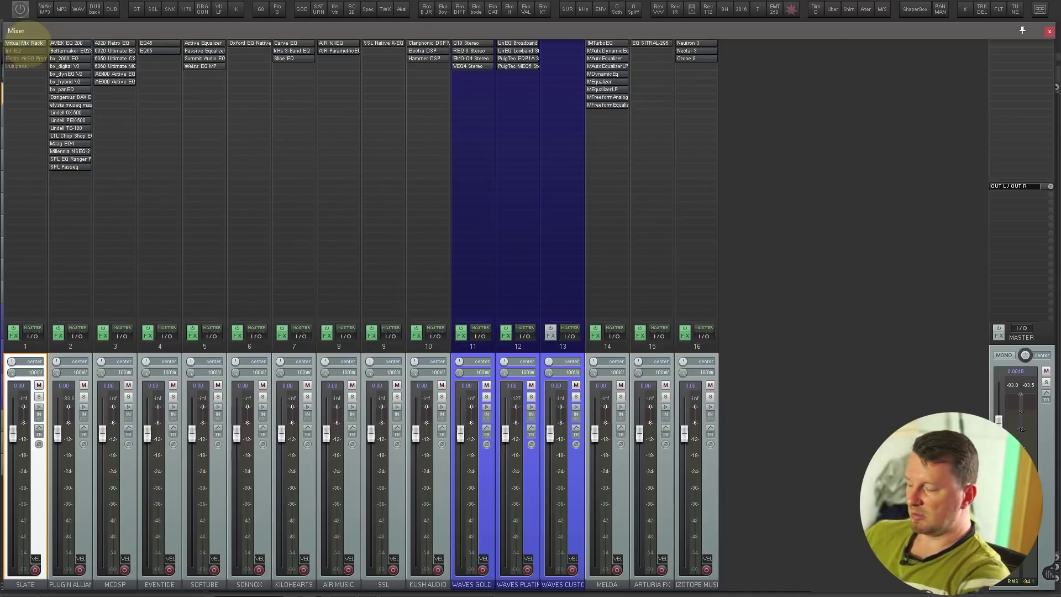
# - Audition the SLATE track's loop and bring up its Virtual Mix Rack plug-in in a clear spot over the arrangement
pyautogui.press('space')
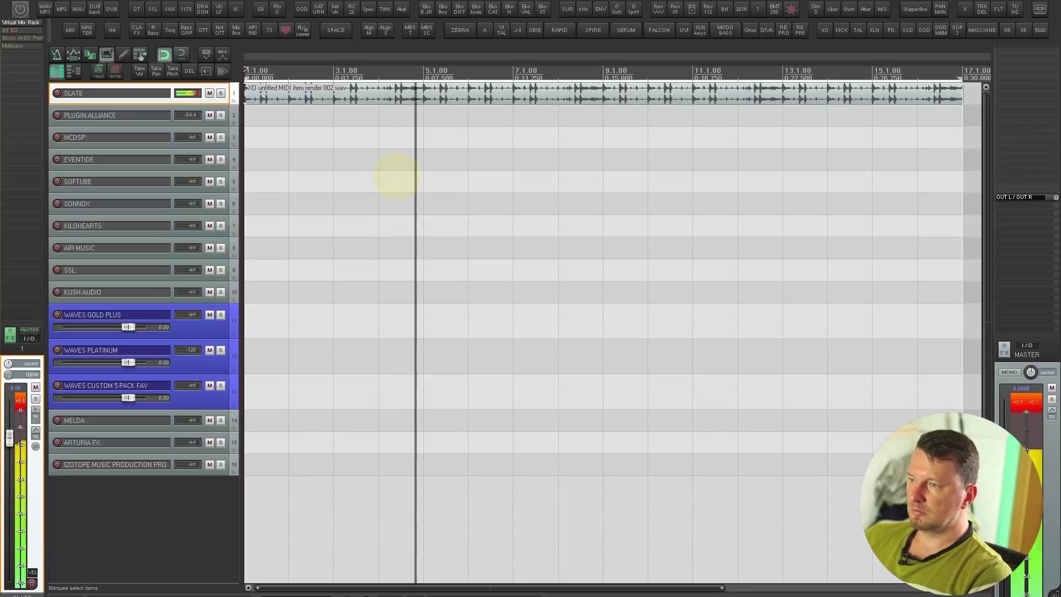
pyautogui.press('space')
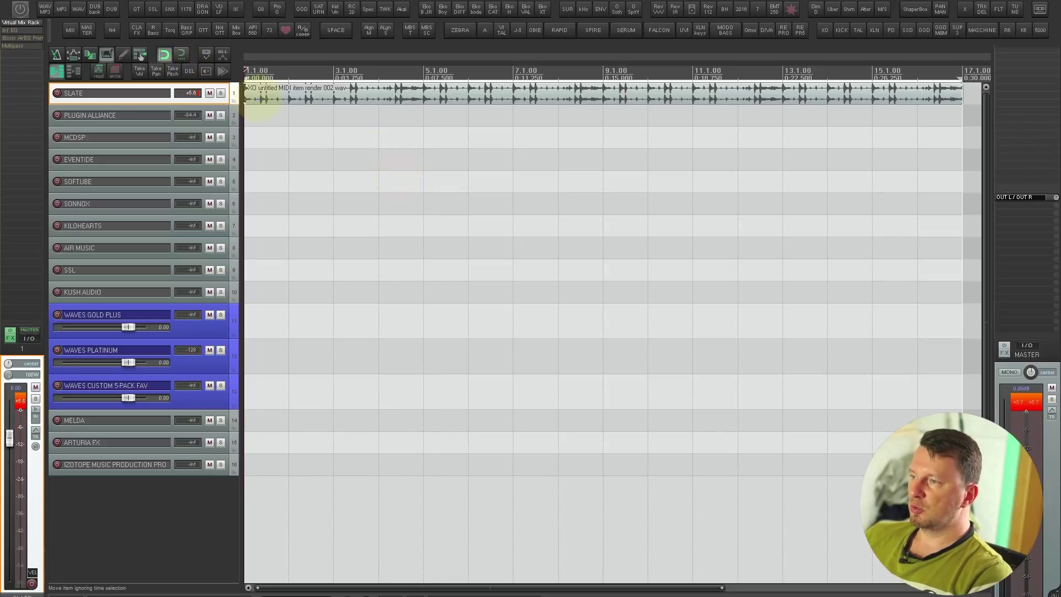
pyautogui.click(22, 22)
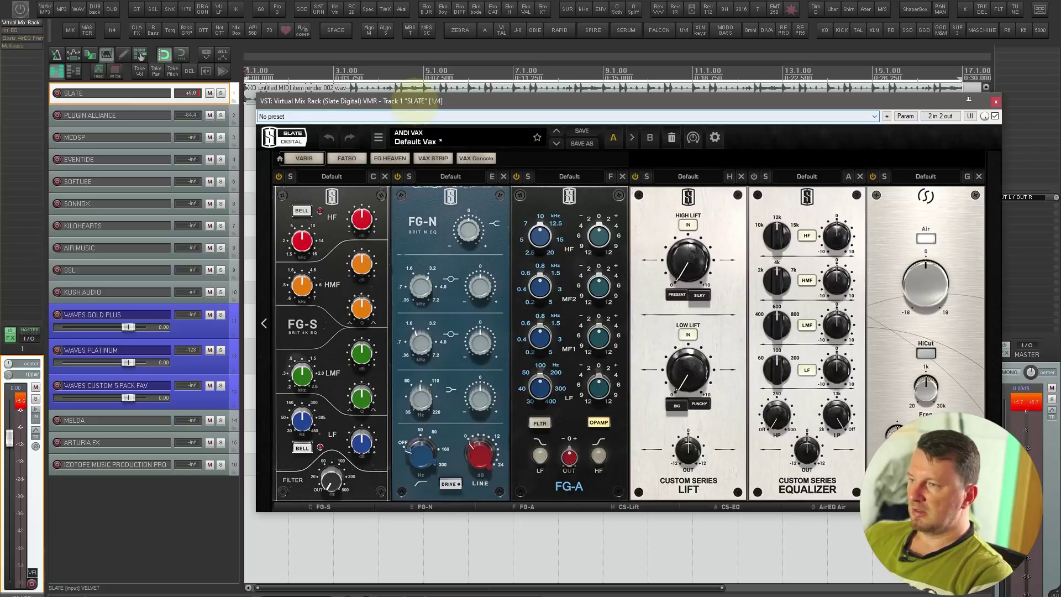
pyautogui.moveTo(232, 106); pyautogui.dragTo(216, 103)
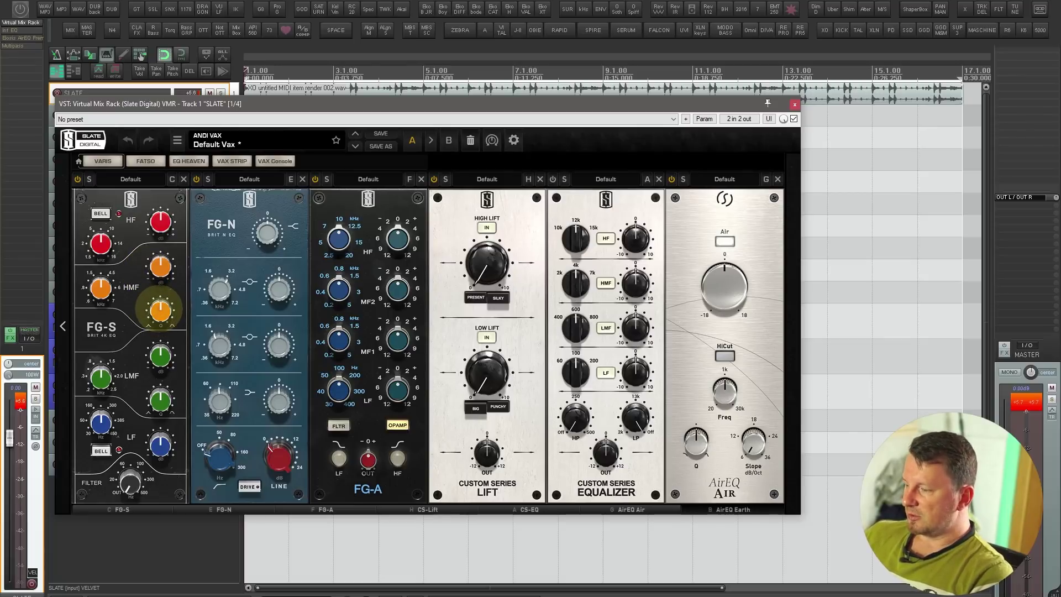
# - Boost the FG-S HMF gain by about 6.9 dB during playback and sweep its frequency to about 1.10 kHz
pyautogui.moveTo(160, 270); pyautogui.dragTo(160, 248)
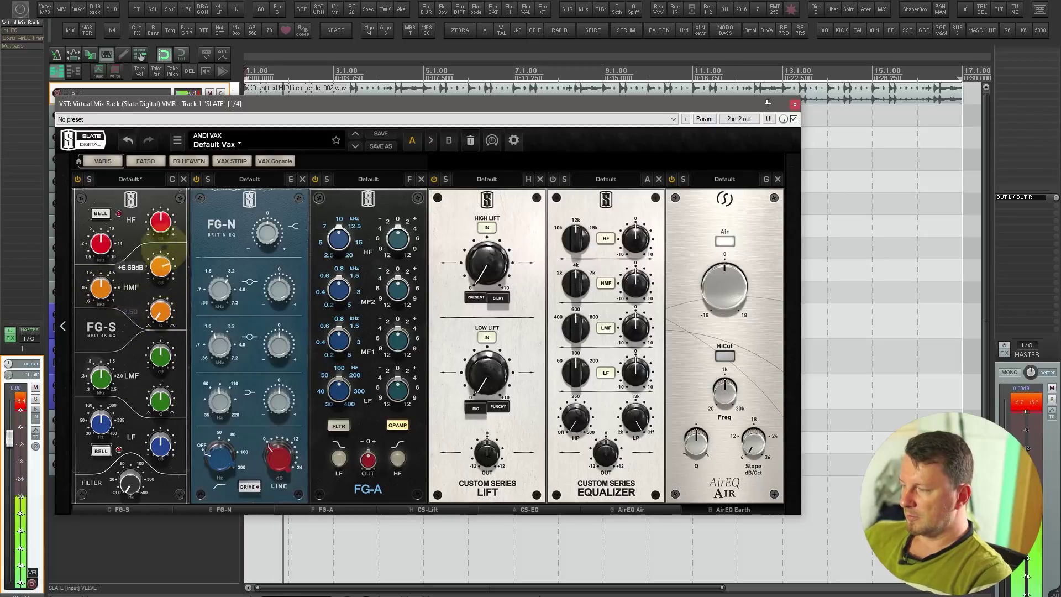
pyautogui.moveTo(102, 283); pyautogui.dragTo(102, 326)
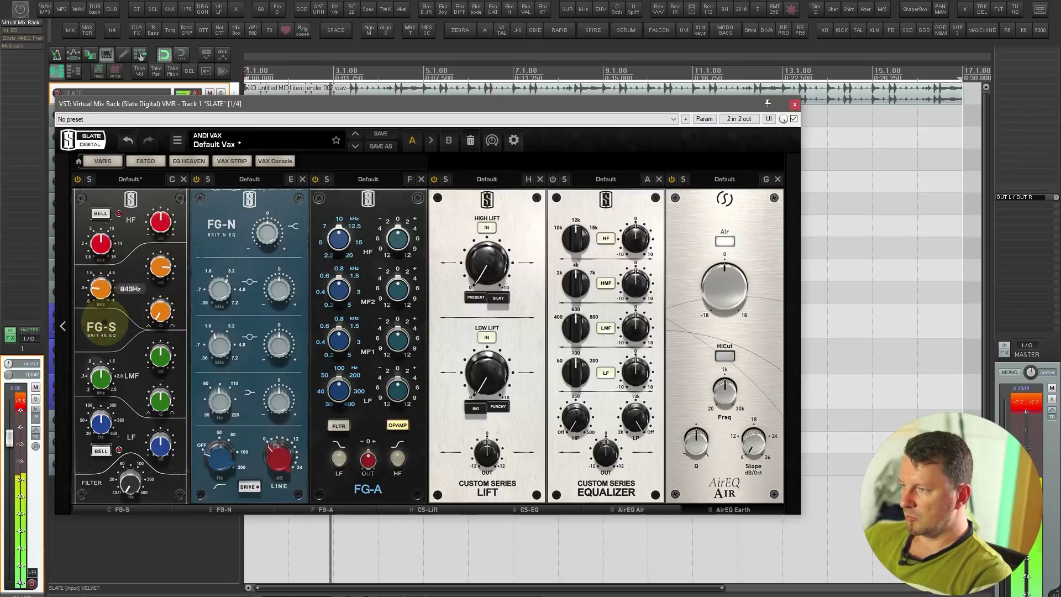
pyautogui.moveTo(103, 281)
pyautogui.mouseDown()
pyautogui.moveTo(104, 221)
pyautogui.moveTo(102, 298)
pyautogui.moveTo(103, 251)
pyautogui.moveTo(101, 287)
pyautogui.mouseUp()
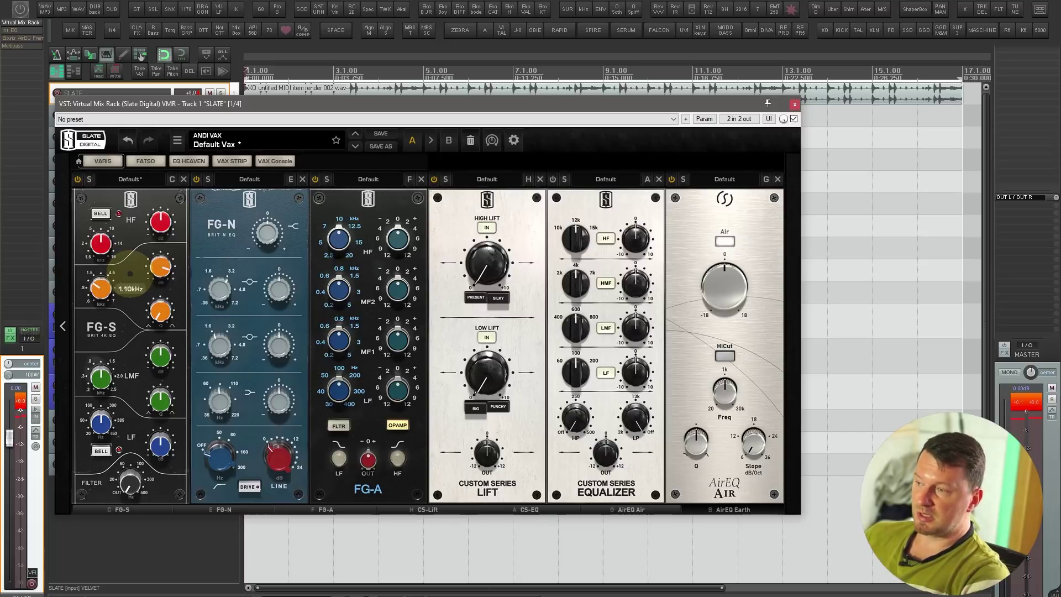
# - During playback, boost the FG-S HF band at a higher frequency and cut the HMF band about 5.9 dB with a Q of 0.50
pyautogui.press('space')
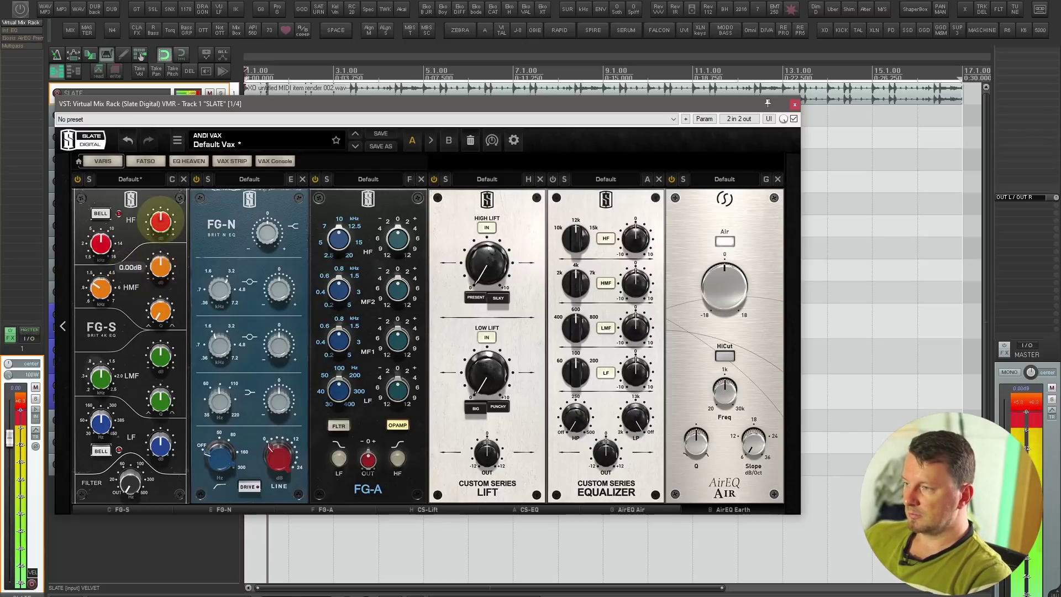
pyautogui.moveTo(161, 219); pyautogui.dragTo(162, 184)
pyautogui.moveTo(111, 242); pyautogui.dragTo(117, 198)
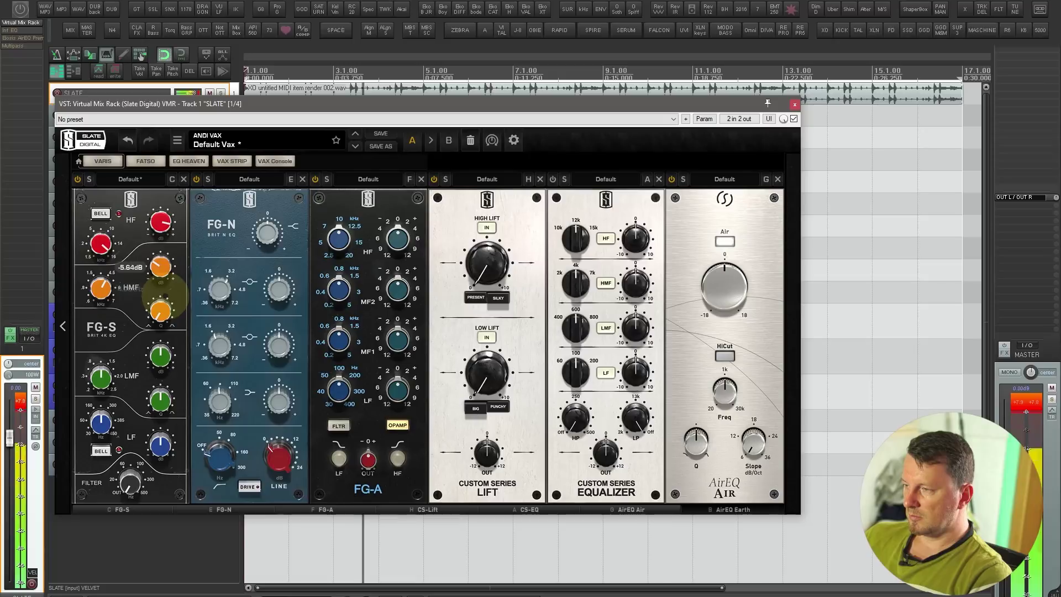
pyautogui.moveTo(165, 296); pyautogui.dragTo(164, 154)
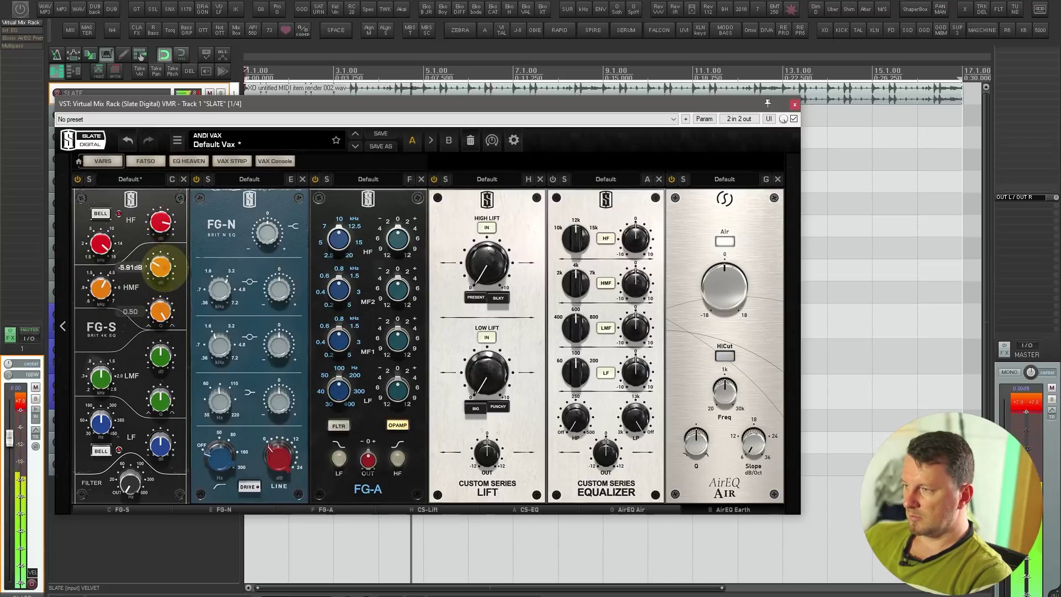
# - Cut the FG-S LMF band, boost its LF band at about 345 Hz with the filter adjusted, and stop playback
pyautogui.moveTo(161, 445); pyautogui.dragTo(164, 414)
pyautogui.moveTo(161, 357); pyautogui.dragTo(155, 383)
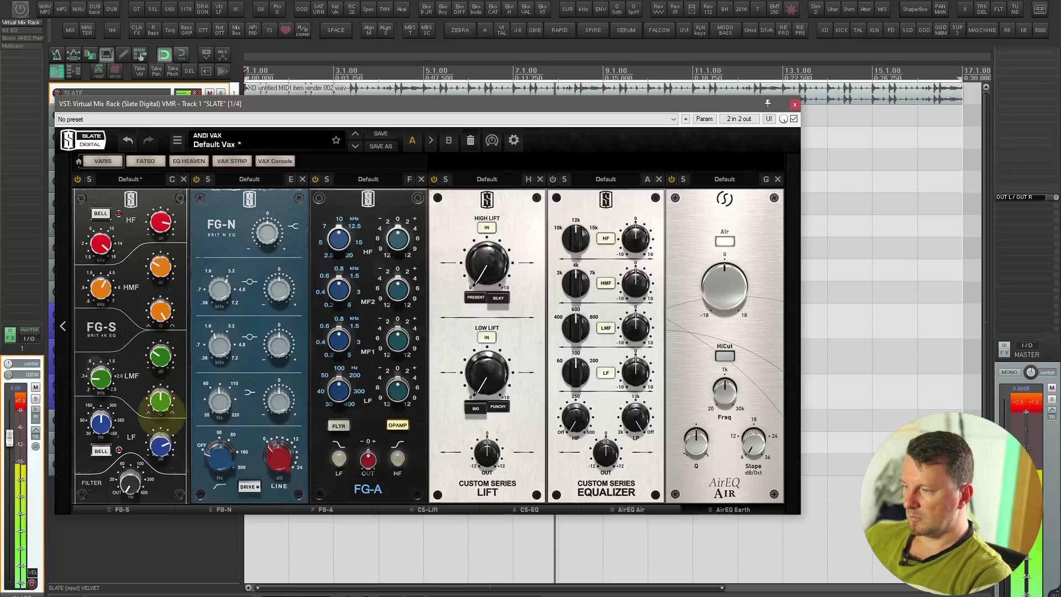
pyautogui.moveTo(162, 440); pyautogui.dragTo(102, 395)
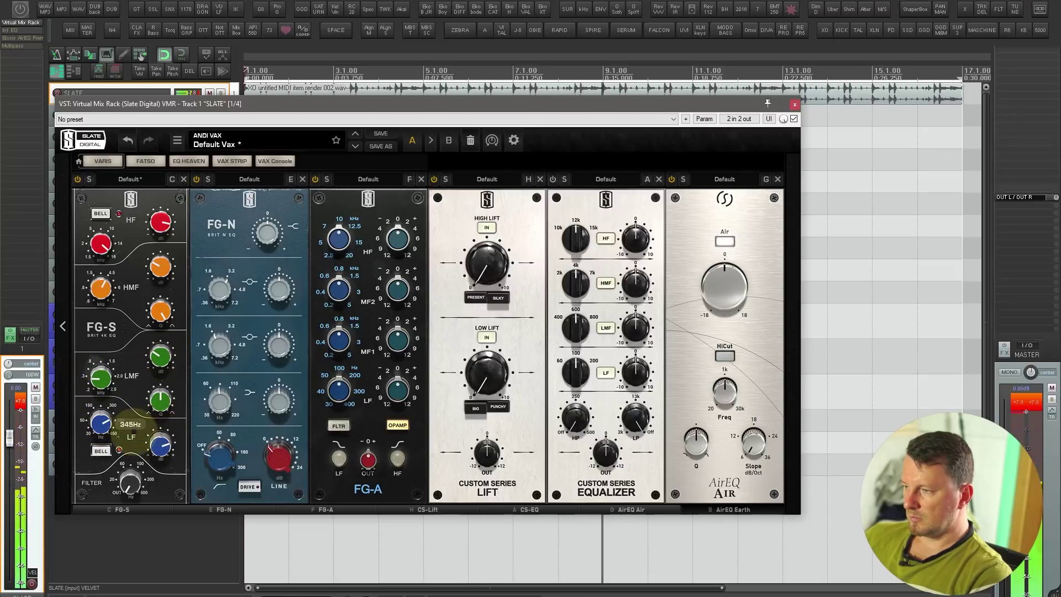
pyautogui.moveTo(157, 438); pyautogui.dragTo(158, 444)
pyautogui.moveTo(128, 482); pyautogui.dragTo(128, 443)
pyautogui.press('space')
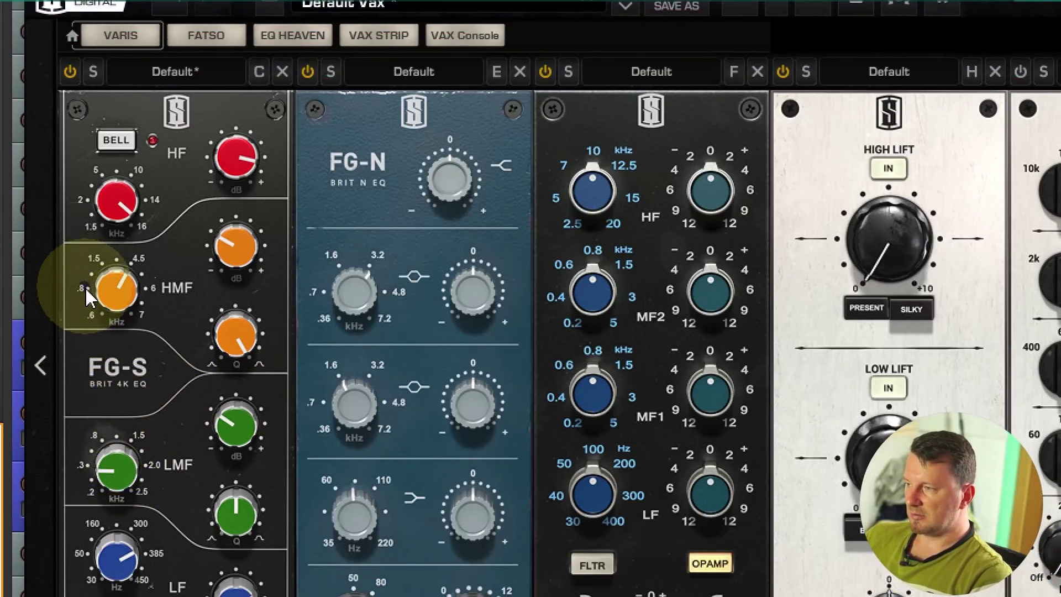
# - Set the FG-N upper mid frequency to 4.80 kHz and the FG-A MF2 frequency to 786 Hz
pyautogui.moveTo(106, 279)
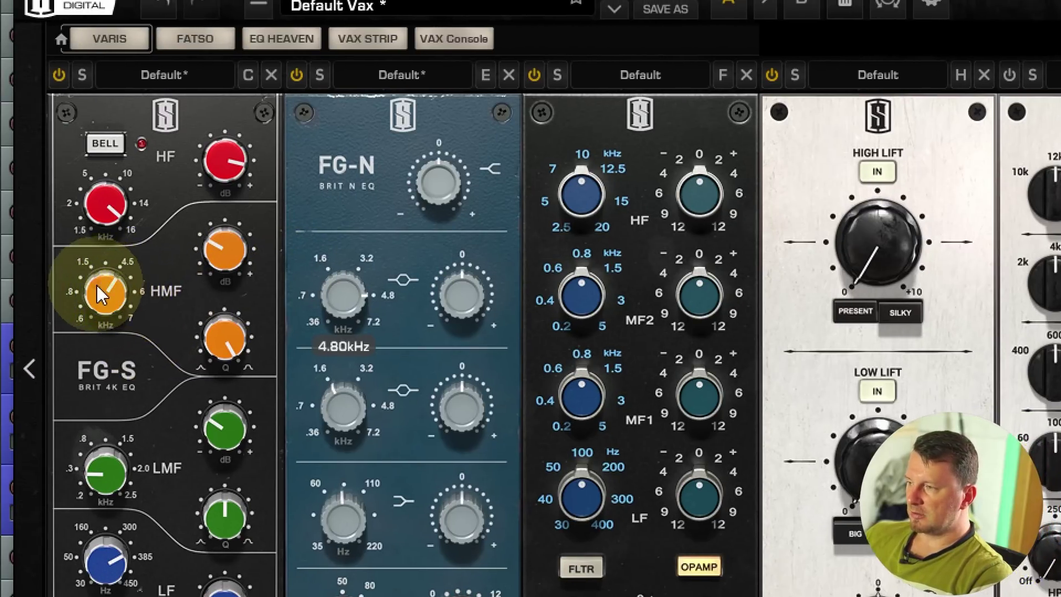
pyautogui.moveTo(33, 299); pyautogui.dragTo(76, 316)
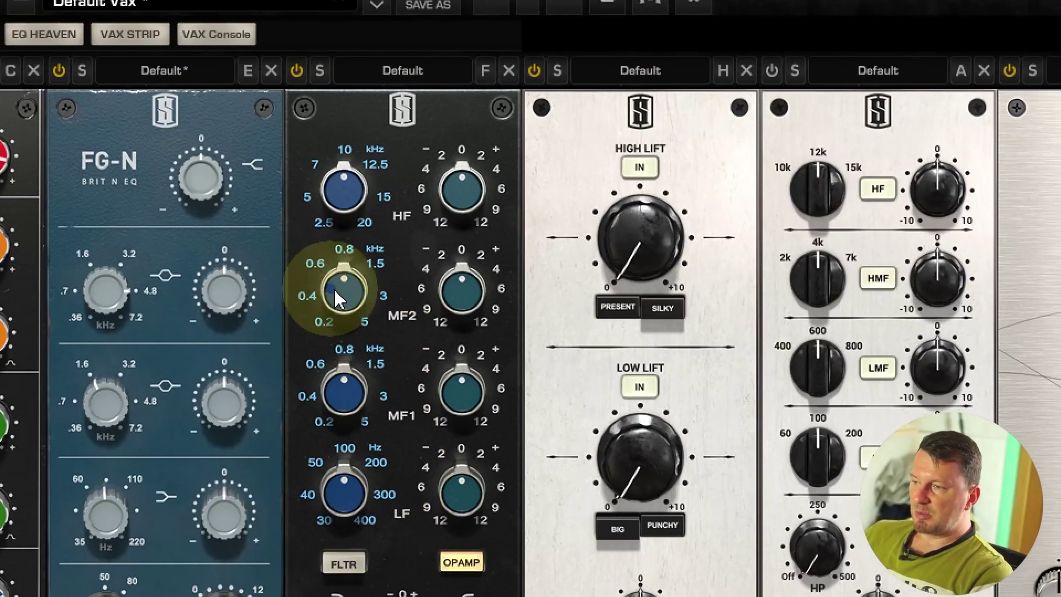
pyautogui.moveTo(344, 297)
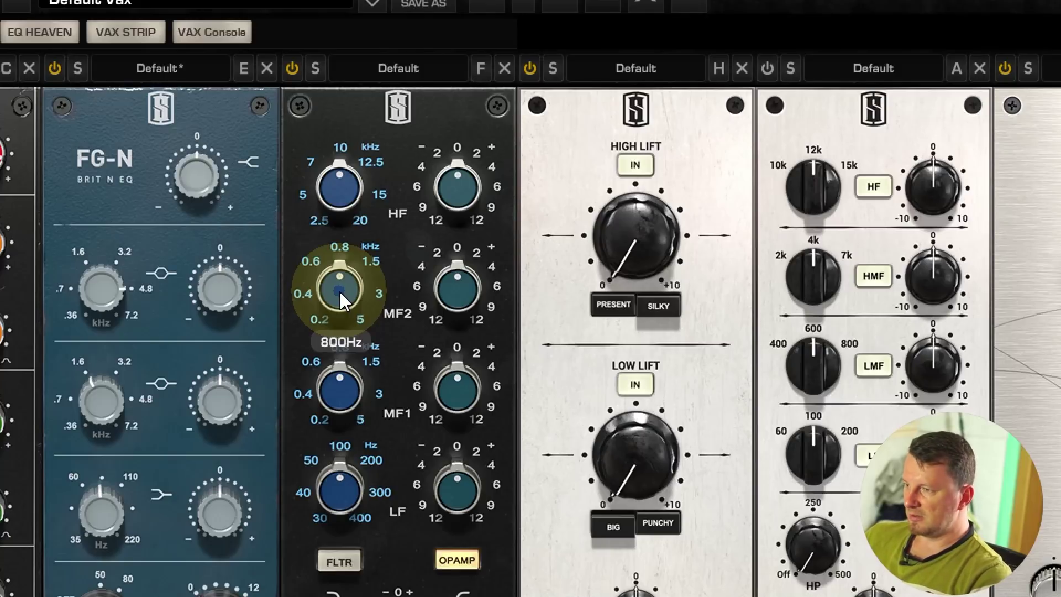
pyautogui.moveTo(344, 301); pyautogui.dragTo(345, 311)
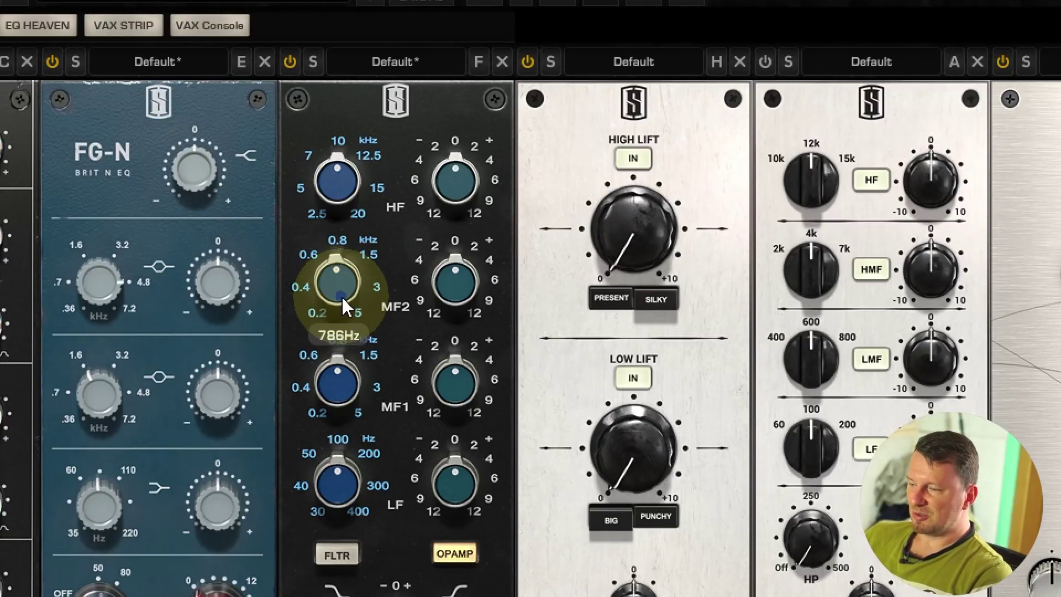
pyautogui.click(116, 405)
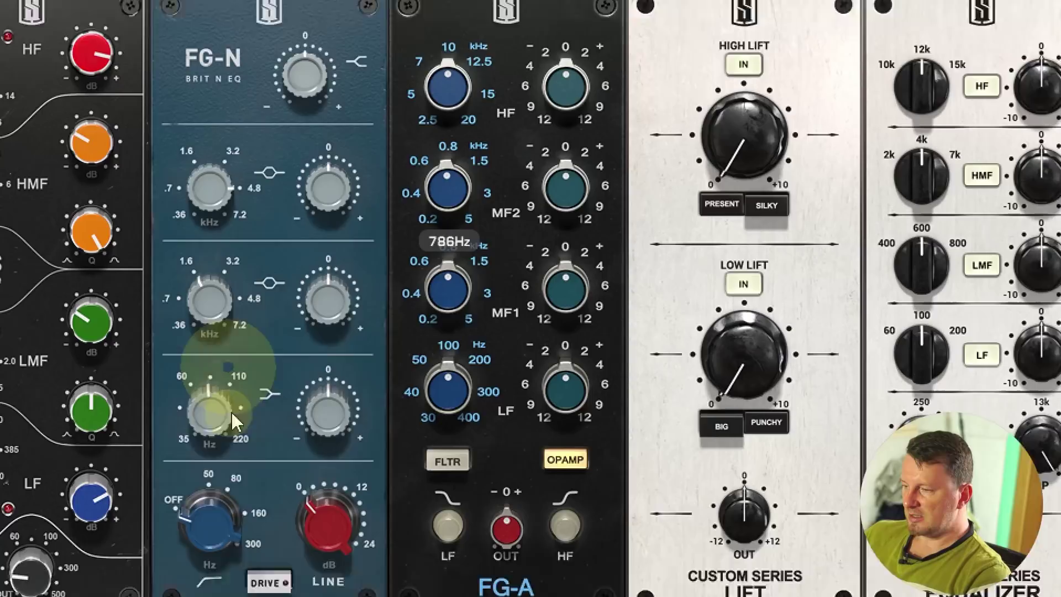
pyautogui.click(235, 483)
pyautogui.click(254, 490)
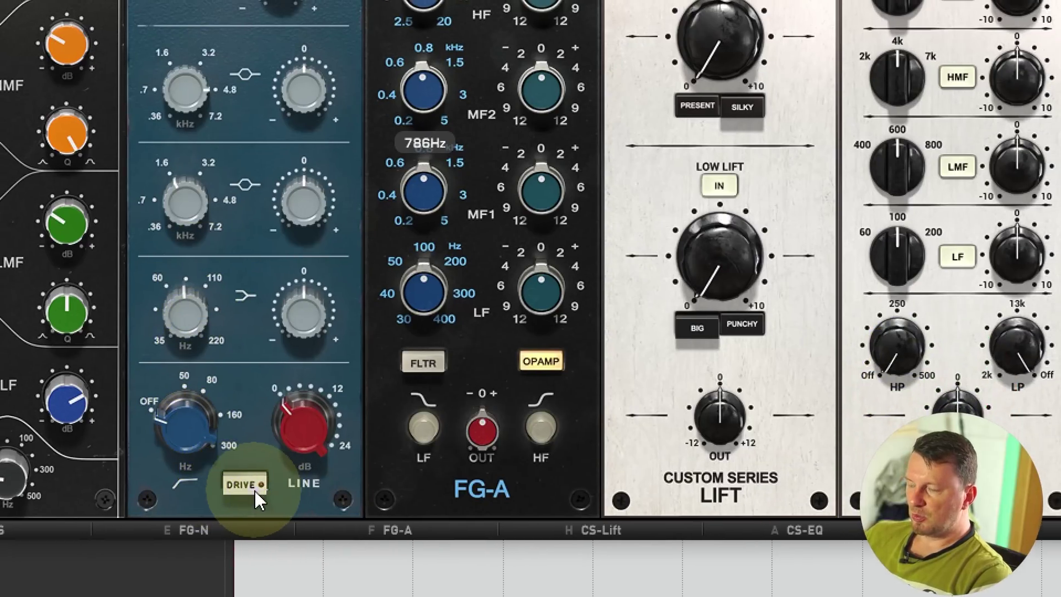
pyautogui.click(307, 431)
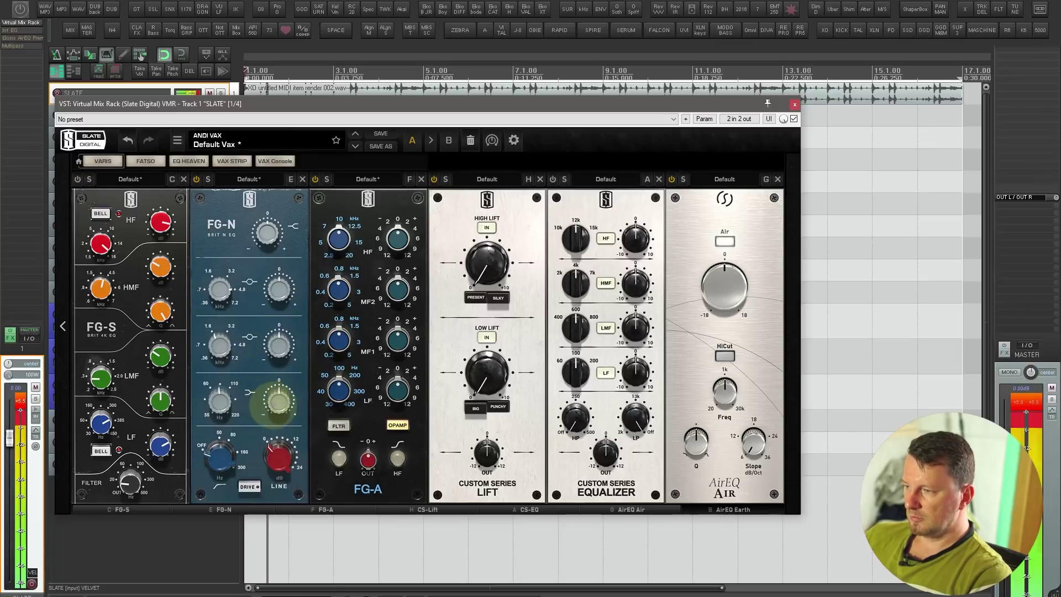
# - Boost the FG-N low band about 6.9 dB and lower mid about 6.1 dB, and engage Drive with a higher line gain
pyautogui.moveTo(279, 405); pyautogui.dragTo(279, 364)
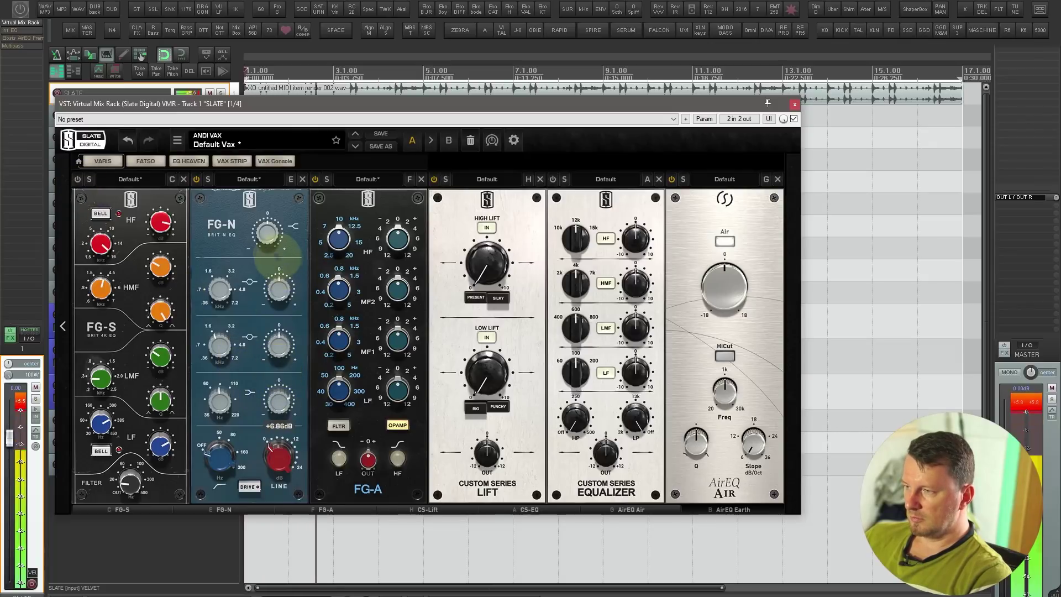
pyautogui.moveTo(272, 233)
pyautogui.mouseDown()
pyautogui.moveTo(279, 192)
pyautogui.moveTo(278, 241)
pyautogui.mouseUp()
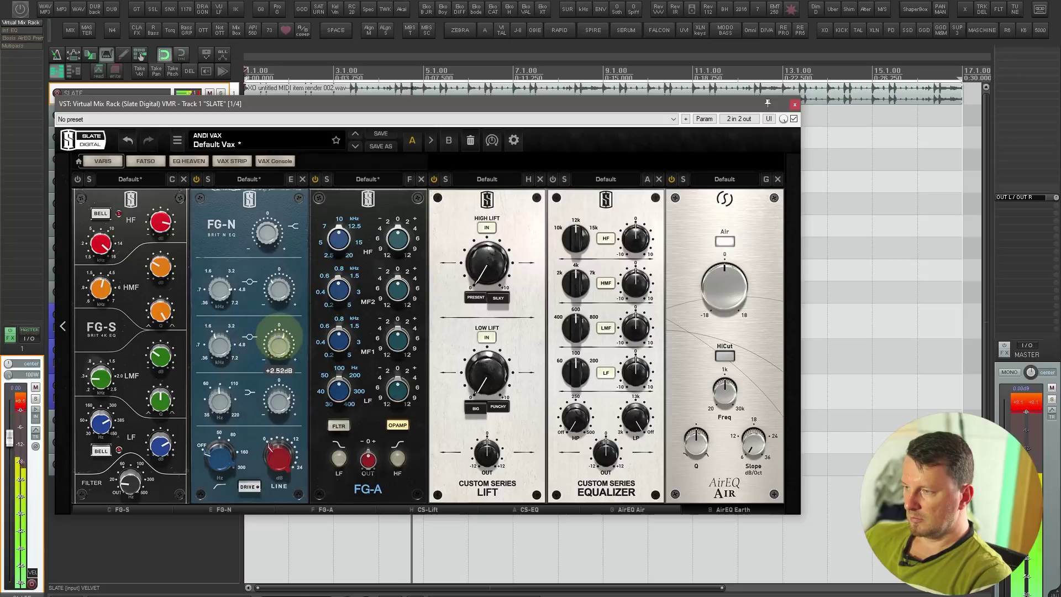
pyautogui.moveTo(279, 338)
pyautogui.mouseDown()
pyautogui.moveTo(287, 312)
pyautogui.moveTo(291, 325)
pyautogui.mouseUp()
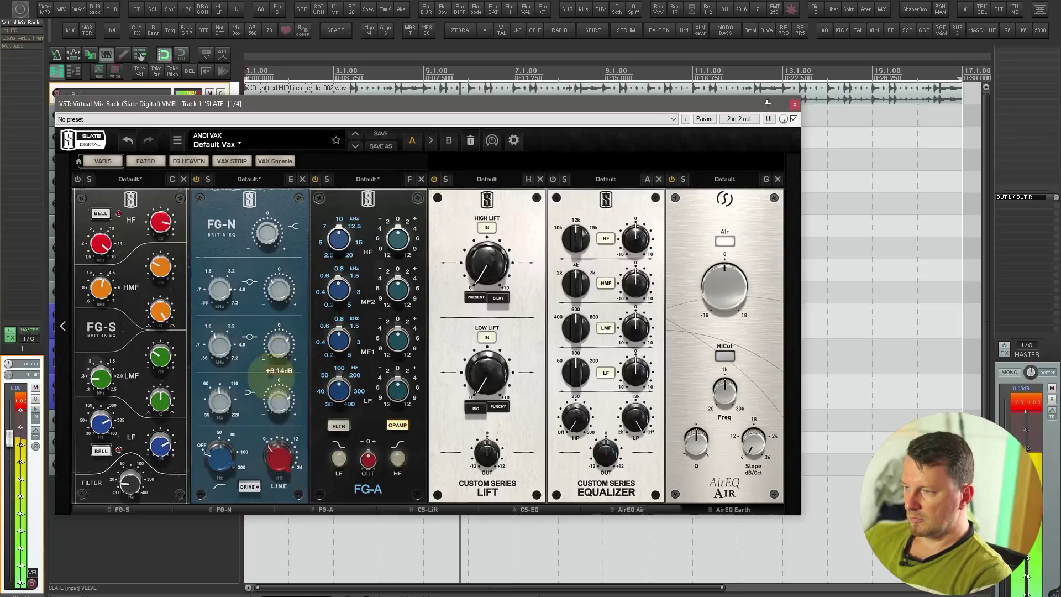
pyautogui.click(248, 485)
pyautogui.moveTo(273, 468); pyautogui.dragTo(270, 401)
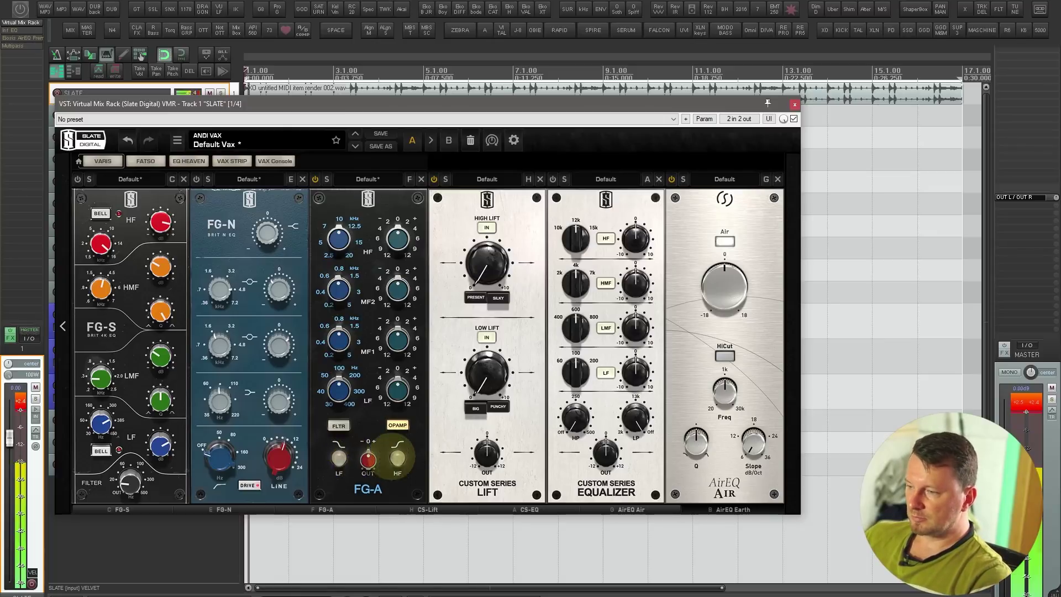
# - Turn on the FG-A's LF shelf and FLTR, and boost its LF band by 12 dB at 50 Hz
pyautogui.click(340, 459)
pyautogui.moveTo(399, 395); pyautogui.dragTo(399, 355)
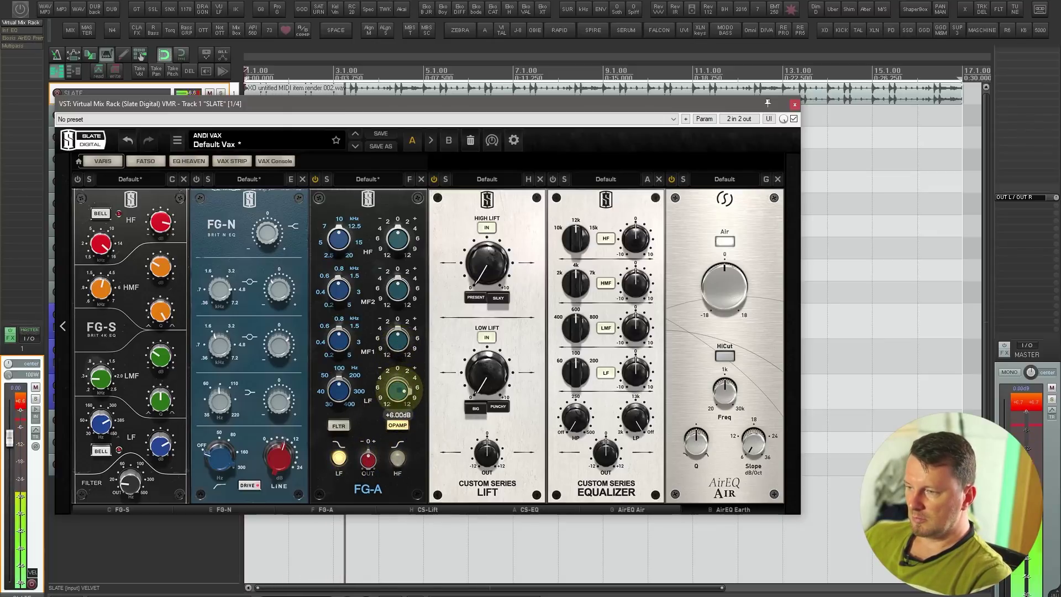
pyautogui.click(338, 426)
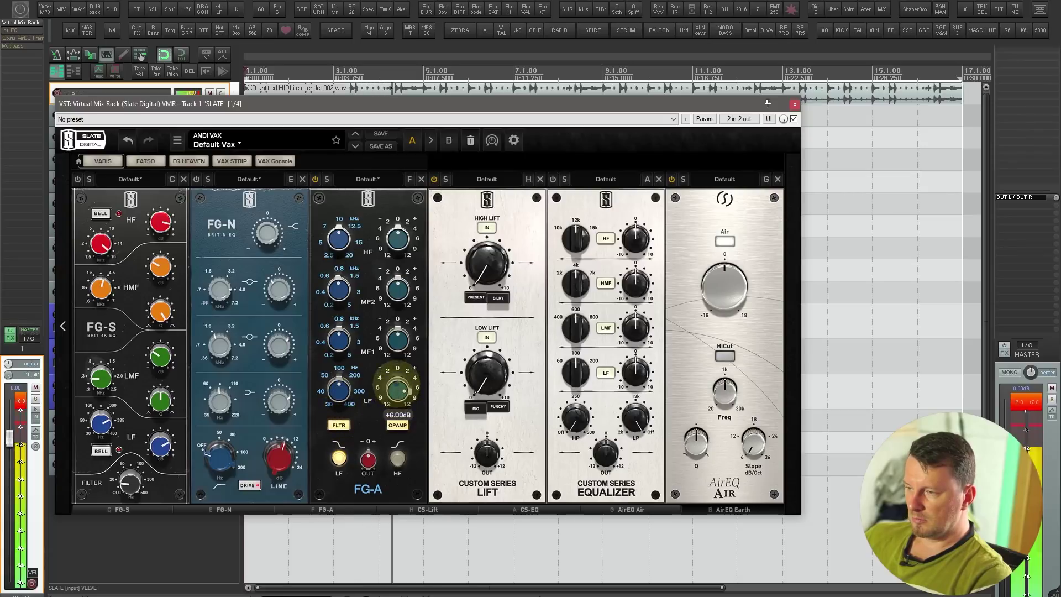
pyautogui.moveTo(396, 387); pyautogui.dragTo(395, 358)
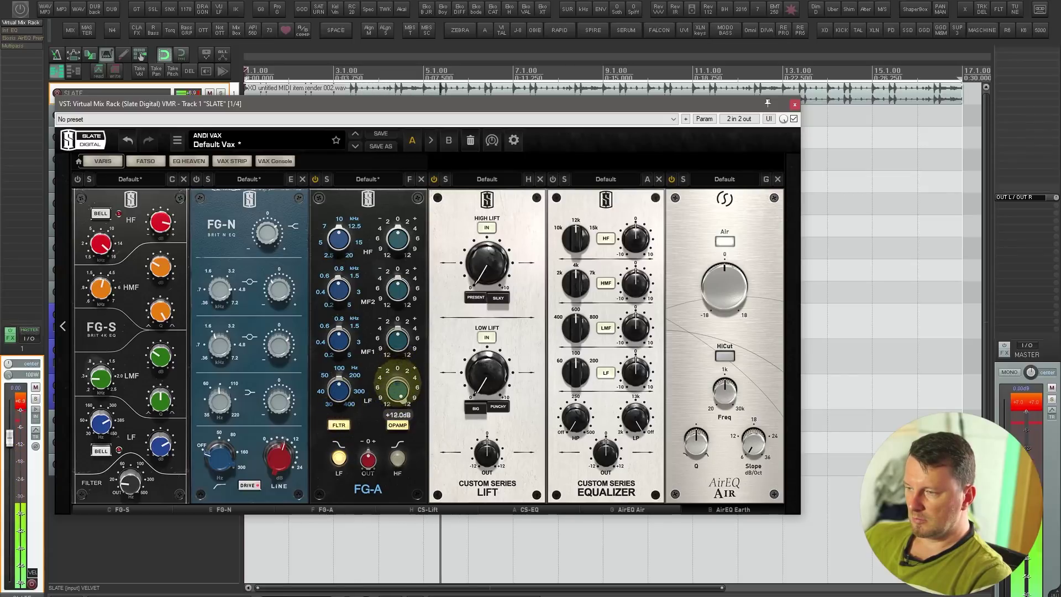
pyautogui.moveTo(339, 392); pyautogui.dragTo(331, 421)
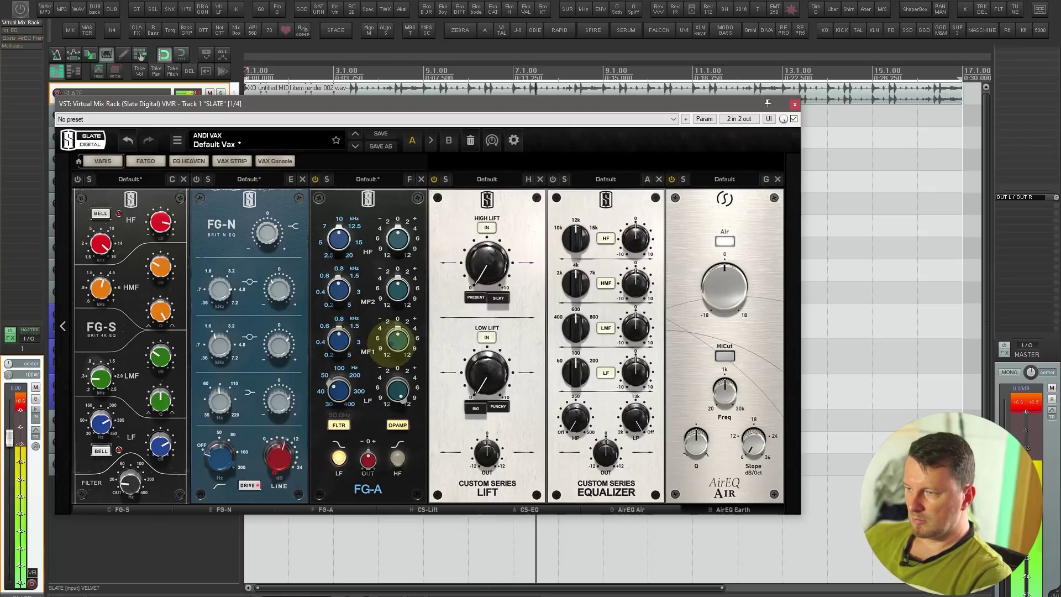
# - Raise the FG-A's MF1 gain and set its HF band to +6 dB at 20 kHz
pyautogui.moveTo(397, 340); pyautogui.dragTo(395, 315)
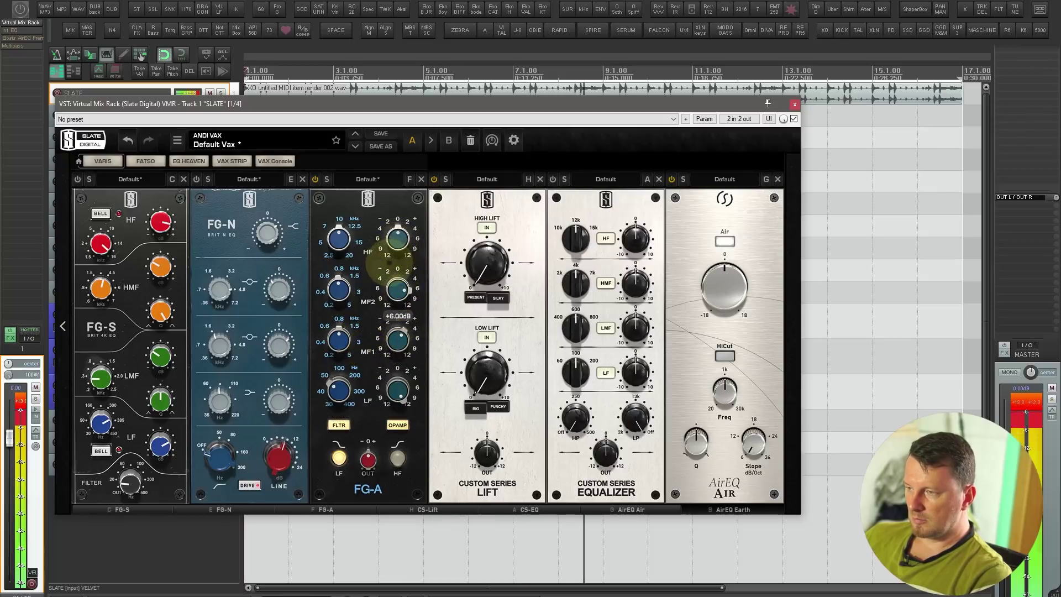
pyautogui.moveTo(399, 242); pyautogui.dragTo(399, 209)
pyautogui.moveTo(338, 236); pyautogui.dragTo(334, 213)
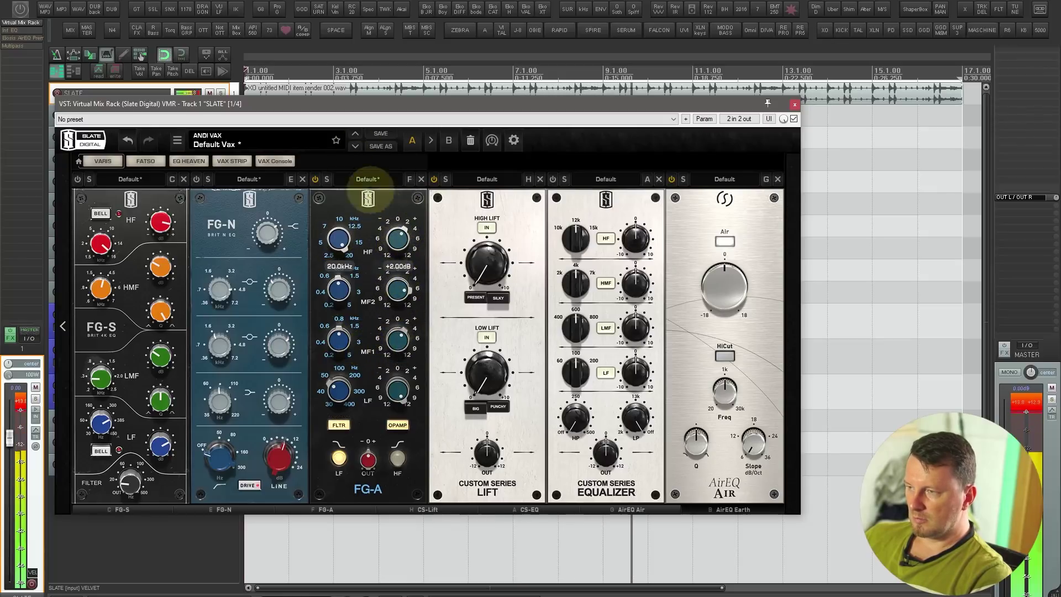
pyautogui.moveTo(398, 246); pyautogui.dragTo(397, 173)
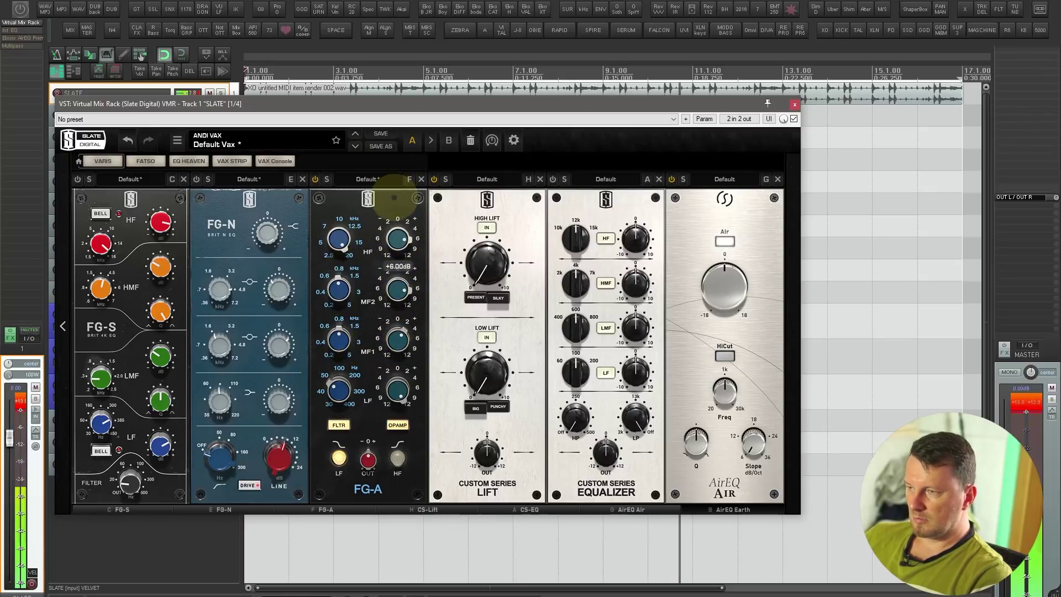
# - Set the FG-A's MF2 frequency to 3 kHz and readjust that band's gain
pyautogui.moveTo(339, 289); pyautogui.dragTo(341, 259)
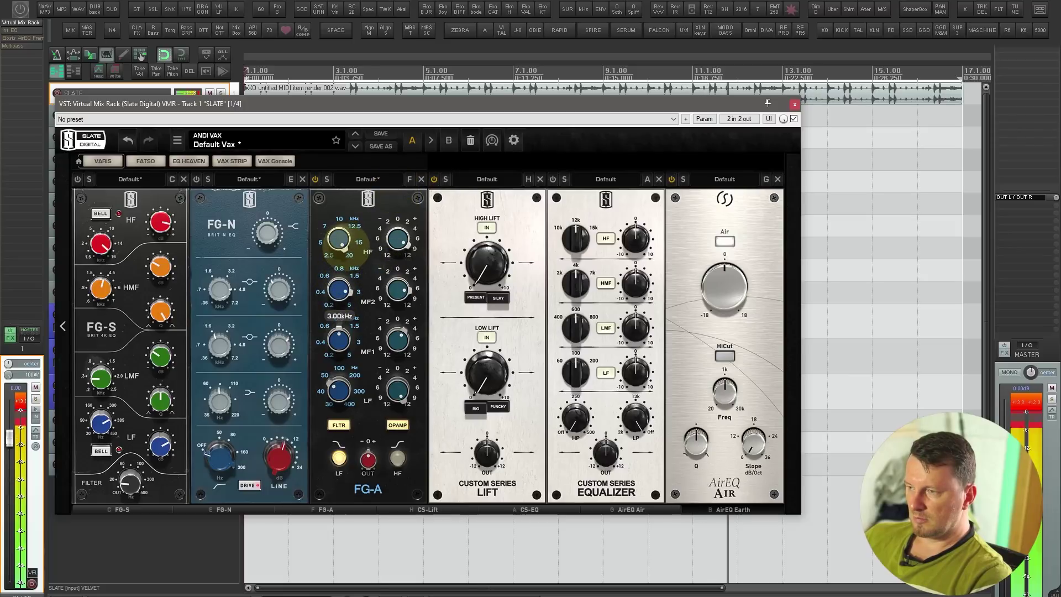
pyautogui.moveTo(394, 290); pyautogui.dragTo(398, 374)
pyautogui.moveTo(396, 299); pyautogui.dragTo(398, 308)
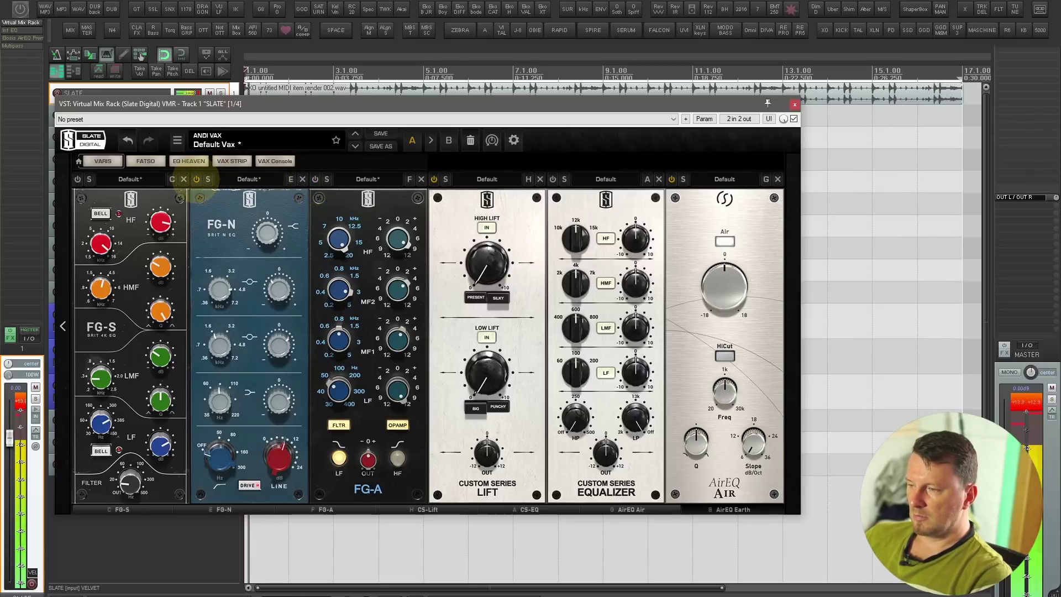
# - Bypass the FG-N module and turn up the High Lift amount on the Custom Series Lift
pyautogui.click(196, 179)
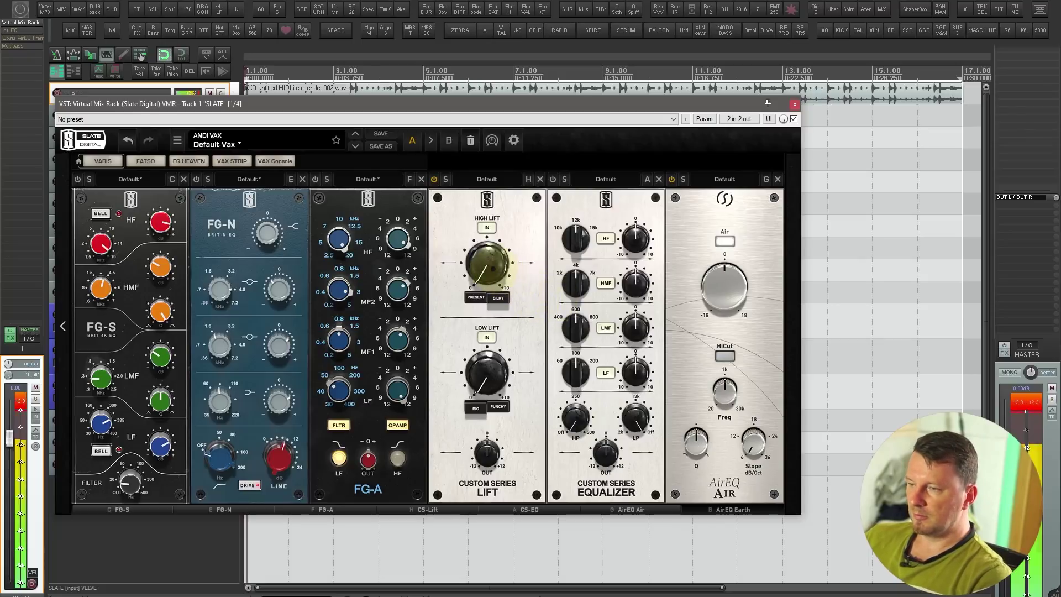
pyautogui.moveTo(488, 265); pyautogui.dragTo(486, 166)
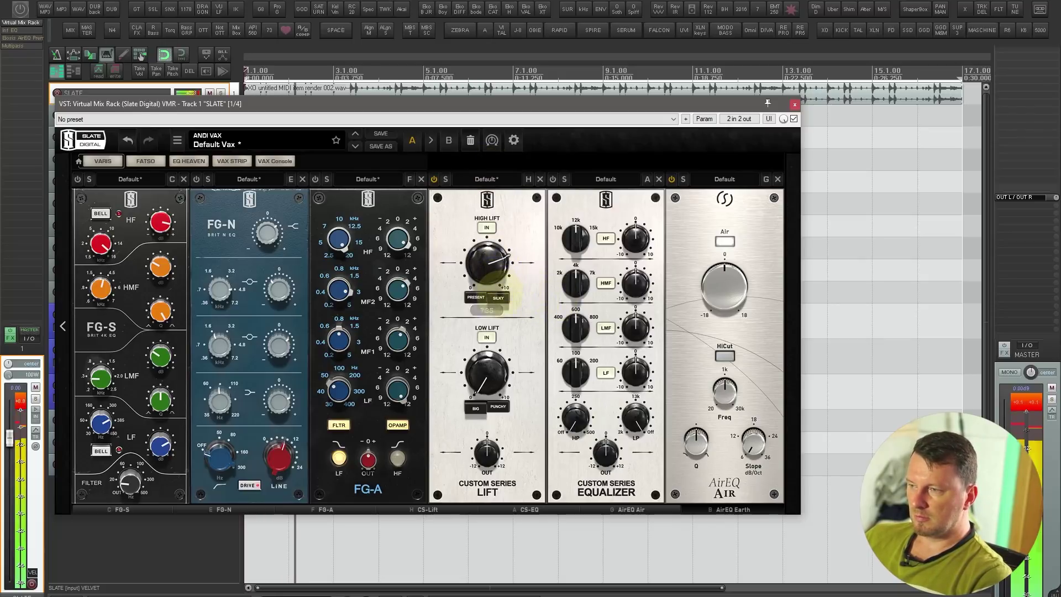
# - Switch the Custom Series Lift's High Lift between Present and Silky and set its amount to about 6.5
pyautogui.click(491, 298)
pyautogui.moveTo(489, 274); pyautogui.dragTo(490, 271)
pyautogui.scroll(-5, 508, 264)
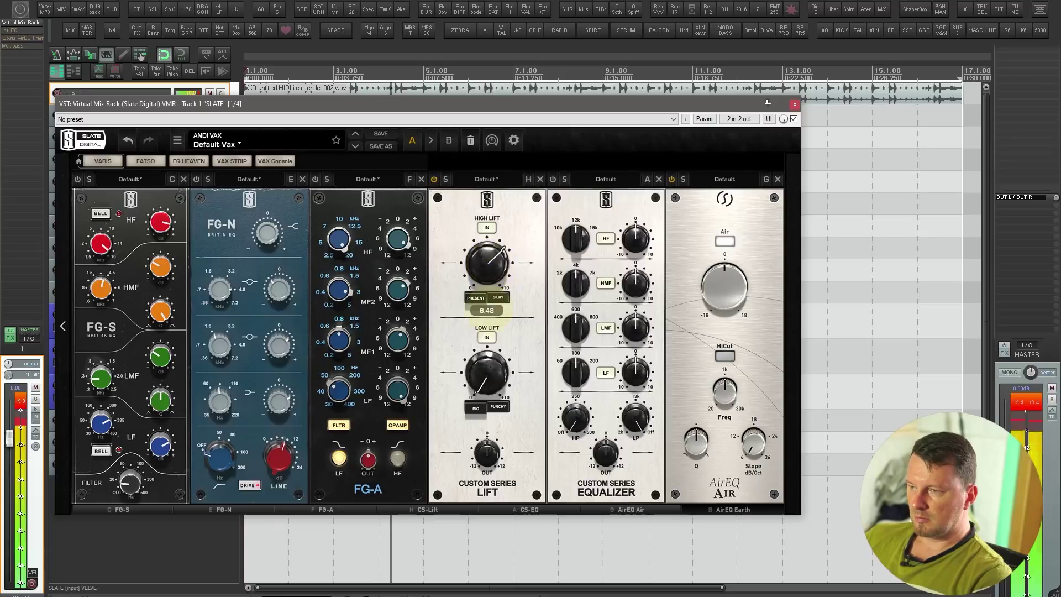
# - Raise the Custom Series Lift's Low Lift to about 6.4 and compare its Big and Punchy modes
pyautogui.scroll(10, 500, 367)
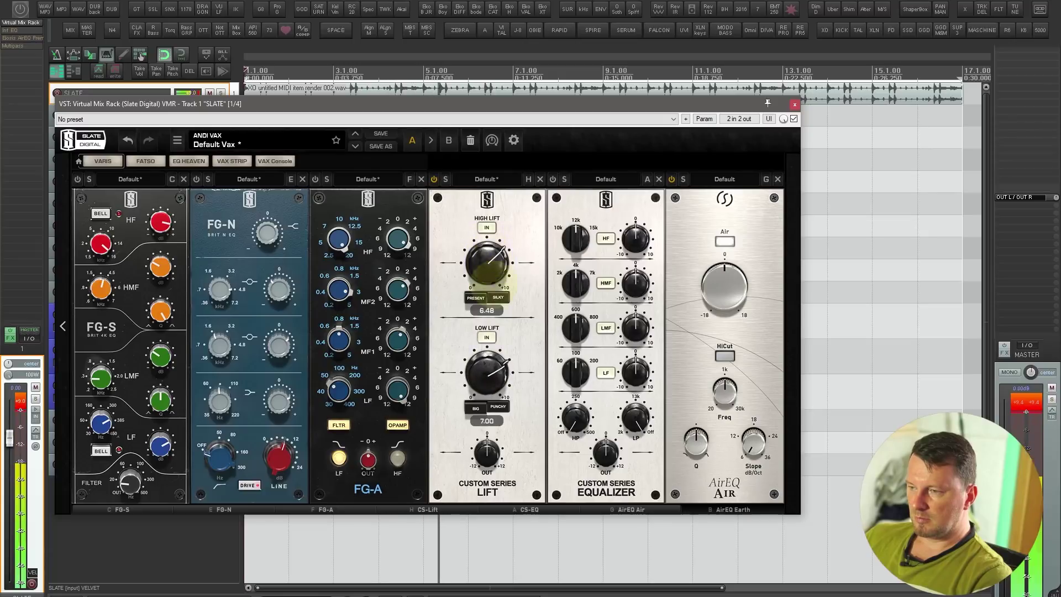
pyautogui.moveTo(492, 370); pyautogui.dragTo(490, 380)
pyautogui.click(490, 408)
pyautogui.scroll(-5, 484, 379)
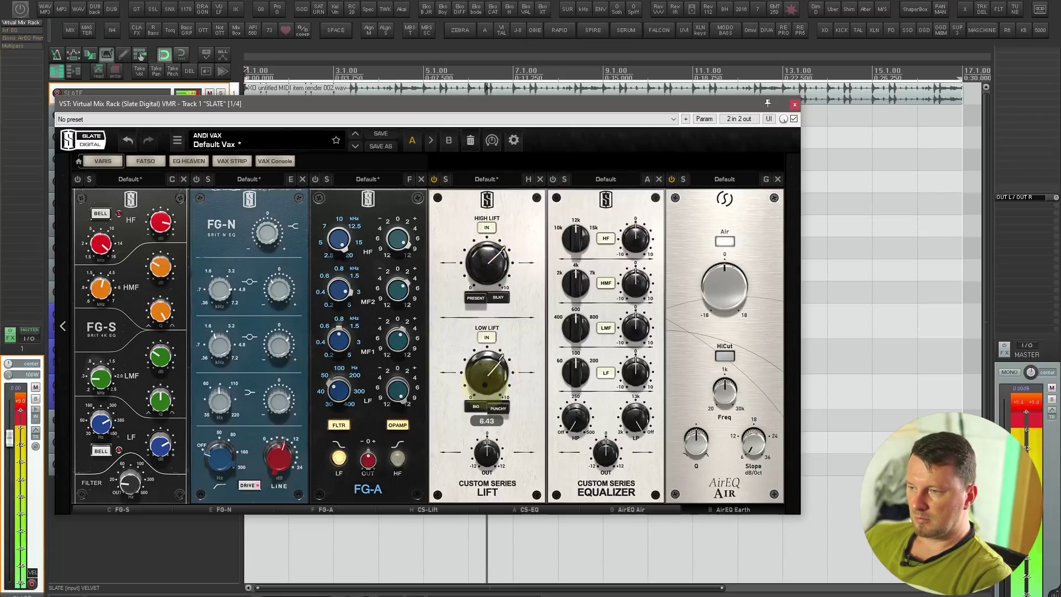
pyautogui.click(480, 408)
pyautogui.click(476, 410)
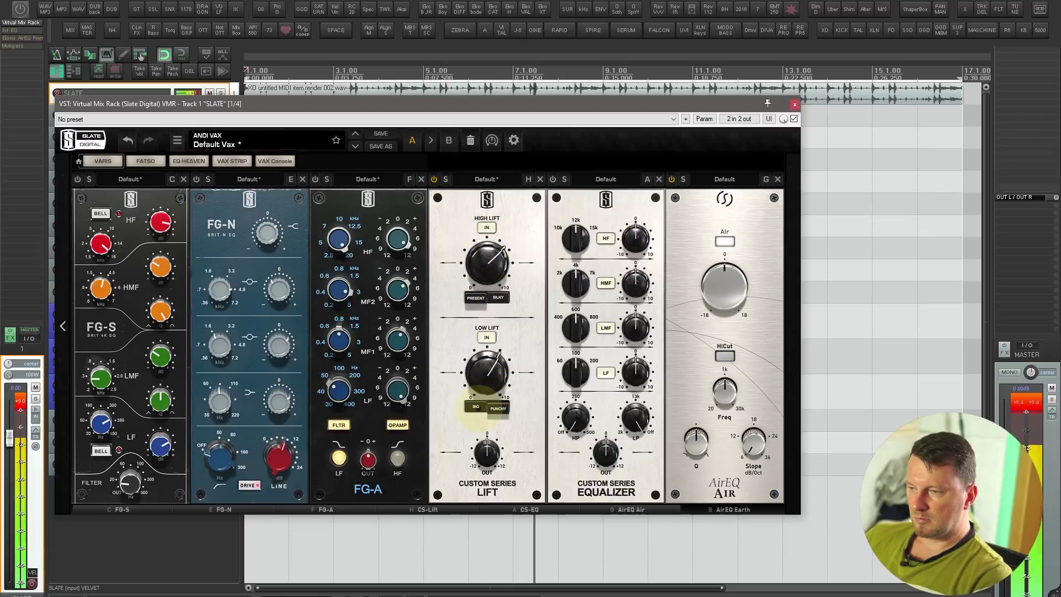
# - Boost the Custom Series Equalizer's gain bands, with LF at 60 Hz and HMF at 2 kHz
pyautogui.moveTo(575, 422)
pyautogui.mouseDown()
pyautogui.moveTo(575, 375)
pyautogui.moveTo(575, 419)
pyautogui.mouseUp()
pyautogui.moveTo(634, 372); pyautogui.dragTo(635, 297)
pyautogui.moveTo(636, 288); pyautogui.dragTo(636, 241)
pyautogui.scroll(-3, 575, 283)
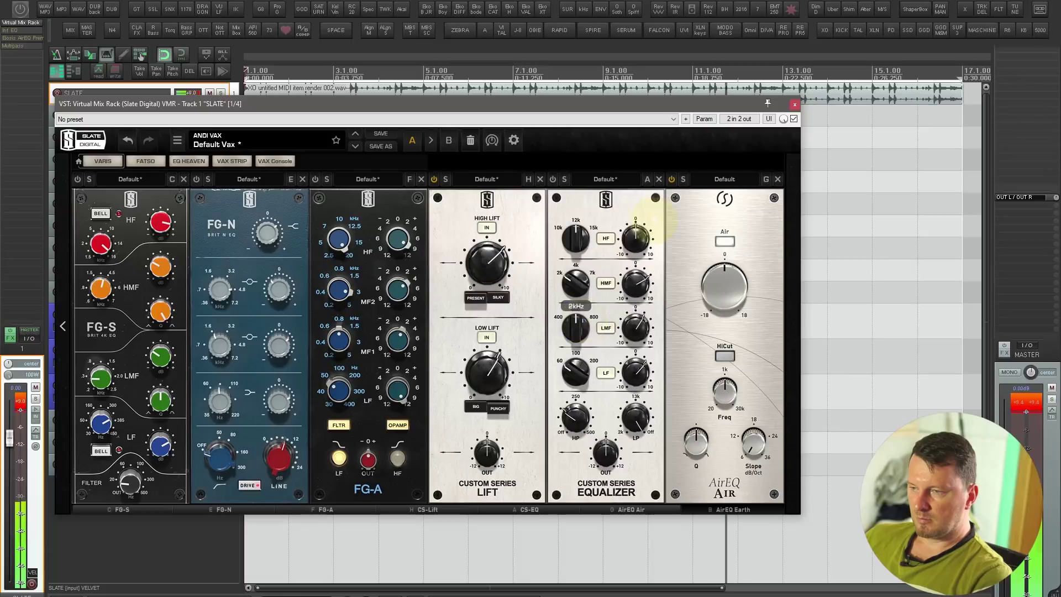
pyautogui.scroll(3, 635, 239)
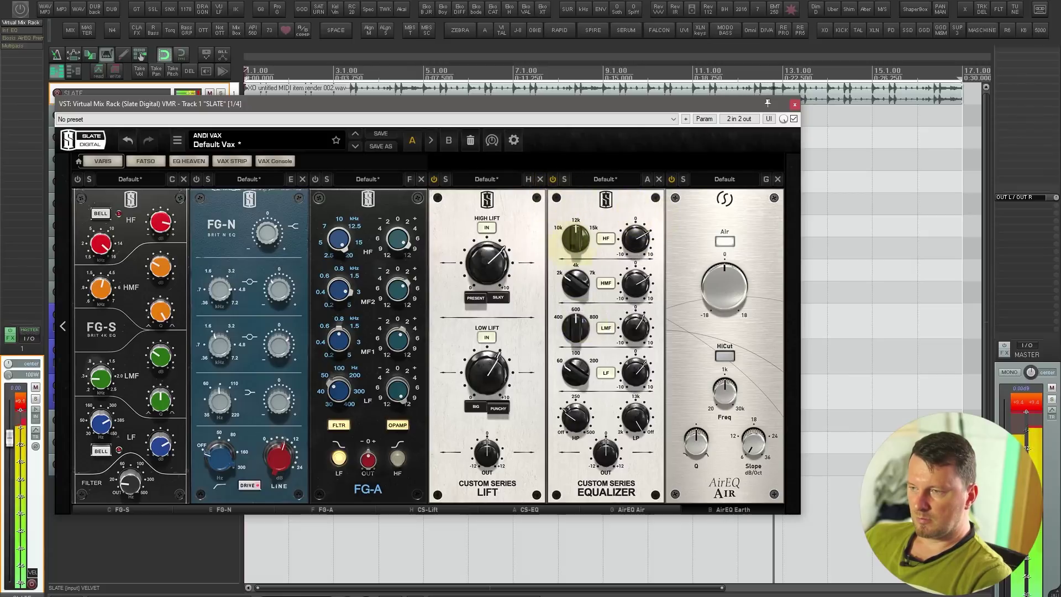
# - Set the Custom Series Equalizer's HF gain to 3.5, return HMF to 4 kHz, and reduce the HMF gain to a slight cut
pyautogui.scroll(-2, 635, 239)
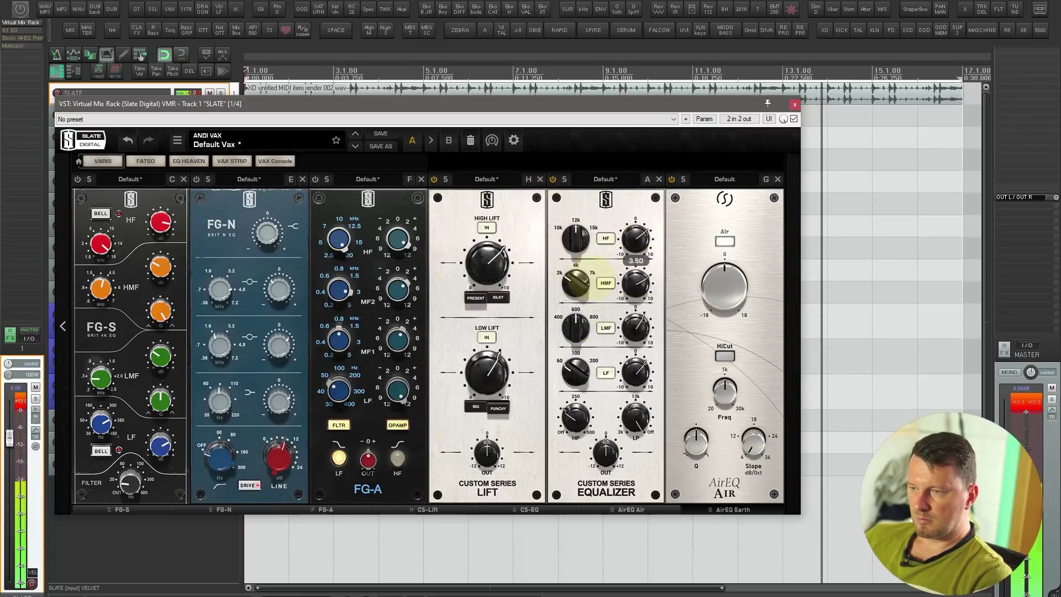
pyautogui.scroll(3, 575, 283)
pyautogui.scroll(-5, 636, 284)
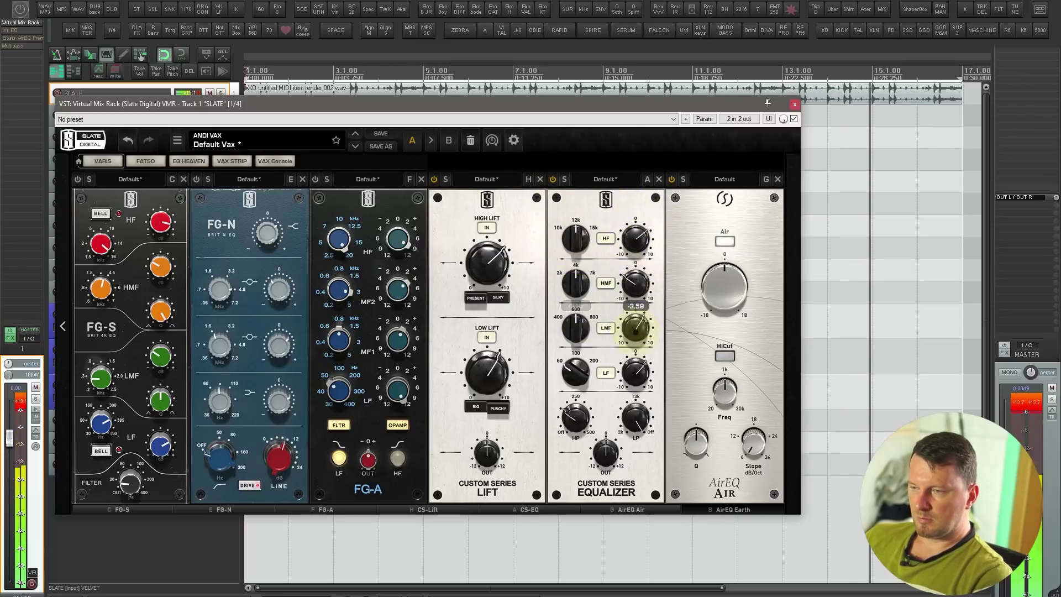
pyautogui.scroll(-1, 635, 327)
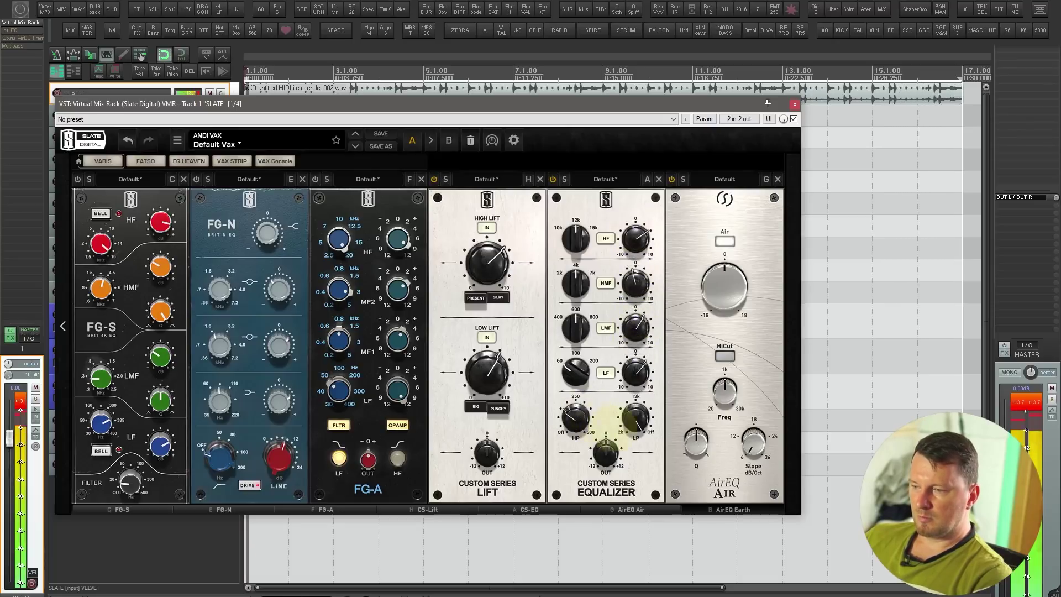
# - Turn up Low Lift to about 7.9 and set the Custom Series Equalizer's HP filter to 91.5 Hz
pyautogui.moveTo(486, 372); pyautogui.dragTo(487, 333)
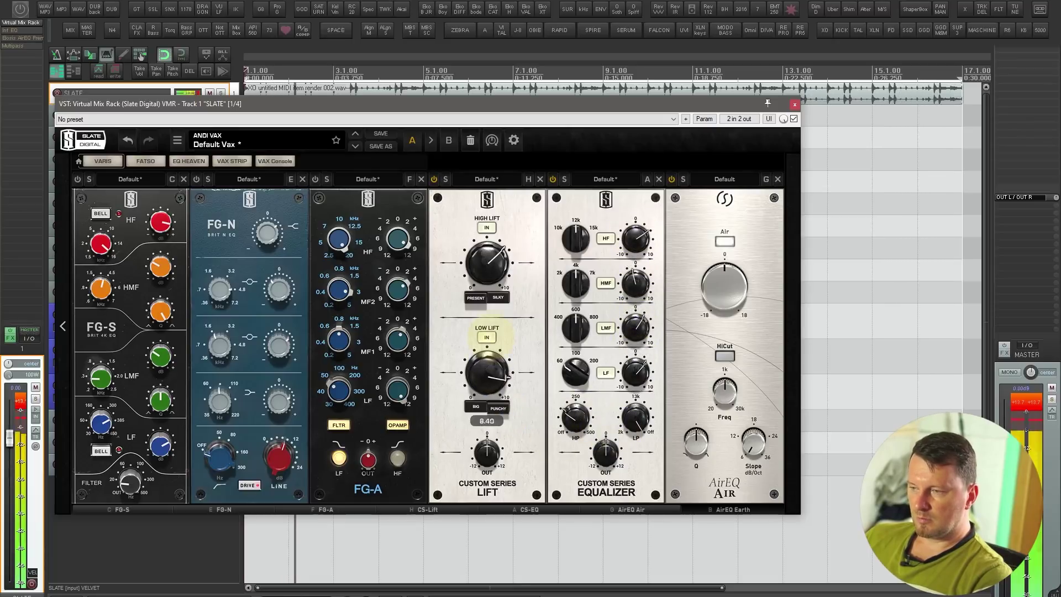
pyautogui.click(491, 408)
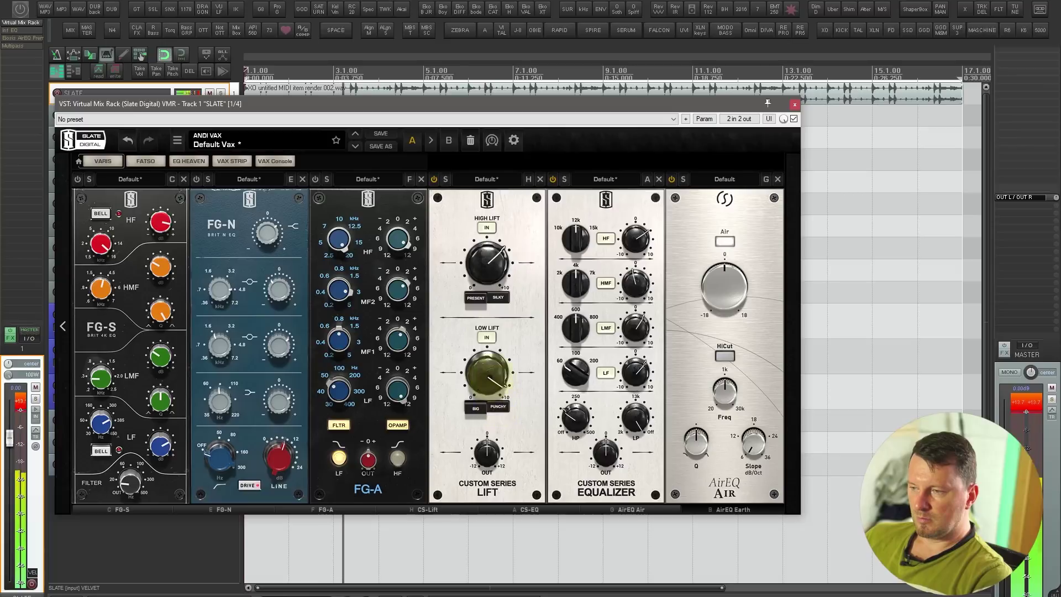
pyautogui.moveTo(487, 375); pyautogui.dragTo(488, 397)
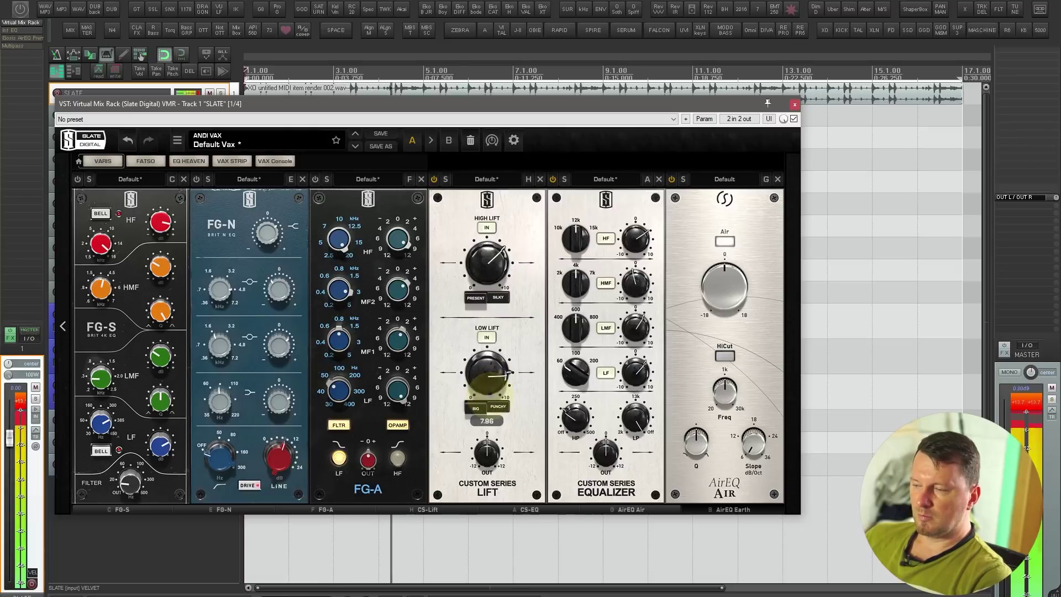
pyautogui.moveTo(568, 416); pyautogui.dragTo(567, 420)
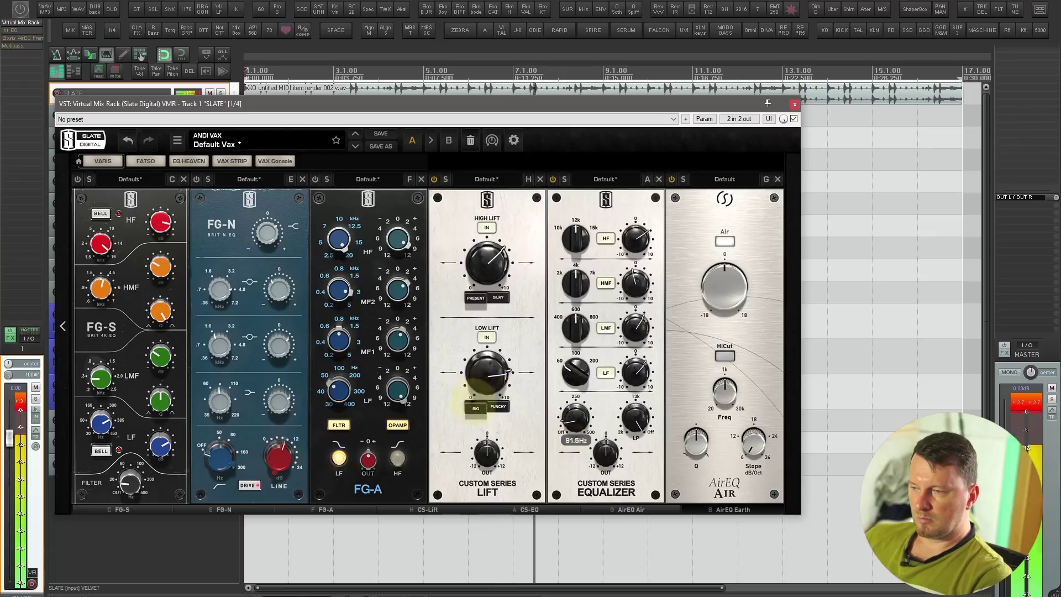
# - Reduce the Low Lift amount, change its Big/Punchy mode, and bypass the Custom Series Lift
pyautogui.moveTo(488, 371); pyautogui.dragTo(487, 391)
pyautogui.click(473, 407)
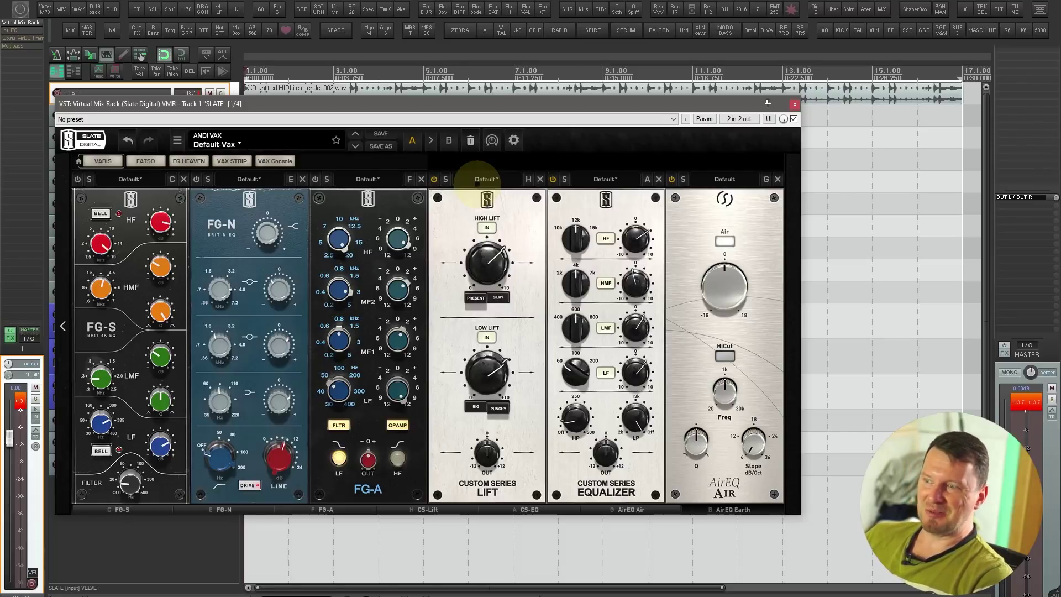
pyautogui.click(435, 179)
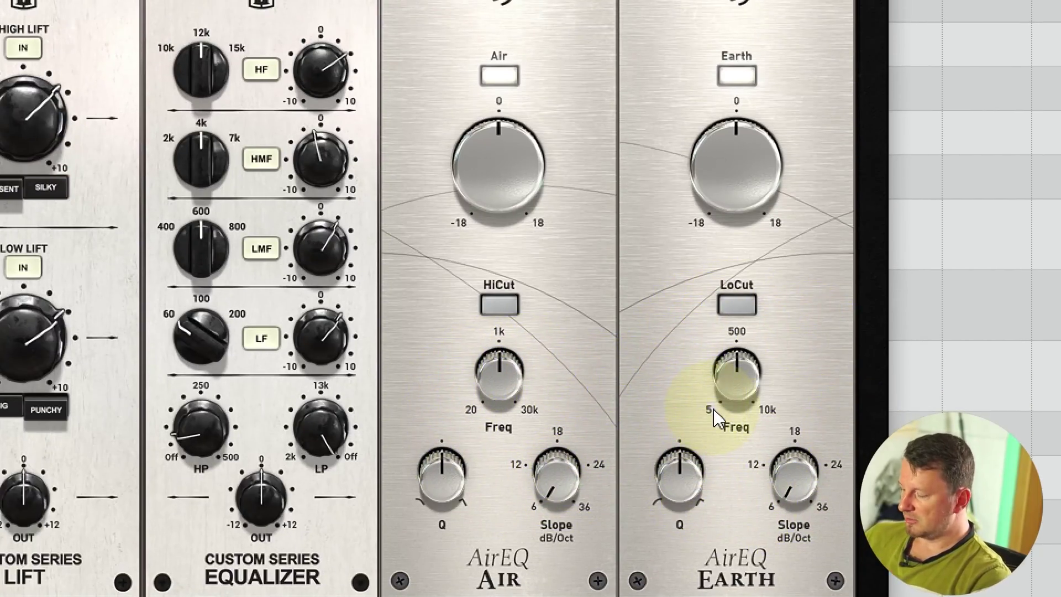
# - Start playback, boost the AirEQ Air gain slightly, and raise the AirEQ Earth gain close to maximum
pyautogui.press('space')
pyautogui.moveTo(613, 296); pyautogui.dragTo(614, 239)
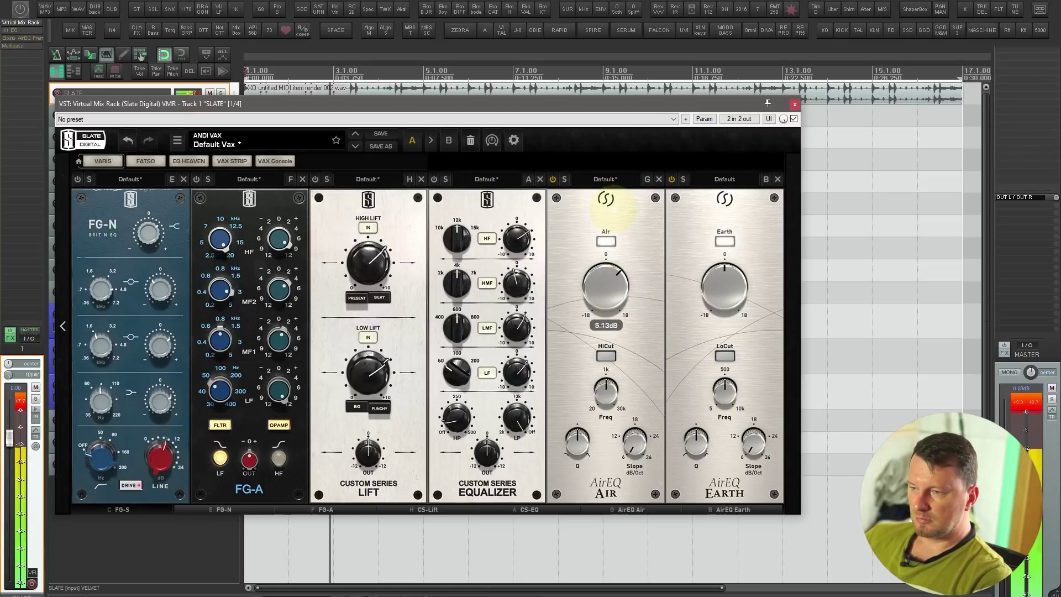
pyautogui.moveTo(720, 278); pyautogui.dragTo(712, 208)
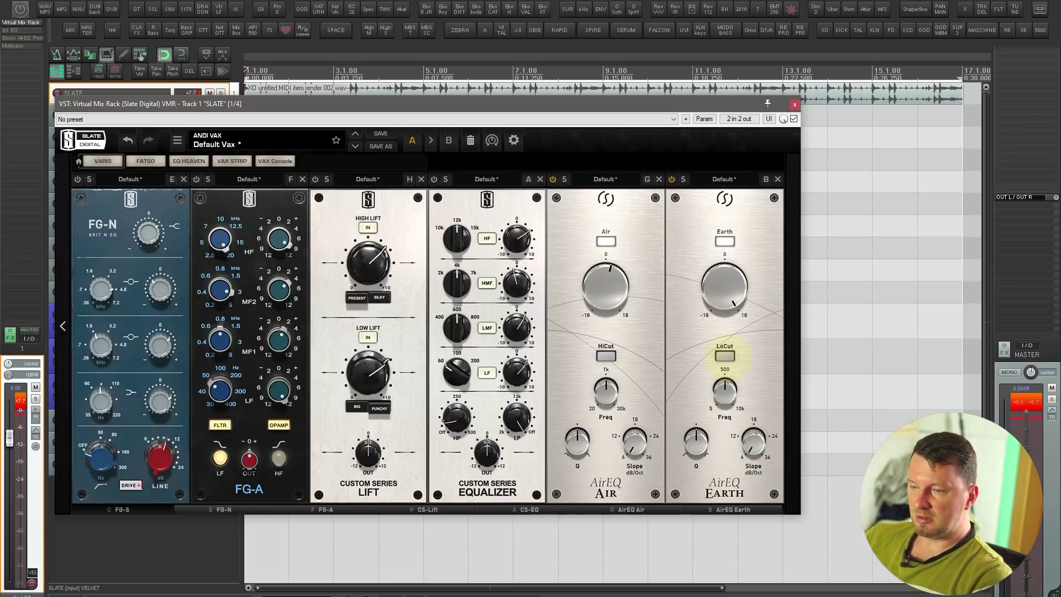
# - Turn on the AirEQ Earth's LoCut, lower its frequency, and set its Q to about 1.77
pyautogui.click(724, 355)
pyautogui.moveTo(725, 389); pyautogui.dragTo(724, 423)
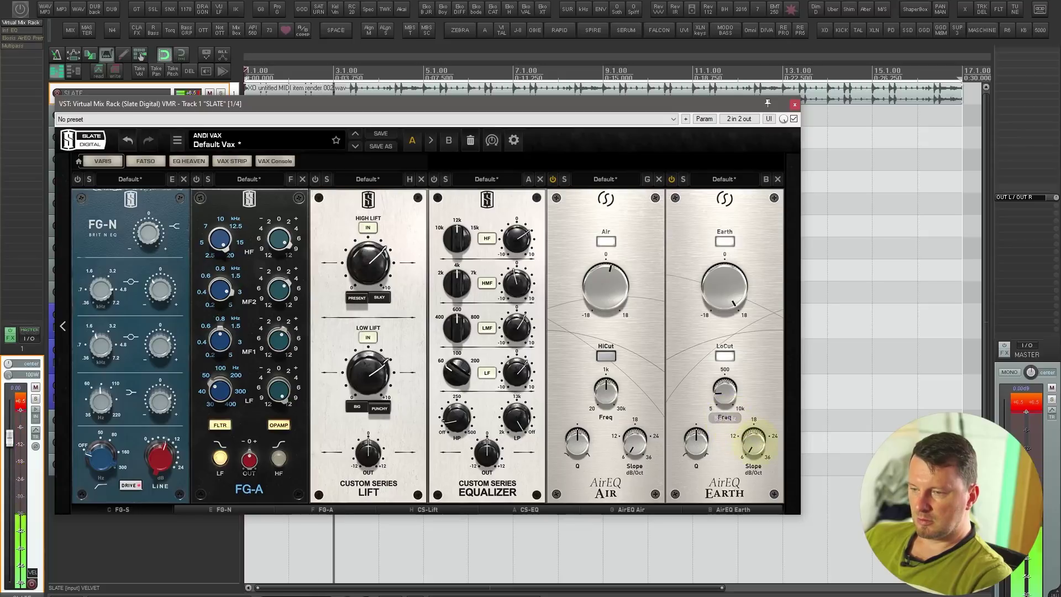
pyautogui.moveTo(697, 441); pyautogui.dragTo(703, 387)
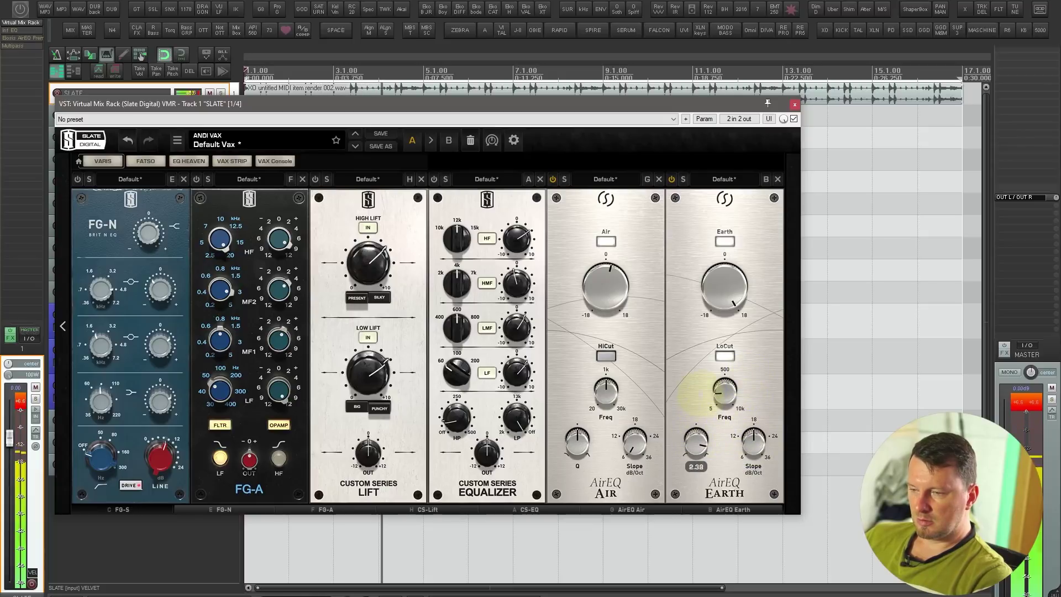
pyautogui.scroll(-2, 695, 440)
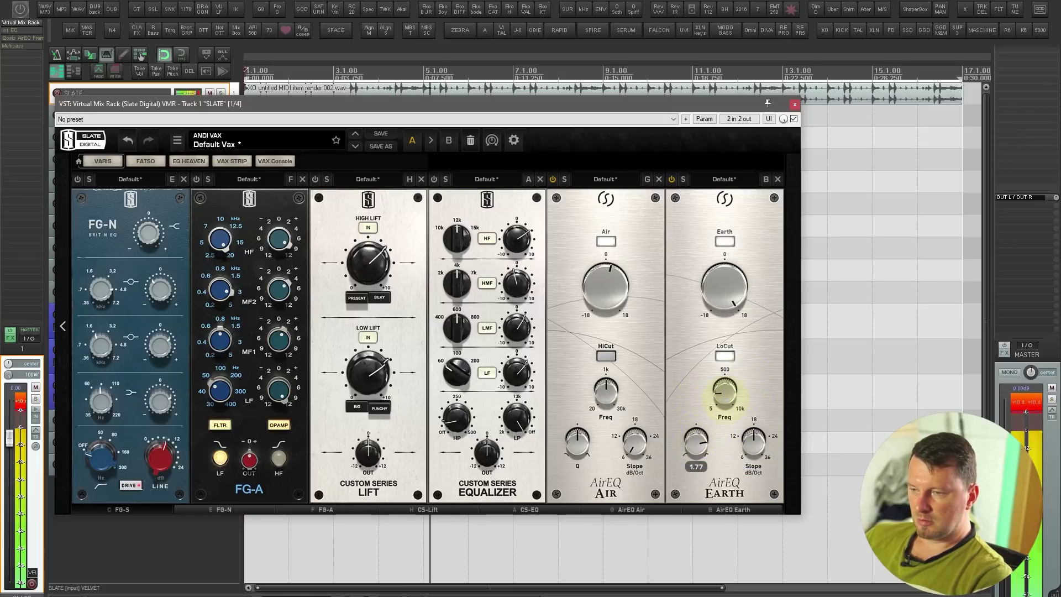
# - Set the AirEQ Earth's LoCut slope to 12 dB/Oct and its frequency to about 69 Hz
pyautogui.scroll(2, 724, 390)
pyautogui.scroll(-1, 753, 442)
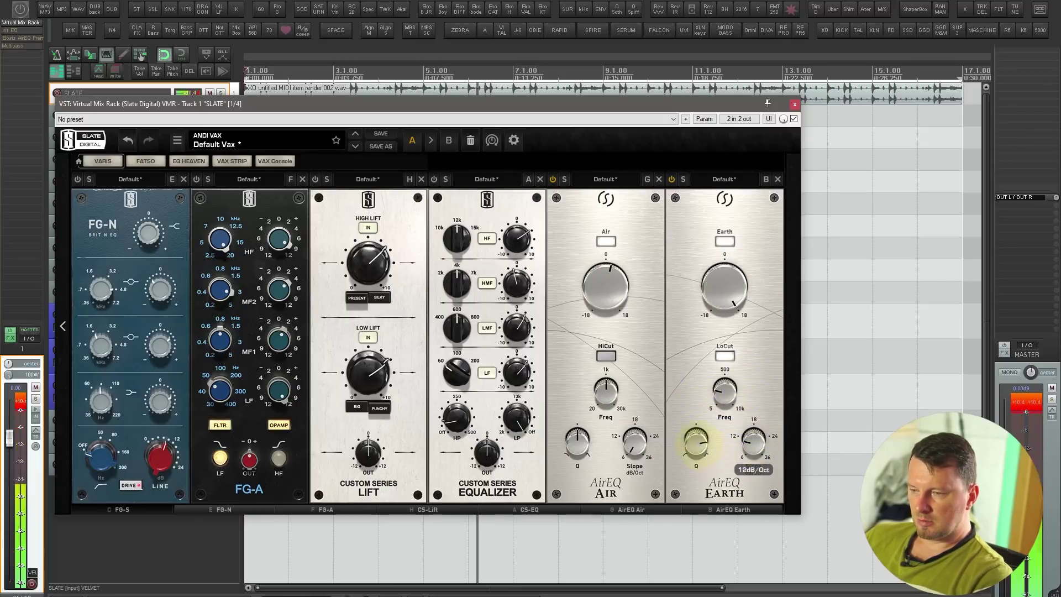
pyautogui.scroll(-1, 696, 442)
pyautogui.moveTo(725, 393); pyautogui.dragTo(724, 395)
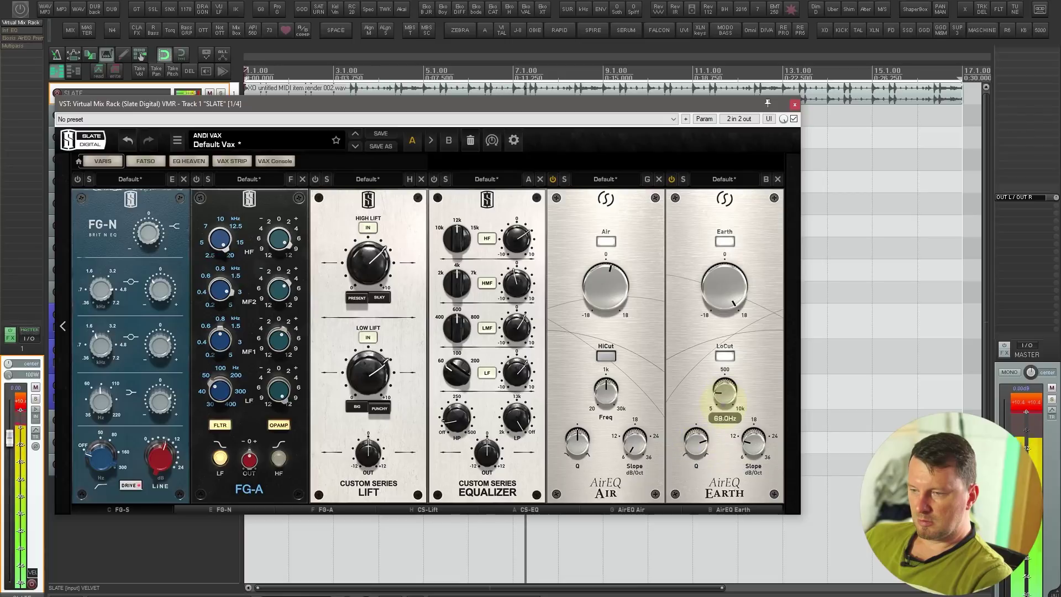
# - Reduce the AirEQ Earth gain to 7.6 dB and below, readjust its Q, and set the frequency to 52 Hz
pyautogui.moveTo(725, 318); pyautogui.dragTo(725, 329)
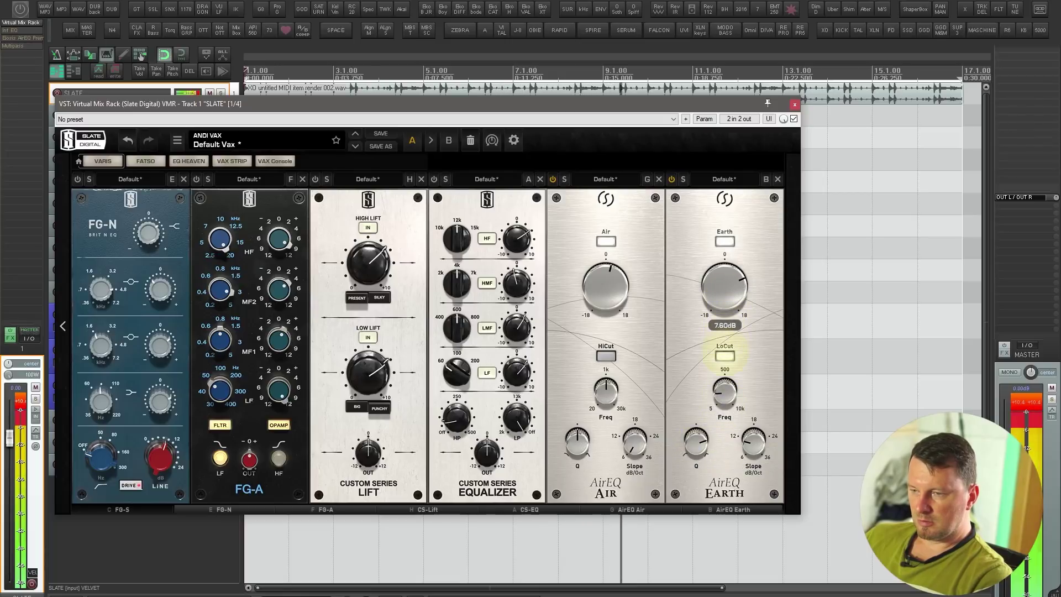
pyautogui.moveTo(696, 445); pyautogui.dragTo(753, 447)
pyautogui.moveTo(725, 390)
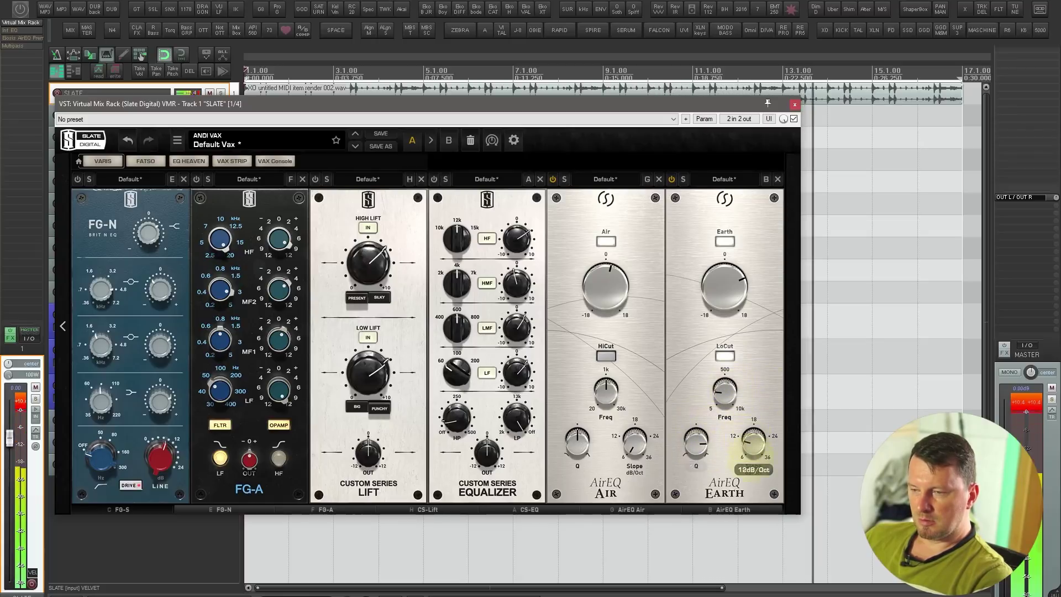
pyautogui.moveTo(728, 274); pyautogui.dragTo(725, 289)
pyautogui.moveTo(724, 389); pyautogui.dragTo(725, 394)
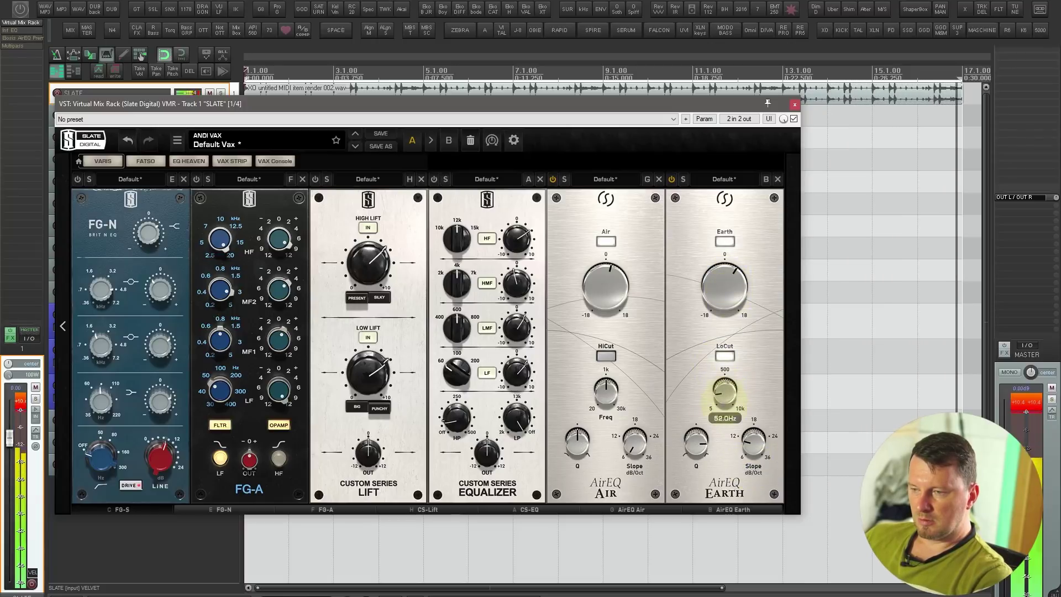
# - Cut the AirEQ Earth gain to -8.33 dB and steepen the LoCut slope to 36 dB/Oct with the Q readjusted
pyautogui.moveTo(724, 282); pyautogui.dragTo(720, 323)
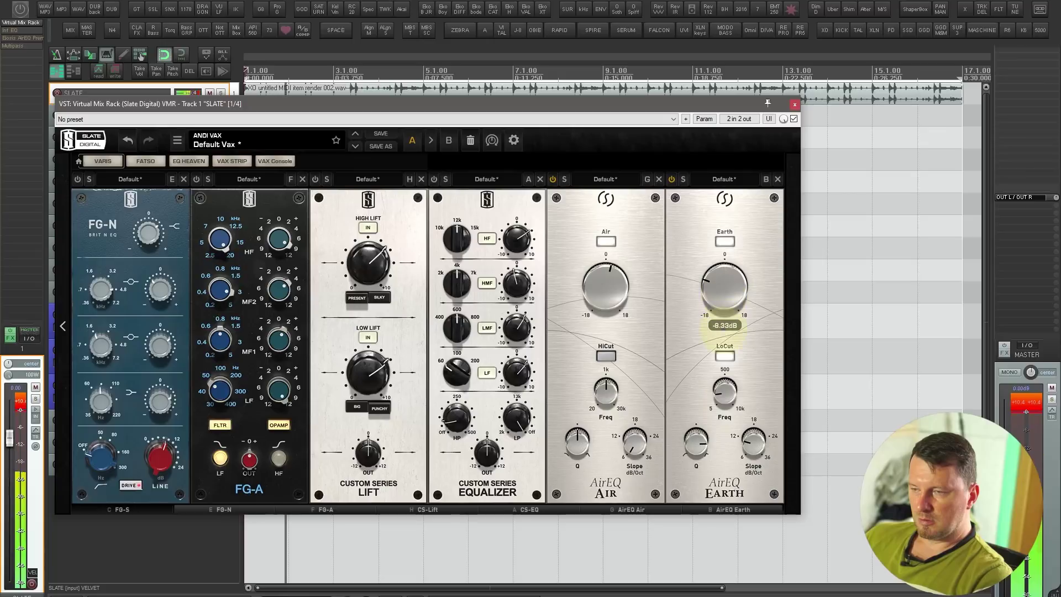
pyautogui.moveTo(695, 441); pyautogui.dragTo(753, 346)
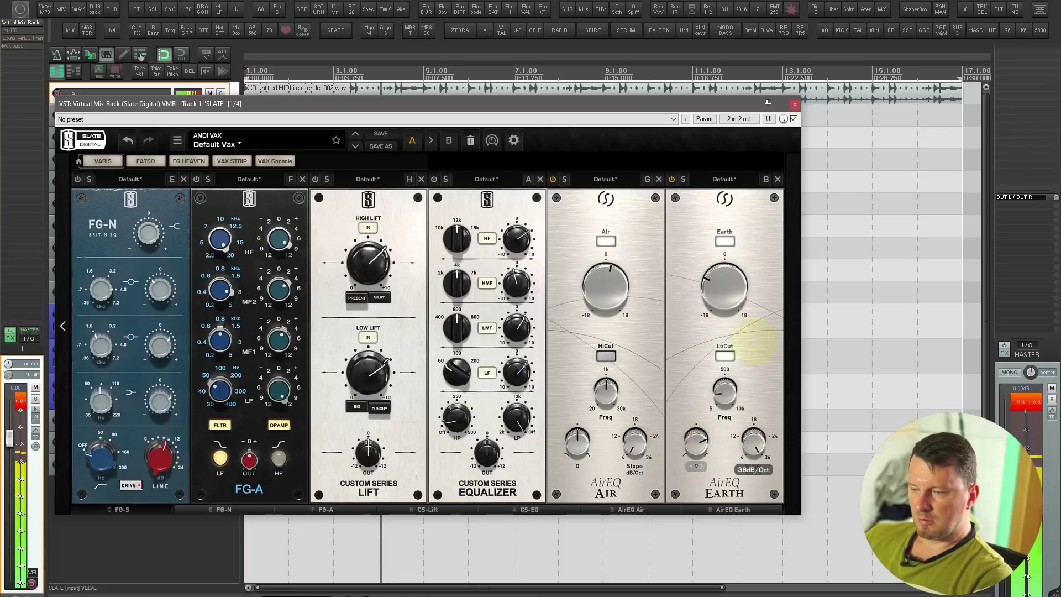
# - Reset the AirEQ Earth gain to 0 dB, try small gain changes around zero, and reset it again
pyautogui.doubleClick(723, 284)
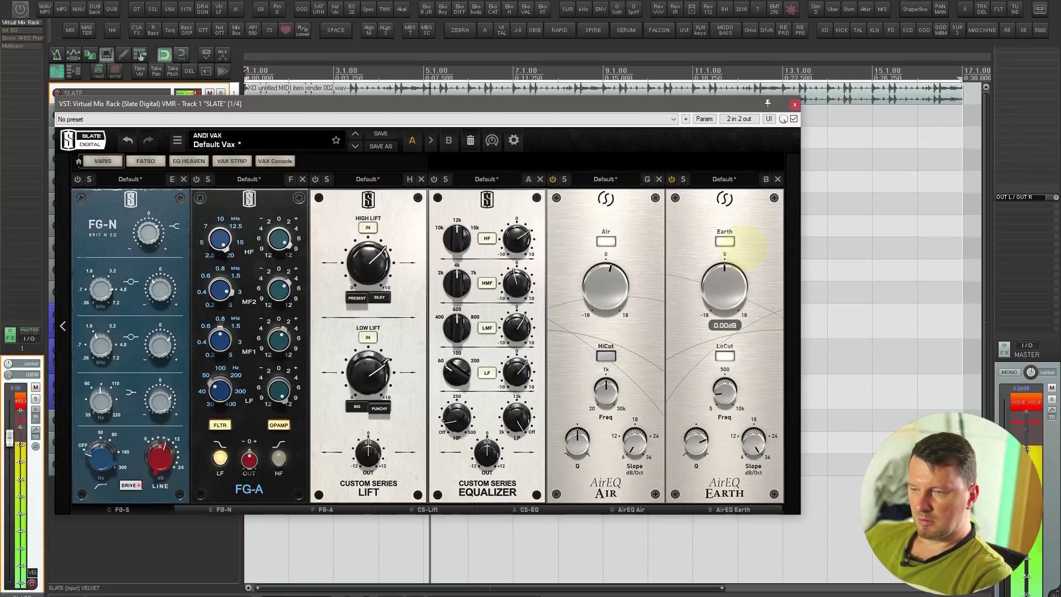
pyautogui.moveTo(728, 283); pyautogui.dragTo(731, 280)
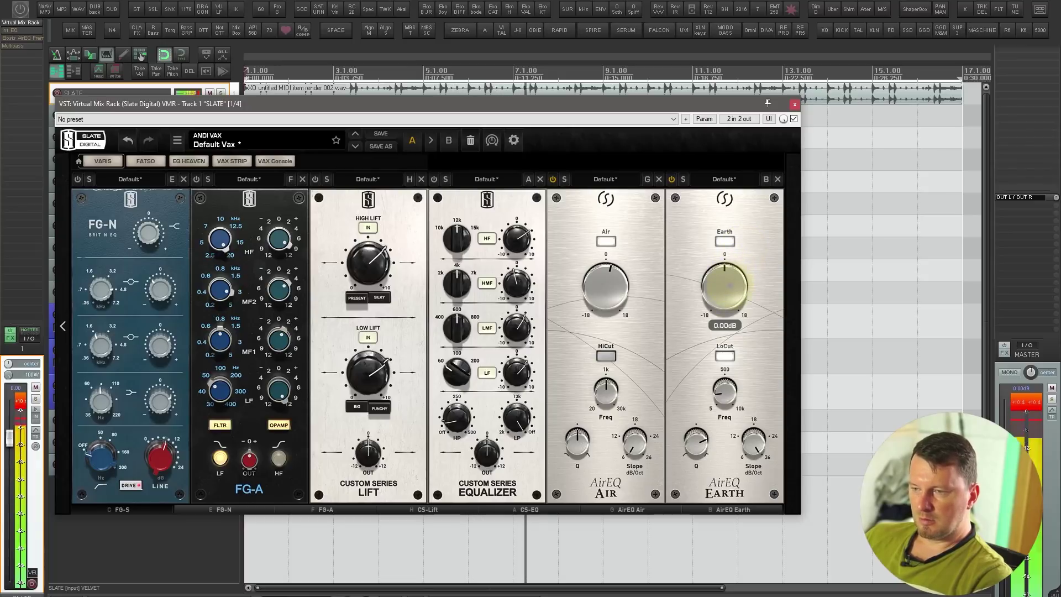
pyautogui.doubleClick(729, 281)
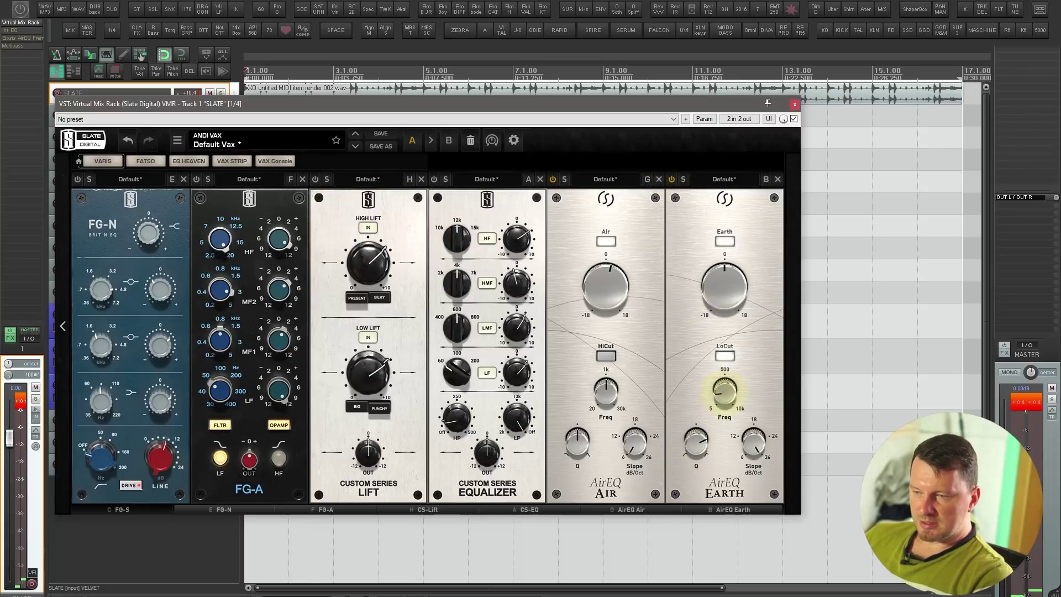
pyautogui.moveTo(724, 396)
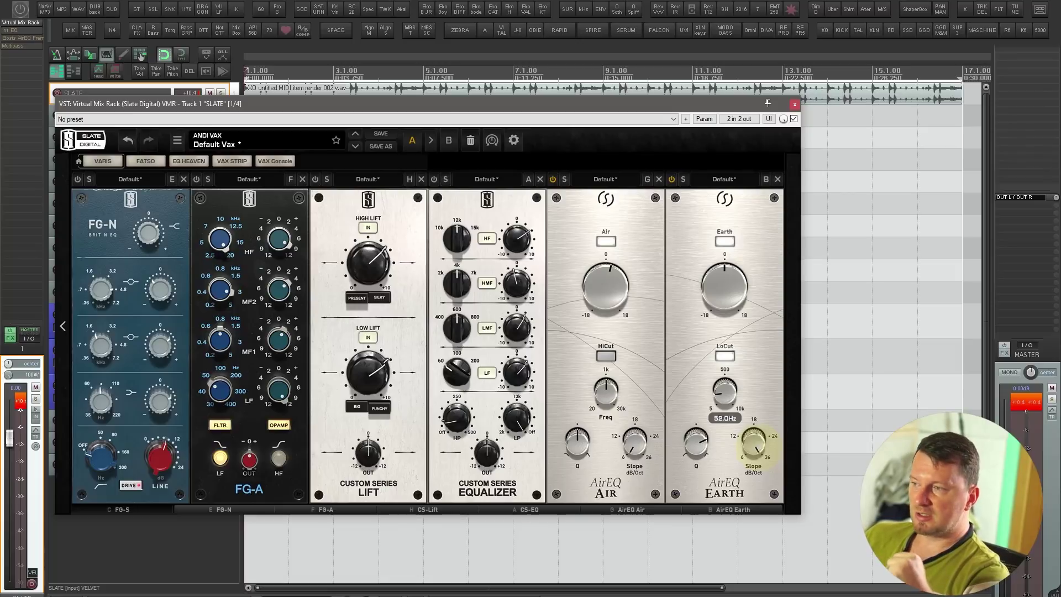
# - Open Inf EQ on the SLATE track and add a bell band of about +1.33 dB at 454 Hz
pyautogui.click(12, 30)
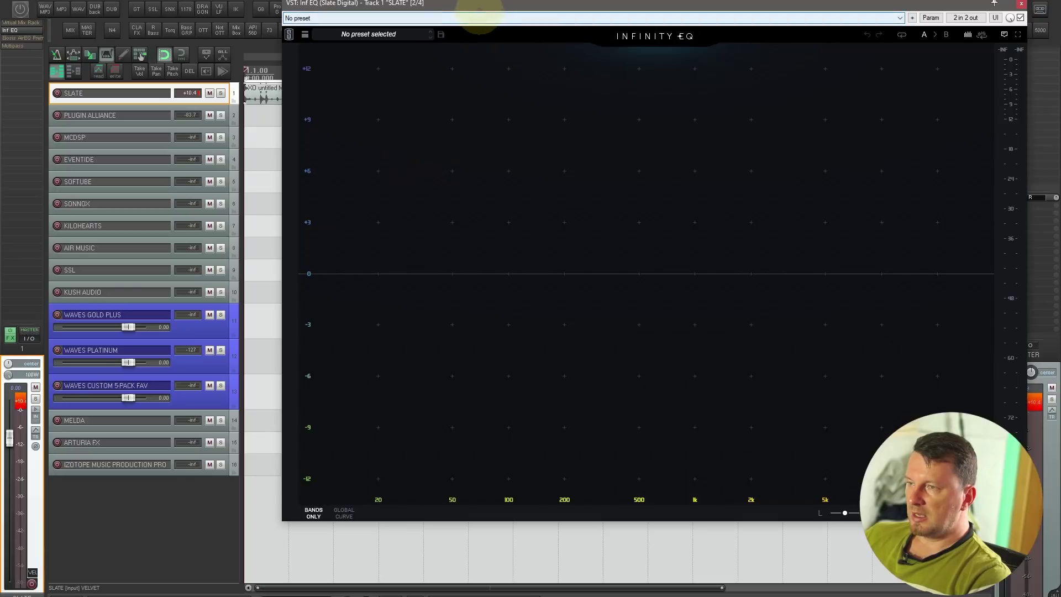
pyautogui.moveTo(490, 3); pyautogui.dragTo(256, 41)
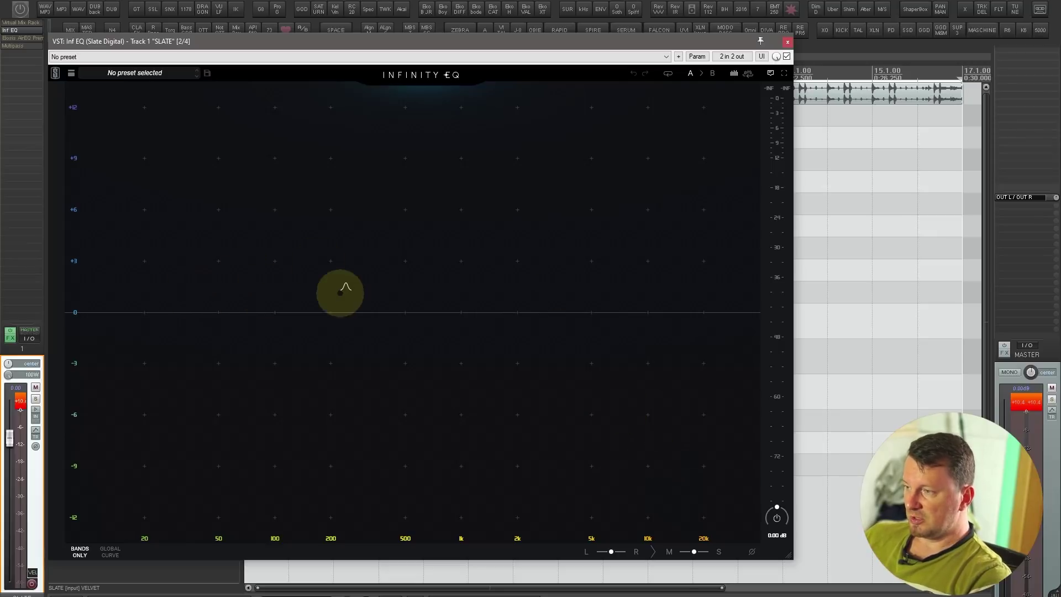
pyautogui.click(397, 289)
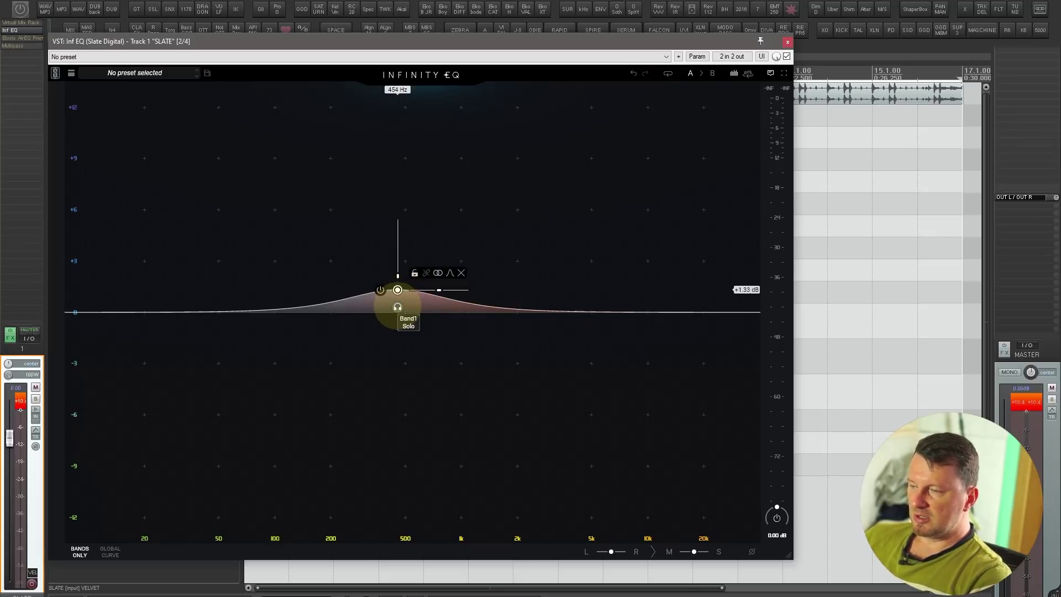
# - Play the track while sweeping the soloed bell band to 688 Hz, and stop playback
pyautogui.press('space')
pyautogui.moveTo(397, 306); pyautogui.dragTo(426, 303)
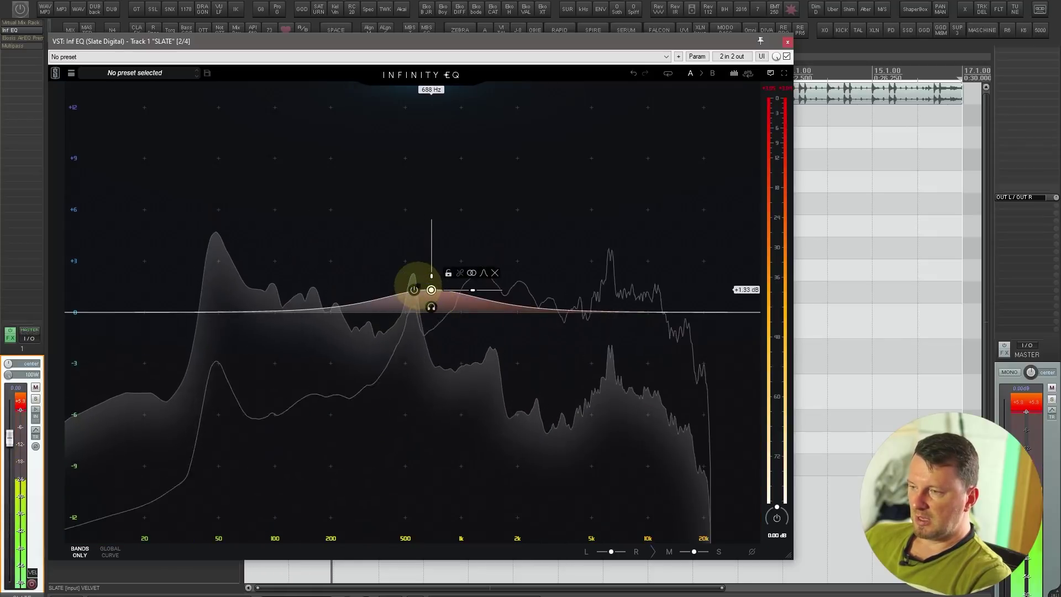
pyautogui.press('space')
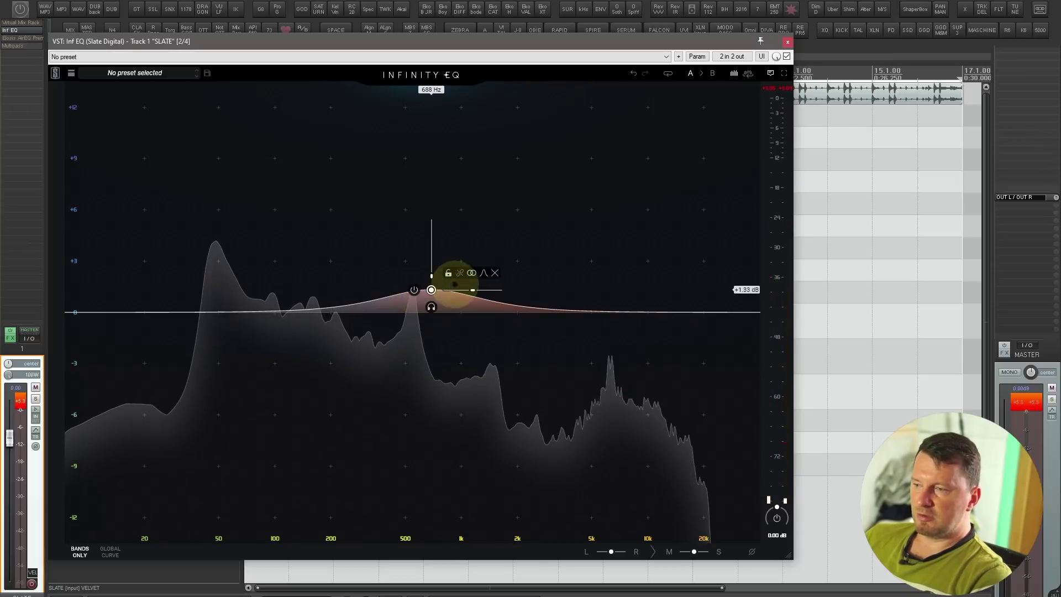
# - Switch Band1 of Infinity EQ to left/right stereo mode and preview other filter shapes, keeping the bell
pyautogui.click(471, 272)
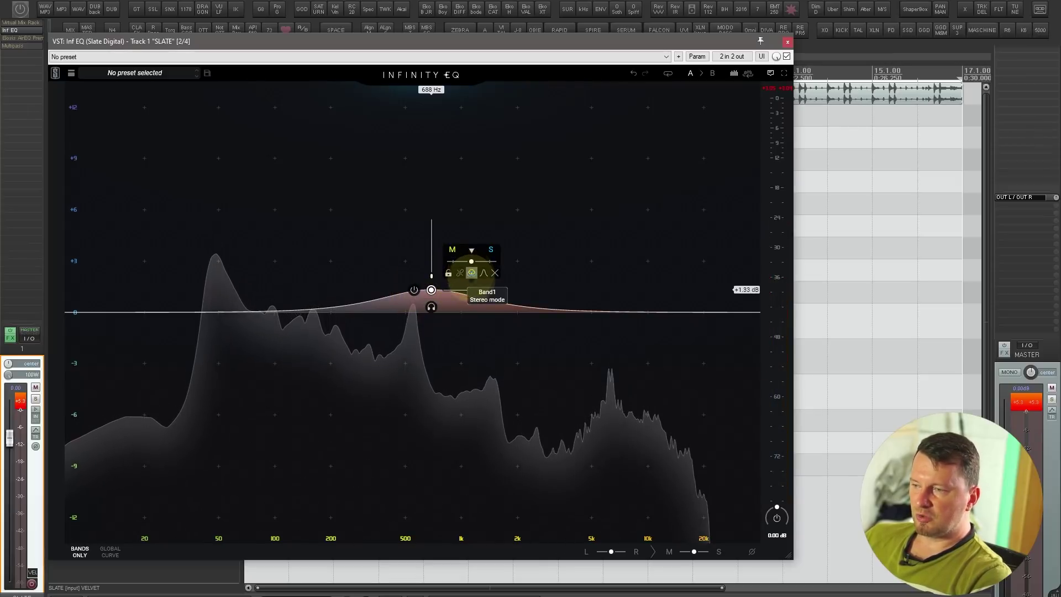
pyautogui.click(471, 272)
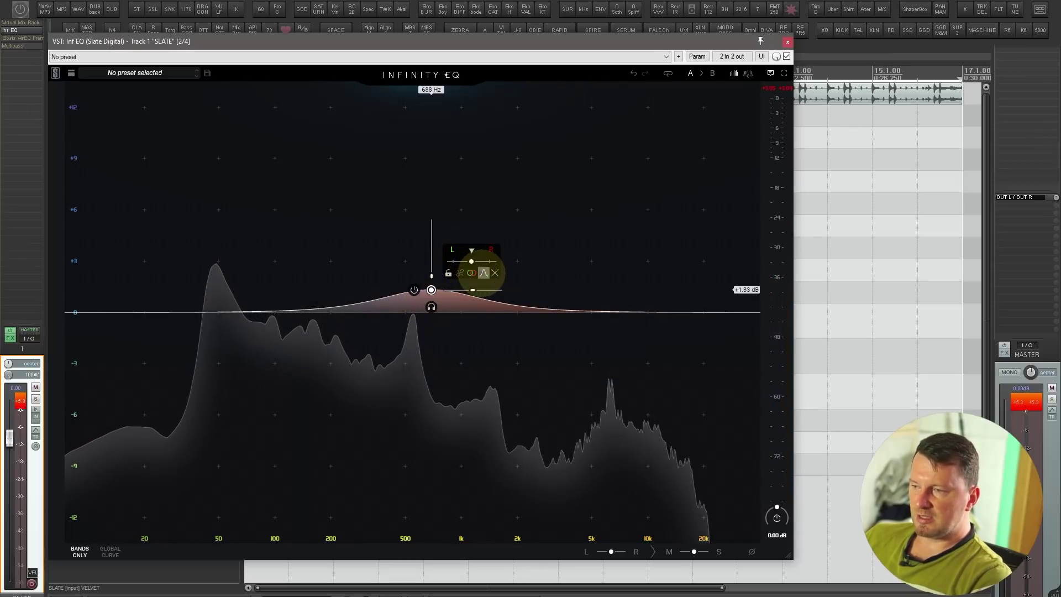
pyautogui.click(484, 272)
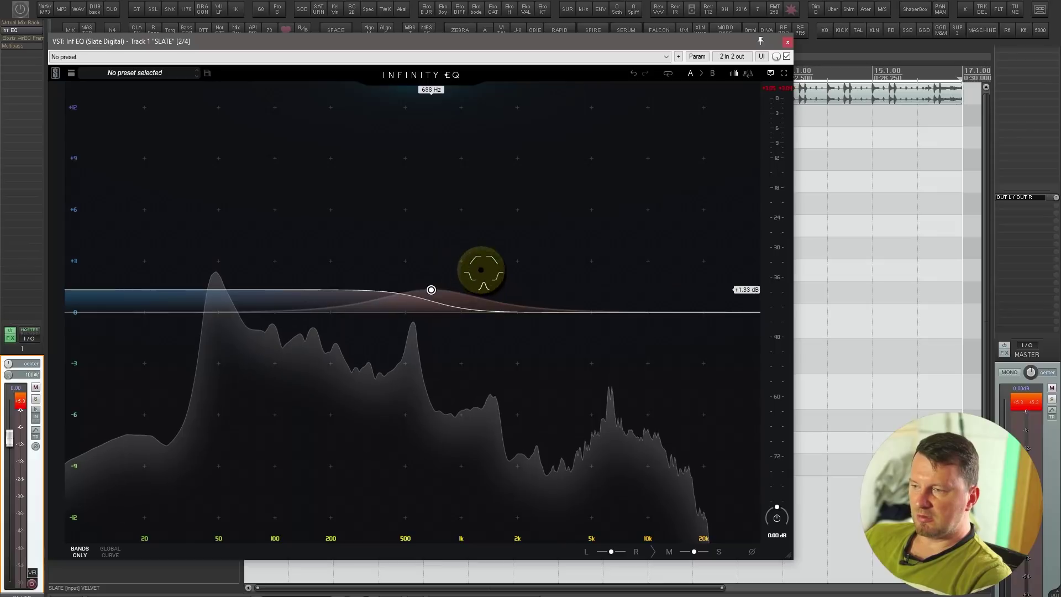
pyautogui.click(483, 286)
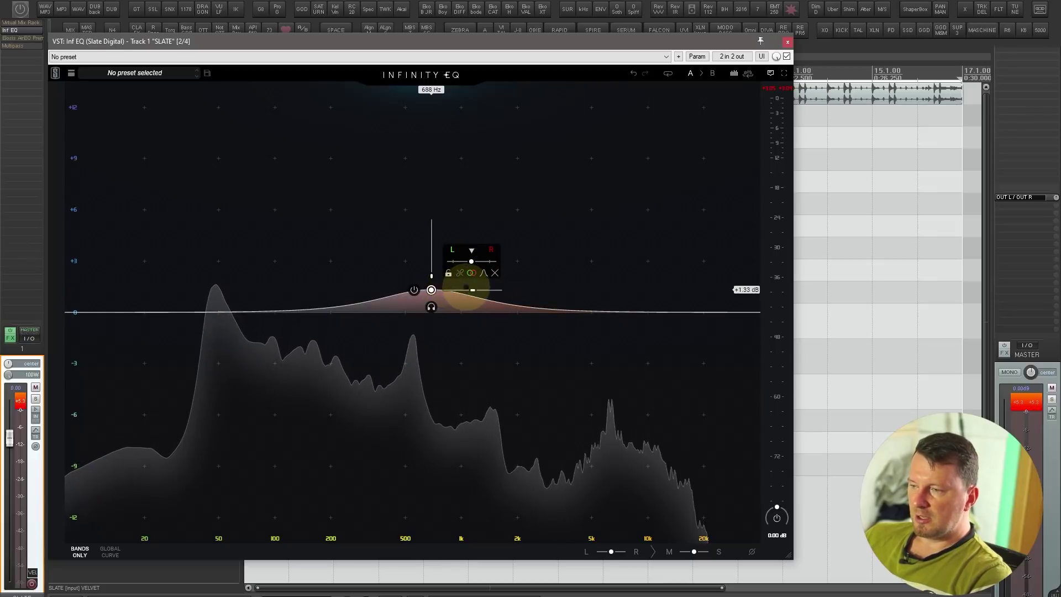
# - Adjust Band1's slope and bandwidth, narrow it to a sharp spike, and raise it to +15.0 dB at 652 Hz
pyautogui.moveTo(467, 290); pyautogui.dragTo(466, 287)
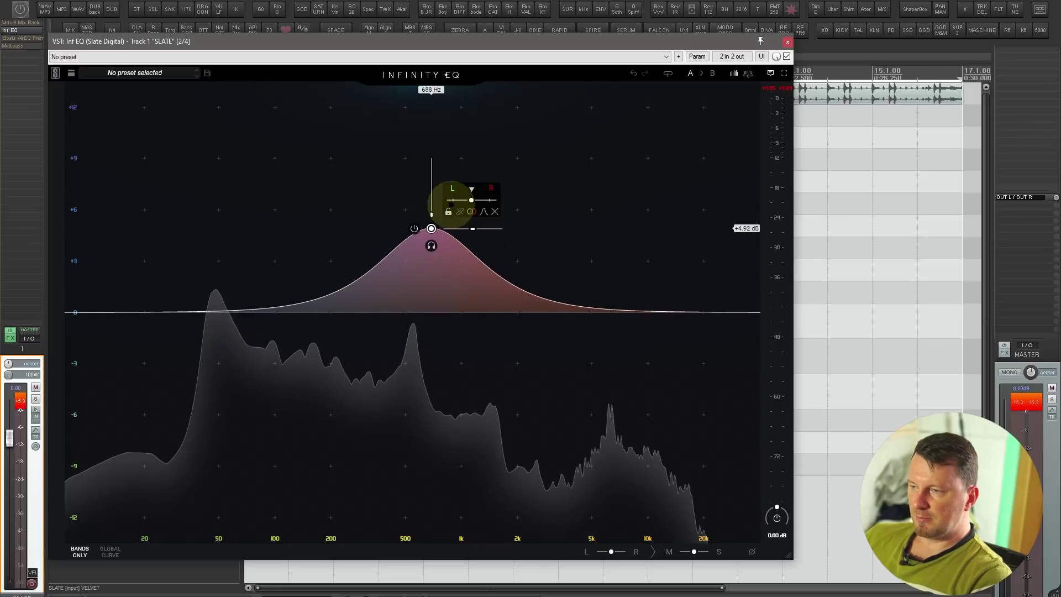
pyautogui.moveTo(432, 213)
pyautogui.mouseDown()
pyautogui.moveTo(432, 160)
pyautogui.moveTo(431, 202)
pyautogui.mouseUp()
pyautogui.scroll(-4, 432, 213)
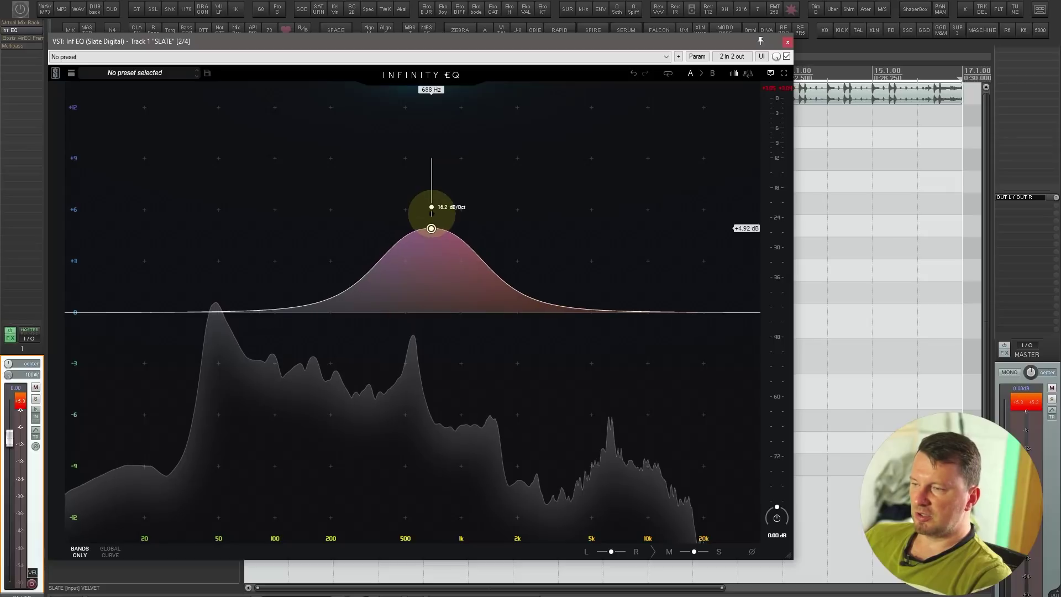
pyautogui.moveTo(432, 213)
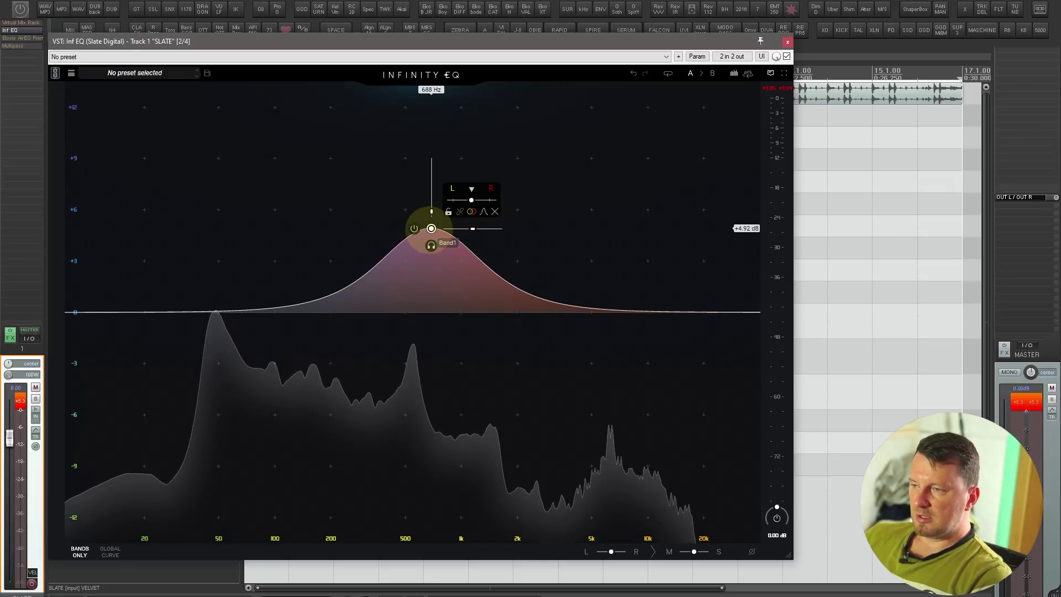
pyautogui.scroll(-3, 431, 212)
pyautogui.scroll(10, 432, 212)
pyautogui.moveTo(431, 228); pyautogui.dragTo(427, 184)
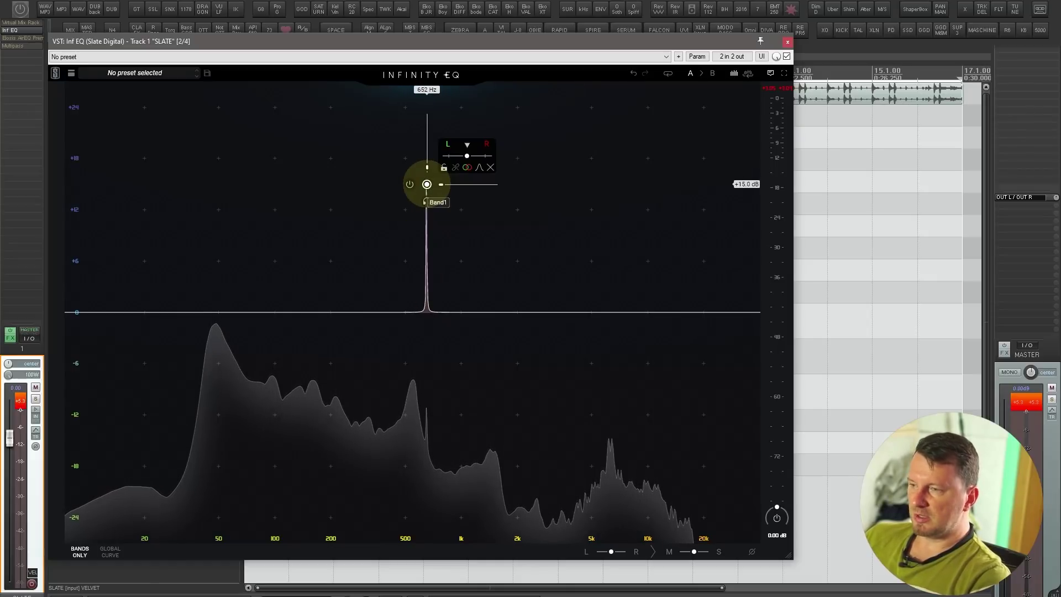
# - Widen Band1 again and move it to about +2.43 dB at 917 Hz while the track plays
pyautogui.scroll(-5, 426, 184)
pyautogui.press('space')
pyautogui.moveTo(427, 184); pyautogui.dragTo(428, 259)
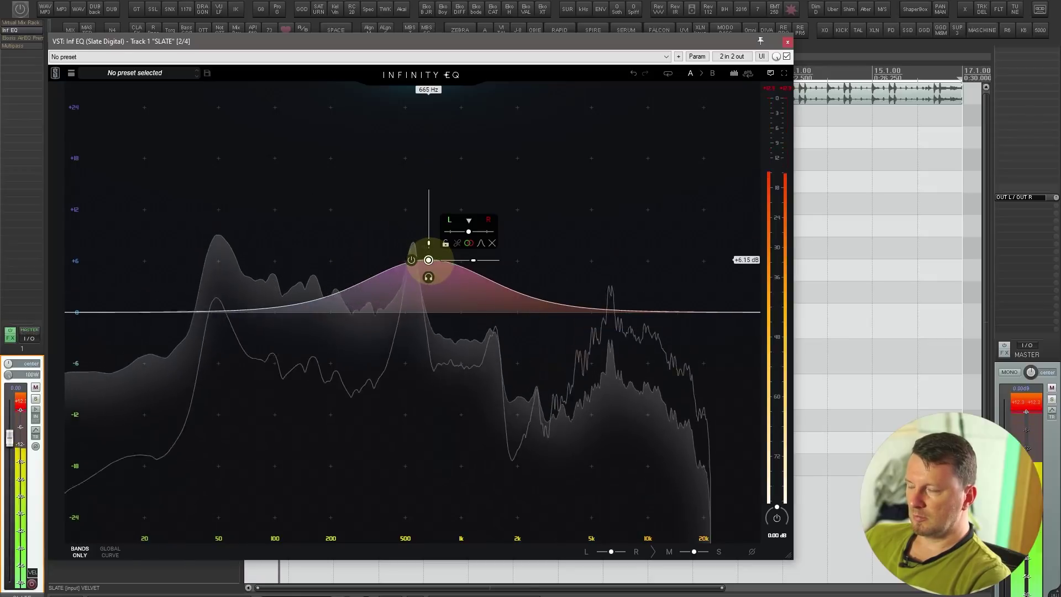
pyautogui.moveTo(429, 210); pyautogui.dragTo(454, 270)
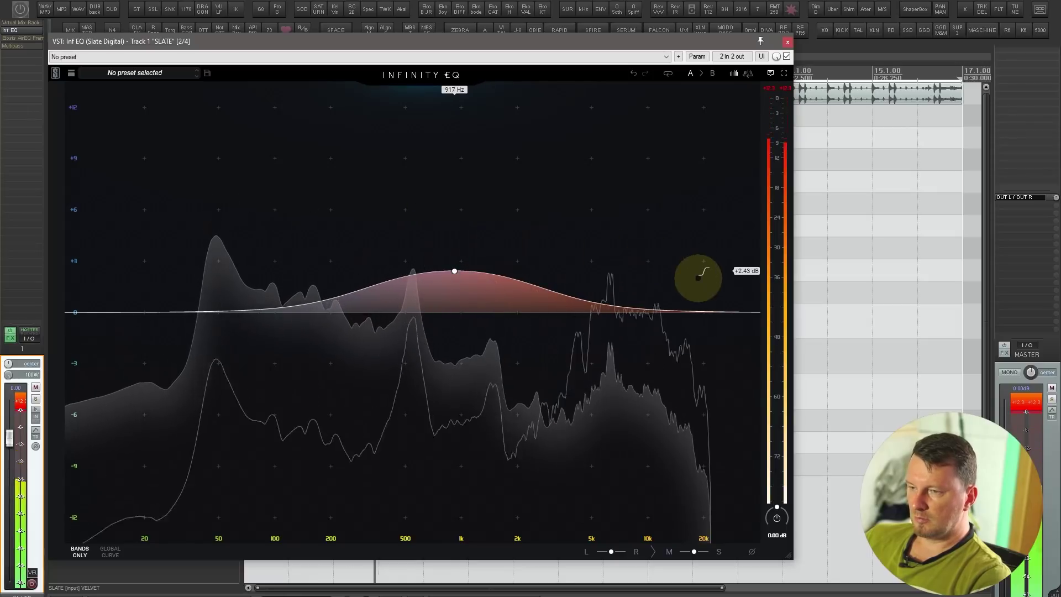
# - Add a high shelf of about +6.73 dB at 16.1 kHz, stop playback, and set its Double Q to 0.71
pyautogui.moveTo(699, 280); pyautogui.dragTo(686, 198)
pyautogui.press('space')
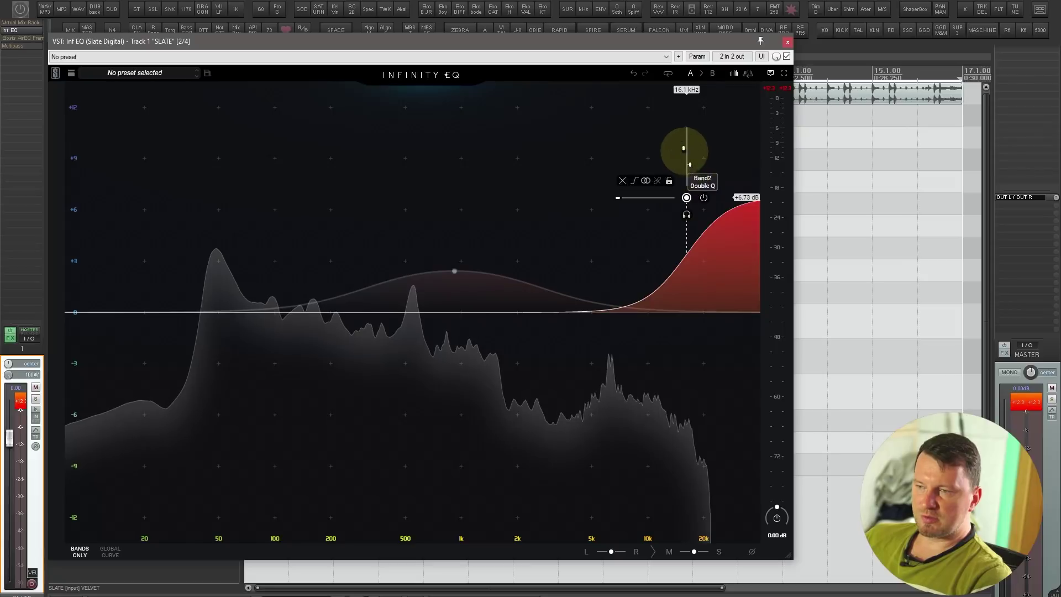
pyautogui.moveTo(689, 164); pyautogui.dragTo(689, 163)
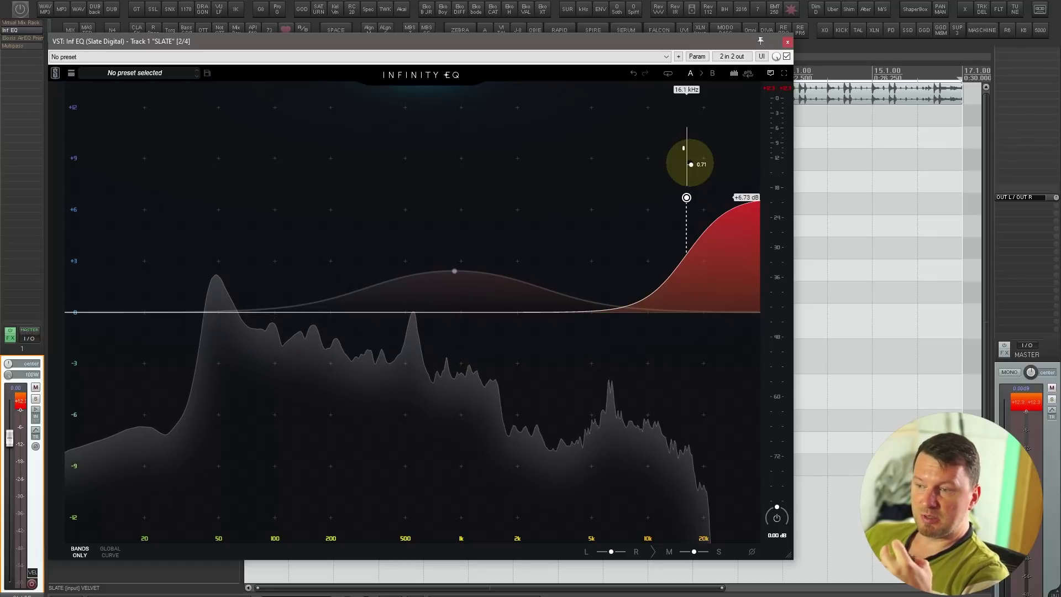
# - Play the track, shift the high shelf to a lower frequency at about +9 dB, and add a low shelf of +7.80 dB at 94.5 Hz
pyautogui.press('space')
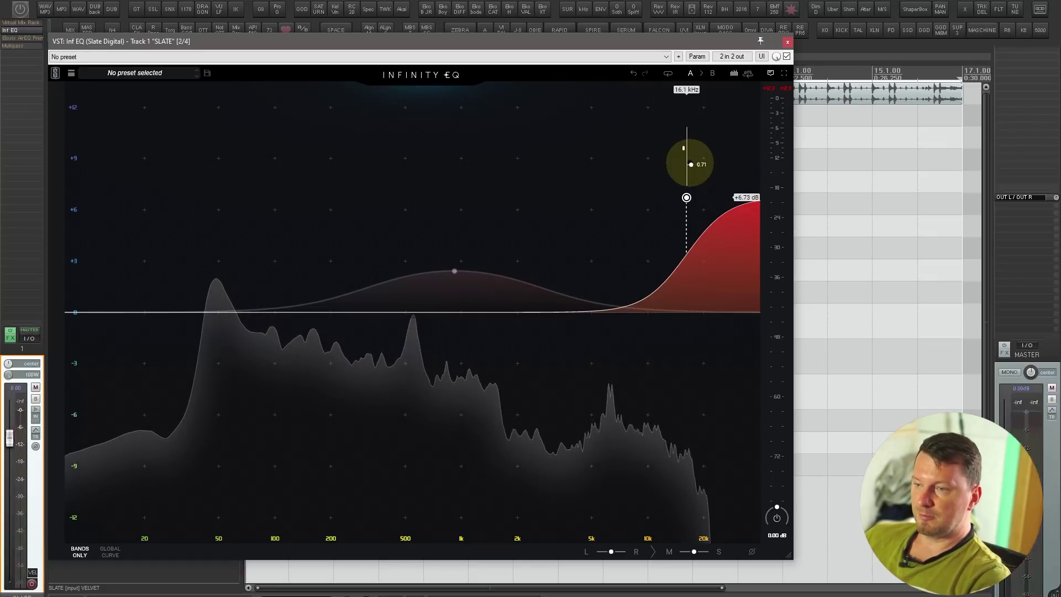
pyautogui.press('space')
pyautogui.moveTo(691, 164); pyautogui.dragTo(635, 160)
pyautogui.doubleClick(100, 282)
pyautogui.moveTo(100, 282)
pyautogui.mouseDown()
pyautogui.moveTo(124, 267)
pyautogui.moveTo(100, 282)
pyautogui.mouseUp()
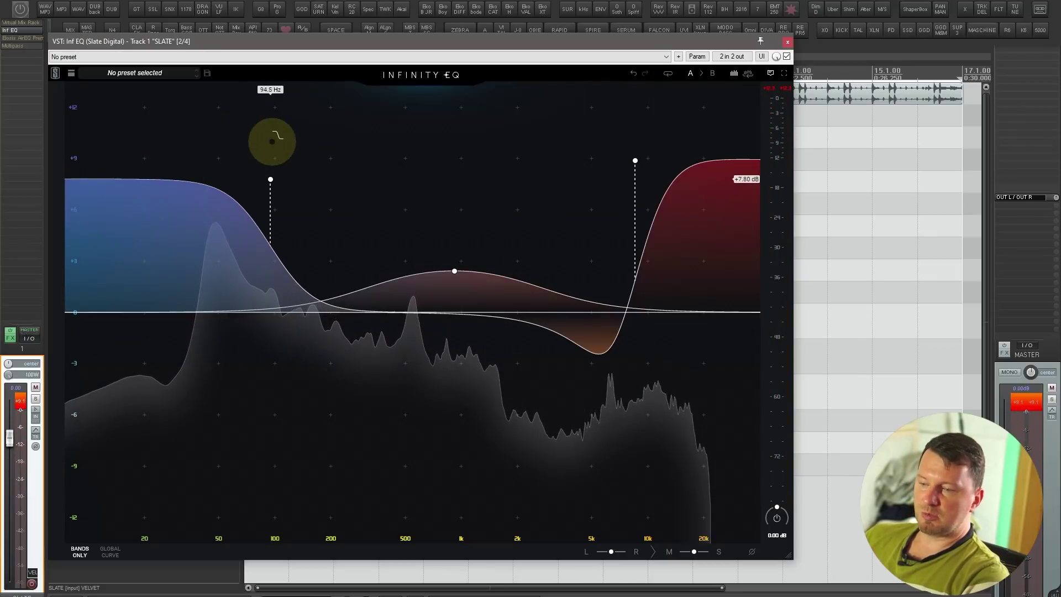
# - Open Eiosis AirEQ Premium on the SLATE track and raise the 65 Hz bell's Q to 7.00
pyautogui.click(22, 38)
pyautogui.moveTo(268, 10); pyautogui.dragTo(296, 113)
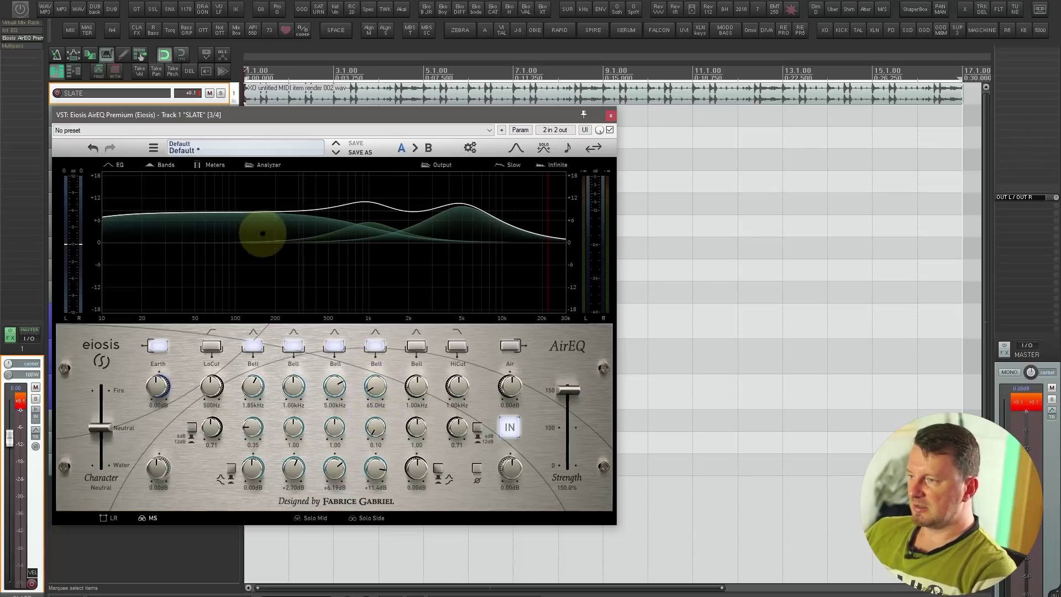
pyautogui.moveTo(375, 428); pyautogui.dragTo(385, 91)
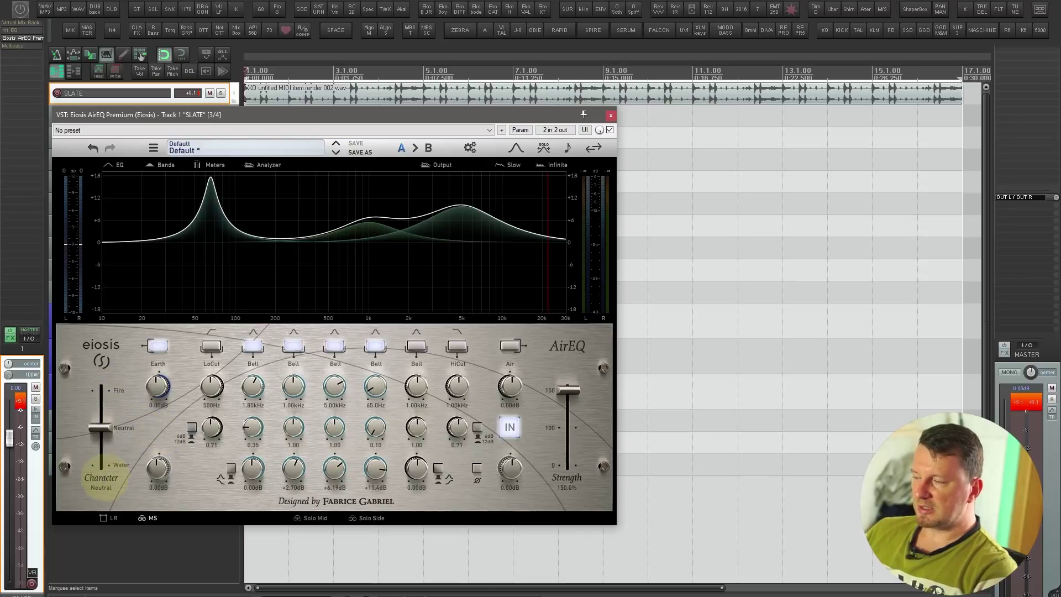
# - Set the AirEQ Character to 100% Water, play the track, and lower the Strength to 70.5%
pyautogui.moveTo(101, 427); pyautogui.dragTo(101, 464)
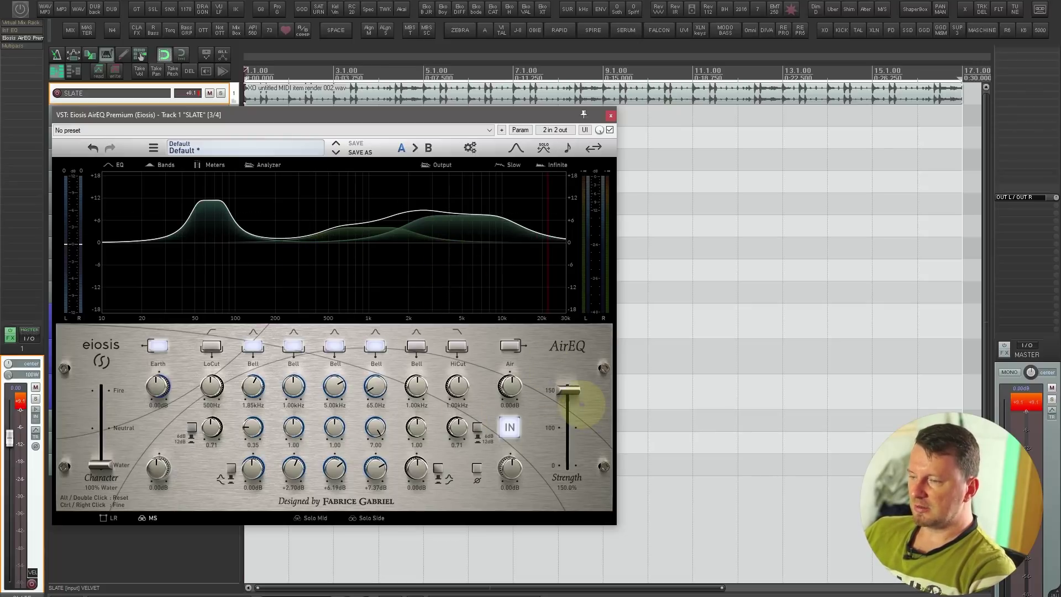
pyautogui.press('space')
pyautogui.moveTo(580, 403); pyautogui.dragTo(568, 439)
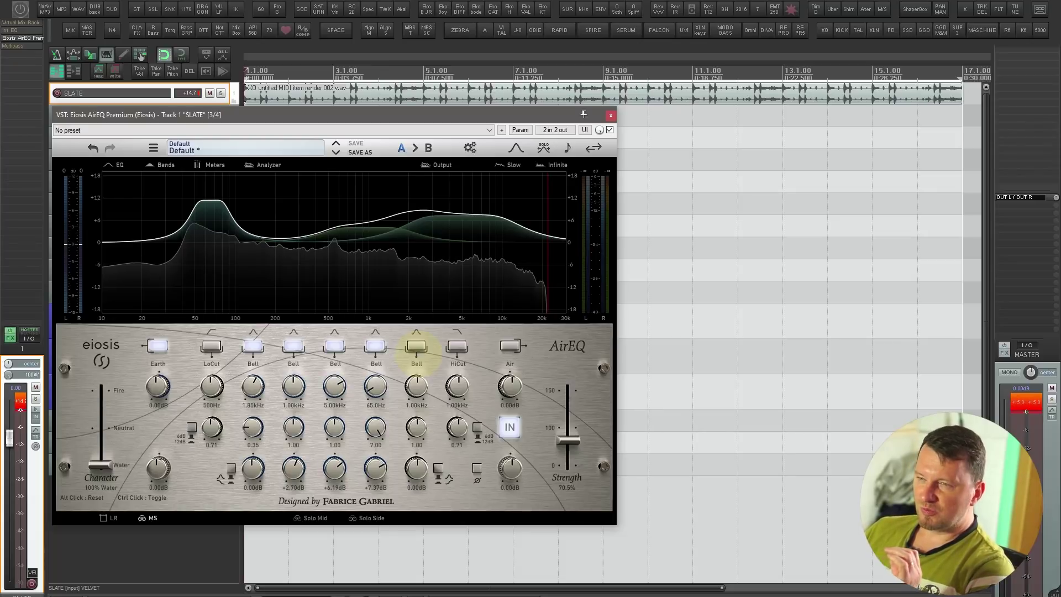
# - Enable the last AirEQ bell band as a high shelf and set it to 14.0 kHz, +18.0 dB and Q 0.68 during playback
pyautogui.click(416, 347)
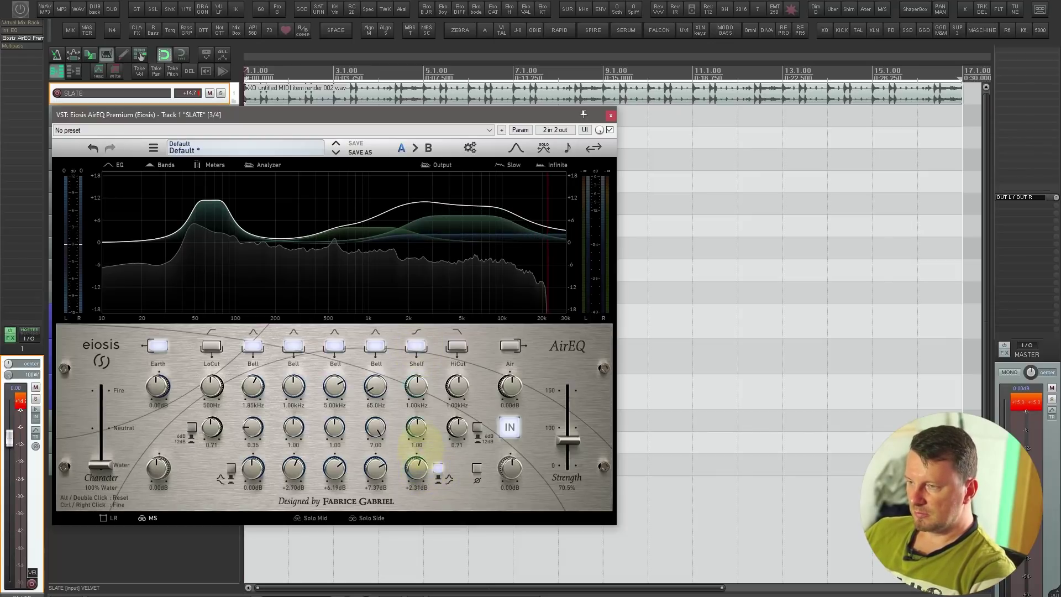
pyautogui.moveTo(418, 388); pyautogui.dragTo(421, 287)
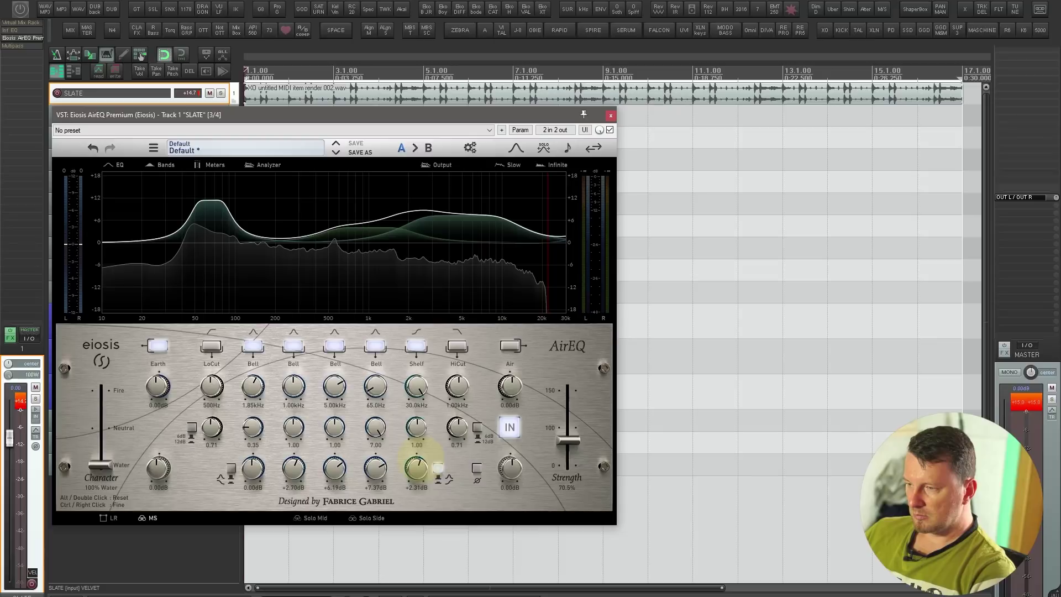
pyautogui.moveTo(417, 467); pyautogui.dragTo(417, 308)
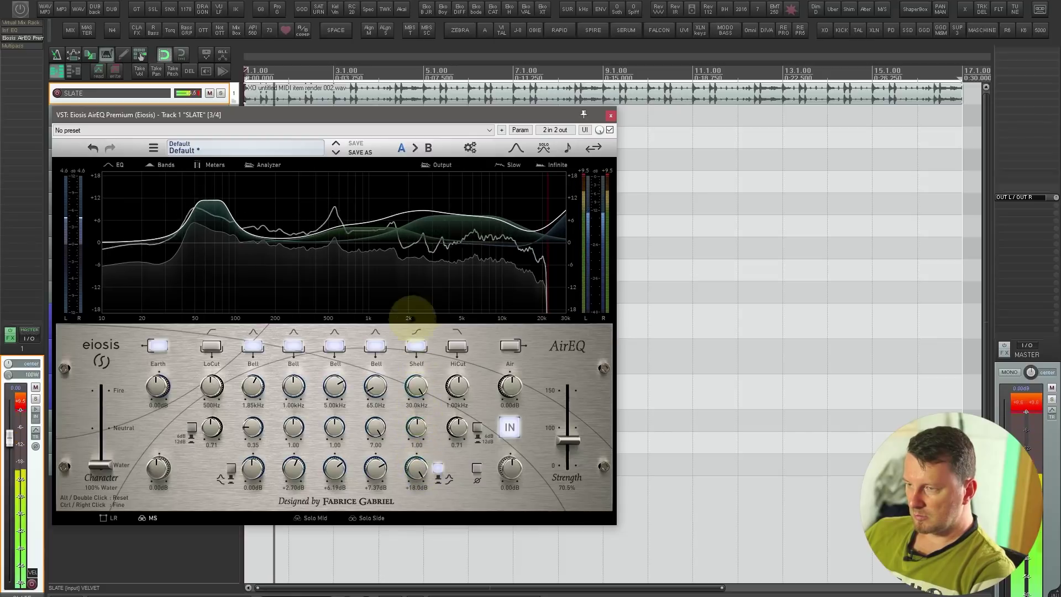
pyautogui.moveTo(416, 425); pyautogui.dragTo(415, 521)
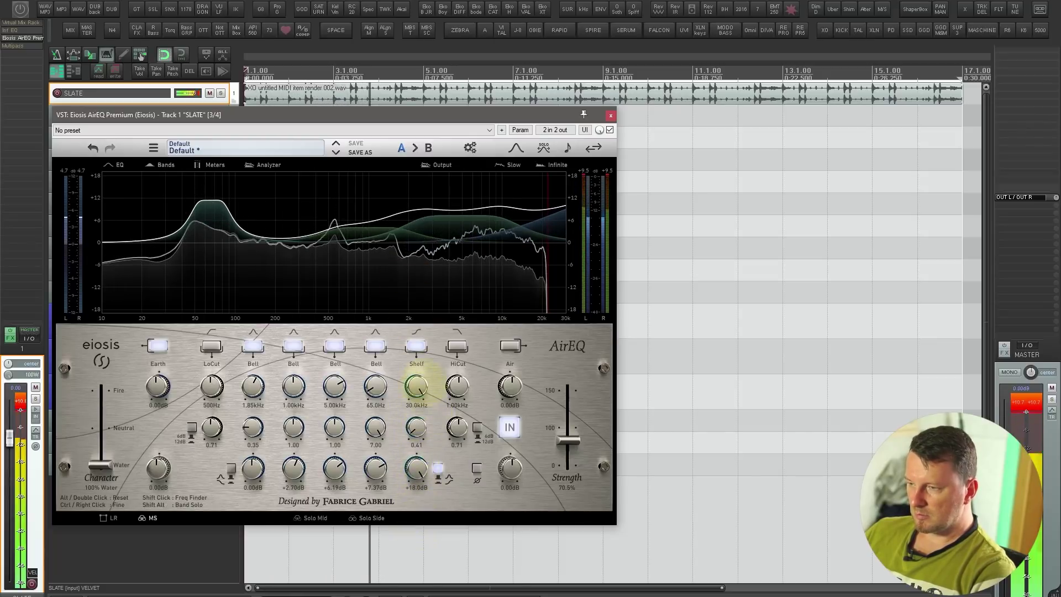
pyautogui.moveTo(422, 379)
pyautogui.mouseDown()
pyautogui.moveTo(425, 425)
pyautogui.moveTo(418, 367)
pyautogui.mouseUp()
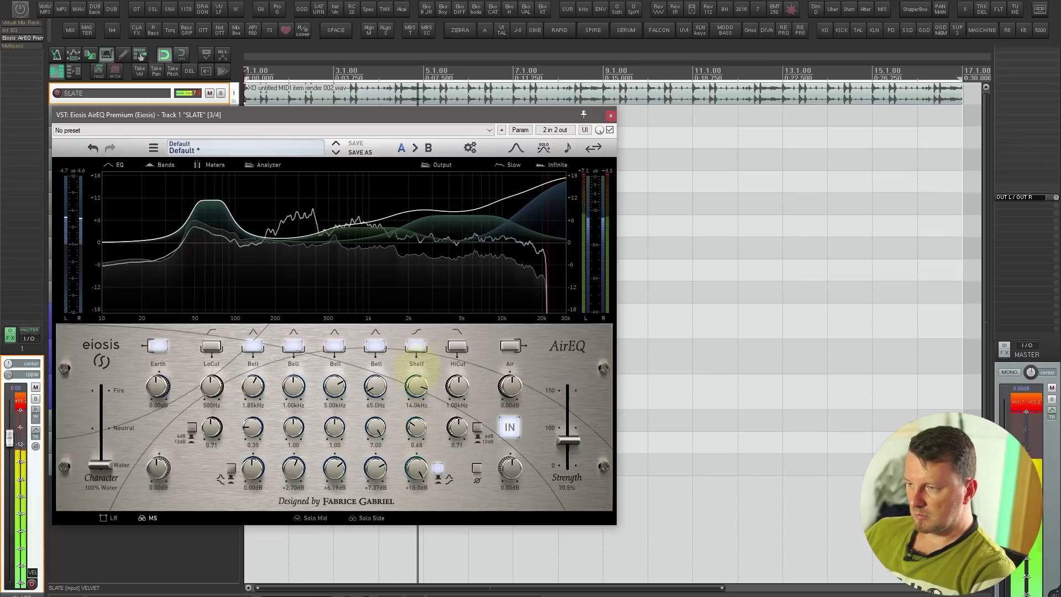
# - Switch off the four AirEQ bell bands so that only the high shelf shapes the sound
pyautogui.click(375, 346)
pyautogui.click(335, 347)
pyautogui.click(293, 347)
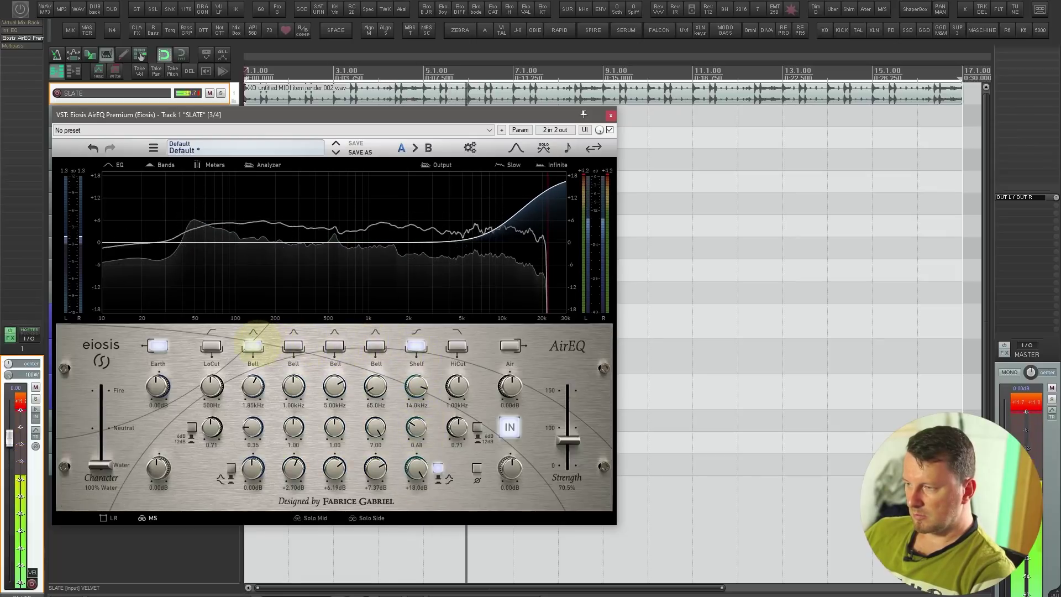
pyautogui.click(253, 346)
# - Set the high shelf to 6.38 kHz at about +15.1 dB, try its Q up to 2.07, and lower the Q to 0.46
pyautogui.moveTo(416, 387); pyautogui.dragTo(417, 418)
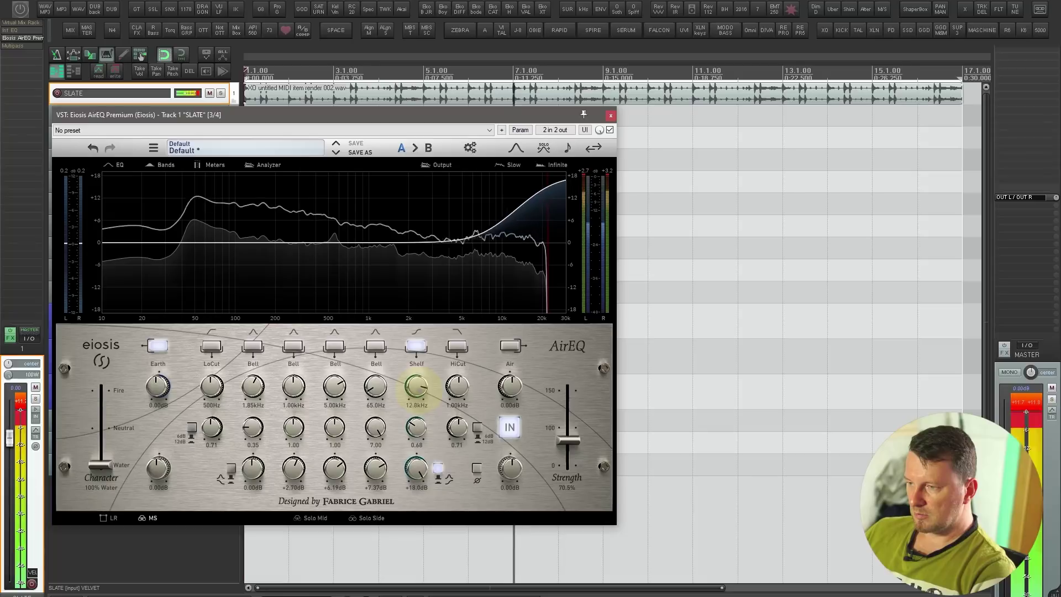
pyautogui.moveTo(417, 460); pyautogui.dragTo(418, 480)
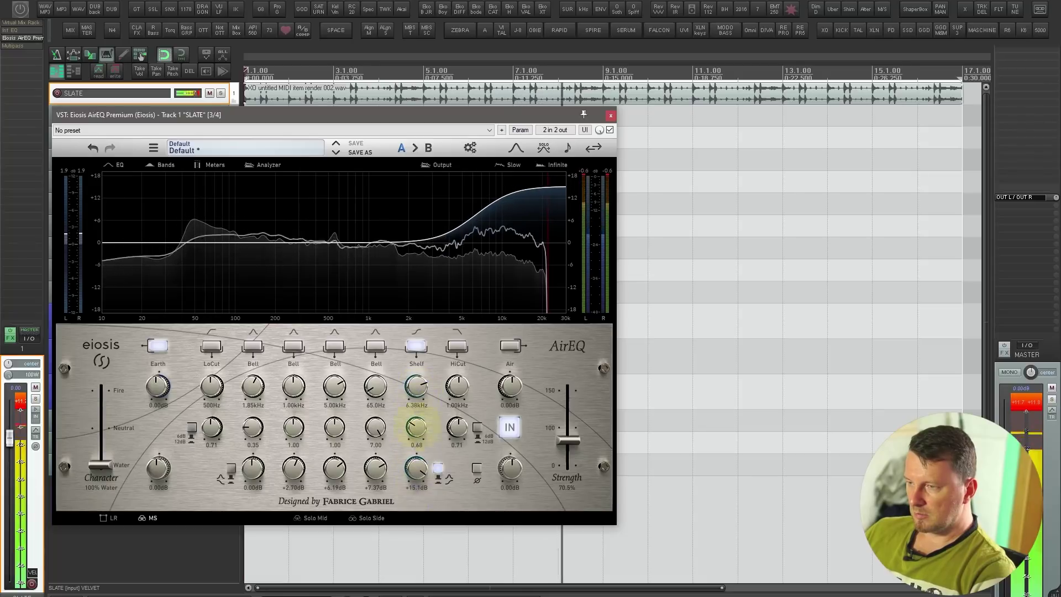
pyautogui.moveTo(416, 428); pyautogui.dragTo(415, 237)
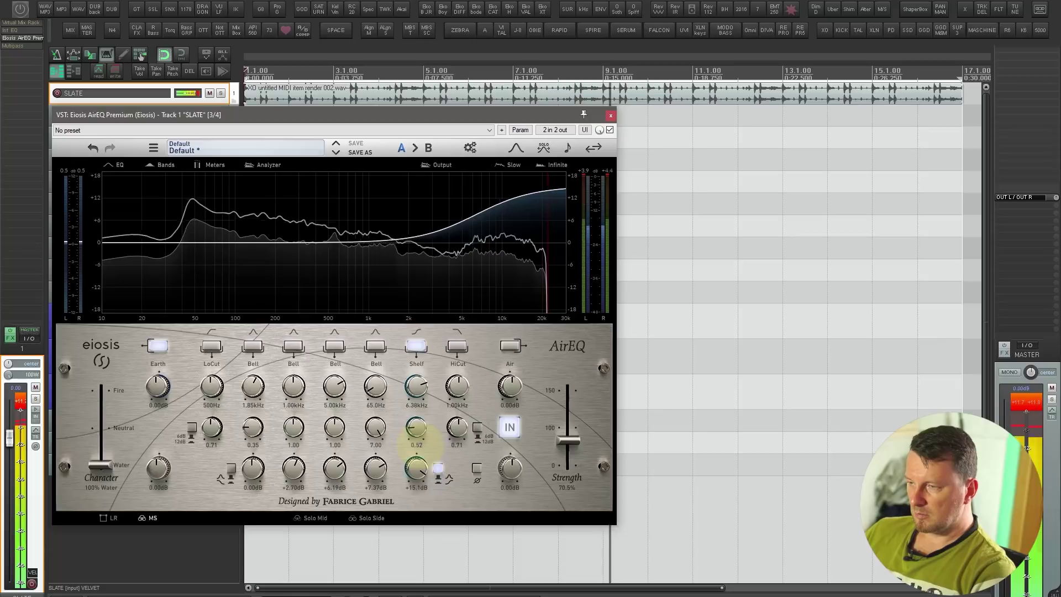
pyautogui.moveTo(418, 387); pyautogui.dragTo(414, 319)
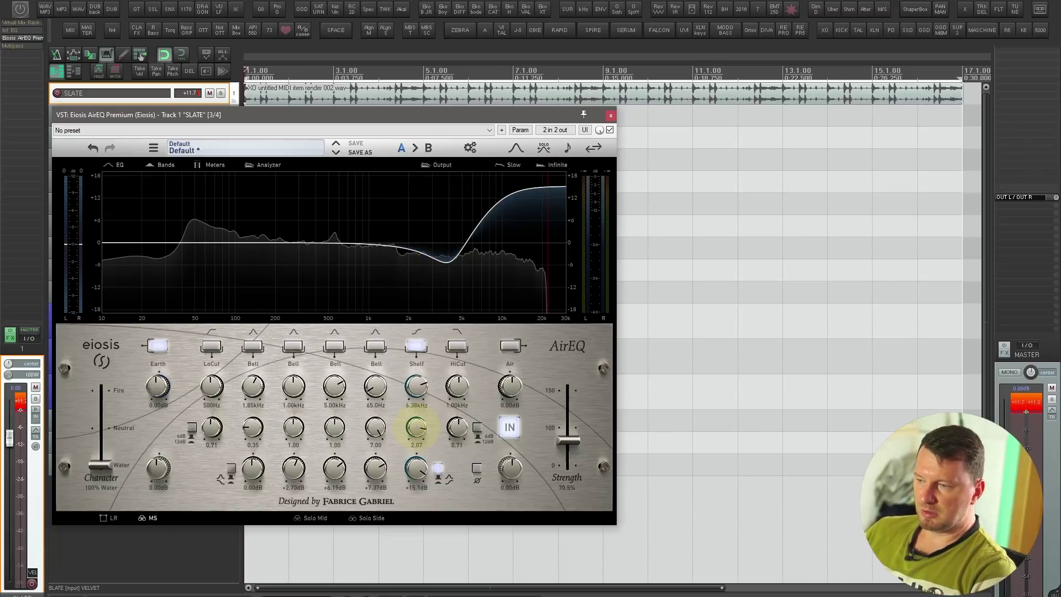
pyautogui.moveTo(416, 427); pyautogui.dragTo(392, 542)
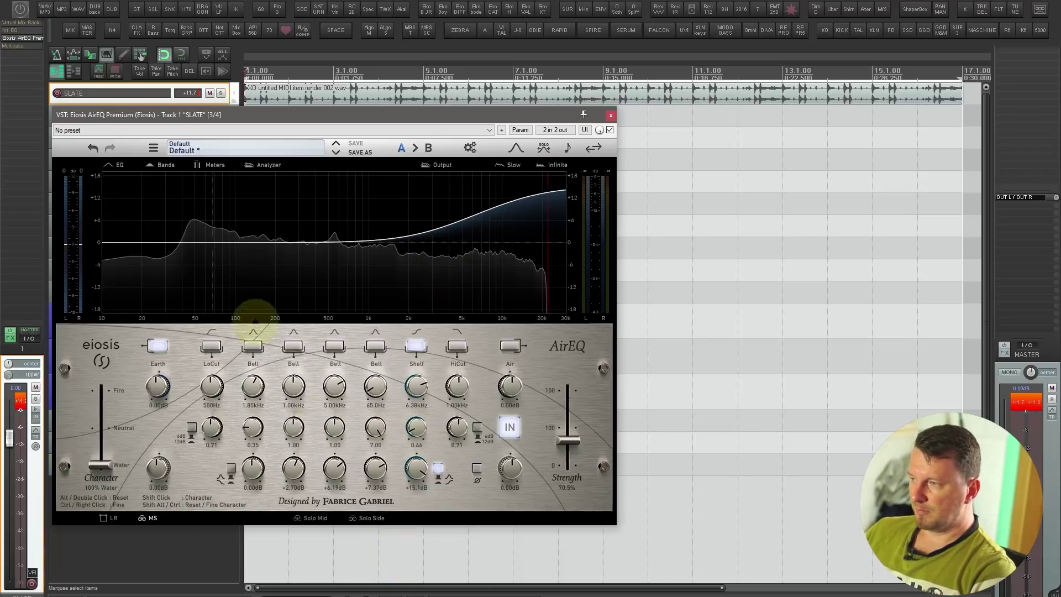
# - Open Multipass, play the track while adjusting the 3-Band EQ's low, mid and high gains, and bypass that EQ
pyautogui.click(12, 46)
pyautogui.moveTo(323, 32); pyautogui.dragTo(137, 30)
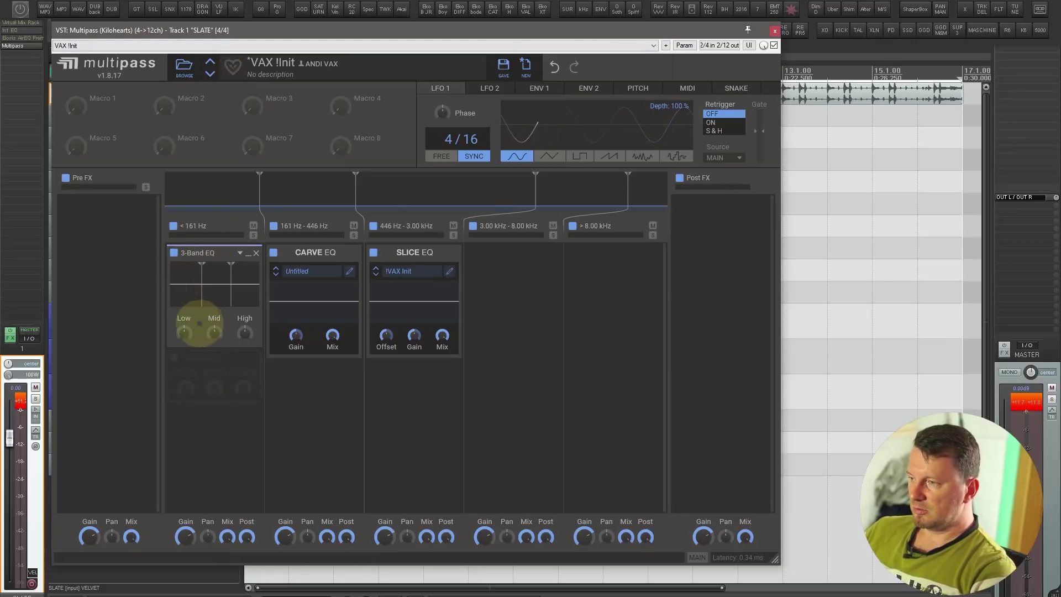
pyautogui.press('space')
pyautogui.moveTo(187, 334); pyautogui.dragTo(236, 325)
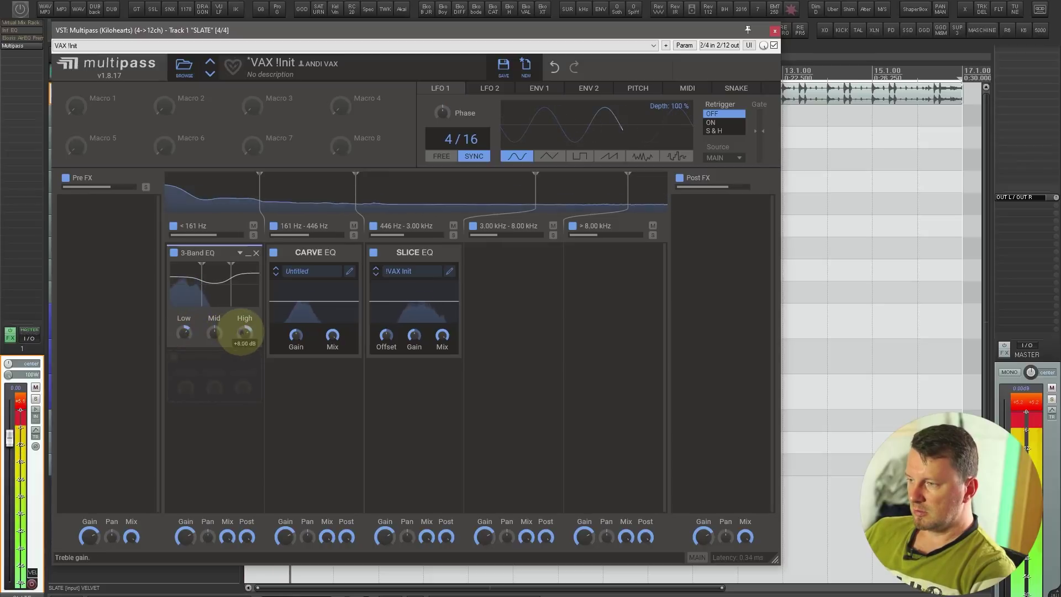
pyautogui.click(174, 252)
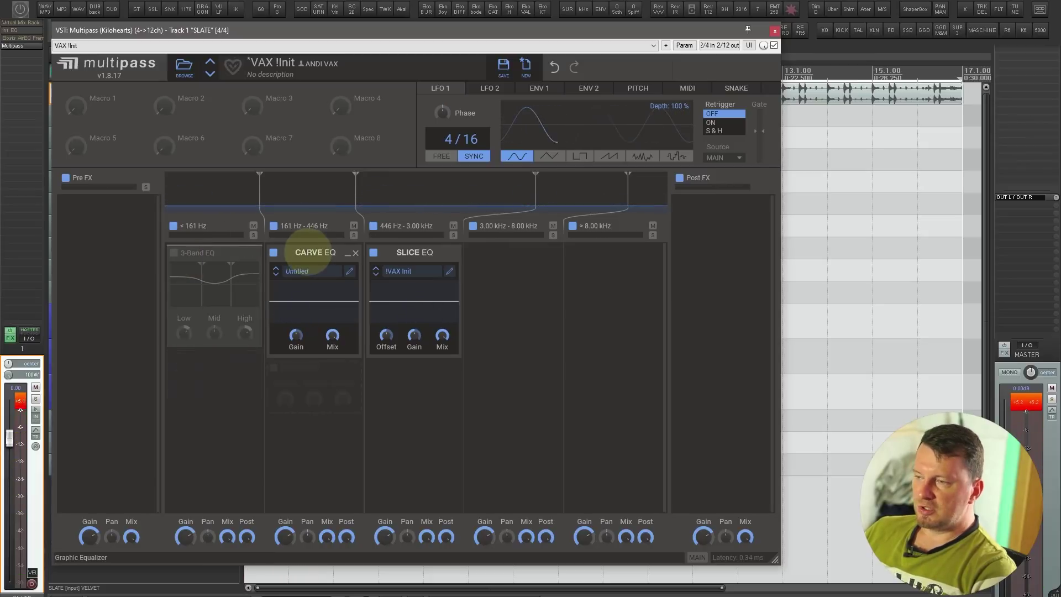
# - Open the Carve EQ editor and sculpt a curve with a bass boost, low-mid cut, narrow upper-mid peak and broad treble boost
pyautogui.click(349, 271)
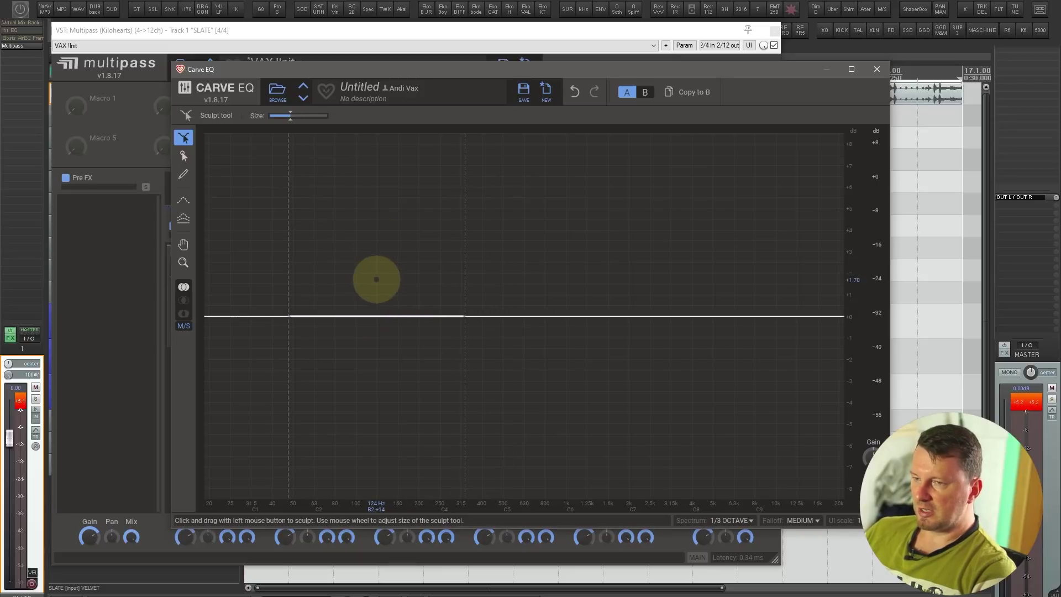
pyautogui.moveTo(378, 286)
pyautogui.mouseDown()
pyautogui.moveTo(379, 199)
pyautogui.moveTo(358, 180)
pyautogui.moveTo(310, 190)
pyautogui.mouseUp()
pyautogui.moveTo(452, 301)
pyautogui.mouseDown()
pyautogui.moveTo(484, 350)
pyautogui.moveTo(566, 346)
pyautogui.moveTo(596, 315)
pyautogui.moveTo(610, 237)
pyautogui.mouseUp()
pyautogui.scroll(-5, 565, 345)
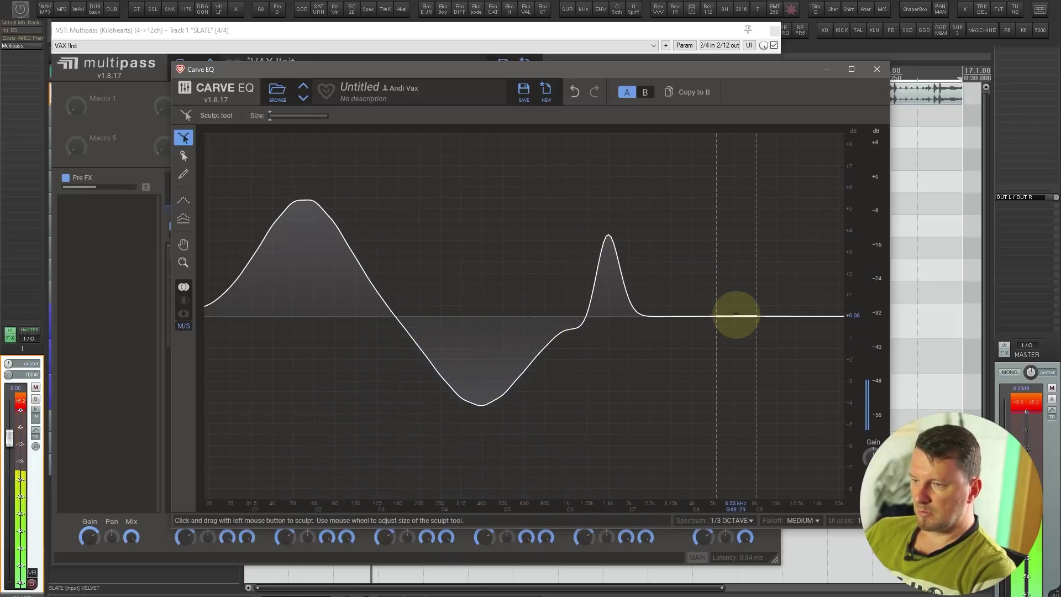
pyautogui.moveTo(736, 314)
pyautogui.mouseDown()
pyautogui.moveTo(783, 238)
pyautogui.moveTo(788, 189)
pyautogui.mouseUp()
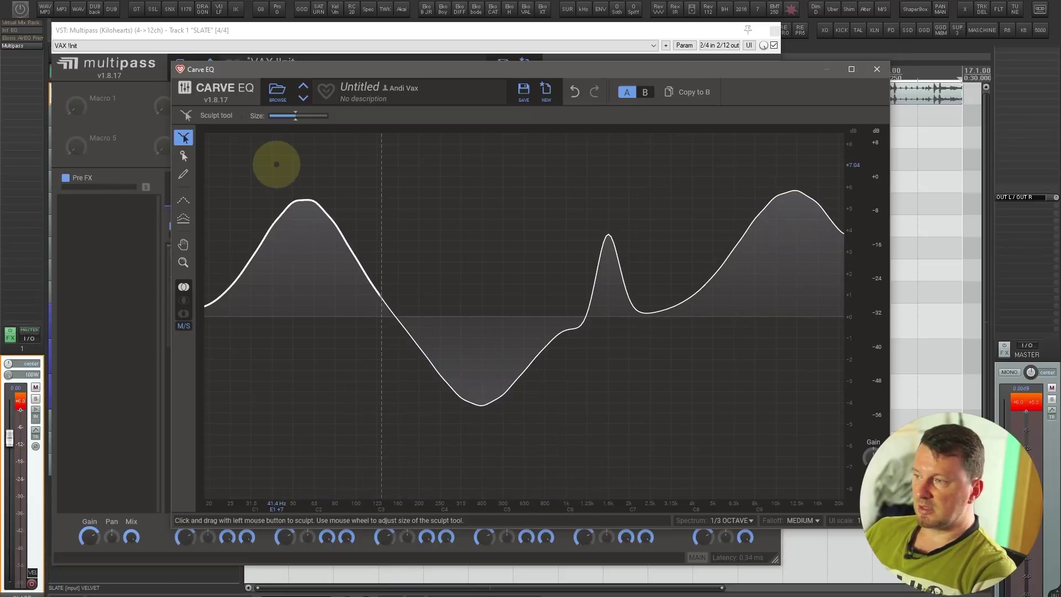
# - Reshape the Carve EQ curve by moving groups of handles with the Select tool, and redraw the bass-to-treble contour with the Pencil tool
pyautogui.click(183, 156)
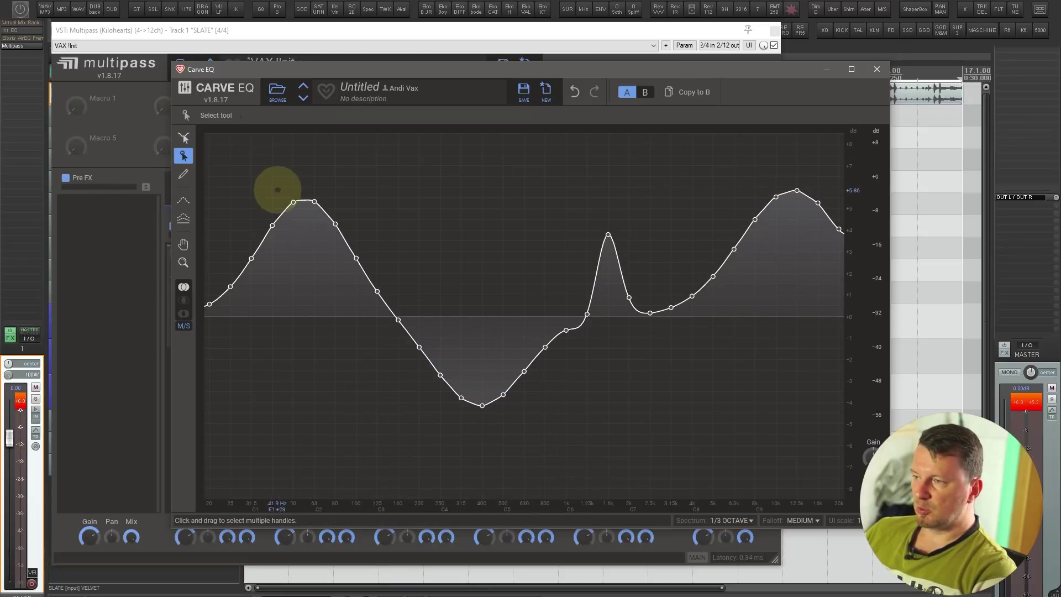
pyautogui.moveTo(357, 260); pyautogui.dragTo(449, 291)
pyautogui.moveTo(533, 206)
pyautogui.mouseDown()
pyautogui.moveTo(646, 326)
pyautogui.moveTo(718, 368)
pyautogui.mouseUp()
pyautogui.moveTo(615, 229); pyautogui.dragTo(607, 200)
pyautogui.click(184, 174)
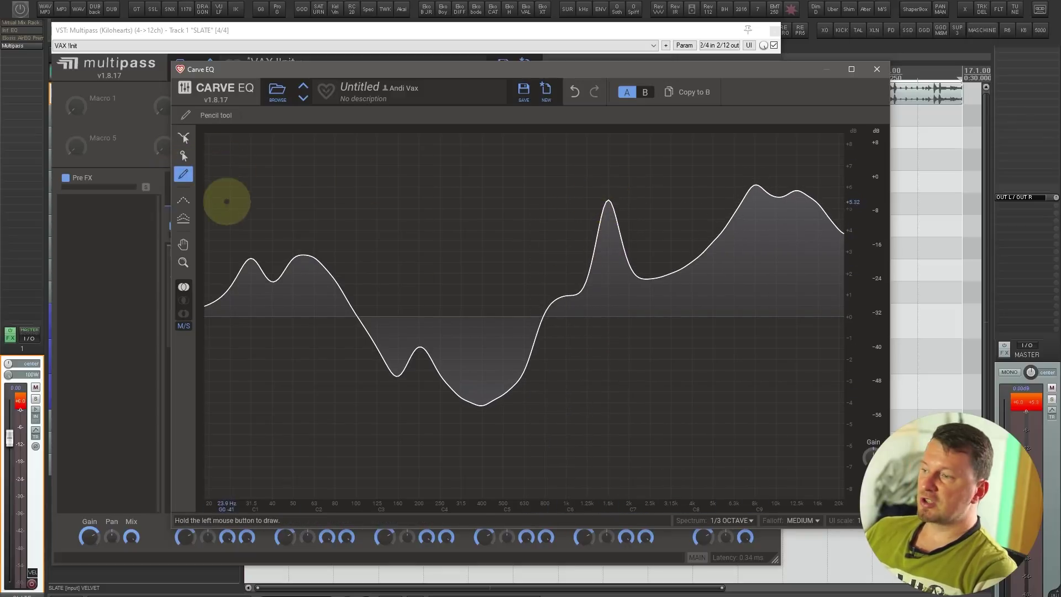
pyautogui.moveTo(230, 267)
pyautogui.mouseDown()
pyautogui.moveTo(270, 238)
pyautogui.moveTo(404, 251)
pyautogui.moveTo(499, 299)
pyautogui.moveTo(616, 222)
pyautogui.moveTo(581, 282)
pyautogui.moveTo(711, 343)
pyautogui.moveTo(562, 306)
pyautogui.moveTo(578, 303)
pyautogui.moveTo(465, 364)
pyautogui.moveTo(584, 317)
pyautogui.moveTo(503, 296)
pyautogui.mouseUp()
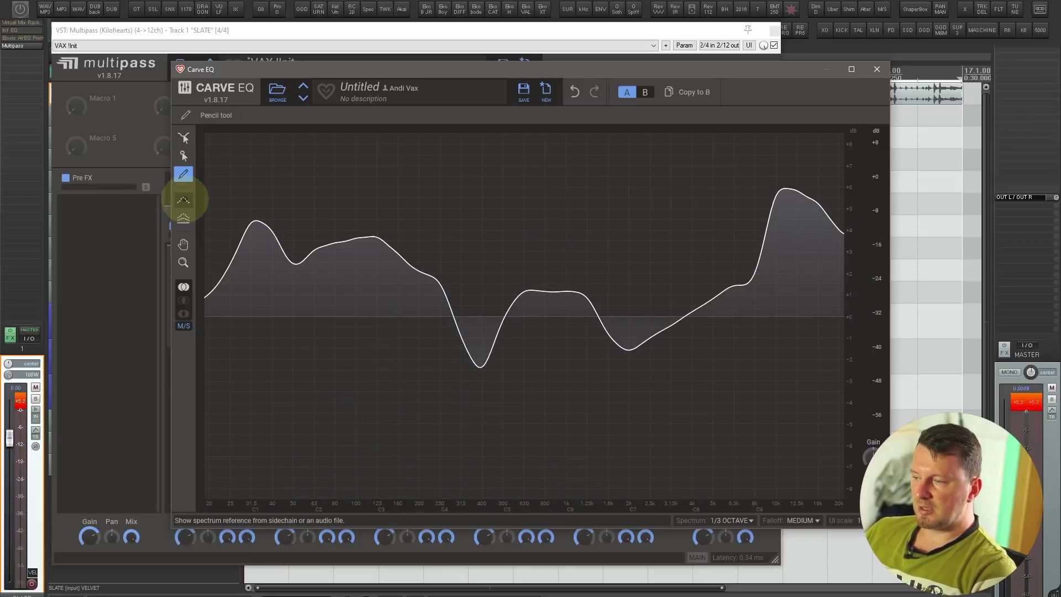
# - Display a reference spectrum in Carve EQ using the user profile Anyway from the House category
pyautogui.click(183, 200)
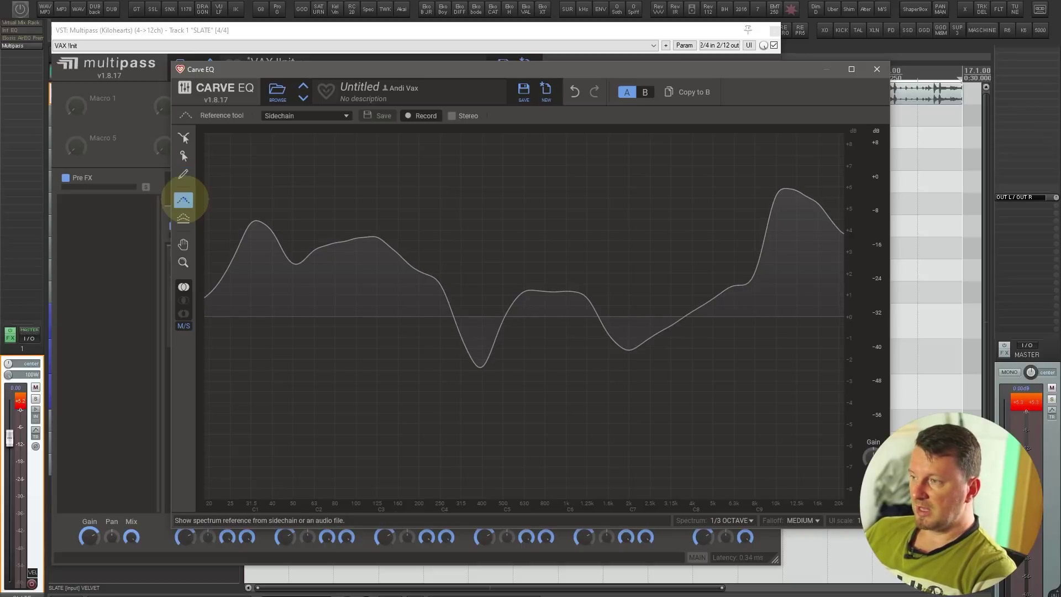
pyautogui.click(303, 116)
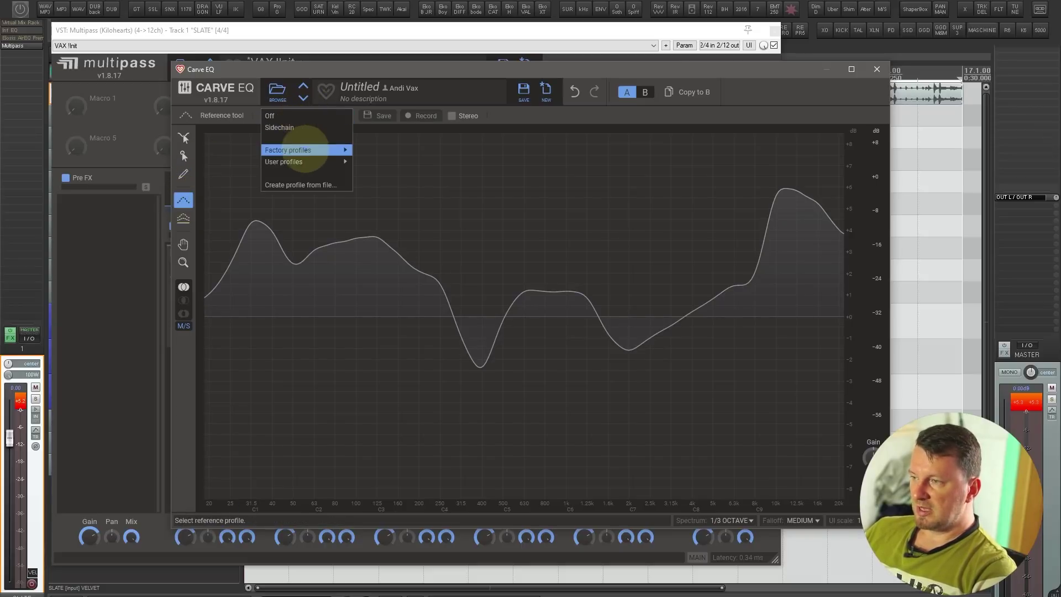
pyautogui.moveTo(309, 162)
pyautogui.moveTo(368, 197)
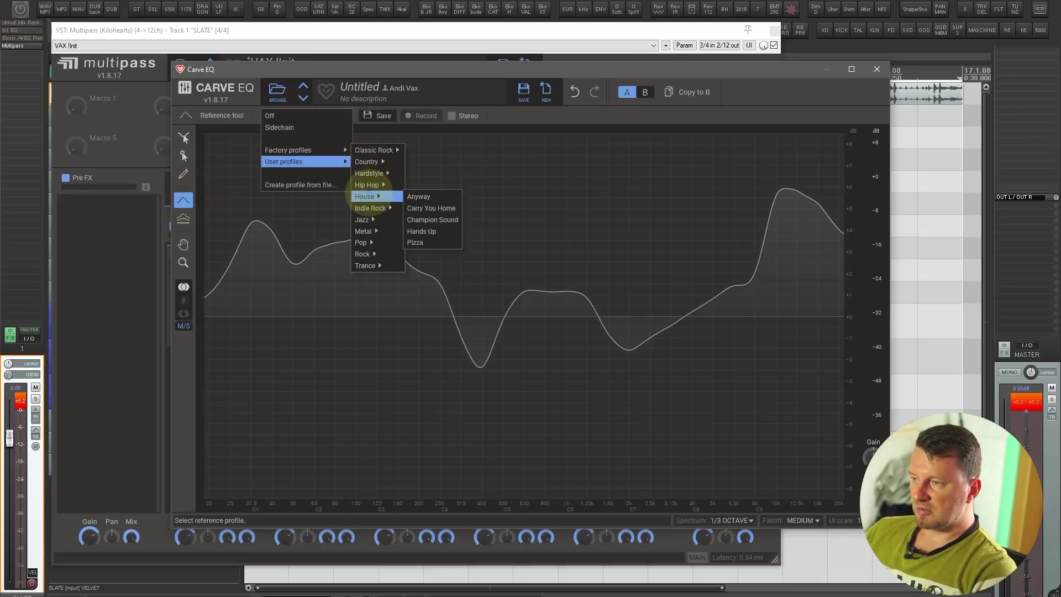
pyautogui.click(418, 195)
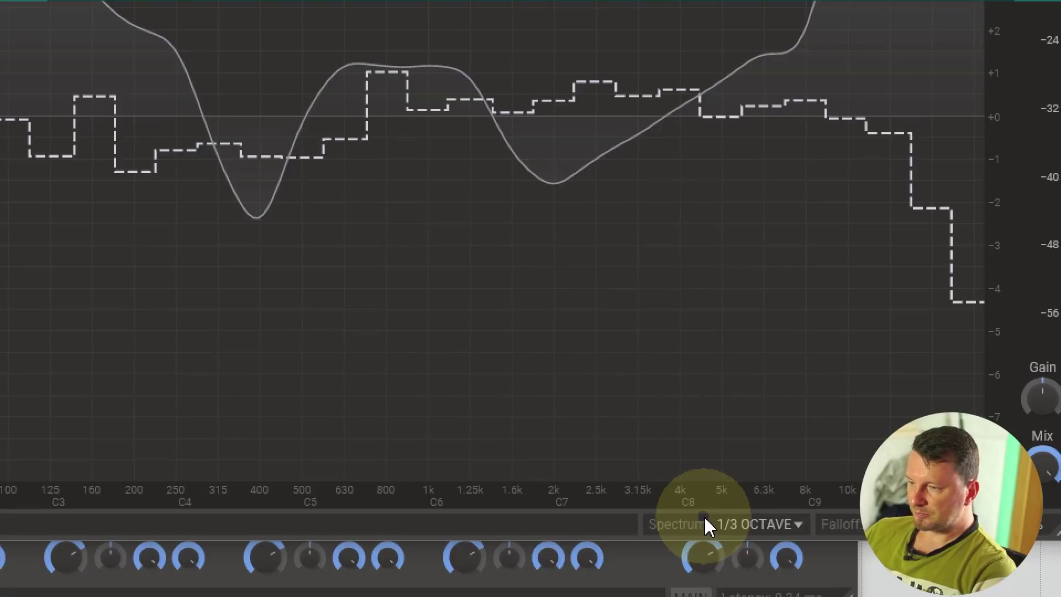
# - Compare the Exact, Semitone and Octave spectrum resolutions, and set the spectrum display to Exact
pyautogui.click(731, 519)
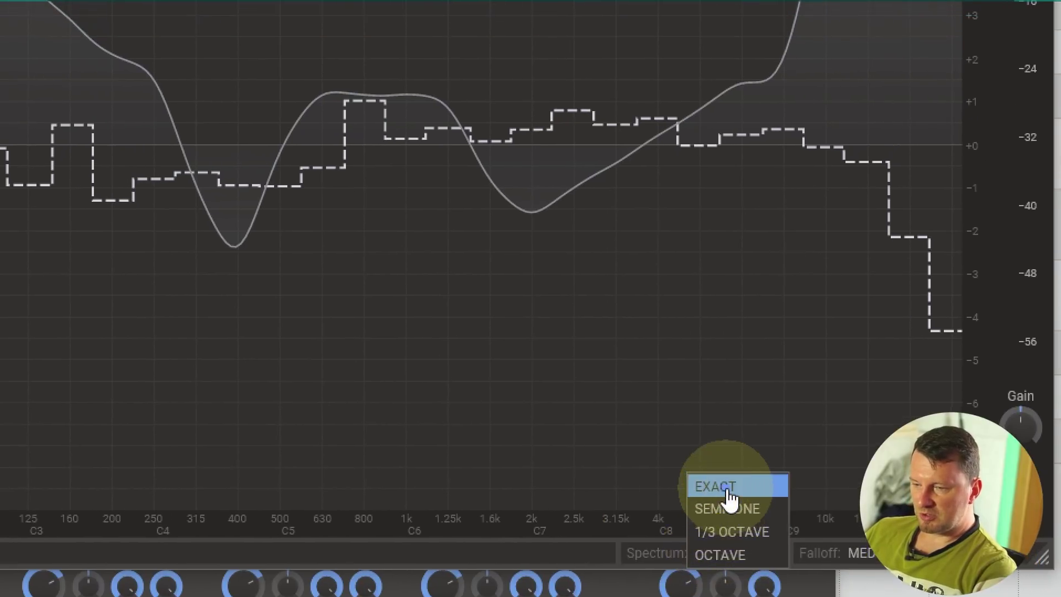
pyautogui.click(719, 482)
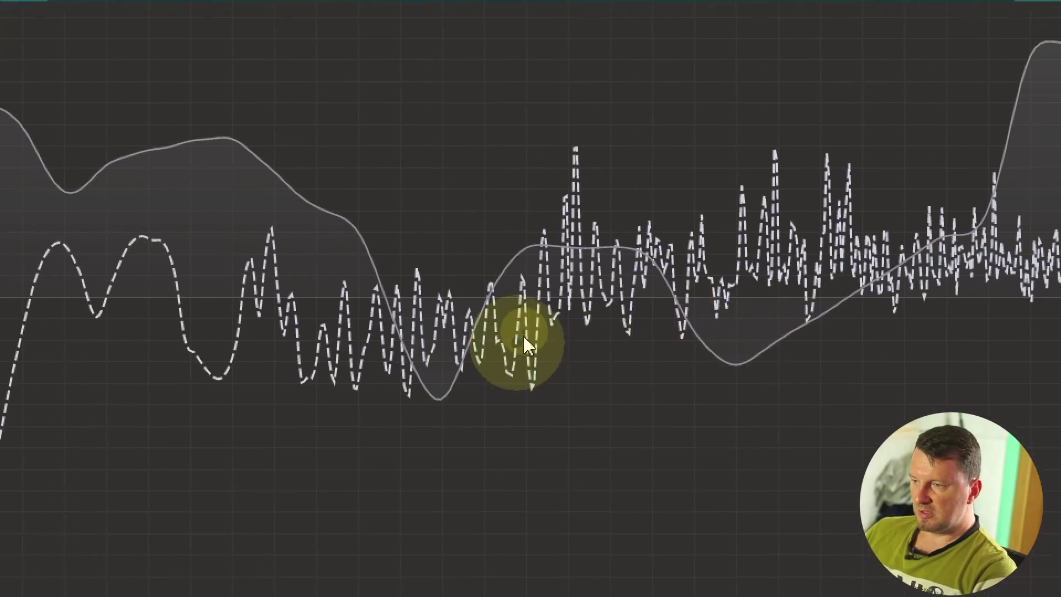
pyautogui.click(711, 522)
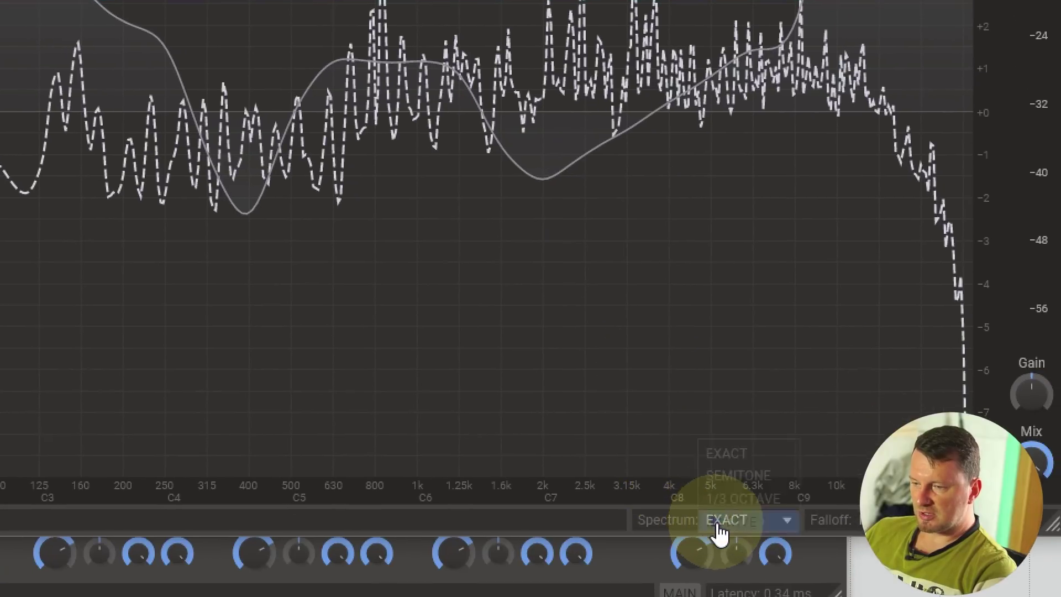
pyautogui.click(738, 487)
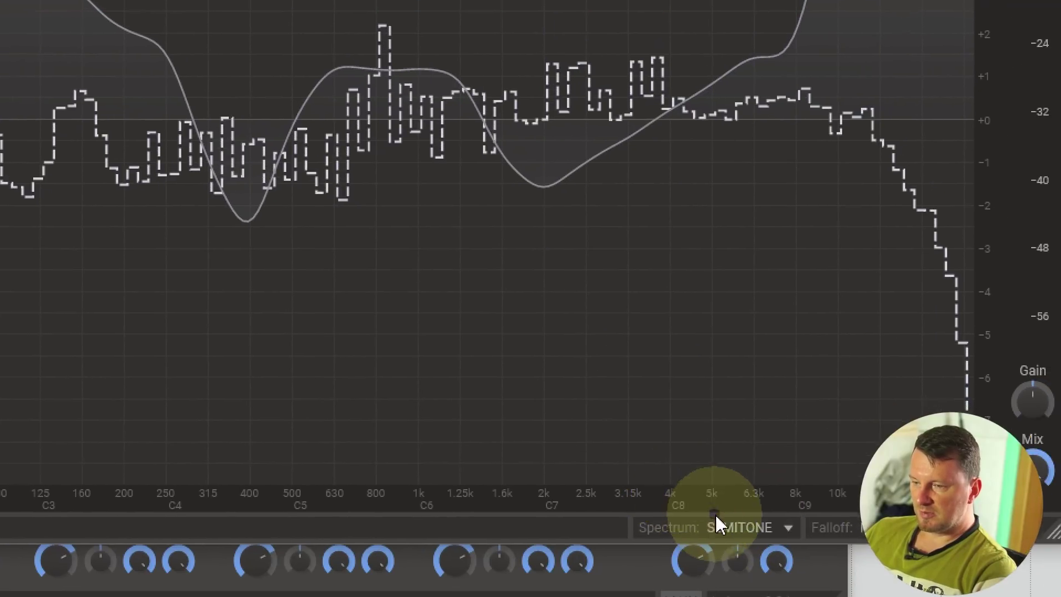
pyautogui.click(717, 536)
pyautogui.click(719, 539)
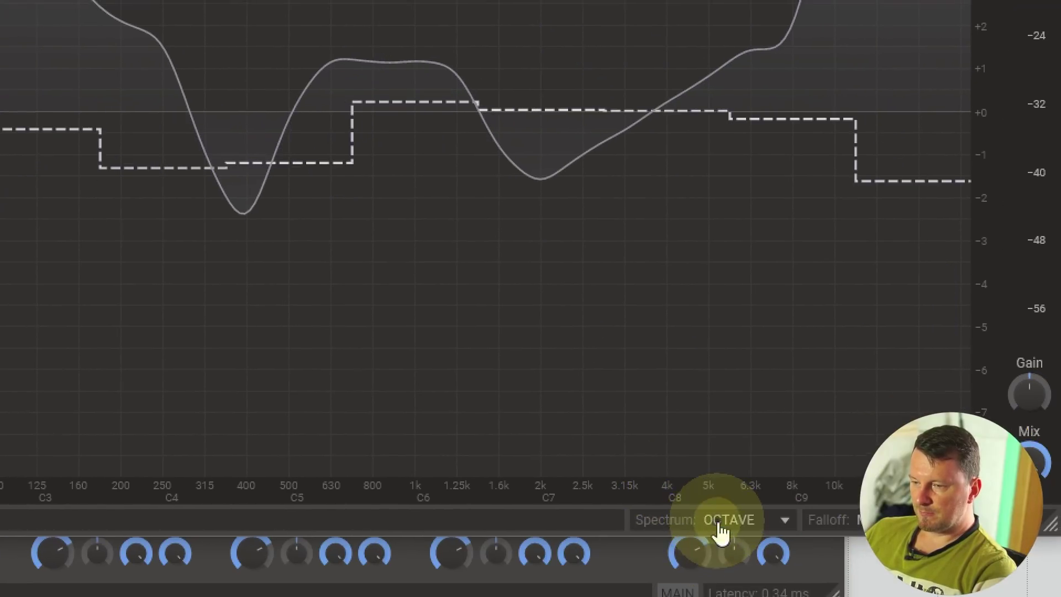
pyautogui.click(719, 527)
pyautogui.click(721, 457)
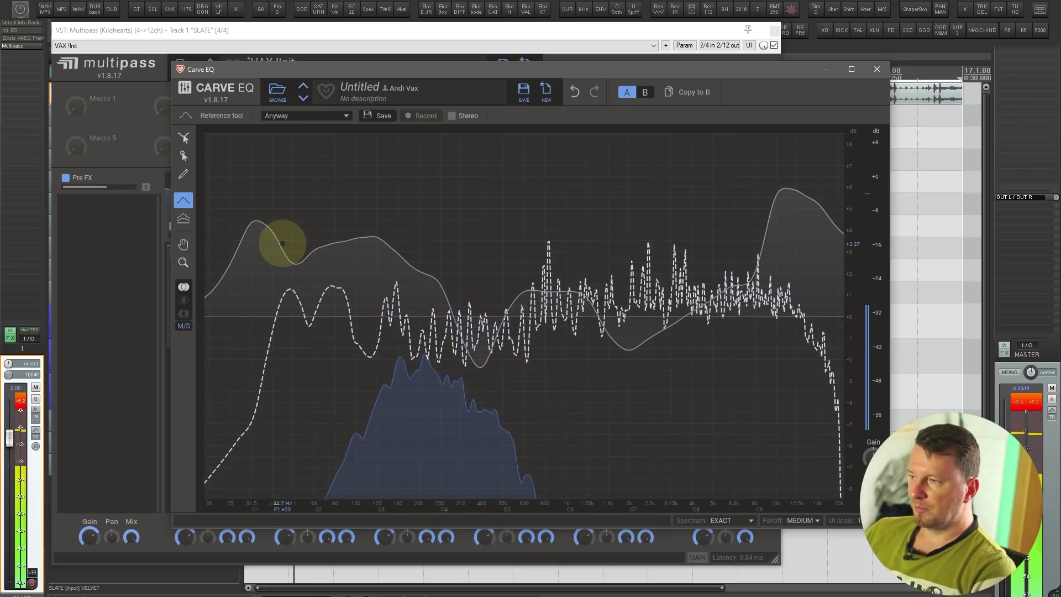
# - With the Match tool, record the input spectrum during playback and keep Anyway as the target profile
pyautogui.click(183, 217)
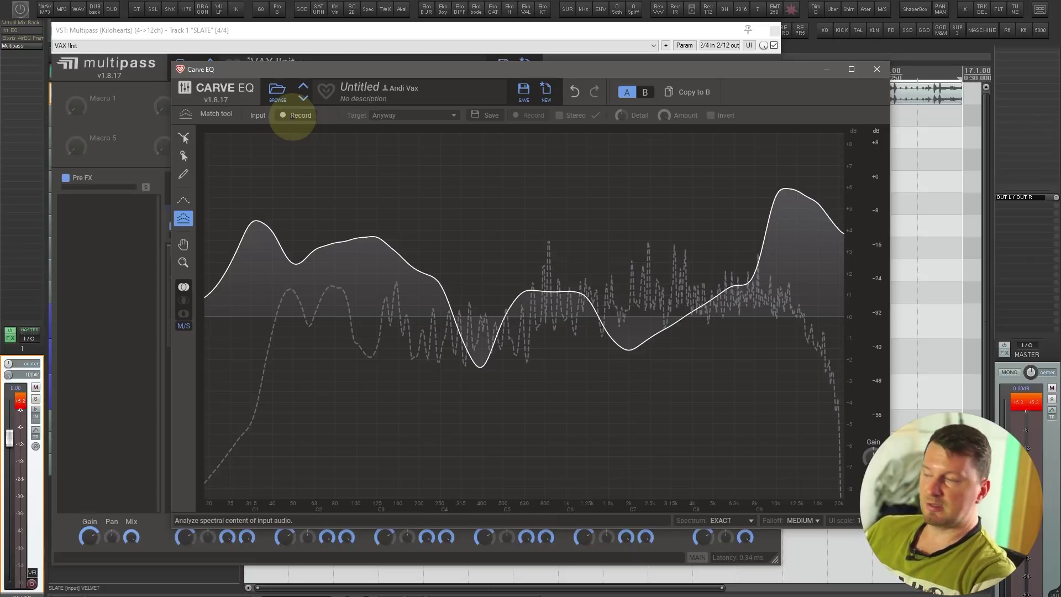
pyautogui.press('space')
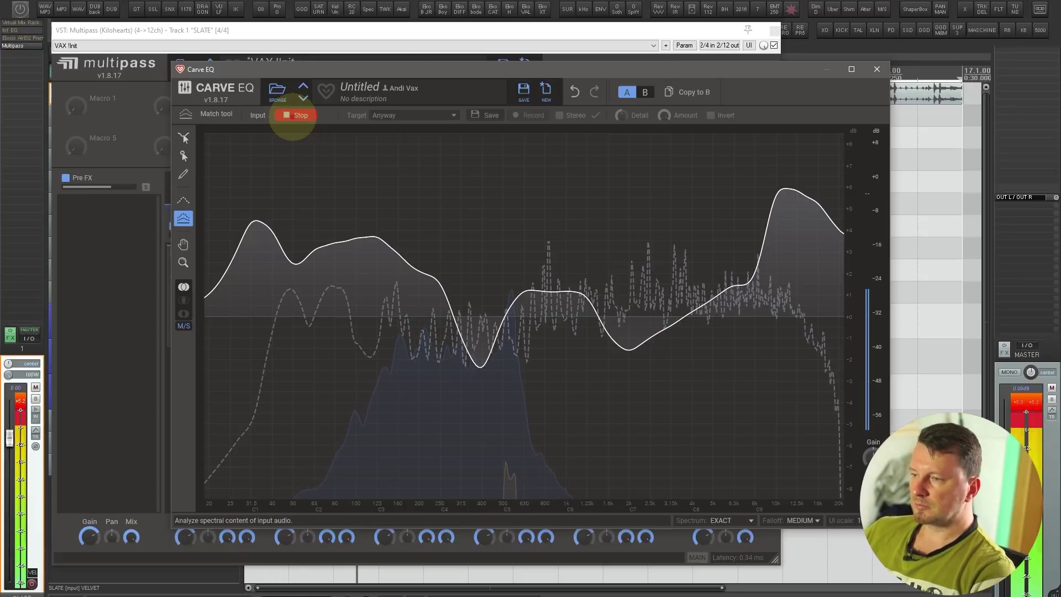
pyautogui.click(298, 115)
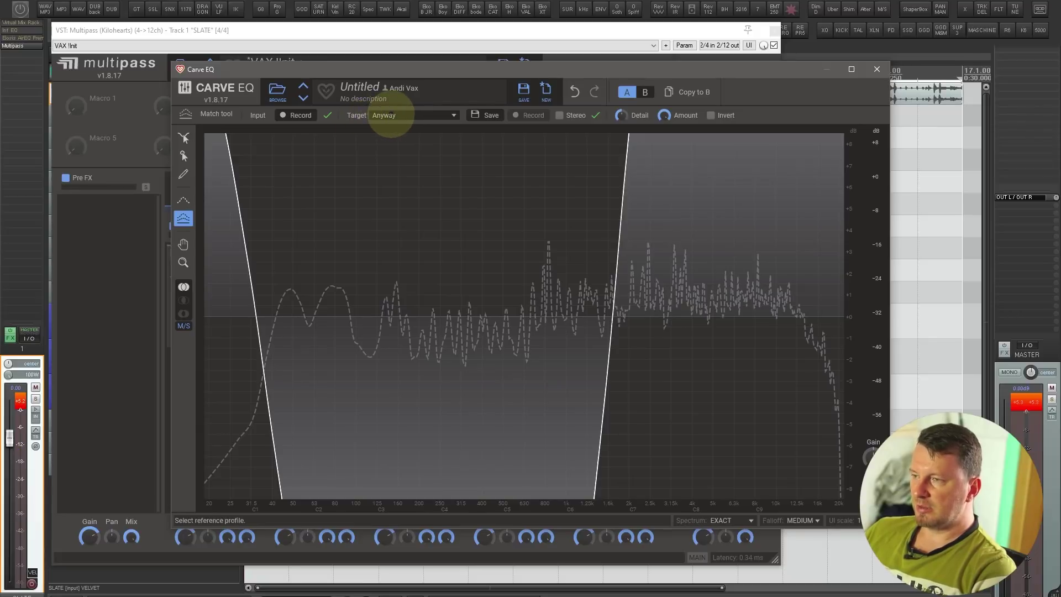
pyautogui.click(391, 115)
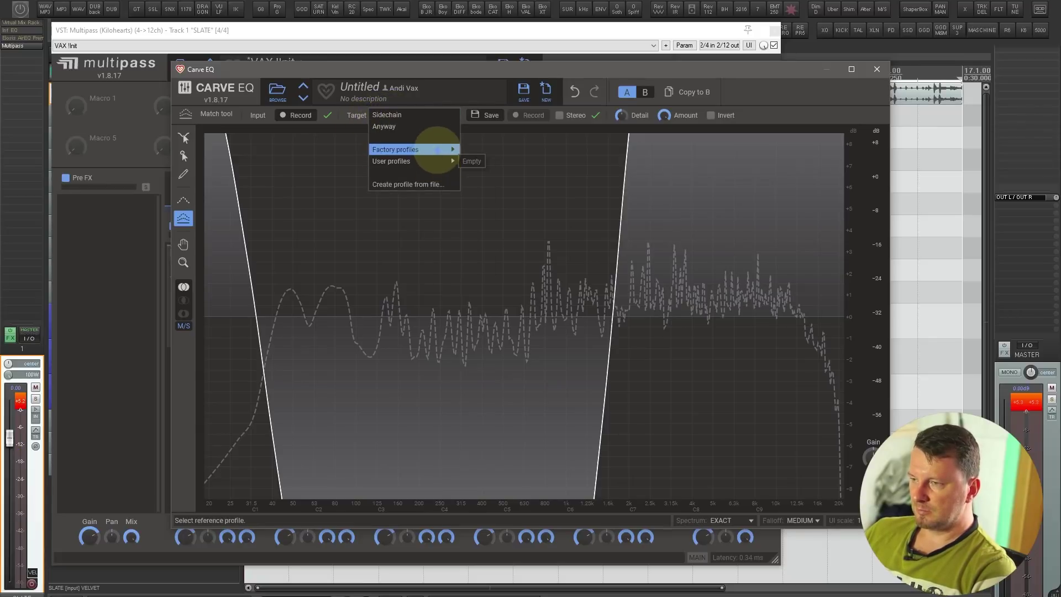
pyautogui.click(517, 194)
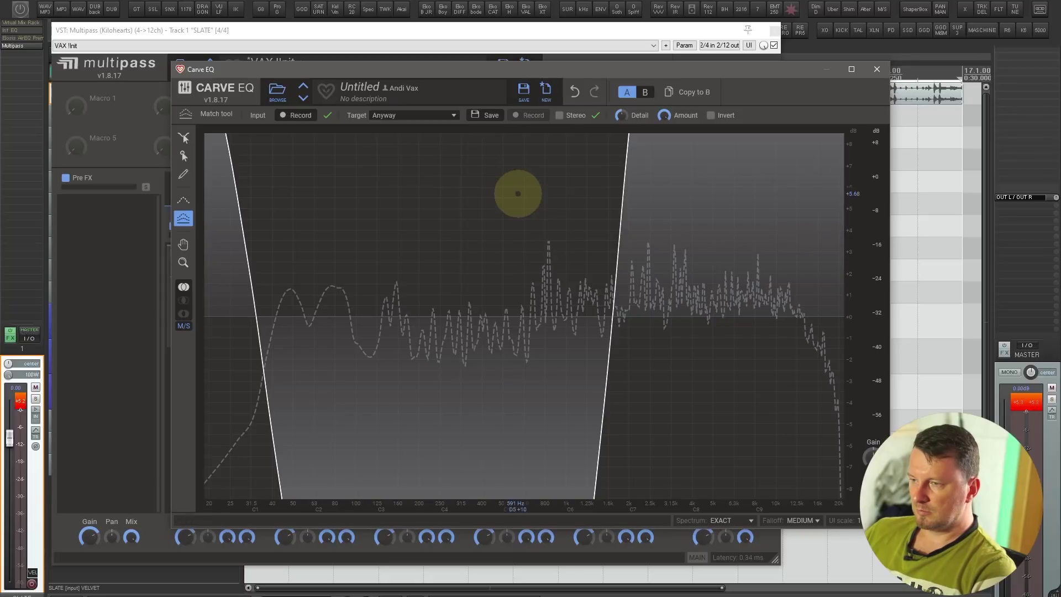
# - Play the track, raise the match Detail and lower the Amount to get a gentler, more detailed correction curve
pyautogui.press('space')
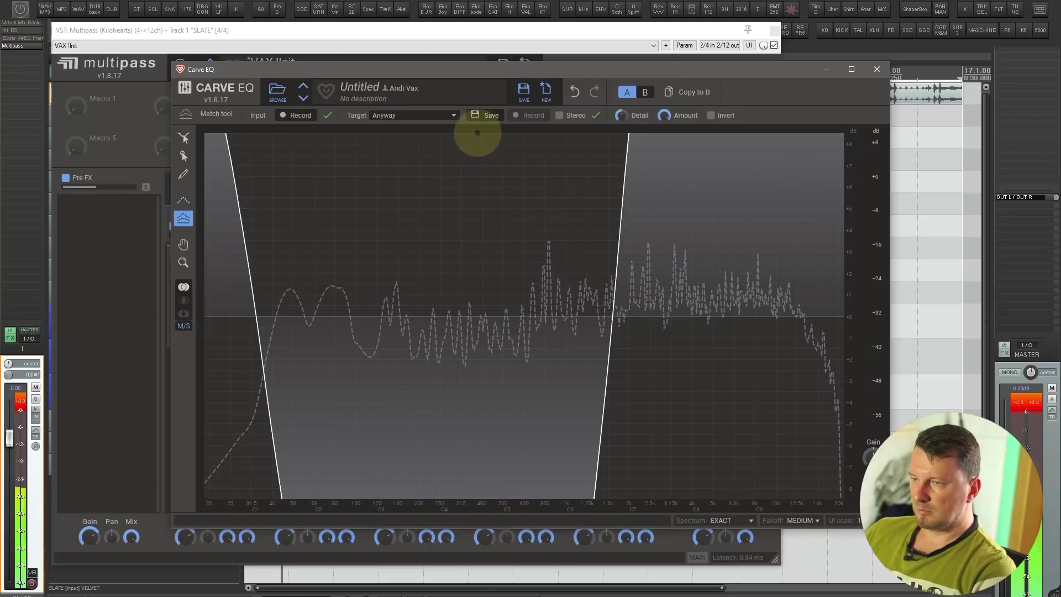
pyautogui.moveTo(621, 114); pyautogui.dragTo(663, 117)
pyautogui.moveTo(665, 118)
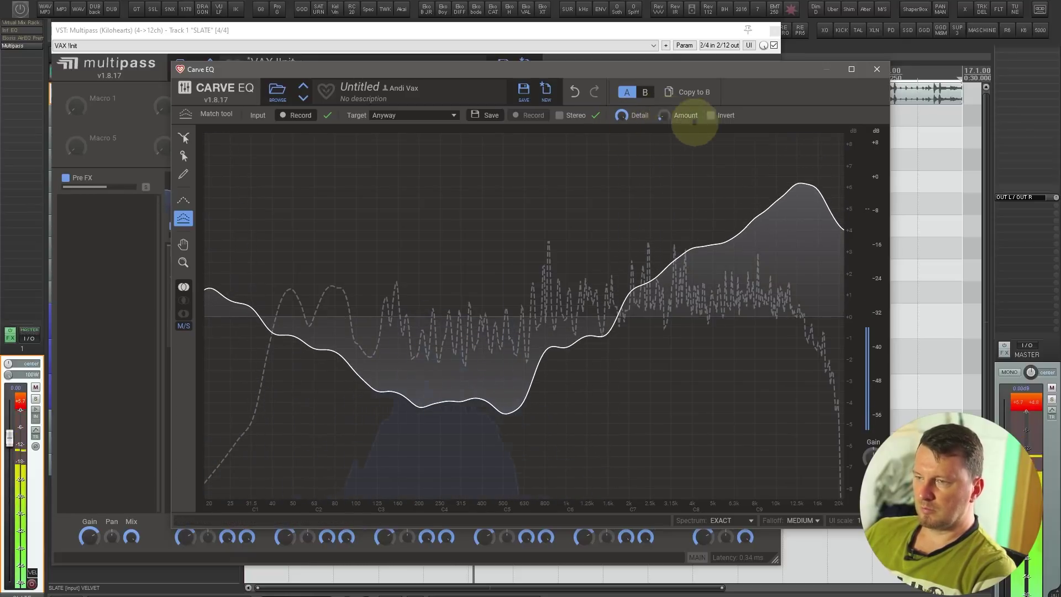
# - Try the inverted match with a higher Amount, widen the gain scale to about ±30 dB, and switch the inversion off
pyautogui.click(710, 116)
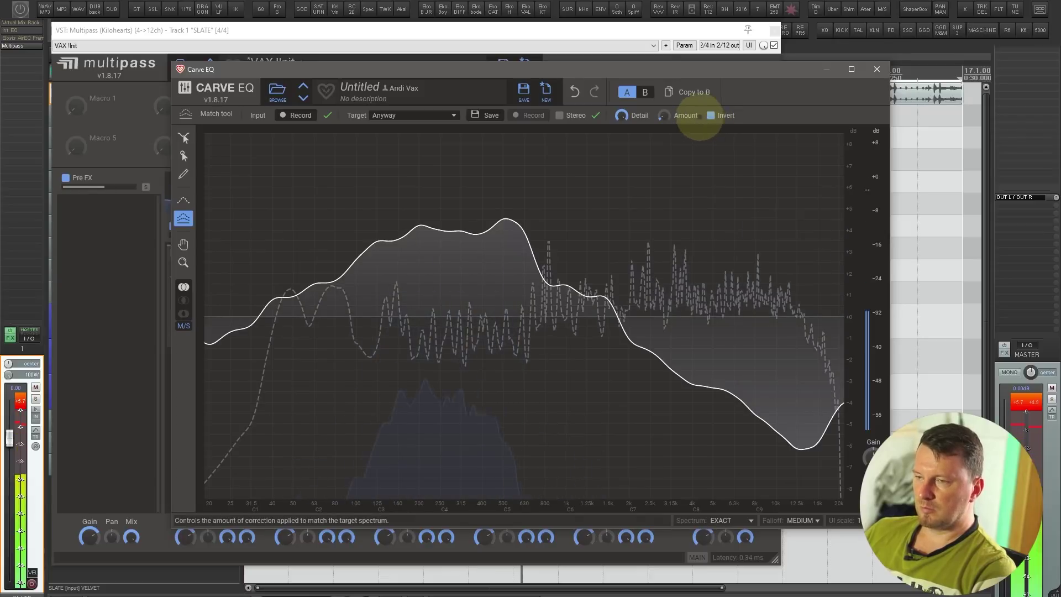
pyautogui.moveTo(664, 118); pyautogui.dragTo(664, 116)
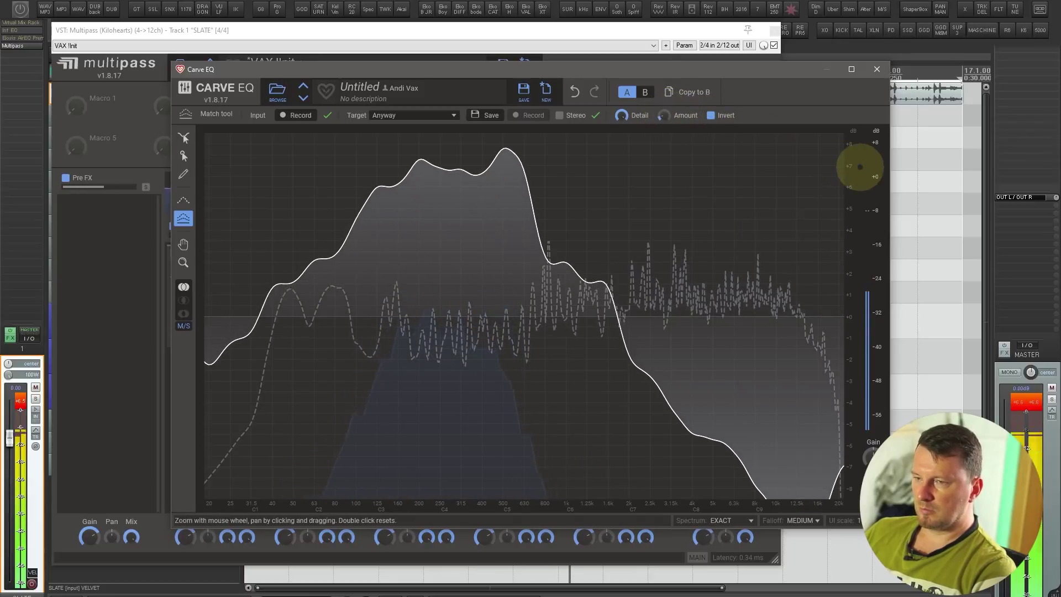
pyautogui.scroll(2, 856, 174)
pyautogui.scroll(-3, 855, 175)
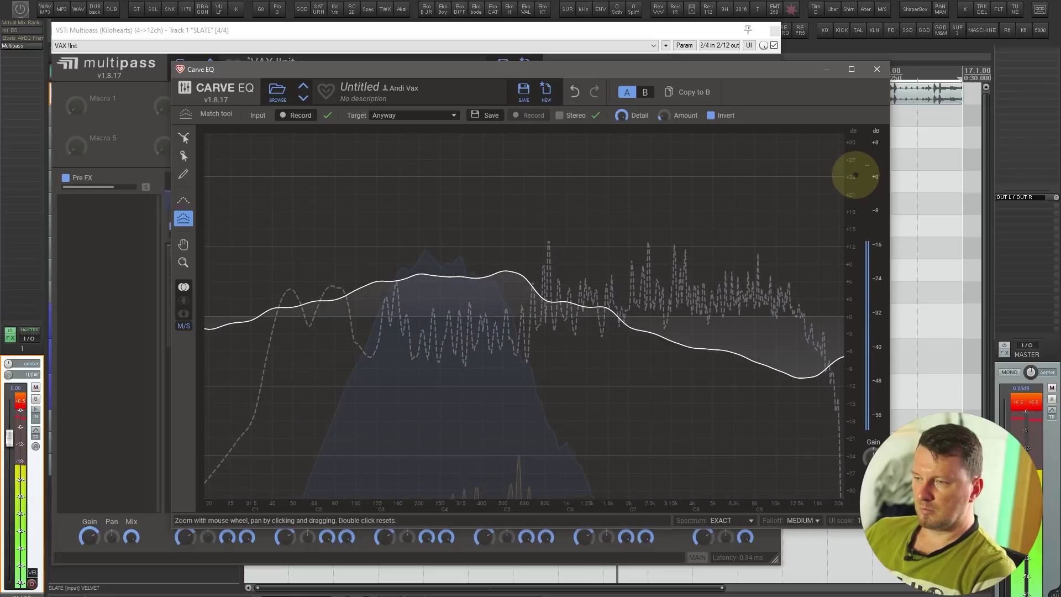
pyautogui.moveTo(662, 118); pyautogui.dragTo(663, 111)
pyautogui.click(711, 115)
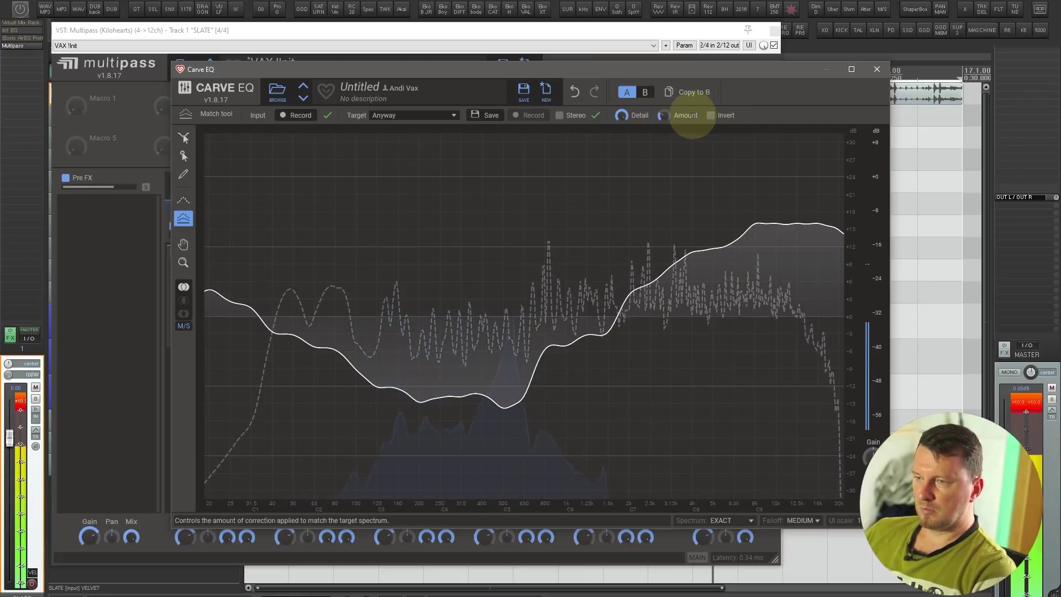
pyautogui.moveTo(622, 113); pyautogui.dragTo(622, 111)
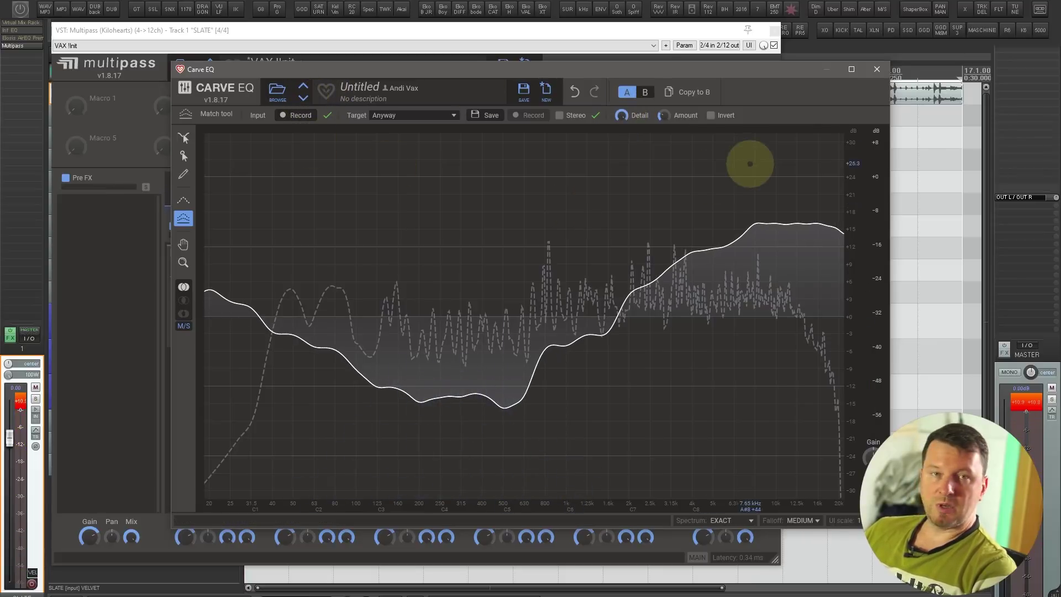
# - Close the Carve EQ editor, bypass that module, and open the Slice EQ editor
pyautogui.click(877, 69)
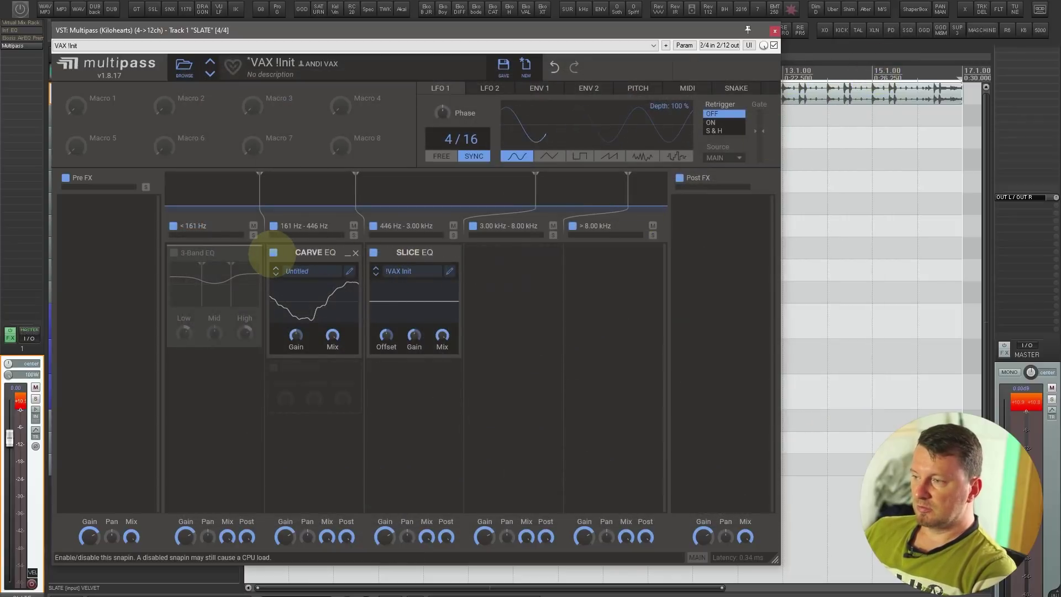
pyautogui.click(273, 253)
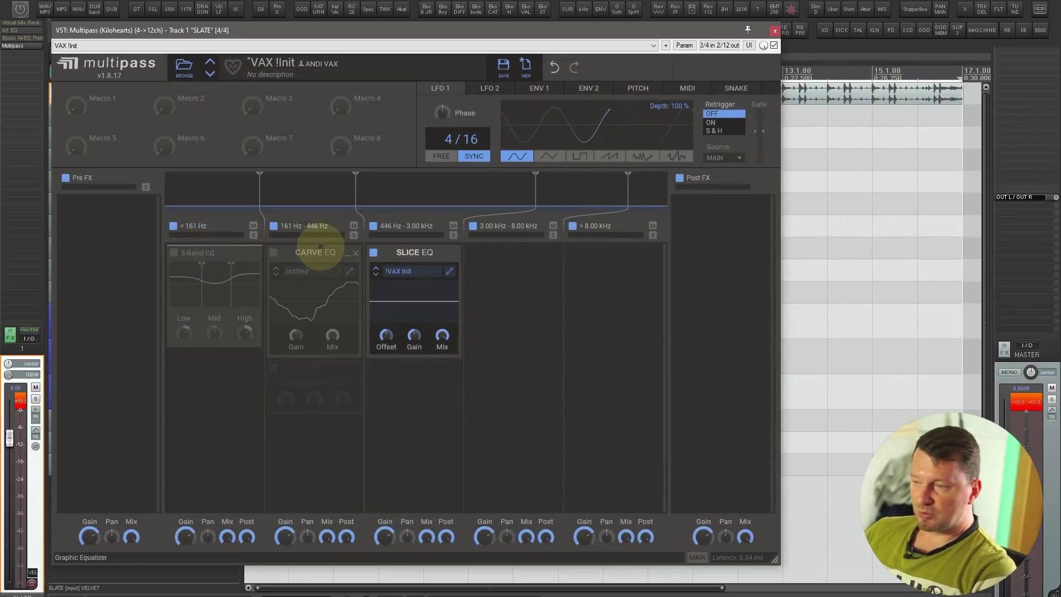
pyautogui.click(449, 271)
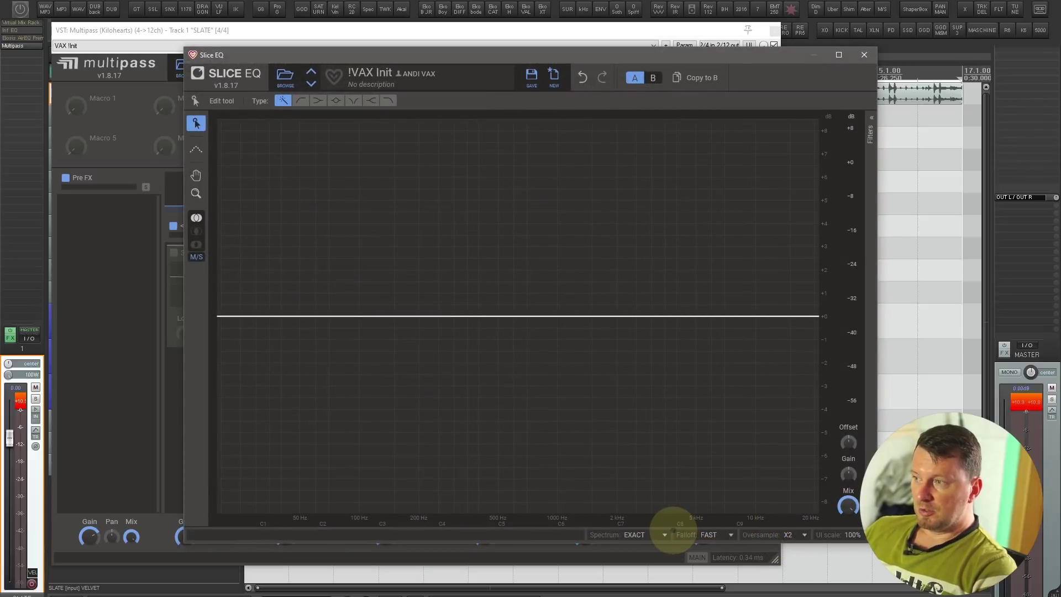
pyautogui.moveTo(619, 57); pyautogui.dragTo(499, 67)
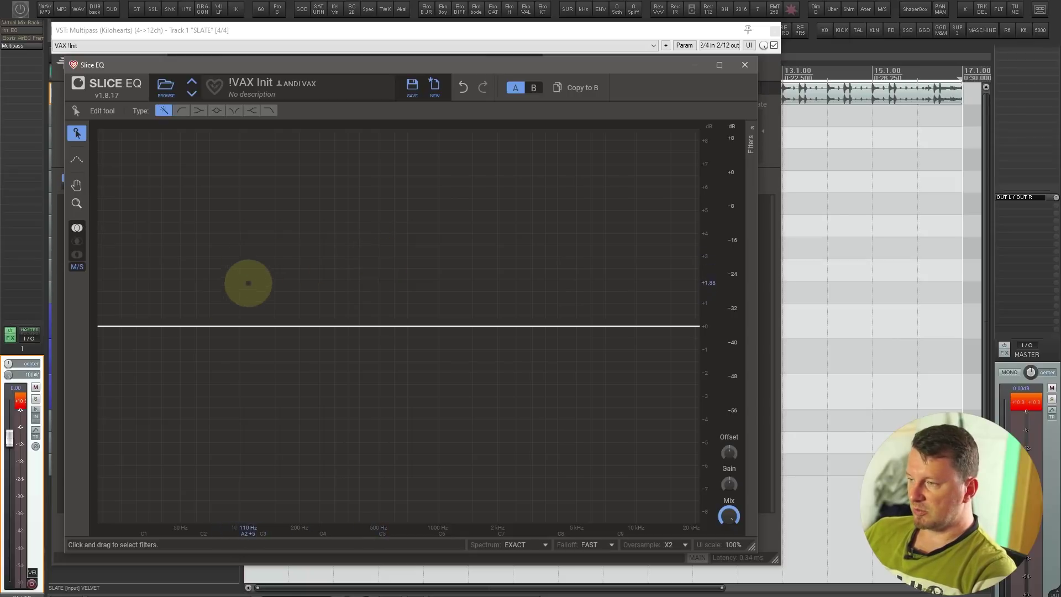
# - Add a Slice EQ peak filter at 101 Hz with about +2 dB gain, and steepen its slope to 36 dB/oct
pyautogui.doubleClick(241, 276)
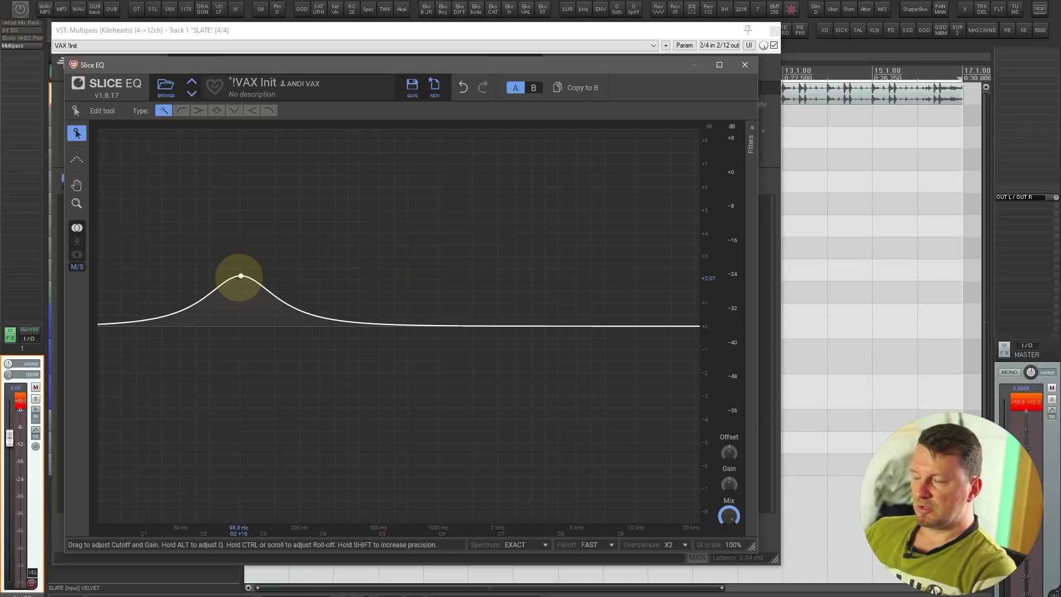
pyautogui.doubleClick(240, 275)
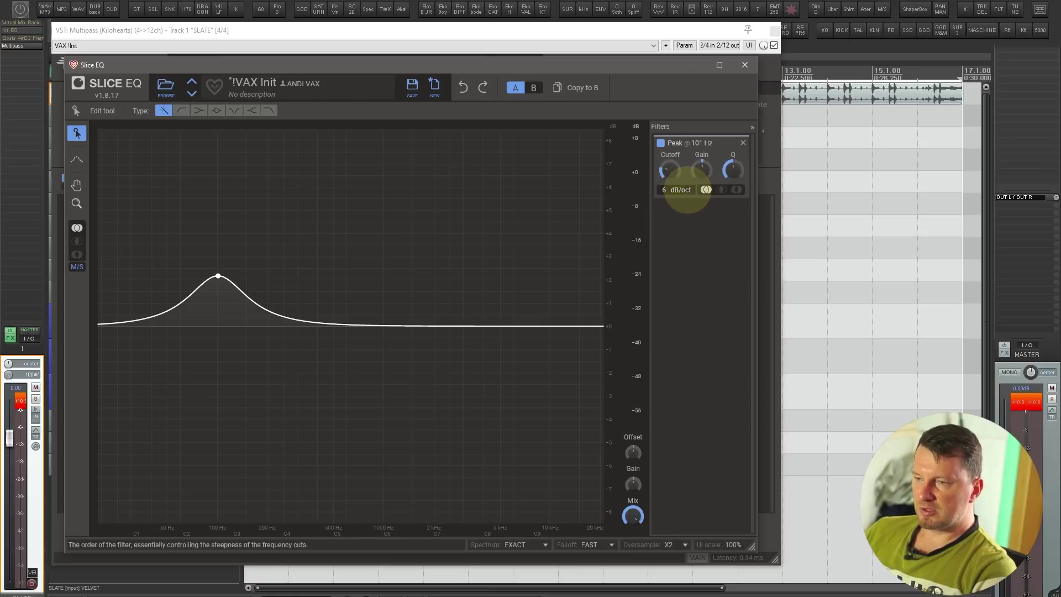
pyautogui.scroll(5, 676, 190)
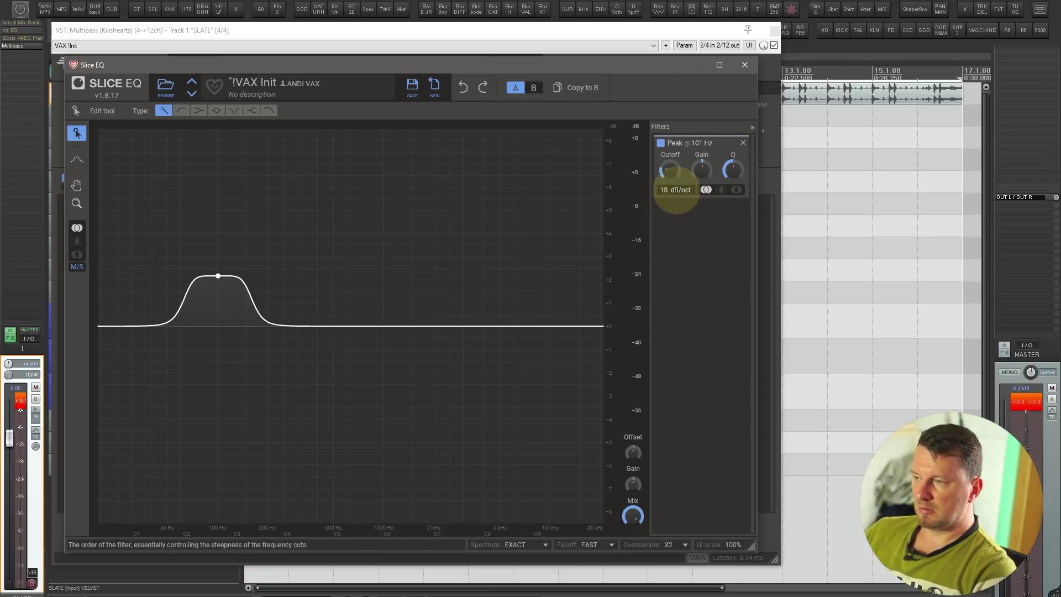
pyautogui.scroll(-3, 733, 170)
pyautogui.scroll(4, 733, 170)
pyautogui.scroll(-3, 732, 170)
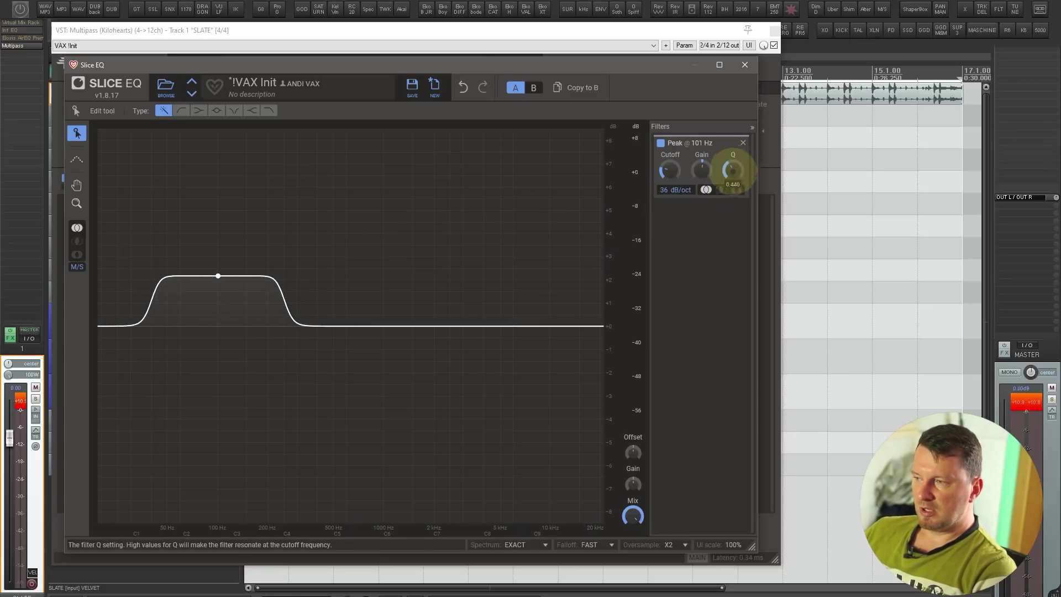
# - Raise the peak filter's gain to about +6.5 dB and try different Q and cutoff settings
pyautogui.scroll(-3, 701, 169)
pyautogui.scroll(7, 701, 169)
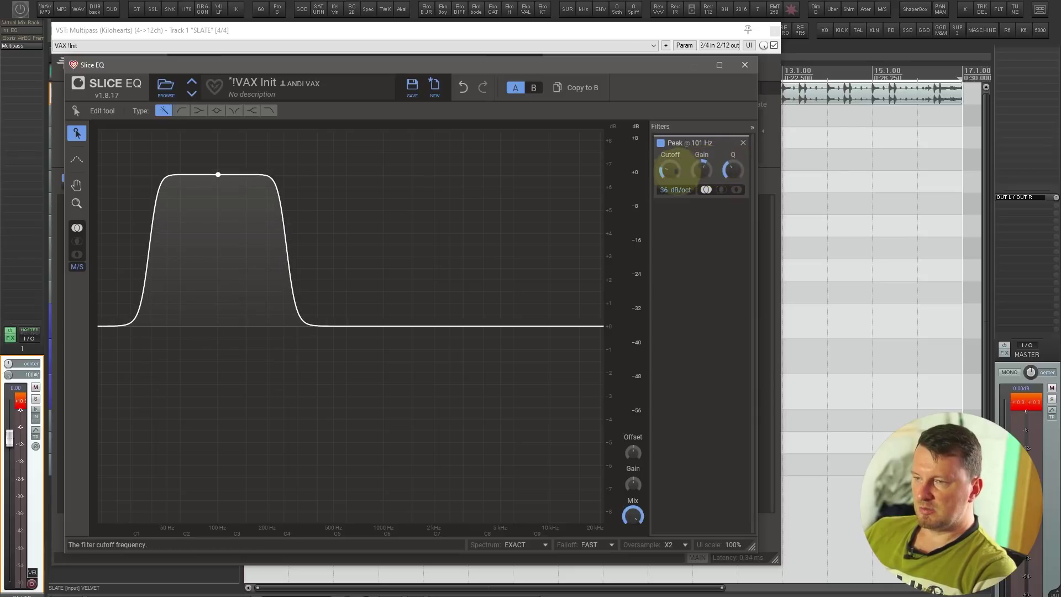
pyautogui.scroll(-5, 670, 171)
pyautogui.scroll(8, 670, 171)
pyautogui.scroll(-1, 670, 171)
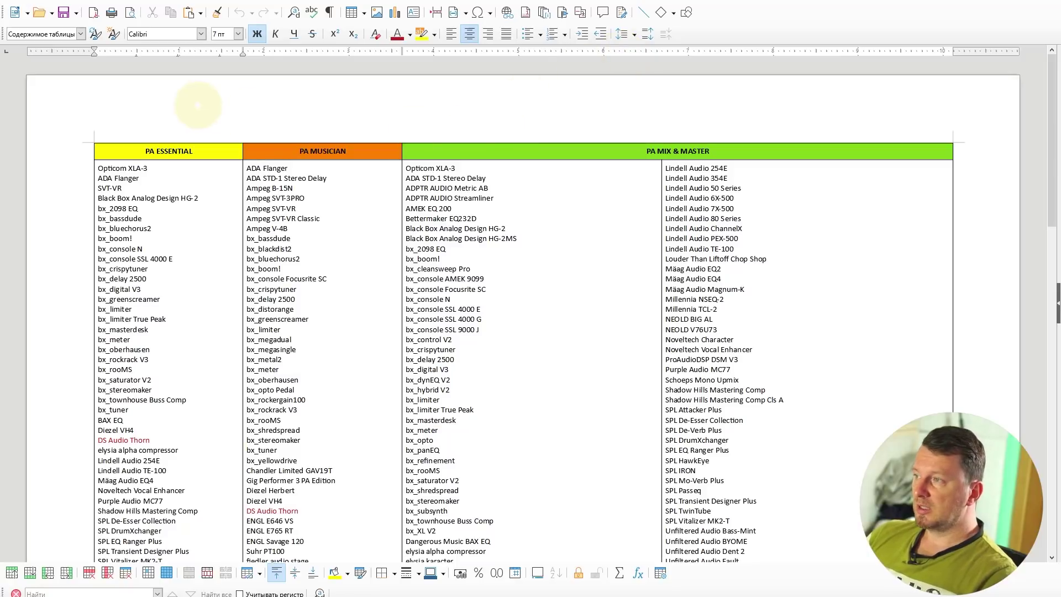
# - Look through the table comparing the PA Essential, PA Musician and PA Mix & Master plugin lists
pyautogui.scroll(-3, 239, 208)
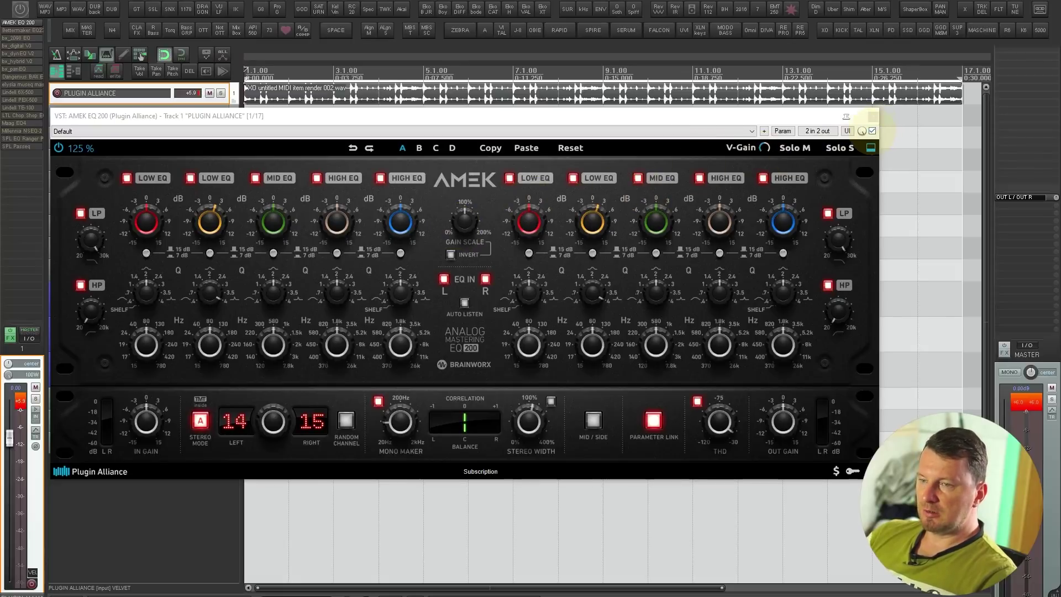
# - Switch to REAPER, bypass AMEK EQ 200, load its Default preset, and re-enable the plugin
pyautogui.click(872, 131)
pyautogui.click(402, 132)
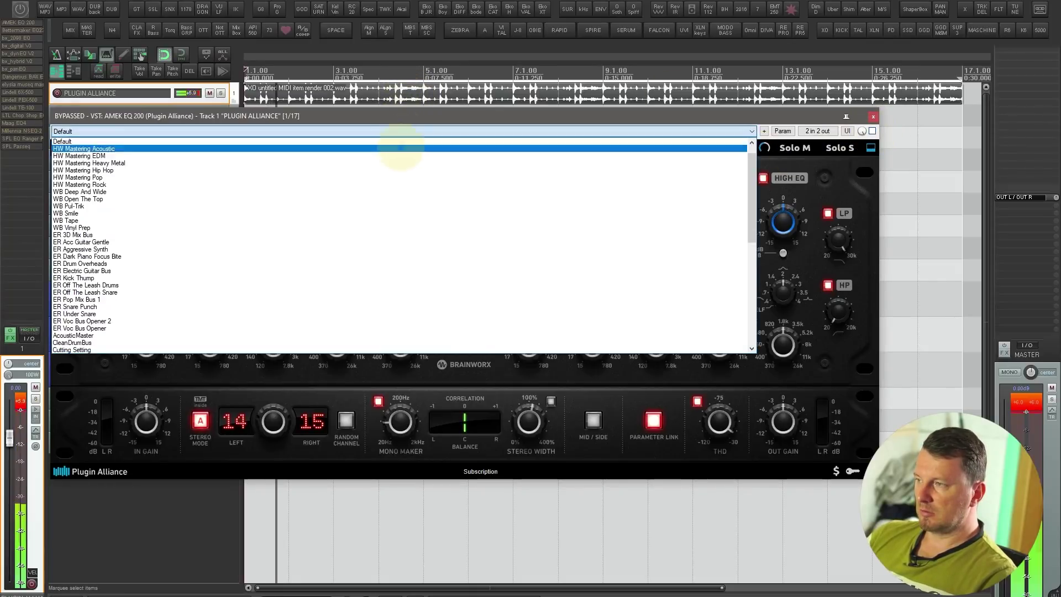
pyautogui.scroll(5, 402, 146)
pyautogui.click(399, 142)
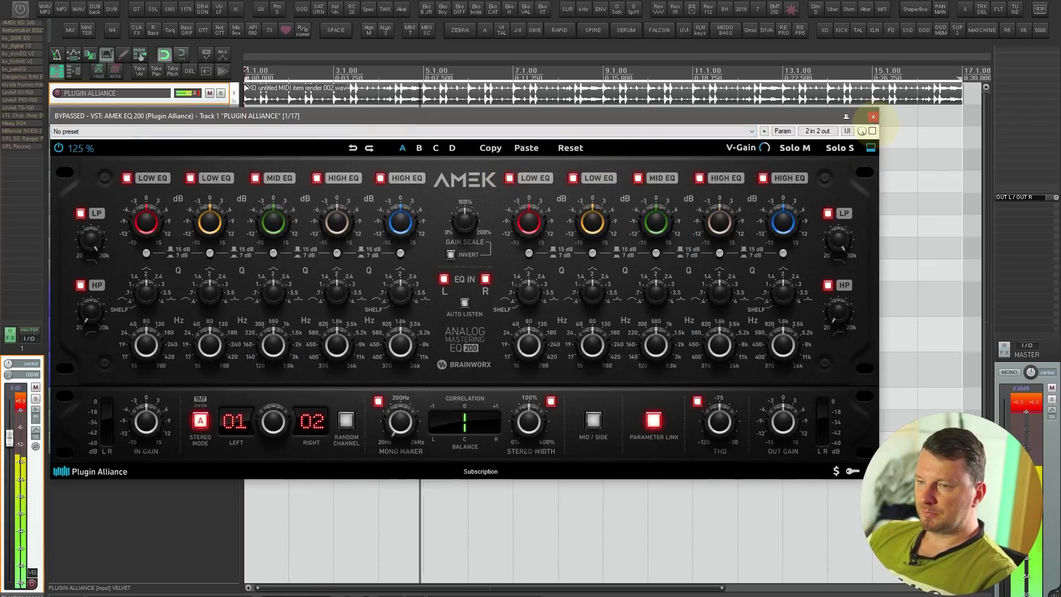
pyautogui.click(871, 131)
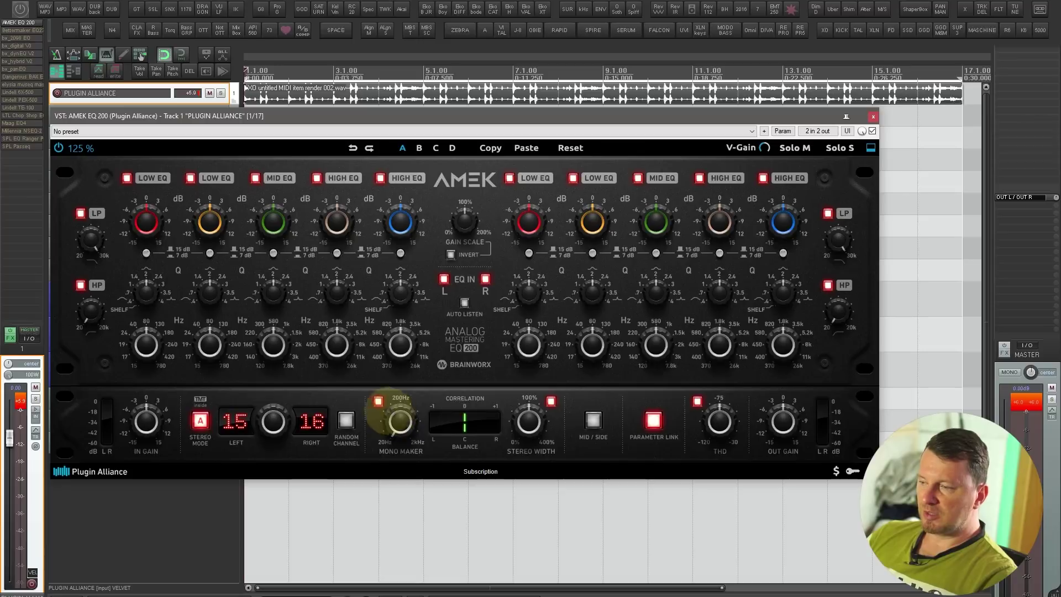
# - Adjust the AMEK EQ 200's Mono Maker frequency and try different gains on the linked outer High EQ and second Low EQ bands
pyautogui.moveTo(379, 403); pyautogui.dragTo(399, 377)
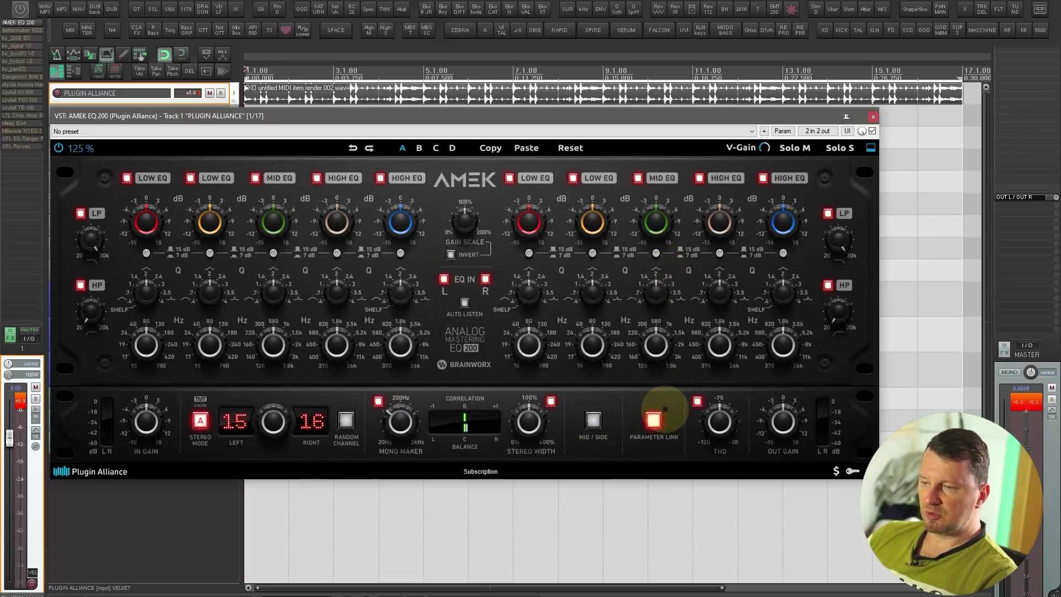
pyautogui.moveTo(407, 212); pyautogui.dragTo(404, 245)
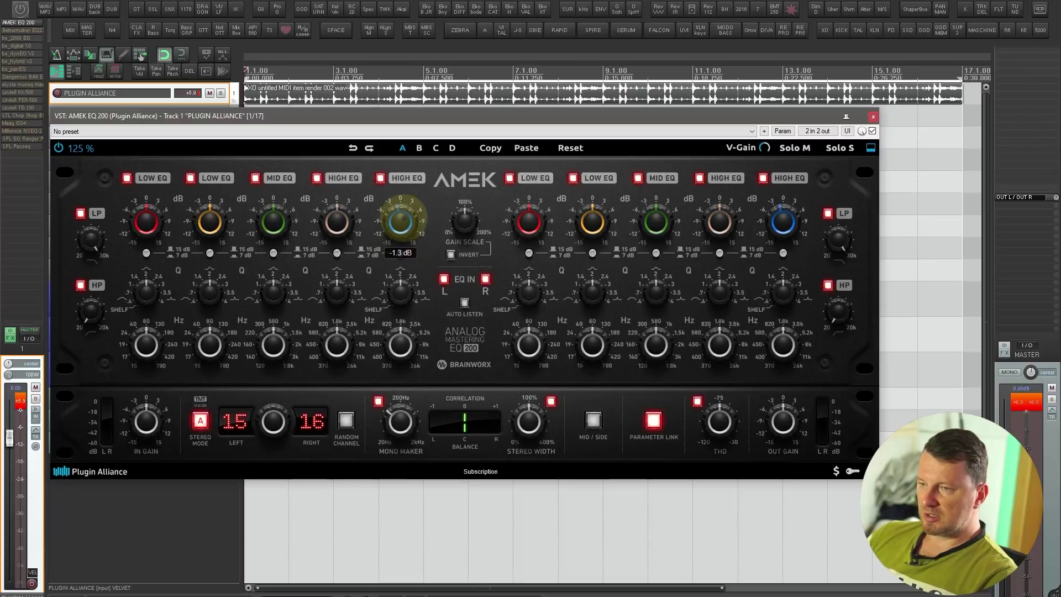
pyautogui.moveTo(789, 215)
pyautogui.mouseDown()
pyautogui.moveTo(790, 147)
pyautogui.moveTo(780, 290)
pyautogui.moveTo(781, 224)
pyautogui.mouseUp()
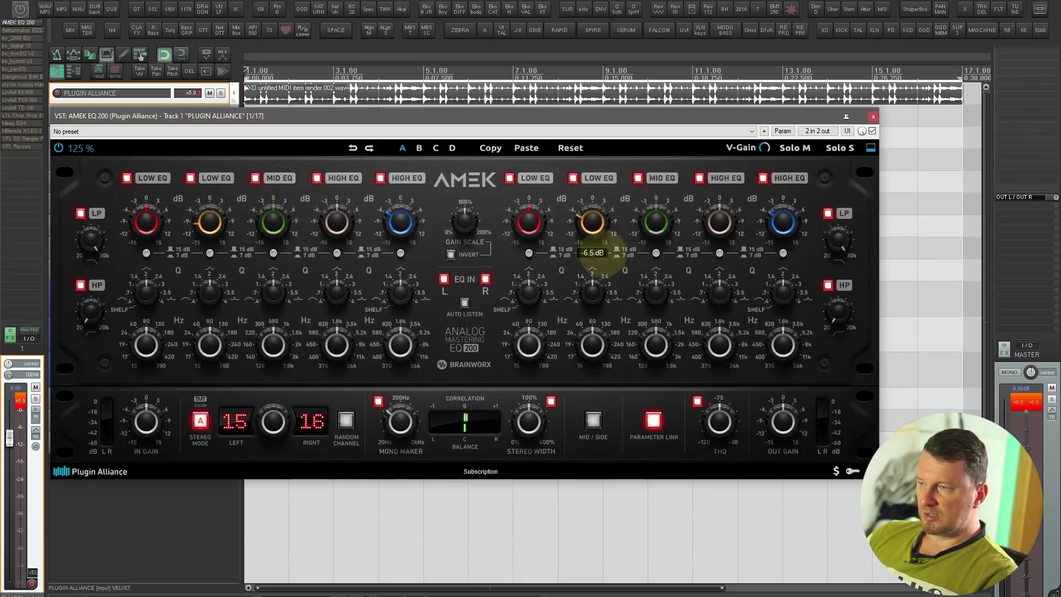
pyautogui.moveTo(594, 235)
pyautogui.mouseDown()
pyautogui.moveTo(597, 183)
pyautogui.moveTo(599, 220)
pyautogui.mouseUp()
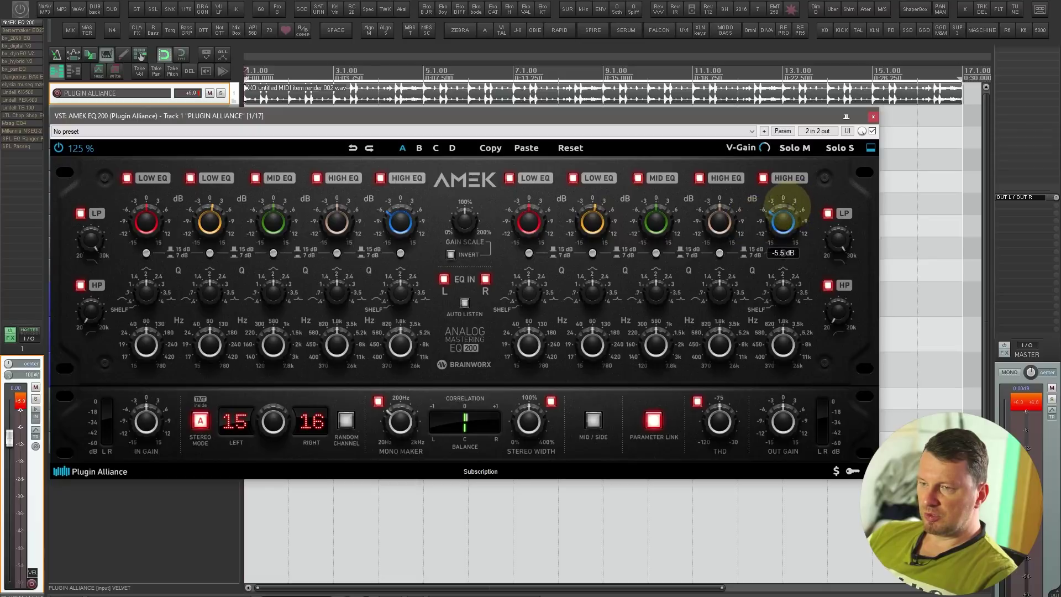
pyautogui.moveTo(785, 230)
pyautogui.mouseDown()
pyautogui.moveTo(784, 179)
pyautogui.moveTo(784, 210)
pyautogui.mouseUp()
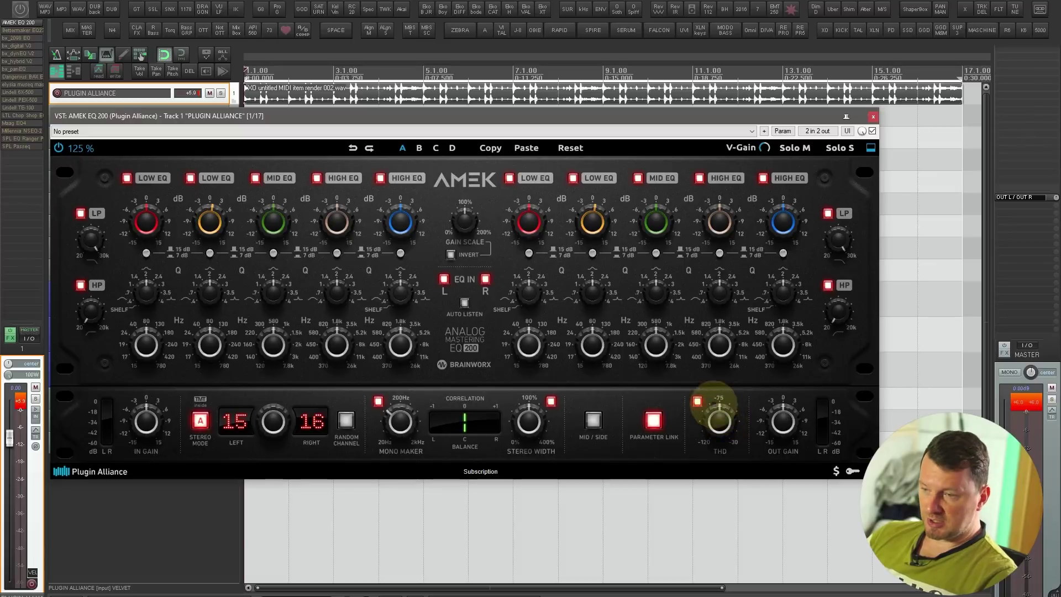
# - Try the THD switch and amount, and sweep the Gain Scale down and back to 100%
pyautogui.click(697, 402)
pyautogui.moveTo(710, 417); pyautogui.dragTo(719, 331)
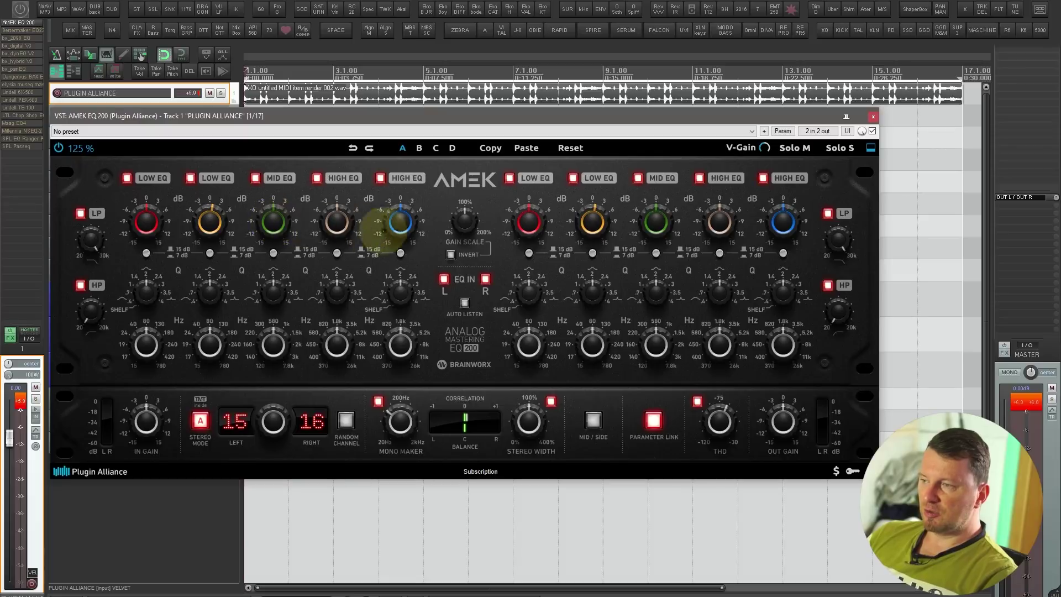
pyautogui.moveTo(463, 217); pyautogui.dragTo(467, 240)
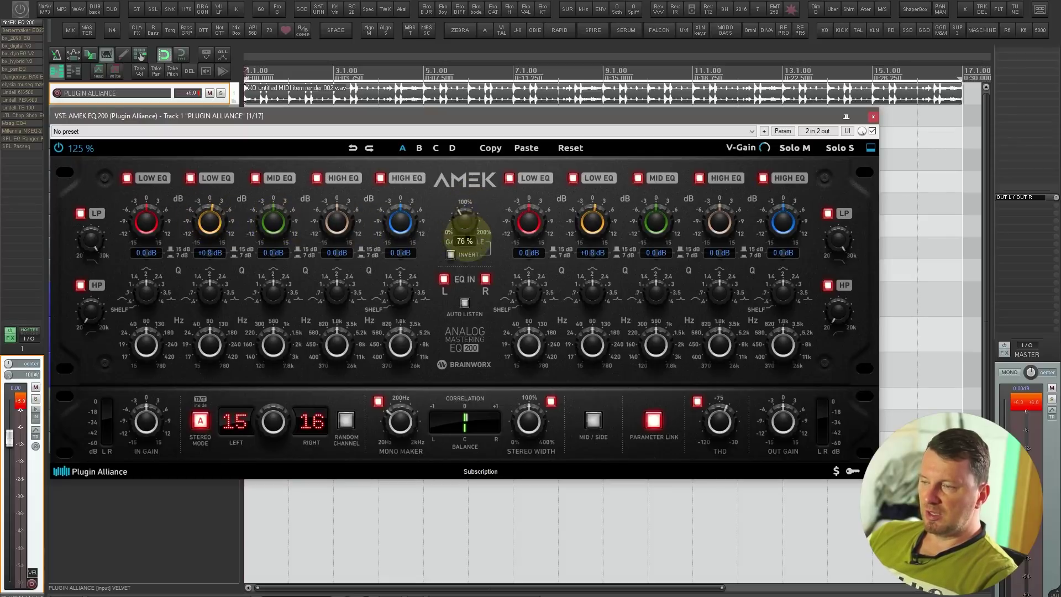
pyautogui.moveTo(467, 279); pyautogui.dragTo(462, 165)
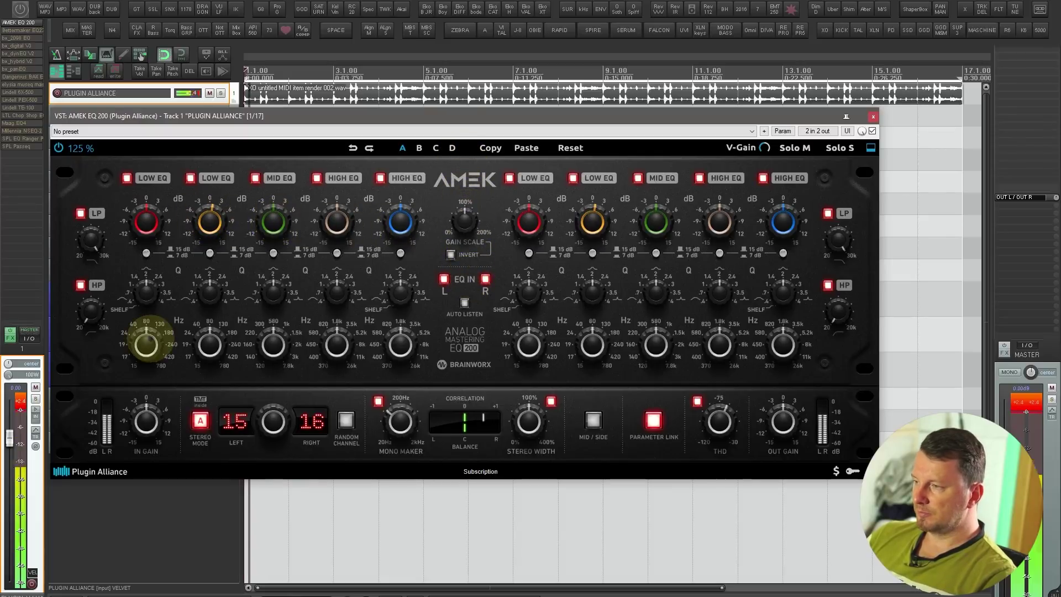
# - Boost the first Low EQ band and raise its Q, and cut the second Low EQ band by about 8.5 dB at 232.8 Hz
pyautogui.moveTo(145, 219); pyautogui.dragTo(143, 191)
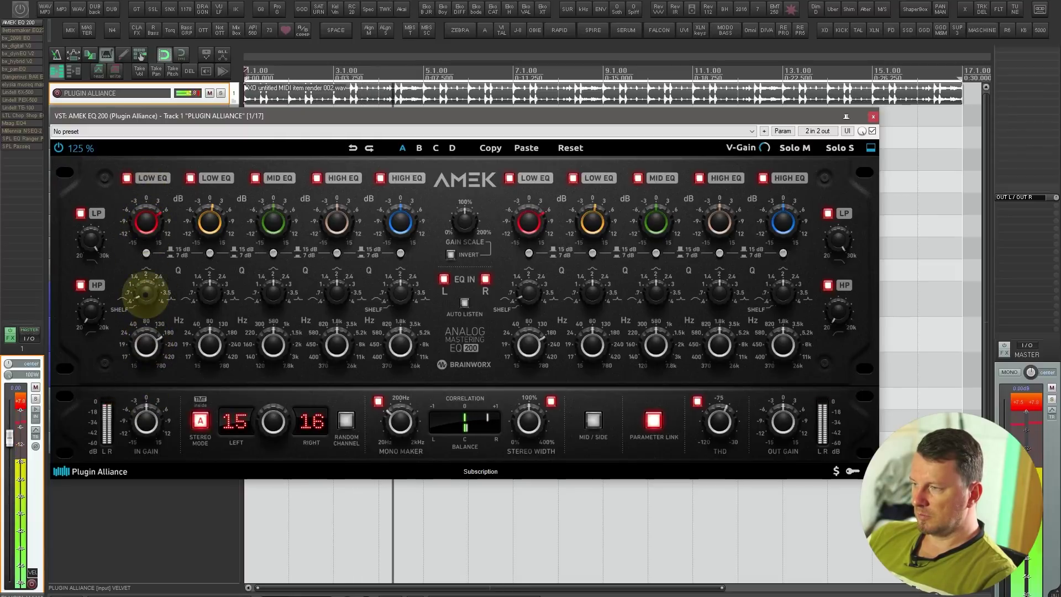
pyautogui.moveTo(210, 344); pyautogui.dragTo(210, 292)
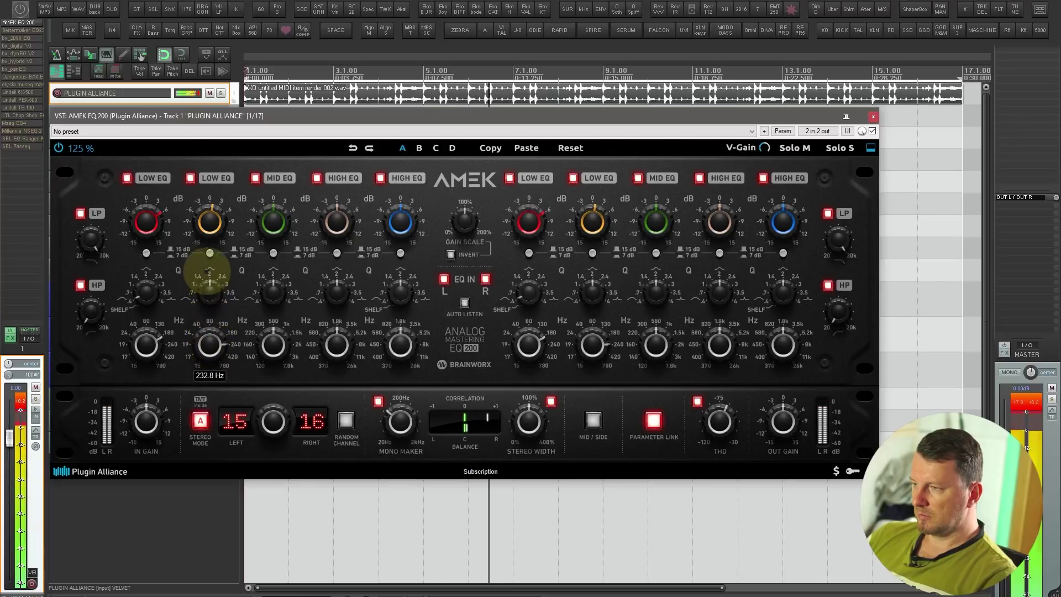
pyautogui.moveTo(206, 230); pyautogui.dragTo(207, 249)
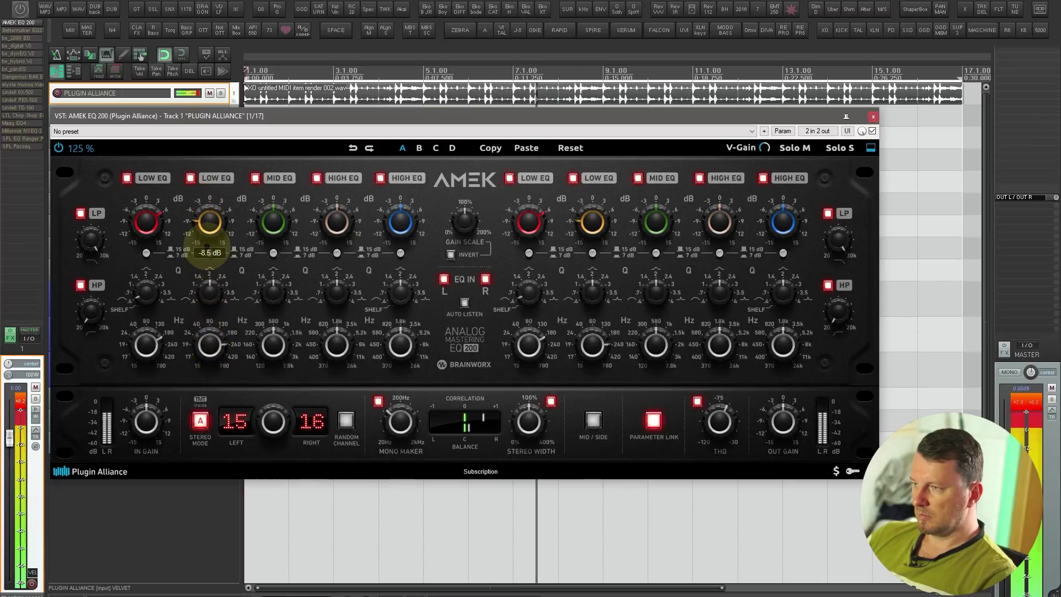
pyautogui.click(146, 220)
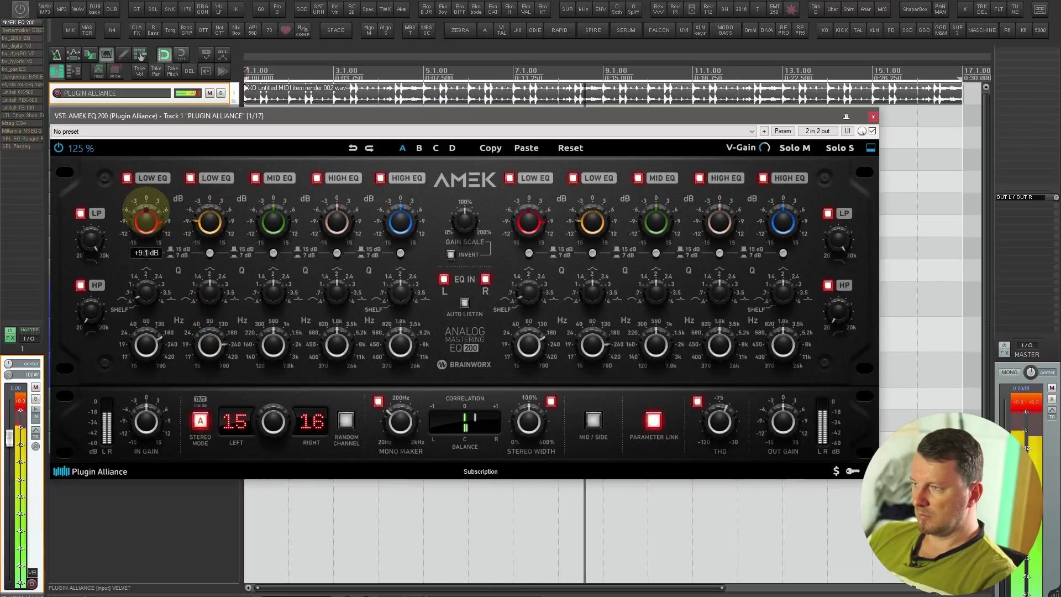
pyautogui.click(208, 223)
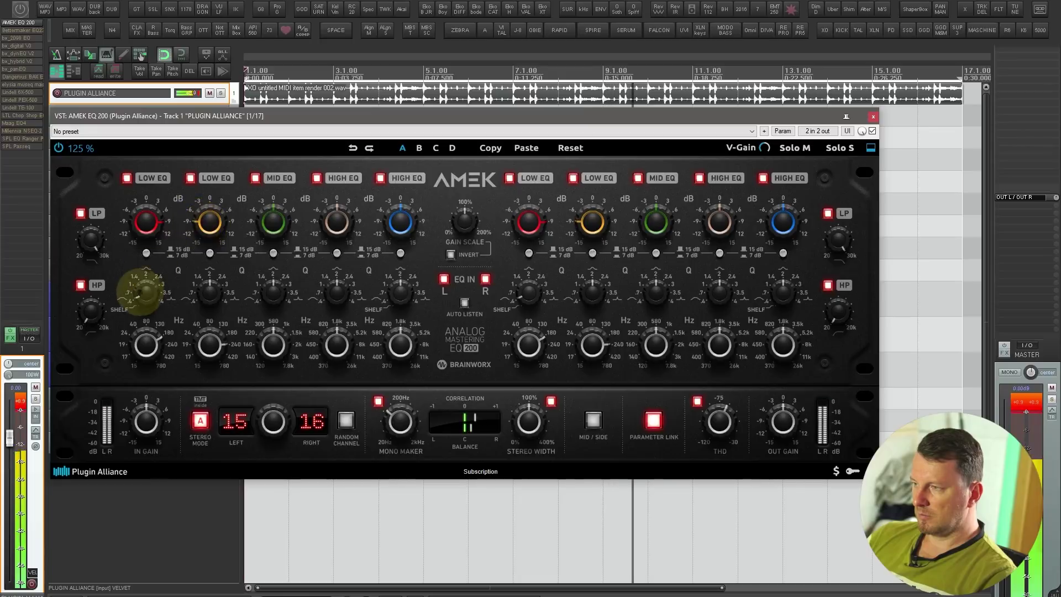
pyautogui.moveTo(141, 291); pyautogui.dragTo(140, 265)
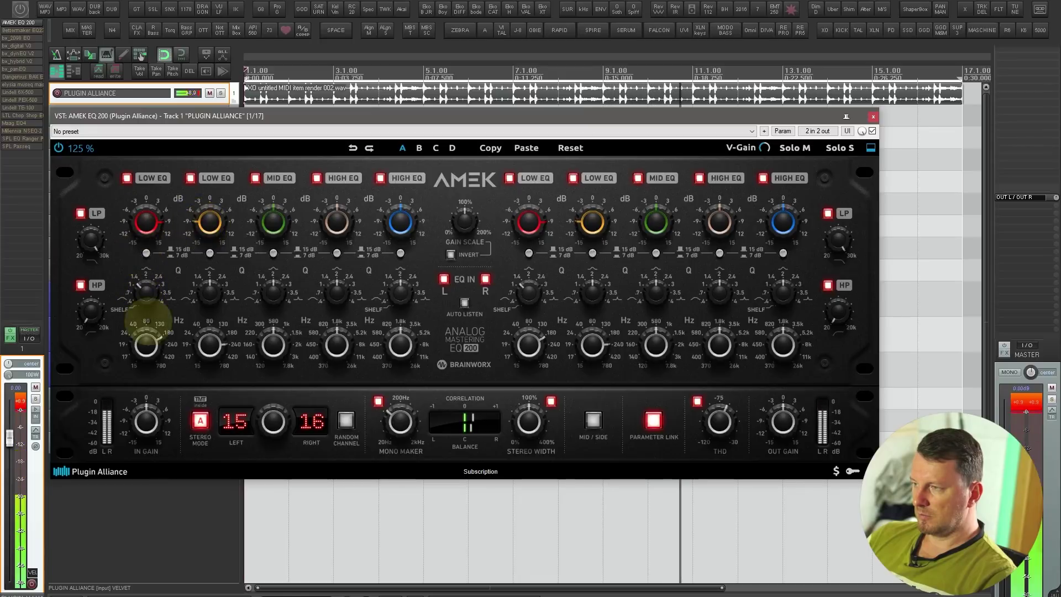
pyautogui.moveTo(147, 222); pyautogui.dragTo(147, 217)
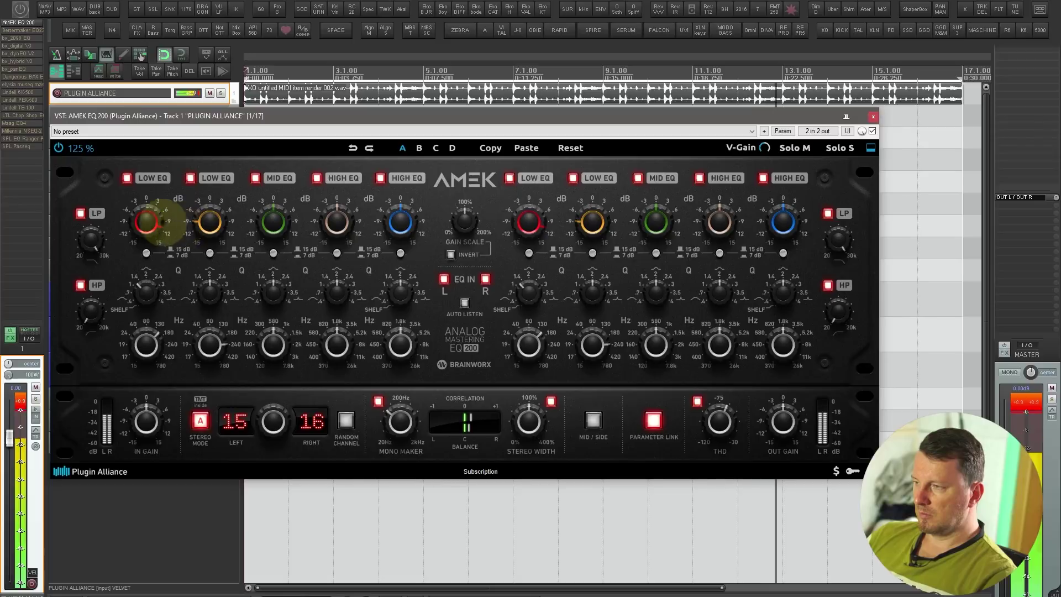
# - Boost the Mid EQ band at about 1.7 kHz with an adjusted Q, and boost the outer High EQ band
pyautogui.moveTo(277, 222); pyautogui.dragTo(276, 204)
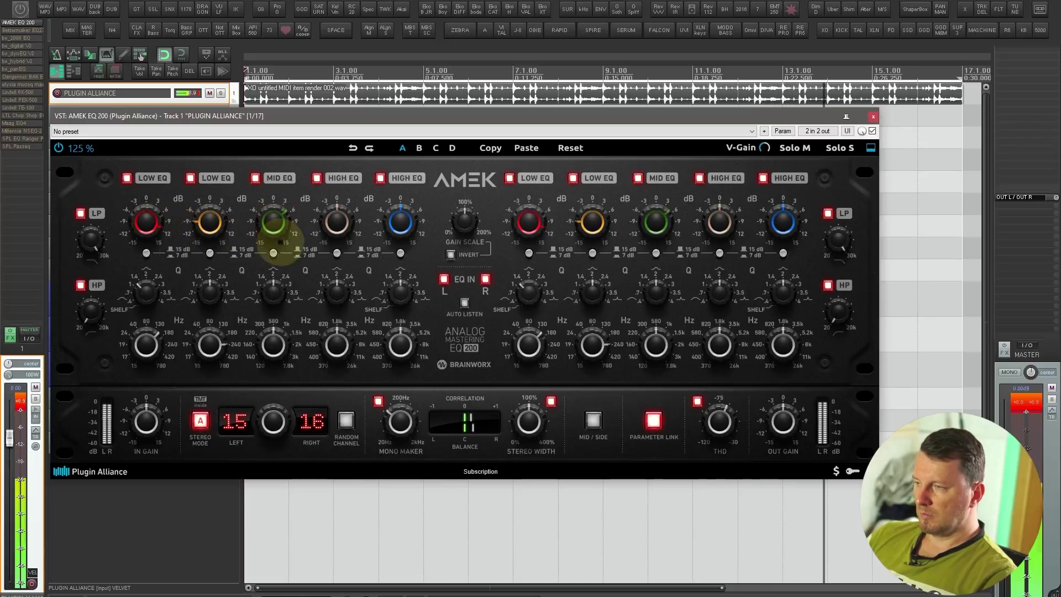
pyautogui.moveTo(274, 289); pyautogui.dragTo(279, 392)
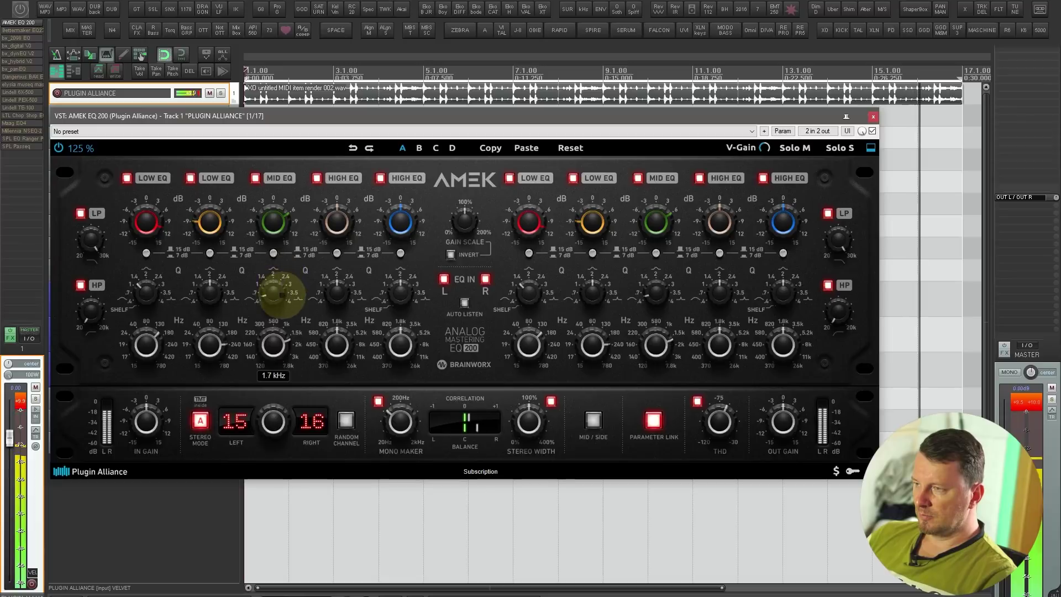
pyautogui.moveTo(398, 224); pyautogui.dragTo(406, 202)
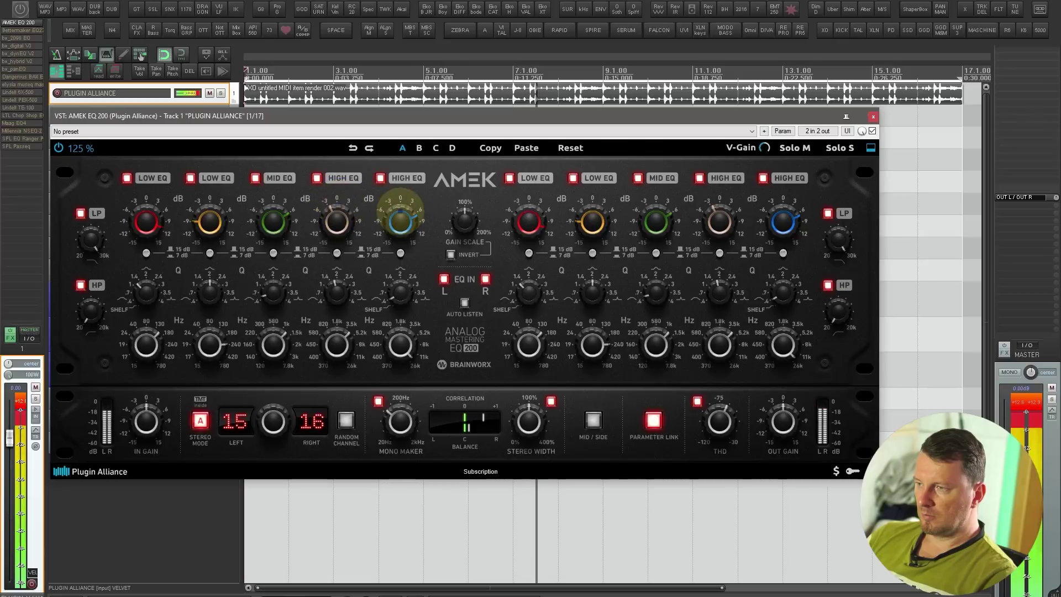
# - Set the low-pass filter to about 17.7 kHz, and try different Mono Maker, THD and Stereo Width amounts
pyautogui.moveTo(90, 238)
pyautogui.mouseDown()
pyautogui.moveTo(88, 283)
pyautogui.moveTo(90, 238)
pyautogui.mouseUp()
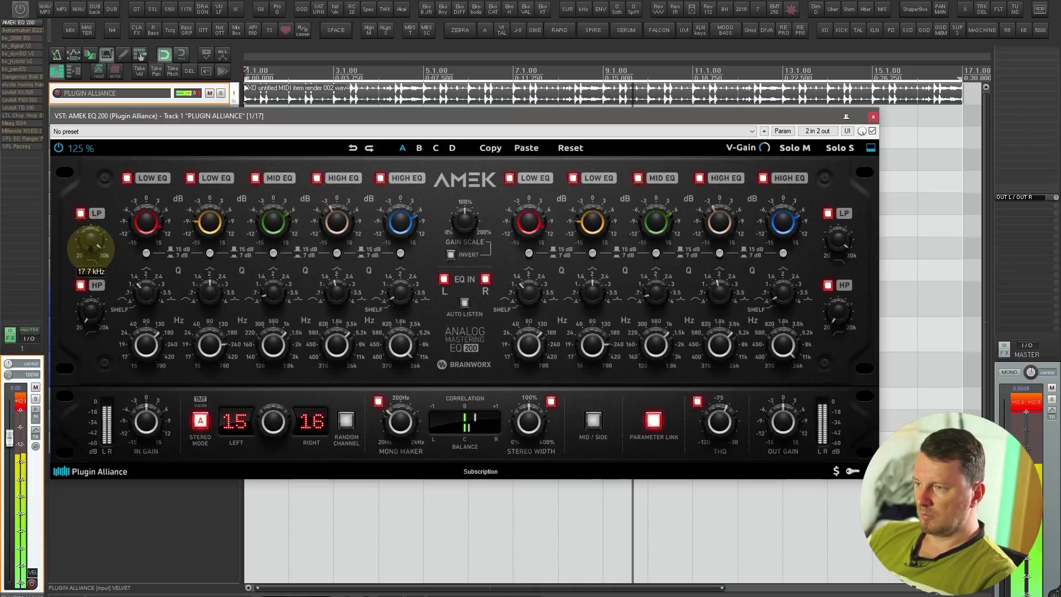
pyautogui.moveTo(405, 439)
pyautogui.mouseDown()
pyautogui.moveTo(407, 343)
pyautogui.moveTo(415, 461)
pyautogui.moveTo(403, 449)
pyautogui.mouseUp()
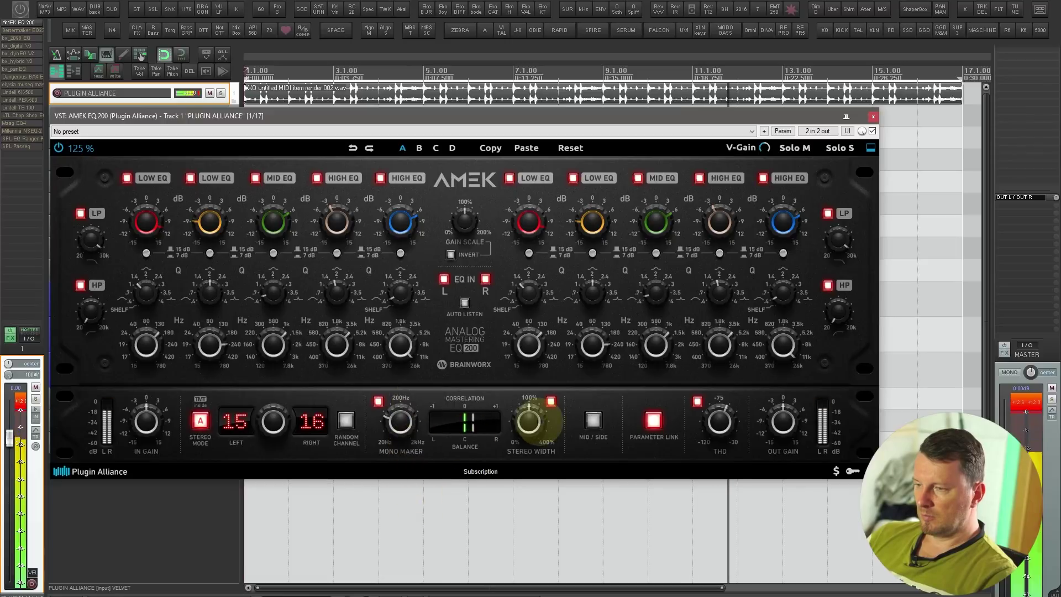
pyautogui.moveTo(722, 430); pyautogui.dragTo(720, 278)
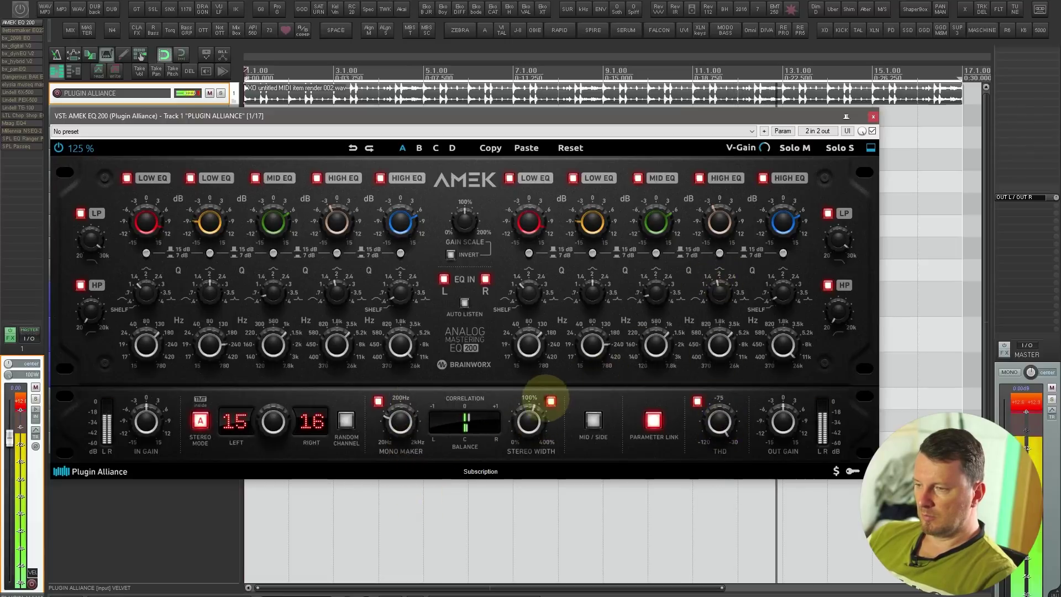
pyautogui.moveTo(533, 421); pyautogui.dragTo(529, 393)
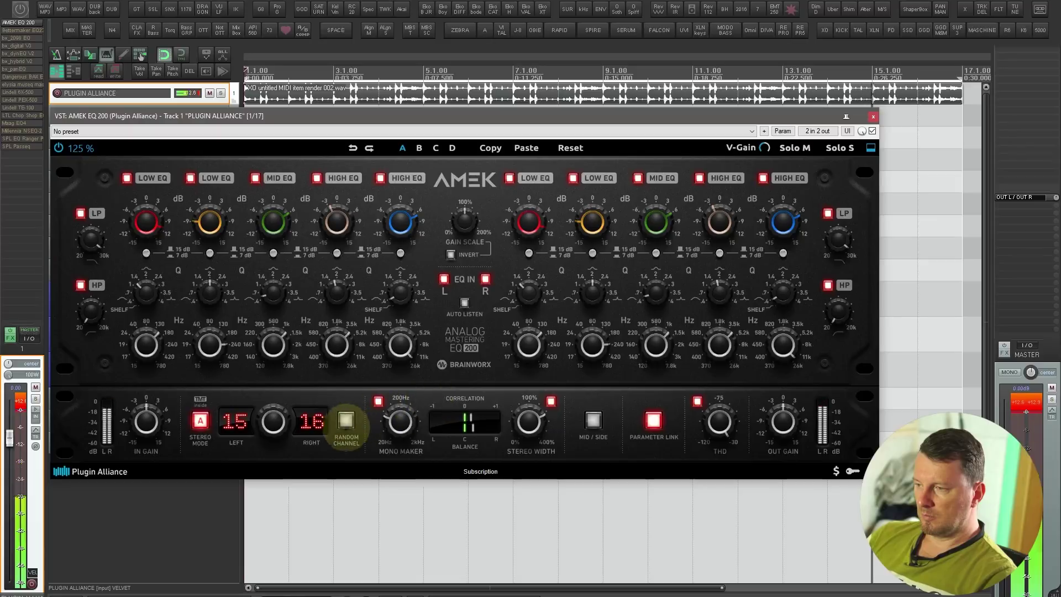
# - Randomize the modelled stereo channel pair several times and readjust the Stereo Width
pyautogui.click(346, 420)
pyautogui.click(346, 420)
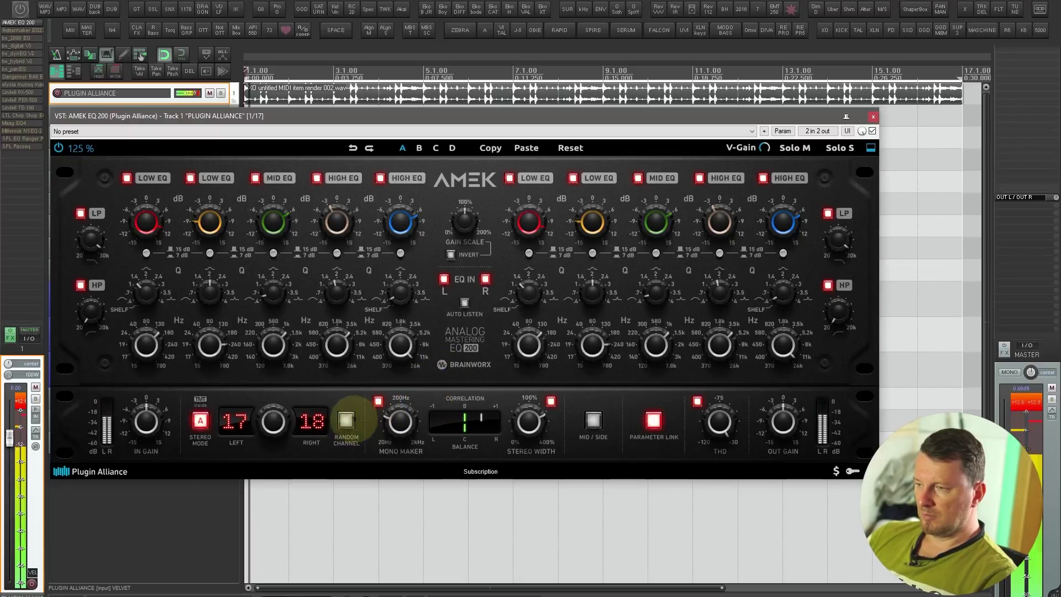
pyautogui.click(346, 420)
pyautogui.moveTo(528, 412); pyautogui.dragTo(531, 421)
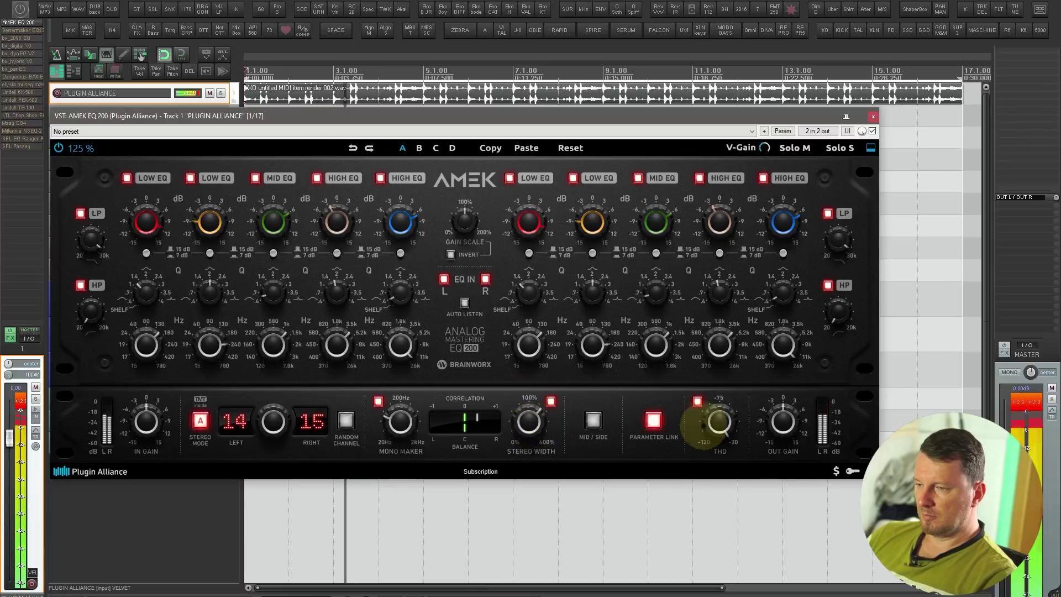
# - Unlink the two channels' parameters and vary the right channel's band gains, raising its second Low EQ to about +3.6 dB
pyautogui.click(653, 420)
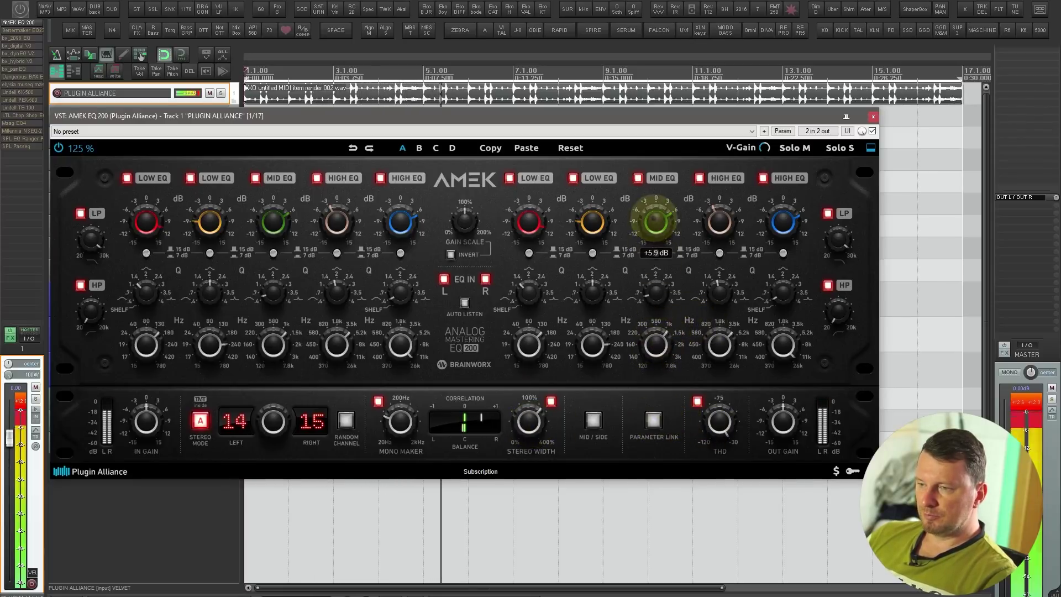
pyautogui.moveTo(654, 218); pyautogui.dragTo(655, 236)
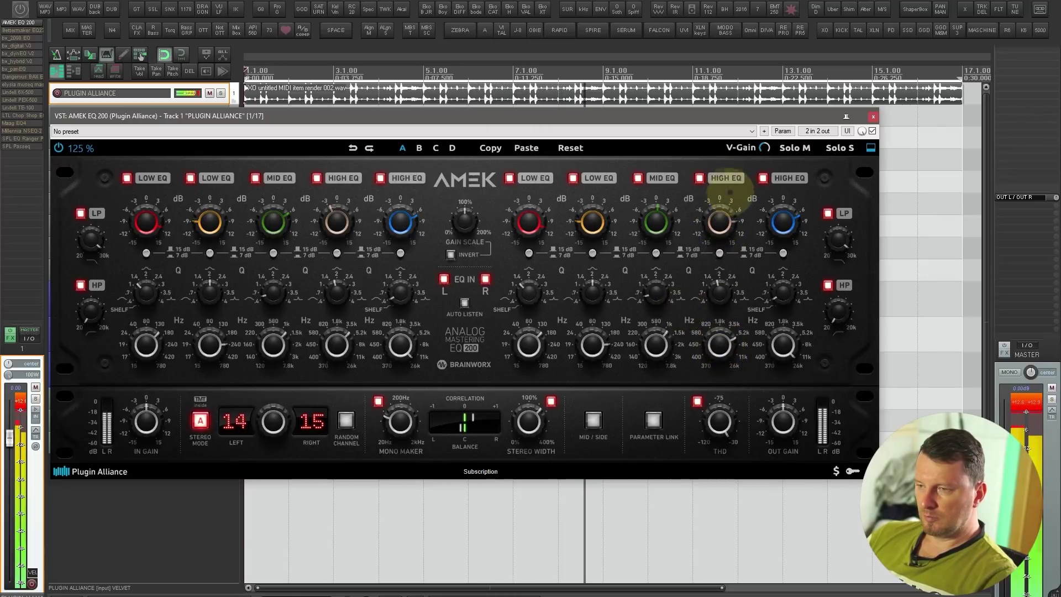
pyautogui.moveTo(717, 227); pyautogui.dragTo(719, 223)
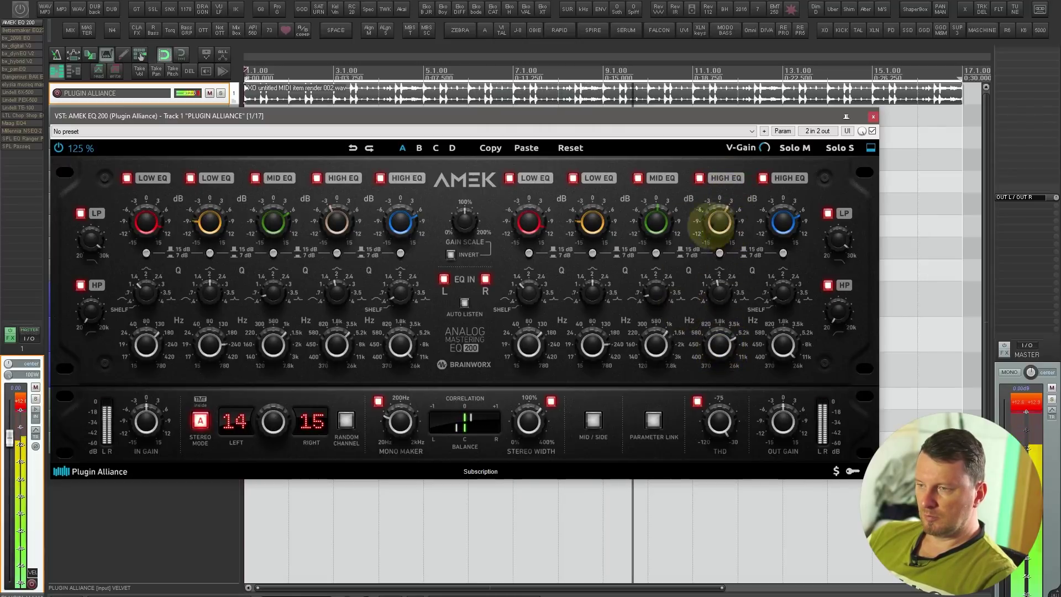
pyautogui.moveTo(592, 221); pyautogui.dragTo(593, 188)
pyautogui.moveTo(531, 219); pyautogui.dragTo(532, 287)
pyautogui.moveTo(593, 220); pyautogui.dragTo(595, 196)
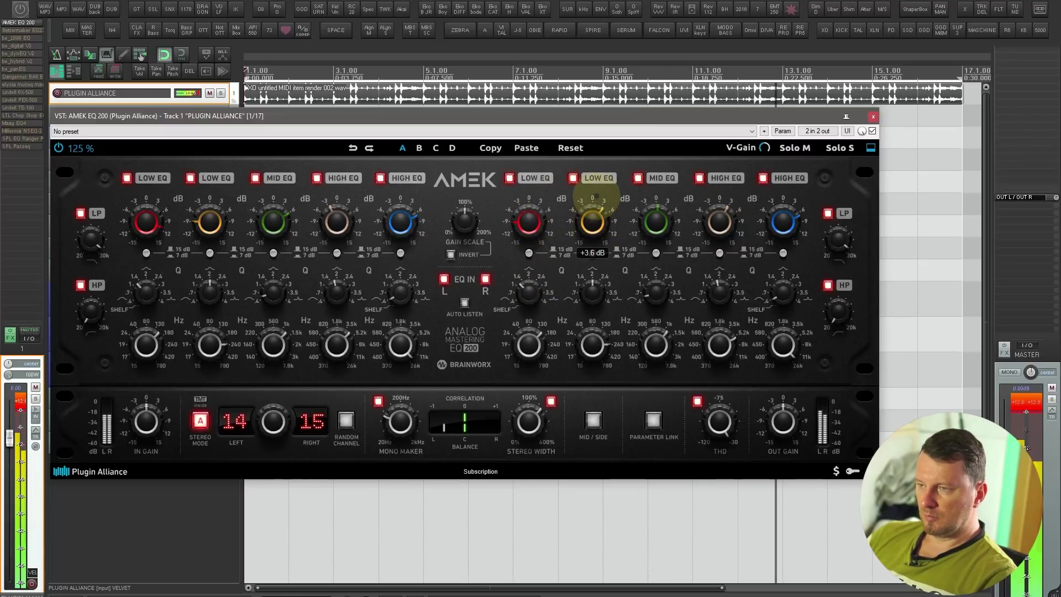
# - Enable Mid/Side mode, boost the side channel's second Low EQ further, and set its Mid EQ gain to about -0.7 dB
pyautogui.click(592, 420)
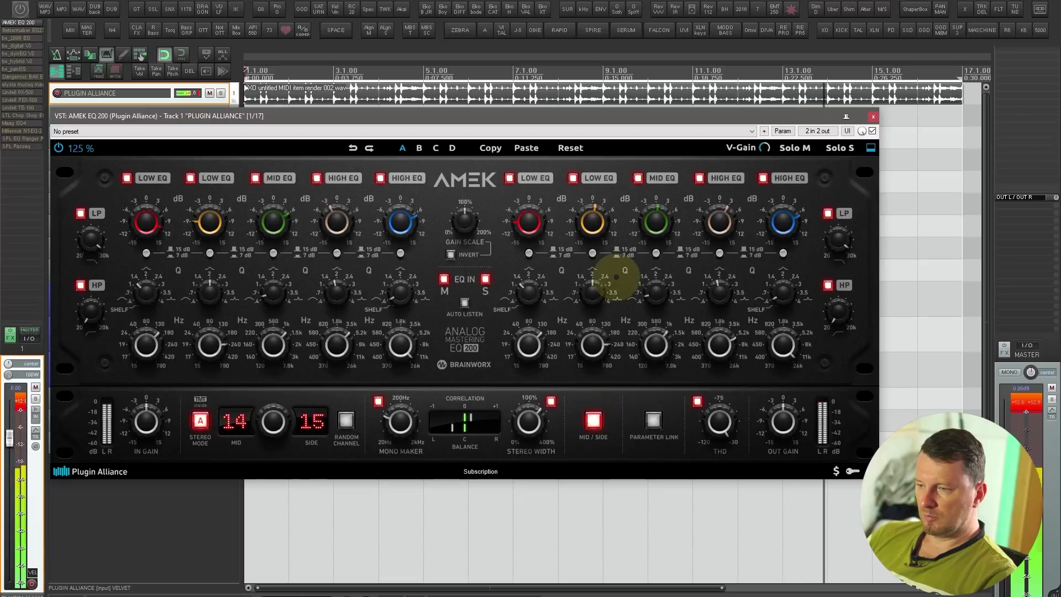
pyautogui.moveTo(597, 221); pyautogui.dragTo(600, 180)
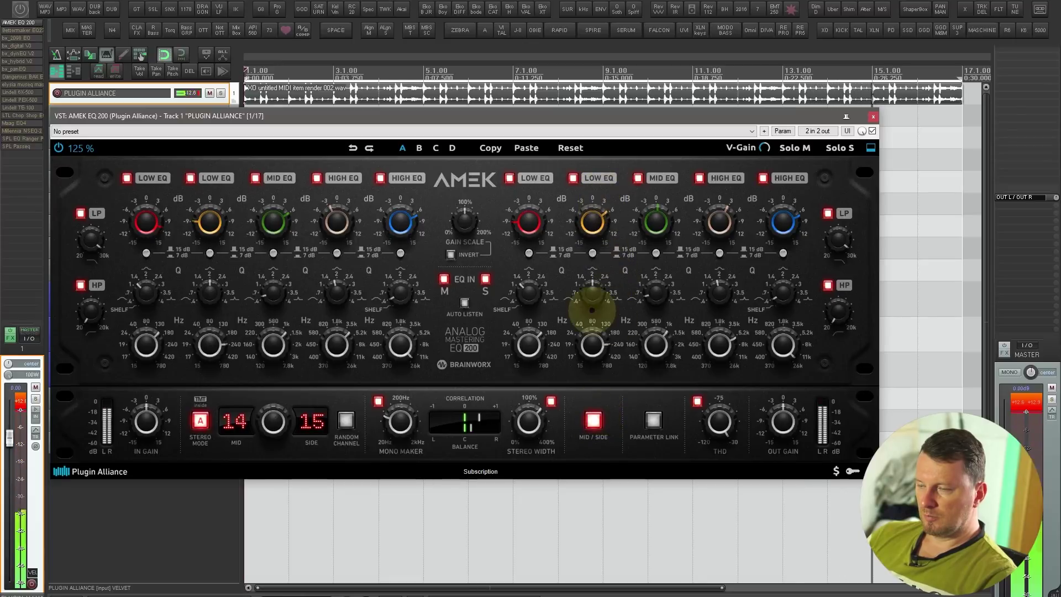
pyautogui.moveTo(655, 221)
pyautogui.mouseDown()
pyautogui.moveTo(655, 162)
pyautogui.moveTo(654, 222)
pyautogui.mouseUp()
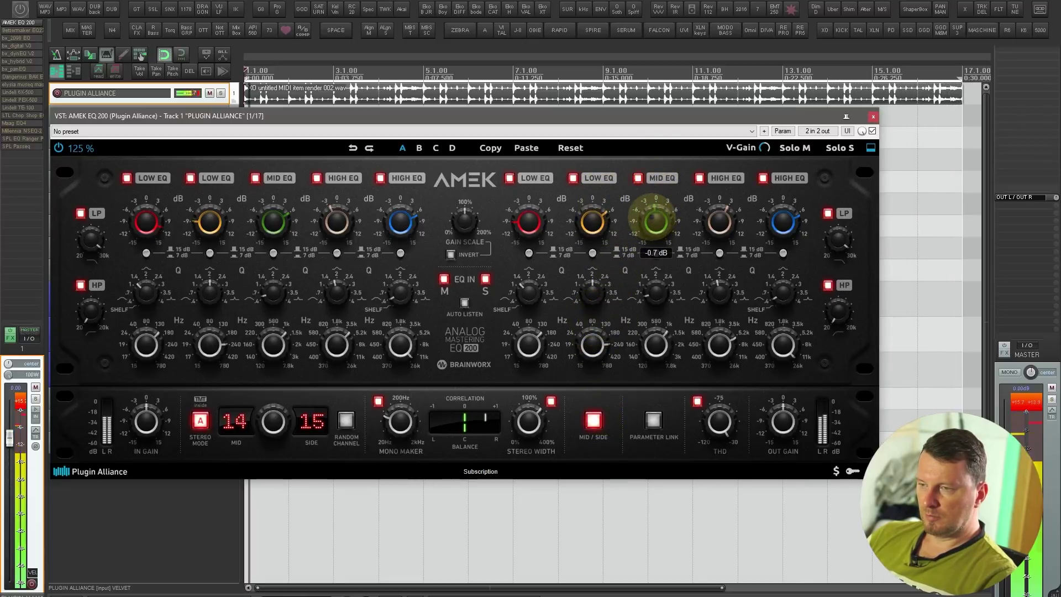
# - Readjust the side channel's first High EQ gain and the Stereo Width, and compare the sound with the EQ bypassed
pyautogui.moveTo(718, 214); pyautogui.dragTo(776, 230)
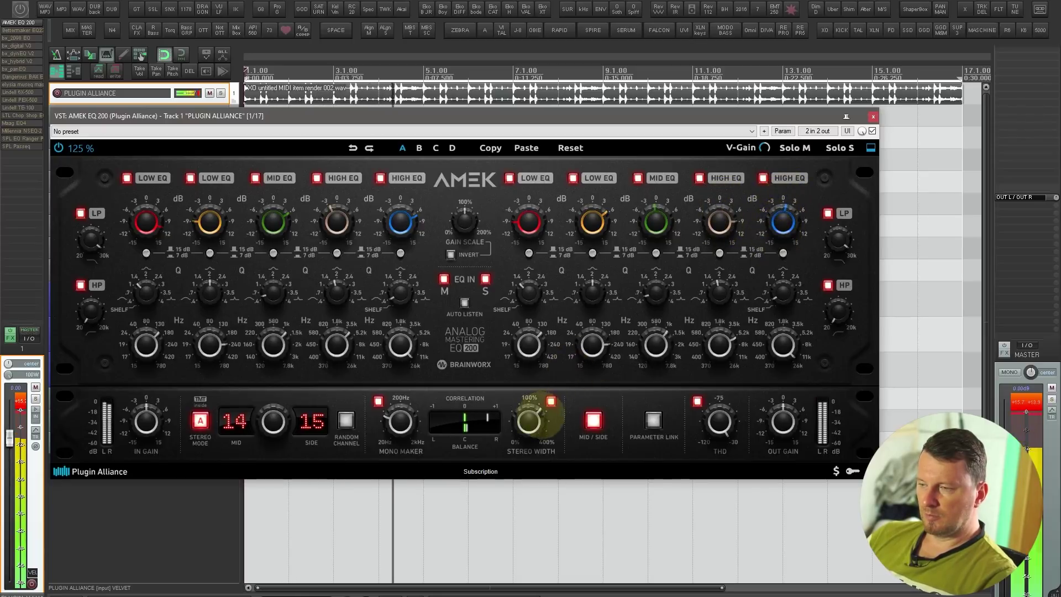
pyautogui.moveTo(529, 421)
pyautogui.mouseDown()
pyautogui.moveTo(530, 433)
pyautogui.moveTo(538, 404)
pyautogui.mouseUp()
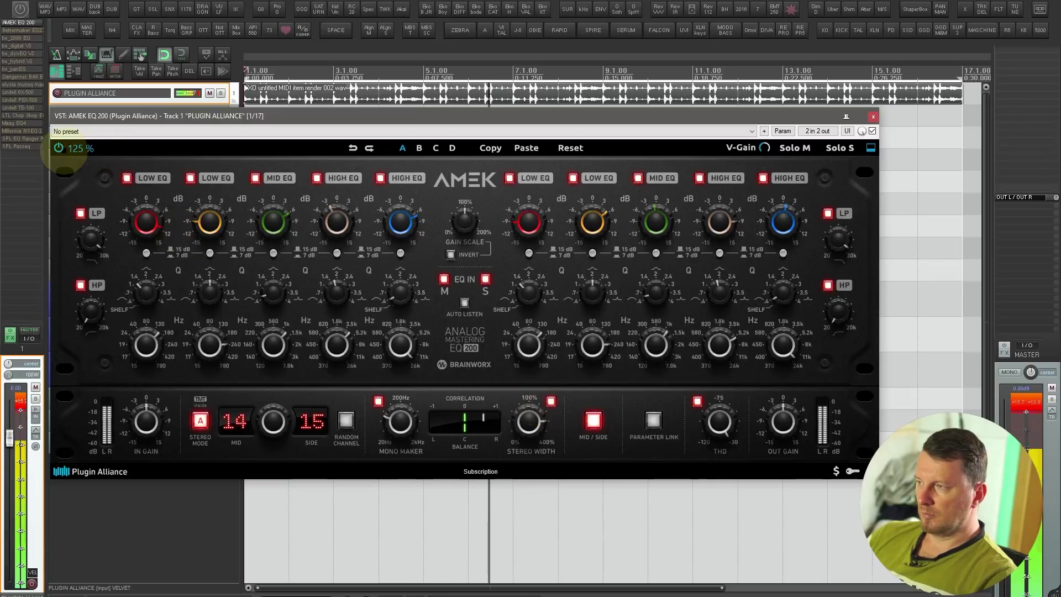
pyautogui.click(58, 147)
pyautogui.click(58, 147)
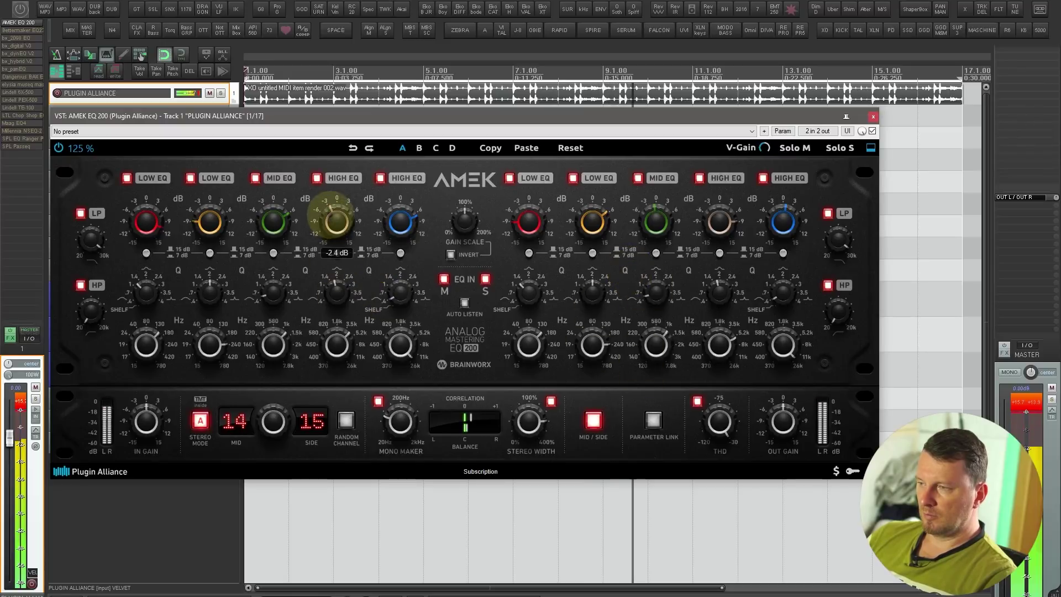
# - Vary the side channel's Mid and High EQ gains and its low-pass filter, and compare the sound with the EQ bypassed
pyautogui.moveTo(714, 219)
pyautogui.mouseDown()
pyautogui.moveTo(707, 243)
pyautogui.moveTo(710, 233)
pyautogui.mouseUp()
pyautogui.moveTo(782, 217)
pyautogui.mouseDown()
pyautogui.moveTo(790, 183)
pyautogui.moveTo(789, 206)
pyautogui.mouseUp()
pyautogui.moveTo(836, 239); pyautogui.dragTo(833, 278)
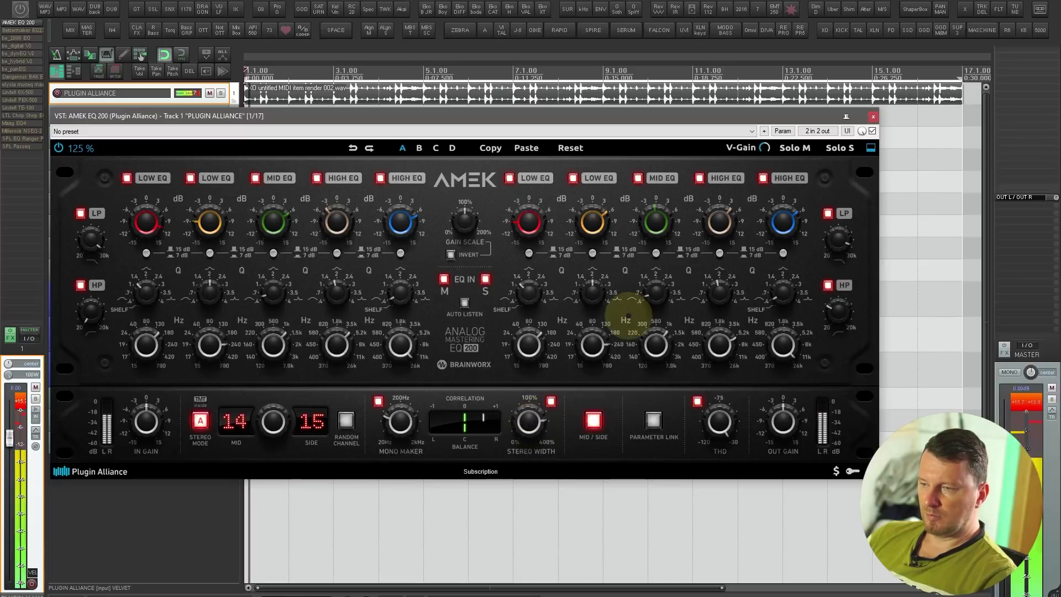
pyautogui.moveTo(662, 224); pyautogui.dragTo(657, 245)
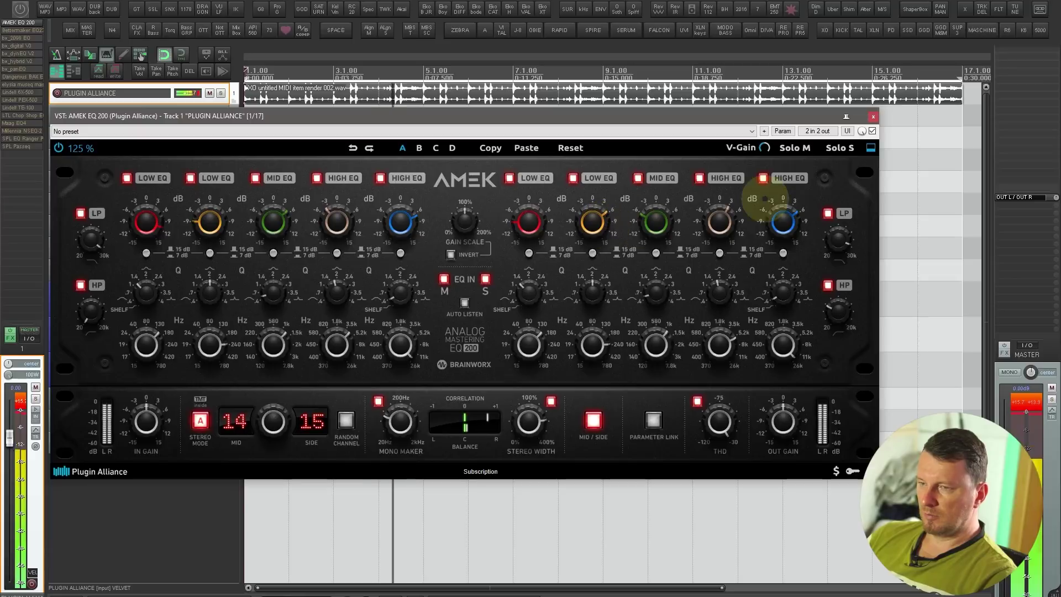
pyautogui.click(58, 147)
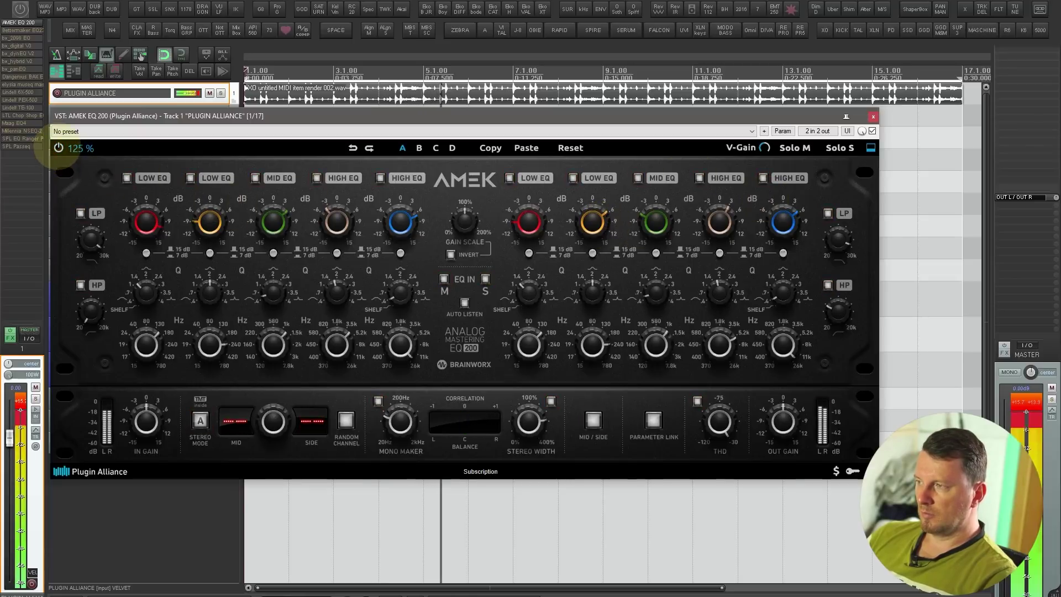
pyautogui.click(58, 147)
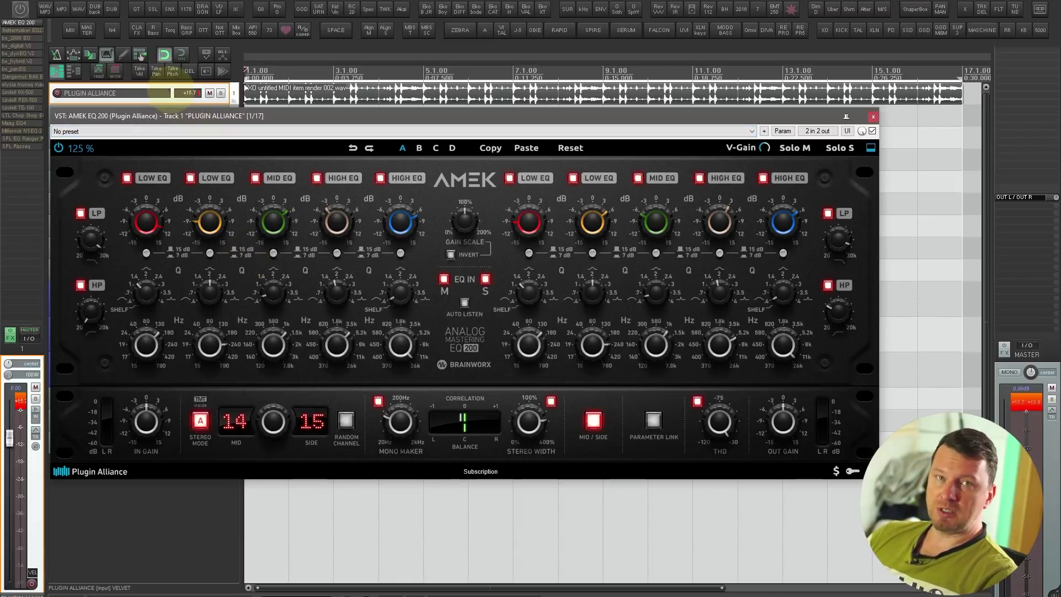
# - Bring up Bettermaker EQ232D from the track's plugins, move its window clear of the screen edge, and try its low-frequency boost
pyautogui.click(21, 30)
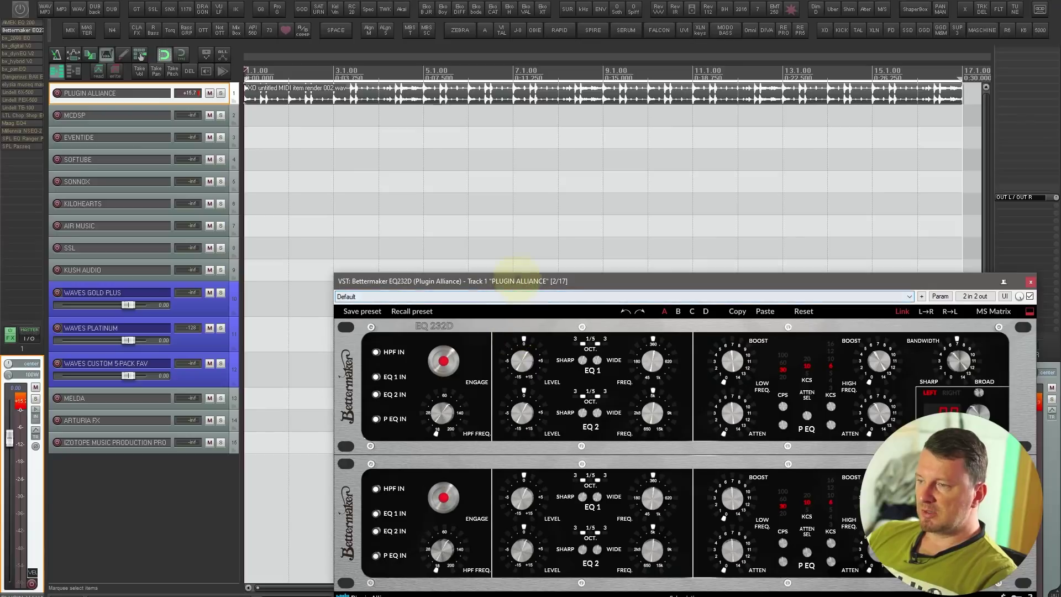
pyautogui.moveTo(517, 279); pyautogui.dragTo(239, 95)
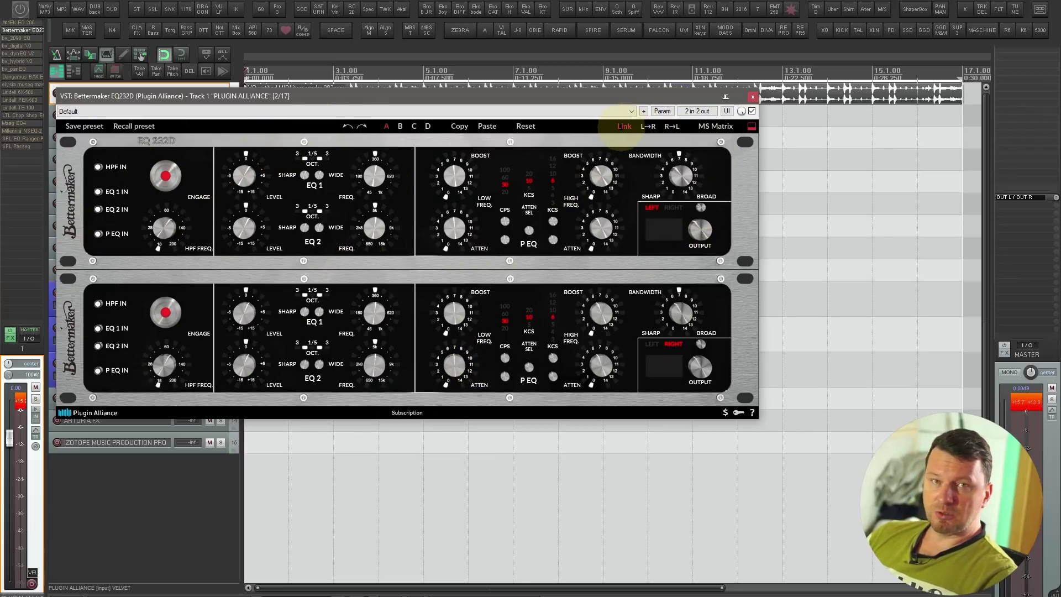
pyautogui.click(451, 173)
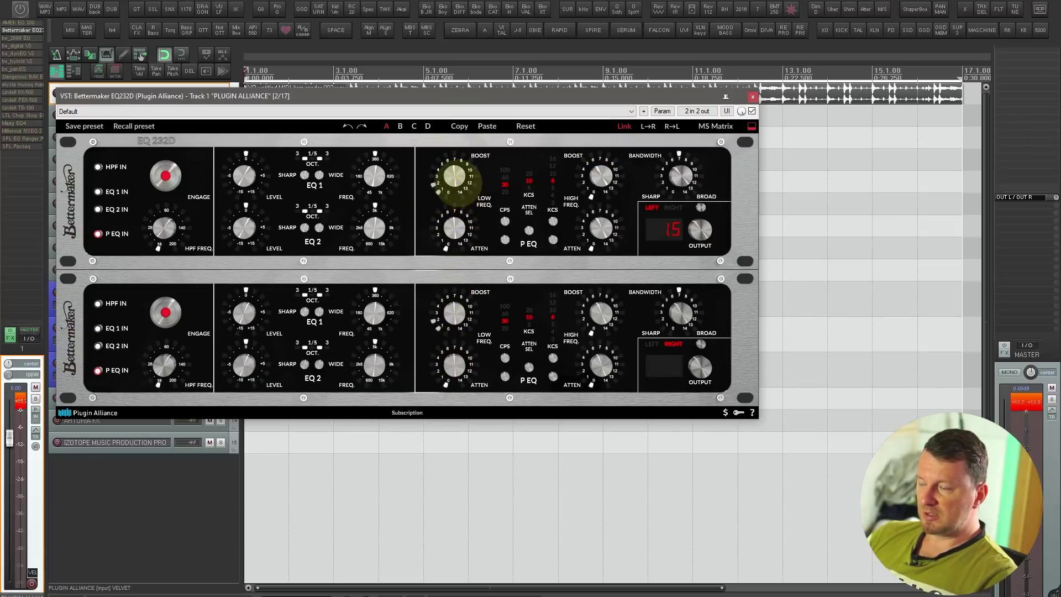
# - Enable the MS Matrix and try wider and sharper octave bandwidths for EQ 2
pyautogui.click(715, 127)
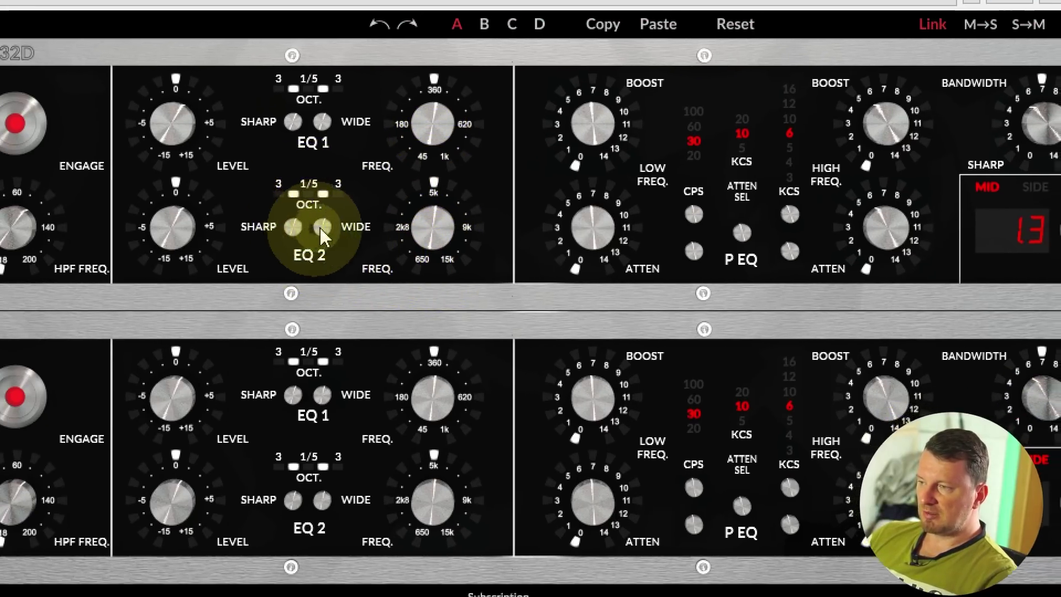
pyautogui.click(322, 228)
pyautogui.click(293, 227)
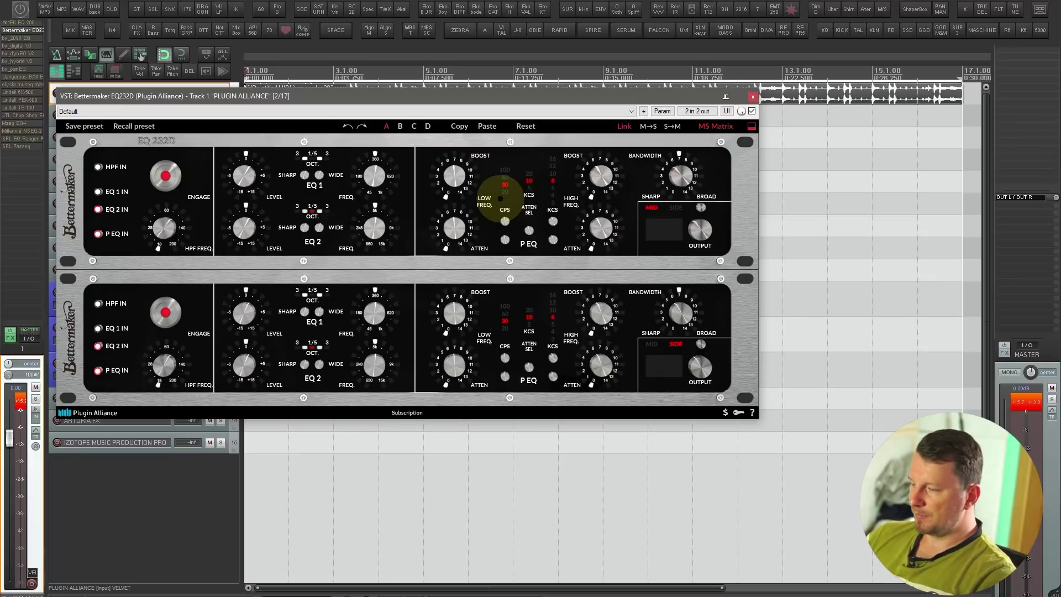
# - Play the track, raise the passive EQ's low-frequency boost to about 11.5, and raise its low-frequency attenuation
pyautogui.press('space')
pyautogui.moveTo(459, 184); pyautogui.dragTo(459, 93)
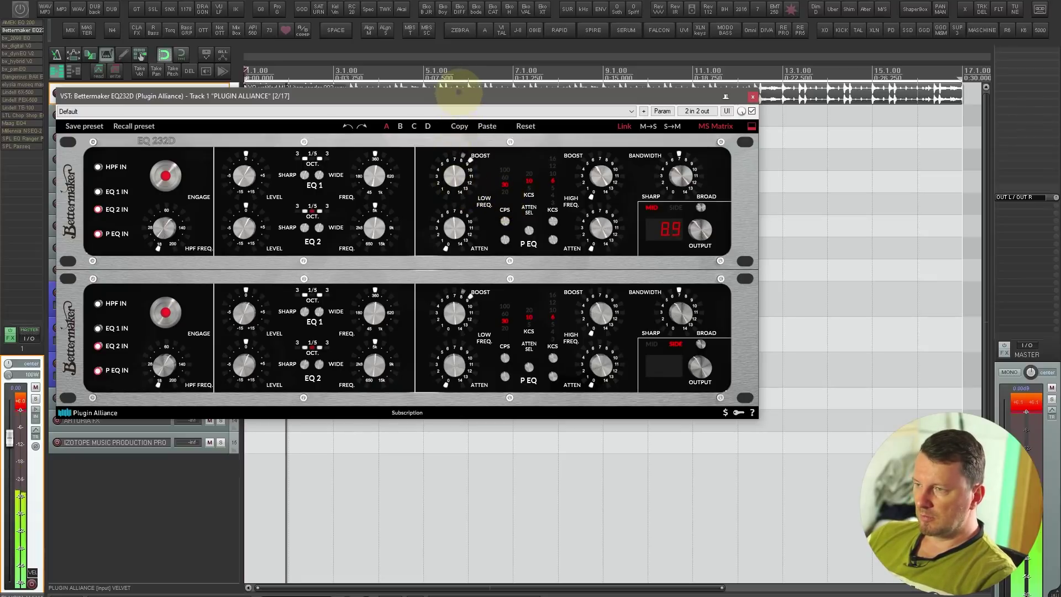
pyautogui.moveTo(450, 225); pyautogui.dragTo(457, 147)
pyautogui.moveTo(453, 232); pyautogui.dragTo(453, 219)
pyautogui.moveTo(457, 179); pyautogui.dragTo(459, 182)
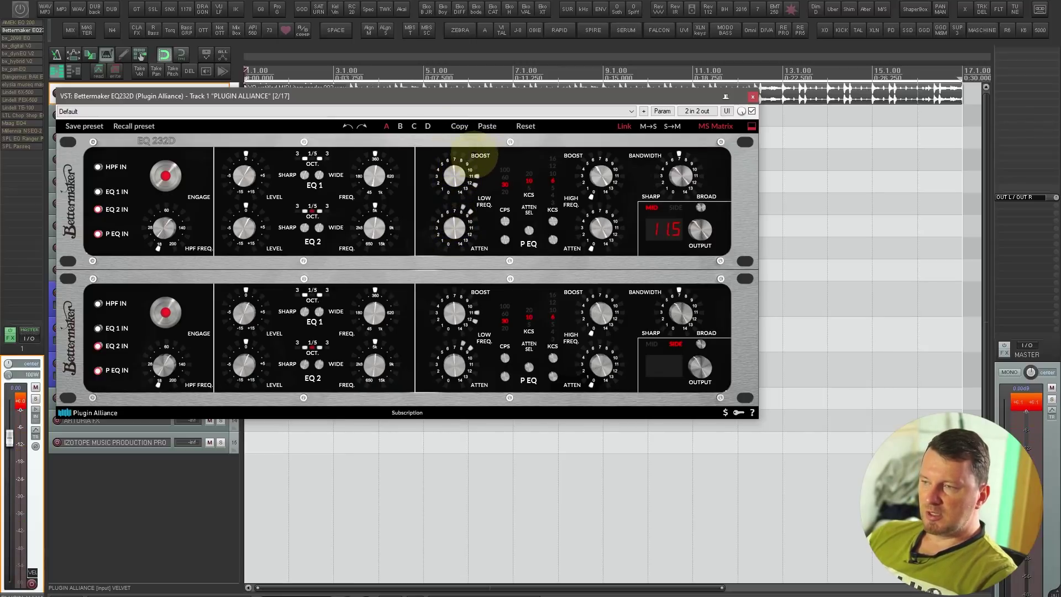
pyautogui.moveTo(450, 219)
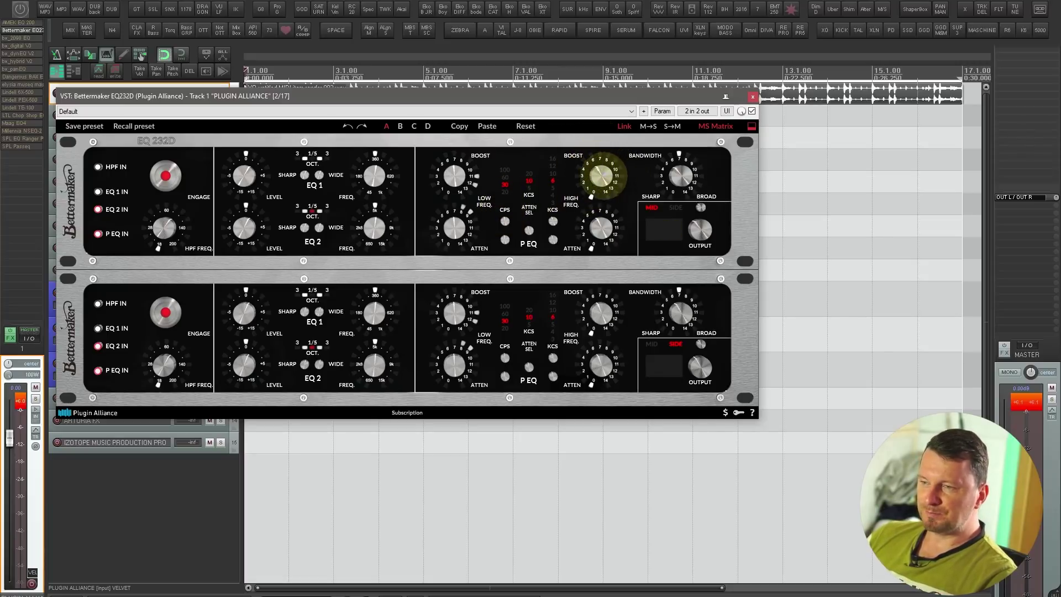
# - Boost the passive EQ's high frequencies to about 9.9 at 16 KCS, and raise the high-frequency attenuation to about 7.7
pyautogui.moveTo(601, 175); pyautogui.dragTo(607, 93)
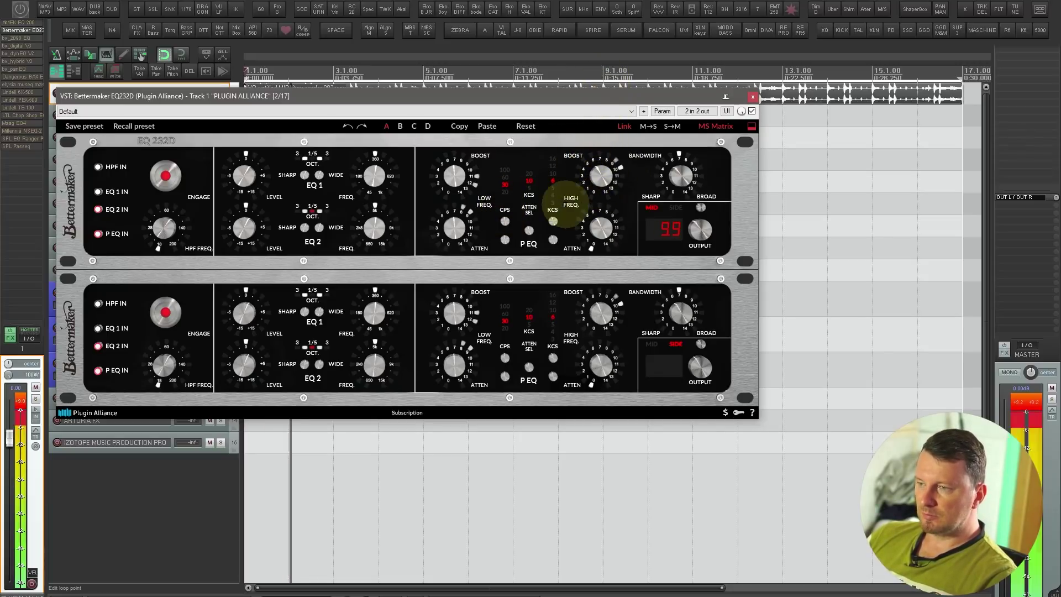
pyautogui.moveTo(552, 221); pyautogui.dragTo(571, 182)
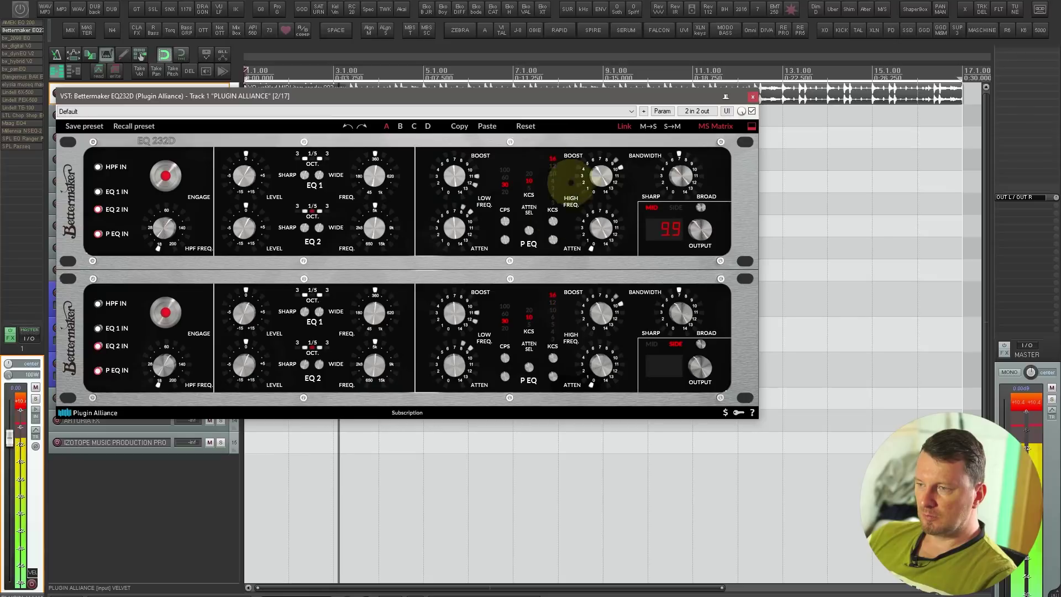
pyautogui.moveTo(600, 231); pyautogui.dragTo(602, 157)
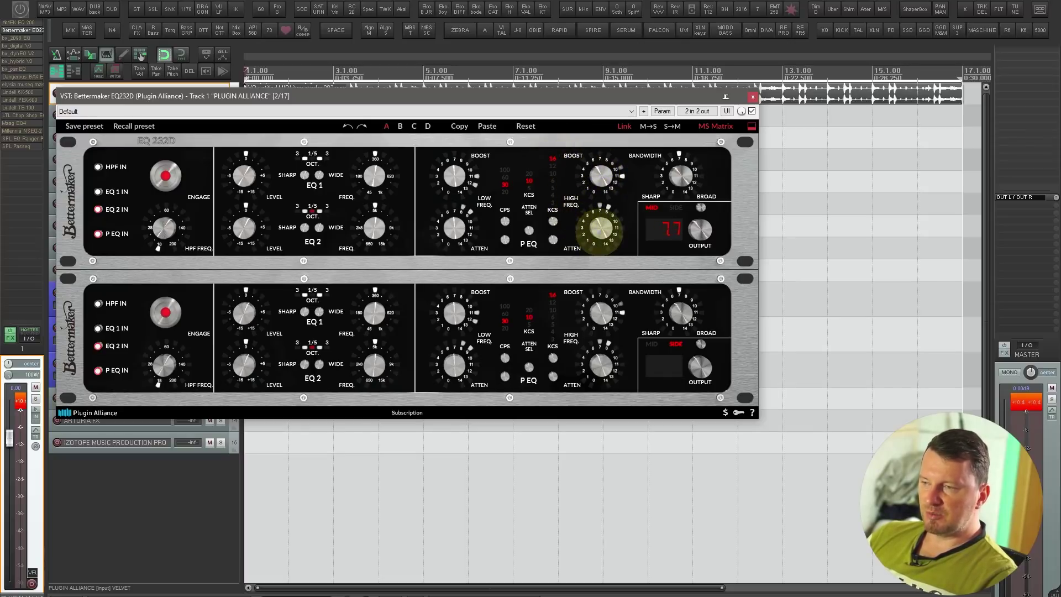
pyautogui.moveTo(600, 228)
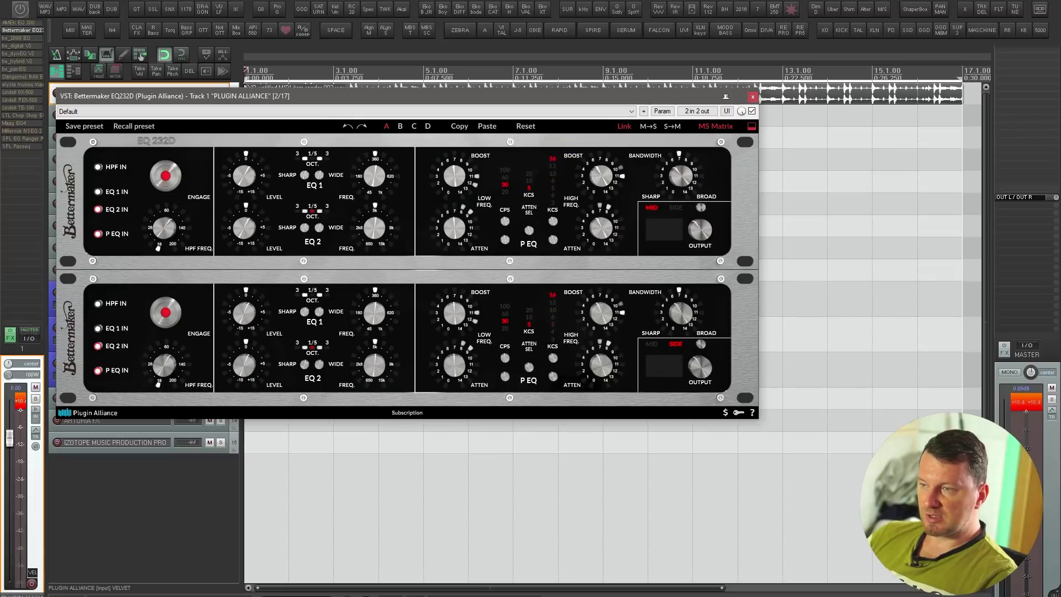
# - Compare the 10 and 5 KCS attenuation selections during playback, leaving it at 5 KCS
pyautogui.press('space')
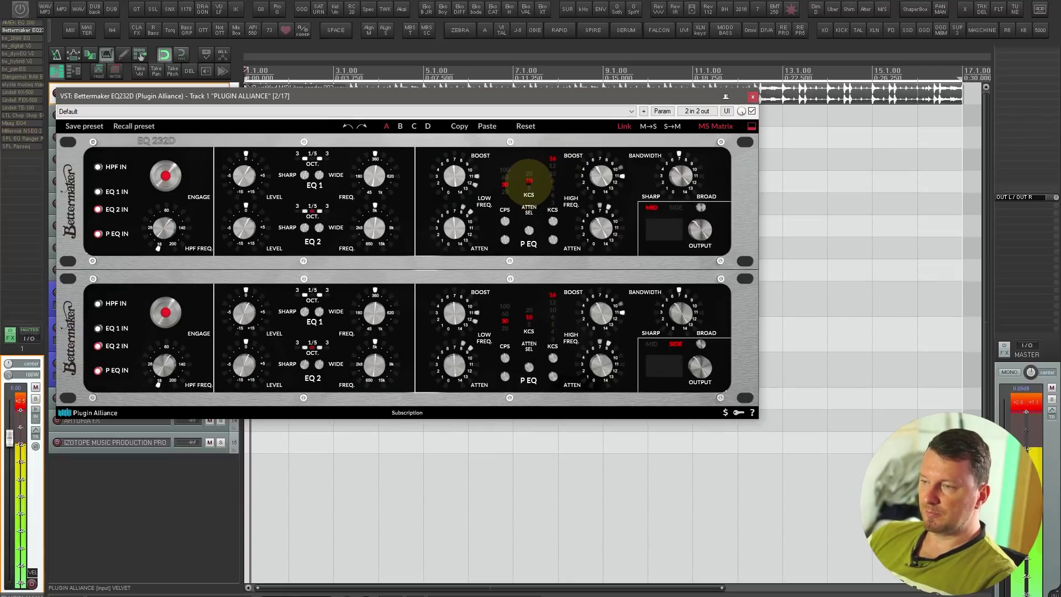
pyautogui.click(530, 183)
pyautogui.click(529, 183)
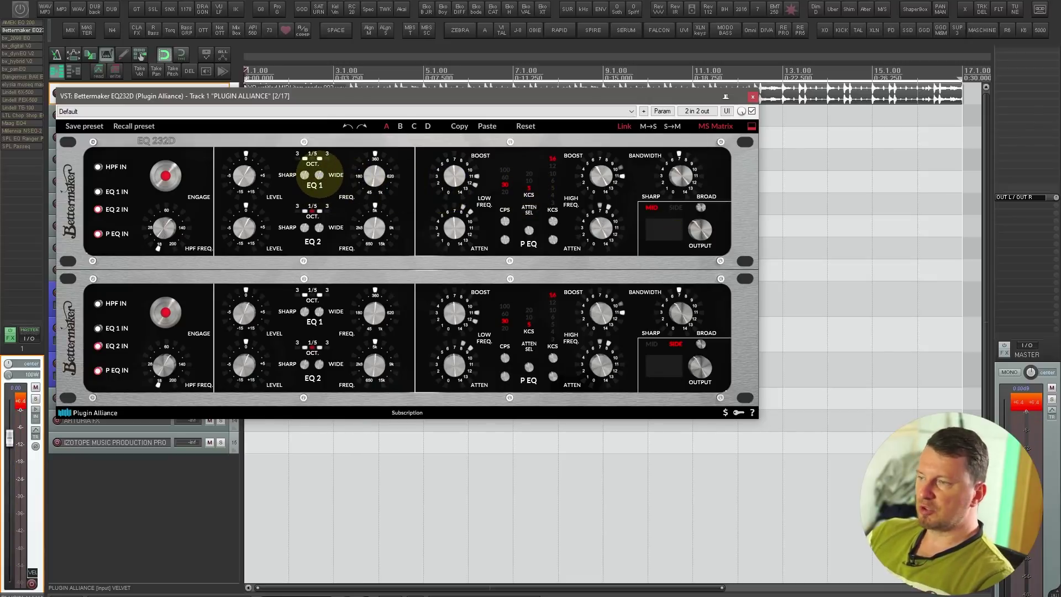
# - Switch in EQ 1 with a wide 3-octave bandwidth, then raise its level to about 3.3 and sweep its frequency during playback
pyautogui.click(319, 175)
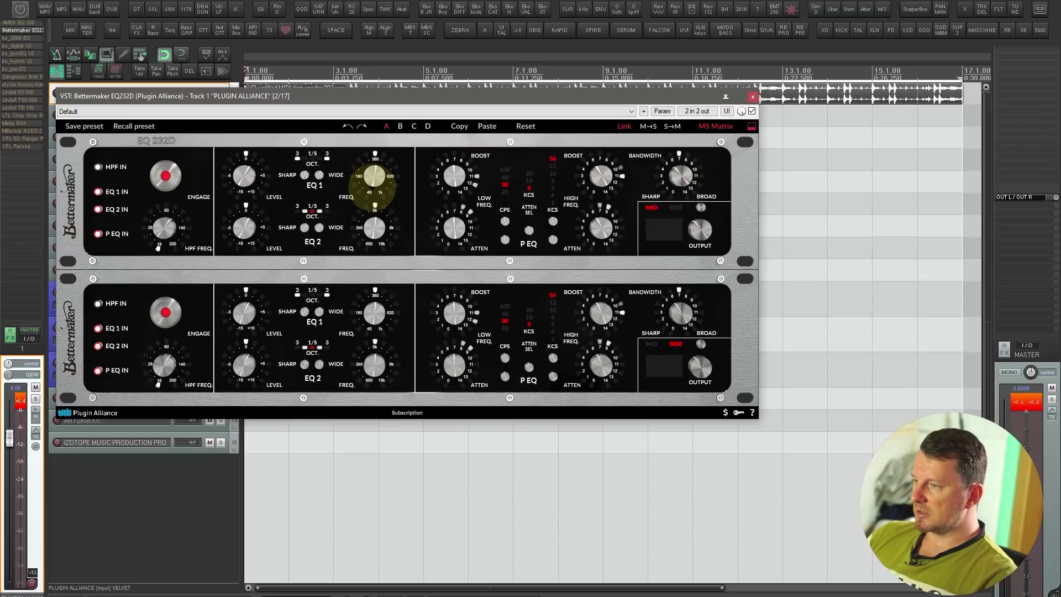
pyautogui.press('space')
pyautogui.moveTo(374, 181); pyautogui.dragTo(370, 105)
pyautogui.moveTo(246, 180); pyautogui.dragTo(254, 147)
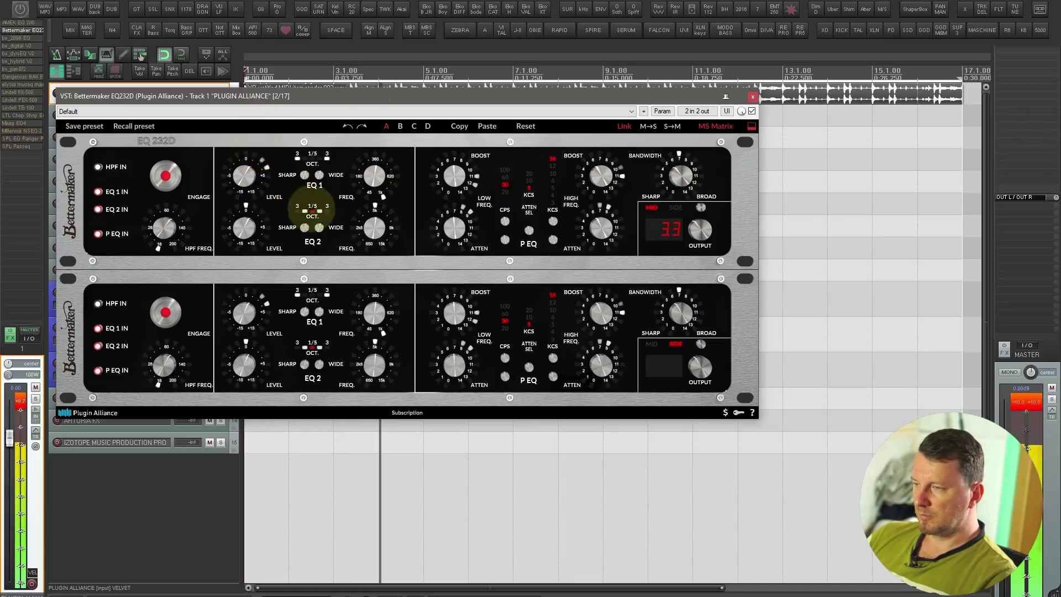
pyautogui.moveTo(377, 228)
pyautogui.press('space')
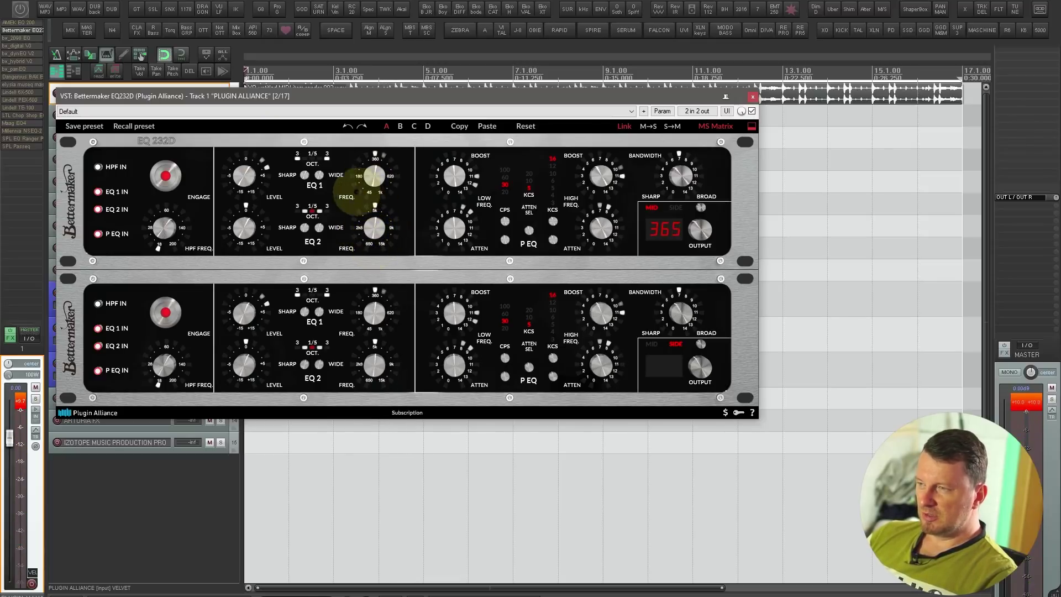
# - Readjust the EQ 1 and EQ 2 frequencies, and lower EQ 1's level to about -1.3 during playback
pyautogui.click(378, 289)
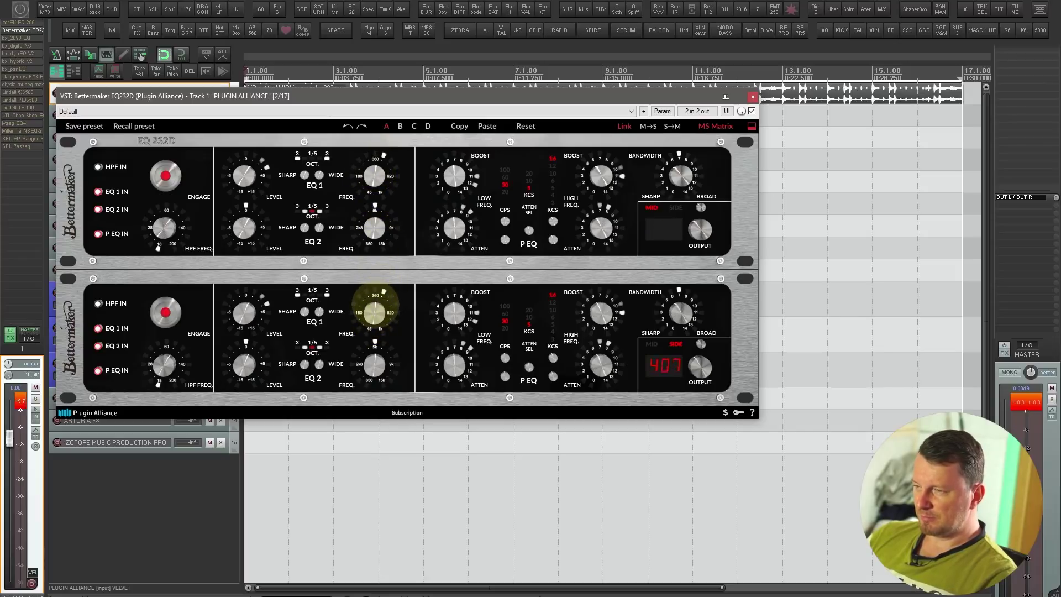
pyautogui.moveTo(376, 305); pyautogui.dragTo(375, 313)
pyautogui.moveTo(375, 240); pyautogui.dragTo(374, 232)
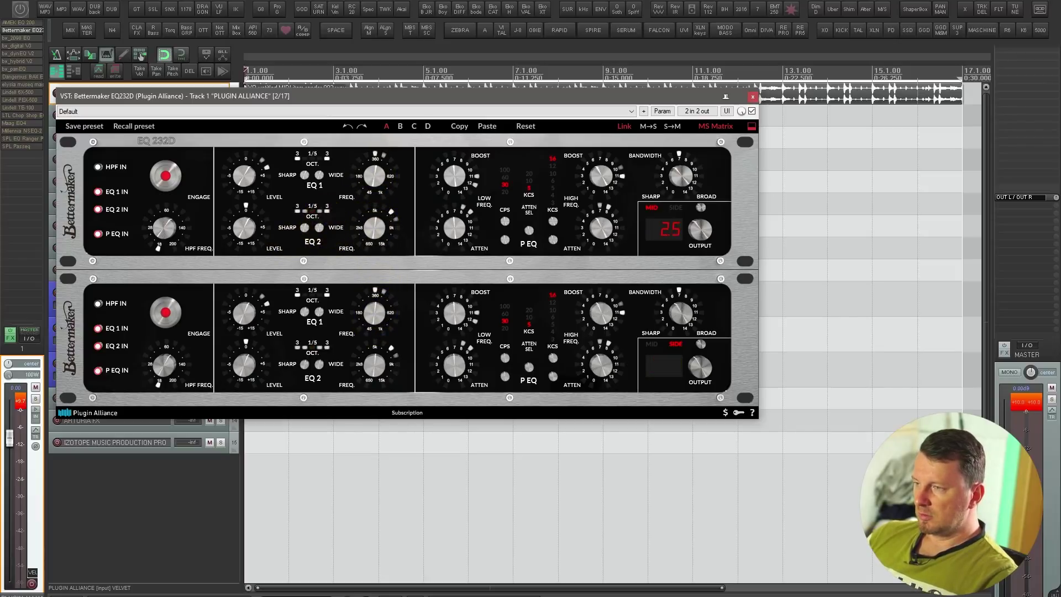
pyautogui.press('space')
pyautogui.moveTo(251, 177); pyautogui.dragTo(243, 224)
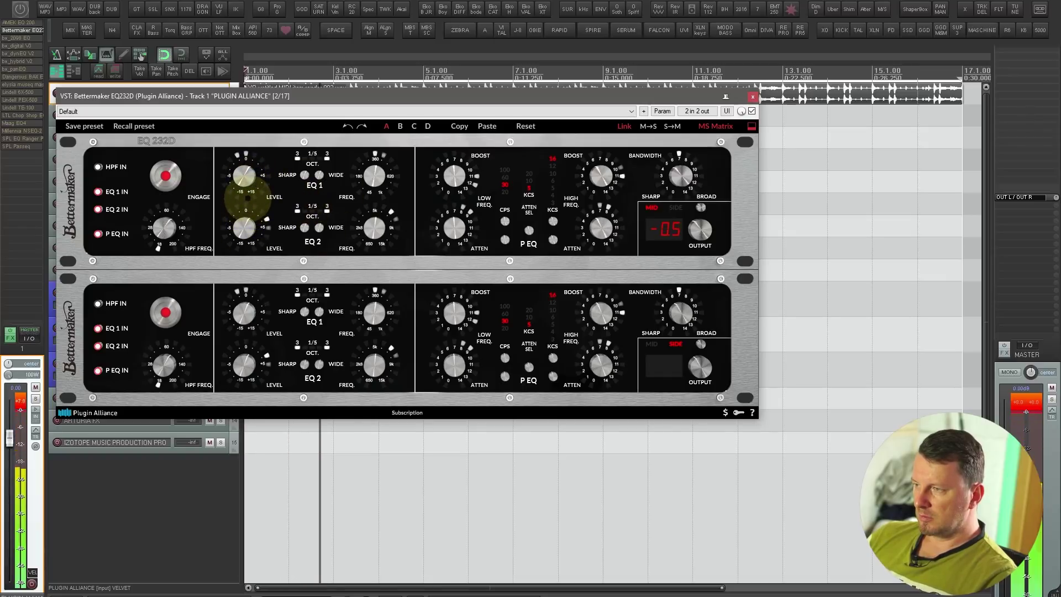
pyautogui.moveTo(247, 184)
pyautogui.mouseDown()
pyautogui.moveTo(246, 220)
pyautogui.moveTo(251, 197)
pyautogui.mouseUp()
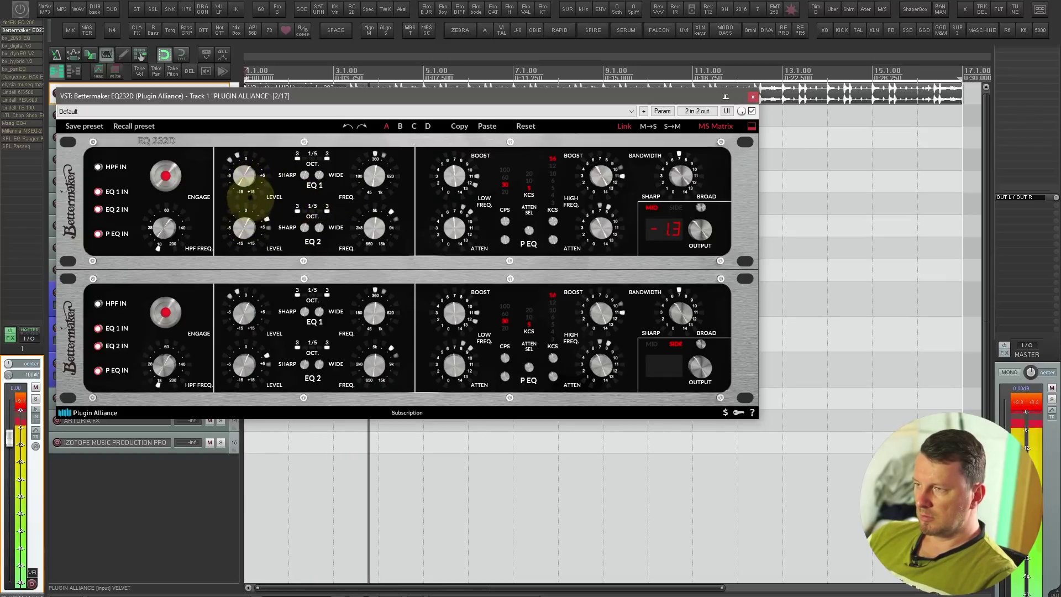
# - Lower EQ 2's frequency to about 1.9 kHz, and readjust its level and the passive EQ's high-frequency attenuation
pyautogui.moveTo(374, 226); pyautogui.dragTo(368, 276)
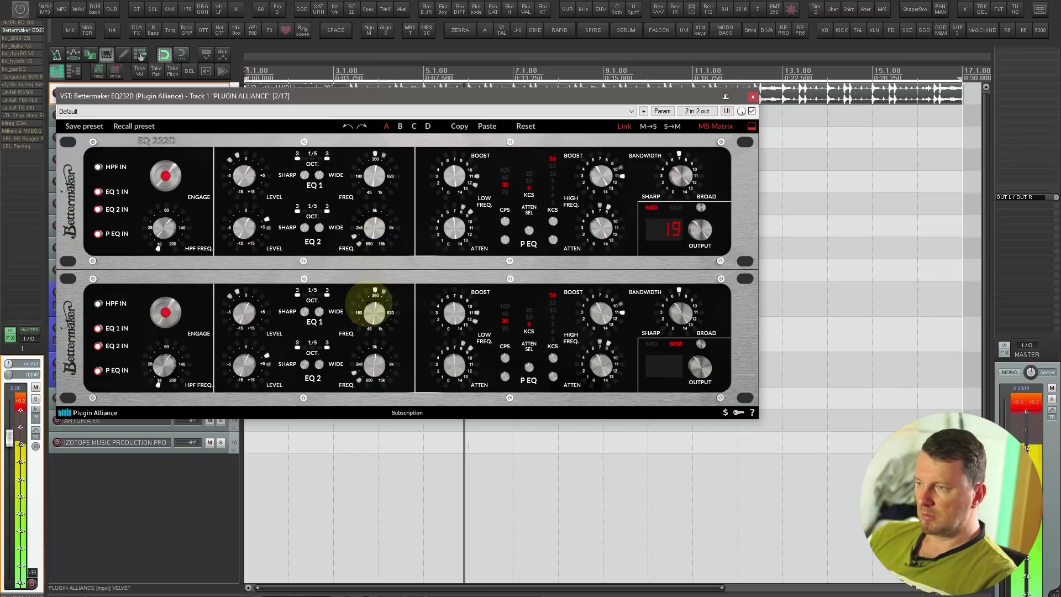
pyautogui.moveTo(256, 230)
pyautogui.mouseDown()
pyautogui.moveTo(246, 201)
pyautogui.moveTo(247, 231)
pyautogui.mouseUp()
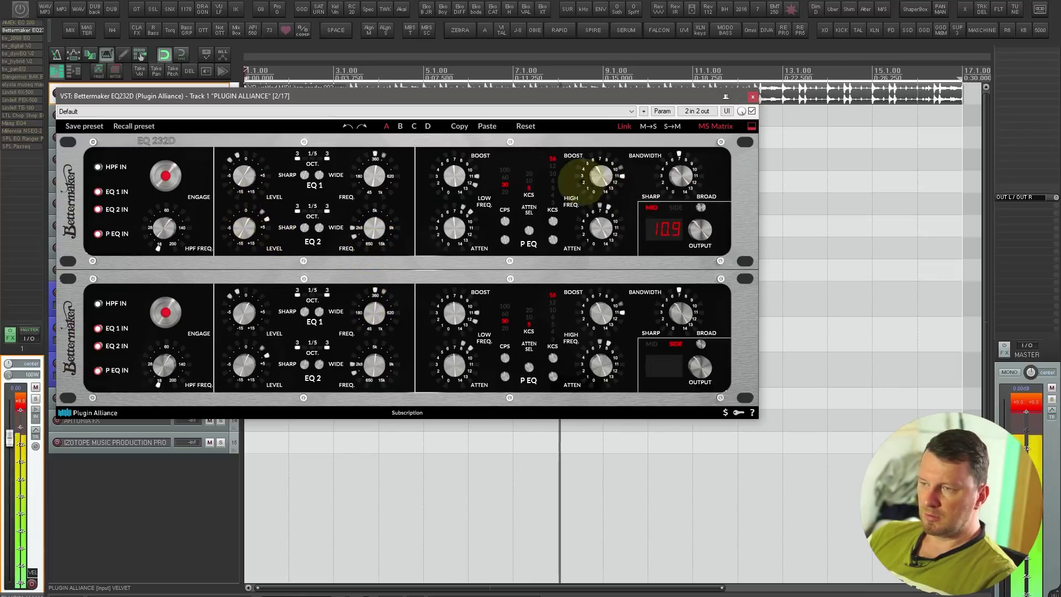
pyautogui.moveTo(600, 227); pyautogui.dragTo(598, 212)
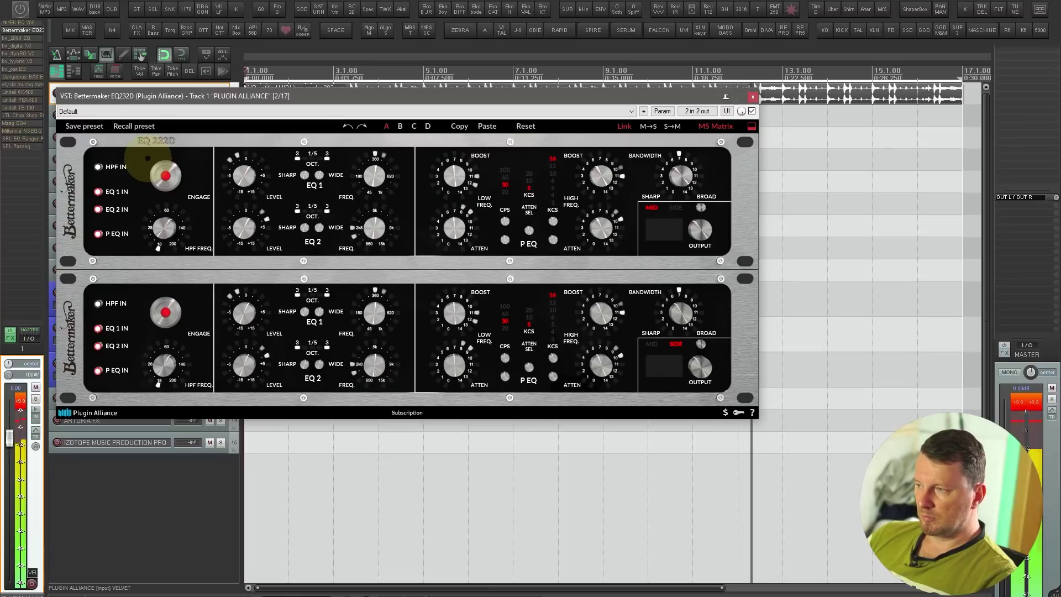
# - Switch in the high-pass filter, raise its frequency, and compare the processed sound with the unit disengaged
pyautogui.click(98, 167)
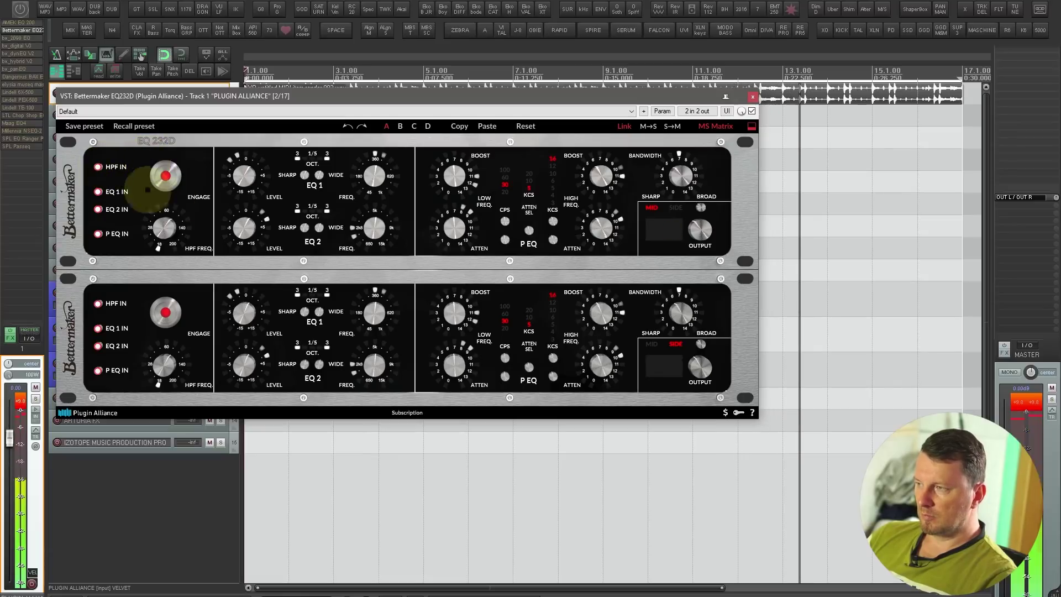
pyautogui.moveTo(164, 227); pyautogui.dragTo(159, 202)
pyautogui.click(166, 176)
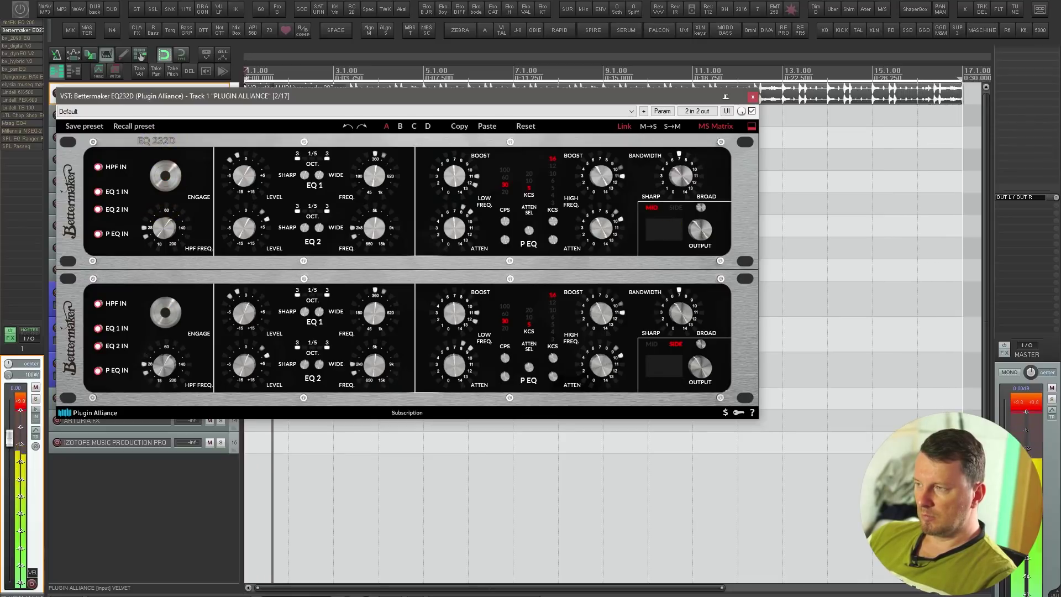
pyautogui.click(165, 176)
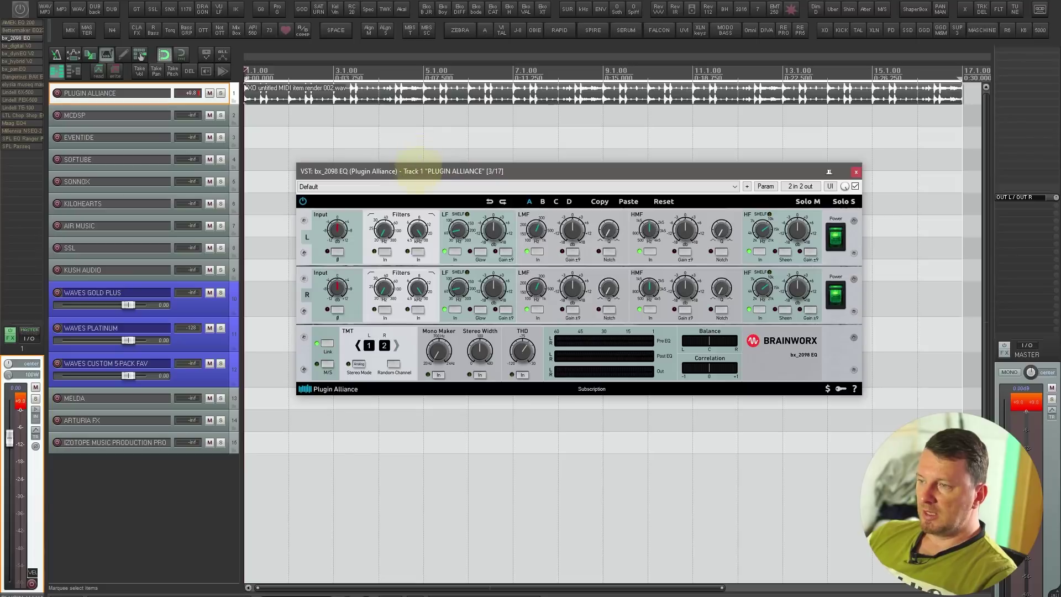
# - Move the bx_2098 EQ window up toward the track list, switch in THD and adjust its amount during playback
pyautogui.click(424, 187)
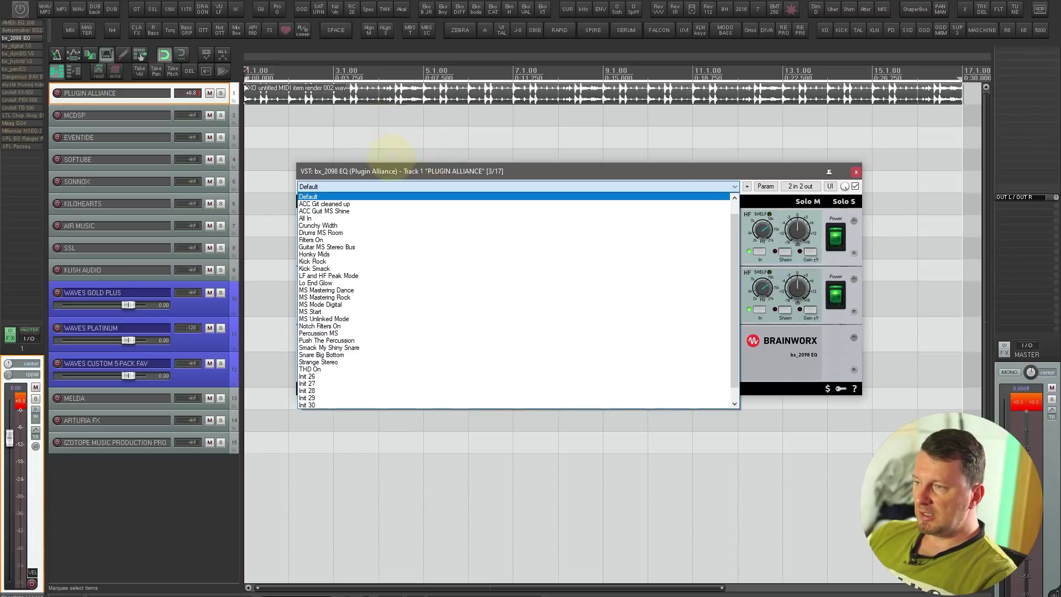
pyautogui.click(392, 164)
pyautogui.moveTo(406, 171); pyautogui.dragTo(357, 122)
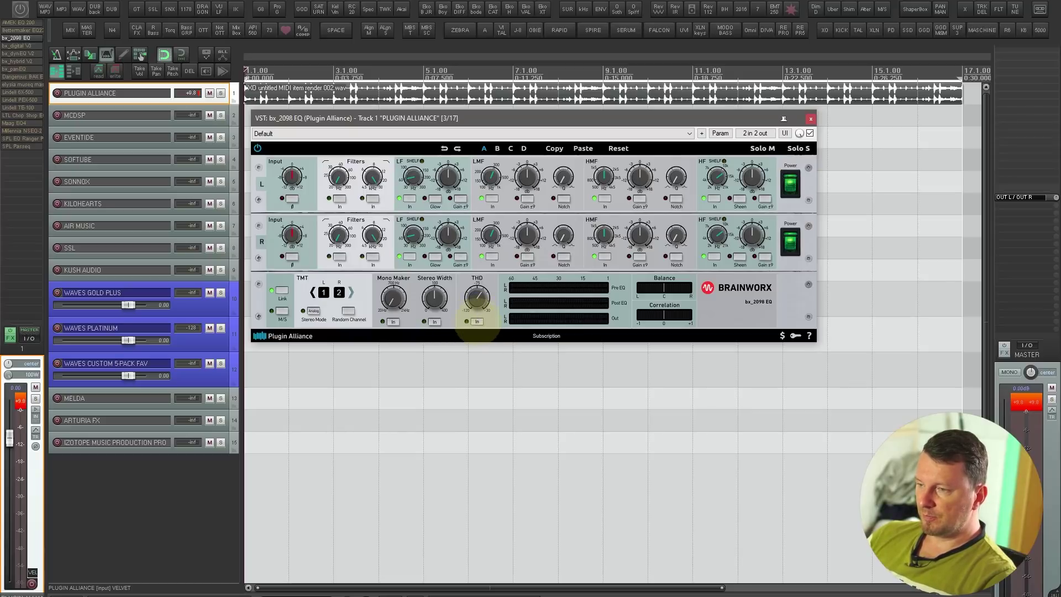
pyautogui.press('space')
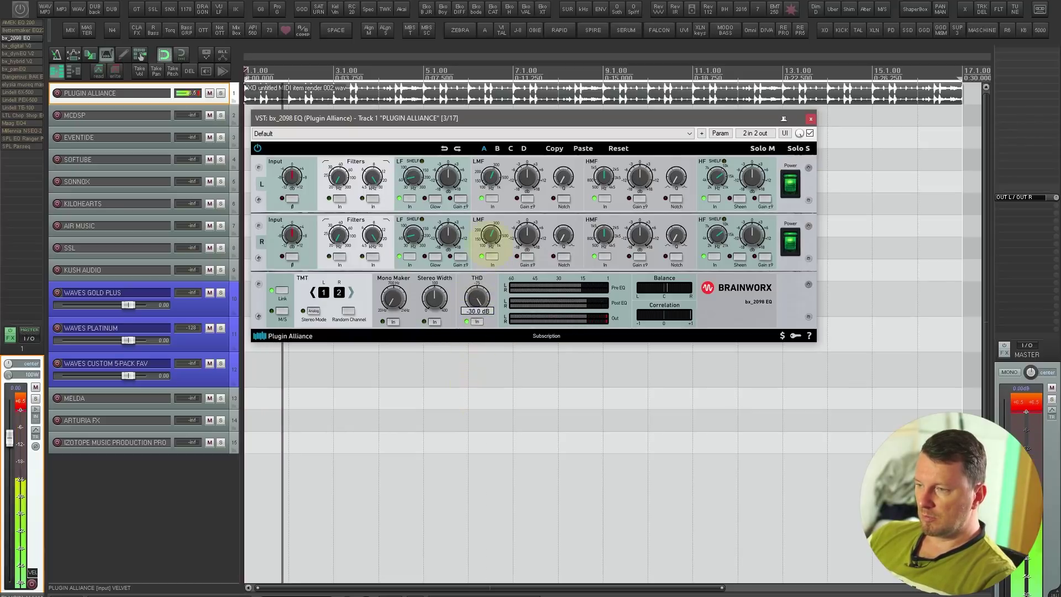
pyautogui.moveTo(480, 297); pyautogui.dragTo(472, 398)
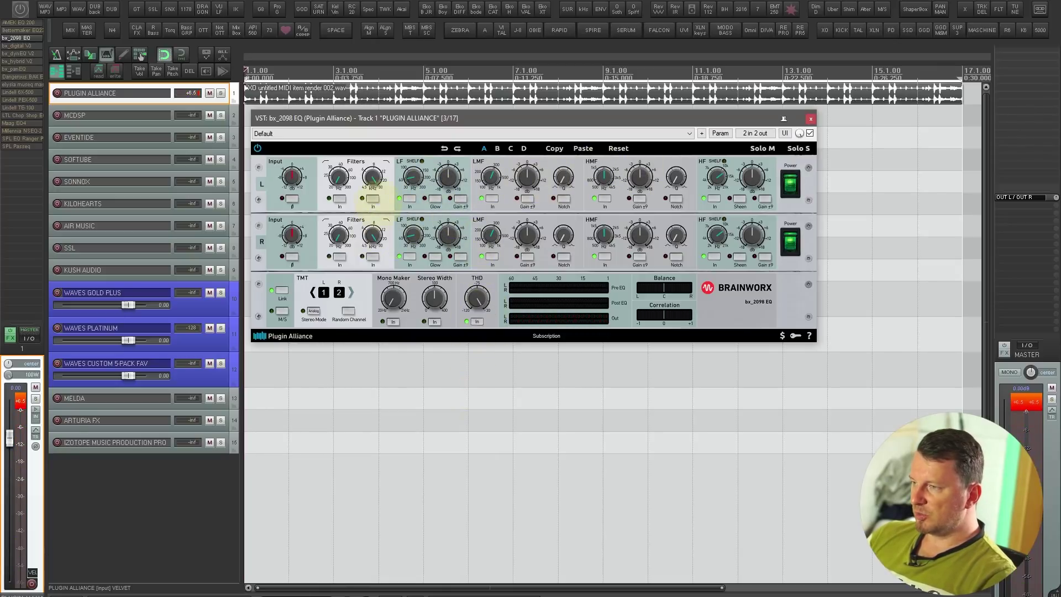
# - Randomize the TMT channels, and during playback boost the LF gain and cut the LMF gain
pyautogui.press('space')
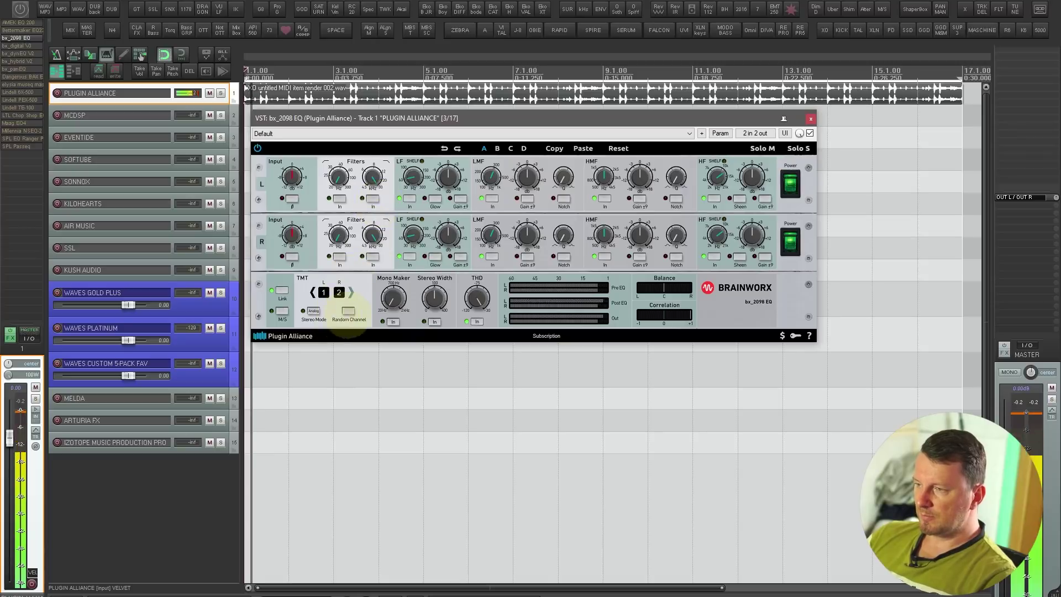
pyautogui.click(349, 311)
pyautogui.click(349, 311)
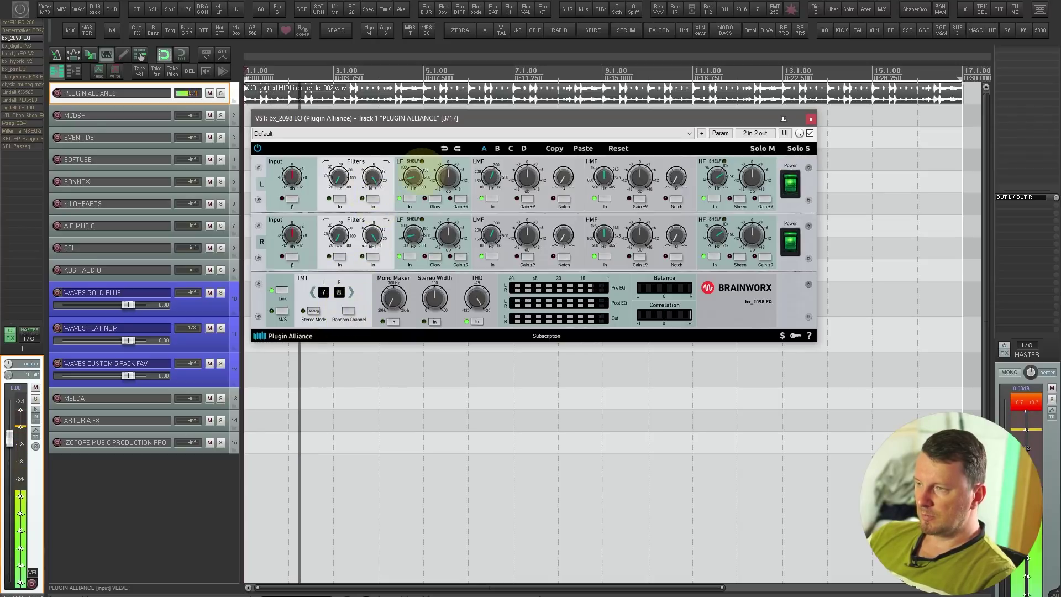
pyautogui.moveTo(448, 175)
pyautogui.mouseDown()
pyautogui.moveTo(449, 147)
pyautogui.moveTo(450, 164)
pyautogui.mouseUp()
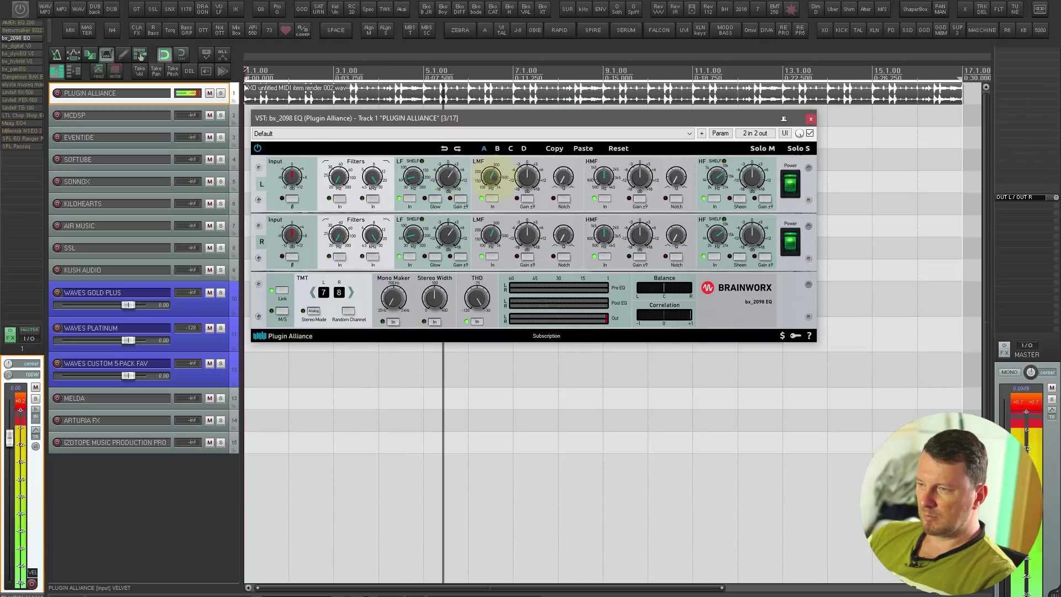
pyautogui.moveTo(526, 177); pyautogui.dragTo(528, 189)
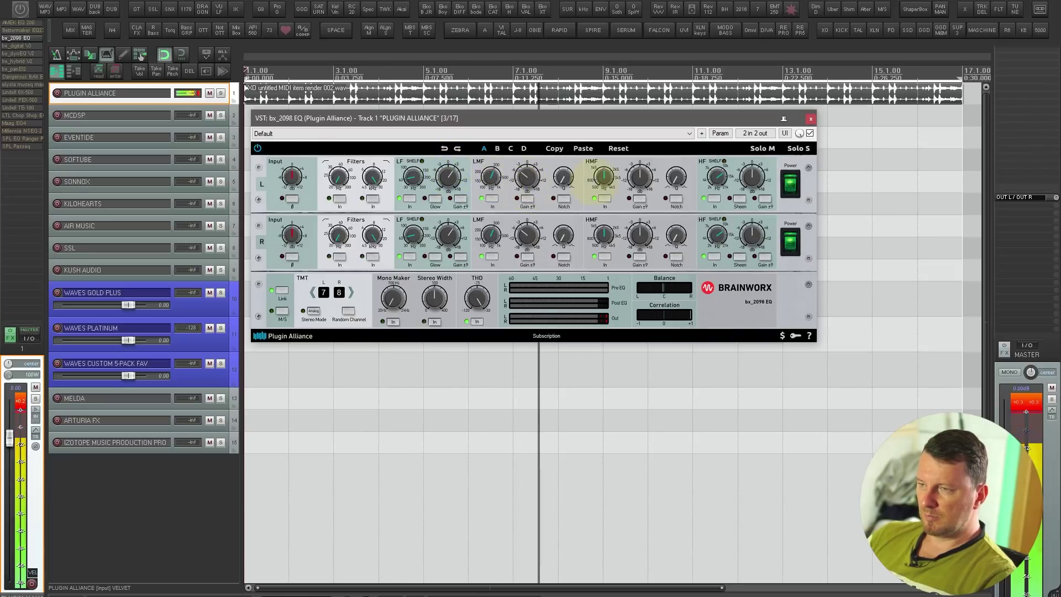
# - Raise the HMF gain to about 2.8 dB and adjust the HF band's frequency and gain during playback
pyautogui.click(640, 177)
pyautogui.moveTo(642, 178); pyautogui.dragTo(604, 181)
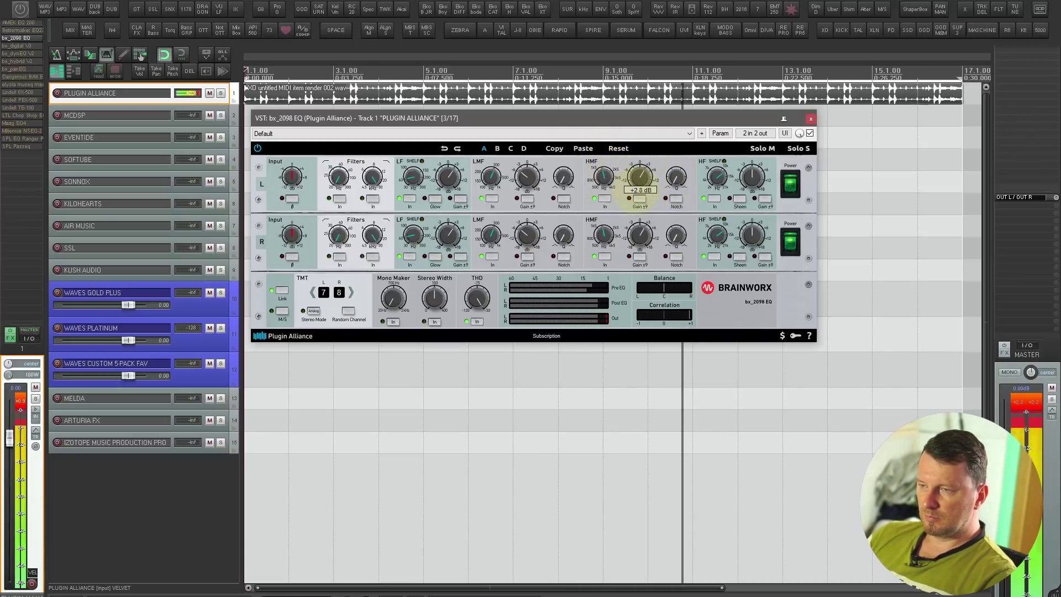
pyautogui.moveTo(719, 178); pyautogui.dragTo(726, 138)
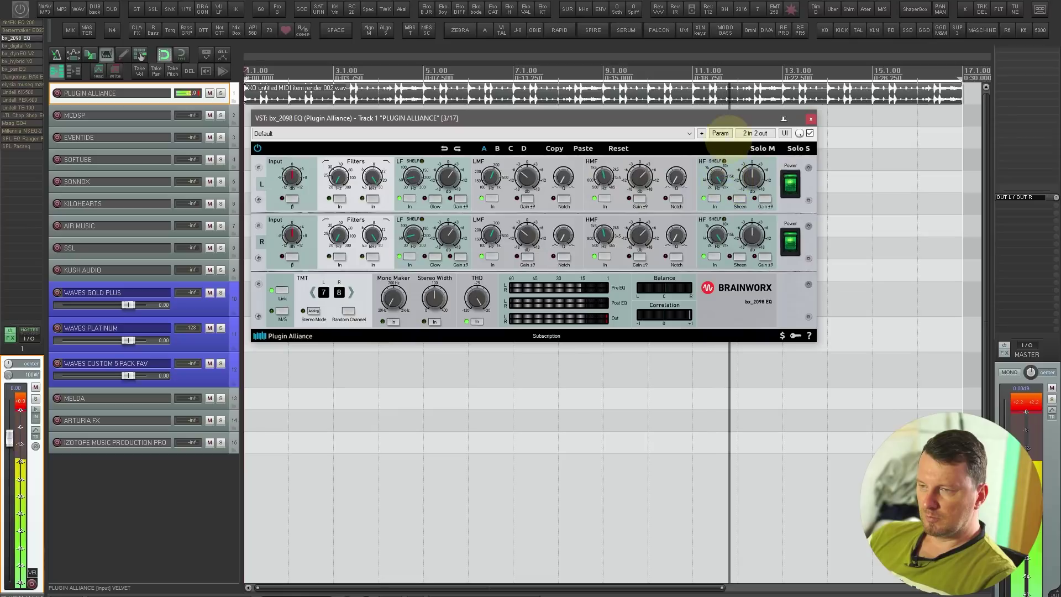
pyautogui.moveTo(751, 178)
pyautogui.mouseDown()
pyautogui.moveTo(751, 160)
pyautogui.moveTo(753, 181)
pyautogui.mouseUp()
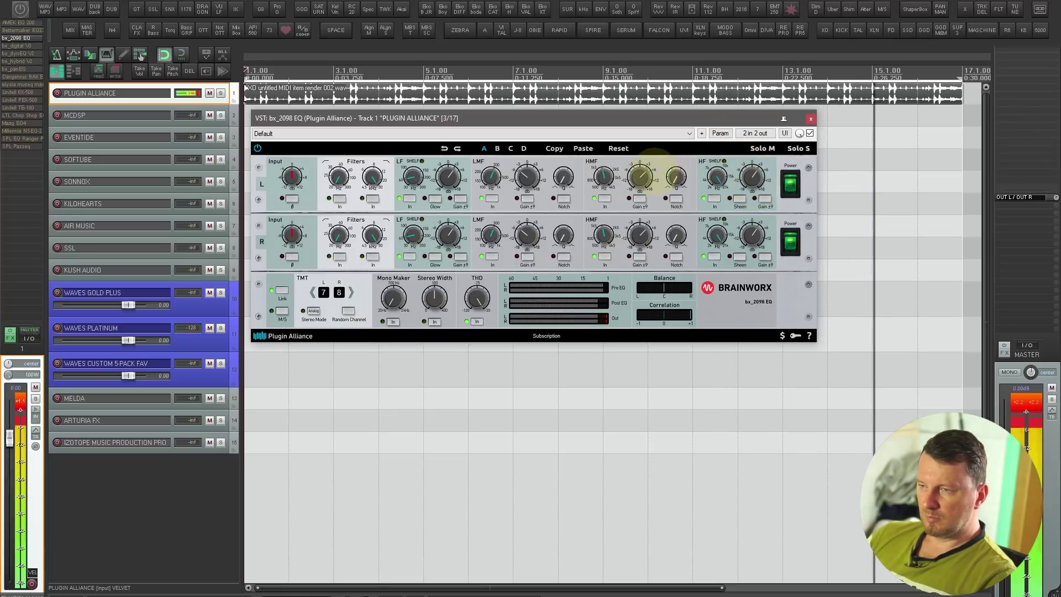
# - Raise the HMF frequency to about 4.09 kHz, and readjust the HMF and HF gains
pyautogui.moveTo(604, 177); pyautogui.dragTo(605, 135)
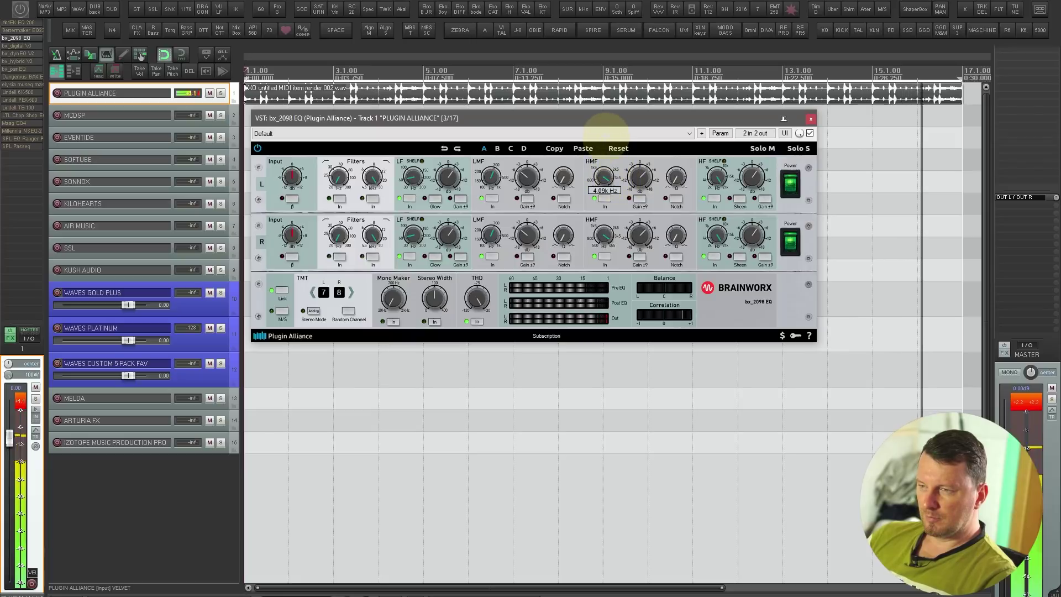
pyautogui.moveTo(639, 177); pyautogui.dragTo(641, 205)
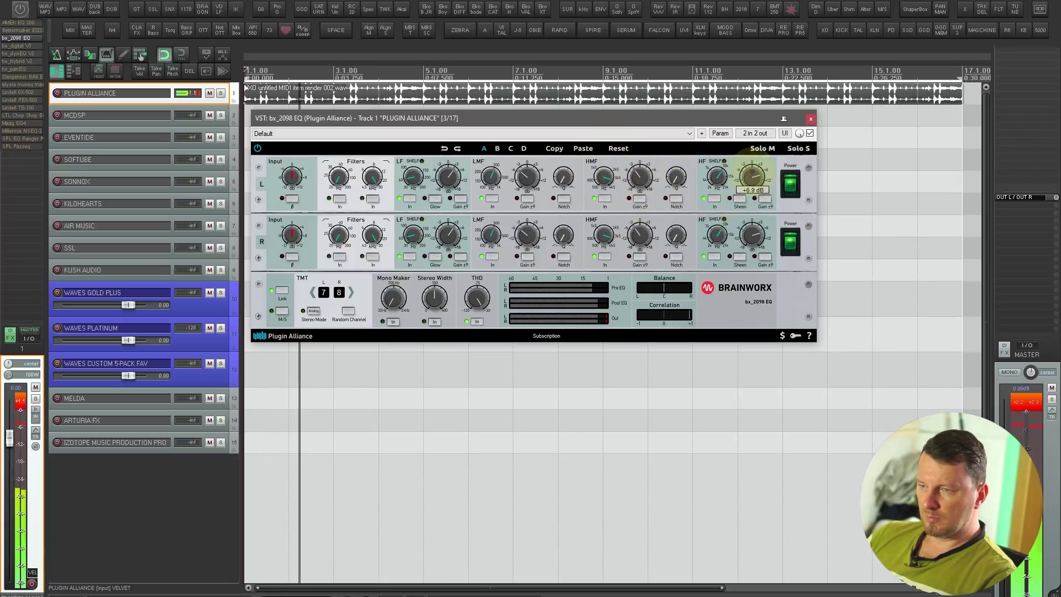
pyautogui.moveTo(639, 182); pyautogui.dragTo(639, 177)
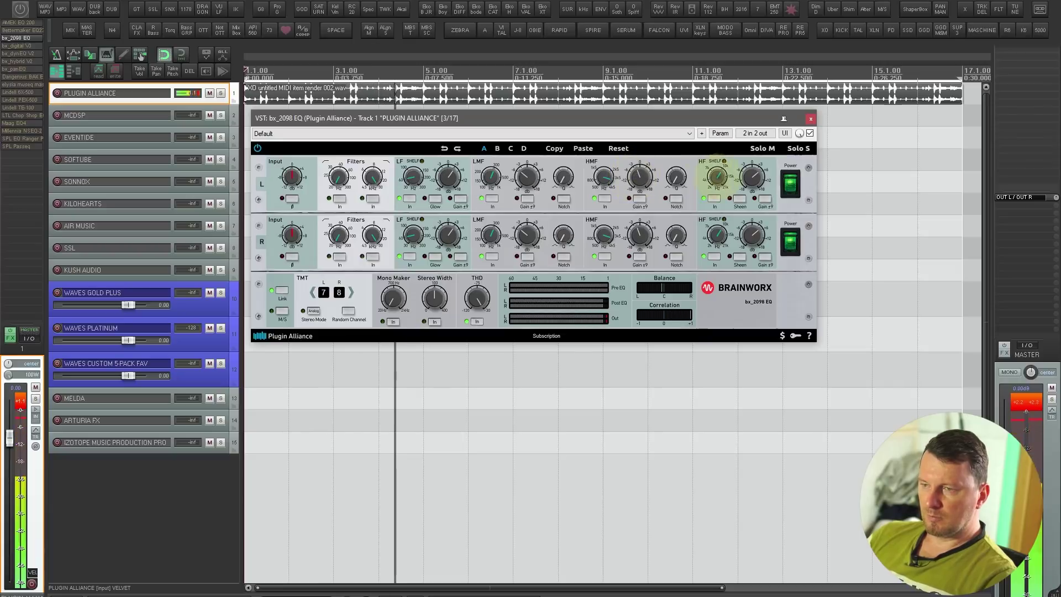
pyautogui.moveTo(752, 176); pyautogui.dragTo(717, 185)
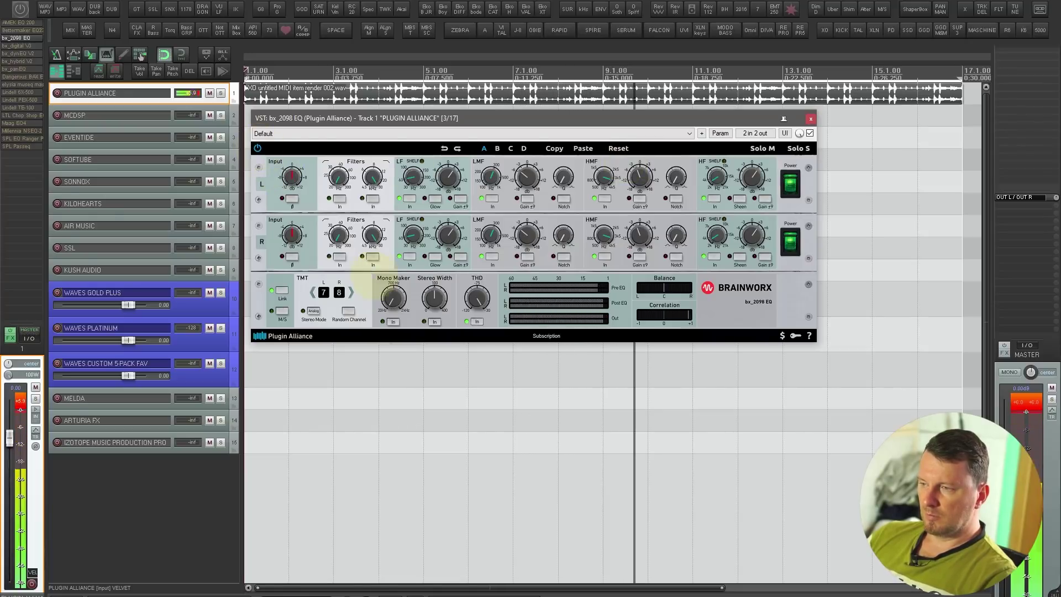
# - Switch in Mono Maker and Stereo Width, audition a width of about 230 %, and stop playback
pyautogui.click(433, 322)
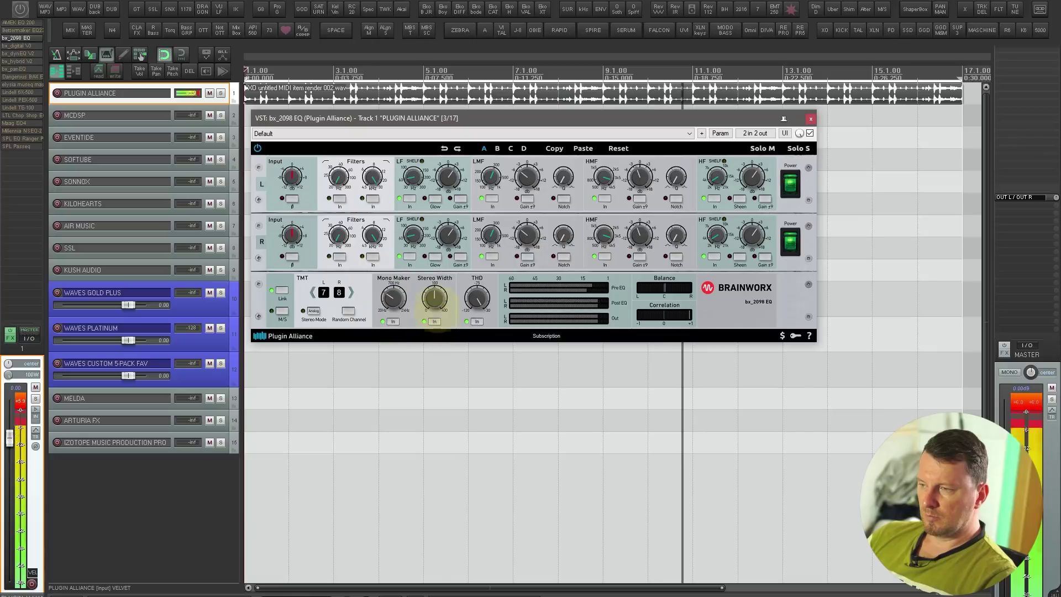
pyautogui.moveTo(435, 299); pyautogui.dragTo(434, 281)
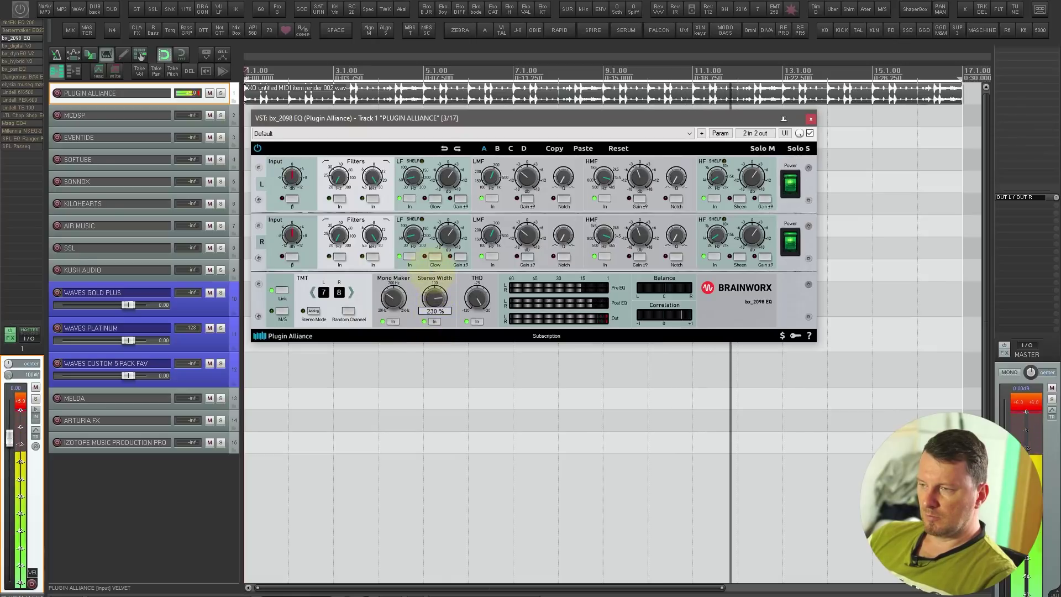
pyautogui.press('space')
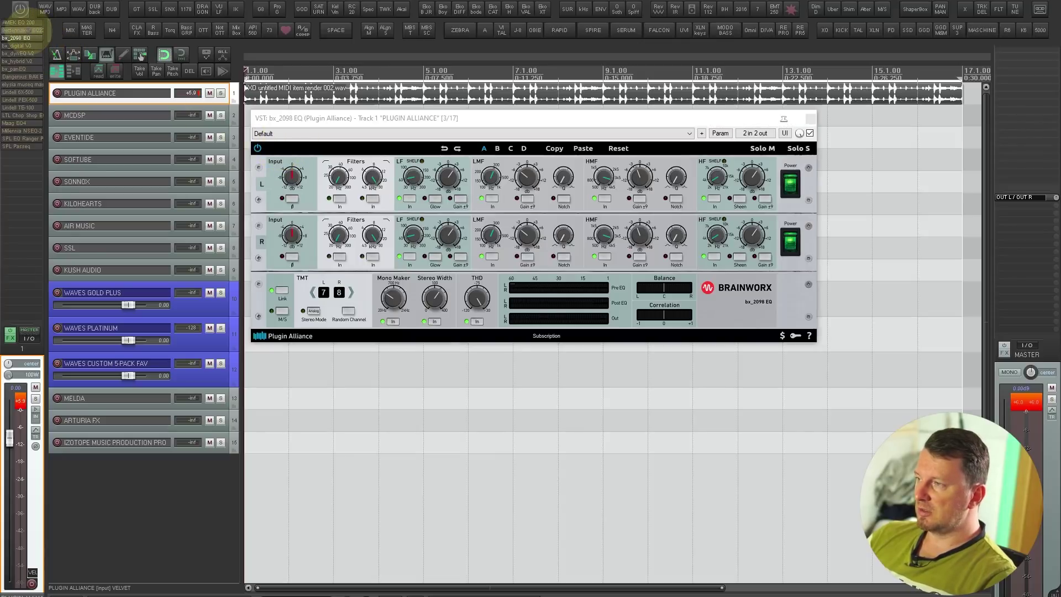
# - Bring up AMEK EQ 200 and switch its interface scale to 100 % and back to 125 %
pyautogui.click(22, 29)
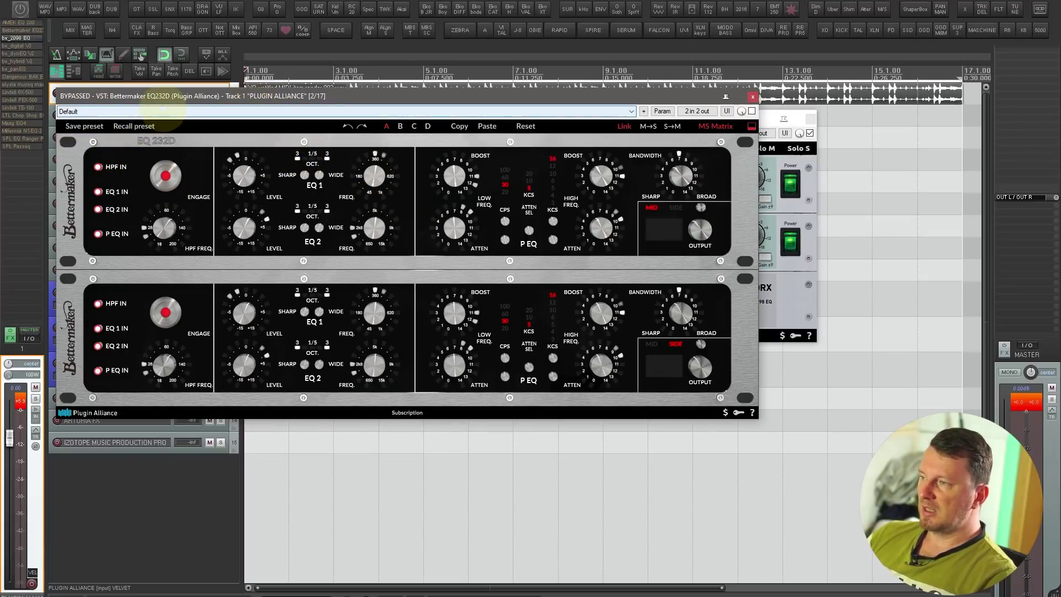
pyautogui.click(24, 23)
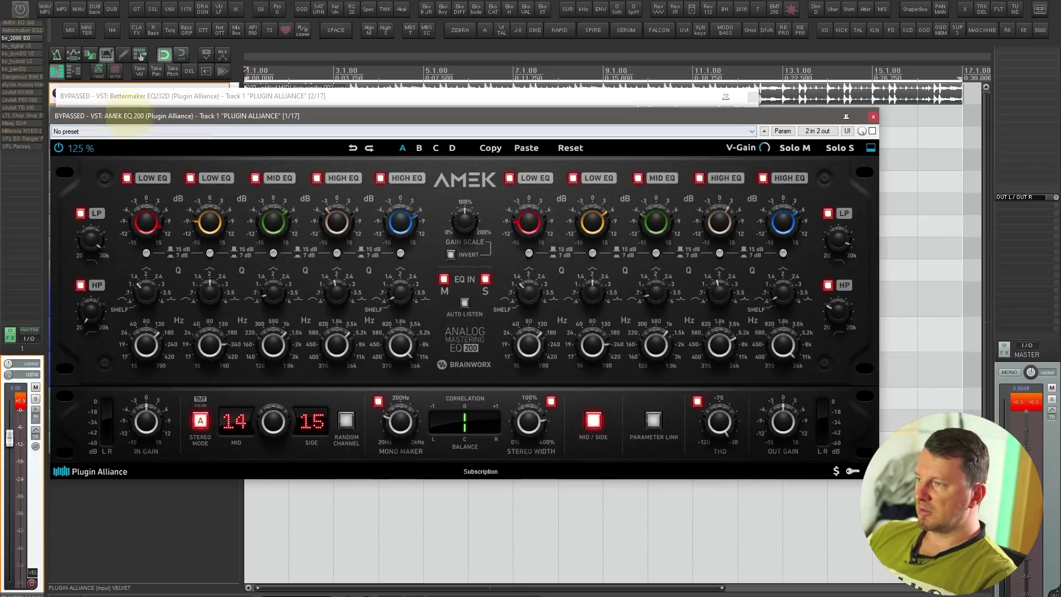
pyautogui.click(80, 148)
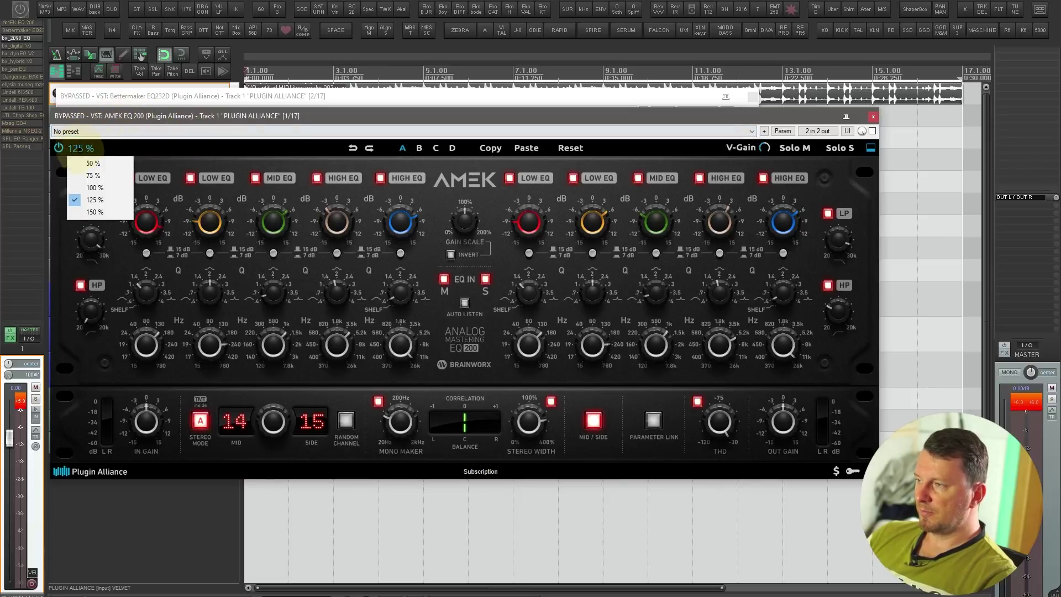
pyautogui.click(83, 154)
pyautogui.click(74, 147)
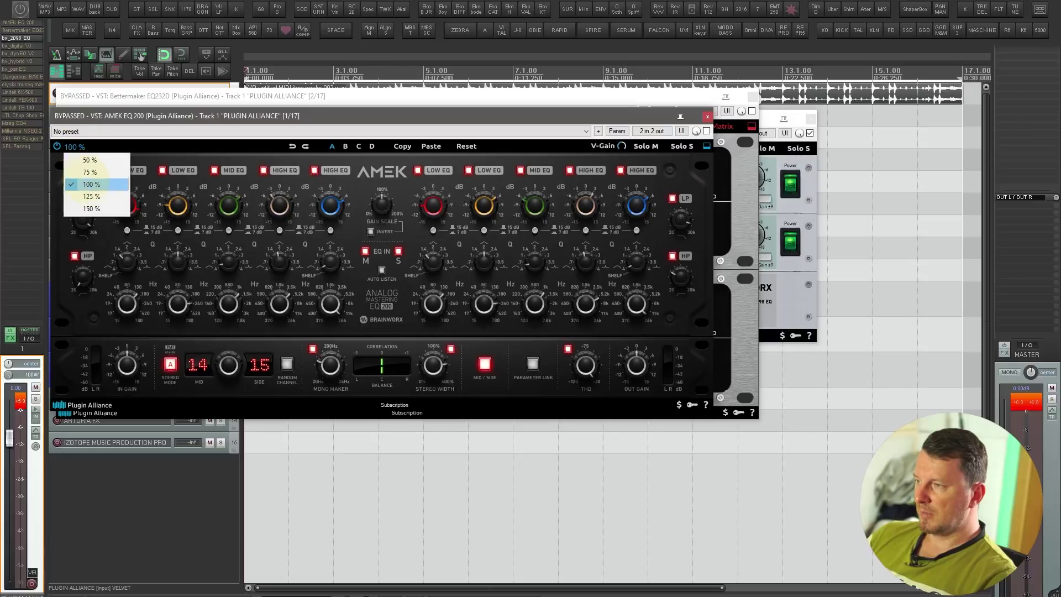
pyautogui.click(88, 194)
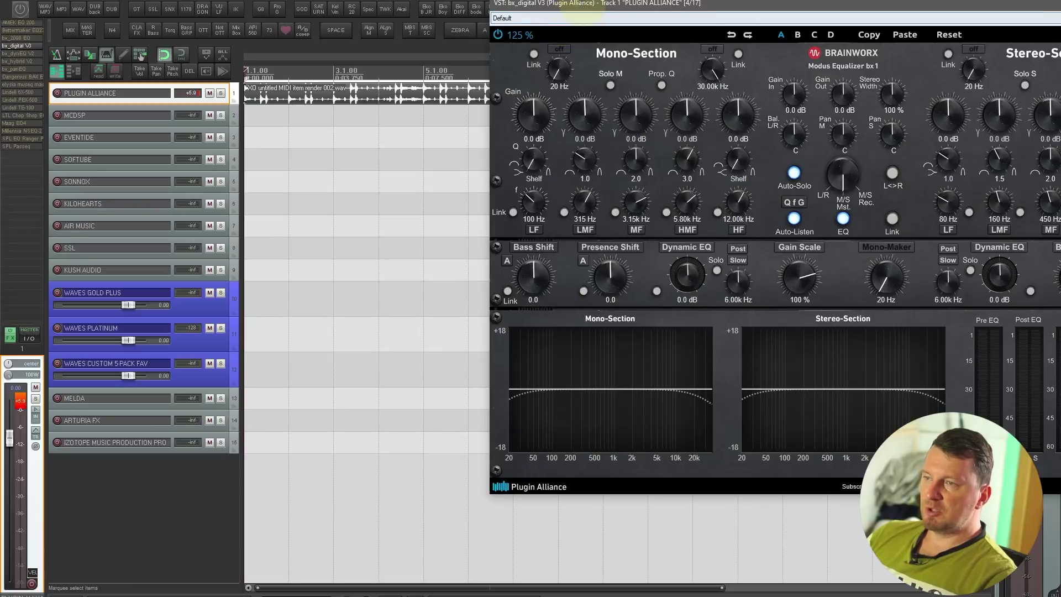
# - Reposition the bx_digital V3 window, return Gain Scale to 100 %, and turn off Auto-Solo and Auto-Listen
pyautogui.moveTo(589, 3); pyautogui.dragTo(344, 82)
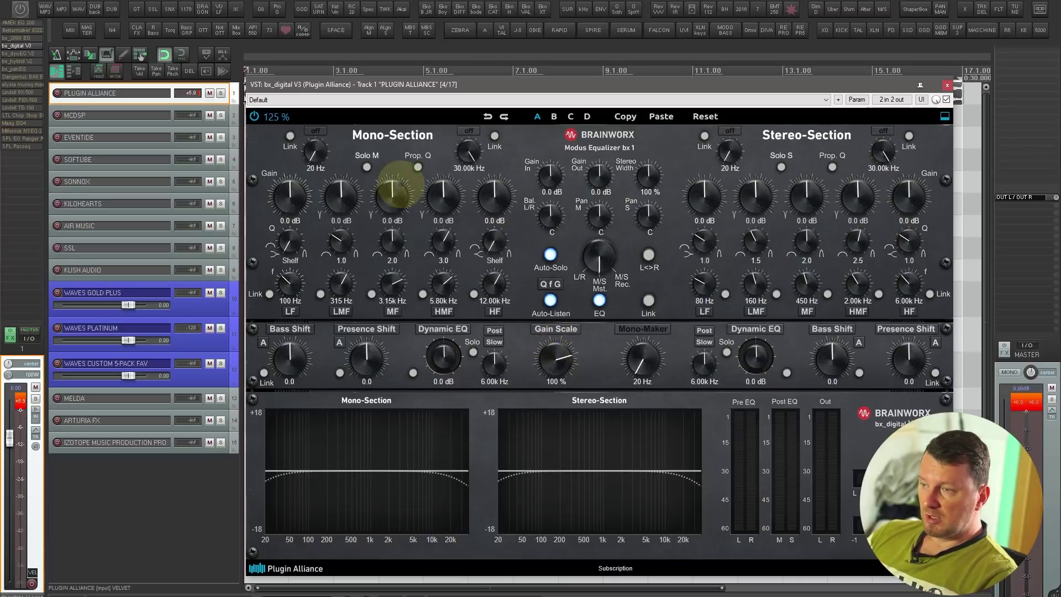
pyautogui.moveTo(551, 353)
pyautogui.mouseDown()
pyautogui.moveTo(551, 392)
pyautogui.moveTo(550, 299)
pyautogui.moveTo(551, 350)
pyautogui.mouseUp()
pyautogui.doubleClick(562, 359)
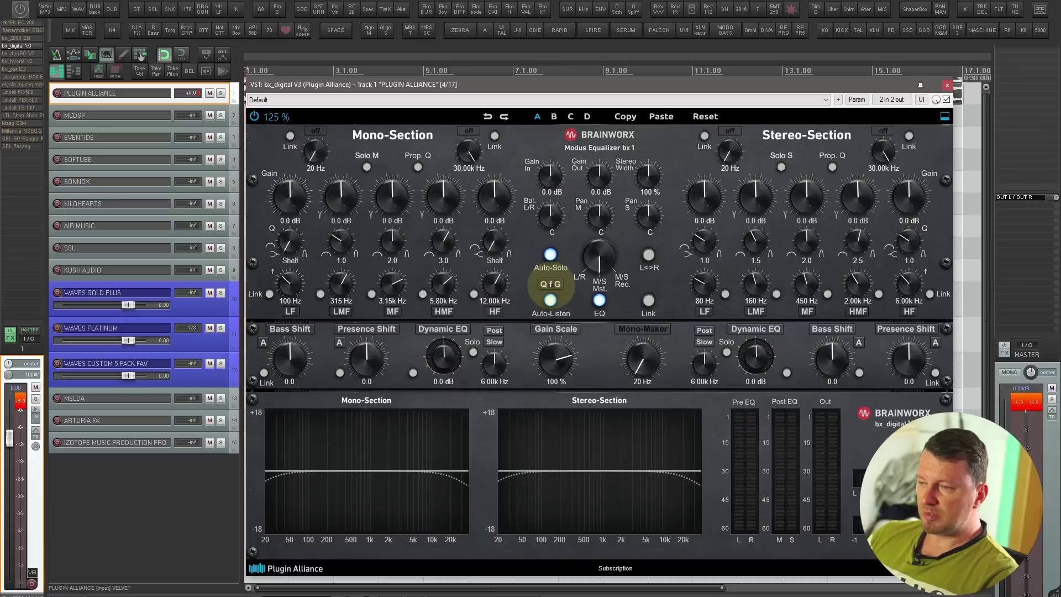
pyautogui.click(550, 300)
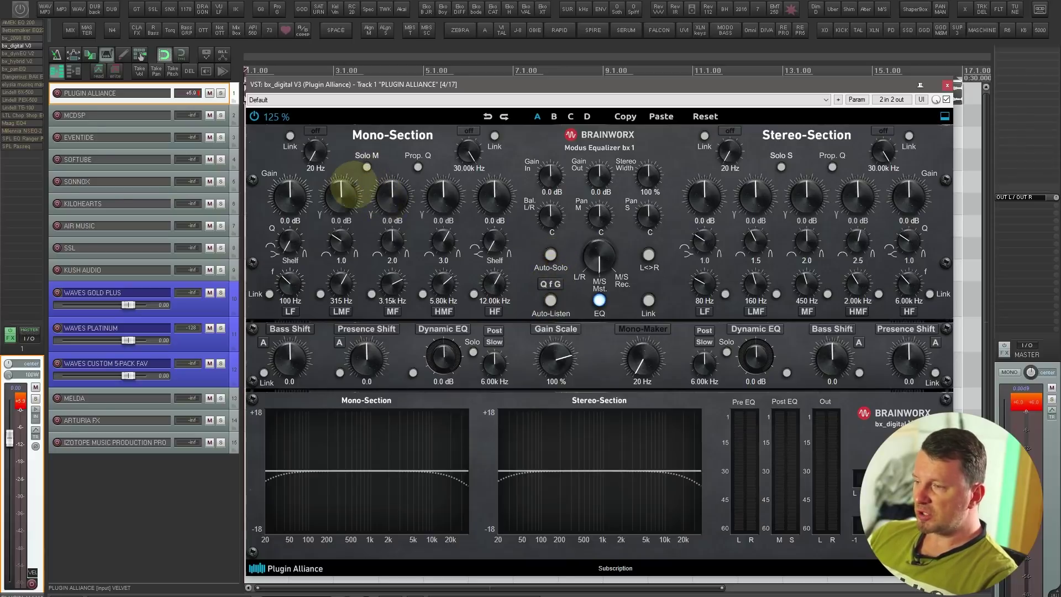
# - Raise the Mono-Section Bass Shift to about +6.2, comparing its A, B and C modes along the way
pyautogui.moveTo(319, 369); pyautogui.dragTo(298, 340)
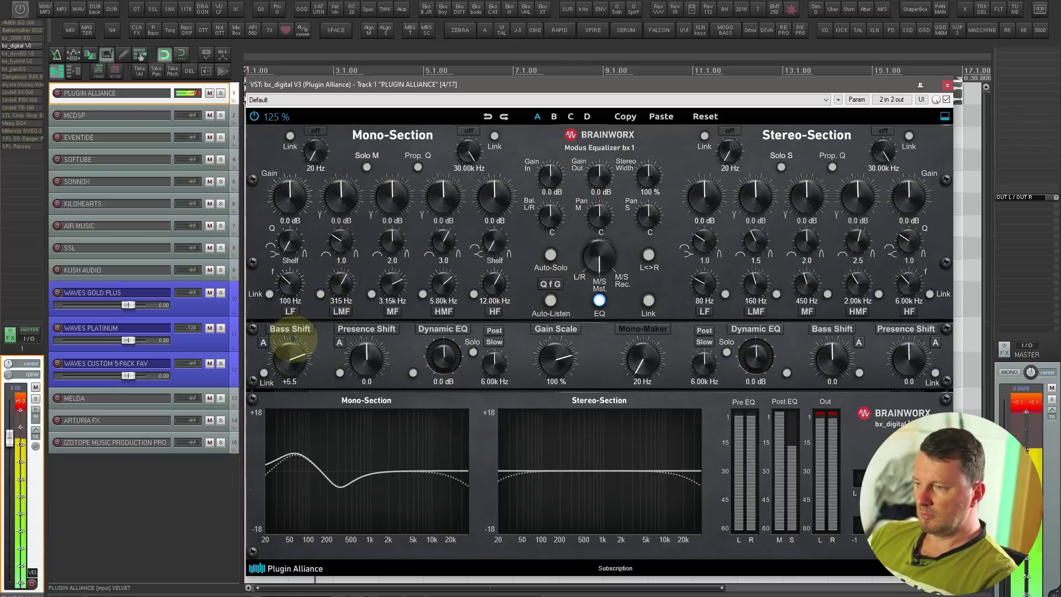
pyautogui.press('space')
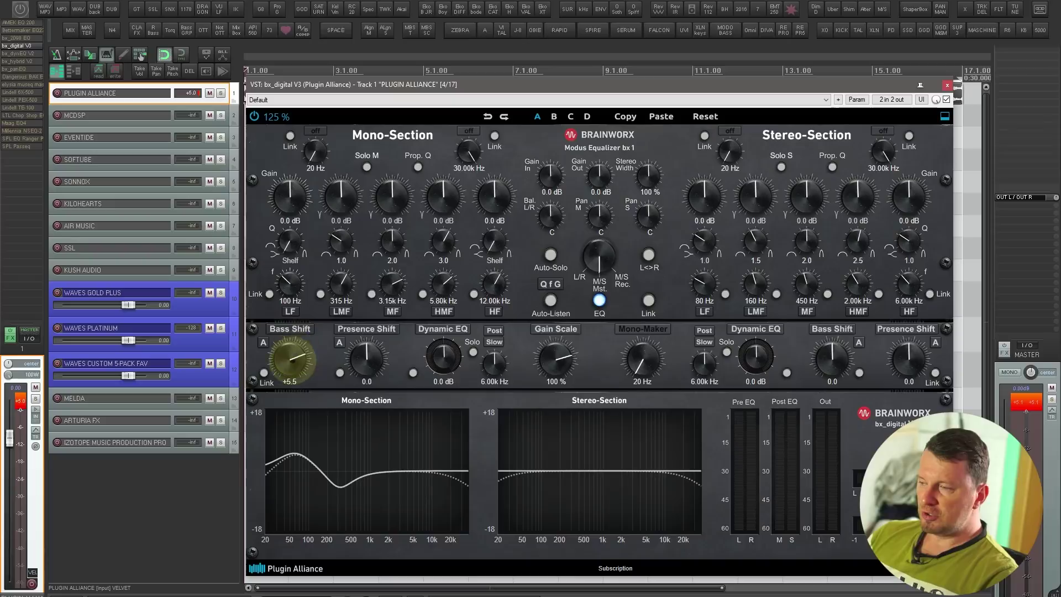
pyautogui.click(263, 342)
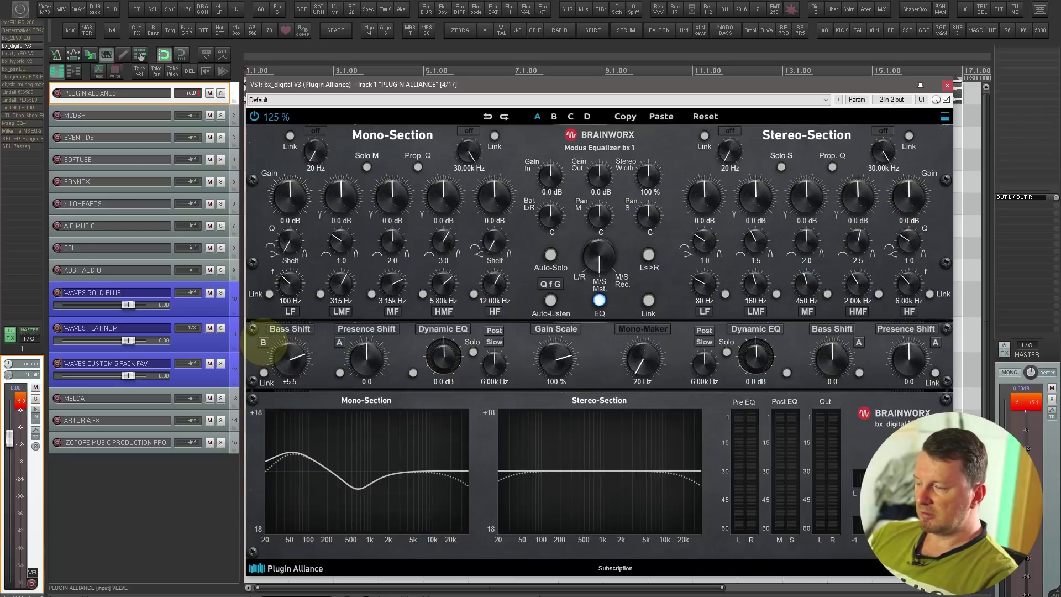
pyautogui.click(263, 342)
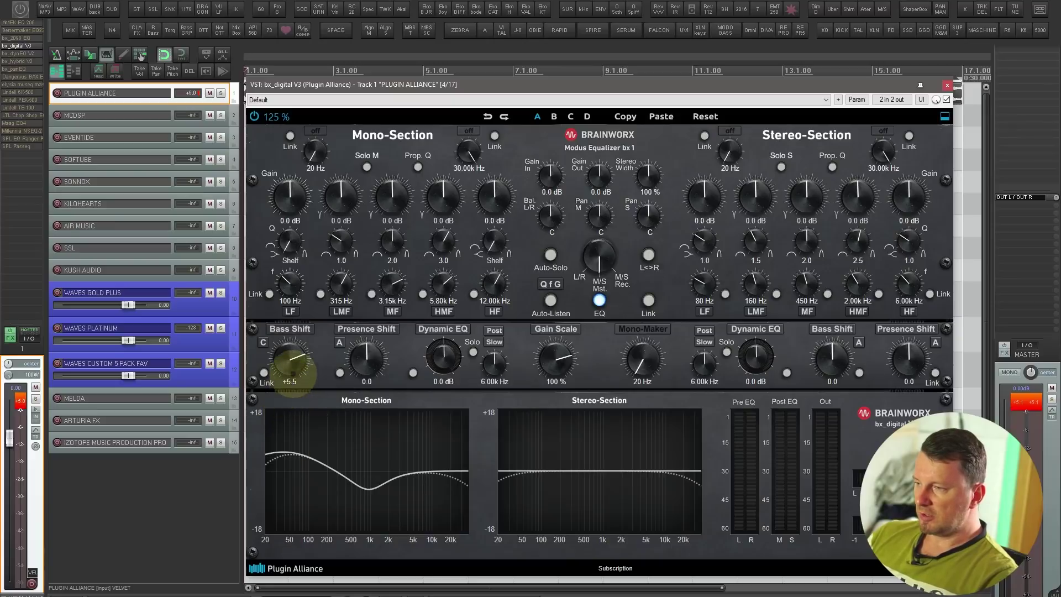
pyautogui.click(263, 342)
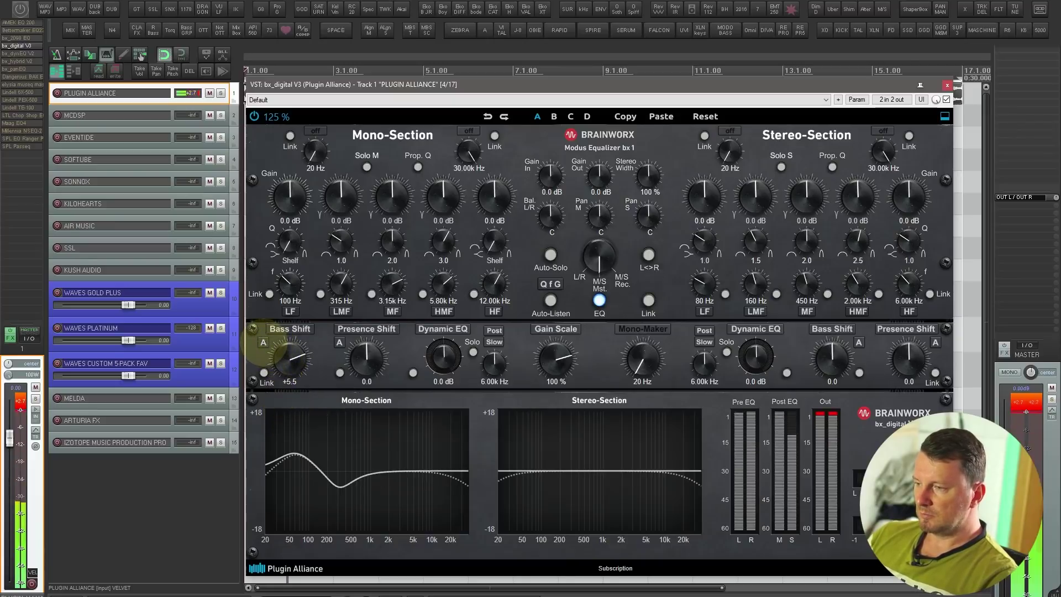
pyautogui.click(263, 342)
pyautogui.click(263, 342)
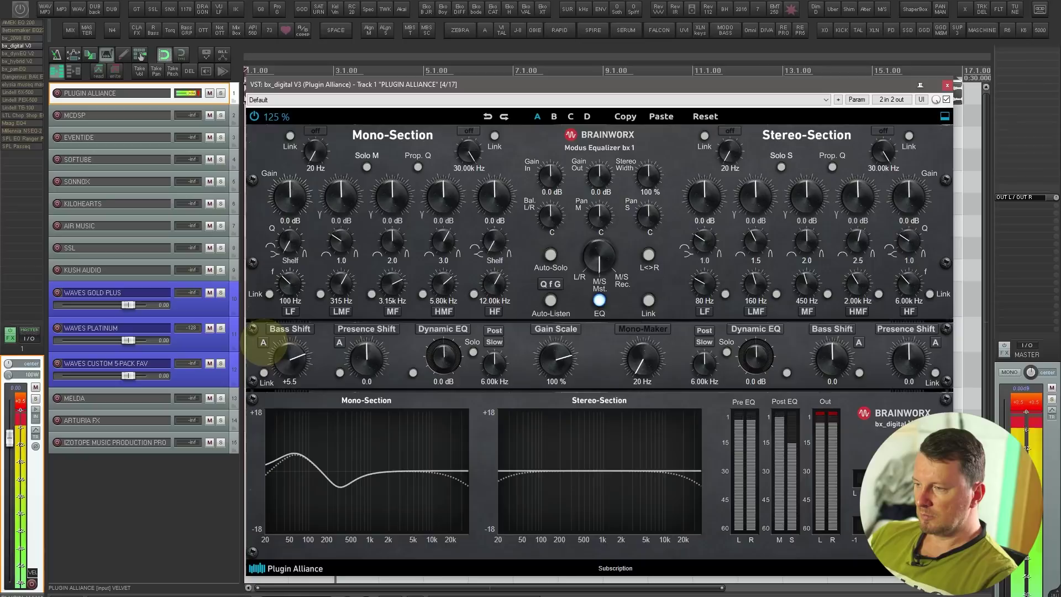
pyautogui.moveTo(292, 352); pyautogui.dragTo(293, 349)
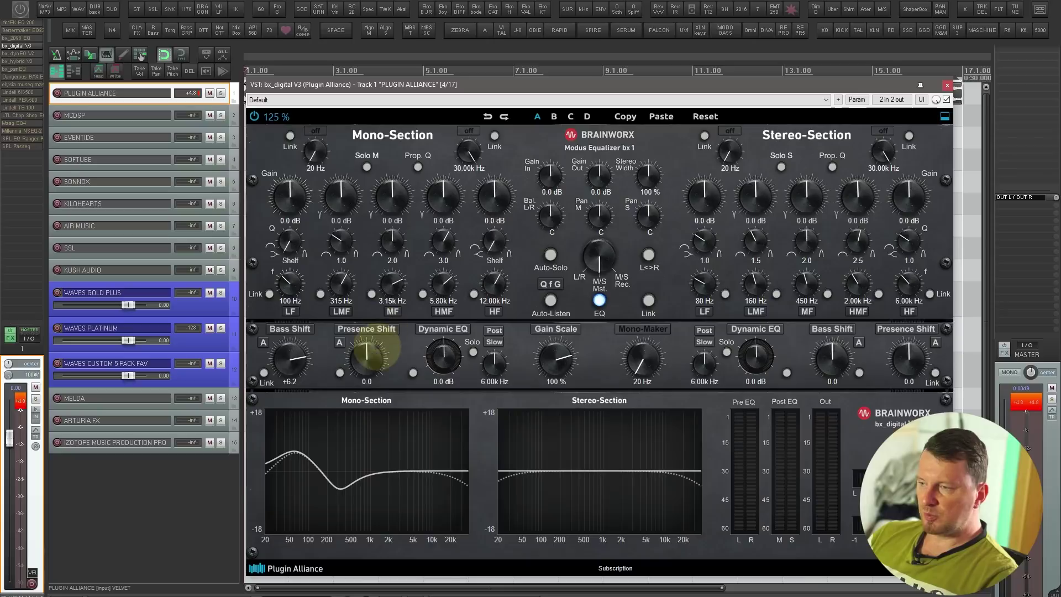
# - Raise the Mono-Section Presence Shift to about +8.6 and switch it to mode C during playback
pyautogui.moveTo(369, 355); pyautogui.dragTo(366, 334)
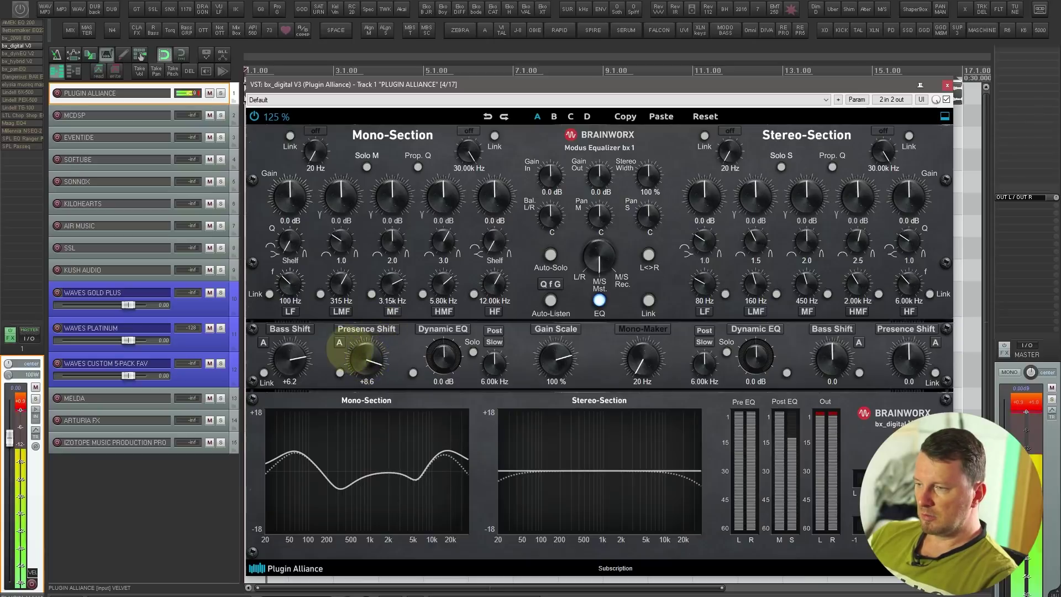
pyautogui.click(339, 343)
pyautogui.click(339, 343)
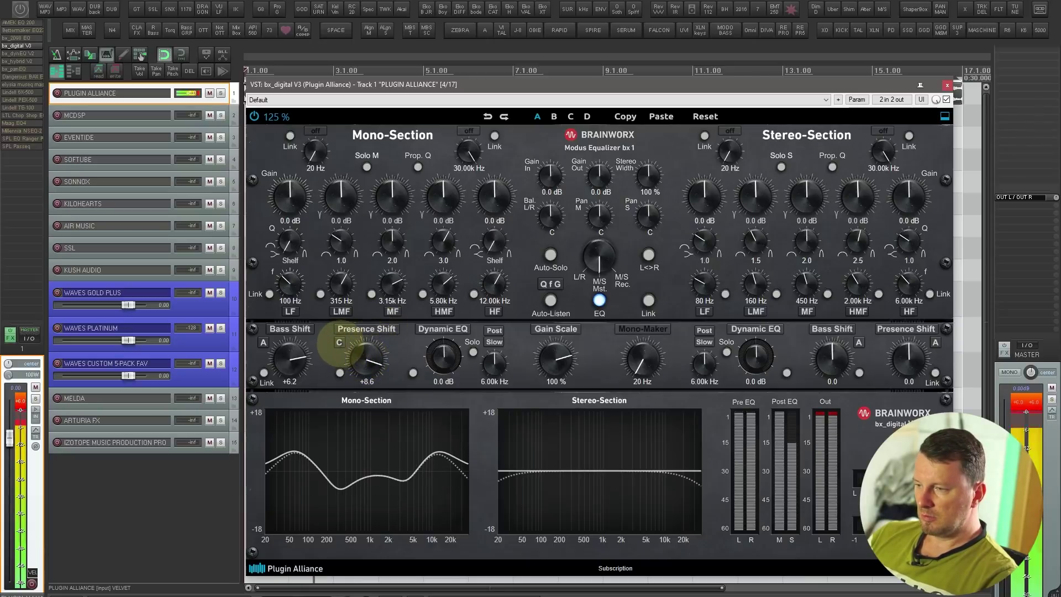
# - Set the Mono-Section Presence Shift to about +7.8 and shape the MF band to about +4.6 dB at 971 Hz with Q 0.3
pyautogui.moveTo(362, 358); pyautogui.dragTo(361, 360)
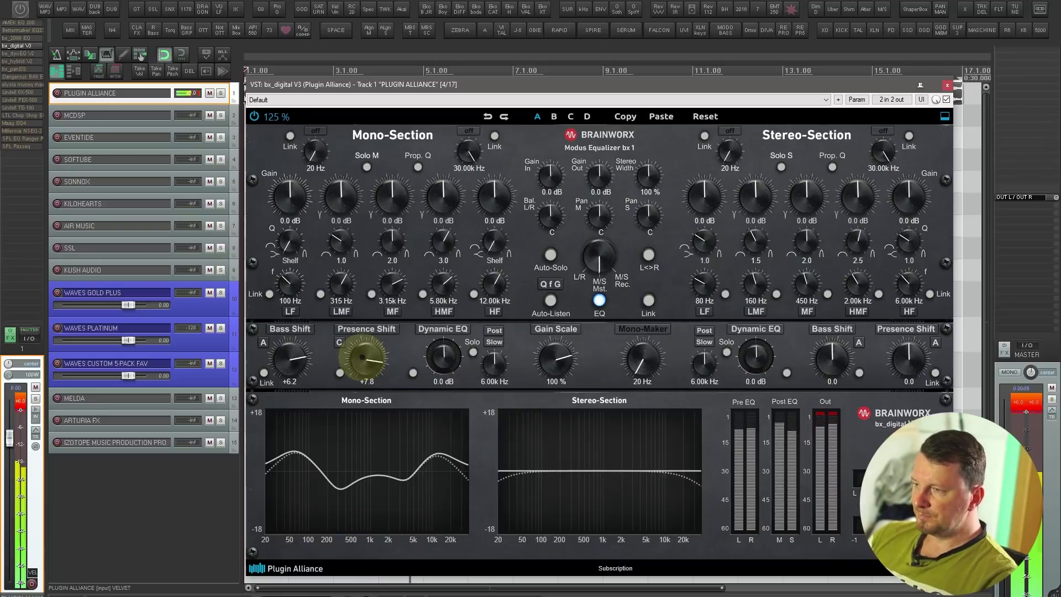
pyautogui.moveTo(388, 238); pyautogui.dragTo(391, 323)
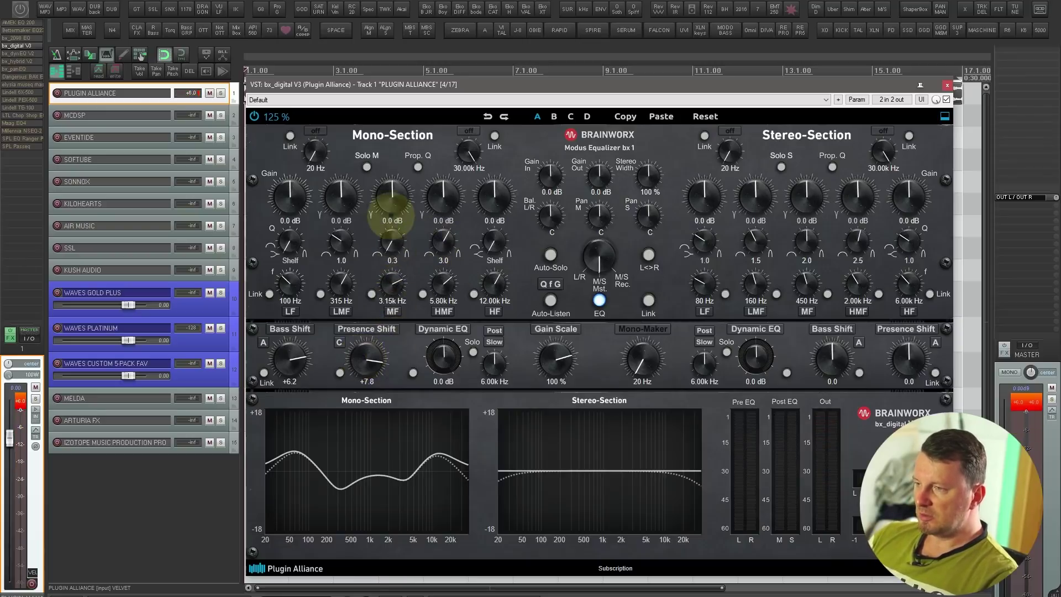
pyautogui.moveTo(391, 219)
pyautogui.mouseDown()
pyautogui.moveTo(388, 184)
pyautogui.moveTo(392, 221)
pyautogui.mouseUp()
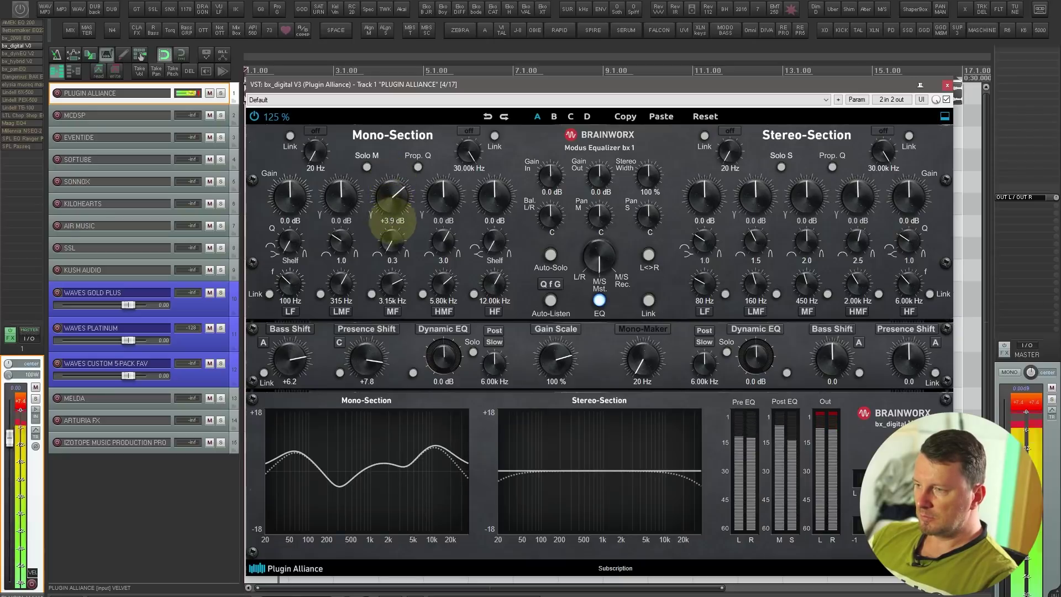
pyautogui.moveTo(390, 284); pyautogui.dragTo(390, 297)
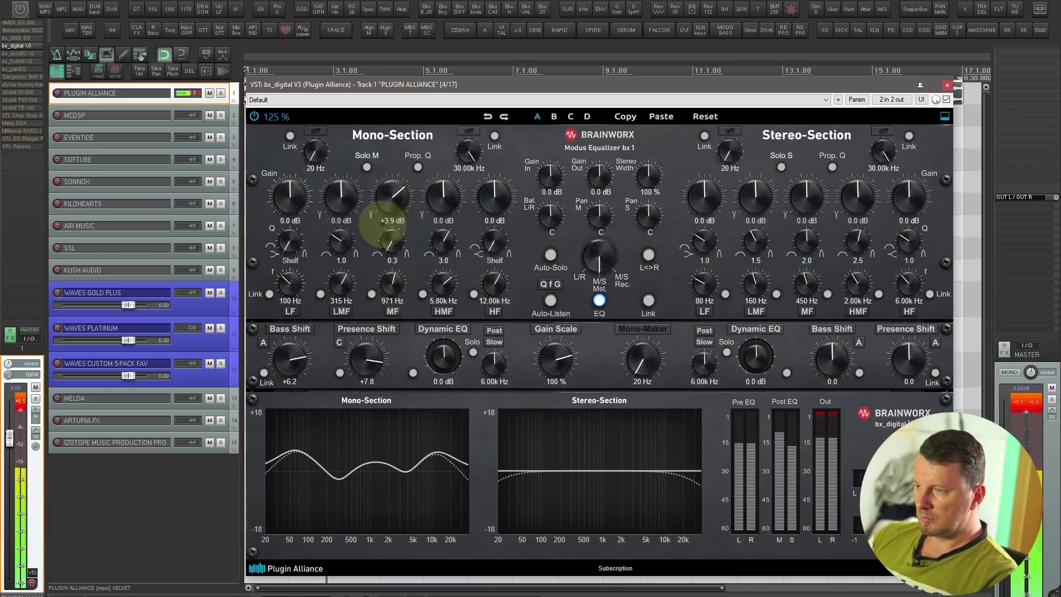
pyautogui.moveTo(392, 207); pyautogui.dragTo(395, 202)
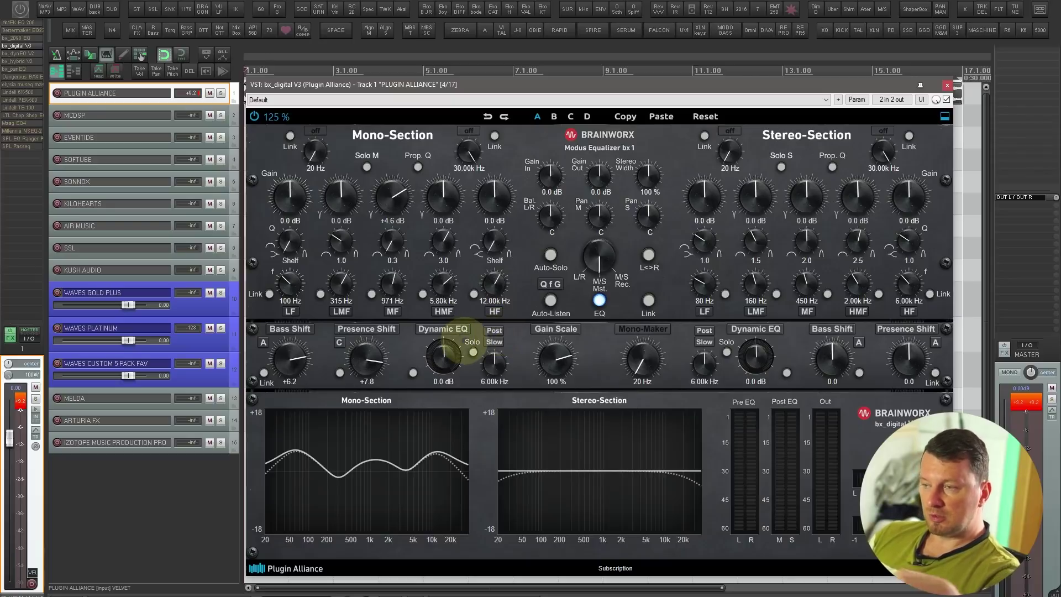
# - During playback, set the Mono-Section Dynamic EQ to -30.0 dB and tune its frequency to about 5.09 kHz with temporary soloing
pyautogui.press('space')
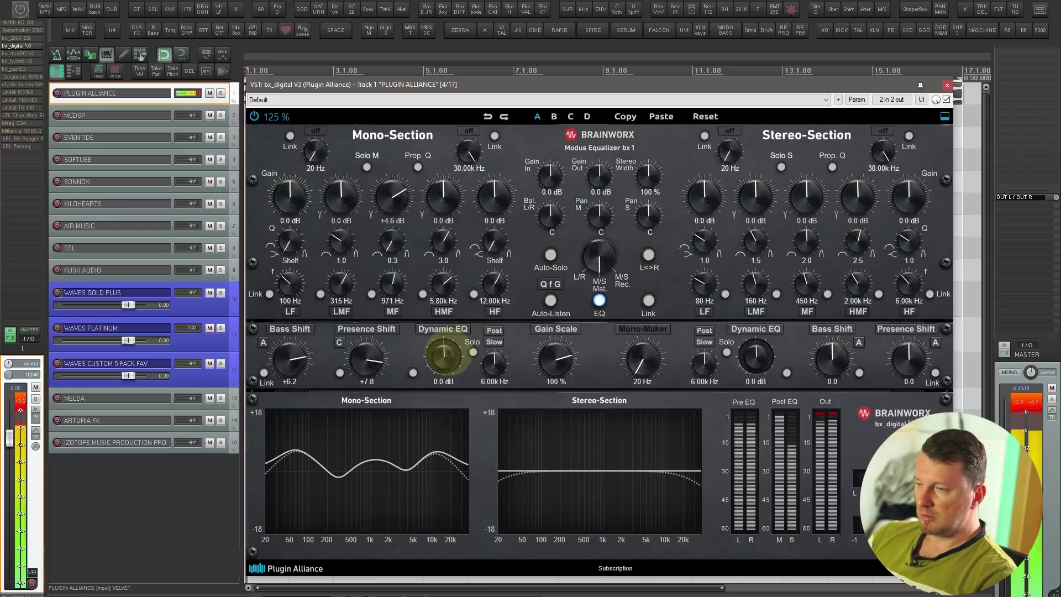
pyautogui.moveTo(446, 350); pyautogui.dragTo(441, 383)
pyautogui.click(473, 351)
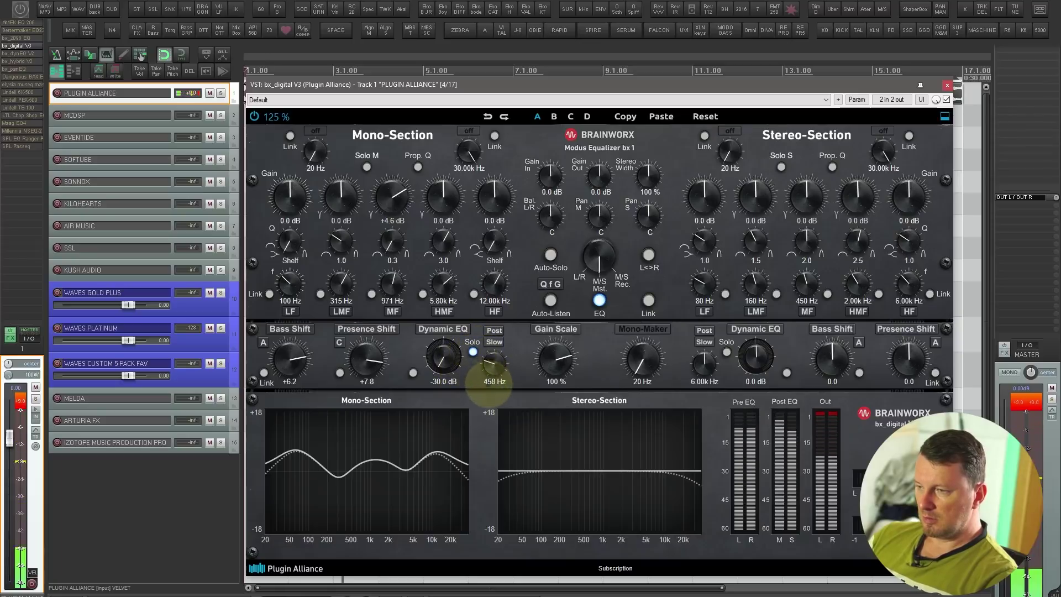
pyautogui.moveTo(486, 372)
pyautogui.mouseDown()
pyautogui.moveTo(490, 330)
pyautogui.moveTo(500, 336)
pyautogui.moveTo(492, 359)
pyautogui.mouseUp()
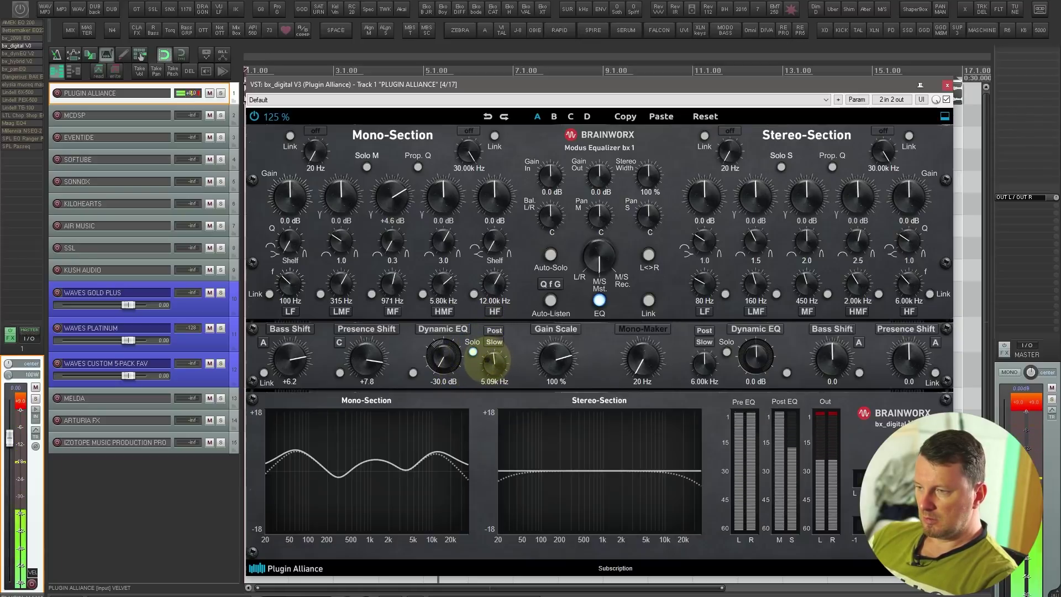
pyautogui.click(473, 351)
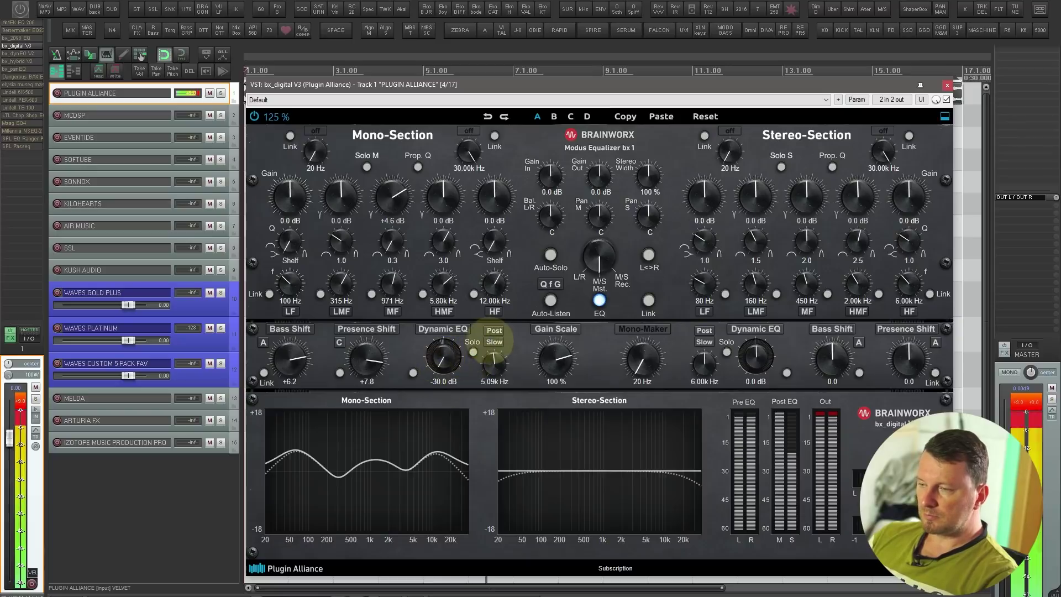
# - Compare the Mono-Section Dynamic EQ's Slow and Fast responses and its Post and Pre positions, returning to Slow and Post
pyautogui.click(494, 341)
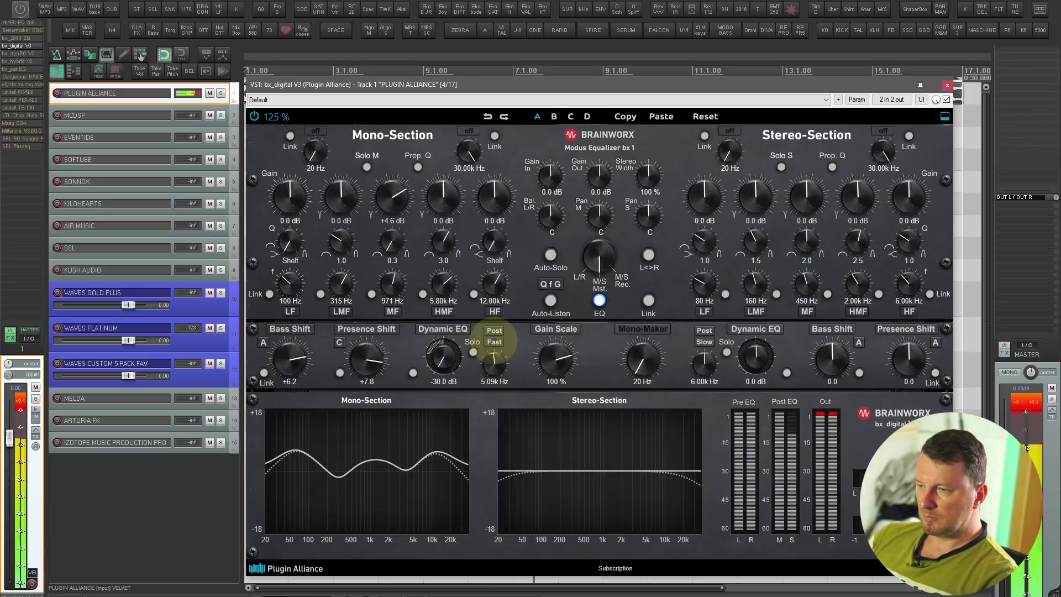
pyautogui.click(494, 341)
pyautogui.click(494, 341)
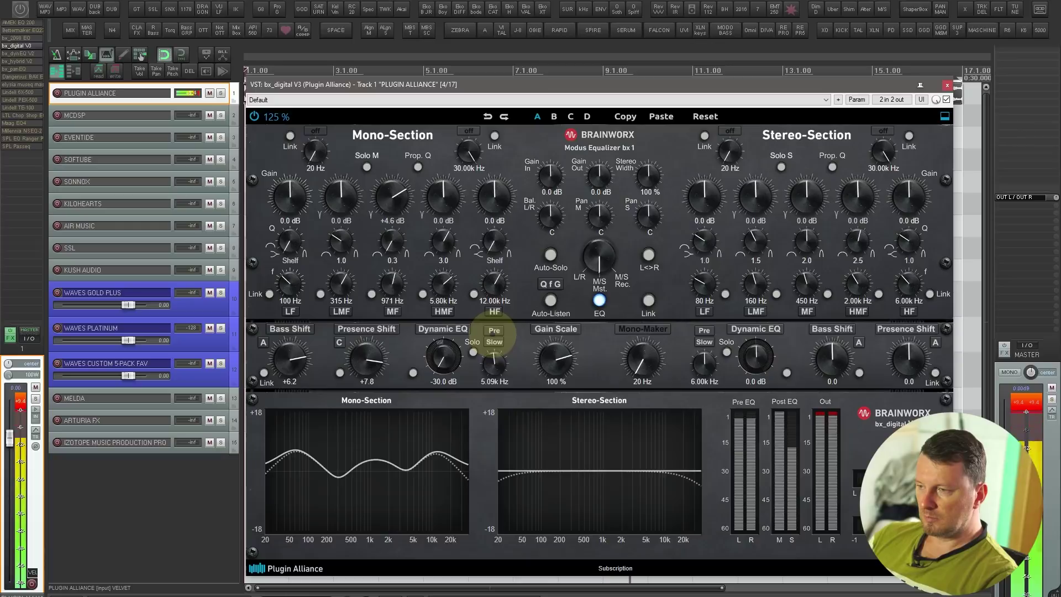
pyautogui.click(495, 331)
# - Try the Mono-Section Dynamic EQ at +30.0 dB, sweep it down to 79 Hz with temporary soloing, and settle at about +9.8 dB
pyautogui.moveTo(445, 355); pyautogui.dragTo(455, 252)
pyautogui.moveTo(488, 350); pyautogui.dragTo(485, 389)
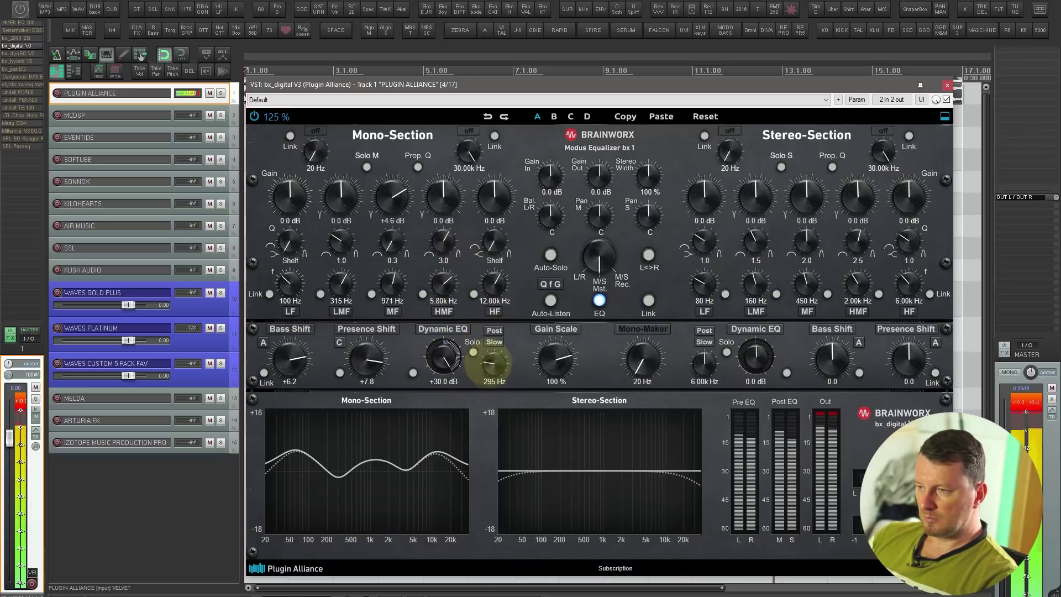
pyautogui.click(473, 352)
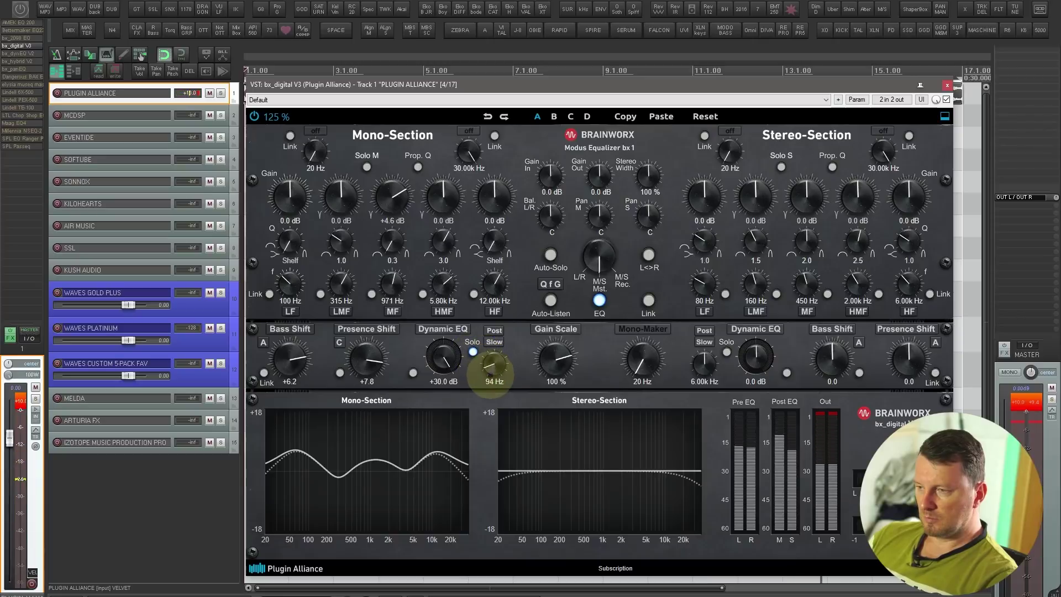
pyautogui.moveTo(491, 371); pyautogui.dragTo(444, 385)
pyautogui.click(473, 351)
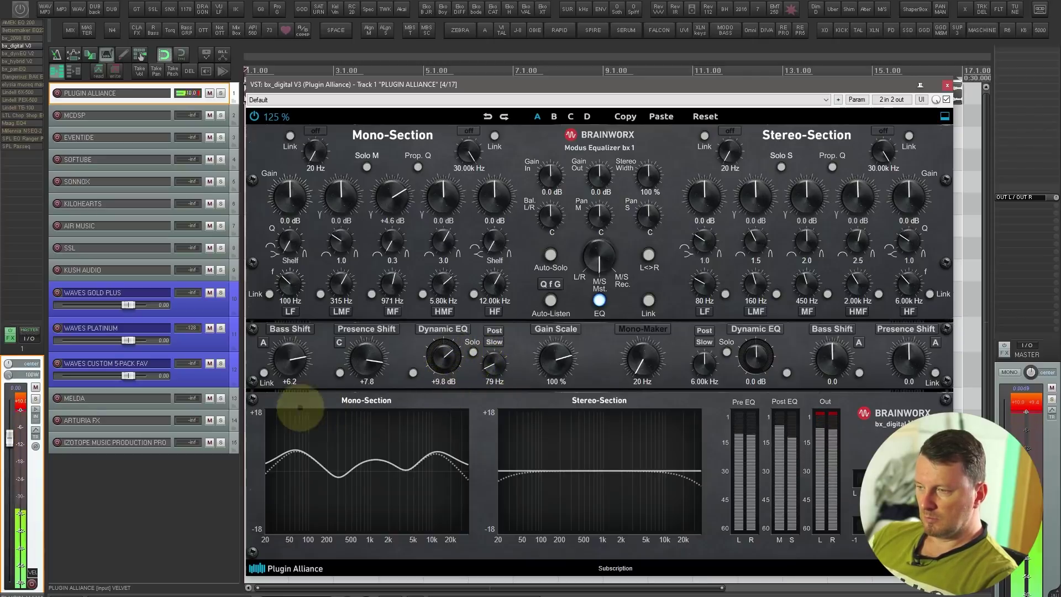
# - Lower the Mono-Section Bass Shift to about +2.8 and cut the LMF band by about 5 dB and the LF band by about 2.3 dB
pyautogui.moveTo(289, 359)
pyautogui.mouseDown()
pyautogui.moveTo(281, 382)
pyautogui.moveTo(299, 356)
pyautogui.mouseUp()
pyautogui.moveTo(343, 196); pyautogui.dragTo(338, 218)
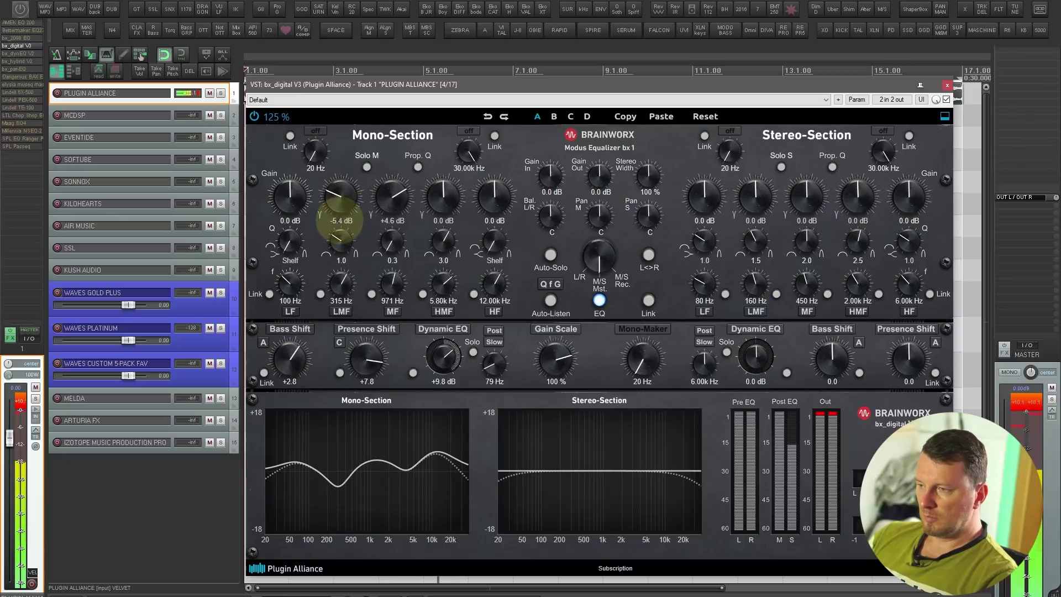
pyautogui.moveTo(289, 194); pyautogui.dragTo(295, 208)
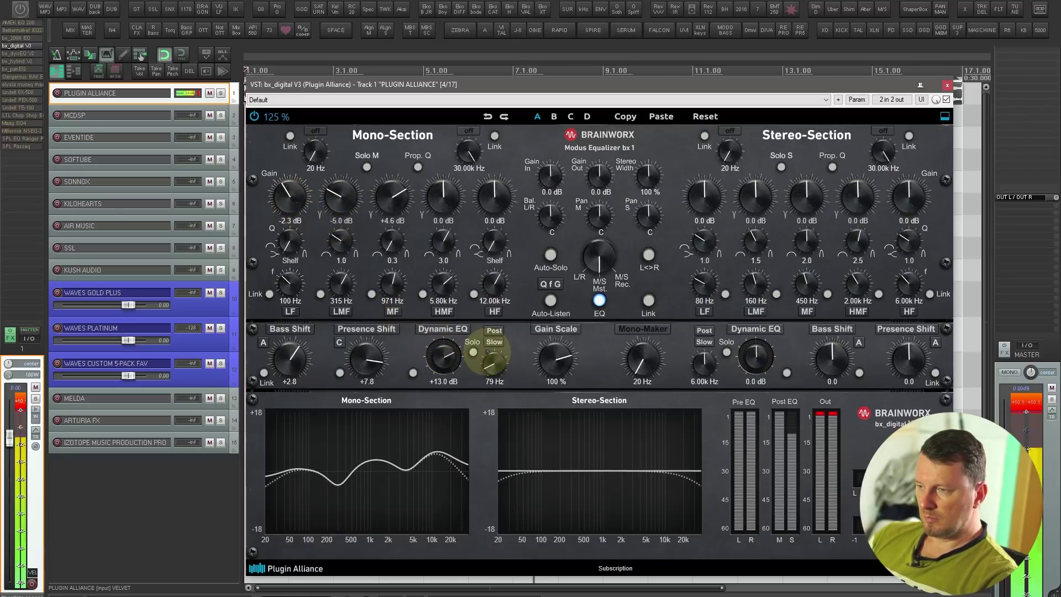
# - Raise the Mono-Section Dynamic EQ to about +20.8 dB at 1.90 kHz and bring the Bass Shift up to about +6.2
pyautogui.moveTo(490, 363)
pyautogui.mouseDown()
pyautogui.moveTo(495, 379)
pyautogui.moveTo(489, 359)
pyautogui.mouseUp()
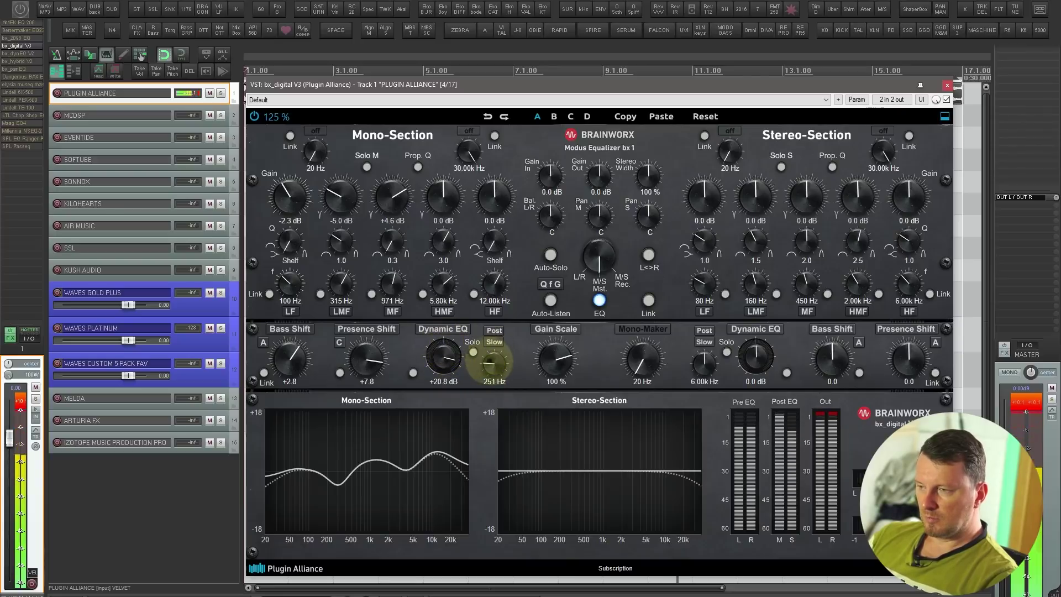
pyautogui.moveTo(490, 360); pyautogui.dragTo(494, 357)
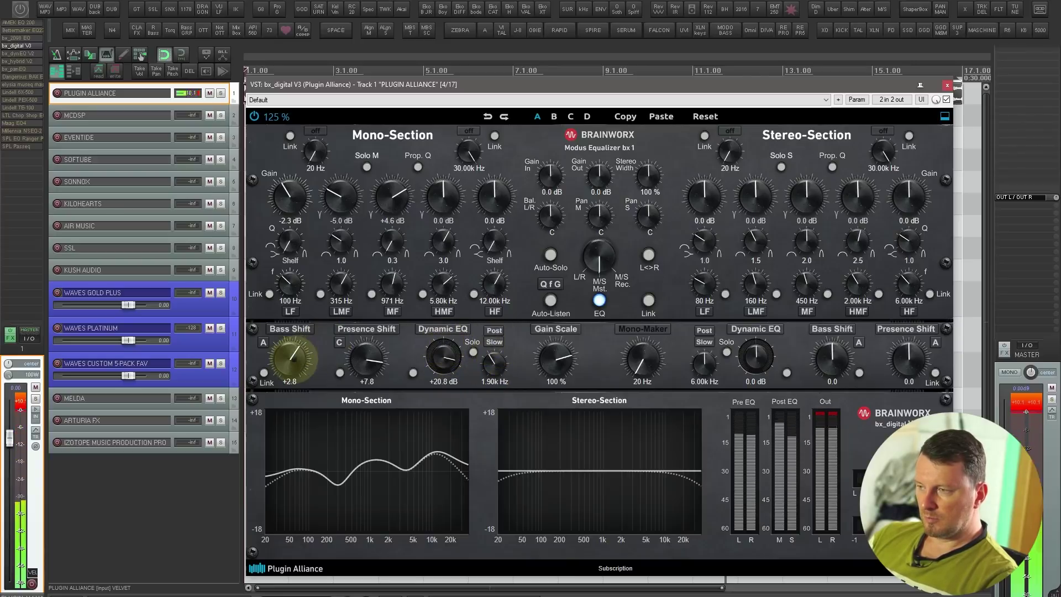
pyautogui.moveTo(292, 359); pyautogui.dragTo(296, 345)
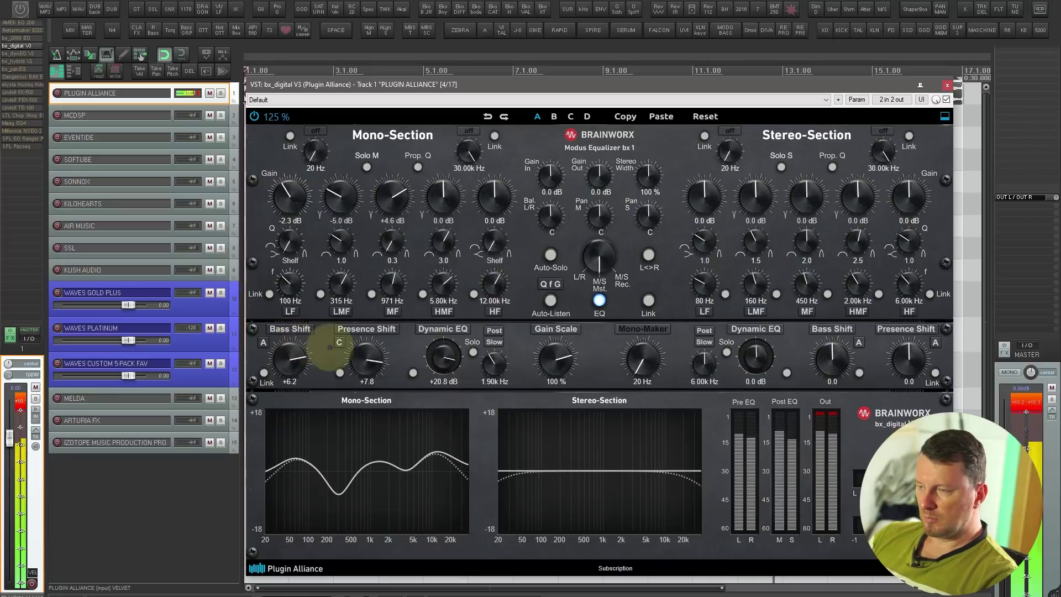
# - Set the Mono-Maker to about 97 Hz and widen the Stereo Width to about 154 %
pyautogui.moveTo(644, 316)
pyautogui.mouseDown()
pyautogui.moveTo(644, 349)
pyautogui.moveTo(645, 254)
pyautogui.moveTo(646, 310)
pyautogui.mouseUp()
pyautogui.moveTo(649, 180)
pyautogui.mouseDown()
pyautogui.moveTo(652, 154)
pyautogui.moveTo(651, 167)
pyautogui.mouseUp()
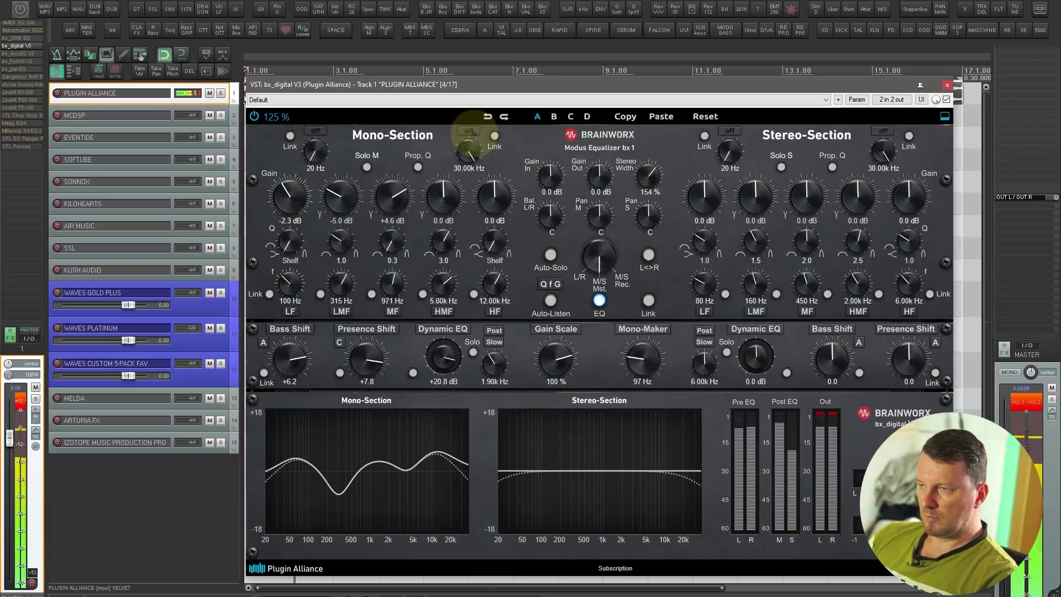
# - Enable the Mono-Section high-cut filter with the 12 slope and adjust its cutoff frequency to around 17.72 kHz
pyautogui.click(468, 130)
pyautogui.click(467, 130)
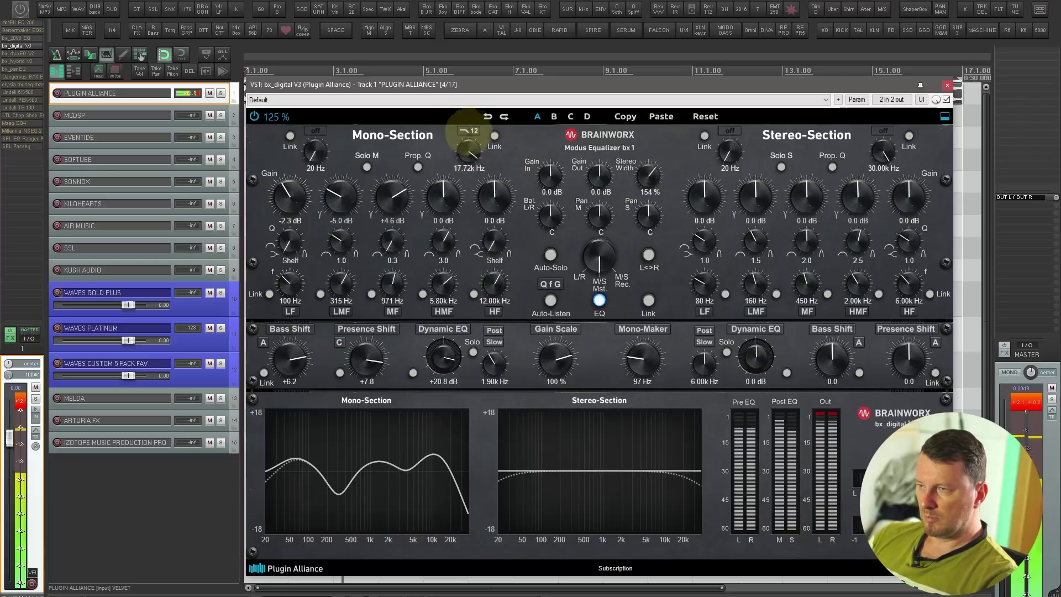
pyautogui.moveTo(471, 159); pyautogui.dragTo(469, 161)
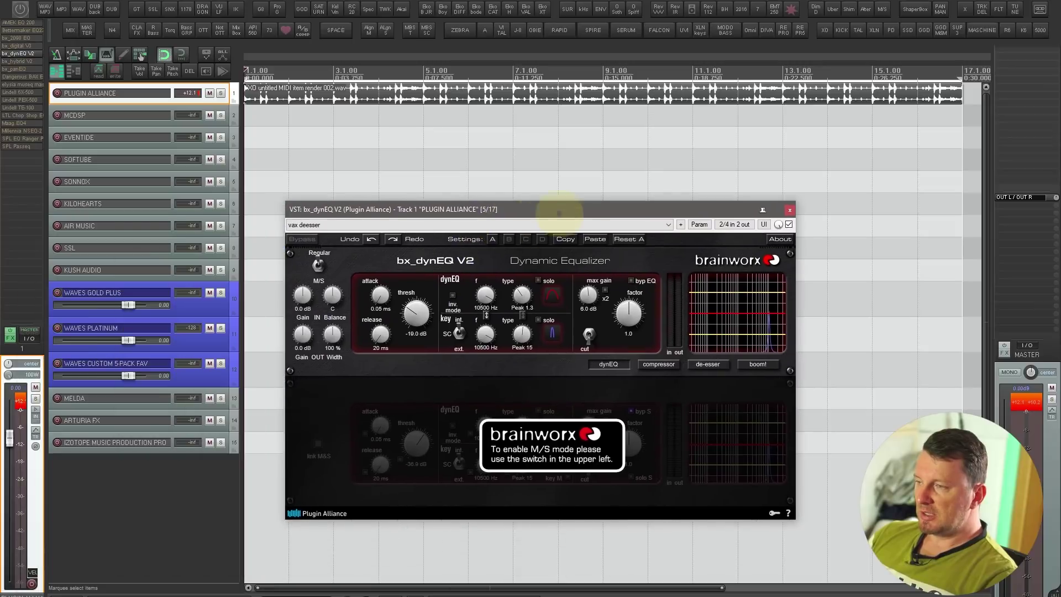
# - Bring up bx_dynEQ V2 and reposition its window nearer the top of the arrangement
pyautogui.moveTo(558, 213); pyautogui.dragTo(526, 123)
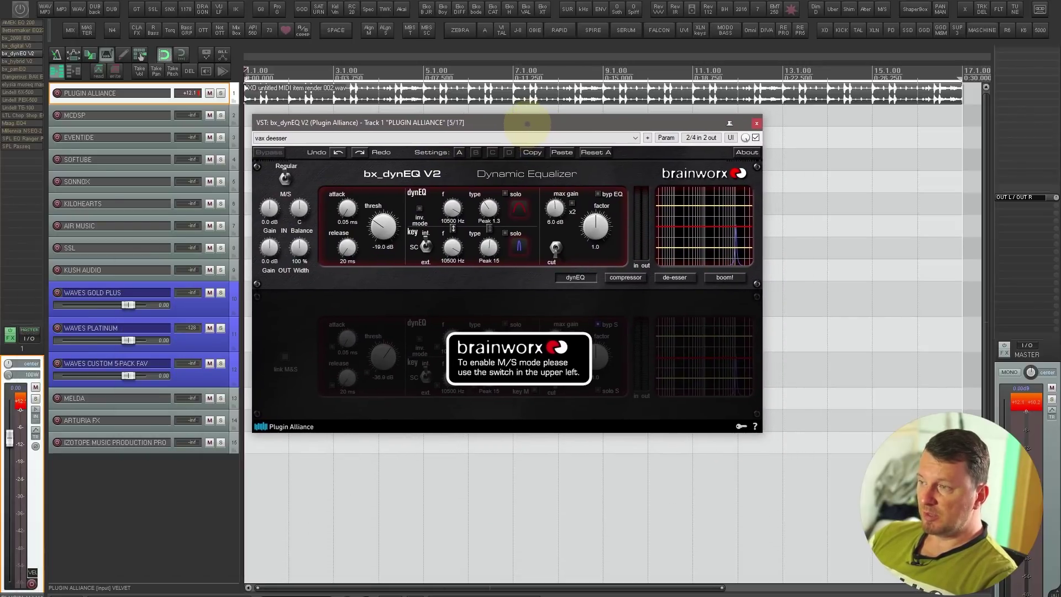
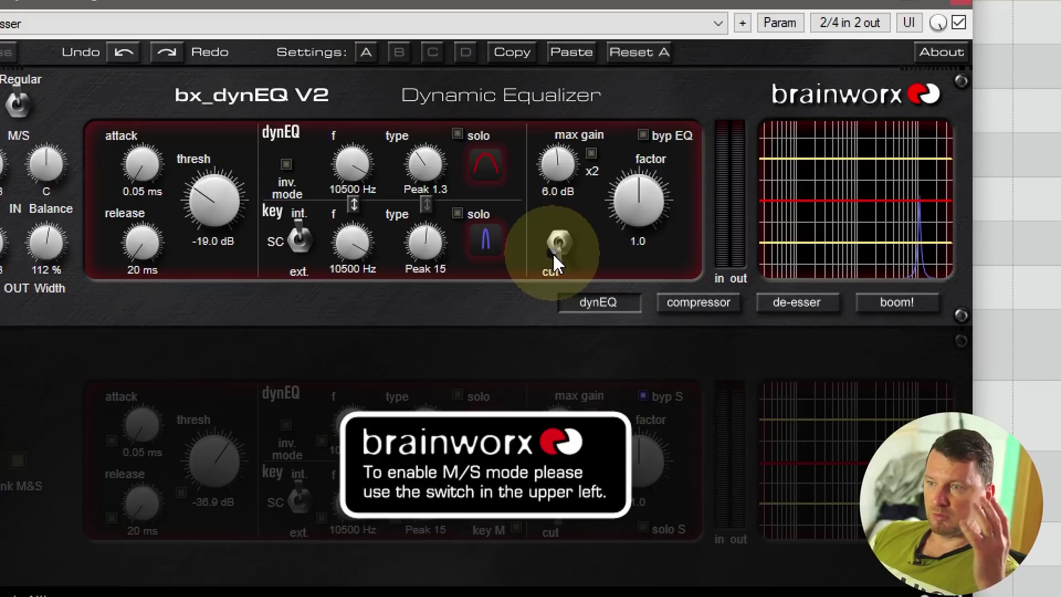
# - Switch the dynamic EQ to boost and solo its key filter, tuning it to Peak 0.3 at about 37 Hz
pyautogui.click(556, 247)
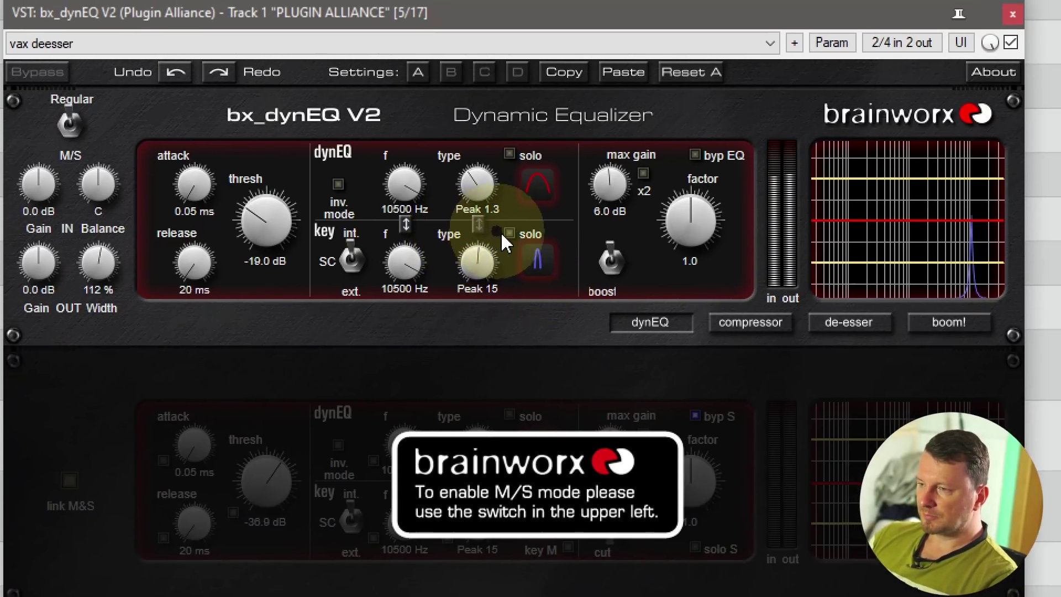
pyautogui.click(520, 210)
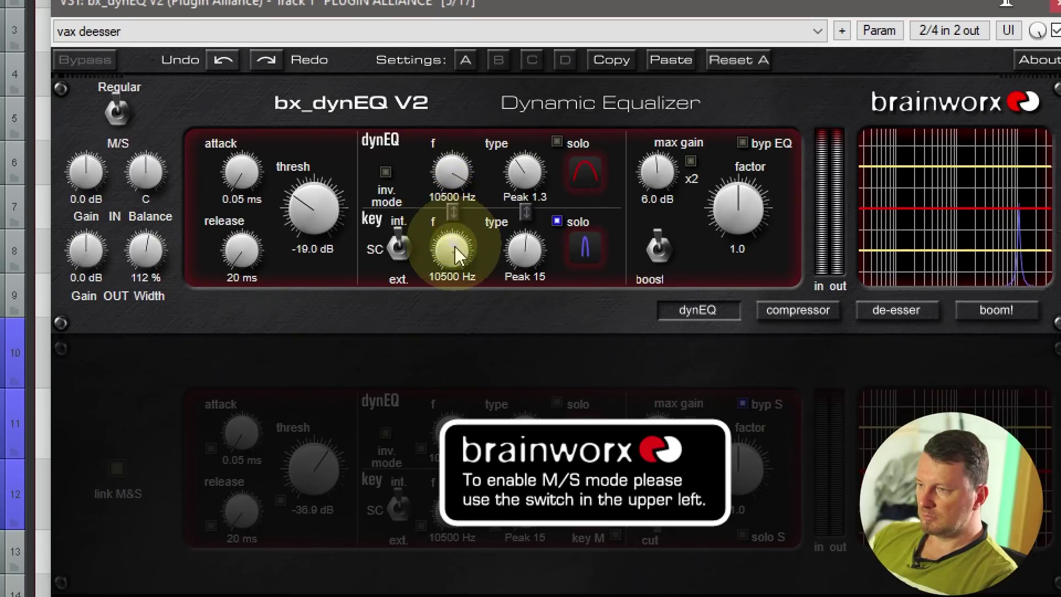
pyautogui.moveTo(440, 254); pyautogui.dragTo(447, 334)
pyautogui.moveTo(457, 283); pyautogui.dragTo(486, 267)
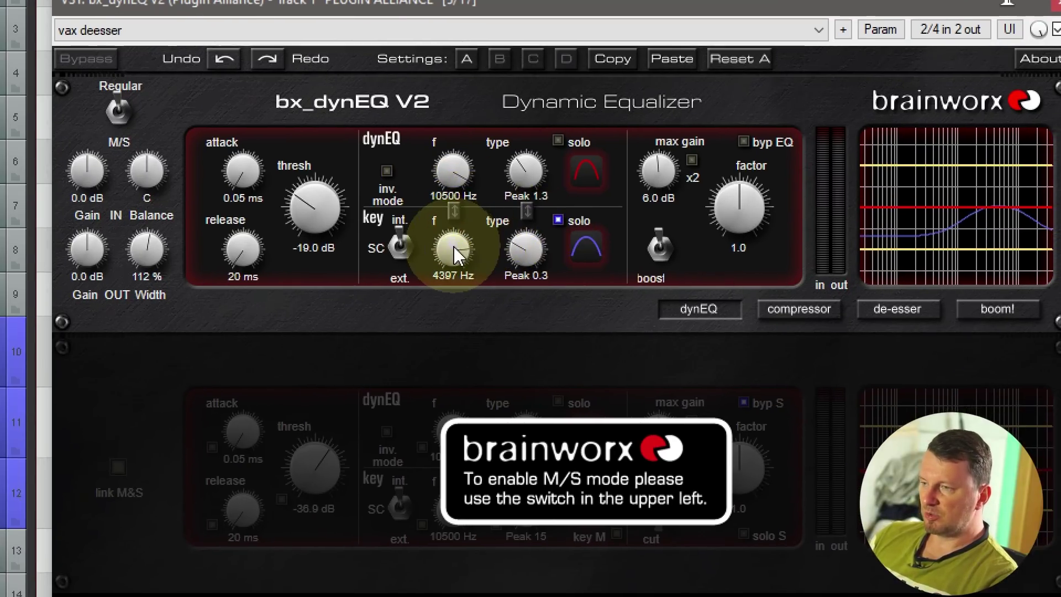
pyautogui.moveTo(453, 246); pyautogui.dragTo(462, 382)
pyautogui.moveTo(459, 319); pyautogui.dragTo(459, 320)
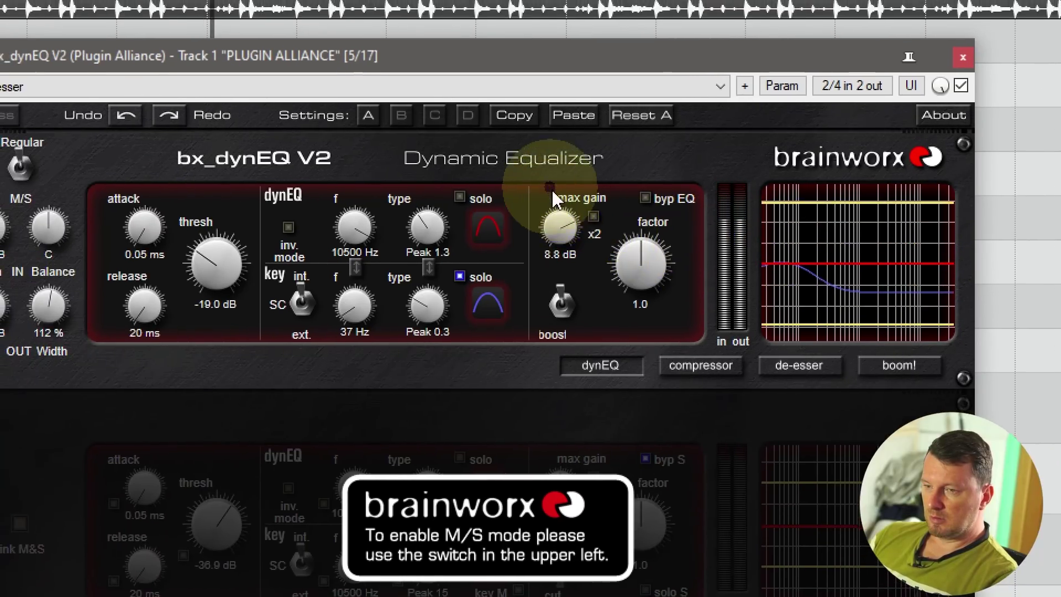
# - Raise max gain to about 10.5 dB and factor to 4.7, then unsolo the key filter and compare cut with boost
pyautogui.moveTo(552, 212); pyautogui.dragTo(569, 182)
pyautogui.moveTo(581, 234); pyautogui.dragTo(568, 276)
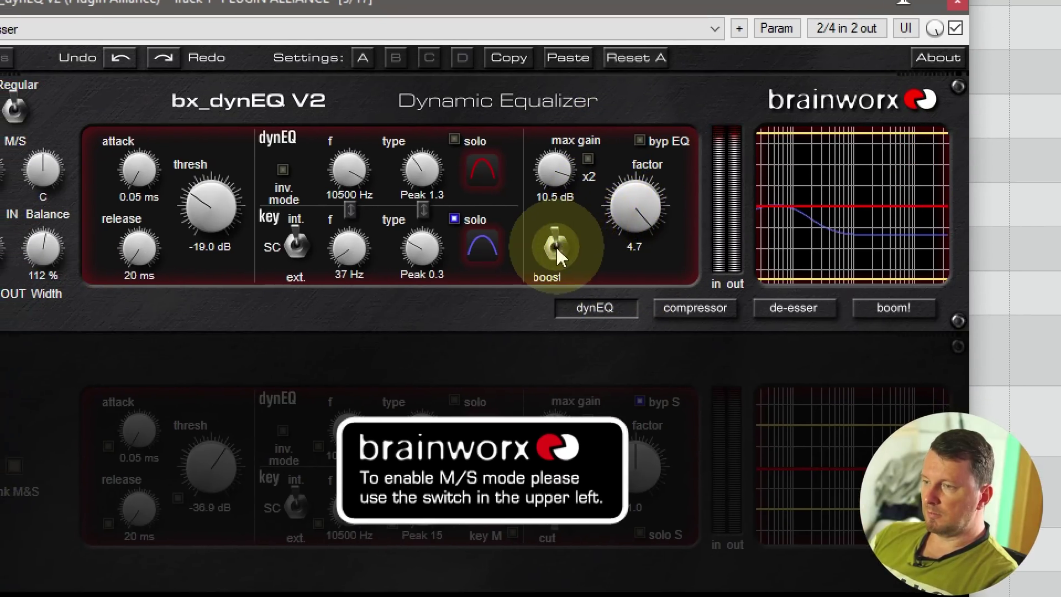
pyautogui.click(538, 255)
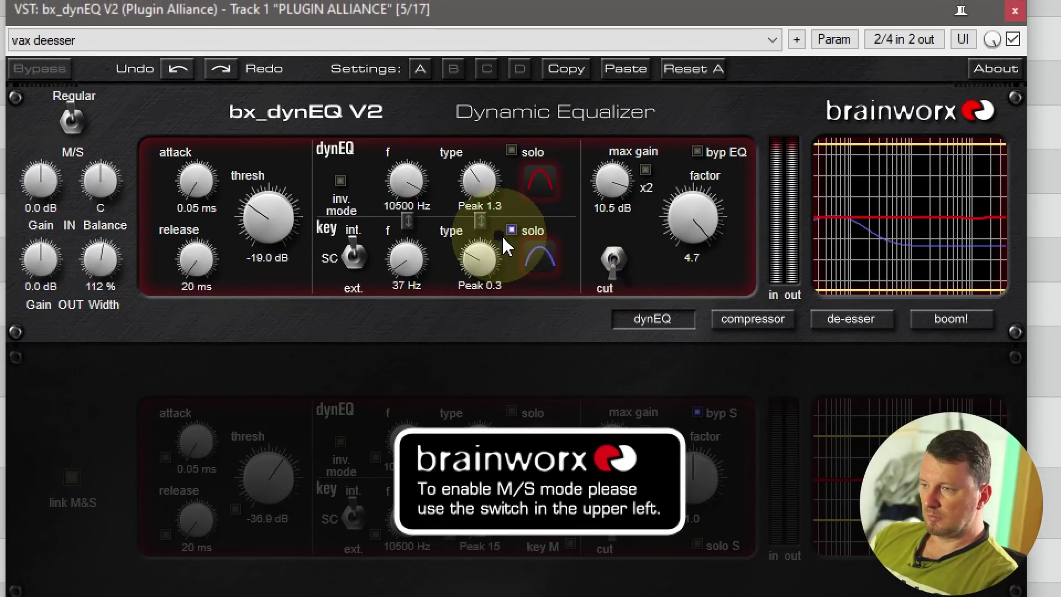
pyautogui.click(456, 218)
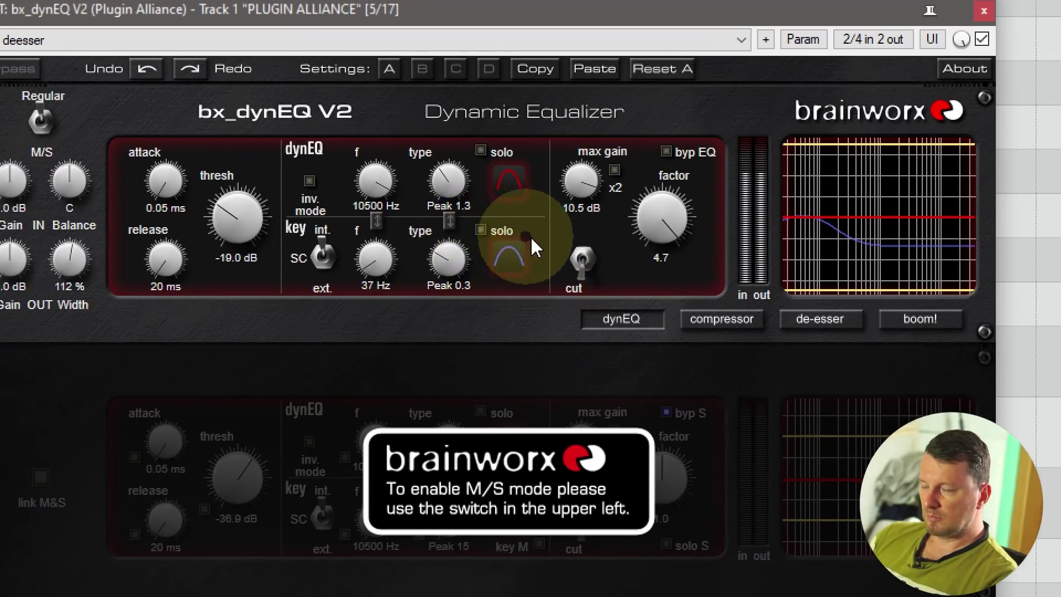
pyautogui.click(607, 264)
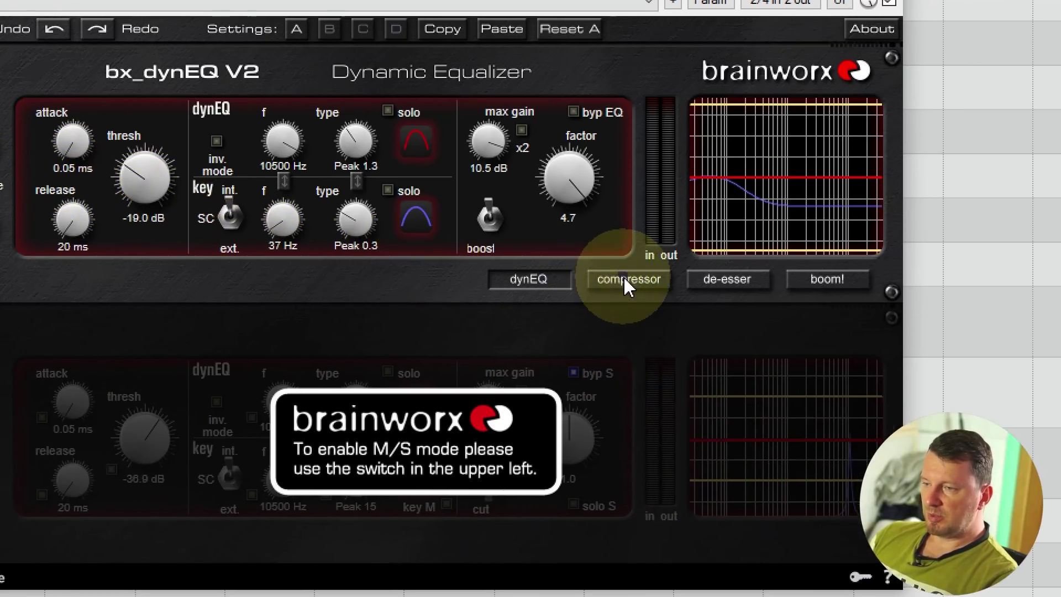
# - Recall the compressor setup and set the M Section threshold to about -24.1 dB with about 8.5 dB max gain
pyautogui.click(623, 278)
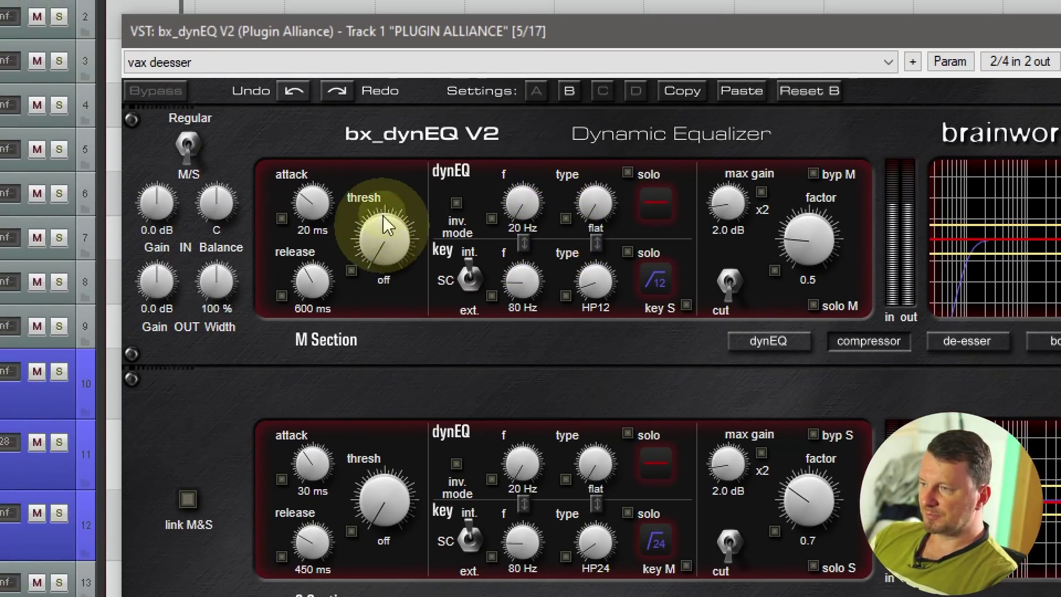
pyautogui.moveTo(385, 224); pyautogui.dragTo(387, 178)
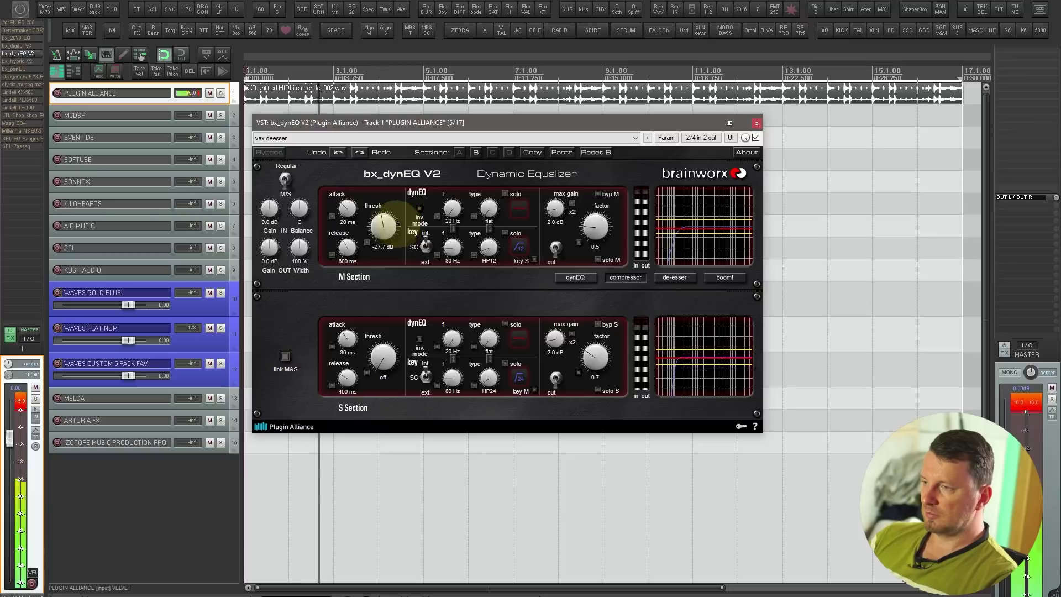
pyautogui.moveTo(384, 219); pyautogui.dragTo(386, 196)
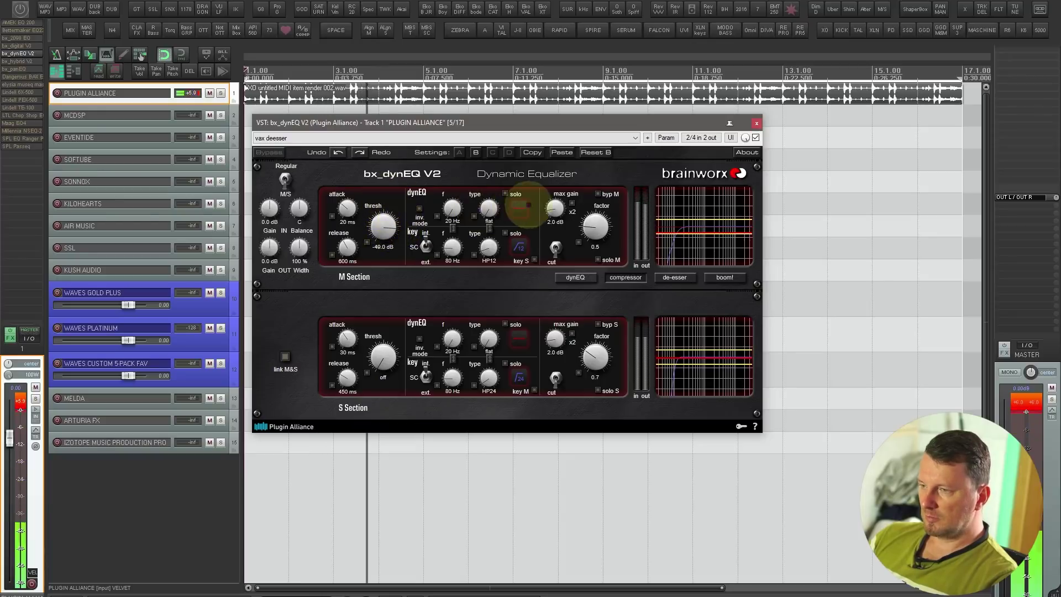
pyautogui.moveTo(562, 207); pyautogui.dragTo(562, 147)
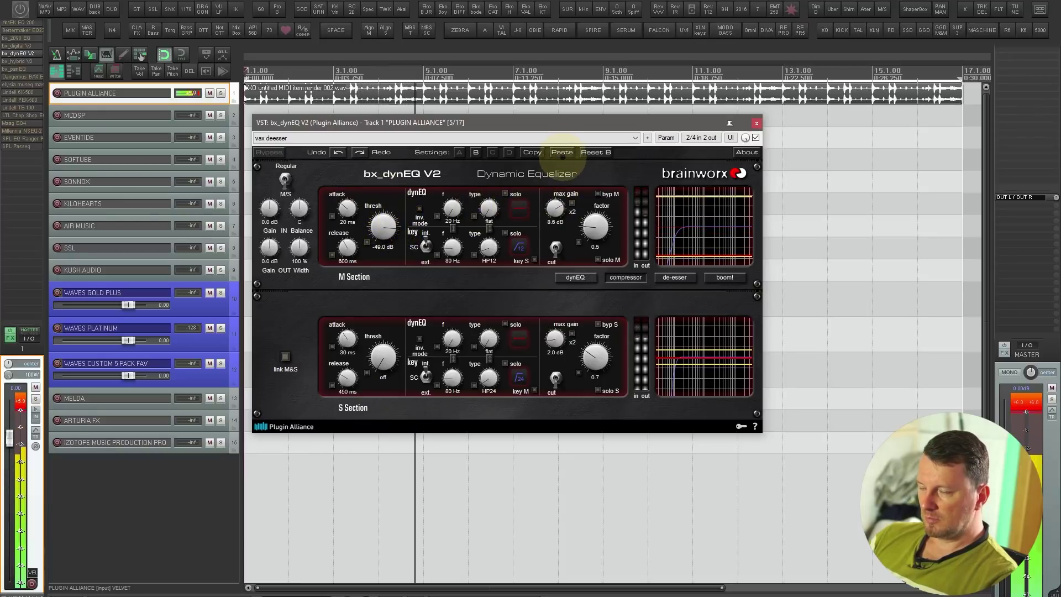
pyautogui.moveTo(380, 229); pyautogui.dragTo(384, 254)
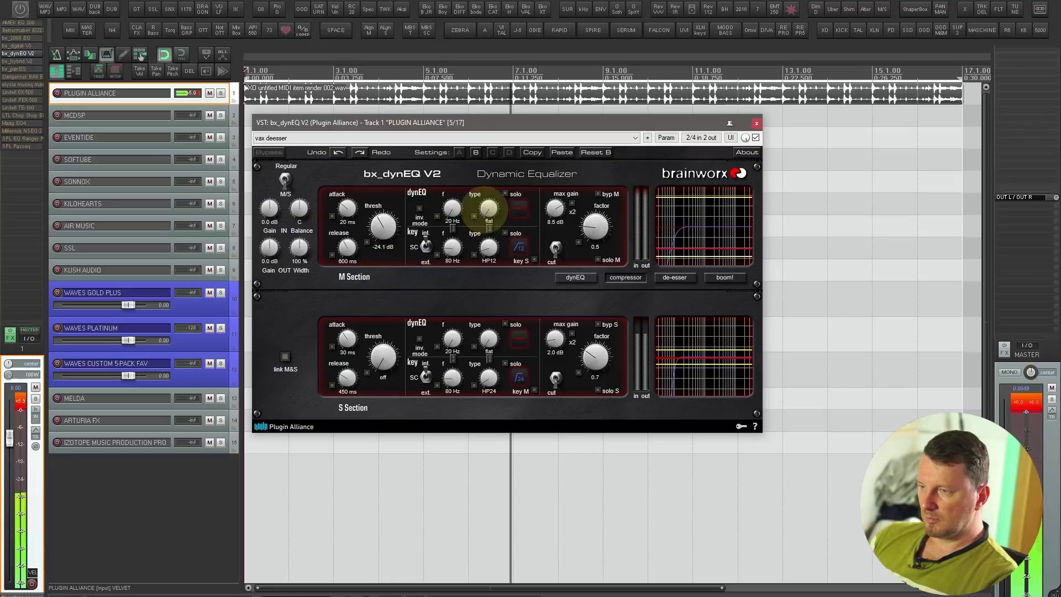
# - Shape the M Section dynamic band as Peak 0.7 at about 430 Hz and stop playback
pyautogui.moveTo(487, 208); pyautogui.dragTo(489, 168)
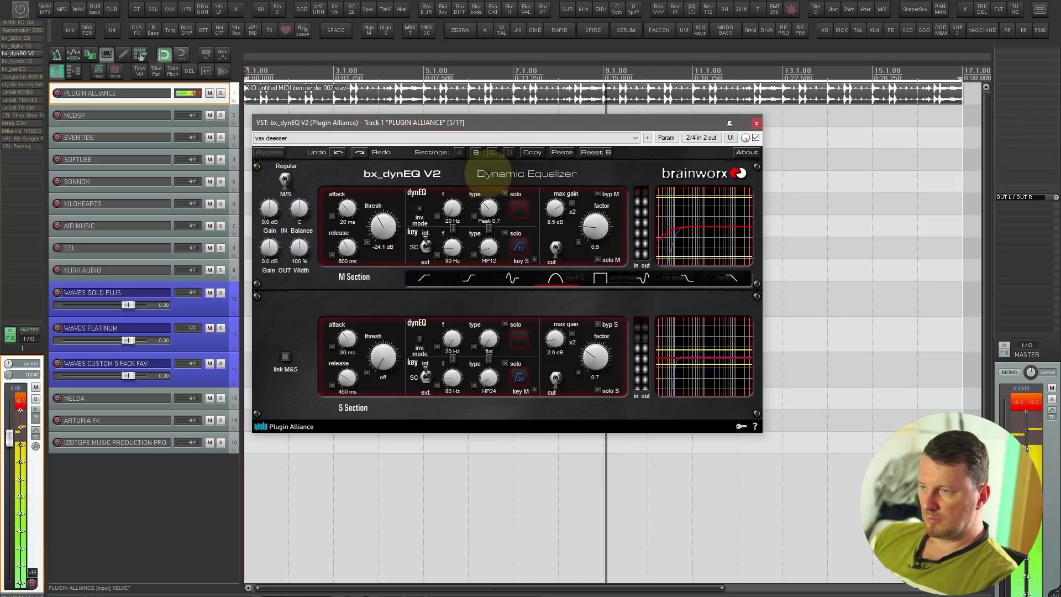
pyautogui.moveTo(452, 209); pyautogui.dragTo(457, 172)
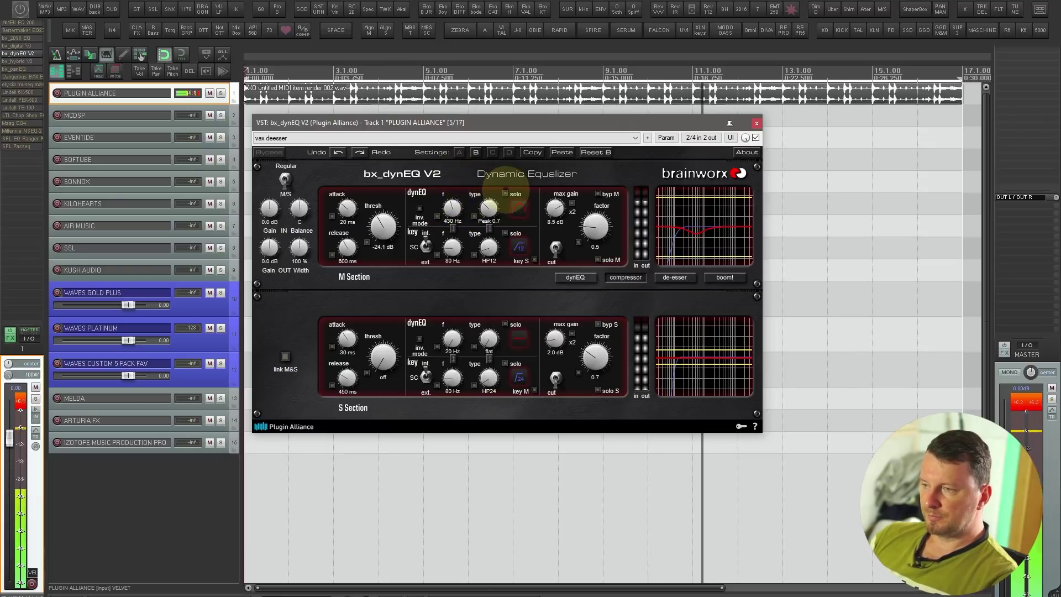
pyautogui.press('space')
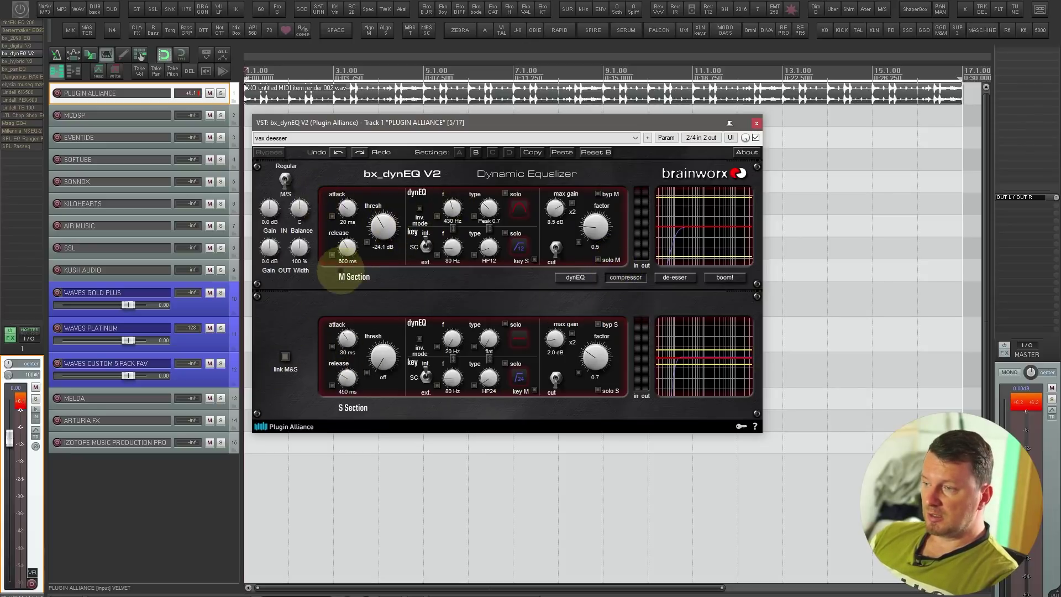
# - Compare Regular mode with M/S mode and return to M/S
pyautogui.click(285, 178)
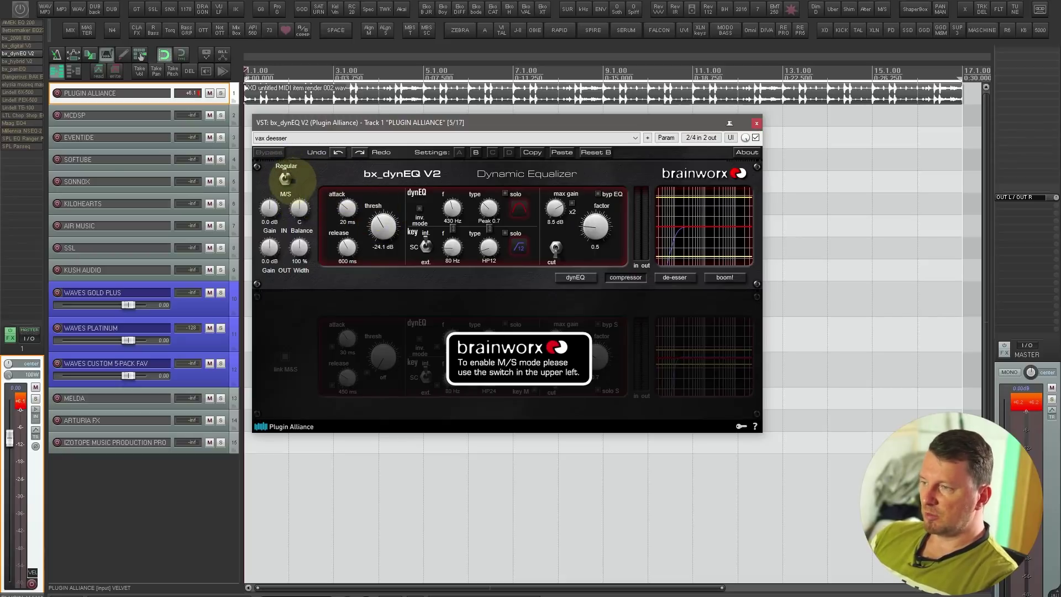
pyautogui.click(284, 178)
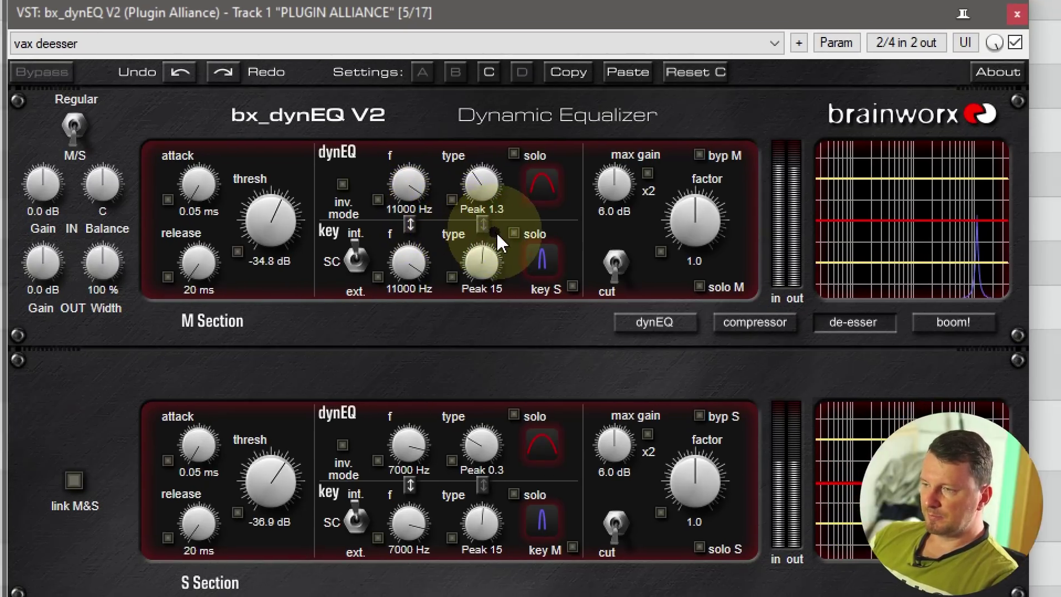
# - Tune the de-esser's M Section to about 4068 Hz with its key soloed, using about 9.2 dB max gain and factor 4.7
pyautogui.click(552, 243)
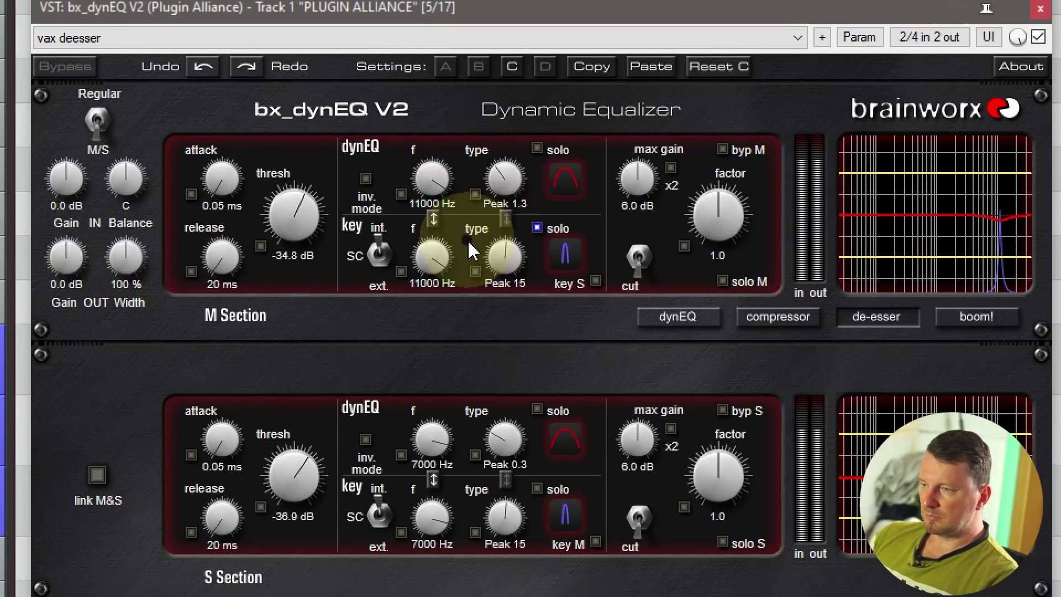
pyautogui.moveTo(401, 261); pyautogui.dragTo(414, 283)
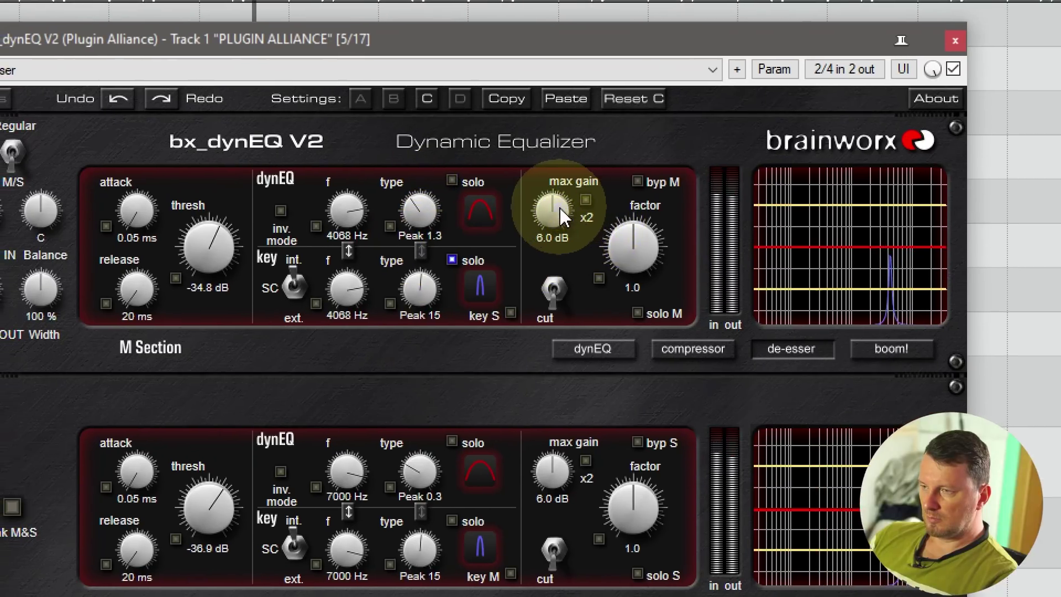
pyautogui.moveTo(560, 209); pyautogui.dragTo(561, 162)
pyautogui.moveTo(640, 241); pyautogui.dragTo(598, 181)
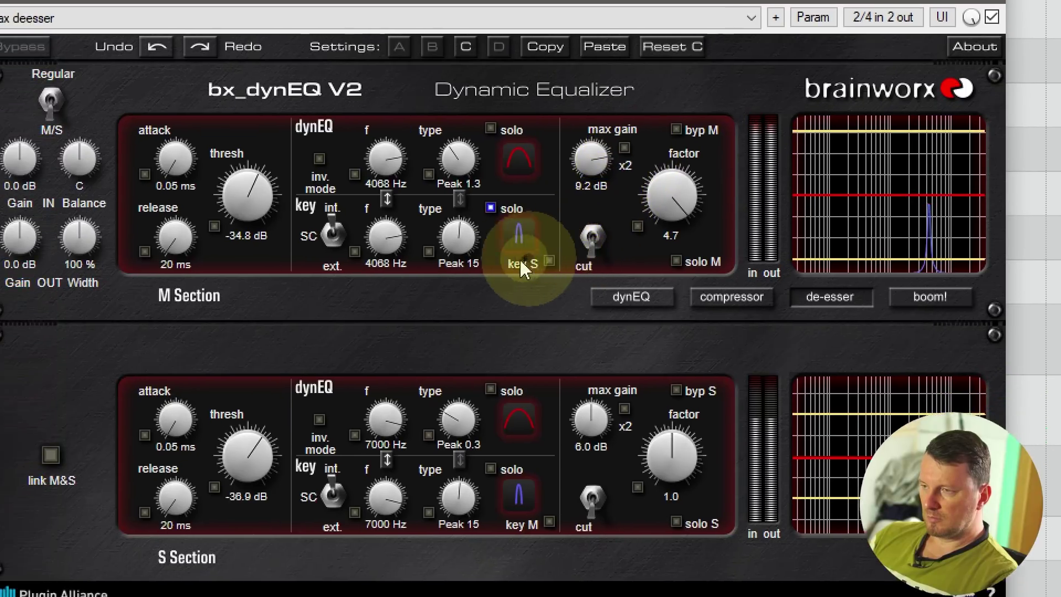
pyautogui.click(449, 224)
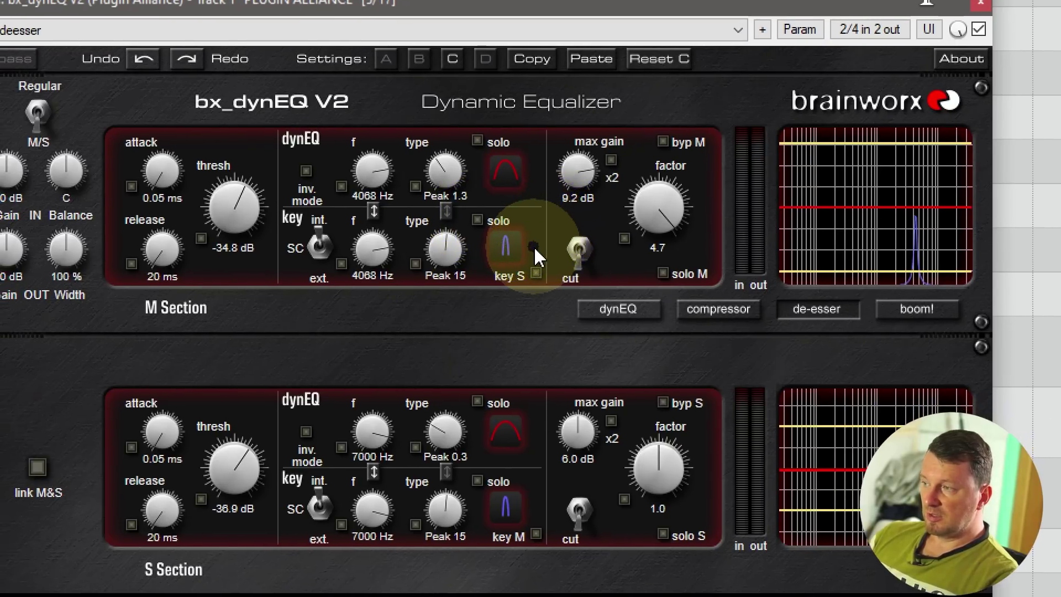
# - Recall the boom! setup and set the linked thresholds to about -32.0 dB, with M Section factor 3.0 and max gain 6.5 dB
pyautogui.click(527, 286)
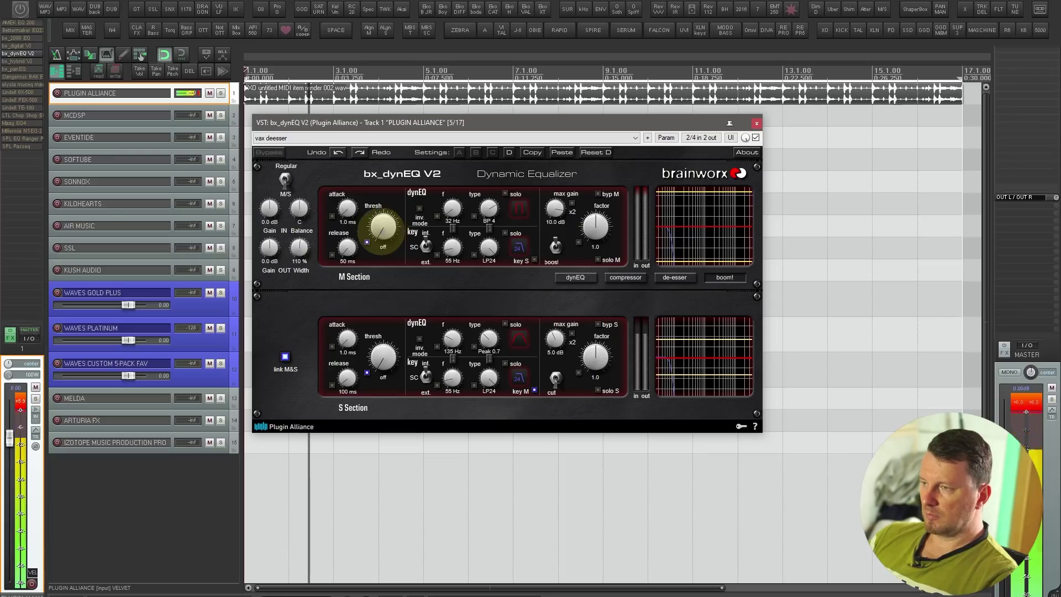
pyautogui.moveTo(264, 216); pyautogui.dragTo(264, 191)
pyautogui.moveTo(381, 224); pyautogui.dragTo(385, 195)
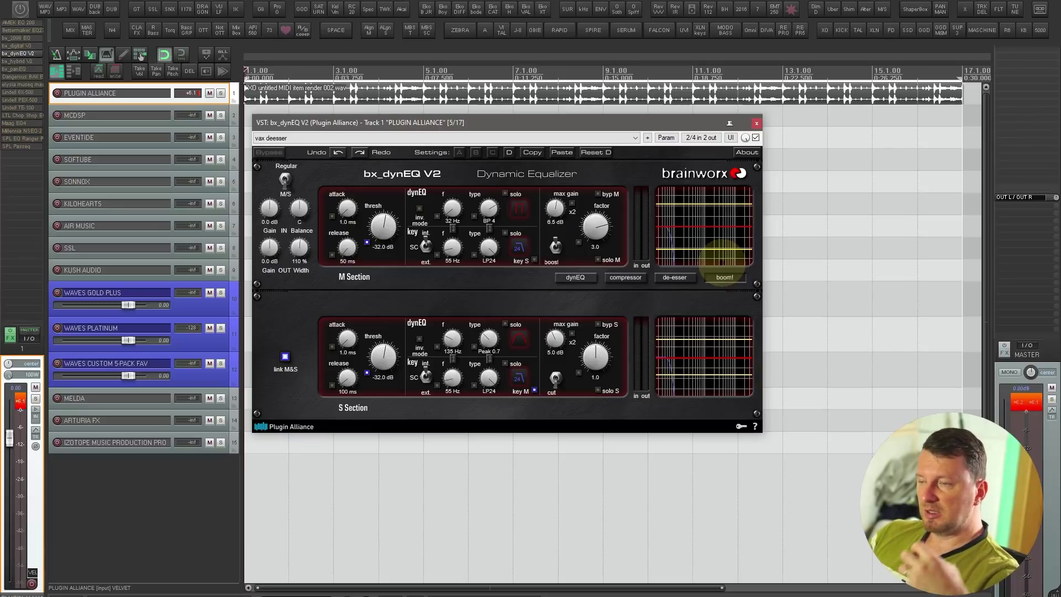
# - Bring up bx_hybrid V2 over the arrangement, briefly revisiting bx_digital V3 and closing it again
pyautogui.click(17, 61)
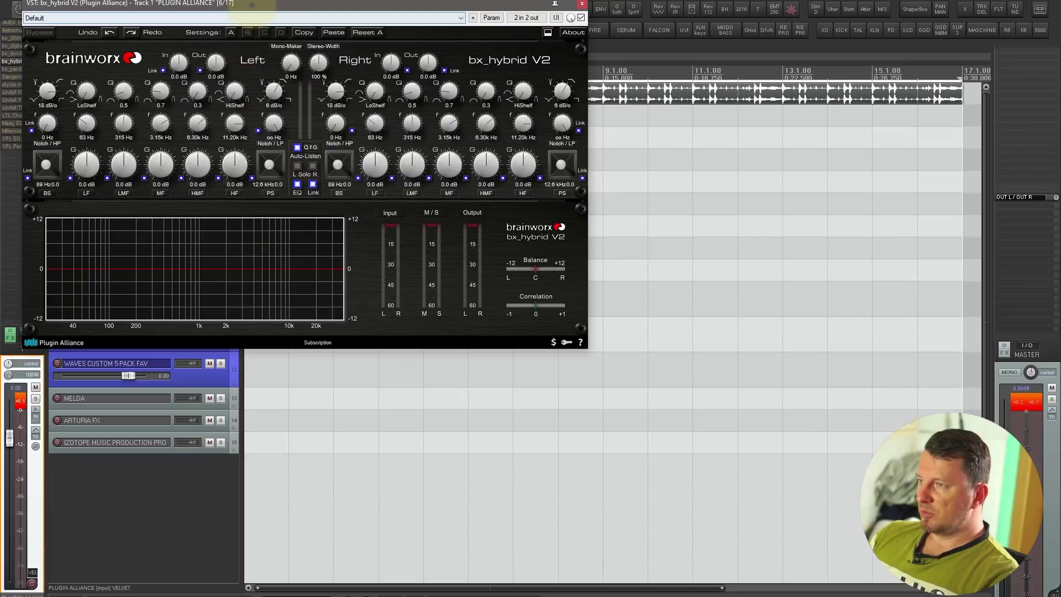
pyautogui.moveTo(253, 4); pyautogui.dragTo(476, 111)
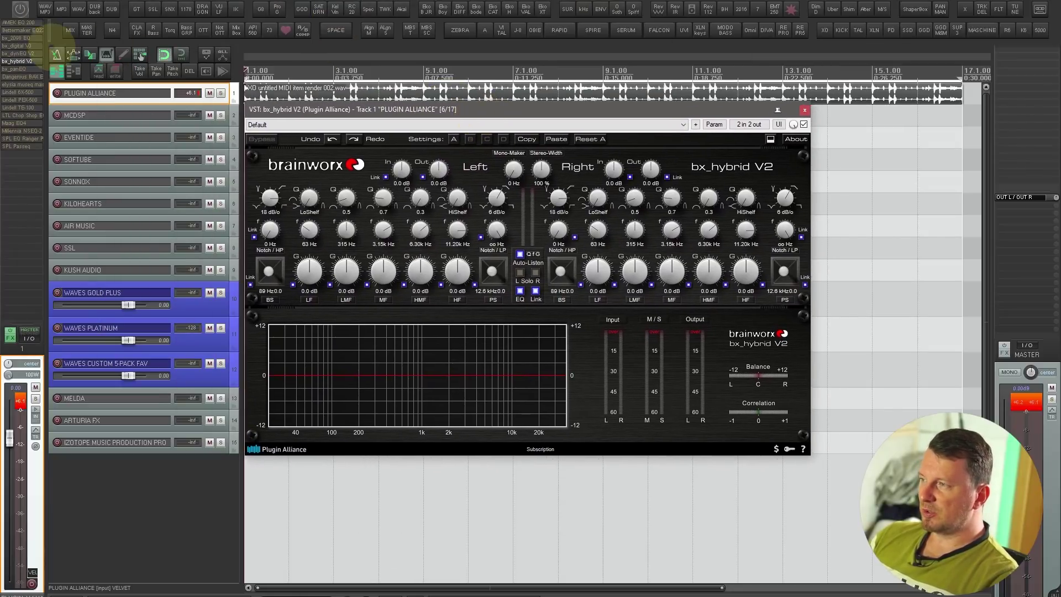
pyautogui.click(17, 46)
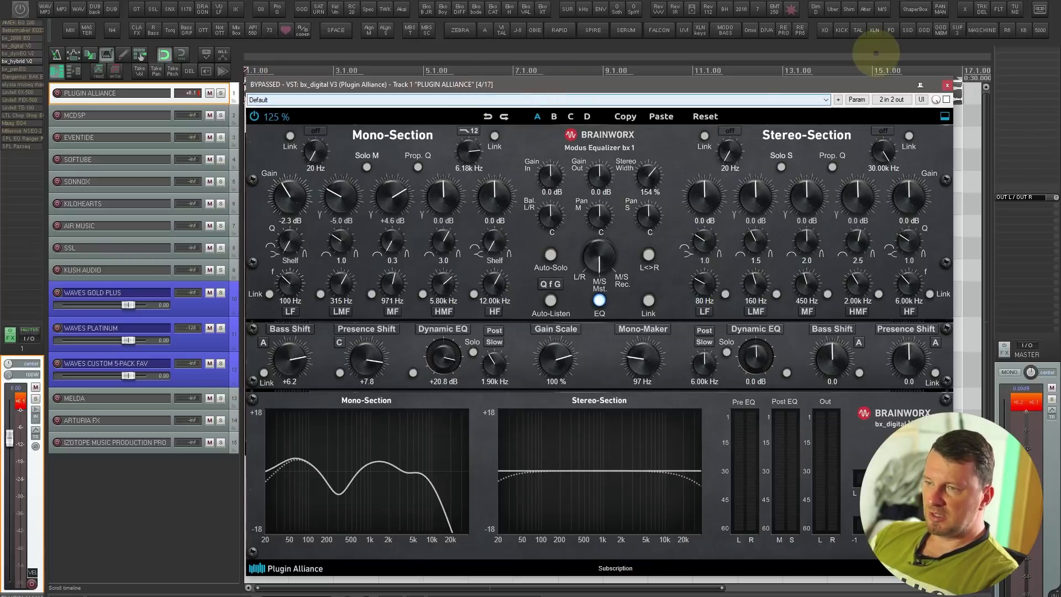
pyautogui.click(947, 85)
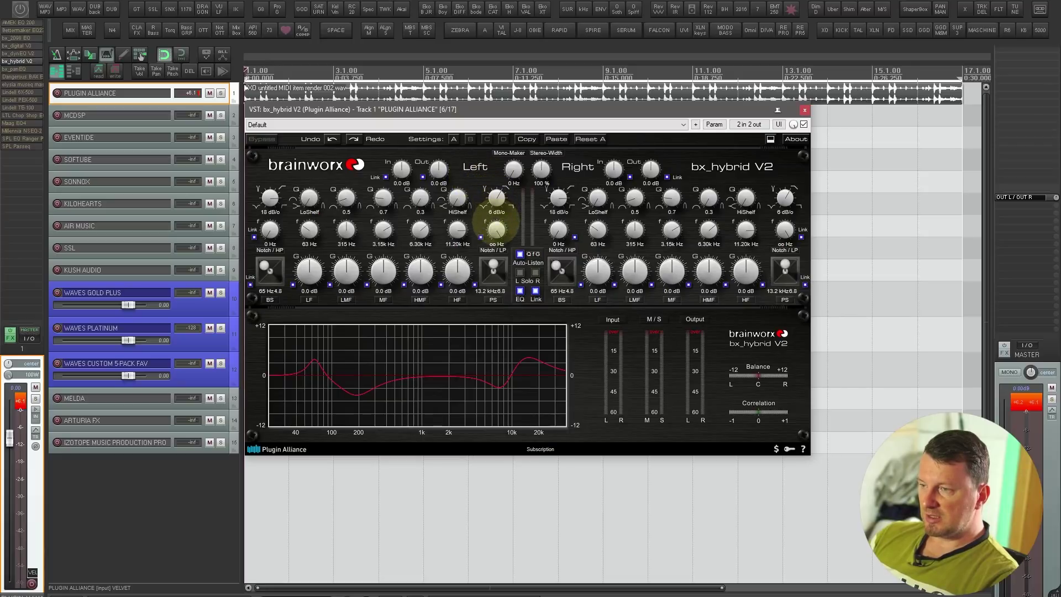
# - Adjust the low-pass filter to about 5.07 kHz with a 30 dB/o slope and reset the presence shift
pyautogui.moveTo(497, 223); pyautogui.dragTo(497, 237)
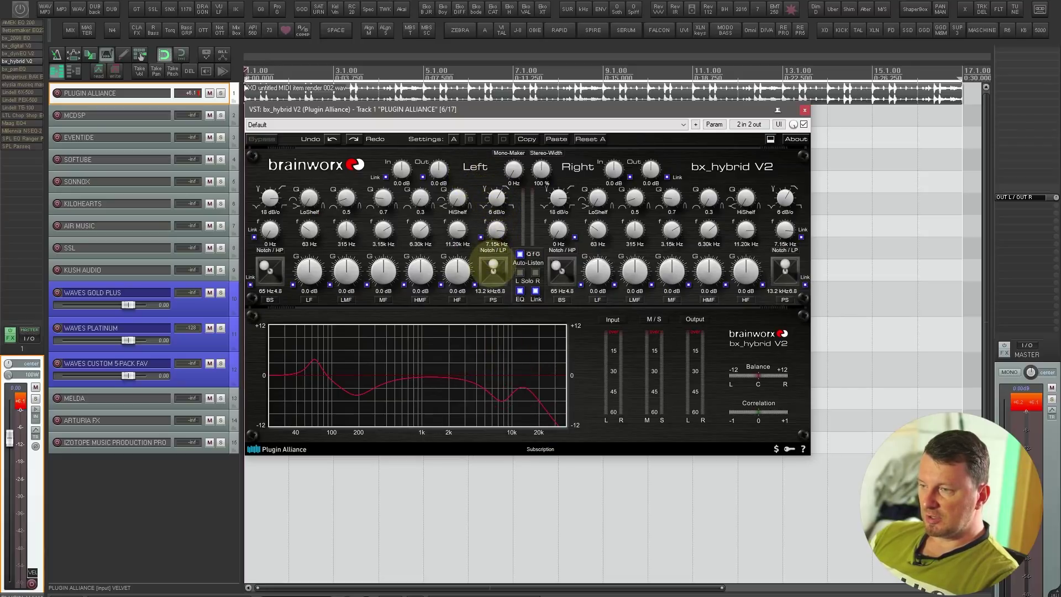
pyautogui.doubleClick(493, 265)
pyautogui.moveTo(496, 199); pyautogui.dragTo(495, 179)
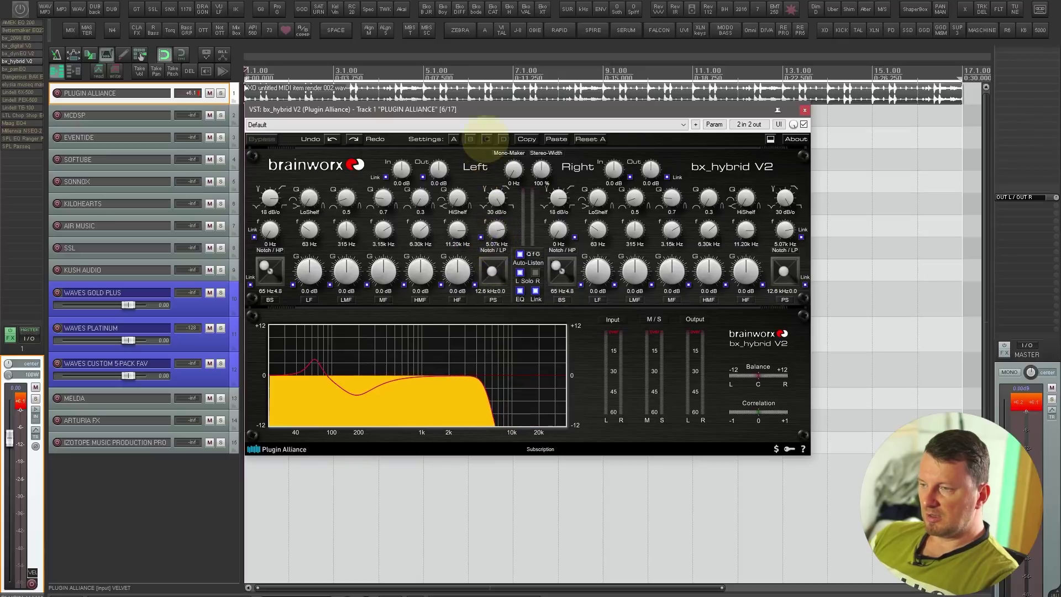
pyautogui.moveTo(485, 139); pyautogui.dragTo(484, 176)
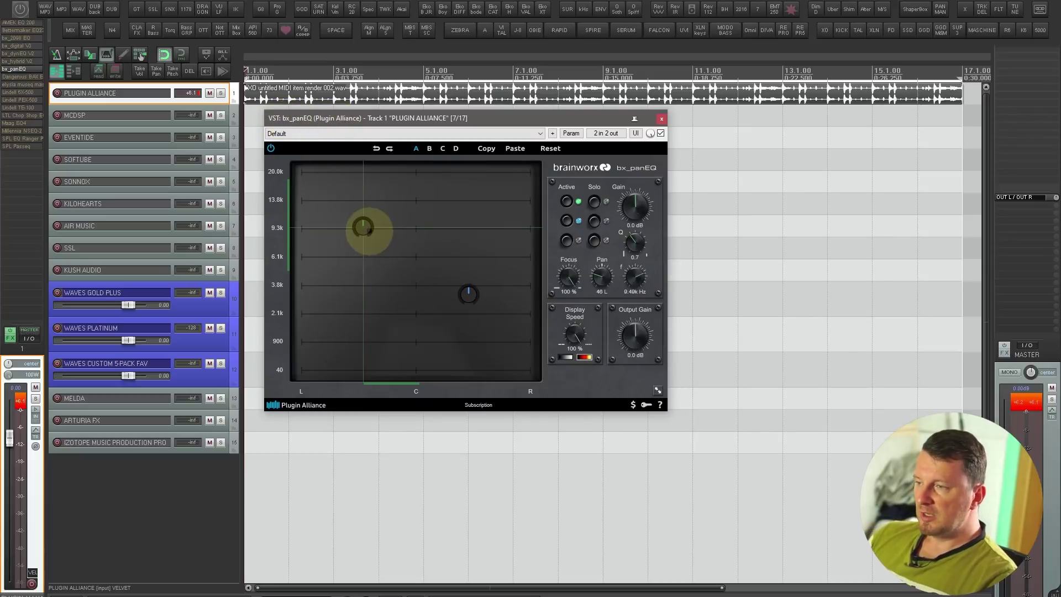
# - Place the green bx_panEQ band at 75 L near 9.2 kHz and audition its gain down to about -4.8 dB during playback
pyautogui.moveTo(362, 226); pyautogui.dragTo(329, 217)
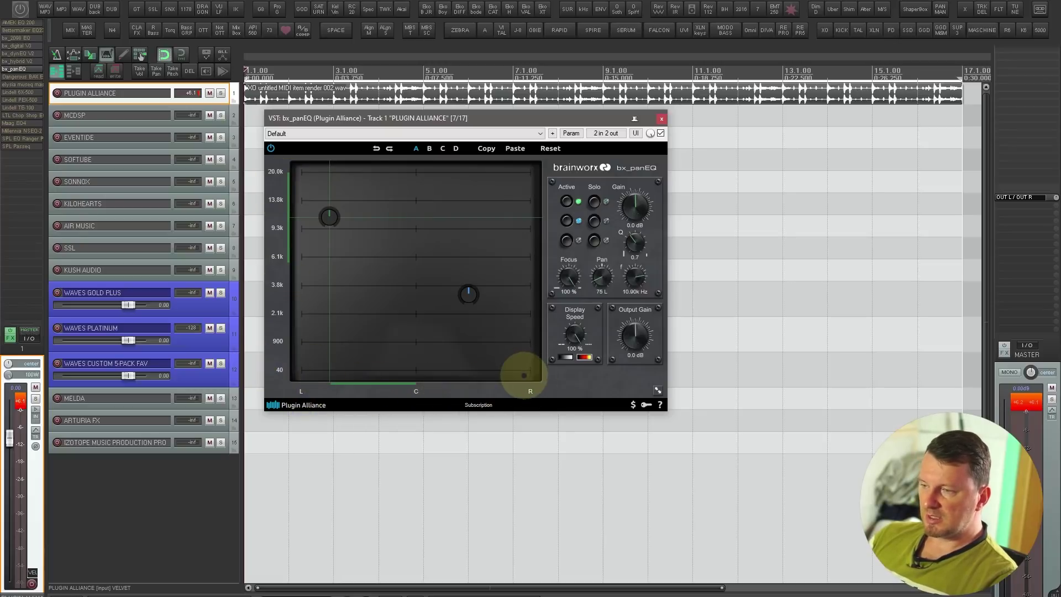
pyautogui.moveTo(330, 217)
pyautogui.mouseDown()
pyautogui.moveTo(403, 220)
pyautogui.moveTo(327, 226)
pyautogui.moveTo(343, 230)
pyautogui.mouseUp()
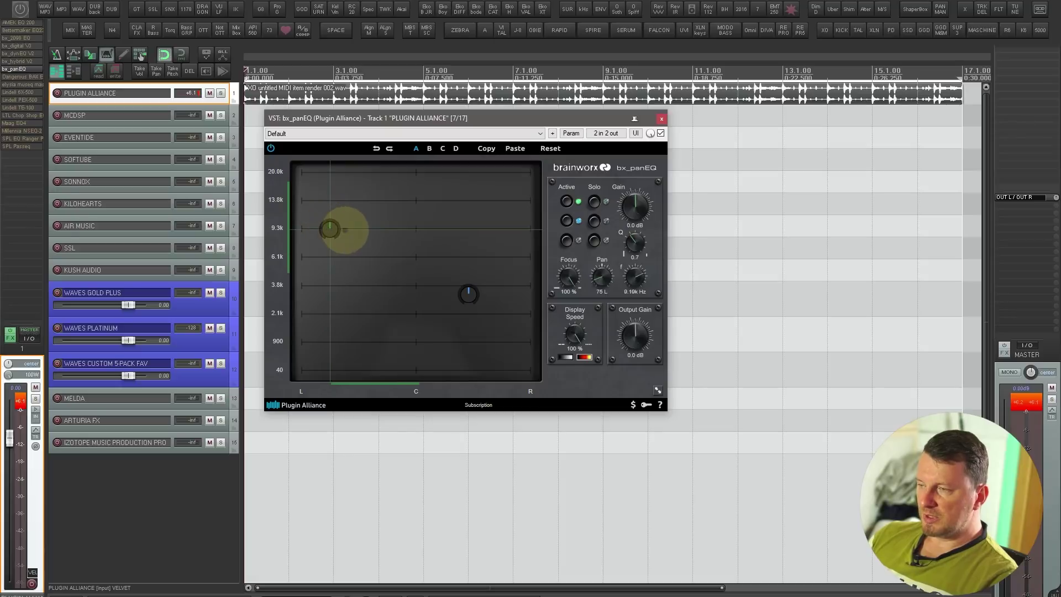
pyautogui.scroll(-8, 330, 229)
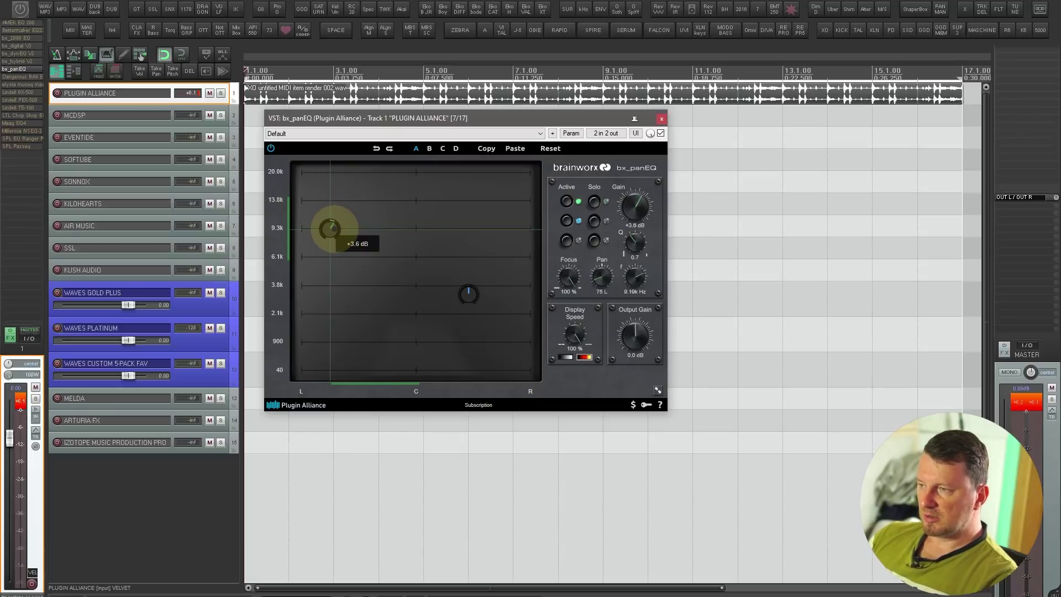
pyautogui.press('space')
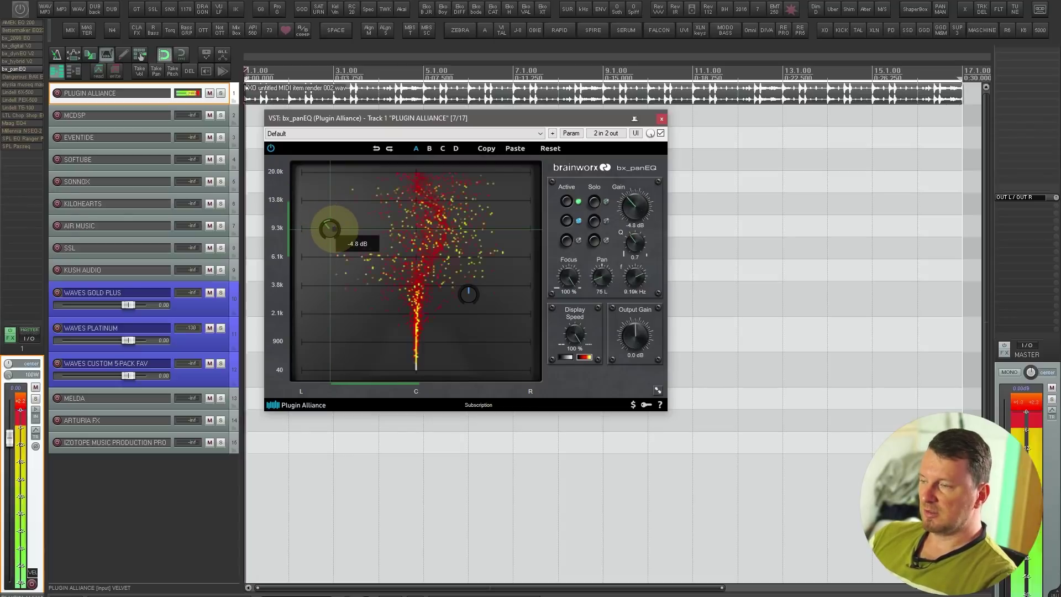
# - Raise the green band's gain to +6.0 dB and place the blue band at 49 R near 309 Hz with +14.4 dB gain
pyautogui.scroll(12, 334, 229)
pyautogui.scroll(6, 330, 228)
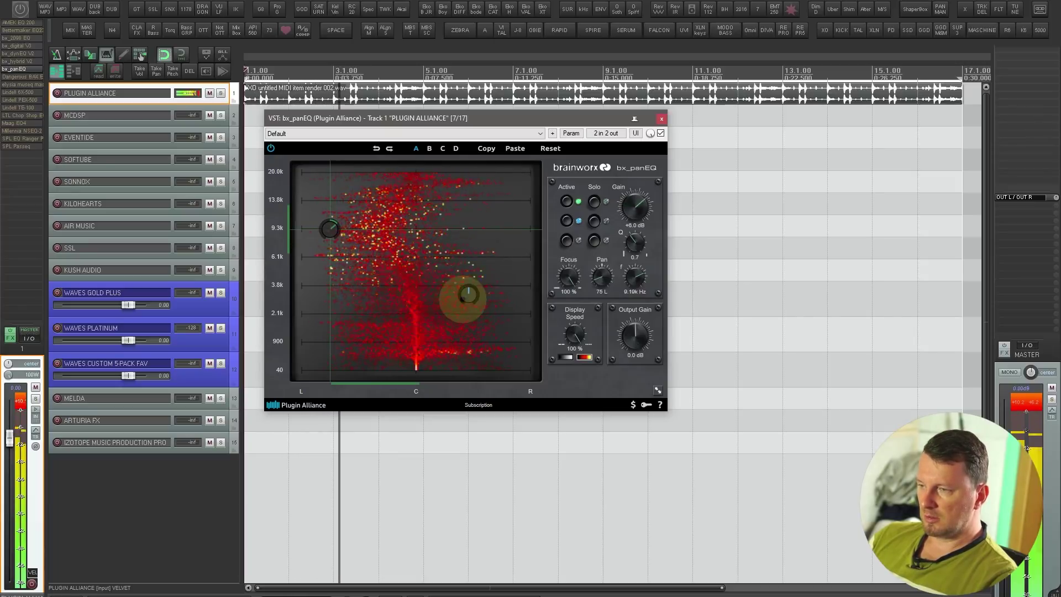
pyautogui.moveTo(464, 296); pyautogui.dragTo(473, 362)
pyautogui.scroll(6, 464, 348)
pyautogui.scroll(5, 497, 366)
pyautogui.moveTo(539, 118); pyautogui.dragTo(531, 116)
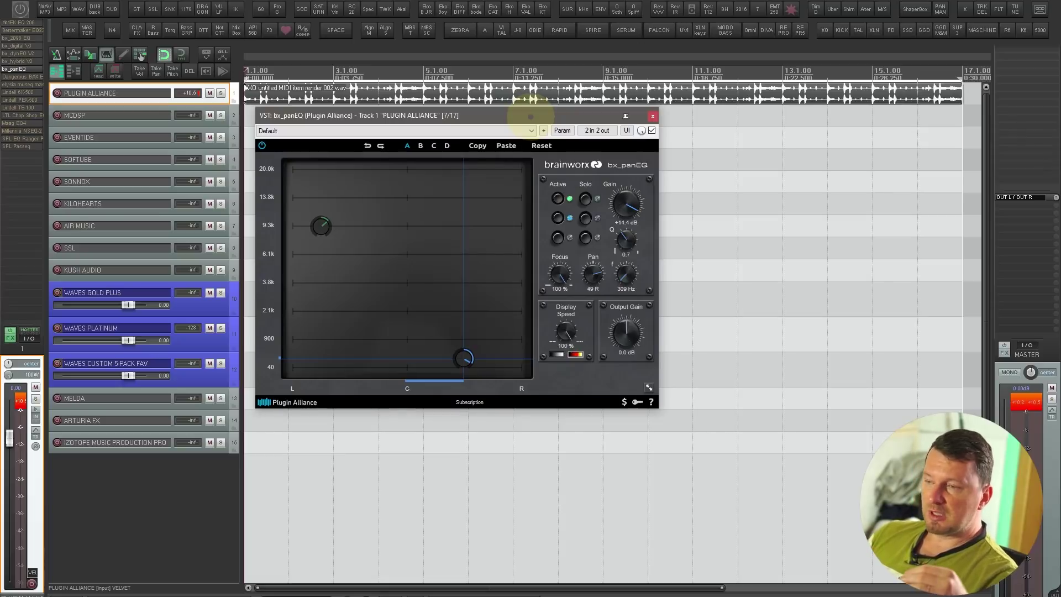
# - Activate the third bx_panEQ band and reposition all three bands, putting the blue one at 71 R and 357 Hz
pyautogui.click(558, 237)
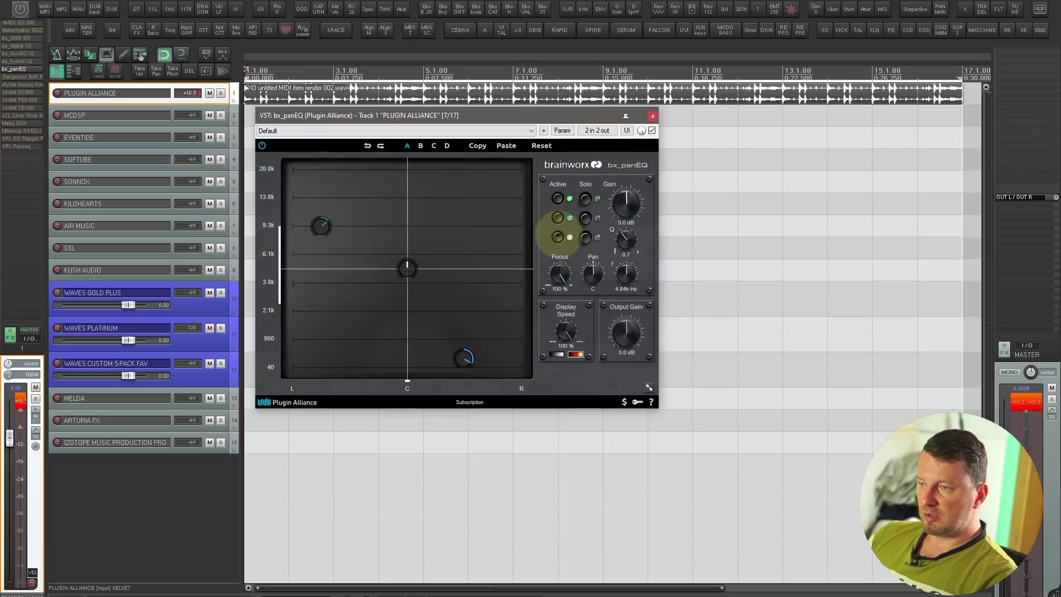
pyautogui.click(321, 226)
pyautogui.moveTo(321, 226); pyautogui.dragTo(329, 305)
pyautogui.moveTo(407, 269); pyautogui.dragTo(397, 330)
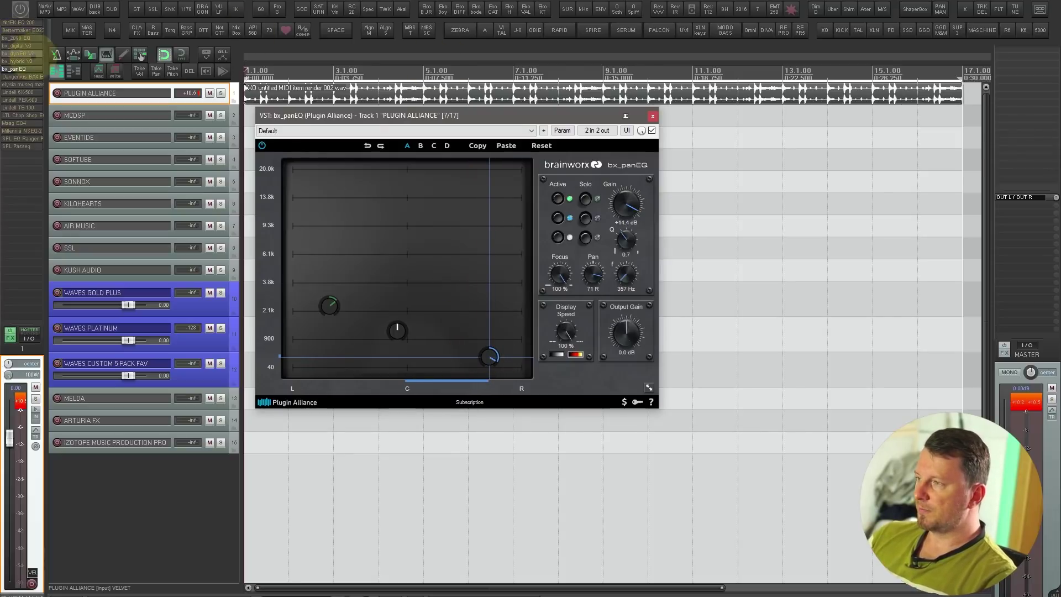
# - Bring up Dangerous BAX EQ Master and audition its low-cut and high-cut filters during playback
pyautogui.click(22, 76)
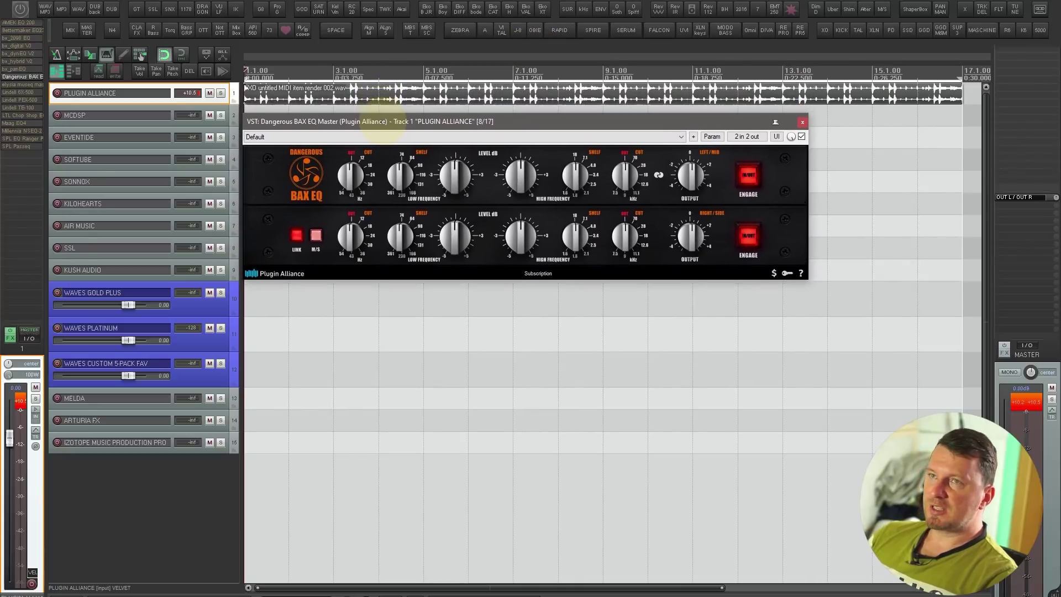
pyautogui.moveTo(378, 119); pyautogui.dragTo(381, 123)
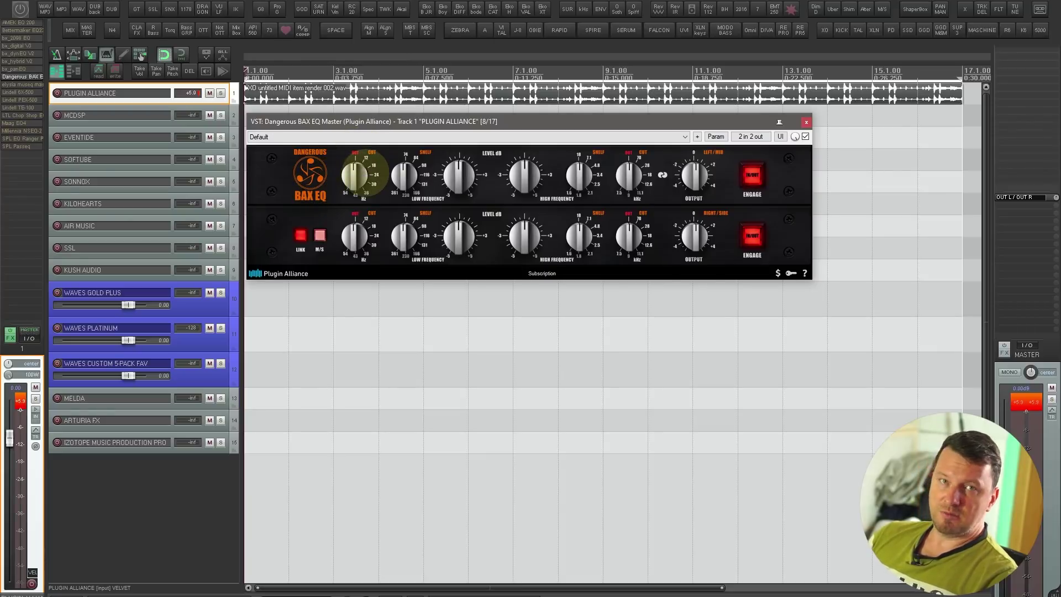
pyautogui.moveTo(358, 176); pyautogui.dragTo(351, 163)
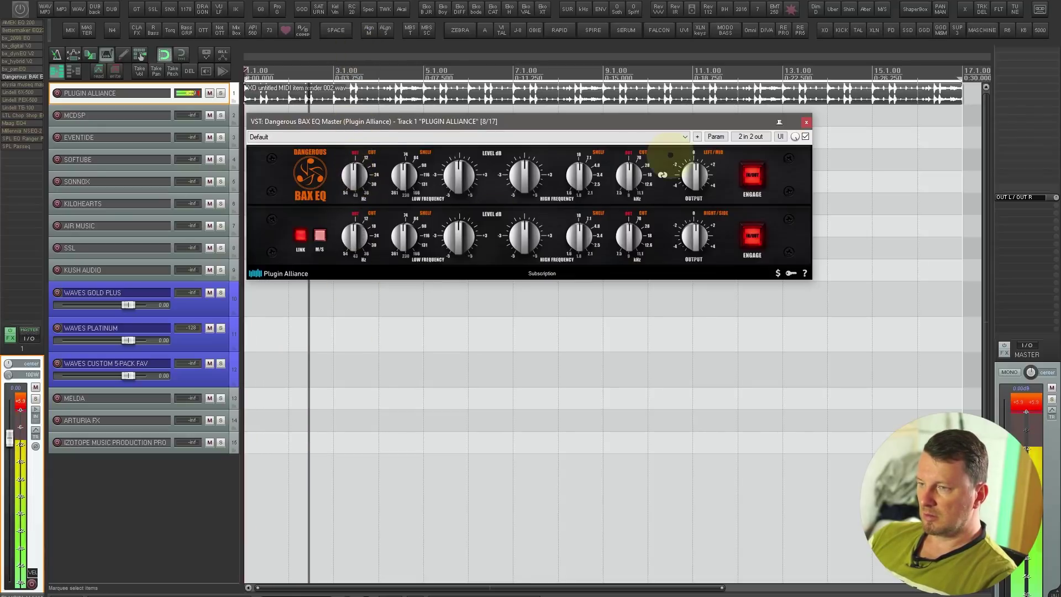
pyautogui.moveTo(634, 169); pyautogui.dragTo(629, 185)
pyautogui.moveTo(635, 13); pyautogui.dragTo(644, 211)
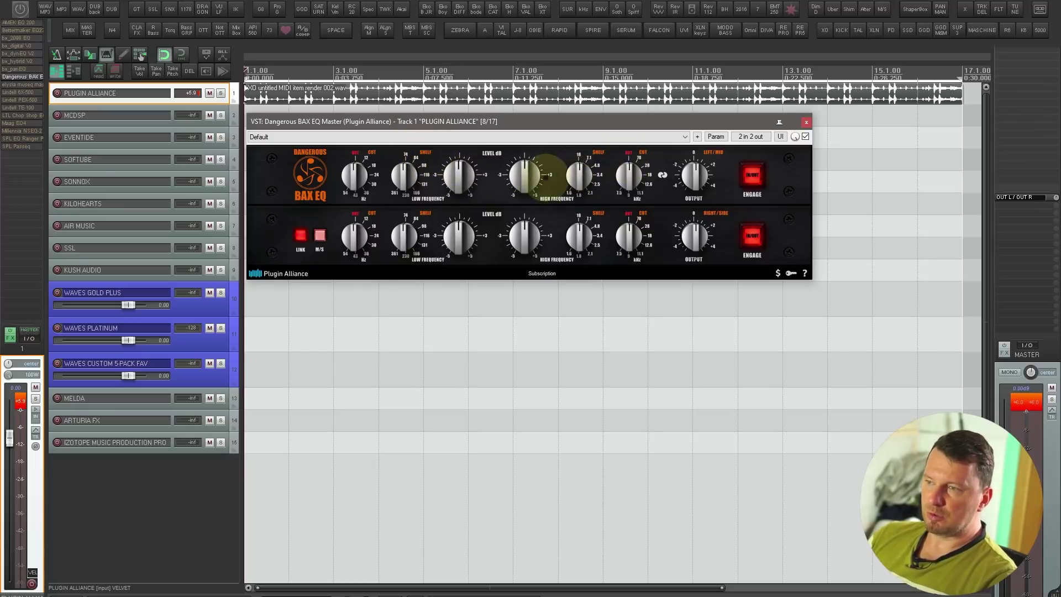
# - Boost the linked low-frequency and high-frequency shelf levels on the BAX EQ while the track plays
pyautogui.moveTo(445, 174); pyautogui.dragTo(458, 158)
pyautogui.moveTo(536, 174); pyautogui.dragTo(532, 150)
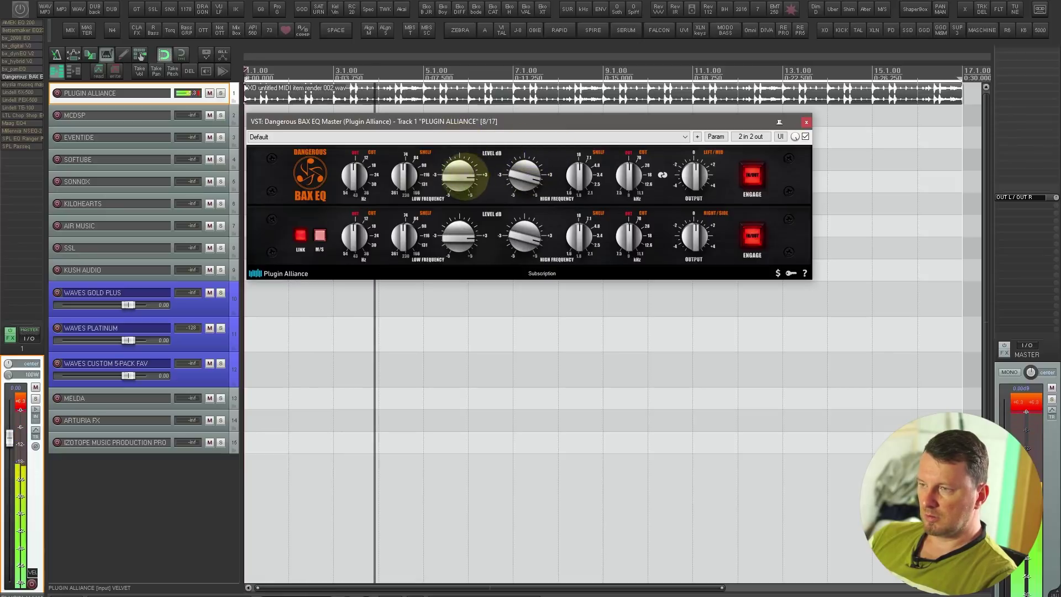
pyautogui.moveTo(465, 178); pyautogui.dragTo(465, 170)
pyautogui.moveTo(527, 177); pyautogui.dragTo(528, 172)
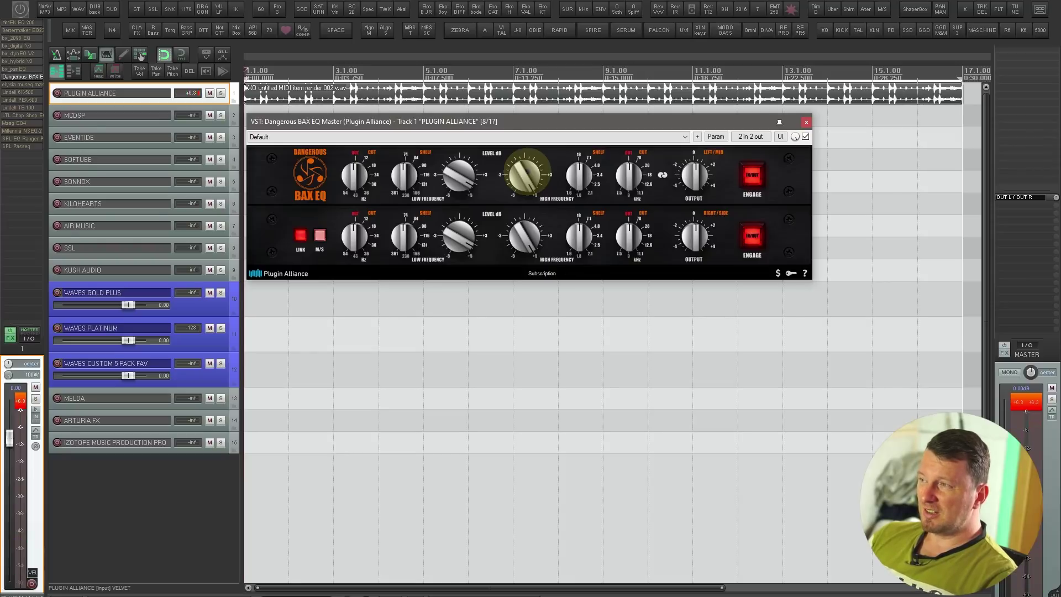
# - Briefly revisit Bettermaker EQ232D, then bring up elysia museq master over the arrangement
pyautogui.click(21, 30)
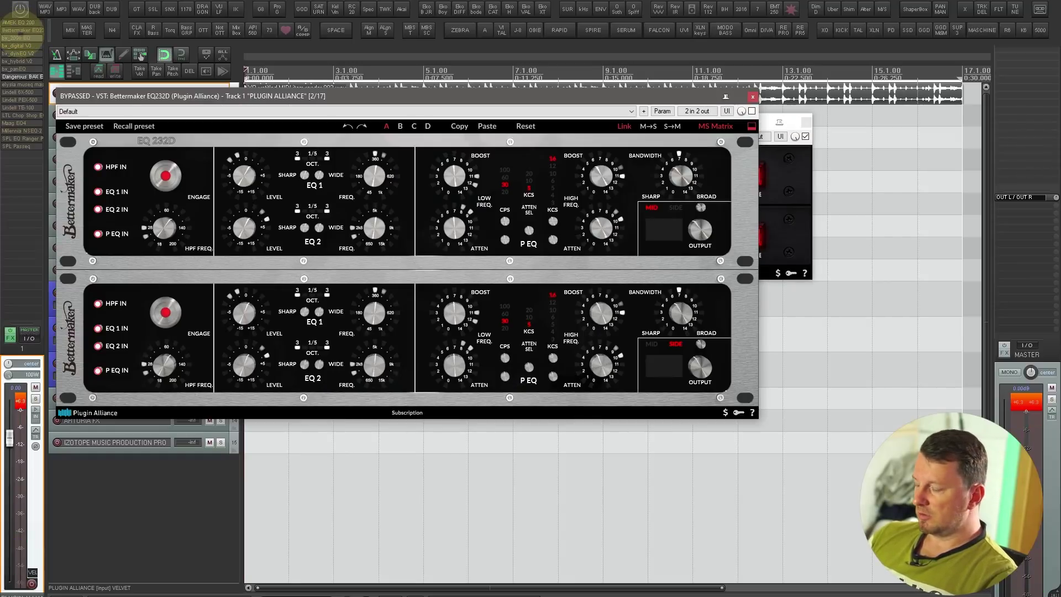
pyautogui.click(21, 84)
pyautogui.moveTo(353, 433); pyautogui.dragTo(384, 107)
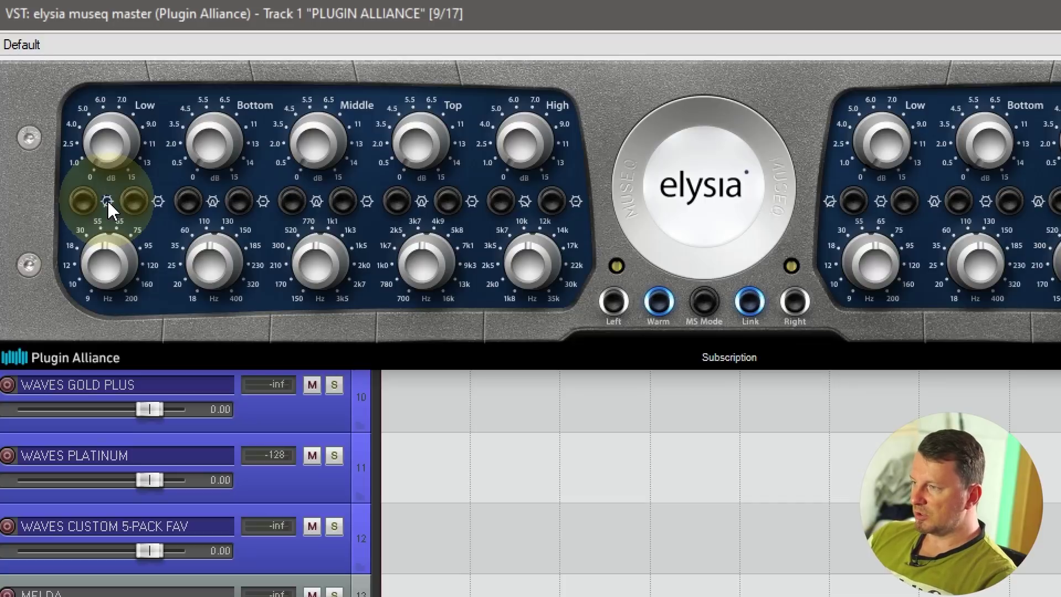
# - Play the track, boost the museq Low band to about 12.8 dB and try its second switch, leaving it off
pyautogui.press('space')
pyautogui.scroll(3, 105, 157)
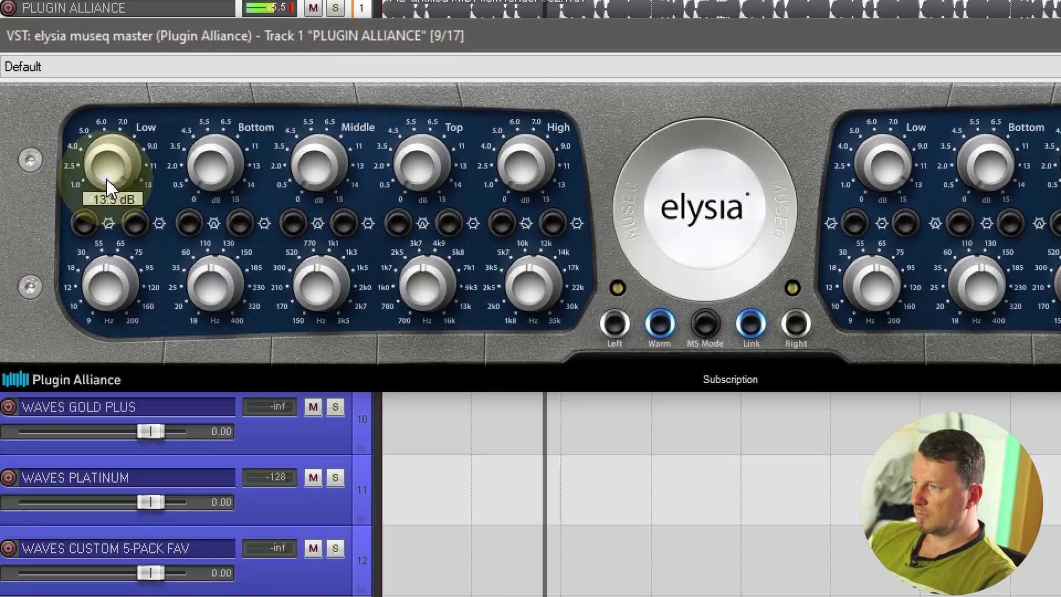
pyautogui.scroll(-2, 107, 179)
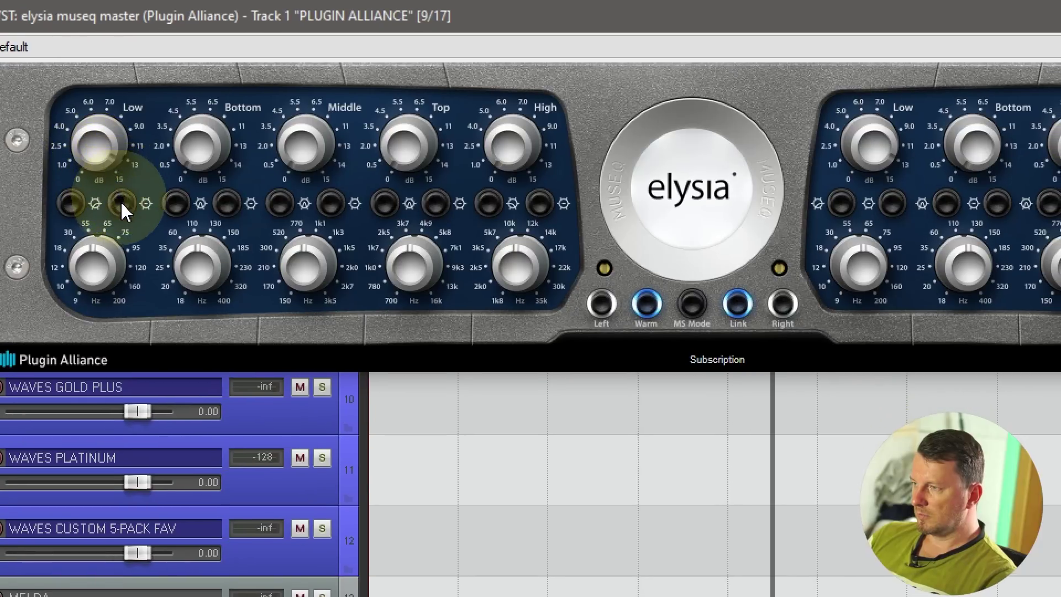
pyautogui.click(136, 223)
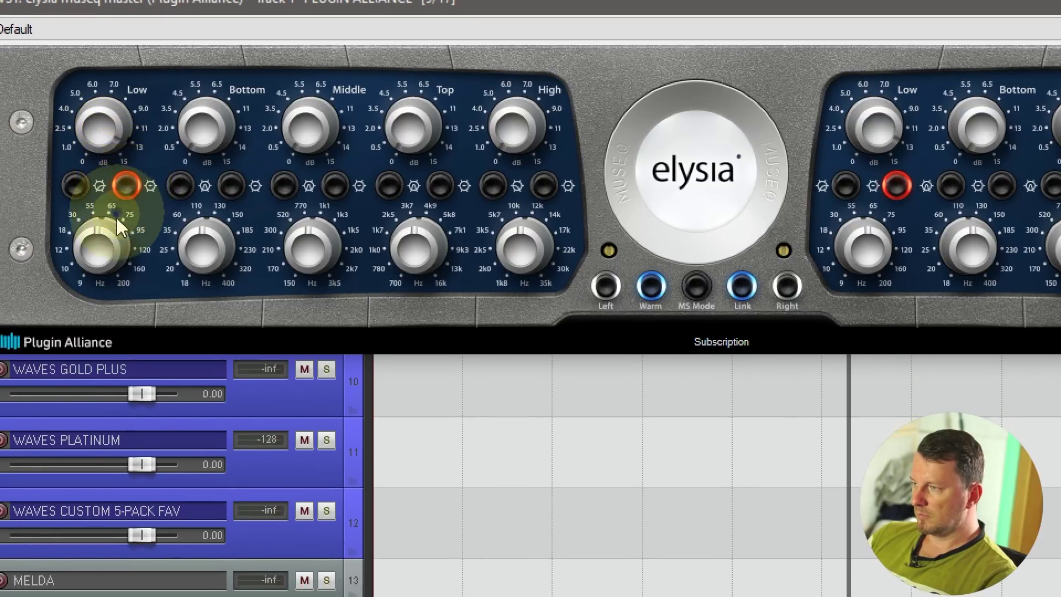
pyautogui.moveTo(93, 260); pyautogui.dragTo(117, 281)
pyautogui.click(133, 214)
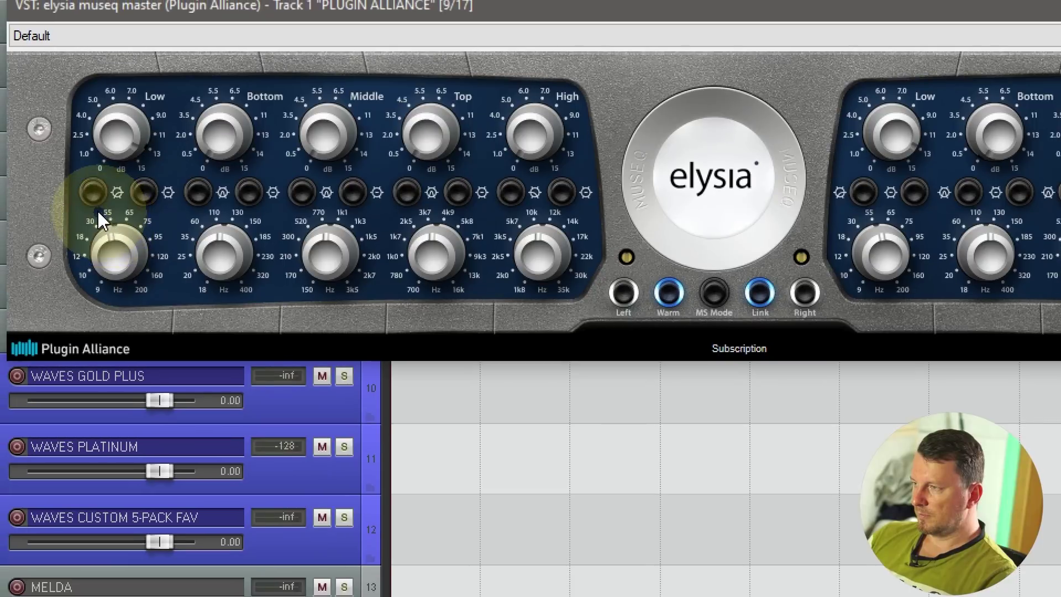
# - Engage the Low band's first switch and set its frequency near 65 Hz with about 11.2 dB gain
pyautogui.click(82, 179)
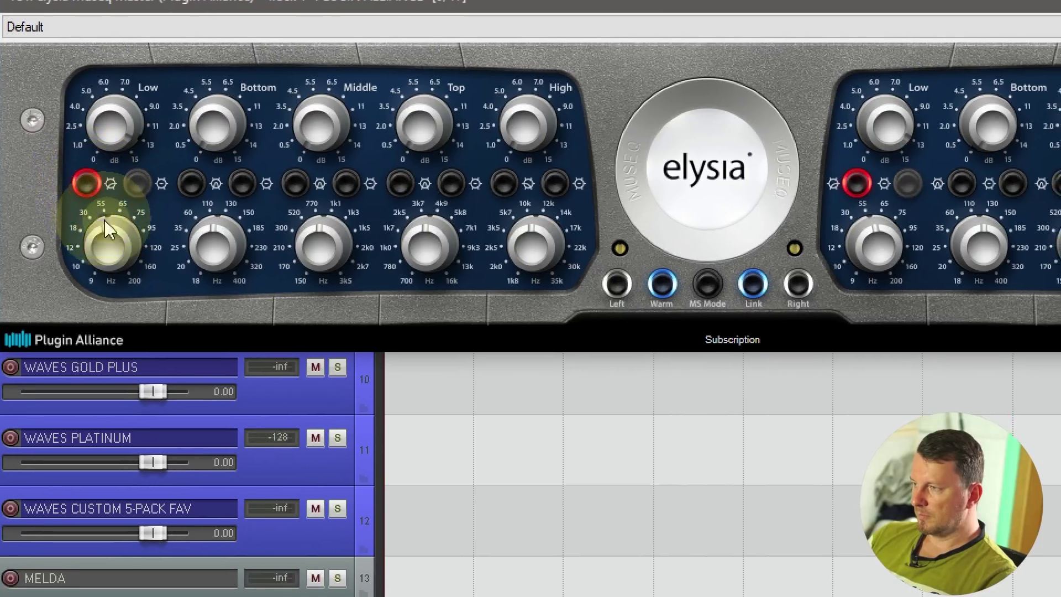
pyautogui.moveTo(113, 241); pyautogui.dragTo(108, 216)
pyautogui.moveTo(105, 177); pyautogui.dragTo(107, 191)
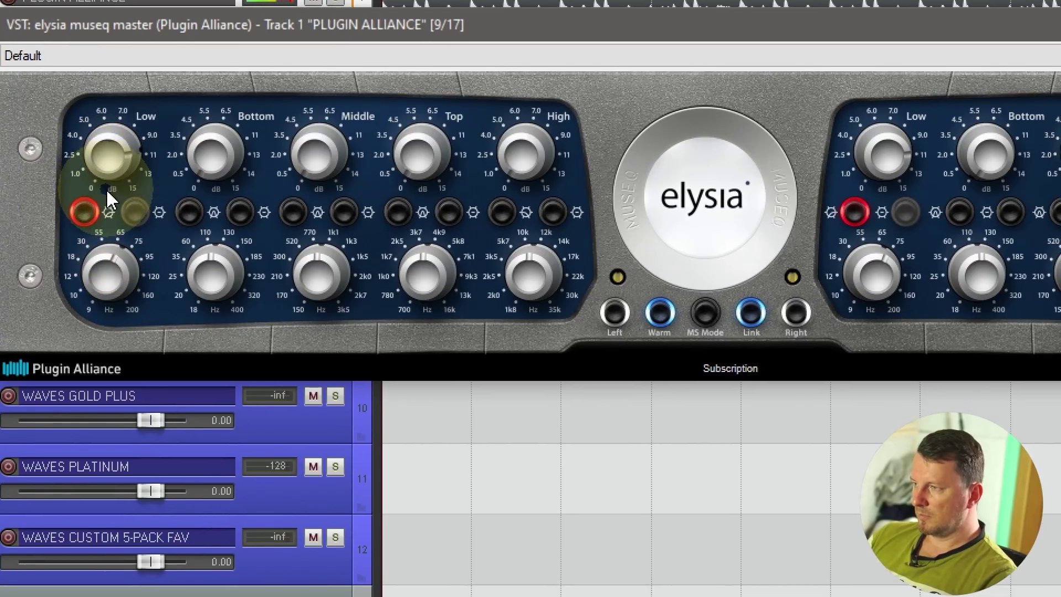
pyautogui.moveTo(110, 258); pyautogui.dragTo(109, 222)
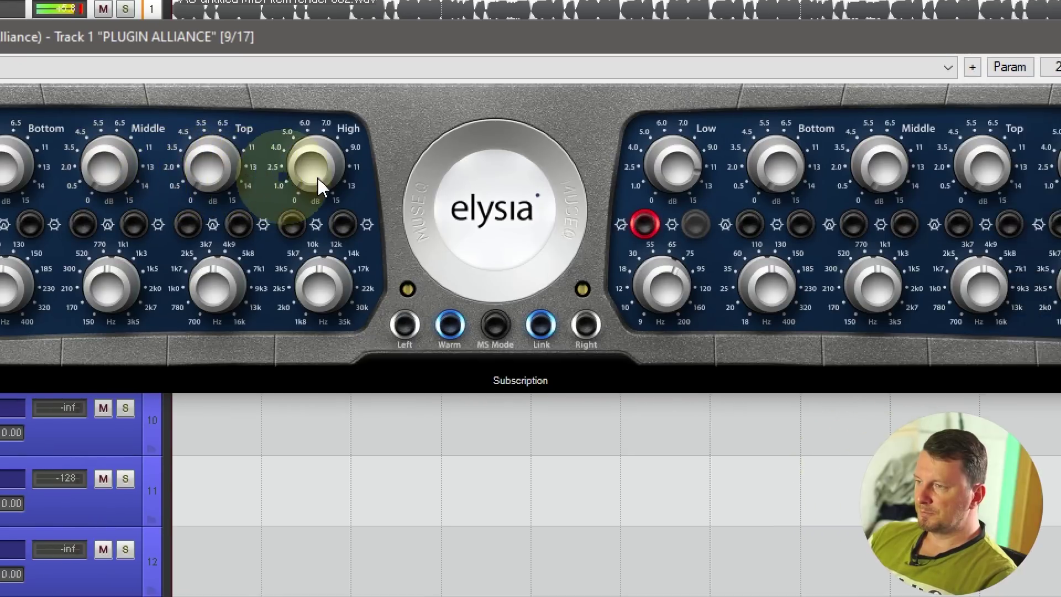
# - Raise the museq High band's gain and audition its first switch while sweeping the band's frequency
pyautogui.moveTo(317, 177)
pyautogui.mouseDown()
pyautogui.moveTo(317, 142)
pyautogui.moveTo(320, 175)
pyautogui.mouseUp()
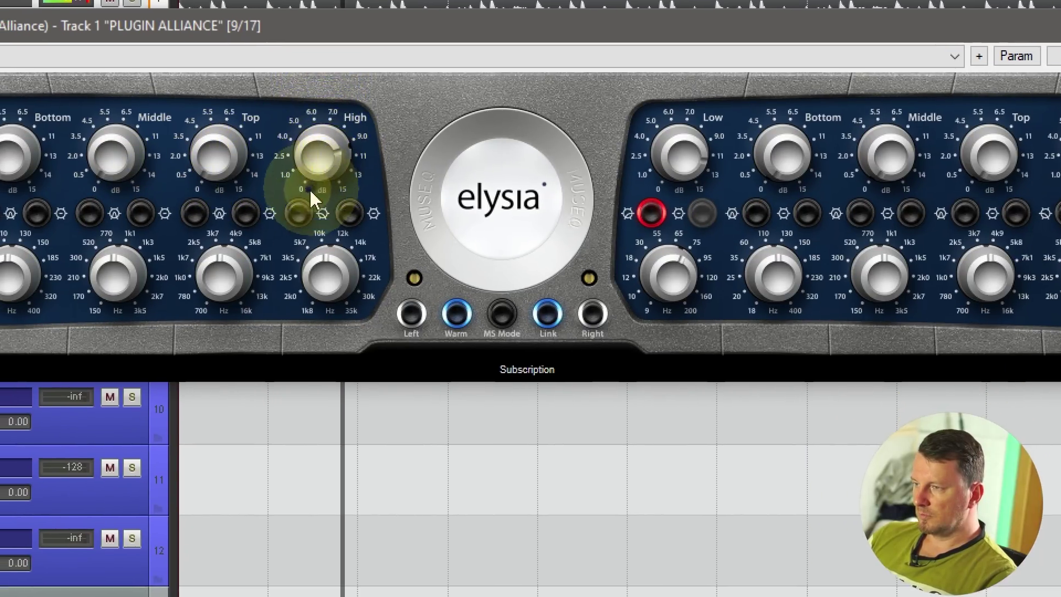
pyautogui.click(291, 235)
pyautogui.moveTo(321, 298); pyautogui.dragTo(319, 359)
pyautogui.moveTo(316, 258); pyautogui.dragTo(314, 235)
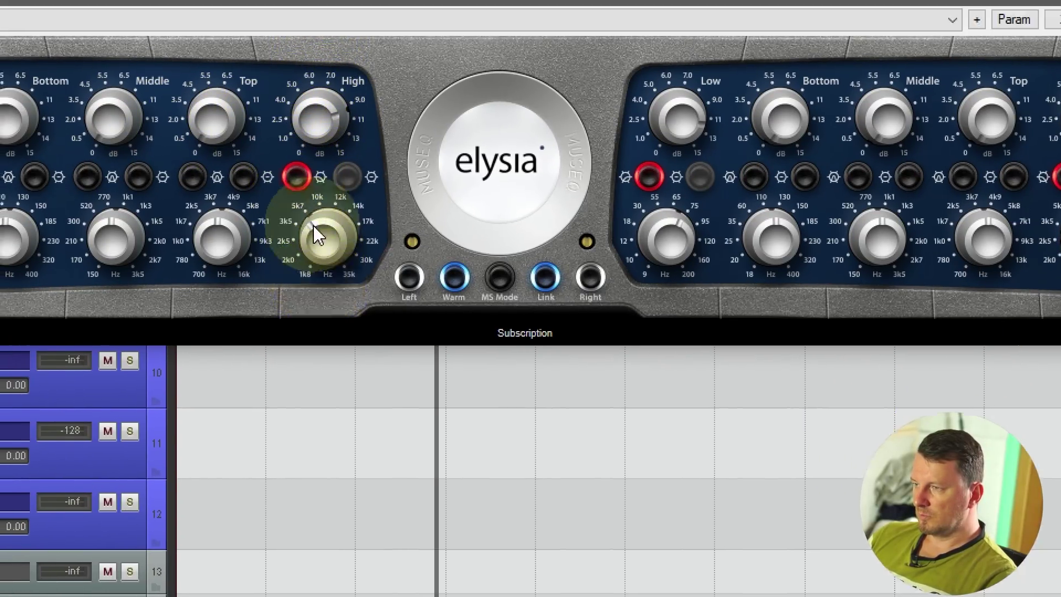
pyautogui.moveTo(313, 106); pyautogui.dragTo(314, 73)
pyautogui.moveTo(314, 226); pyautogui.dragTo(315, 201)
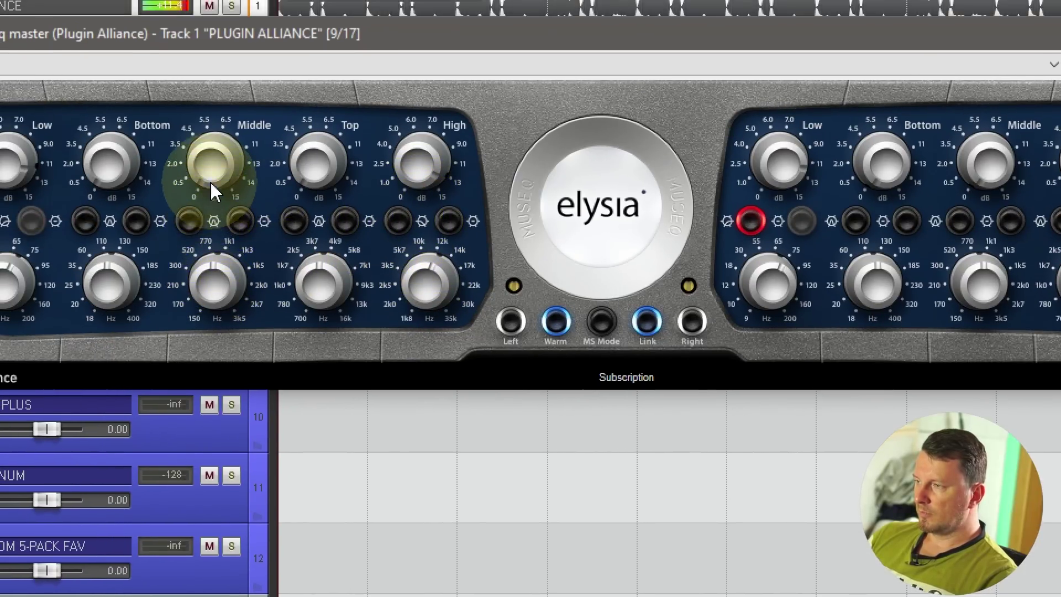
# - Adjust the Middle band's gain and frequency, and audition MS Mode before switching it off
pyautogui.moveTo(207, 133)
pyautogui.mouseDown()
pyautogui.moveTo(205, 52)
pyautogui.moveTo(208, 129)
pyautogui.mouseUp()
pyautogui.moveTo(220, 327); pyautogui.dragTo(221, 318)
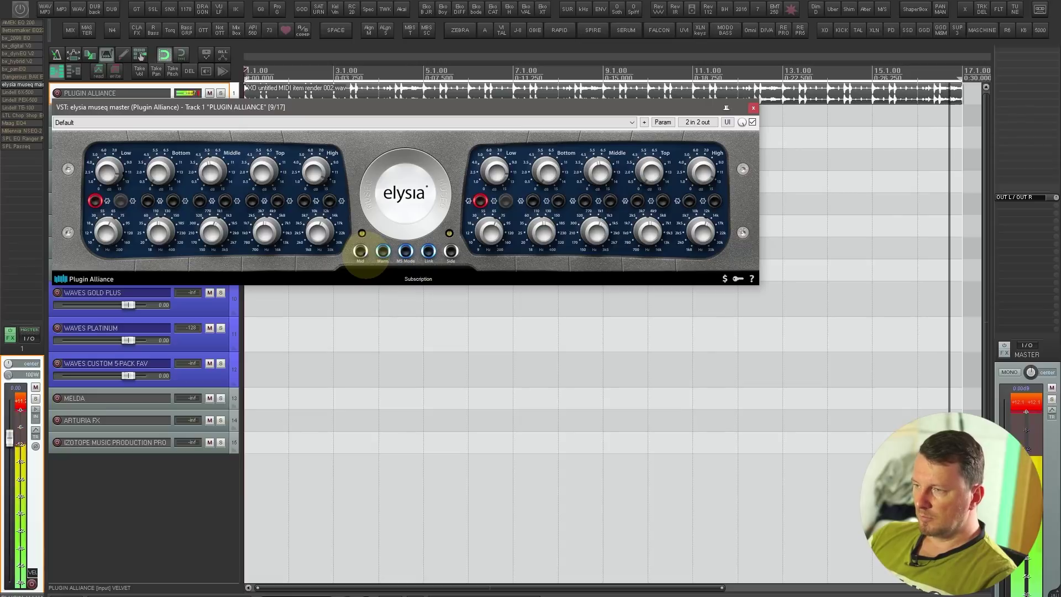
pyautogui.moveTo(362, 233); pyautogui.dragTo(362, 254)
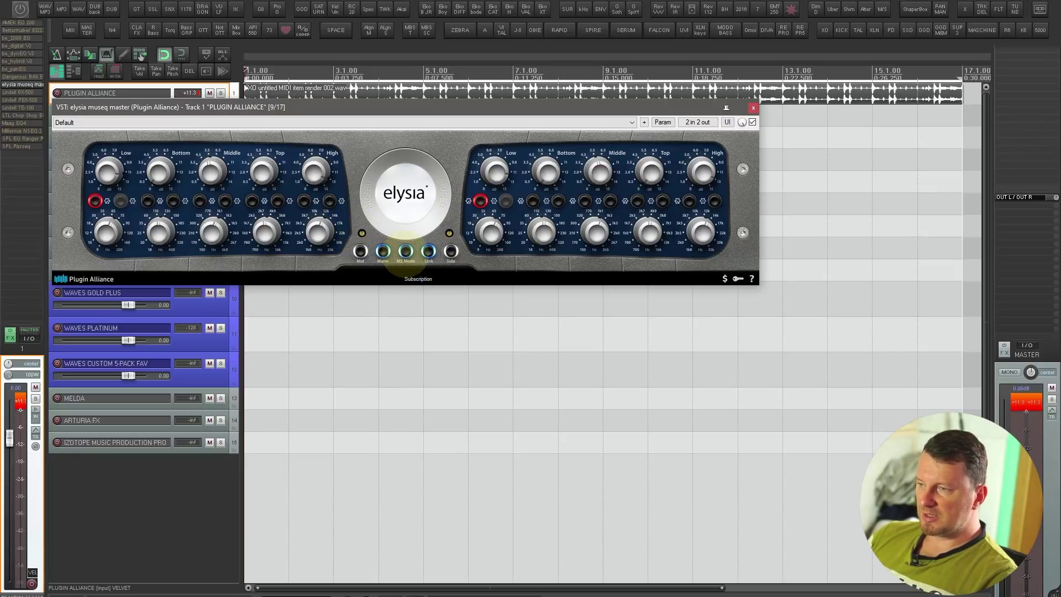
pyautogui.click(405, 251)
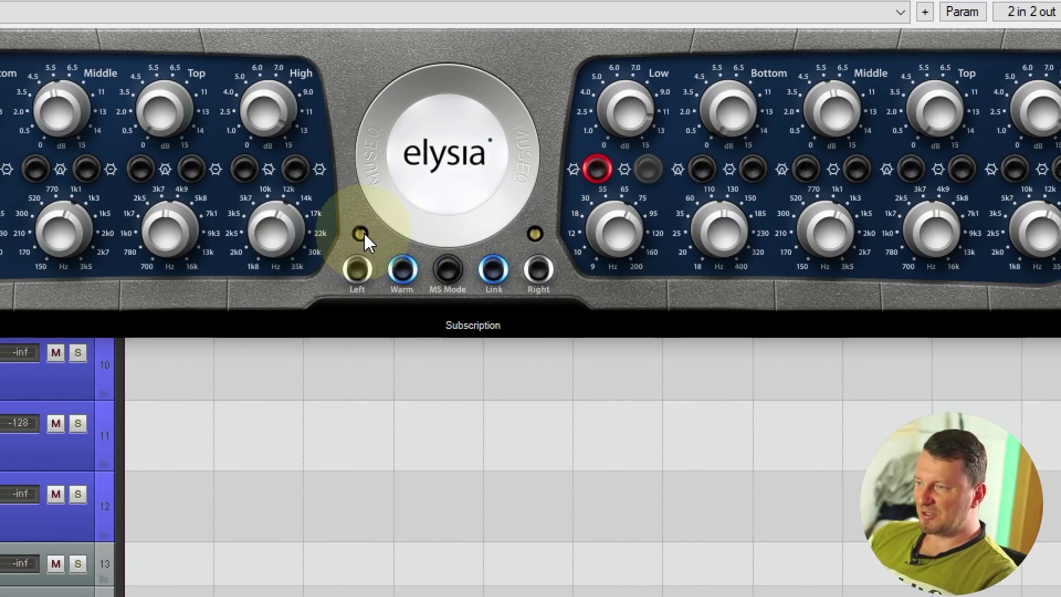
# - Audition the museq's central channel controls during playback and turn Link off
pyautogui.press('space')
pyautogui.moveTo(363, 234); pyautogui.dragTo(369, 349)
pyautogui.moveTo(367, 291); pyautogui.dragTo(367, 189)
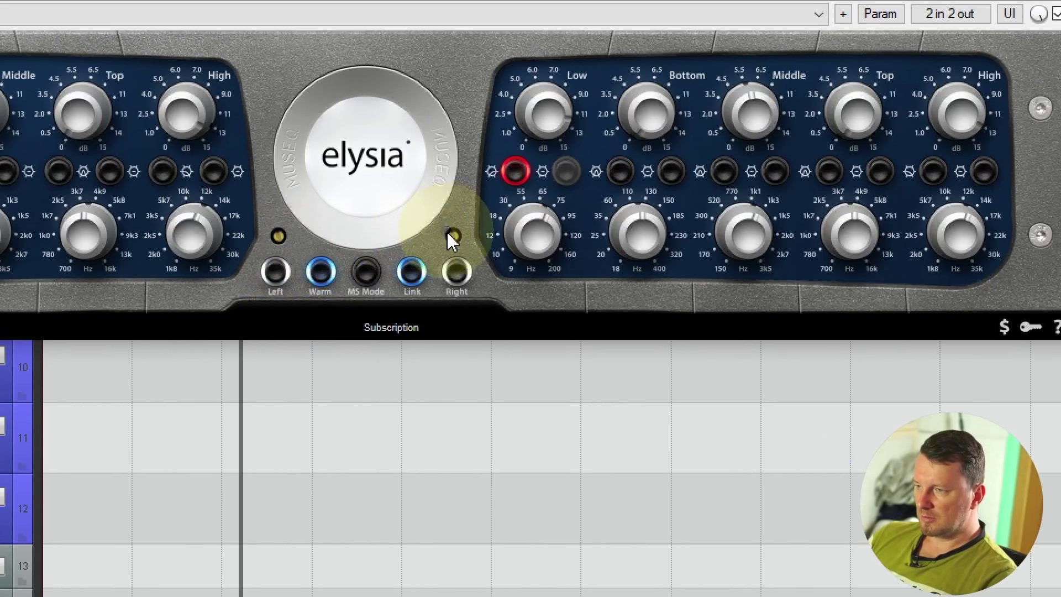
pyautogui.moveTo(473, 235); pyautogui.dragTo(450, 239)
pyautogui.moveTo(362, 240)
pyautogui.mouseDown()
pyautogui.moveTo(367, 248)
pyautogui.moveTo(367, 234)
pyautogui.mouseUp()
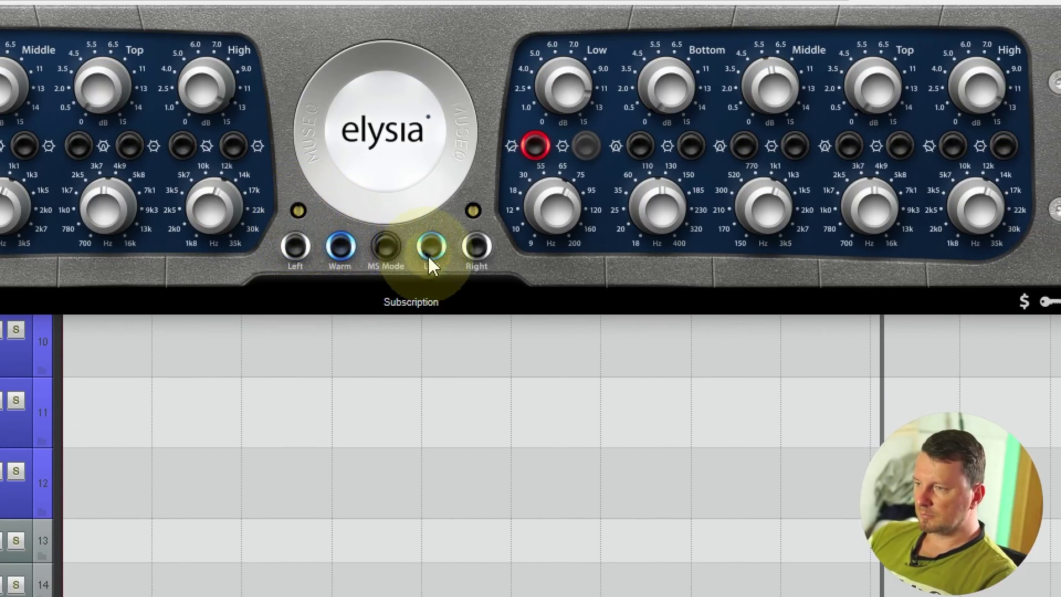
pyautogui.click(454, 255)
pyautogui.moveTo(450, 230)
pyautogui.mouseDown()
pyautogui.moveTo(444, 265)
pyautogui.moveTo(450, 234)
pyautogui.mouseUp()
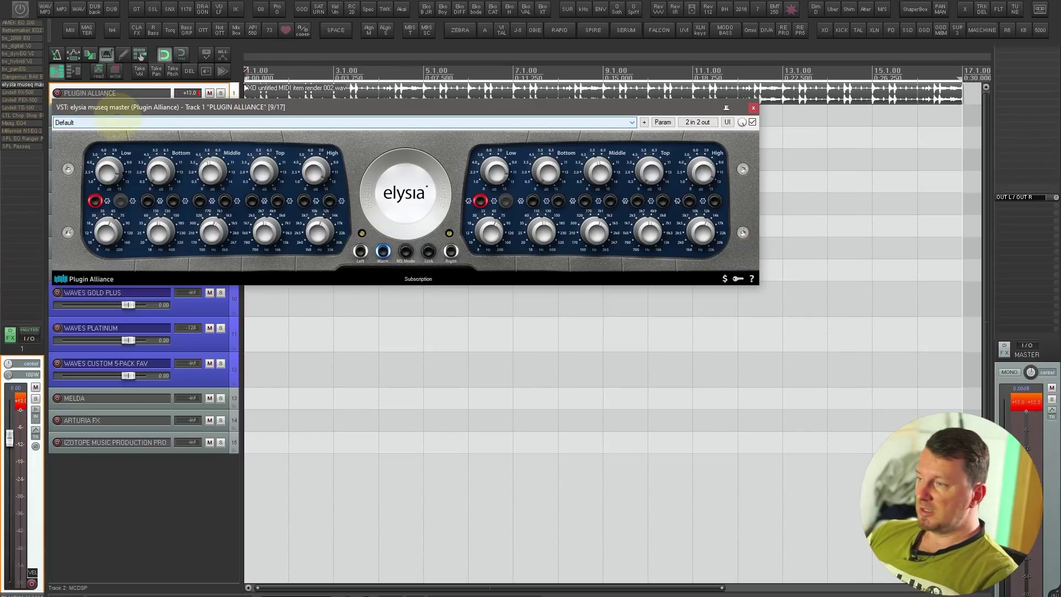
# - Bring up Lindell 6X-500 from the PLUGIN ALLIANCE track's effects and place its window over the arrangement
pyautogui.moveTo(109, 108); pyautogui.dragTo(108, 116)
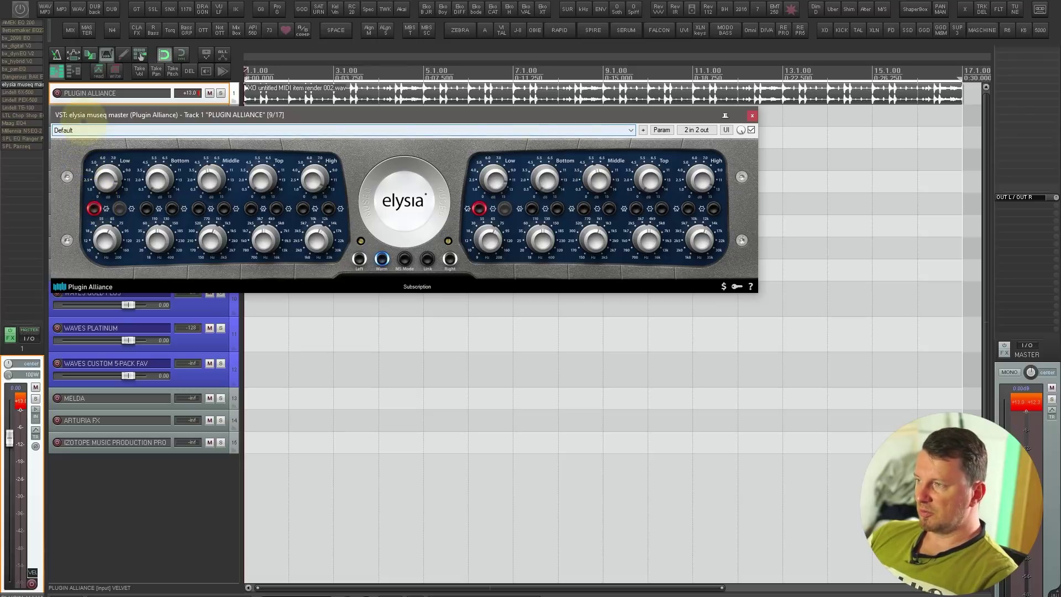
pyautogui.click(24, 92)
pyautogui.moveTo(105, 4); pyautogui.dragTo(336, 118)
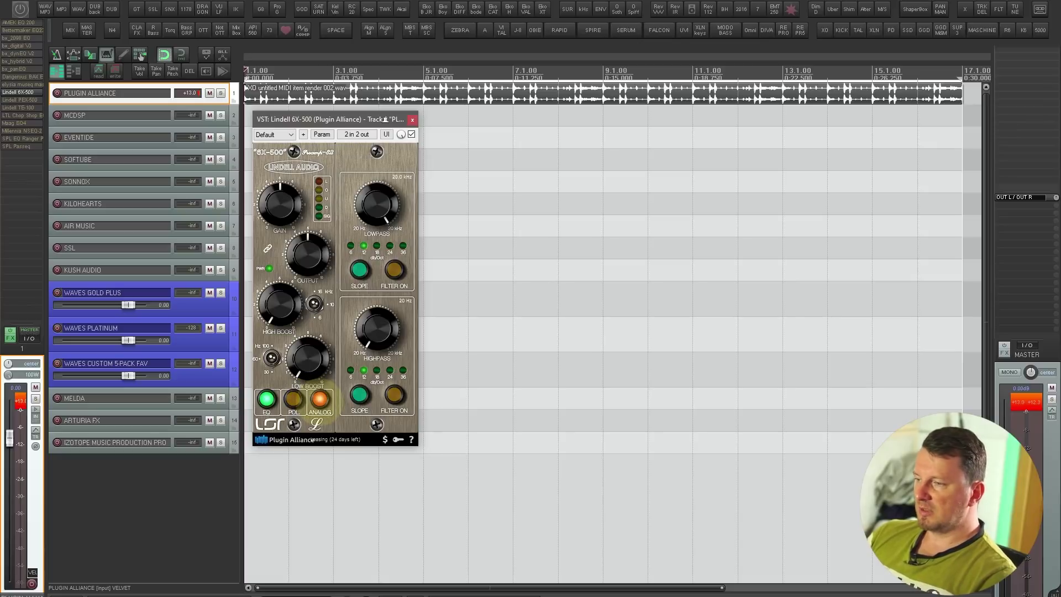
# - Play the track through the 6X-500, adjusting its high boost and low boost and changing the low-boost frequency
pyautogui.press('space')
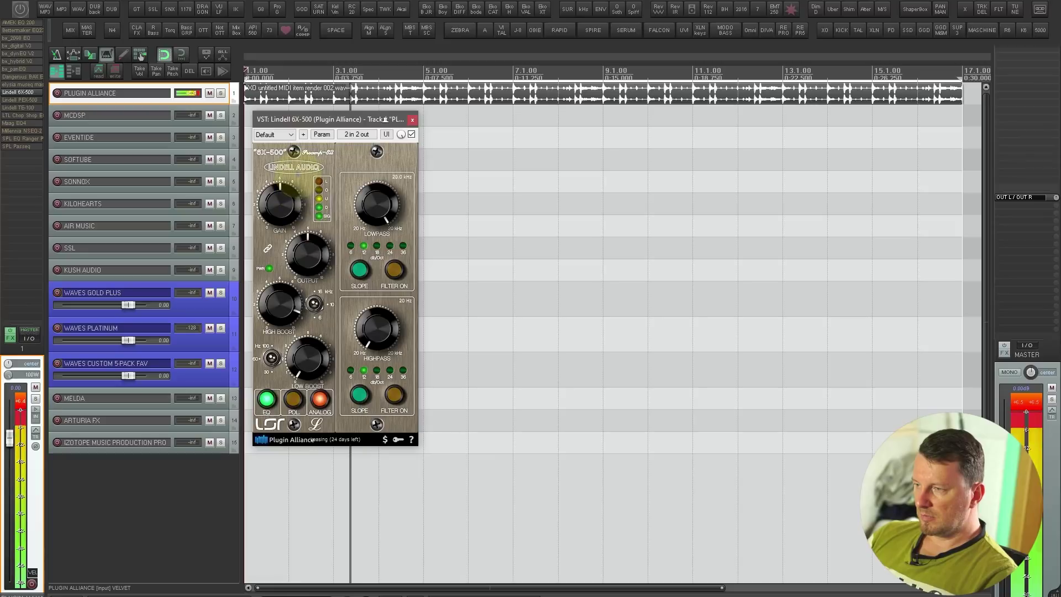
pyautogui.moveTo(300, 310); pyautogui.dragTo(301, 325)
pyautogui.moveTo(308, 348); pyautogui.dragTo(314, 270)
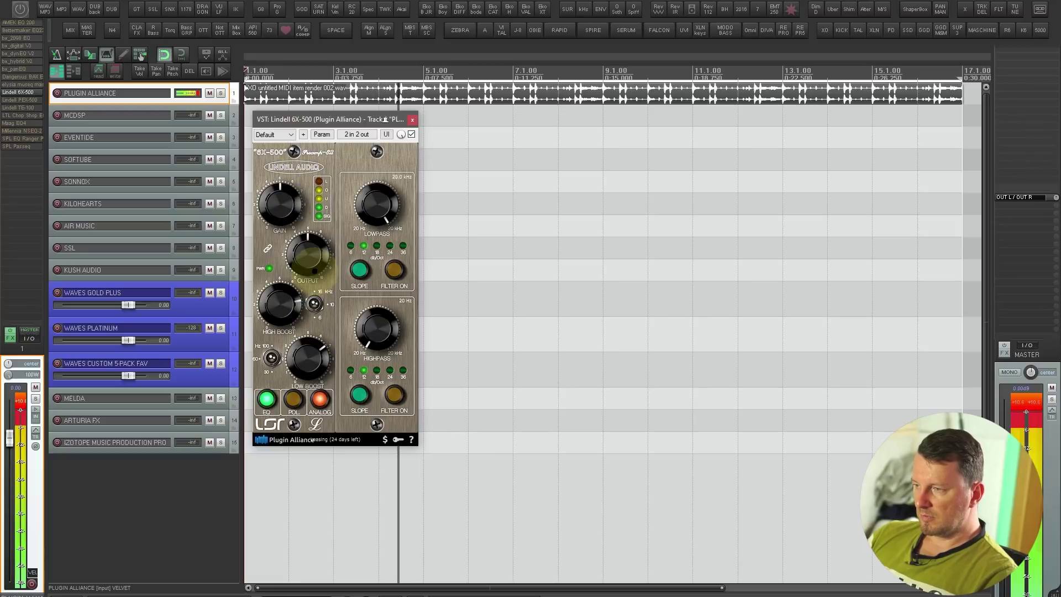
pyautogui.click(275, 361)
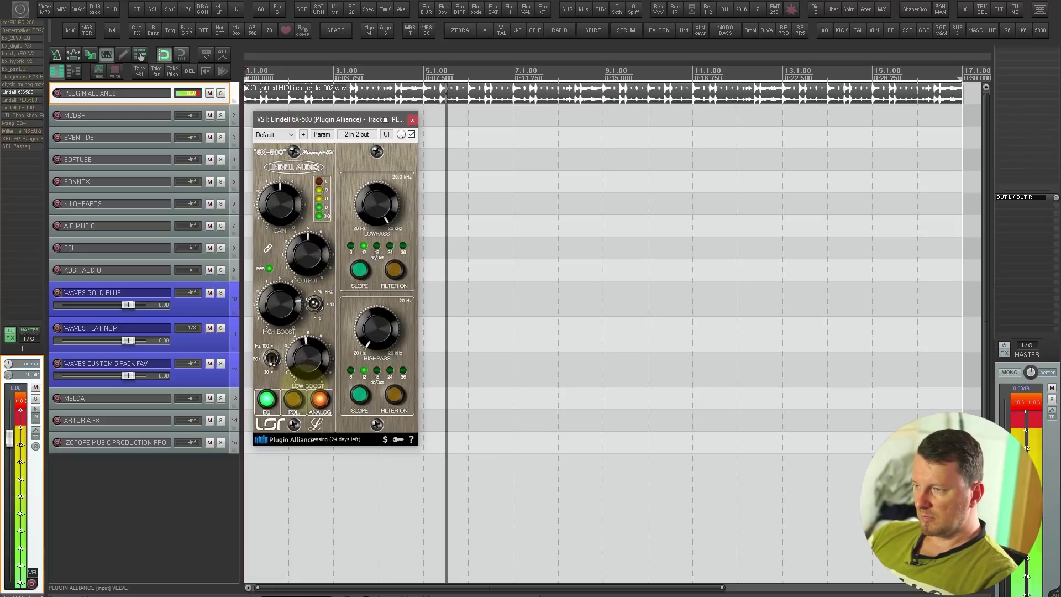
# - Enable the 6X-500's high-pass filter at 60 Hz and readjust the low boost, then resume playback
pyautogui.moveTo(376, 331); pyautogui.dragTo(374, 320)
pyautogui.moveTo(358, 277); pyautogui.dragTo(356, 317)
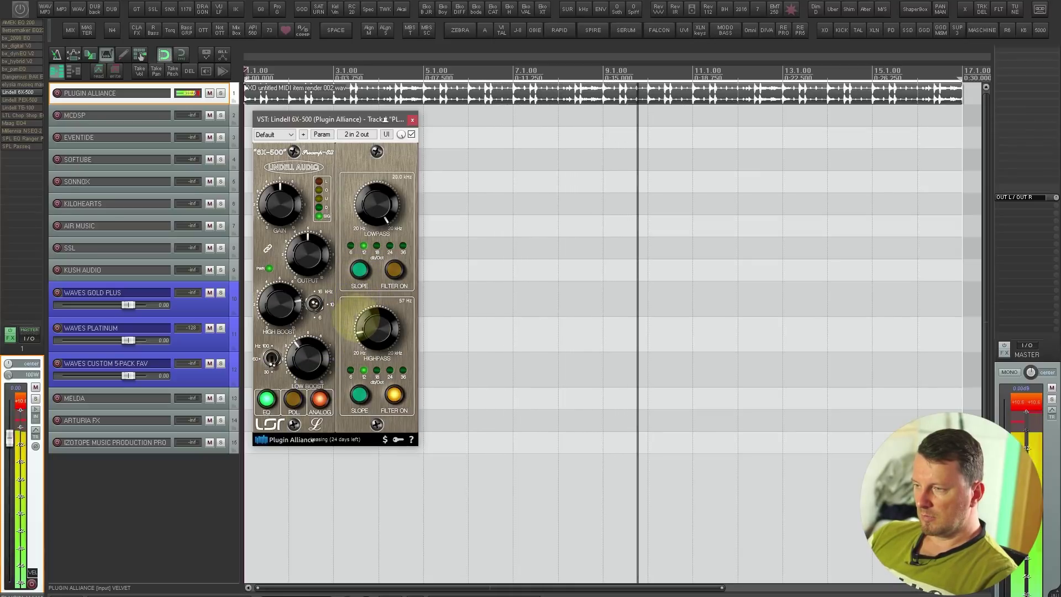
pyautogui.moveTo(315, 359); pyautogui.dragTo(315, 363)
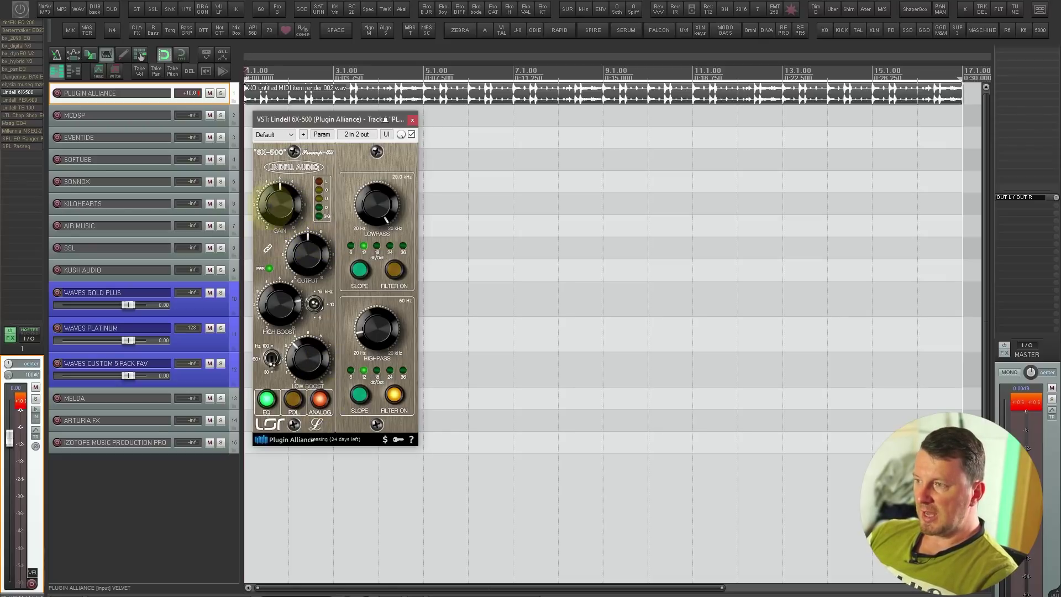
pyautogui.press('space')
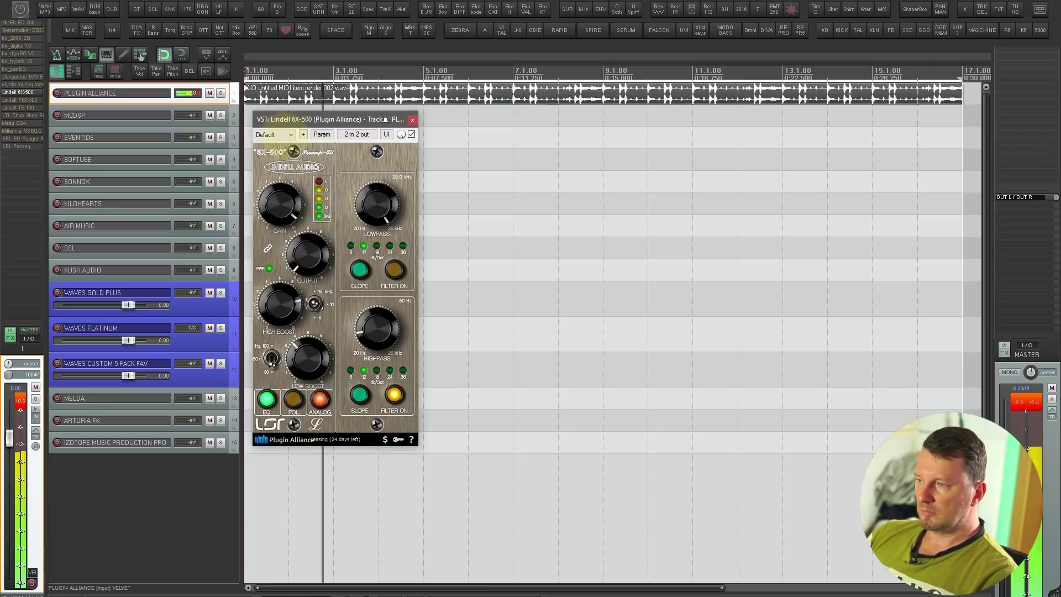
# - Readjust the 6X-500's gain, then bring up Lindell PEX-500 and place its window over the arrangement
pyautogui.moveTo(288, 142); pyautogui.dragTo(283, 175)
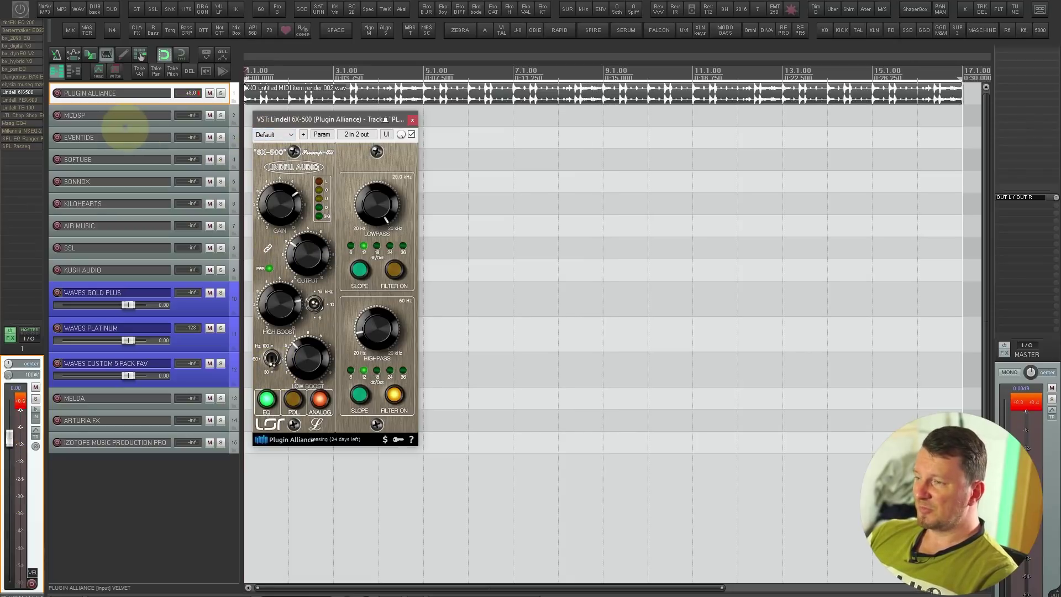
pyautogui.click(19, 100)
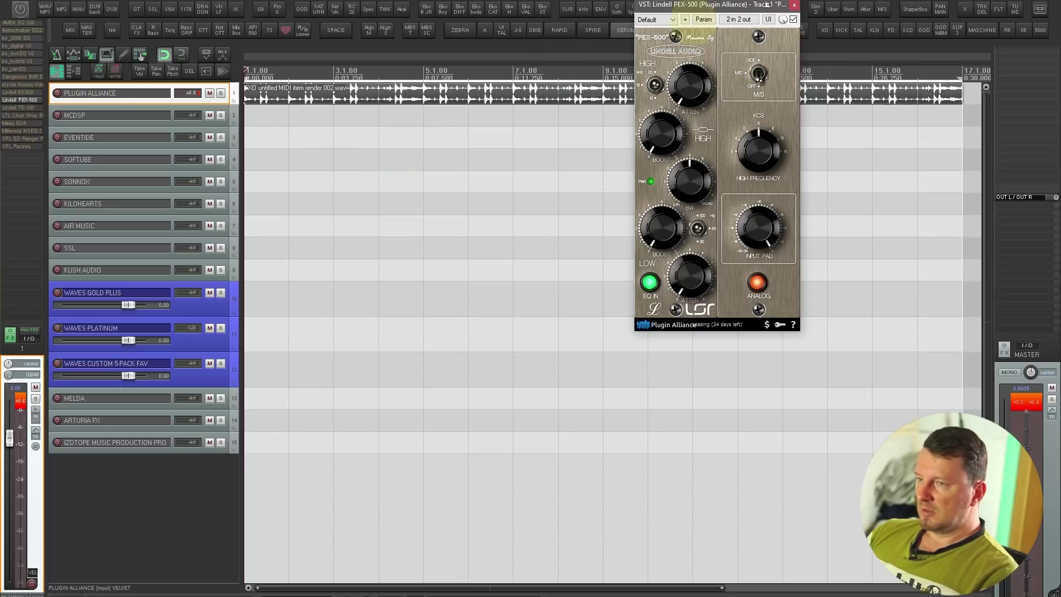
pyautogui.moveTo(767, 5); pyautogui.dragTo(395, 121)
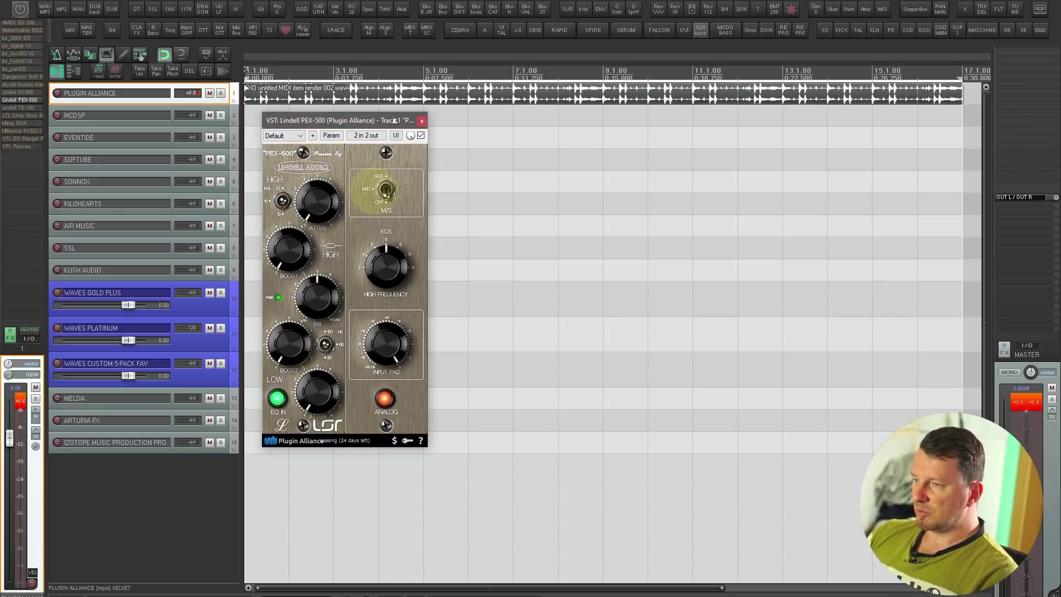
# - Play the track through the PEX-500, raising the high boost and changing the high-band frequency settings
pyautogui.press('space')
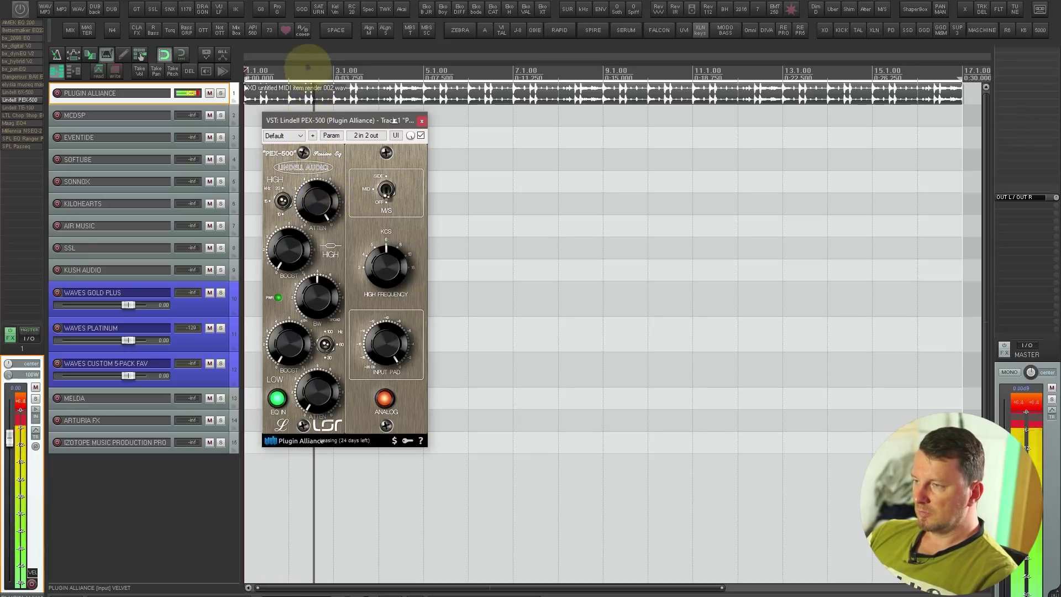
pyautogui.moveTo(287, 227); pyautogui.dragTo(285, 205)
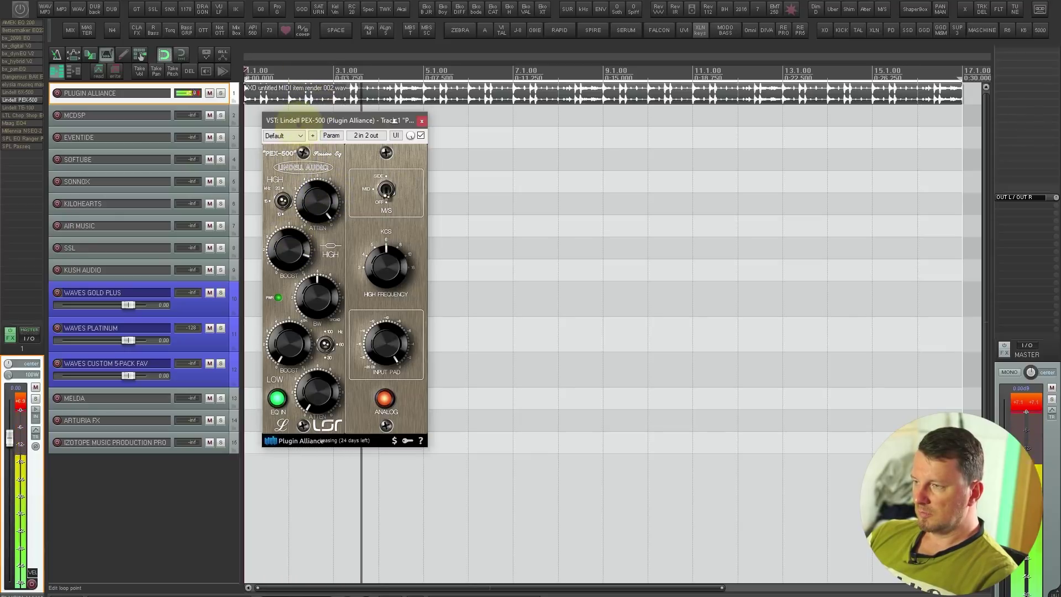
pyautogui.click(282, 200)
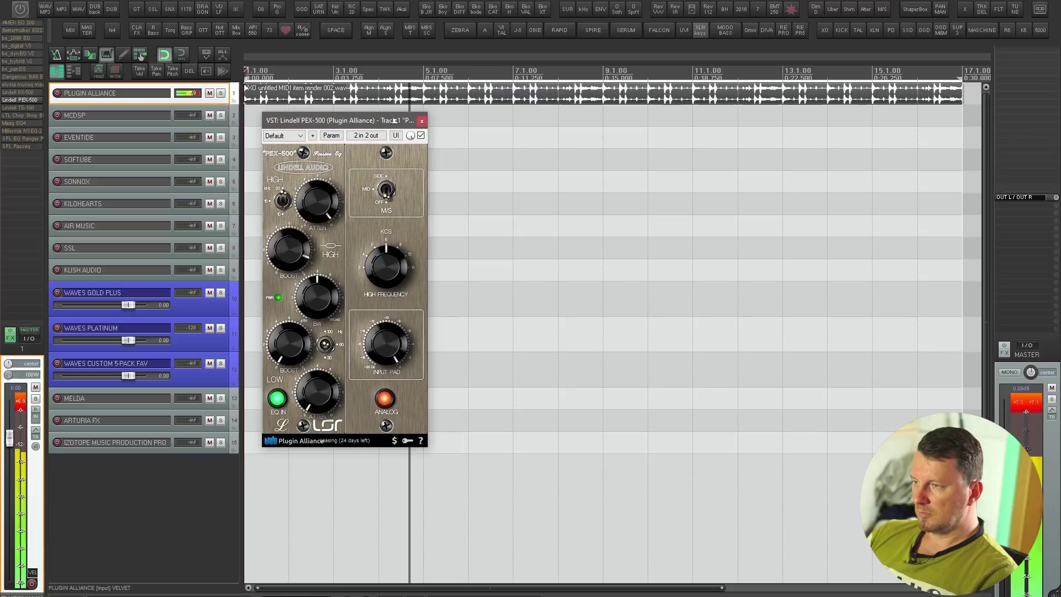
pyautogui.moveTo(381, 251); pyautogui.dragTo(379, 218)
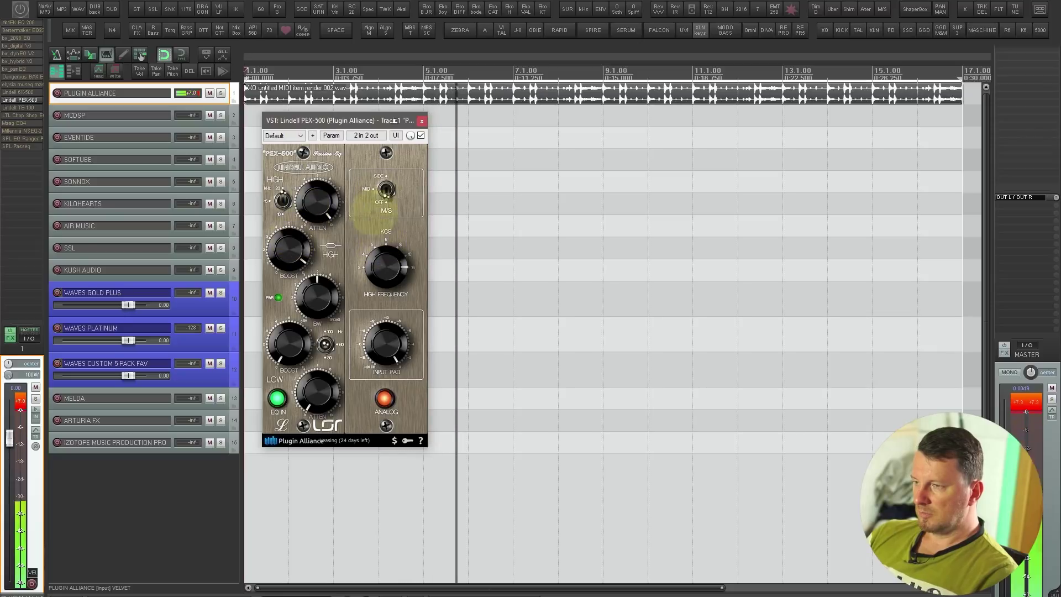
# - Readjust the PEX-500's high boost, raise the low boost and change the low frequency, then stop playback
pyautogui.moveTo(307, 248); pyautogui.dragTo(304, 271)
pyautogui.moveTo(297, 333)
pyautogui.mouseDown()
pyautogui.moveTo(299, 276)
pyautogui.moveTo(292, 316)
pyautogui.moveTo(306, 315)
pyautogui.mouseUp()
pyautogui.click(326, 345)
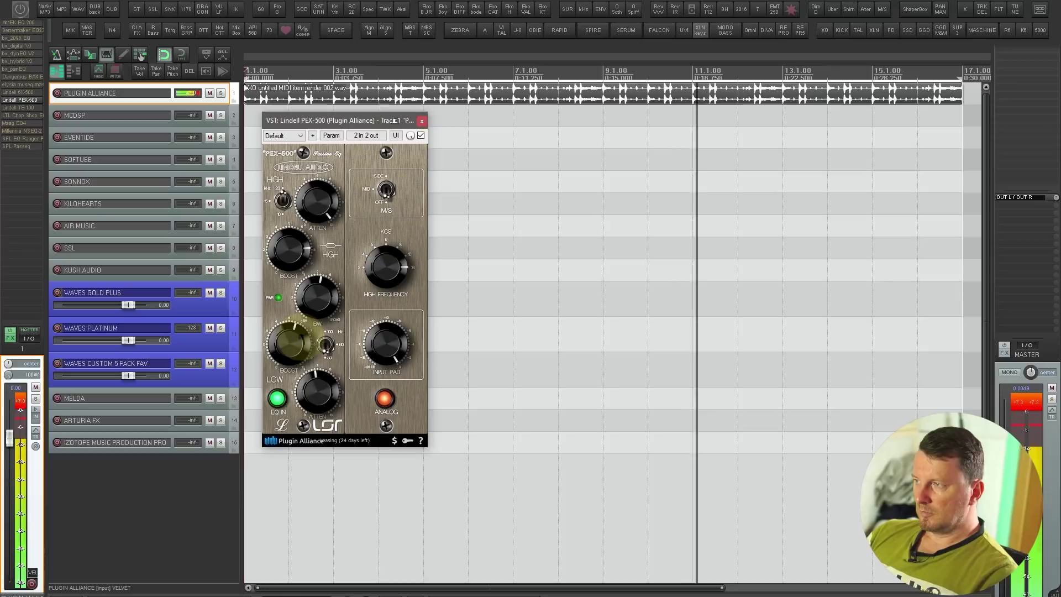
pyautogui.press('space')
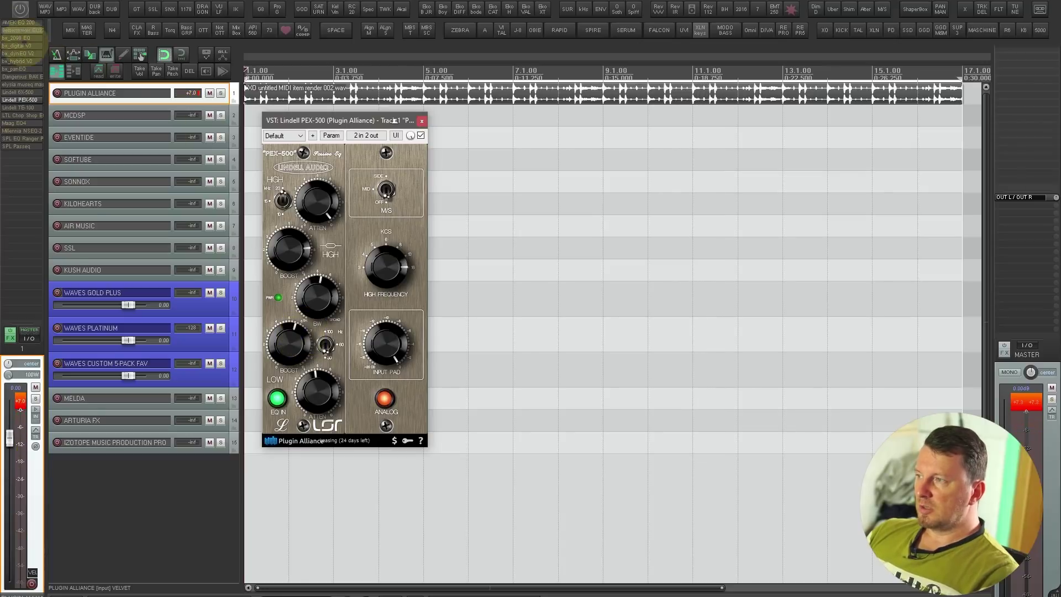
# - Show the Bettermaker EQ232D and close it, then bring up Lindell TE-100 and place its window over the arrangement
pyautogui.click(22, 30)
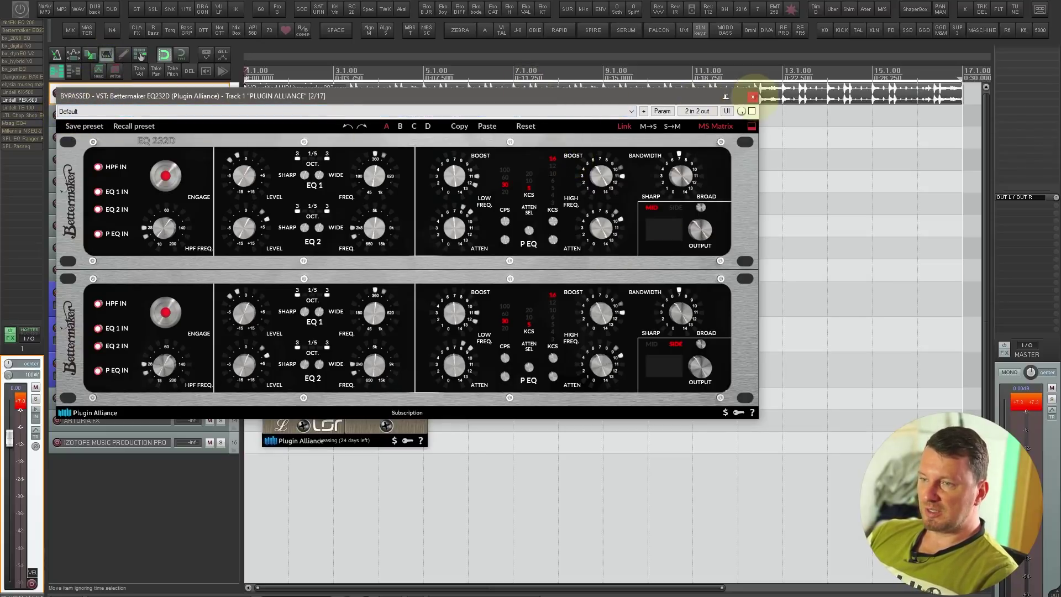
pyautogui.click(753, 96)
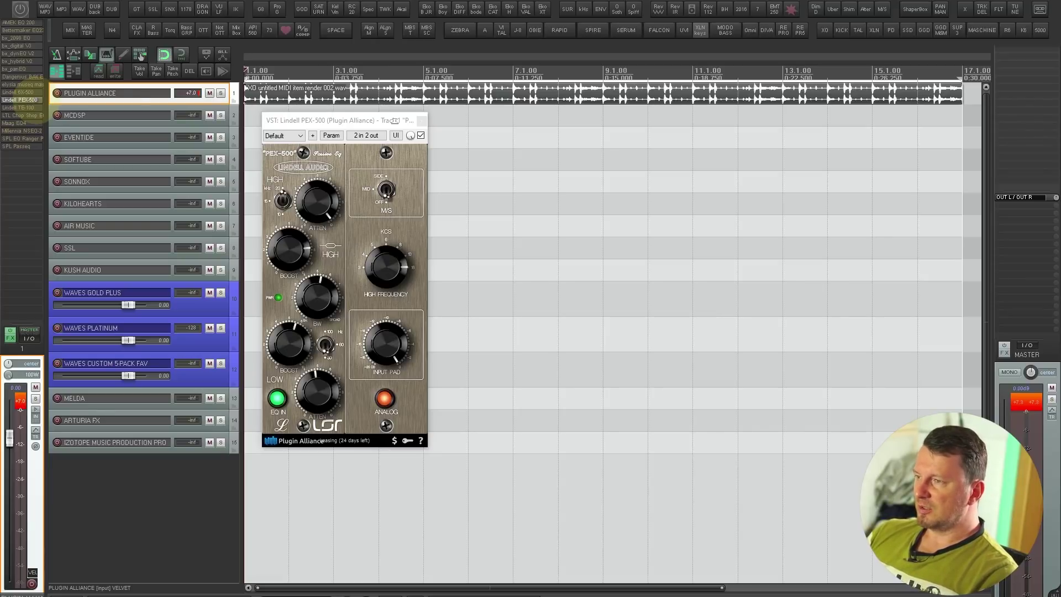
pyautogui.click(33, 107)
pyautogui.moveTo(320, 212); pyautogui.dragTo(346, 91)
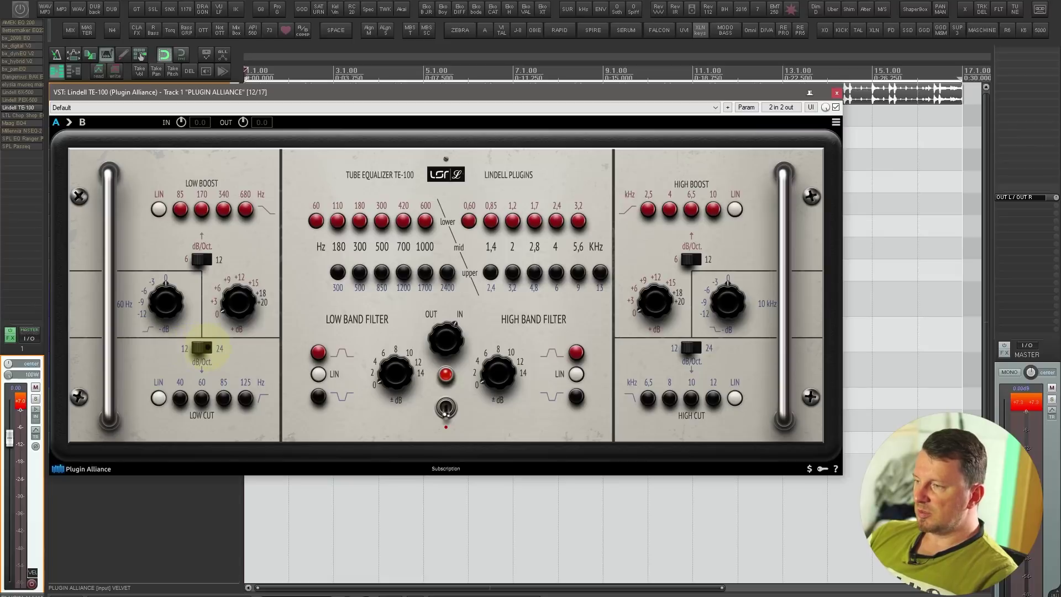
# - Play the track through the TE-100, adjusting its 60 Hz low cut gain and low boost gain
pyautogui.press('space')
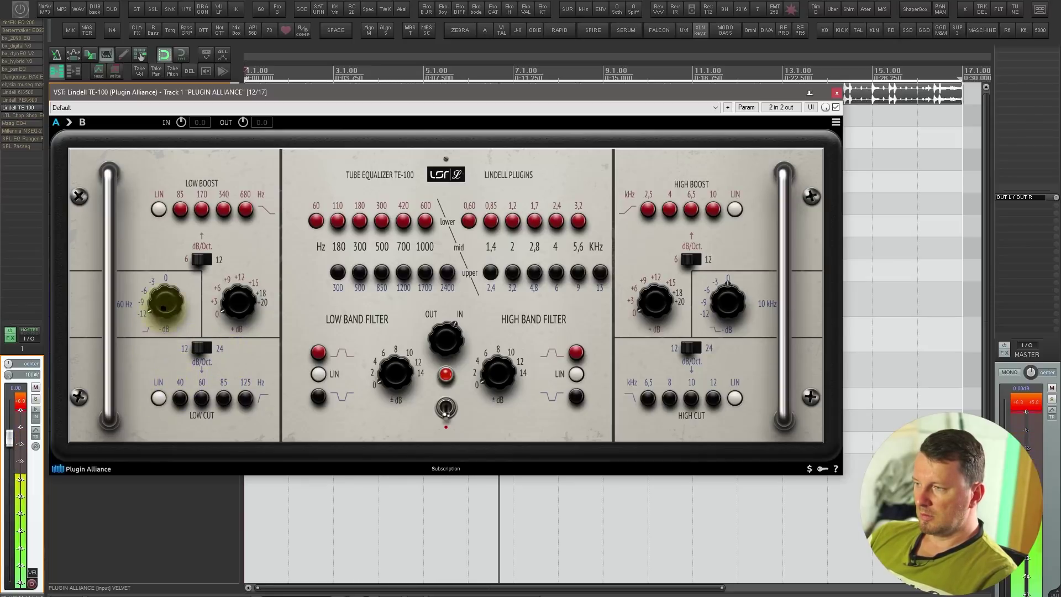
pyautogui.moveTo(165, 301); pyautogui.dragTo(161, 226)
pyautogui.moveTo(237, 299); pyautogui.dragTo(237, 244)
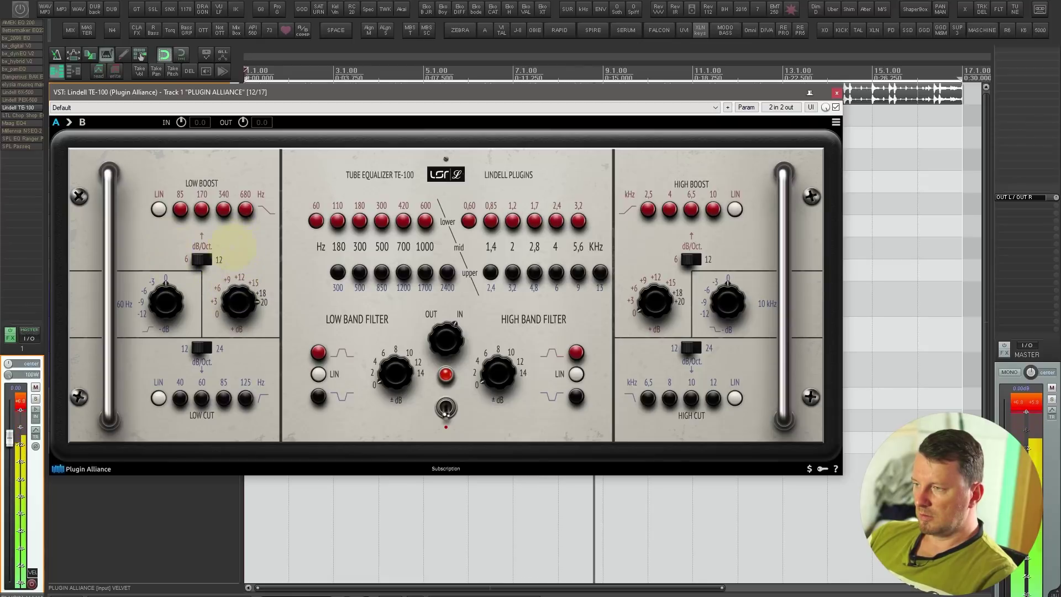
pyautogui.moveTo(238, 300)
pyautogui.mouseDown()
pyautogui.moveTo(237, 402)
pyautogui.moveTo(235, 306)
pyautogui.mouseUp()
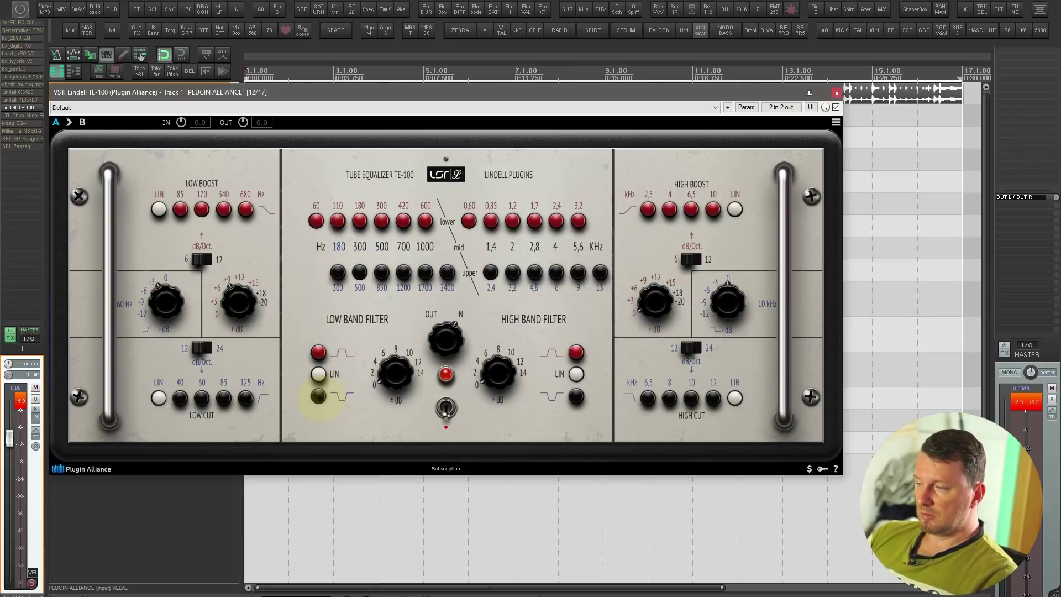
# - Audition the TE-100's high band filter gain and high boost gain during playback
pyautogui.press('space')
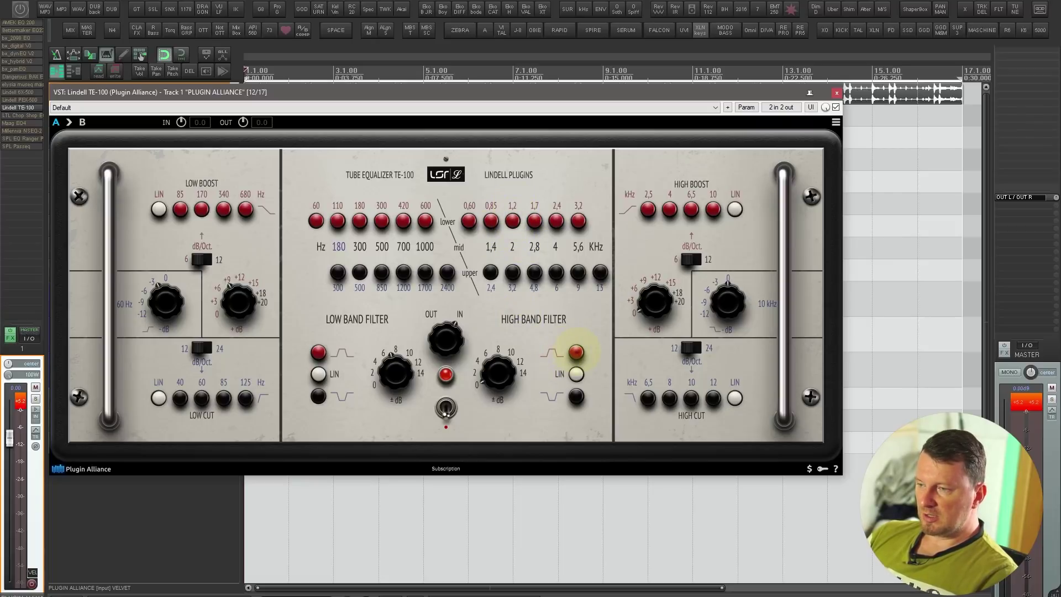
pyautogui.moveTo(497, 372); pyautogui.dragTo(505, 344)
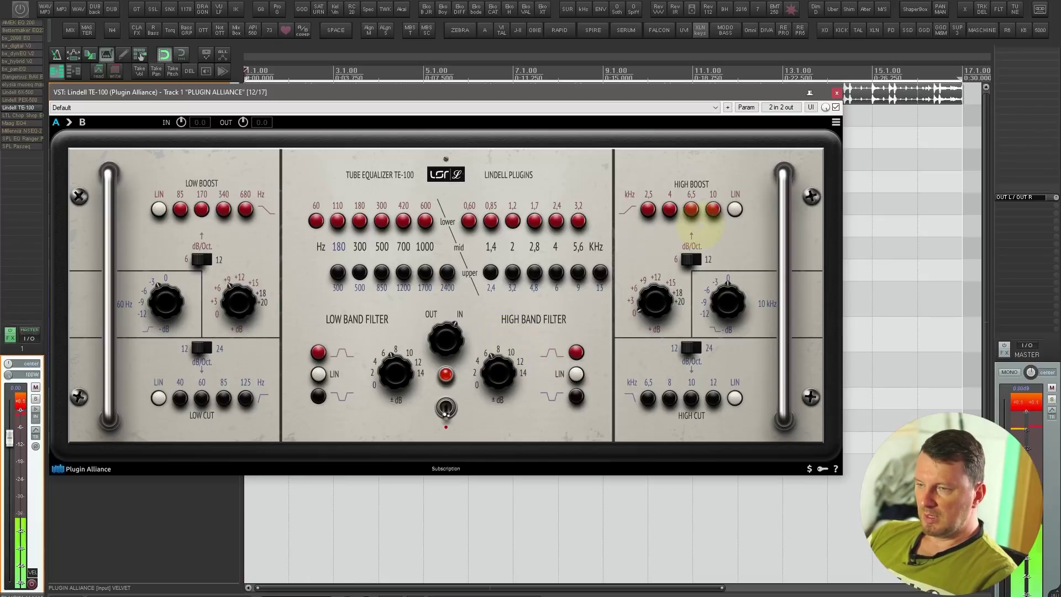
pyautogui.moveTo(653, 302); pyautogui.dragTo(652, 271)
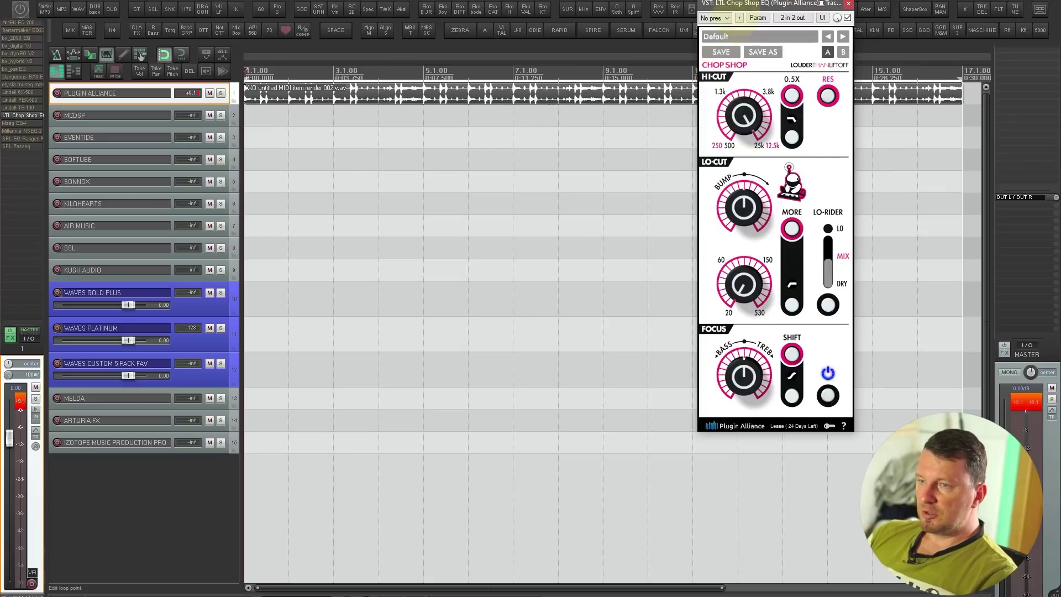
# - Place the LTL Chop Shop EQ window over the arrangement, enable Focus and tilt it toward bass while the track plays
pyautogui.moveTo(743, 5); pyautogui.dragTo(302, 114)
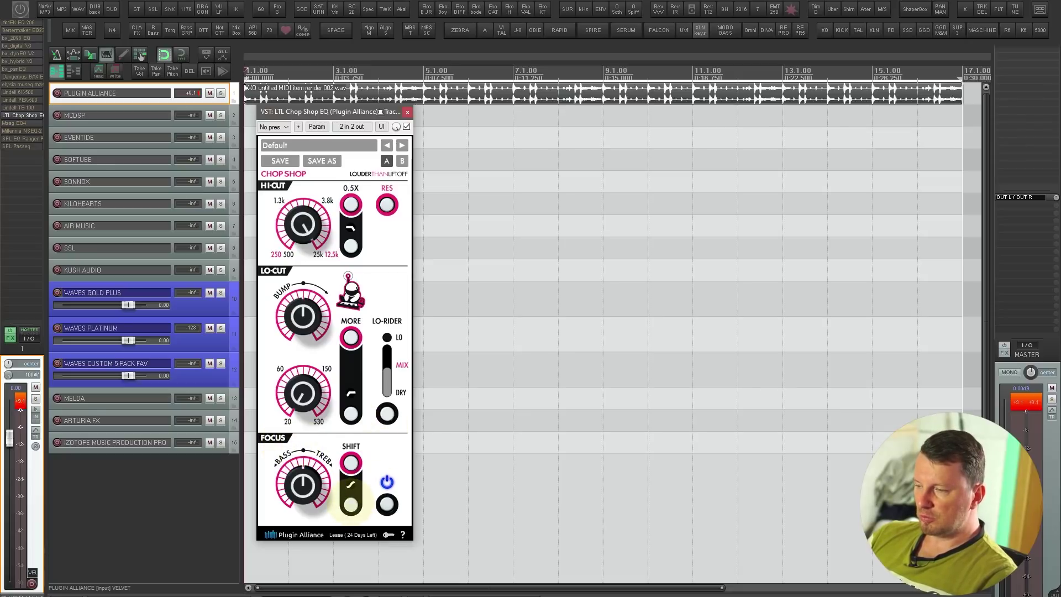
pyautogui.click(351, 503)
pyautogui.press('space')
pyautogui.moveTo(302, 486)
pyautogui.mouseDown()
pyautogui.moveTo(305, 548)
pyautogui.moveTo(312, 408)
pyautogui.moveTo(303, 486)
pyautogui.mouseUp()
pyautogui.press('space')
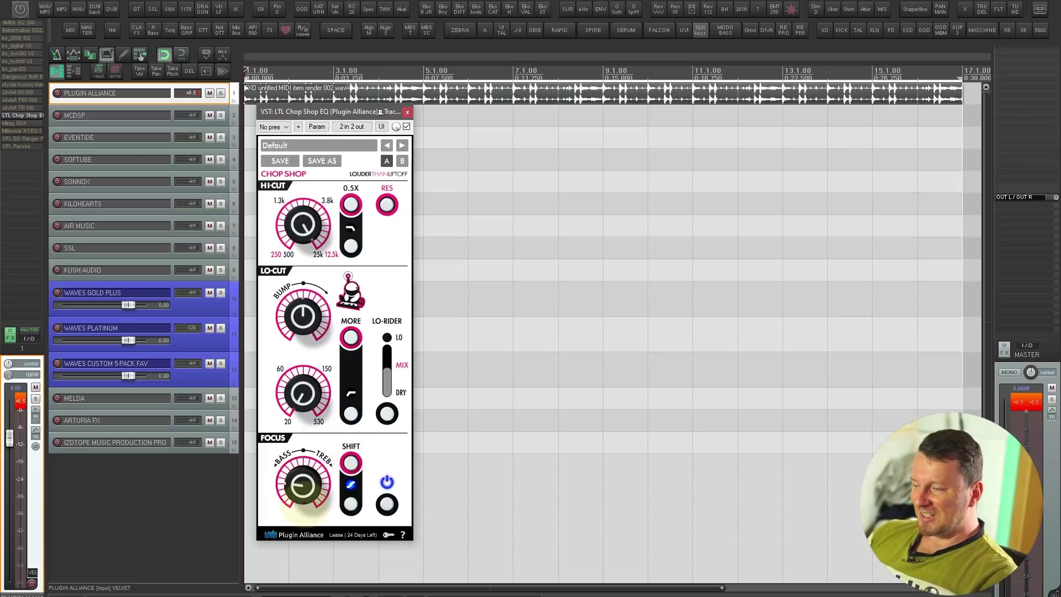
# - Turn on Shift in the Chop Shop's Focus section and readjust the bass-treble tilt during playback
pyautogui.moveTo(304, 502)
pyautogui.mouseDown()
pyautogui.moveTo(318, 462)
pyautogui.moveTo(315, 492)
pyautogui.moveTo(305, 492)
pyautogui.mouseUp()
pyautogui.press('space')
pyautogui.click(352, 465)
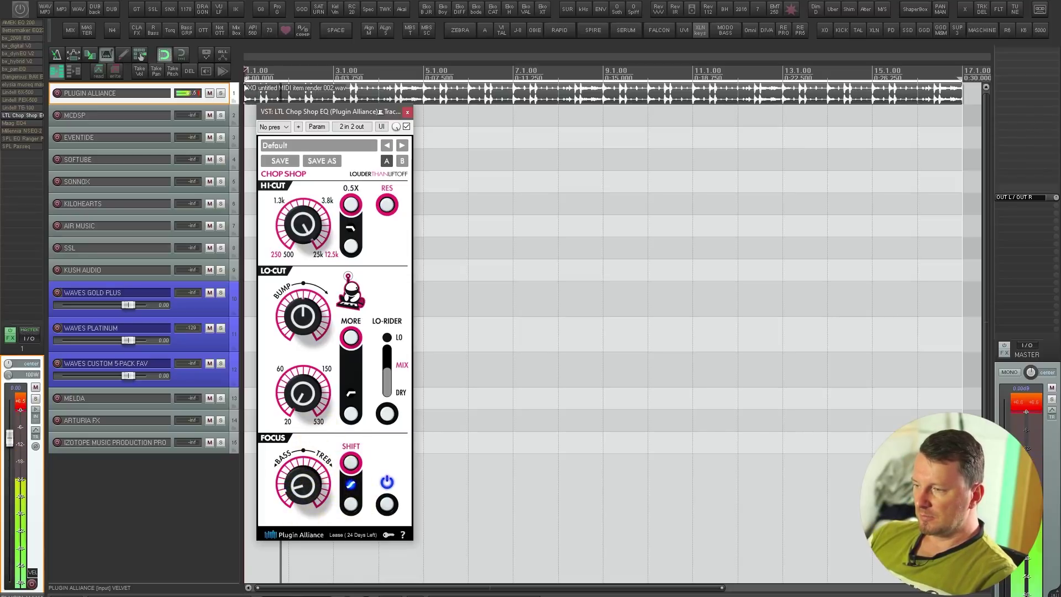
pyautogui.moveTo(315, 482); pyautogui.dragTo(317, 485)
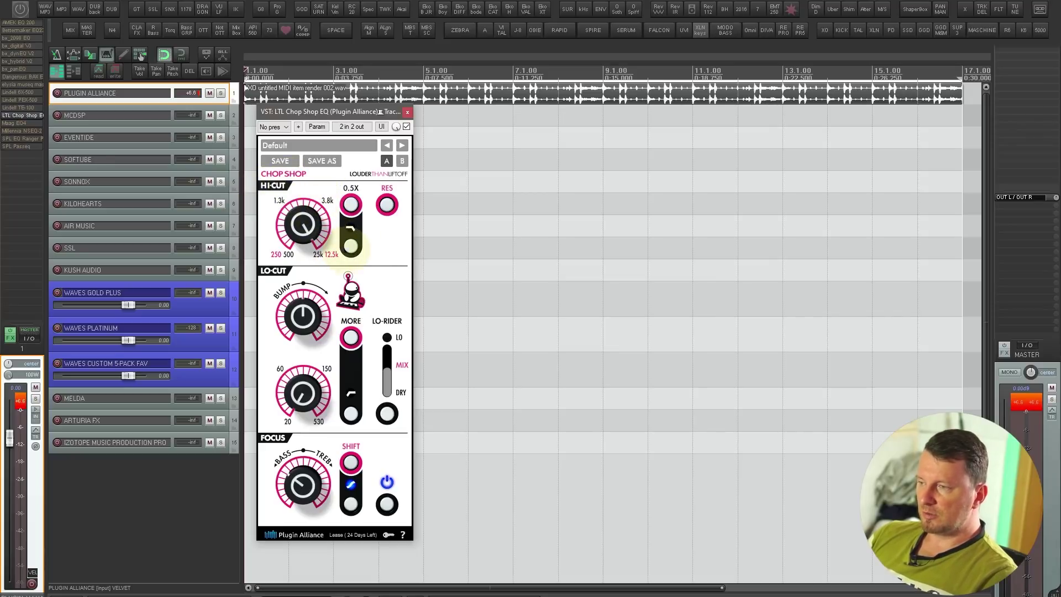
# - Enable the Chop Shop's Hi-Cut, lower its frequency during playback and switch Focus off
pyautogui.click(353, 246)
pyautogui.press('space')
pyautogui.moveTo(304, 227); pyautogui.dragTo(303, 298)
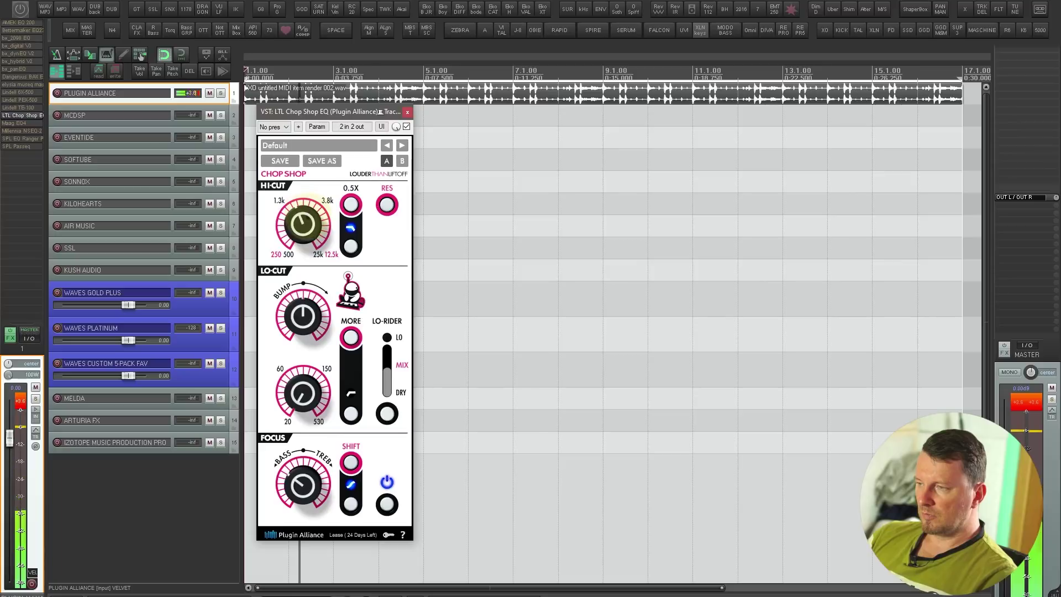
pyautogui.click(351, 484)
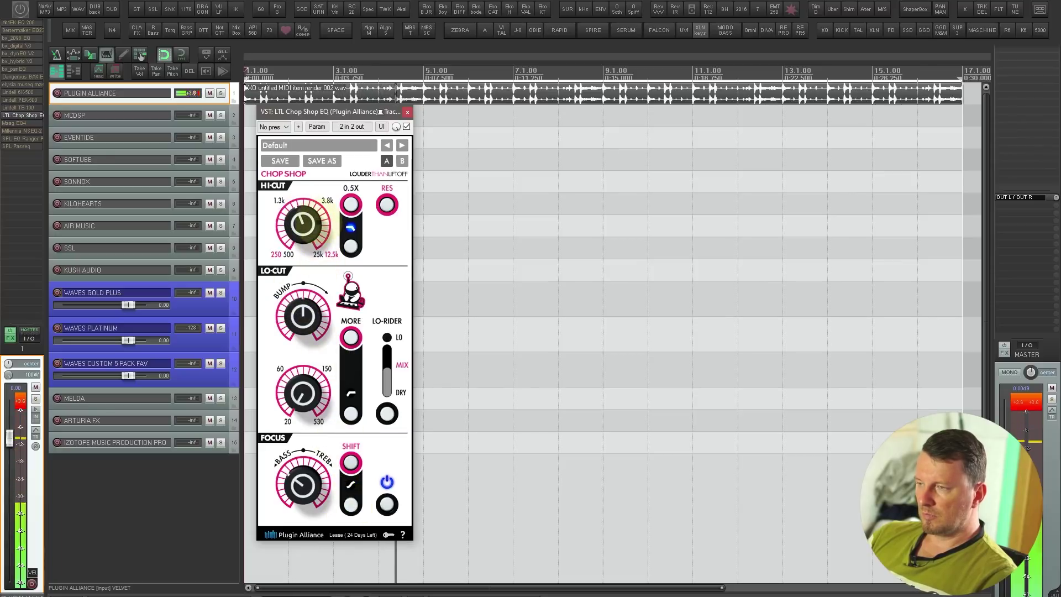
pyautogui.press('space')
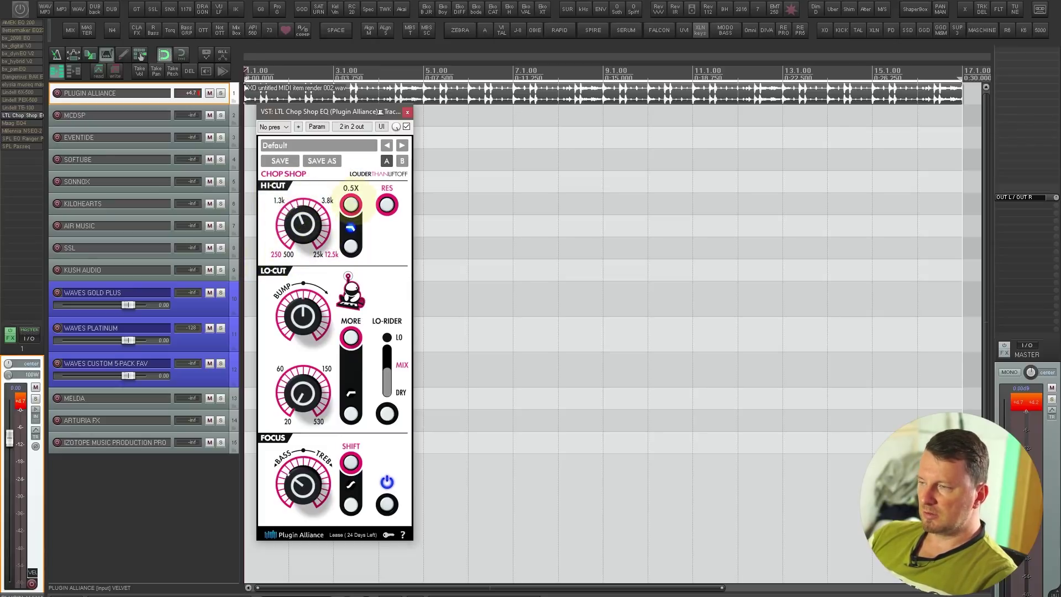
# - Play the track with the Hi-Cut's 0.5X option on and raise the cut frequency
pyautogui.press('space')
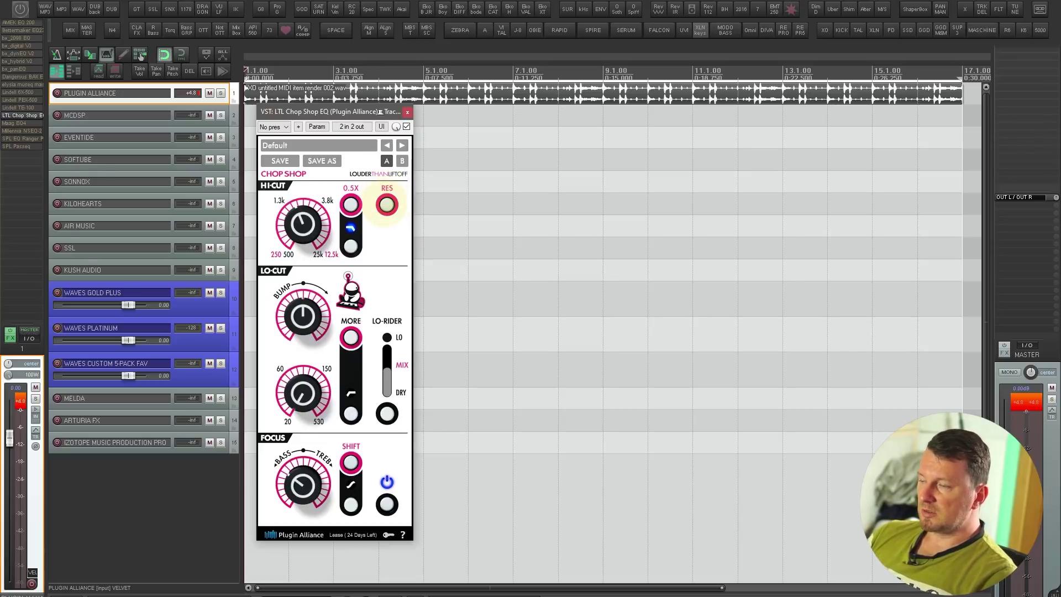
pyautogui.press('space')
pyautogui.moveTo(307, 224); pyautogui.dragTo(311, 200)
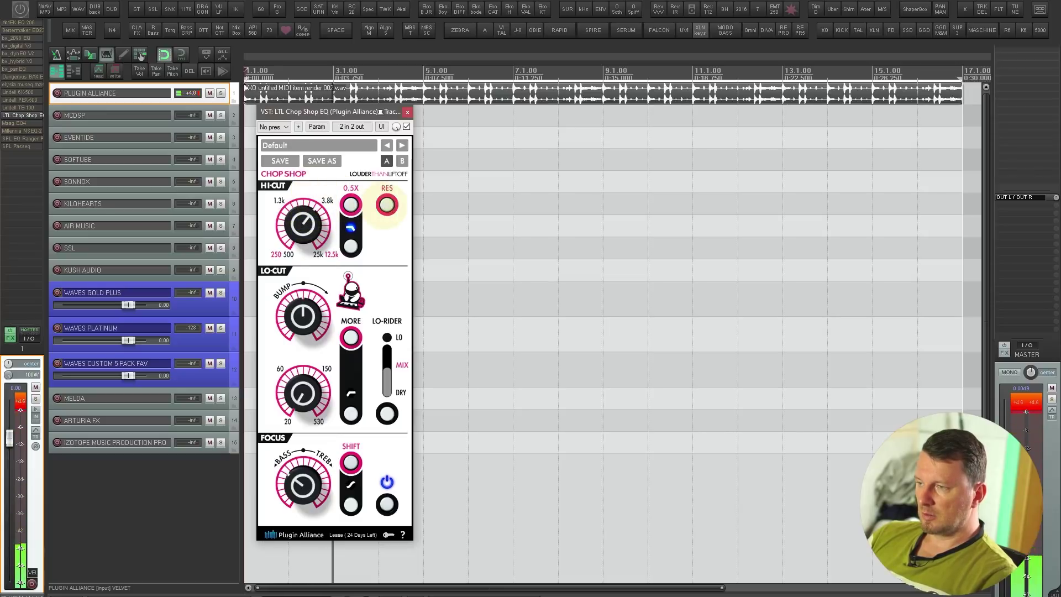
pyautogui.moveTo(303, 221); pyautogui.dragTo(308, 191)
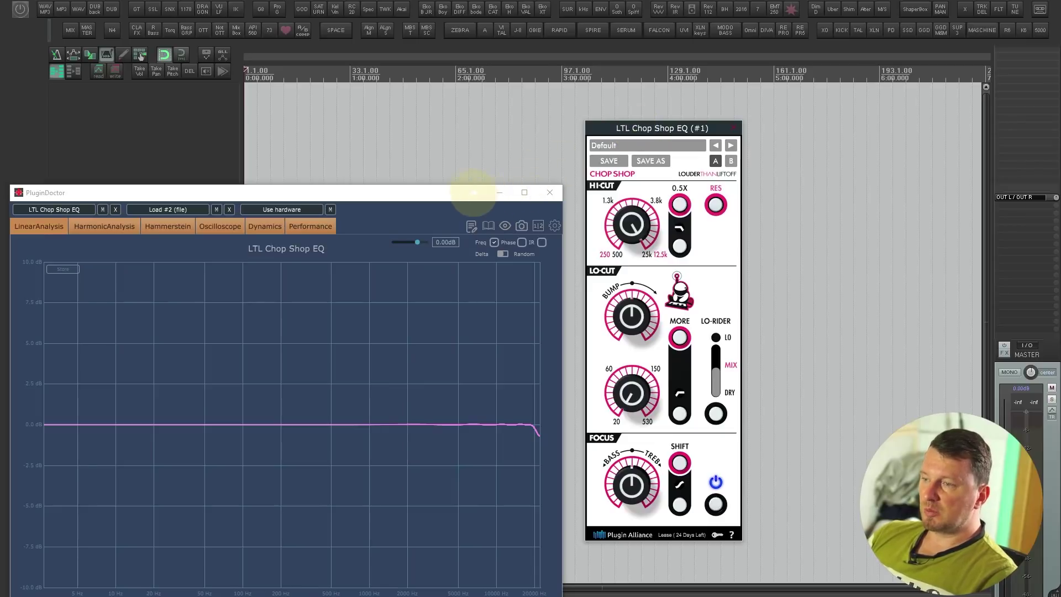
# - Place PluginDoctor beside the Chop Shop EQ, enable Lo-Cut with More, and vary its Bump and frequency on the response curve
pyautogui.moveTo(473, 189); pyautogui.dragTo(485, 102)
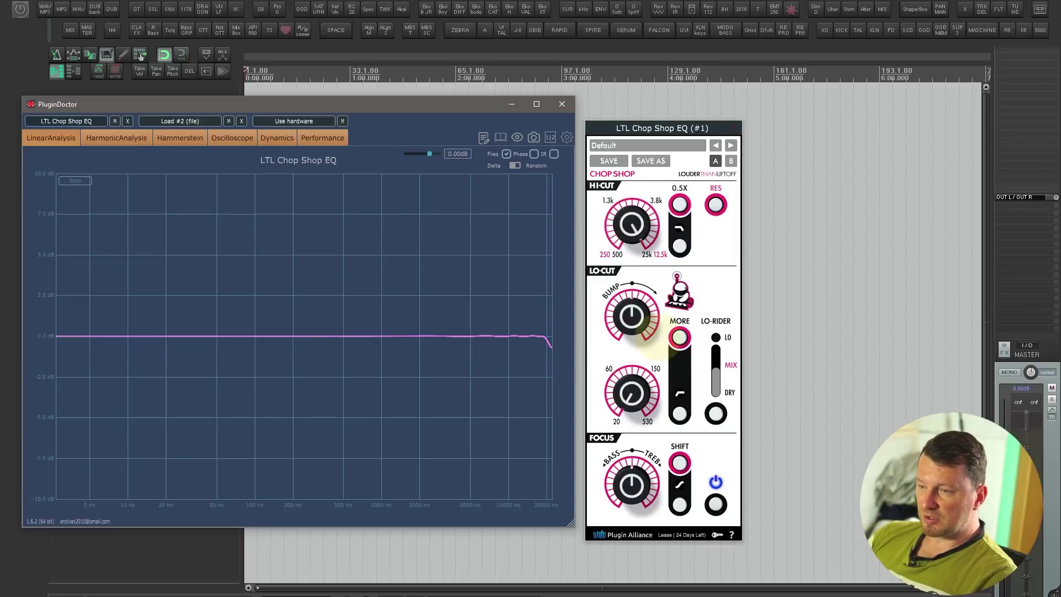
pyautogui.click(680, 408)
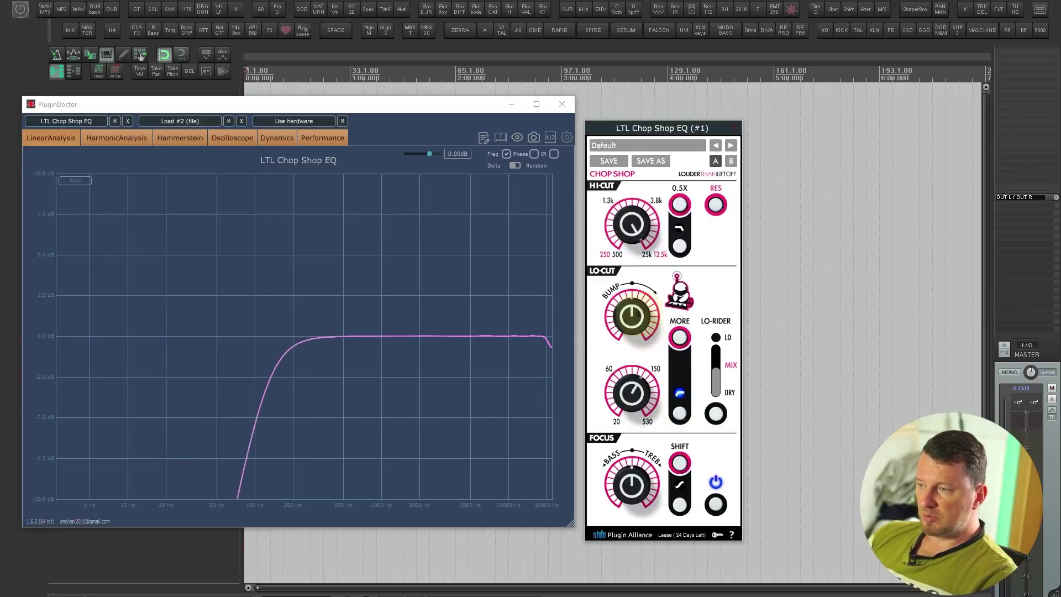
pyautogui.moveTo(635, 313); pyautogui.dragTo(632, 397)
pyautogui.click(679, 337)
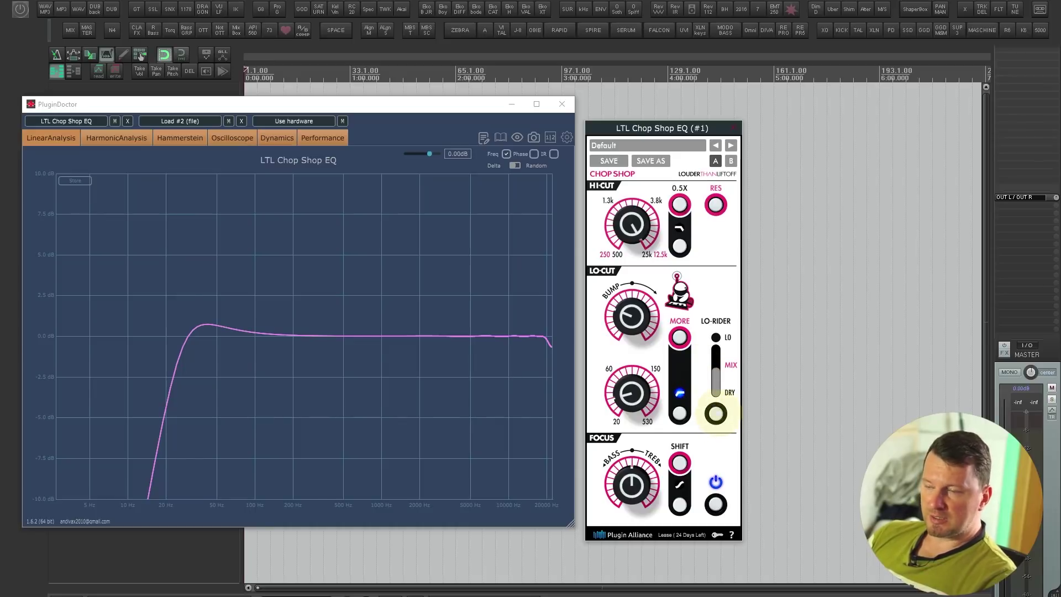
# - Enable Lo-Rider on the Chop Shop EQ and sweep the Lo-Cut frequency to examine its response curve
pyautogui.moveTo(715, 413); pyautogui.dragTo(715, 408)
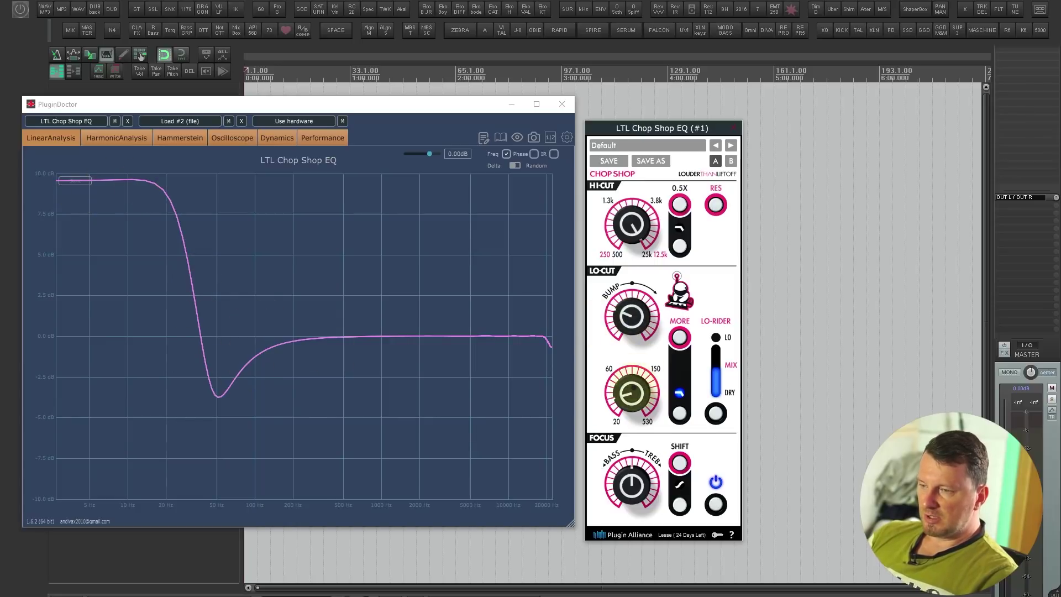
pyautogui.moveTo(631, 392); pyautogui.dragTo(632, 338)
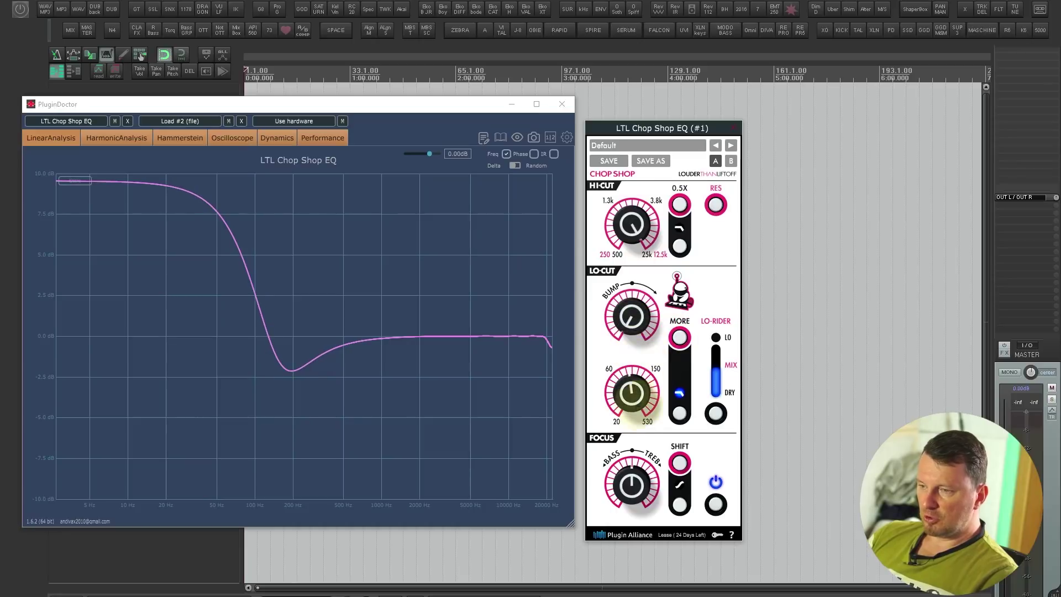
pyautogui.moveTo(632, 391)
pyautogui.mouseDown()
pyautogui.moveTo(631, 412)
pyautogui.moveTo(631, 393)
pyautogui.mouseUp()
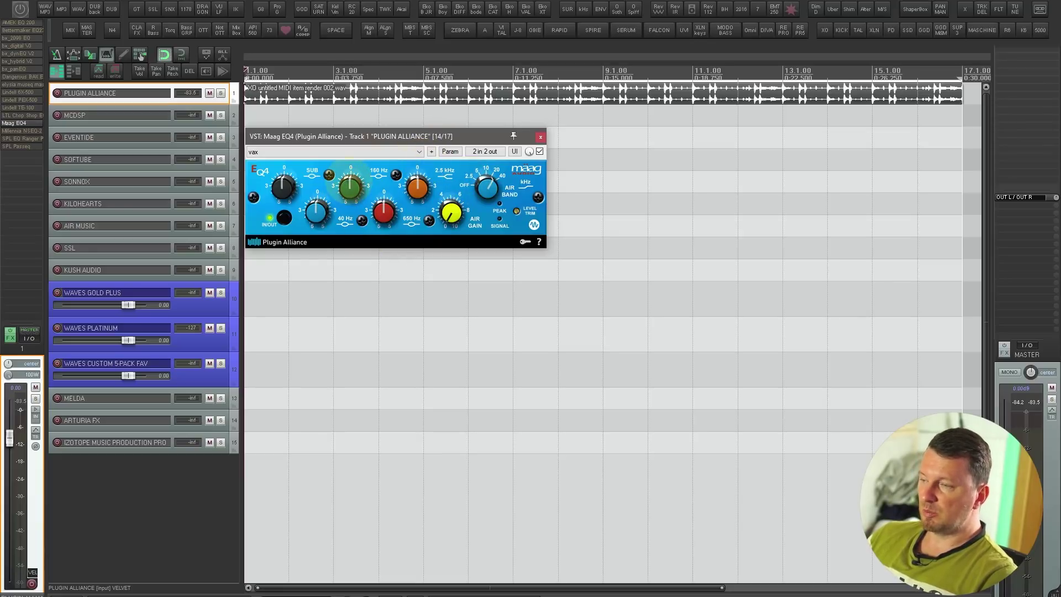
# - Play the track through Maag EQ4, boosting Sub, 40 Hz, 650 Hz and 2.5 kHz and slightly cutting 160 Hz
pyautogui.press('space')
pyautogui.moveTo(283, 188); pyautogui.dragTo(284, 176)
pyautogui.moveTo(317, 214); pyautogui.dragTo(318, 208)
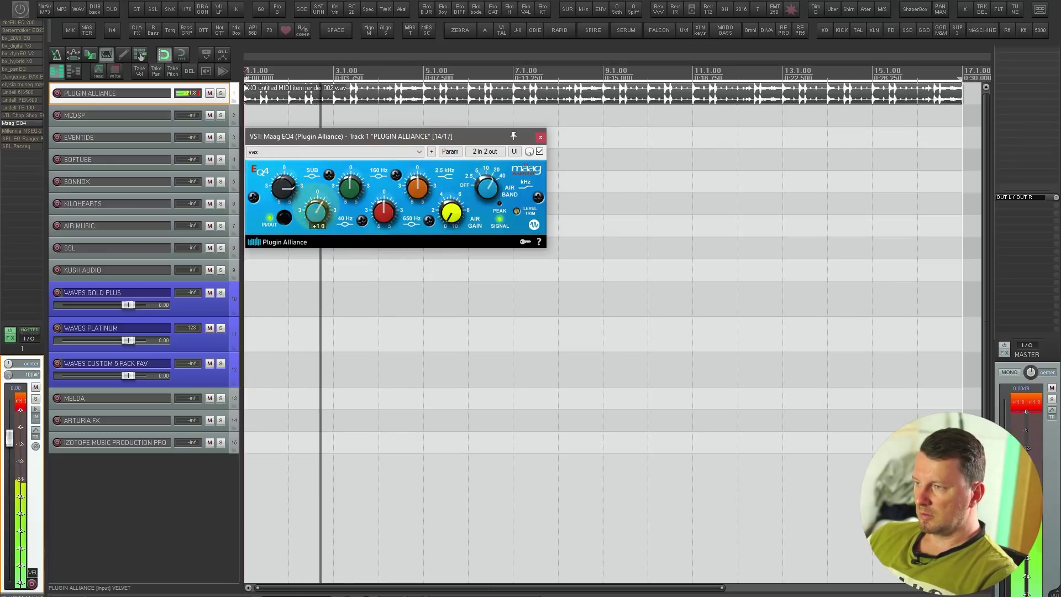
pyautogui.moveTo(350, 188)
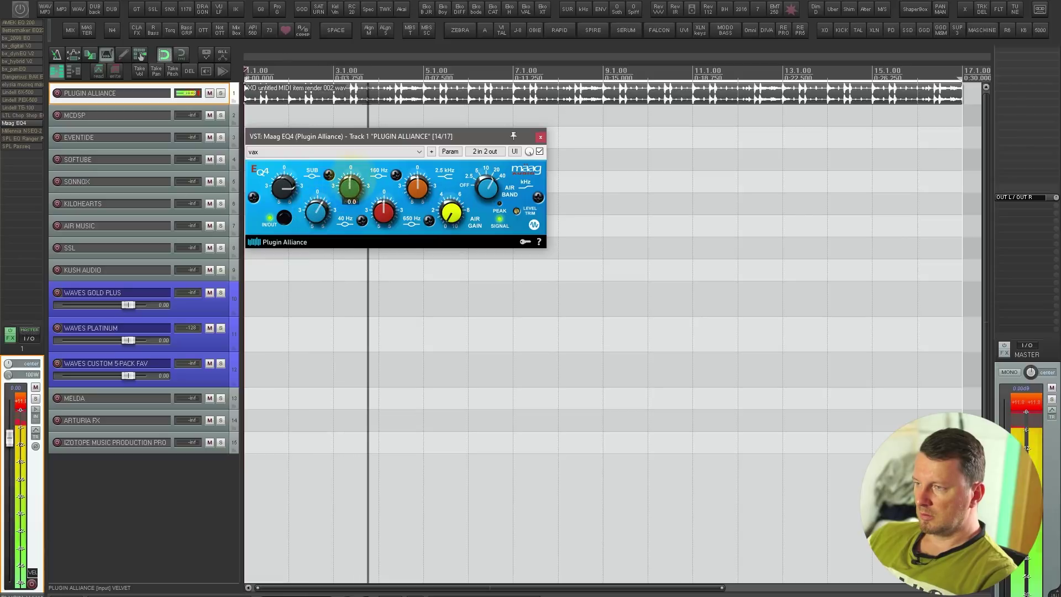
pyautogui.moveTo(349, 188); pyautogui.dragTo(418, 174)
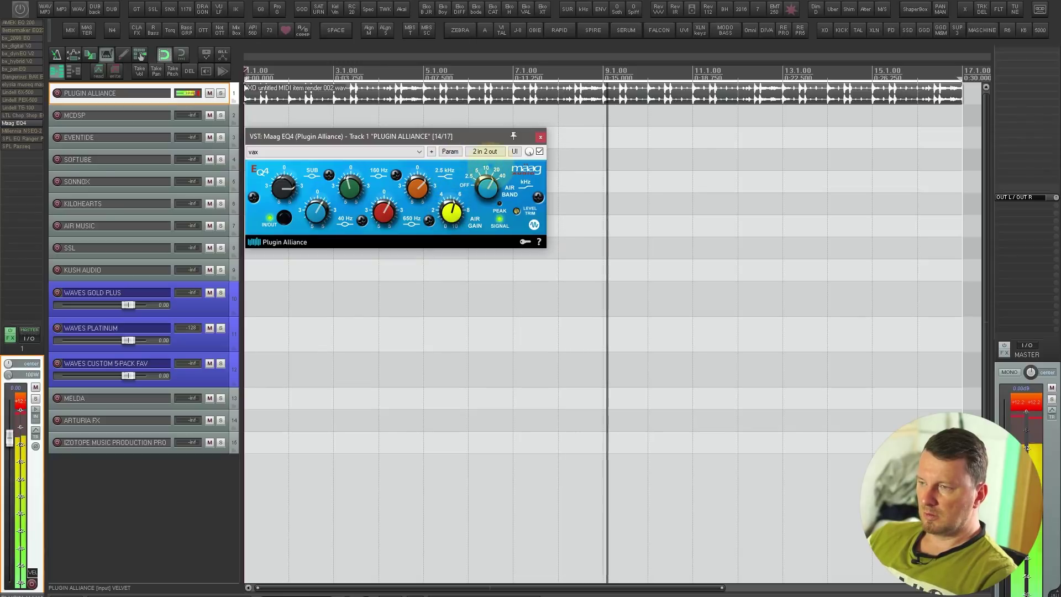
# - Set the Maag EQ4 Air Band to 40 kHz, raise the Air Gain past 6 and stop playback
pyautogui.moveTo(491, 164); pyautogui.dragTo(490, 157)
pyautogui.moveTo(452, 212); pyautogui.dragTo(419, 192)
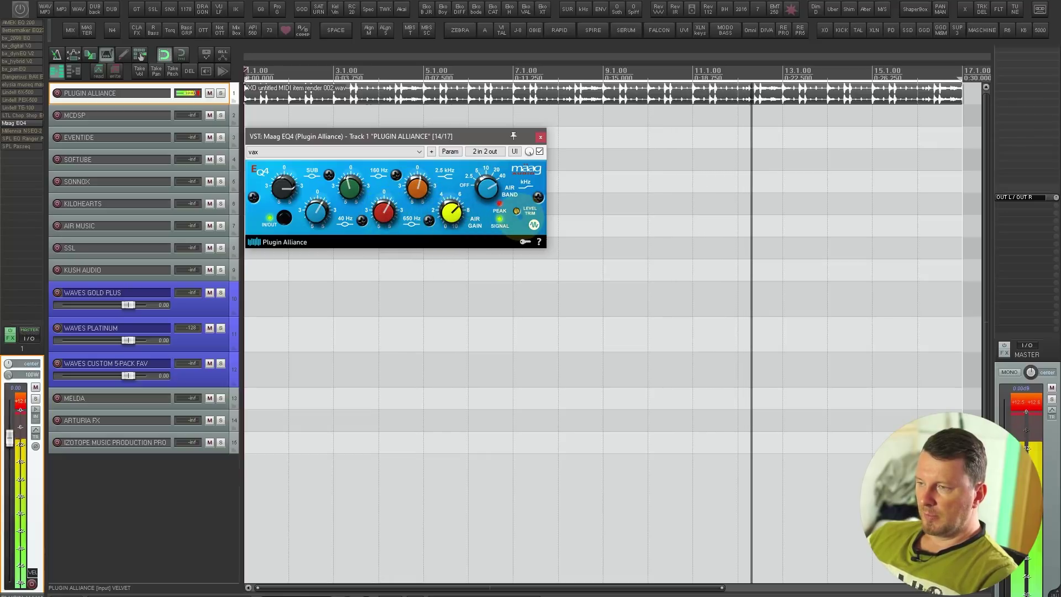
pyautogui.press('space')
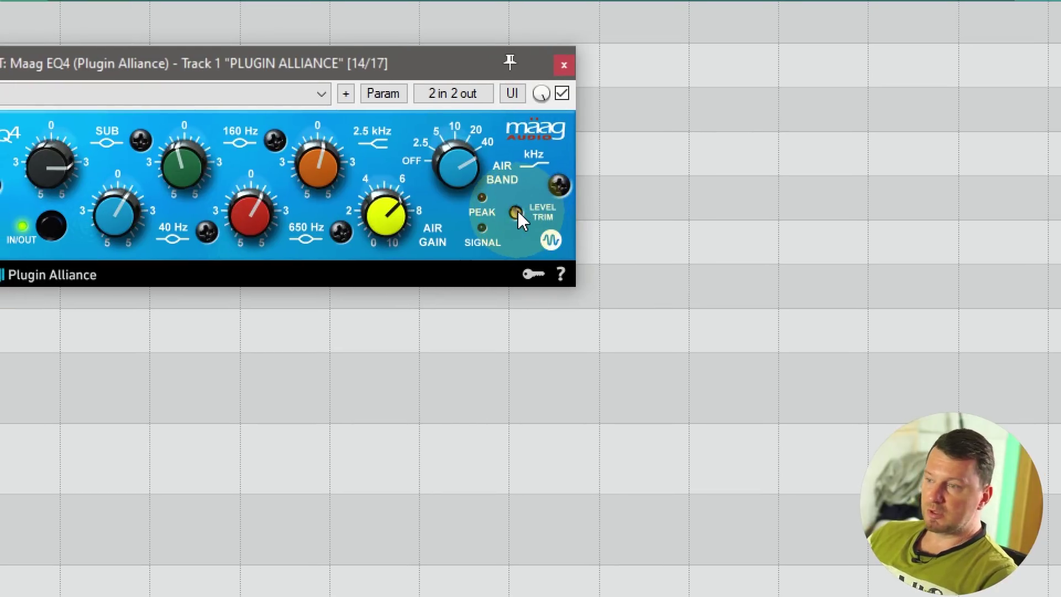
# - Lower the Maag EQ4's Level Trim during playback and compare the sound with the EQ switched out and back in
pyautogui.press('space')
pyautogui.moveTo(517, 212); pyautogui.dragTo(516, 218)
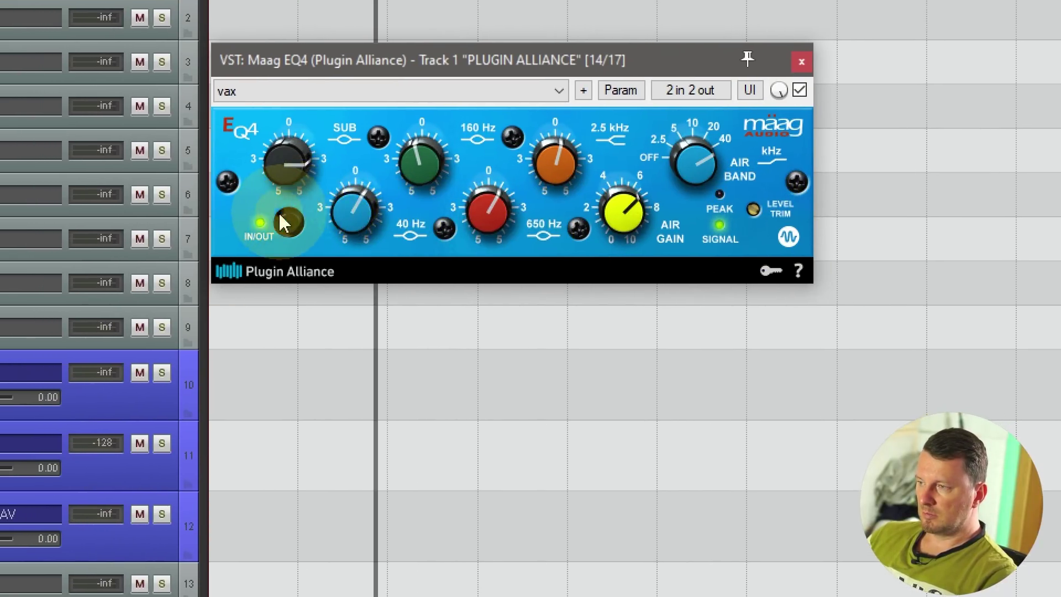
pyautogui.click(289, 222)
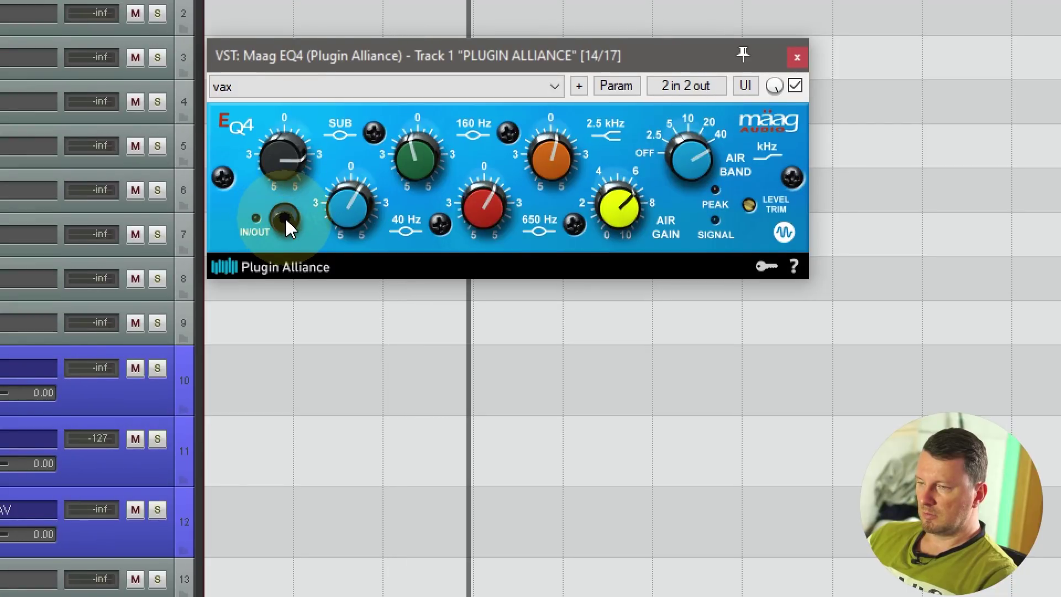
pyautogui.click(285, 217)
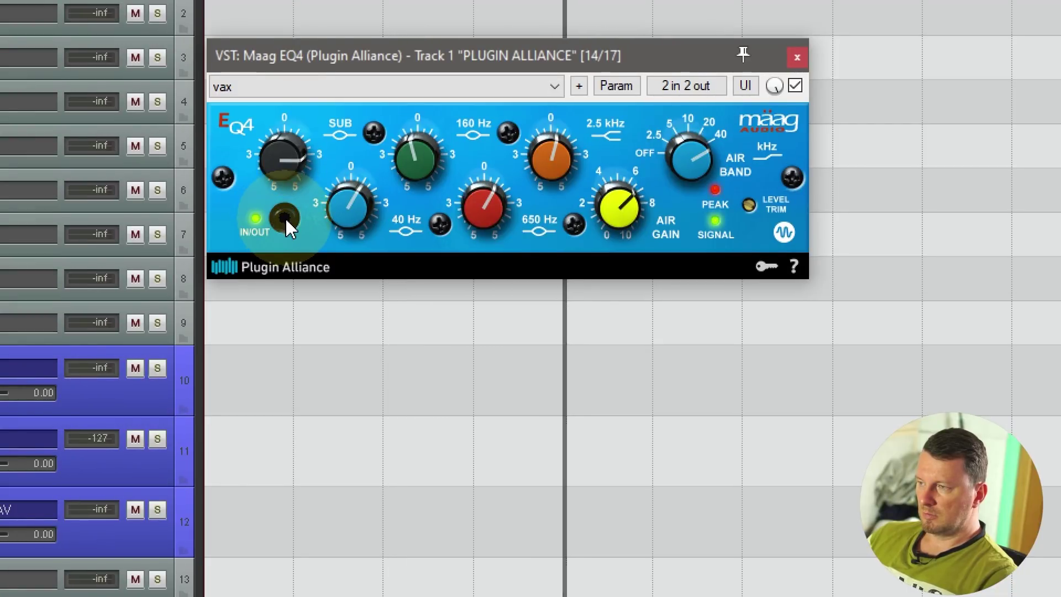
pyautogui.press('space')
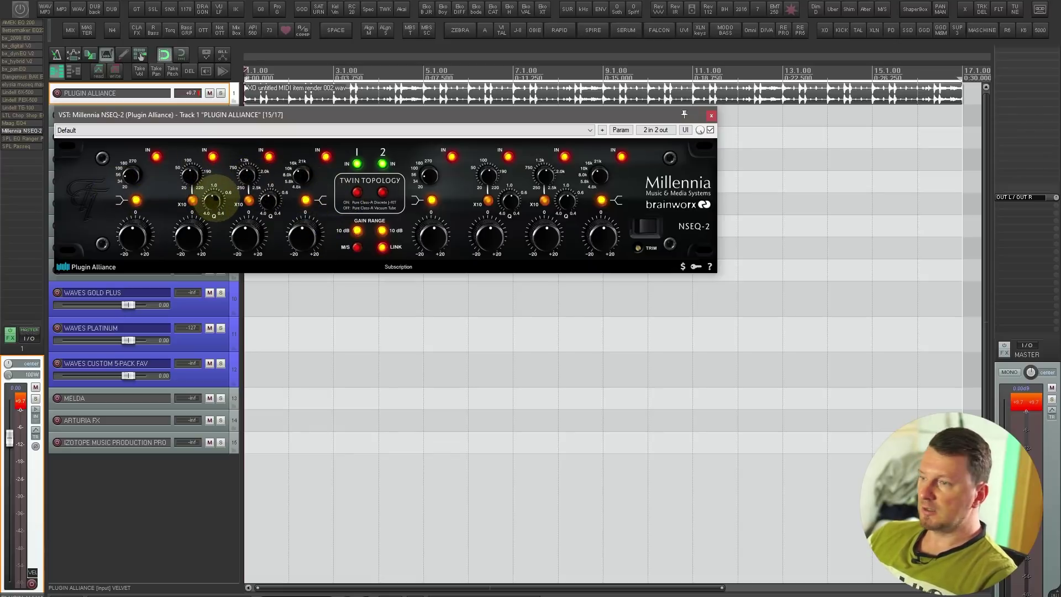
# - Play the track through Millennia NSEQ-2, boosting the low shelf and varying its frequency
pyautogui.press('space')
pyautogui.moveTo(134, 227); pyautogui.dragTo(131, 223)
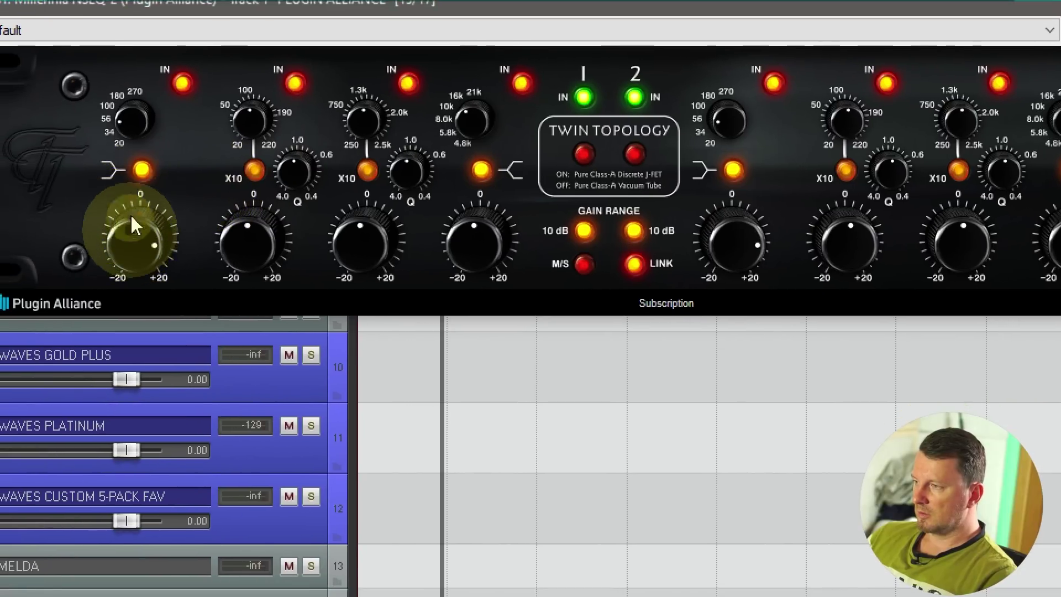
pyautogui.moveTo(130, 127); pyautogui.dragTo(131, 74)
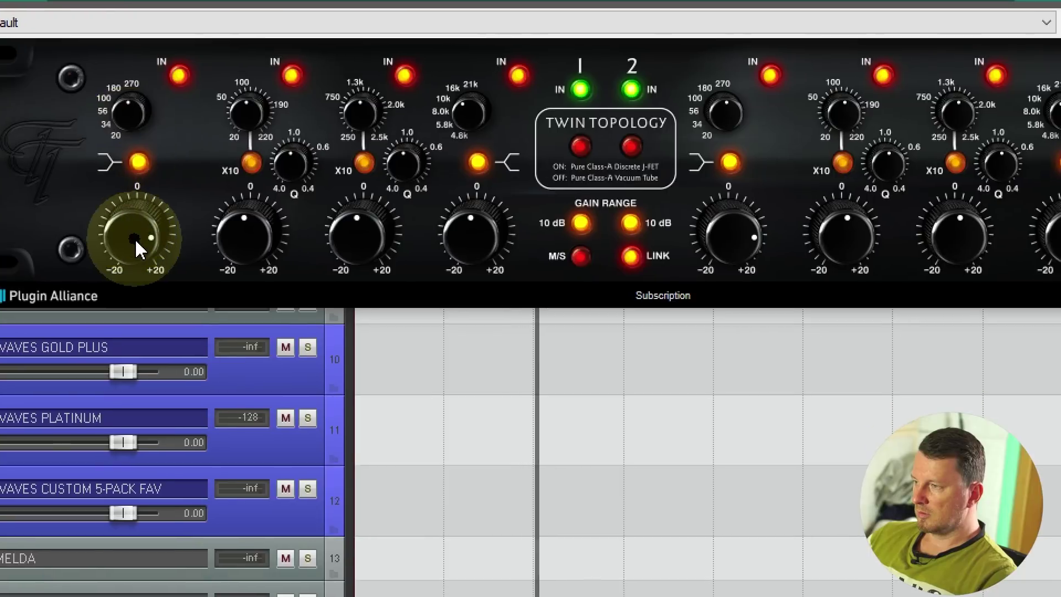
pyautogui.moveTo(136, 241); pyautogui.dragTo(137, 235)
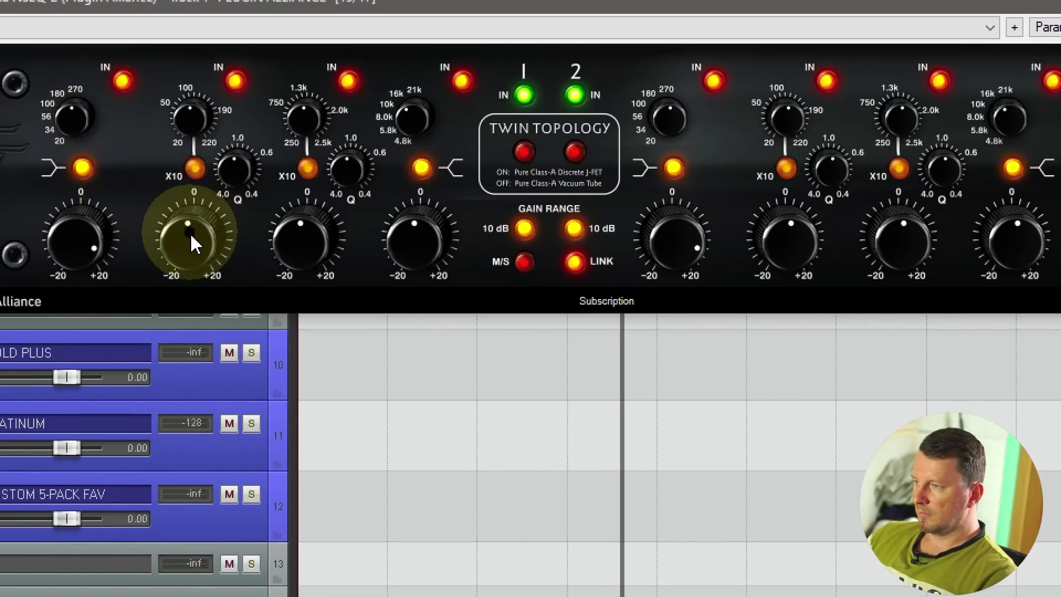
# - Boost the NSEQ-2's low-mid band, raise its frequency to 220 Hz and turn its gain down to a cut
pyautogui.moveTo(247, 235); pyautogui.dragTo(246, 212)
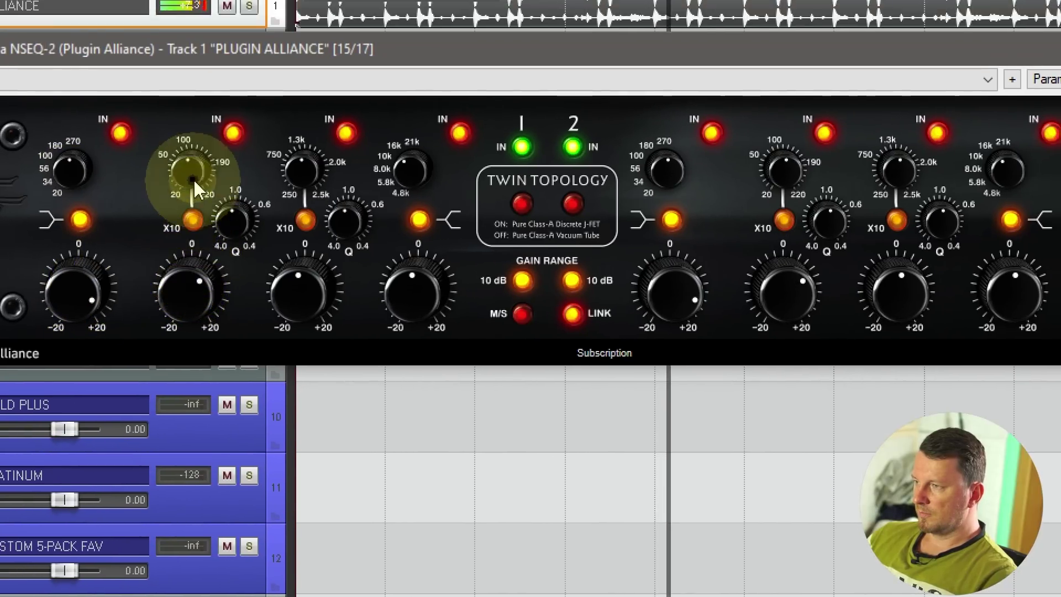
pyautogui.moveTo(194, 179); pyautogui.dragTo(197, 88)
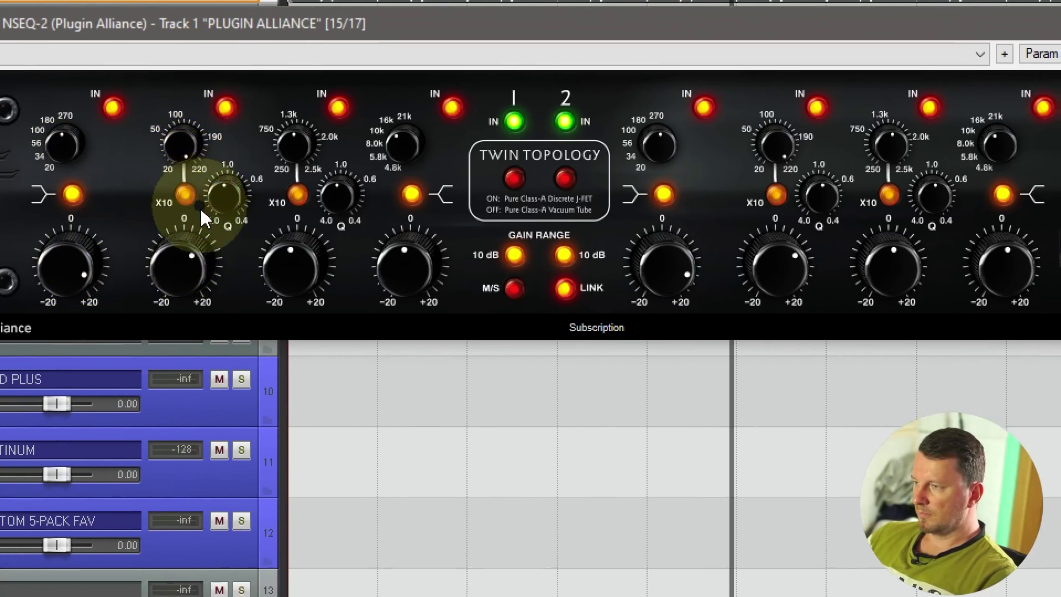
pyautogui.moveTo(194, 285); pyautogui.dragTo(183, 318)
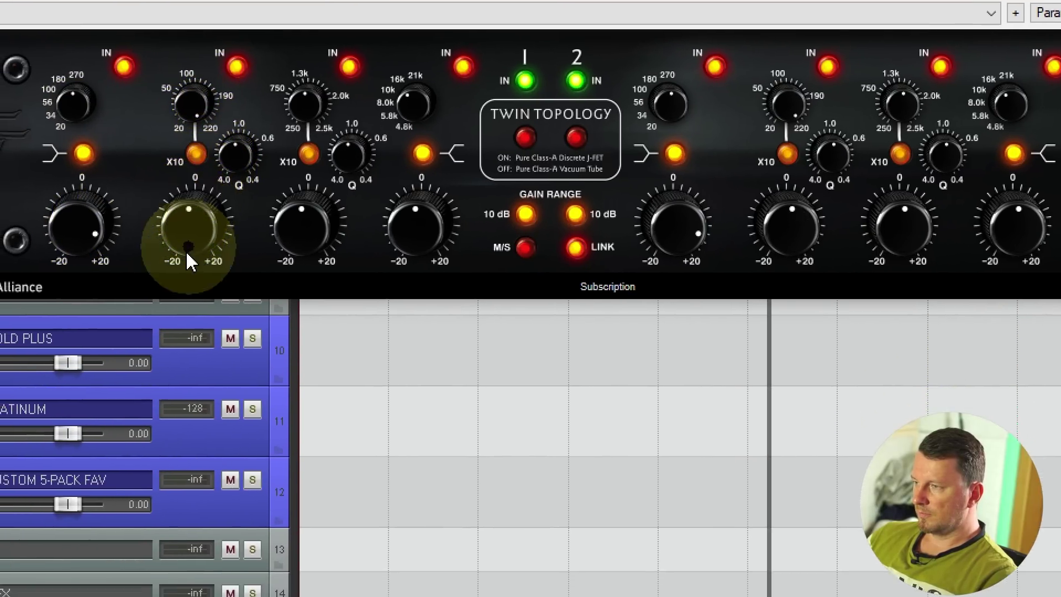
pyautogui.moveTo(188, 259)
pyautogui.mouseDown()
pyautogui.moveTo(186, 231)
pyautogui.moveTo(188, 263)
pyautogui.mouseUp()
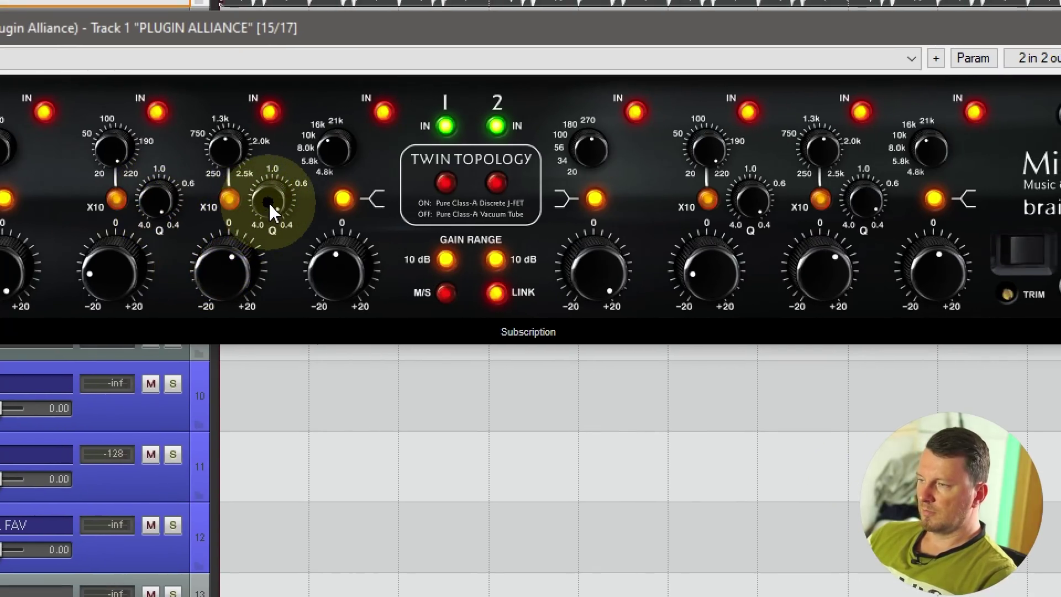
# - Adjust the NSEQ-2's high-mid band Q and gain, and dial in the high shelf's frequency and gain
pyautogui.moveTo(268, 201); pyautogui.dragTo(268, 180)
pyautogui.moveTo(223, 280); pyautogui.dragTo(223, 272)
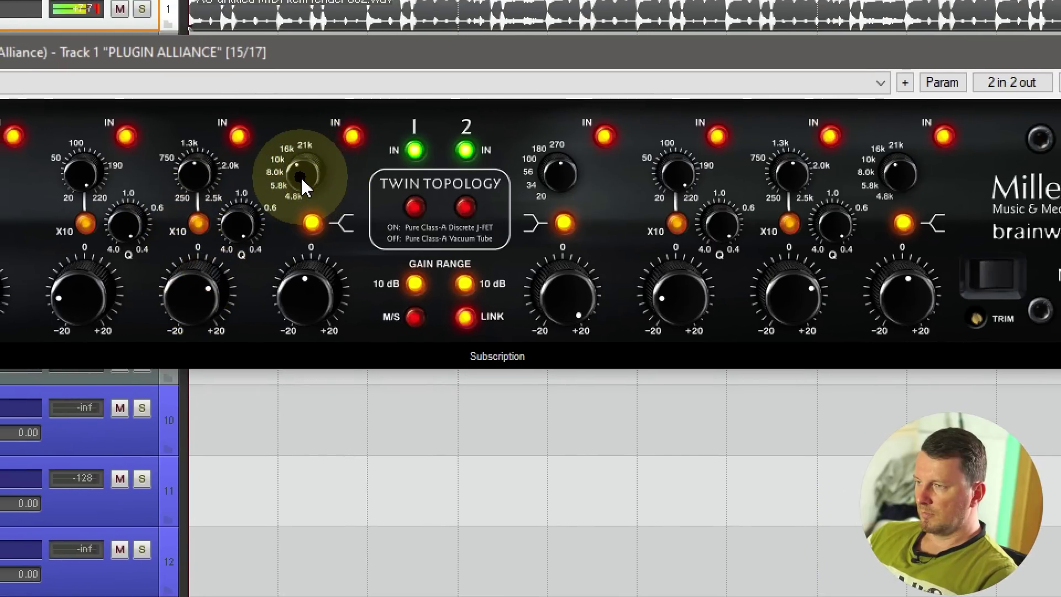
pyautogui.moveTo(354, 119); pyautogui.dragTo(355, 114)
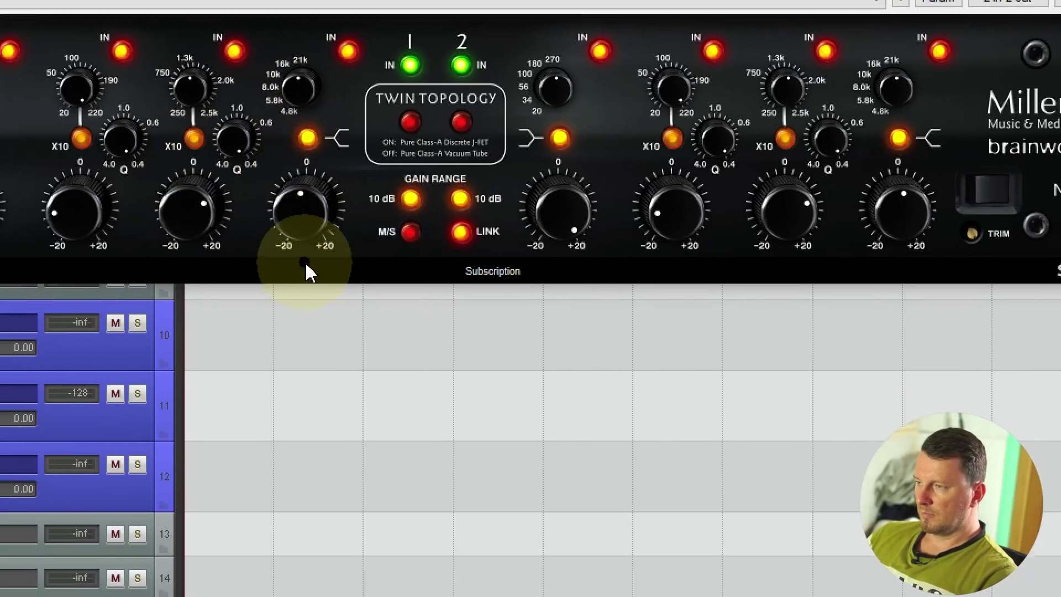
pyautogui.moveTo(306, 264); pyautogui.dragTo(305, 248)
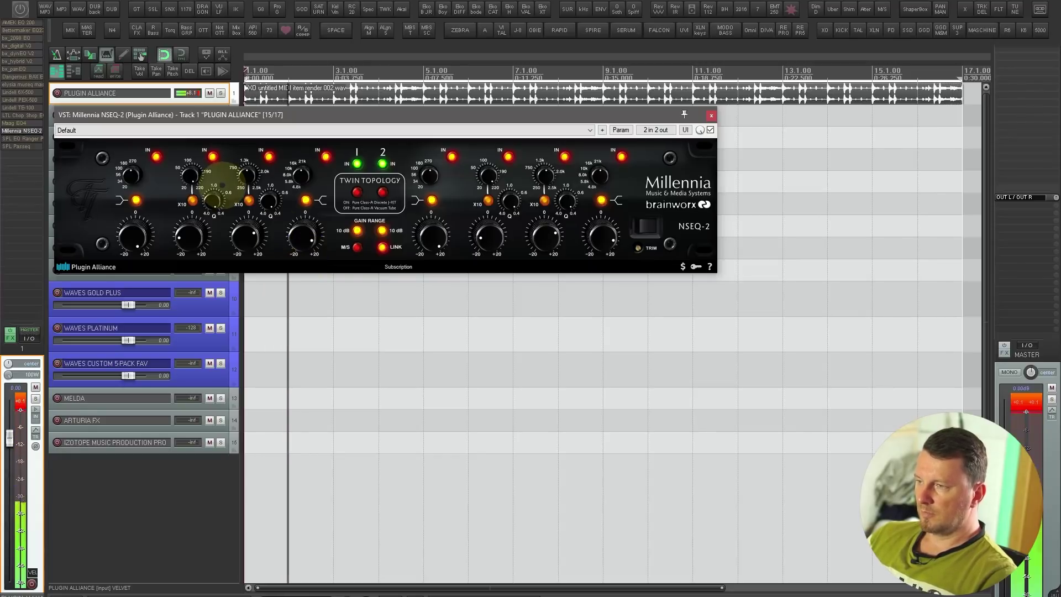
# - Compare the NSEQ-2's processed and unprocessed sound by switching the linked channels out and back in
pyautogui.click(356, 164)
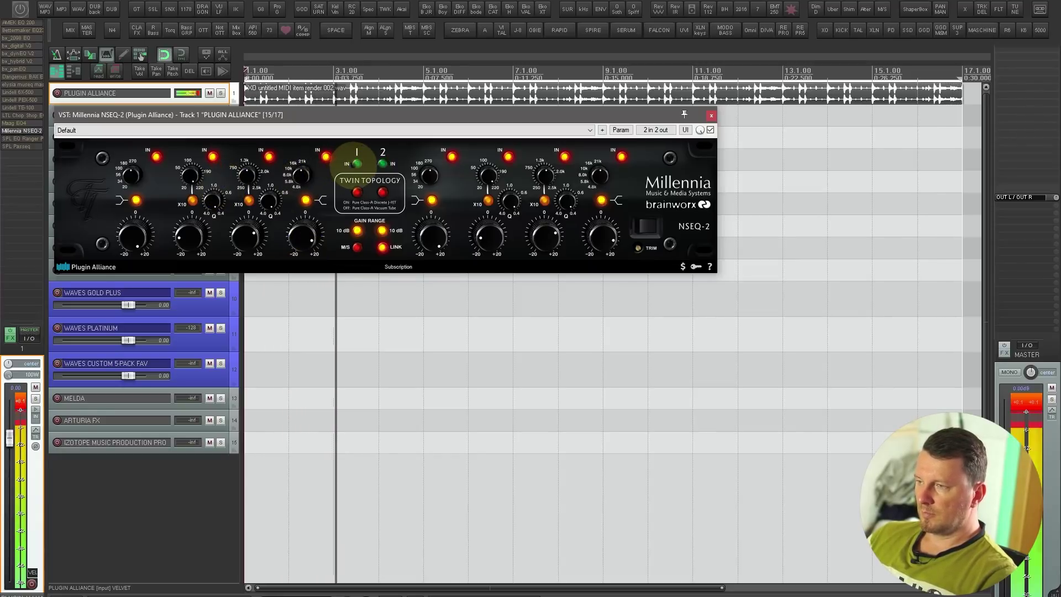
pyautogui.click(356, 164)
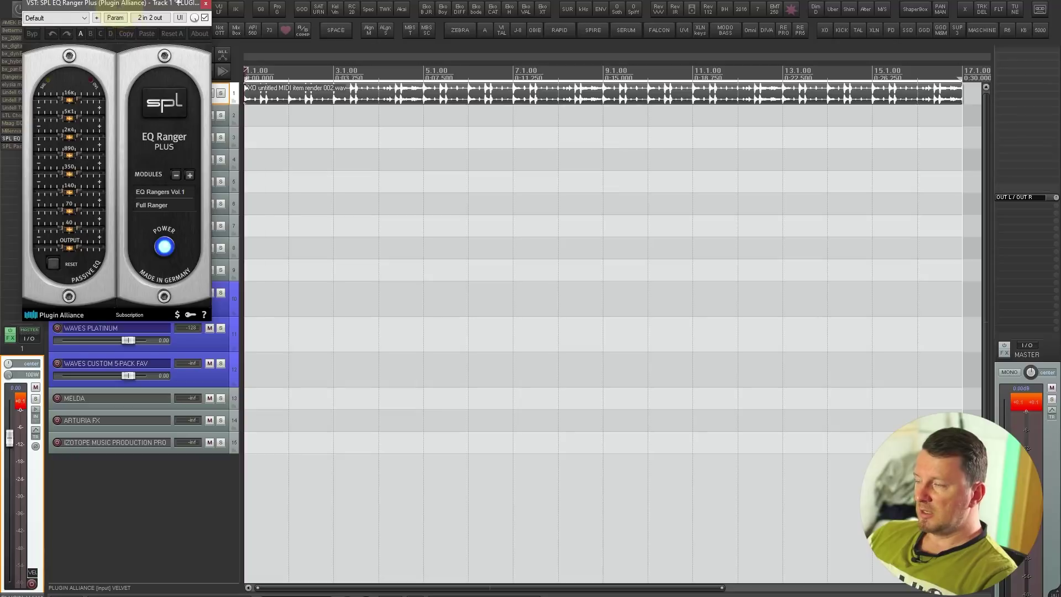
# - Move the EQ Ranger Plus window over the arrangement, try its 70, 140 and 350 Hz sliders and reset them
pyautogui.moveTo(179, 3); pyautogui.dragTo(402, 117)
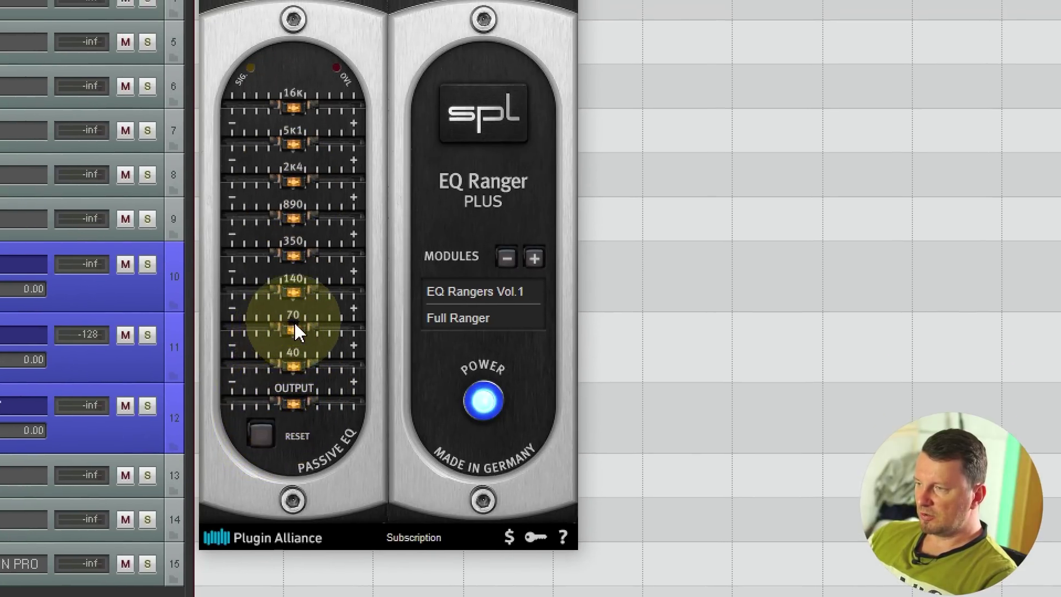
pyautogui.moveTo(294, 330); pyautogui.dragTo(237, 329)
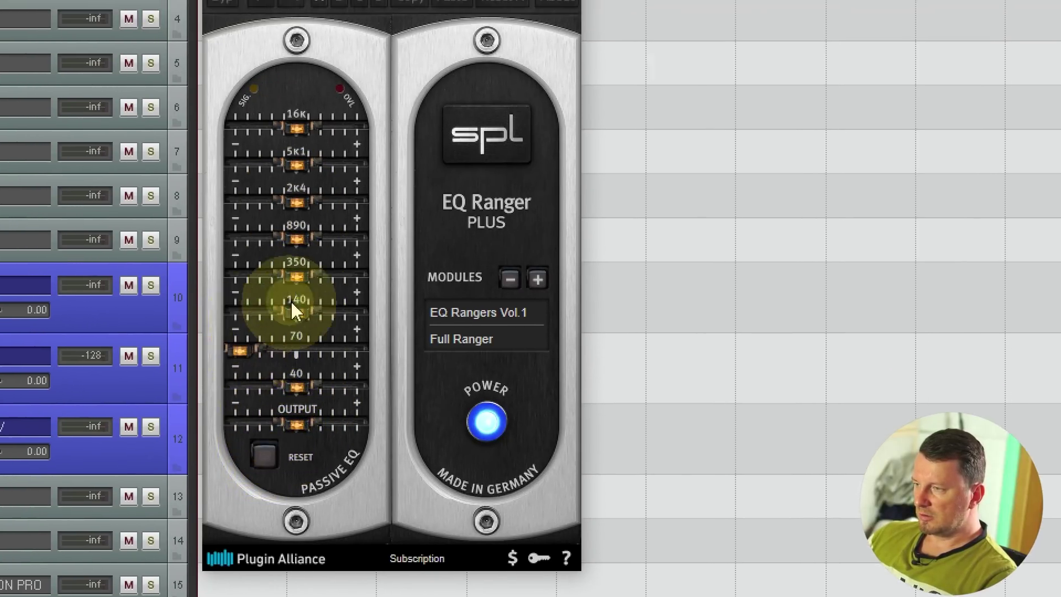
pyautogui.moveTo(293, 256); pyautogui.dragTo(332, 256)
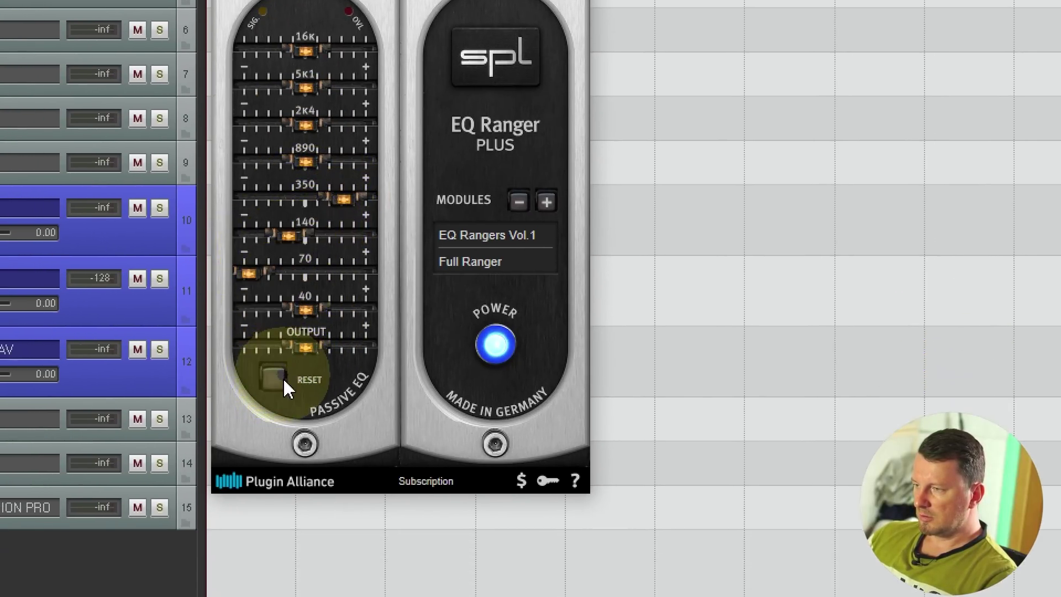
pyautogui.click(257, 452)
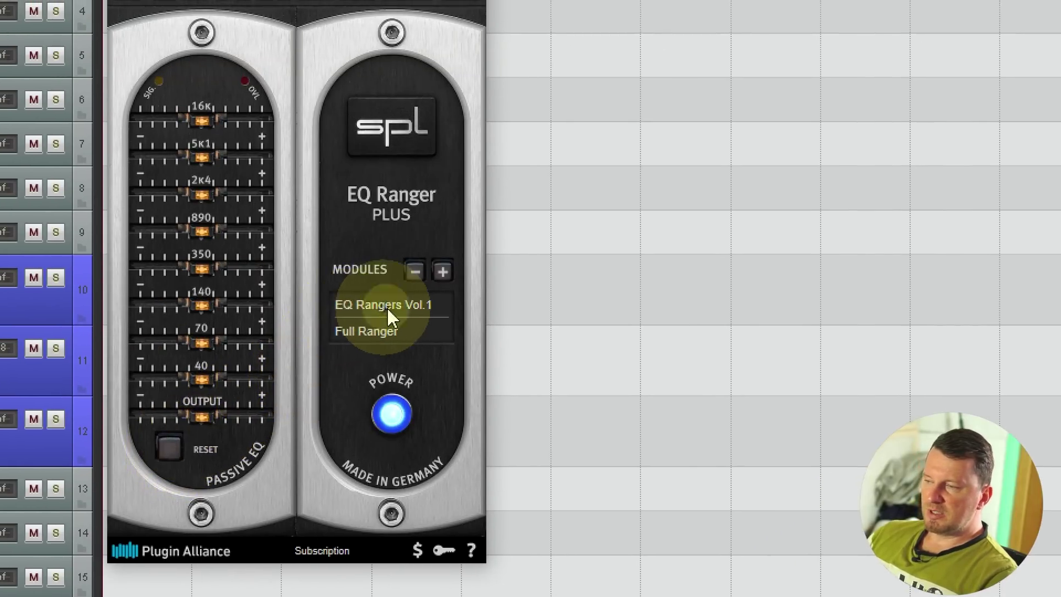
# - Browse the EQ Ranger Plus module categories and load the Metal module Bass DI
pyautogui.click(437, 268)
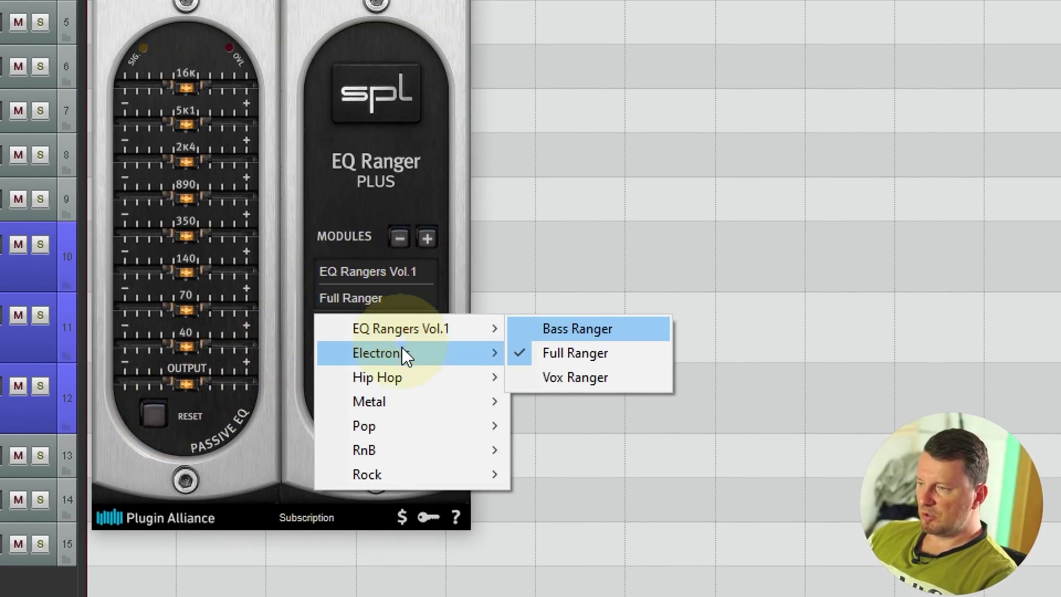
pyautogui.moveTo(418, 381)
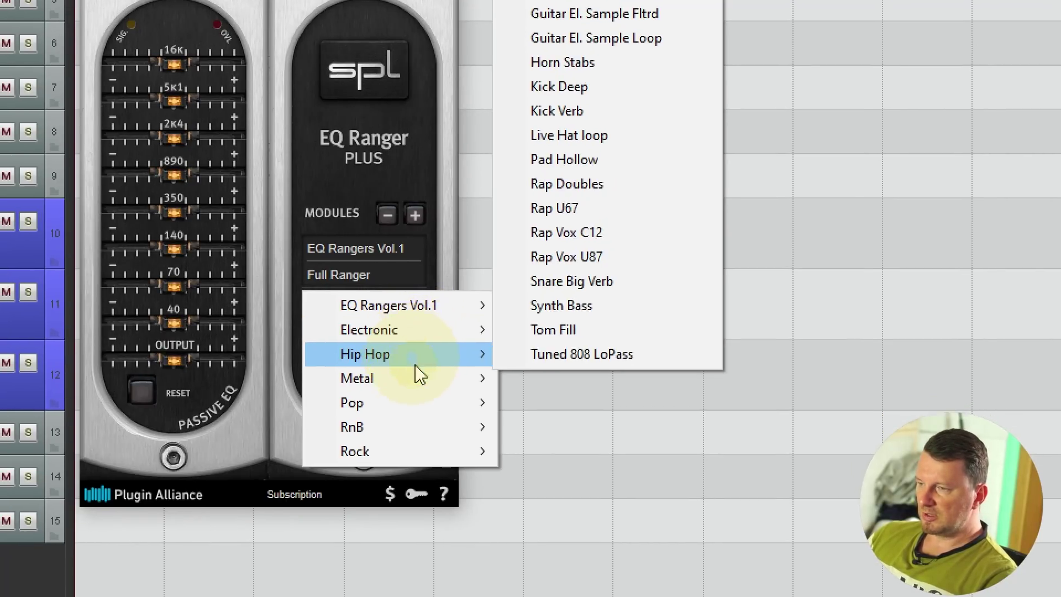
pyautogui.moveTo(420, 398)
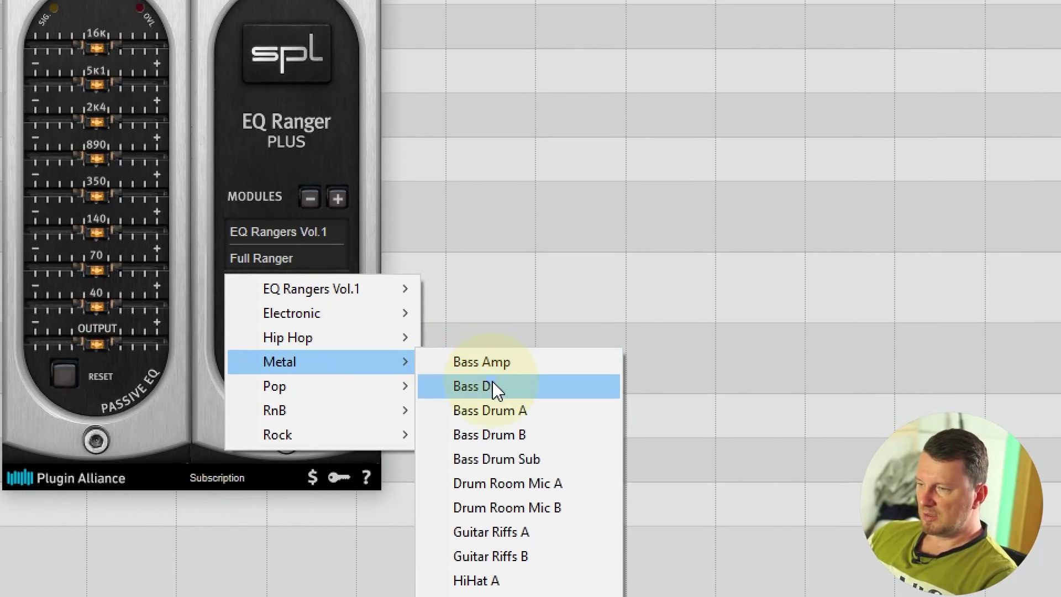
pyautogui.click(492, 386)
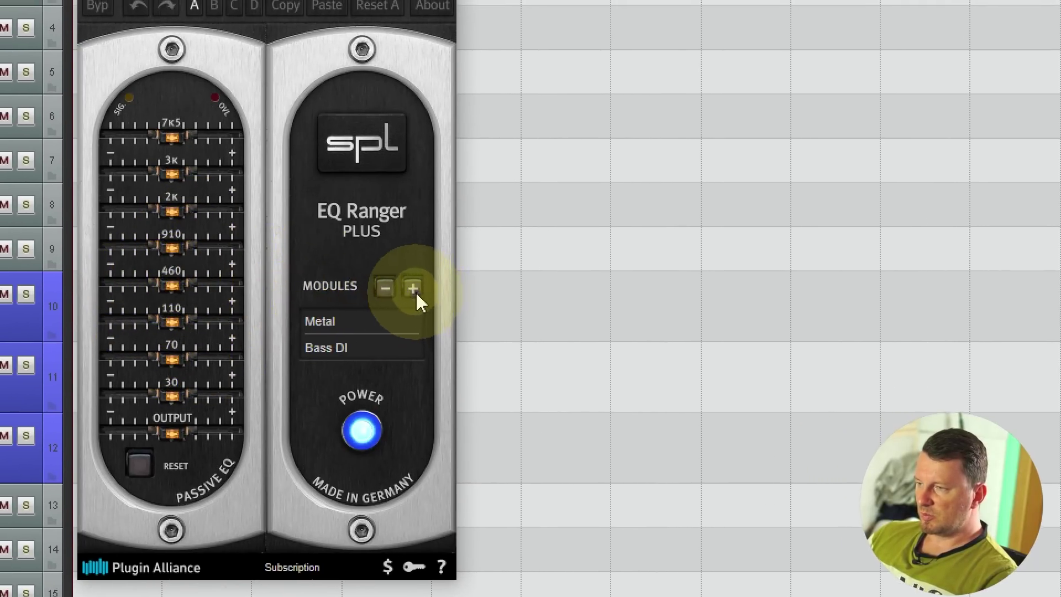
# - Step forward and backward through the EQ Ranger Plus modules, from Metal's Bass Drum A to Hip Hop's Tuned 808 LoPass
pyautogui.click(414, 288)
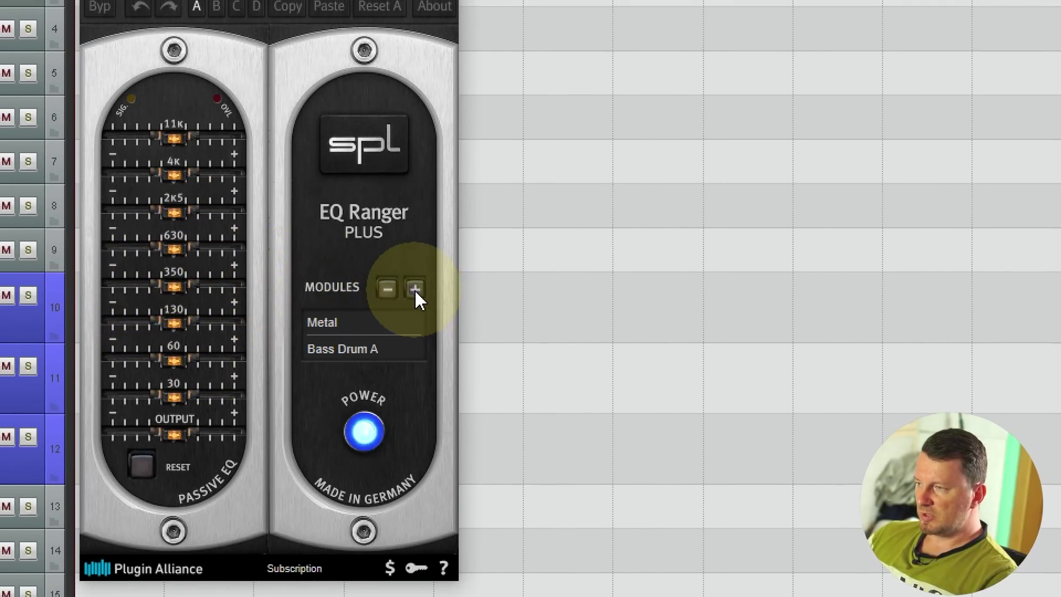
pyautogui.click(413, 288)
pyautogui.click(386, 288)
pyautogui.click(400, 291)
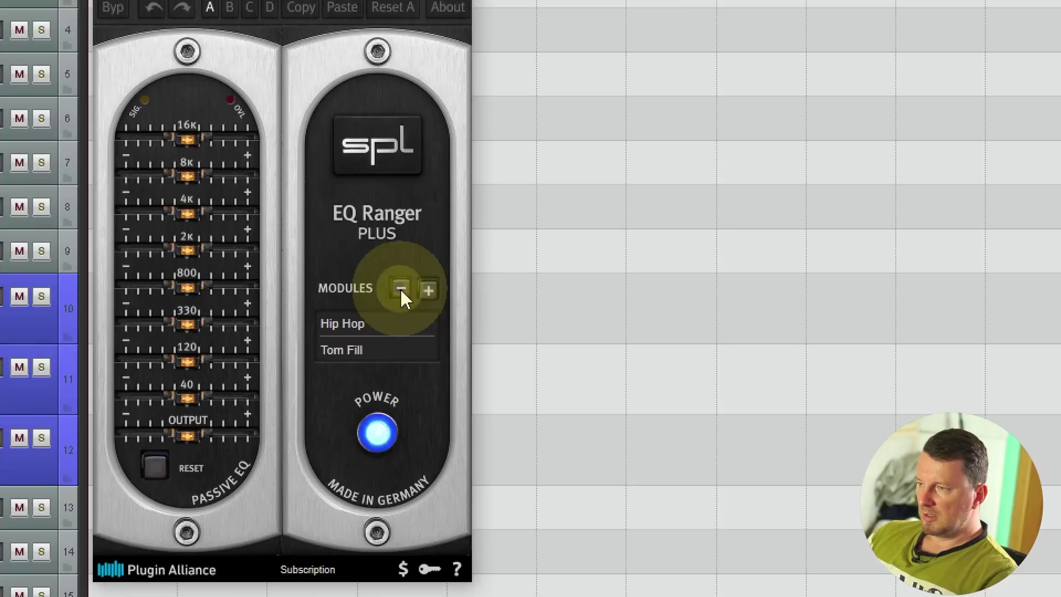
pyautogui.click(400, 291)
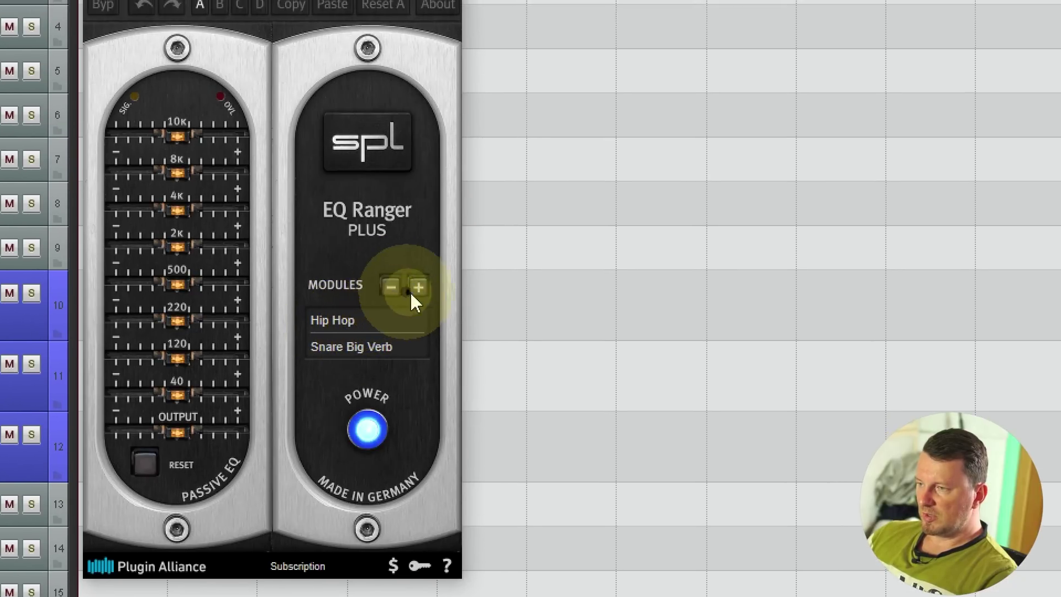
pyautogui.click(413, 291)
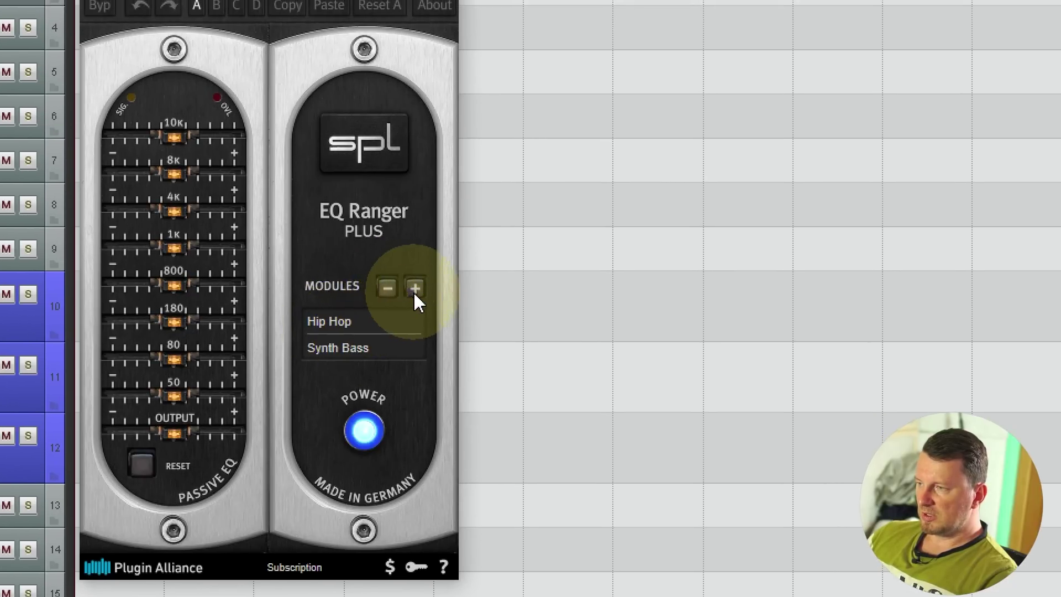
pyautogui.click(413, 291)
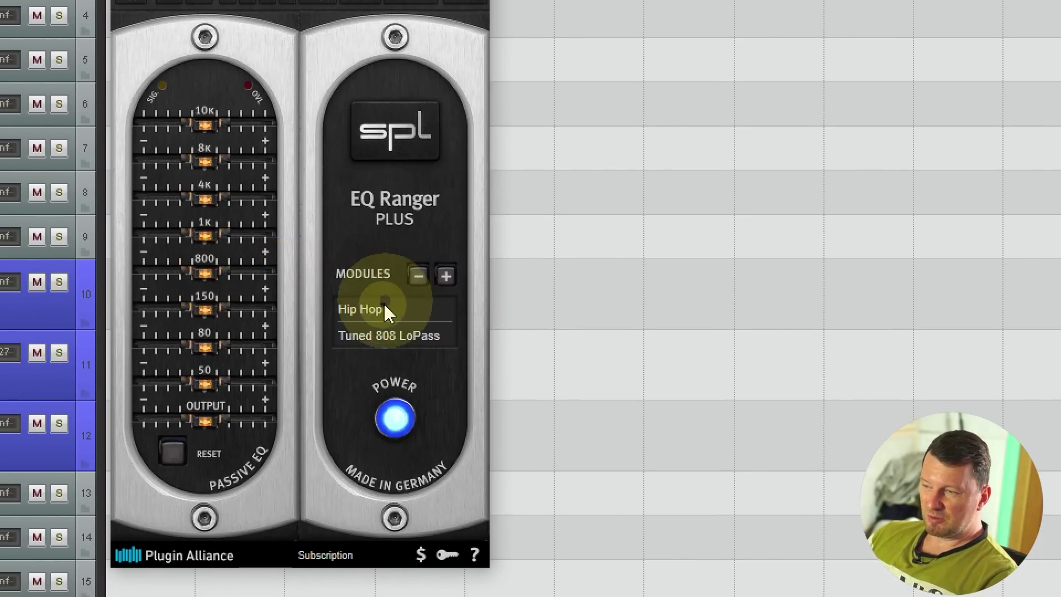
# - Load the Full Ranger module from the EQ Rangers Vol.1 category in EQ Ranger Plus
pyautogui.click(442, 322)
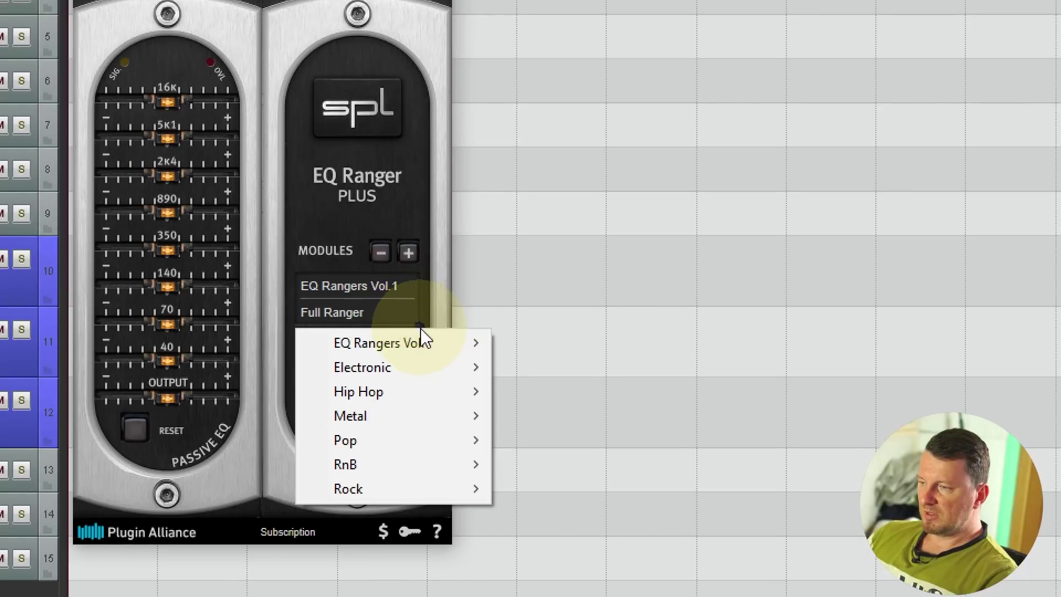
pyautogui.moveTo(418, 351)
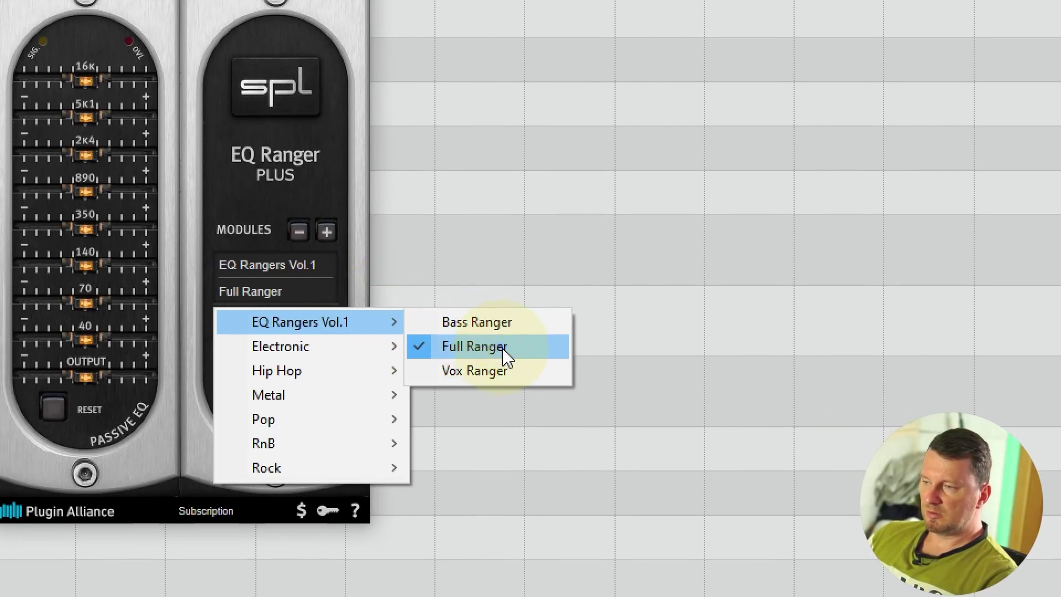
pyautogui.click(504, 352)
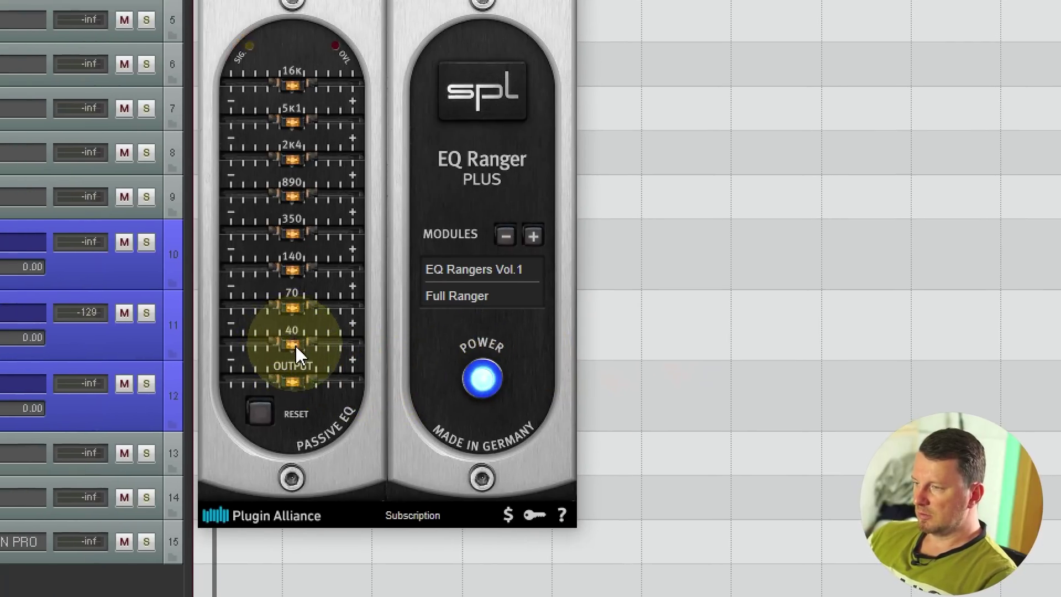
# - Boost the 40, 70, 140 and 890 Hz sliders and cut the 350 Hz slider in the Full Ranger module
pyautogui.moveTo(295, 345); pyautogui.dragTo(329, 355)
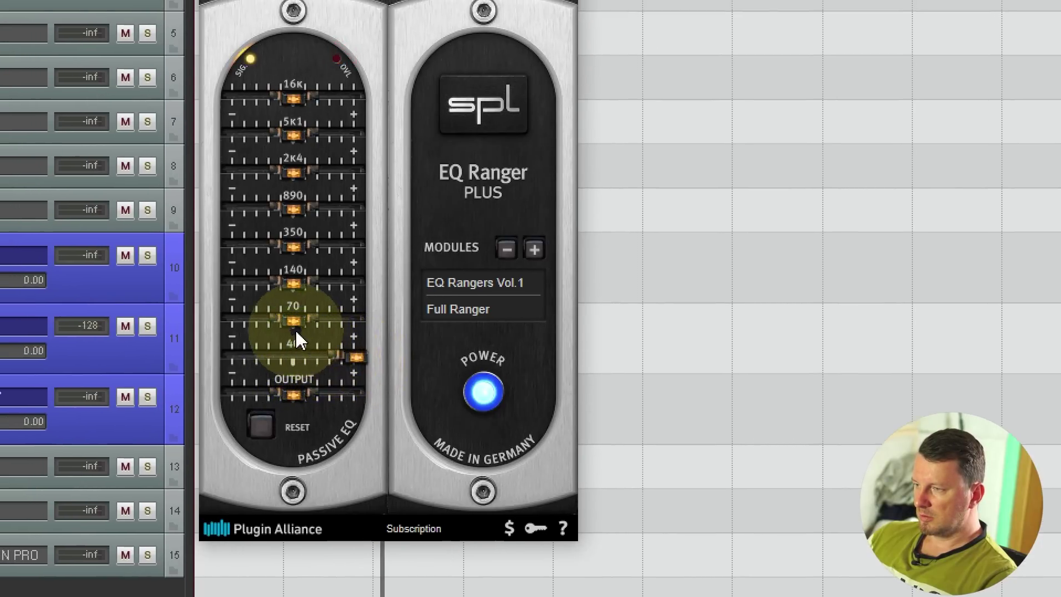
pyautogui.moveTo(295, 321); pyautogui.dragTo(314, 322)
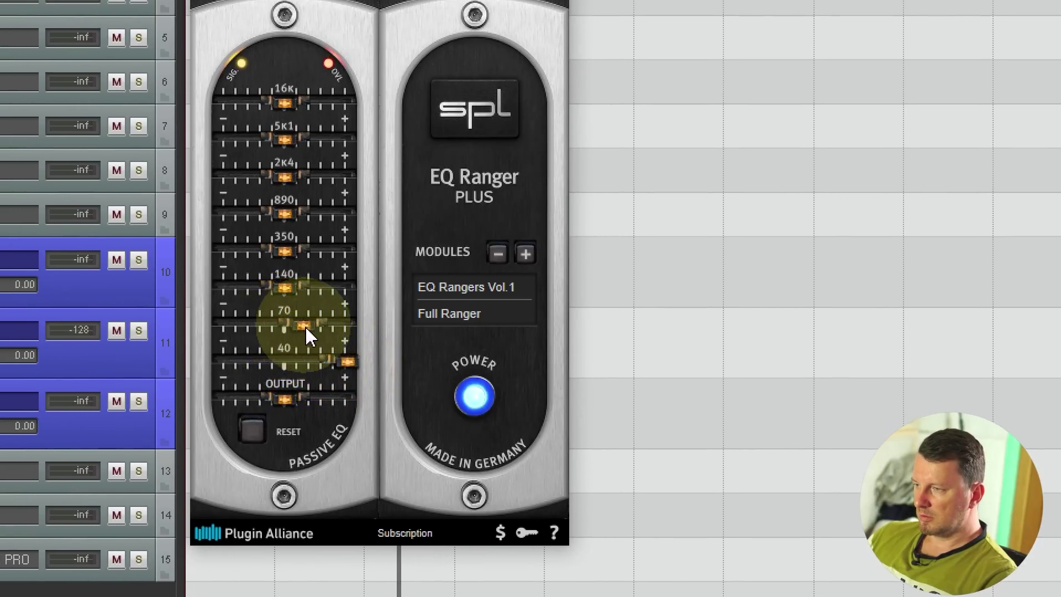
pyautogui.moveTo(294, 284)
pyautogui.mouseDown()
pyautogui.moveTo(330, 285)
pyautogui.moveTo(265, 276)
pyautogui.moveTo(317, 273)
pyautogui.moveTo(303, 271)
pyautogui.mouseUp()
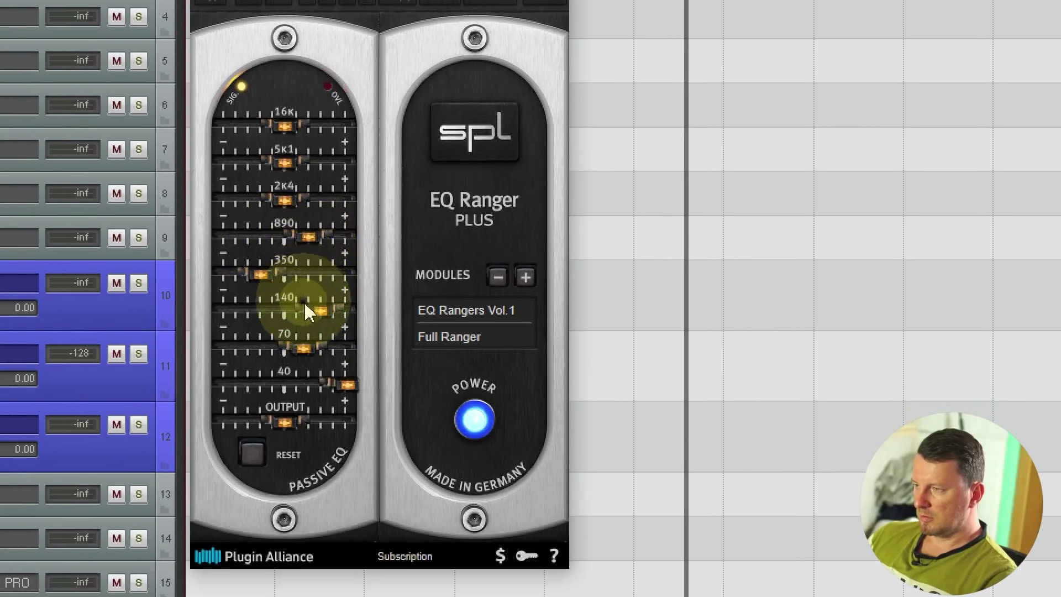
pyautogui.moveTo(314, 342); pyautogui.dragTo(309, 342)
pyautogui.moveTo(307, 378); pyautogui.dragTo(317, 346)
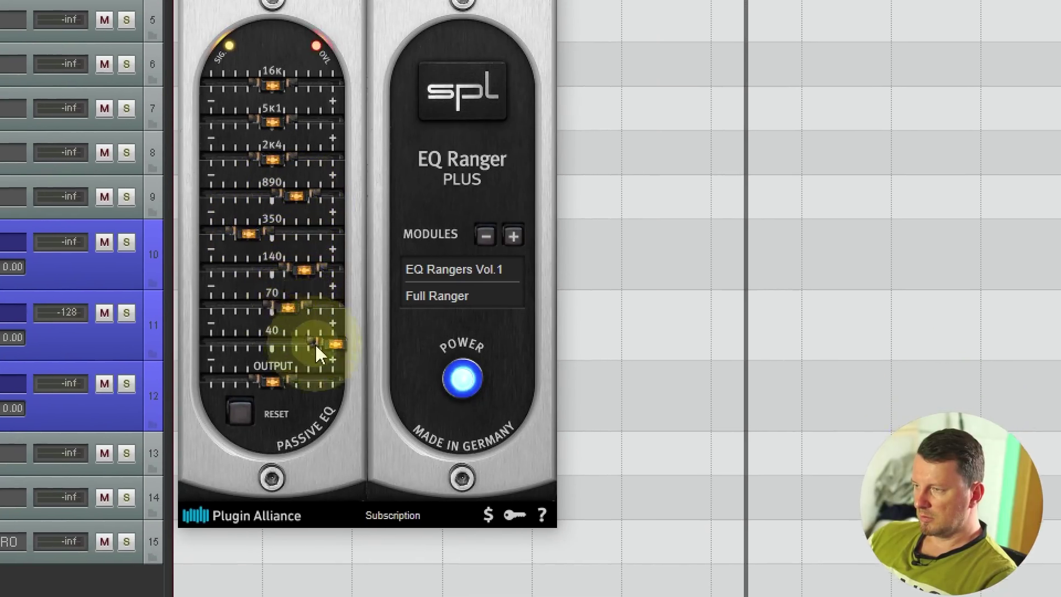
# - Boost the 2k4 and 16k sliders and compare the sound with EQ Ranger Plus powered off and on
pyautogui.moveTo(276, 157); pyautogui.dragTo(294, 155)
pyautogui.moveTo(305, 251); pyautogui.dragTo(311, 250)
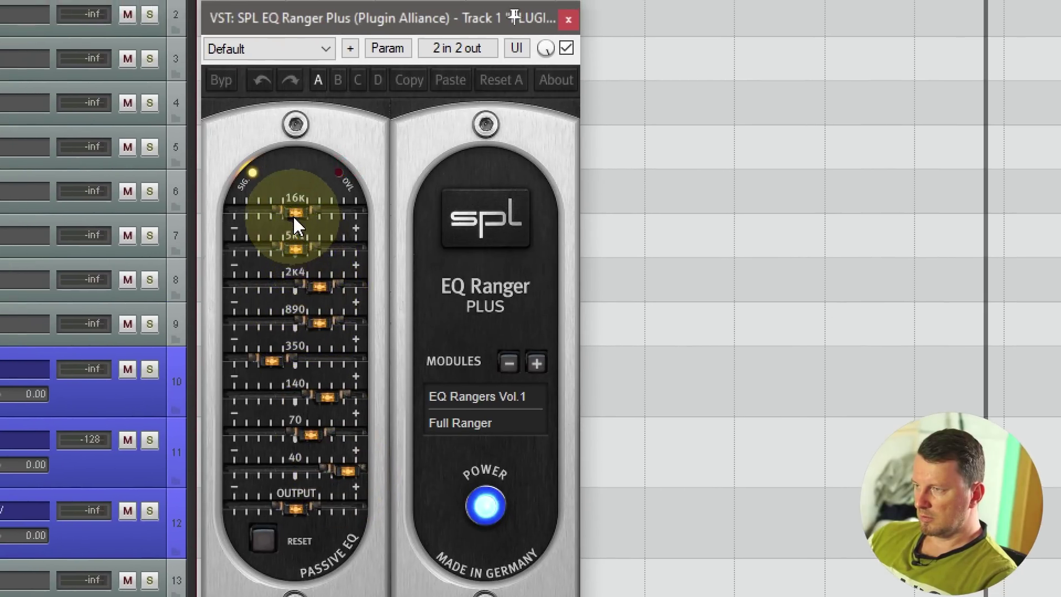
pyautogui.moveTo(288, 205); pyautogui.dragTo(322, 212)
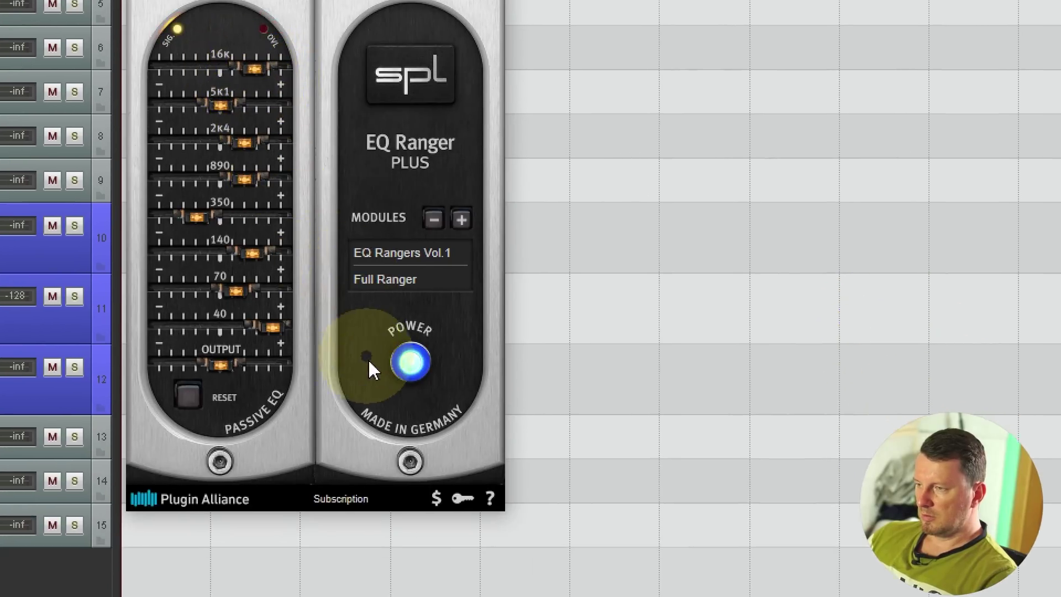
pyautogui.click(410, 362)
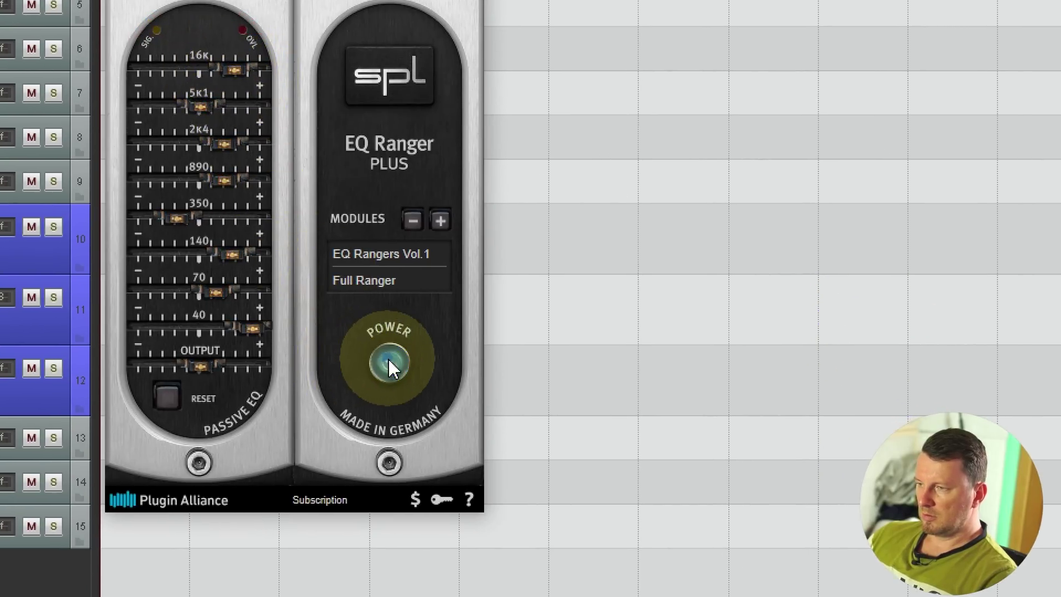
pyautogui.click(390, 364)
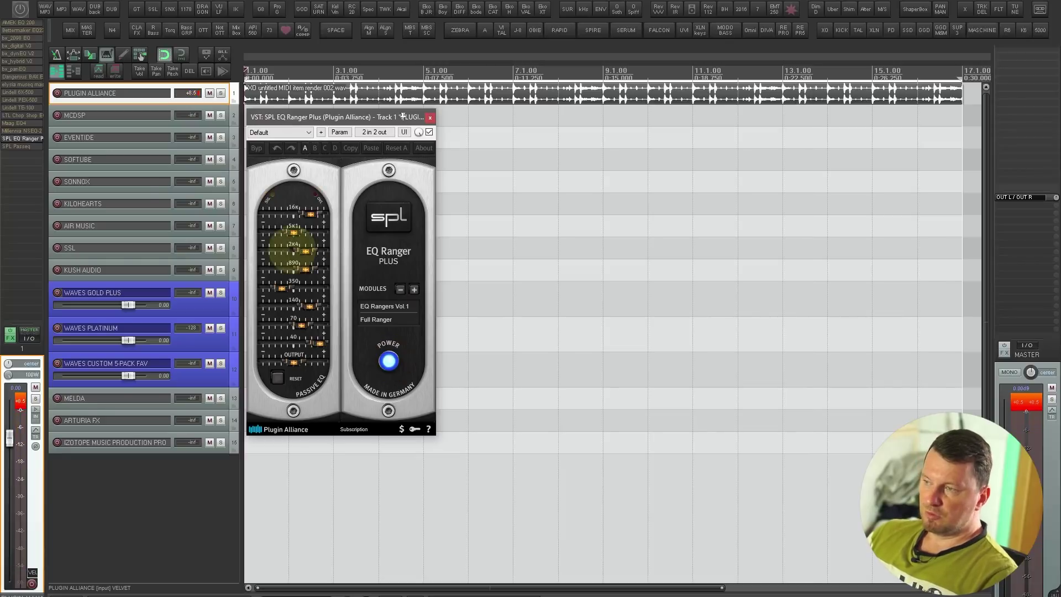
# - Open SPL Passeq on the PLUGIN ALLIANCE track and move its window lower over the arrangement
pyautogui.click(16, 146)
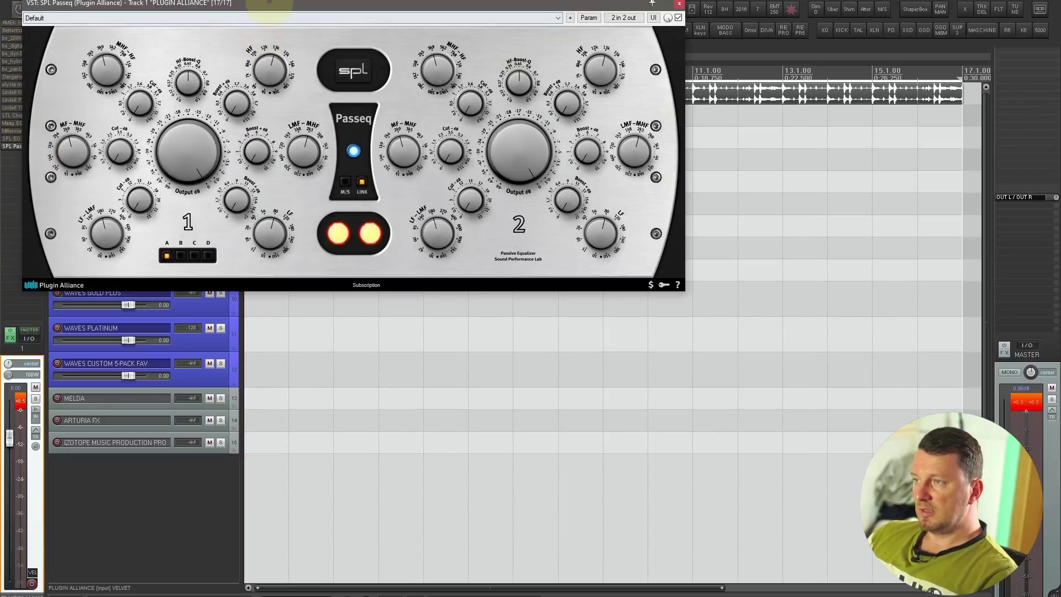
pyautogui.moveTo(269, 3); pyautogui.dragTo(300, 97)
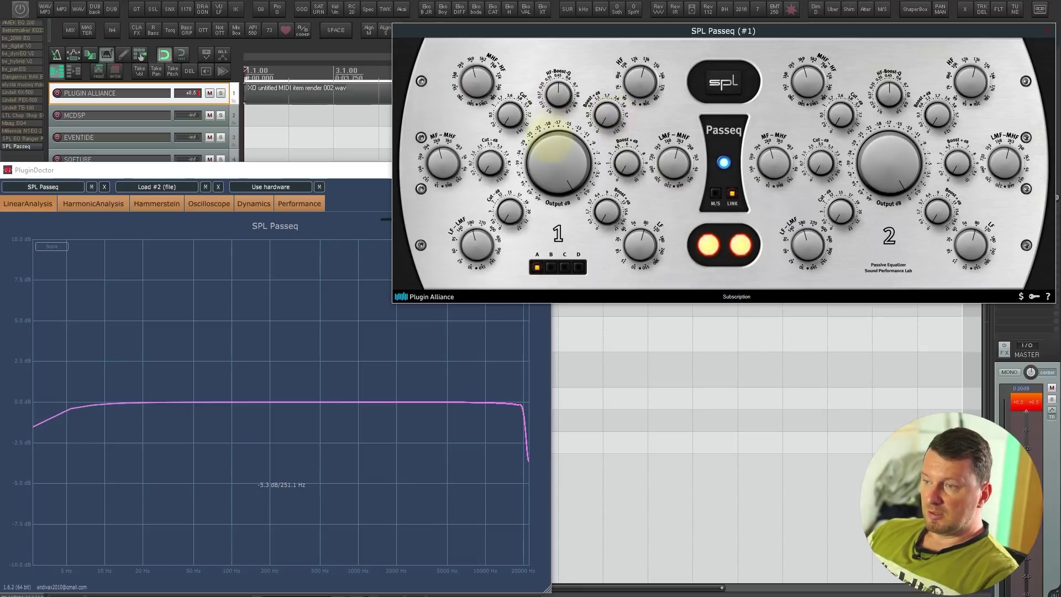
# - Boost the LF band on Passeq channel 1, sweep its frequency to the low end and reset the boost
pyautogui.moveTo(556, 144)
pyautogui.mouseDown()
pyautogui.moveTo(557, 161)
pyautogui.moveTo(557, 143)
pyautogui.mouseUp()
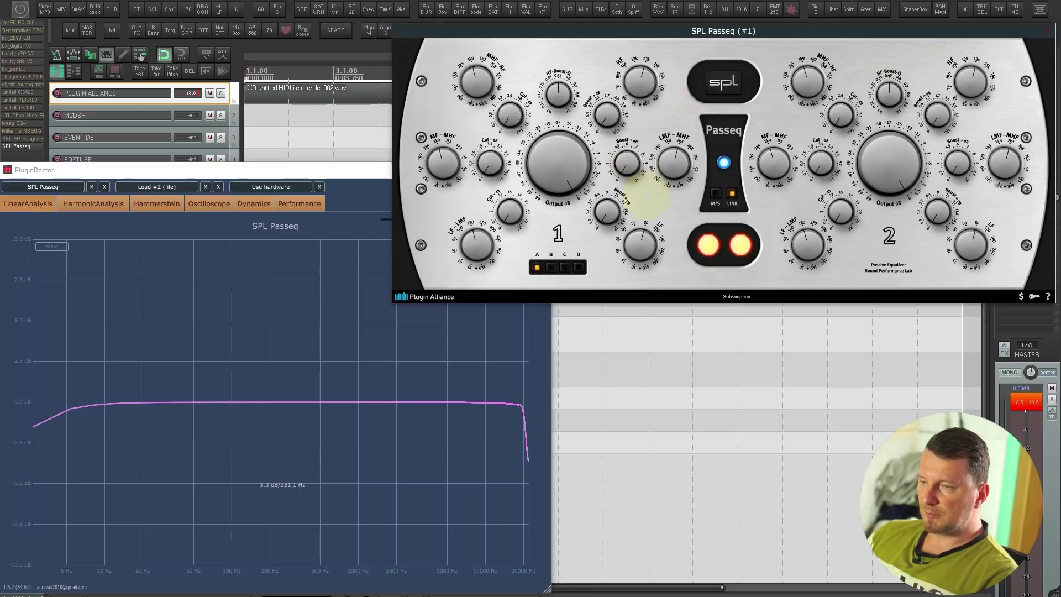
pyautogui.moveTo(606, 211)
pyautogui.mouseDown()
pyautogui.moveTo(619, 171)
pyautogui.moveTo(606, 208)
pyautogui.mouseUp()
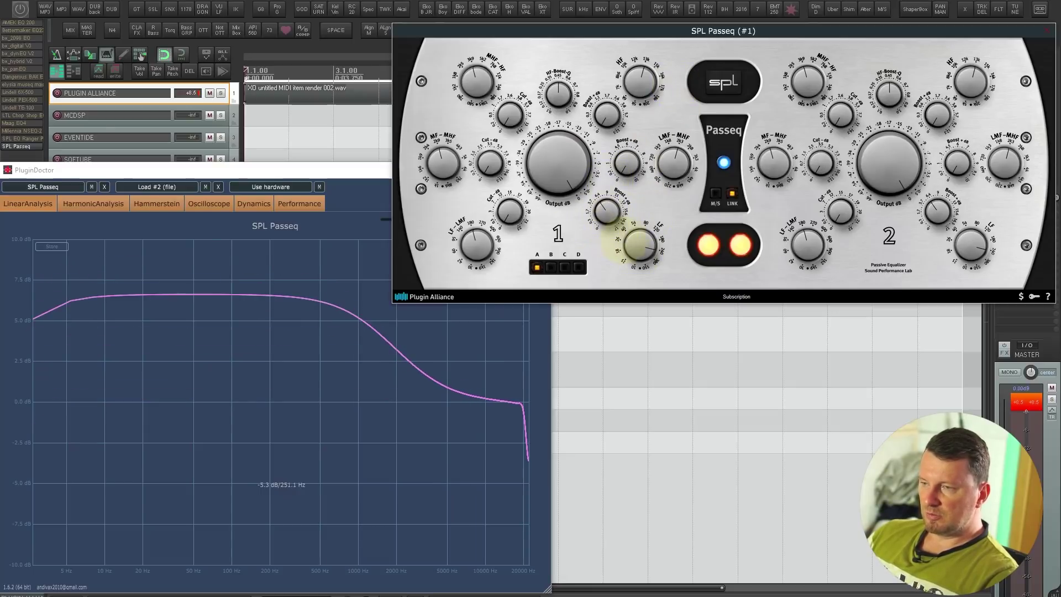
pyautogui.moveTo(634, 241); pyautogui.dragTo(635, 308)
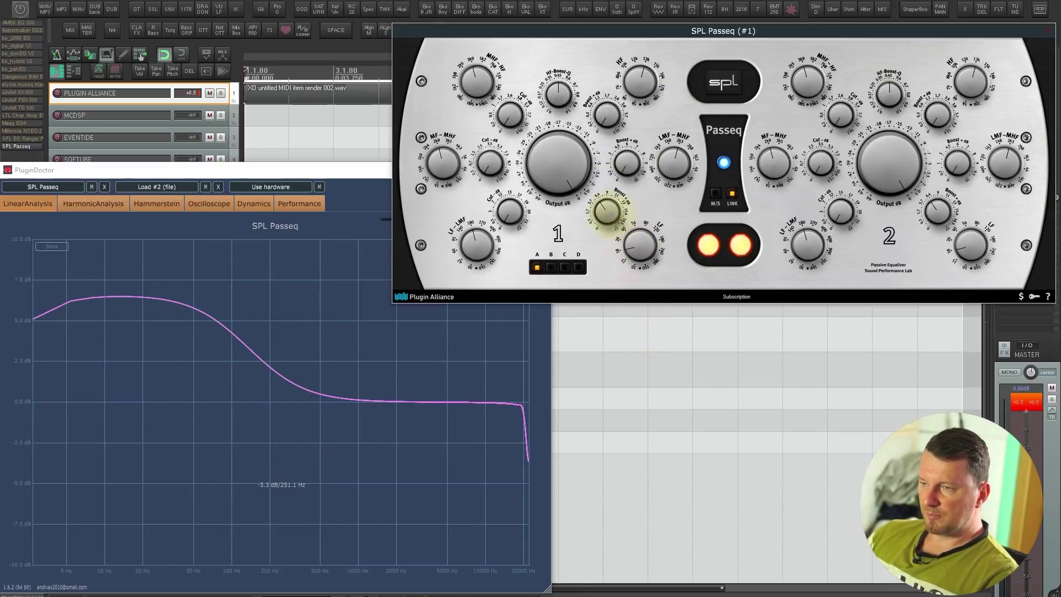
pyautogui.doubleClick(607, 211)
# - Try the LF-LMF cut on Passeq channel 1 and reset it
pyautogui.moveTo(509, 213); pyautogui.dragTo(506, 197)
pyautogui.moveTo(479, 240)
pyautogui.mouseDown()
pyautogui.moveTo(479, 248)
pyautogui.moveTo(480, 239)
pyautogui.mouseUp()
pyautogui.doubleClick(509, 212)
# - Audition the mid bands of Passeq channel 1, cutting and sweeping MF-MHF and boosting and sweeping LMF-MHF
pyautogui.moveTo(489, 161); pyautogui.dragTo(479, 93)
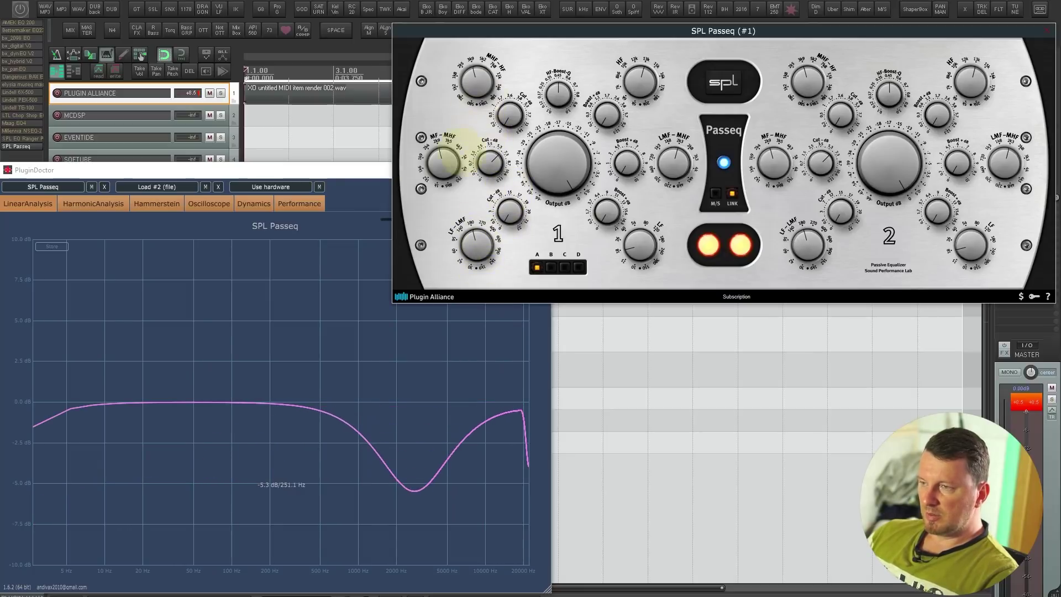
pyautogui.moveTo(444, 160); pyautogui.dragTo(433, 106)
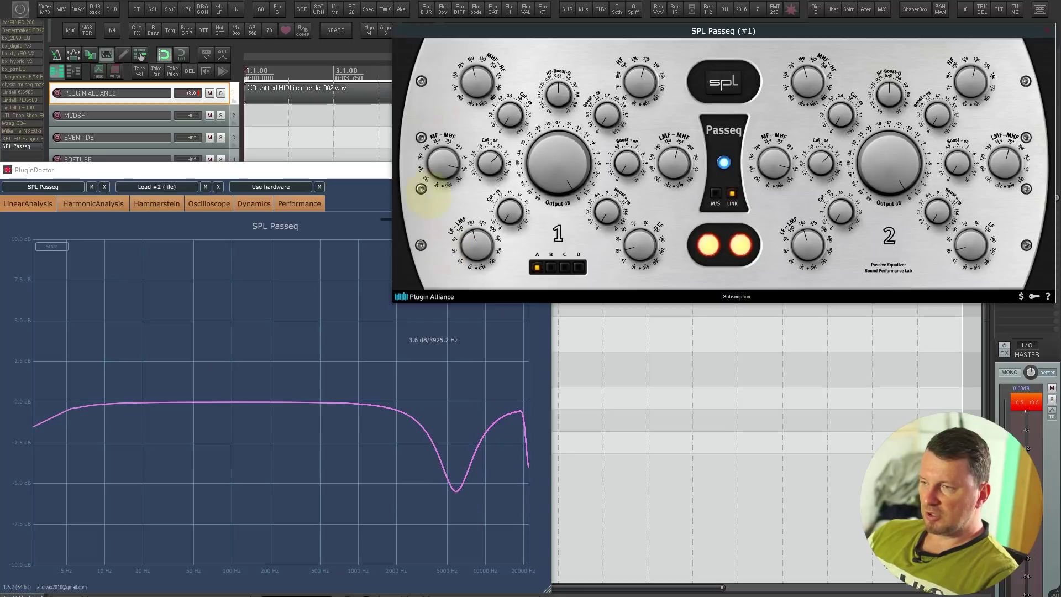
pyautogui.moveTo(434, 166); pyautogui.dragTo(429, 208)
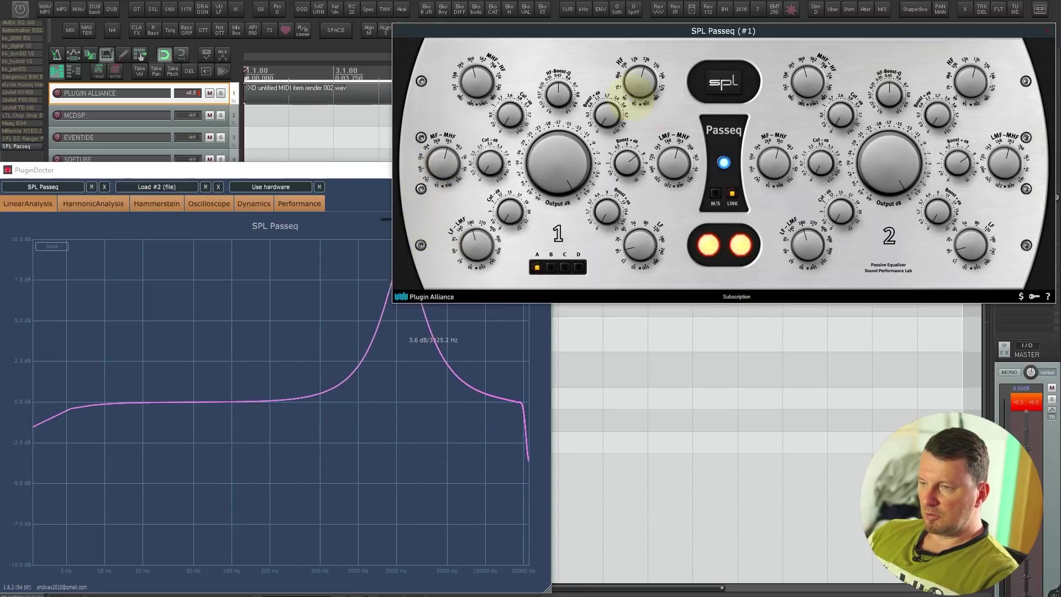
pyautogui.moveTo(638, 87); pyautogui.dragTo(640, 123)
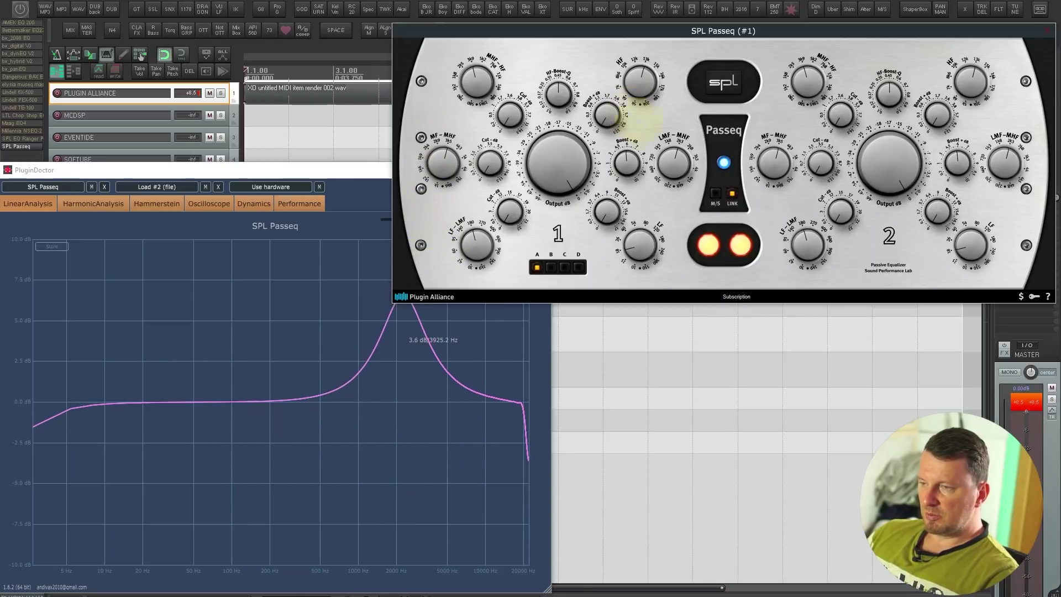
pyautogui.moveTo(674, 163); pyautogui.dragTo(628, 270)
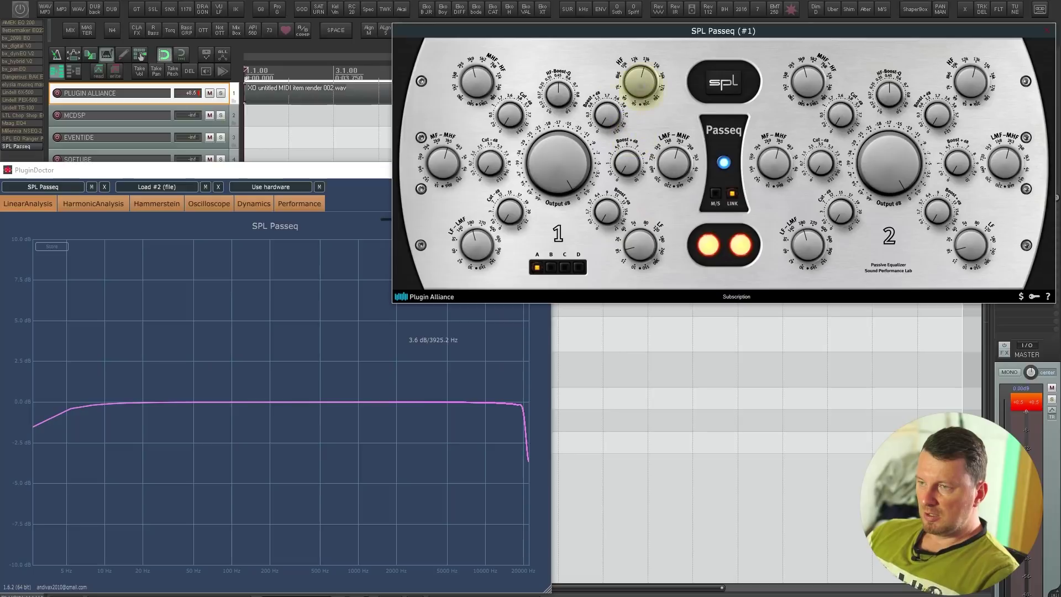
# - Boost the HF band on Passeq channel 1, vary its HF-Boost Q and frequency, and turn the boost back down
pyautogui.moveTo(607, 114); pyautogui.dragTo(645, 32)
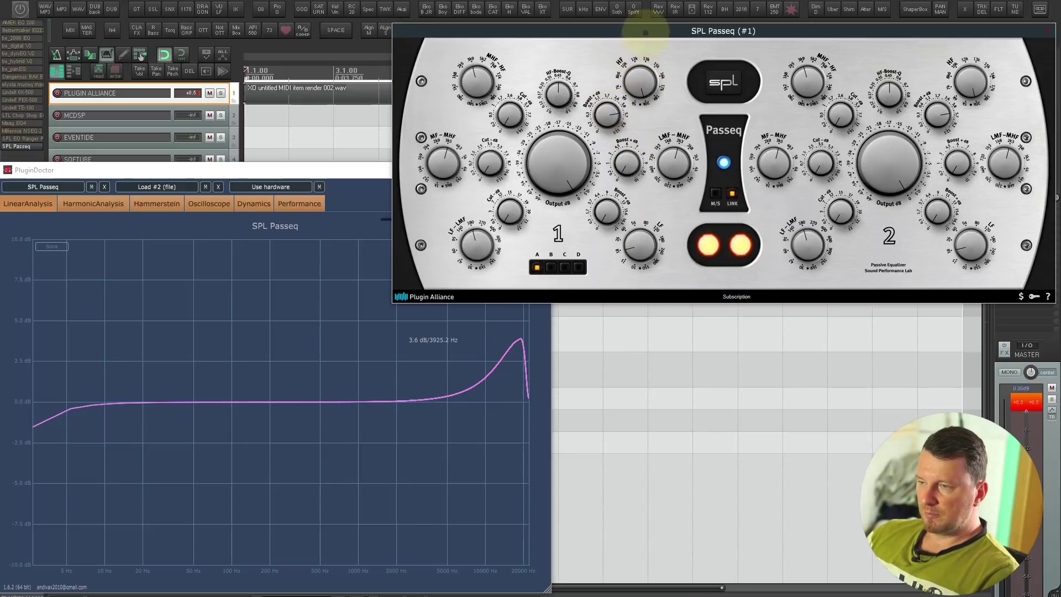
pyautogui.moveTo(558, 91); pyautogui.dragTo(629, 167)
pyautogui.moveTo(561, 97)
pyautogui.mouseDown()
pyautogui.moveTo(568, 178)
pyautogui.moveTo(561, 81)
pyautogui.mouseUp()
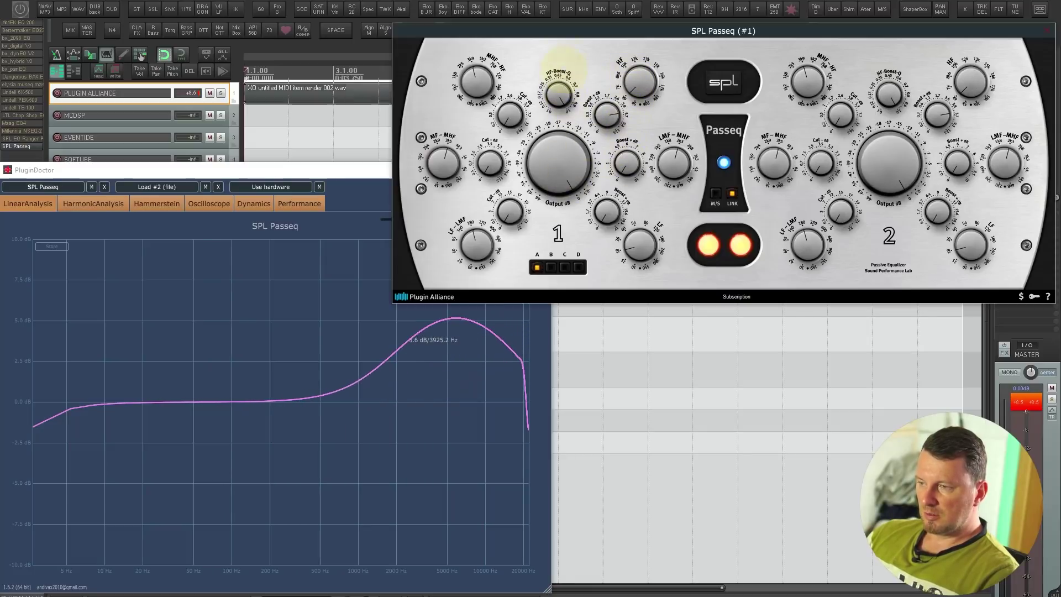
pyautogui.moveTo(635, 78); pyautogui.dragTo(625, 2)
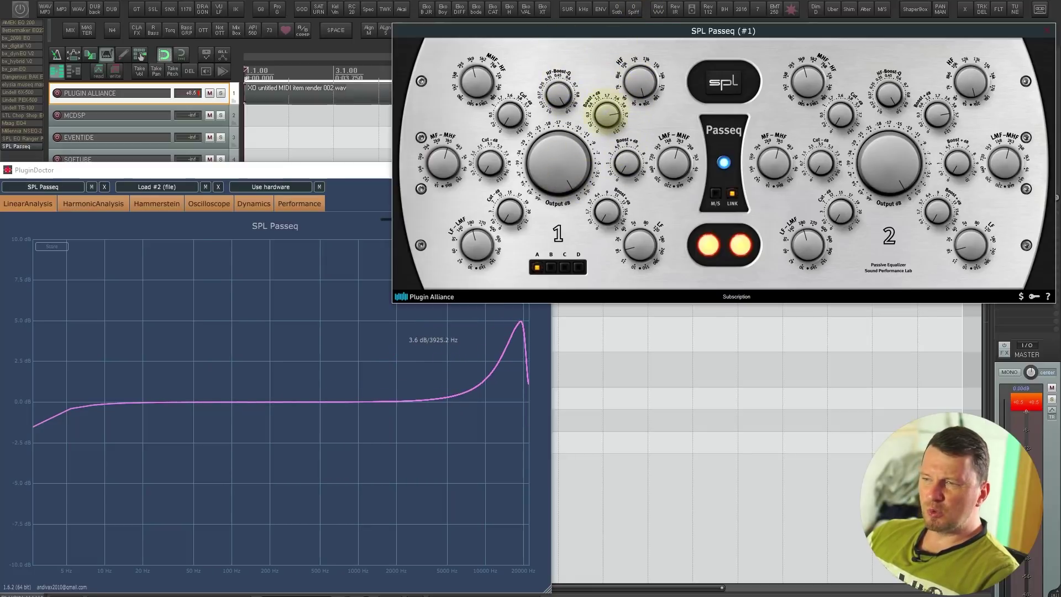
pyautogui.moveTo(606, 113)
pyautogui.mouseDown()
pyautogui.moveTo(608, 92)
pyautogui.moveTo(607, 115)
pyautogui.mouseUp()
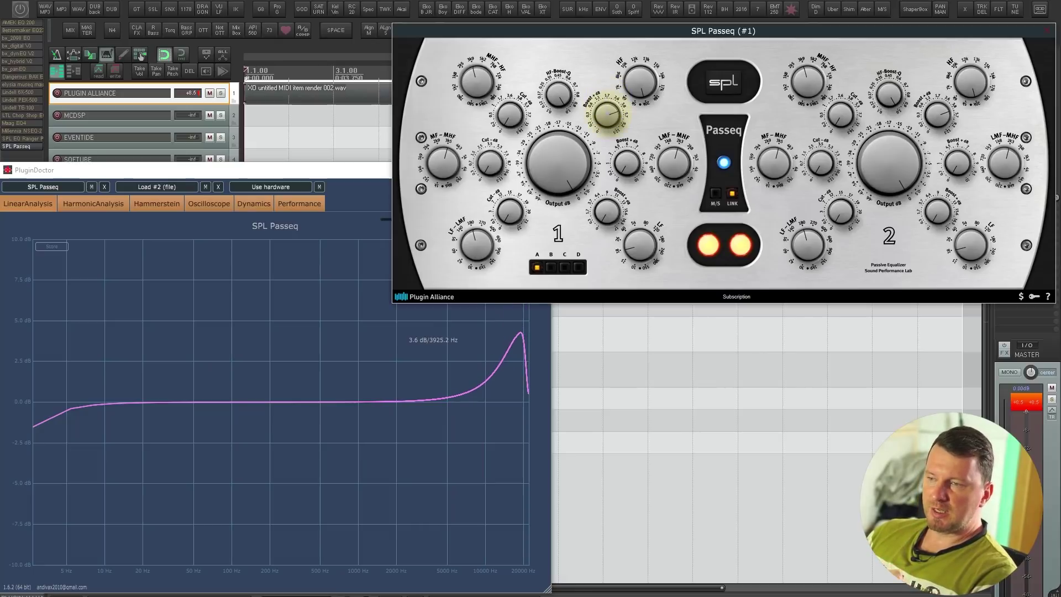
pyautogui.moveTo(607, 115); pyautogui.dragTo(608, 267)
# - Apply a deep MHF-HF cut on Passeq channel 1 and adjust its amount
pyautogui.moveTo(510, 115); pyautogui.dragTo(472, 48)
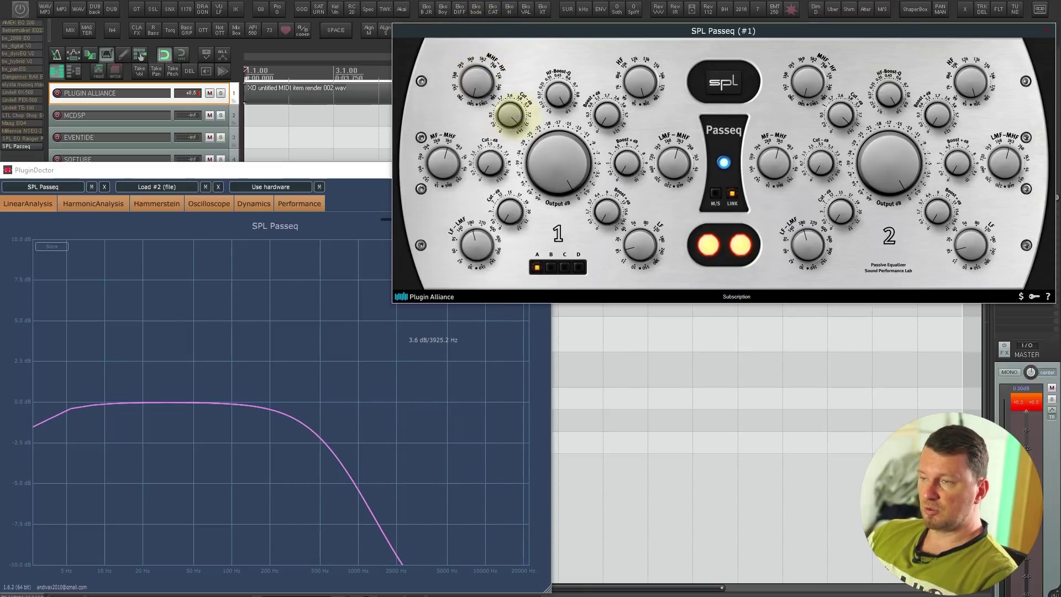
pyautogui.moveTo(509, 114); pyautogui.dragTo(511, 128)
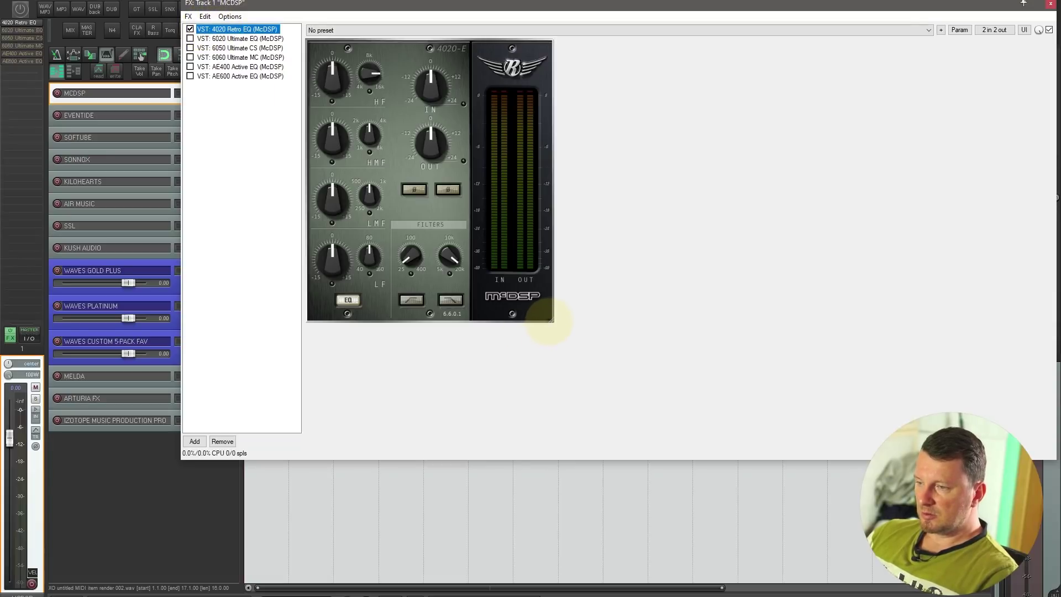
# - Enlarge the 4020 Retro EQ interface, boost its LF, HMF and HF bands and cut LMF at a lower frequency
pyautogui.moveTo(550, 317); pyautogui.dragTo(638, 498)
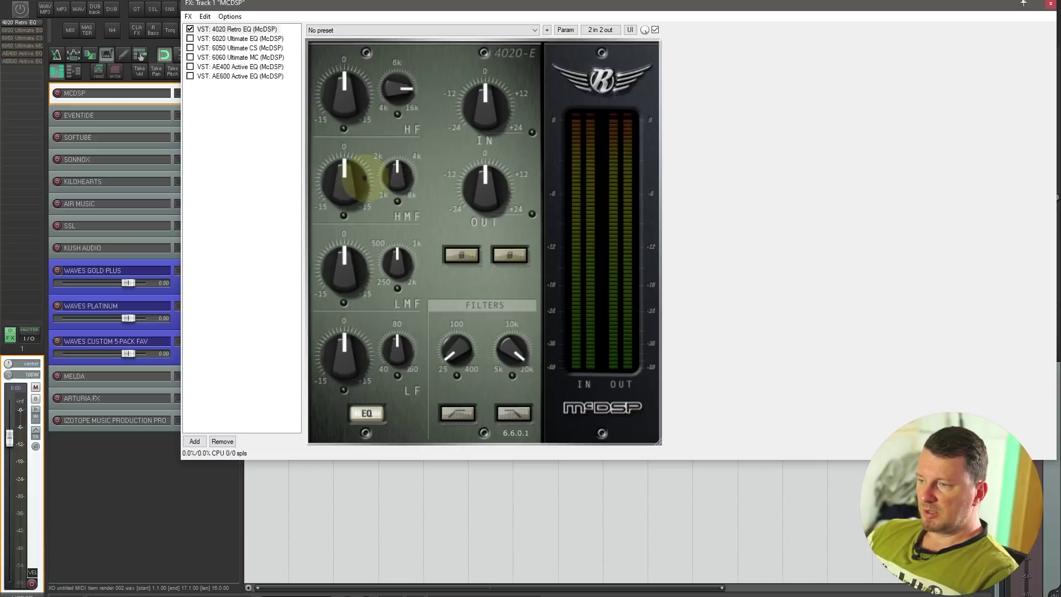
pyautogui.moveTo(354, 349); pyautogui.dragTo(358, 299)
pyautogui.moveTo(397, 260); pyautogui.dragTo(395, 297)
pyautogui.moveTo(346, 260); pyautogui.dragTo(353, 289)
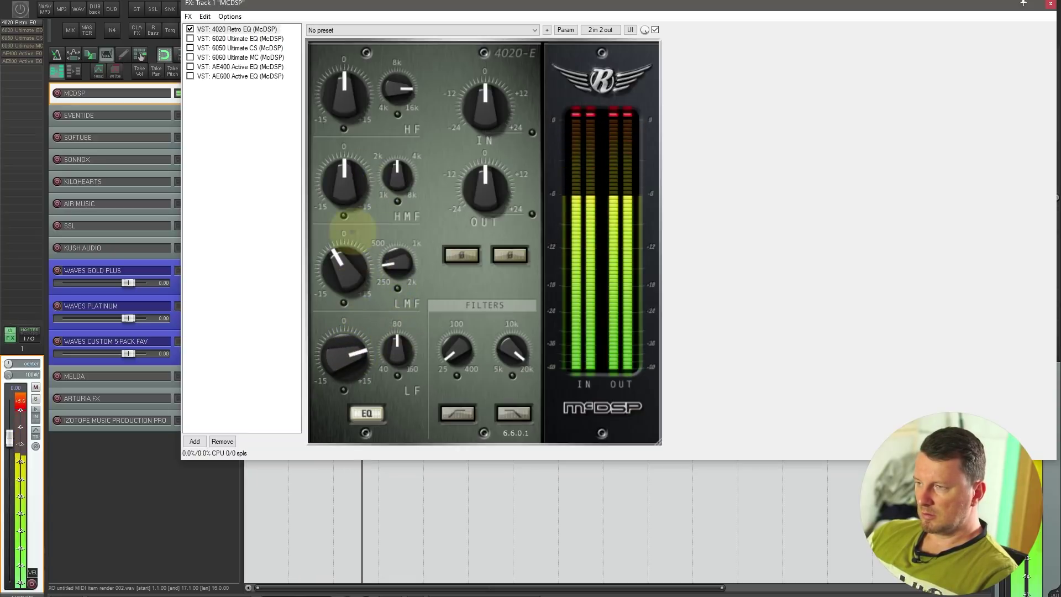
pyautogui.moveTo(354, 198); pyautogui.dragTo(389, 258)
pyautogui.moveTo(396, 100); pyautogui.dragTo(359, 84)
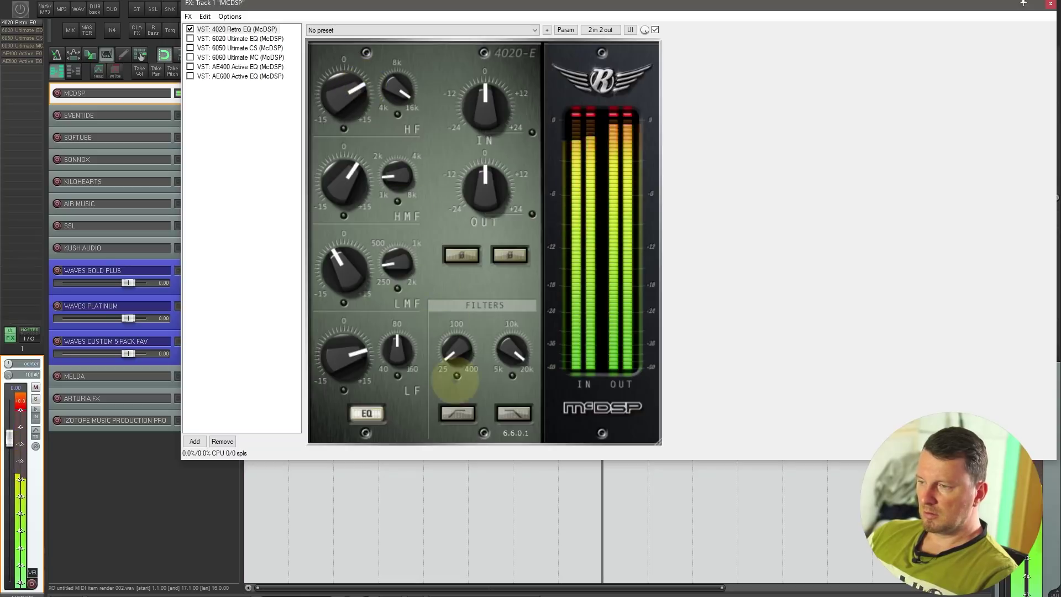
# - Set the 4020 Retro EQ high-pass filter to about 100 Hz and compare the filter and EQ sections on and off
pyautogui.moveTo(457, 367)
pyautogui.mouseDown()
pyautogui.moveTo(457, 253)
pyautogui.moveTo(456, 375)
pyautogui.mouseUp()
pyautogui.click(458, 413)
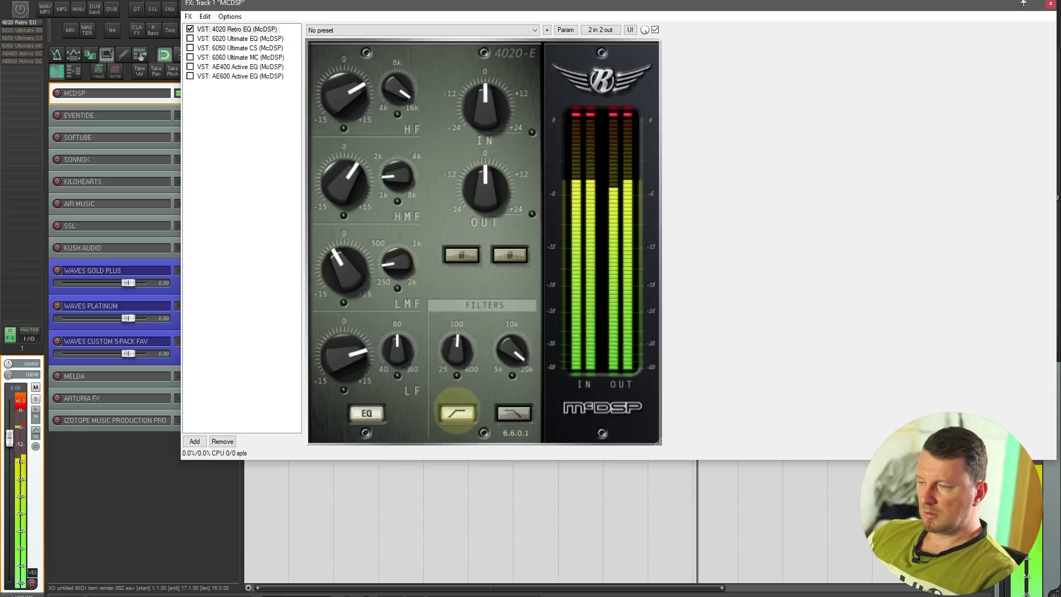
pyautogui.click(457, 414)
pyautogui.click(367, 413)
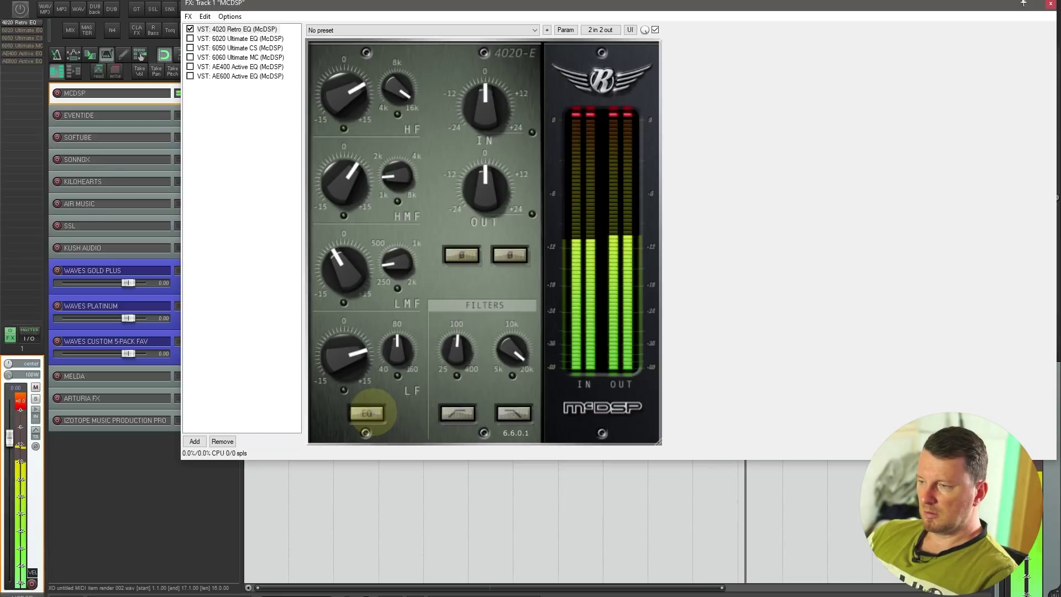
pyautogui.click(367, 413)
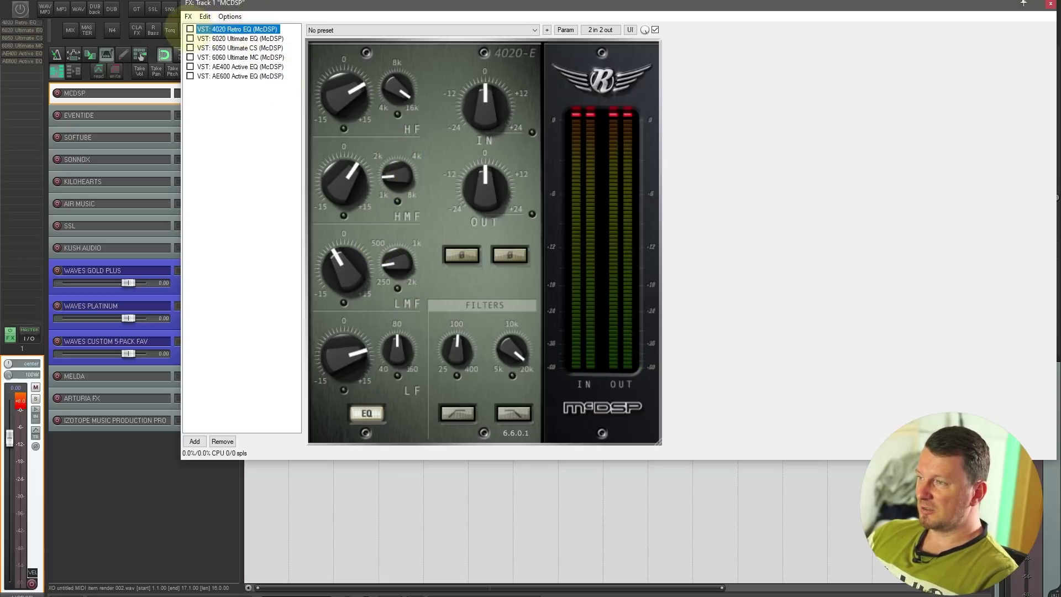
# - Open the 6020 Ultimate EQ on the MCDSP track and enlarge its interface
pyautogui.click(237, 38)
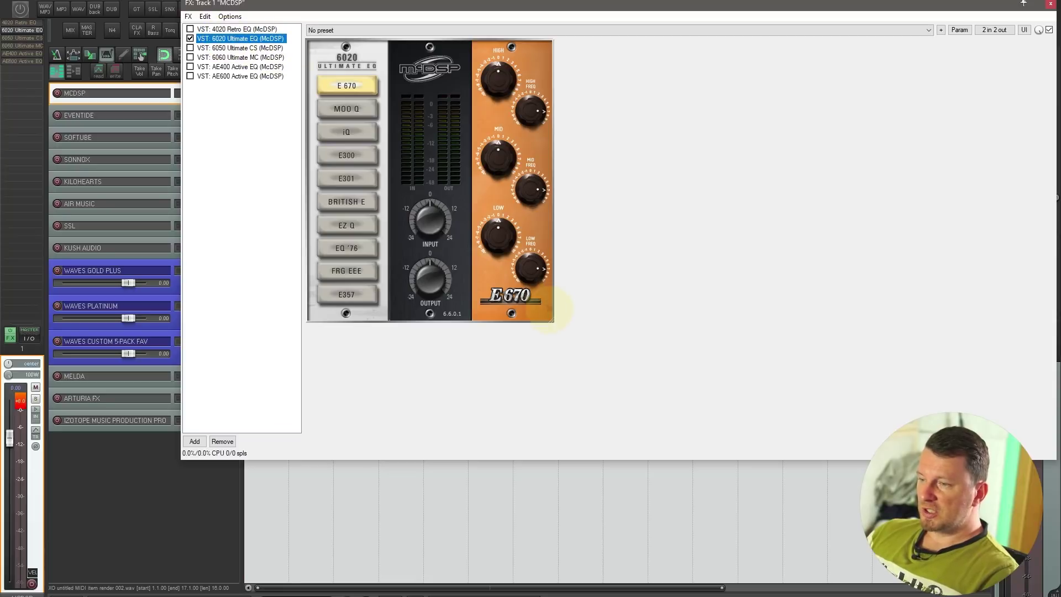
pyautogui.moveTo(551, 317); pyautogui.dragTo(673, 442)
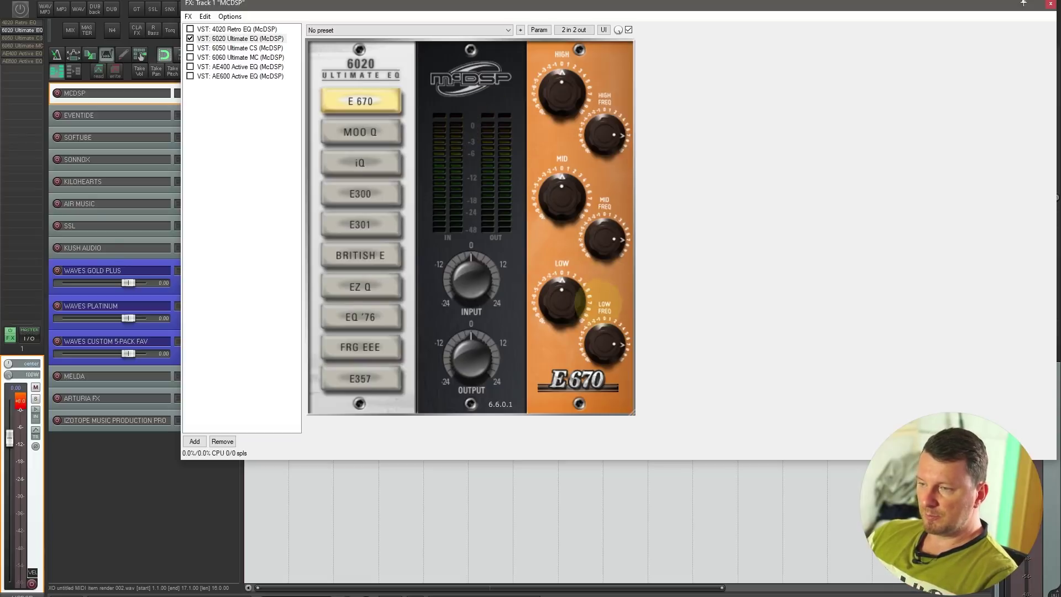
# - Start playback and shape the E 670 module, boosting Low and High and cutting Mid at a lower mid frequency
pyautogui.press('space')
pyautogui.moveTo(566, 301); pyautogui.dragTo(561, 260)
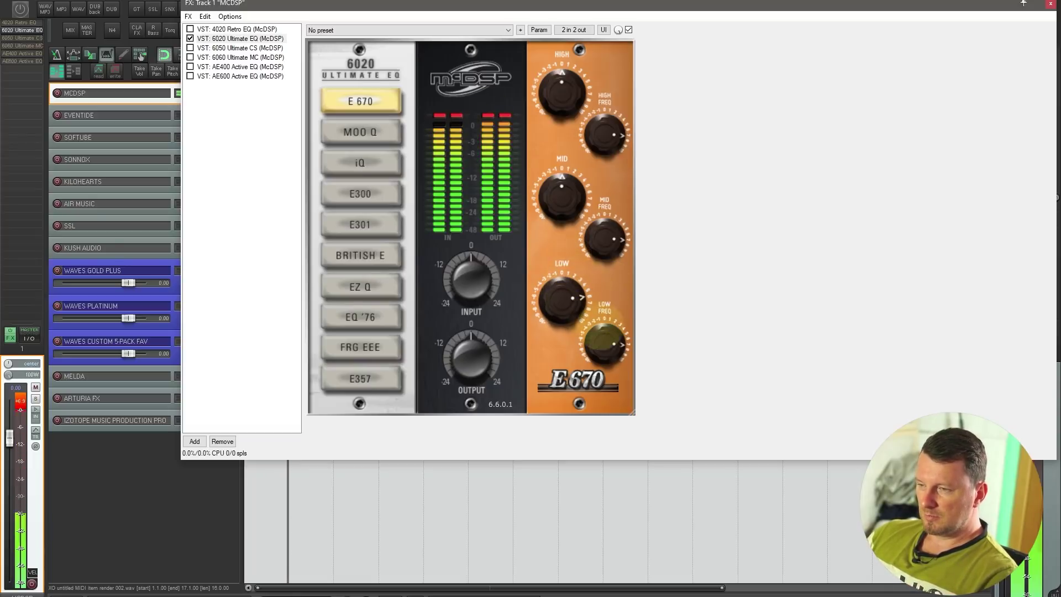
pyautogui.moveTo(604, 239); pyautogui.dragTo(605, 281)
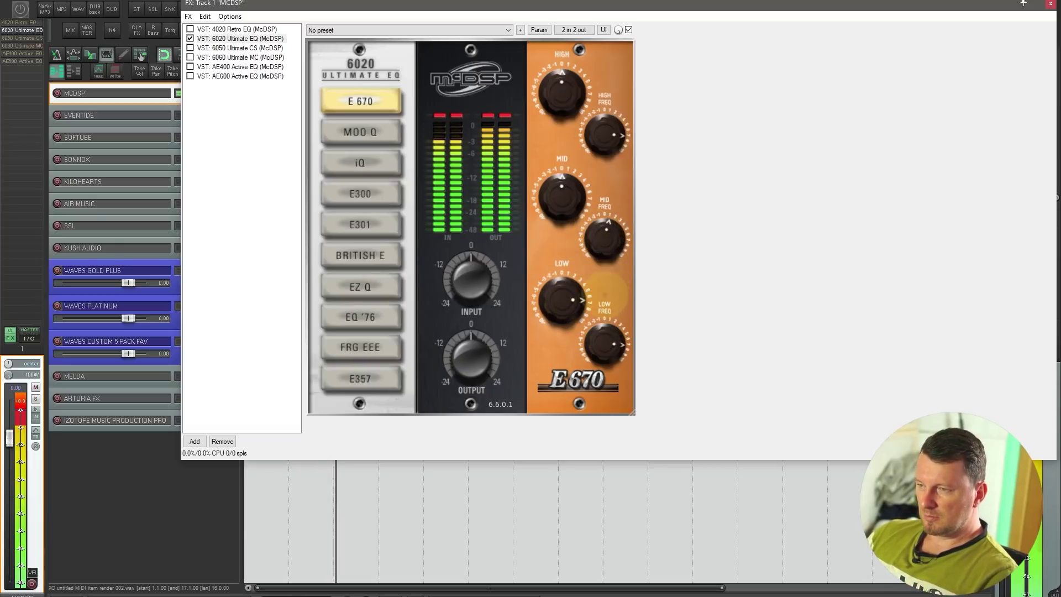
pyautogui.moveTo(569, 190); pyautogui.dragTo(600, 282)
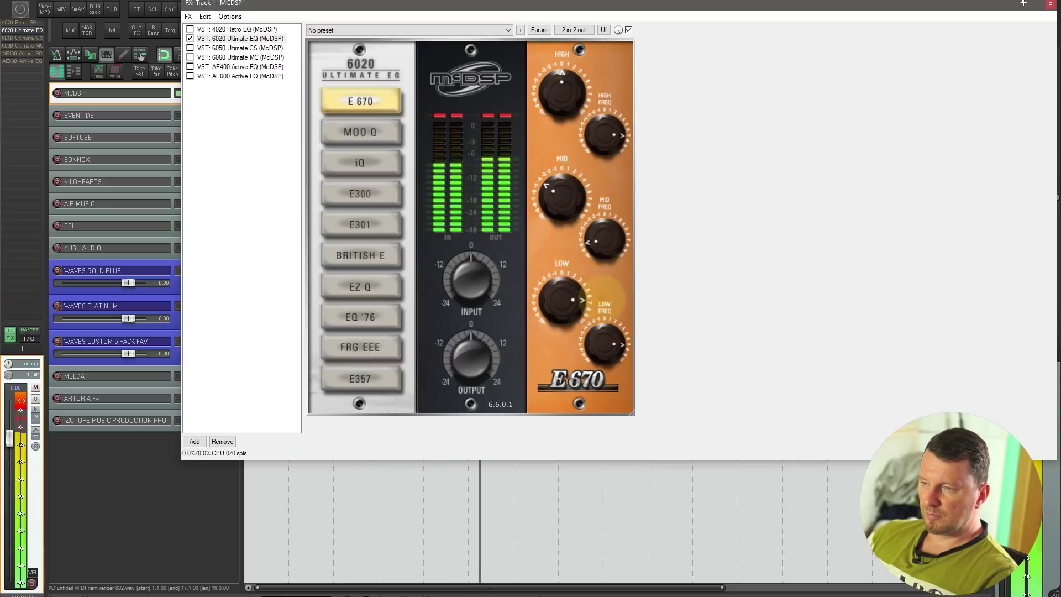
pyautogui.moveTo(568, 199); pyautogui.dragTo(568, 226)
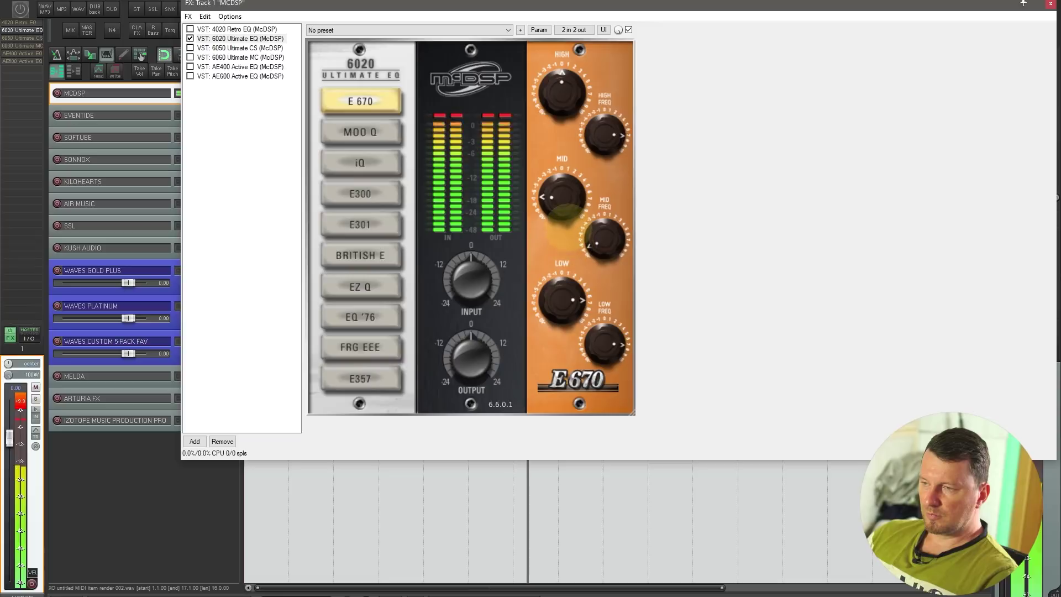
pyautogui.moveTo(562, 100); pyautogui.dragTo(561, 72)
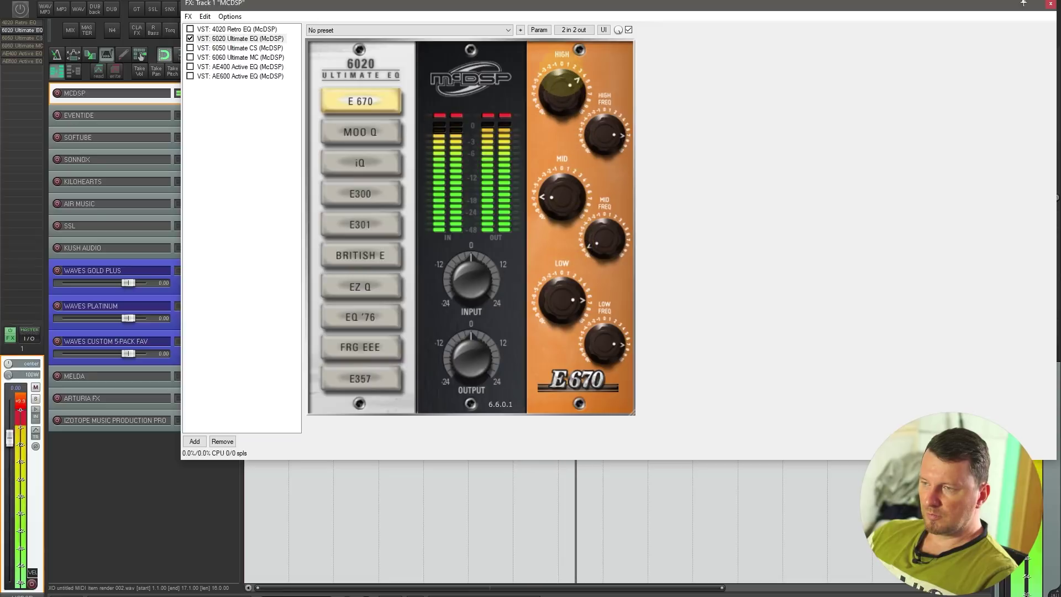
# - Audition the 6020 Ultimate EQ's other modules during playback, going from MOO Q through to E357
pyautogui.click(397, 131)
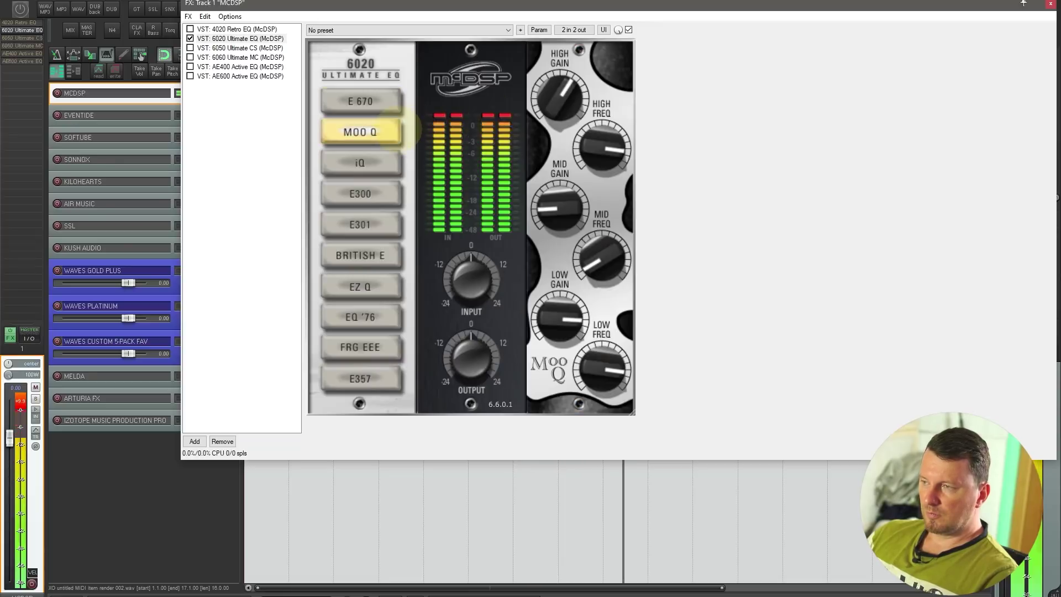
pyautogui.click(360, 163)
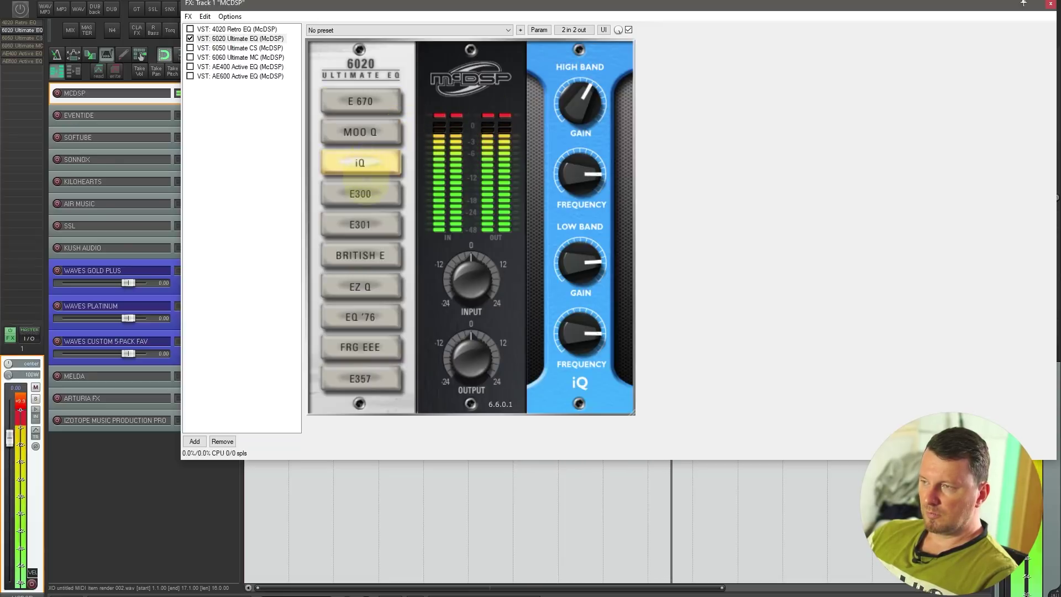
pyautogui.click(360, 194)
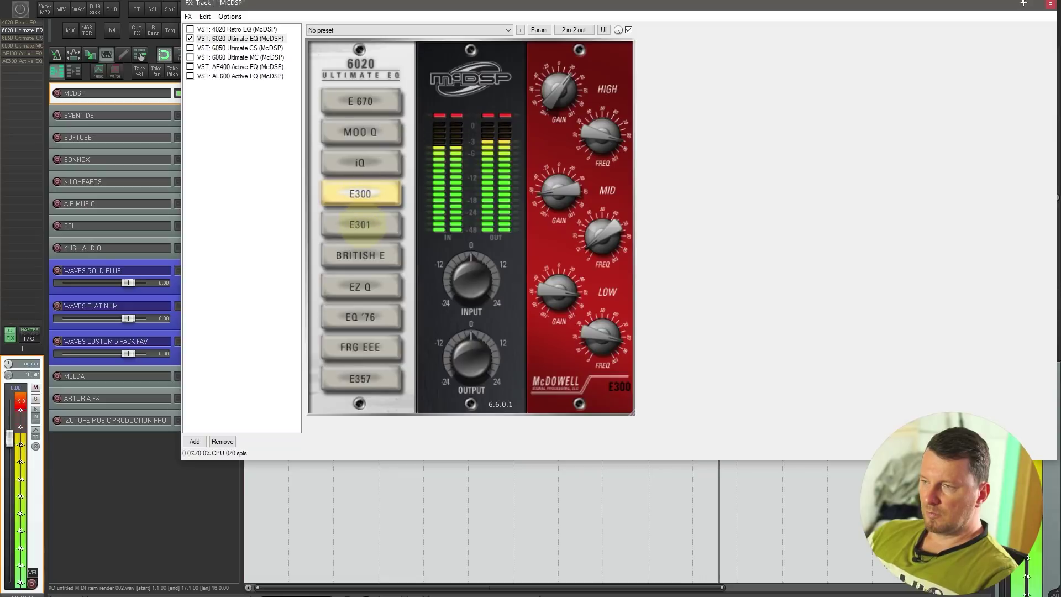
pyautogui.click(359, 225)
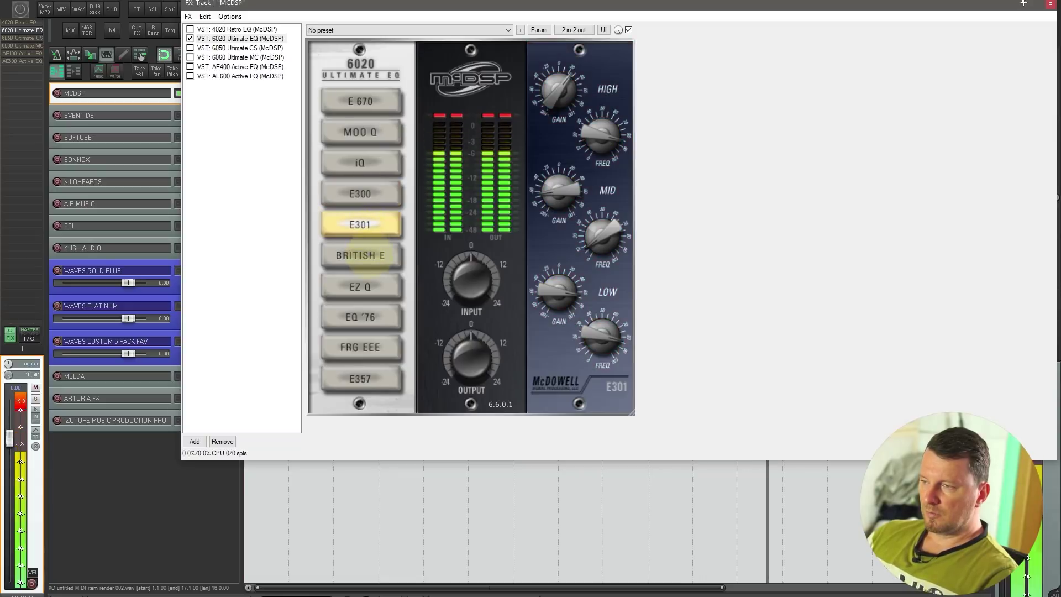
pyautogui.click(361, 255)
pyautogui.click(360, 287)
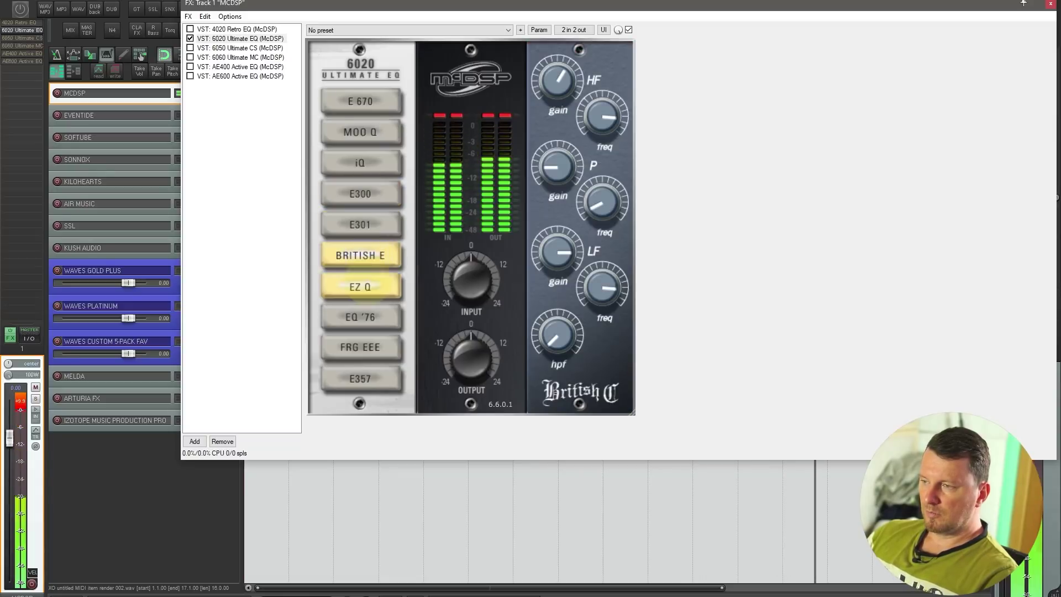
pyautogui.click(360, 317)
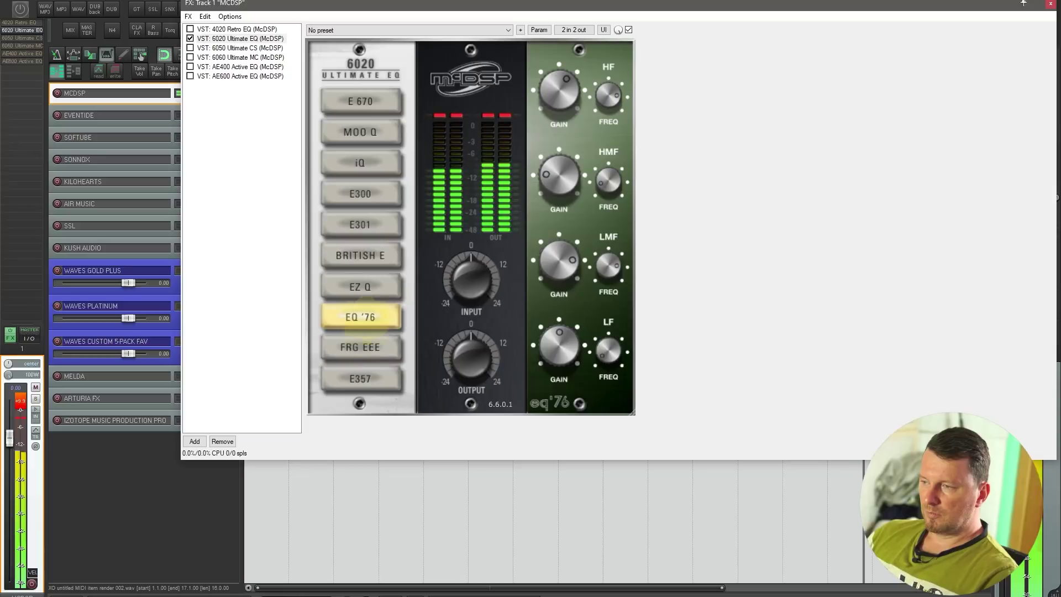
pyautogui.click(361, 347)
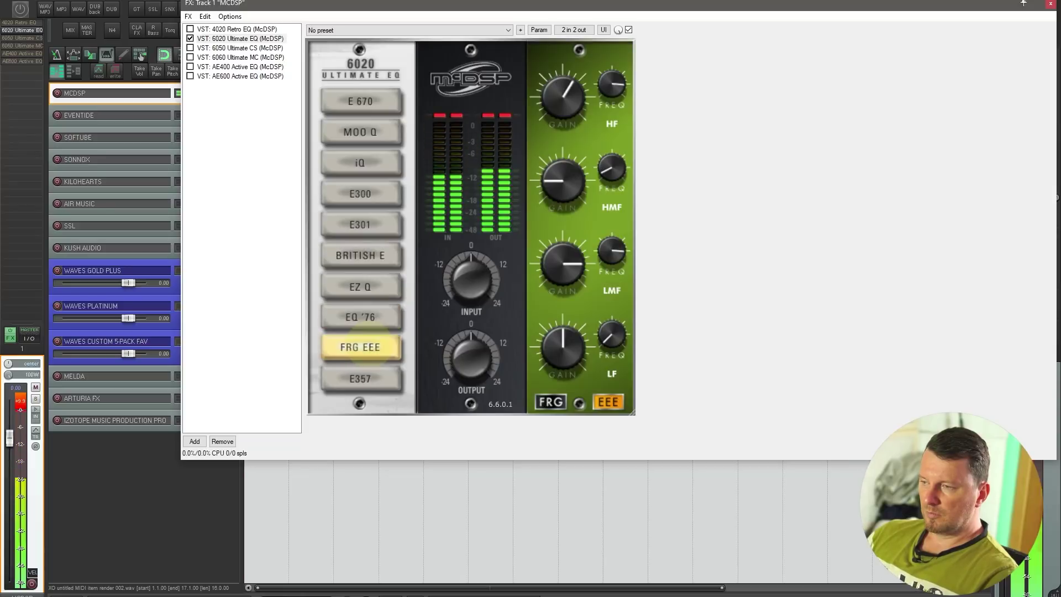
pyautogui.click(360, 379)
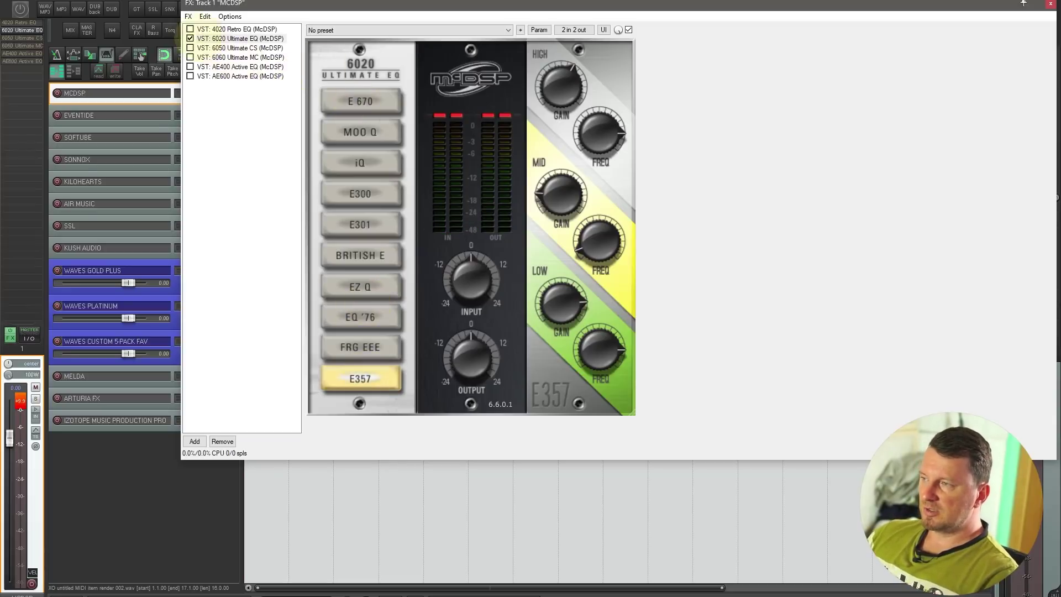
# - Open the 6050 Ultimate CS on the MCDSP track and enlarge its interface
pyautogui.click(240, 48)
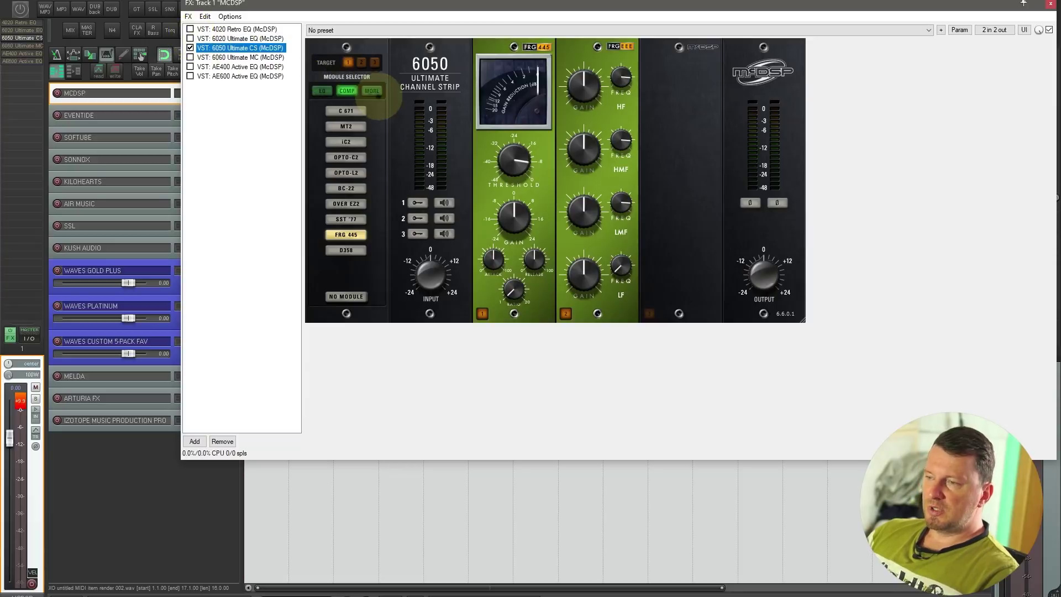
pyautogui.moveTo(793, 308); pyautogui.dragTo(910, 377)
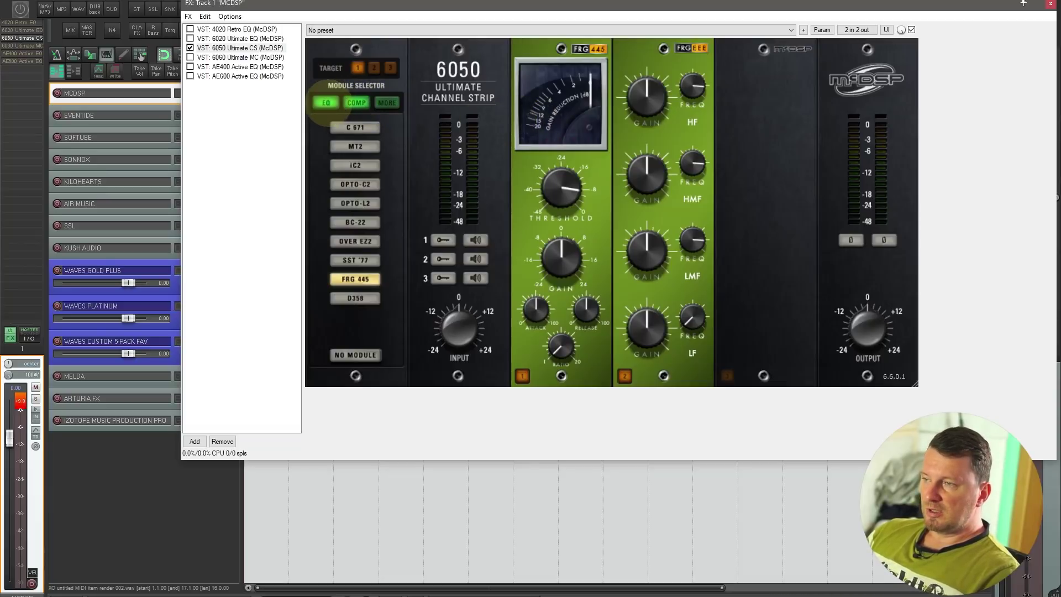
# - Try the EZ Q equalizer and the MT2, OPTO-L2 and BC-22 compressors in the channel strip's first slot
pyautogui.click(329, 104)
pyautogui.click(356, 239)
pyautogui.click(360, 105)
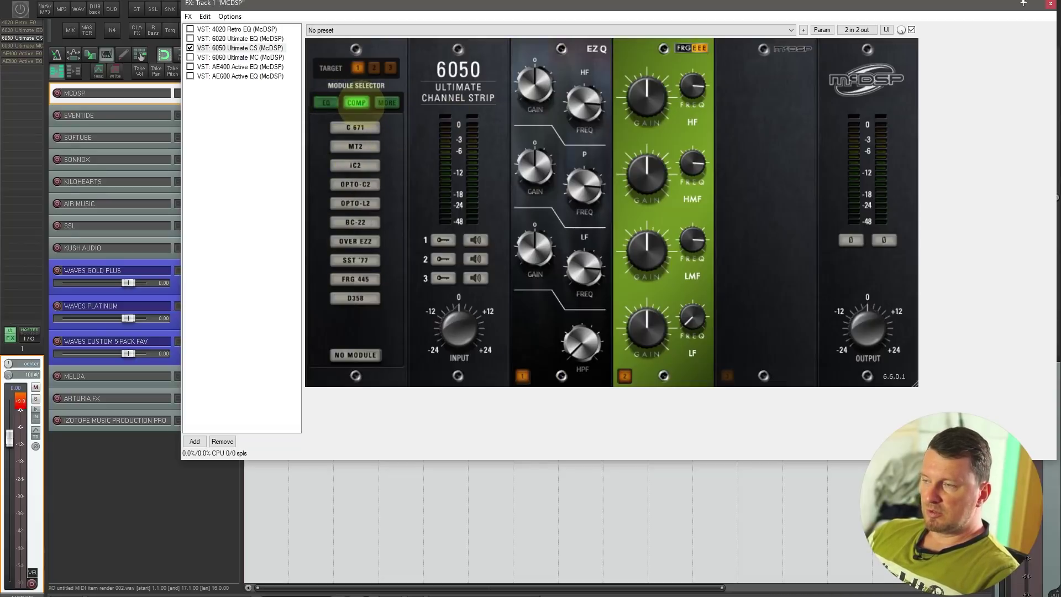
pyautogui.click(355, 146)
pyautogui.click(355, 202)
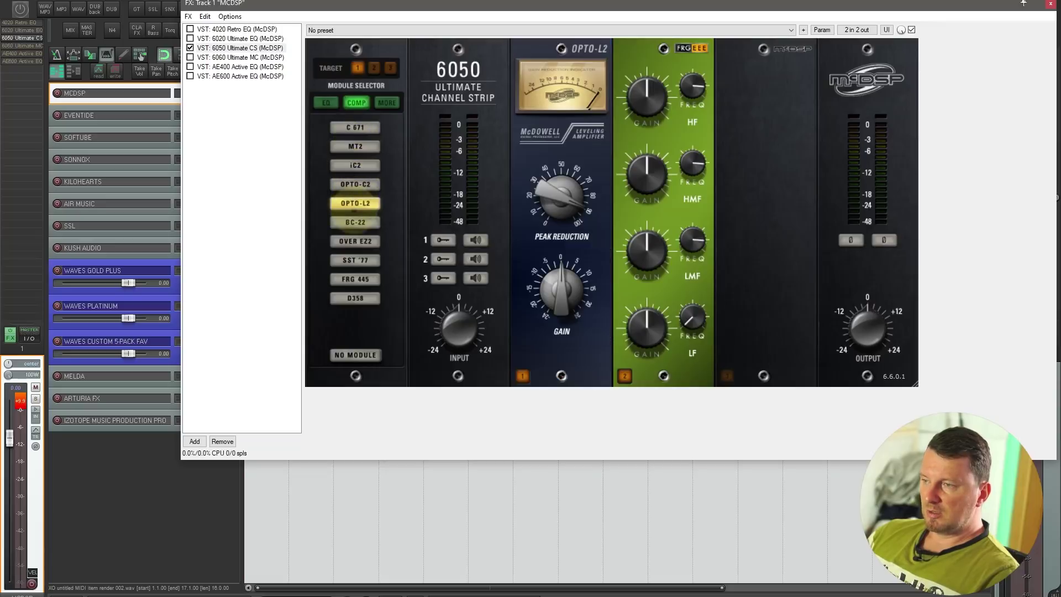
pyautogui.click(355, 222)
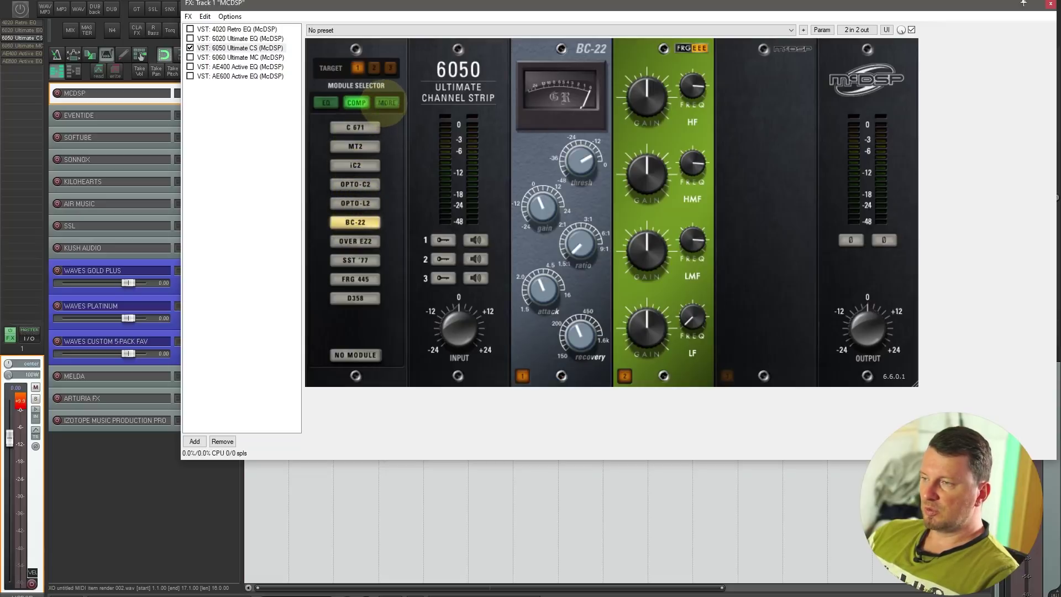
# - Try the additional iX, FRGX, EZ G, MOO-D and D-100 modules in the first slot
pyautogui.click(386, 103)
pyautogui.click(355, 127)
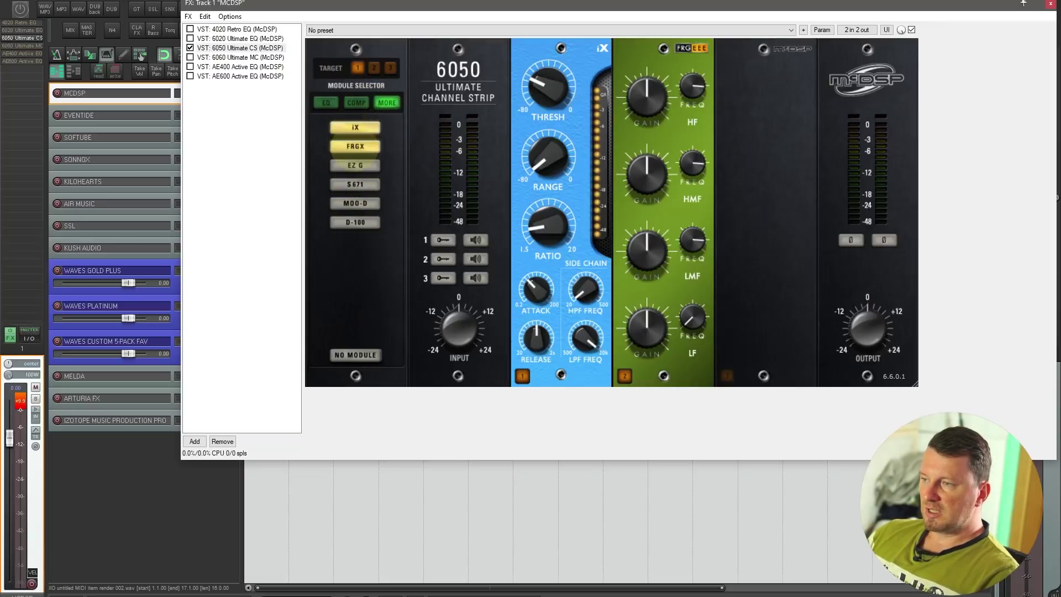
pyautogui.click(355, 146)
pyautogui.click(356, 165)
pyautogui.click(355, 204)
pyautogui.click(355, 221)
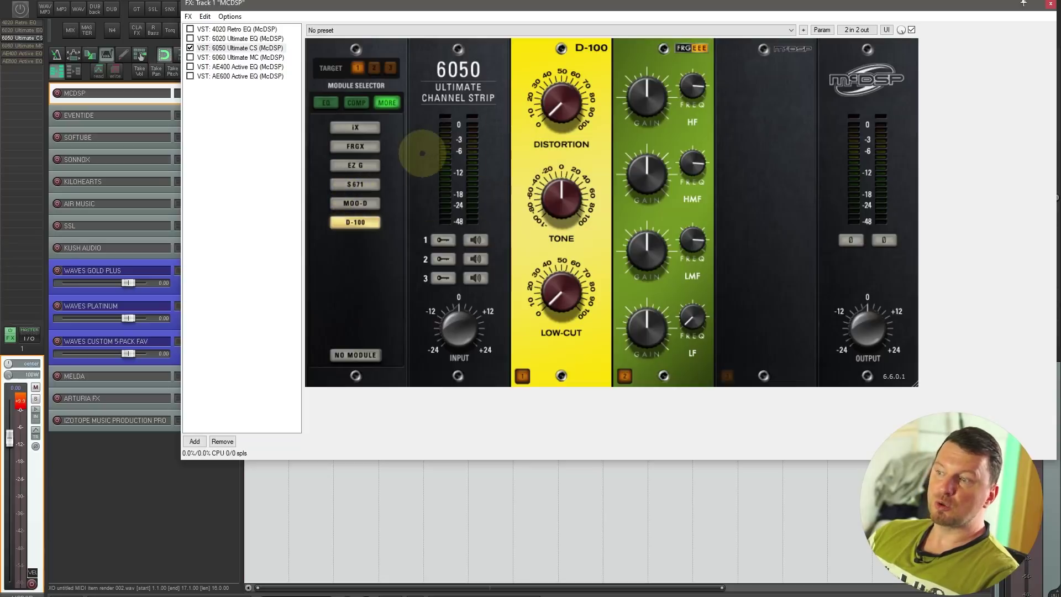
# - Load the E 670 EQ module into slot 1 of the 6050 channel strip
pyautogui.click(326, 102)
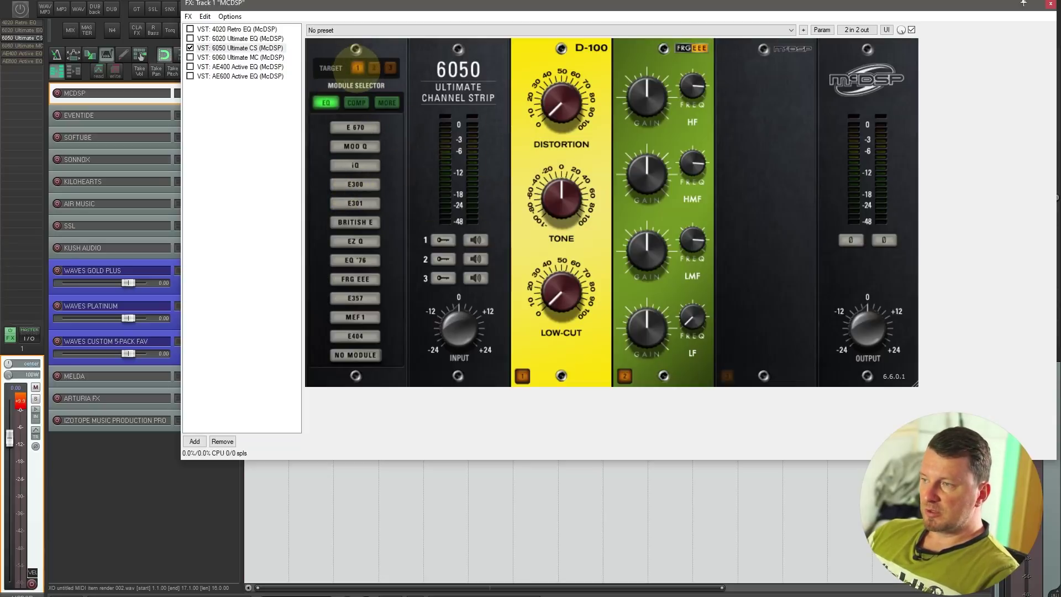
pyautogui.click(387, 102)
pyautogui.click(326, 102)
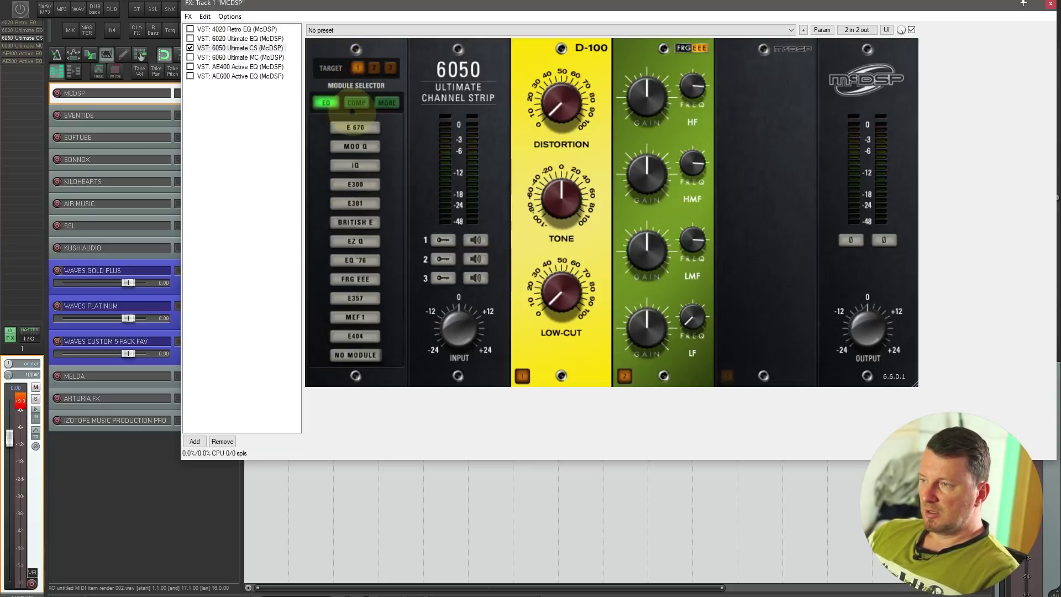
pyautogui.click(350, 124)
# - Clear slot 2 and load MOO Q into it, and load the E301 EQ into slot 3
pyautogui.click(374, 68)
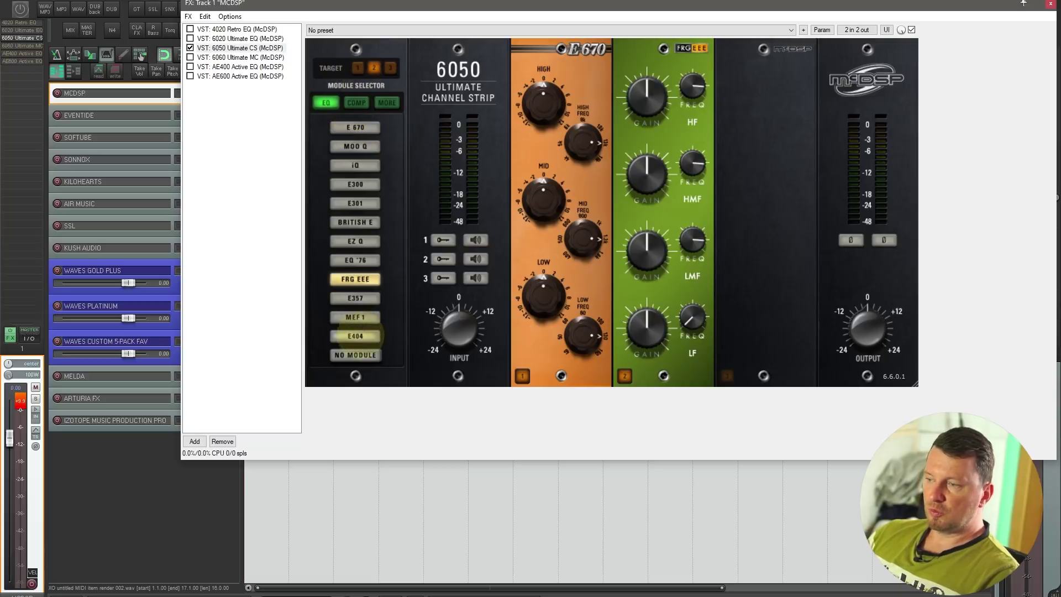
pyautogui.click(355, 354)
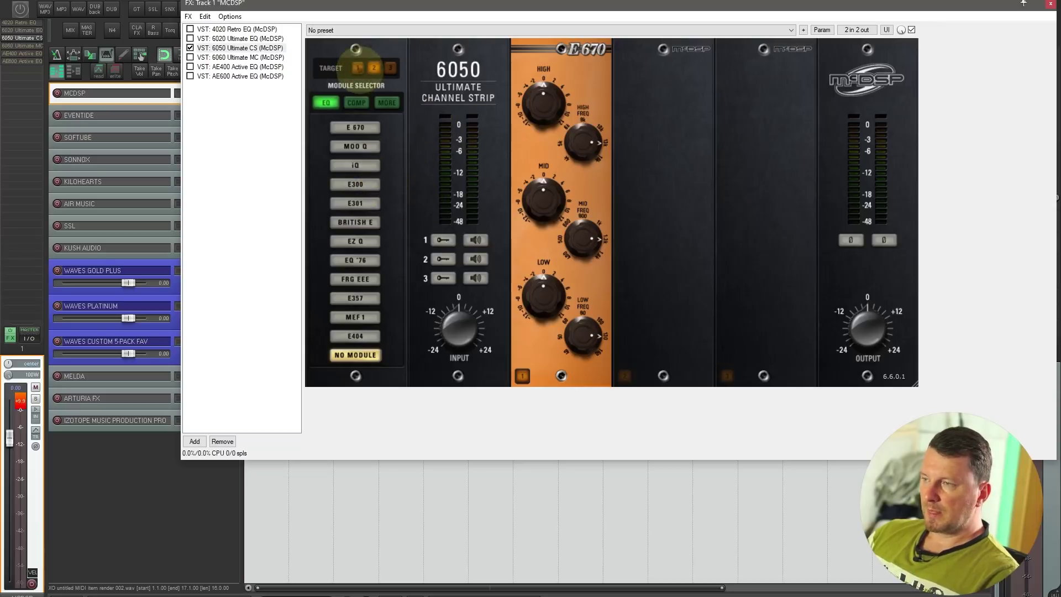
pyautogui.click(355, 145)
pyautogui.click(390, 67)
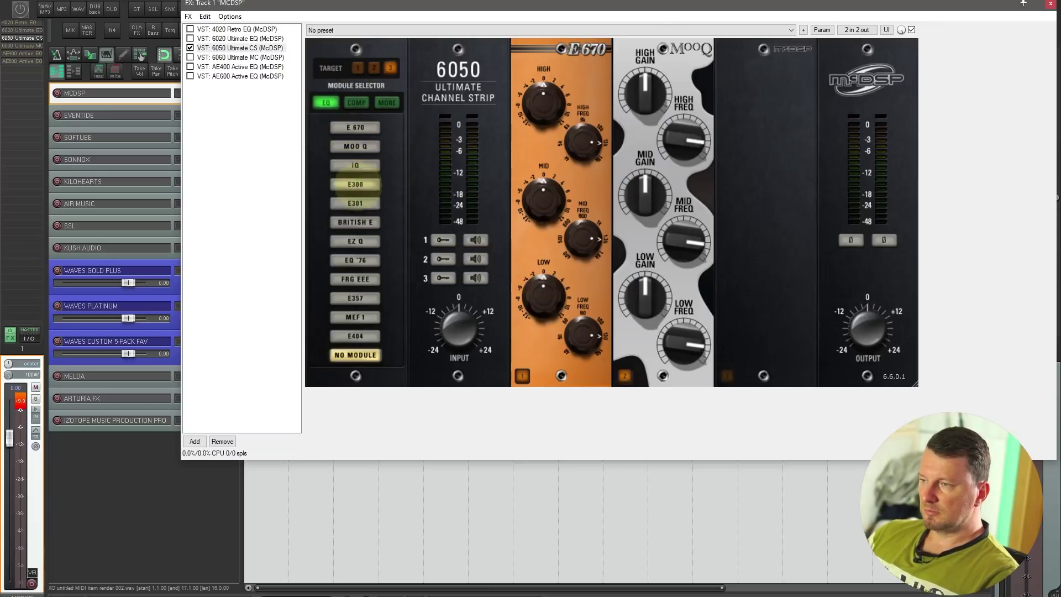
pyautogui.click(355, 203)
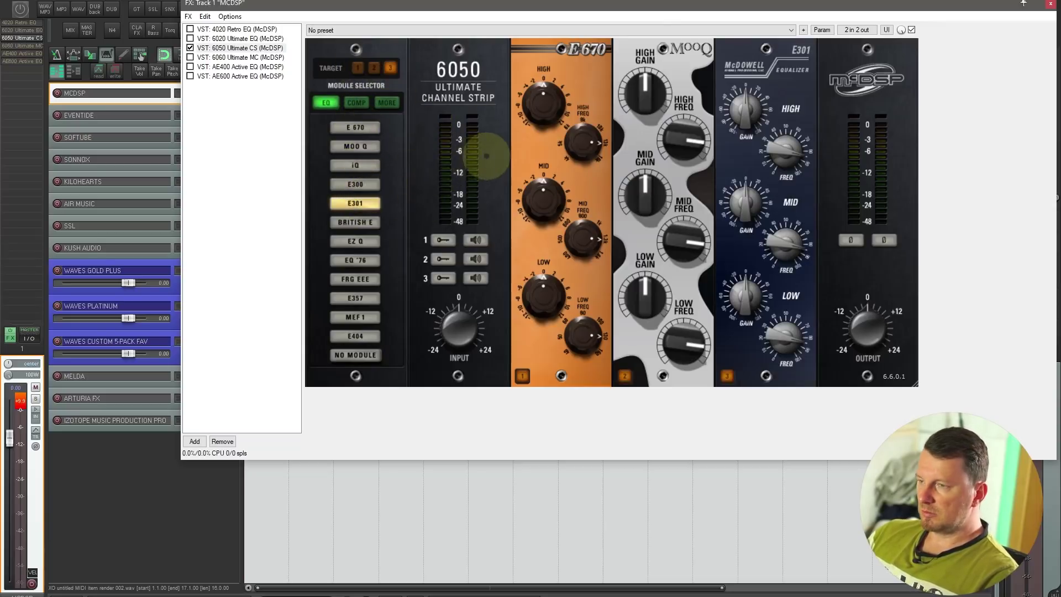
# - Start playback and shape the E 670 module, boosting Low at a lower frequency, cutting Mid at a lower frequency and boosting High
pyautogui.press('space')
pyautogui.moveTo(542, 297); pyautogui.dragTo(542, 271)
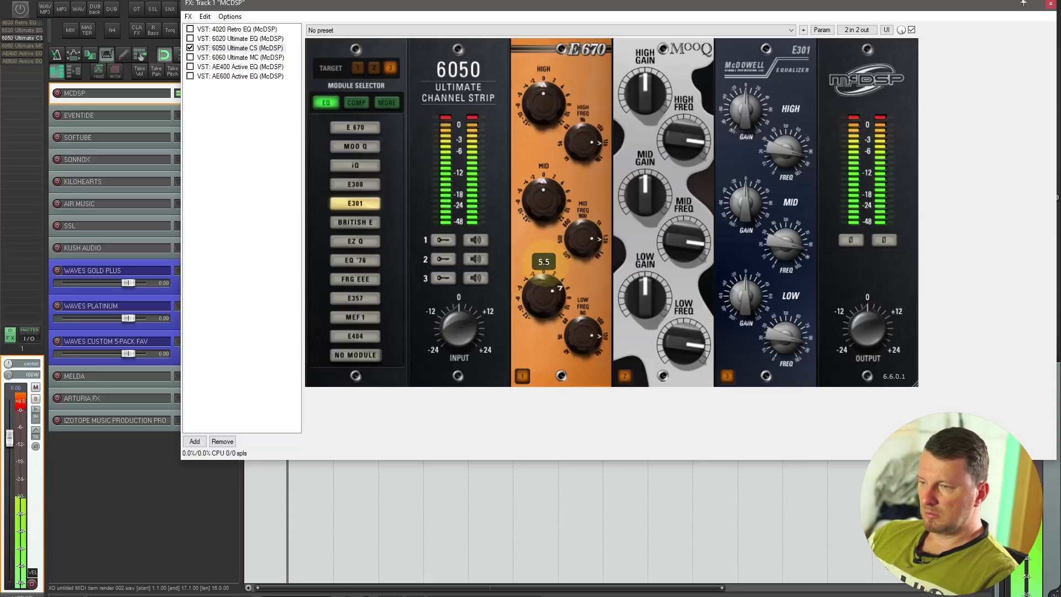
pyautogui.moveTo(584, 320); pyautogui.dragTo(581, 363)
pyautogui.moveTo(548, 299)
pyautogui.mouseDown()
pyautogui.moveTo(550, 285)
pyautogui.moveTo(545, 300)
pyautogui.mouseUp()
pyautogui.moveTo(546, 193); pyautogui.dragTo(595, 270)
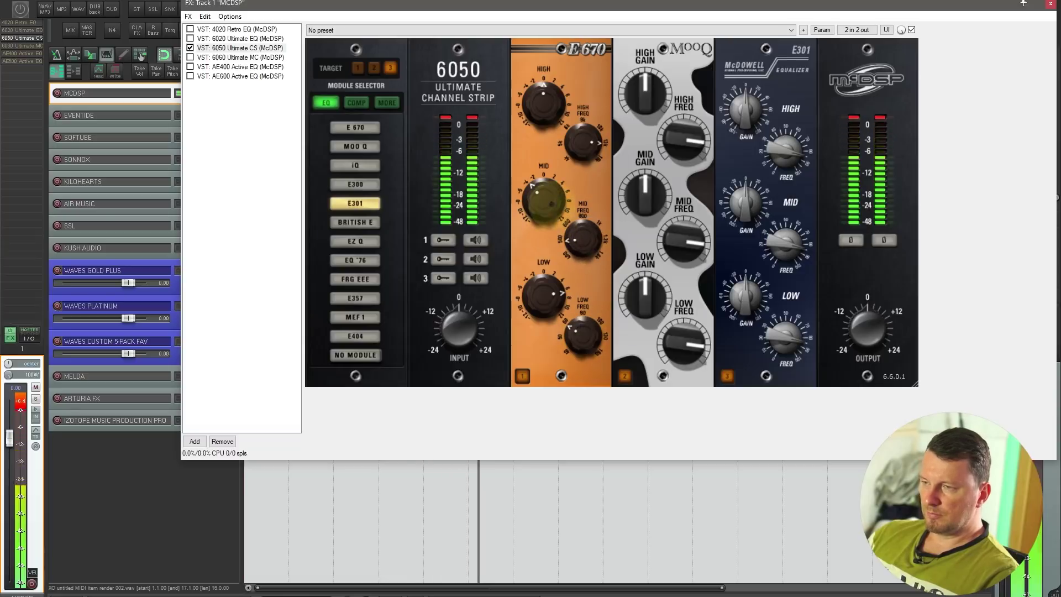
pyautogui.moveTo(547, 203); pyautogui.dragTo(583, 246)
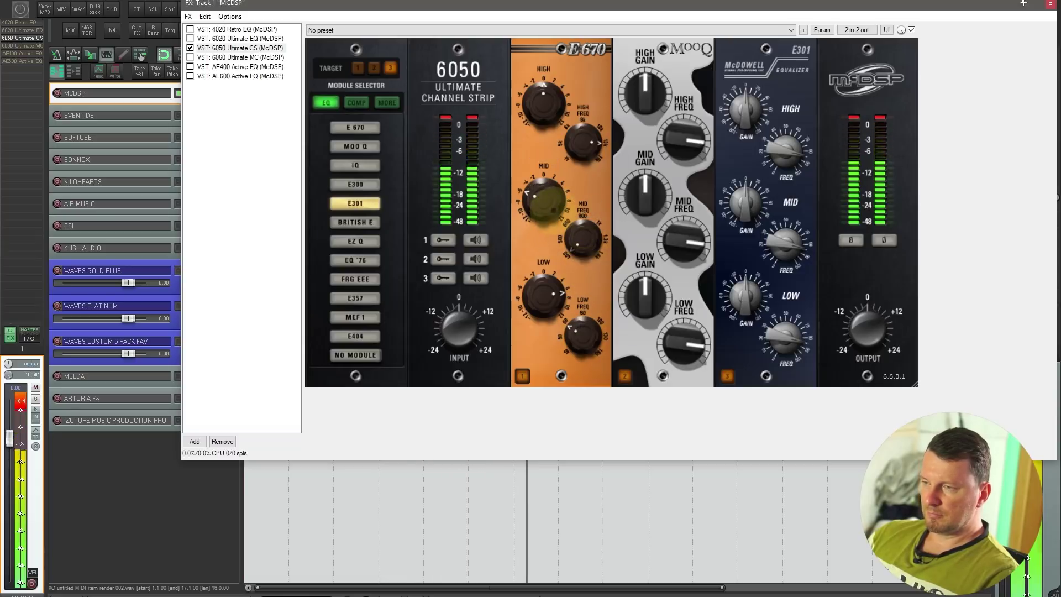
pyautogui.moveTo(544, 105); pyautogui.dragTo(544, 98)
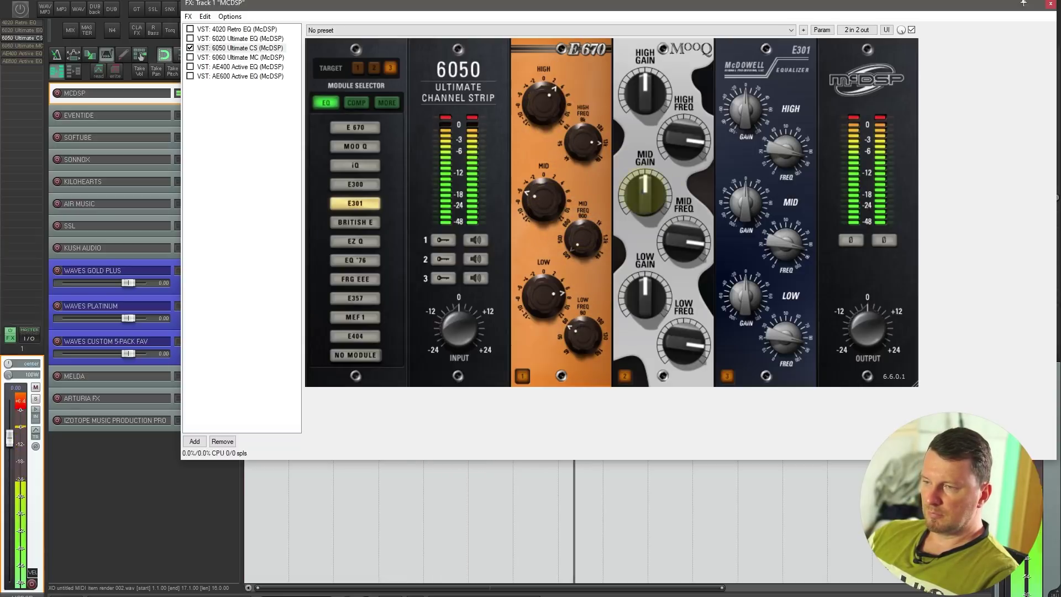
# - Boost the MOO Q module's Mid gain at about 756 Hz, raise its Low gain and adjust its Low frequency
pyautogui.moveTo(645, 194); pyautogui.dragTo(686, 271)
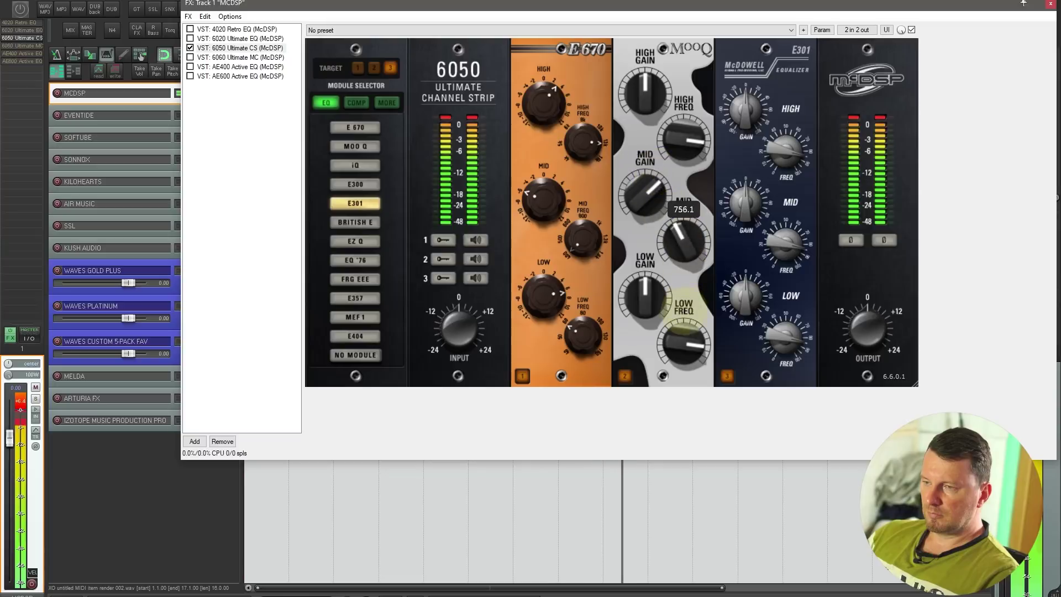
pyautogui.moveTo(653, 194); pyautogui.dragTo(655, 209)
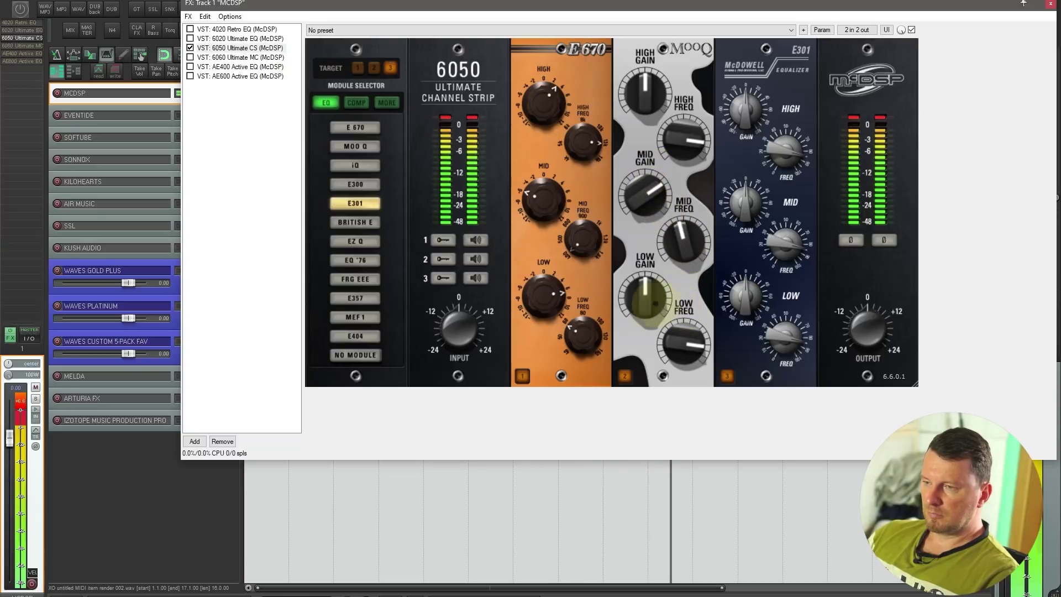
pyautogui.moveTo(645, 293)
pyautogui.mouseDown()
pyautogui.moveTo(646, 309)
pyautogui.moveTo(678, 333)
pyautogui.moveTo(648, 307)
pyautogui.mouseUp()
pyautogui.click(684, 339)
# - Adjust the High and Mid bands of the E301 module in slot 3
pyautogui.moveTo(745, 113); pyautogui.dragTo(743, 101)
pyautogui.moveTo(785, 146); pyautogui.dragTo(785, 160)
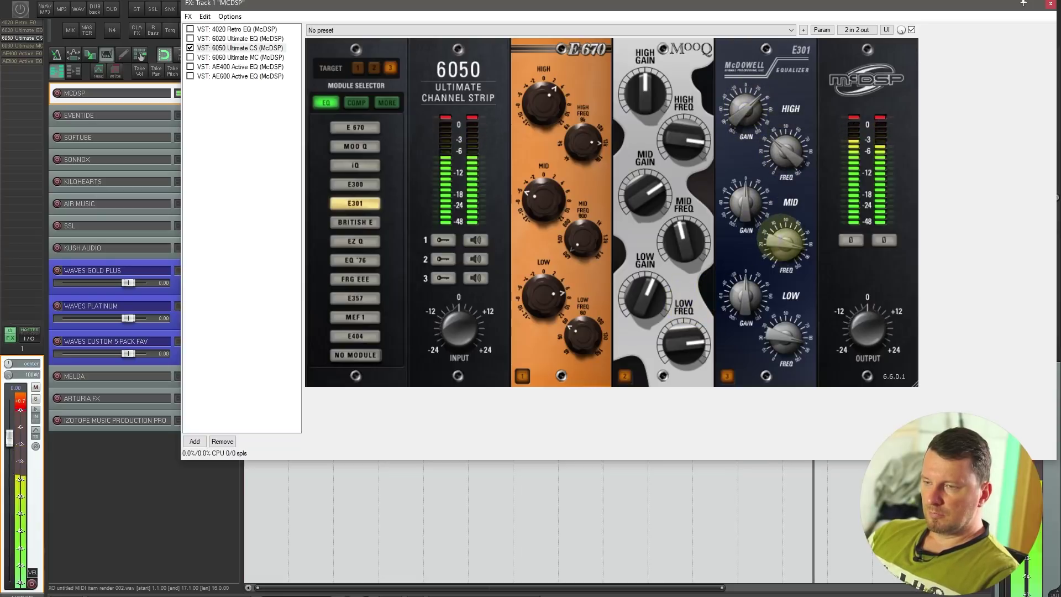
pyautogui.moveTo(783, 223); pyautogui.dragTo(747, 232)
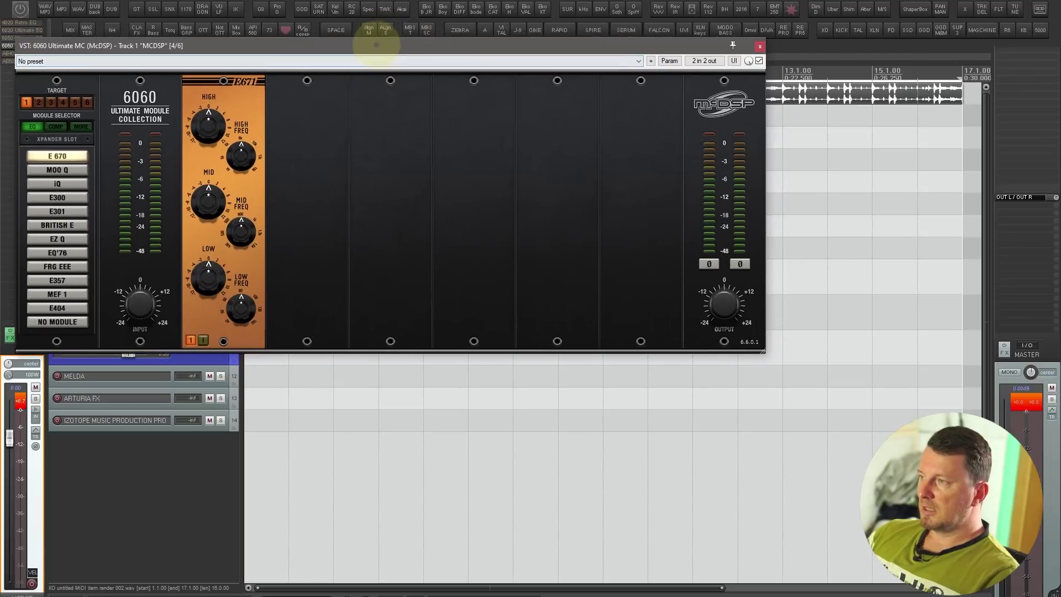
# - Open the 6060 Ultimate MC in its own floating window and enlarge its interface
pyautogui.moveTo(375, 44)
pyautogui.mouseDown()
pyautogui.moveTo(382, 20)
pyautogui.moveTo(365, 27)
pyautogui.mouseUp()
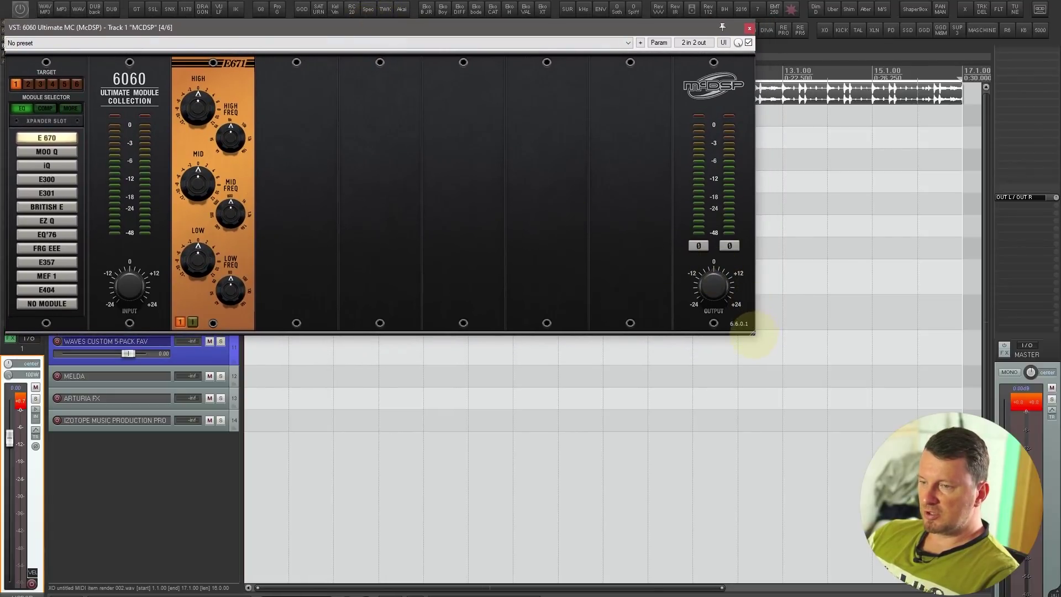
pyautogui.moveTo(754, 334); pyautogui.dragTo(959, 412)
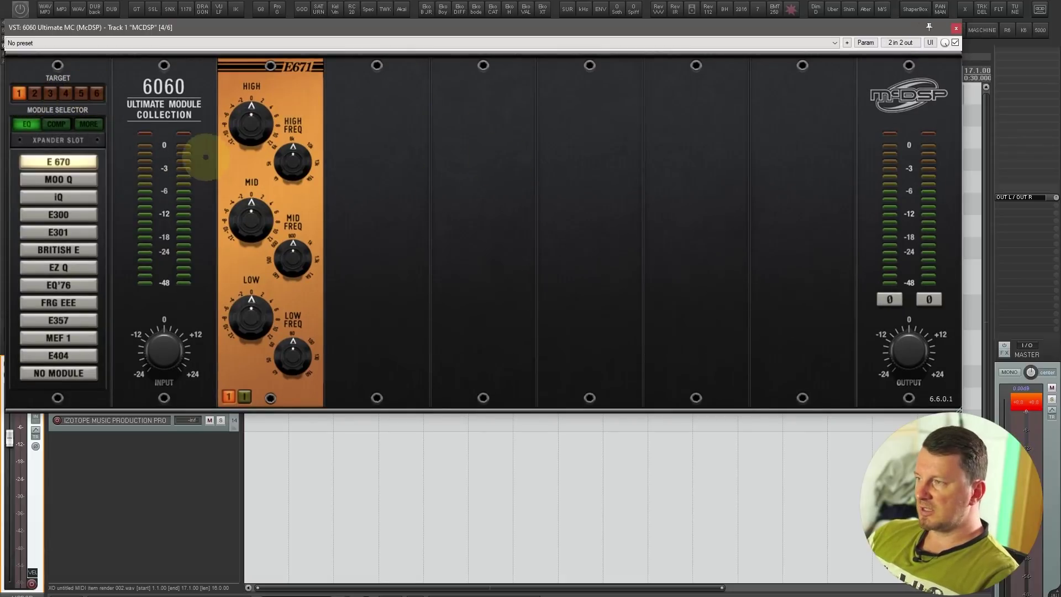
# - Look through the 6060's additional, compressor and EQ module lists
pyautogui.click(89, 124)
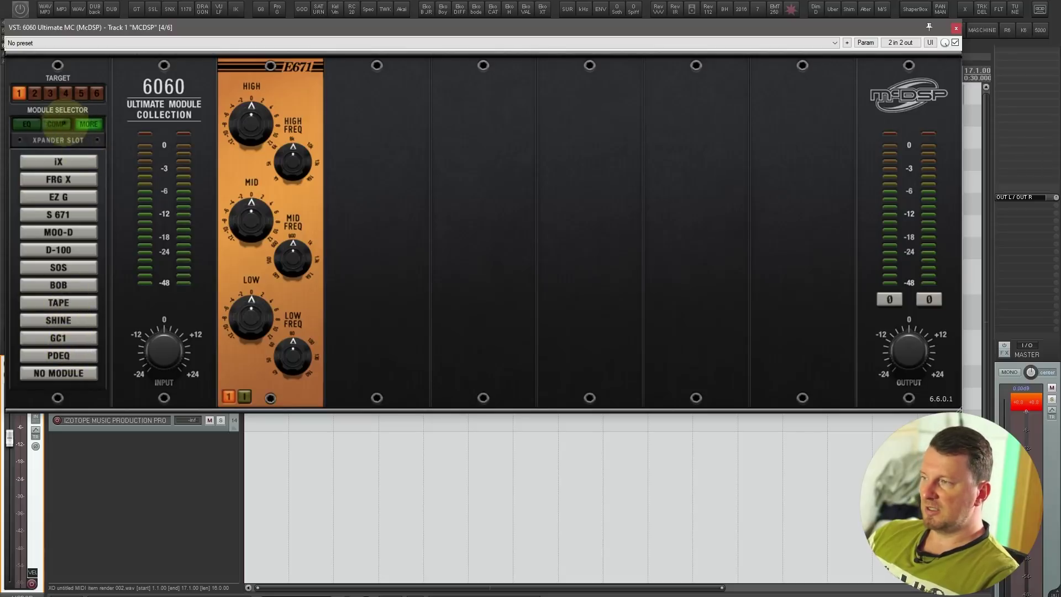
pyautogui.click(56, 124)
pyautogui.click(27, 124)
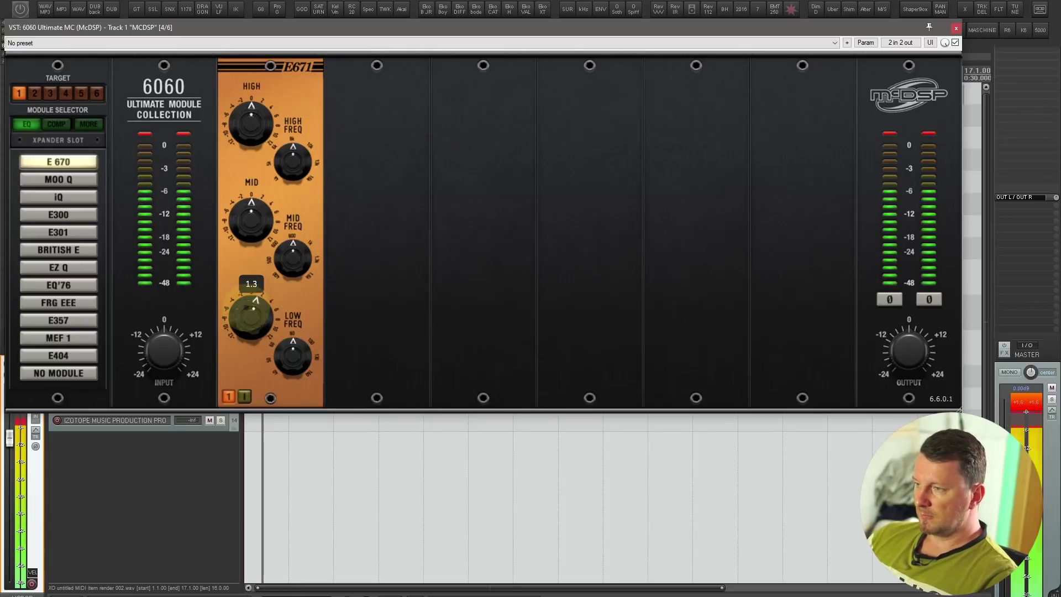
# - Shape the 6060's first EQ module, boosting Low at a lower frequency, cutting Mid at about 432 Hz and boosting High
pyautogui.moveTo(247, 314); pyautogui.dragTo(251, 290)
pyautogui.moveTo(292, 357); pyautogui.dragTo(282, 376)
pyautogui.moveTo(293, 257); pyautogui.dragTo(292, 266)
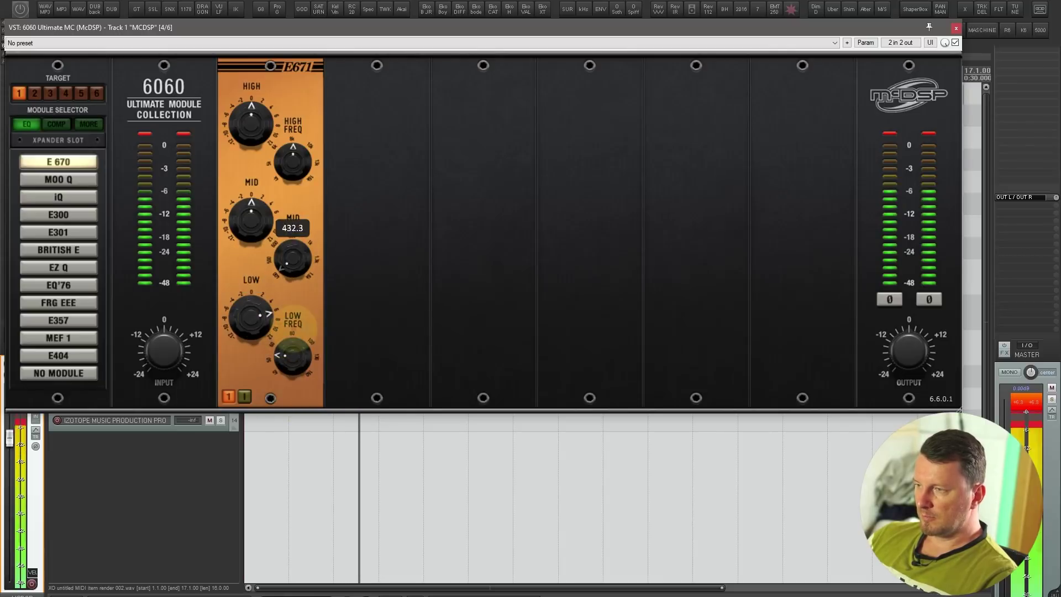
pyautogui.moveTo(247, 221); pyautogui.dragTo(250, 229)
pyautogui.moveTo(251, 123)
pyautogui.mouseDown()
pyautogui.moveTo(253, 102)
pyautogui.moveTo(251, 129)
pyautogui.mouseUp()
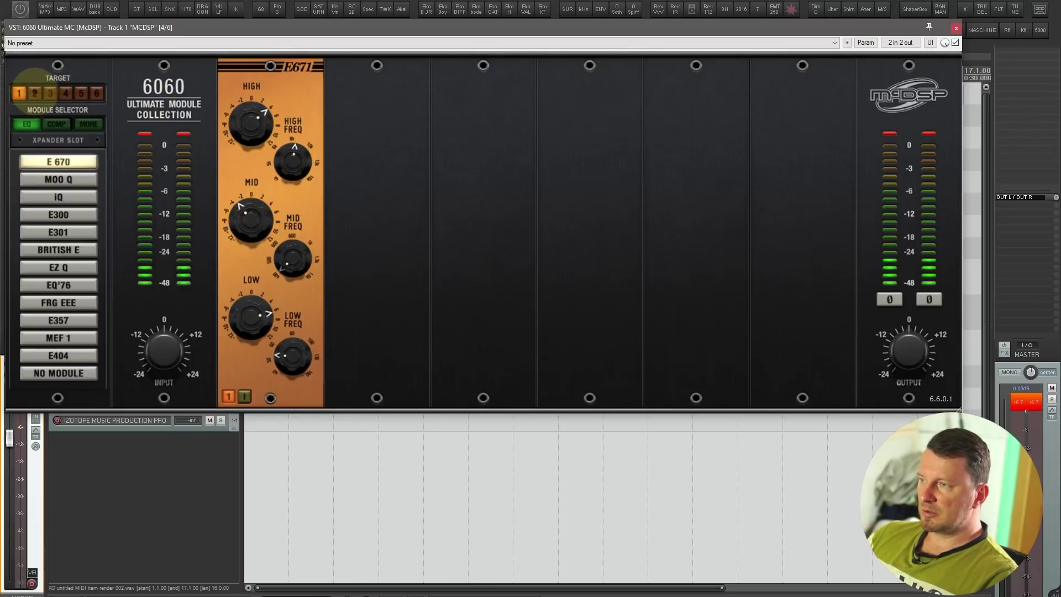
# - Load the C 671 compressor into slot 2 of the 6060, raise its gain to about 10.9 and lower its time constant
pyautogui.click(34, 93)
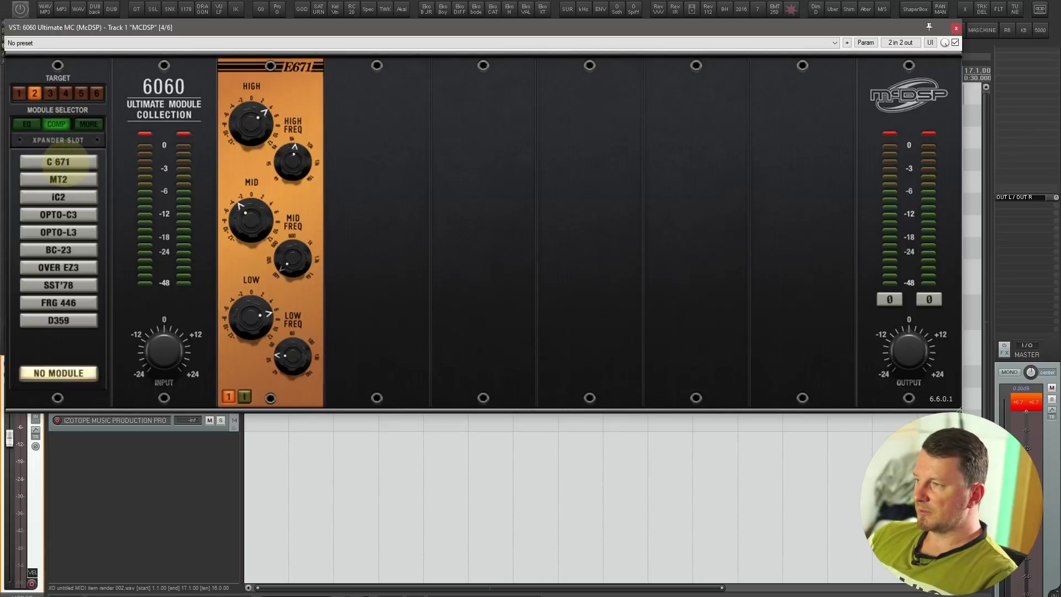
pyautogui.click(67, 161)
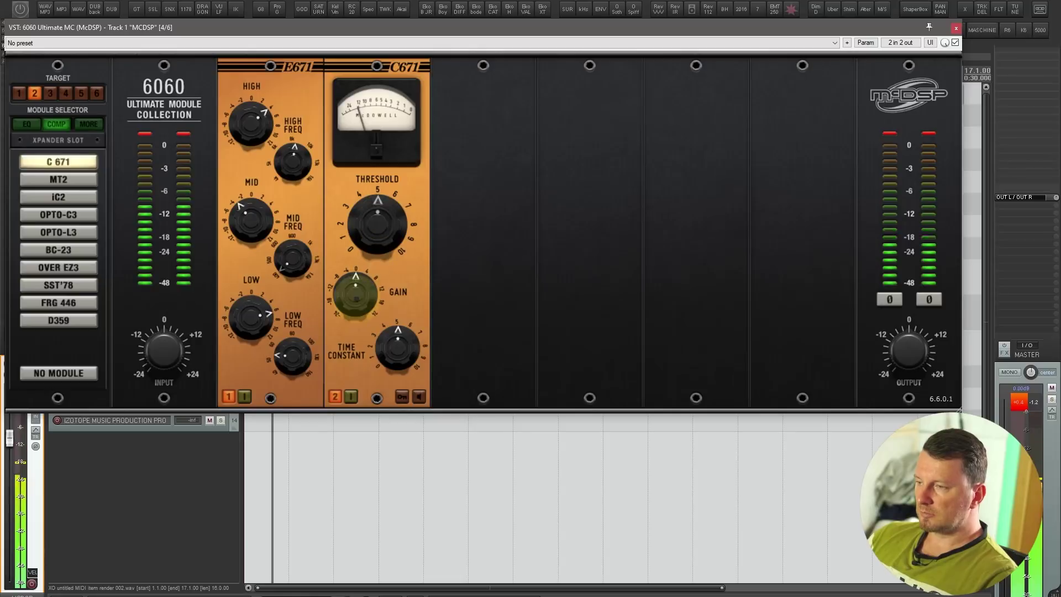
pyautogui.moveTo(356, 292); pyautogui.dragTo(358, 277)
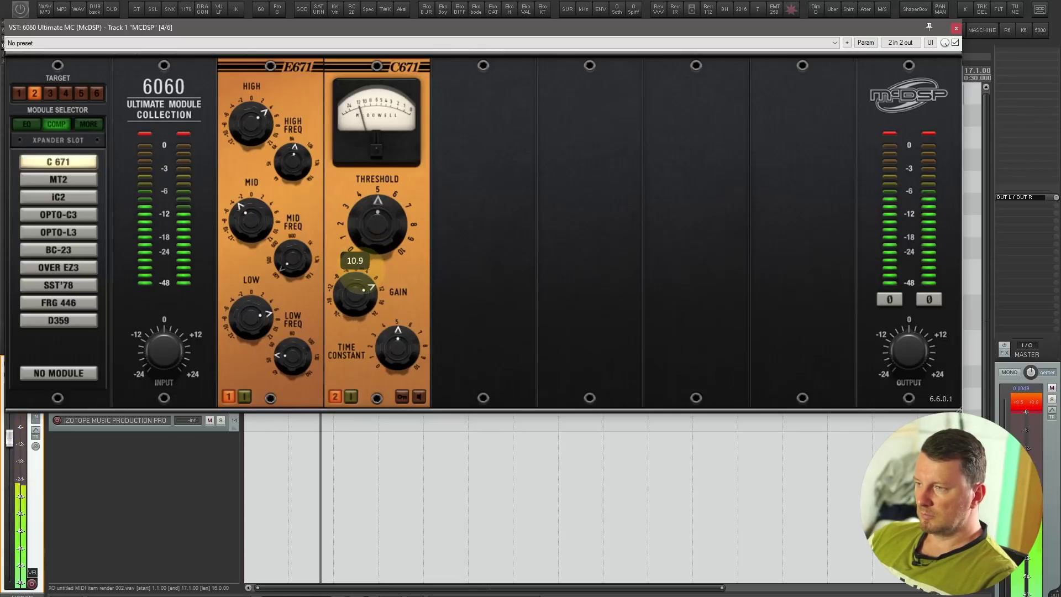
pyautogui.moveTo(397, 332); pyautogui.dragTo(392, 405)
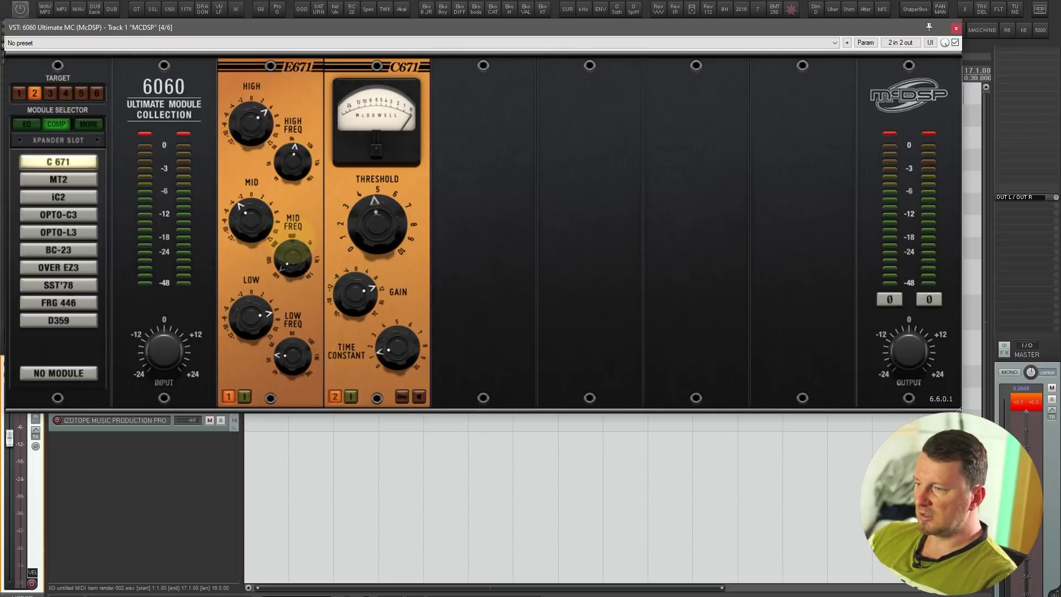
# - Audition the MT2, iC2, OPTO-C3, OPTO-L3 and BC-23 compressors in slot 2 during playback, lowering the gain on the OPTO-C3
pyautogui.press('space')
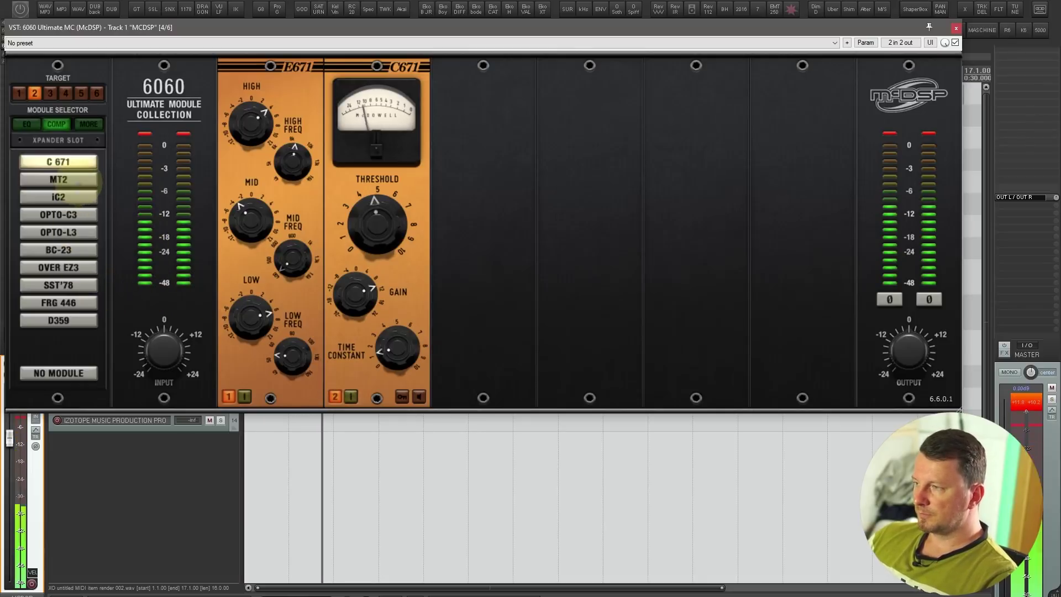
pyautogui.click(60, 179)
pyautogui.click(81, 198)
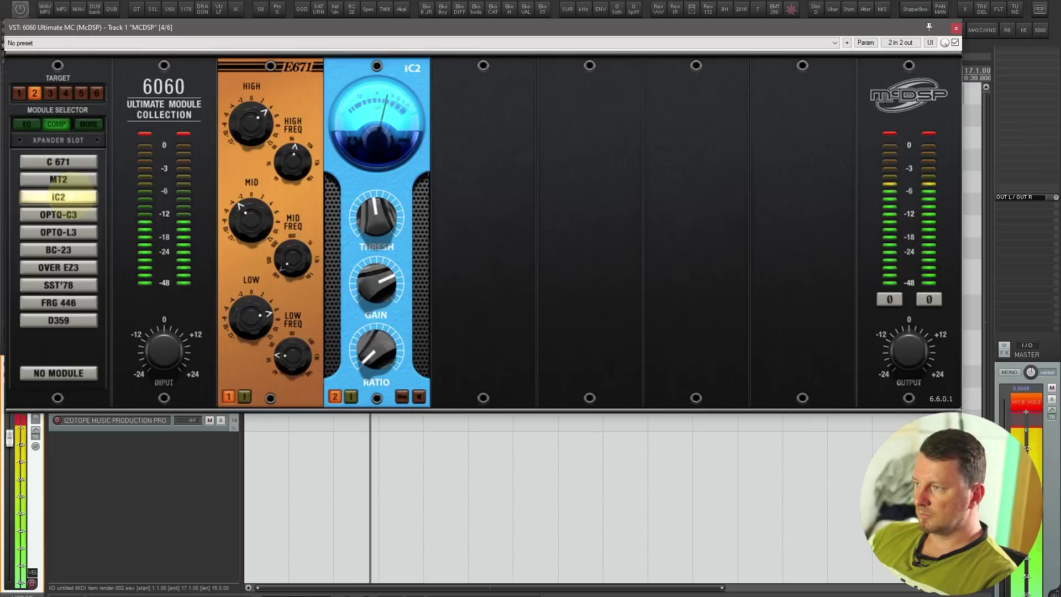
pyautogui.click(71, 214)
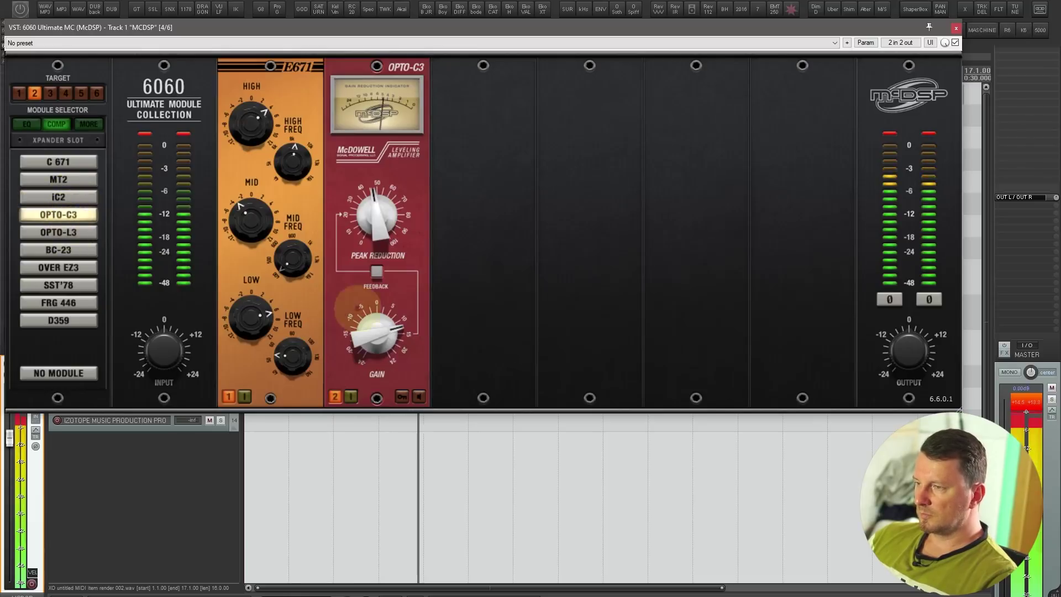
pyautogui.moveTo(381, 330); pyautogui.dragTo(380, 351)
pyautogui.click(60, 233)
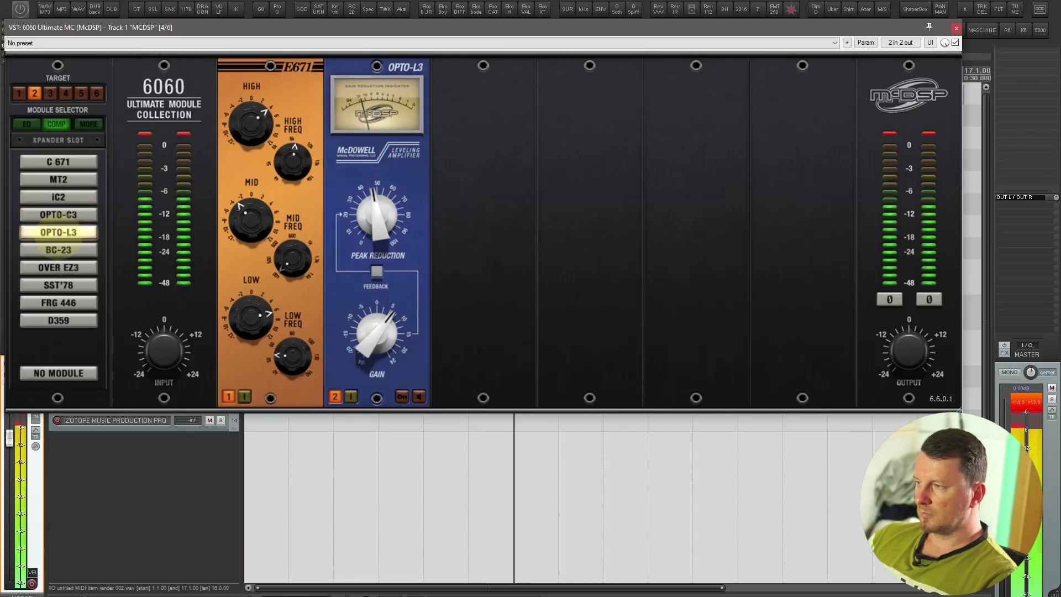
pyautogui.click(60, 250)
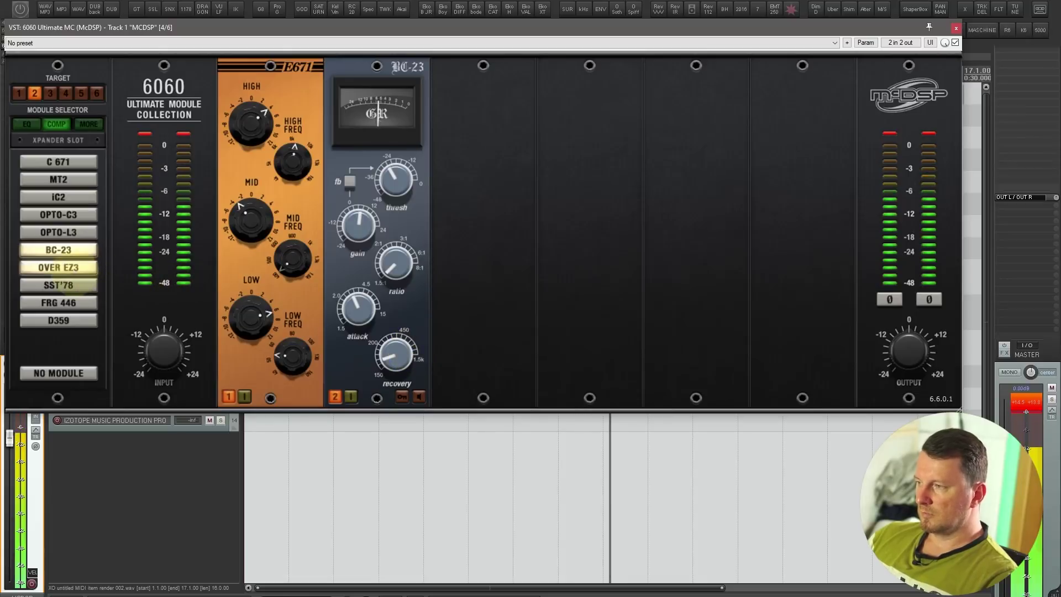
# - Load OVER EZ3 into slot 2 and adjust its gain, setting release to about 271.7 and attack to about 7.6
pyautogui.click(81, 267)
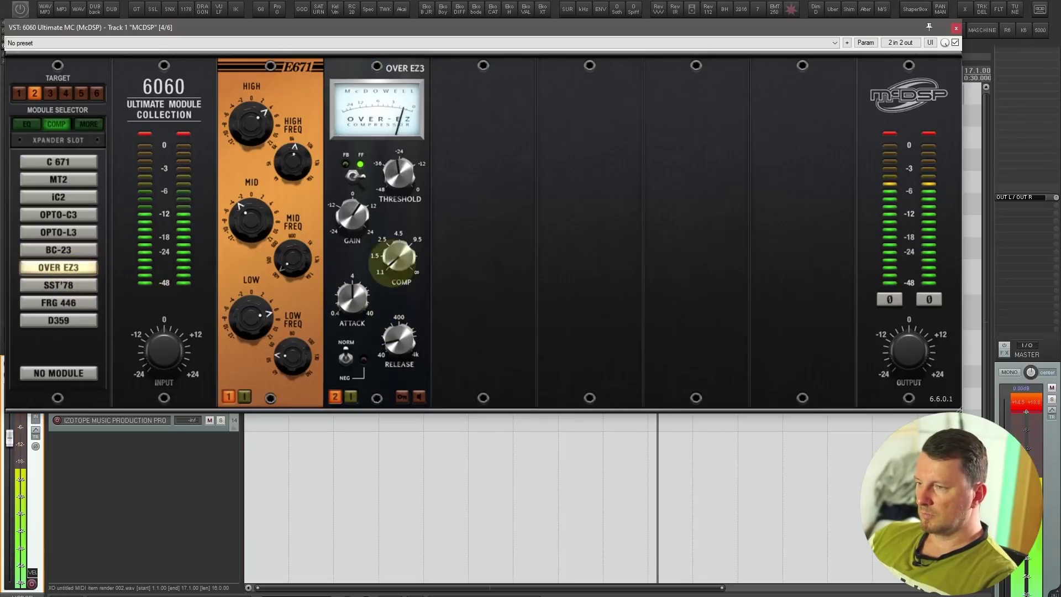
pyautogui.moveTo(359, 218); pyautogui.dragTo(352, 232)
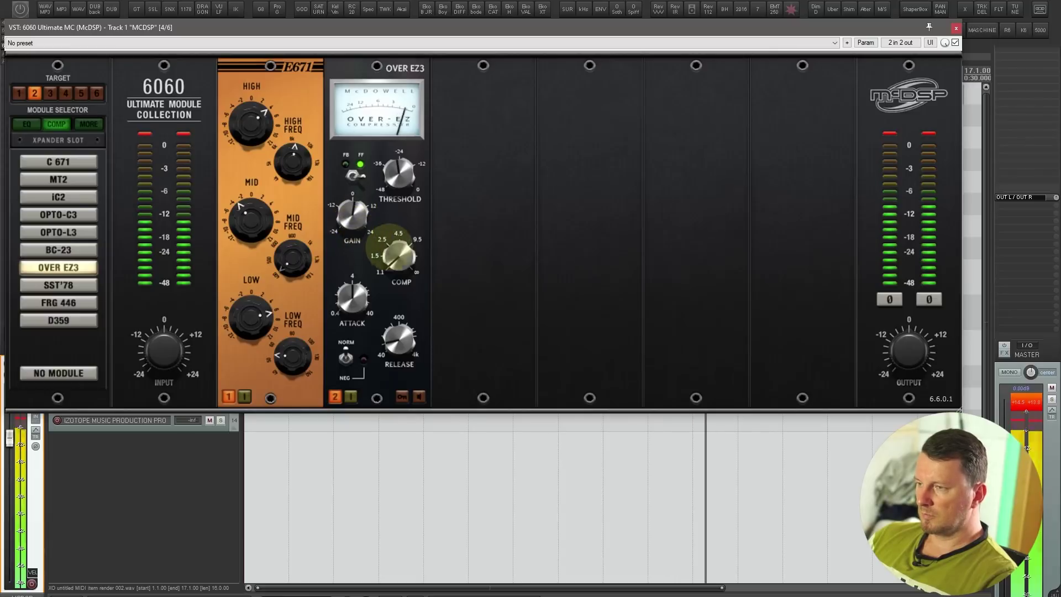
pyautogui.moveTo(351, 217); pyautogui.dragTo(353, 187)
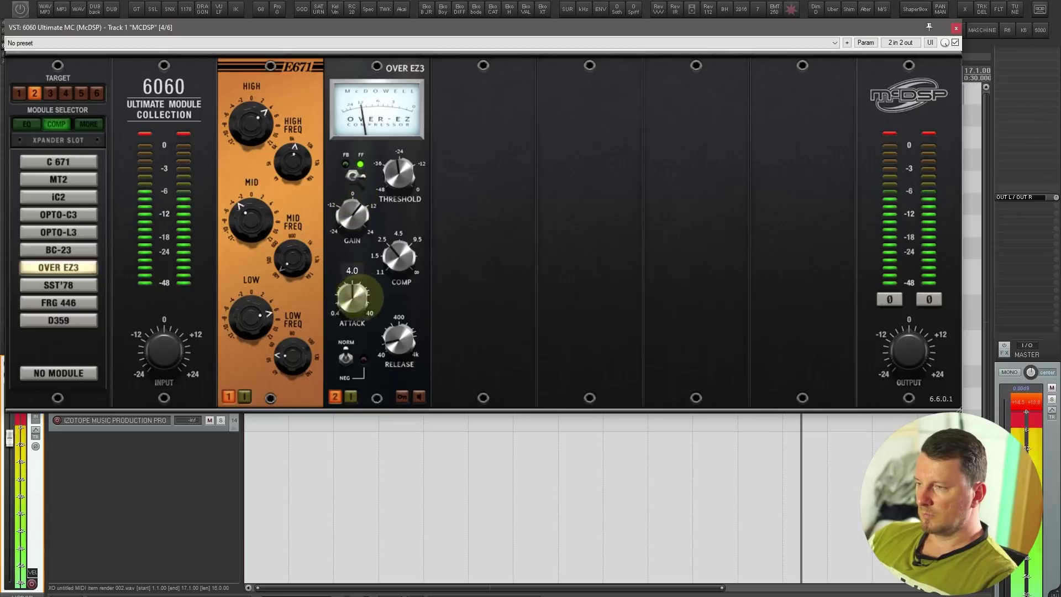
pyautogui.moveTo(360, 298); pyautogui.dragTo(357, 211)
pyautogui.moveTo(409, 338); pyautogui.dragTo(399, 255)
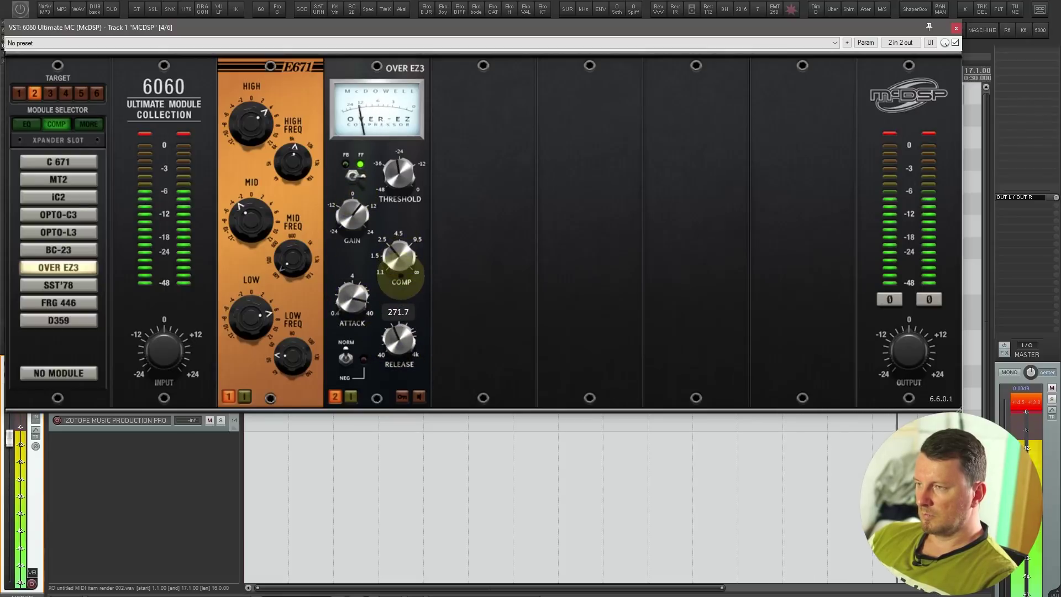
pyautogui.moveTo(354, 293); pyautogui.dragTo(352, 339)
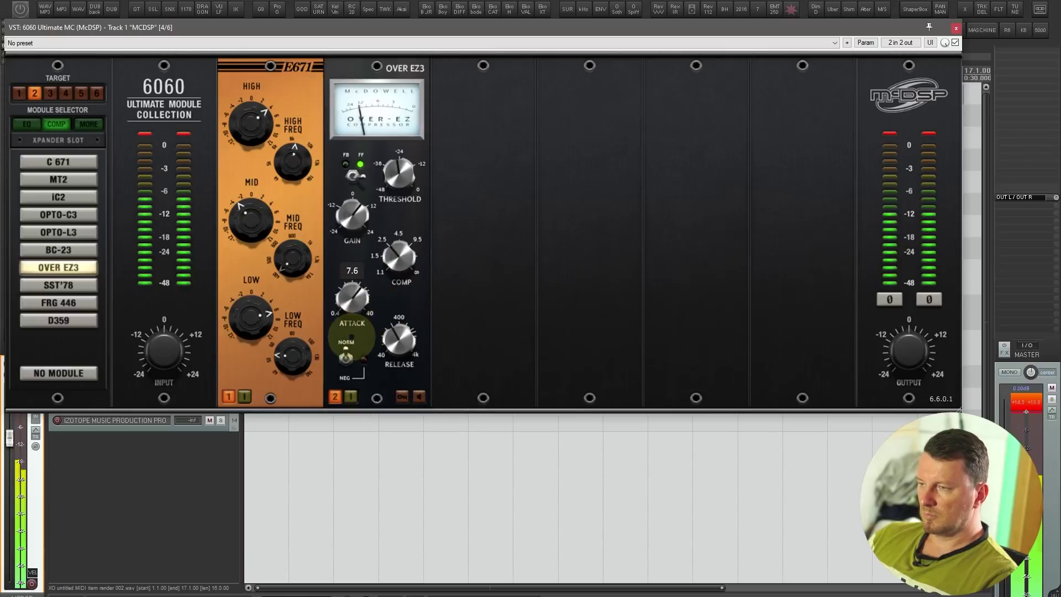
# - Audition the SST'78, FRG 446 and D359 compressors in slot 2
pyautogui.click(58, 285)
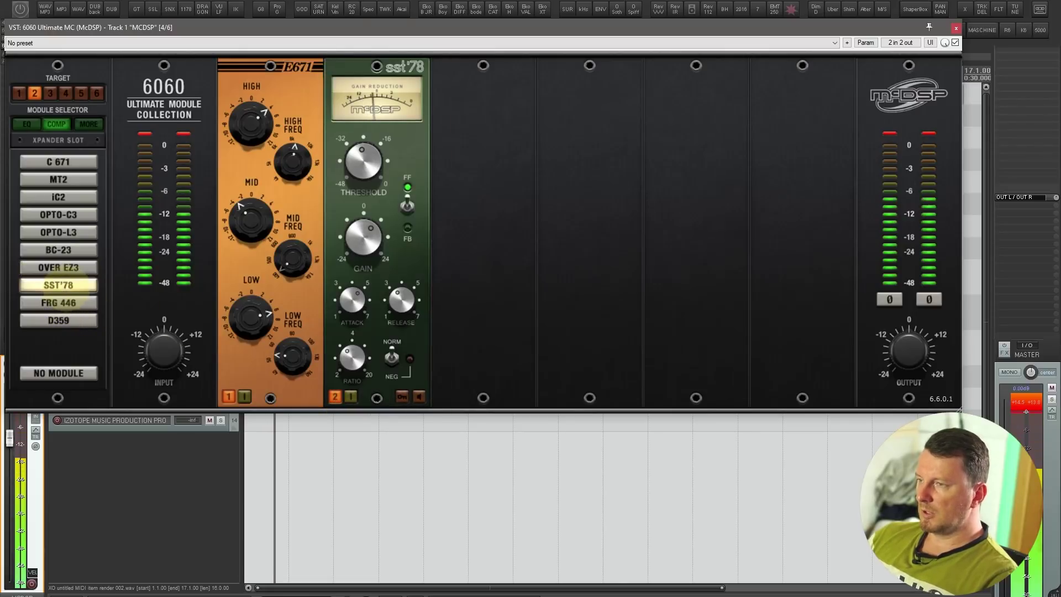
pyautogui.click(58, 302)
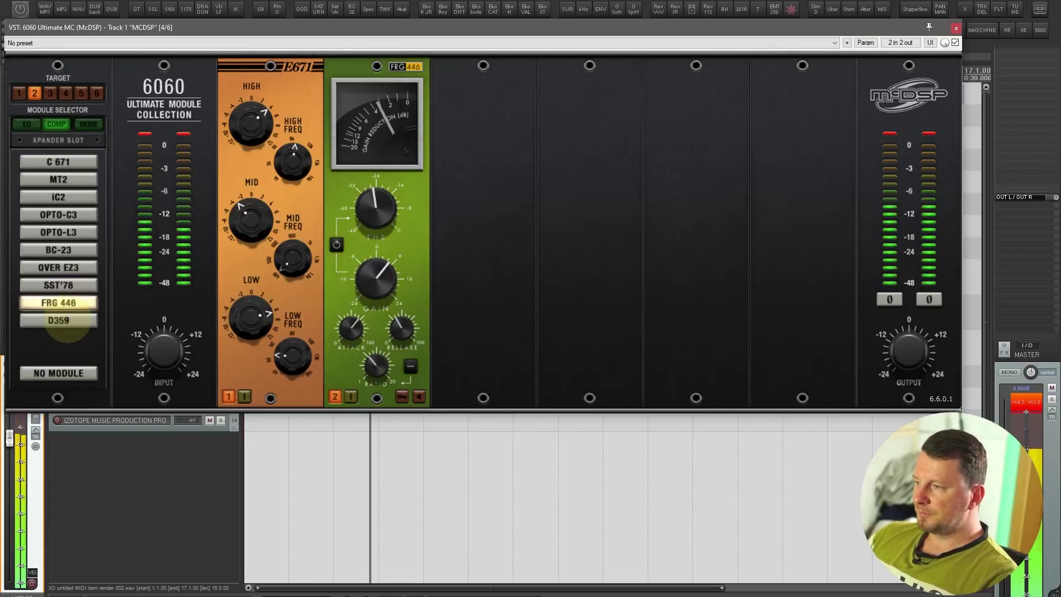
pyautogui.click(59, 321)
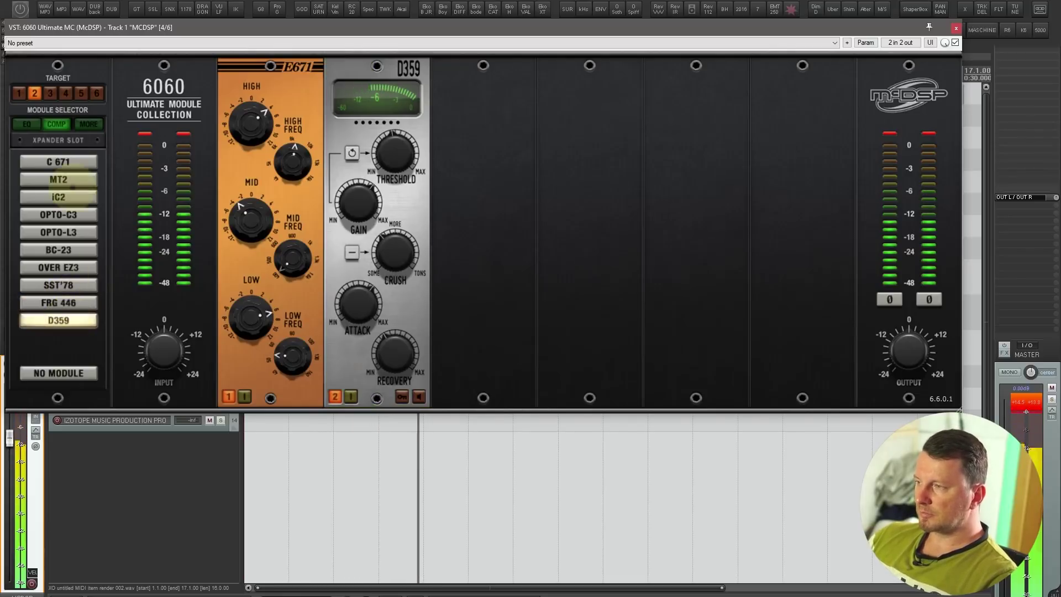
# - Return slot 2 to the C 671 compressor, set its threshold to about -19.8 and stop playback
pyautogui.click(58, 161)
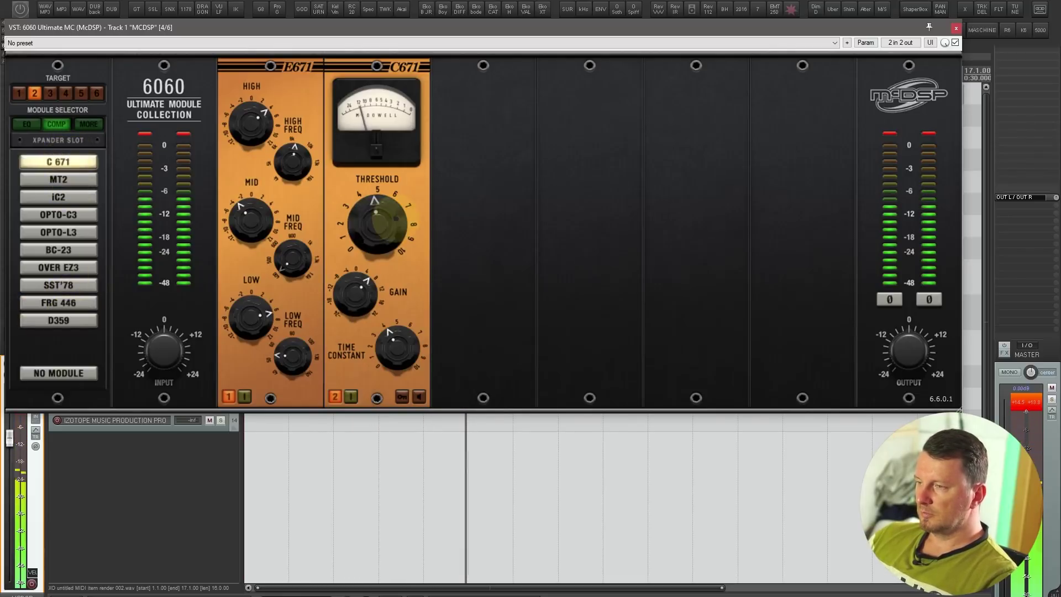
pyautogui.moveTo(376, 221); pyautogui.dragTo(384, 198)
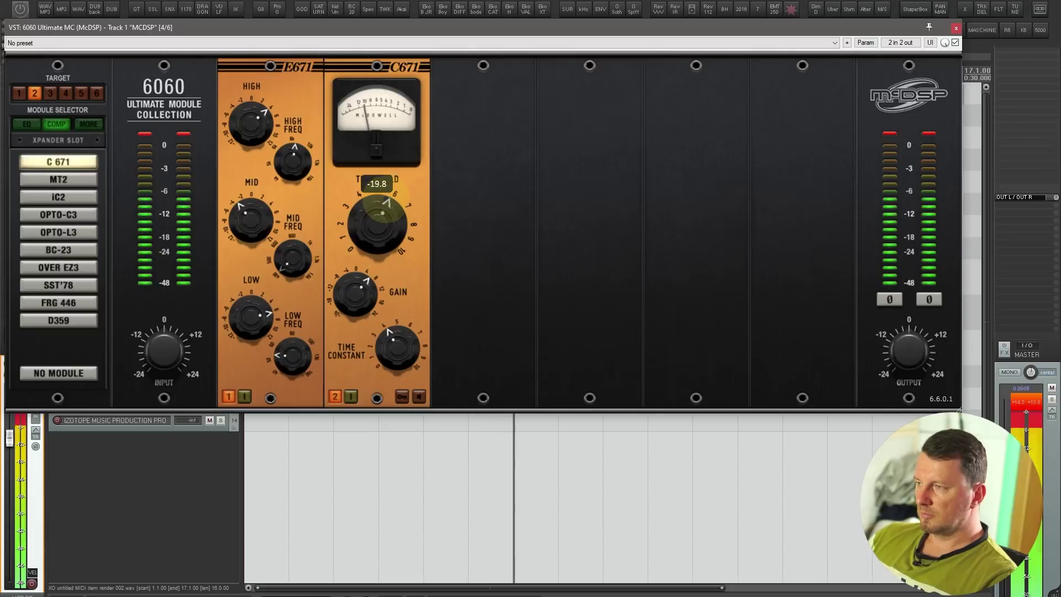
pyautogui.press('space')
# - Load the Tape module into slot 3 and raise its Bump and Comp amounts while checking playback
pyautogui.click(50, 93)
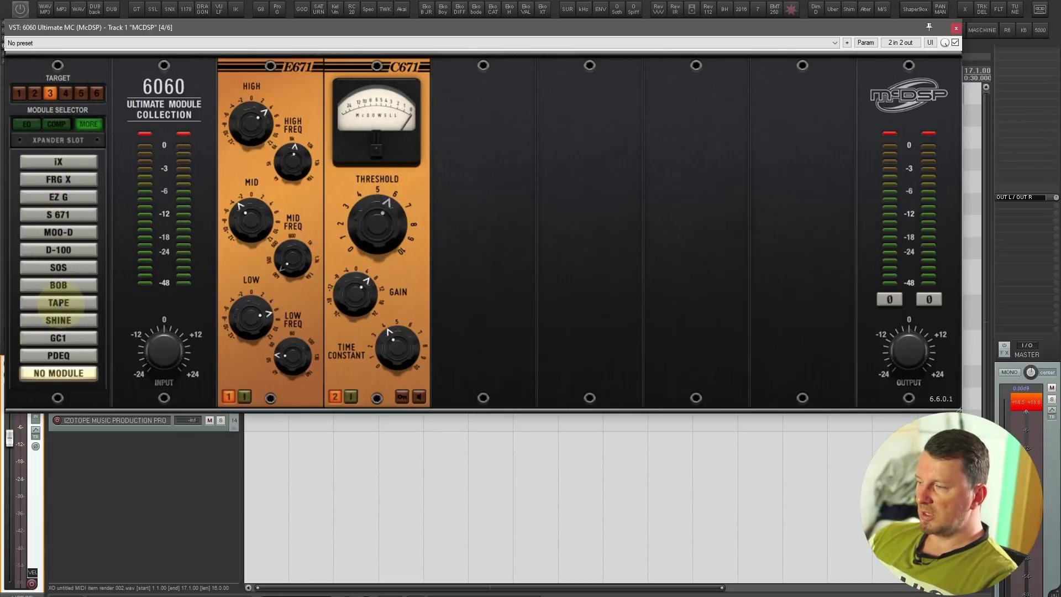
pyautogui.click(58, 303)
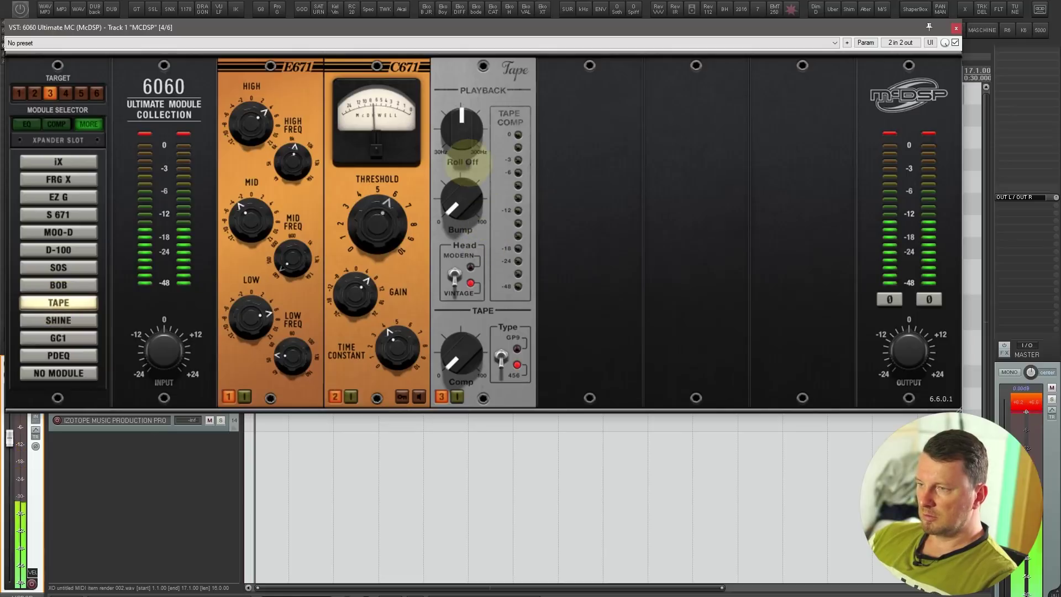
pyautogui.moveTo(464, 183); pyautogui.dragTo(466, 92)
pyautogui.press('space')
pyautogui.moveTo(465, 349); pyautogui.dragTo(463, 265)
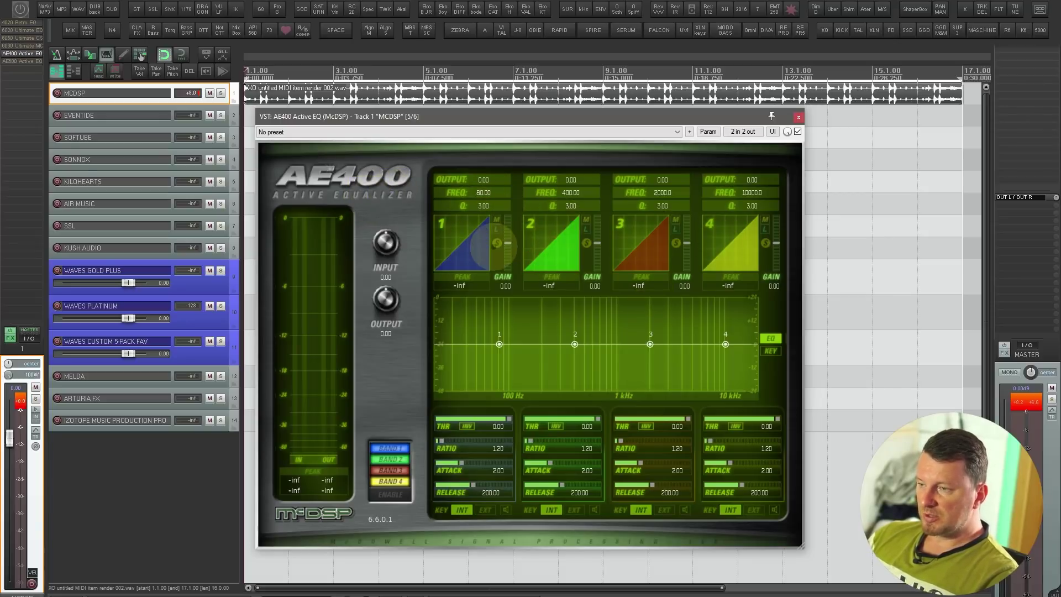
# - During playback, set AE400 band 1 to threshold -27.22, ratio 4.41, frequency about 65.77 Hz, Q 1.44, gain 9.86 and output -6.61
pyautogui.press('space')
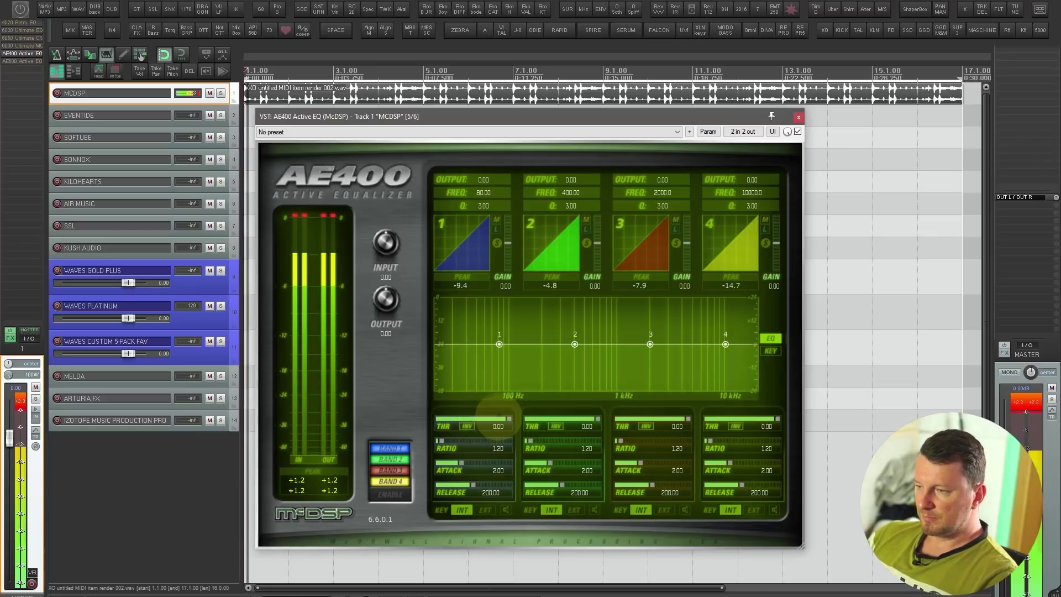
pyautogui.moveTo(508, 419); pyautogui.dragTo(466, 418)
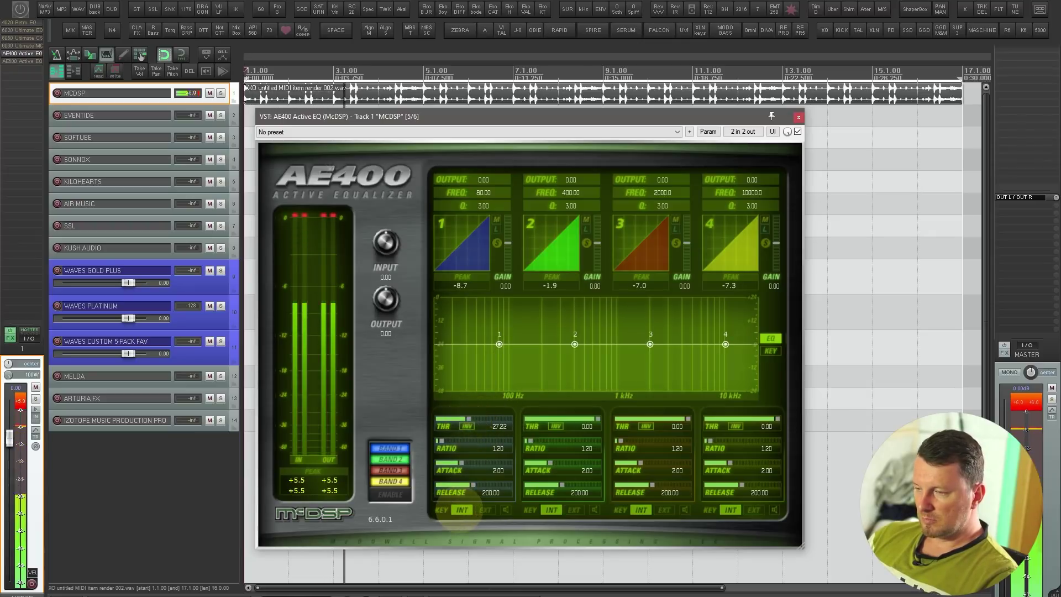
pyautogui.moveTo(461, 441); pyautogui.dragTo(501, 442)
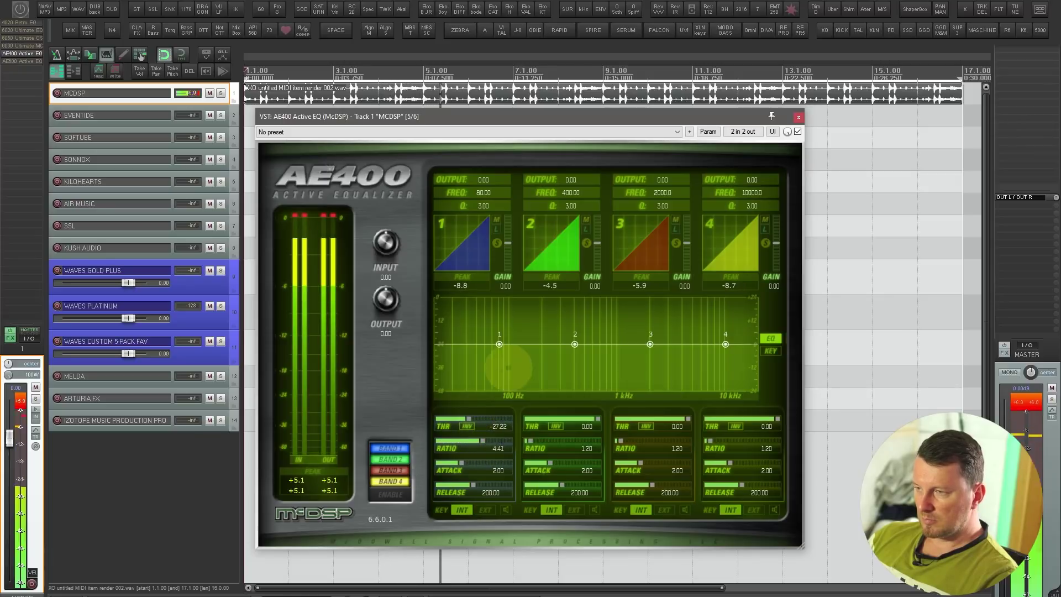
pyautogui.moveTo(499, 344)
pyautogui.mouseDown()
pyautogui.moveTo(497, 363)
pyautogui.moveTo(492, 323)
pyautogui.moveTo(492, 332)
pyautogui.mouseUp()
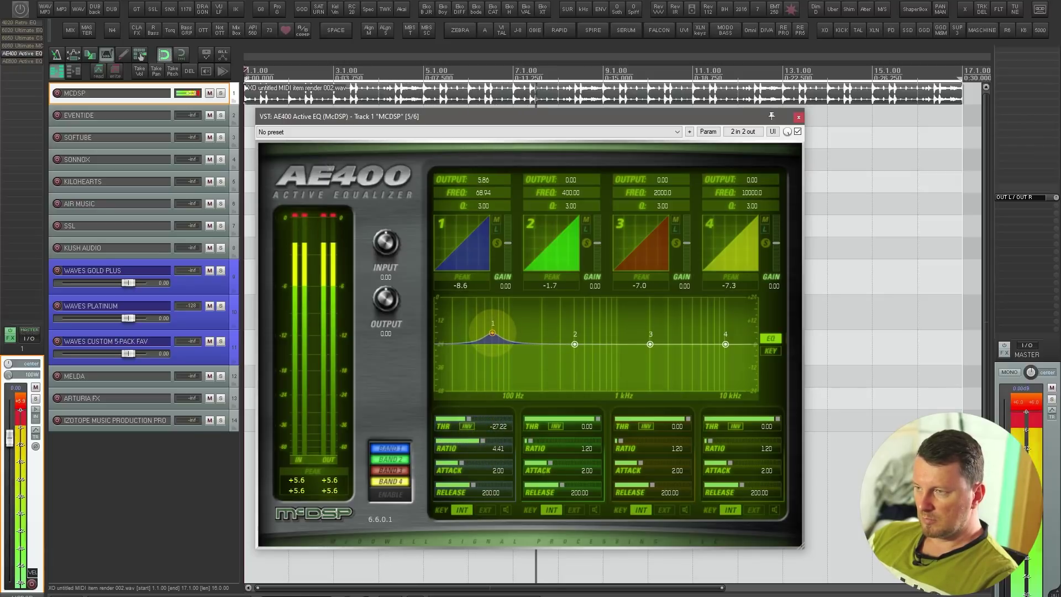
pyautogui.moveTo(502, 223); pyautogui.dragTo(507, 244)
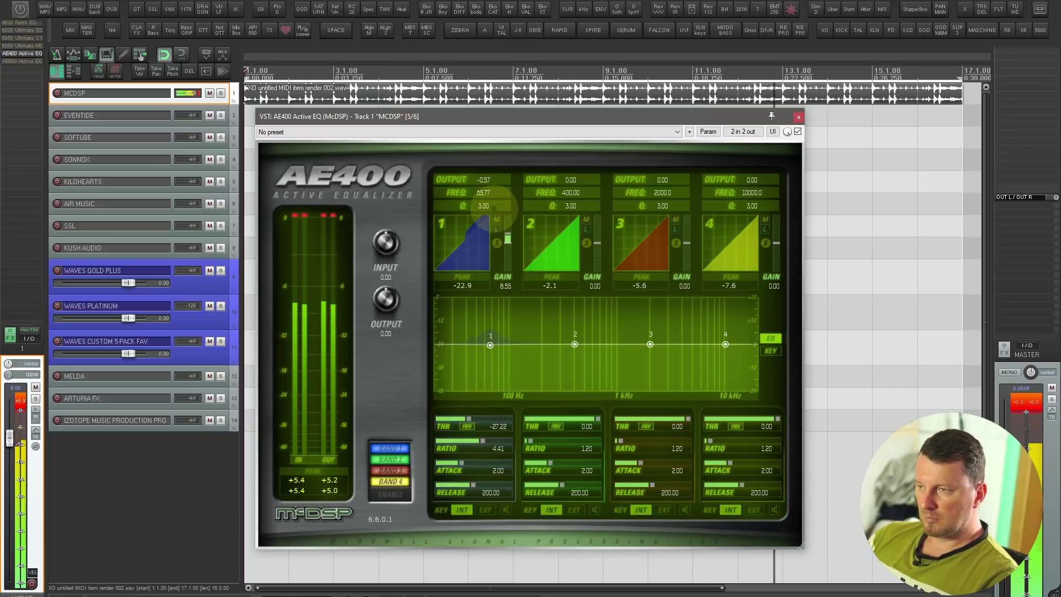
pyautogui.moveTo(486, 224); pyautogui.dragTo(485, 231)
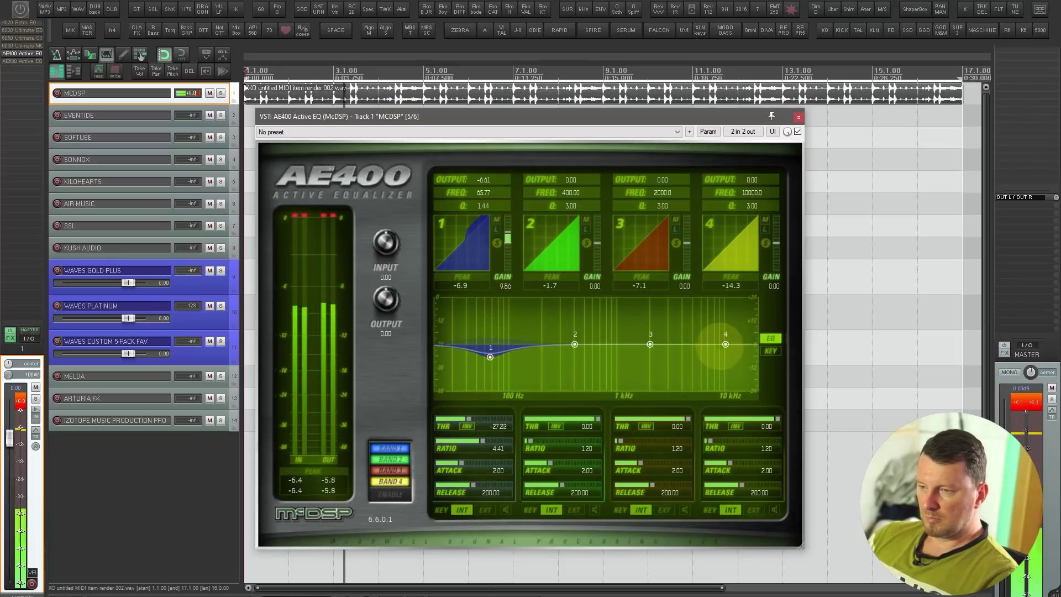
# - Set AE400 band 4 to about 6681 Hz, Q 0.53, output 8.50, threshold -27.22, ratio 1.38 and gain -24.00, and stop playback
pyautogui.moveTo(725, 344); pyautogui.dragTo(702, 329)
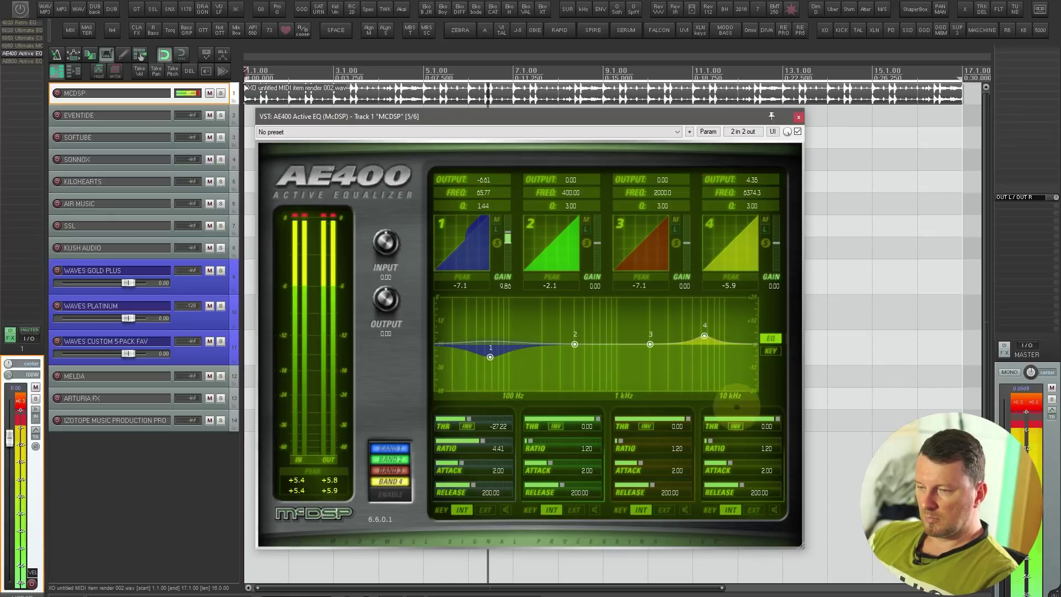
pyautogui.moveTo(776, 419); pyautogui.dragTo(736, 419)
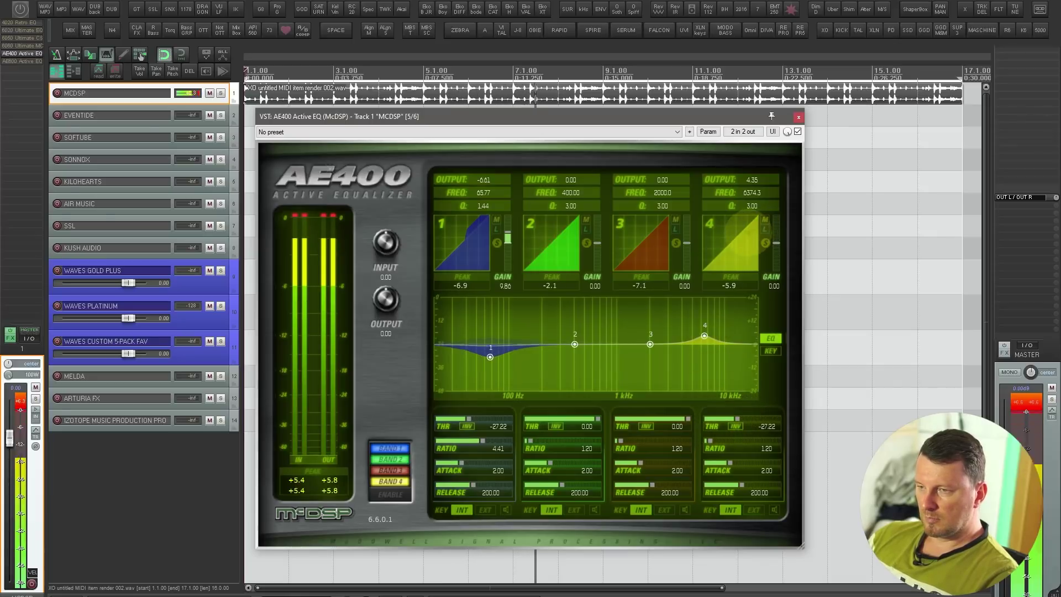
pyautogui.moveTo(779, 234); pyautogui.dragTo(777, 269)
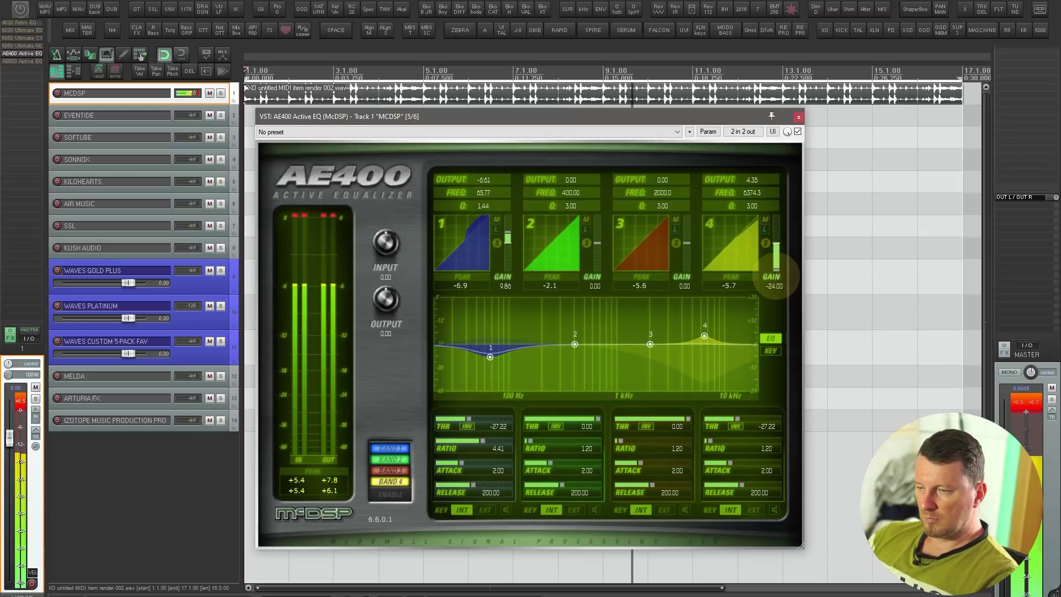
pyautogui.moveTo(730, 441); pyautogui.dragTo(734, 440)
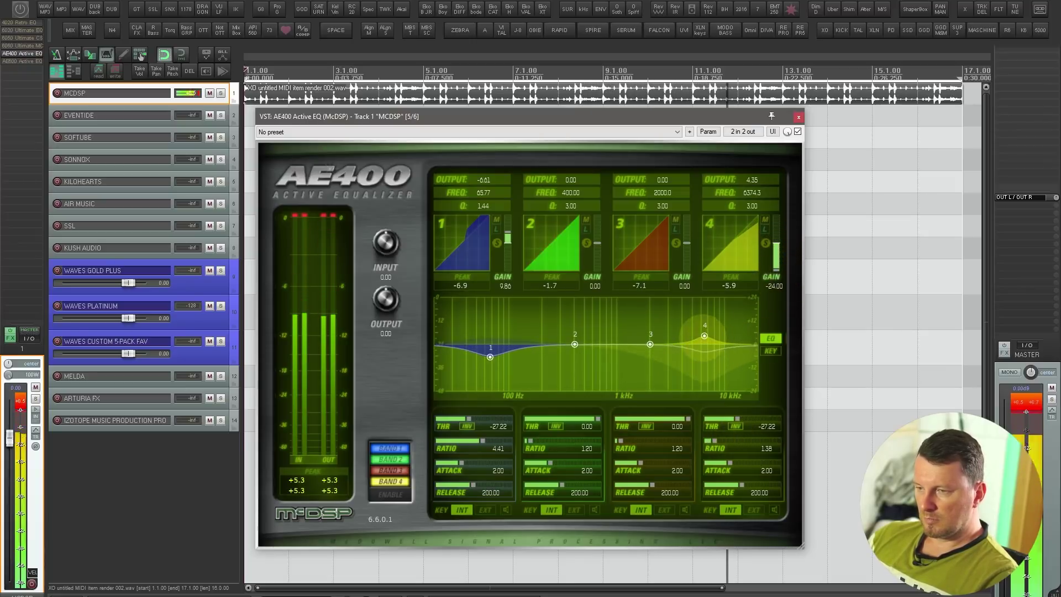
pyautogui.moveTo(751, 205); pyautogui.dragTo(753, 243)
pyautogui.moveTo(704, 335); pyautogui.dragTo(706, 328)
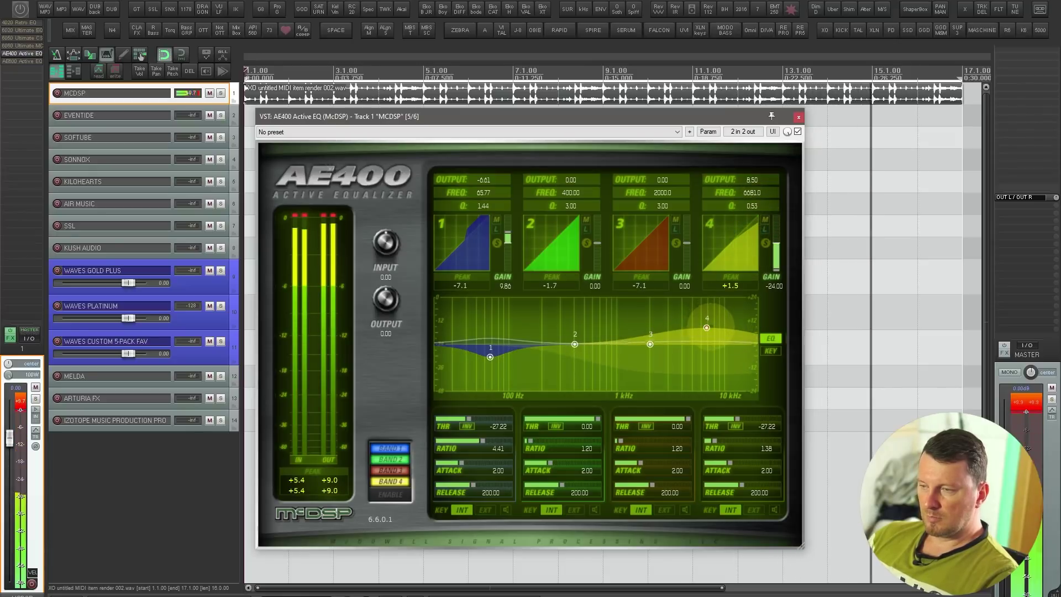
pyautogui.press('space')
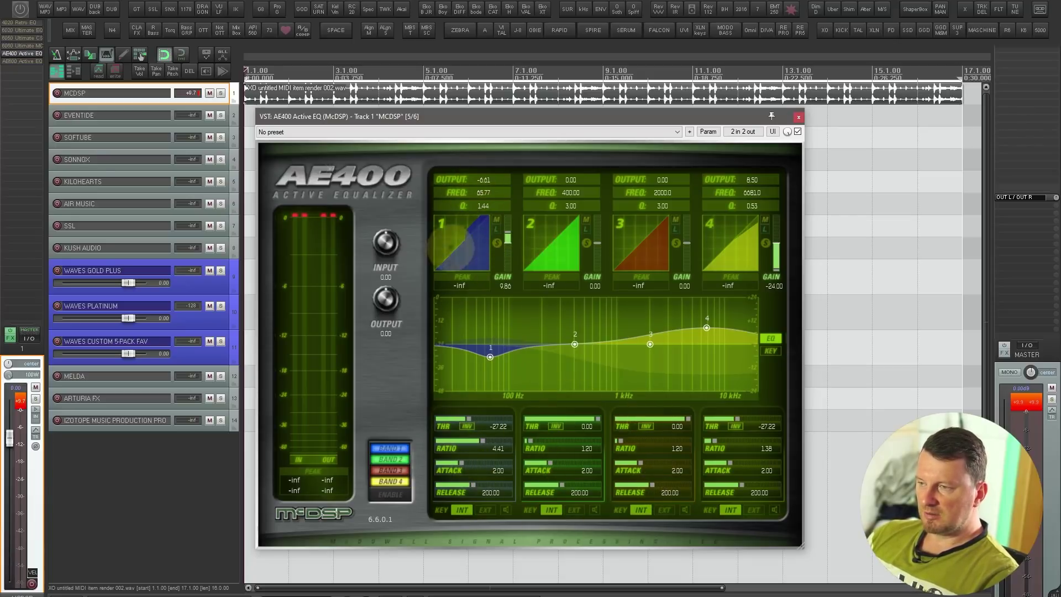
# - Lower the gain of AE400 band 1 to about -1.97
pyautogui.moveTo(506, 241); pyautogui.dragTo(507, 231)
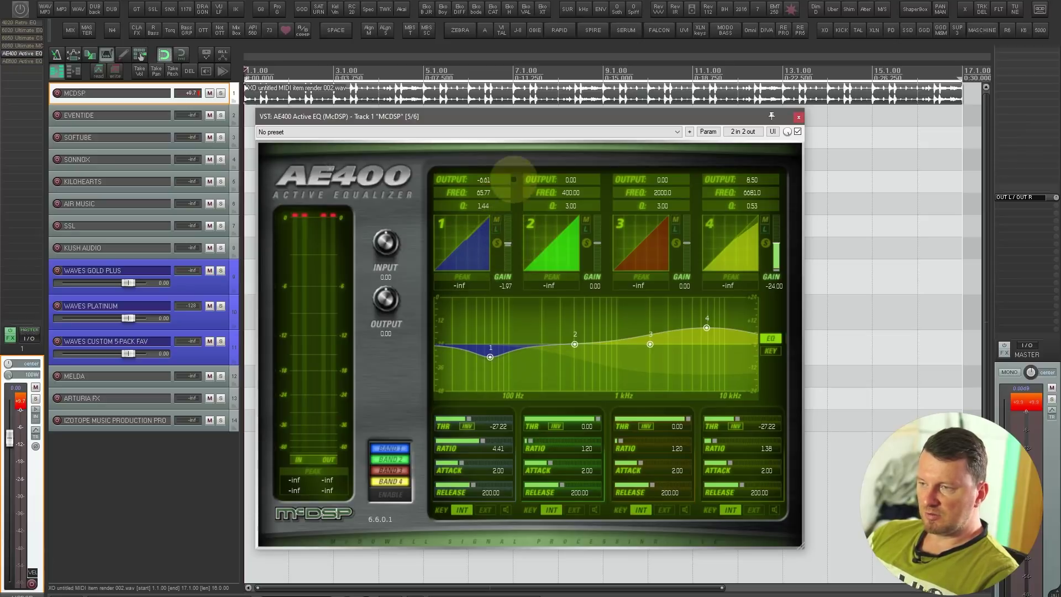
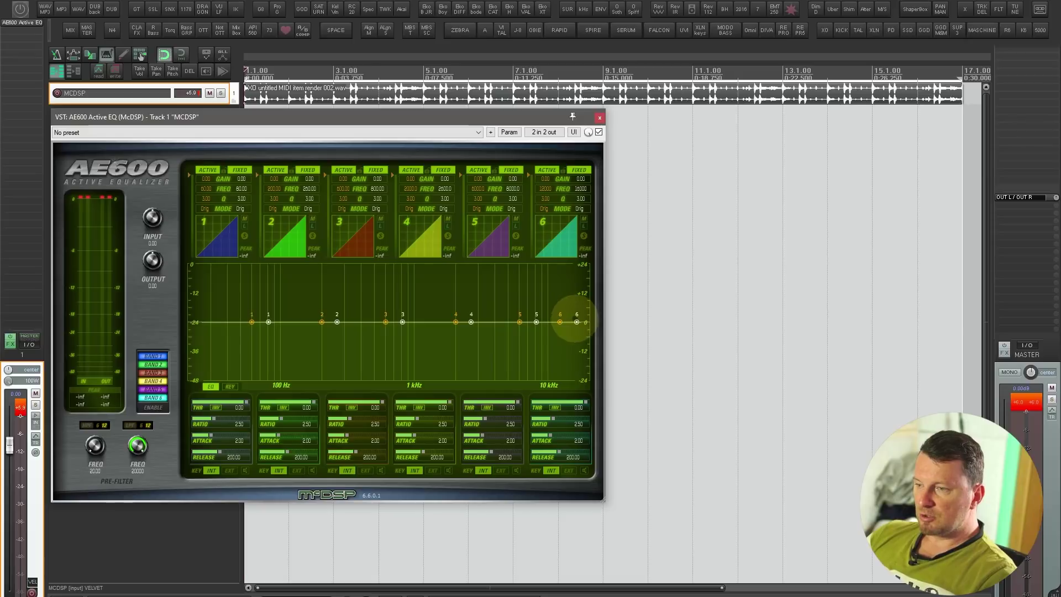
# - Boost the AE600's fixed band 6 by about 13.08 dB and try its Sx and HS-V modes
pyautogui.moveTo(557, 305); pyautogui.dragTo(560, 283)
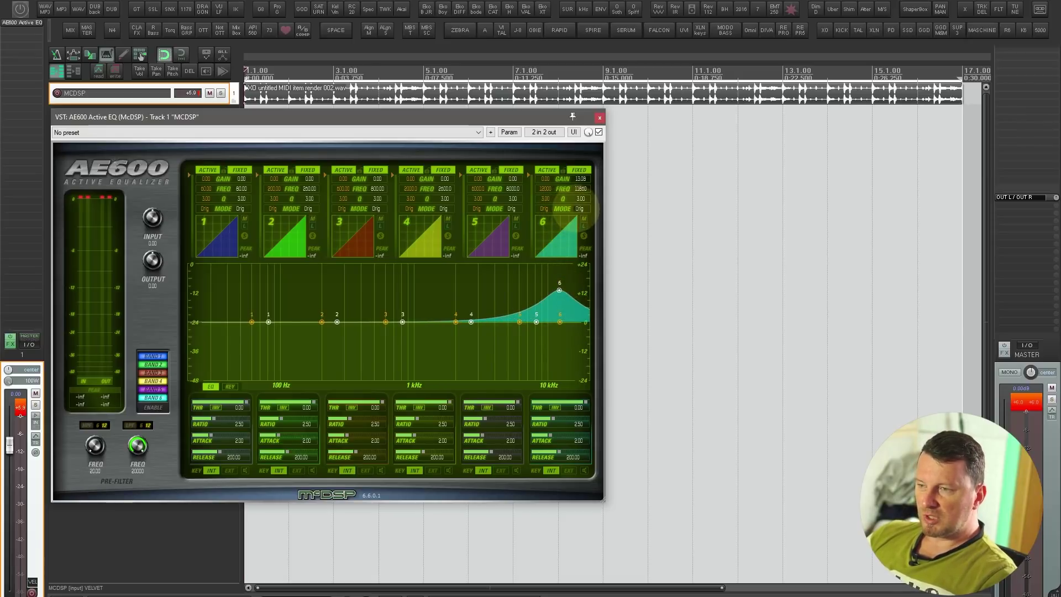
pyautogui.click(578, 209)
pyautogui.click(582, 226)
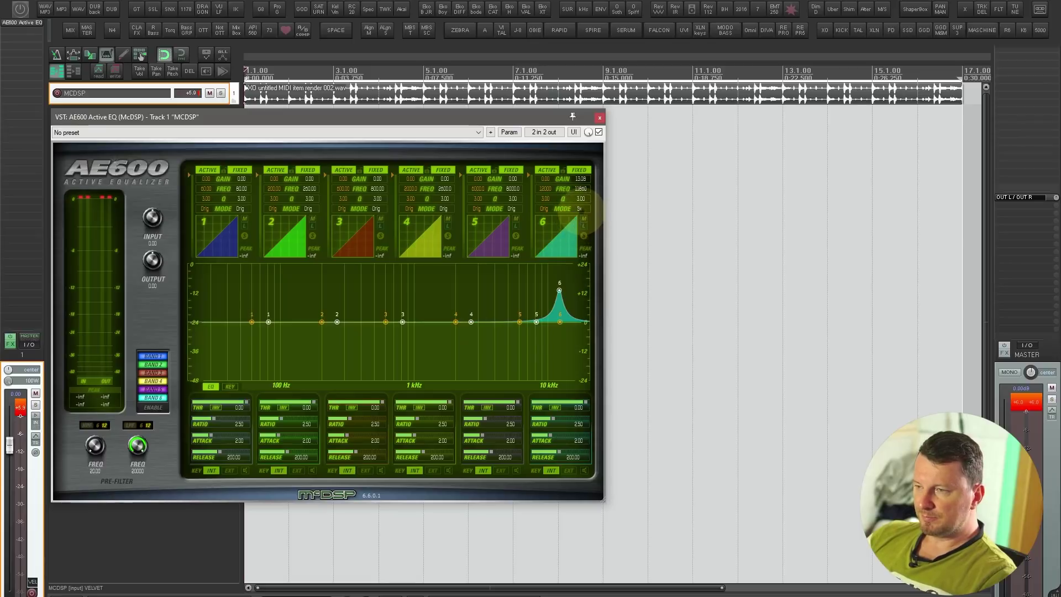
pyautogui.click(579, 209)
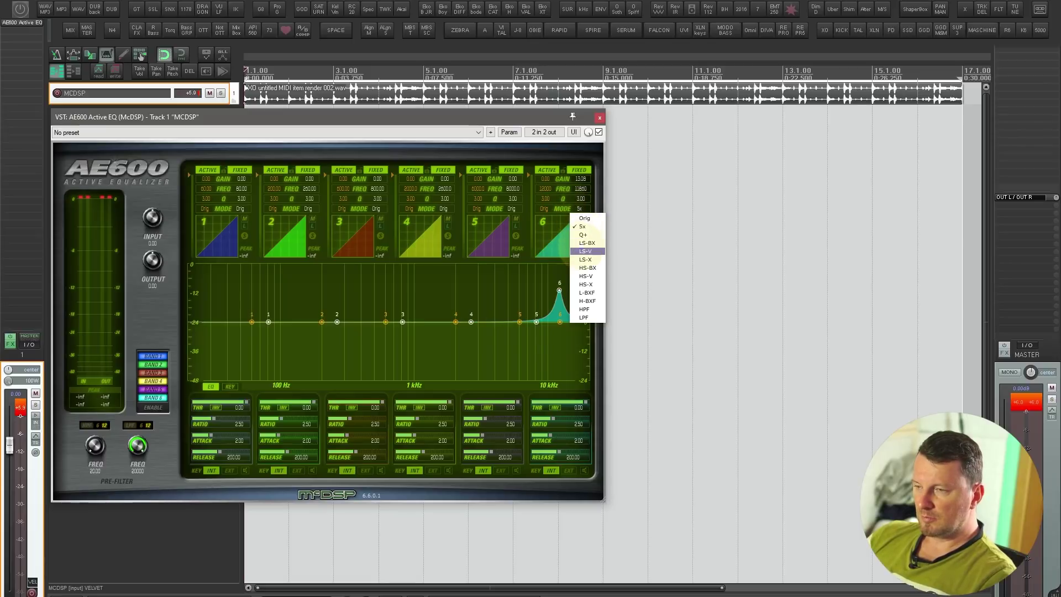
pyautogui.click(586, 275)
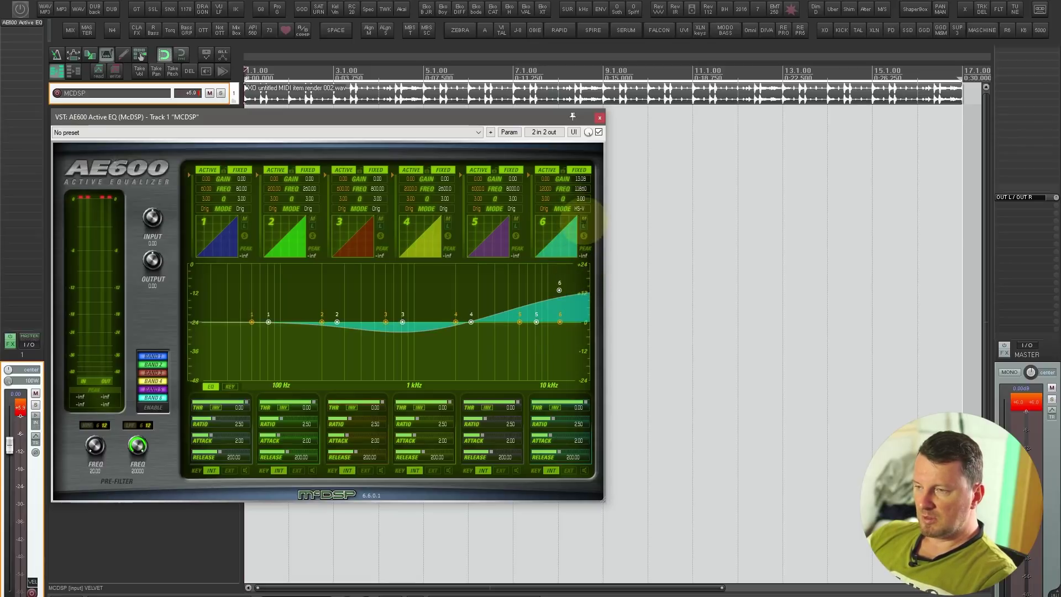
# - Set the fixed band 6 to HS-BX mode, flatten its gain to about -0.11 dB, and disable its fixed section
pyautogui.click(580, 209)
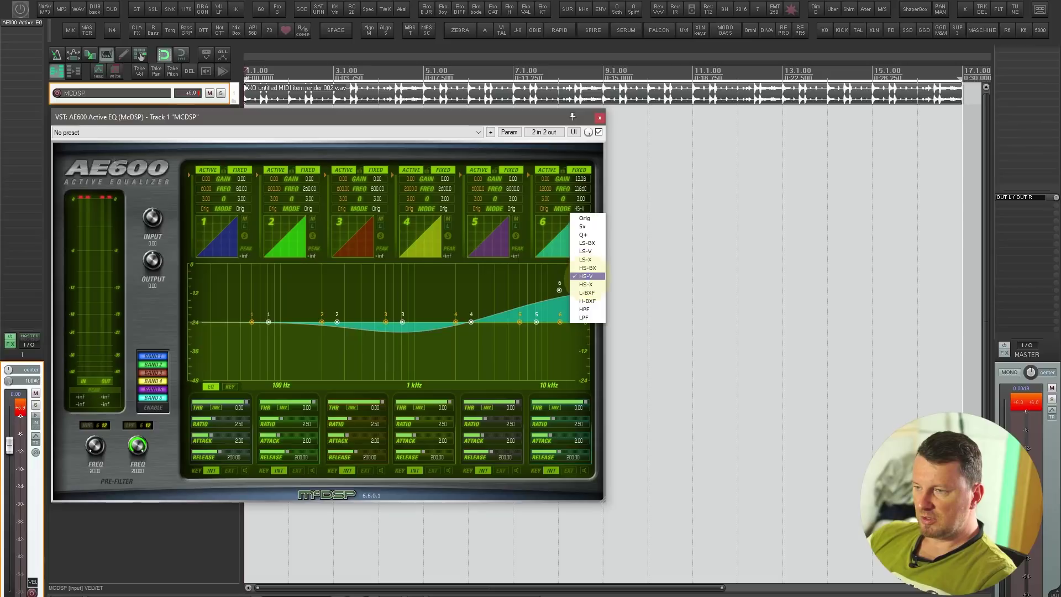
pyautogui.click(587, 268)
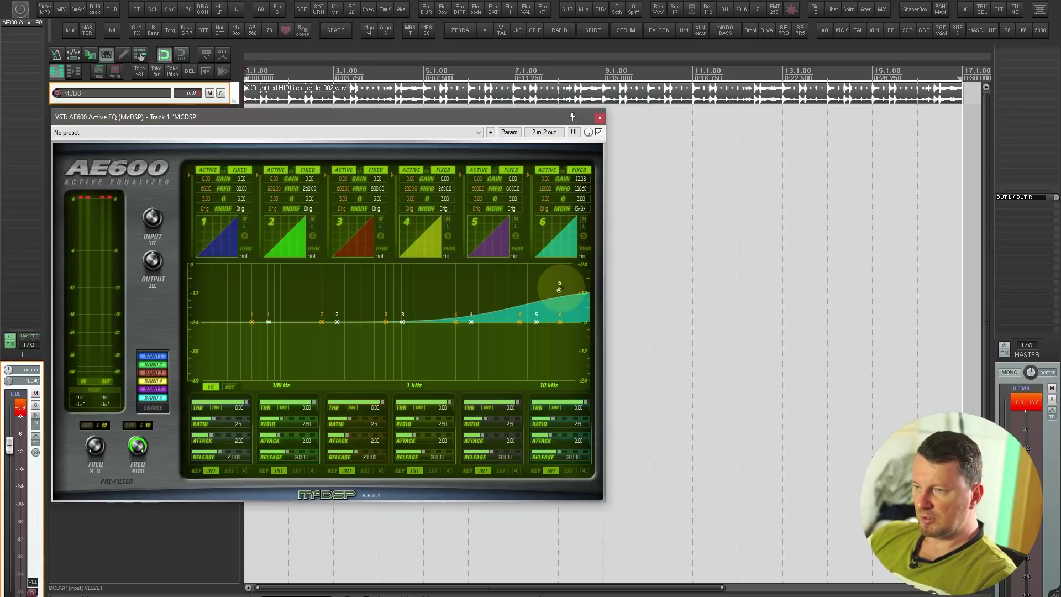
pyautogui.moveTo(560, 289); pyautogui.dragTo(571, 323)
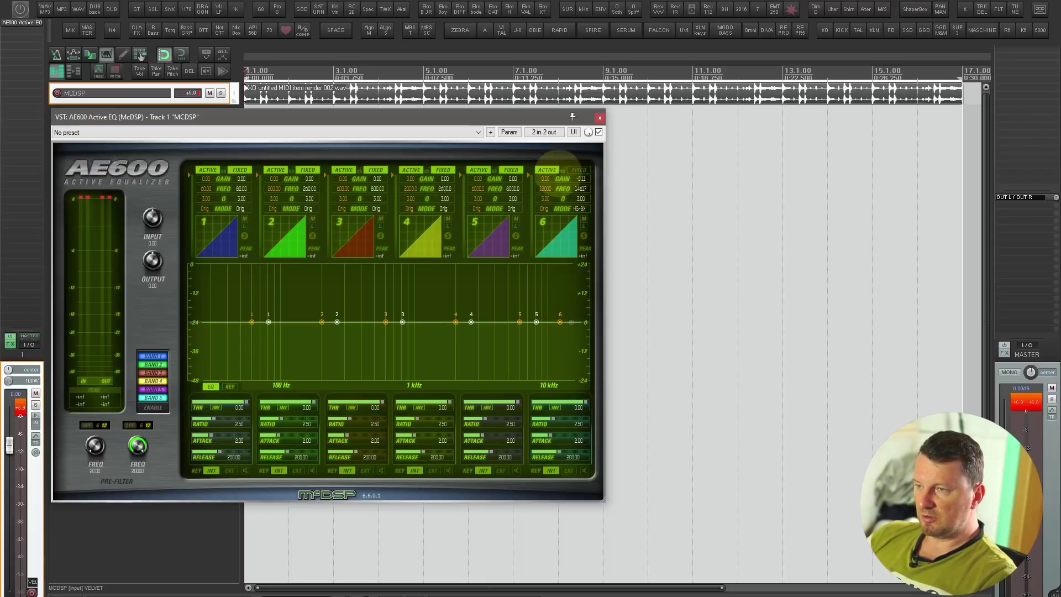
pyautogui.click(547, 169)
# - Raise the gain of the active band 6 and try its HS-V and HS-X modes
pyautogui.moveTo(560, 322); pyautogui.dragTo(554, 303)
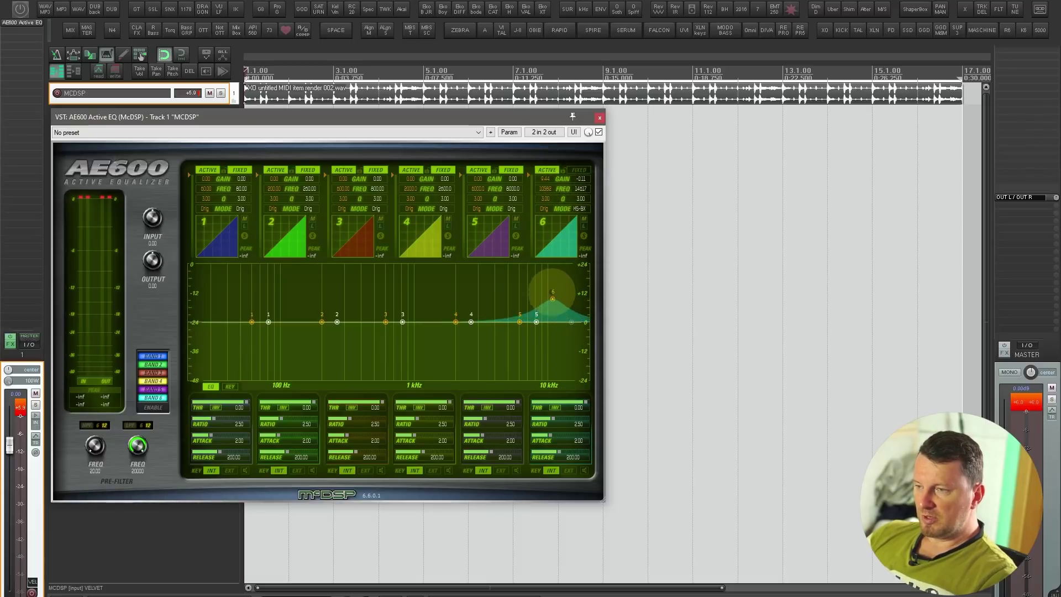
pyautogui.click(544, 208)
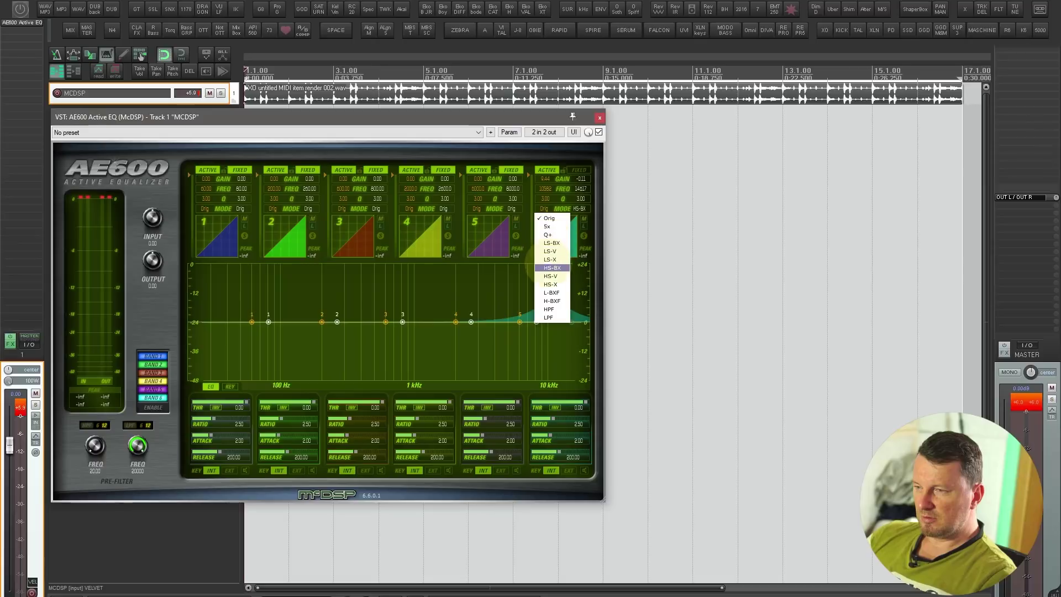
pyautogui.click(550, 276)
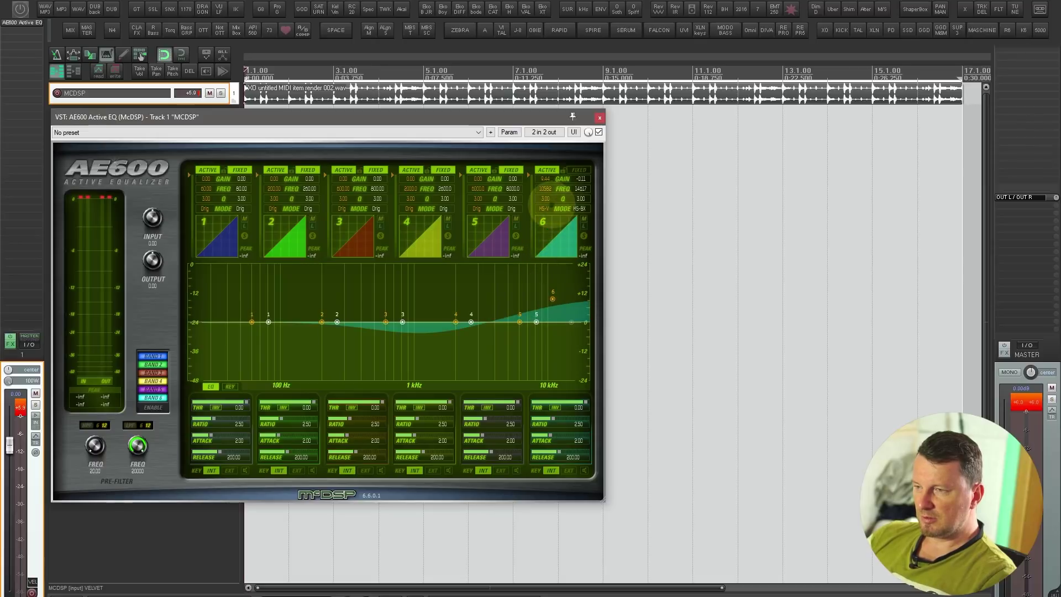
pyautogui.click(544, 208)
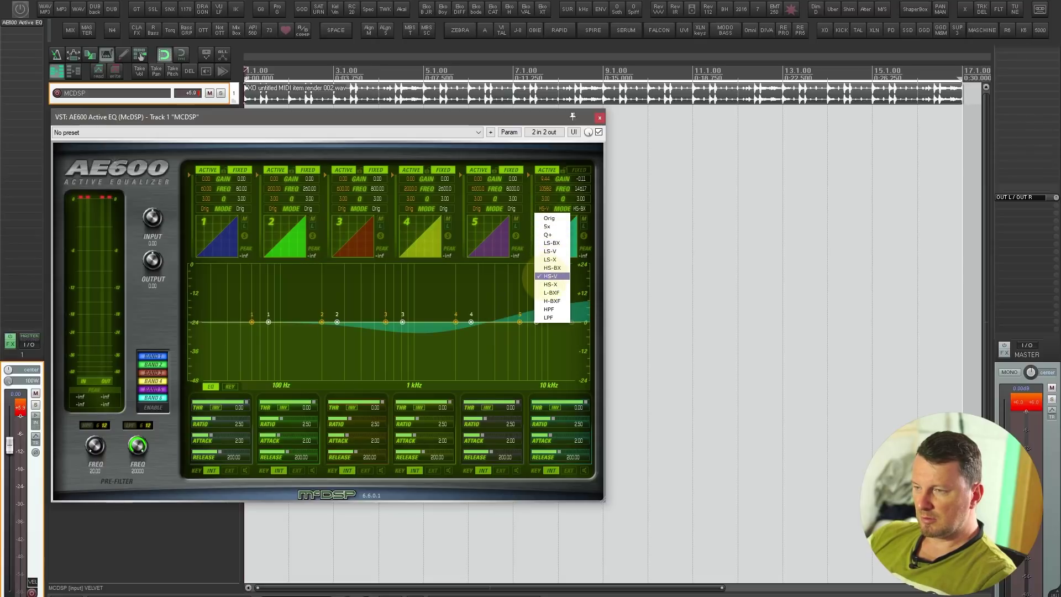
pyautogui.click(548, 284)
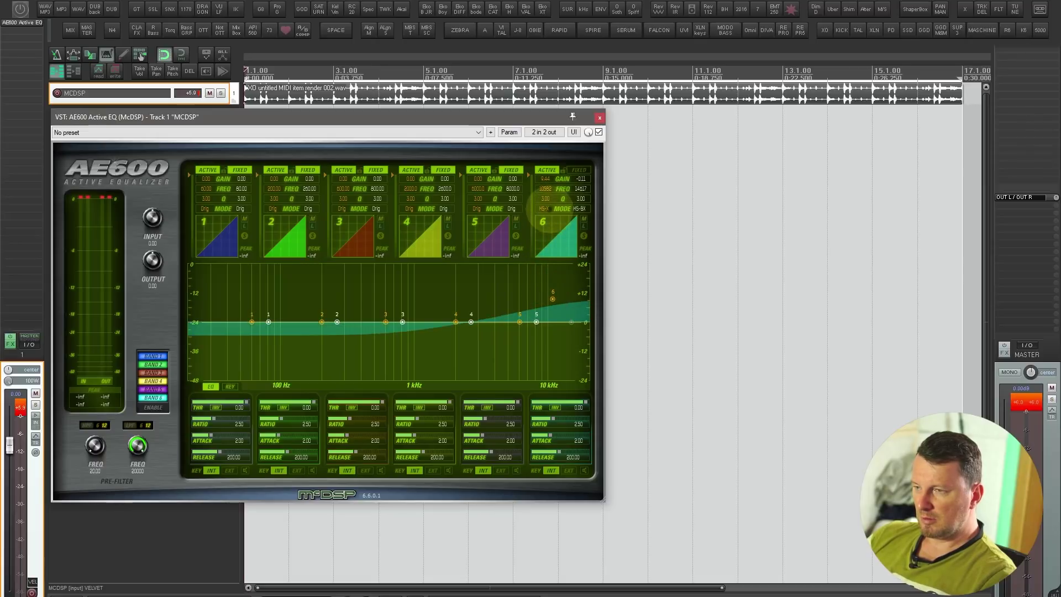
# - Set the active band 6 to HS-BX mode and boost it to about 12.6 dB at roughly 9 kHz
pyautogui.click(545, 209)
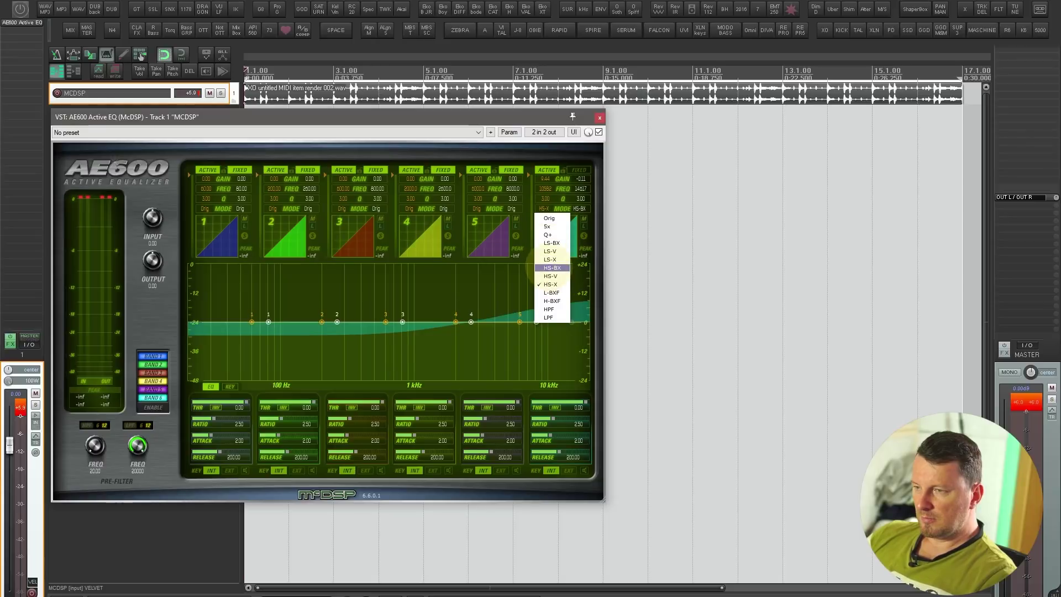
pyautogui.click(551, 267)
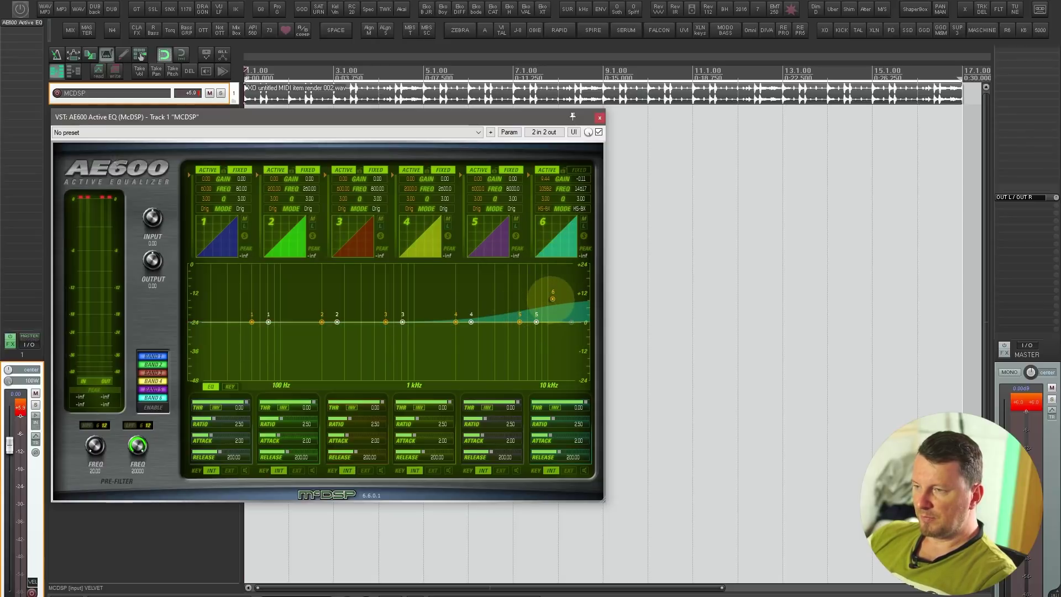
pyautogui.moveTo(552, 298); pyautogui.dragTo(543, 292)
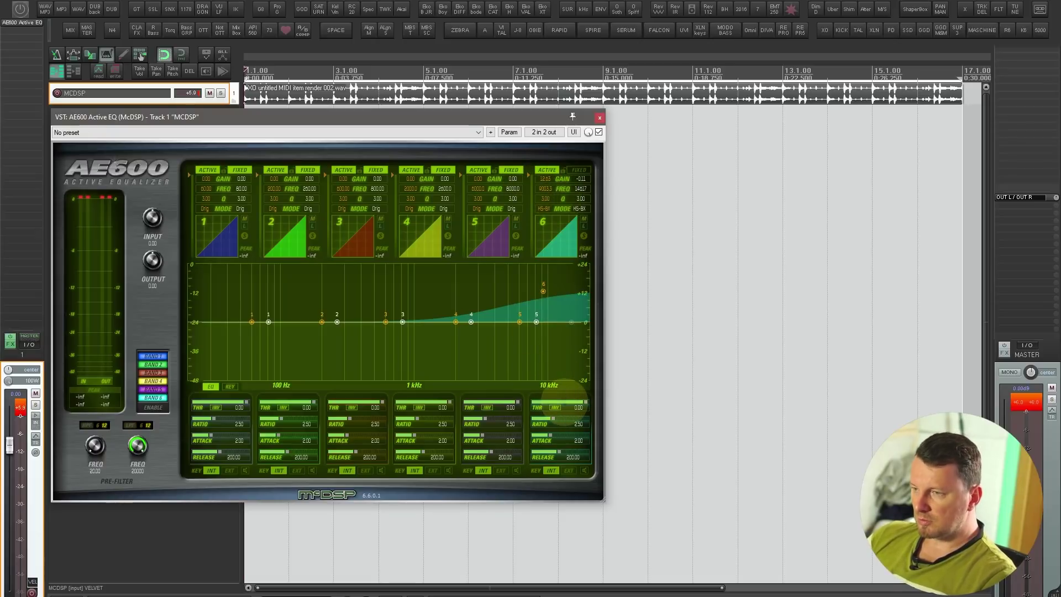
# - During playback, lower band 6's threshold to about -38 dB and invert its threshold response
pyautogui.press('space')
pyautogui.moveTo(577, 403); pyautogui.dragTo(527, 403)
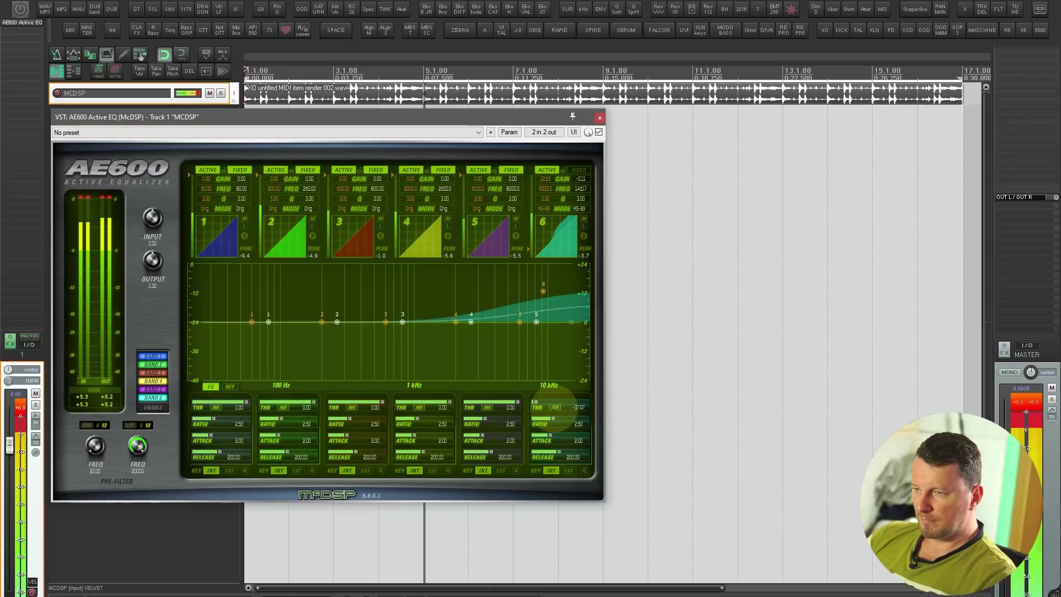
pyautogui.press('space')
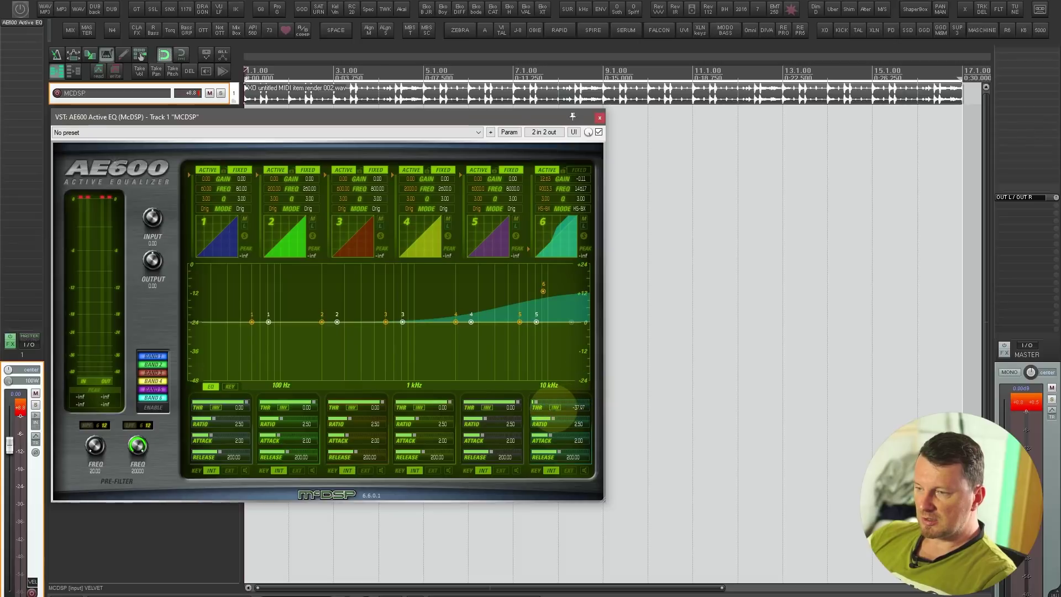
pyautogui.press('space')
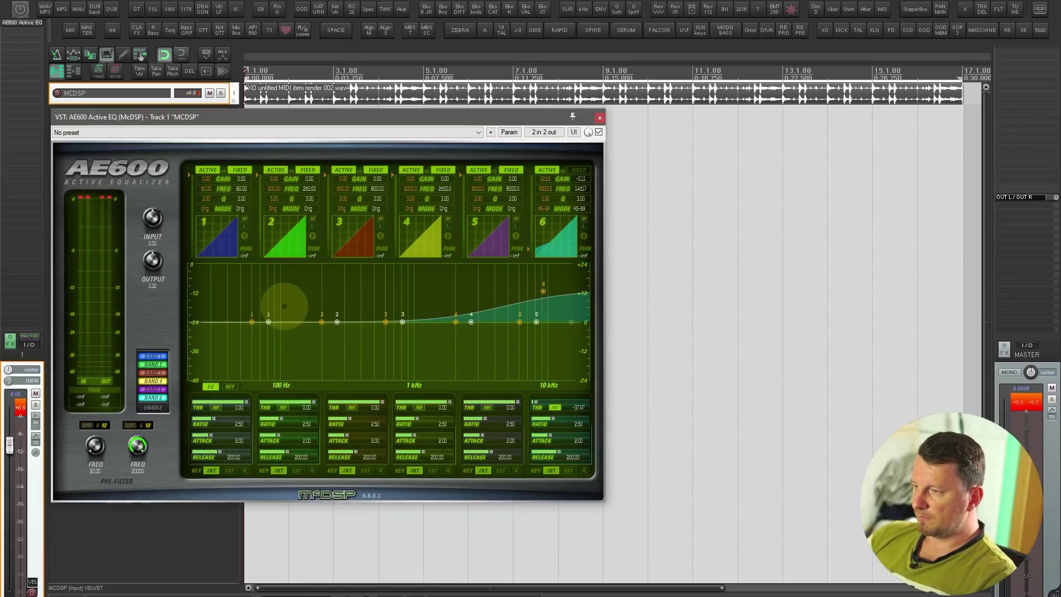
# - During playback, set active band 1 to gain 7.62 at about 50 Hz, with threshold -18.04 and ratio 5.31
pyautogui.press('space')
pyautogui.moveTo(252, 321)
pyautogui.mouseDown()
pyautogui.moveTo(250, 299)
pyautogui.moveTo(242, 303)
pyautogui.mouseUp()
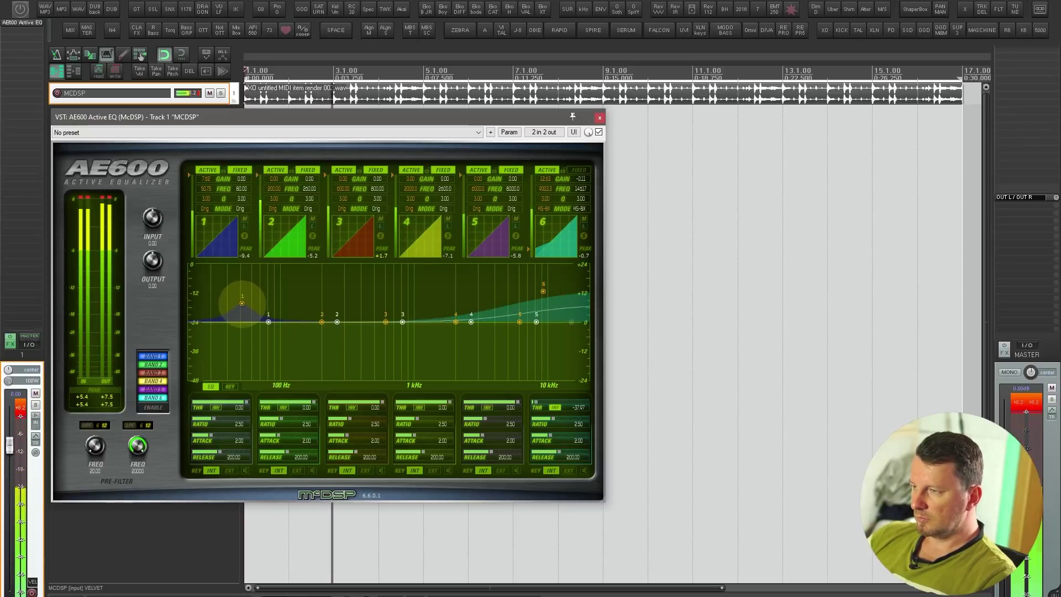
pyautogui.moveTo(189, 175); pyautogui.dragTo(188, 196)
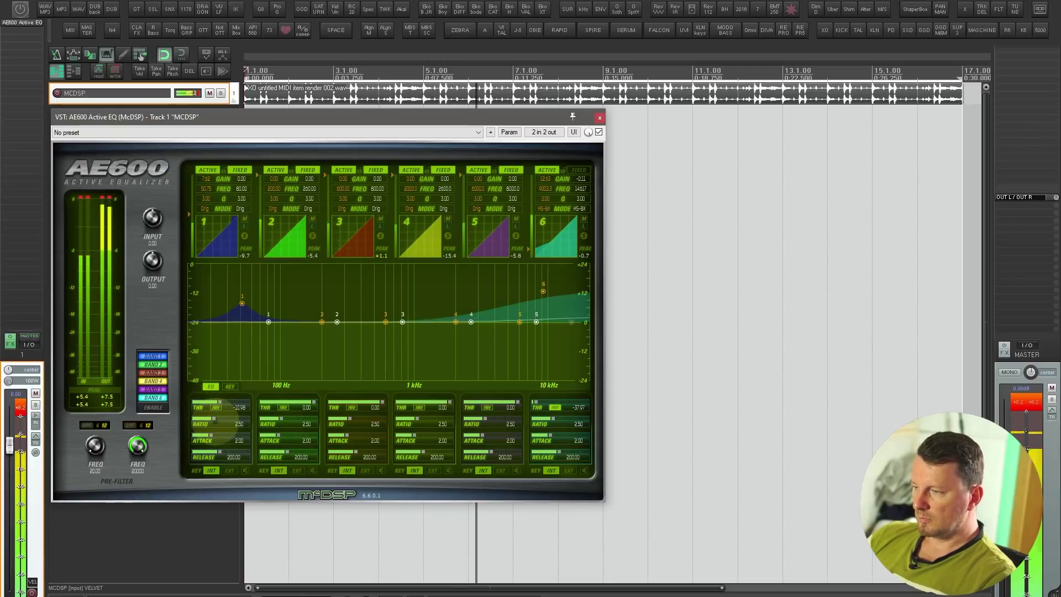
pyautogui.moveTo(214, 418)
pyautogui.mouseDown()
pyautogui.moveTo(236, 424)
pyautogui.moveTo(205, 402)
pyautogui.mouseUp()
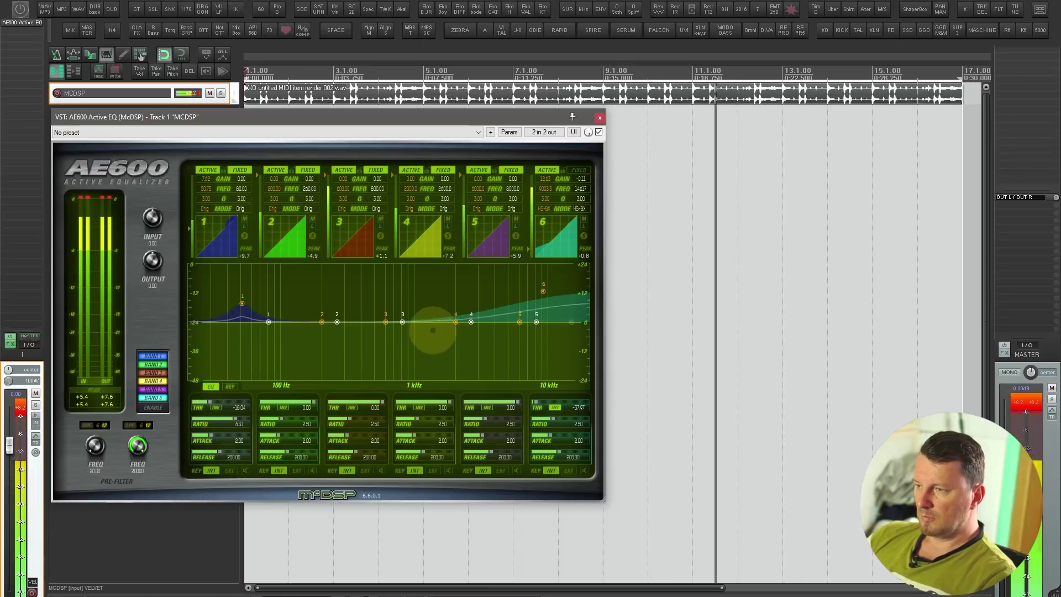
# - Shape the fixed band 3 to gain 3.53 at about 1254 Hz with Q 0.45, and stop playback
pyautogui.moveTo(402, 321); pyautogui.dragTo(397, 308)
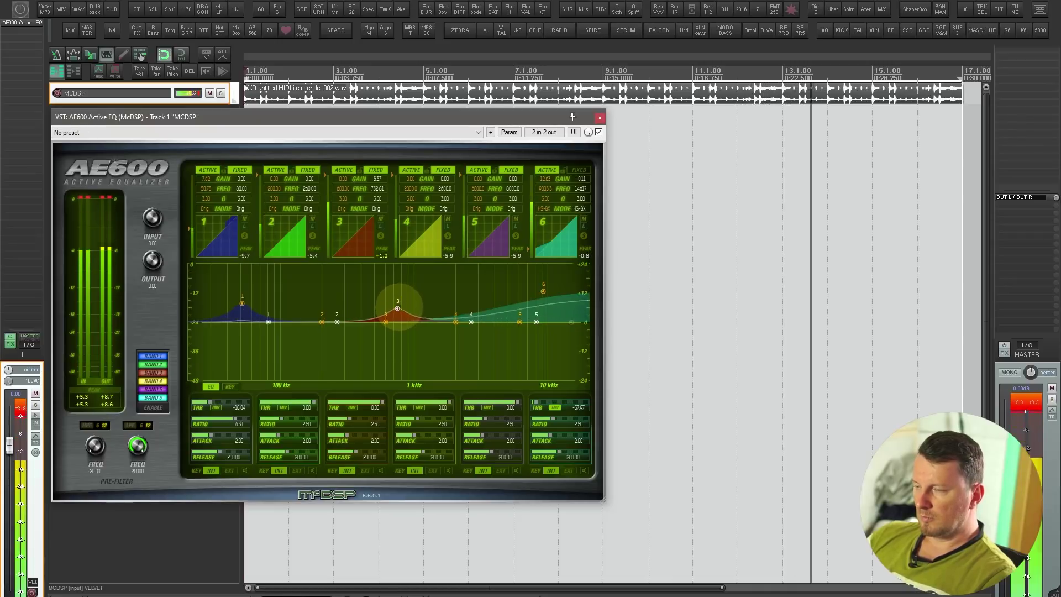
pyautogui.moveTo(376, 199); pyautogui.dragTo(373, 246)
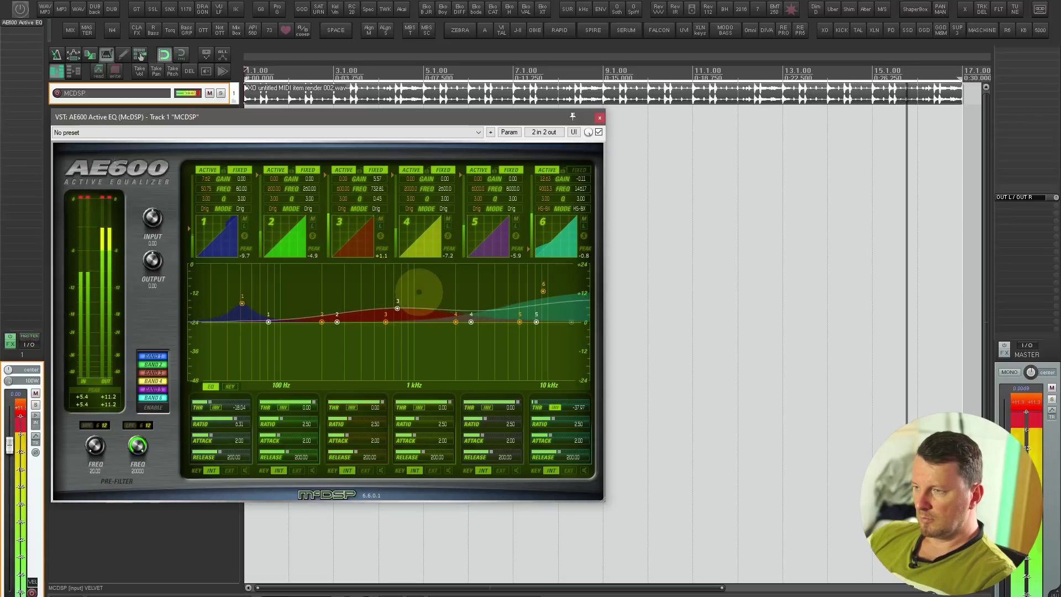
pyautogui.moveTo(398, 308); pyautogui.dragTo(429, 314)
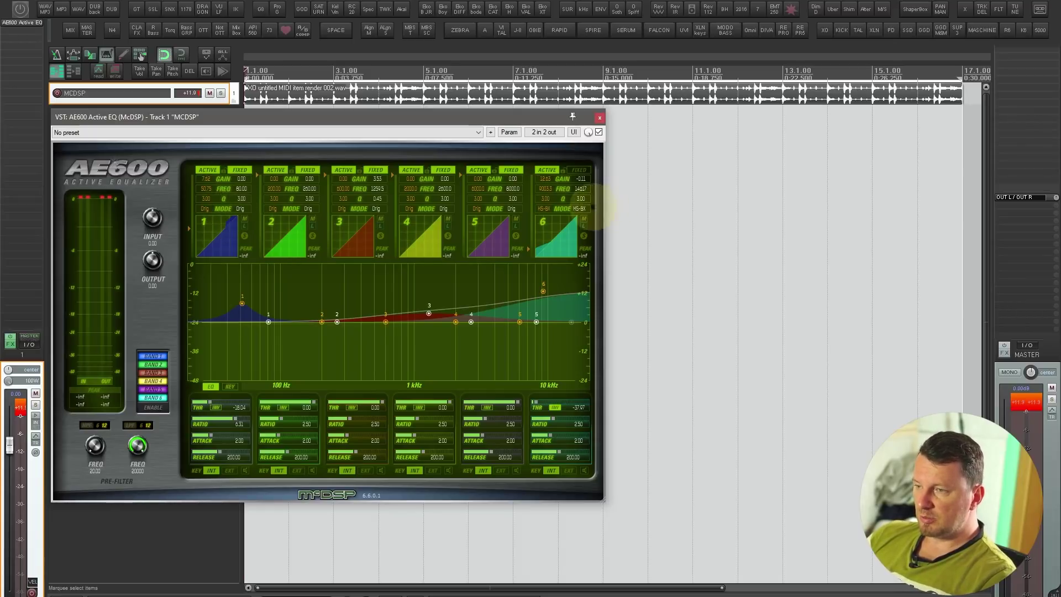
# - Set band 6's fixed mode to L-BXF and check the mode options of its active section
pyautogui.click(579, 208)
pyautogui.click(585, 219)
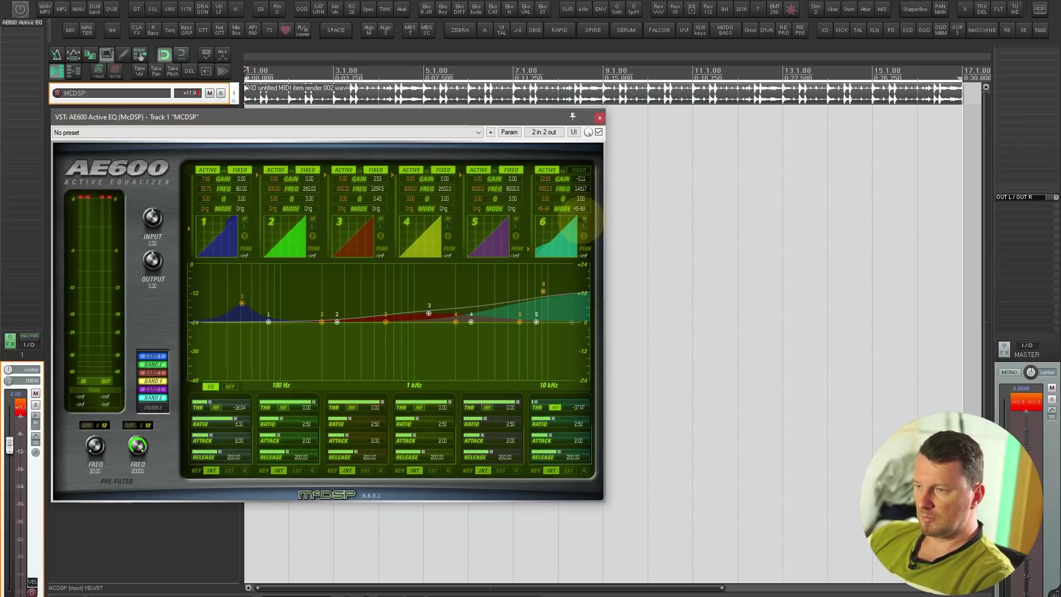
pyautogui.click(544, 208)
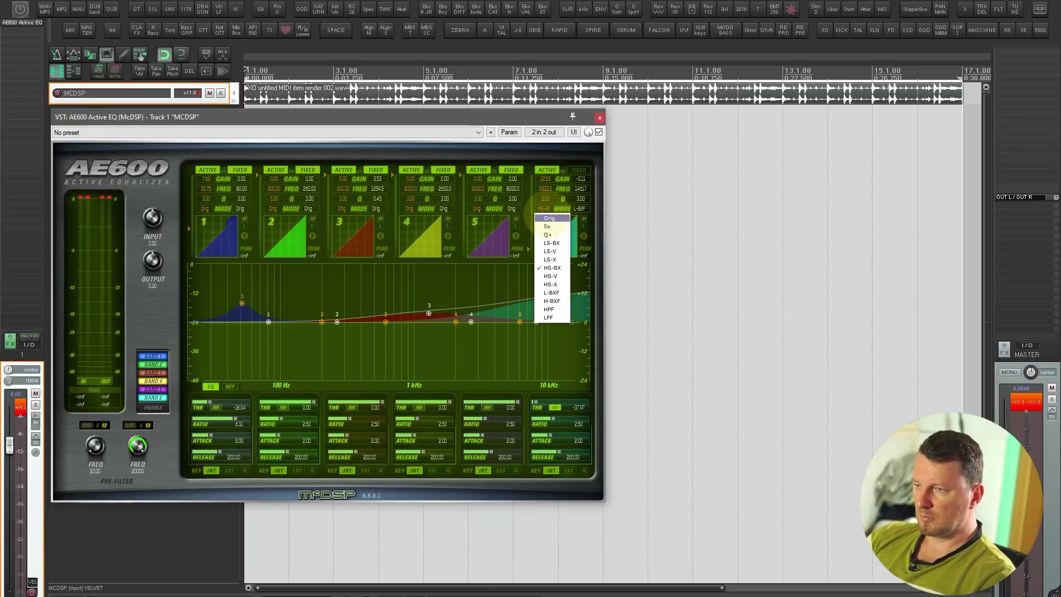
pyautogui.click(544, 222)
# - Switch to the EVENTIDE track's effects chain and show the EQ45 plugin
pyautogui.press('Down')
pyautogui.press('Down')
pyautogui.press('Down')
pyautogui.press('Down')
pyautogui.press('Down')
pyautogui.press('Down')
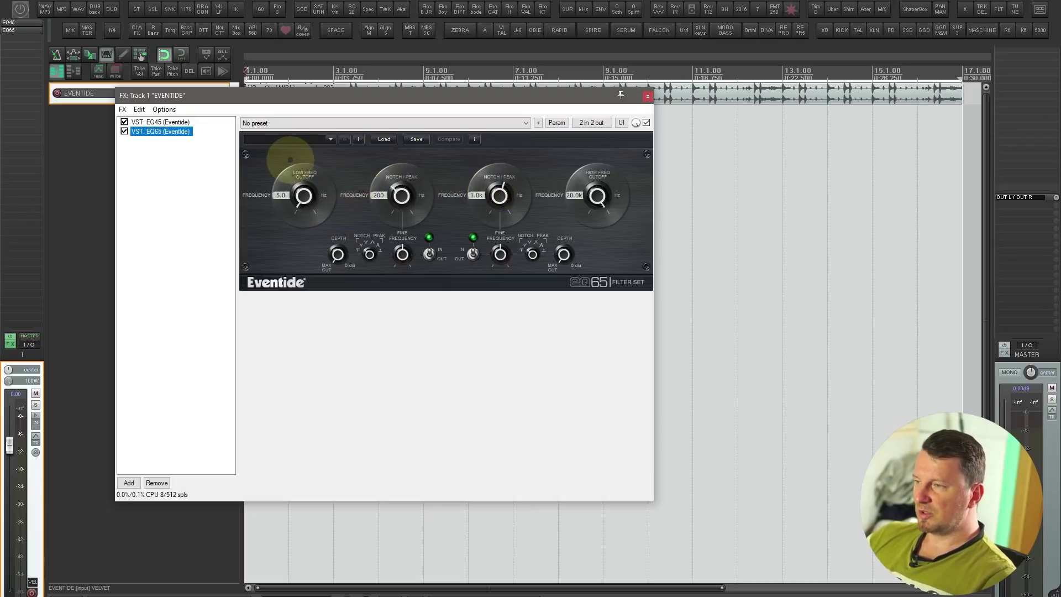
pyautogui.click(171, 122)
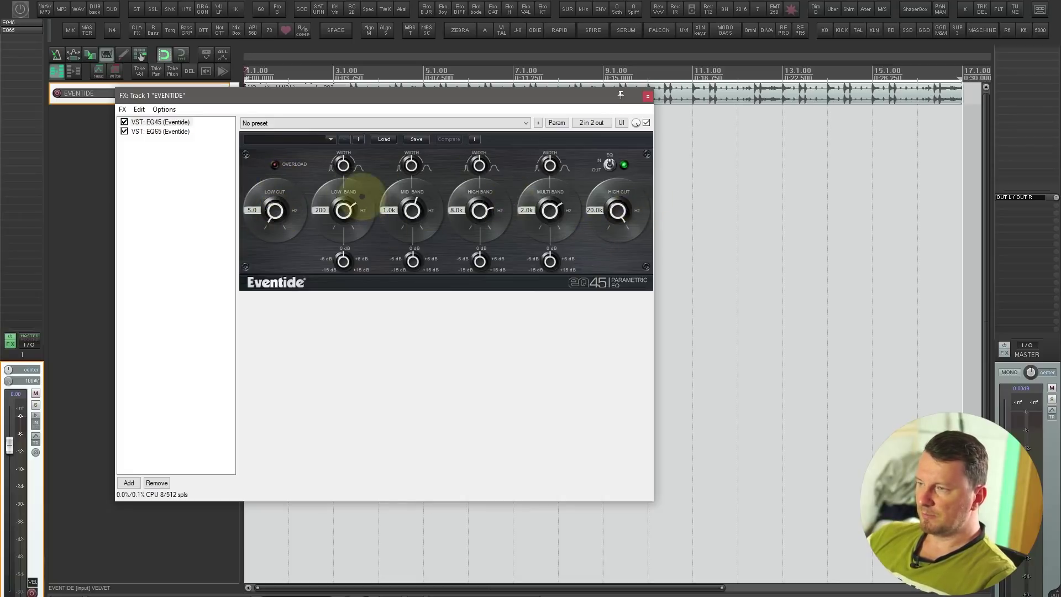
# - During playback, bypass EQ65 and sweep EQ45's low cut up to about 305 Hz and back to 5 Hz
pyautogui.press('space')
pyautogui.moveTo(276, 221); pyautogui.dragTo(284, 114)
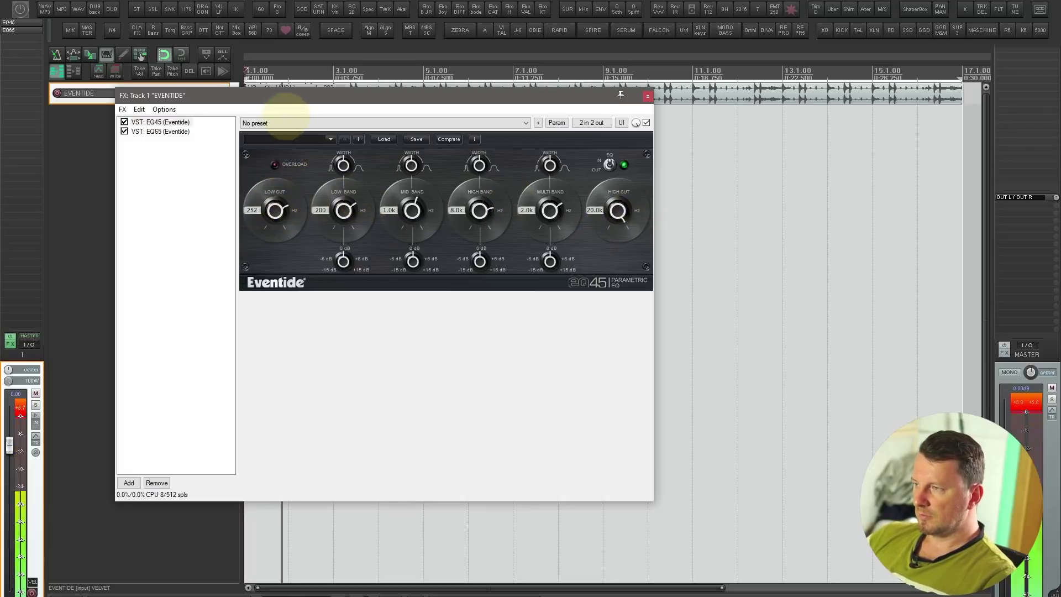
pyautogui.click(124, 131)
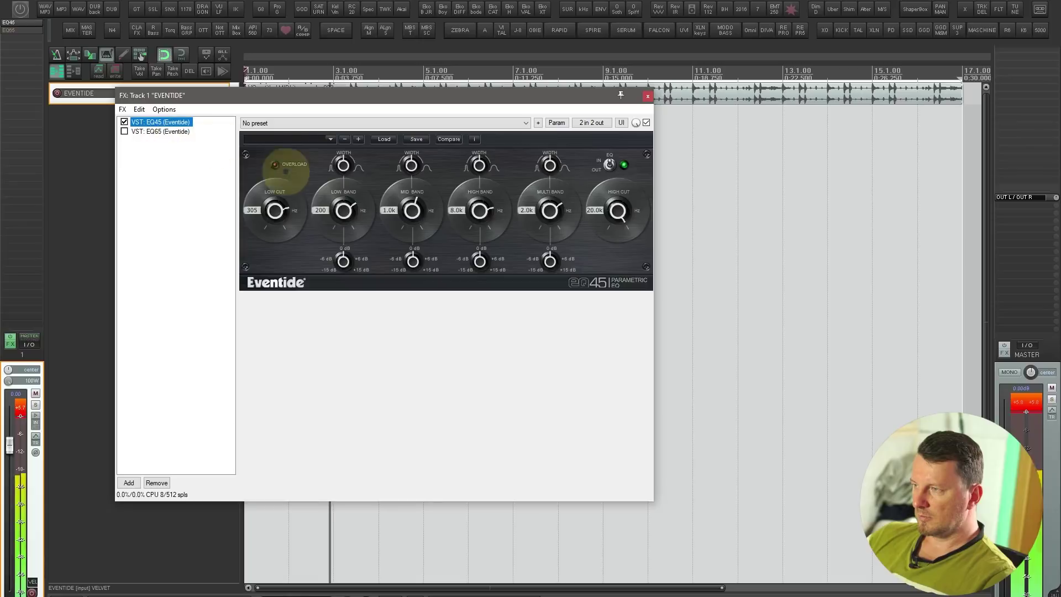
pyautogui.moveTo(267, 208); pyautogui.dragTo(267, 249)
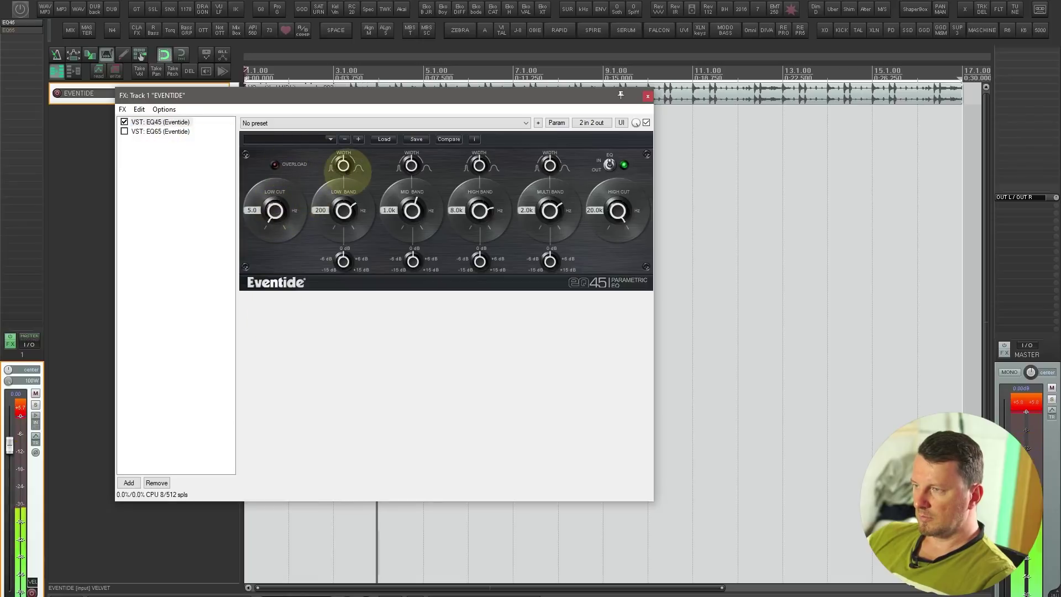
# - Boost EQ45's low band at 56.7 Hz with an adjusted width, and cut its mid band at 348 Hz
pyautogui.moveTo(338, 208); pyautogui.dragTo(343, 165)
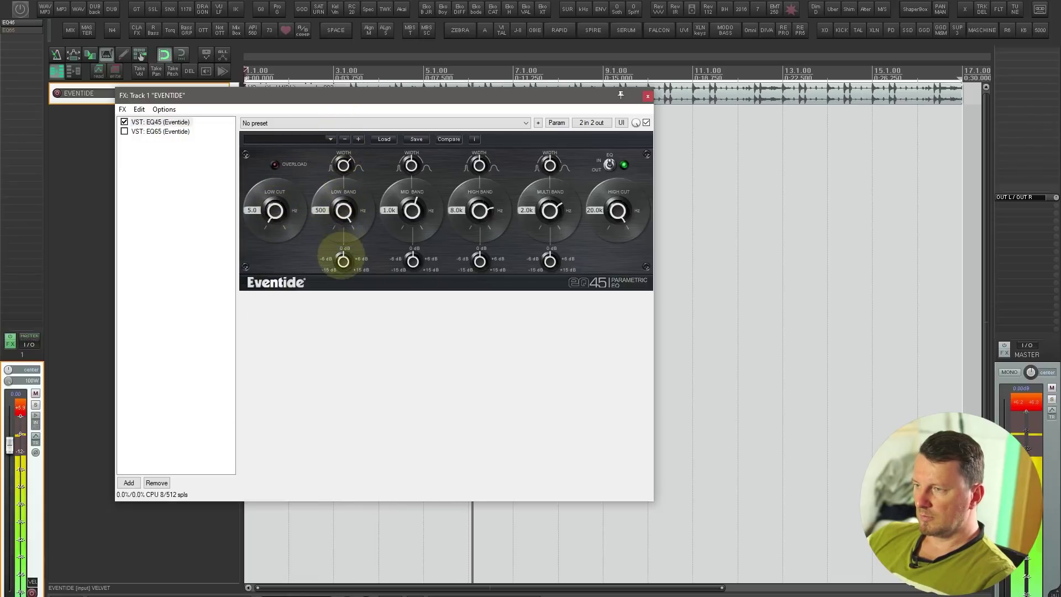
pyautogui.moveTo(343, 260); pyautogui.dragTo(339, 296)
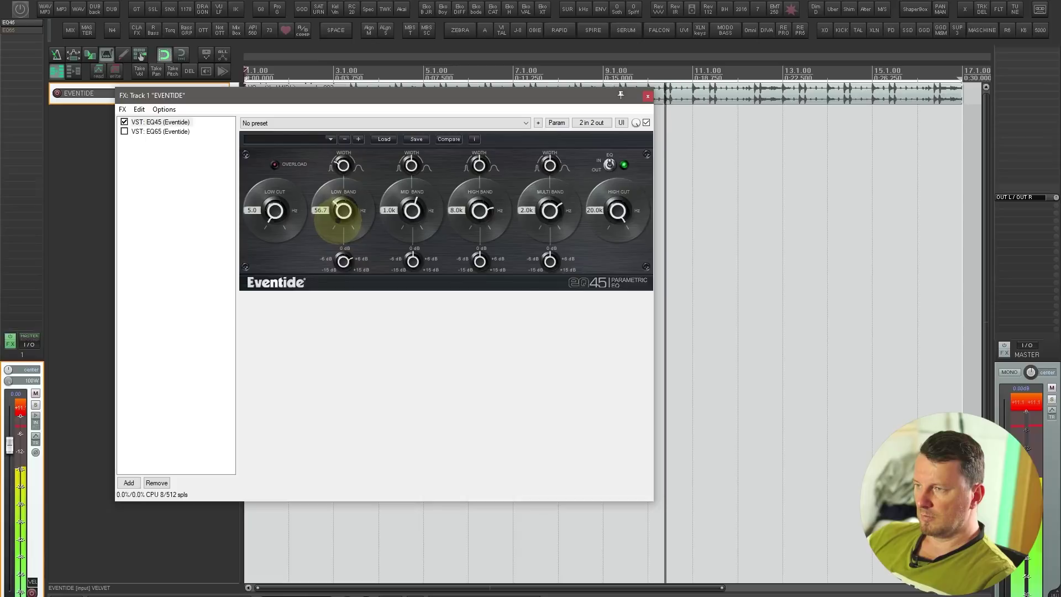
pyautogui.moveTo(412, 209); pyautogui.dragTo(409, 273)
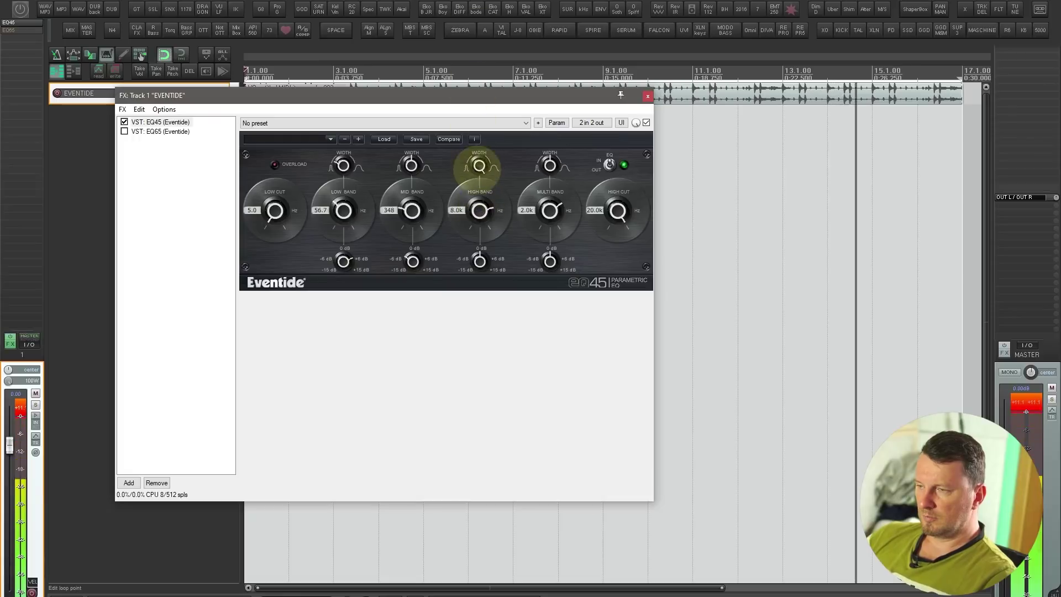
# - Boost EQ45's high band and set its frequency to about 1.4 kHz during playback
pyautogui.moveTo(483, 228); pyautogui.dragTo(478, 213)
pyautogui.moveTo(480, 272)
pyautogui.mouseDown()
pyautogui.moveTo(480, 283)
pyautogui.moveTo(477, 265)
pyautogui.mouseUp()
pyautogui.moveTo(477, 219); pyautogui.dragTo(475, 233)
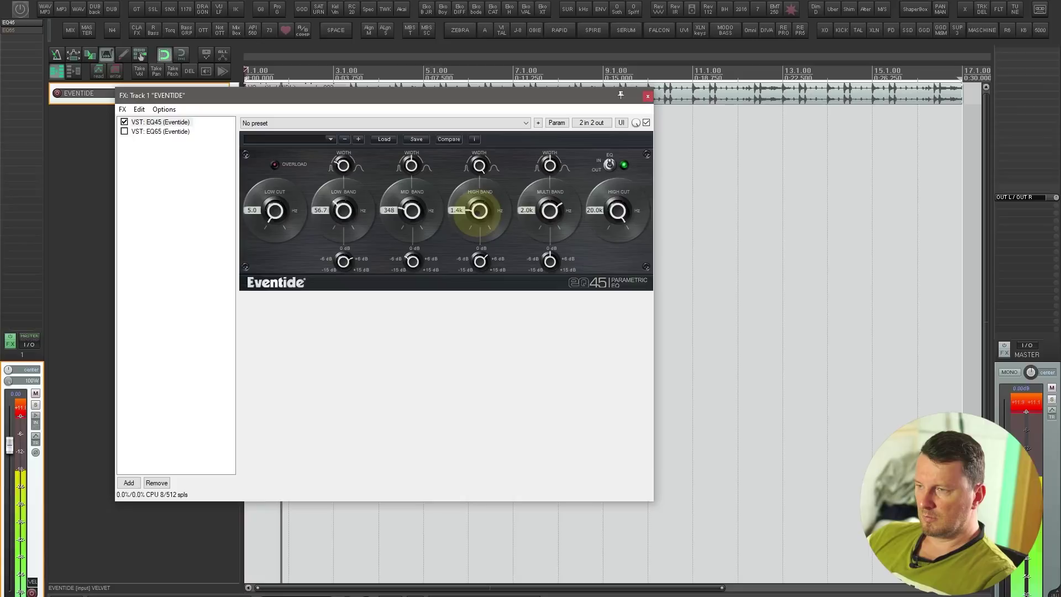
# - Set EQ45's high band to about 4.8 kHz, and adjust the multi band's width and sweep its frequency up to 20 kHz
pyautogui.moveTo(478, 213); pyautogui.dragTo(480, 156)
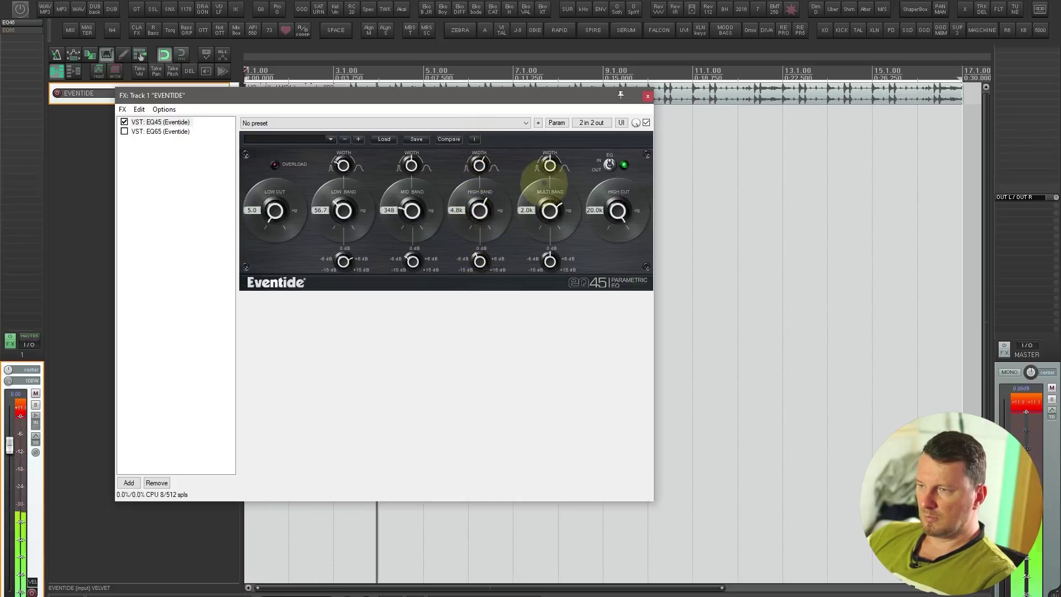
pyautogui.moveTo(549, 165); pyautogui.dragTo(551, 124)
pyautogui.moveTo(546, 207); pyautogui.dragTo(559, 170)
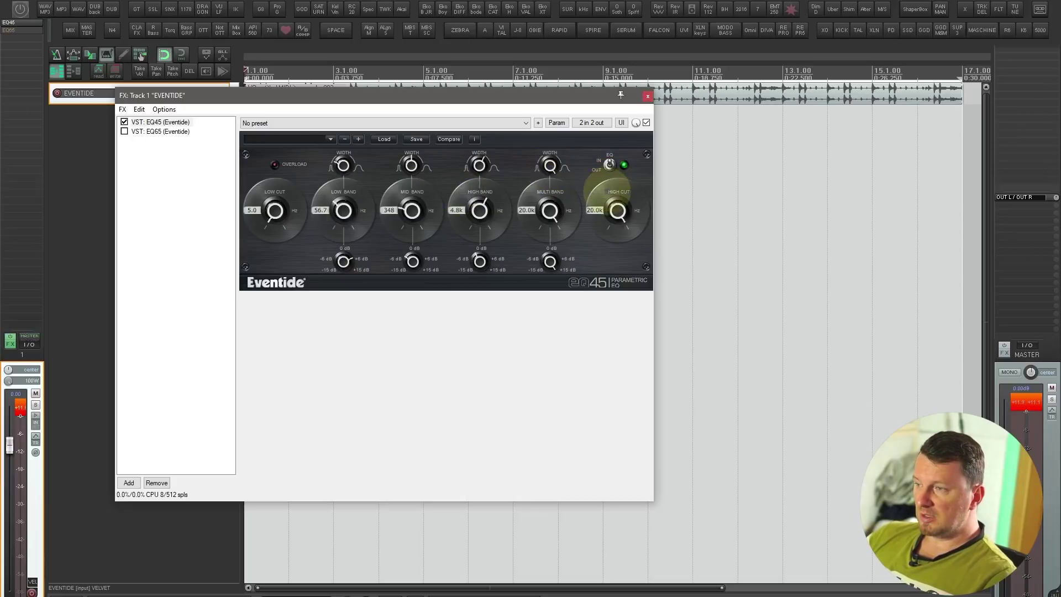
# - Show EQ65, enabling it and bypassing EQ45, and sweep its low frequency cutoff up to about 526 Hz during playback
pyautogui.click(165, 132)
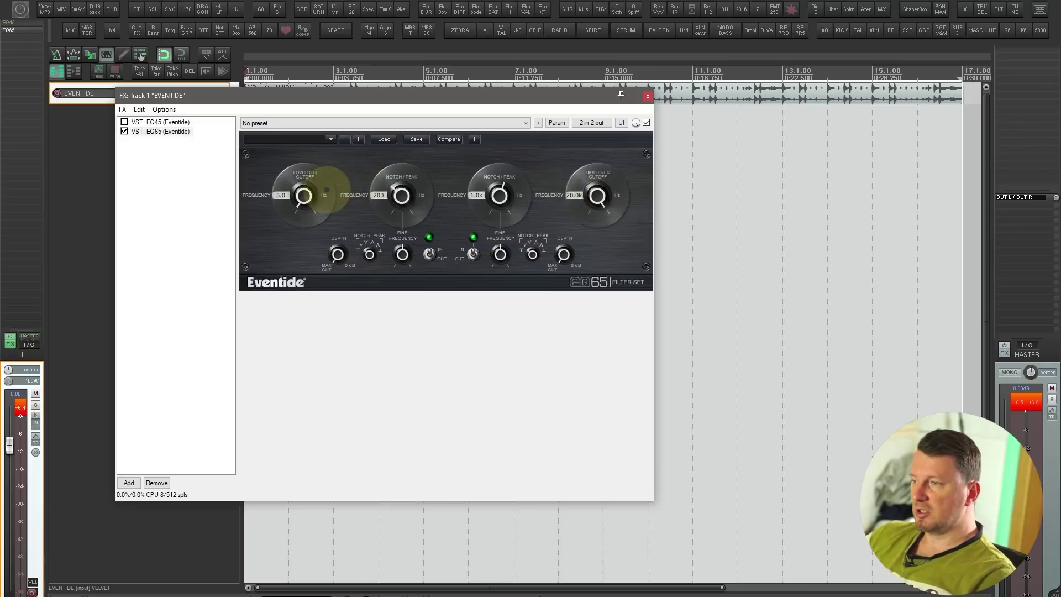
pyautogui.press('space')
pyautogui.scroll(10, 311, 194)
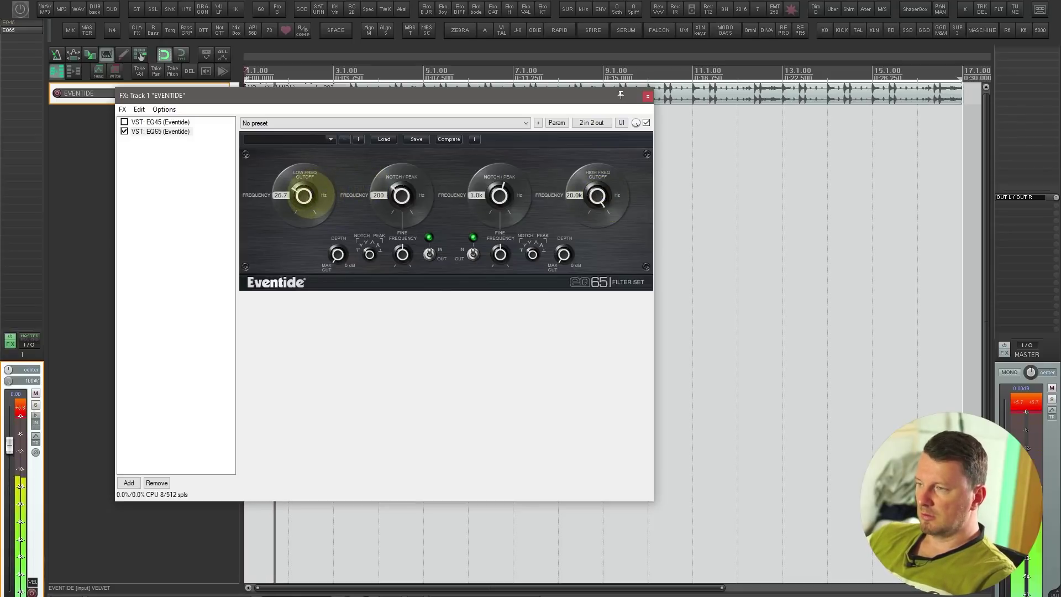
pyautogui.scroll(4, 311, 194)
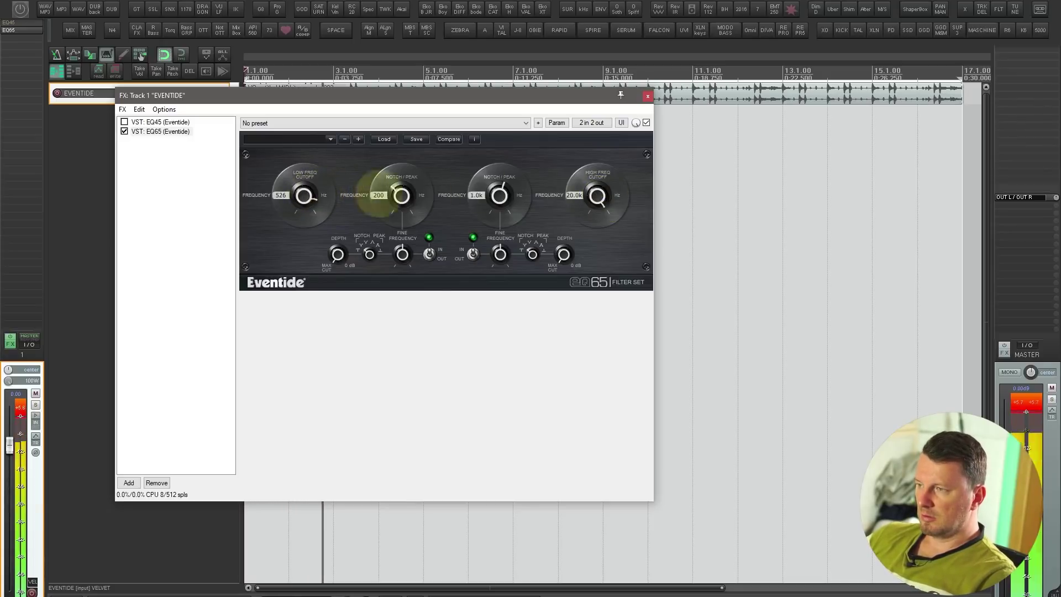
# - Sweep EQ65's high frequency cutoff down to about 3.8 kHz and back to 20 kHz, and reset the low frequency cutoff to 5 Hz
pyautogui.moveTo(579, 196); pyautogui.dragTo(592, 199)
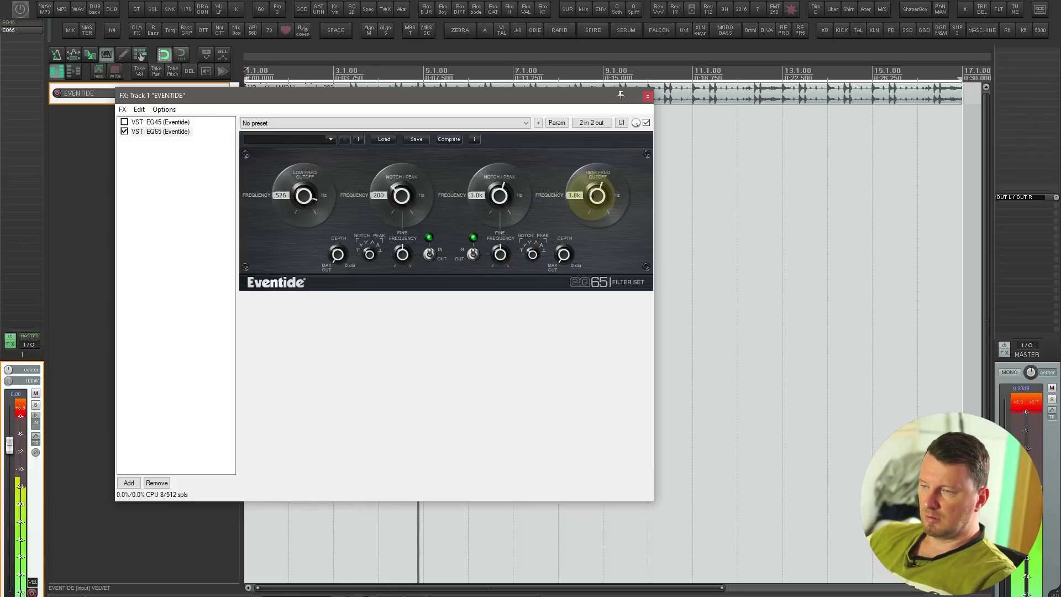
pyautogui.scroll(5, 591, 197)
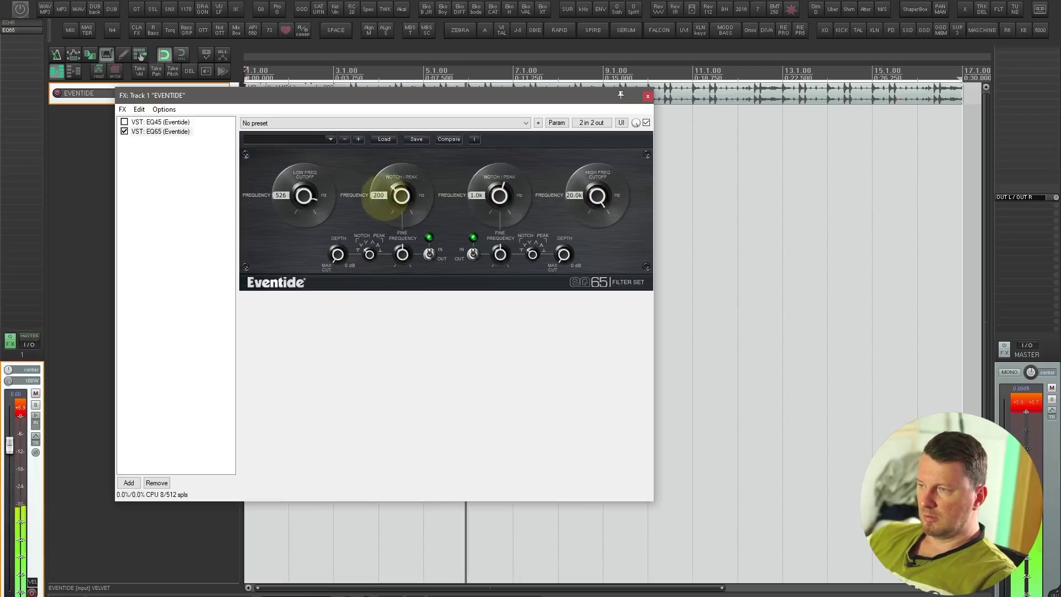
pyautogui.doubleClick(306, 197)
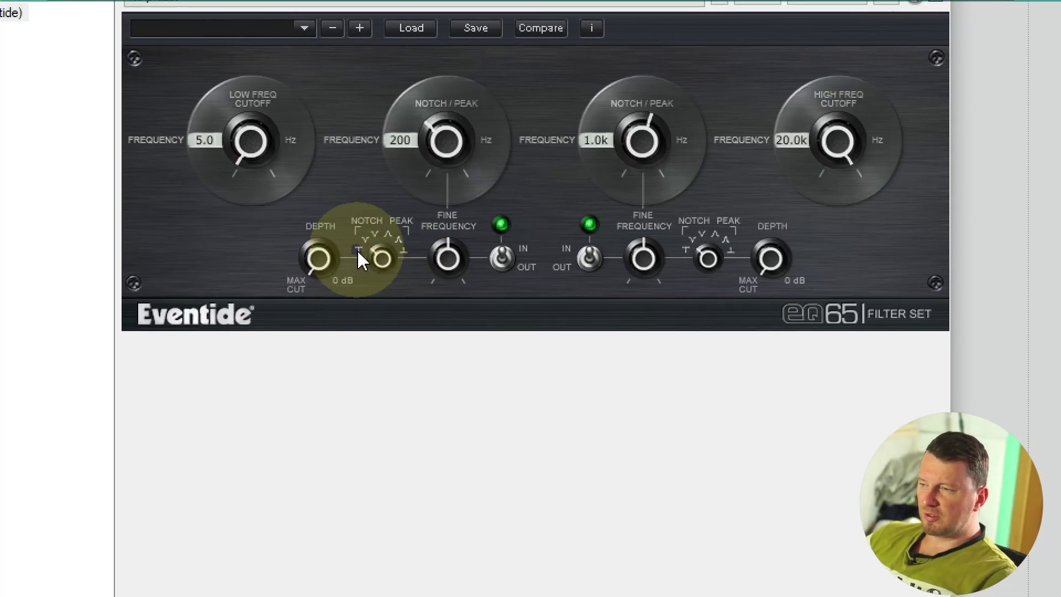
# - Set EQ65's first notch/peak filter to a peak shape at 0 dB depth and raise its frequency to about 1.8 kHz
pyautogui.click(379, 235)
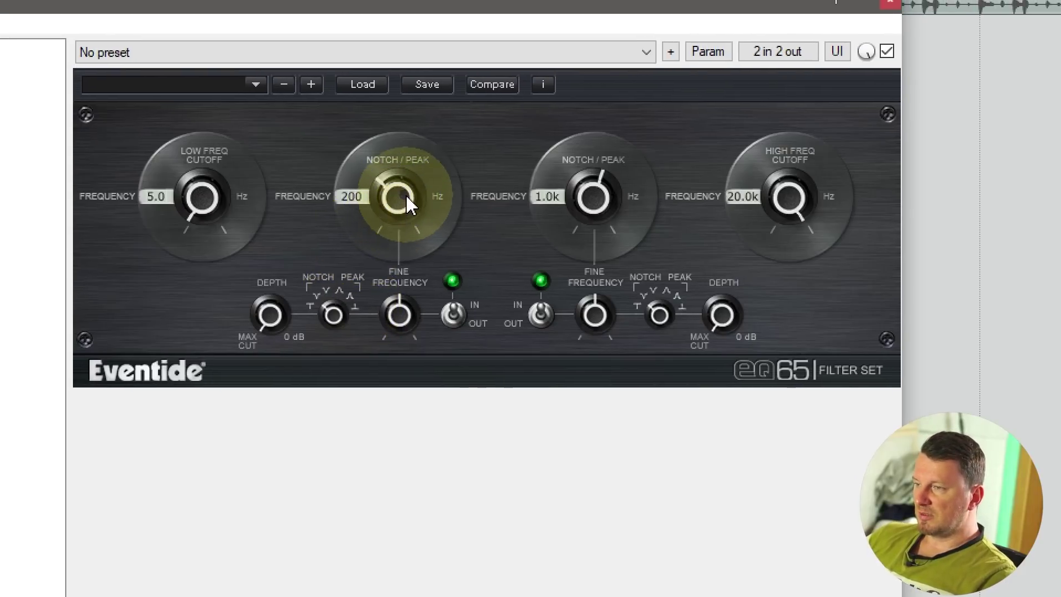
pyautogui.scroll(5, 431, 137)
pyautogui.scroll(5, 406, 194)
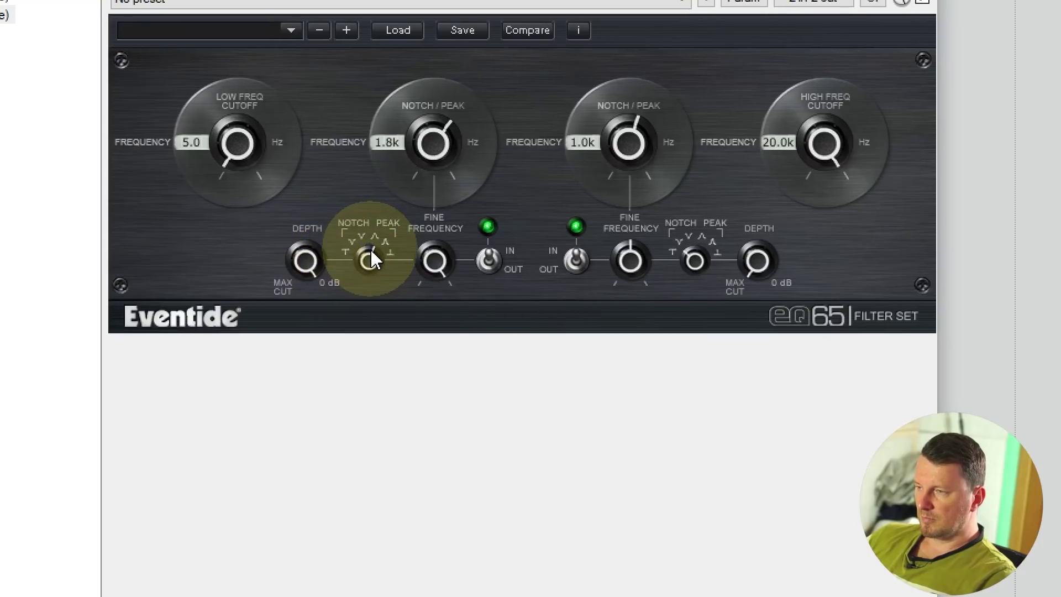
# - Sweep the first notch/peak filter's depth down and back to 0 dB, and tune its frequency to about 3.4 kHz with fine adjustment
pyautogui.moveTo(305, 262); pyautogui.dragTo(229, 503)
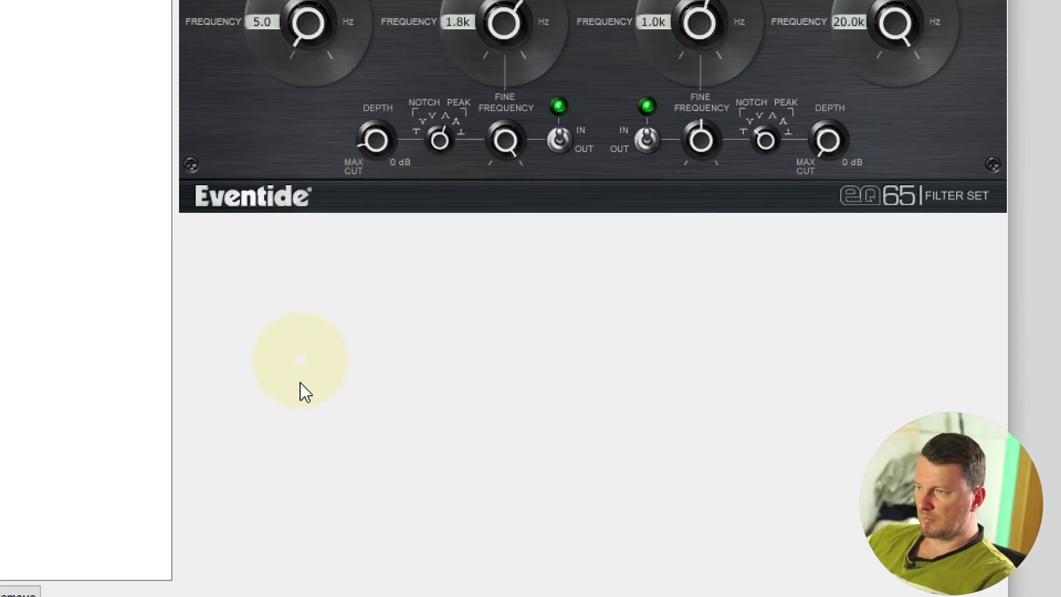
pyautogui.moveTo(300, 382); pyautogui.dragTo(410, 142)
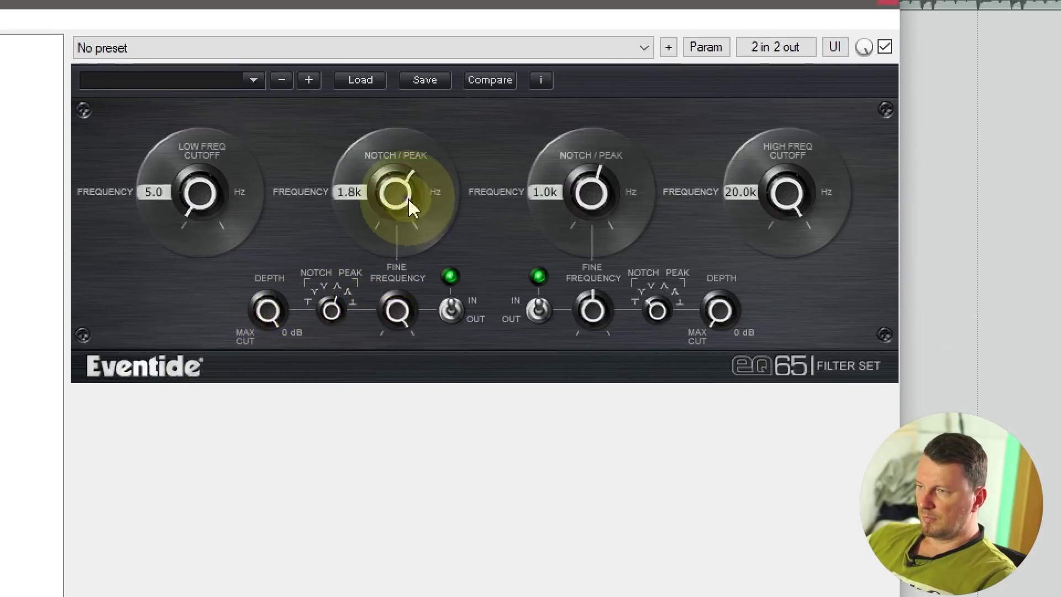
pyautogui.moveTo(410, 200); pyautogui.dragTo(394, 158)
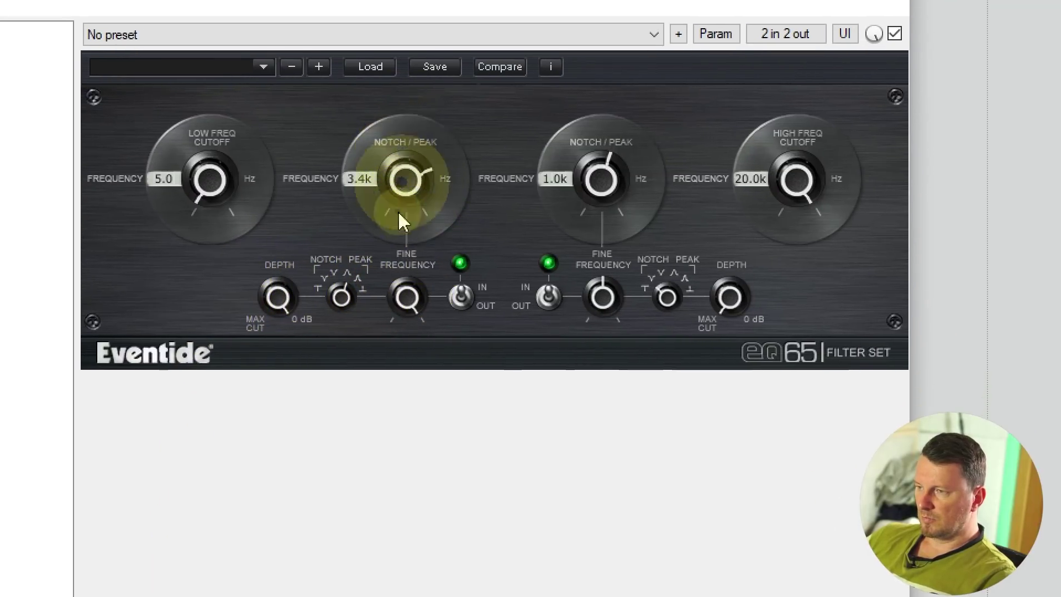
pyautogui.moveTo(416, 300); pyautogui.dragTo(418, 303)
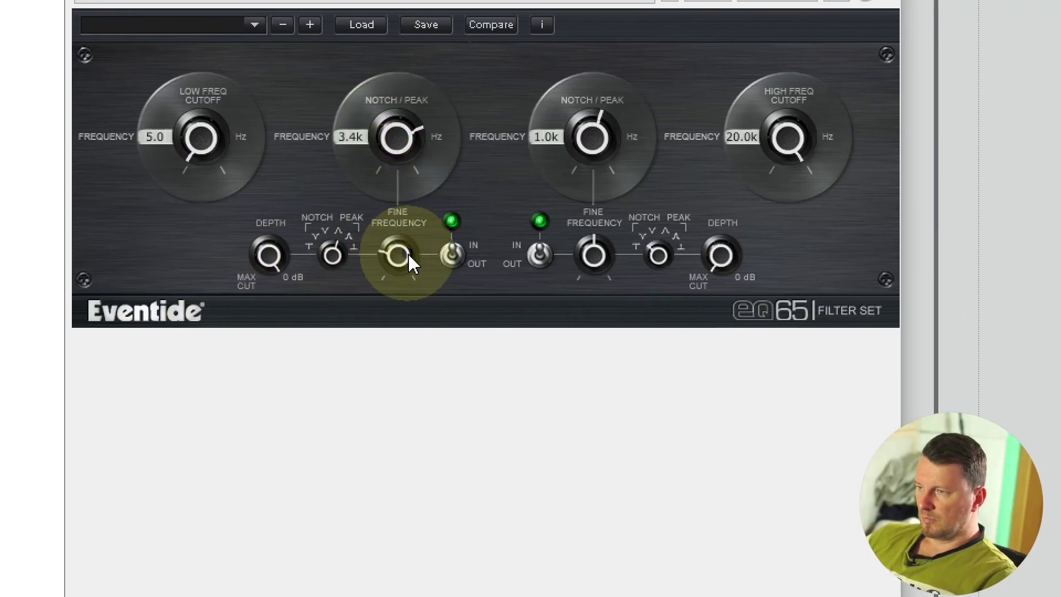
# - Switch the first filter to a notch shape at maximum cut and sweep its frequency between about 997 Hz and 3.7 kHz
pyautogui.scroll(-5, 407, 253)
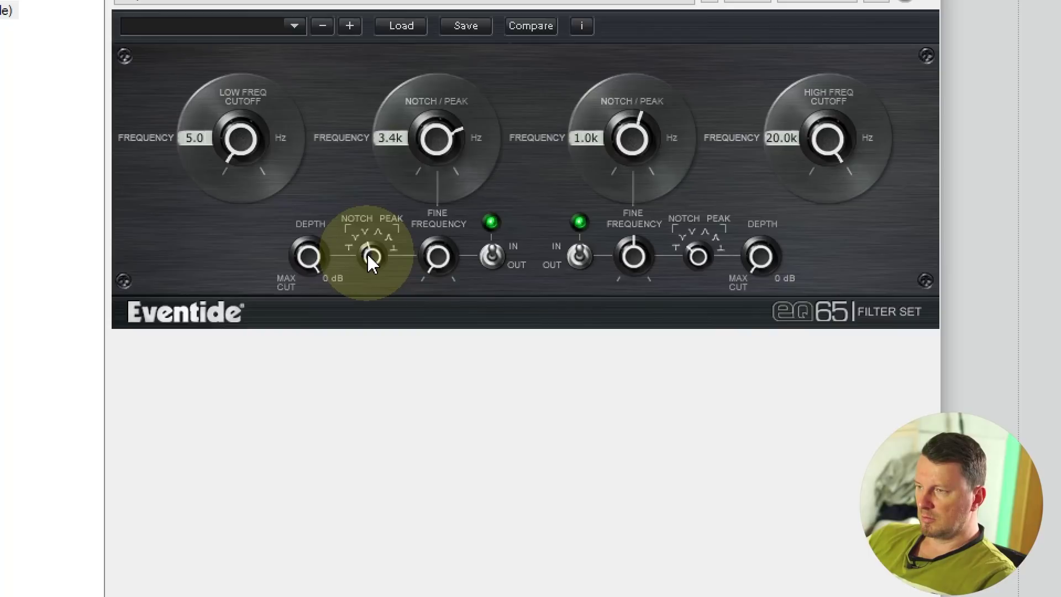
pyautogui.scroll(-8, 305, 253)
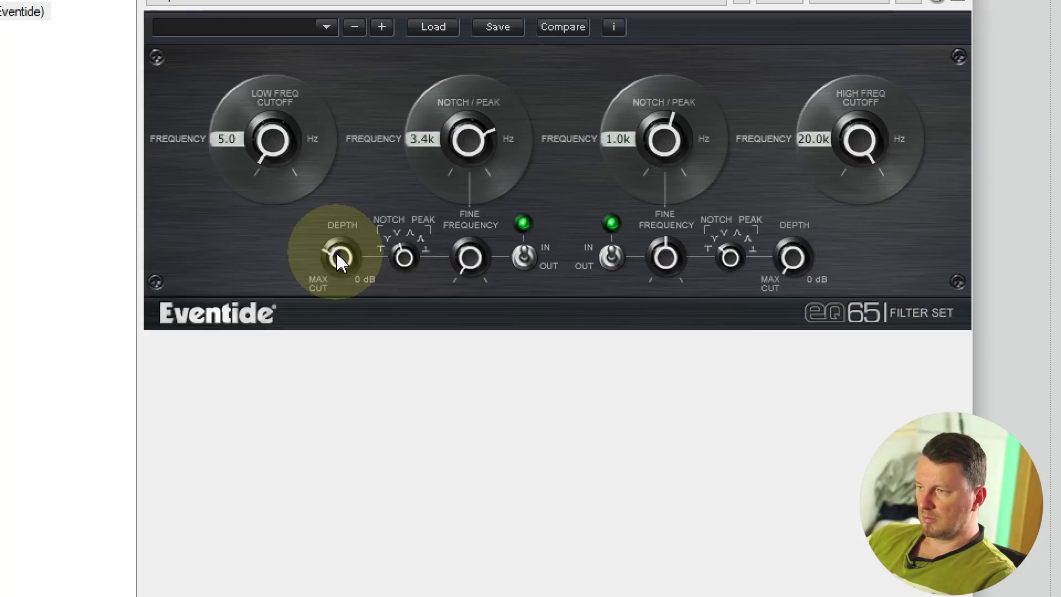
pyautogui.scroll(-2, 338, 261)
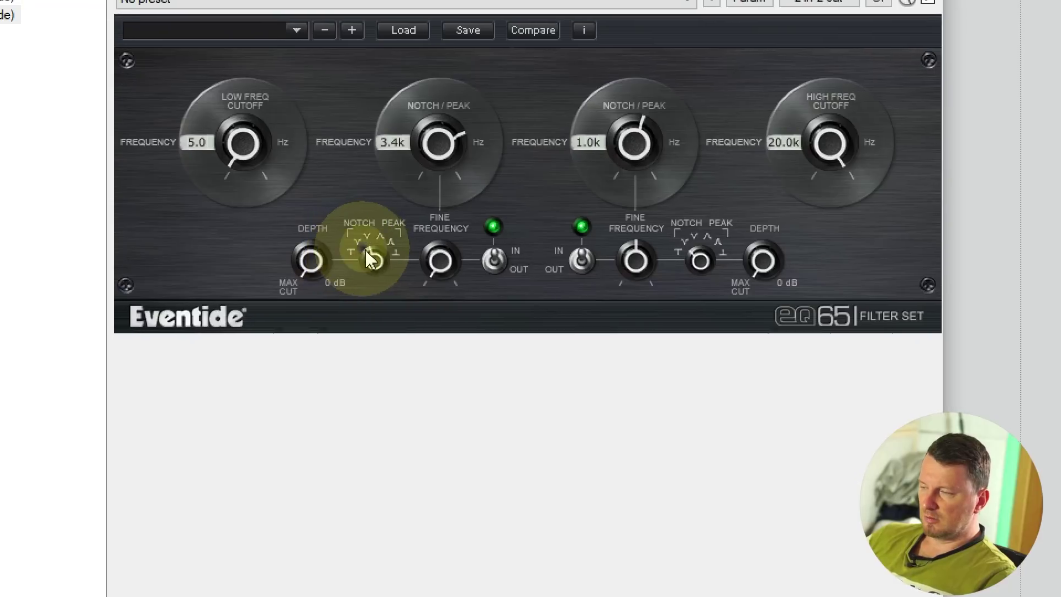
pyautogui.scroll(-1, 381, 254)
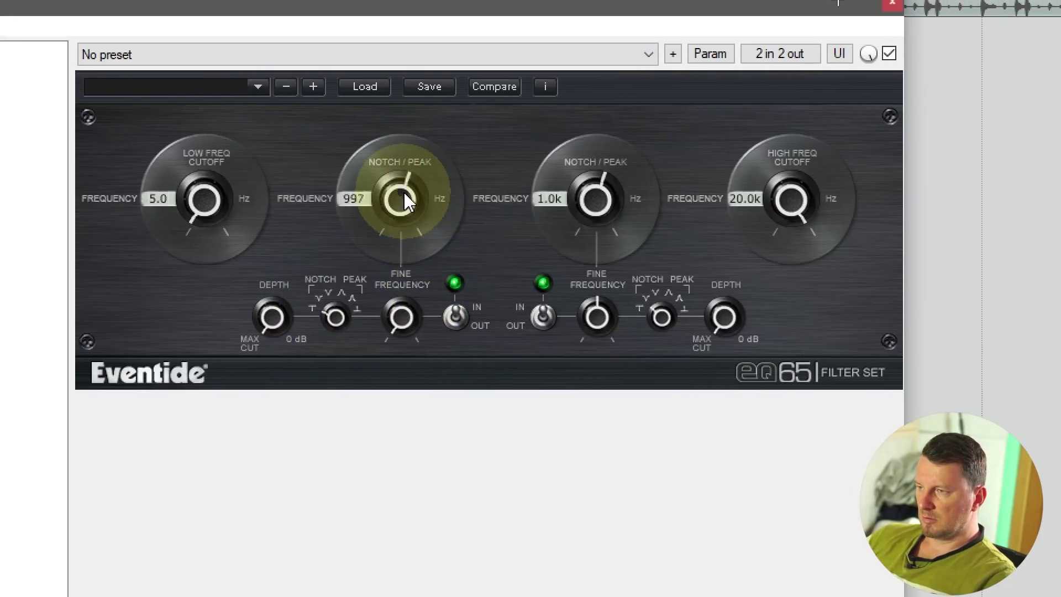
pyautogui.scroll(10, 406, 202)
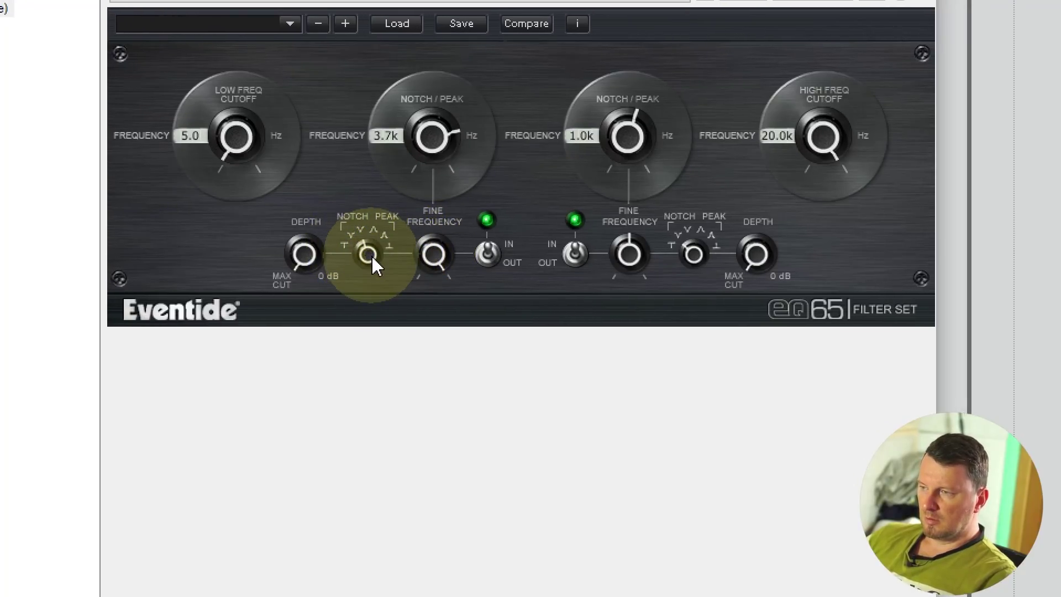
pyautogui.scroll(1, 373, 259)
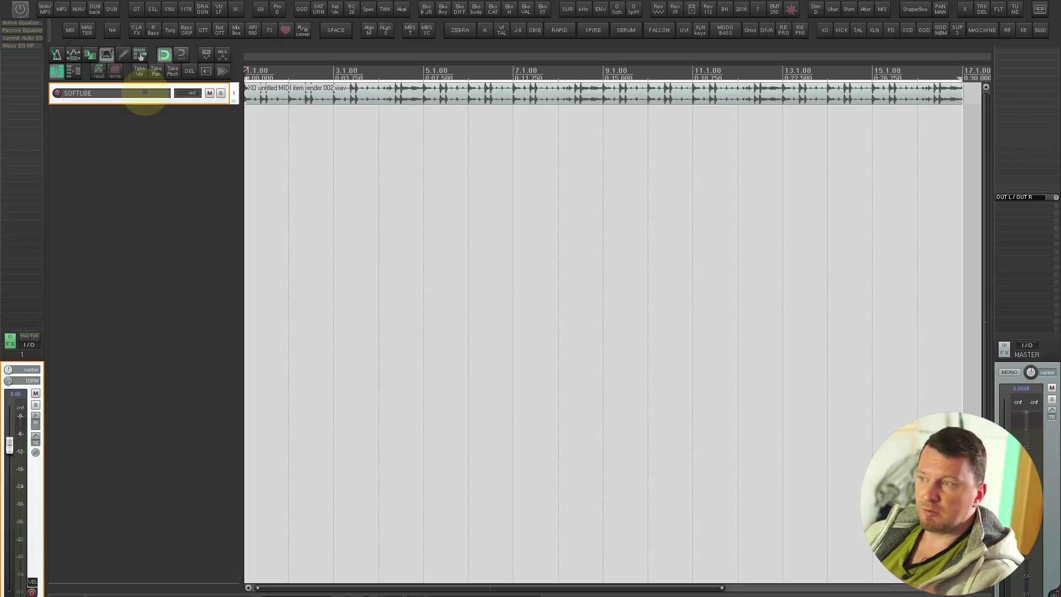
# - Open the SOFTUBE track's effects chain, reposition its window, and show the Active Equalizer while briefly playing the unprocessed loop
pyautogui.press('f')
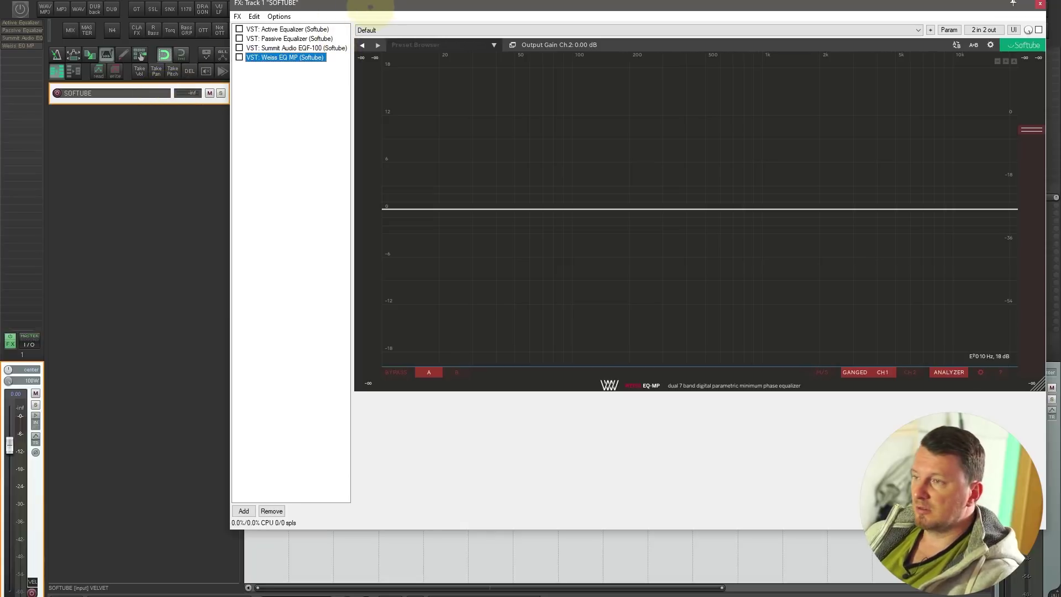
pyautogui.moveTo(379, 4); pyautogui.dragTo(213, 113)
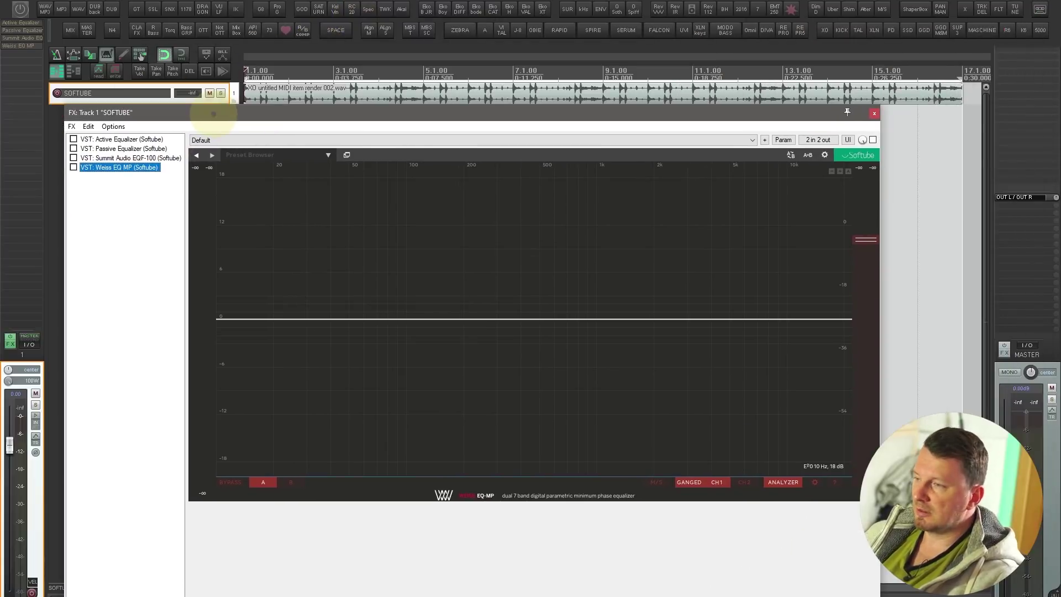
pyautogui.press('space')
pyautogui.click(142, 139)
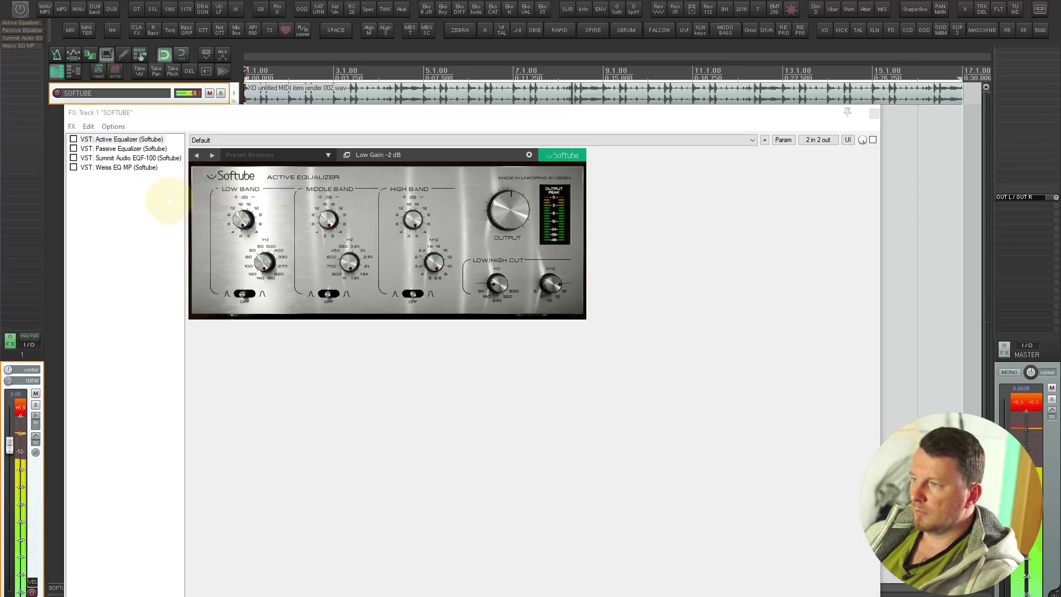
pyautogui.click(169, 200)
pyautogui.click(116, 139)
pyautogui.press('space')
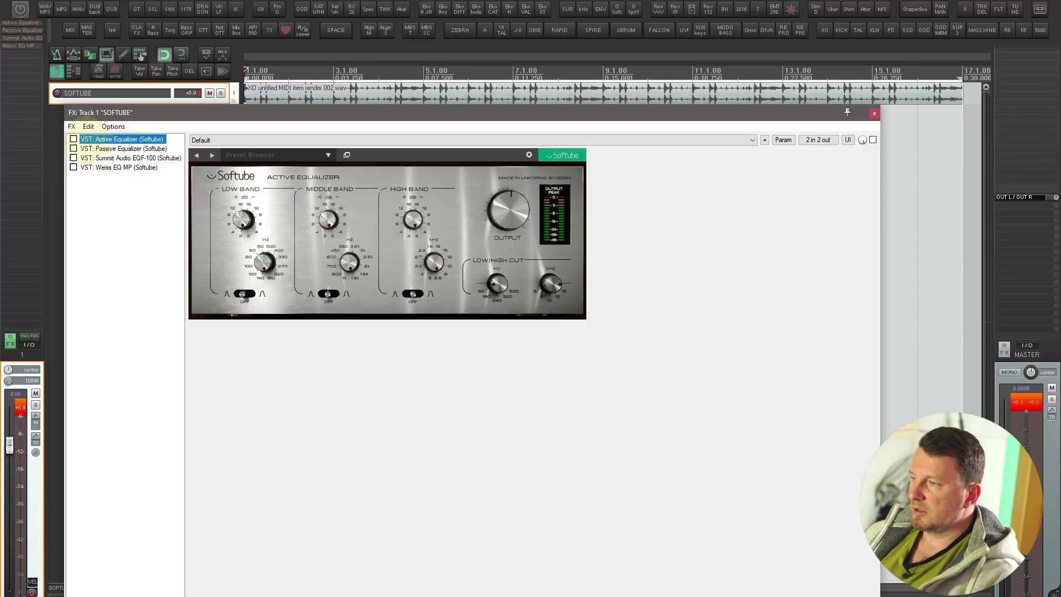
# - Enable the Active Equalizer and set its low band gain to 12 dB during playback
pyautogui.click(73, 139)
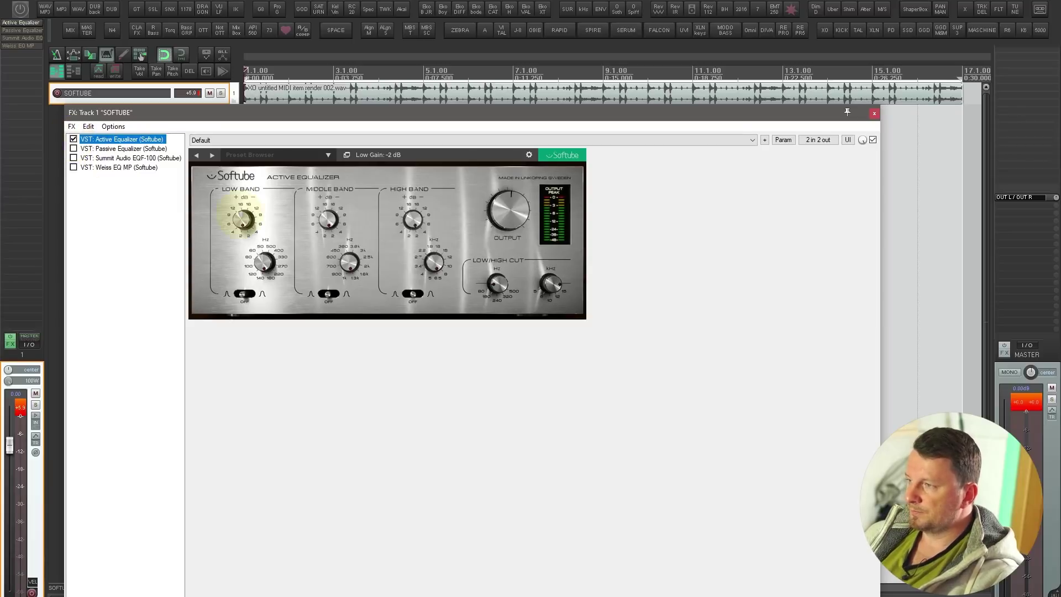
pyautogui.press('space')
pyautogui.moveTo(243, 220); pyautogui.dragTo(254, 178)
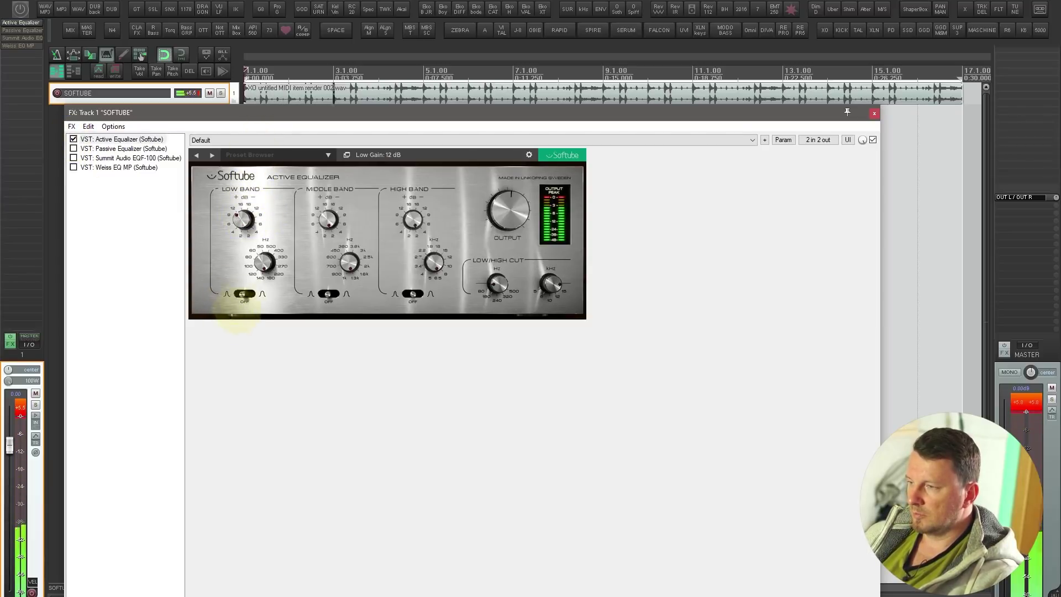
# - Set the low band width to wide, sweep its frequency up to 500 Hz and back down, and lower its gain to 6 dB
pyautogui.click(245, 294)
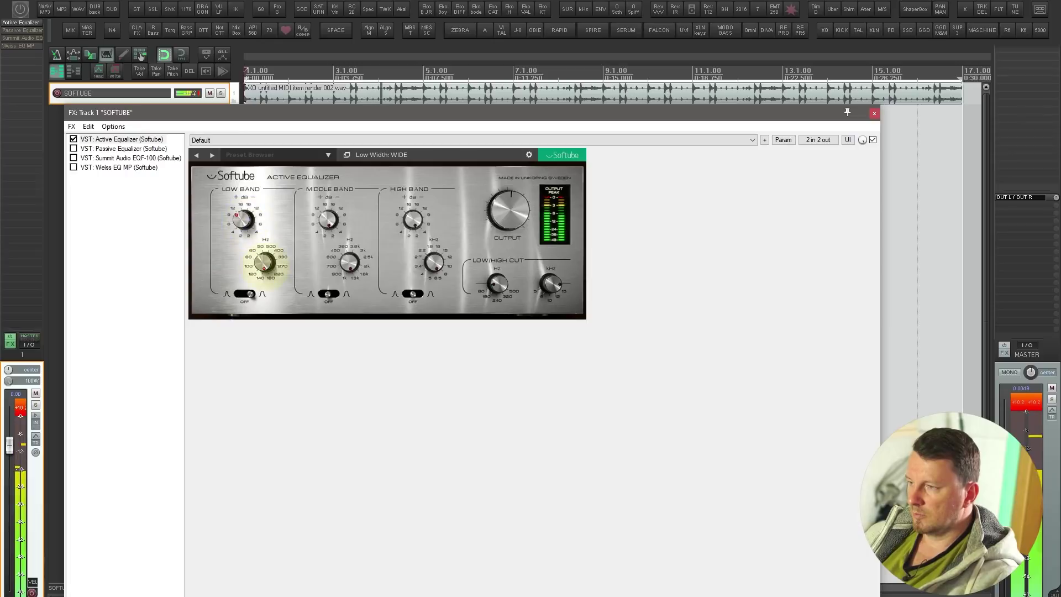
pyautogui.moveTo(261, 261); pyautogui.dragTo(273, 315)
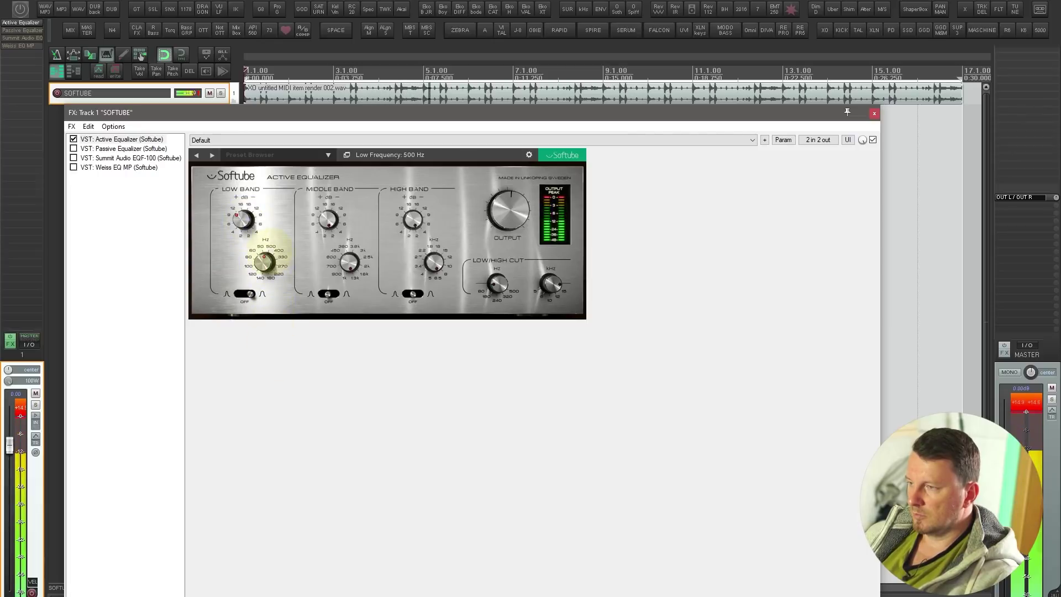
pyautogui.moveTo(266, 260); pyautogui.dragTo(230, 244)
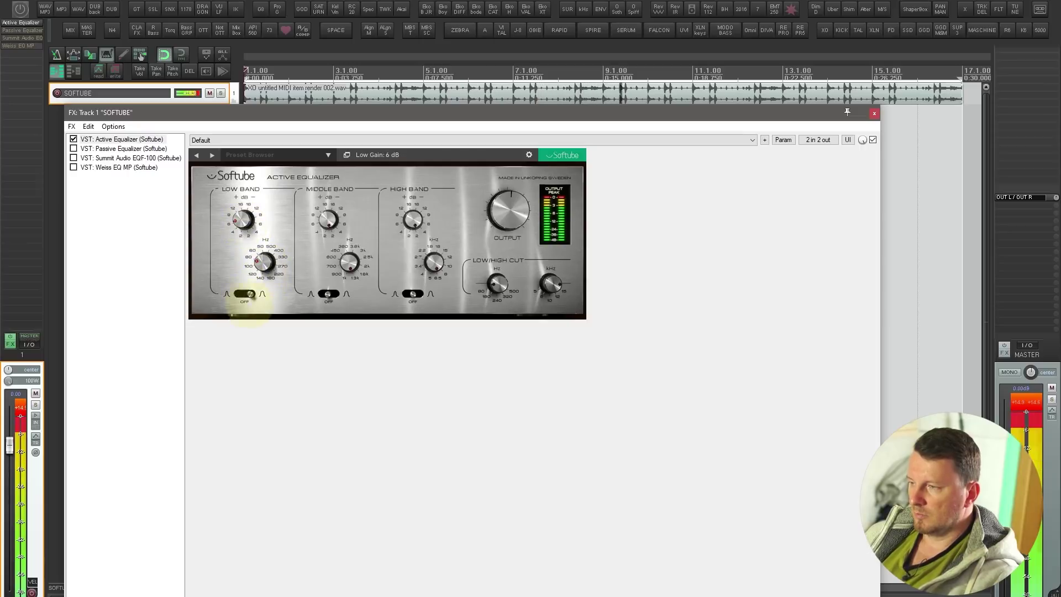
pyautogui.moveTo(249, 296)
pyautogui.mouseDown()
pyautogui.moveTo(211, 300)
pyautogui.moveTo(250, 296)
pyautogui.mouseUp()
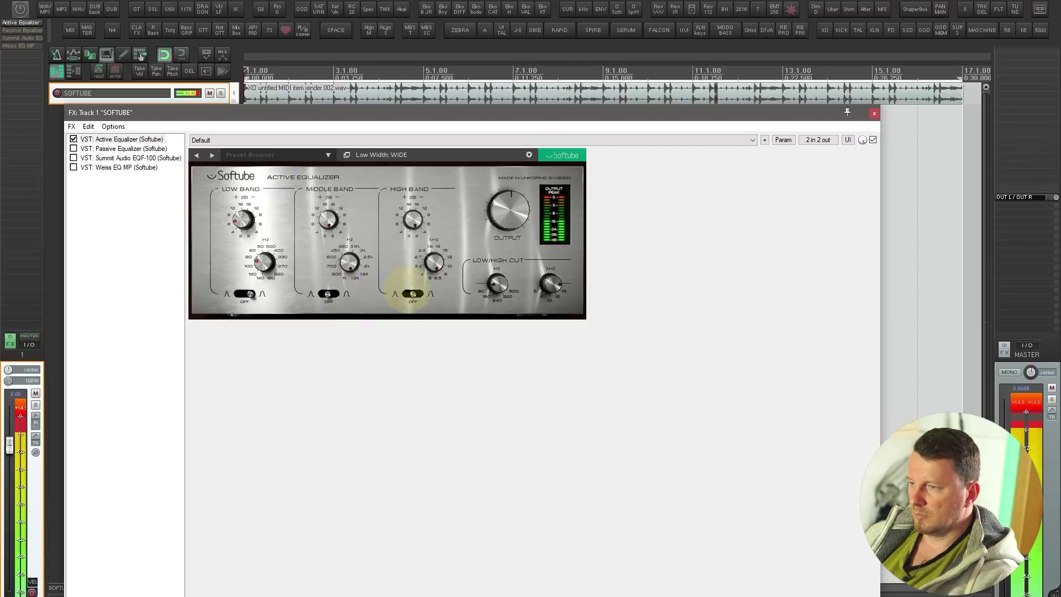
# - Activate the high and middle bands with 6 dB gain each and adjust their frequencies
pyautogui.click(413, 293)
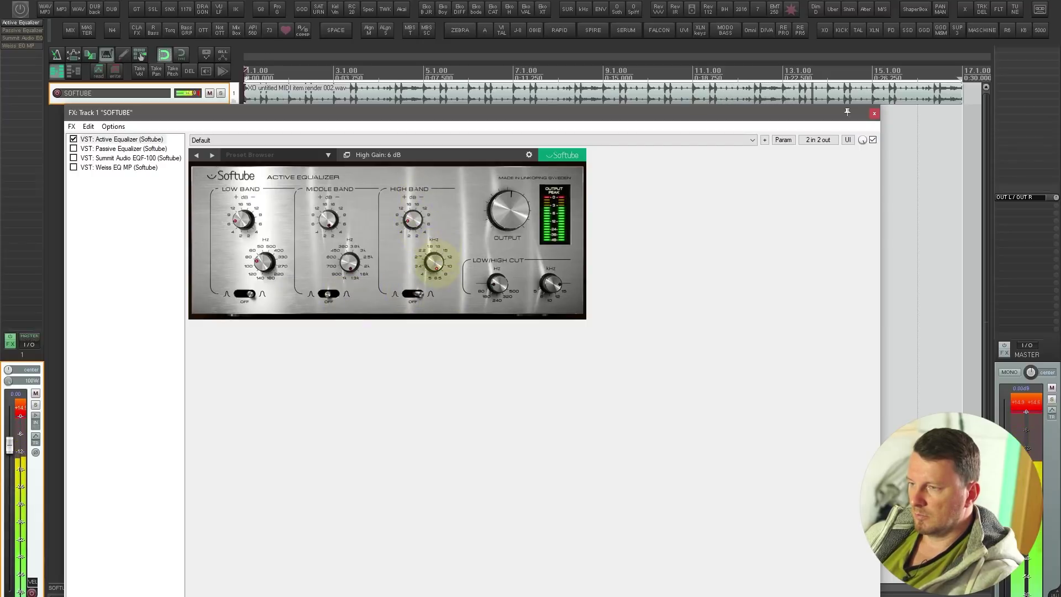
pyautogui.moveTo(434, 264); pyautogui.dragTo(440, 294)
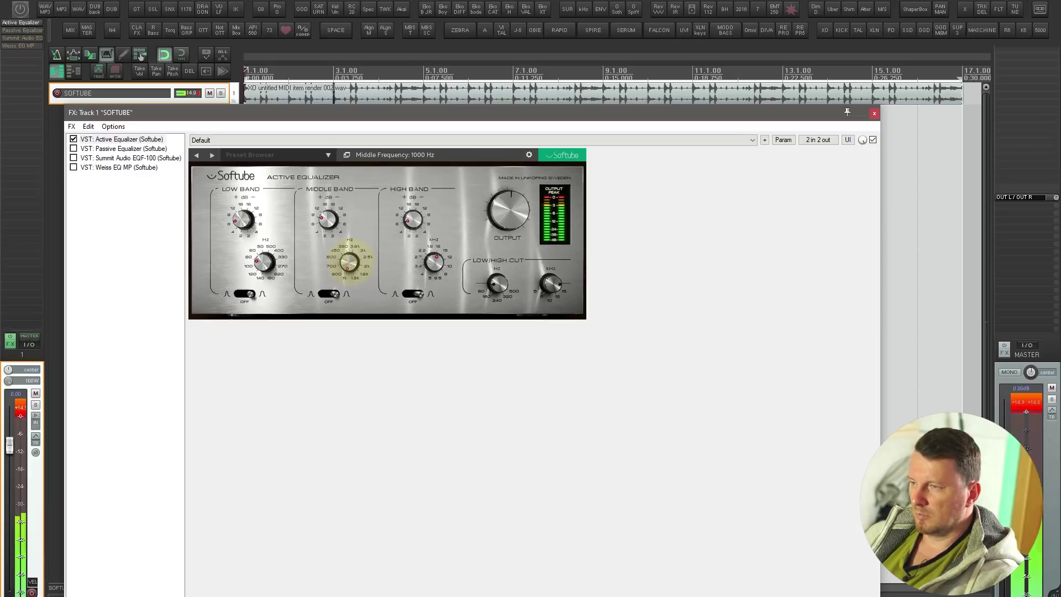
pyautogui.moveTo(351, 262); pyautogui.dragTo(345, 220)
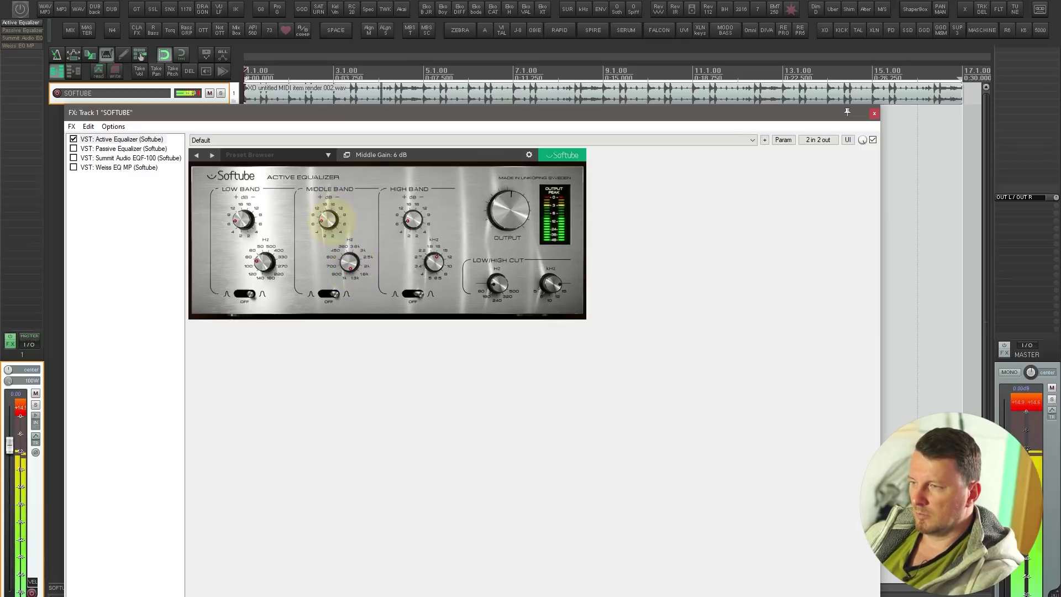
# - Sweep the Active Equalizer's low cut up to 500 Hz and back, and sweep its high cut before returning it to off
pyautogui.moveTo(496, 281); pyautogui.dragTo(504, 238)
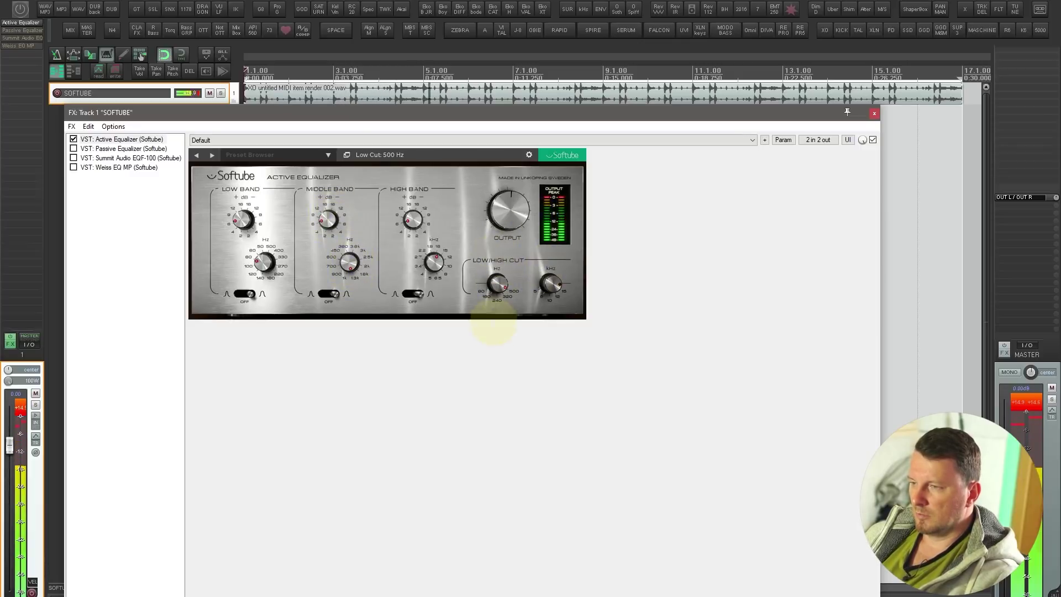
pyautogui.moveTo(494, 323); pyautogui.dragTo(493, 377)
pyautogui.moveTo(543, 282); pyautogui.dragTo(557, 331)
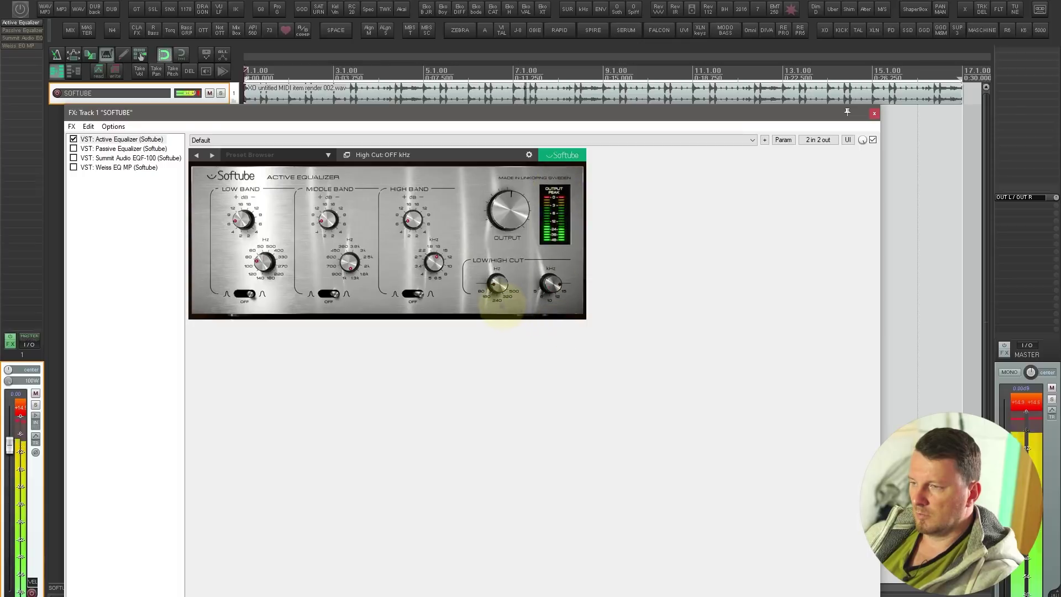
# - Sweep the Active Equalizer's low cut to 500 Hz and its high cut to 5 kHz, returning both to off
pyautogui.moveTo(500, 291); pyautogui.dragTo(518, 523)
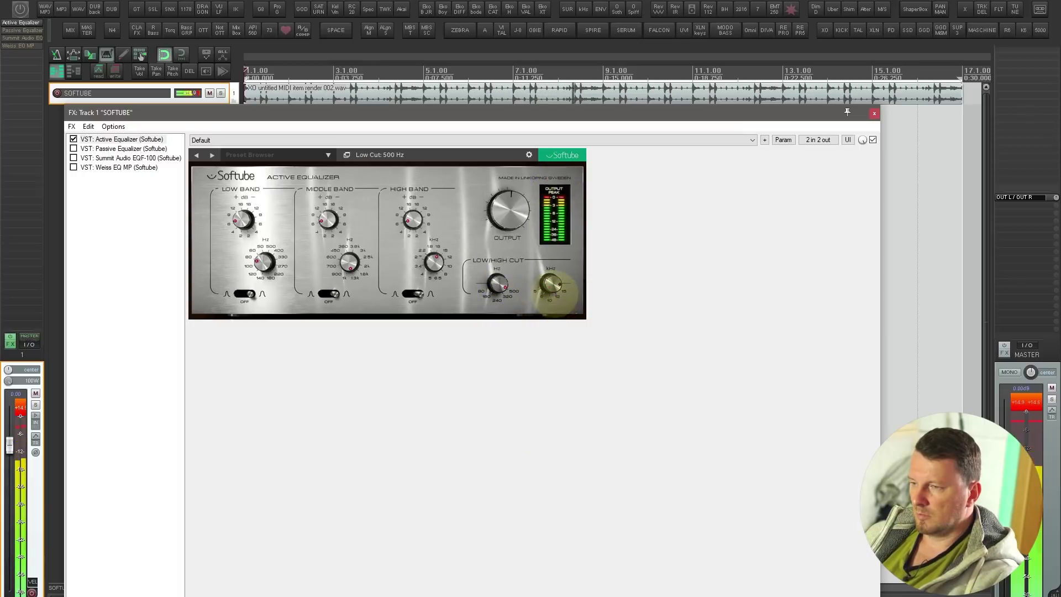
pyautogui.scroll(-1, 552, 285)
pyautogui.scroll(-3, 552, 284)
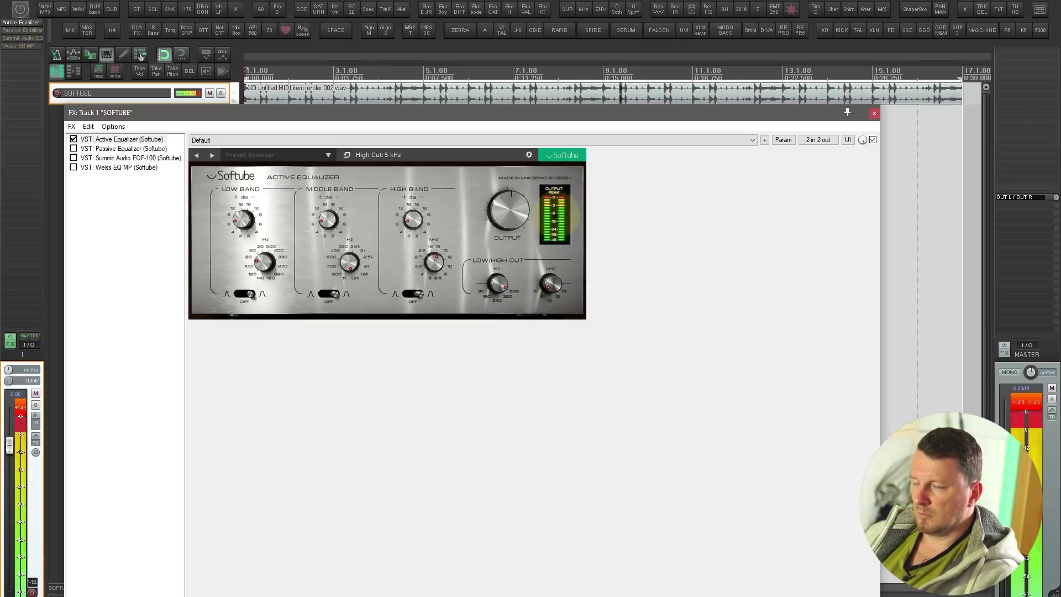
pyautogui.moveTo(556, 292); pyautogui.dragTo(554, 353)
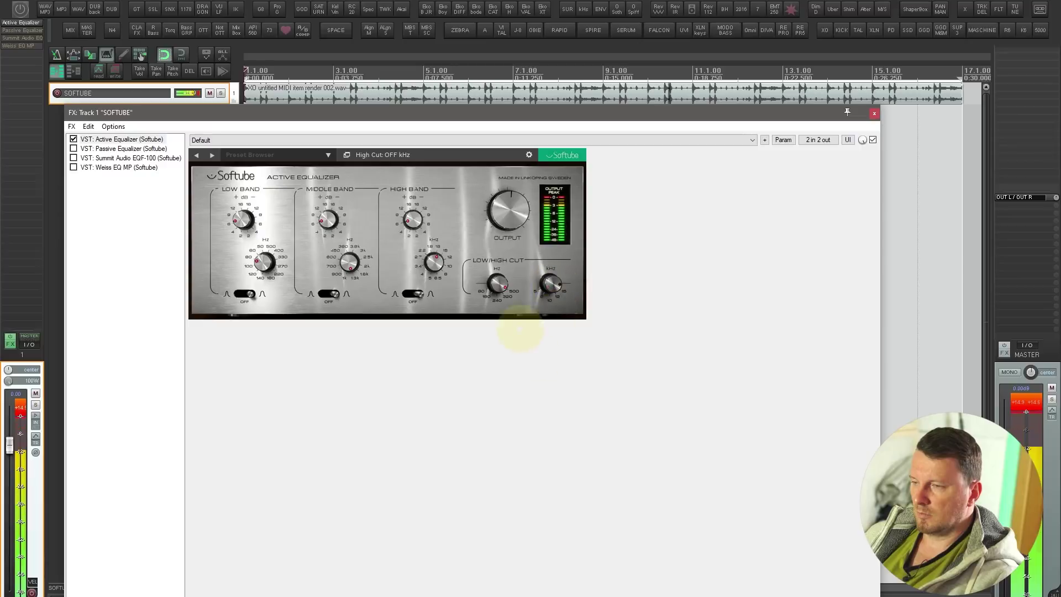
pyautogui.moveTo(499, 289); pyautogui.dragTo(503, 177)
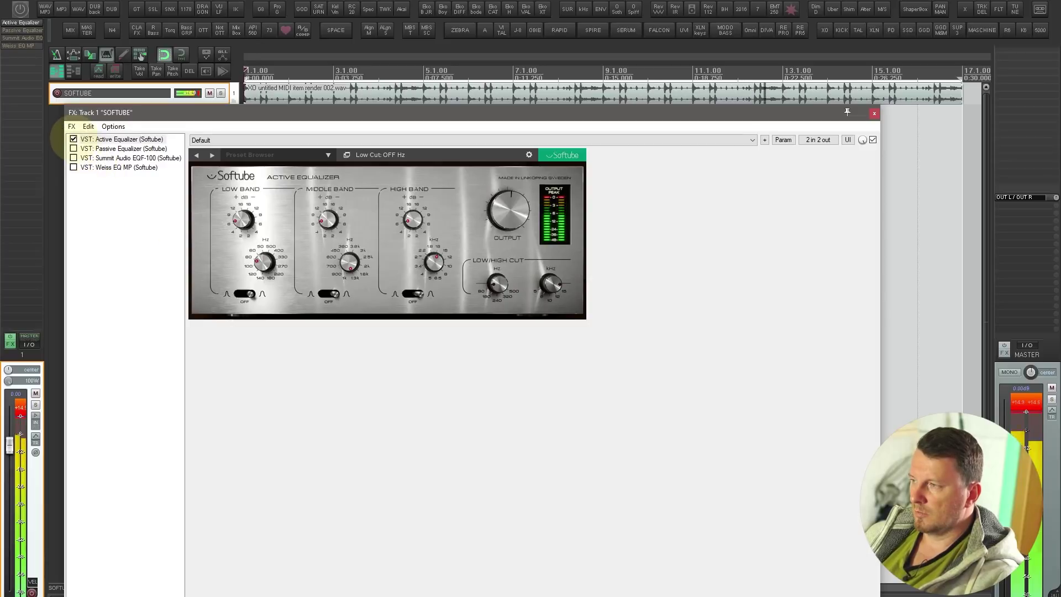
# - Disable the Active Equalizer, enable the Passive Equalizer, and set its low and high gains to 6 dB during playback
pyautogui.click(73, 138)
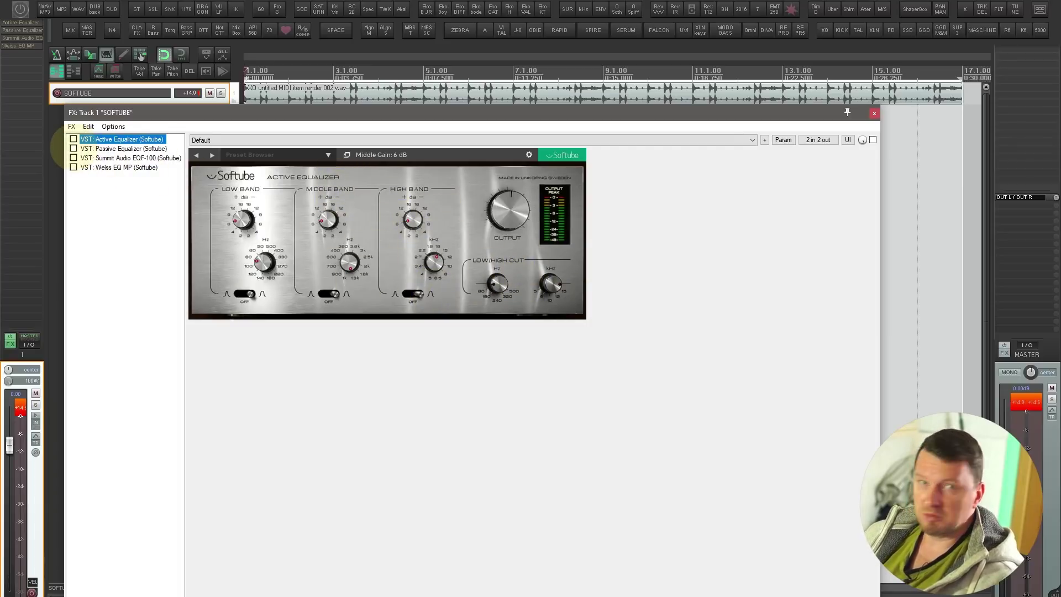
pyautogui.click(71, 148)
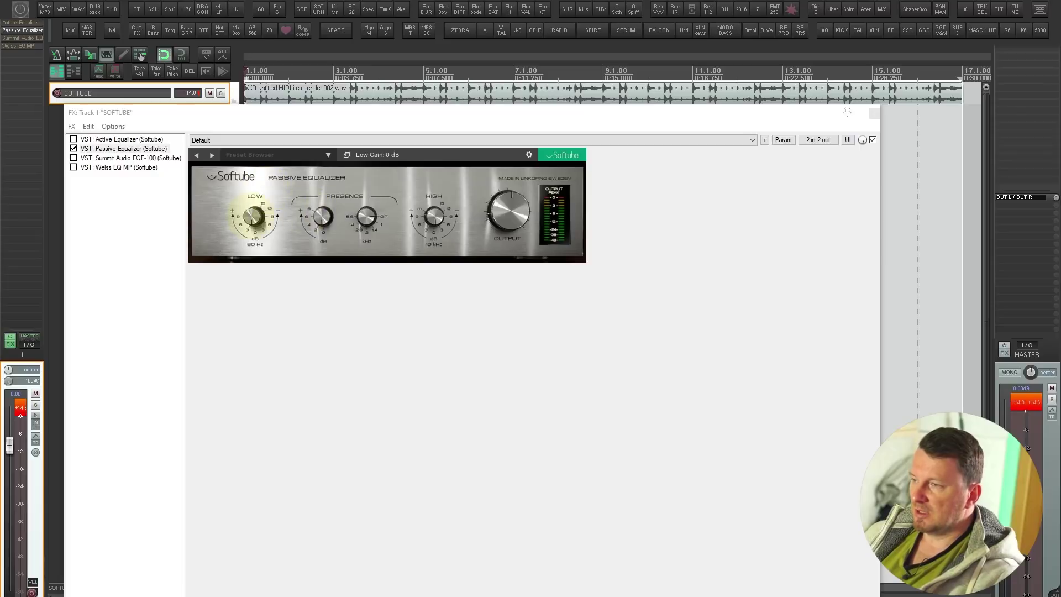
pyautogui.press('space')
pyautogui.moveTo(253, 216); pyautogui.dragTo(260, 199)
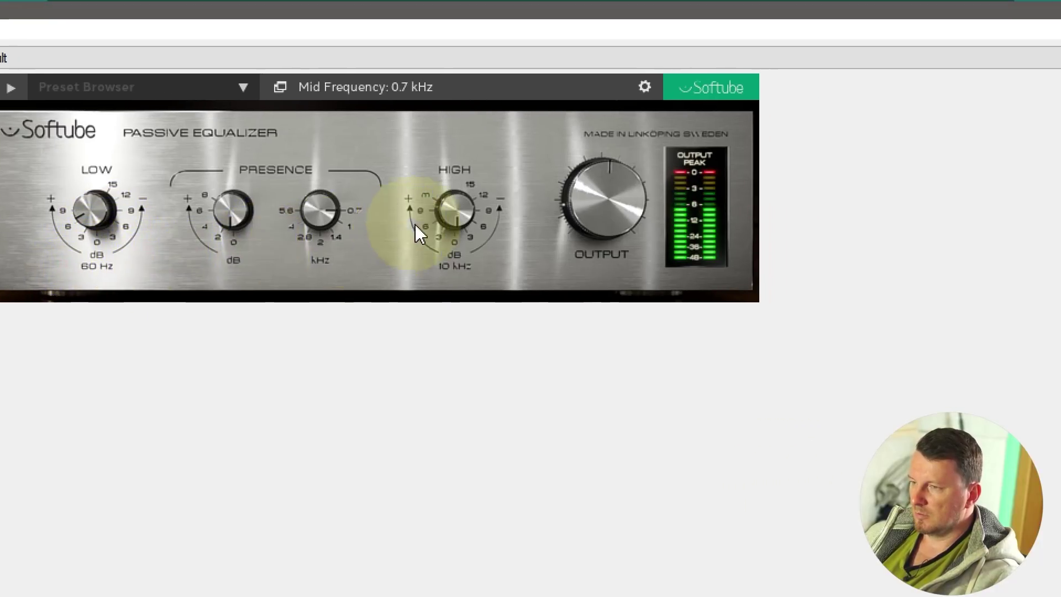
pyautogui.moveTo(616, 191); pyautogui.dragTo(624, 132)
pyautogui.moveTo(439, 188); pyautogui.dragTo(438, 214)
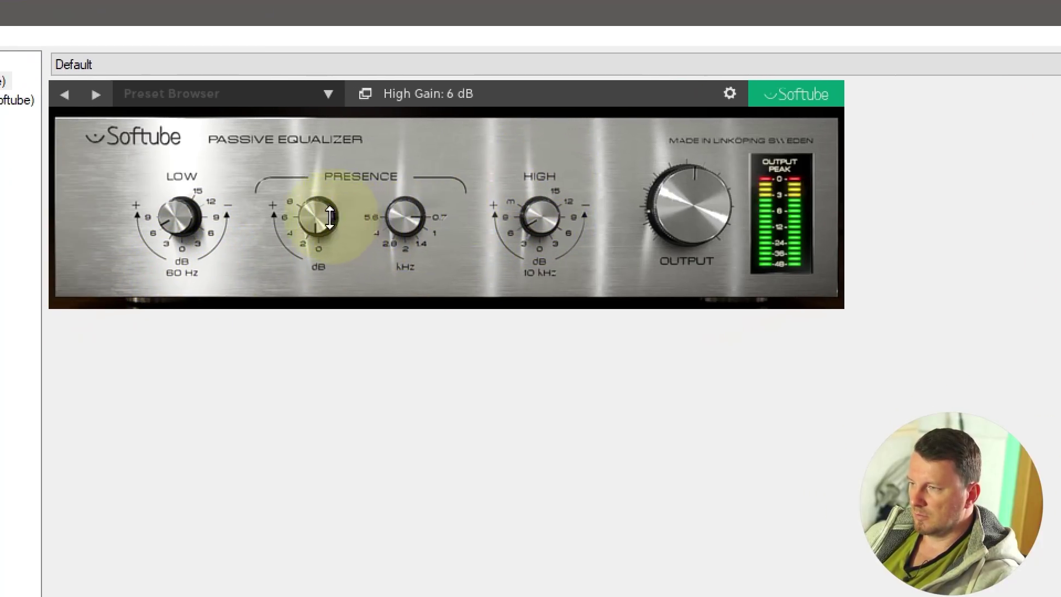
# - Set the Passive Equalizer's presence band to 4 dB gain at 1.4 kHz
pyautogui.moveTo(208, 232); pyautogui.dragTo(226, 158)
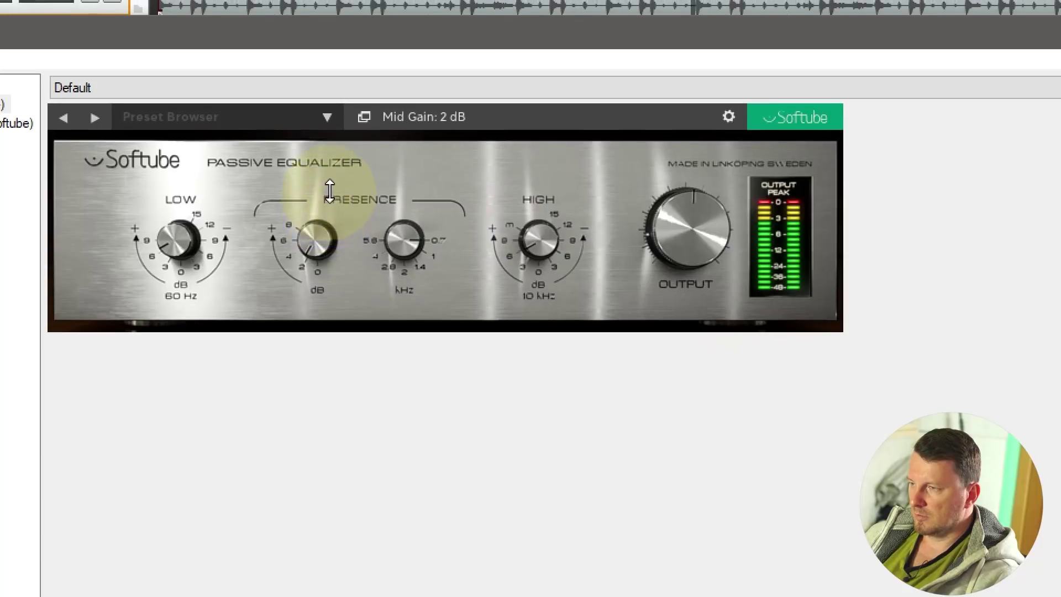
pyautogui.moveTo(333, 180); pyautogui.dragTo(335, 158)
pyautogui.moveTo(405, 251); pyautogui.dragTo(375, 171)
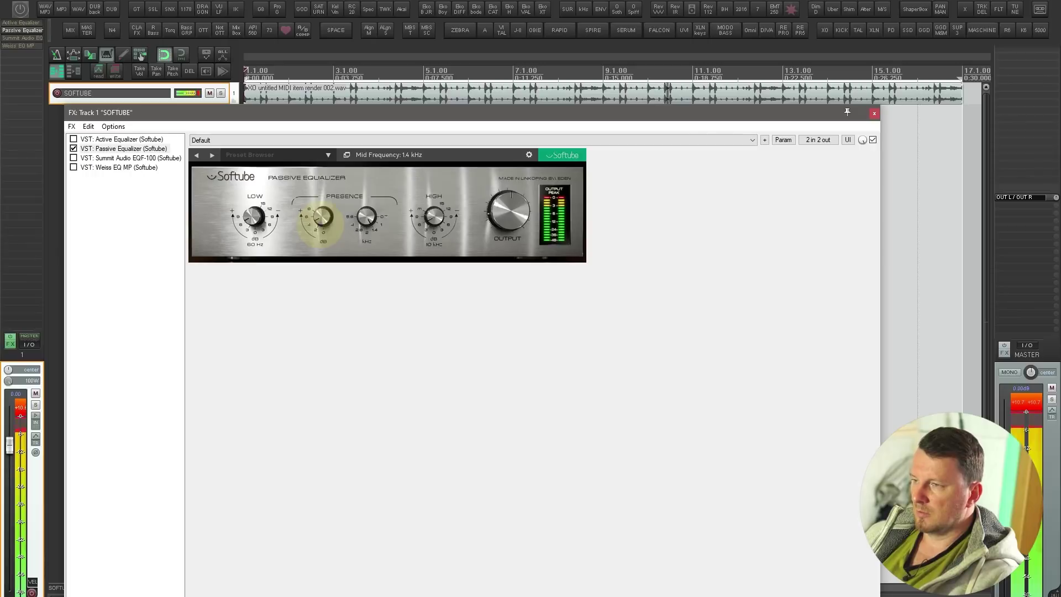
pyautogui.click(321, 217)
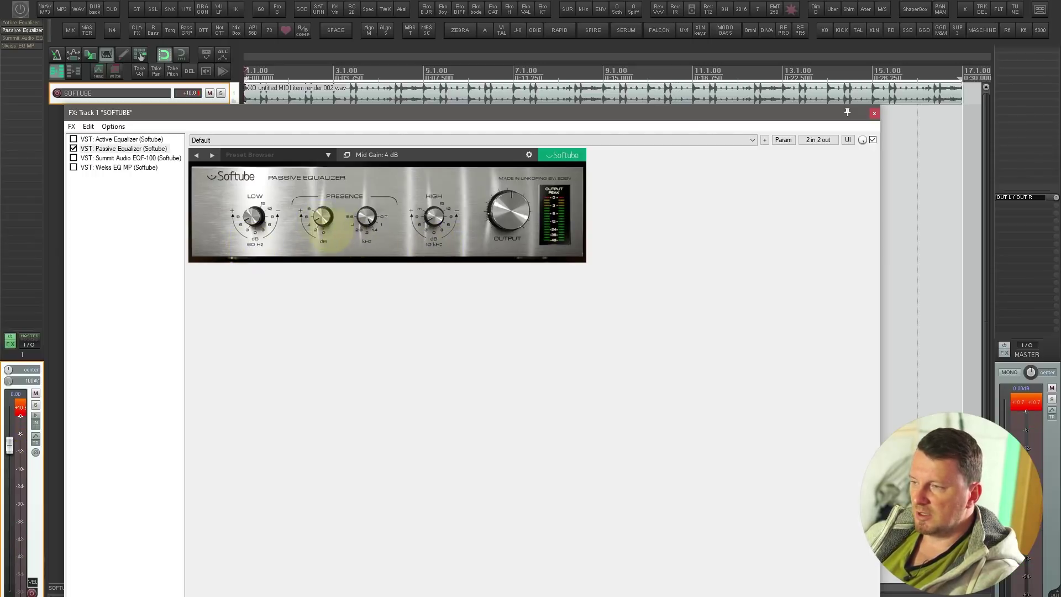
pyautogui.moveTo(367, 217)
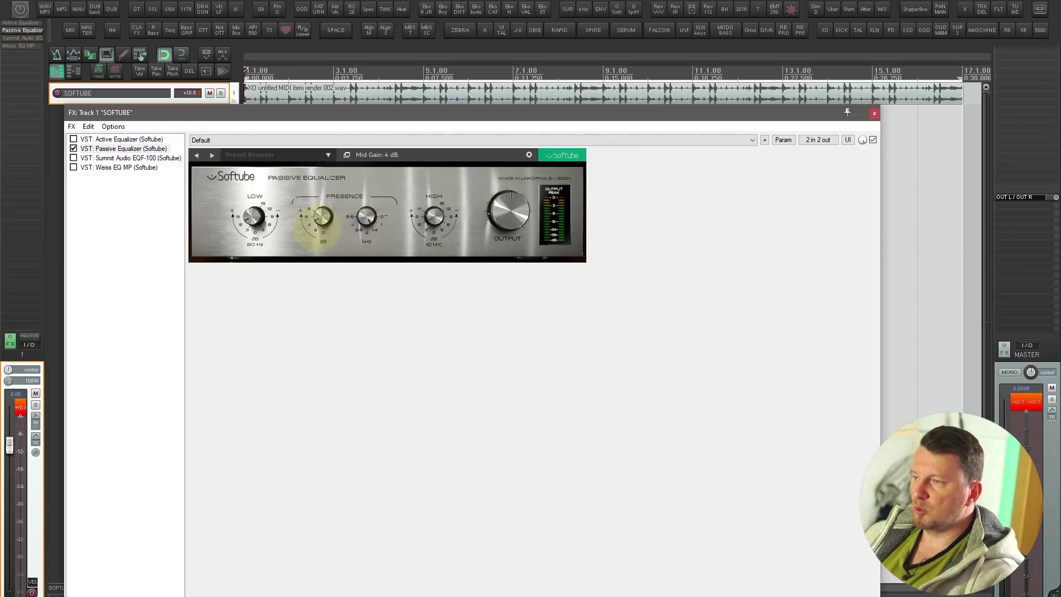
# - Switch from the Passive Equalizer to the Summit Audio EQF-100 and reduce the size of its interface
pyautogui.click(127, 158)
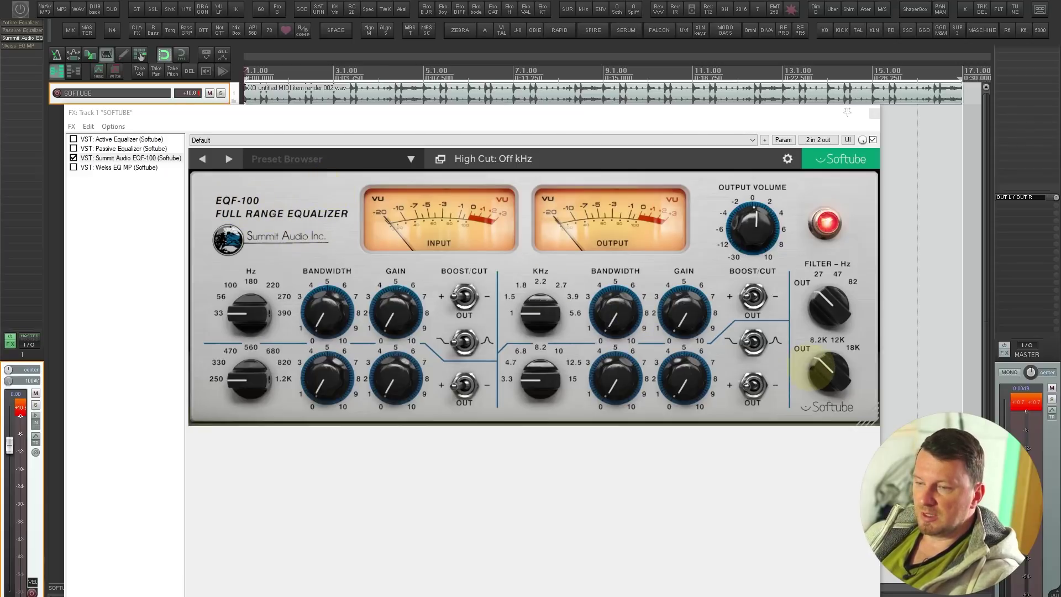
pyautogui.click(870, 412)
pyautogui.moveTo(864, 413); pyautogui.dragTo(778, 418)
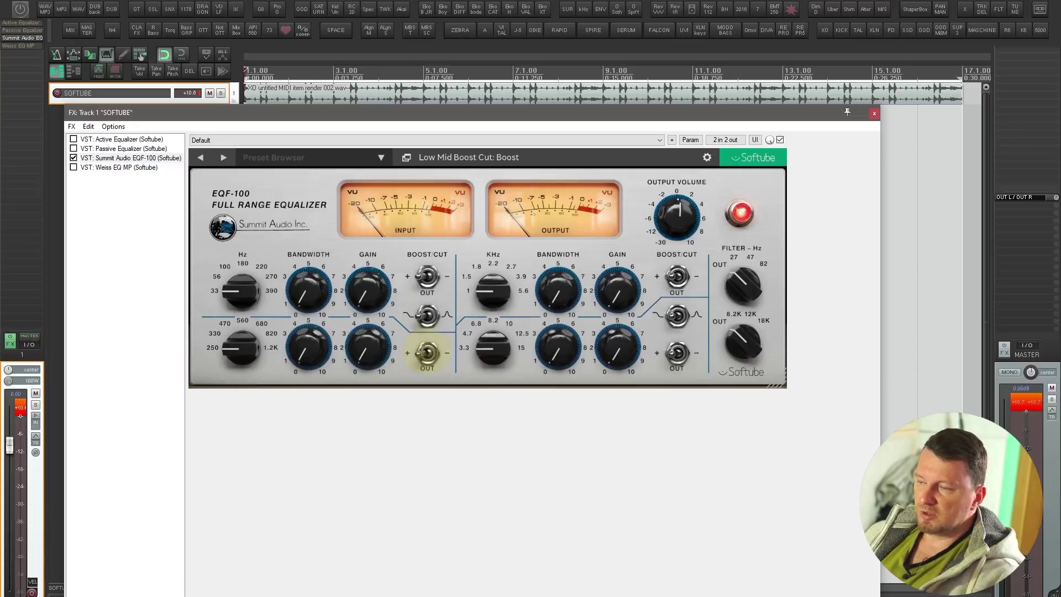
# - Start playback and boost the EQF-100's low band at 56 Hz with a gain of about 8
pyautogui.press('space')
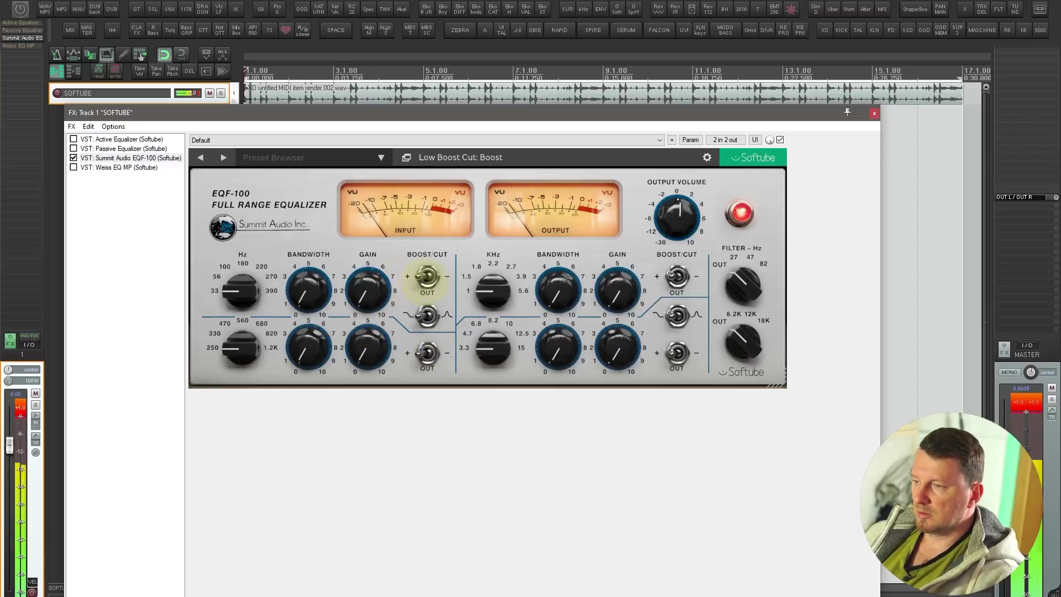
pyautogui.moveTo(367, 290); pyautogui.dragTo(376, 161)
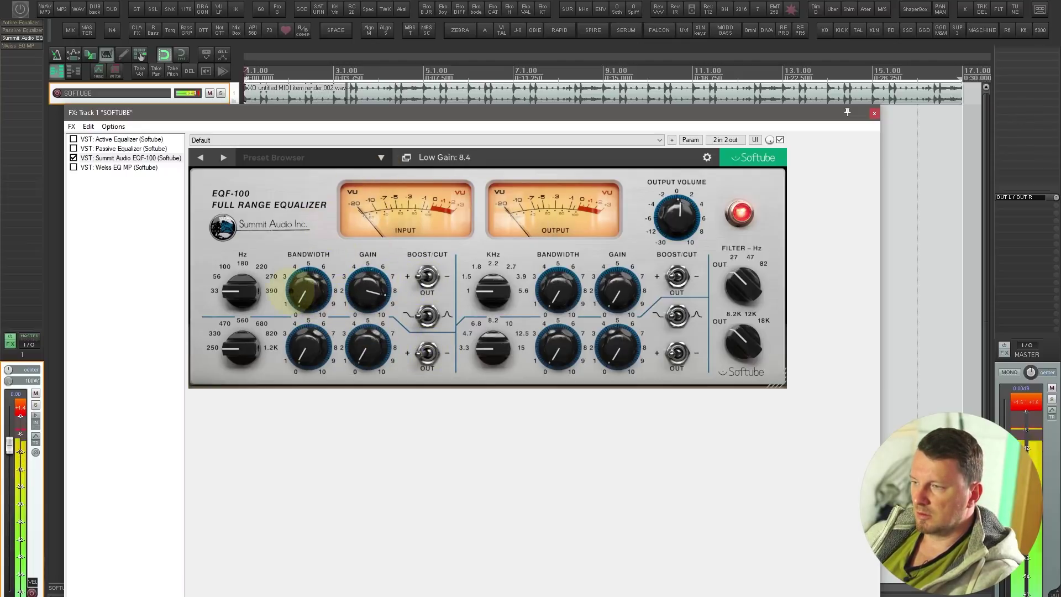
pyautogui.moveTo(241, 291); pyautogui.dragTo(241, 279)
pyautogui.moveTo(367, 290); pyautogui.dragTo(368, 294)
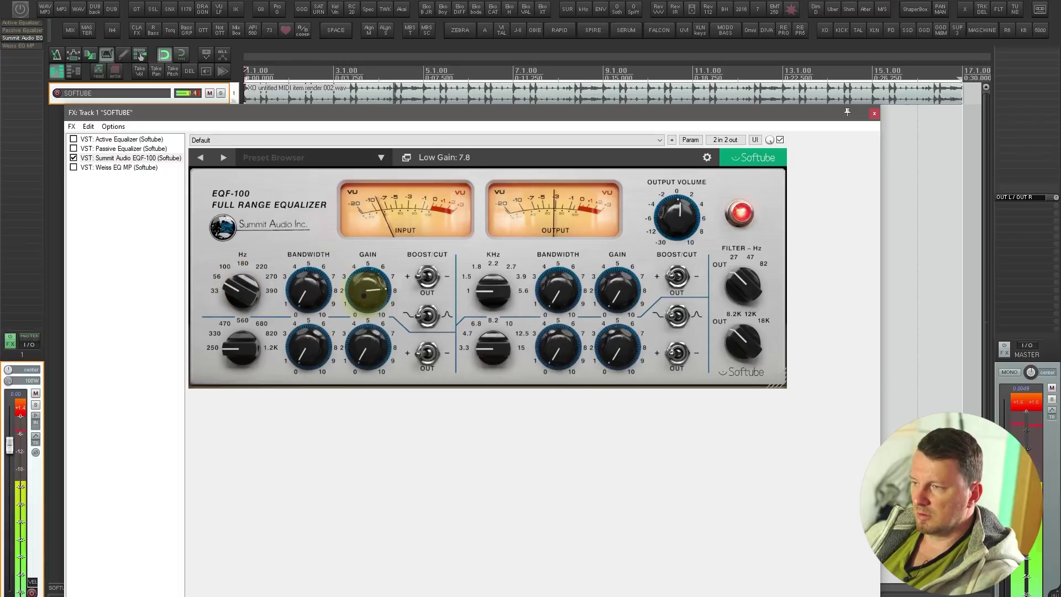
# - Set the low mid band to 330 Hz with a gain of 8.7 and raise its bandwidth
pyautogui.moveTo(241, 347); pyautogui.dragTo(243, 305)
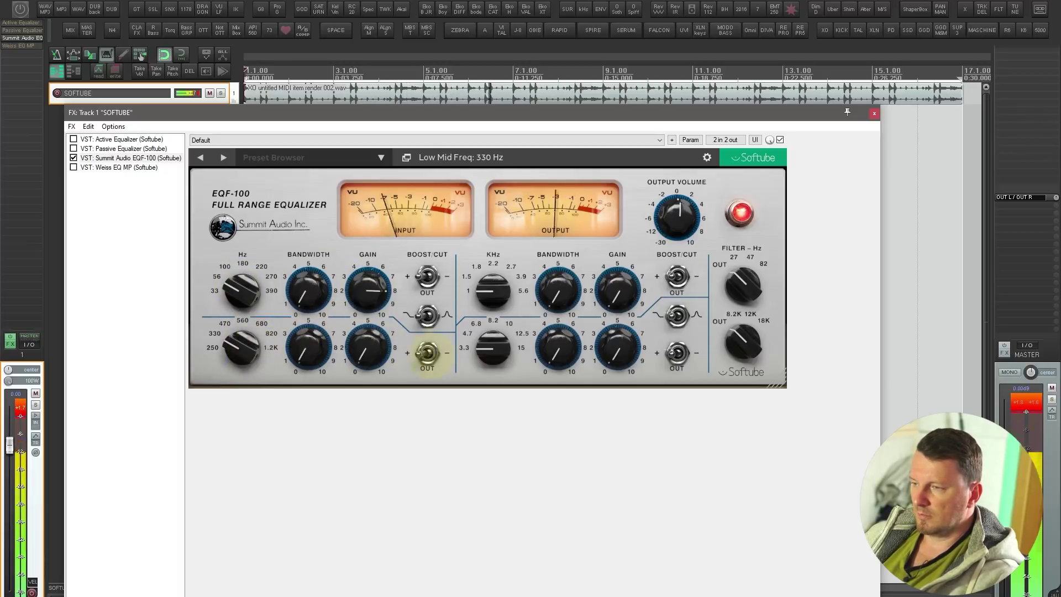
pyautogui.click(427, 354)
pyautogui.moveTo(368, 347); pyautogui.dragTo(367, 224)
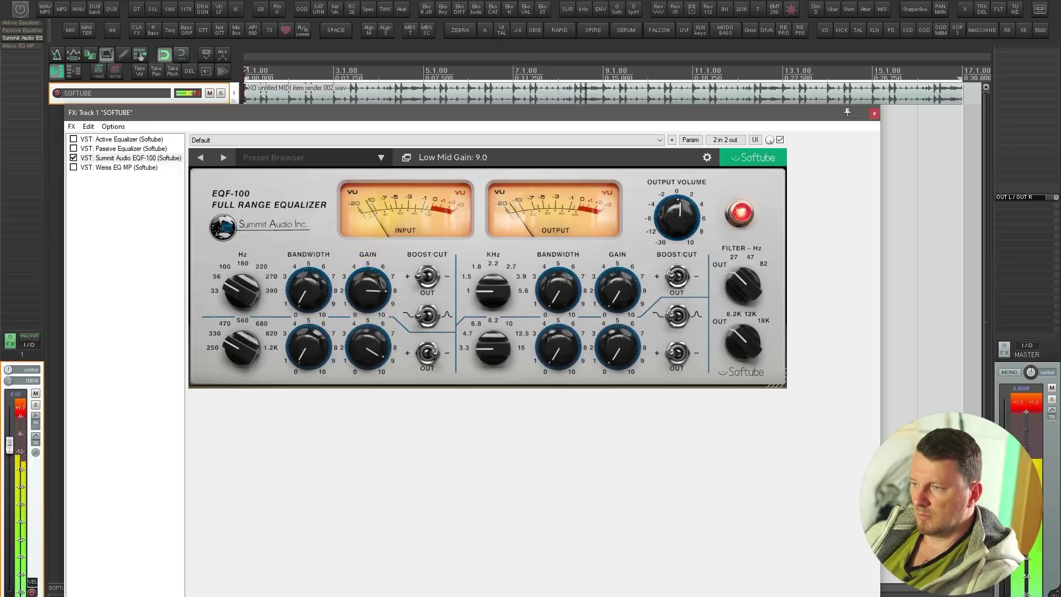
pyautogui.moveTo(307, 353); pyautogui.dragTo(355, 362)
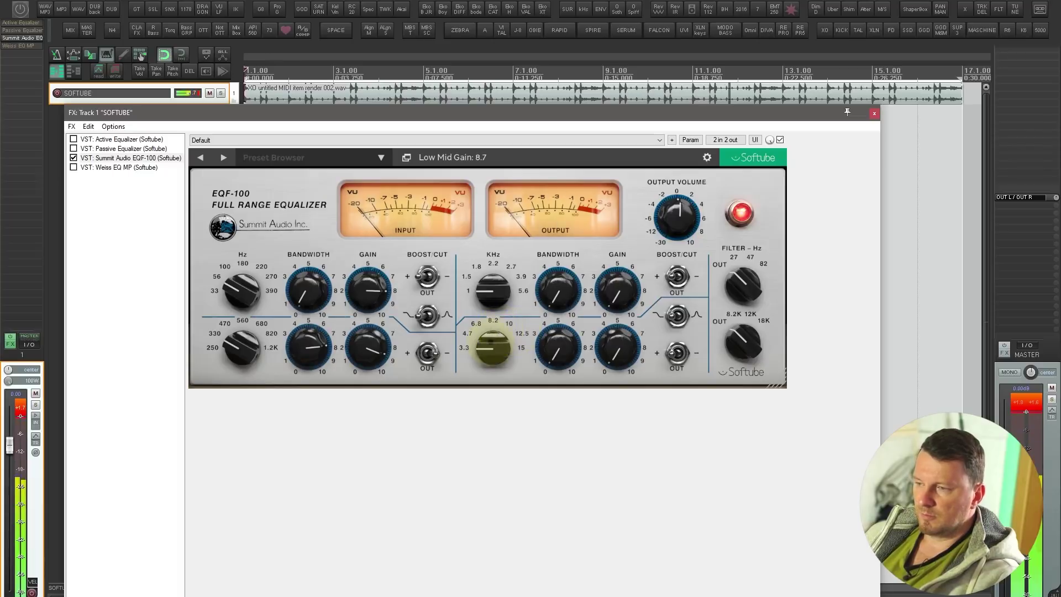
# - Set the high band's gain to 5.4 and cut the high mid band at 3.9 kHz with a gain of 4.9
pyautogui.moveTo(491, 350); pyautogui.dragTo(612, 255)
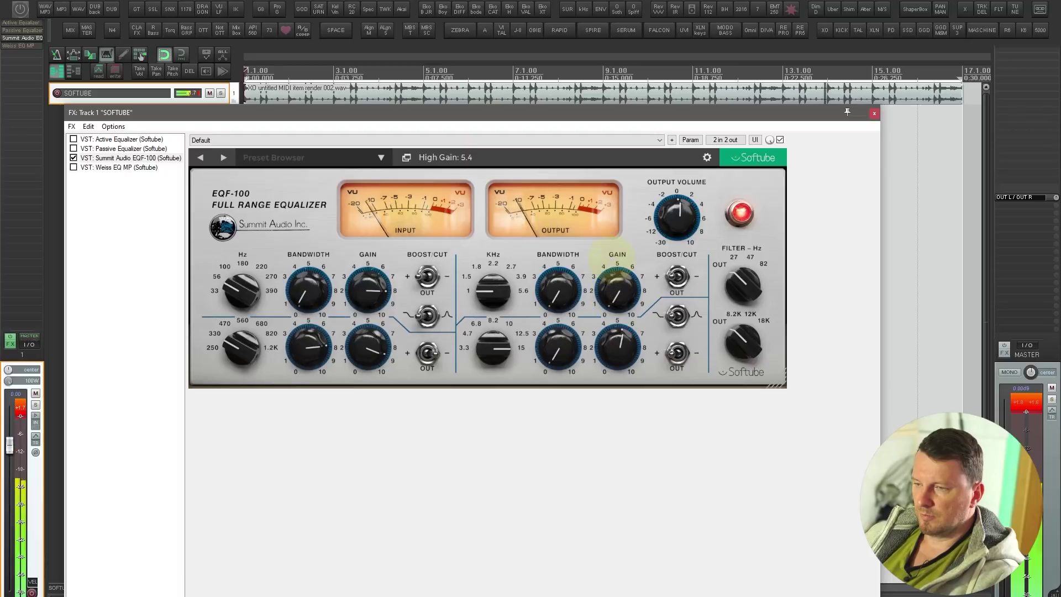
pyautogui.click(676, 276)
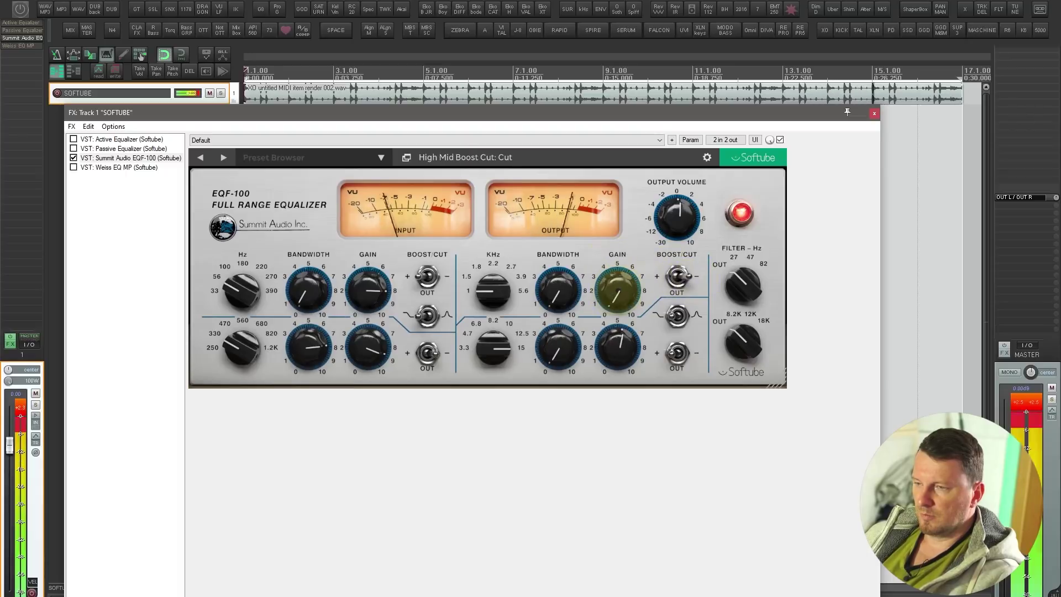
pyautogui.moveTo(500, 274); pyautogui.dragTo(500, 243)
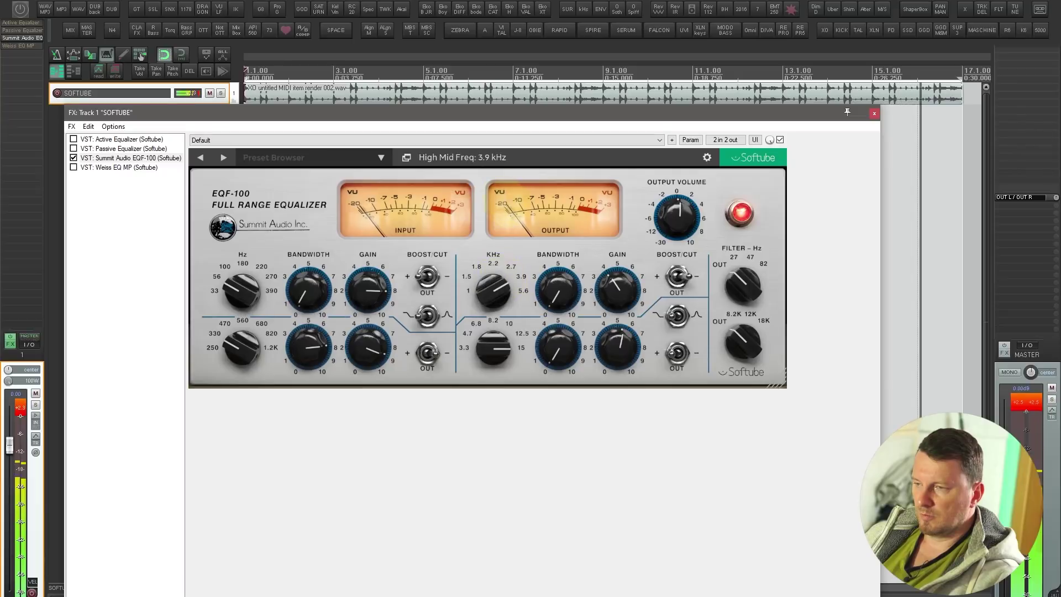
pyautogui.moveTo(620, 288); pyautogui.dragTo(619, 283)
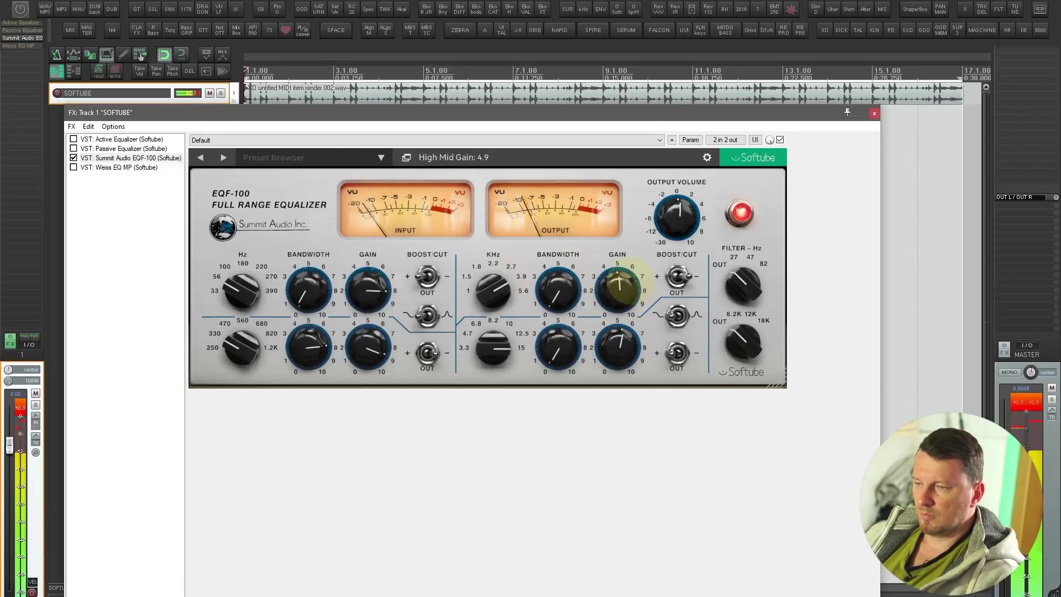
# - Raise the high band's gain further and set its bandwidth to 9.1
pyautogui.moveTo(620, 340); pyautogui.dragTo(620, 288)
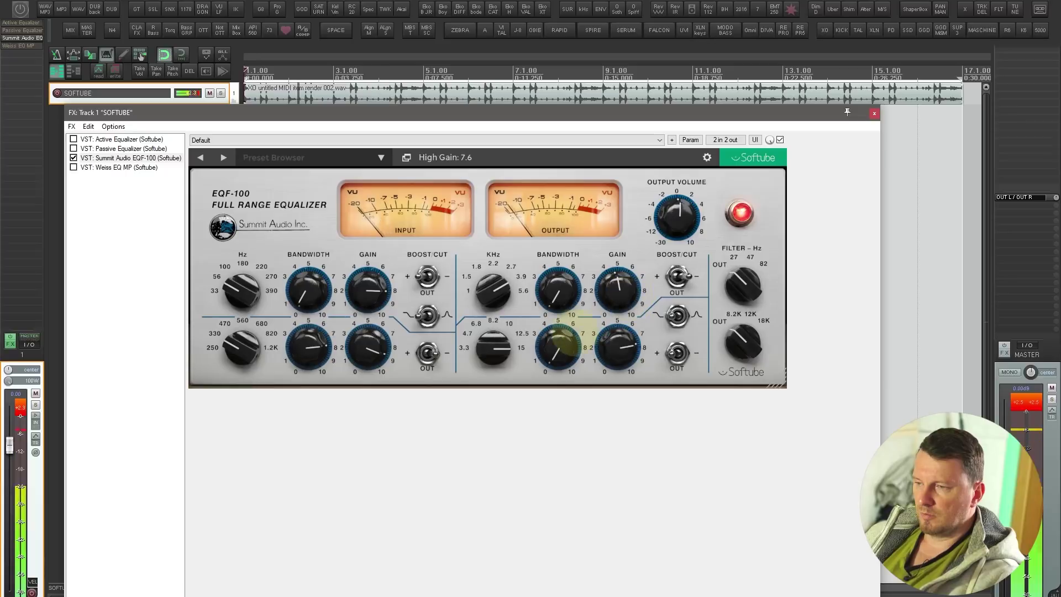
pyautogui.moveTo(558, 346); pyautogui.dragTo(560, 236)
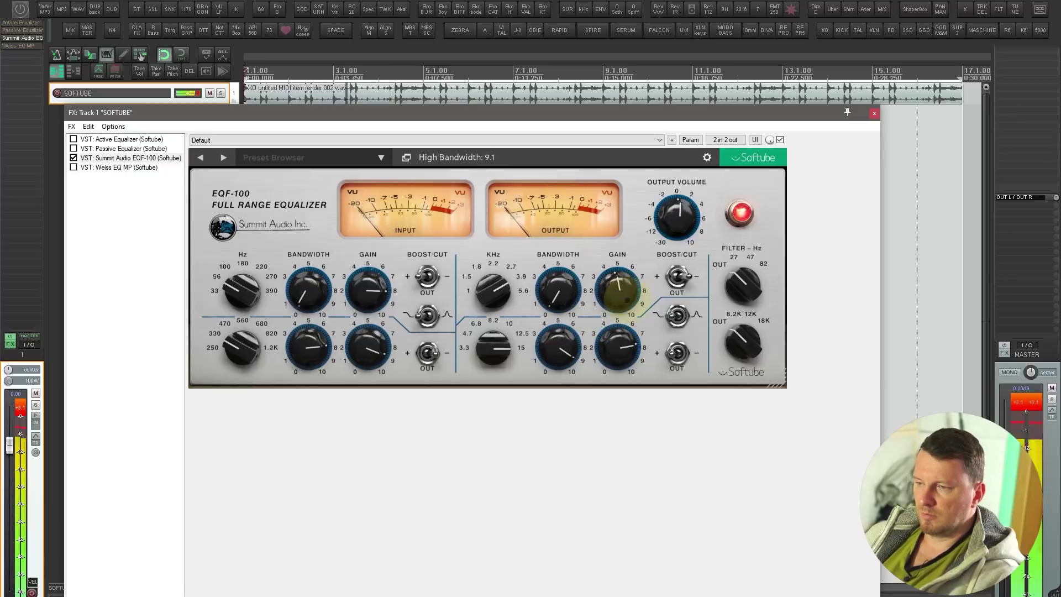
pyautogui.moveTo(625, 346); pyautogui.dragTo(626, 358)
# - Try the EQF-100's high cut filter at 18 kHz and its low cut filter, leaving both filters out
pyautogui.moveTo(734, 341); pyautogui.dragTo(762, 249)
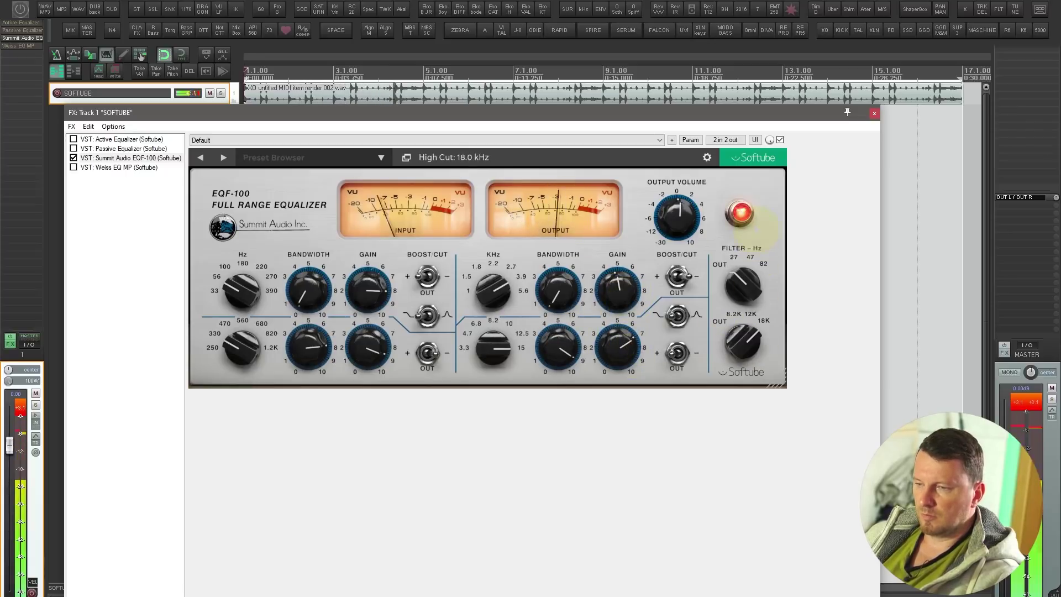
pyautogui.moveTo(743, 341); pyautogui.dragTo(743, 385)
pyautogui.moveTo(743, 285)
pyautogui.mouseDown()
pyautogui.moveTo(746, 171)
pyautogui.moveTo(736, 296)
pyautogui.mouseUp()
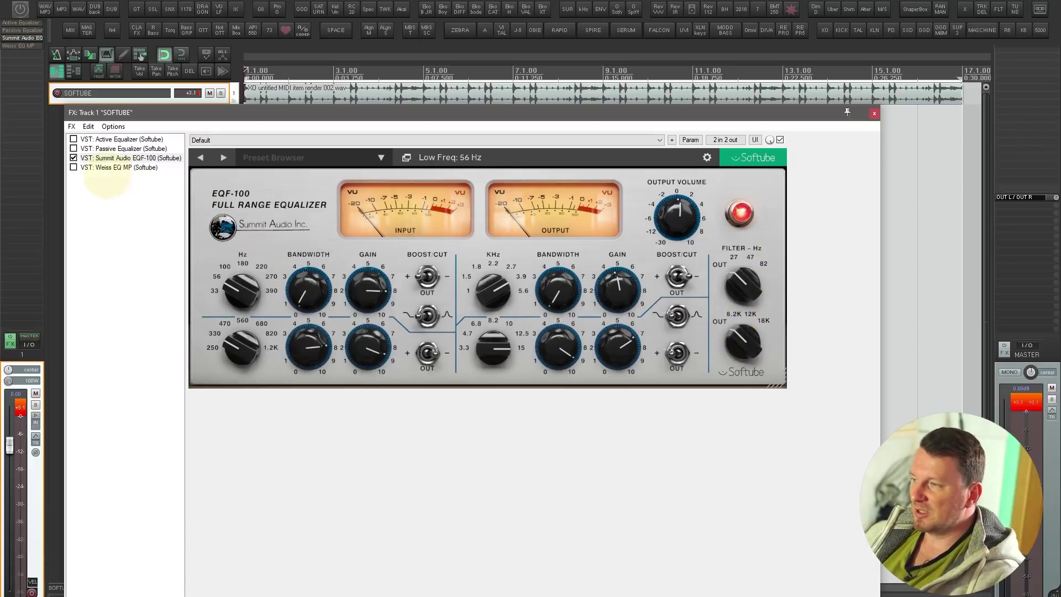
# - Switch to the Weiss EQ MP and activate band 1 as a 96 dB/Oct low cut at 32.55 Hz during playback
pyautogui.click(118, 167)
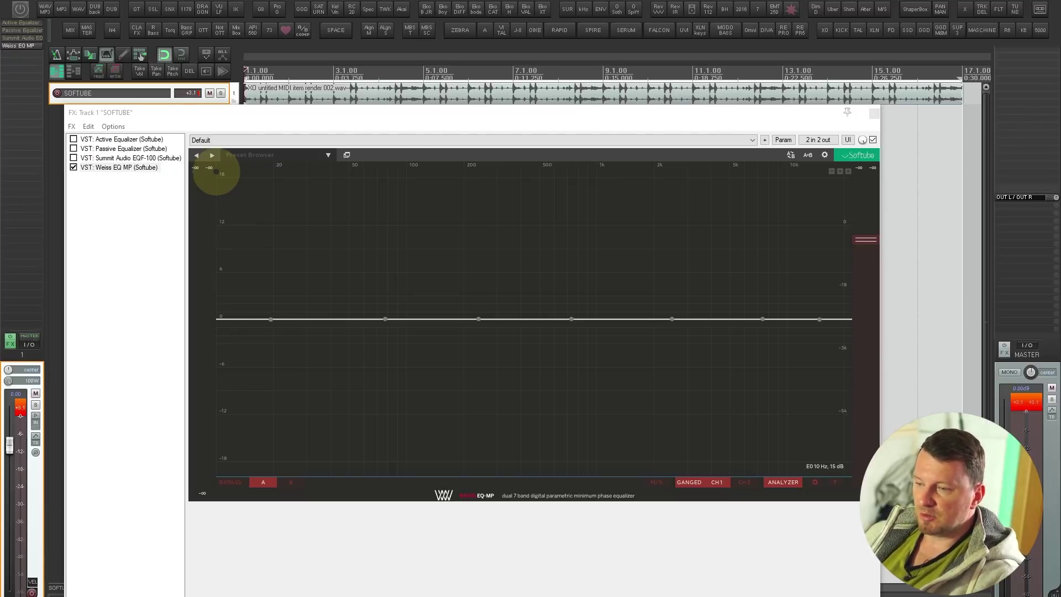
pyautogui.moveTo(270, 318)
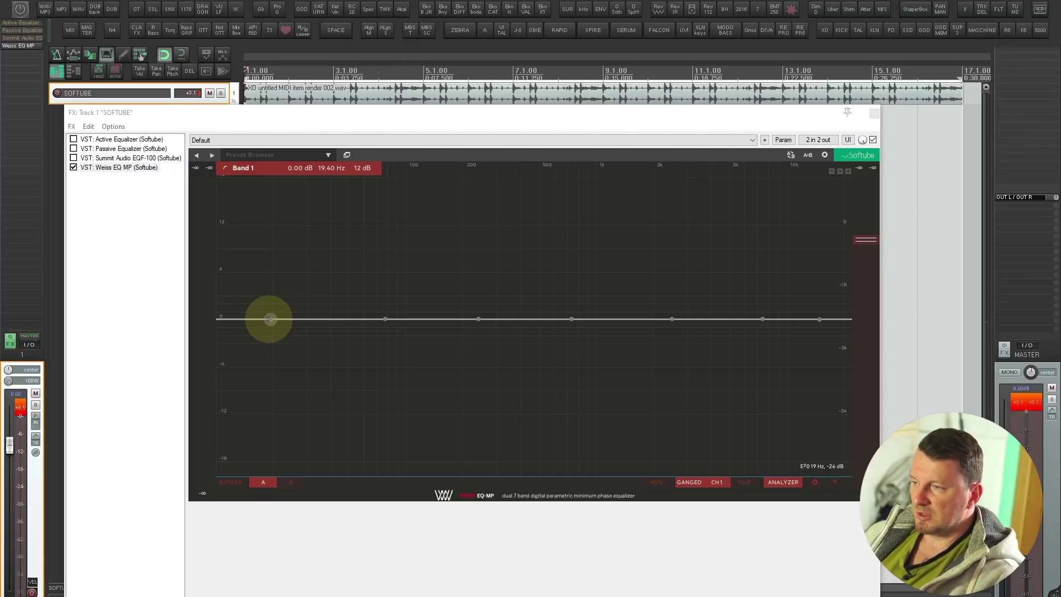
pyautogui.click(269, 319)
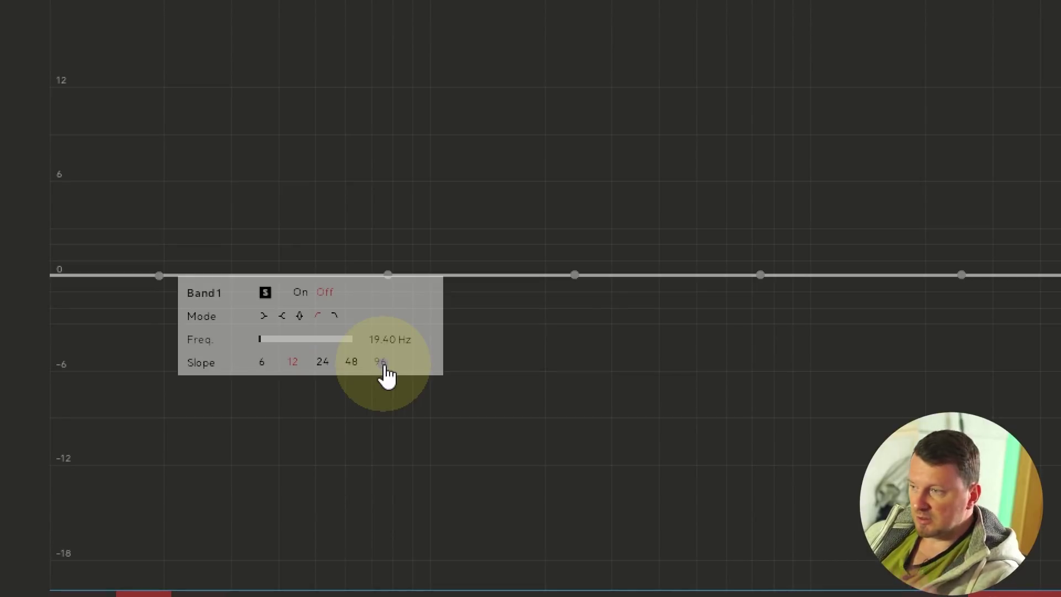
pyautogui.click(383, 364)
pyautogui.press('space')
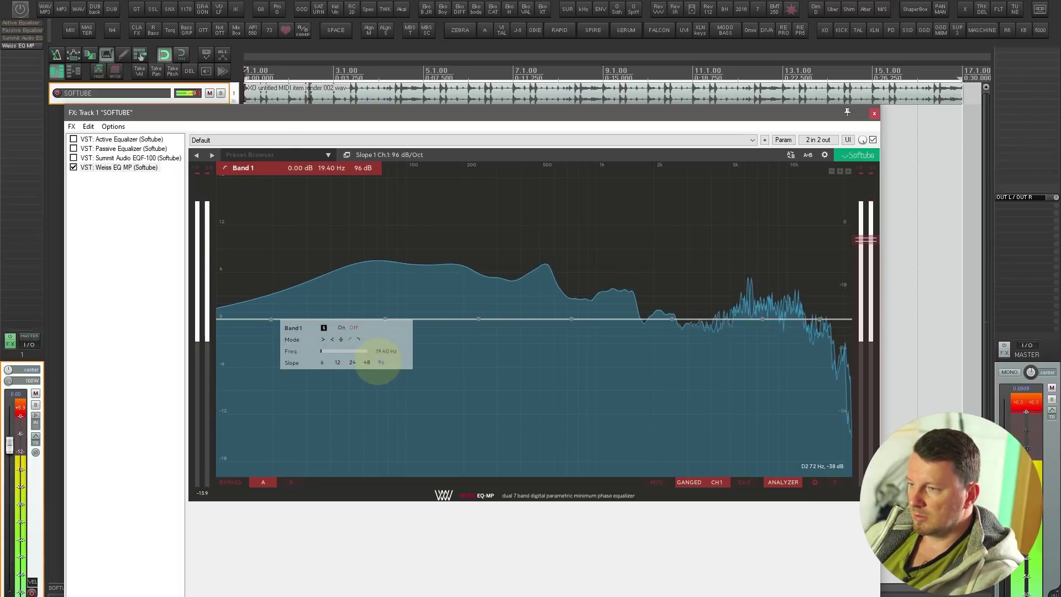
pyautogui.moveTo(334, 356)
pyautogui.mouseDown()
pyautogui.moveTo(379, 354)
pyautogui.moveTo(338, 355)
pyautogui.mouseUp()
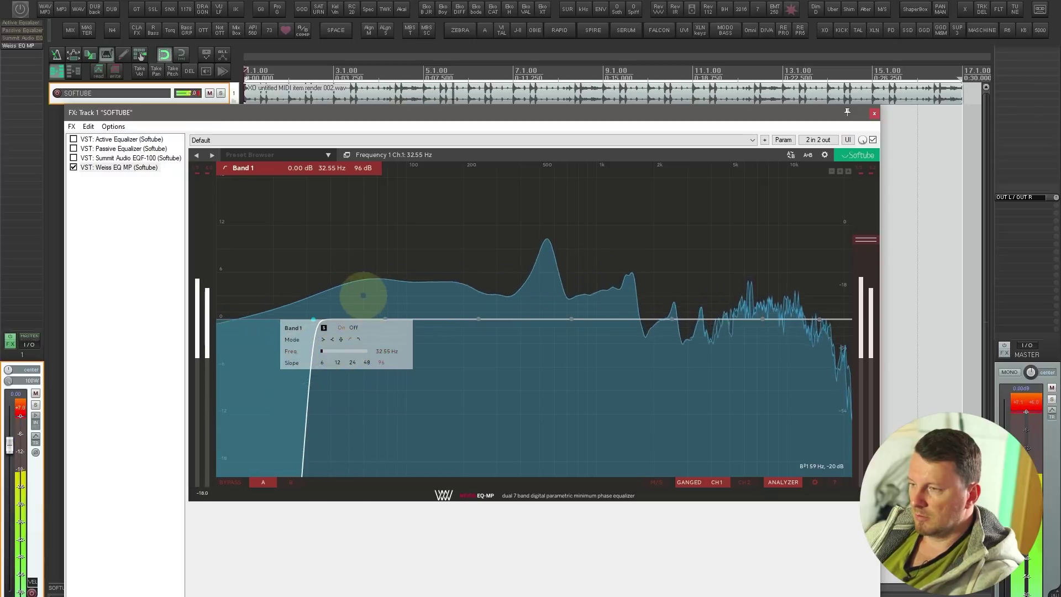
# - Boost the Weiss EQ MP's band 2 by 8.34 dB and lower band 3 to -4.34 dB
pyautogui.moveTo(385, 317); pyautogui.dragTo(411, 253)
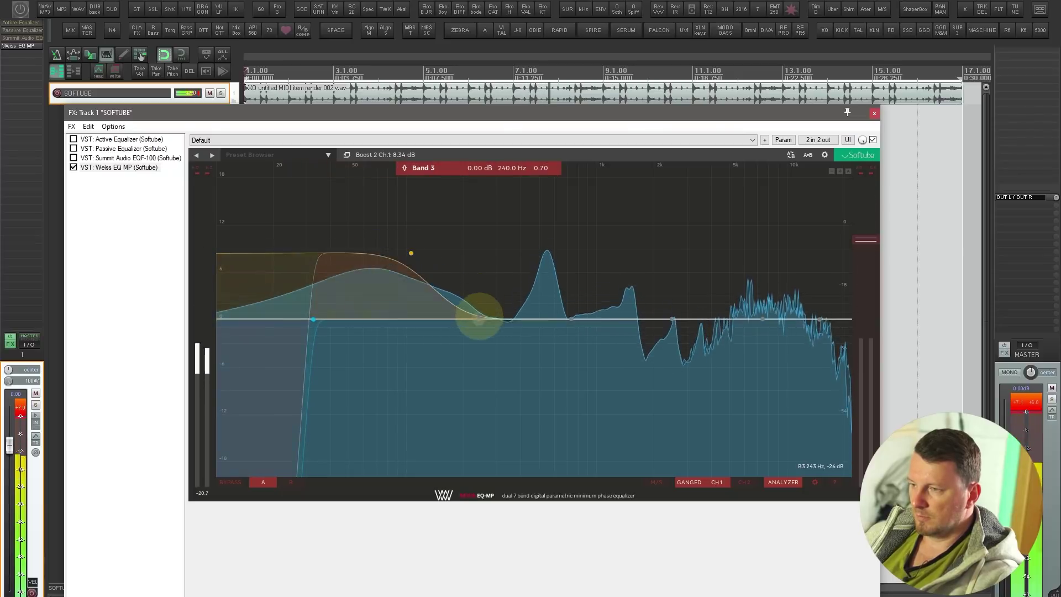
pyautogui.moveTo(473, 356); pyautogui.dragTo(492, 355)
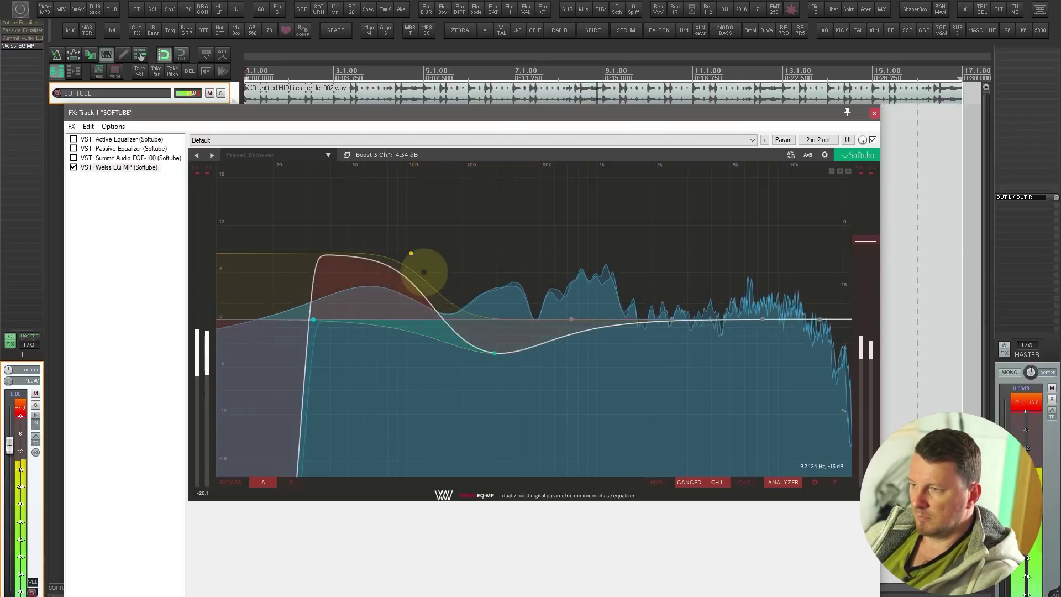
# - Lower band 2's boost to 5.67 dB, boost band 4 with a 0.20 Q, and raise band 6 to 7.01 dB at 8640 Hz
pyautogui.moveTo(411, 253); pyautogui.dragTo(483, 279)
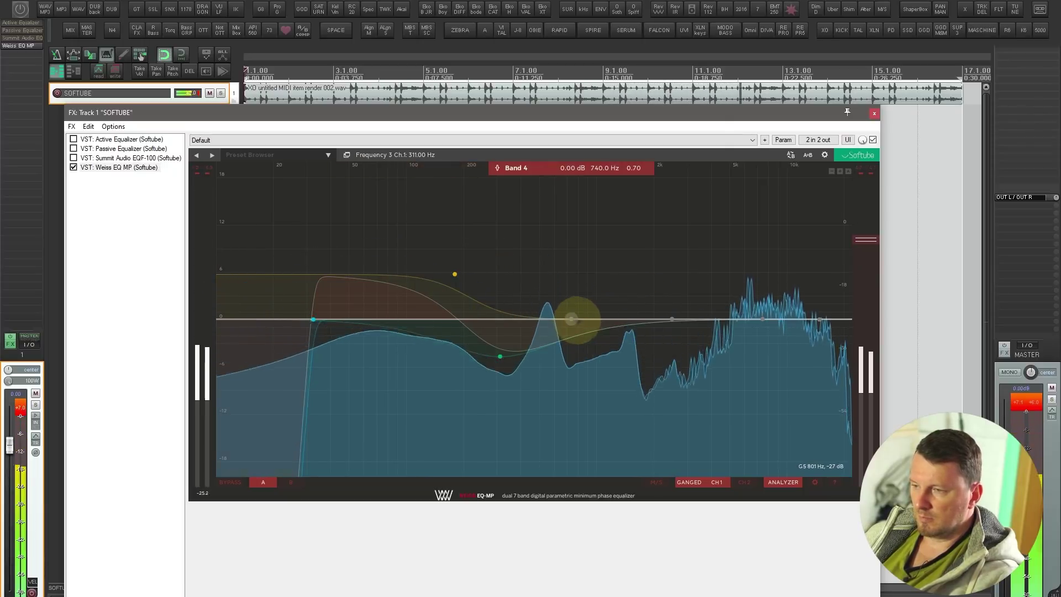
pyautogui.moveTo(572, 318); pyautogui.dragTo(589, 299)
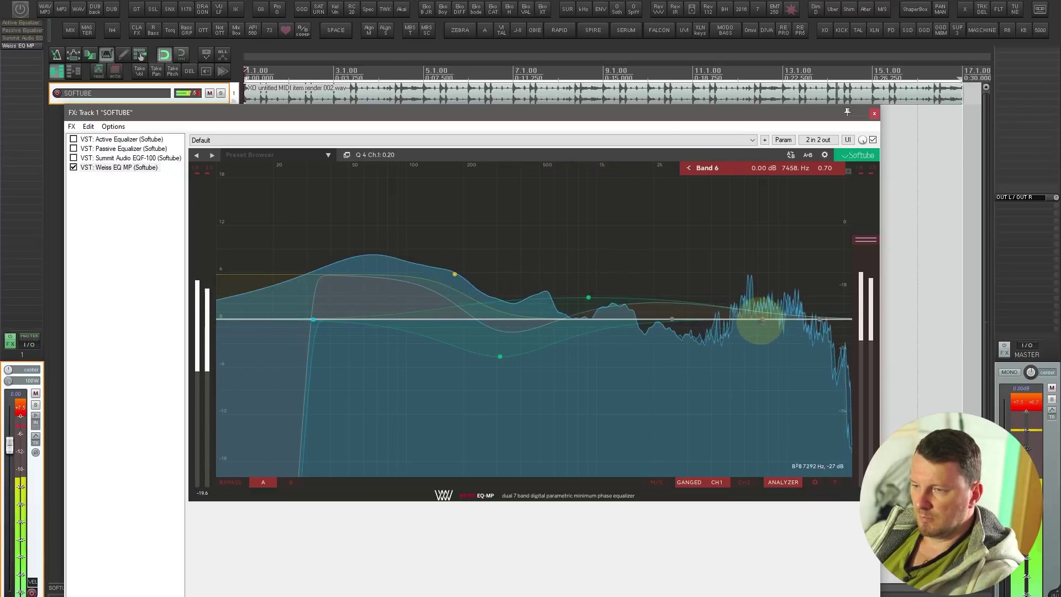
pyautogui.moveTo(763, 319); pyautogui.dragTo(785, 295)
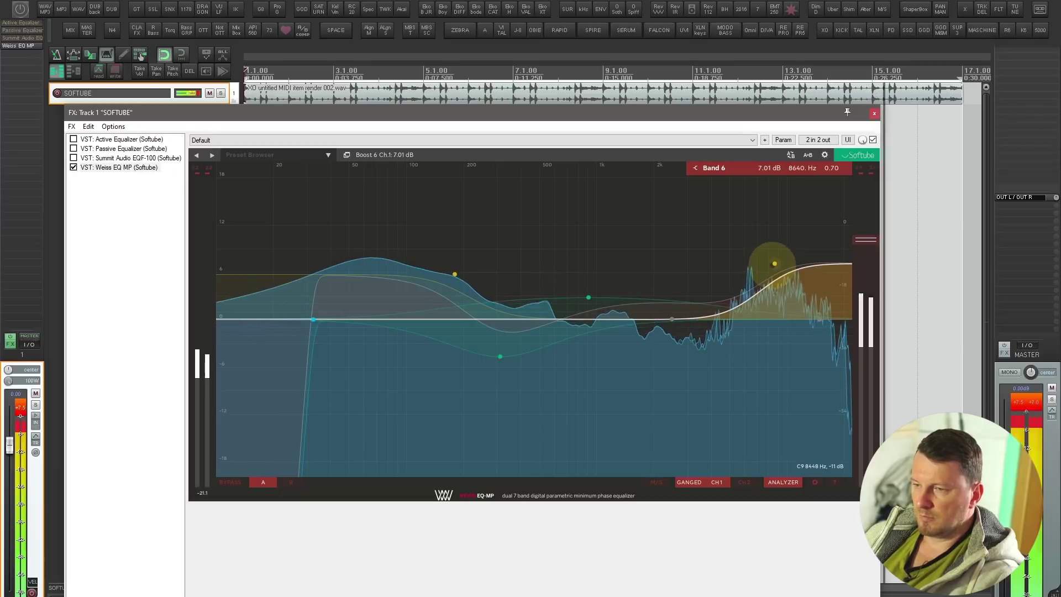
# - Shape band 5 into a narrow notch of -13.8 dB at 5030 Hz with a Q of 233.6, and stop playback
pyautogui.moveTo(673, 318); pyautogui.dragTo(730, 427)
pyautogui.scroll(15, 729, 346)
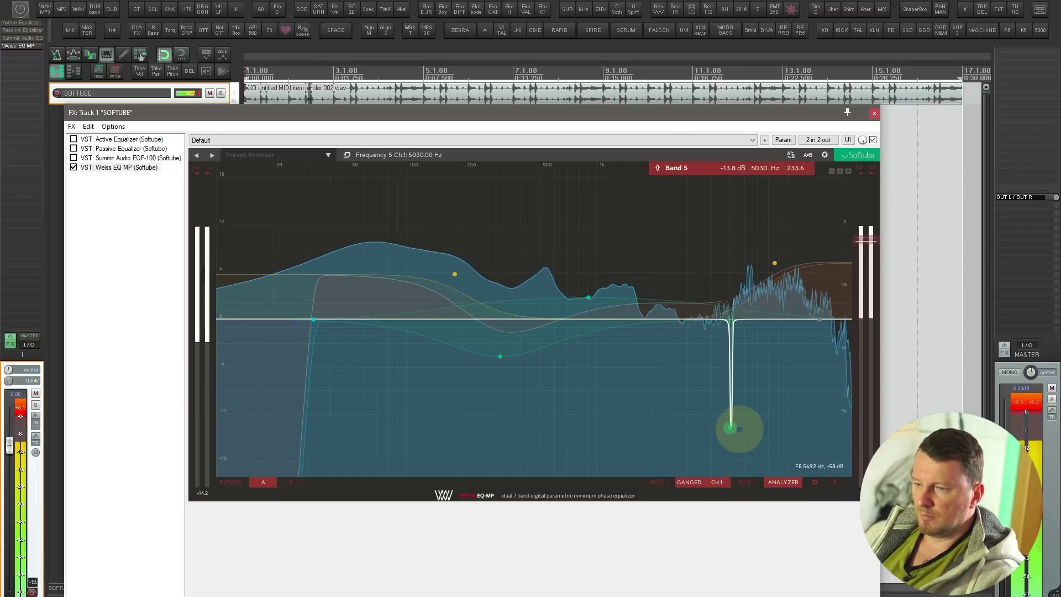
pyautogui.press('space')
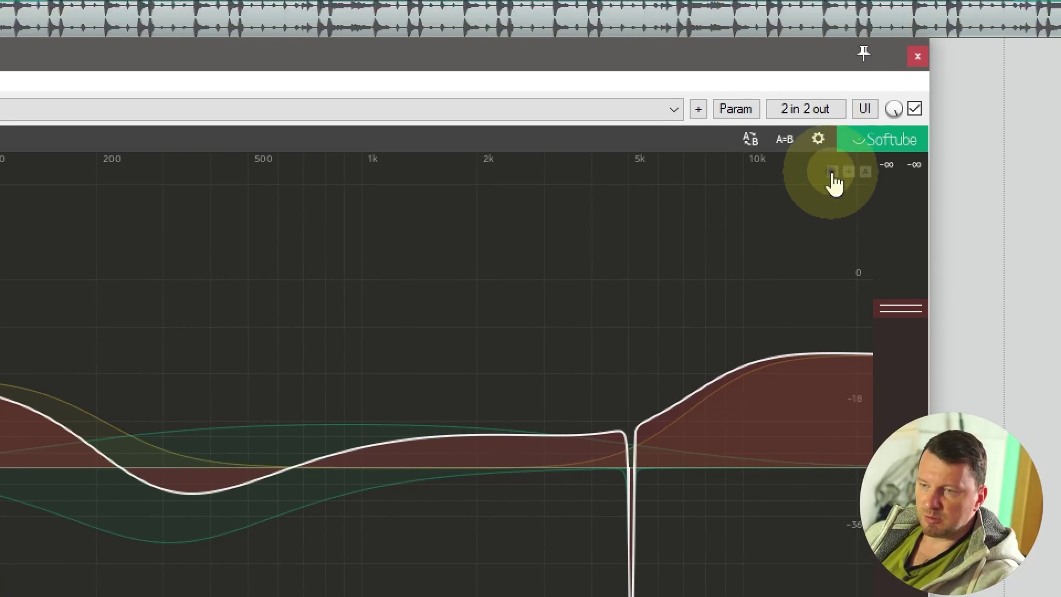
# - Try a different gain scale for the graph, and set band 4's boost to 4.60 dB at 881 Hz
pyautogui.click(862, 227)
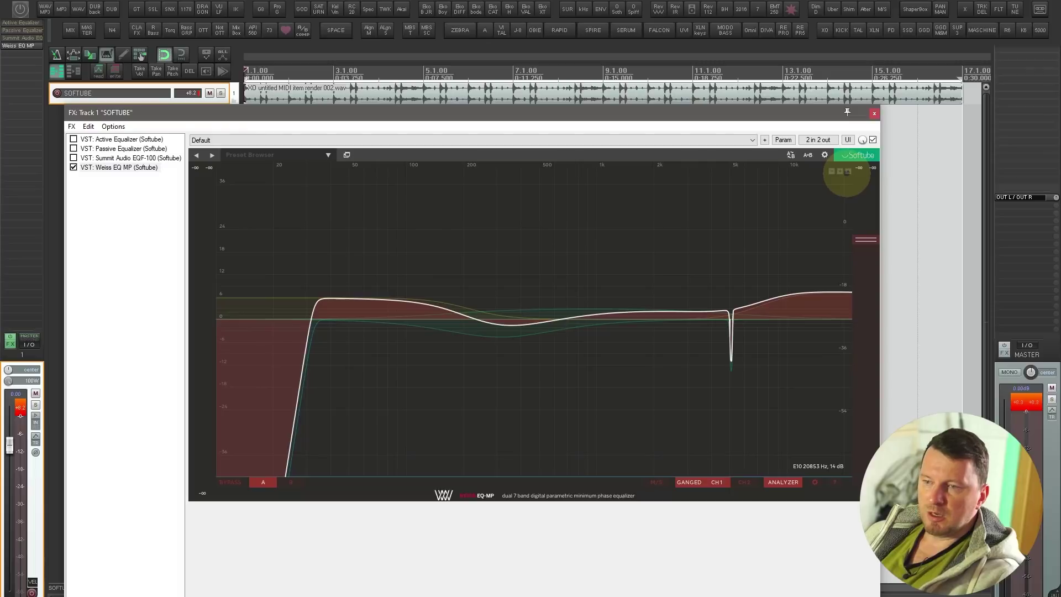
pyautogui.moveTo(589, 317); pyautogui.dragTo(570, 174)
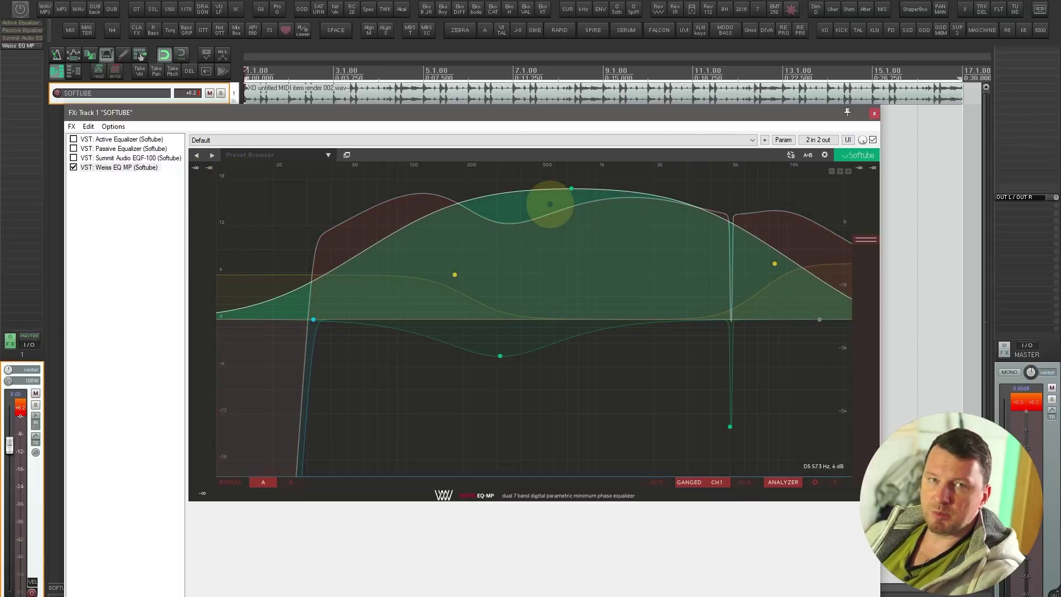
pyautogui.moveTo(570, 190)
pyautogui.moveTo(572, 189); pyautogui.dragTo(586, 277)
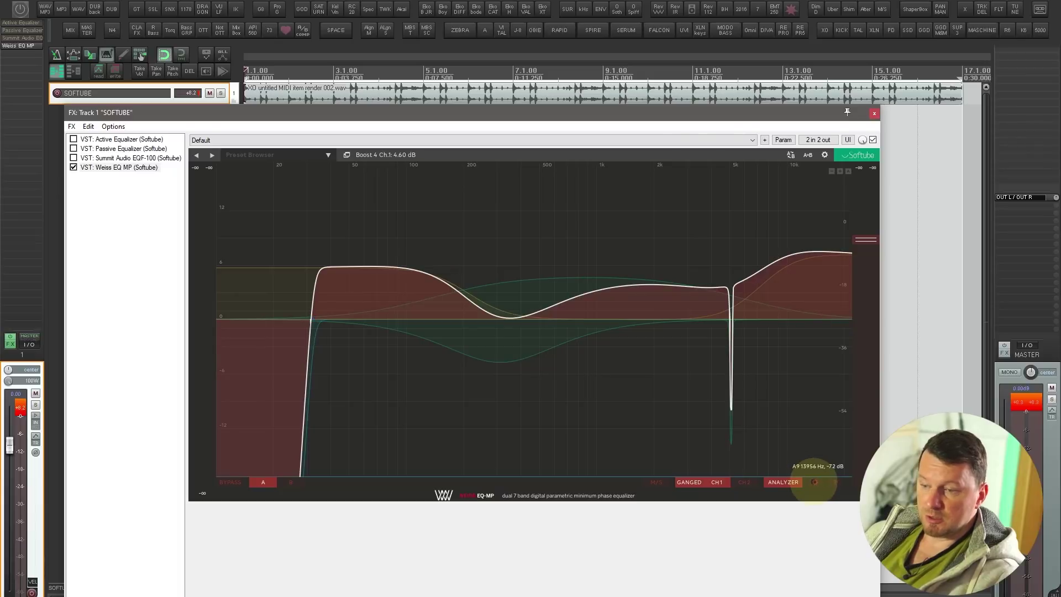
# - Try the Weiss user interface theme in the plugin's settings, and return it to Dunkel
pyautogui.click(815, 482)
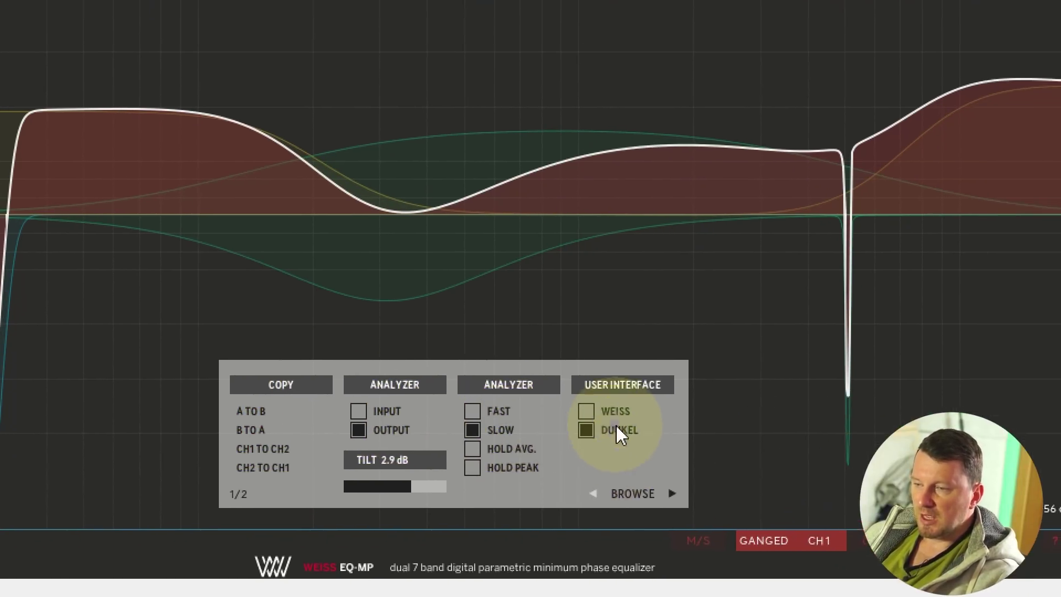
pyautogui.click(605, 396)
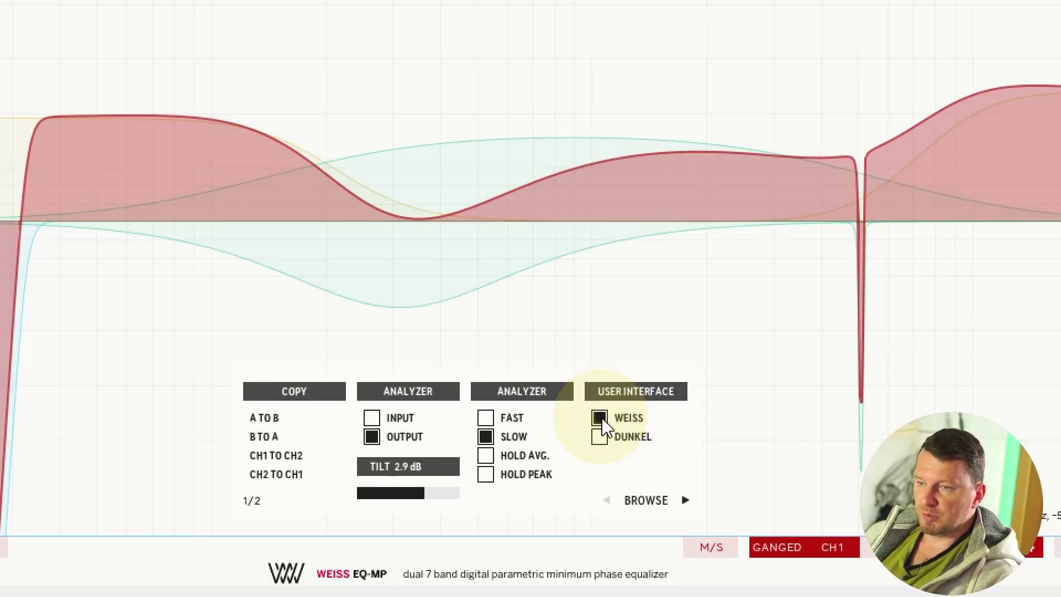
pyautogui.click(601, 429)
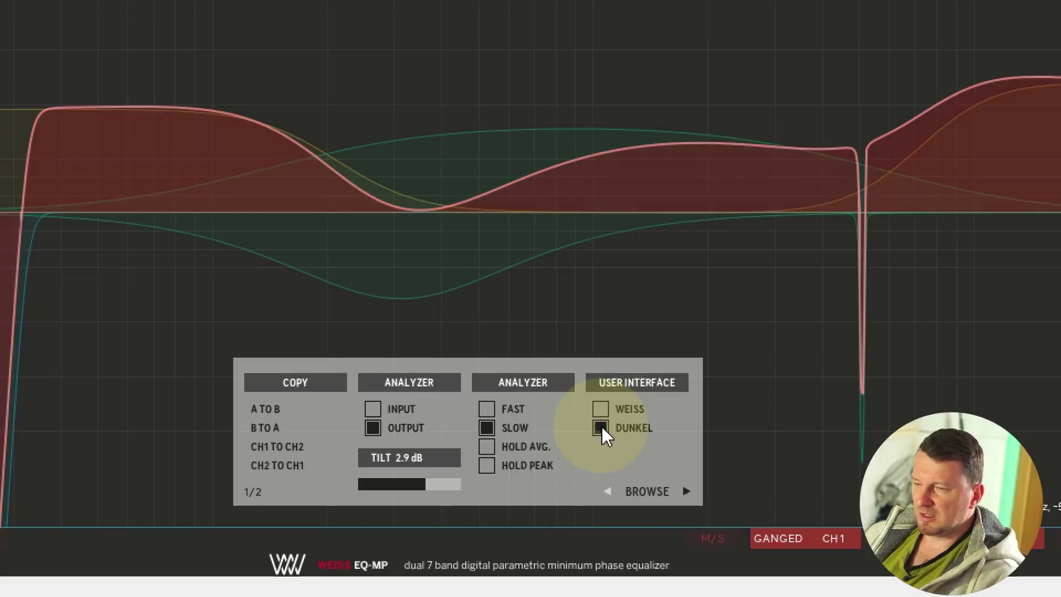
# - Set the Band Menu option to Mouse Over and check the pop-up menus of bands 2 and 3
pyautogui.click(644, 461)
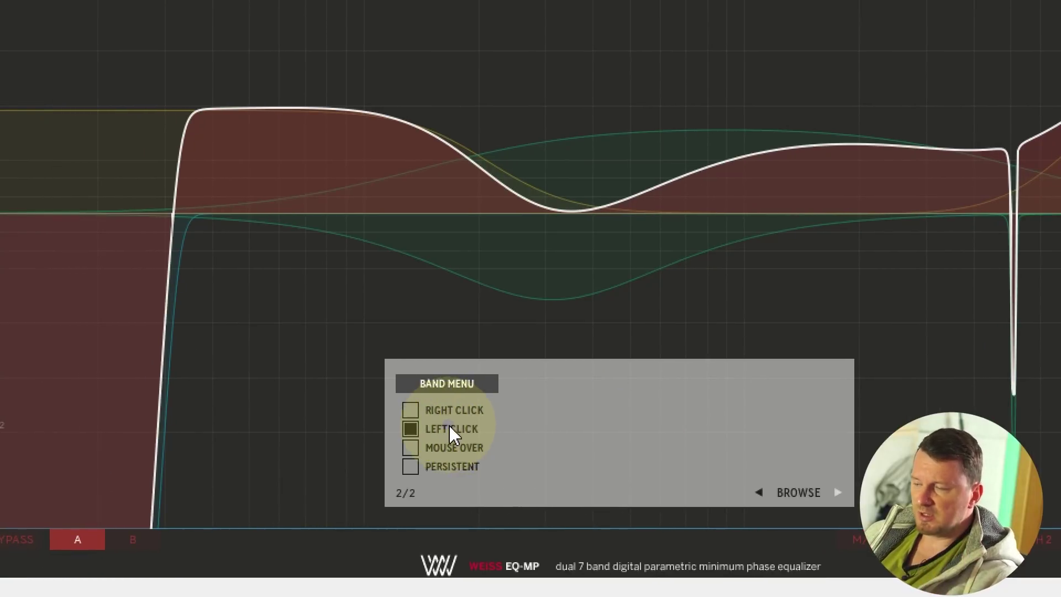
pyautogui.click(409, 468)
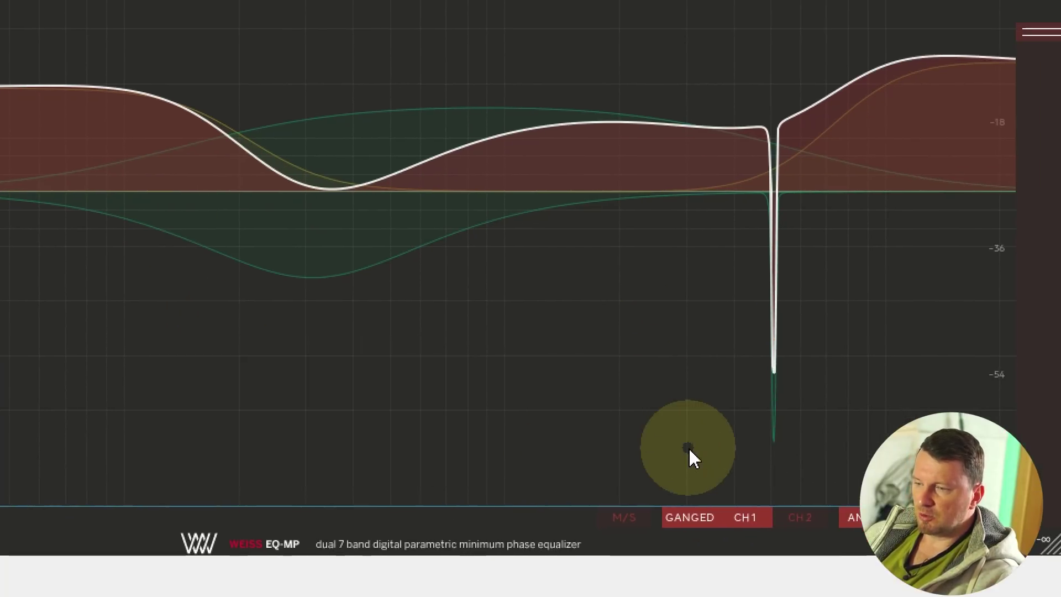
pyautogui.moveTo(494, 114)
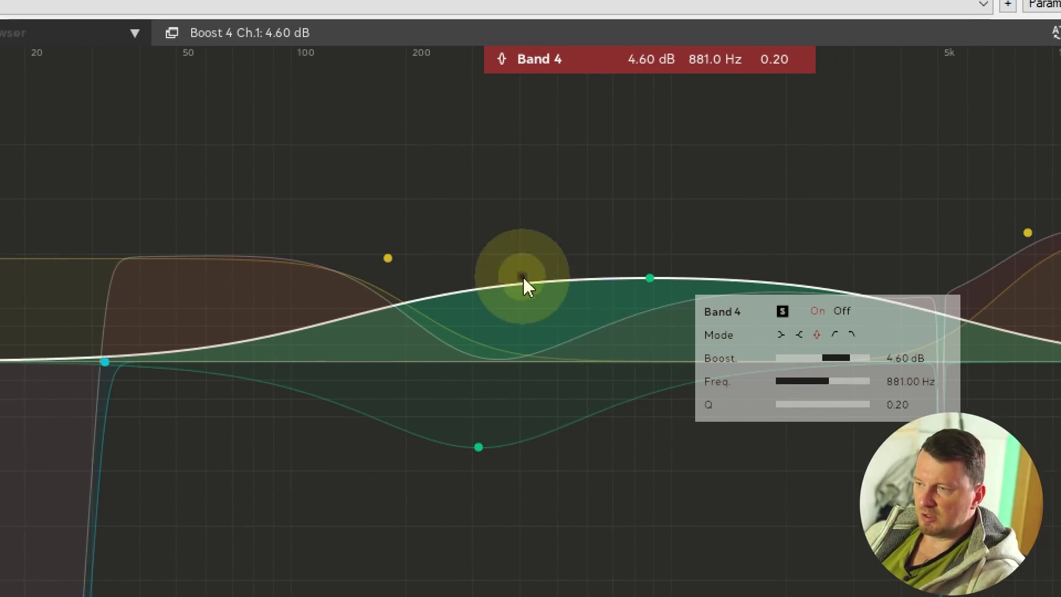
pyautogui.moveTo(479, 447)
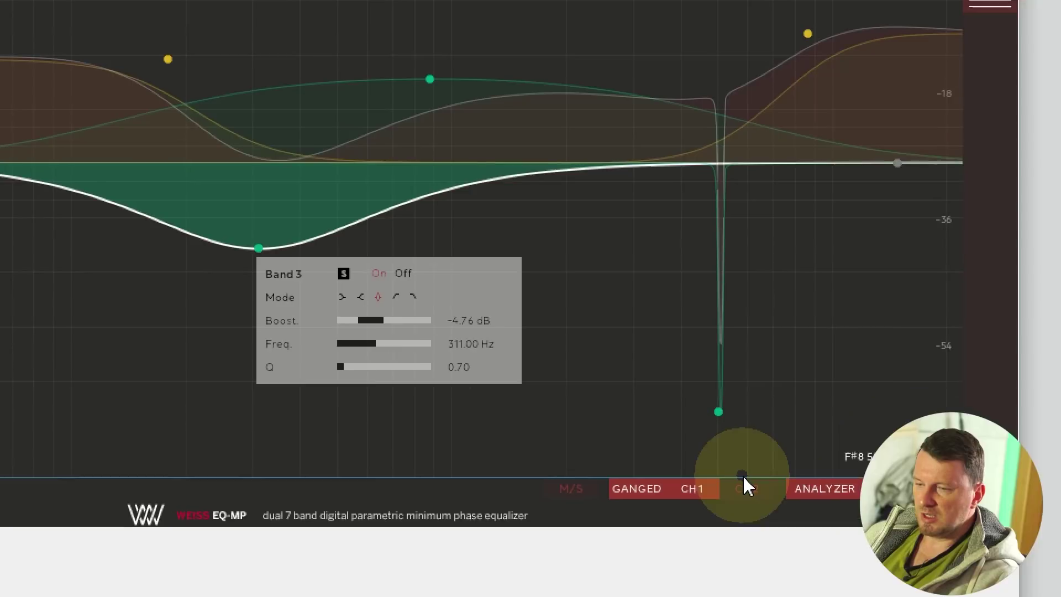
# - Set the Band Menu option to Left Click, and check the pop-up menus of bands 4 and 2 before closing them
pyautogui.click(833, 481)
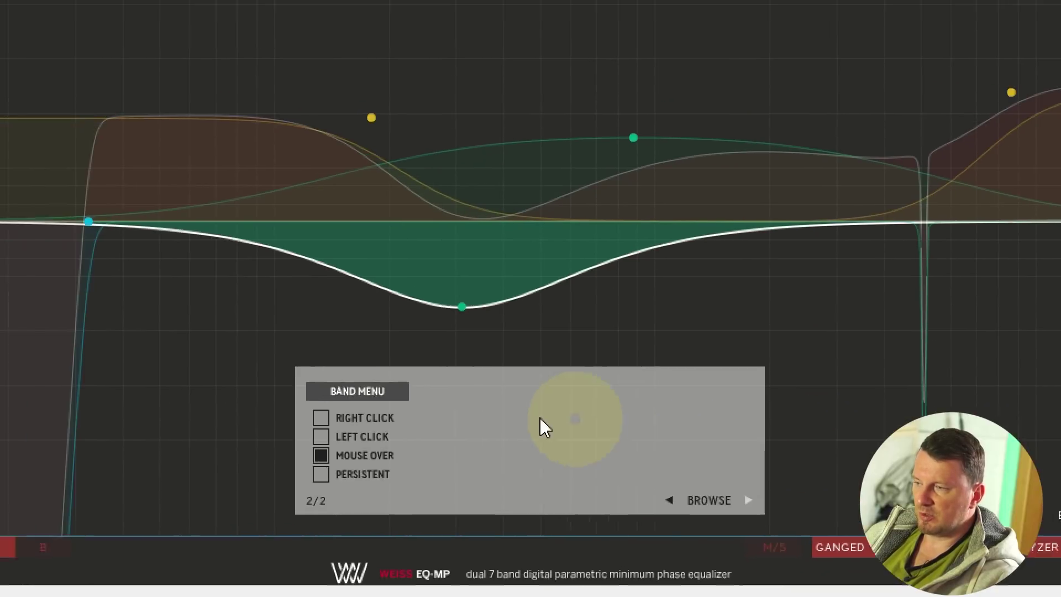
pyautogui.click(424, 431)
pyautogui.click(565, 301)
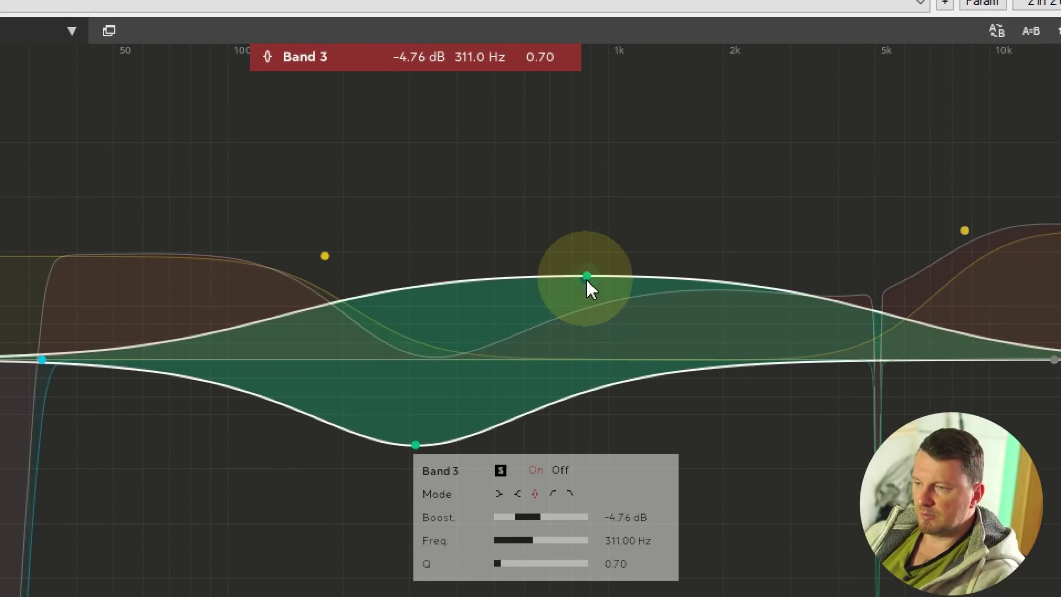
pyautogui.click(586, 279)
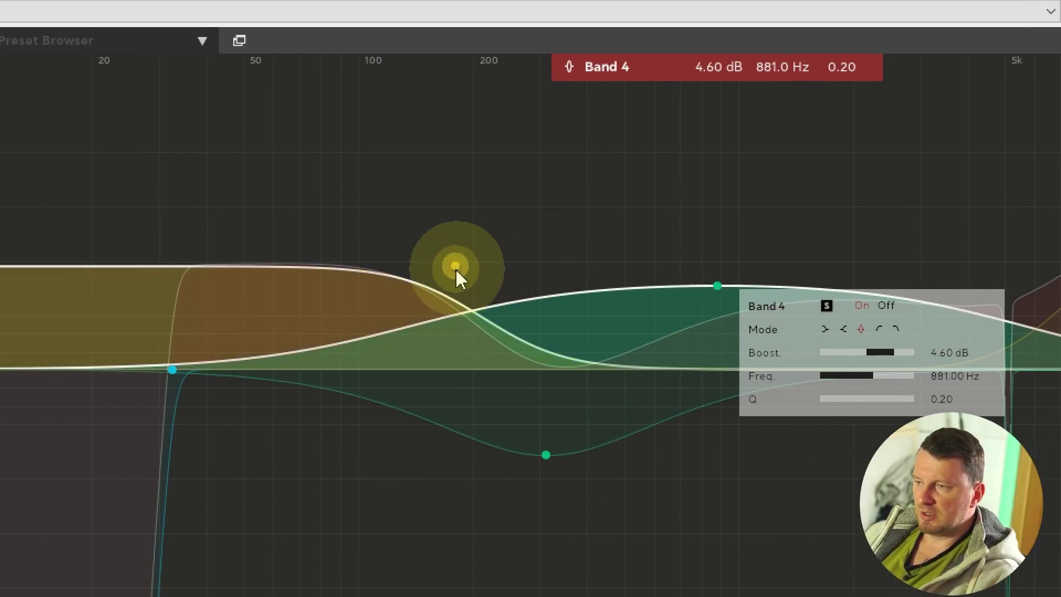
pyautogui.click(326, 257)
pyautogui.click(528, 249)
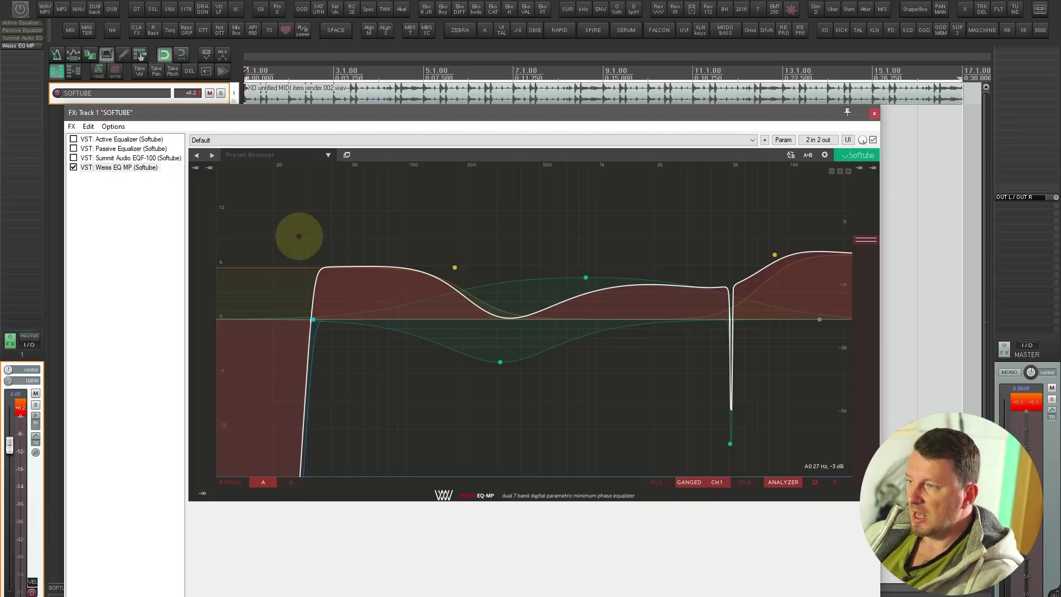
# - Move the SOFTUBE track's FX window higher on the screen
pyautogui.moveTo(201, 113); pyautogui.dragTo(194, 65)
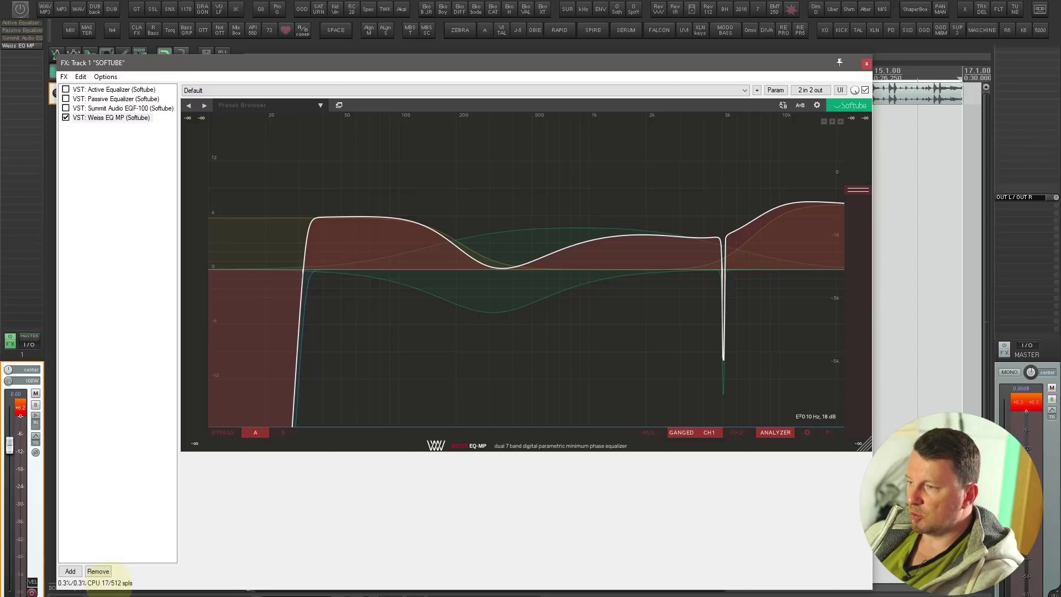
pyautogui.moveTo(249, 326)
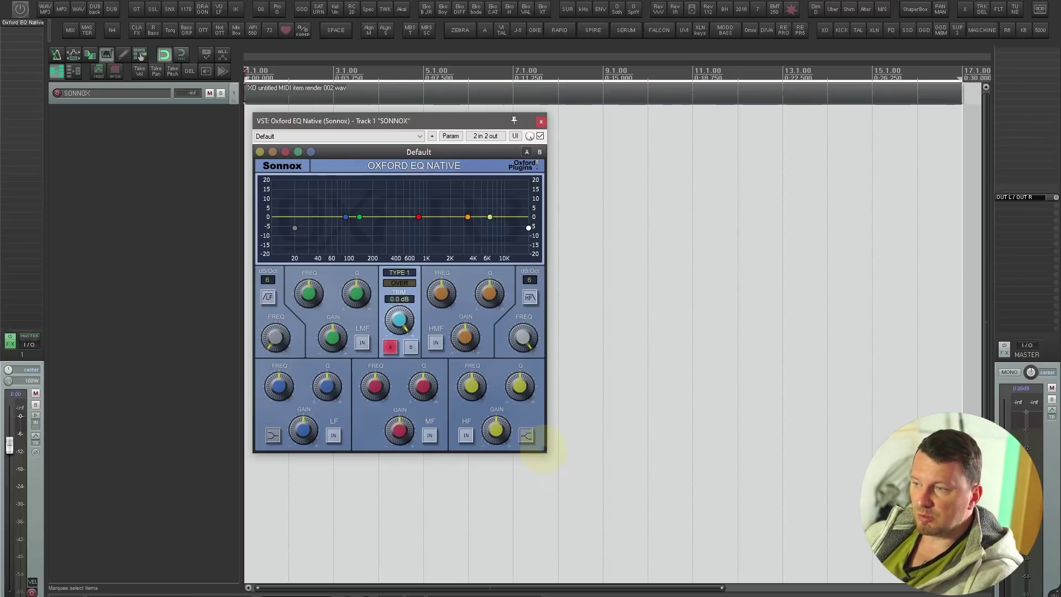
# - Start playback of the SONNOX track and look through Oxford EQ Native's preset and display option menus
pyautogui.press('space')
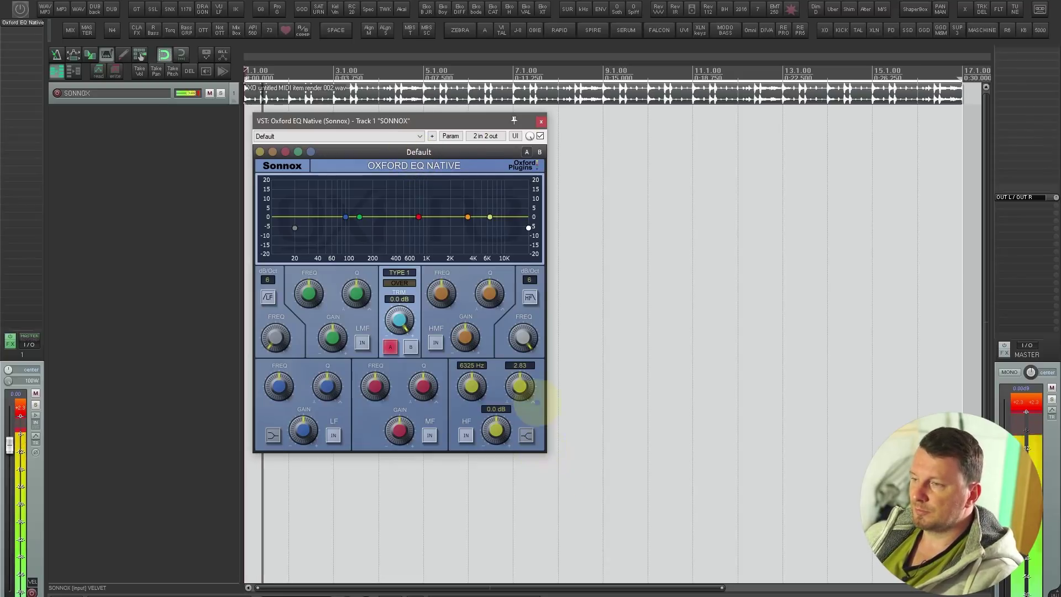
pyautogui.click(260, 151)
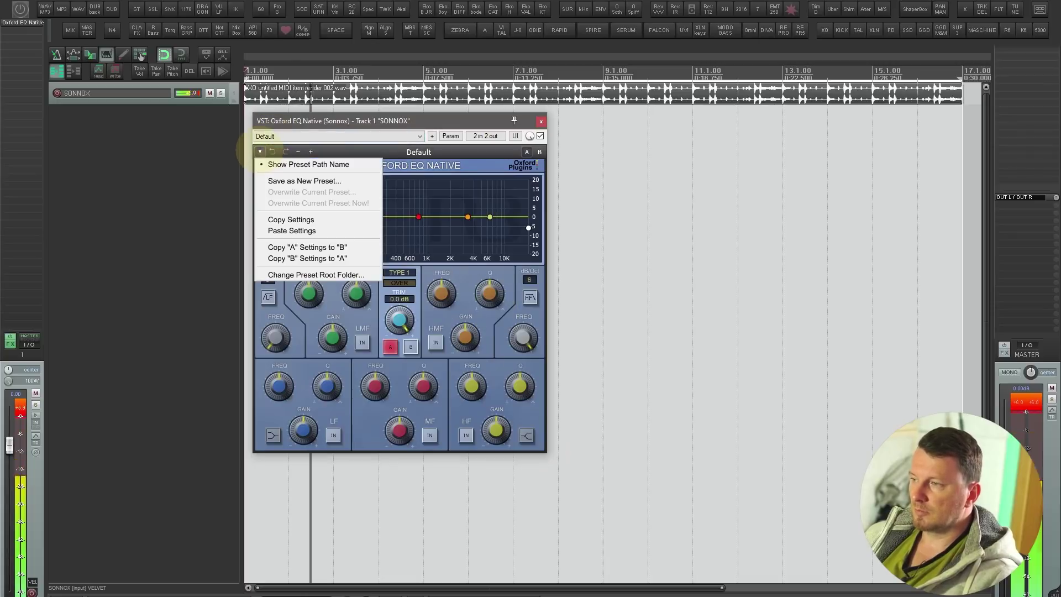
pyautogui.click(259, 151)
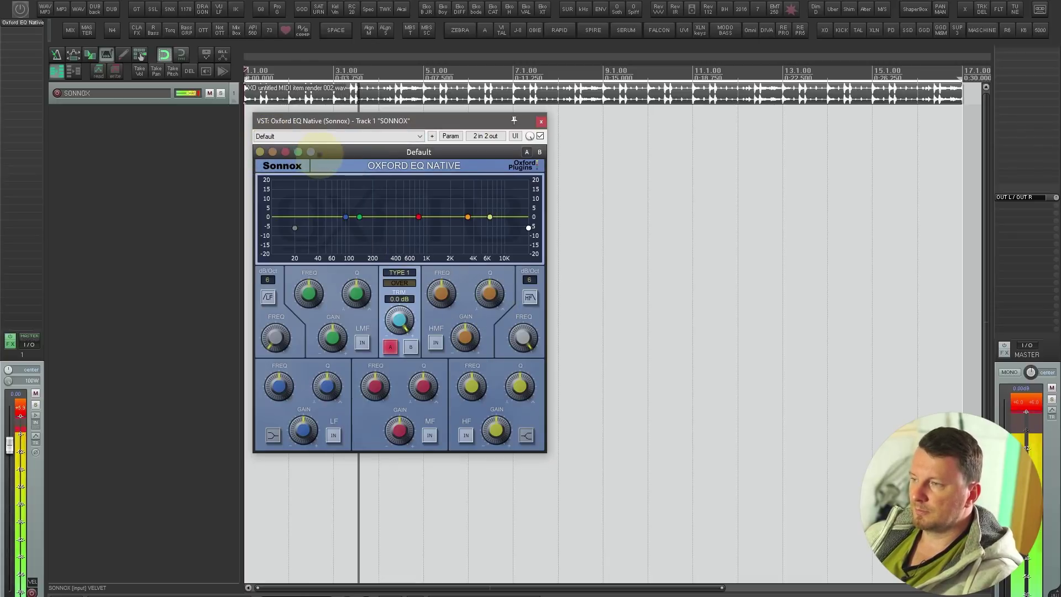
pyautogui.click(282, 166)
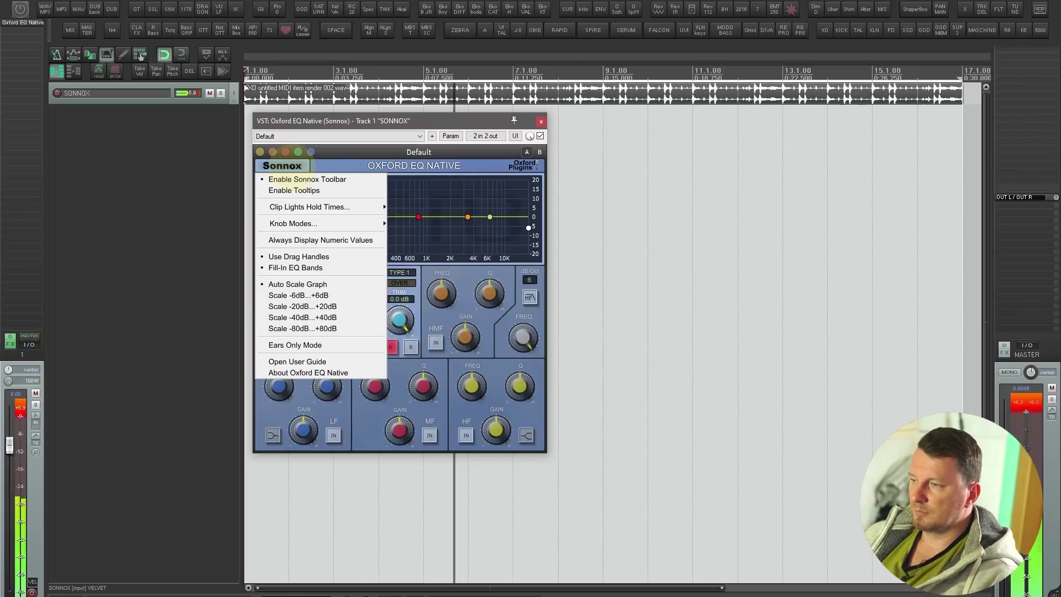
pyautogui.click(291, 167)
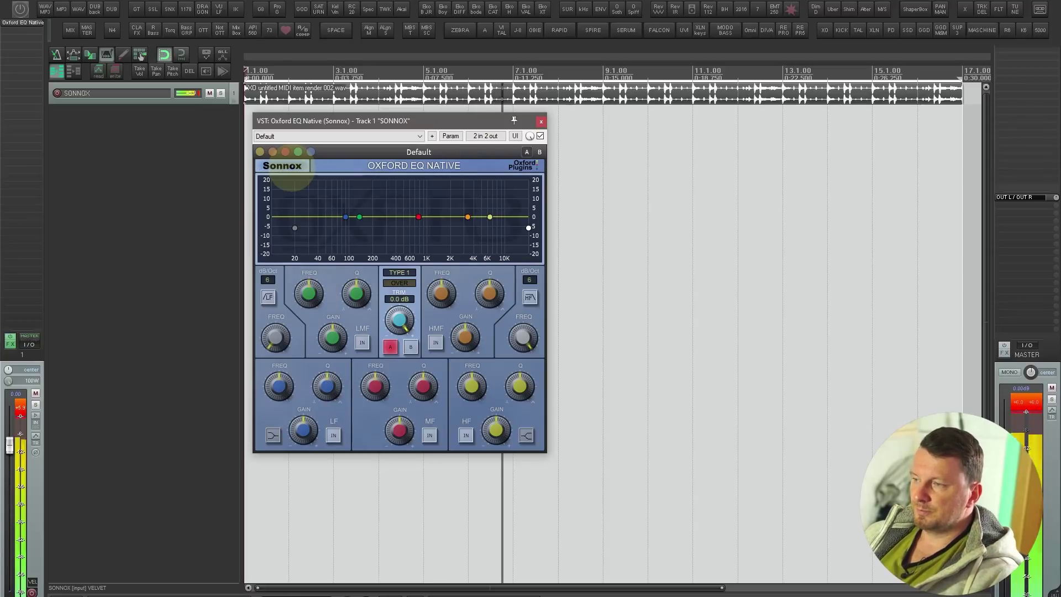
# - Enable the Oxford EQ Native's low cut filter at 36 dB/Oct and raise its frequency to about 139 Hz
pyautogui.click(268, 297)
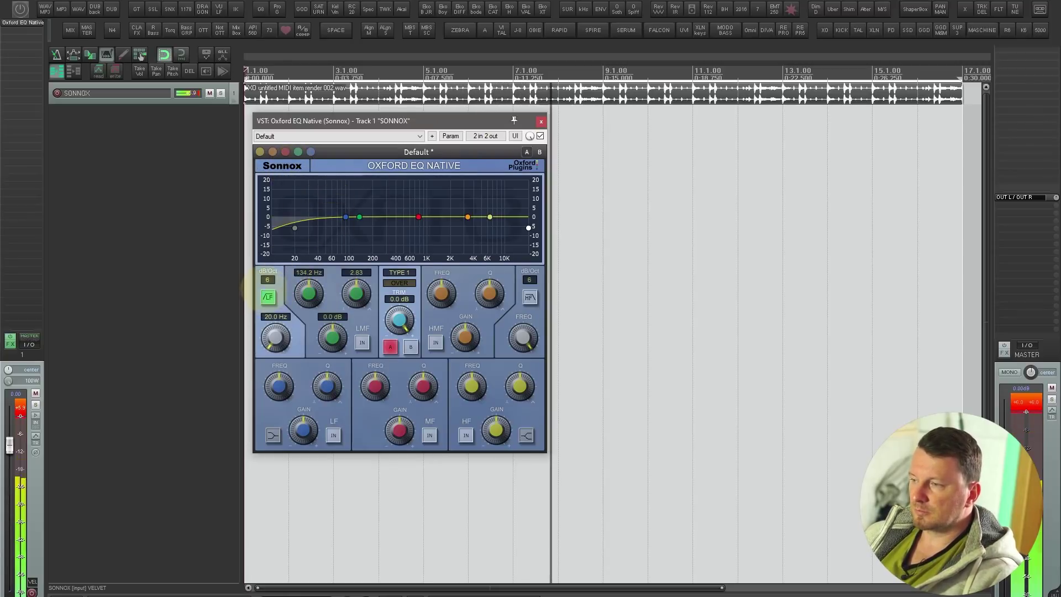
pyautogui.click(268, 279)
pyautogui.click(268, 327)
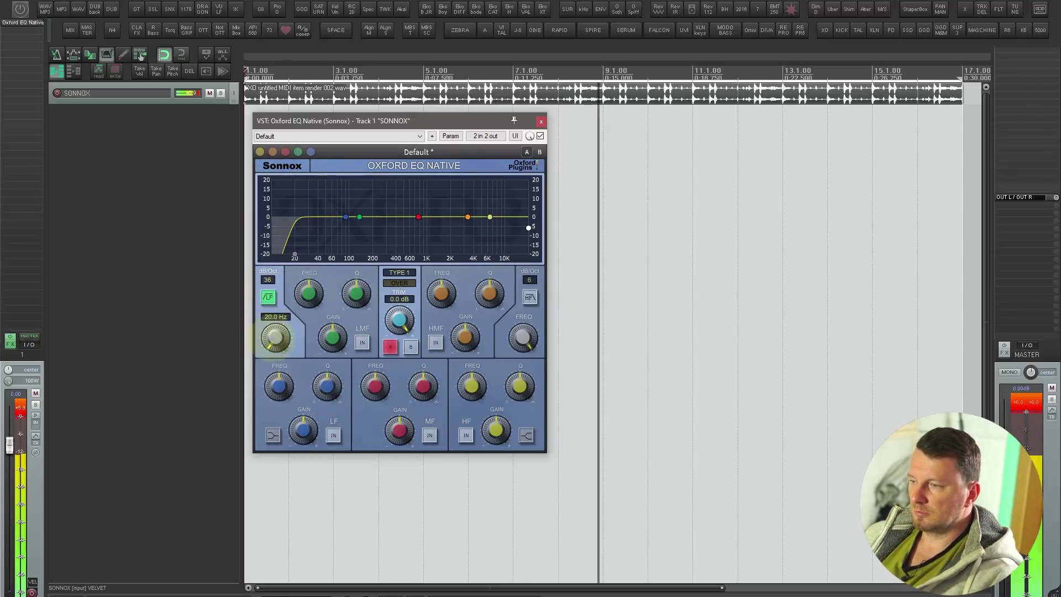
pyautogui.moveTo(276, 336); pyautogui.dragTo(279, 289)
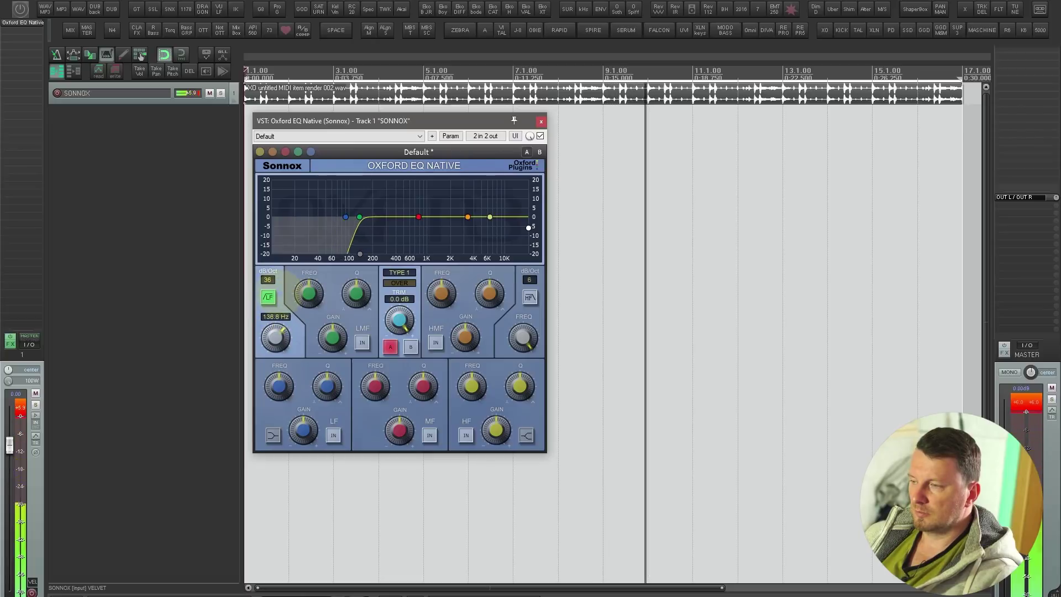
# - Enable the high cut filter at 36 dB/Oct with its frequency at 4042 Hz
pyautogui.click(530, 279)
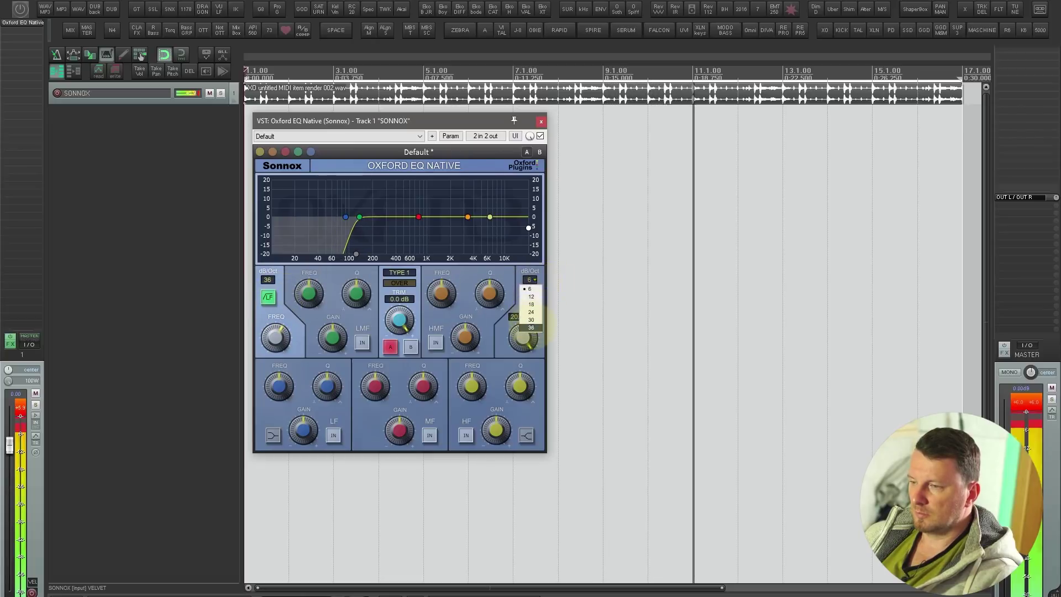
pyautogui.click(531, 327)
pyautogui.moveTo(522, 335); pyautogui.dragTo(509, 317)
pyautogui.click(530, 298)
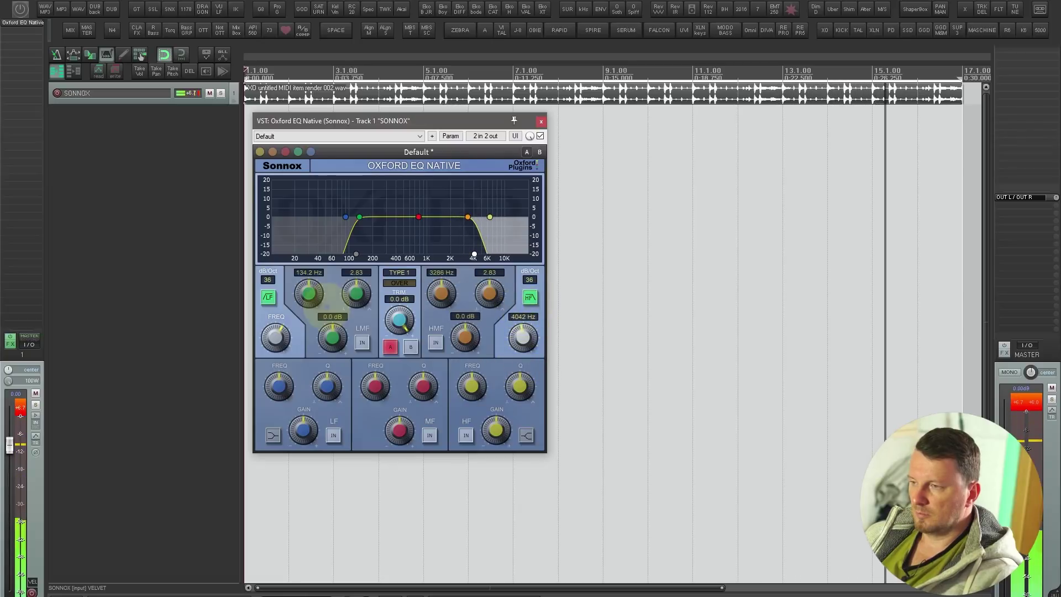
# - Raise the low cut to 333.4 Hz and set the high cut's slope to 6 dB/Oct, turning both filters off before resuming playback
pyautogui.moveTo(275, 336); pyautogui.dragTo(283, 311)
pyautogui.click(529, 279)
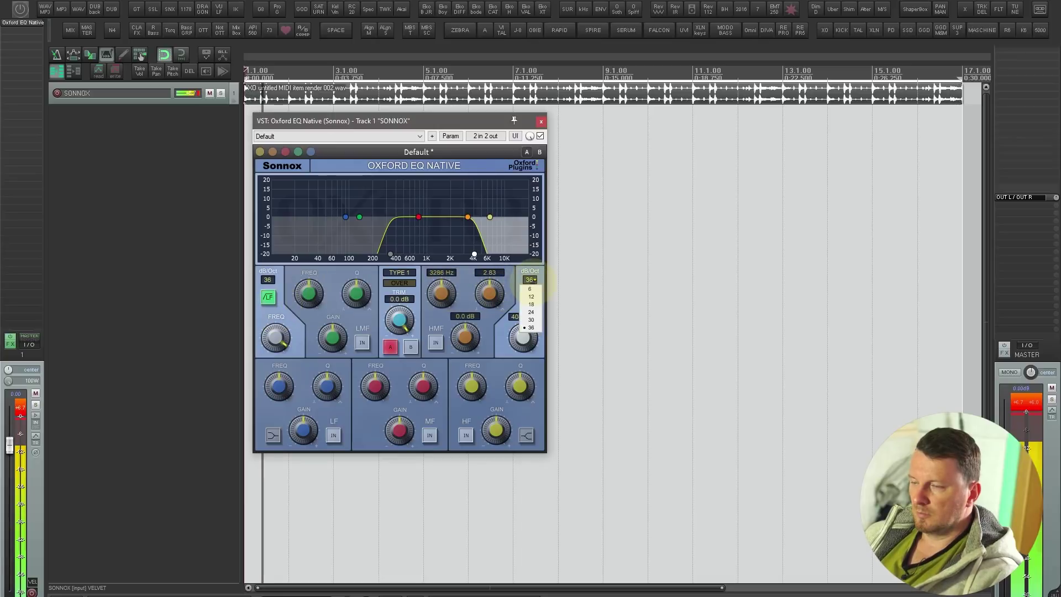
pyautogui.click(531, 277)
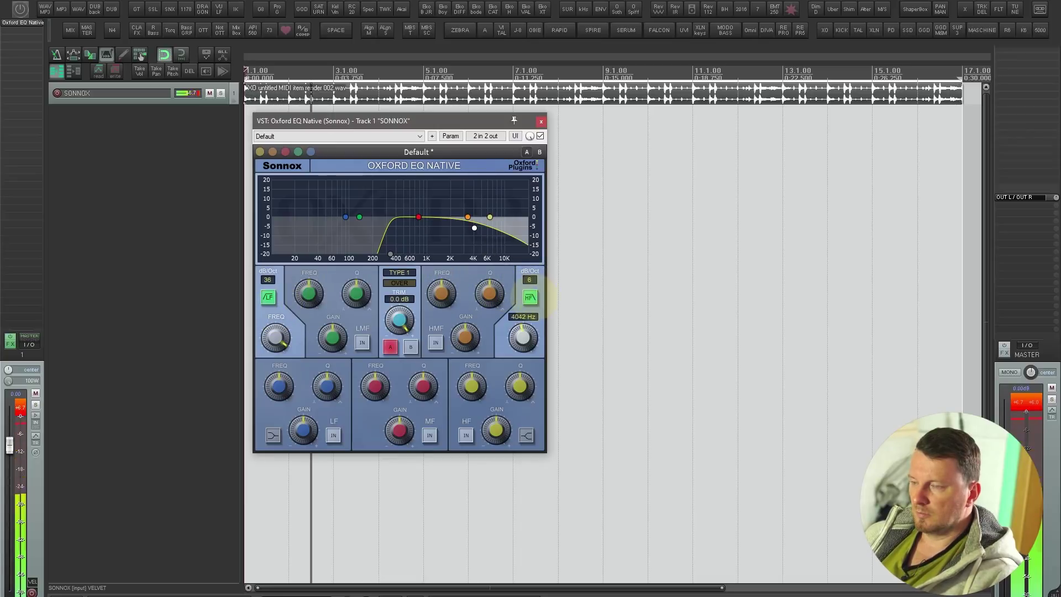
pyautogui.press('space')
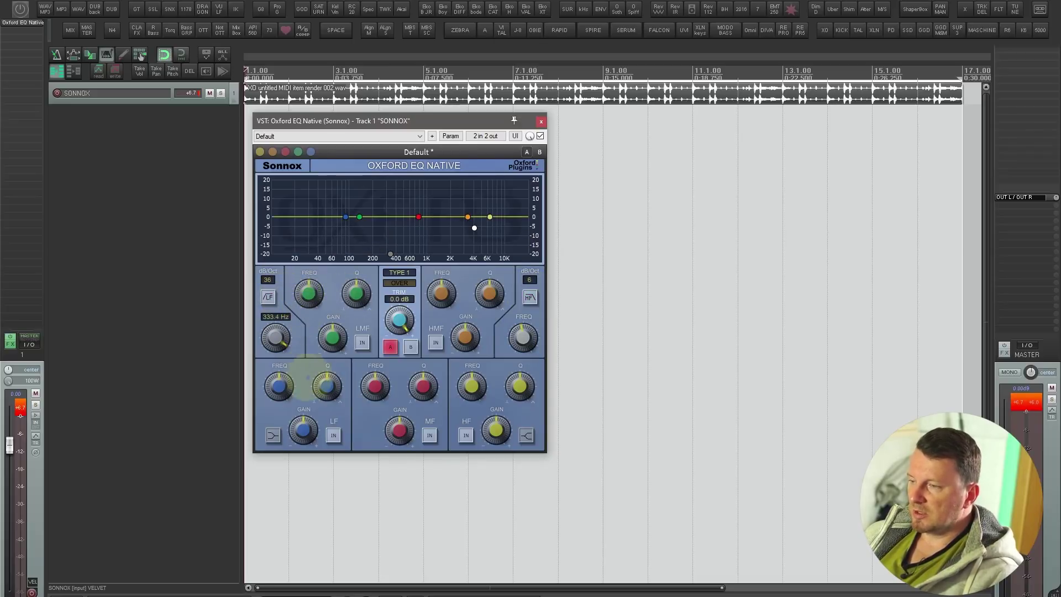
pyautogui.press('space')
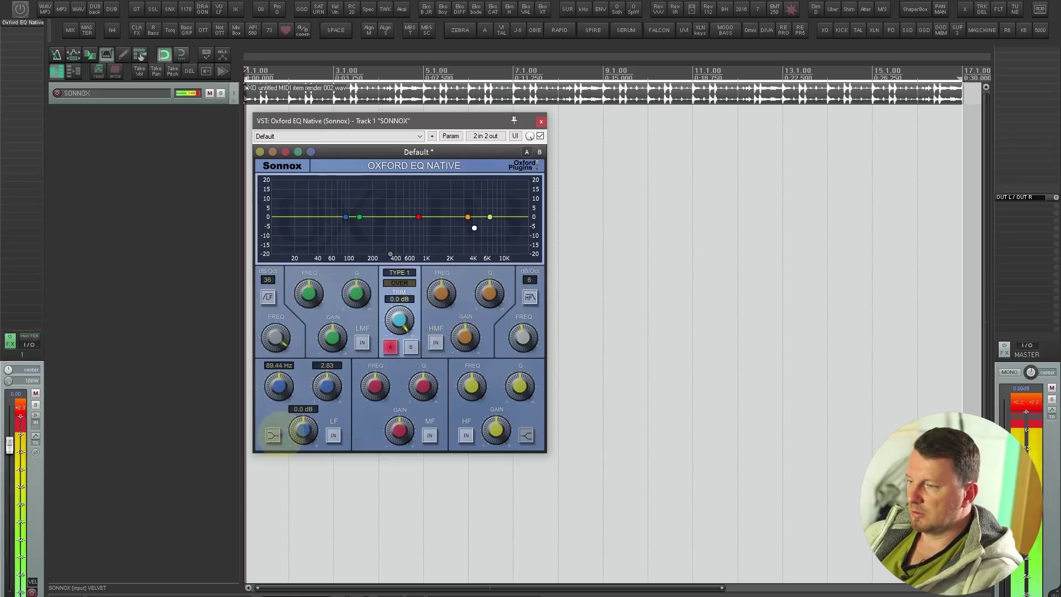
# - Enable the LF band as a shelf at 51.78 Hz with +9.13 dB gain and 40% overshoot, stopping playback
pyautogui.click(333, 435)
pyautogui.click(273, 434)
pyautogui.moveTo(303, 430); pyautogui.dragTo(303, 417)
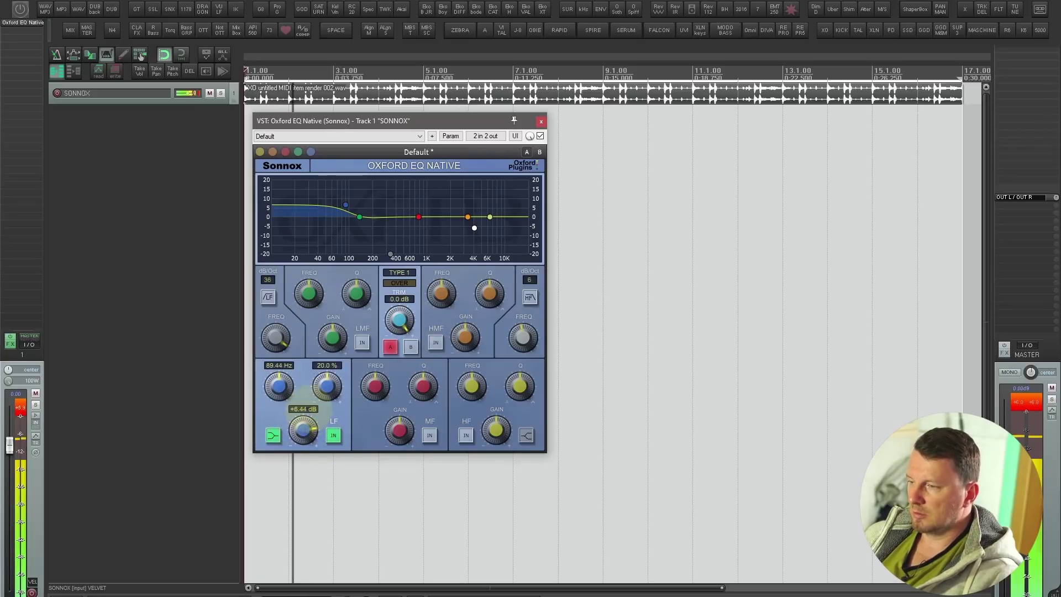
pyautogui.moveTo(287, 378); pyautogui.dragTo(285, 383)
pyautogui.moveTo(297, 426); pyautogui.dragTo(297, 421)
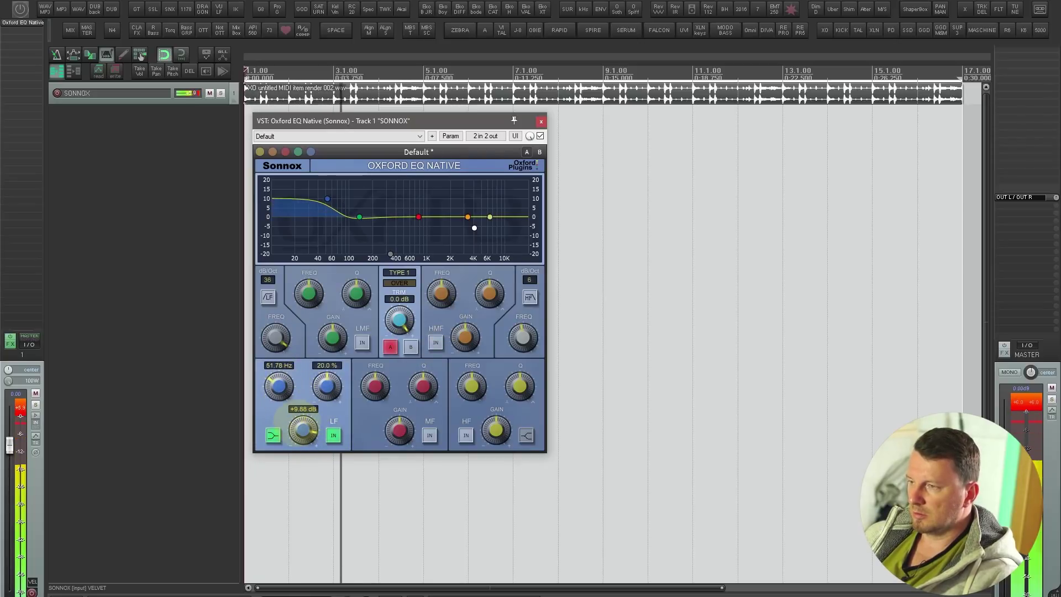
pyautogui.moveTo(334, 382)
pyautogui.mouseDown()
pyautogui.moveTo(324, 411)
pyautogui.moveTo(337, 319)
pyautogui.moveTo(331, 409)
pyautogui.moveTo(332, 340)
pyautogui.moveTo(330, 375)
pyautogui.mouseUp()
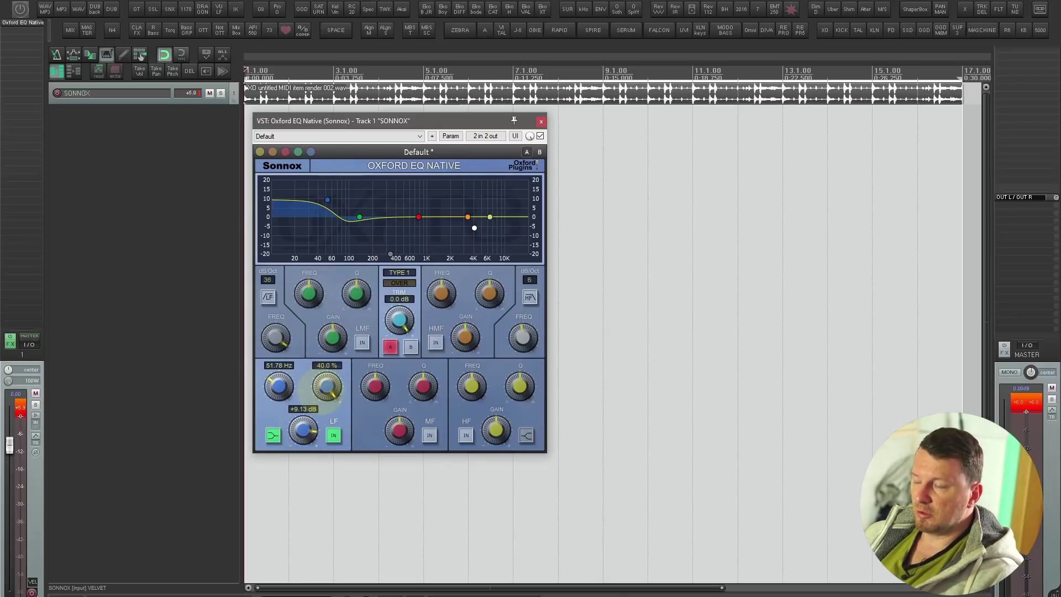
pyautogui.moveTo(327, 386)
pyautogui.mouseDown()
pyautogui.moveTo(330, 447)
pyautogui.moveTo(322, 373)
pyautogui.mouseUp()
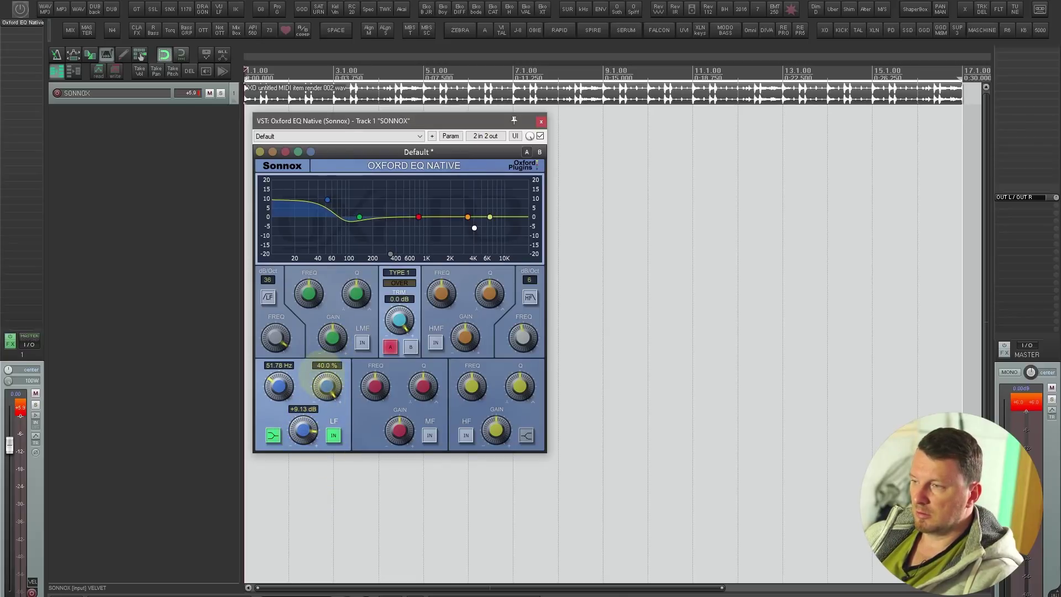
# - Resume playback, enable the MF band at 693.5 Hz with Q 16.0, and sweep its gain from a boost to -20 dB
pyautogui.press('space')
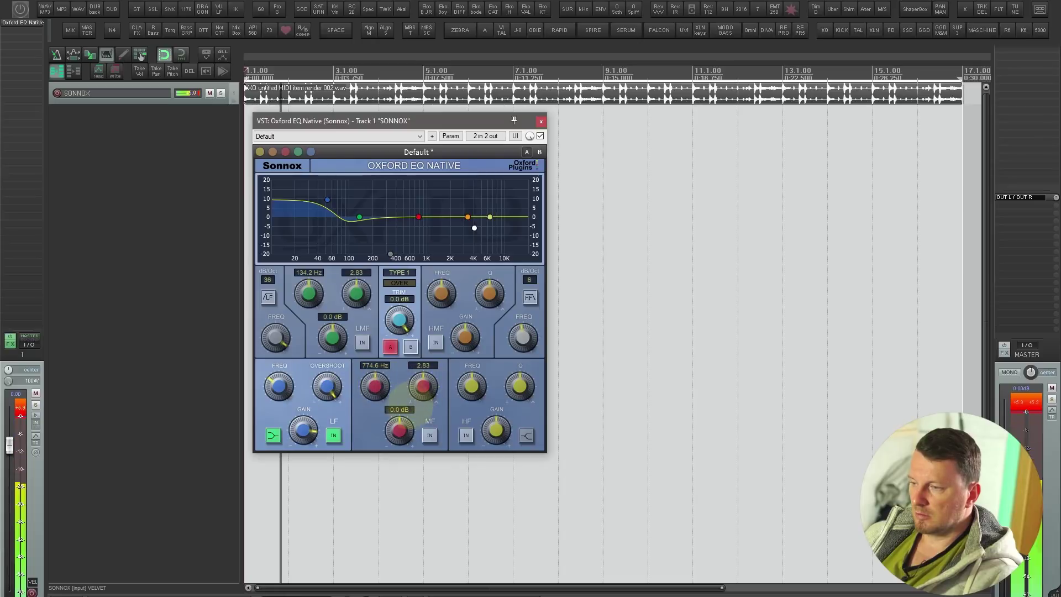
pyautogui.moveTo(399, 430)
pyautogui.mouseDown()
pyautogui.moveTo(405, 393)
pyautogui.moveTo(426, 367)
pyautogui.moveTo(380, 391)
pyautogui.moveTo(424, 431)
pyautogui.moveTo(415, 316)
pyautogui.moveTo(421, 449)
pyautogui.moveTo(395, 431)
pyautogui.moveTo(397, 415)
pyautogui.mouseUp()
pyautogui.click(429, 434)
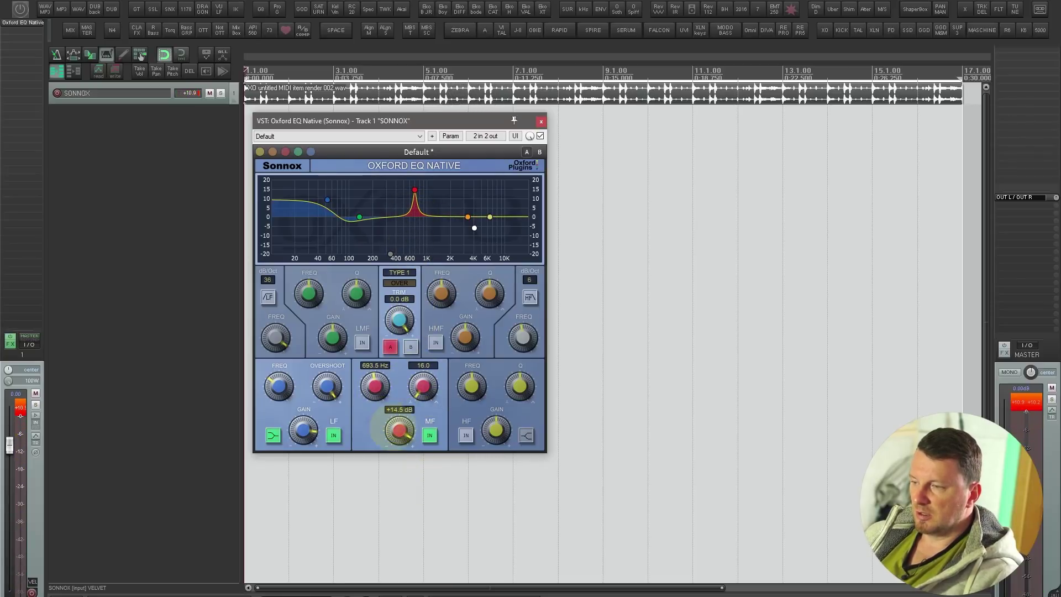
pyautogui.moveTo(399, 432); pyautogui.dragTo(402, 391)
pyautogui.moveTo(399, 432); pyautogui.dragTo(399, 442)
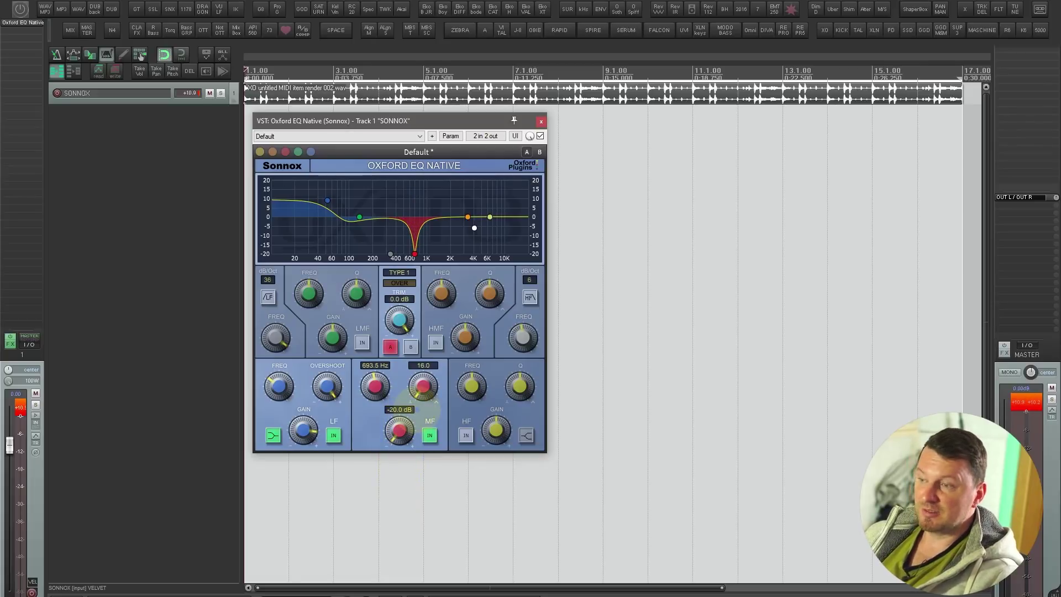
# - Widen the MF band to a Q of 0.86 and set its gain to +4.73 dB during playback
pyautogui.press('space')
pyautogui.moveTo(401, 426); pyautogui.dragTo(426, 236)
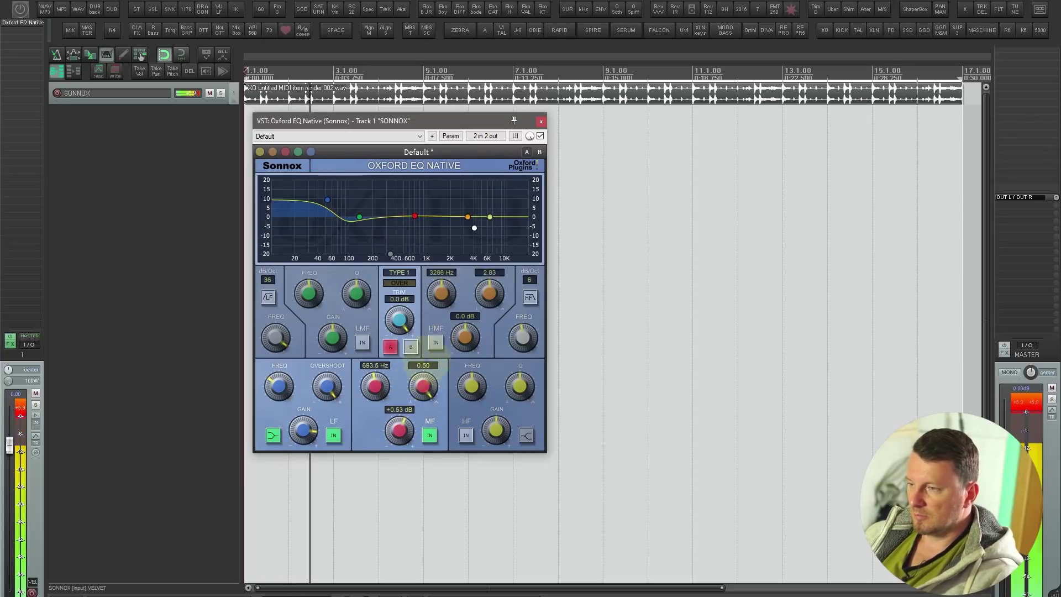
pyautogui.moveTo(399, 428)
pyautogui.mouseDown()
pyautogui.moveTo(399, 414)
pyautogui.moveTo(421, 402)
pyautogui.moveTo(398, 420)
pyautogui.mouseUp()
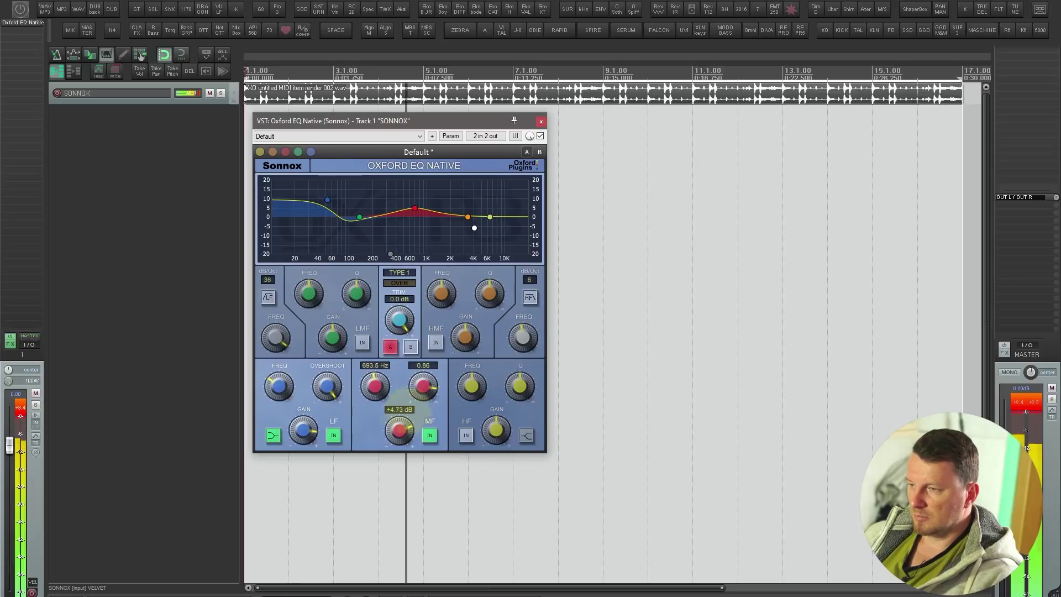
# - Enable the HF band as a shelf at 9331 Hz with +4.22 dB gain and 21.1% overshoot
pyautogui.click(526, 436)
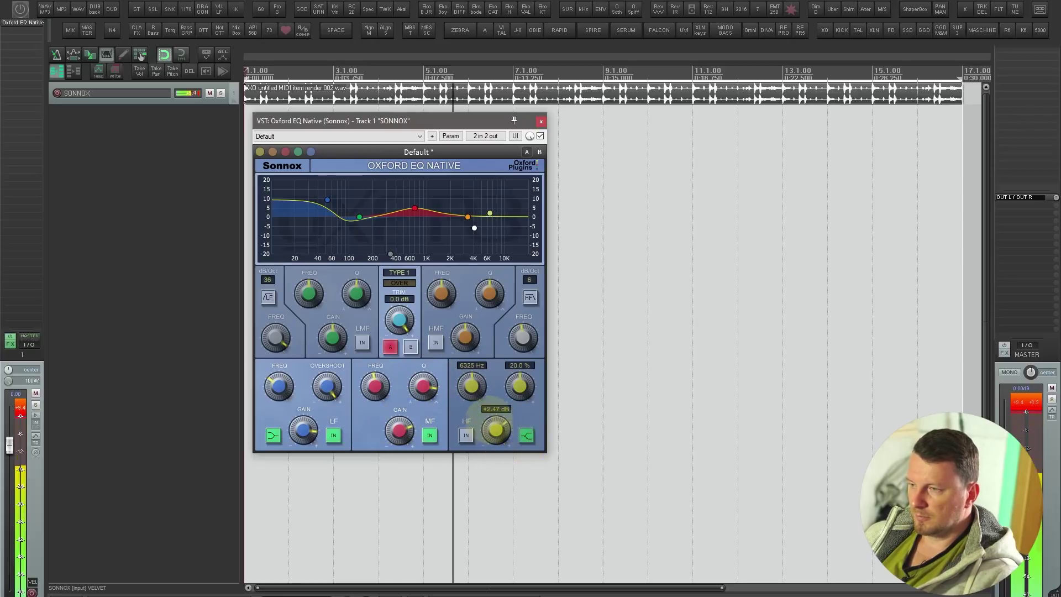
pyautogui.moveTo(496, 431); pyautogui.dragTo(495, 378)
pyautogui.click(466, 436)
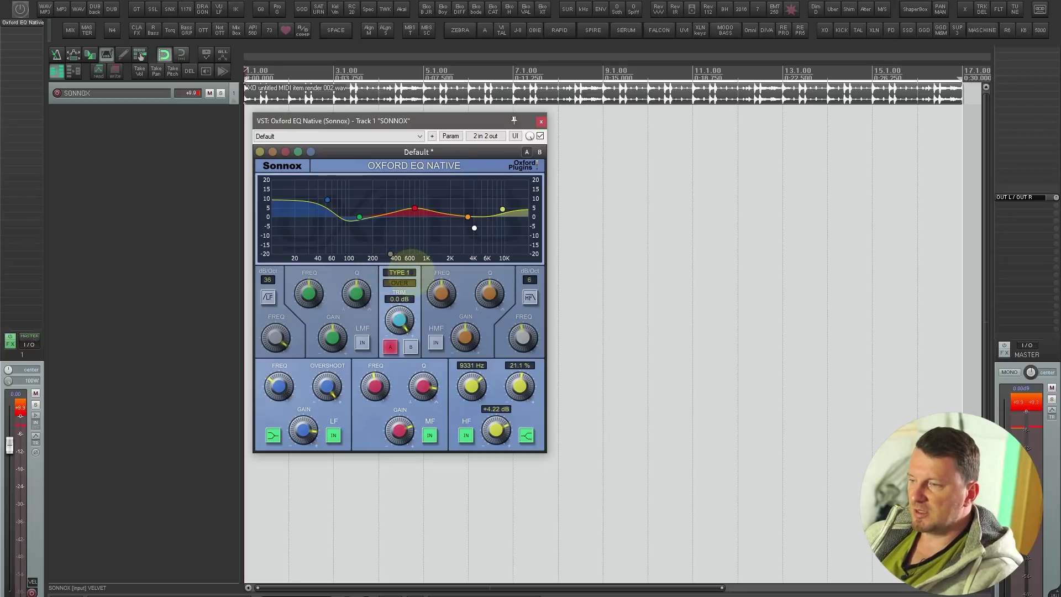
# - Switch the EQ type from Type 1 up through Type 4 to compare how the curves change
pyautogui.click(409, 273)
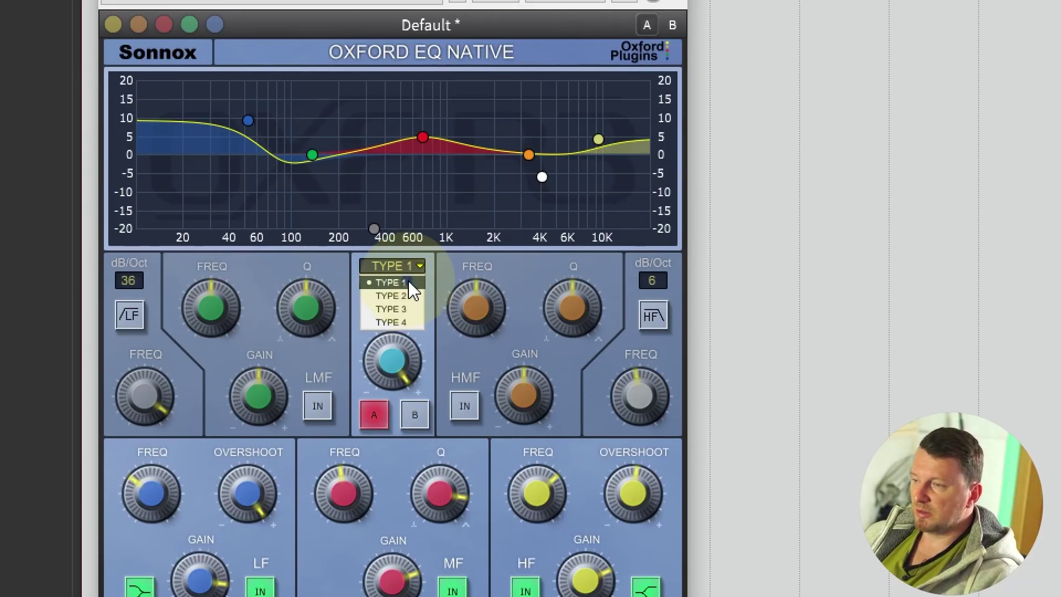
pyautogui.click(409, 282)
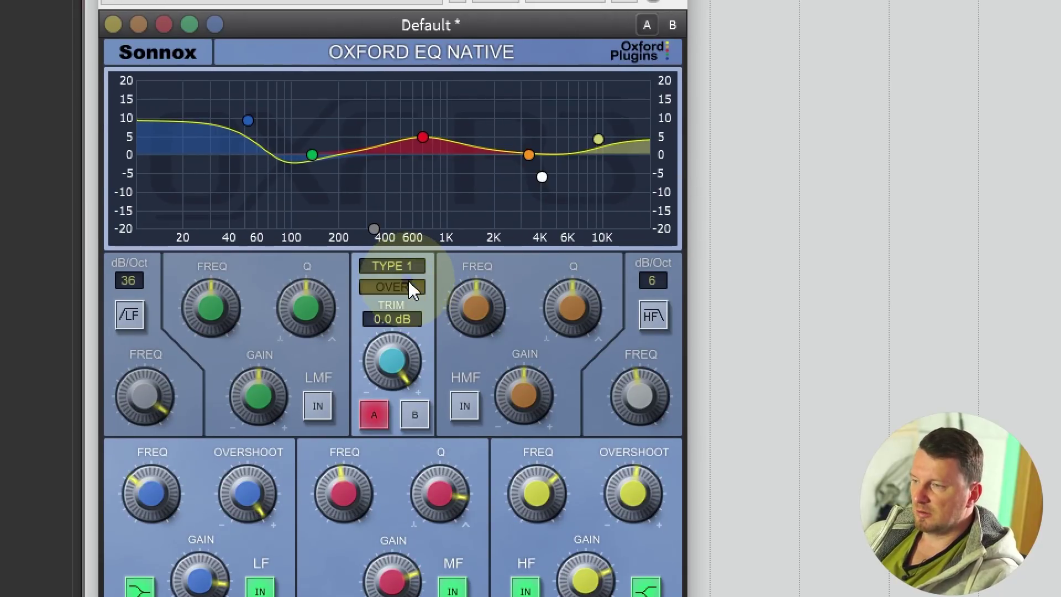
pyautogui.click(408, 269)
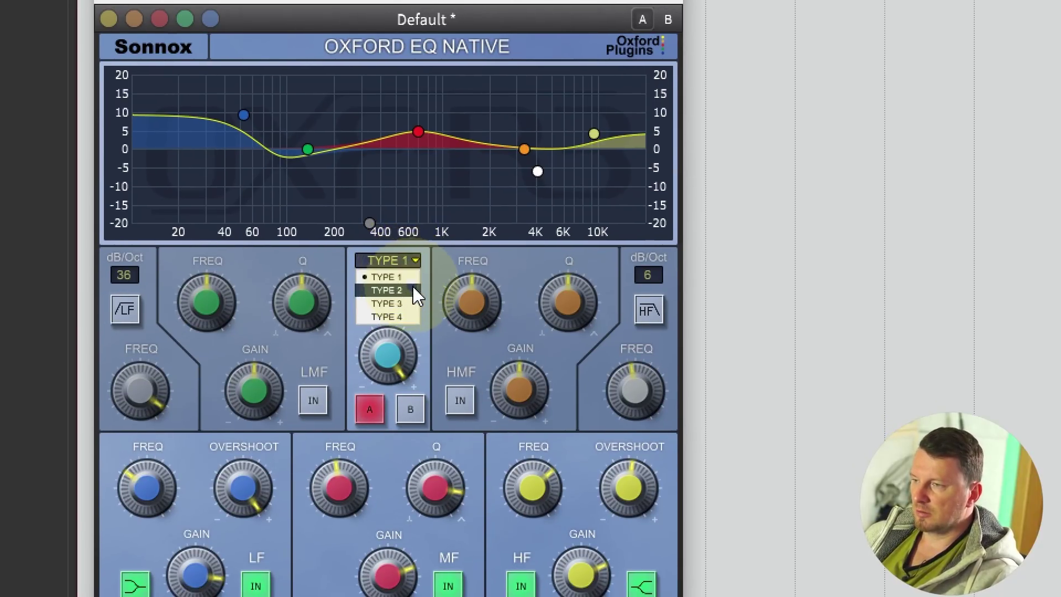
pyautogui.click(412, 290)
pyautogui.click(412, 261)
pyautogui.click(409, 294)
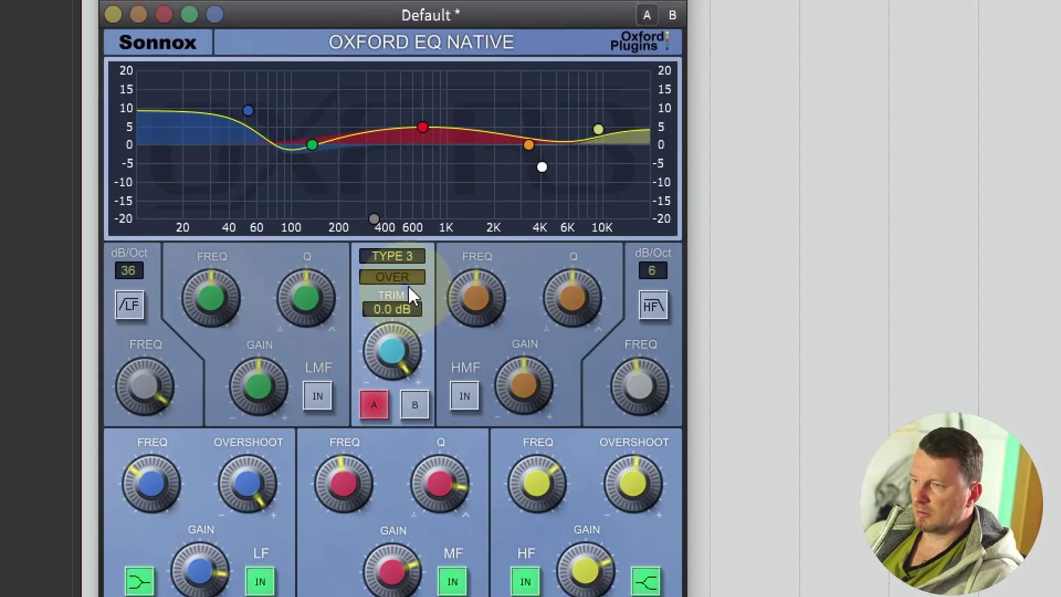
pyautogui.click(409, 253)
pyautogui.click(406, 301)
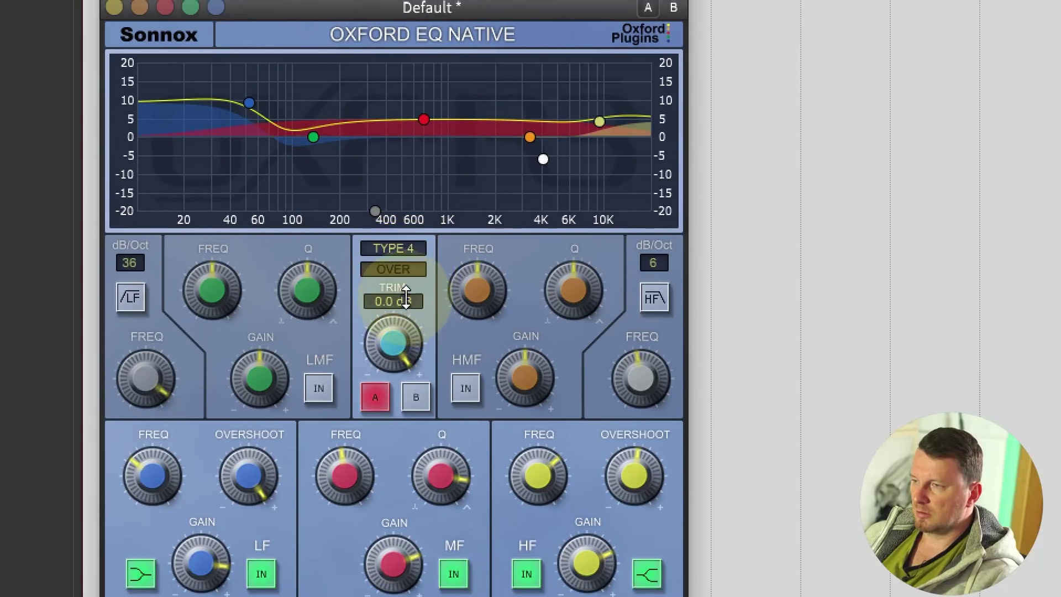
# - Step the EQ type back down from Type 4 to Type 1, comparing the curve shapes
pyautogui.click(408, 250)
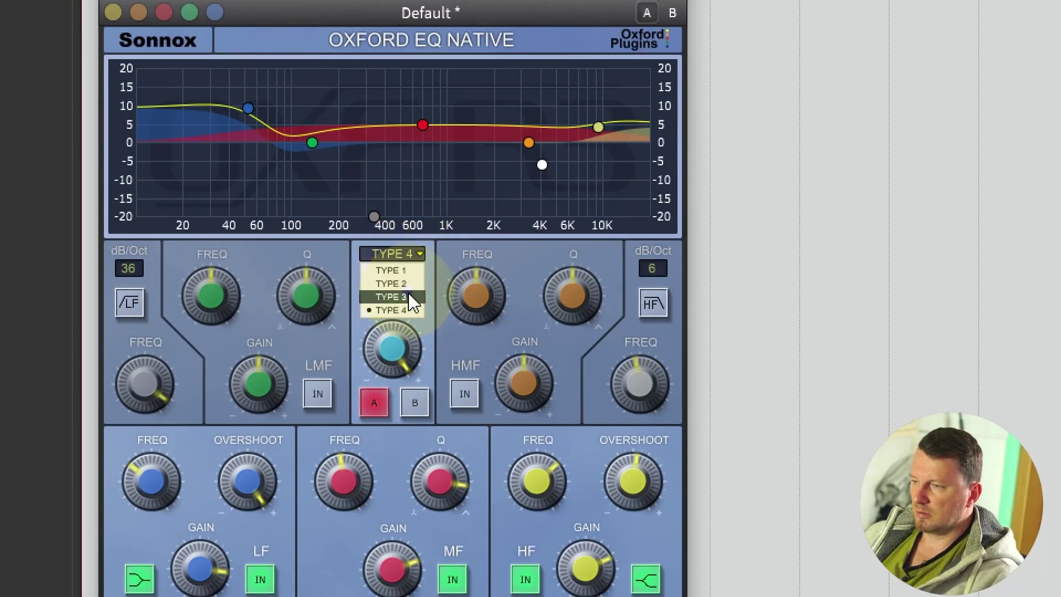
pyautogui.click(409, 296)
pyautogui.click(408, 254)
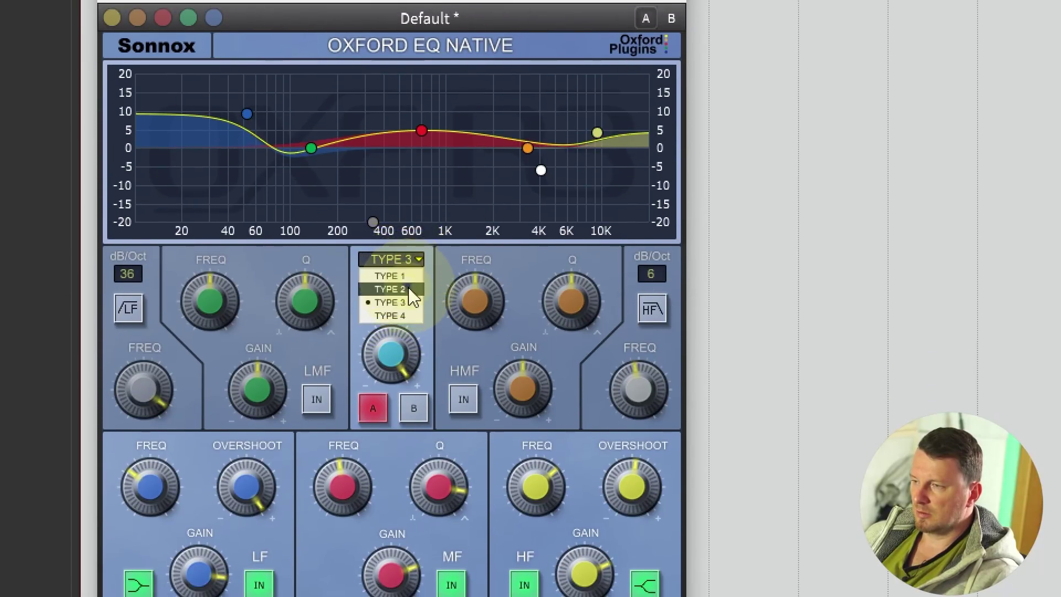
pyautogui.click(408, 284)
pyautogui.click(408, 270)
pyautogui.click(408, 281)
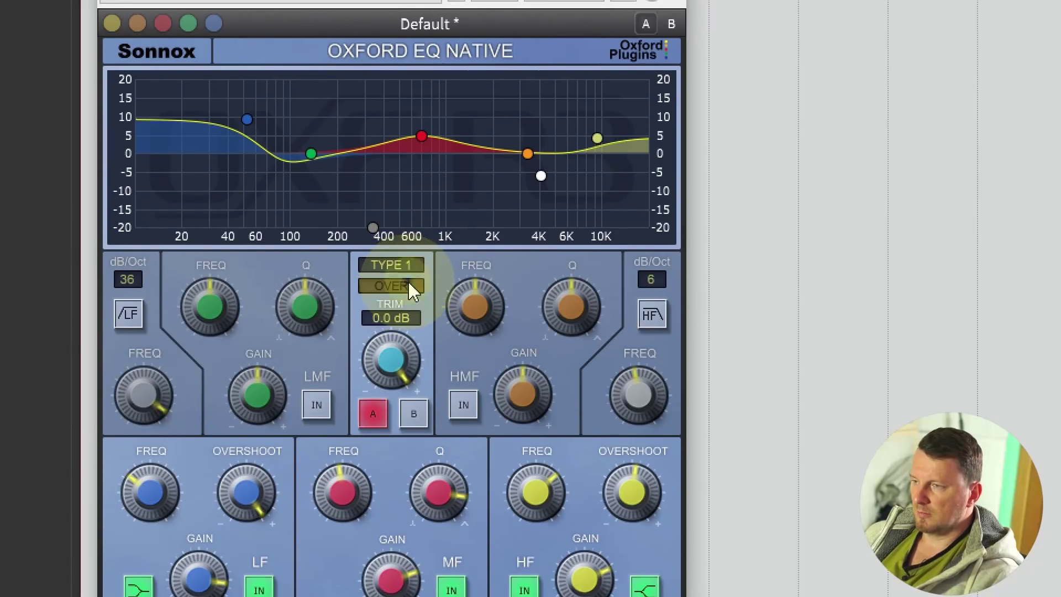
pyautogui.click(409, 266)
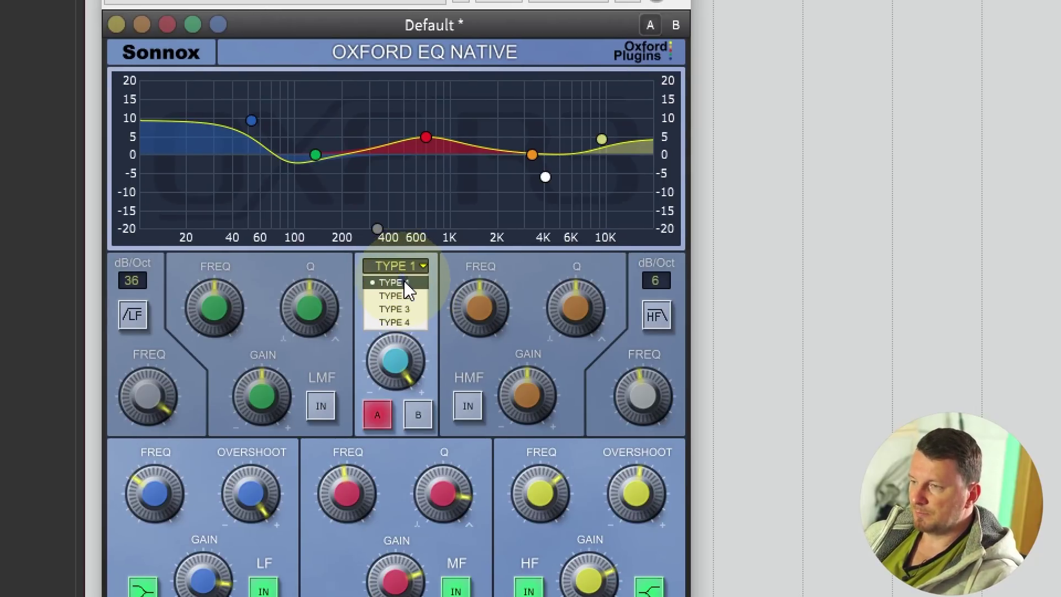
pyautogui.click(405, 282)
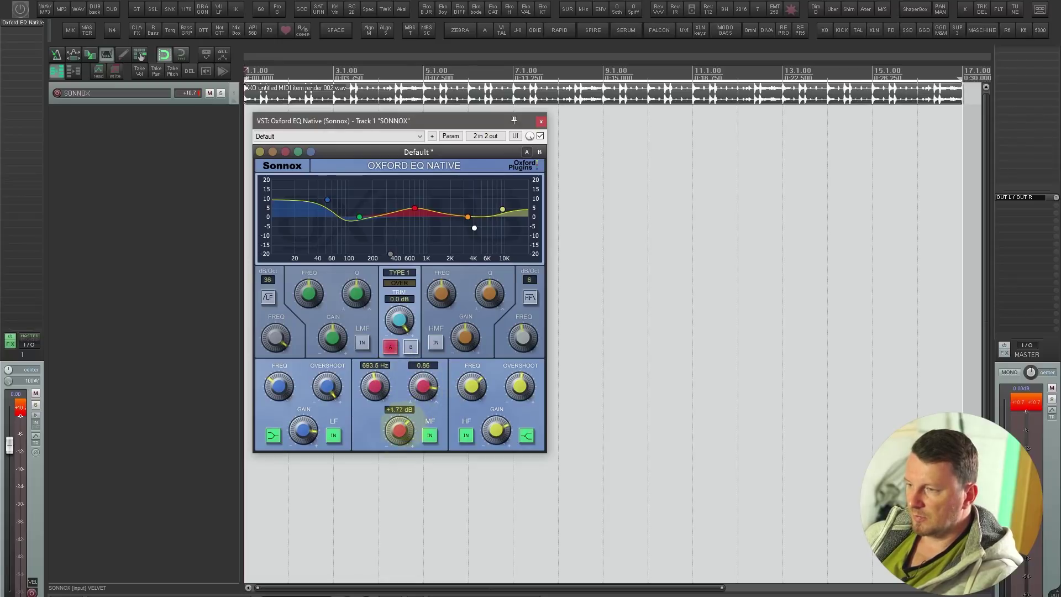
# - Lower the MF band's gain to -20 dB and switch the EQ type to Type 2
pyautogui.moveTo(399, 429)
pyautogui.mouseDown()
pyautogui.moveTo(398, 492)
pyautogui.moveTo(394, 387)
pyautogui.moveTo(398, 448)
pyautogui.moveTo(399, 436)
pyautogui.mouseUp()
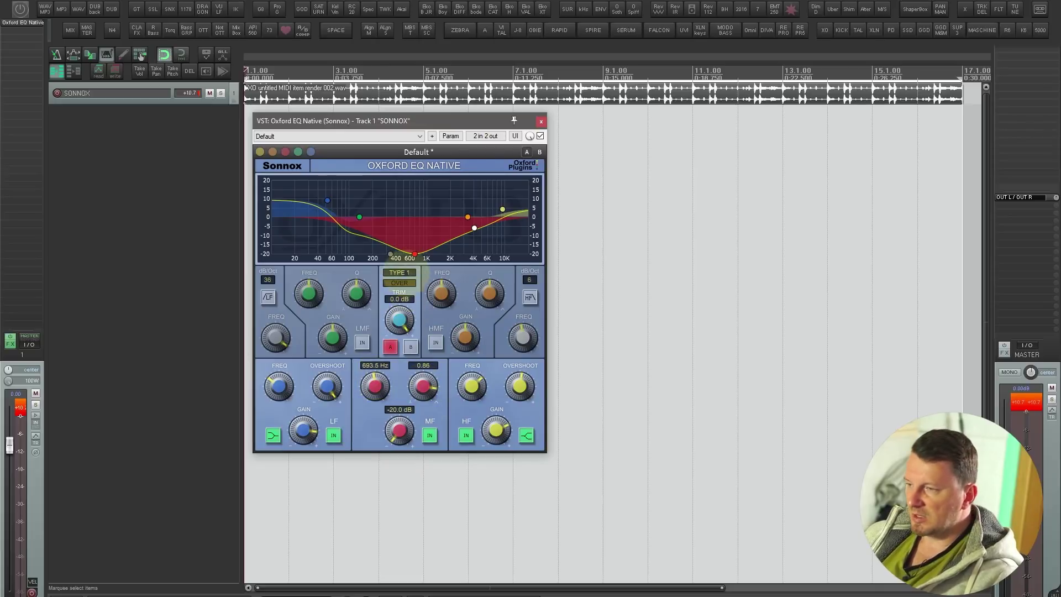
pyautogui.click(411, 273)
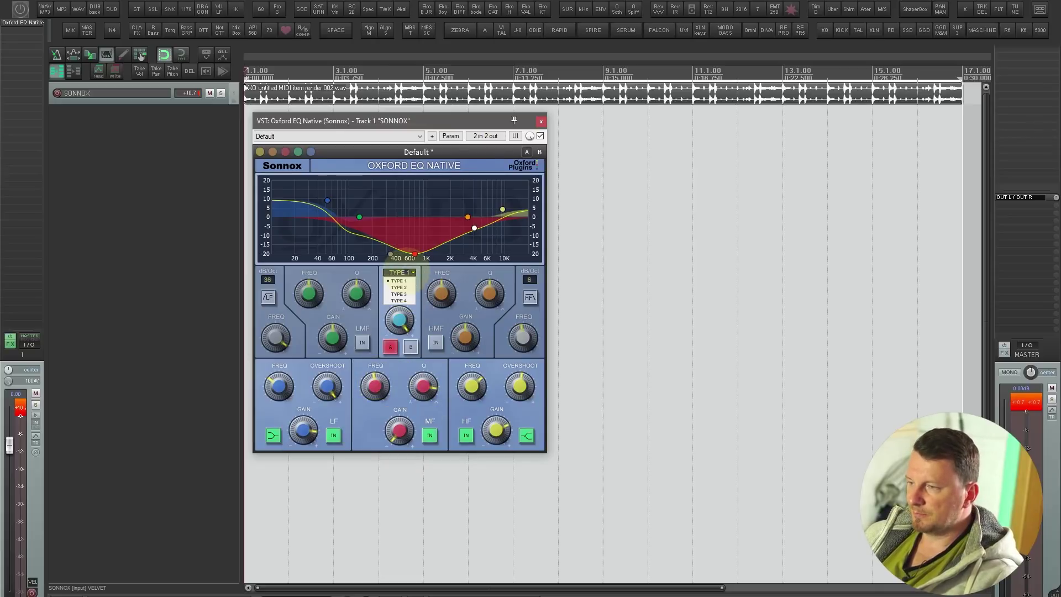
pyautogui.click(399, 288)
pyautogui.moveTo(399, 376)
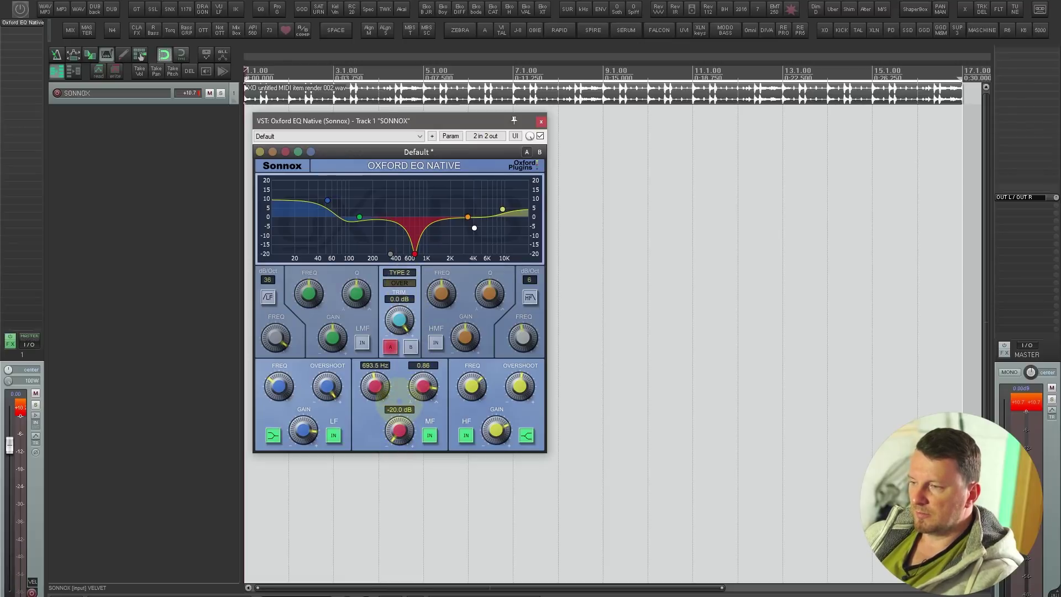
# - Raise the MF band's gain to about +20 dB with Type 2 active
pyautogui.moveTo(399, 387); pyautogui.dragTo(399, 351)
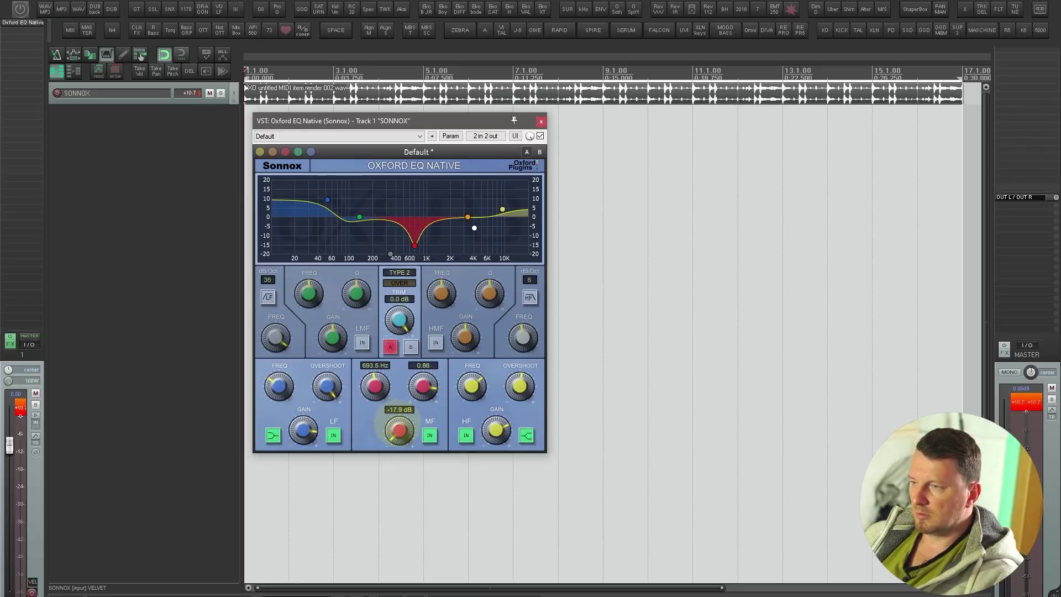
pyautogui.moveTo(393, 414); pyautogui.dragTo(389, 331)
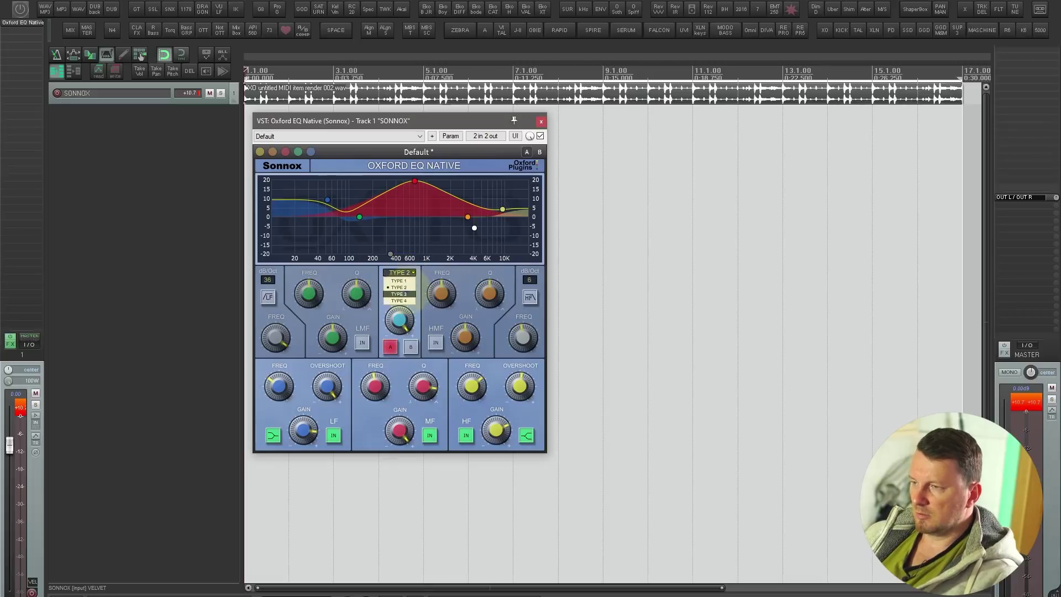
pyautogui.moveTo(398, 427); pyautogui.dragTo(398, 288)
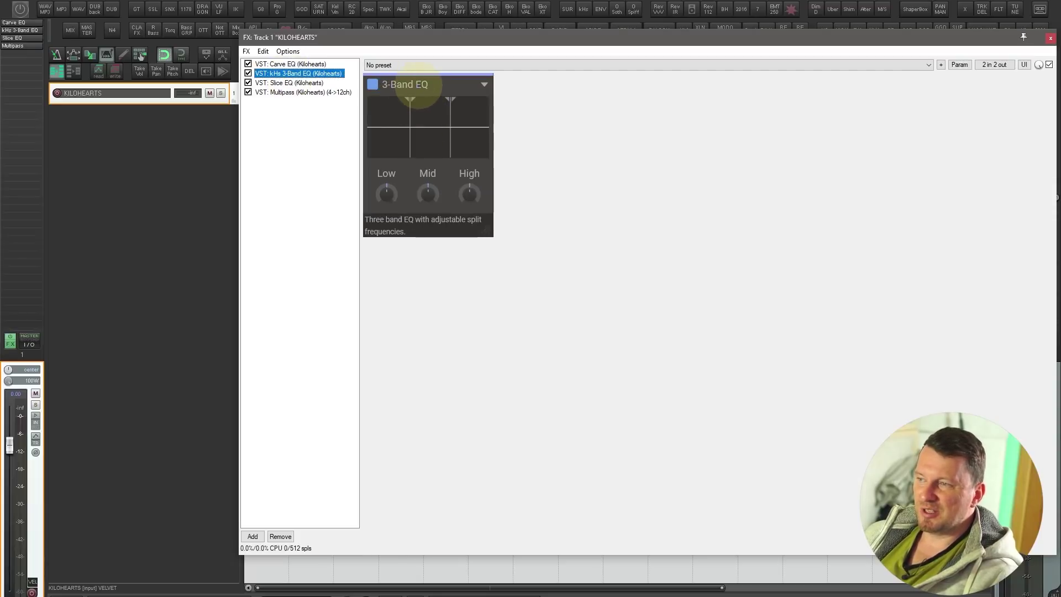
# - Play the KILOHEARTS track and, in 3-Band EQ, boost the Low and High bands while moving the split frequencies further apart
pyautogui.press('space')
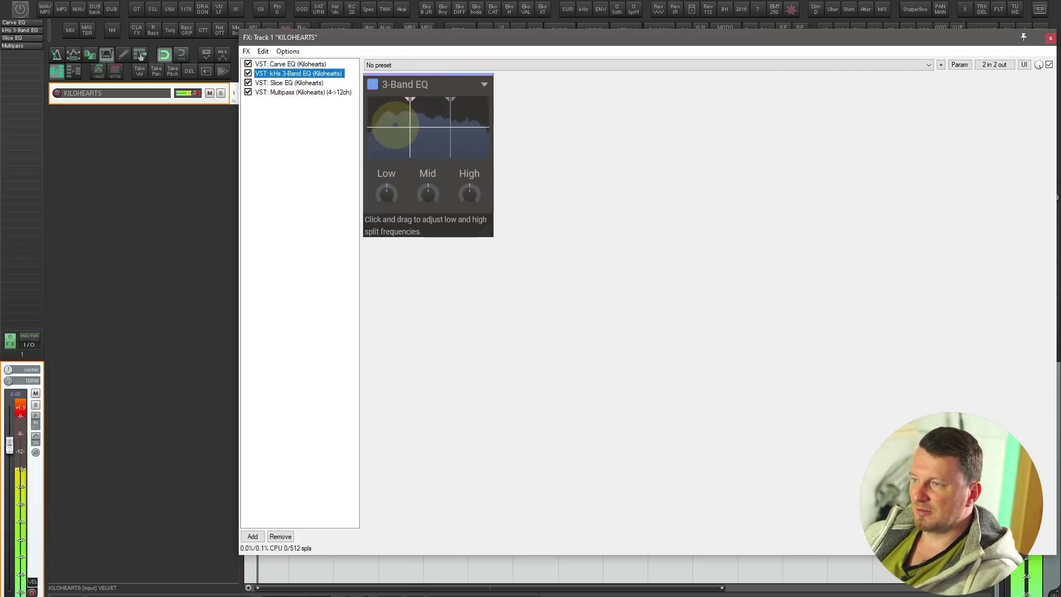
pyautogui.moveTo(385, 191); pyautogui.dragTo(387, 185)
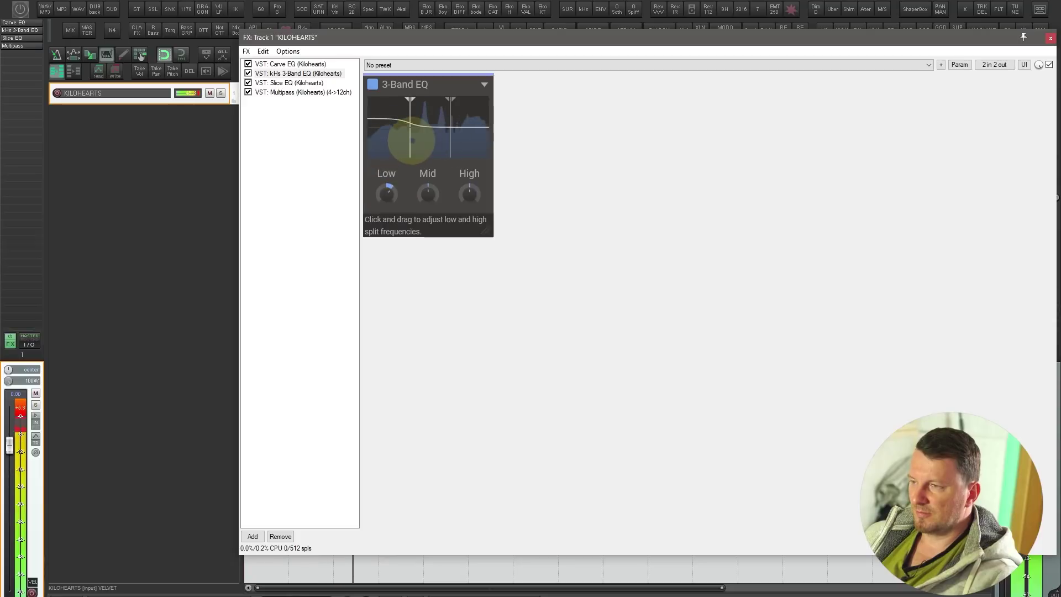
pyautogui.moveTo(409, 141); pyautogui.dragTo(478, 141)
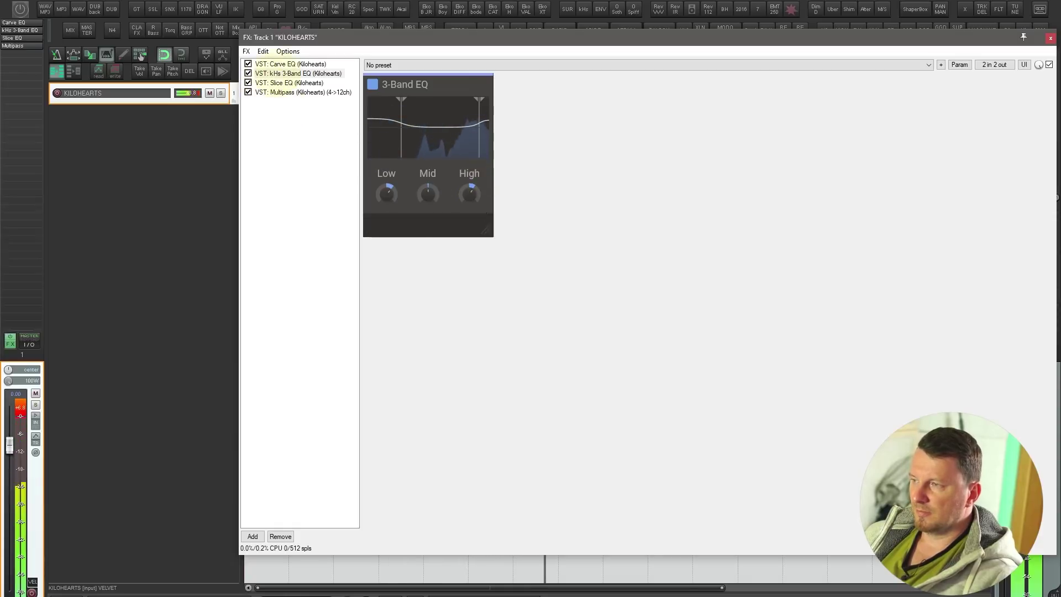
# - Remove 3-Band EQ from the KILOHEARTS effect chain and reposition the FX window to bring Carve EQ into full view
pyautogui.press('Delete')
pyautogui.click(533, 39)
pyautogui.moveTo(527, 33); pyautogui.dragTo(334, 36)
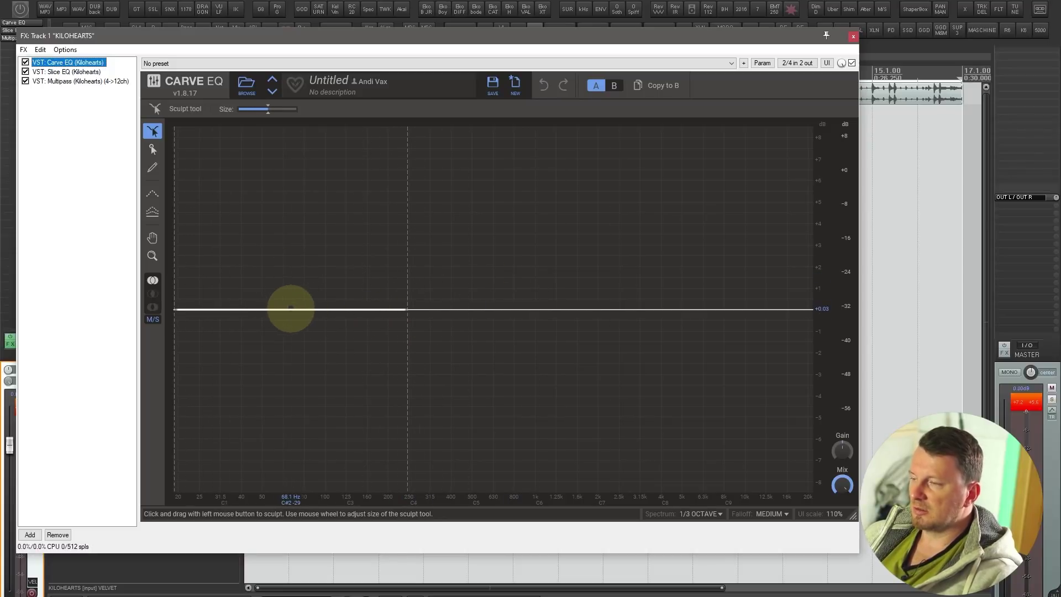
# - Widen Carve EQ's gain scale and sculpt boosts of about 7 dB around 50 Hz and about 6 dB around 15 kHz
pyautogui.moveTo(289, 308)
pyautogui.mouseDown()
pyautogui.moveTo(282, 184)
pyautogui.moveTo(261, 131)
pyautogui.mouseUp()
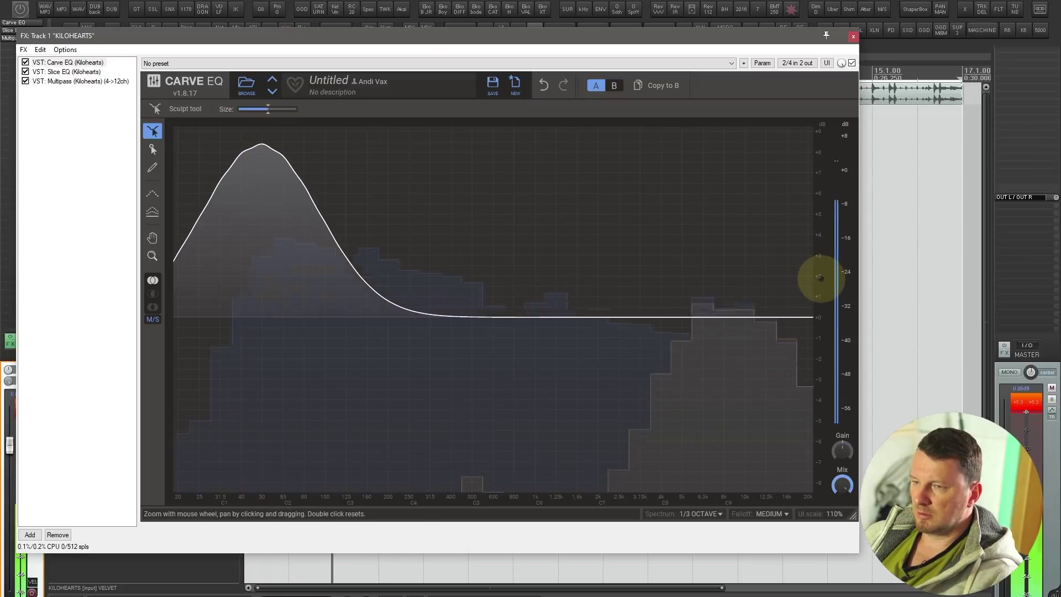
pyautogui.scroll(-5, 820, 278)
pyautogui.moveTo(304, 265)
pyautogui.mouseDown()
pyautogui.moveTo(281, 268)
pyautogui.moveTo(274, 223)
pyautogui.mouseUp()
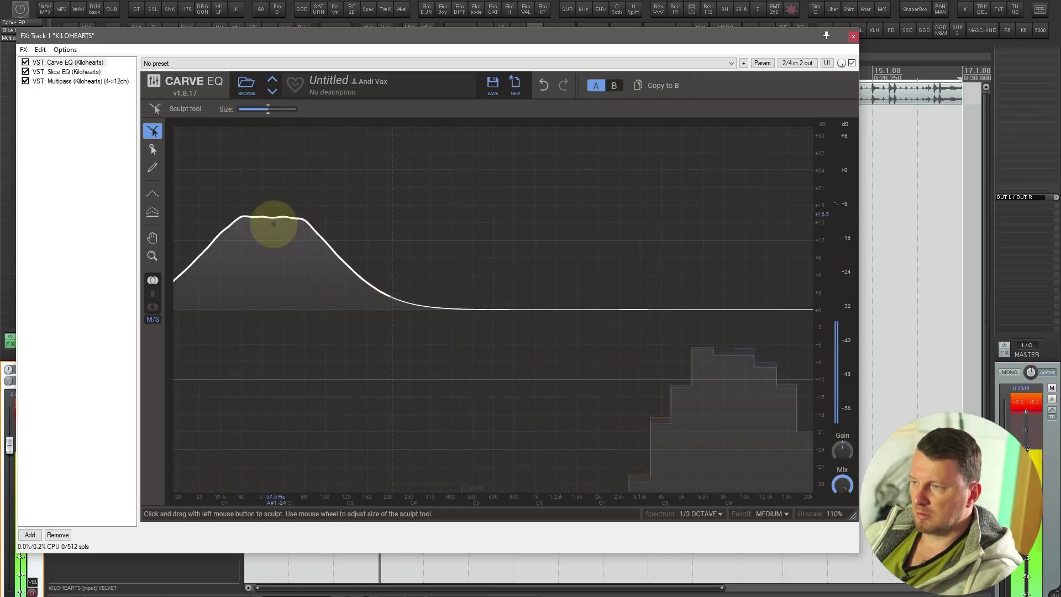
pyautogui.moveTo(274, 165); pyautogui.dragTo(273, 277)
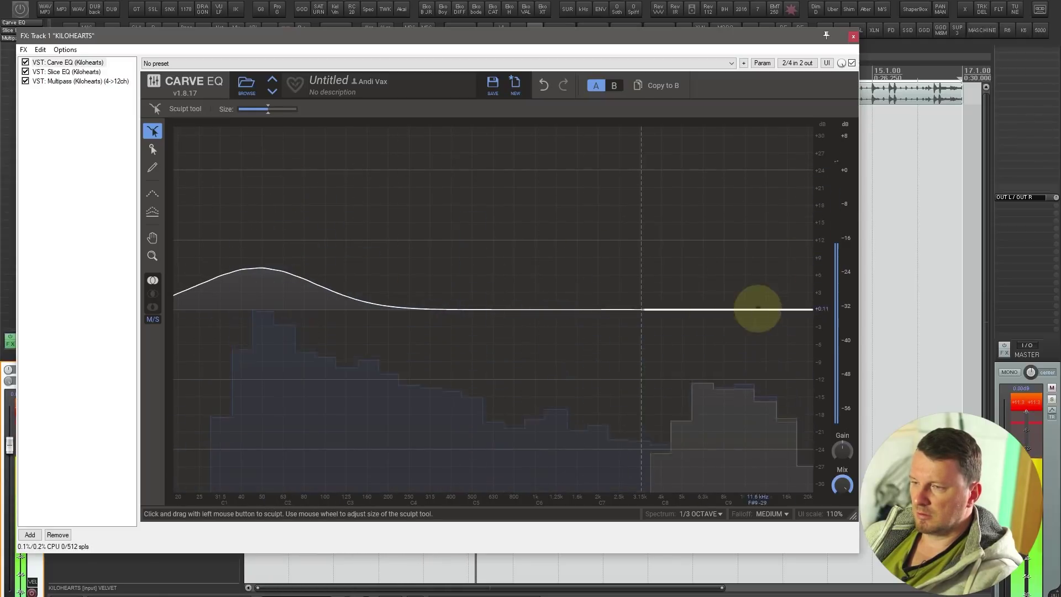
pyautogui.moveTo(757, 307)
pyautogui.mouseDown()
pyautogui.moveTo(775, 228)
pyautogui.moveTo(794, 227)
pyautogui.moveTo(784, 267)
pyautogui.mouseUp()
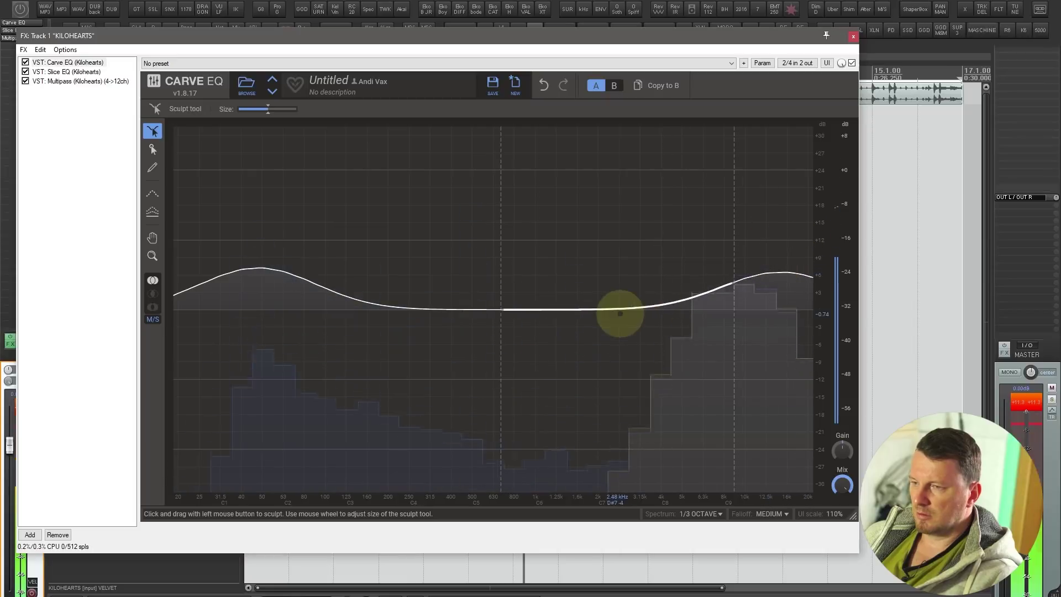
# - Sculpt a shallow cut near 315 Hz, then lower the 40–250 Hz handles as a group and raise the 250 Hz–2 kHz group about 6 dB
pyautogui.moveTo(620, 313)
pyautogui.mouseDown()
pyautogui.moveTo(593, 351)
pyautogui.moveTo(472, 320)
pyautogui.moveTo(442, 335)
pyautogui.moveTo(517, 329)
pyautogui.moveTo(564, 293)
pyautogui.mouseUp()
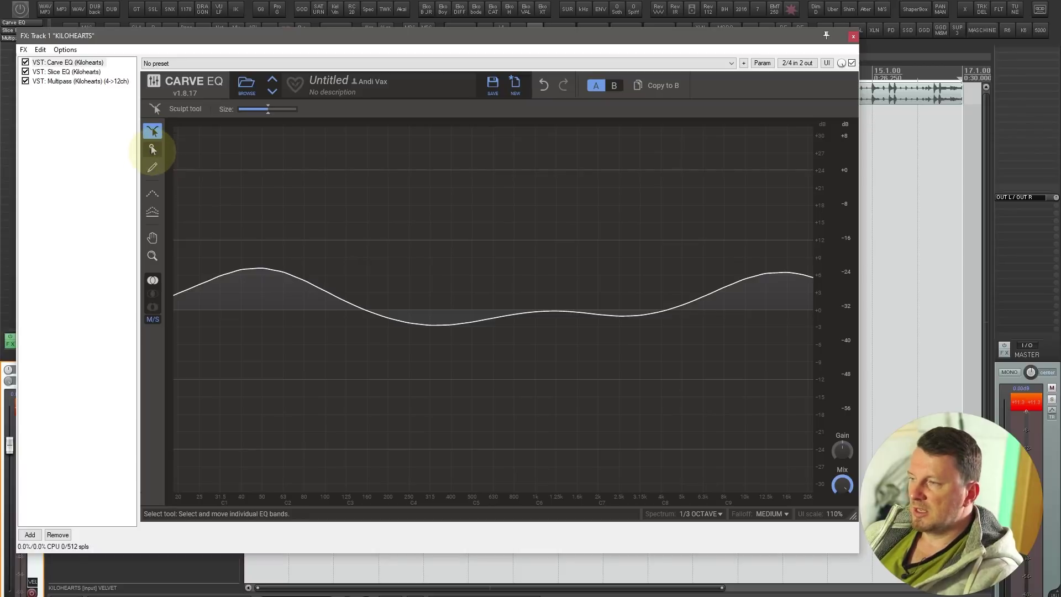
pyautogui.click(153, 149)
pyautogui.moveTo(227, 225); pyautogui.dragTo(408, 354)
pyautogui.moveTo(367, 310); pyautogui.dragTo(408, 362)
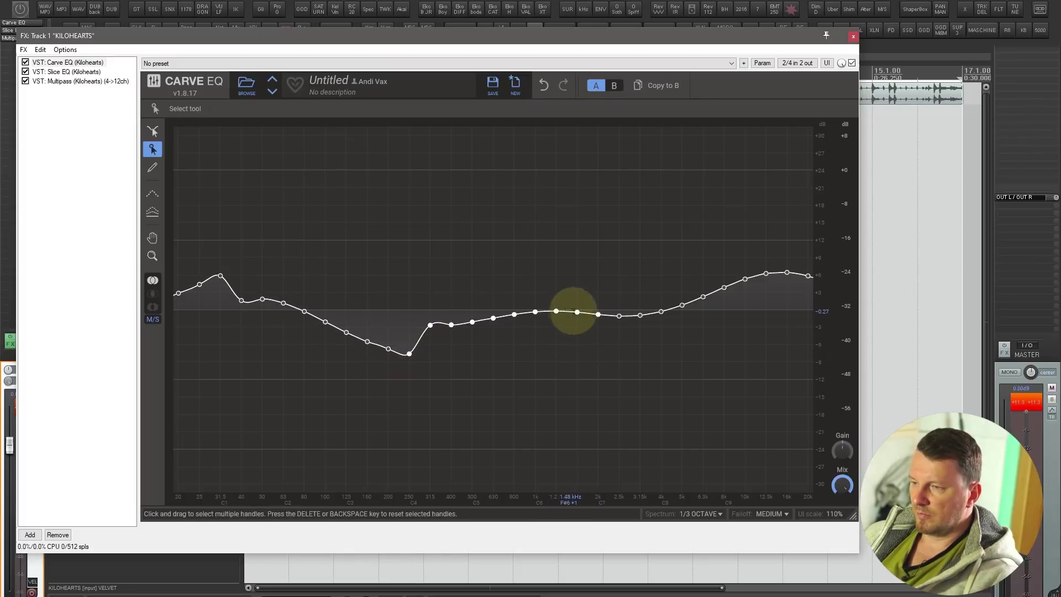
pyautogui.moveTo(556, 311); pyautogui.dragTo(552, 281)
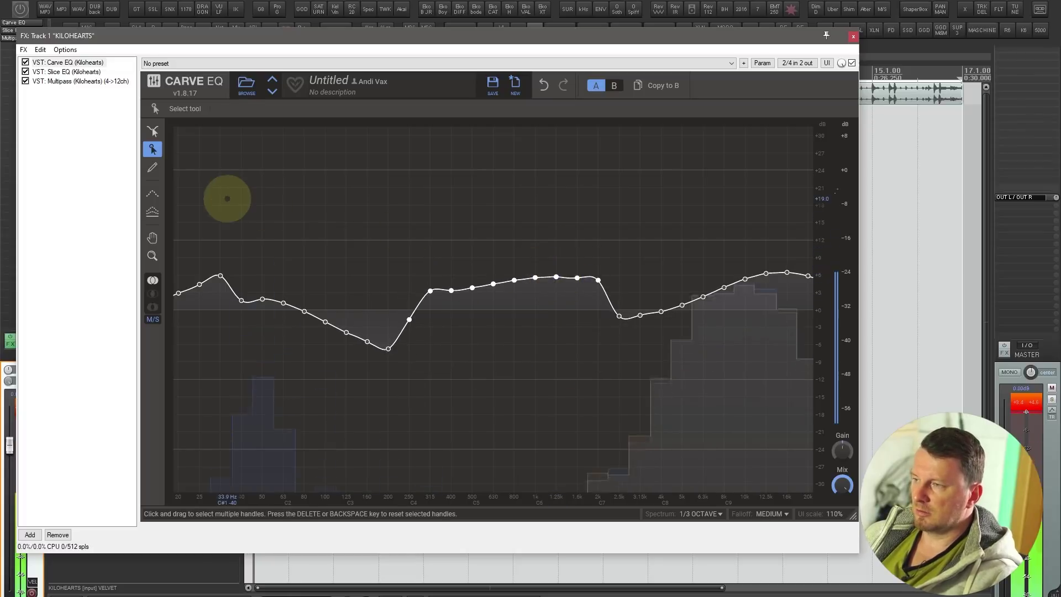
# - Redraw the EQ curve freehand with the Pencil tool during playback, ending with a steep cut of about 15 dB near 20 Hz
pyautogui.click(152, 167)
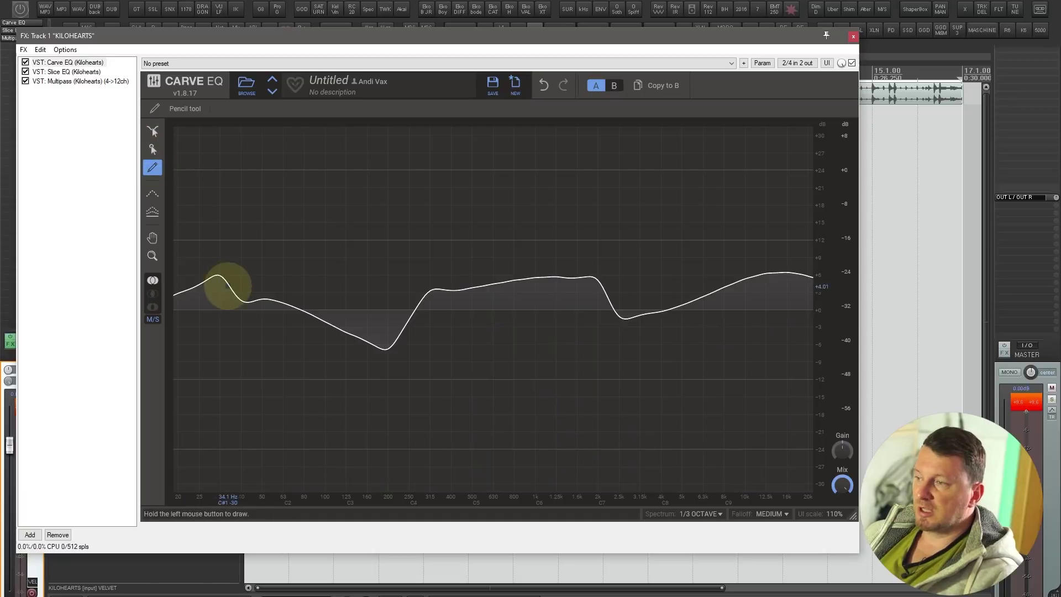
pyautogui.moveTo(225, 284)
pyautogui.mouseDown()
pyautogui.moveTo(393, 332)
pyautogui.moveTo(419, 325)
pyautogui.moveTo(333, 309)
pyautogui.moveTo(275, 259)
pyautogui.moveTo(397, 314)
pyautogui.moveTo(445, 294)
pyautogui.moveTo(614, 297)
pyautogui.moveTo(834, 260)
pyautogui.mouseUp()
pyautogui.press('space')
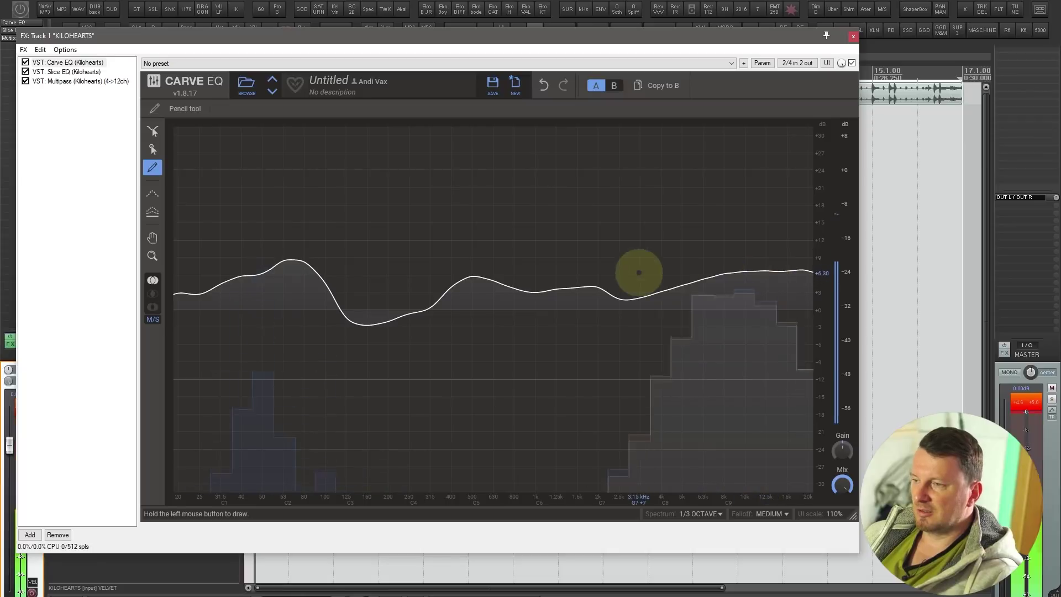
pyautogui.moveTo(316, 289)
pyautogui.mouseDown()
pyautogui.moveTo(259, 284)
pyautogui.moveTo(189, 243)
pyautogui.moveTo(175, 372)
pyautogui.moveTo(181, 443)
pyautogui.moveTo(194, 452)
pyautogui.mouseUp()
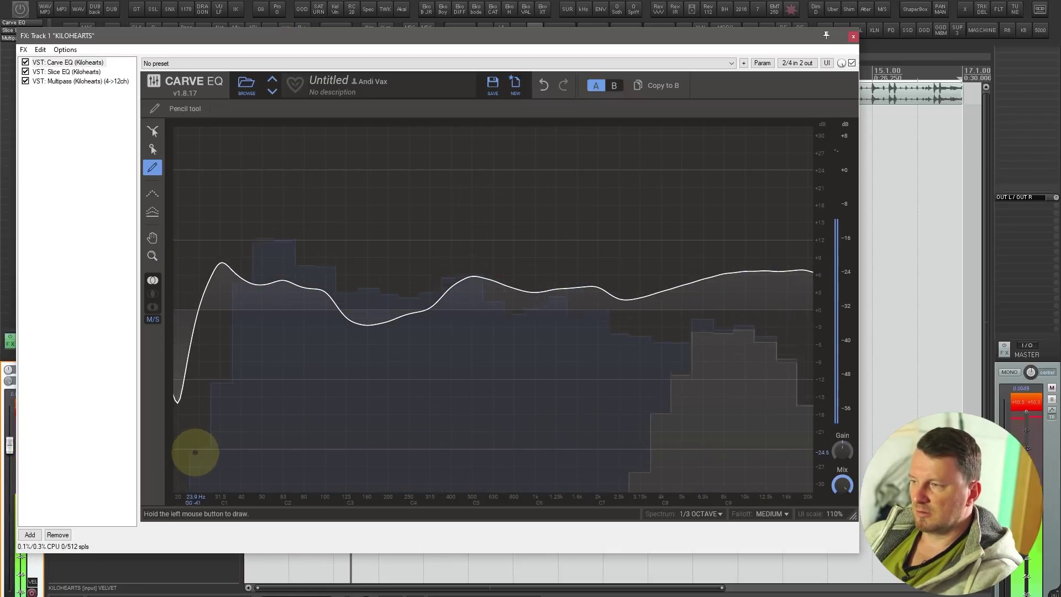
pyautogui.press('space')
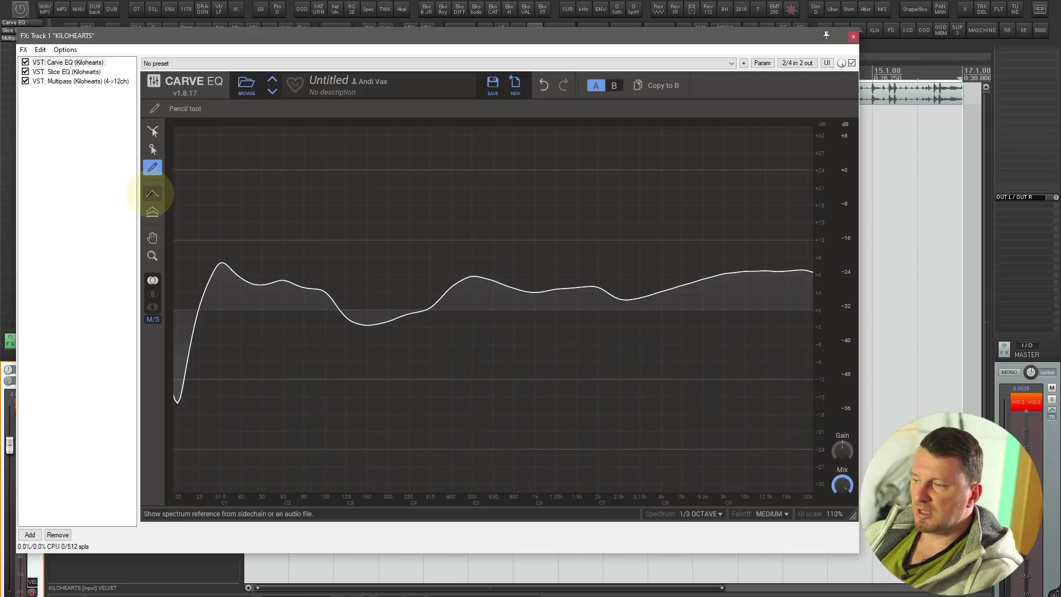
# - Use the Reference tool to load the factory Hip Hop profile In Da Club as the reference spectrum
pyautogui.click(152, 193)
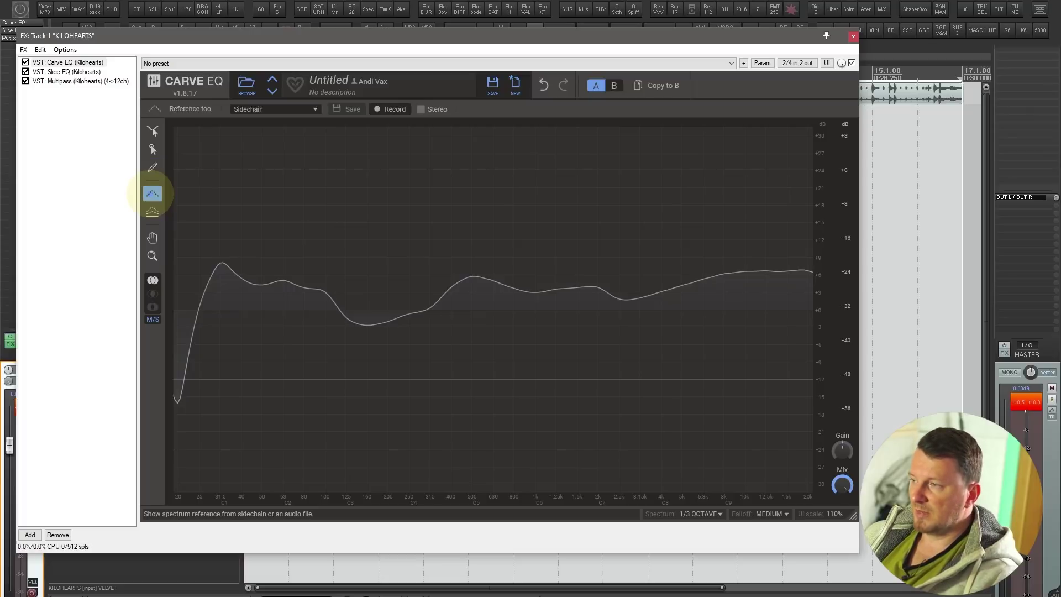
pyautogui.click(315, 111)
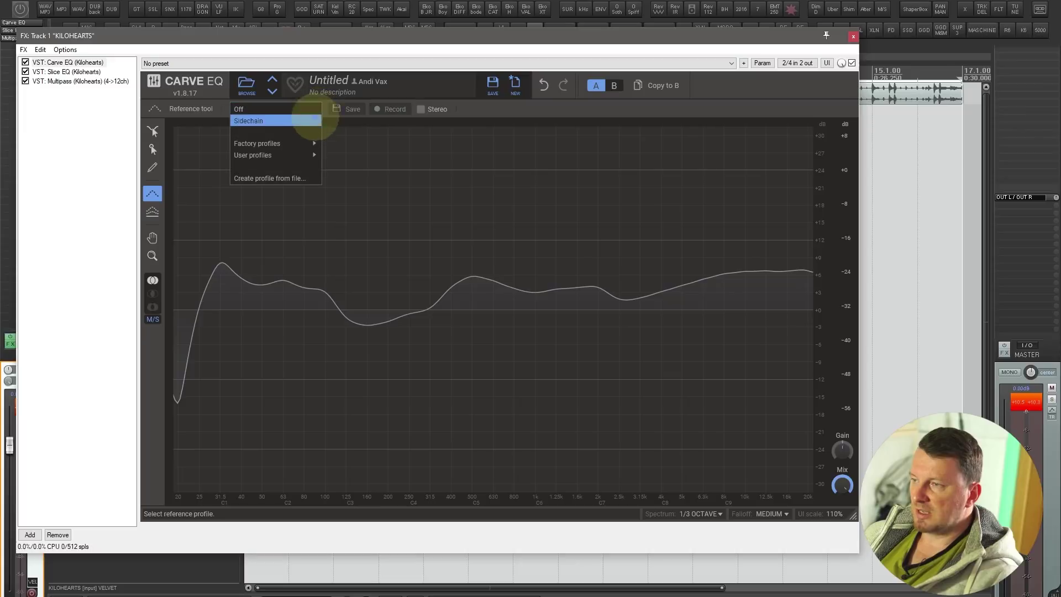
pyautogui.moveTo(304, 157)
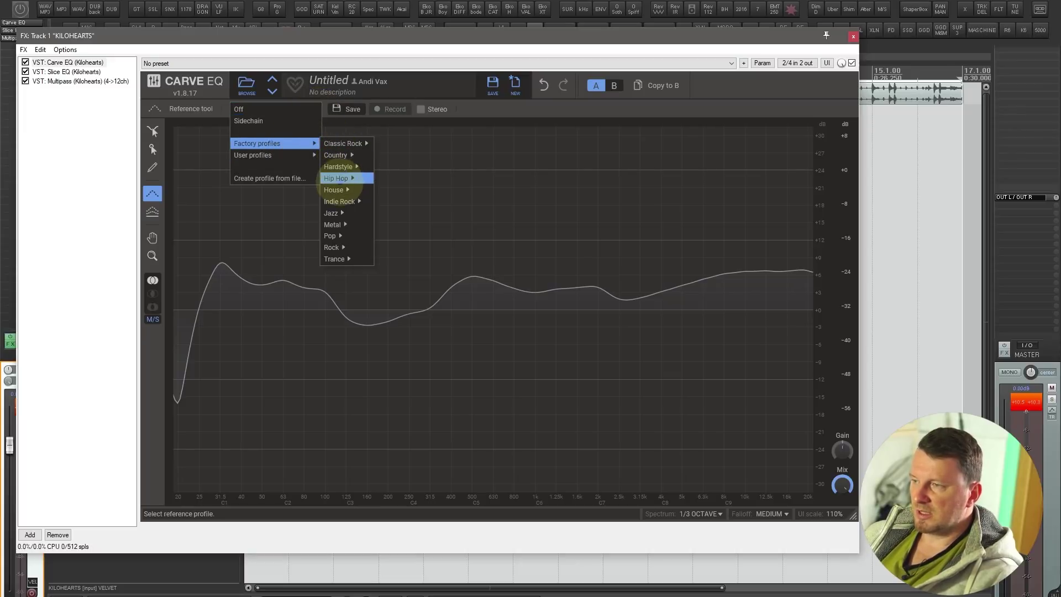
pyautogui.moveTo(337, 178)
pyautogui.click(400, 202)
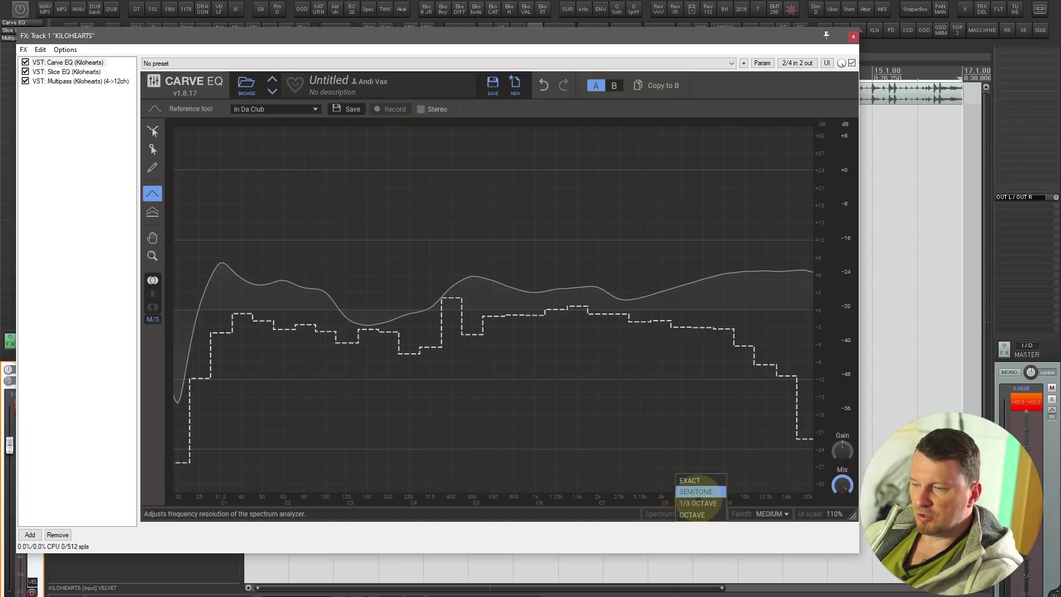
# - Set the spectrum analyzer's resolution to Exact and its falloff to Slow while the track plays
pyautogui.click(697, 480)
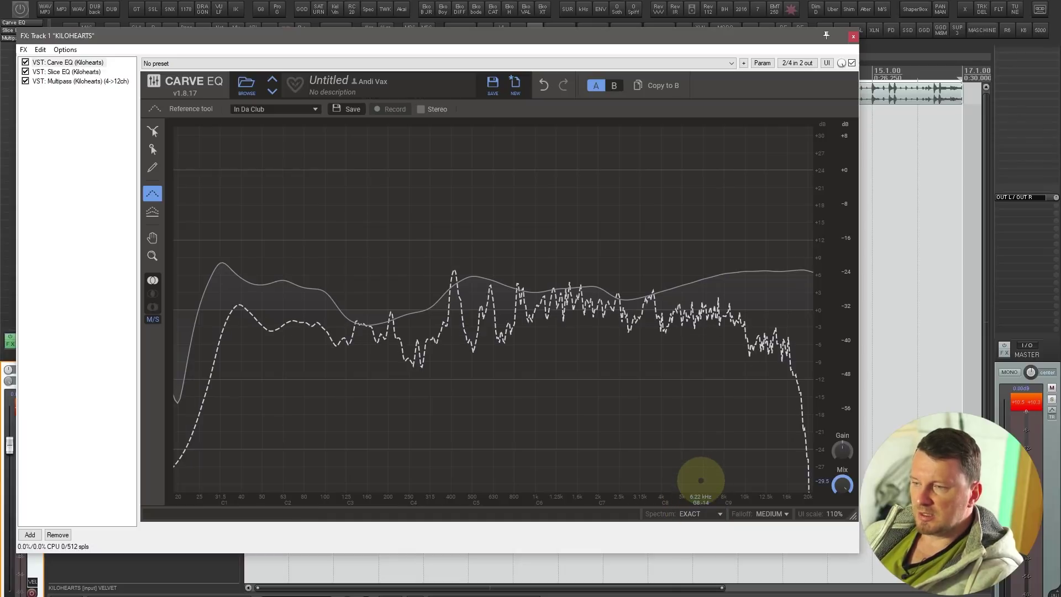
pyautogui.press('space')
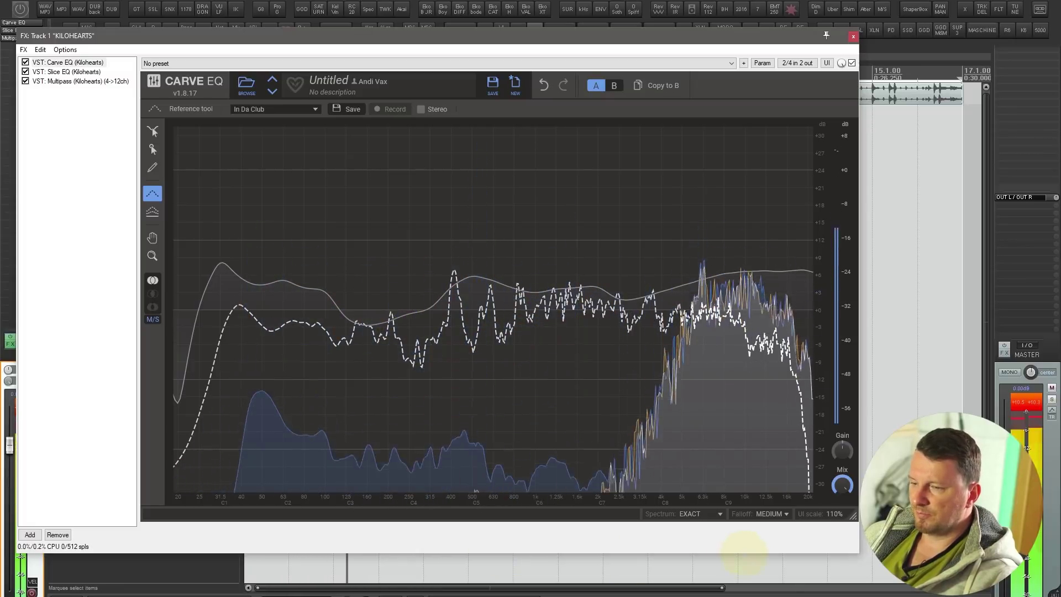
pyautogui.click(772, 513)
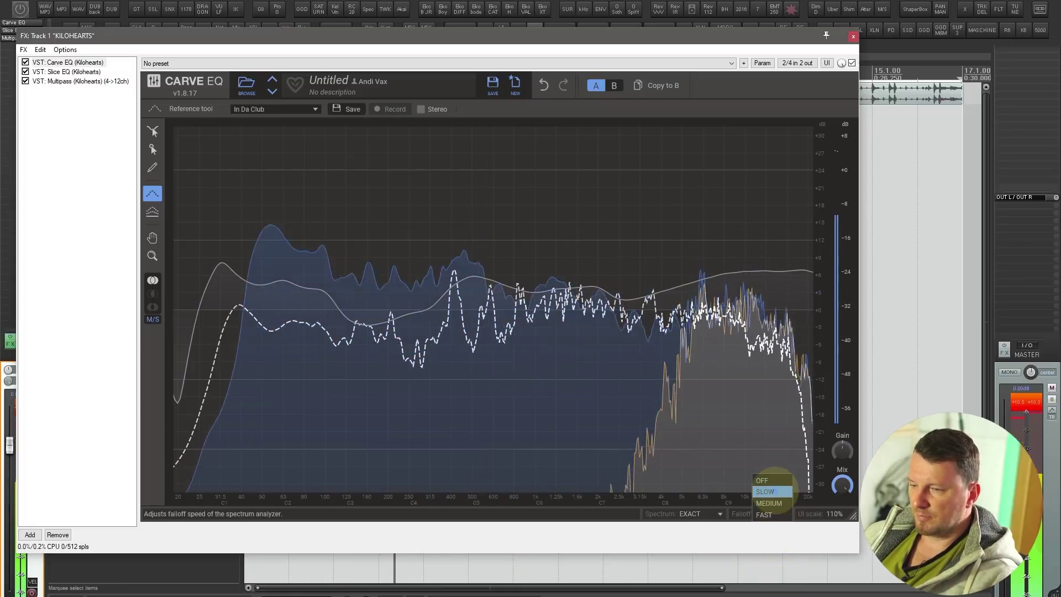
pyautogui.click(768, 491)
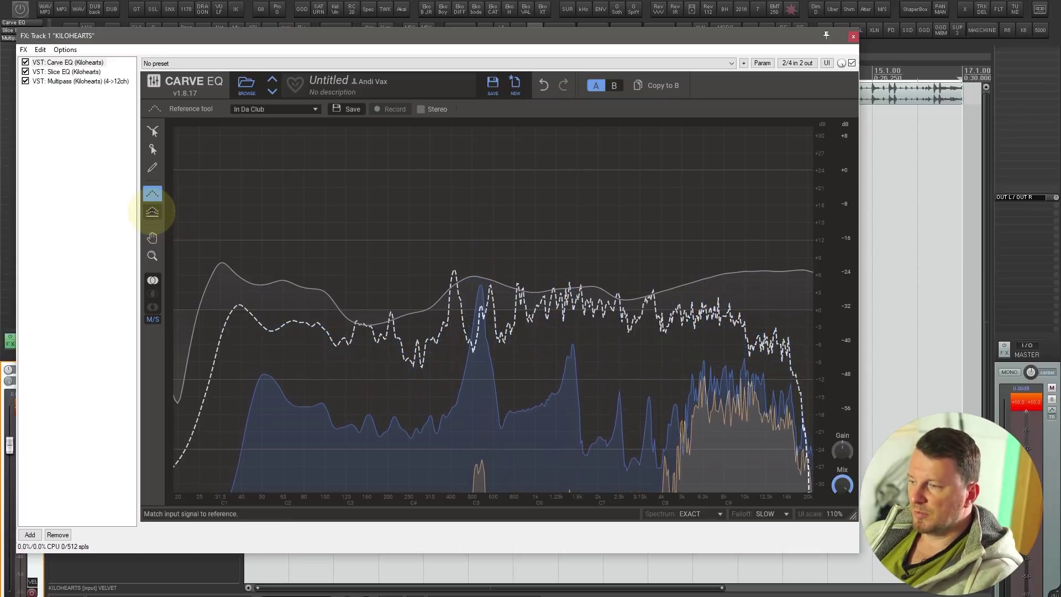
# - Record the playing track's input spectrum with the Match tool to match it to the In Da Club reference
pyautogui.click(152, 212)
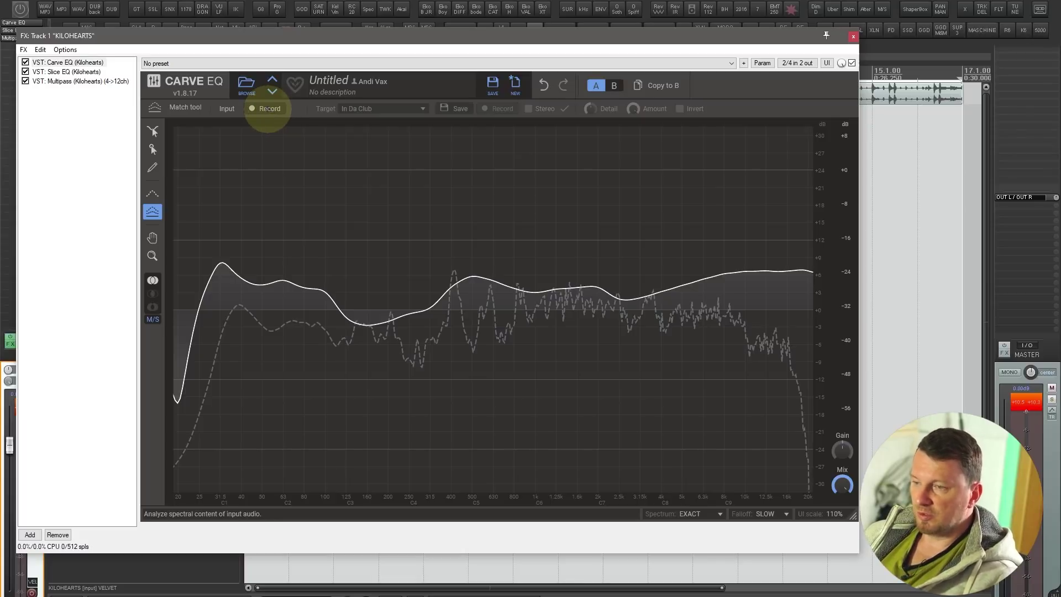
pyautogui.press('space')
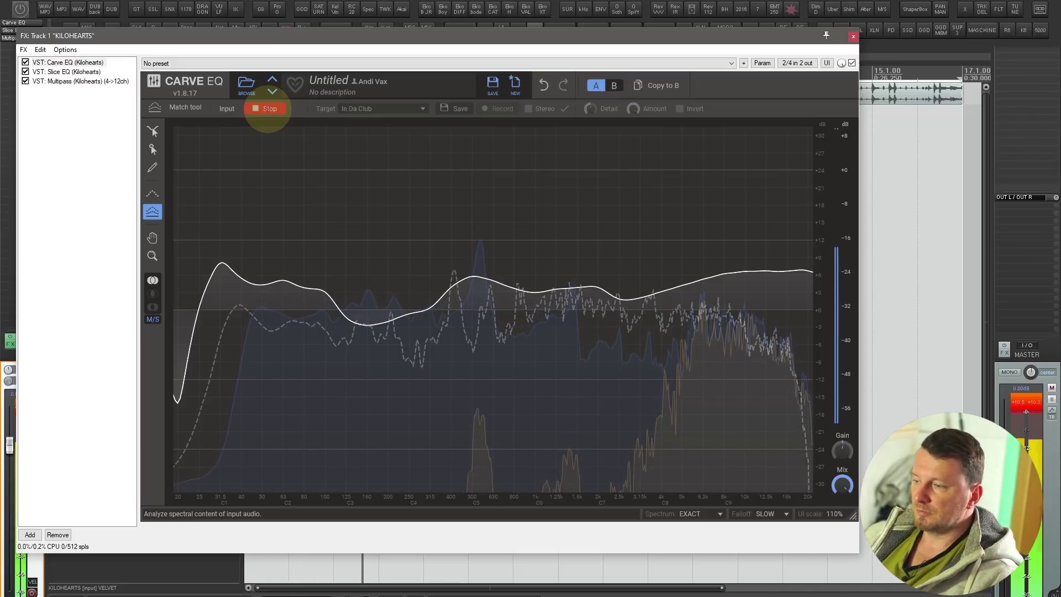
pyautogui.click(268, 109)
# - Audition the factory match targets Bitter Sweet Symphony from Indie Rock and By The Grace Of God from Classic Rock, then choose Anyway from House
pyautogui.click(382, 108)
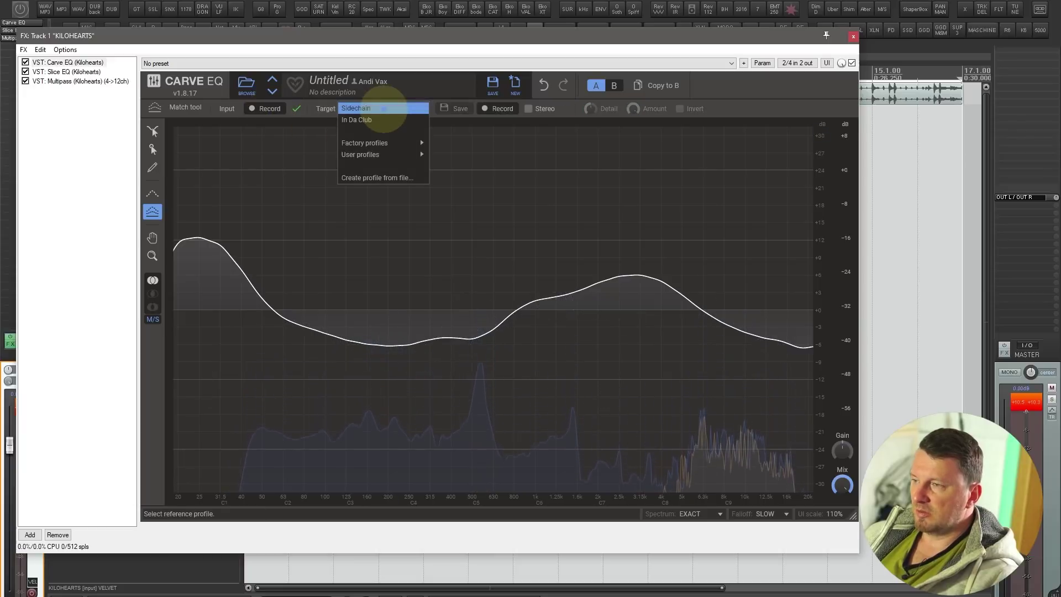
pyautogui.moveTo(387, 143)
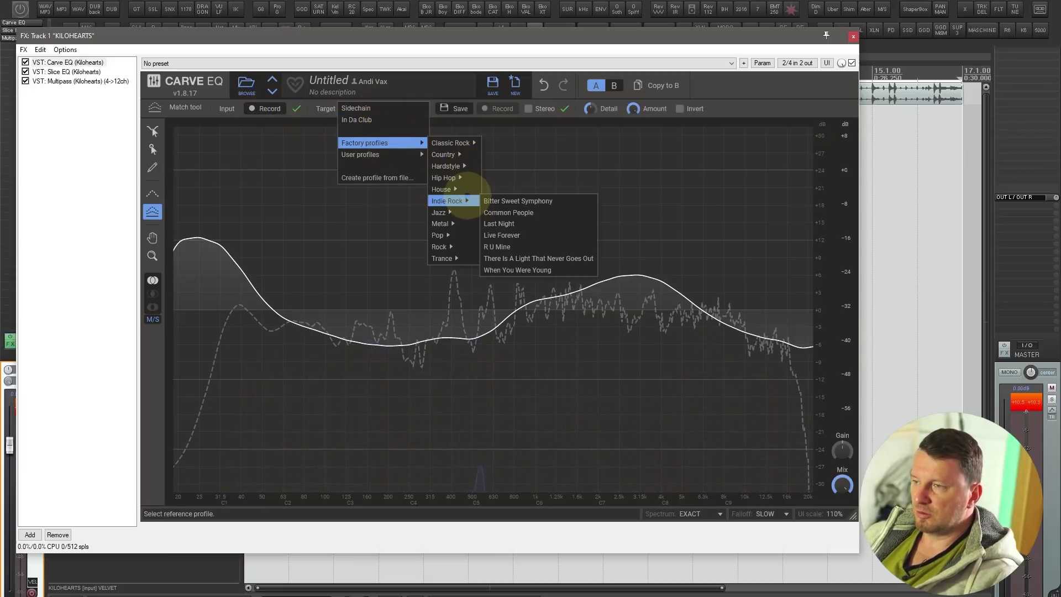
pyautogui.click(493, 201)
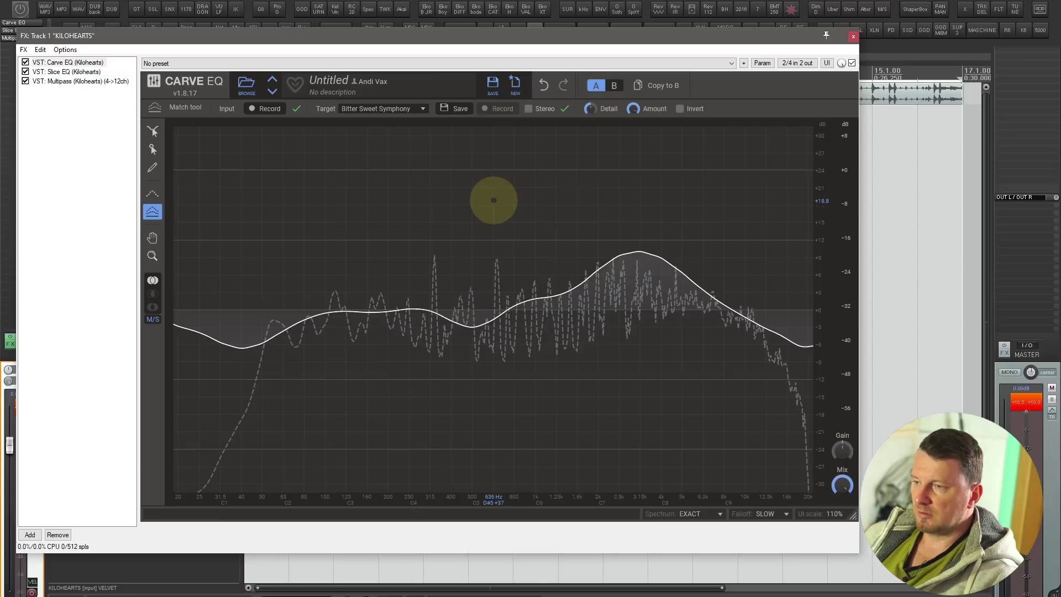
pyautogui.press('space')
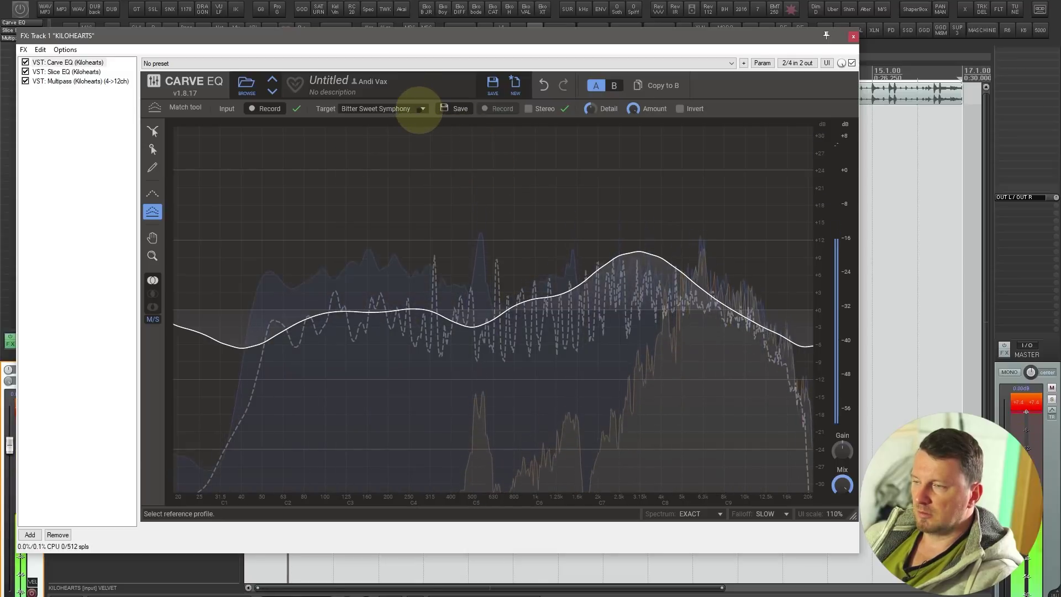
pyautogui.click(419, 110)
pyautogui.moveTo(407, 145)
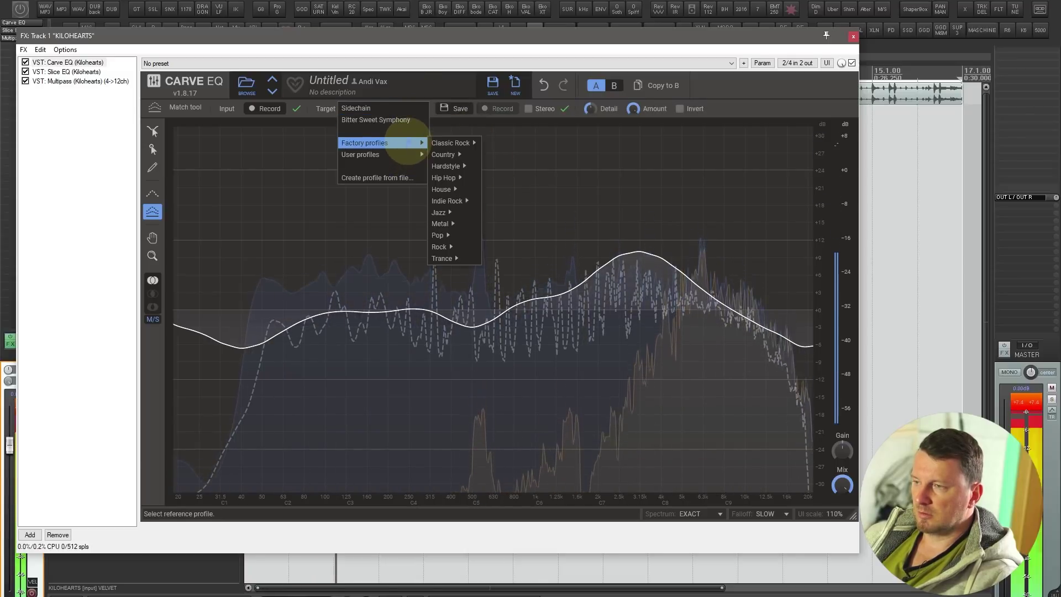
pyautogui.moveTo(450, 145)
pyautogui.click(487, 144)
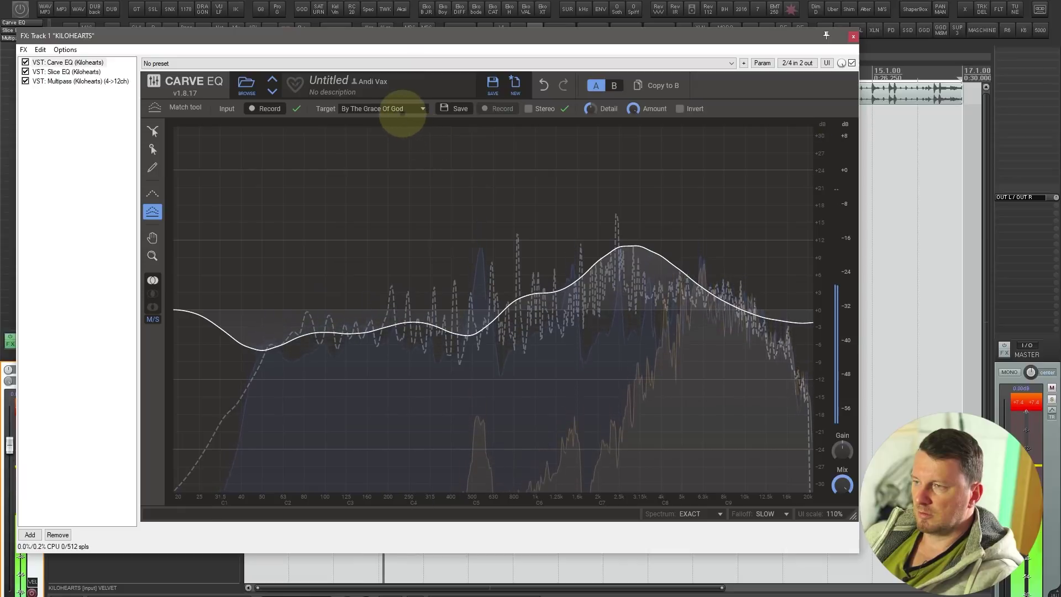
pyautogui.click(402, 112)
pyautogui.moveTo(402, 144)
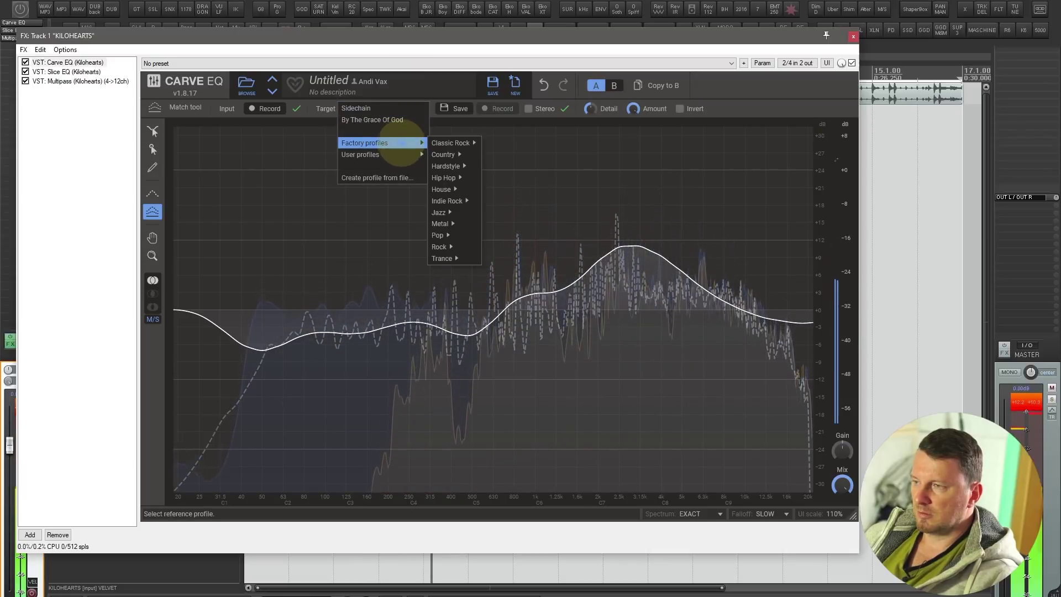
pyautogui.moveTo(445, 189)
pyautogui.click(490, 188)
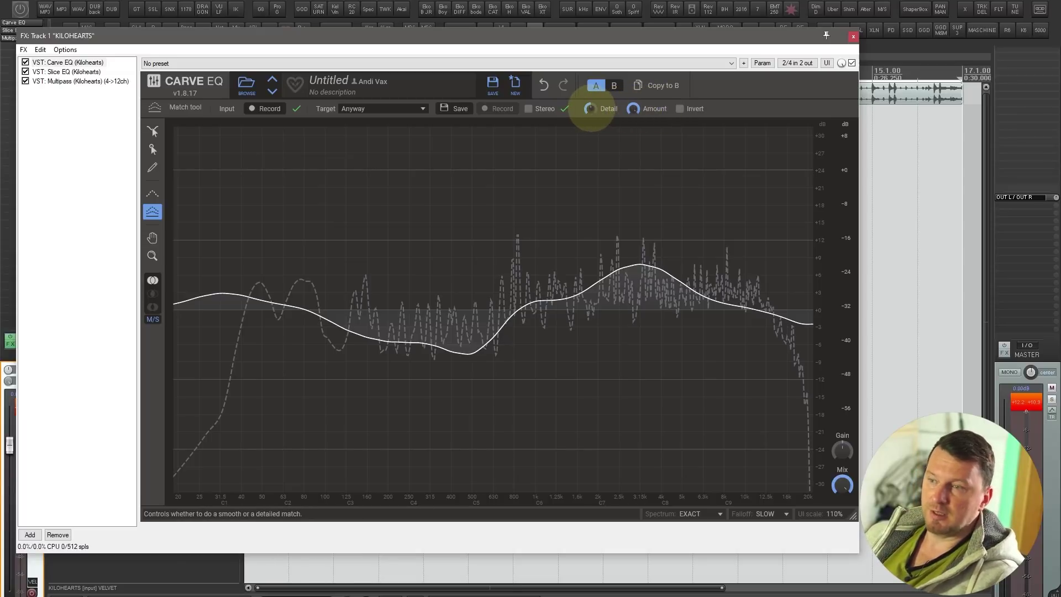
# - Raise the match Detail to 94% during playback, reduce it to 72%, and reset it
pyautogui.moveTo(629, 110); pyautogui.dragTo(590, 109)
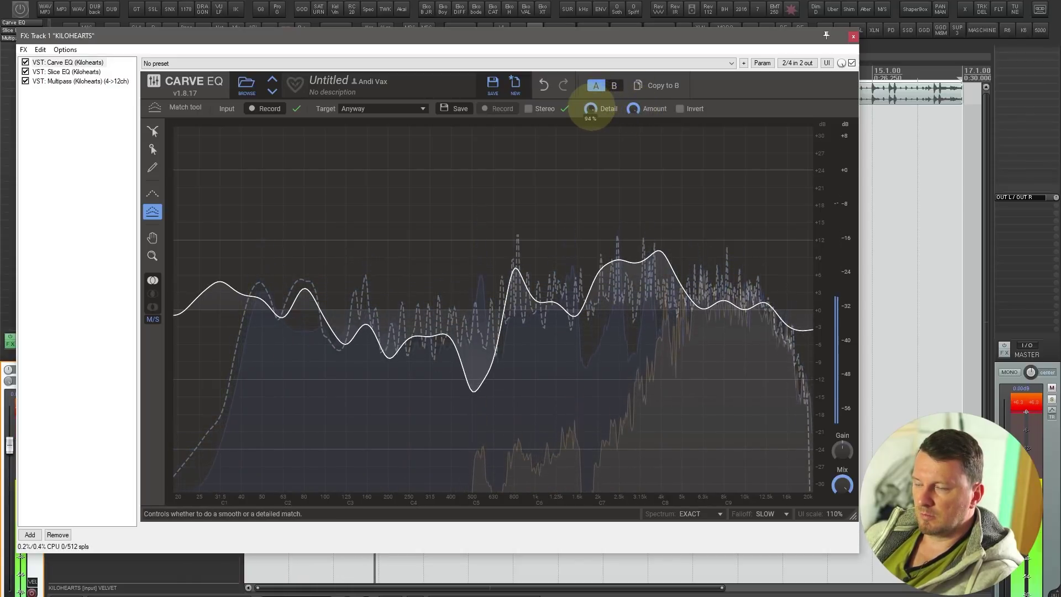
pyautogui.moveTo(590, 108); pyautogui.dragTo(591, 106)
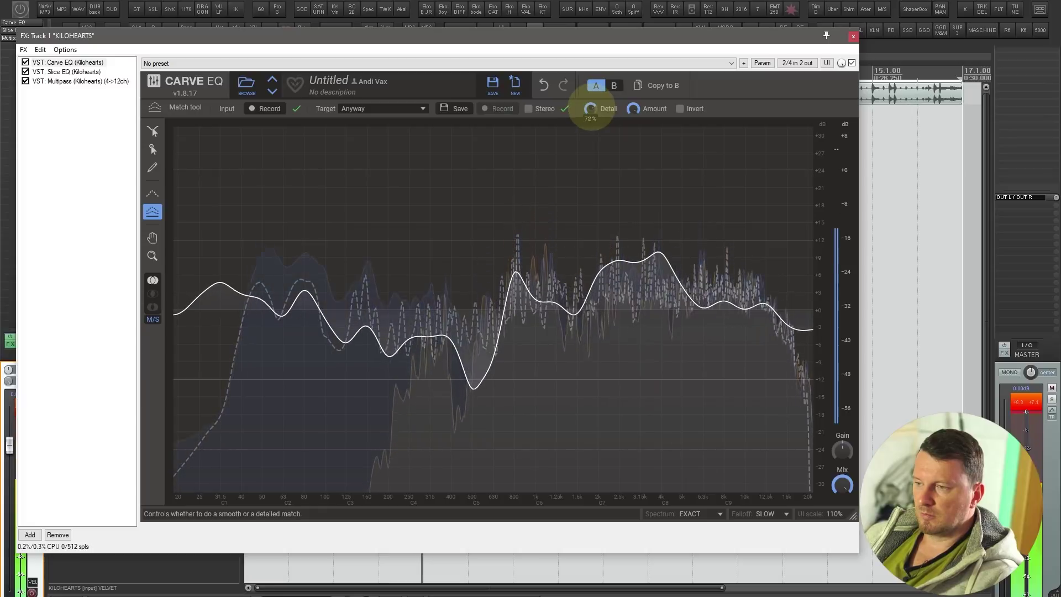
pyautogui.doubleClick(590, 105)
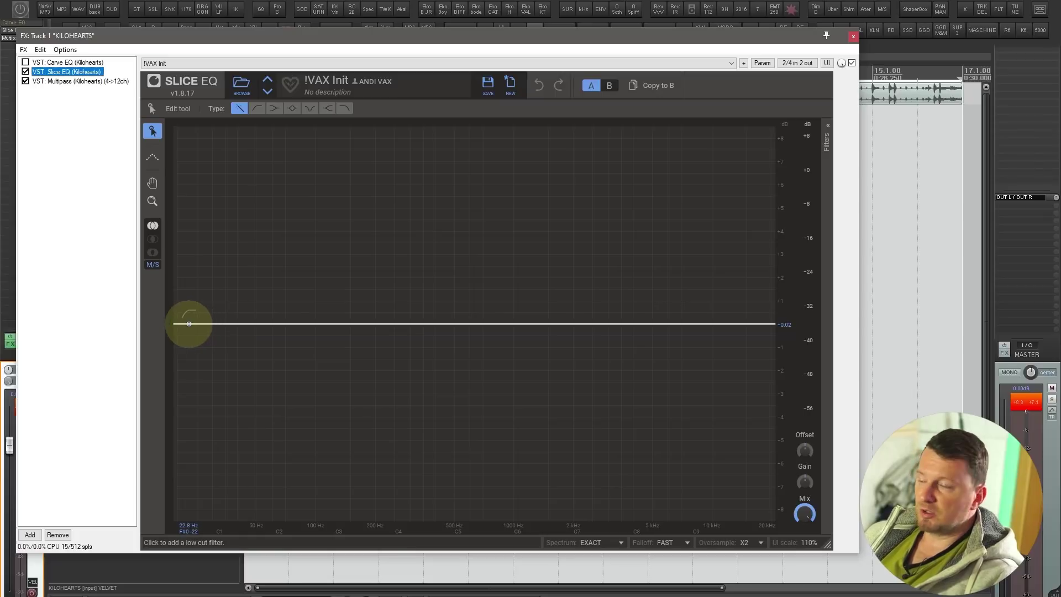
# - In Slice EQ, add a low cut at 22.8 Hz, a low-shelf boost at 182 Hz and a peak cut of about 2 dB at 454 Hz
pyautogui.click(189, 323)
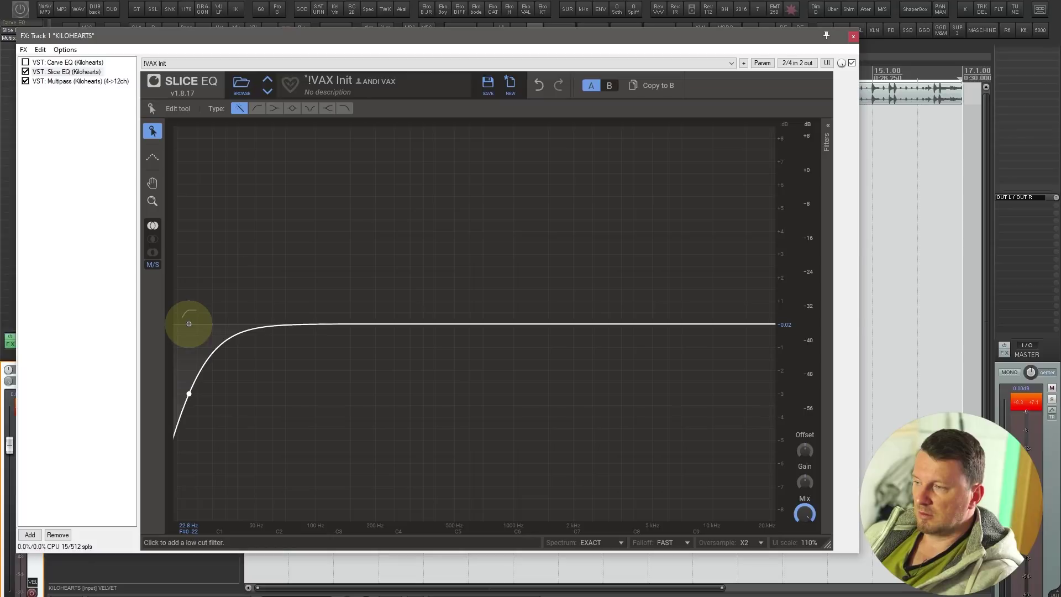
pyautogui.moveTo(256, 318); pyautogui.dragTo(367, 303)
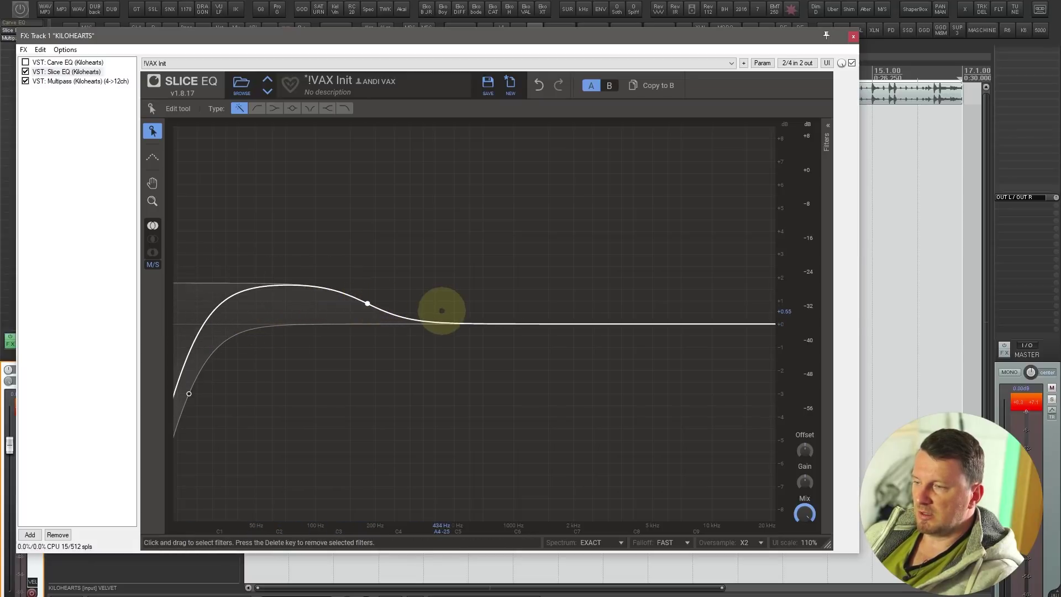
pyautogui.moveTo(443, 320); pyautogui.dragTo(445, 367)
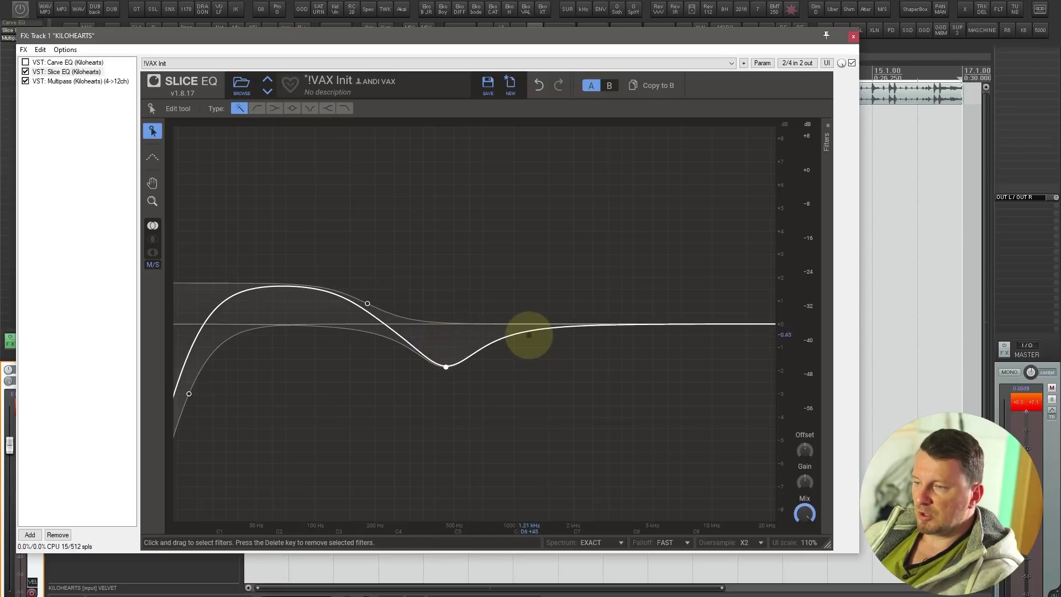
# - Add a peak boost at 2.23 kHz, a high-shelf boost at 9.99 kHz and a peak cut at 4.59 kHz, then show the 2.23 kHz filter's settings
pyautogui.moveTo(573, 322); pyautogui.dragTo(582, 289)
pyautogui.scroll(-6, 582, 287)
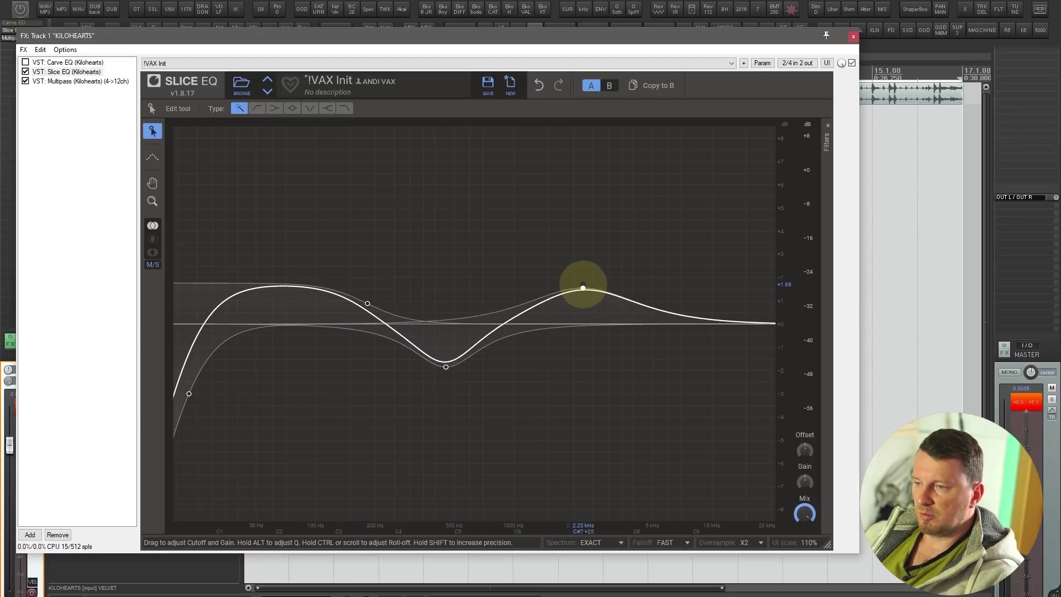
pyautogui.moveTo(744, 323); pyautogui.dragTo(712, 272)
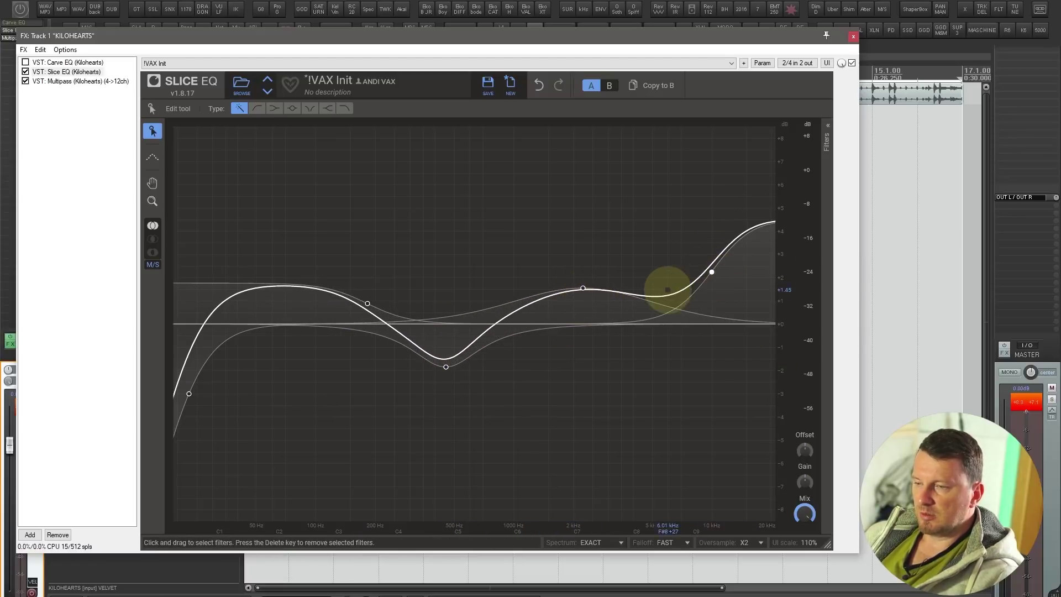
pyautogui.moveTo(646, 325); pyautogui.dragTo(645, 355)
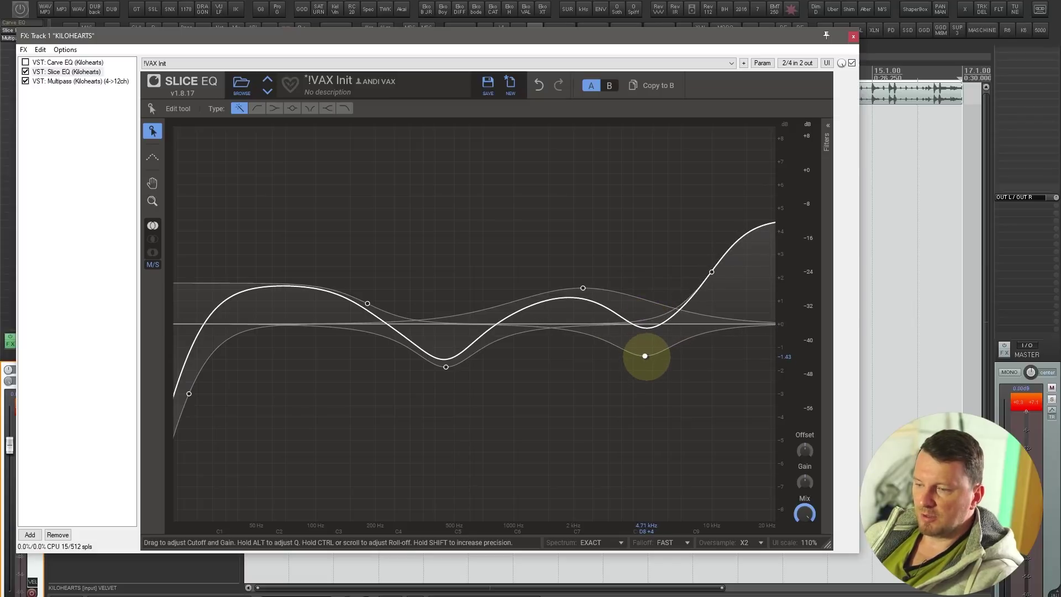
pyautogui.doubleClick(583, 288)
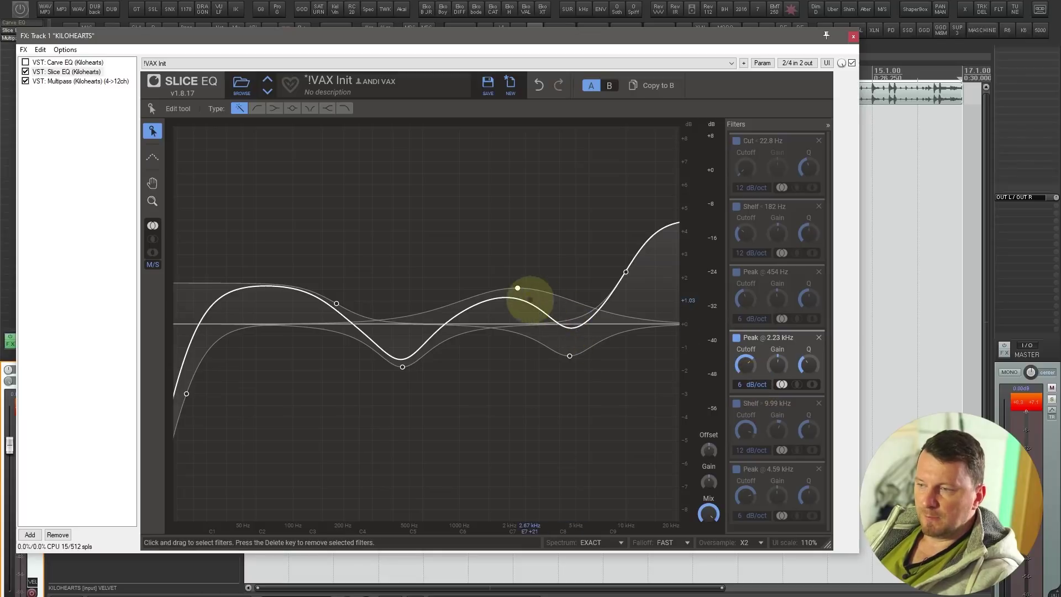
# - Steepen the 2.23 kHz peak filter to 96 dB/oct and move it to 1.83 kHz with a boost of about 2.3 dB
pyautogui.moveTo(517, 288); pyautogui.dragTo(507, 293)
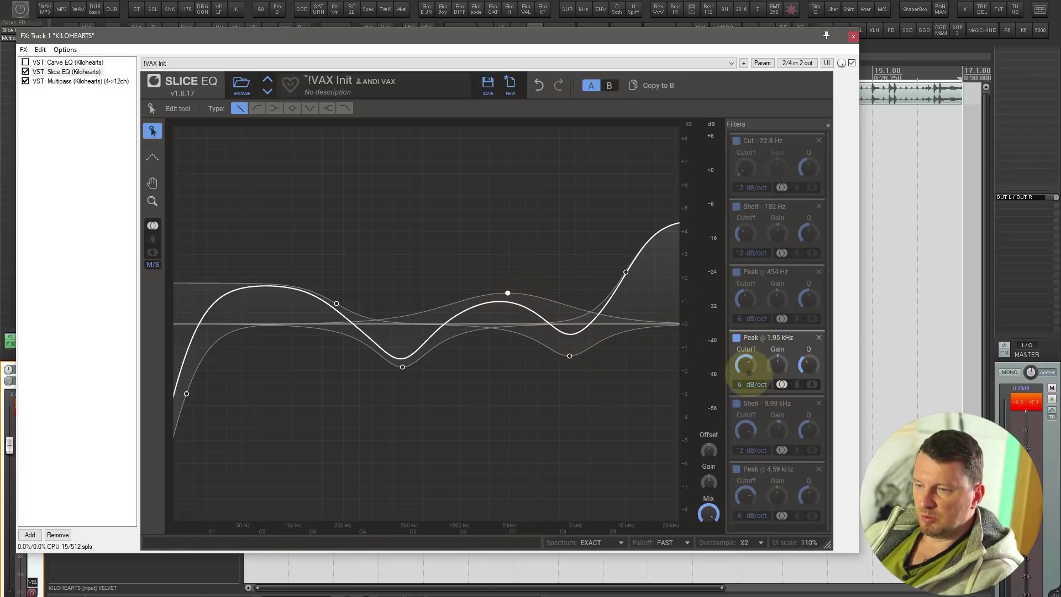
pyautogui.scroll(6, 755, 385)
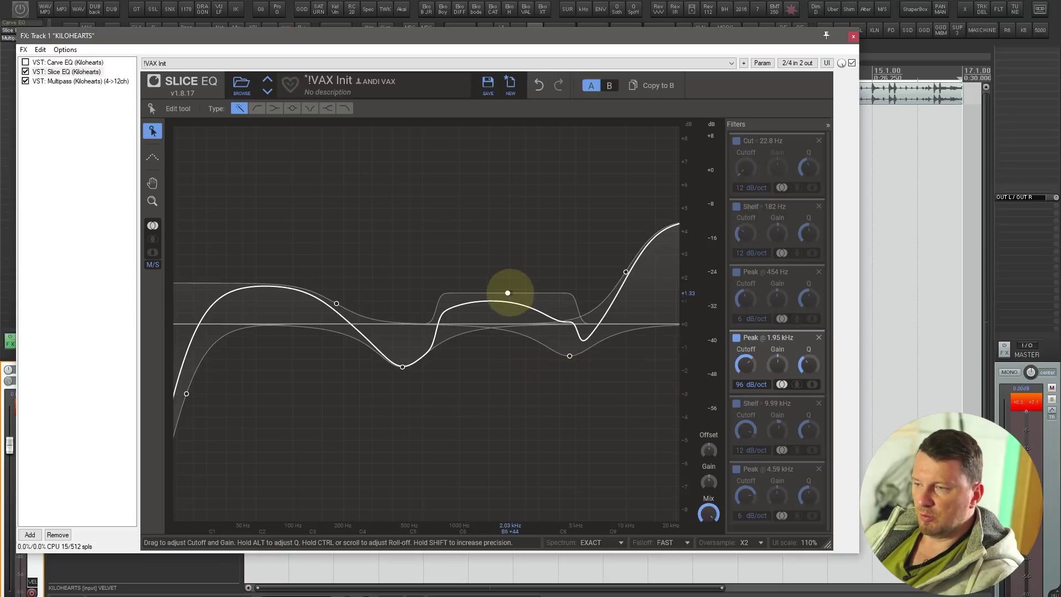
pyautogui.moveTo(507, 293); pyautogui.dragTo(503, 269)
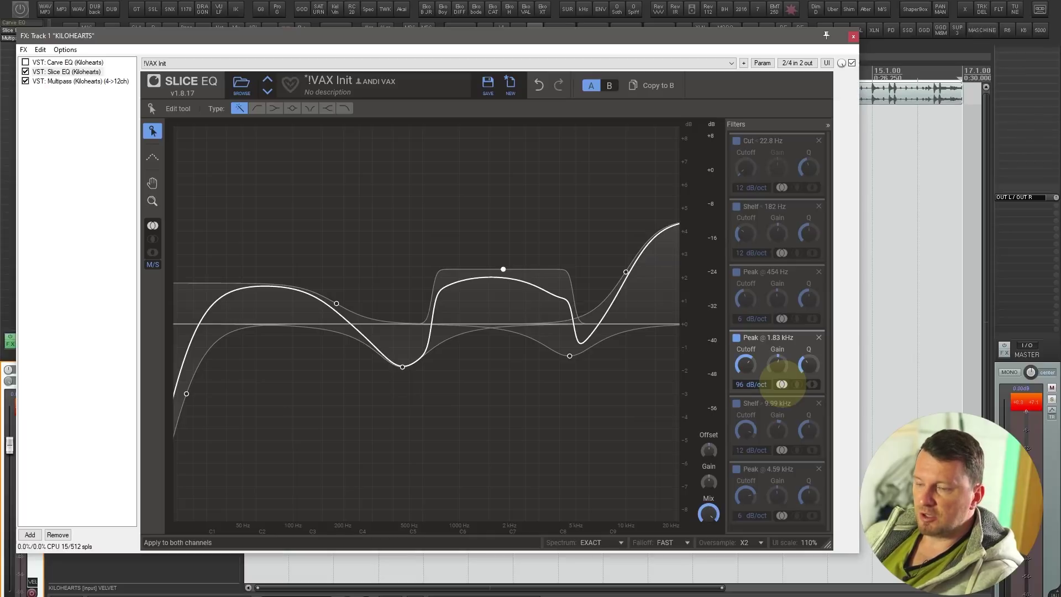
# - Compare mid-only and side-only processing on the 1.83 kHz peak filter, leaving it applied to the side channel only
pyautogui.click(796, 384)
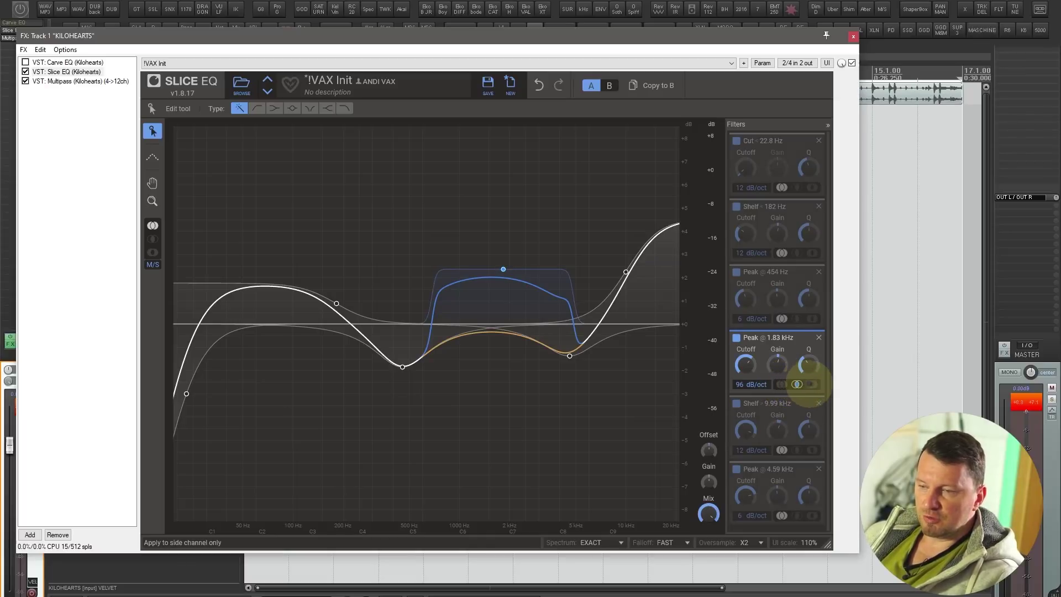
pyautogui.click(811, 384)
pyautogui.click(796, 384)
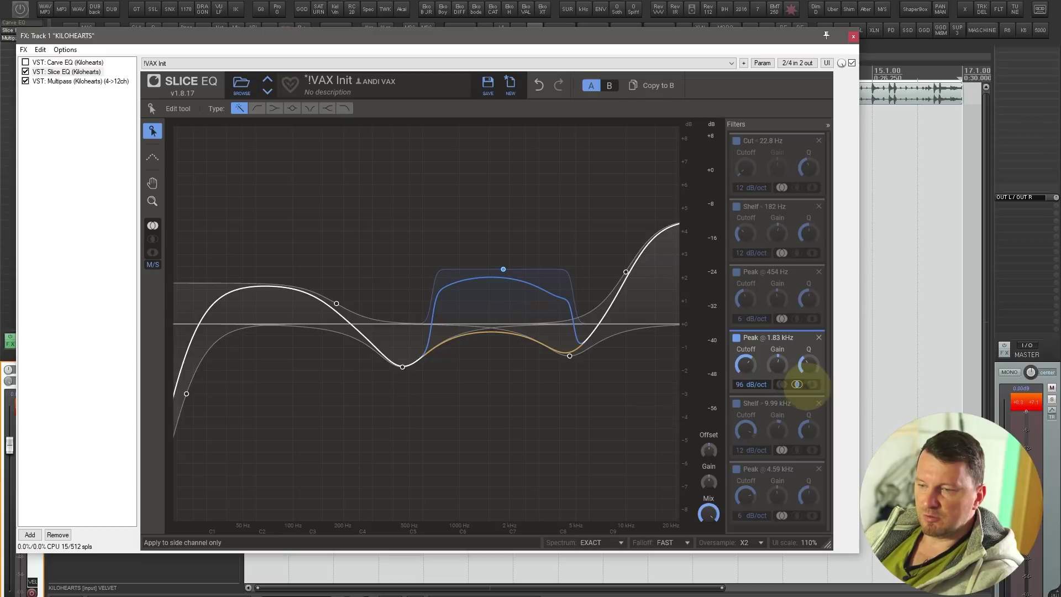
pyautogui.click(811, 384)
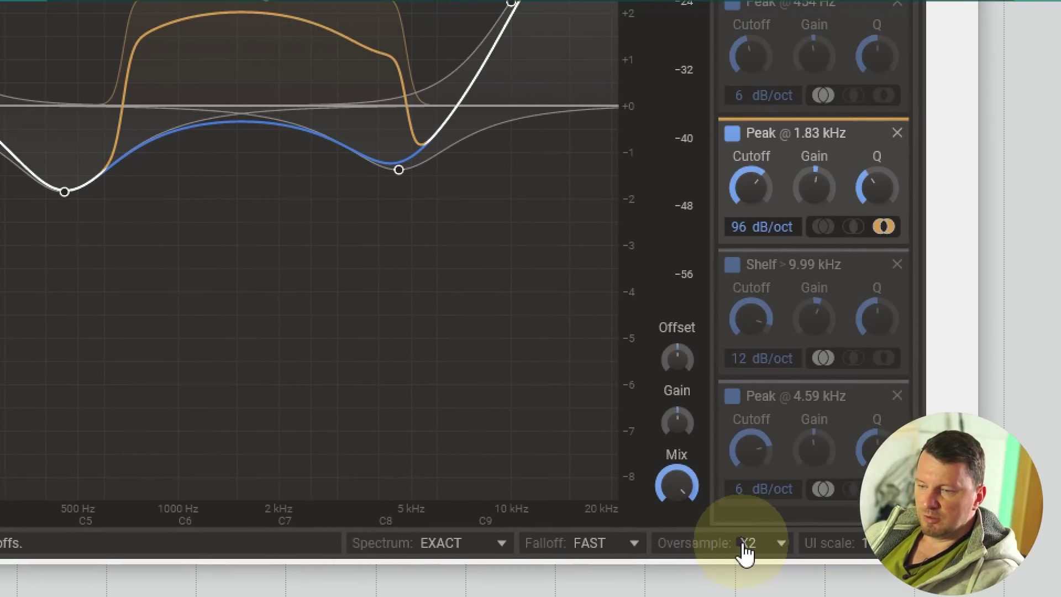
# - Review Slice EQ's oversampling options and set Oversample to OFF
pyautogui.click(746, 544)
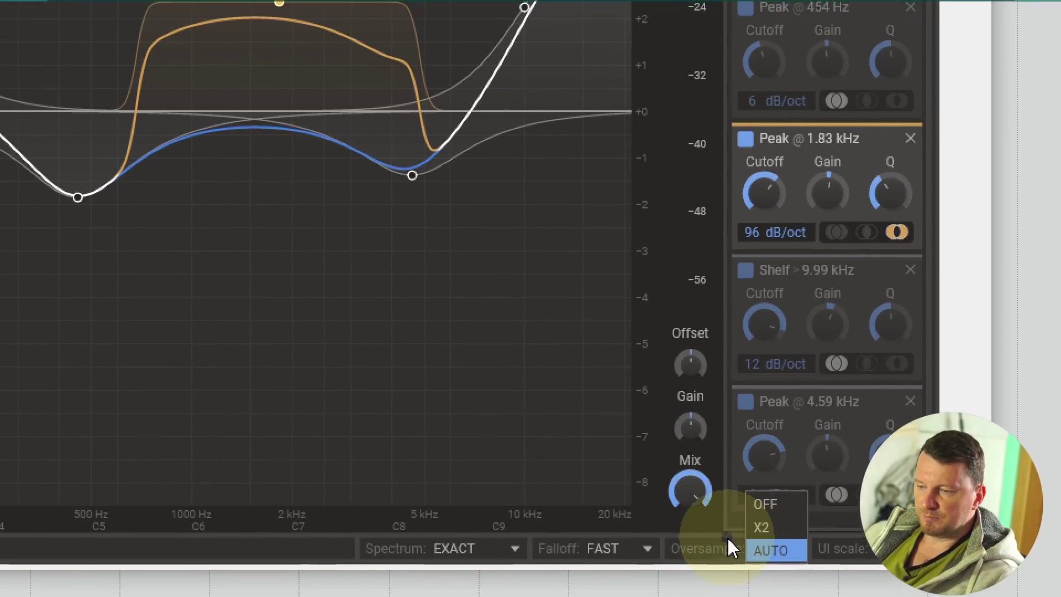
pyautogui.click(728, 539)
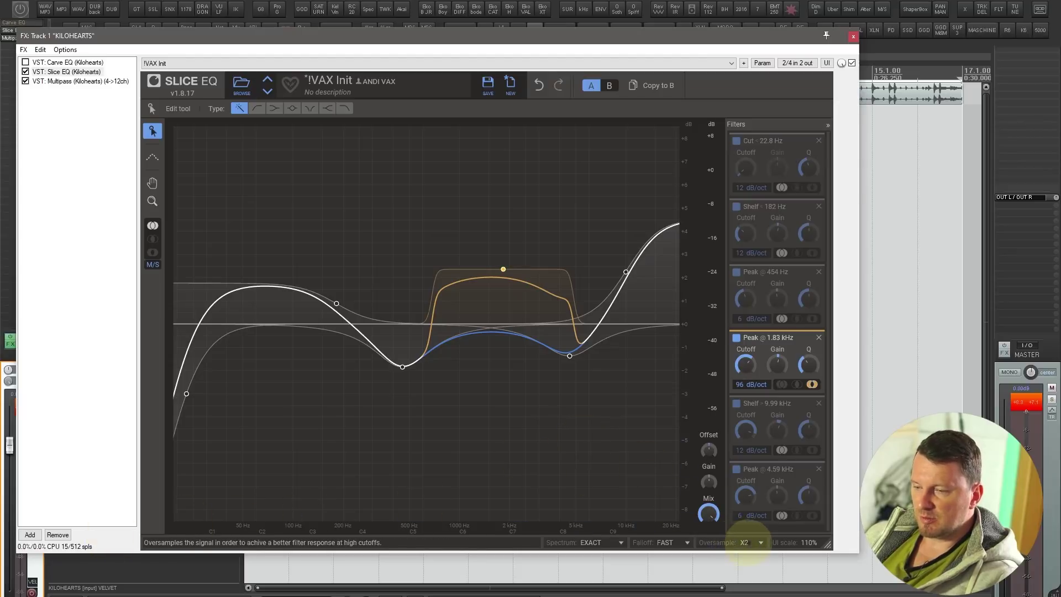
pyautogui.click(746, 542)
pyautogui.click(748, 521)
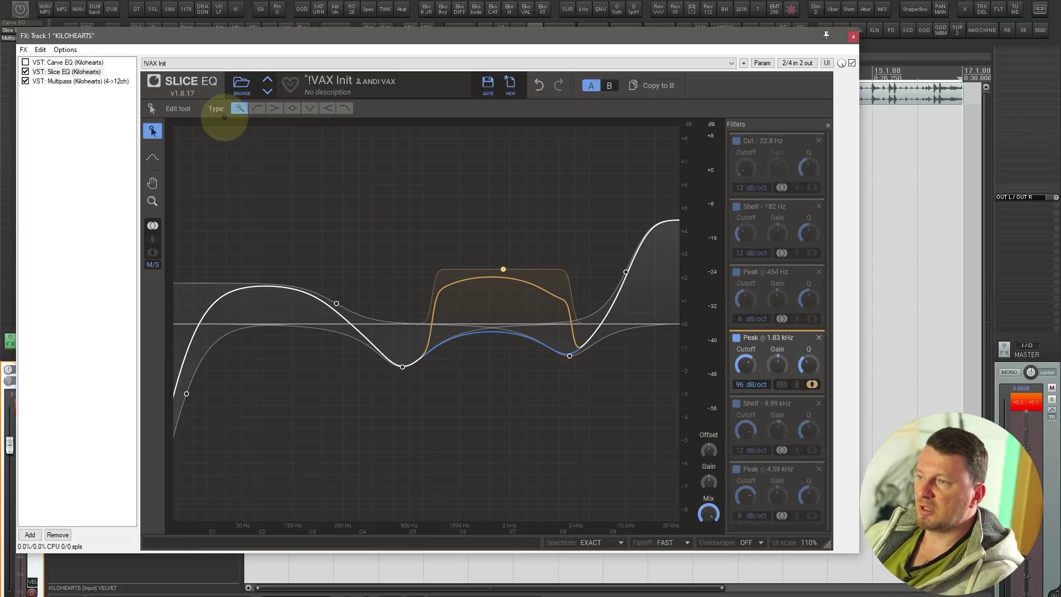
# - Bypass Slice EQ and open Multipass, disabling and re-enabling its 446 Hz - 3.00 kHz band
pyautogui.click(26, 72)
pyautogui.click(50, 81)
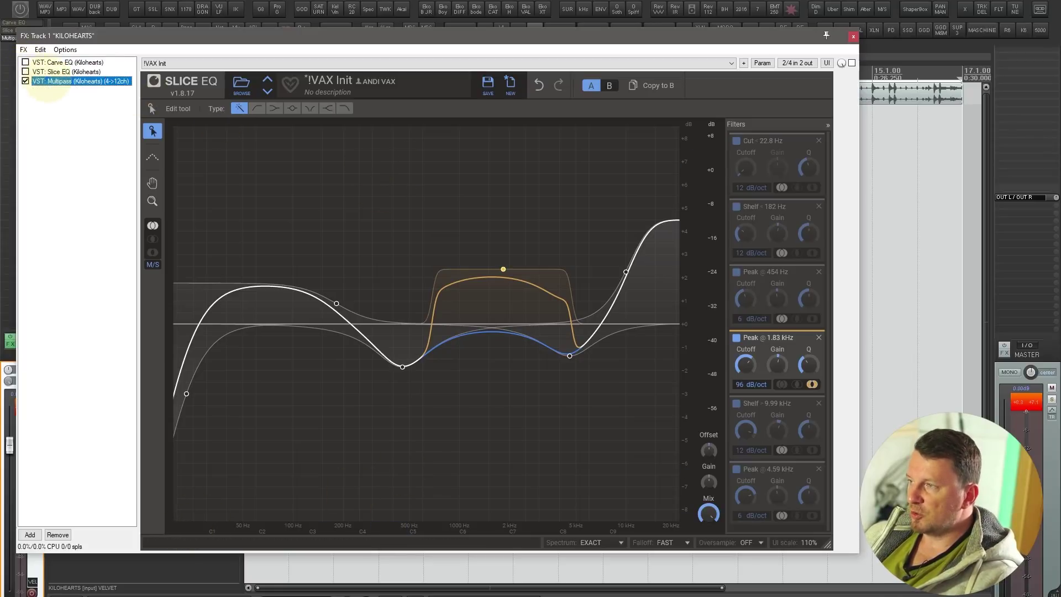
pyautogui.moveTo(285, 37); pyautogui.dragTo(279, 18)
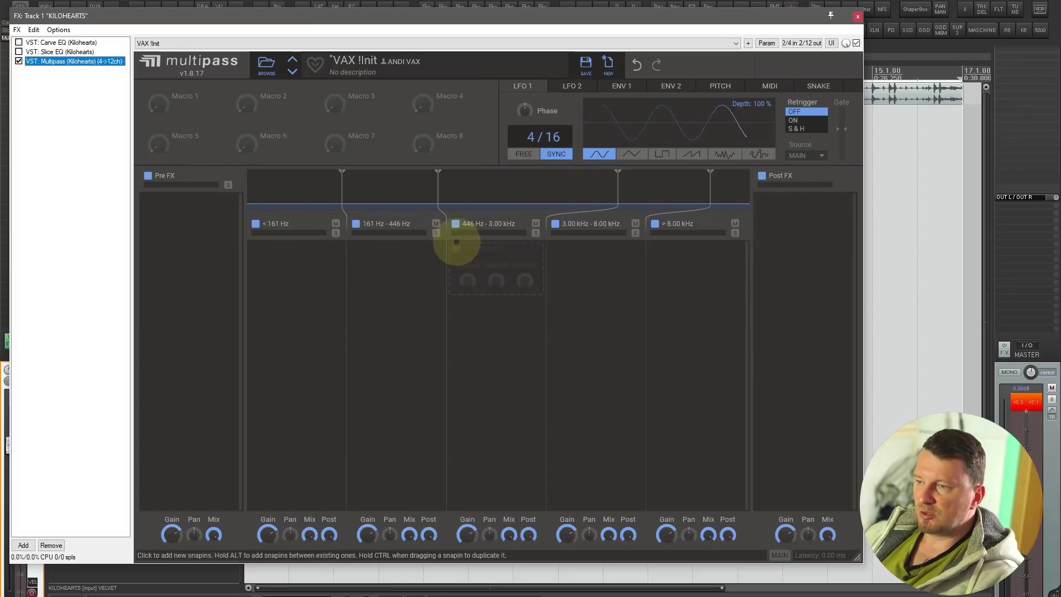
pyautogui.click(455, 223)
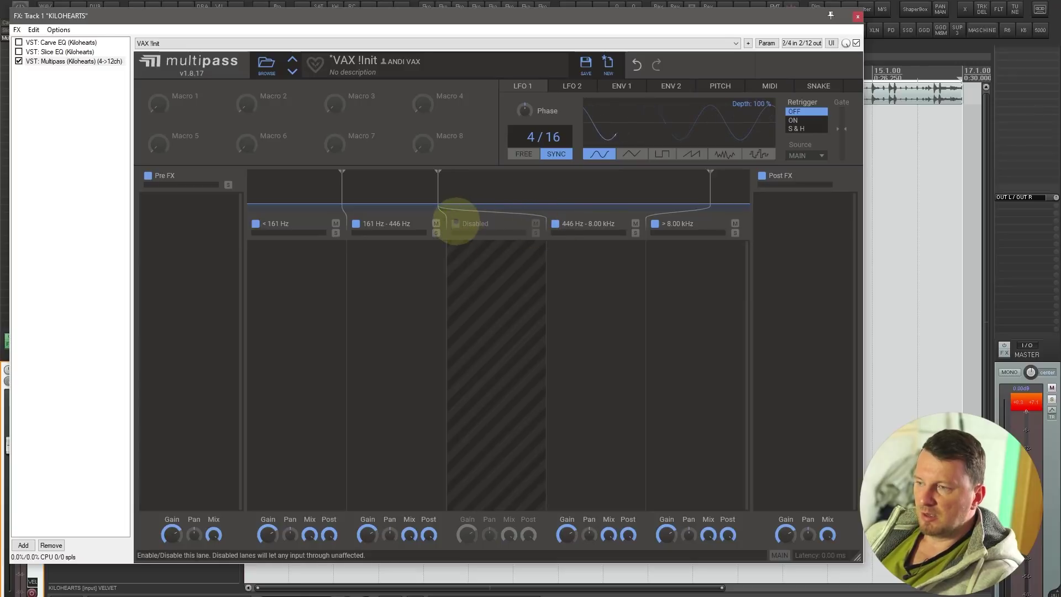
pyautogui.click(455, 224)
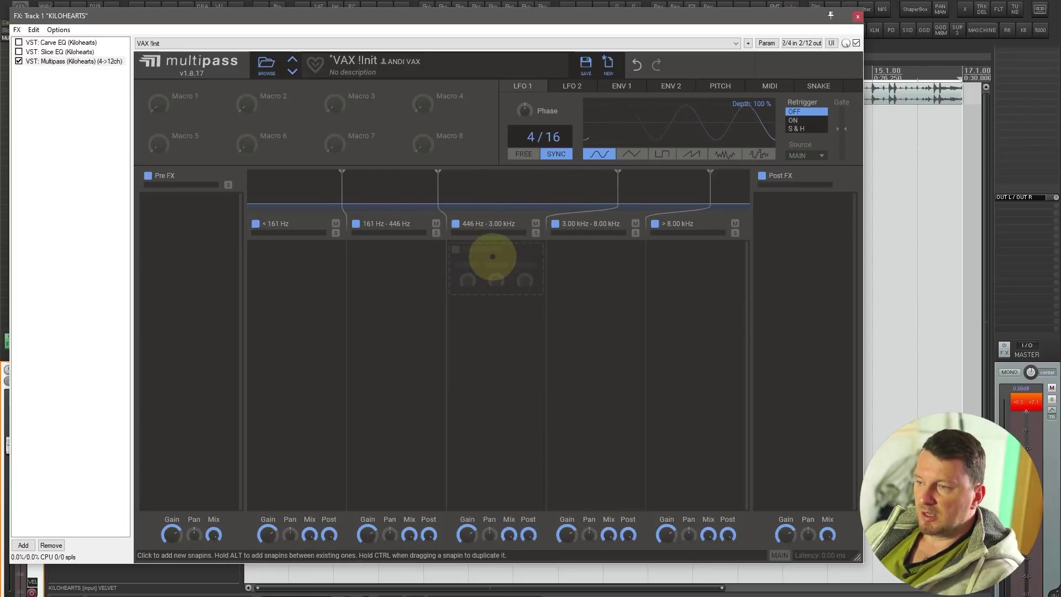
# - Add Carve EQ to the 446 Hz - 3.00 kHz band, Haas to 161 Hz - 446 Hz and Phase Distortion to 3.00 kHz - 8.00 kHz
pyautogui.click(492, 257)
pyautogui.click(508, 302)
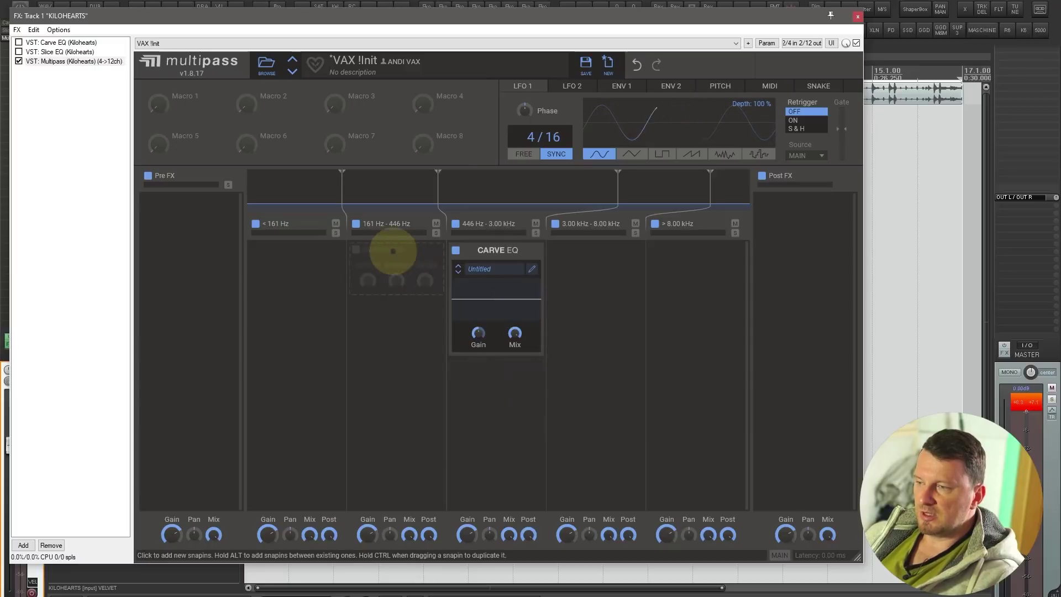
pyautogui.click(393, 251)
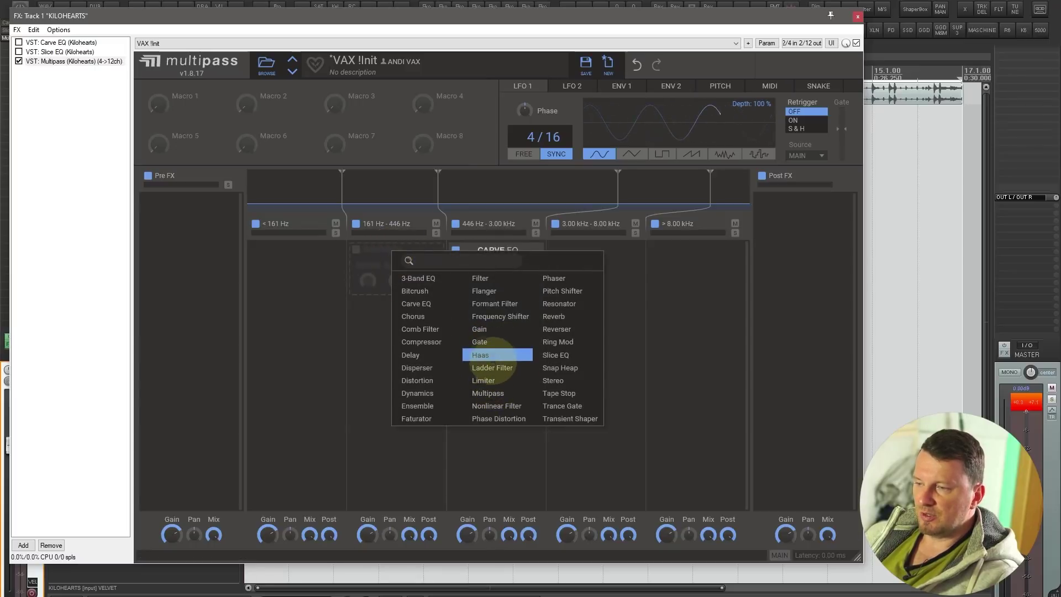
pyautogui.click(491, 356)
pyautogui.click(616, 260)
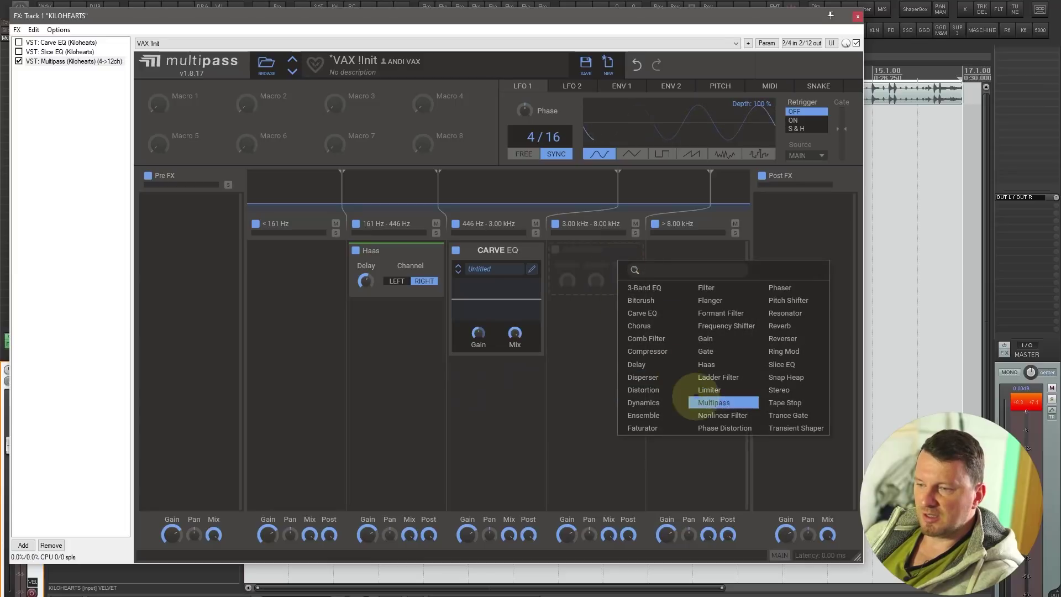
pyautogui.click(708, 427)
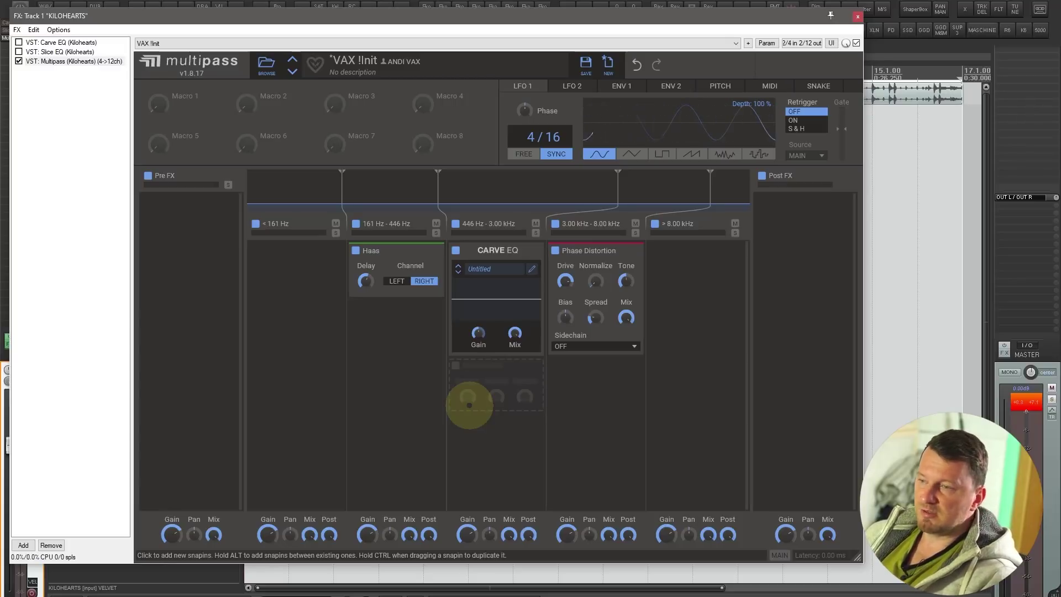
# - Add a Nonlinear Filter to the Post FX lane, lower its cutoff and raise Drive to 50%
pyautogui.click(774, 211)
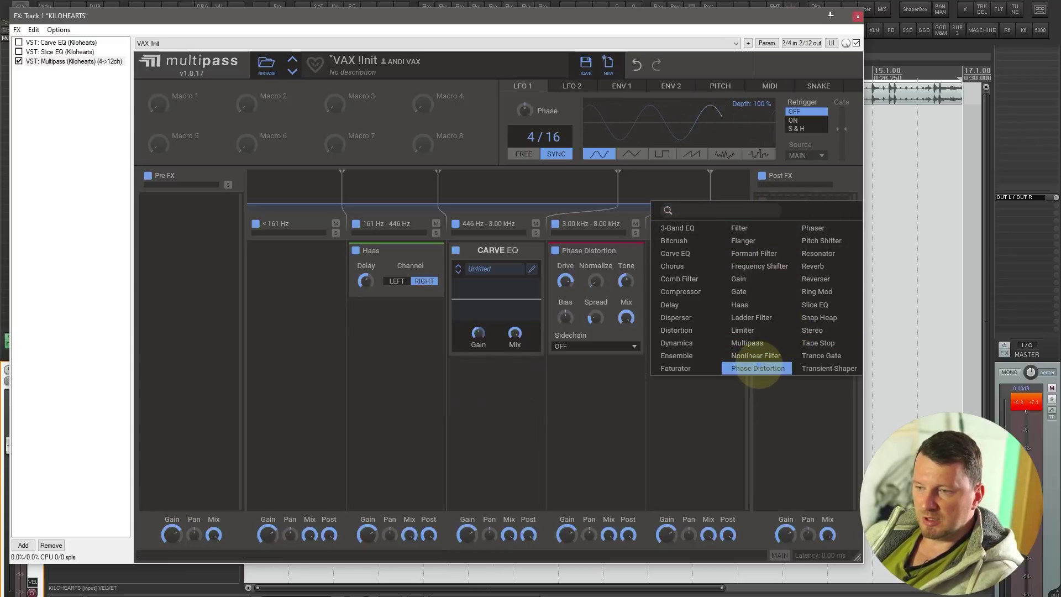
pyautogui.click(756, 356)
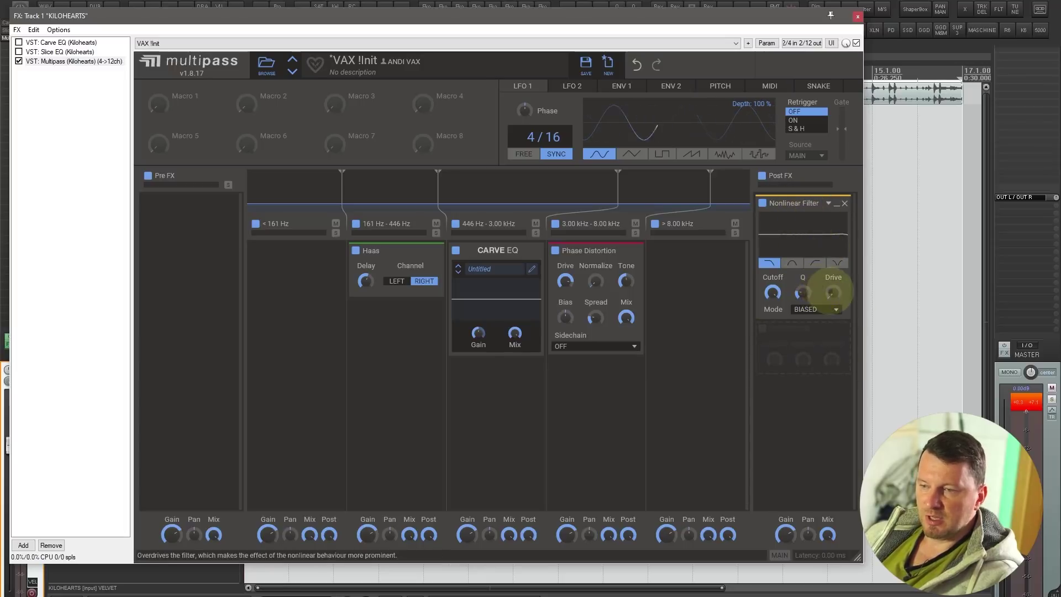
pyautogui.moveTo(772, 291); pyautogui.dragTo(803, 294)
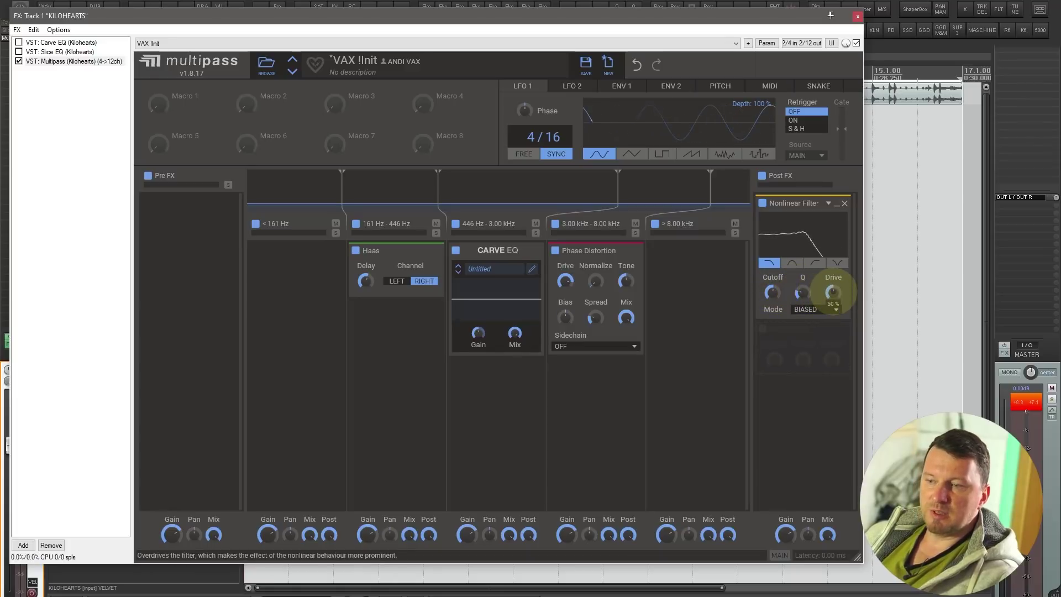
# - Compare the Nonlinear Filter's Tubular, Saturated and Warm modes, then choose Biased
pyautogui.click(815, 309)
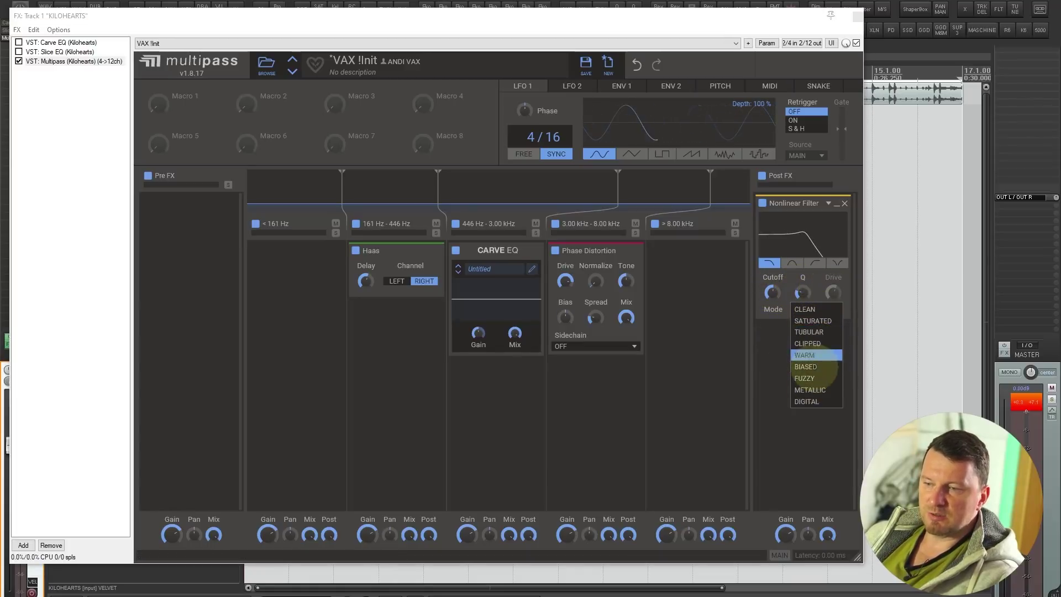
pyautogui.click(812, 331)
pyautogui.click(820, 309)
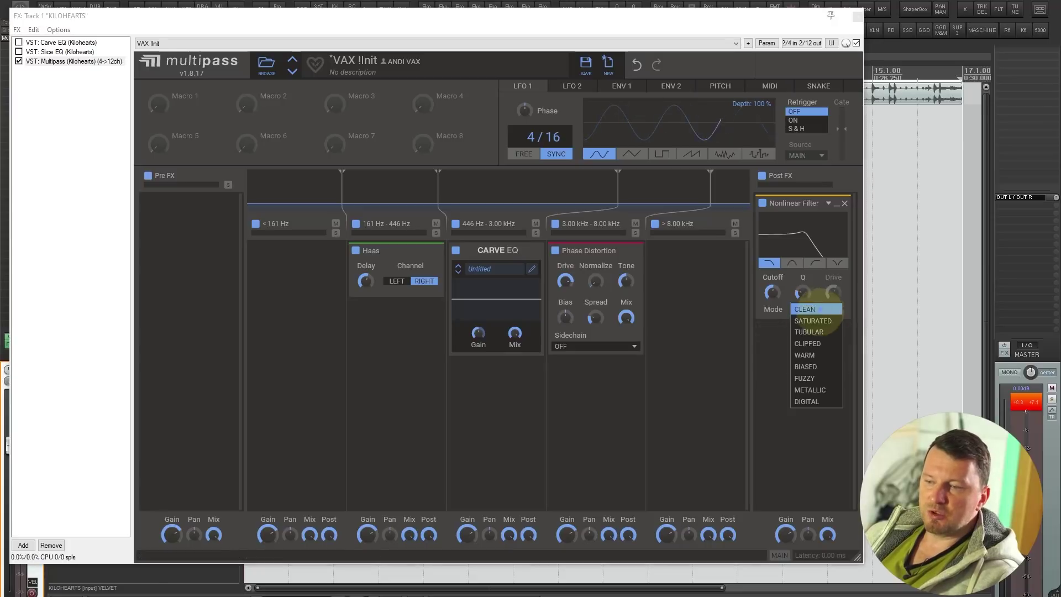
pyautogui.click(815, 320)
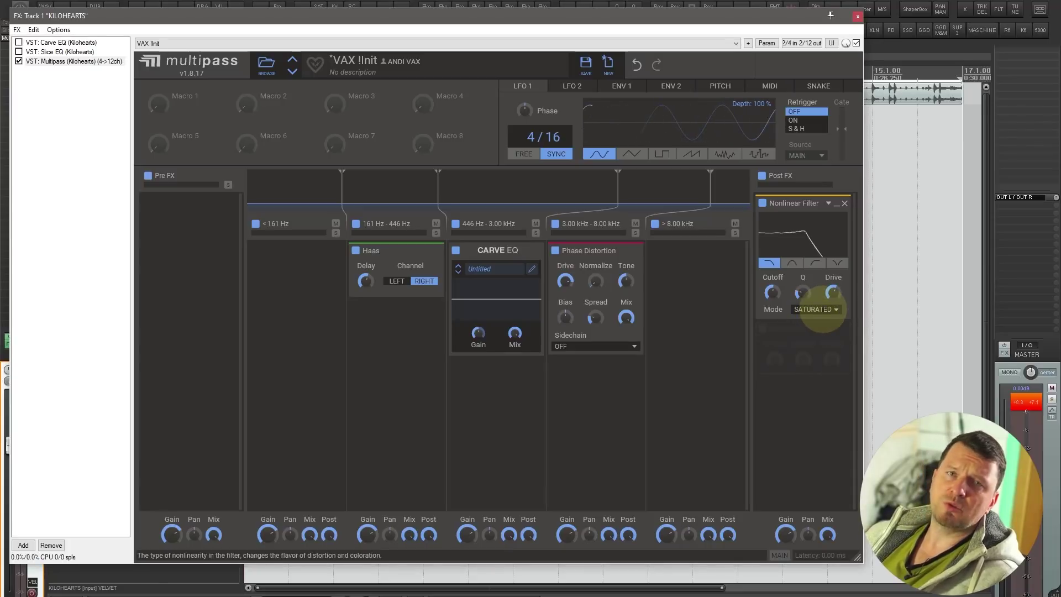
pyautogui.click(824, 318)
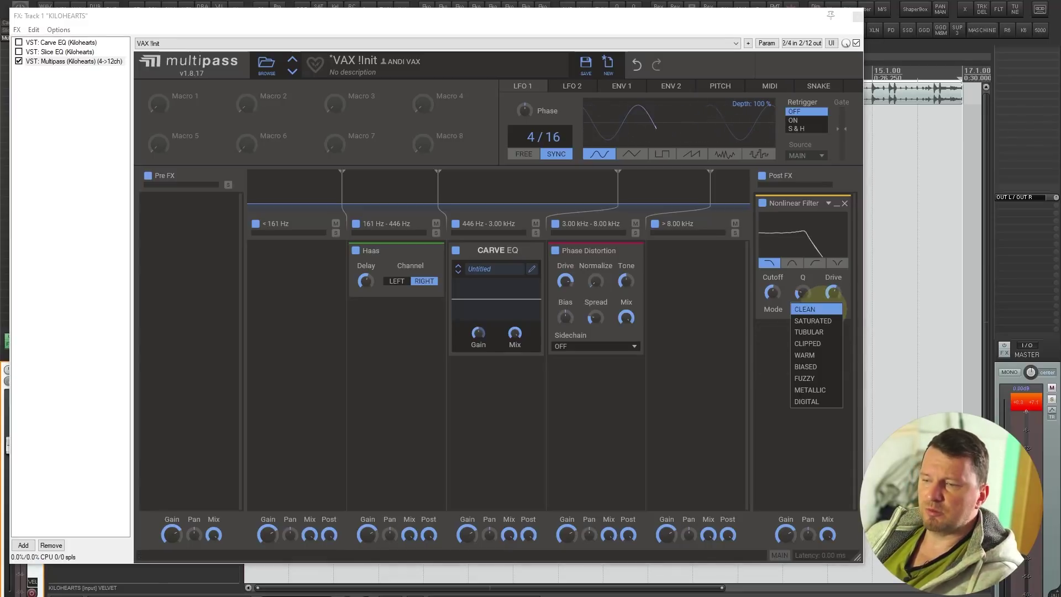
pyautogui.click(816, 337)
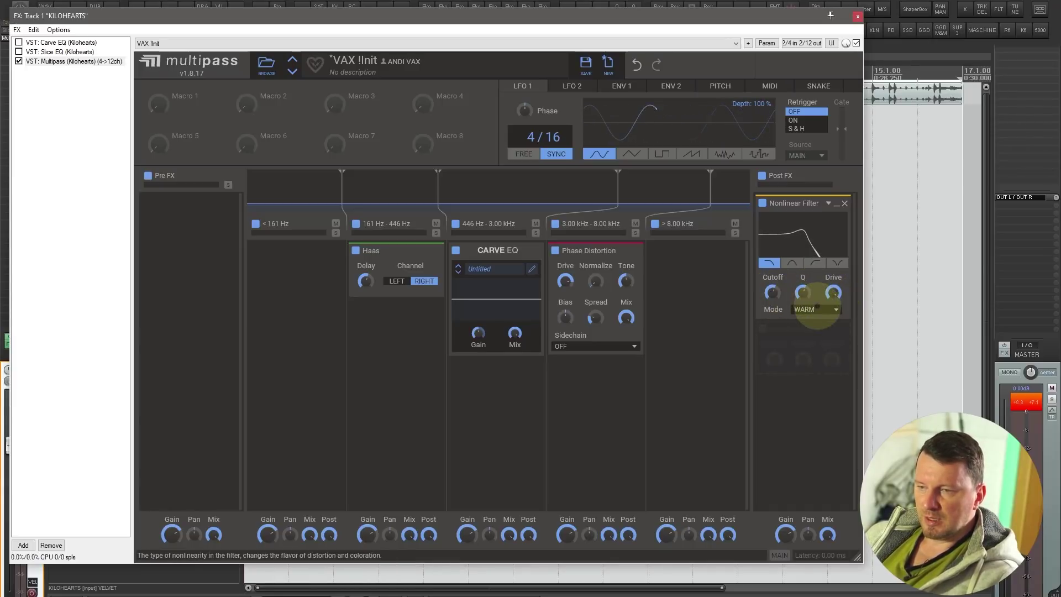
pyautogui.click(817, 309)
pyautogui.click(812, 316)
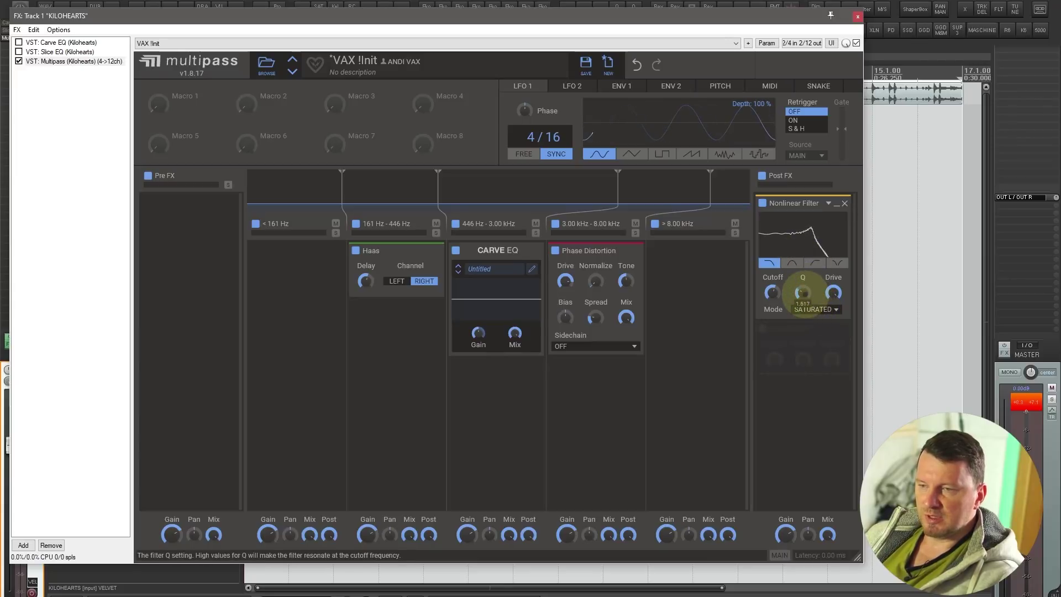
pyautogui.click(814, 309)
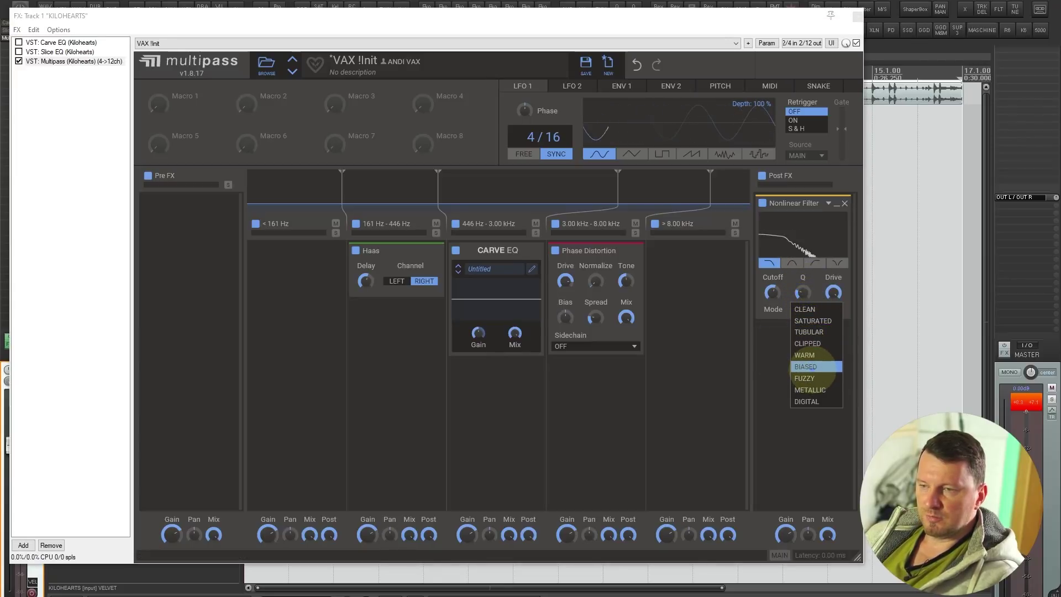
pyautogui.click(814, 366)
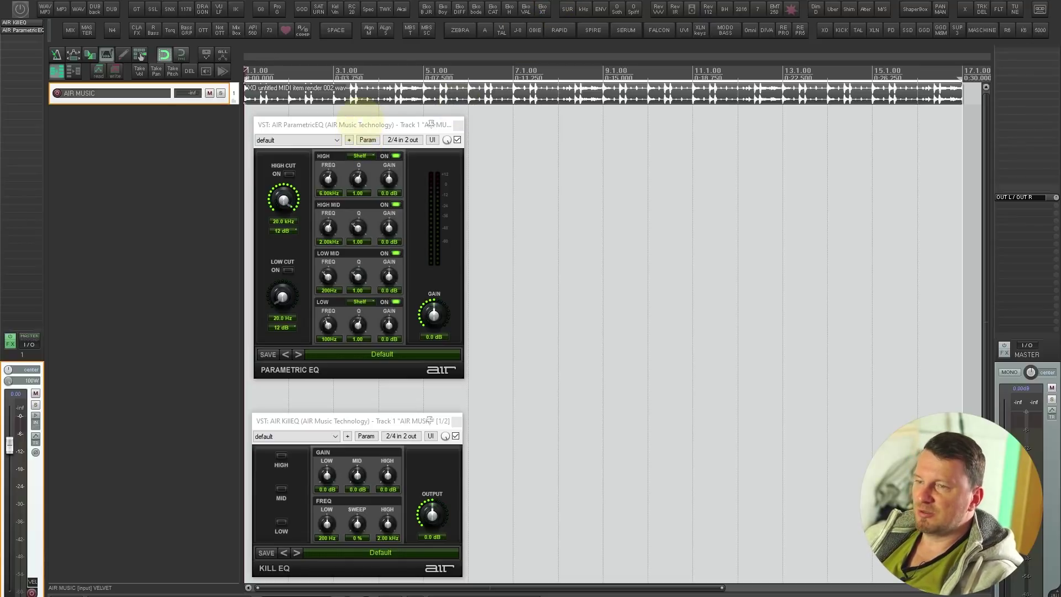
# - During playback of the AIR Music track, enable the Parametric EQ's high cut with a 24 dB slope at 1.14 kHz
pyautogui.press('space')
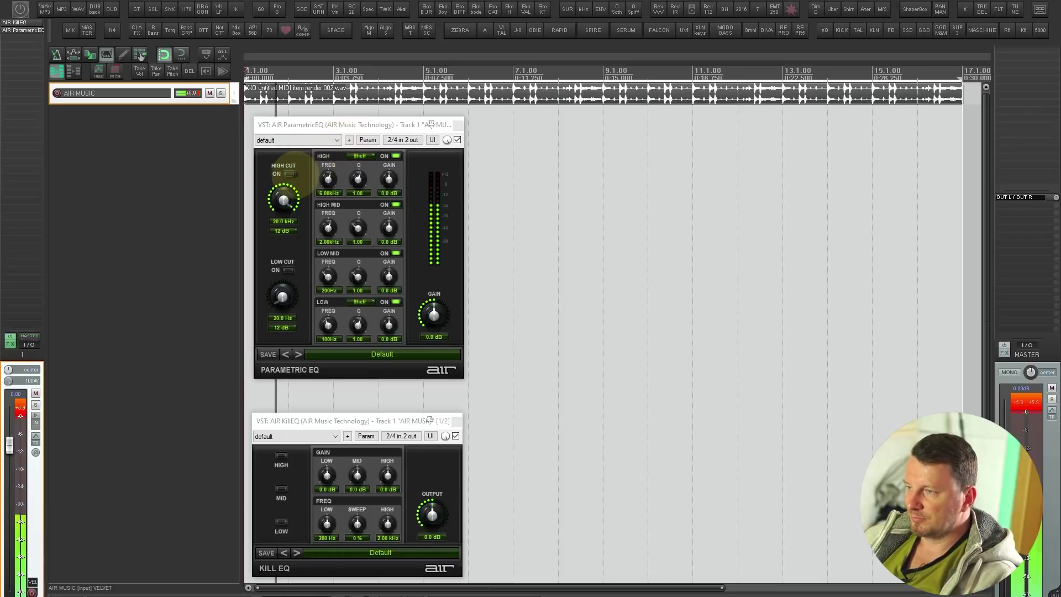
pyautogui.click(288, 174)
pyautogui.moveTo(283, 201); pyautogui.dragTo(288, 264)
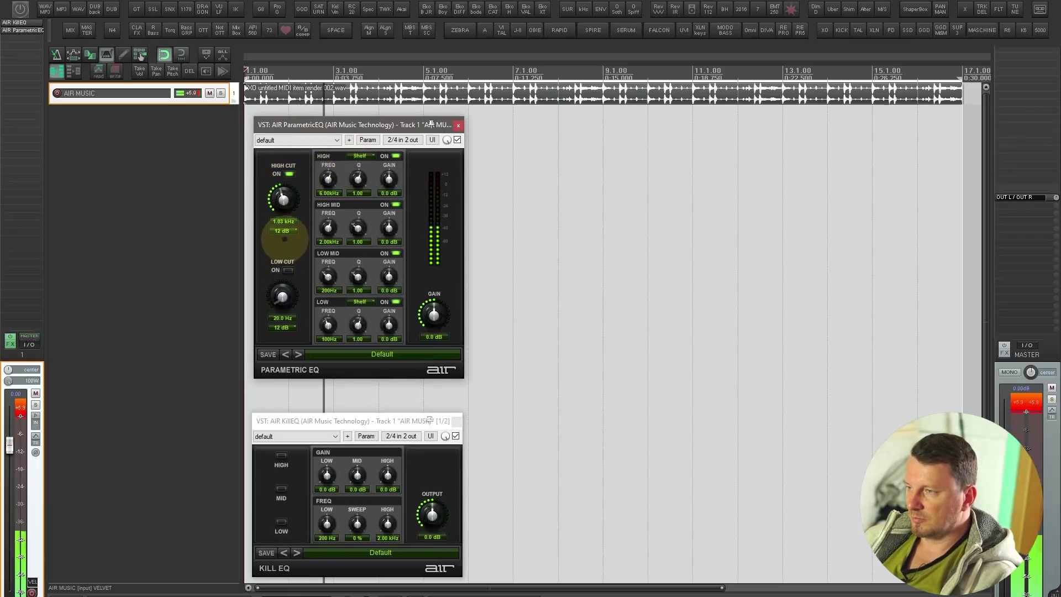
pyautogui.click(284, 231)
pyautogui.click(286, 255)
pyautogui.moveTo(285, 214); pyautogui.dragTo(285, 210)
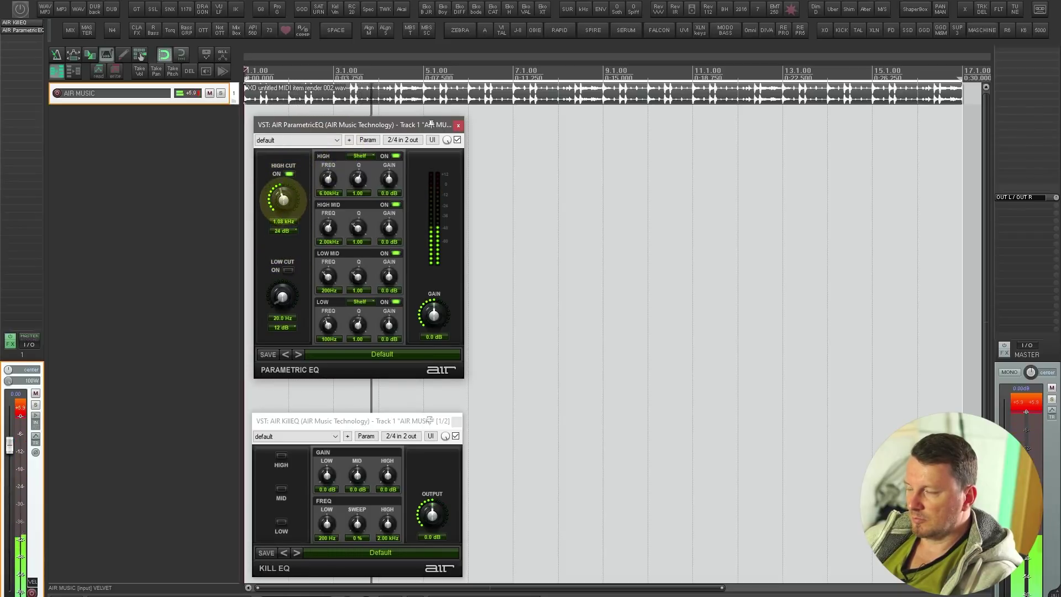
# - Set the low cut slope to 24 dB, raise its frequency to about 450 Hz and enable it
pyautogui.click(282, 327)
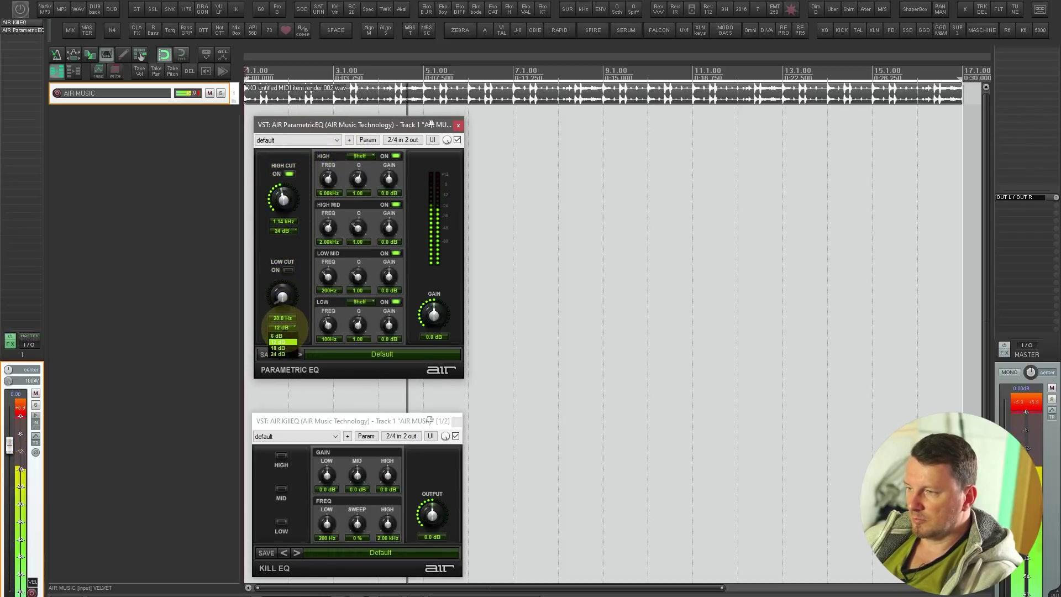
pyautogui.click(278, 354)
pyautogui.moveTo(281, 302); pyautogui.dragTo(289, 260)
pyautogui.click(288, 269)
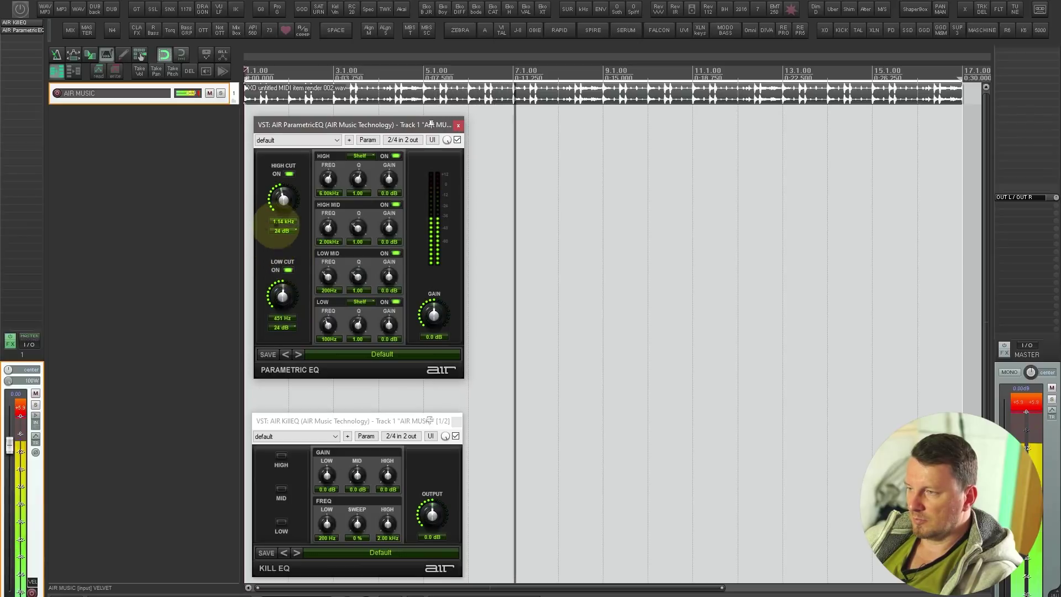
# - Switch off the high cut, audition the low cut at 479 Hz, then disable it and stop playback
pyautogui.click(288, 173)
pyautogui.moveTo(281, 297)
pyautogui.mouseDown()
pyautogui.moveTo(280, 260)
pyautogui.moveTo(283, 310)
pyautogui.mouseUp()
pyautogui.press('space')
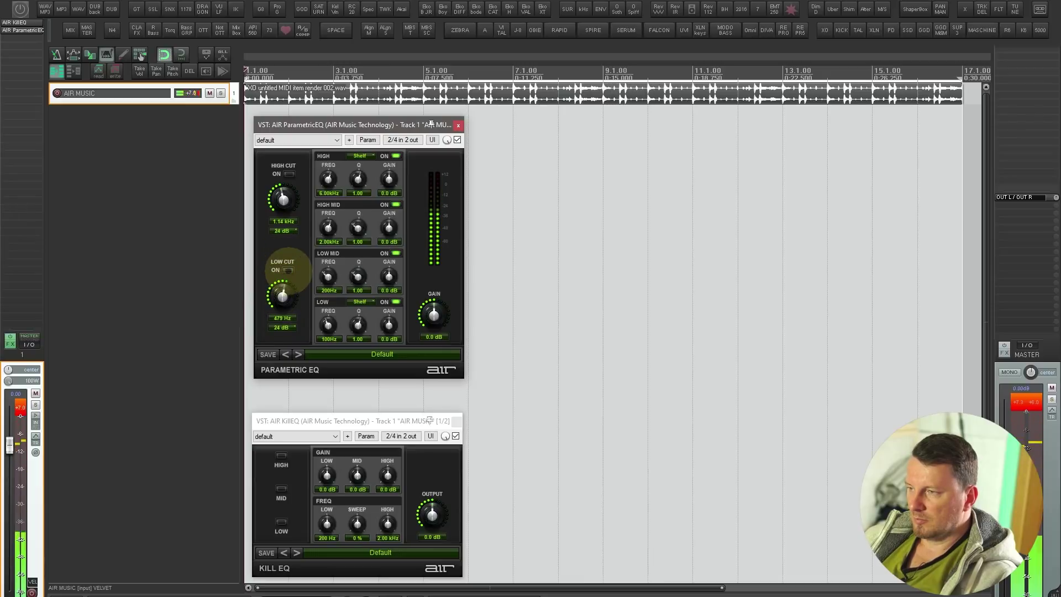
pyautogui.click(288, 269)
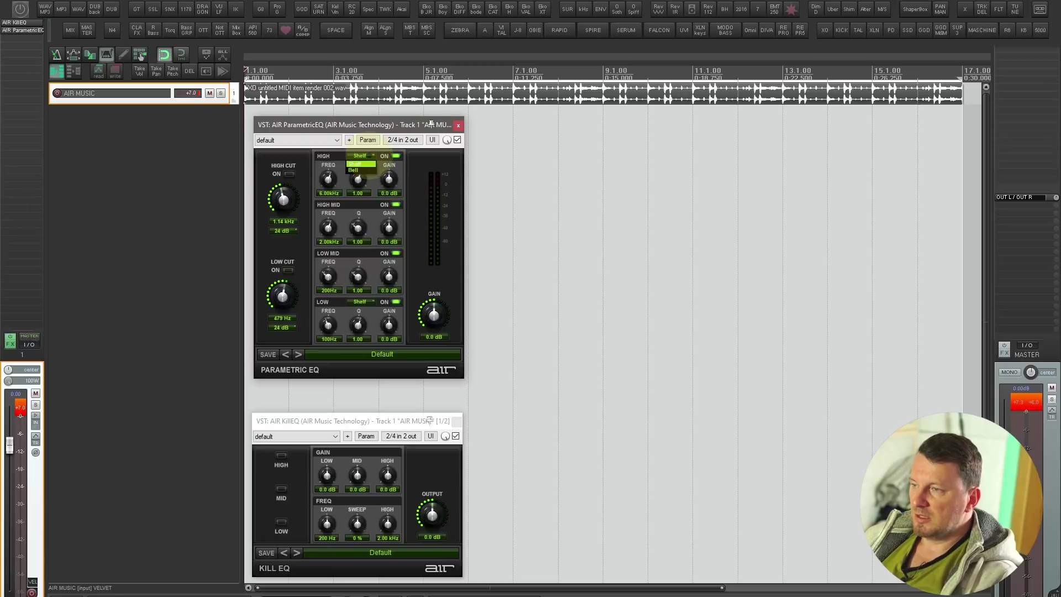
# - Keep the High band on Shelf, then during playback set Low gain to +5.5 dB, High gain to +5.9 dB and High frequency to 20 kHz
pyautogui.click(358, 164)
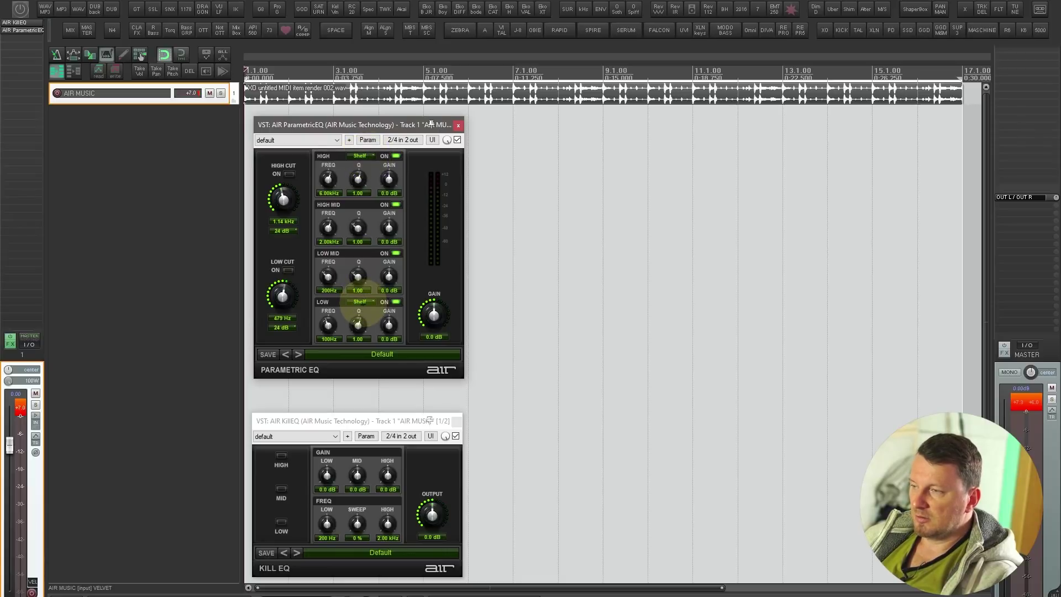
pyautogui.press('space')
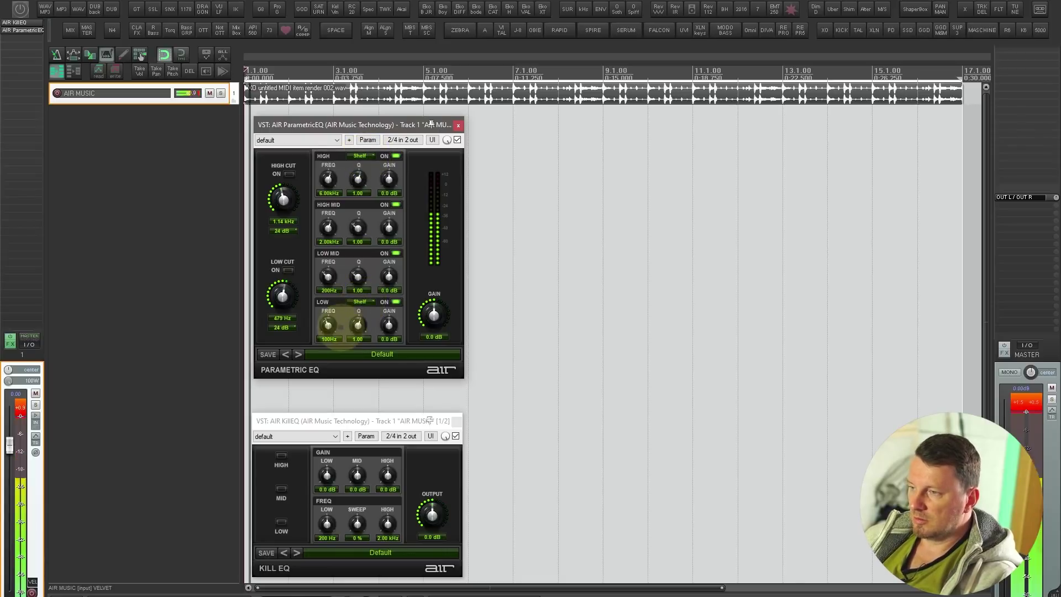
pyautogui.moveTo(386, 324); pyautogui.dragTo(391, 303)
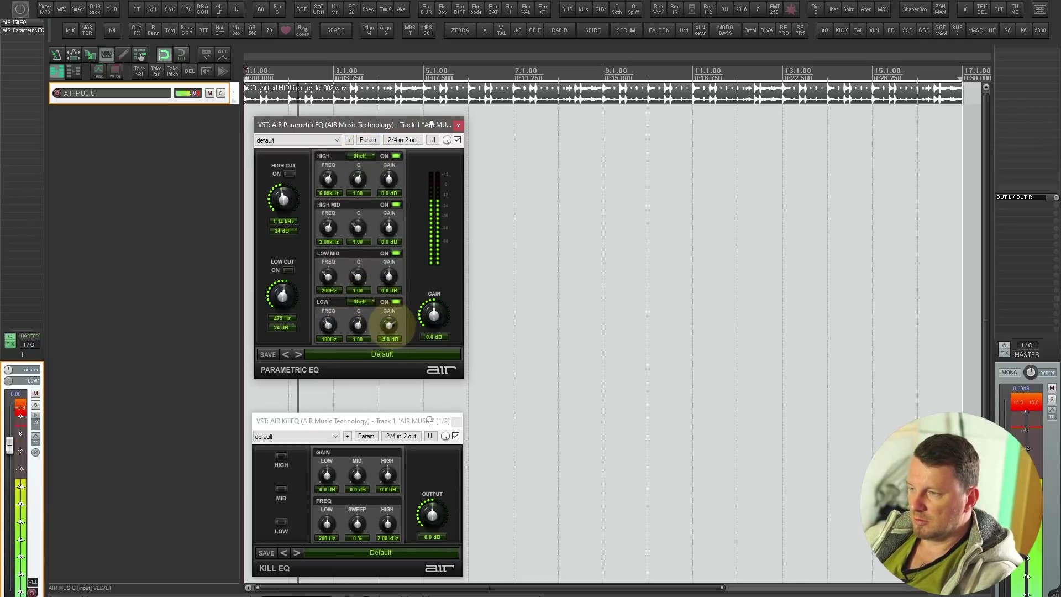
pyautogui.moveTo(389, 181); pyautogui.dragTo(389, 166)
pyautogui.moveTo(329, 178); pyautogui.dragTo(333, 108)
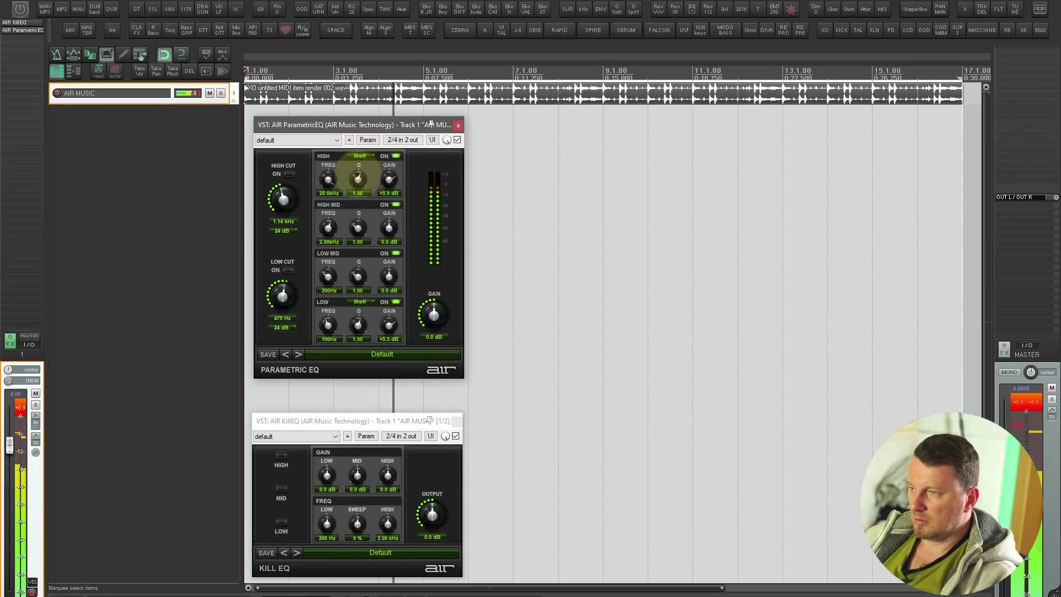
# - Audition different Q and gain amounts on the High band, then change it to Bell with Q 0.64 and +4.9 dB gain
pyautogui.moveTo(358, 179); pyautogui.dragTo(354, 226)
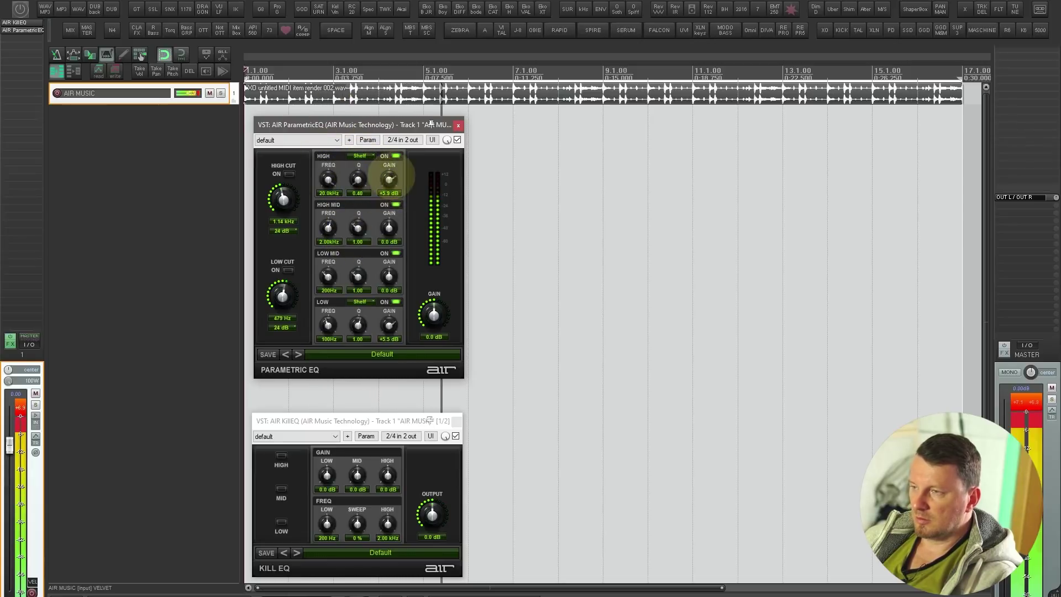
pyautogui.moveTo(385, 173); pyautogui.dragTo(374, 66)
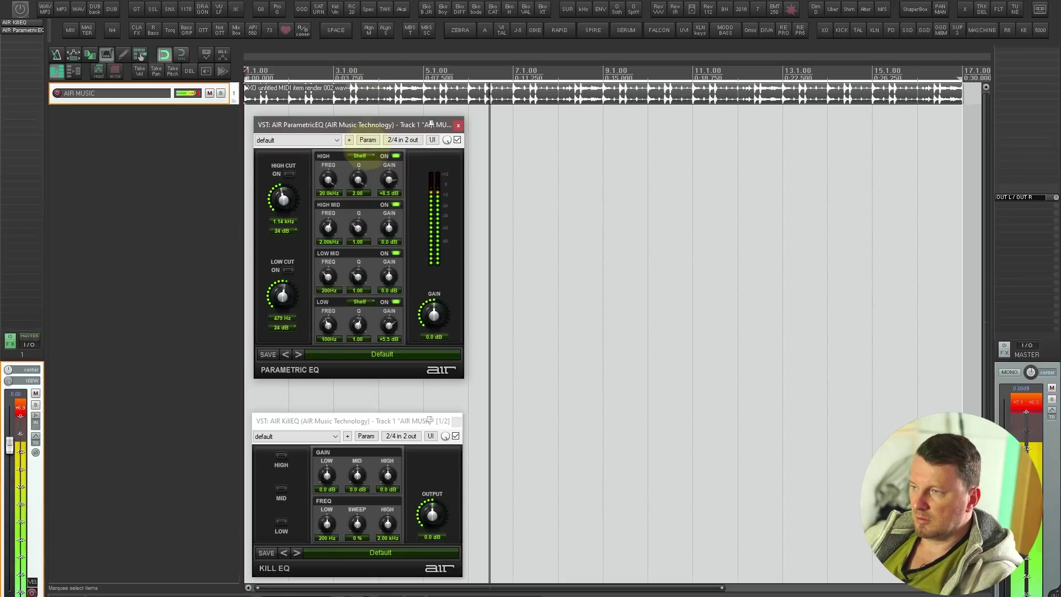
pyautogui.click(360, 156)
pyautogui.click(354, 170)
pyautogui.moveTo(355, 177); pyautogui.dragTo(358, 274)
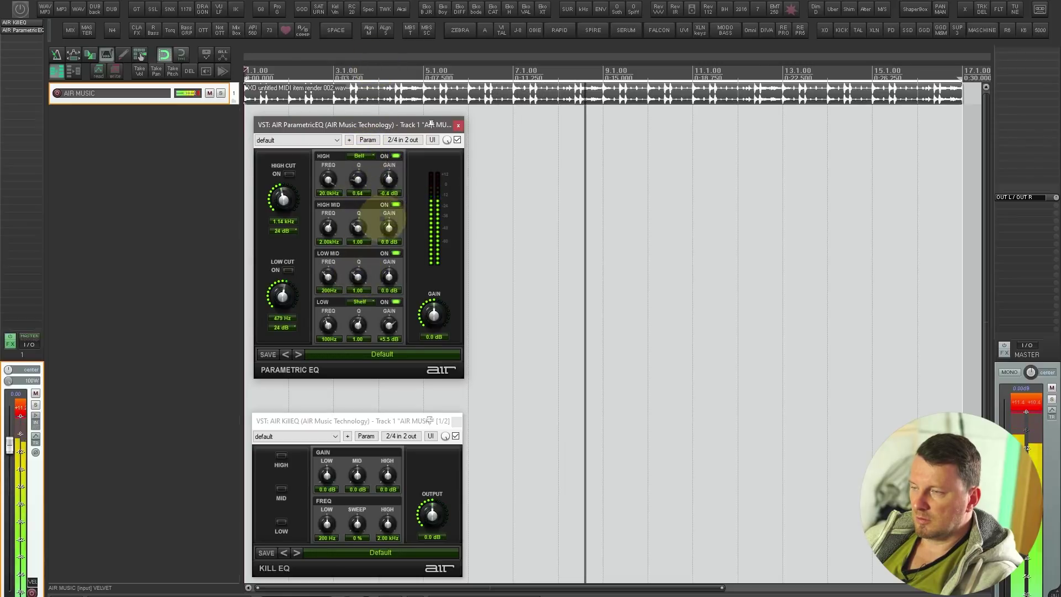
pyautogui.moveTo(388, 176); pyautogui.dragTo(389, 195)
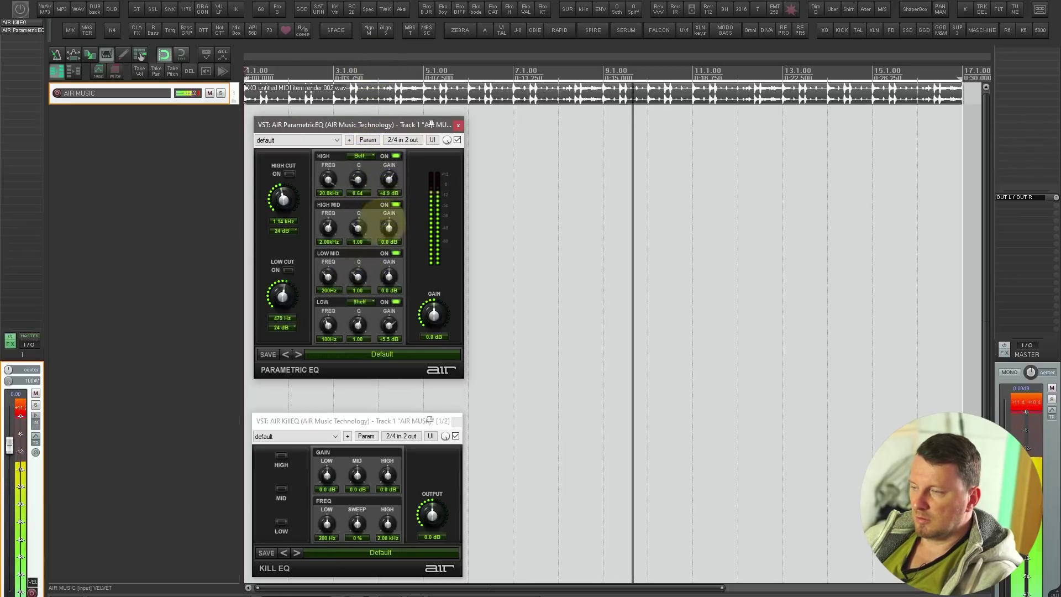
# - Cut the Low Mid band by 4.9 dB at 322 Hz and boost the High Mid band by 14 dB at 892 Hz with Q 10
pyautogui.moveTo(388, 272); pyautogui.dragTo(327, 262)
pyautogui.moveTo(331, 226); pyautogui.dragTo(332, 243)
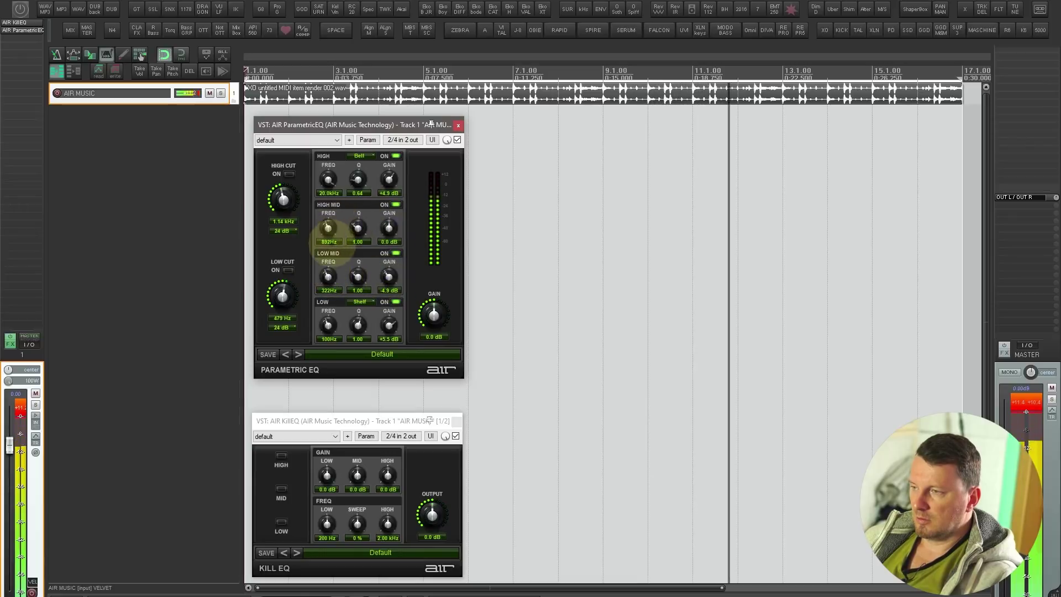
pyautogui.moveTo(390, 226); pyautogui.dragTo(379, 109)
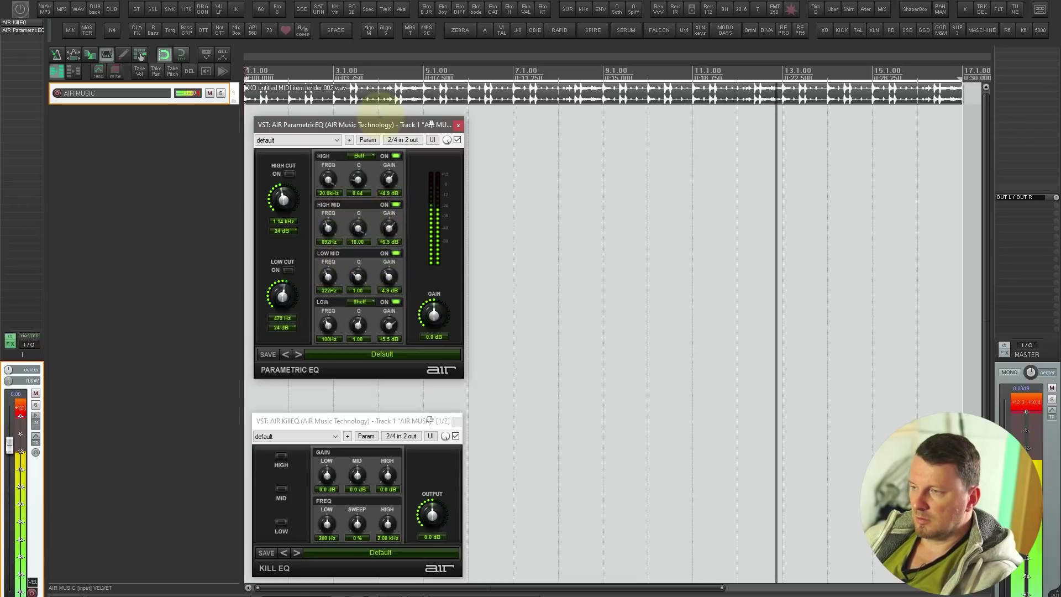
pyautogui.moveTo(389, 228); pyautogui.dragTo(387, 203)
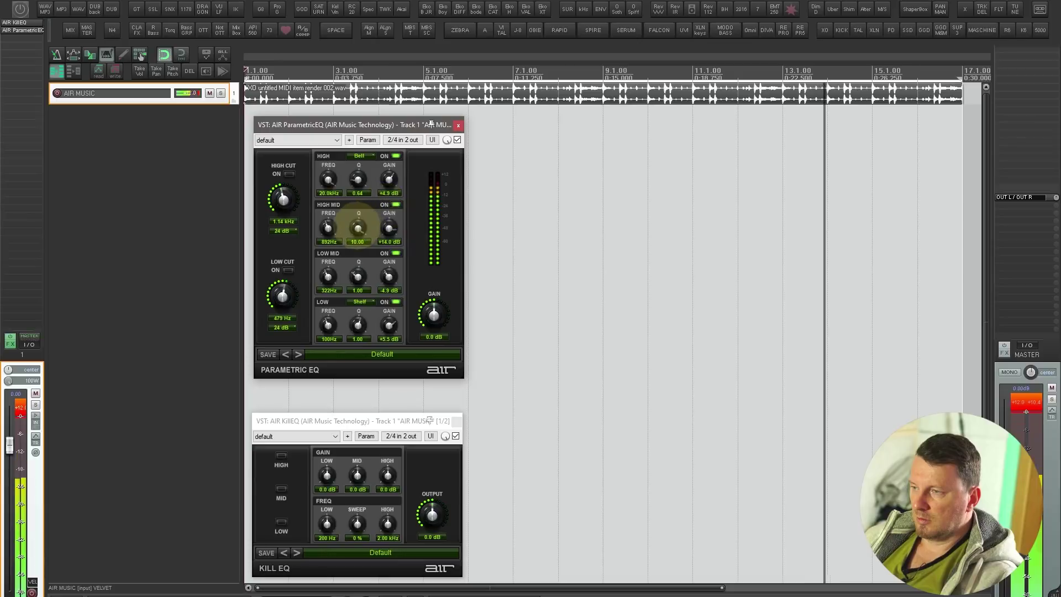
# - Set the High Mid band to 618 Hz, Q 0.40 and +3.4 dB gain, then stop playback
pyautogui.moveTo(329, 228); pyautogui.dragTo(359, 361)
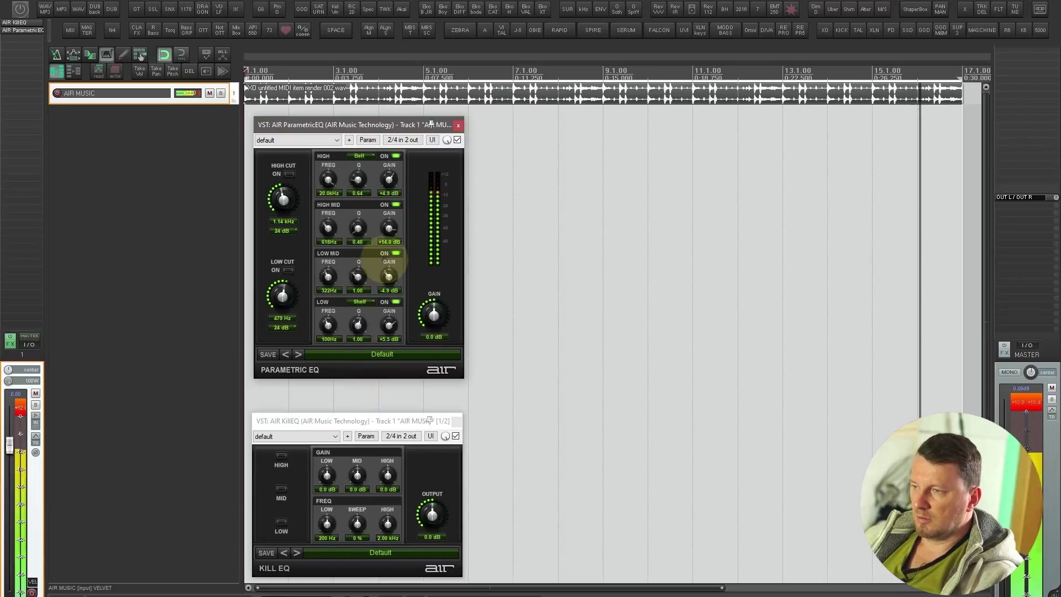
pyautogui.moveTo(387, 226); pyautogui.dragTo(390, 266)
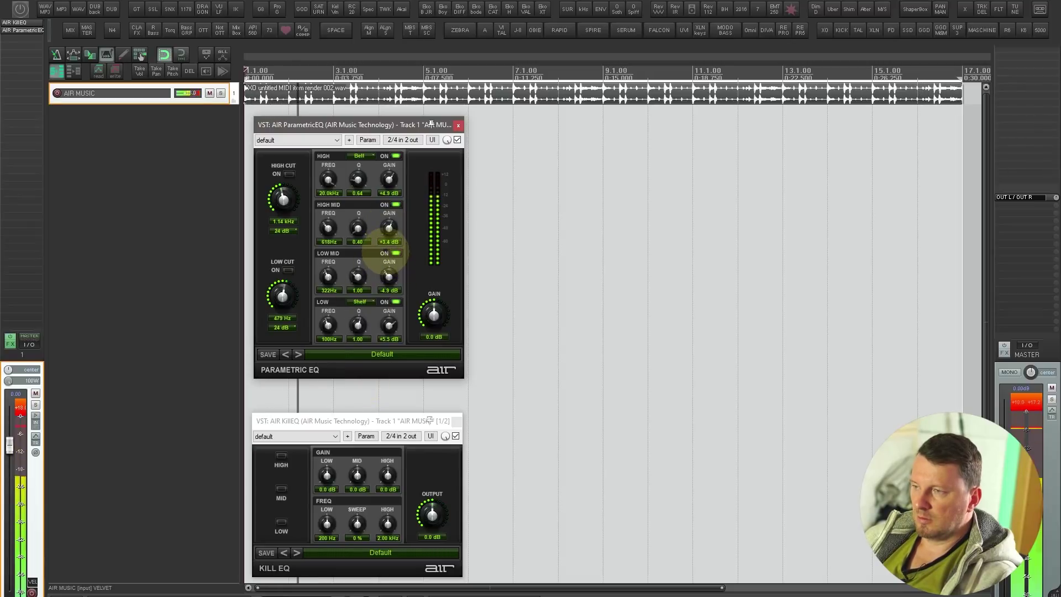
pyautogui.press('space')
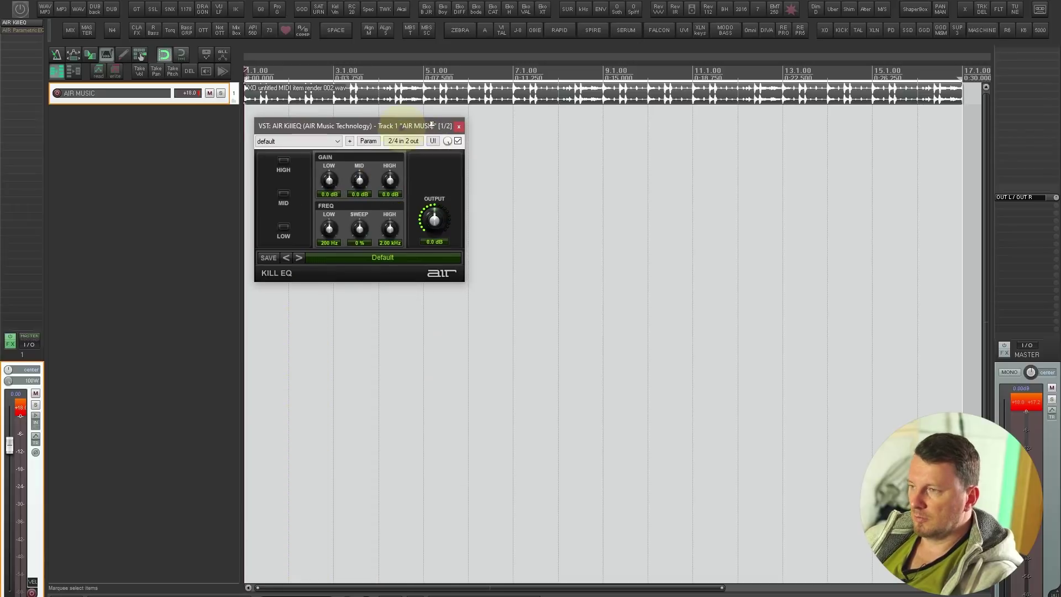
# - Play the track through Kill EQ with the low gain at +5.6 dB and the low frequency at 143 Hz
pyautogui.press('space')
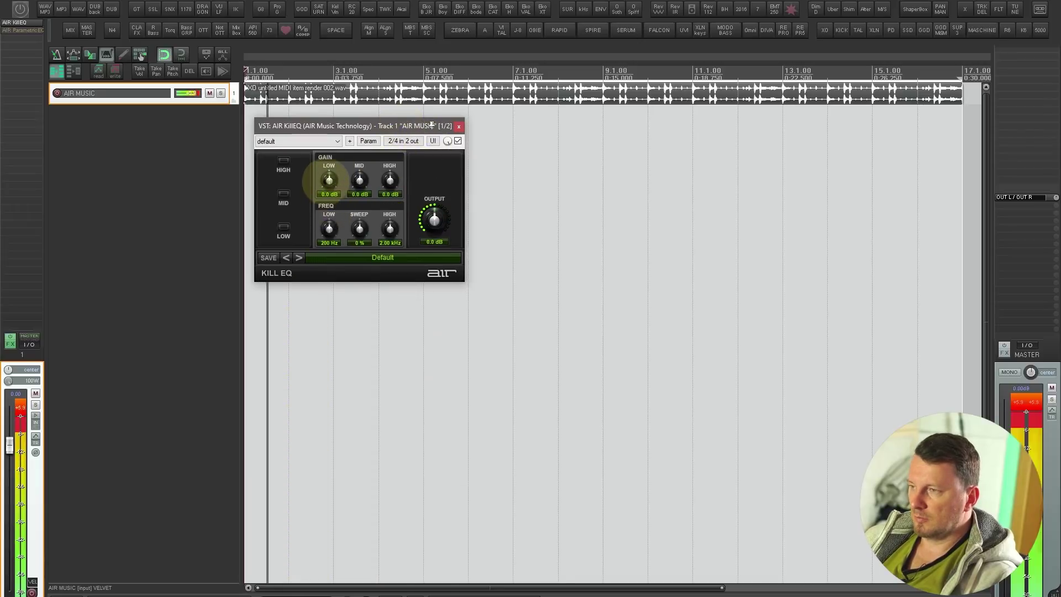
pyautogui.moveTo(328, 180); pyautogui.dragTo(327, 235)
# - Audition Kill EQ's High and Mid kill switches, switching each back off, and turn down the low gain
pyautogui.click(283, 161)
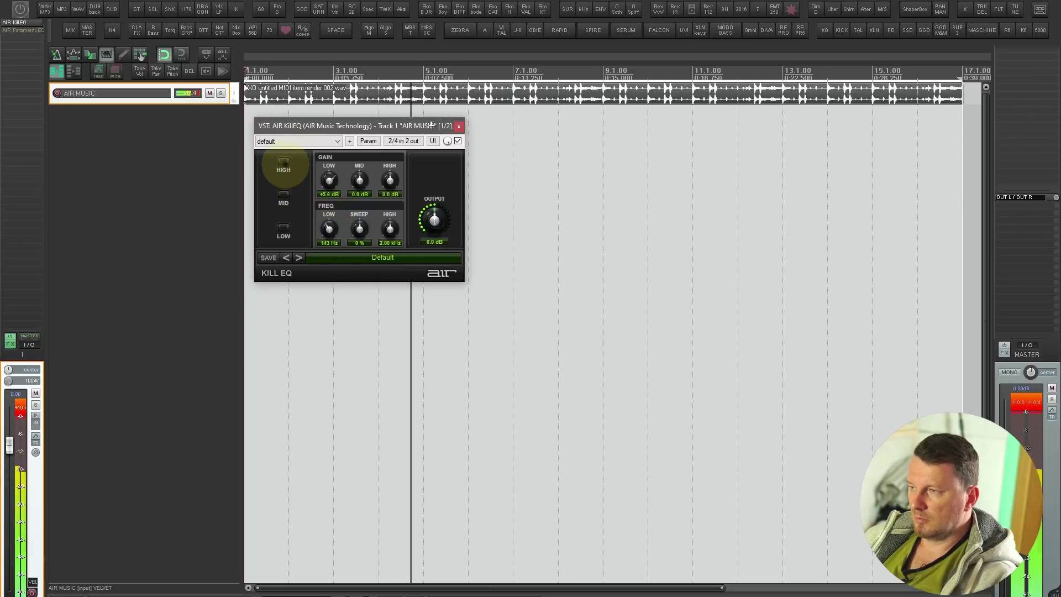
pyautogui.click(283, 161)
pyautogui.click(283, 193)
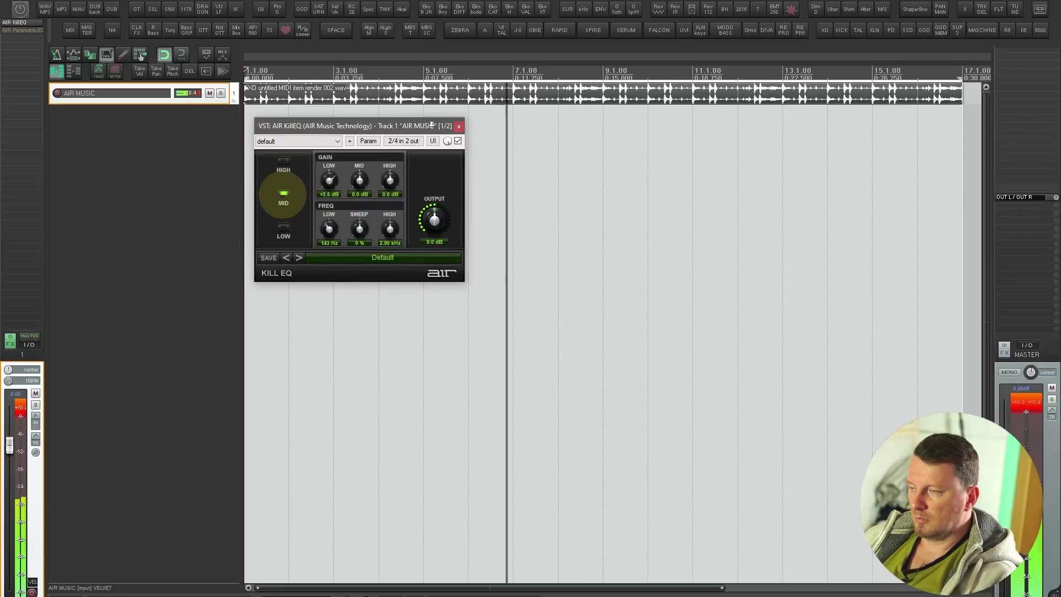
pyautogui.click(282, 194)
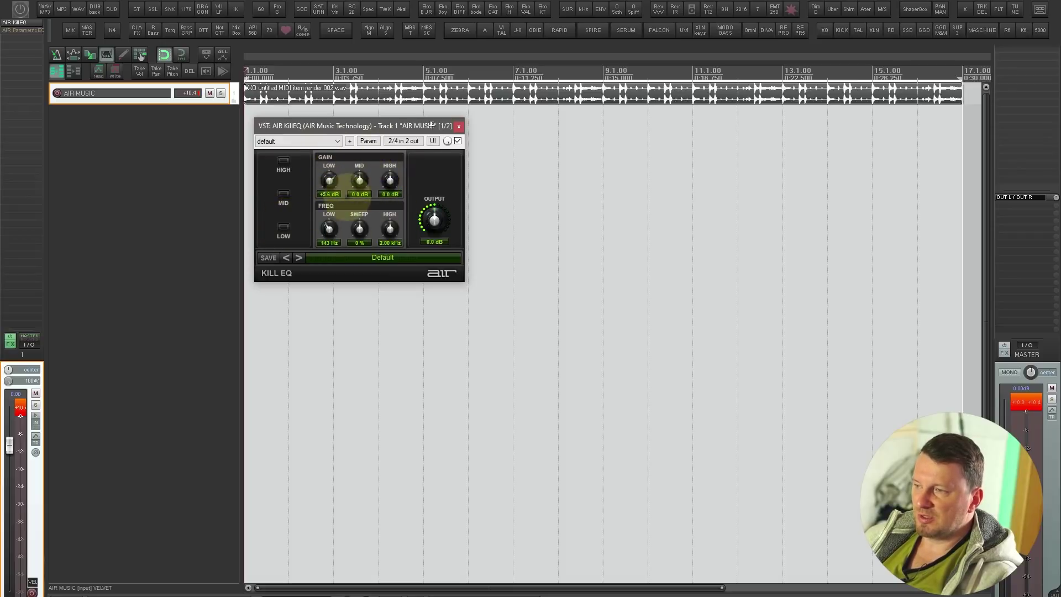
pyautogui.moveTo(329, 179)
pyautogui.mouseDown()
pyautogui.moveTo(327, 166)
pyautogui.moveTo(330, 221)
pyautogui.moveTo(332, 200)
pyautogui.mouseUp()
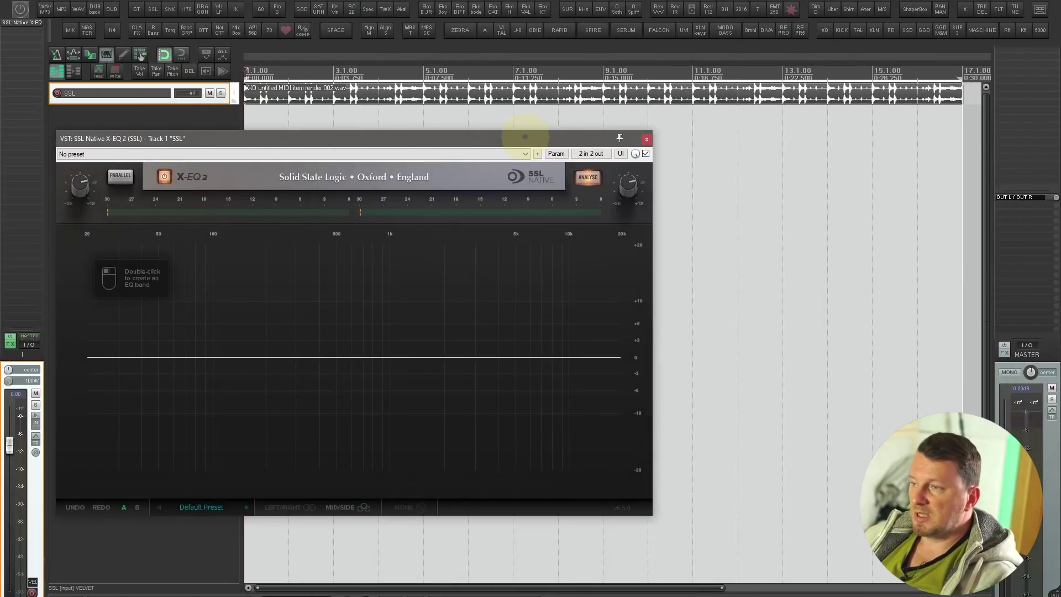
# - Reposition the SSL X-EQ 2 window and create a high-pass band at 58 Hz
pyautogui.moveTo(525, 136); pyautogui.dragTo(522, 119)
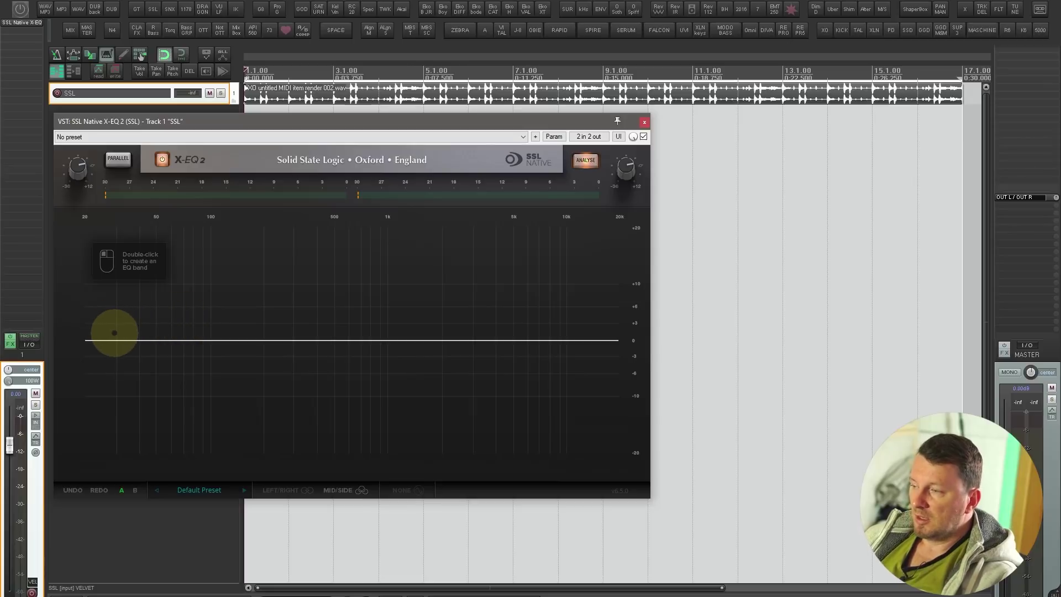
pyautogui.doubleClick(115, 338)
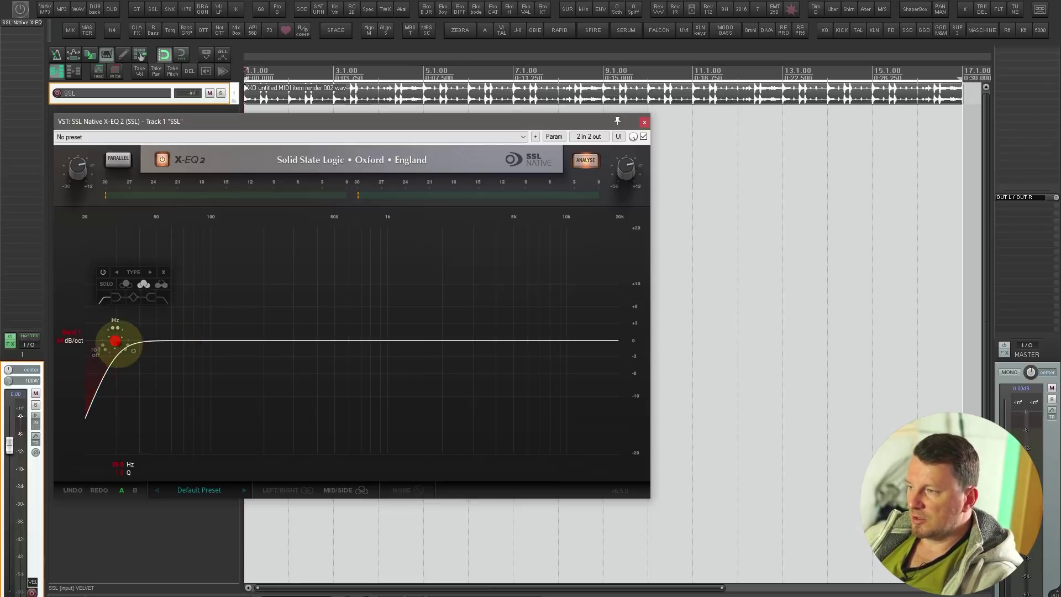
pyautogui.moveTo(115, 339); pyautogui.dragTo(167, 331)
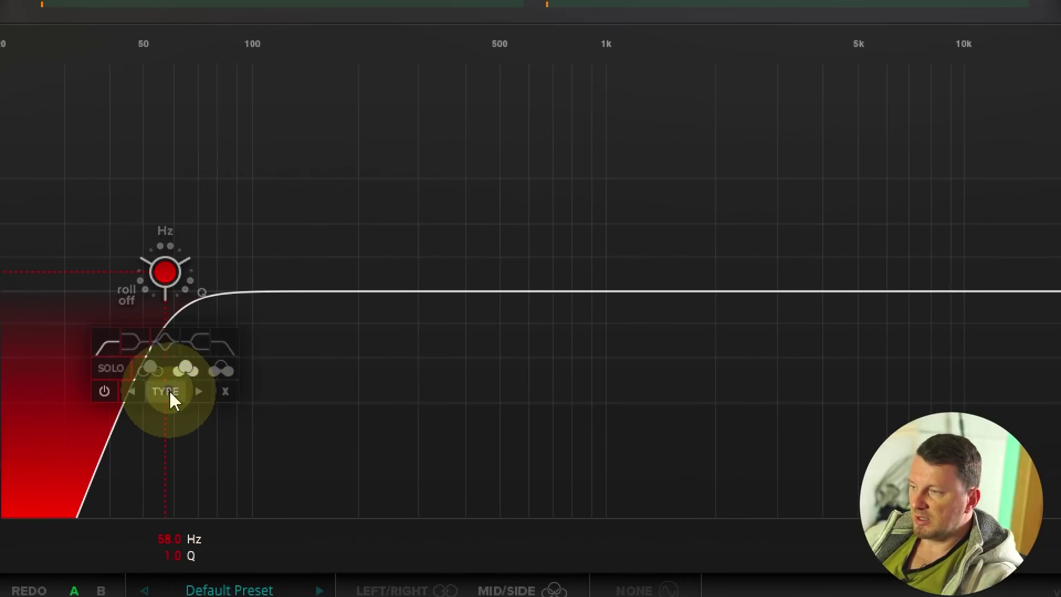
# - Step through the high-pass band's filter types, including Gaussian, and move the band down to about 30 Hz
pyautogui.click(201, 390)
pyautogui.click(183, 390)
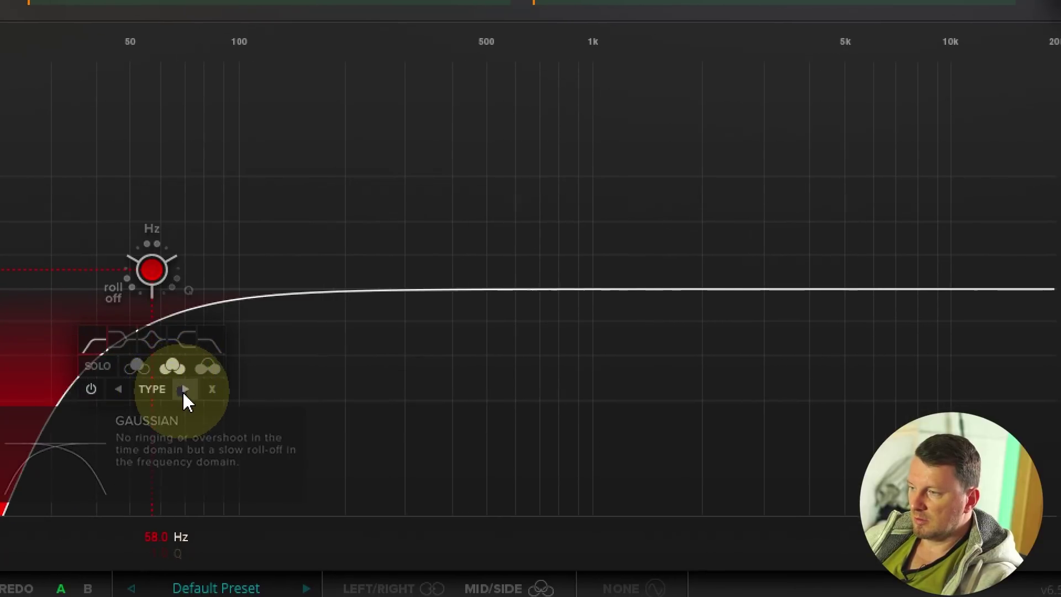
pyautogui.click(184, 390)
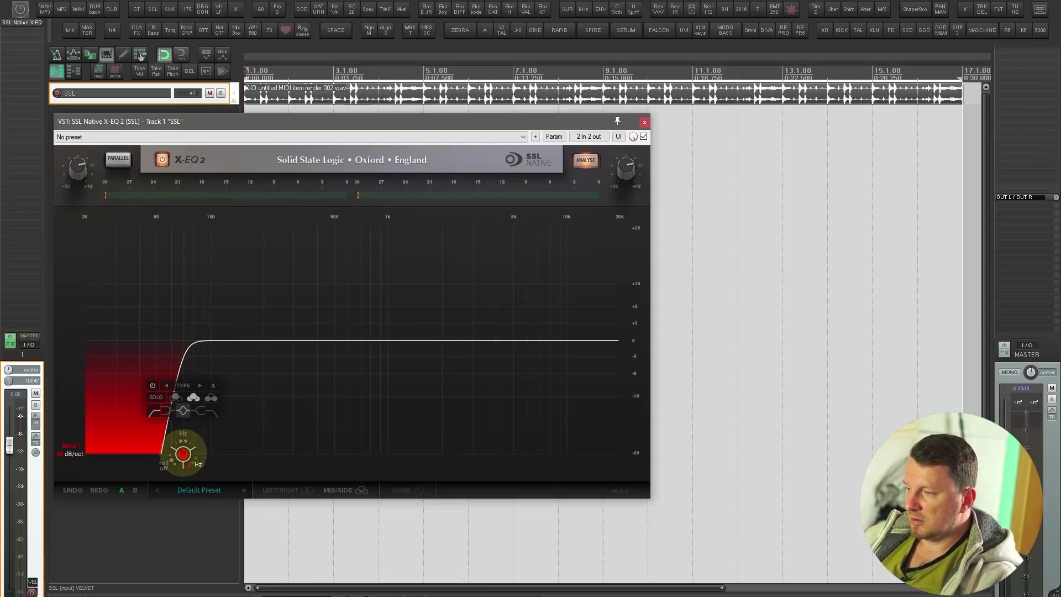
pyautogui.moveTo(183, 454); pyautogui.dragTo(123, 373)
# - Start playback and add a low shelf band boosting 5.2 dB at 102.7 Hz
pyautogui.press('space')
pyautogui.doubleClick(207, 335)
pyautogui.moveTo(207, 335); pyautogui.dragTo(211, 311)
pyautogui.click(162, 363)
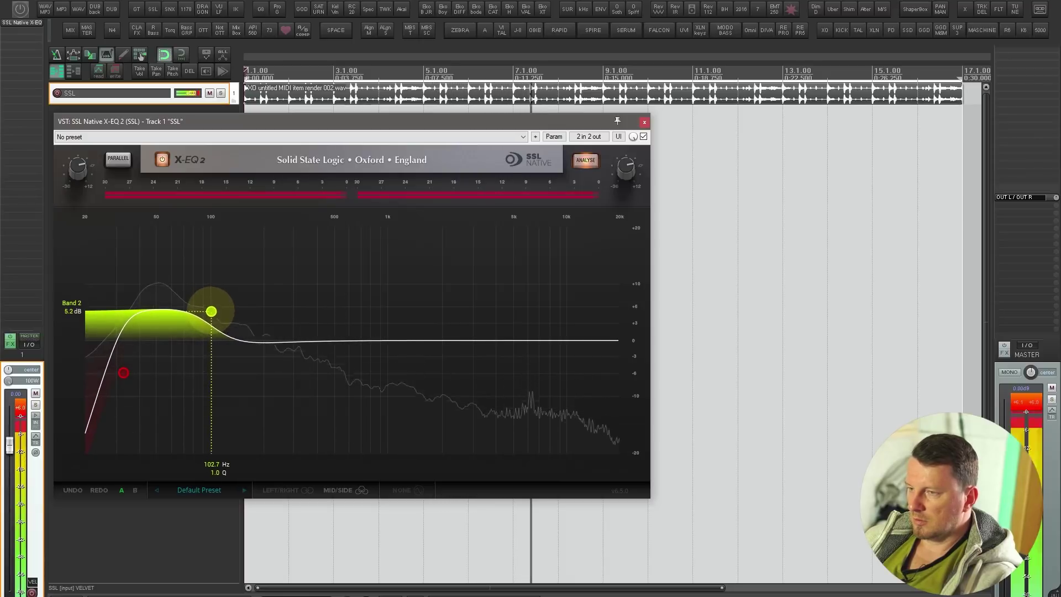
# - Add a bell band, compare boost and cut with the Classic Asymmetrical type, and leave it as a cut at 297.7 Hz with Q 1.5
pyautogui.doubleClick(265, 333)
pyautogui.moveTo(265, 333); pyautogui.dragTo(279, 366)
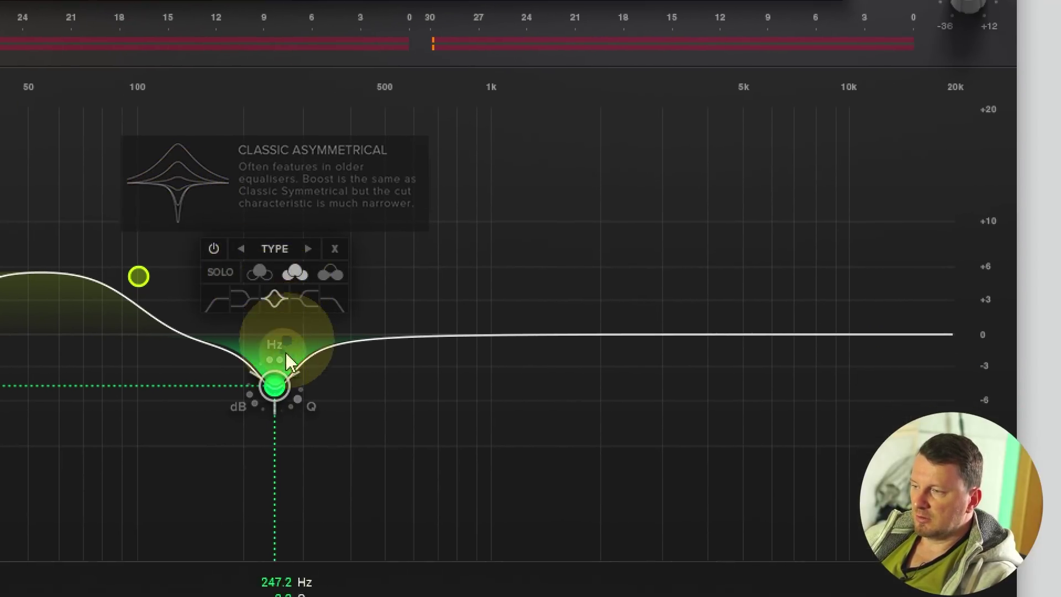
pyautogui.moveTo(275, 386); pyautogui.dragTo(315, 253)
pyautogui.scroll(-5, 285, 315)
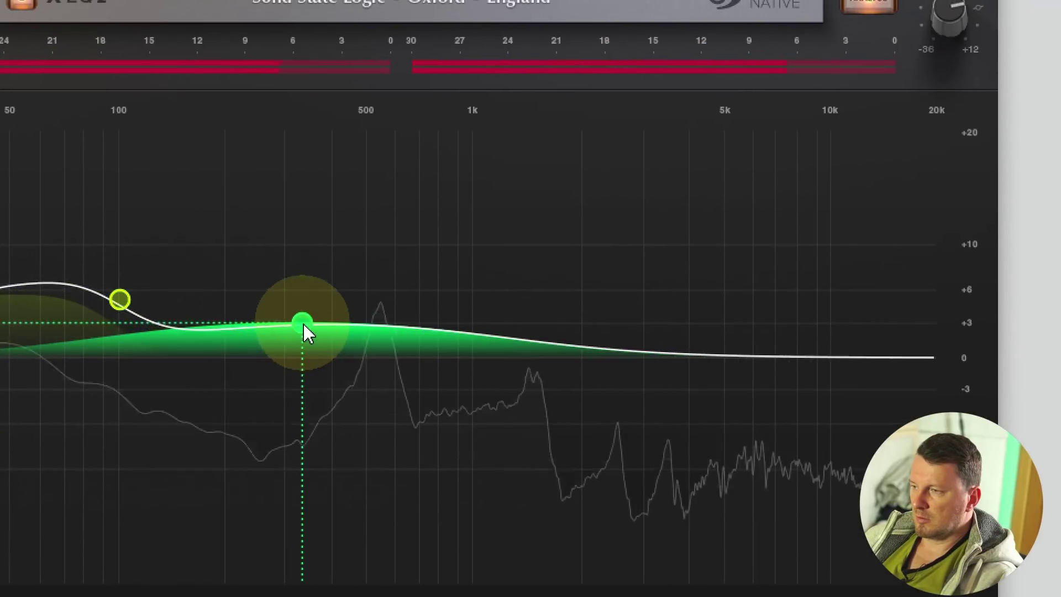
pyautogui.scroll(5, 315, 253)
pyautogui.scroll(-1, 315, 253)
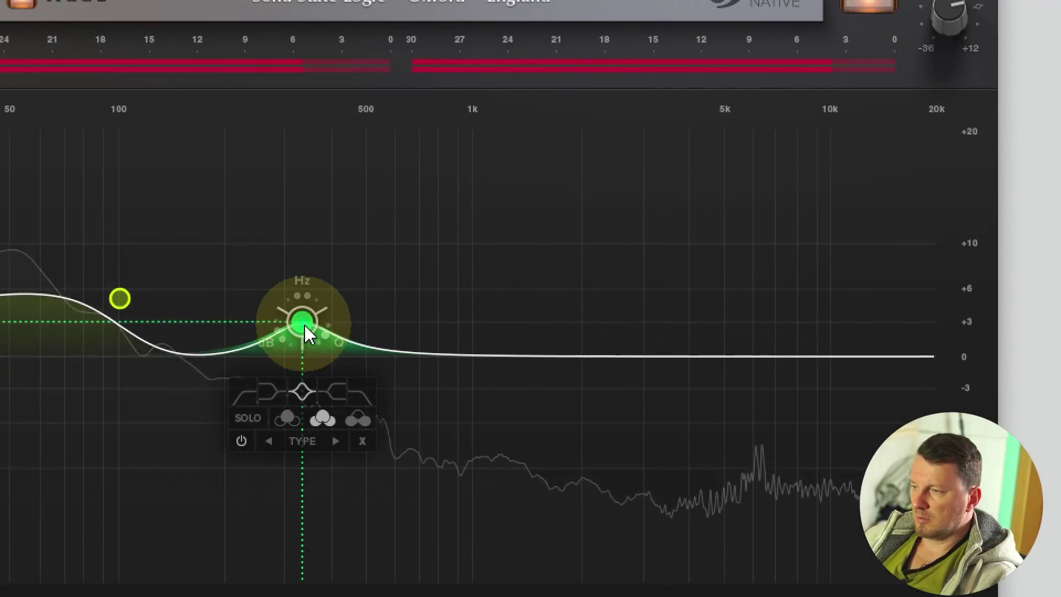
pyautogui.moveTo(304, 325); pyautogui.dragTo(290, 396)
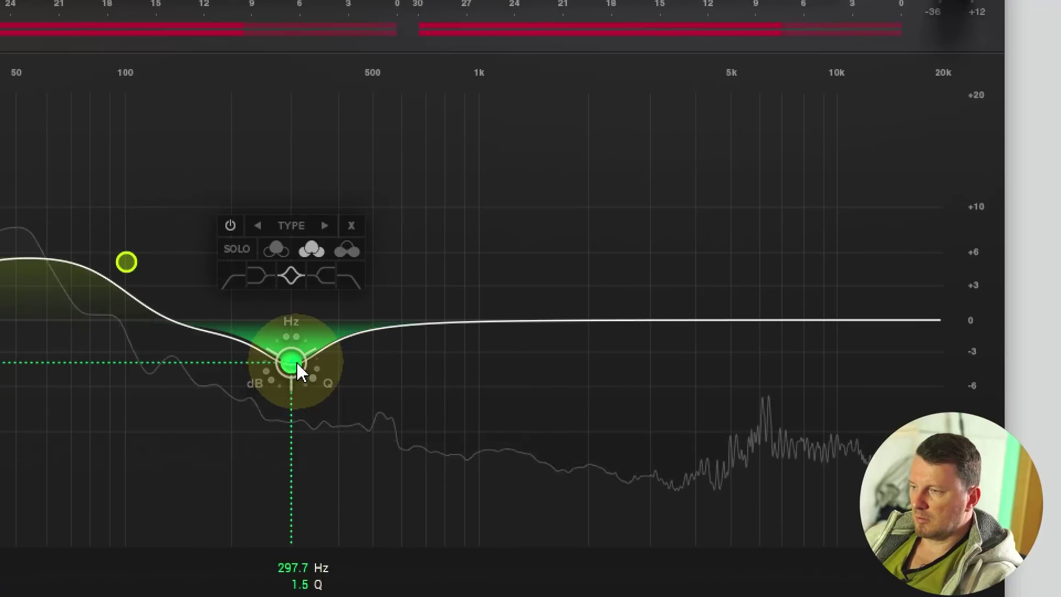
# - Compare the bell band's Proportional and Constant Q Asymmetrical types, then choose Constant Q New
pyautogui.click(326, 225)
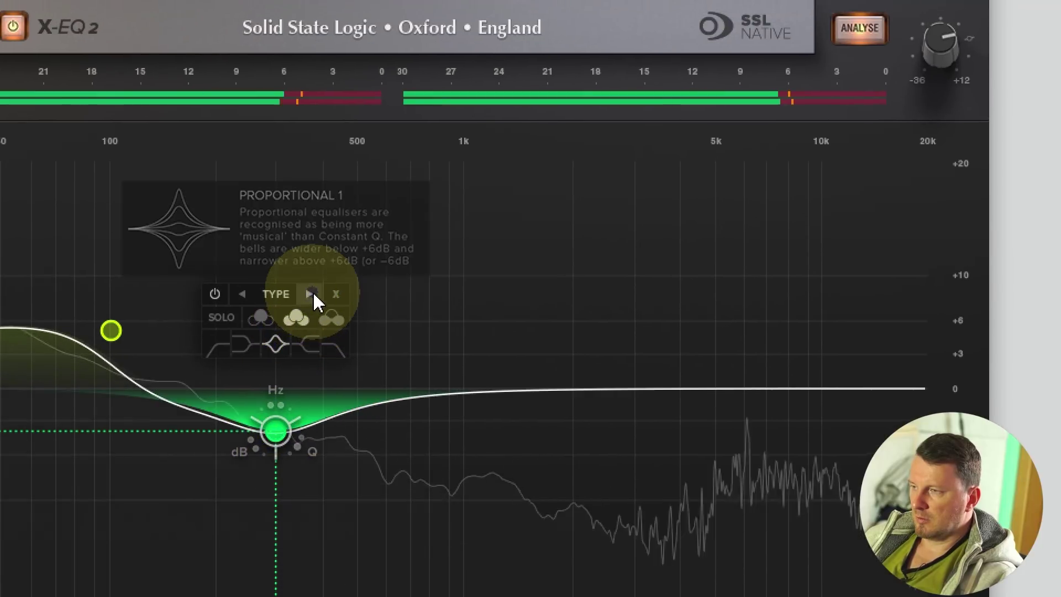
pyautogui.click(313, 294)
pyautogui.click(313, 293)
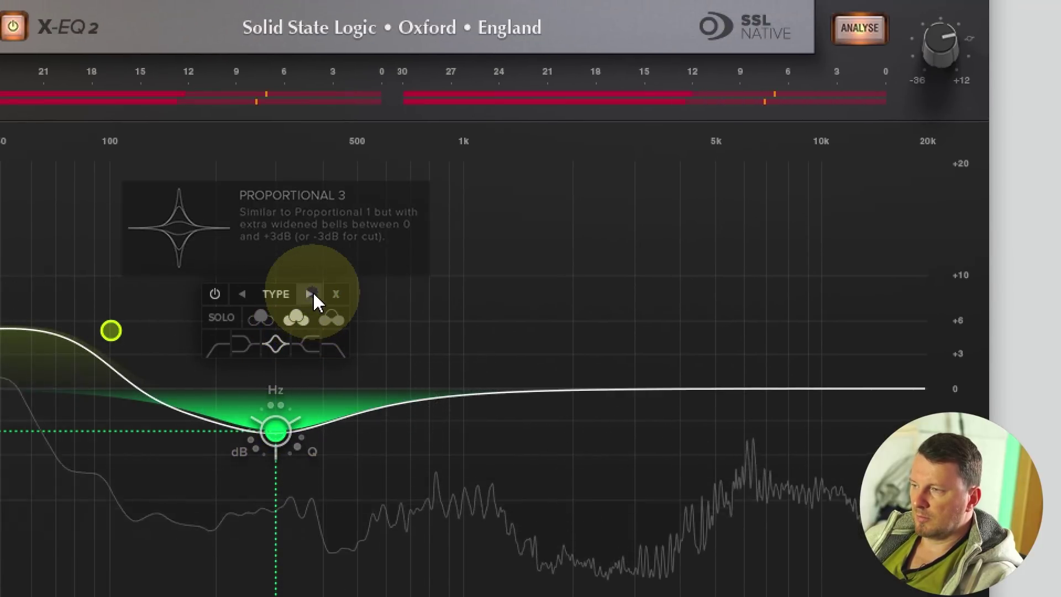
pyautogui.click(312, 294)
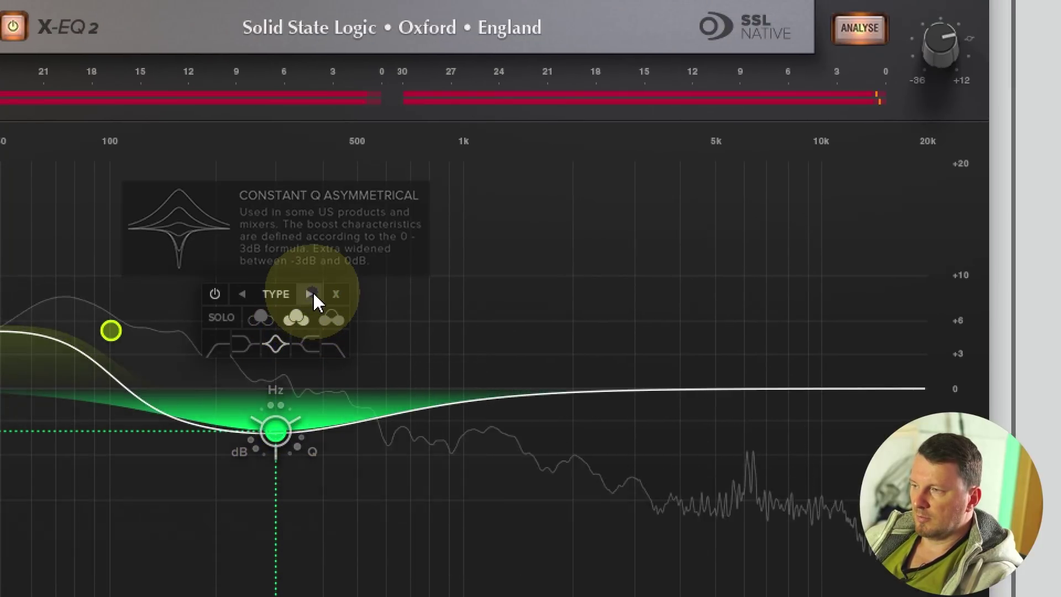
pyautogui.click(313, 293)
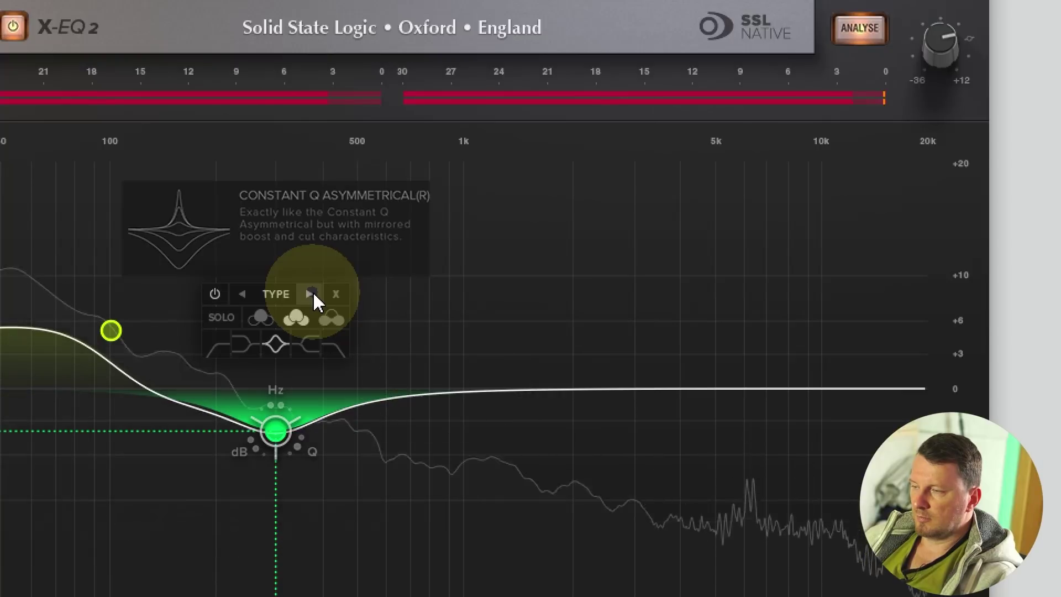
pyautogui.click(312, 294)
pyautogui.click(313, 293)
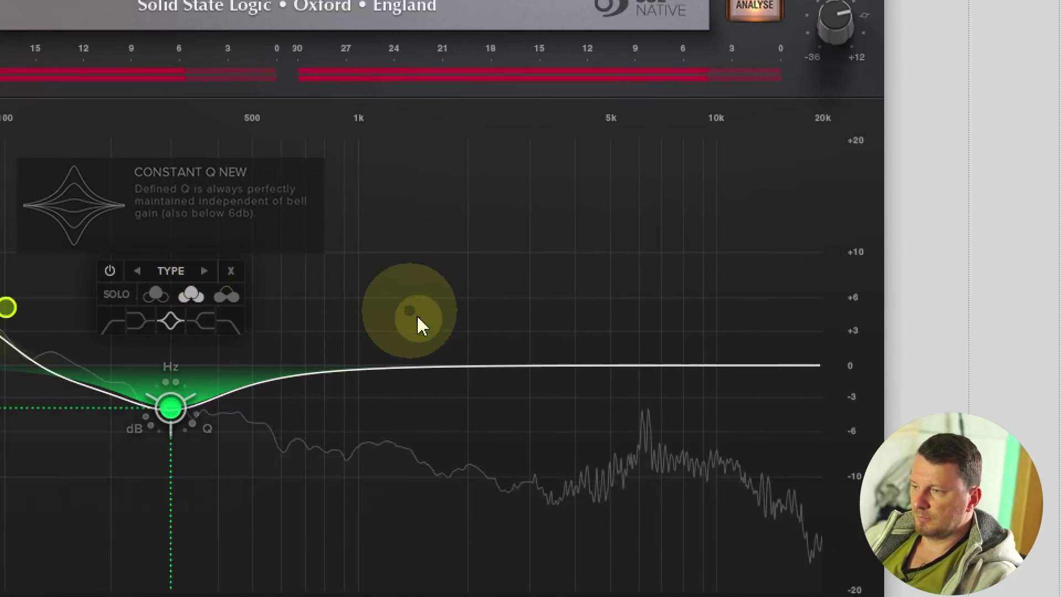
# - Add a bell boost of about 2 dB near 1.4 kHz and a bell cut of about 4 dB at 4.24 kHz
pyautogui.click(416, 315)
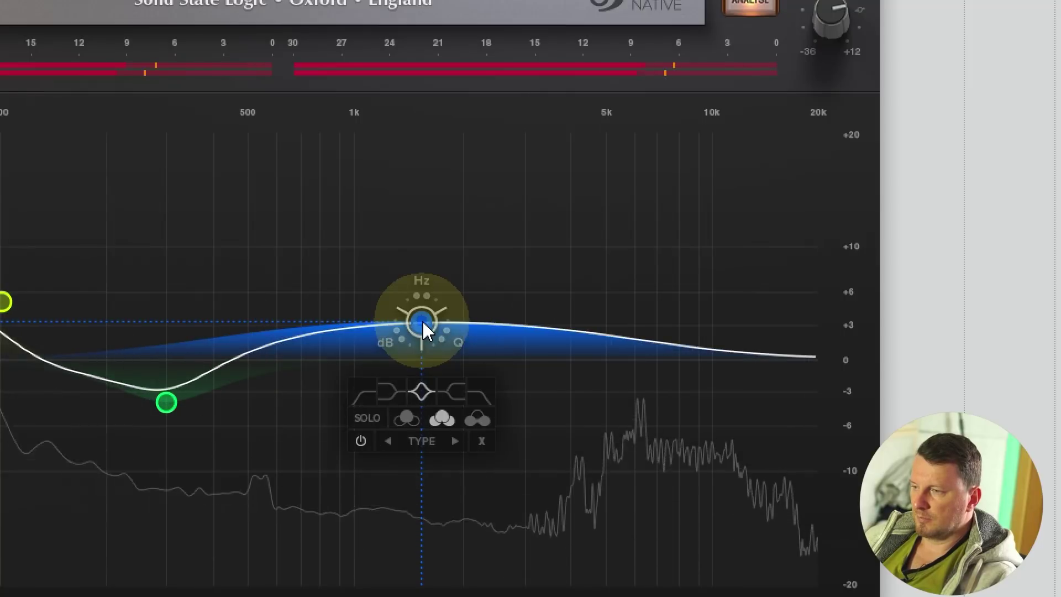
pyautogui.moveTo(422, 321); pyautogui.dragTo(411, 337)
pyautogui.click(606, 356)
pyautogui.moveTo(606, 357); pyautogui.dragTo(576, 406)
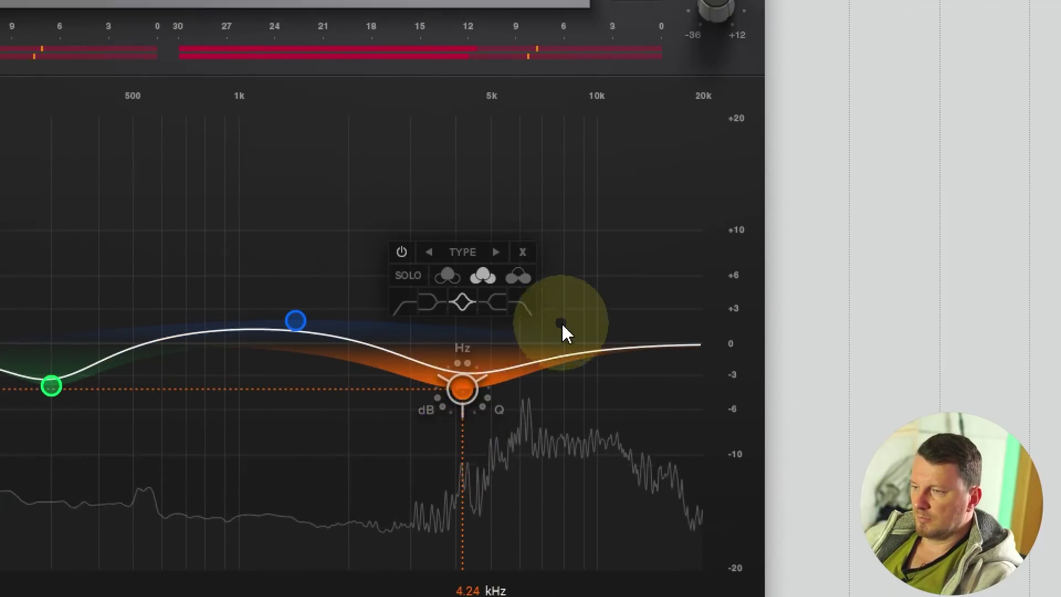
# - Add a high shelf band boosting 5.8 dB at 9.93 kHz with Q 0.9
pyautogui.click(616, 313)
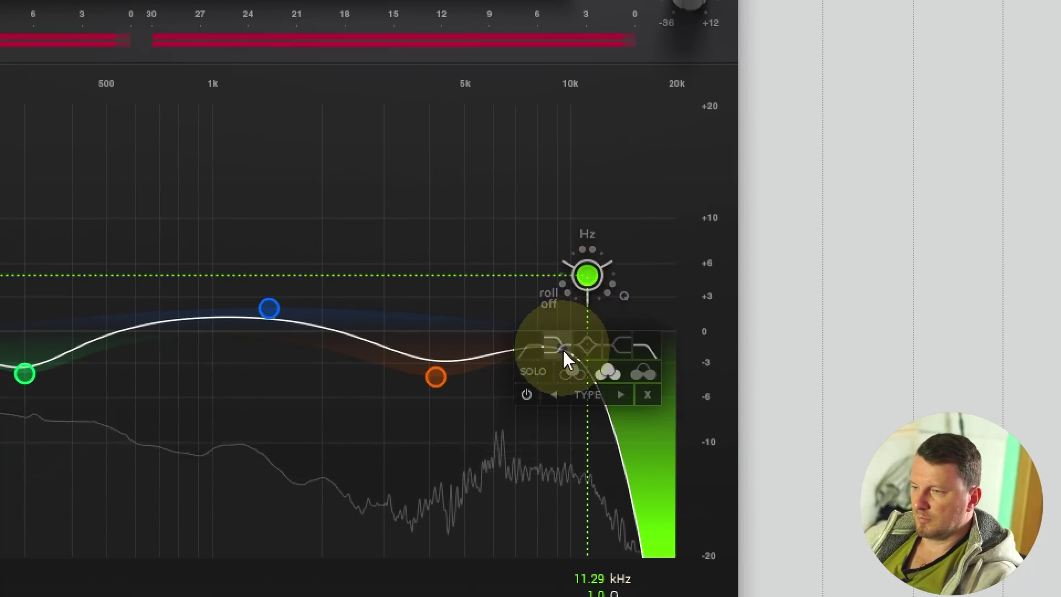
pyautogui.click(589, 349)
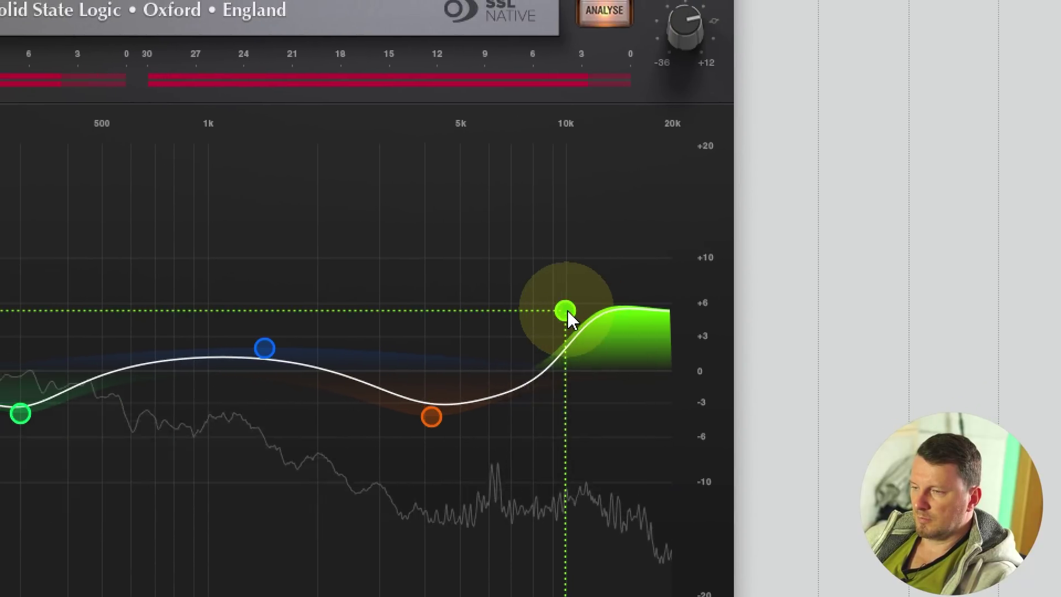
pyautogui.click(564, 311)
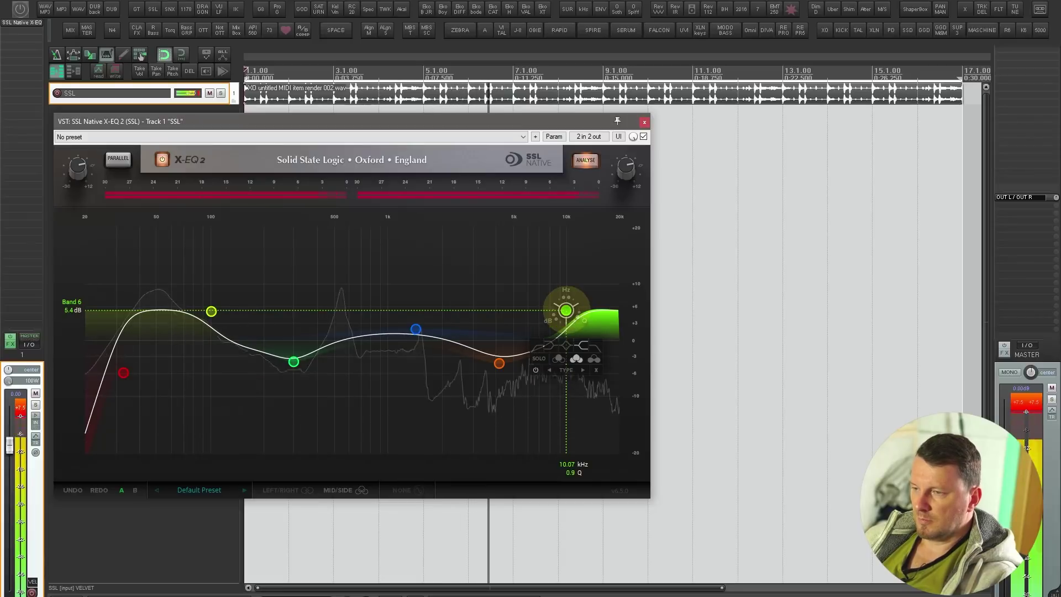
pyautogui.moveTo(566, 310)
pyautogui.mouseDown()
pyautogui.moveTo(561, 319)
pyautogui.moveTo(565, 309)
pyautogui.mouseUp()
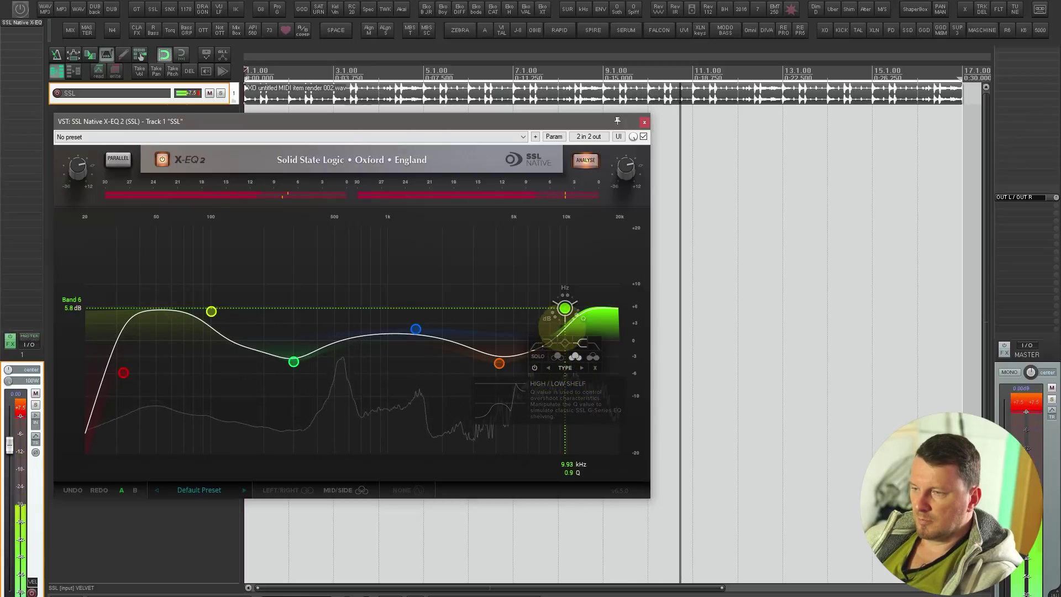
# - Stop playback and compare the bell shape with the high shelf on the 9.93 kHz band, leaving it as a high shelf
pyautogui.press('space')
pyautogui.click(564, 343)
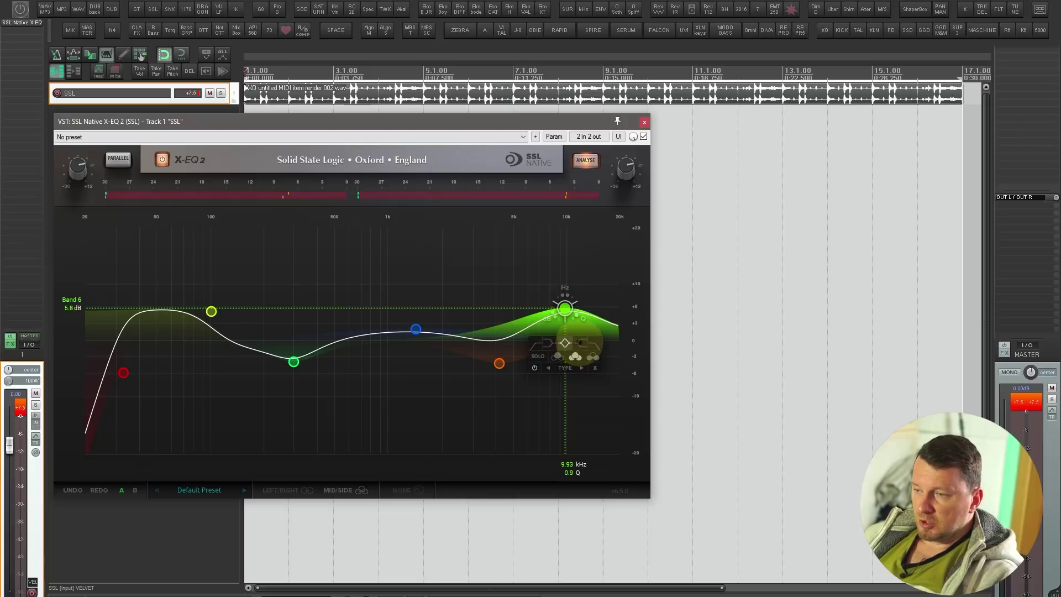
pyautogui.click(581, 343)
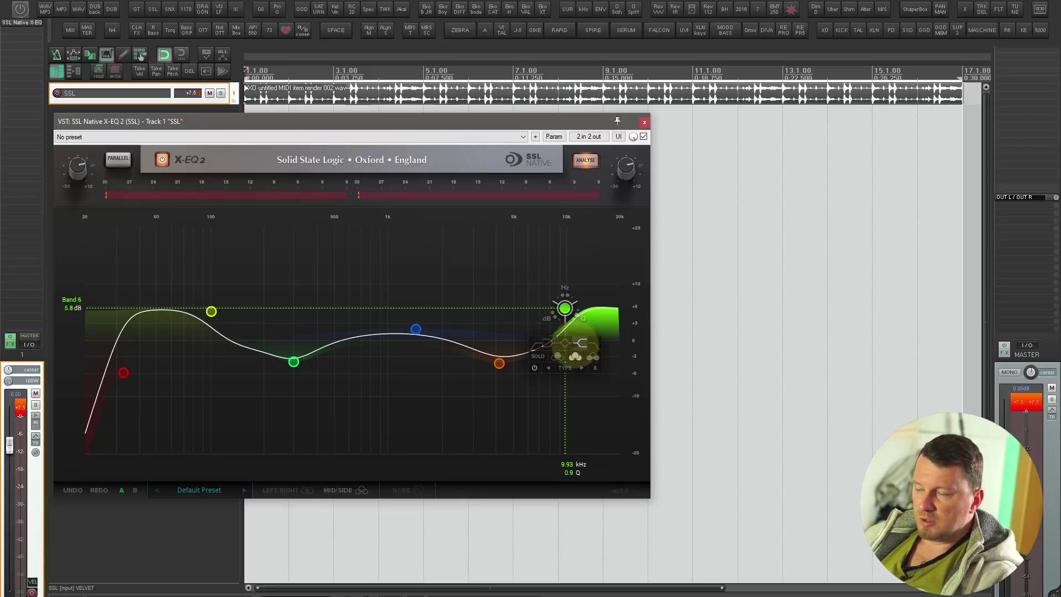
pyautogui.moveTo(213, 312)
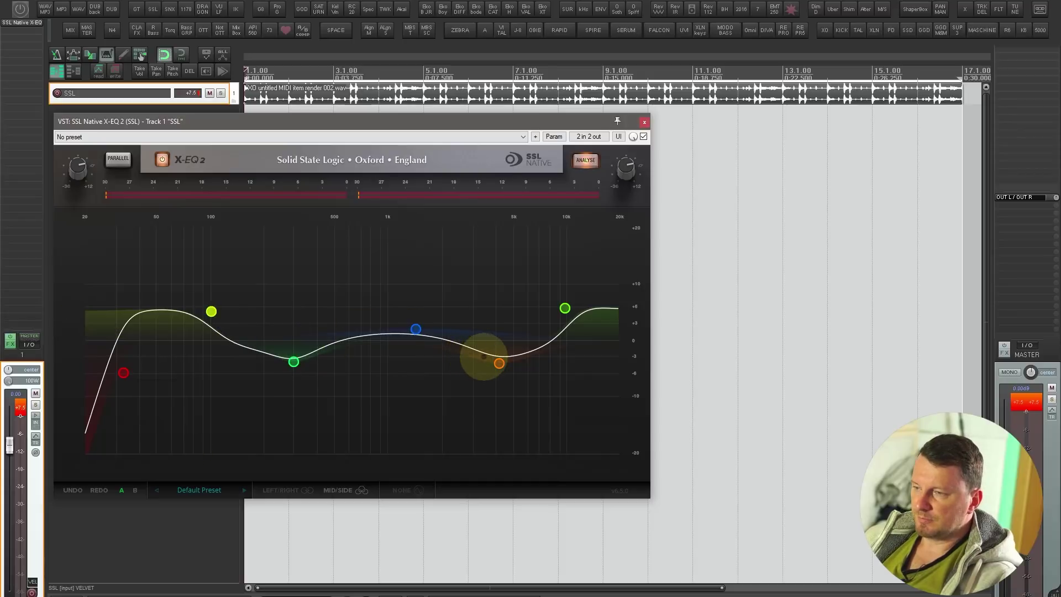
# - Resume playback, soften the high shelf to about 5 dB near 7.5 kHz with Q 0.6, and reposition the plugin window
pyautogui.press('space')
pyautogui.moveTo(565, 307); pyautogui.dragTo(543, 314)
pyautogui.moveTo(546, 117); pyautogui.dragTo(680, 125)
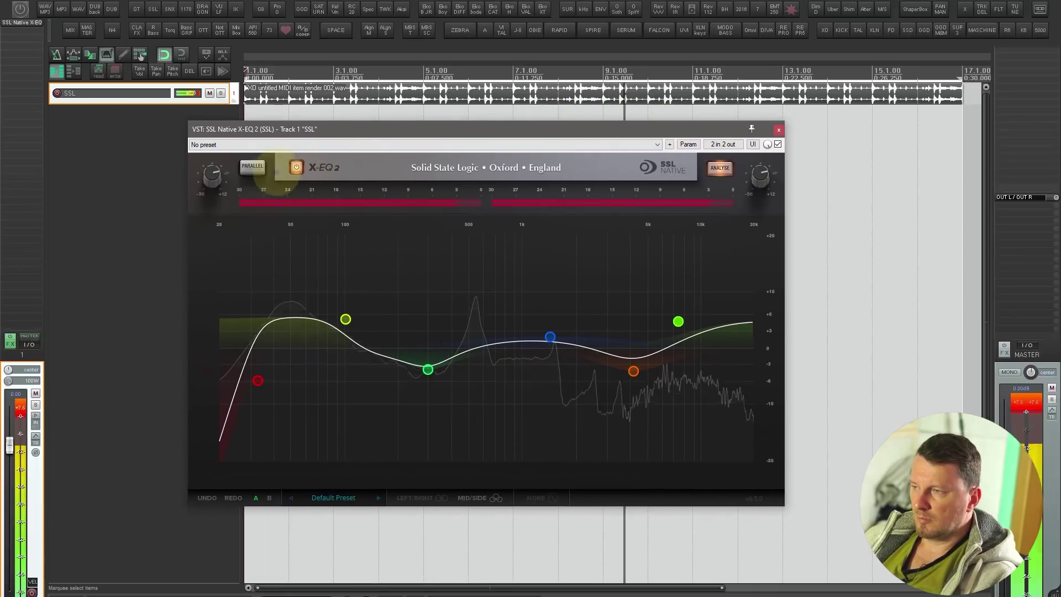
# - Turn on Parallel mode and audition the EQ curve with playback, stopping when done
pyautogui.click(253, 167)
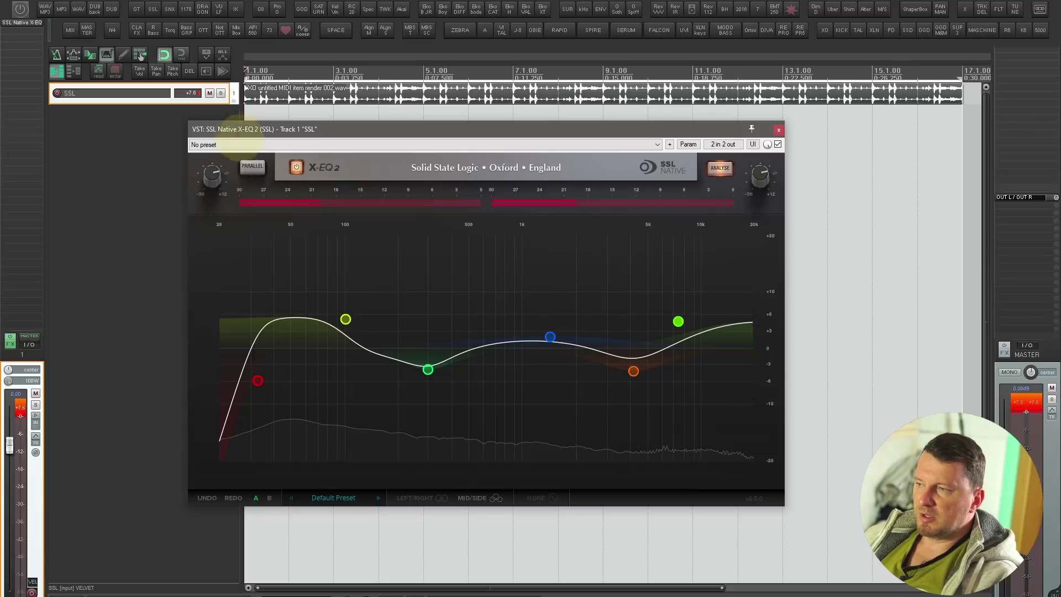
pyautogui.press('space')
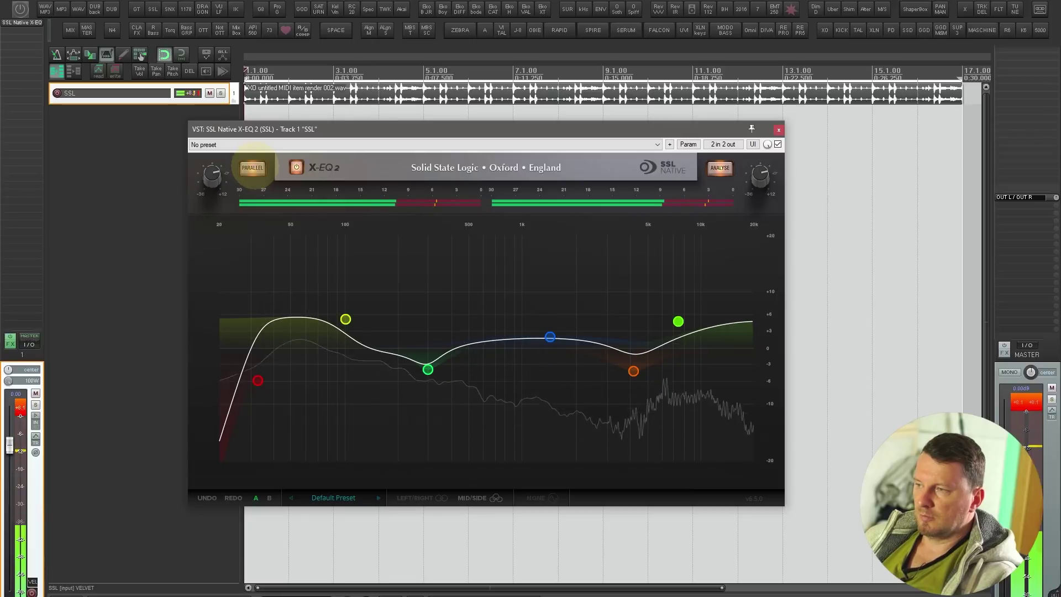
pyautogui.press('space')
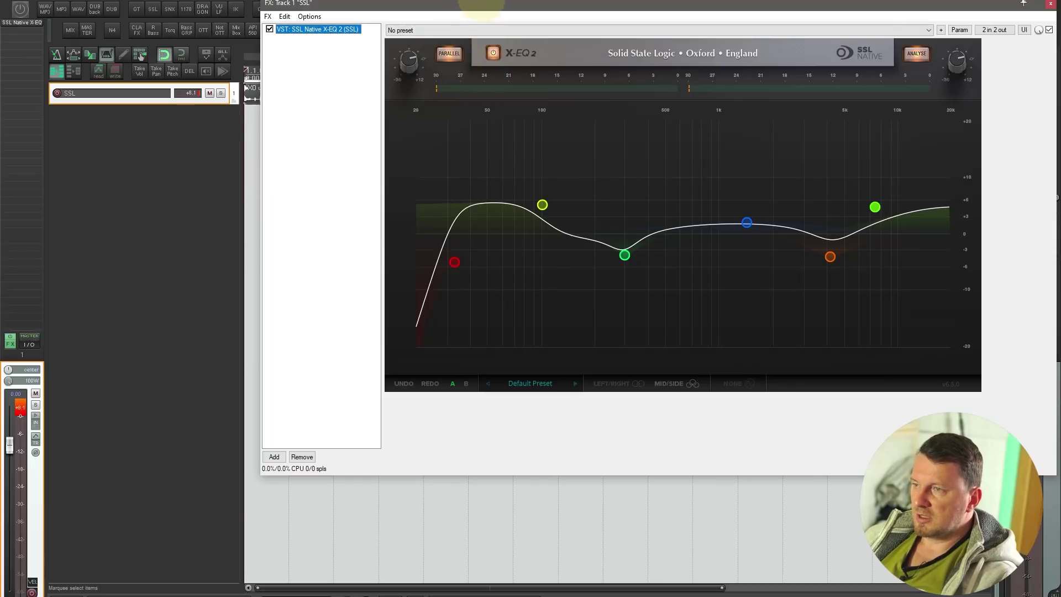
# - Reposition the FX window, display the phase curve, raise the high-pass filter to about 60 Hz, and deepen Band 3's cut to -7.5 dB at 295.5 Hz
pyautogui.moveTo(481, 7); pyautogui.dragTo(362, 37)
pyautogui.press('space')
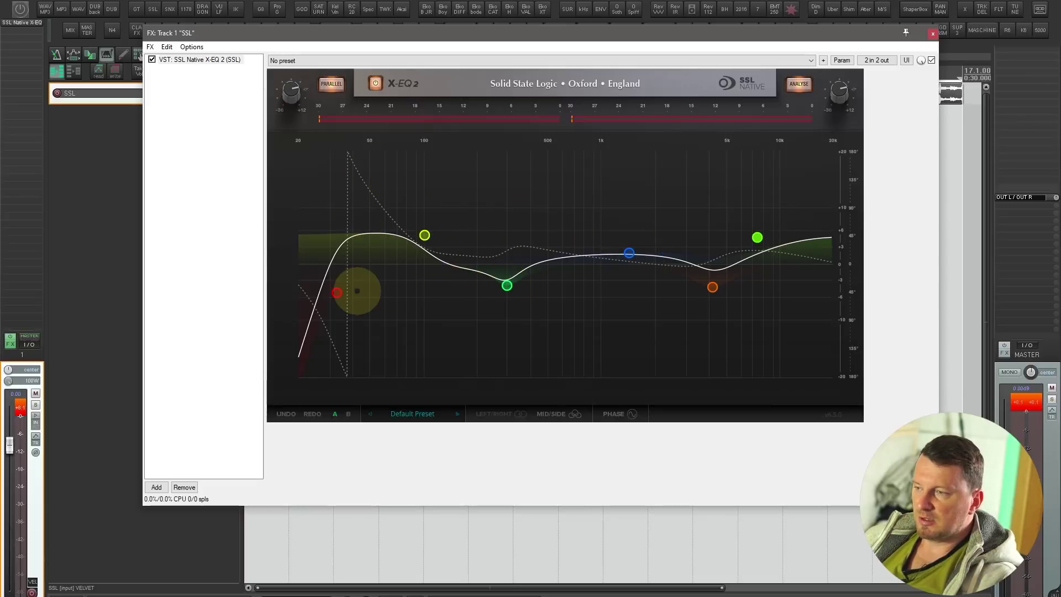
pyautogui.moveTo(338, 291); pyautogui.dragTo(385, 314)
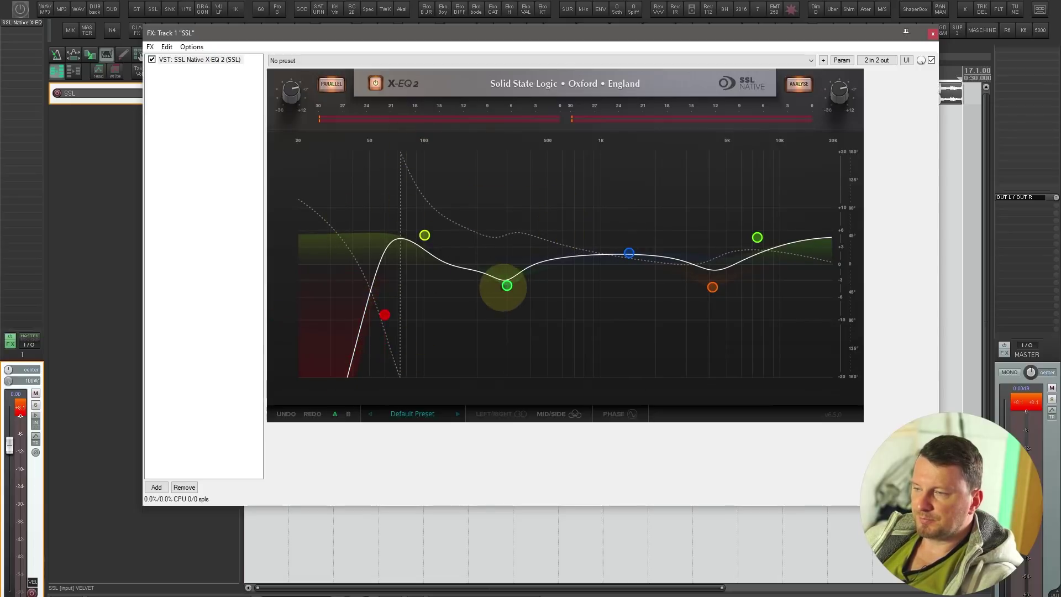
pyautogui.moveTo(506, 285)
pyautogui.mouseDown()
pyautogui.moveTo(525, 209)
pyautogui.moveTo(506, 306)
pyautogui.mouseUp()
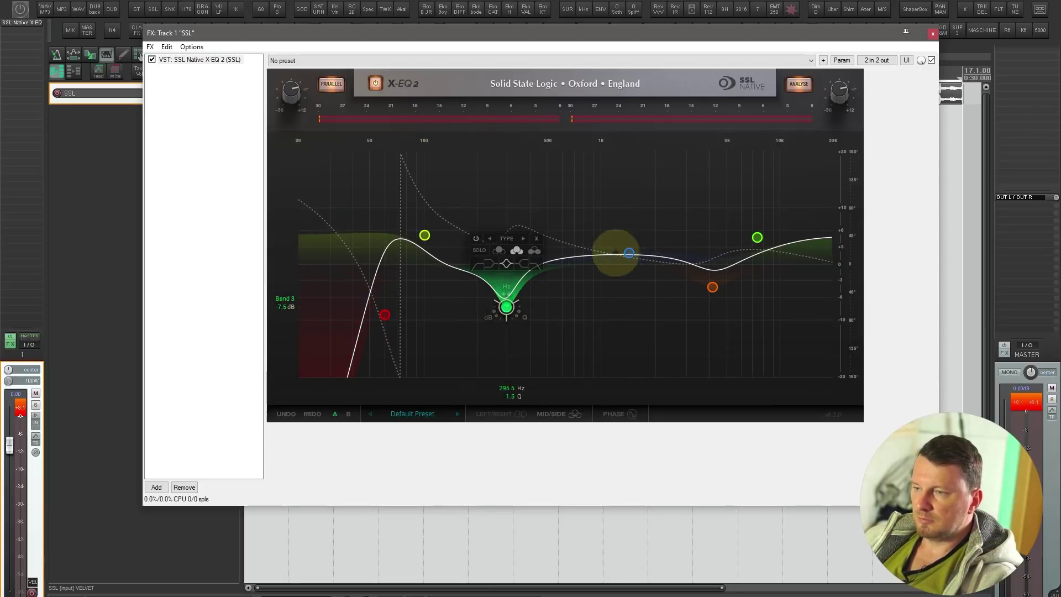
# - Turn the 1.4 kHz bell into a cut of about 6 dB, set the high shelf to 3.7 dB at 5.18 kHz, and hide the phase curve
pyautogui.moveTo(629, 253); pyautogui.dragTo(628, 296)
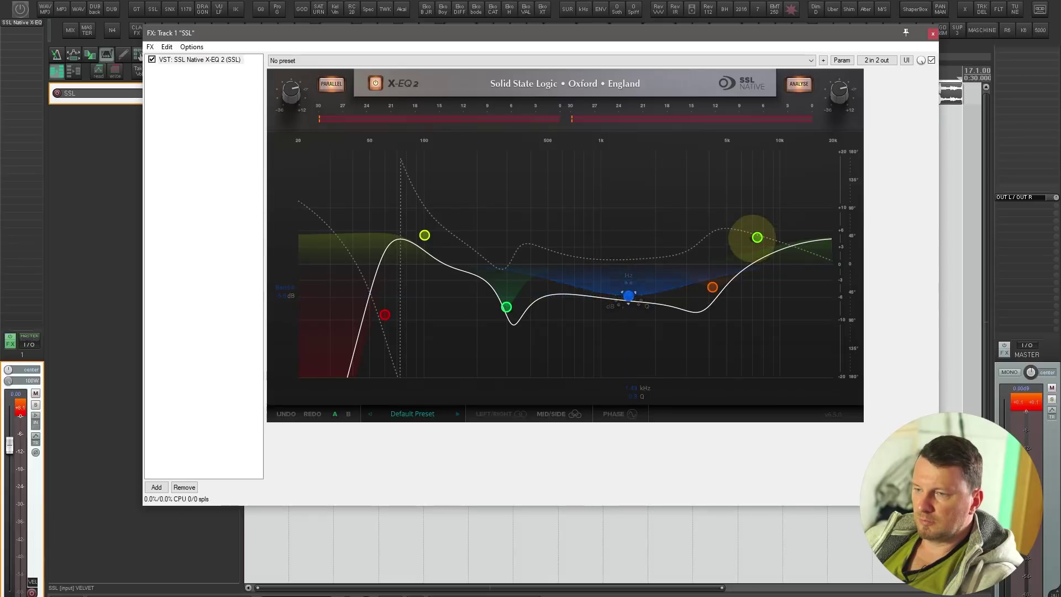
pyautogui.moveTo(757, 237); pyautogui.dragTo(727, 243)
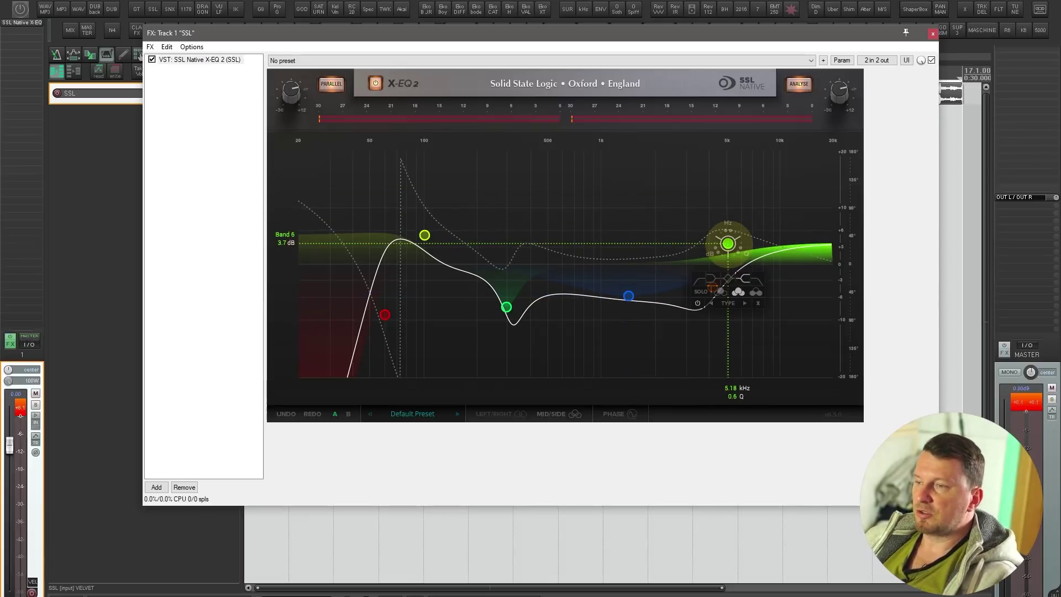
pyautogui.click(613, 412)
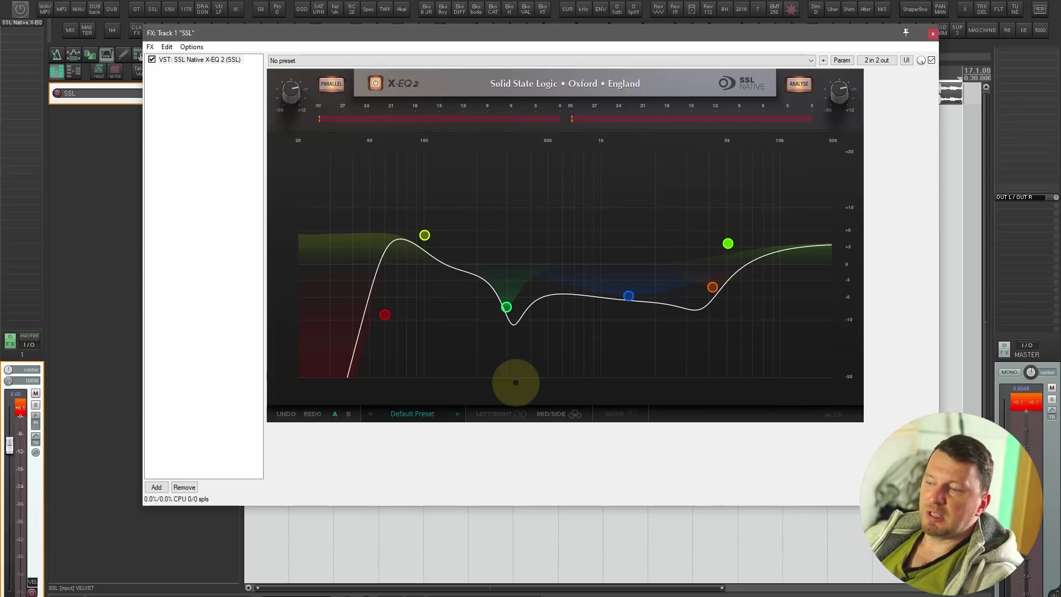
# - Open the preset list to review the factory presets and A/B copy options, leaving the current preset selected
pyautogui.click(419, 412)
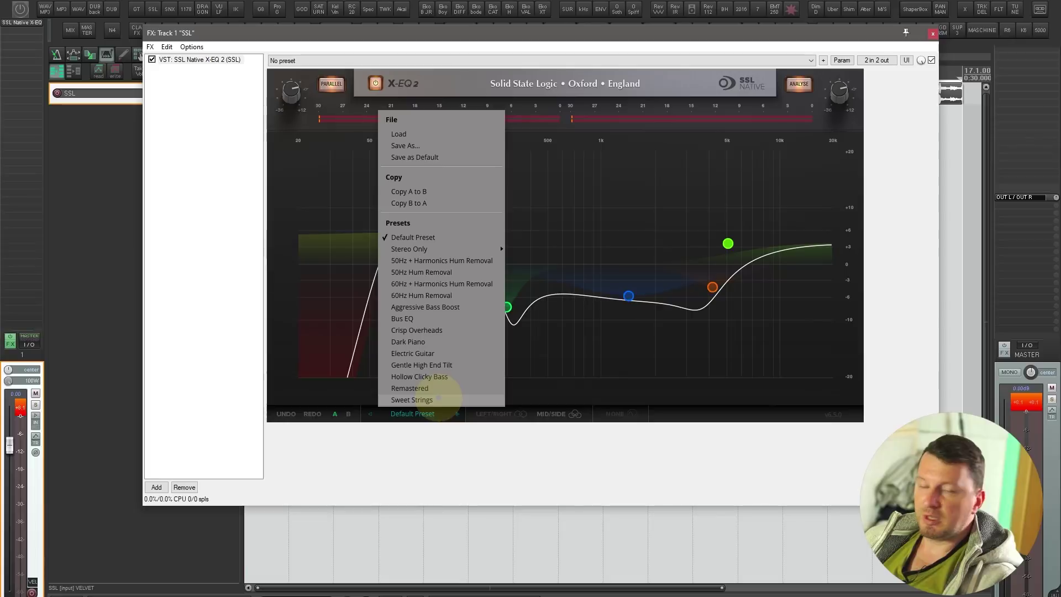
pyautogui.click(332, 414)
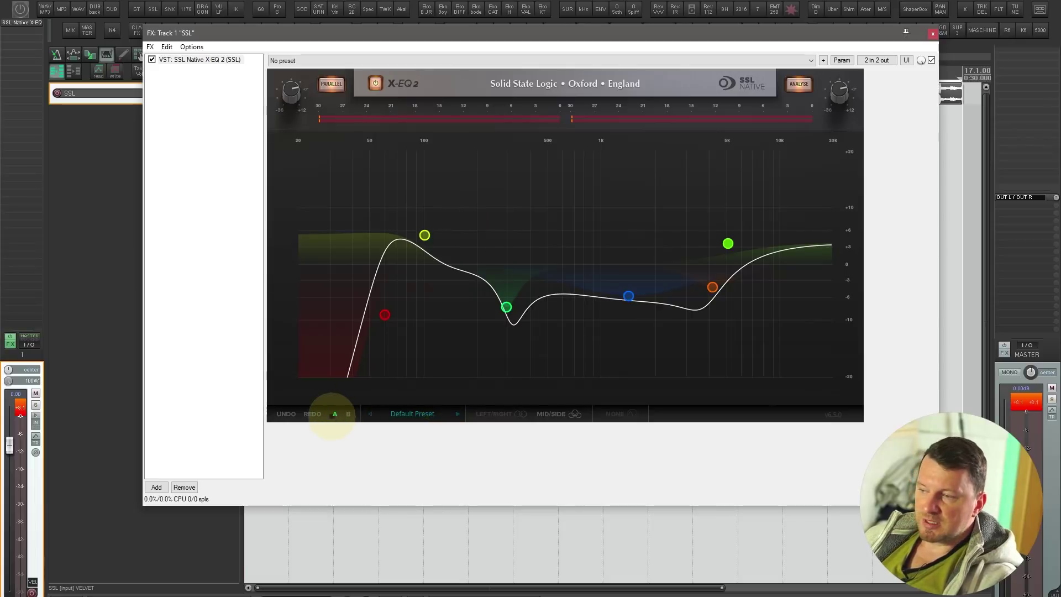
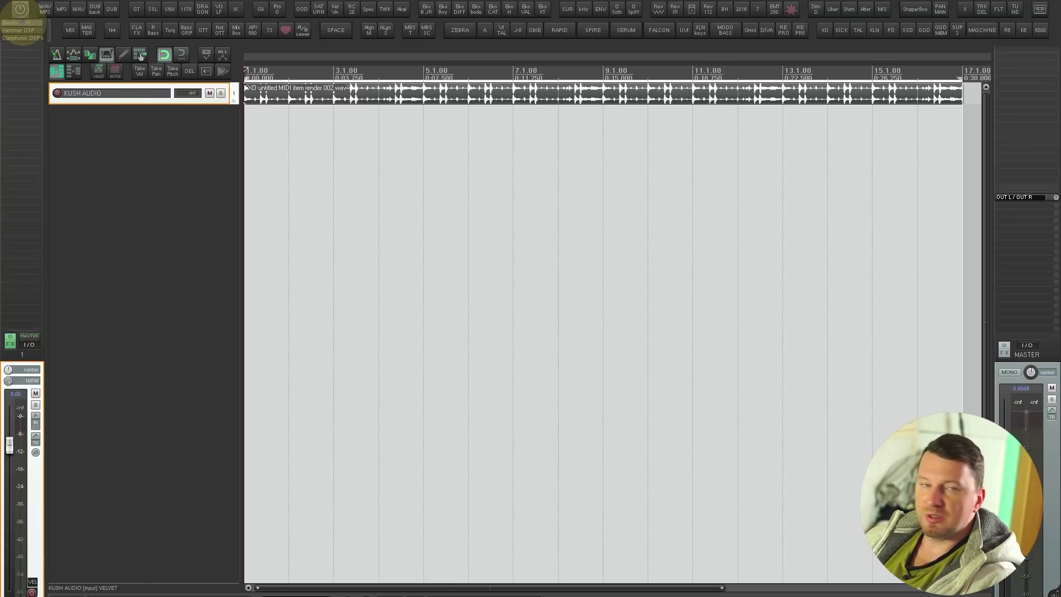
# - Play the KUSH AUDIO track, open its Electra DSP equalizer in front of the arrangement and take it out of bypass
pyautogui.press('space')
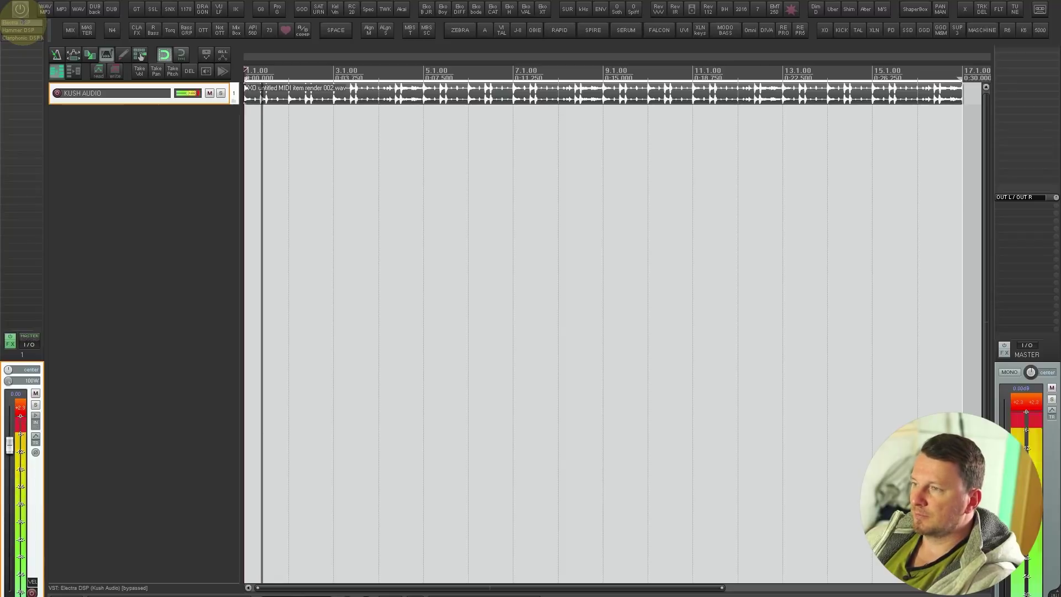
pyautogui.click(17, 22)
pyautogui.moveTo(999, 211); pyautogui.dragTo(460, 116)
pyautogui.moveTo(291, 116); pyautogui.dragTo(291, 116)
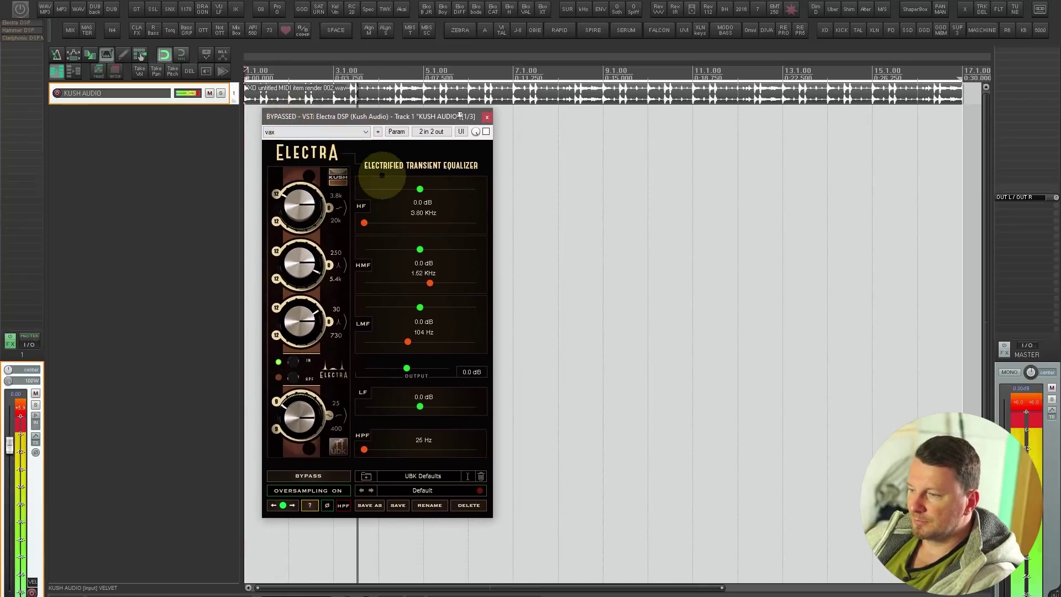
pyautogui.click(485, 132)
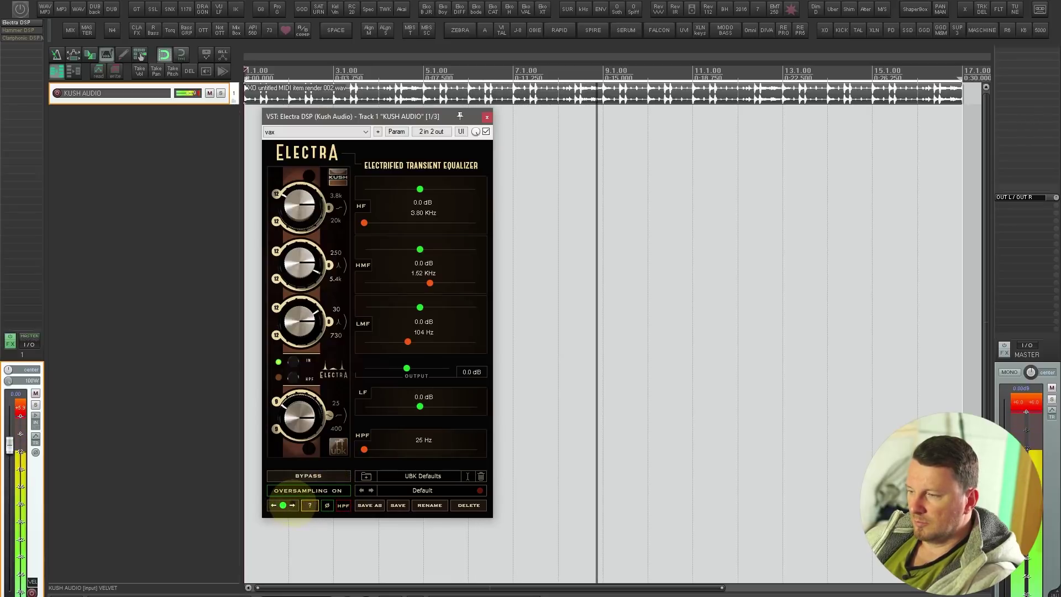
# - Consult Electra's help page and try lowering the HF gain to -3.9 dB during playback
pyautogui.click(309, 505)
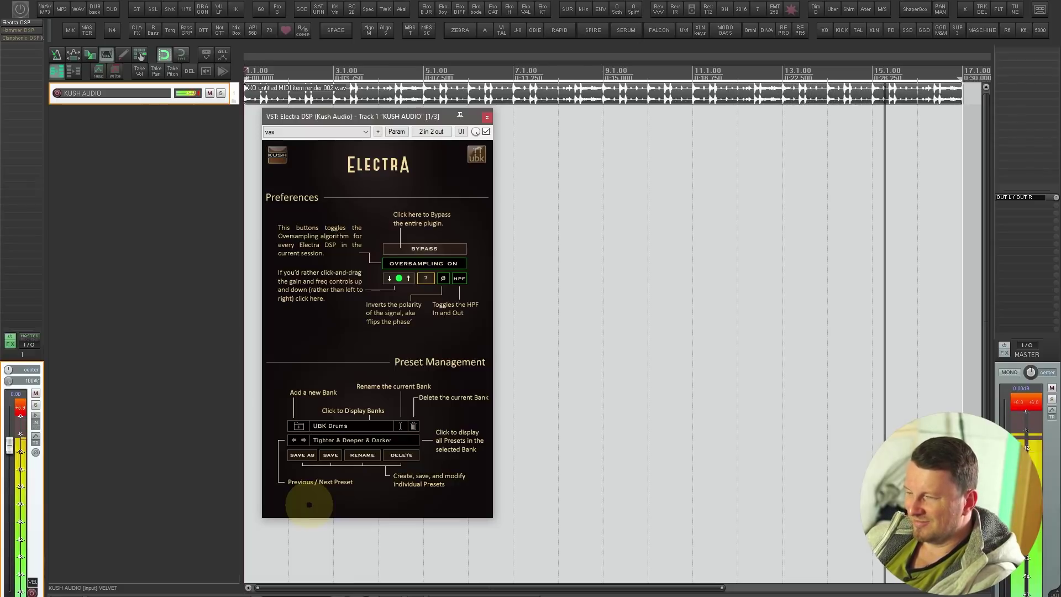
pyautogui.click(309, 505)
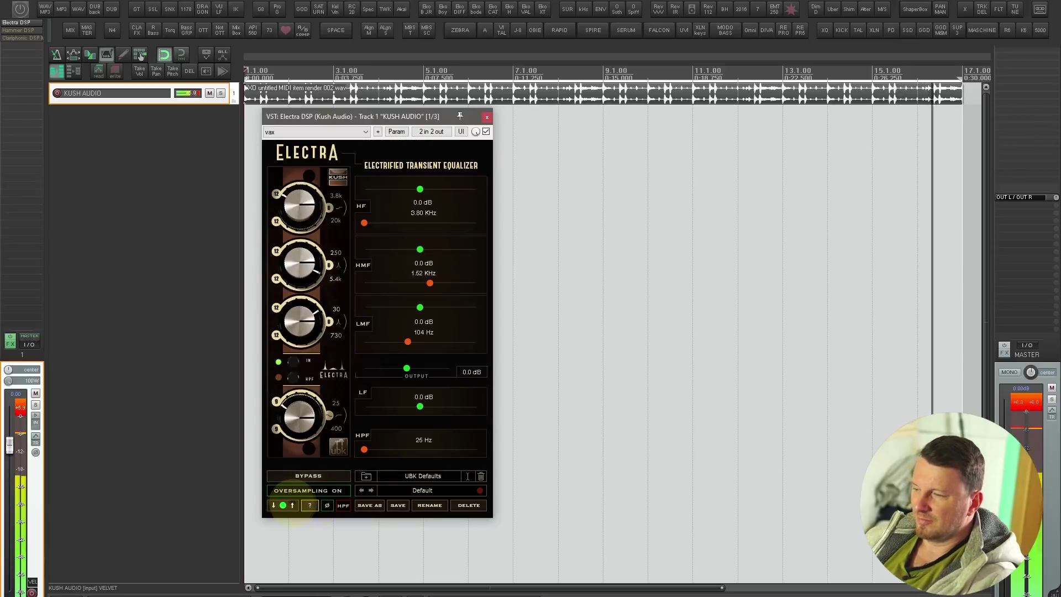
pyautogui.moveTo(300, 202); pyautogui.dragTo(303, 226)
pyautogui.press('space')
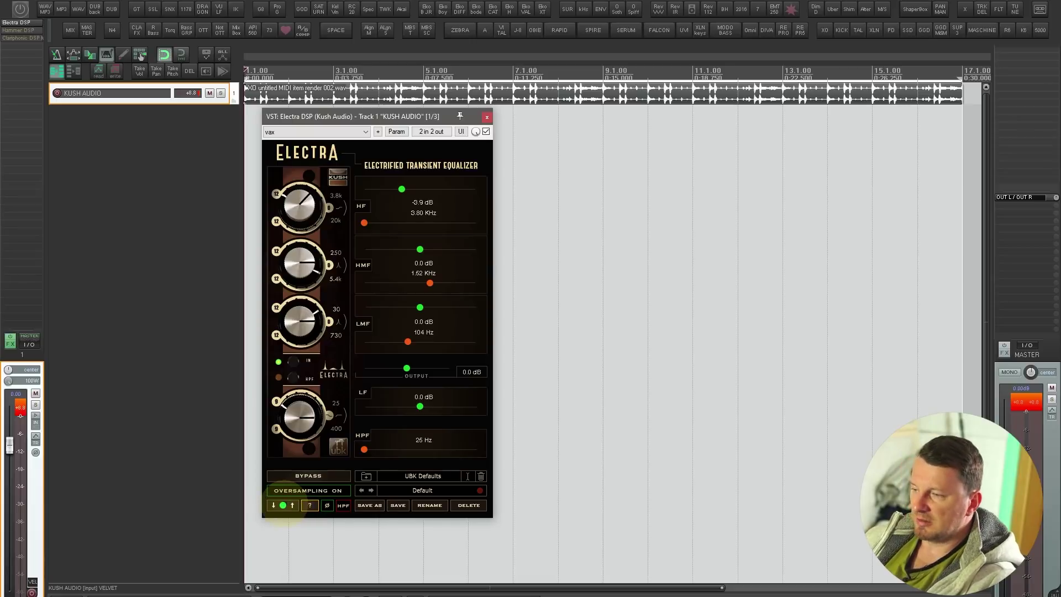
# - Restart playback and boost Electra's LF band to +3.1 dB, keeping the HPF at 25 Hz
pyautogui.press('space')
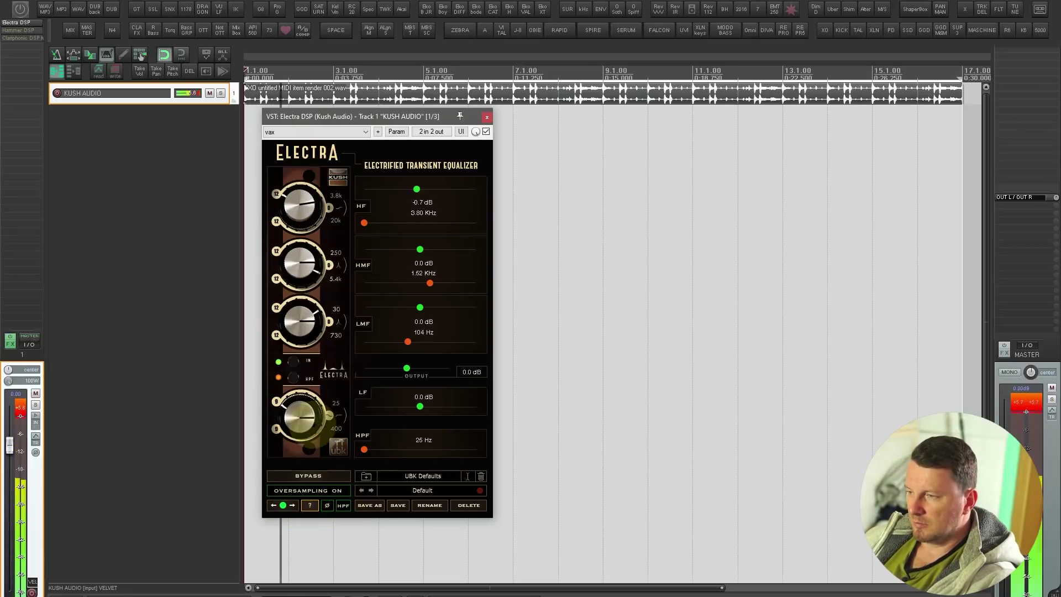
pyautogui.moveTo(300, 415); pyautogui.dragTo(307, 380)
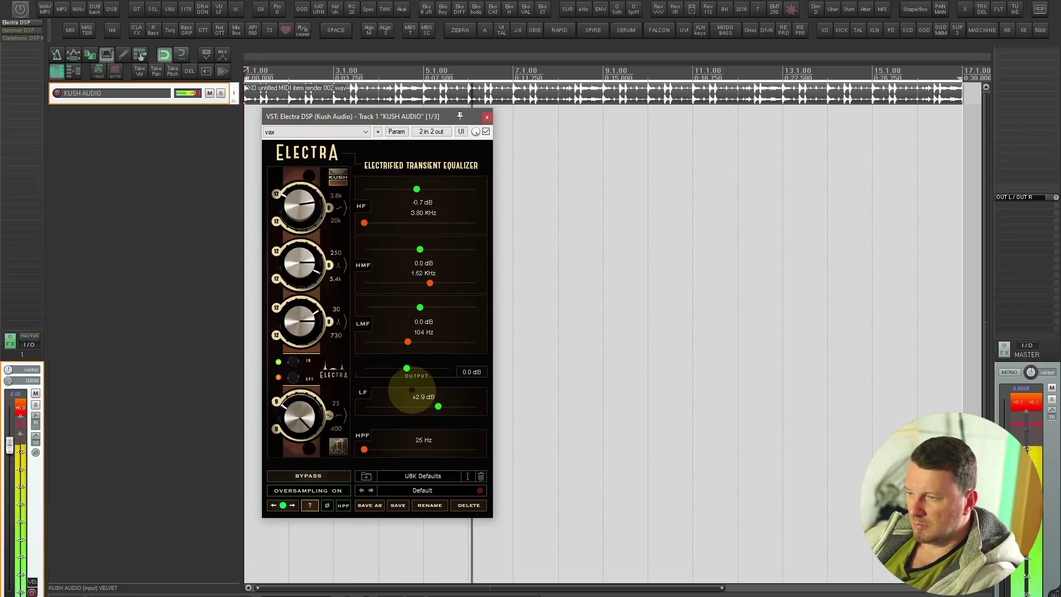
pyautogui.moveTo(364, 449)
pyautogui.mouseDown()
pyautogui.moveTo(475, 449)
pyautogui.moveTo(364, 449)
pyautogui.mouseUp()
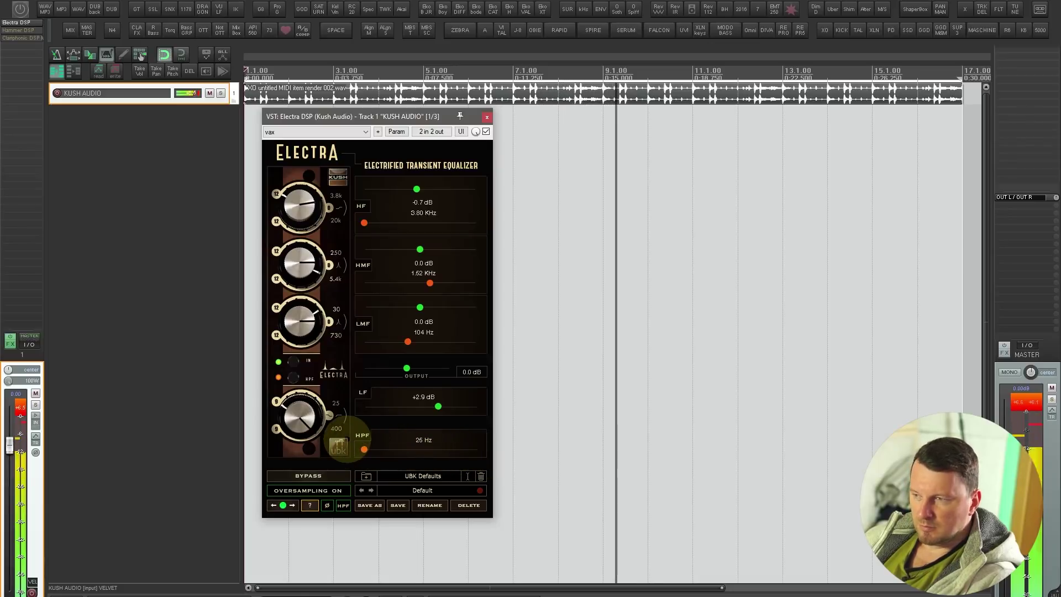
pyautogui.moveTo(439, 406)
pyautogui.mouseDown()
pyautogui.moveTo(382, 407)
pyautogui.moveTo(441, 407)
pyautogui.mouseUp()
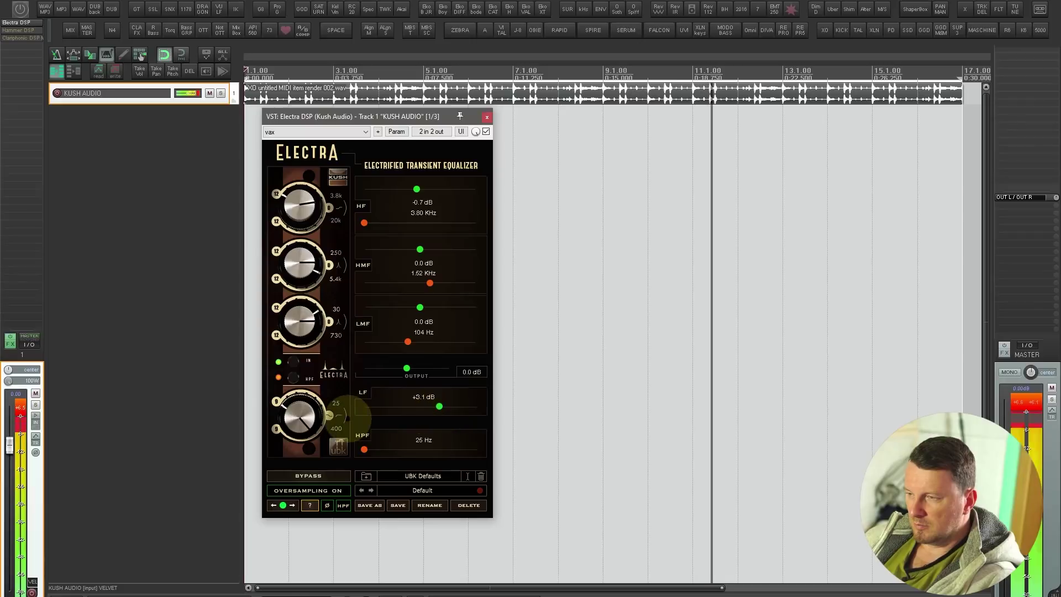
pyautogui.moveTo(333, 416); pyautogui.dragTo(369, 423)
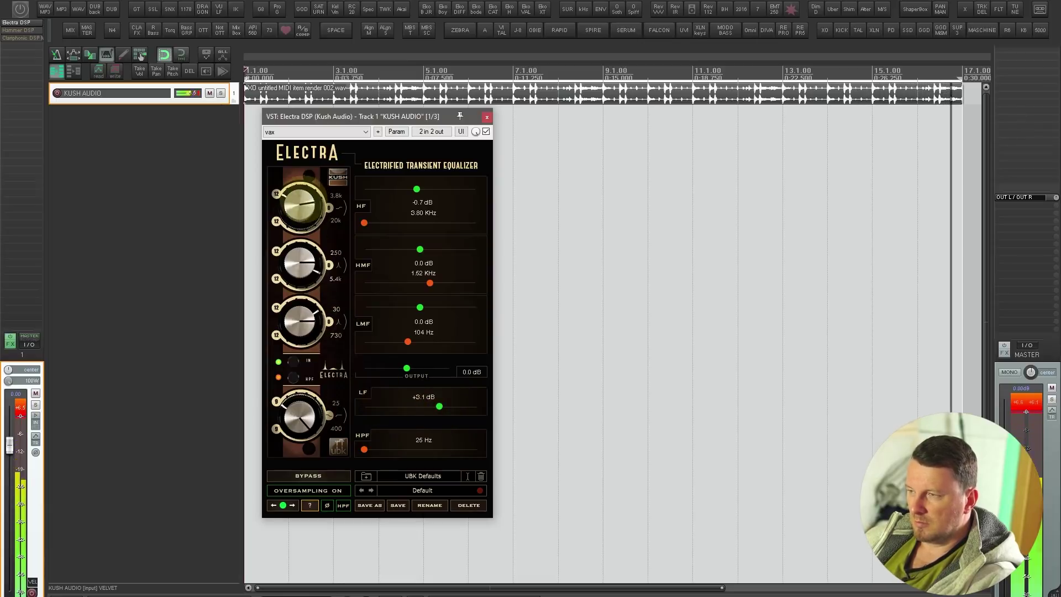
# - Boost Electra's HF band to +5.3 dB, sweep its frequency up to 20 kHz and return it to 3.80 kHz
pyautogui.moveTo(302, 205); pyautogui.dragTo(311, 167)
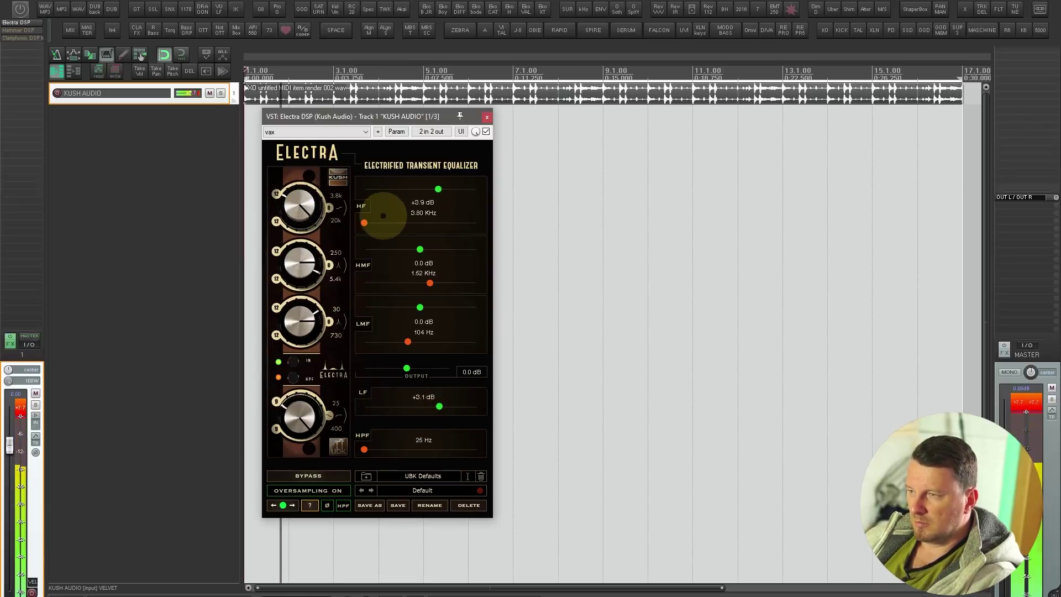
pyautogui.moveTo(299, 205)
pyautogui.mouseDown()
pyautogui.moveTo(301, 177)
pyautogui.moveTo(302, 194)
pyautogui.mouseUp()
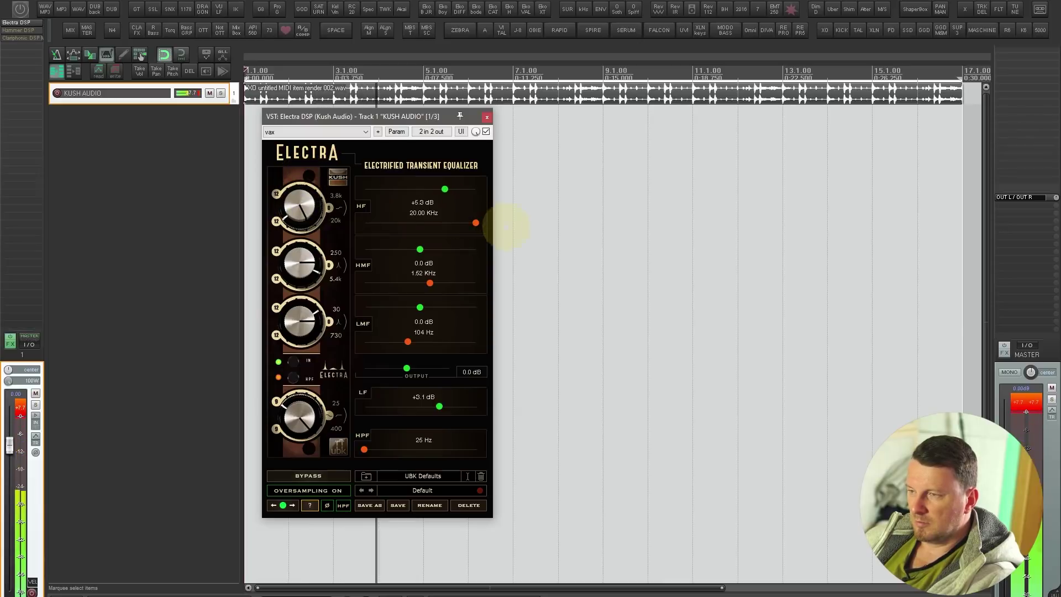
pyautogui.moveTo(476, 222); pyautogui.dragTo(393, 222)
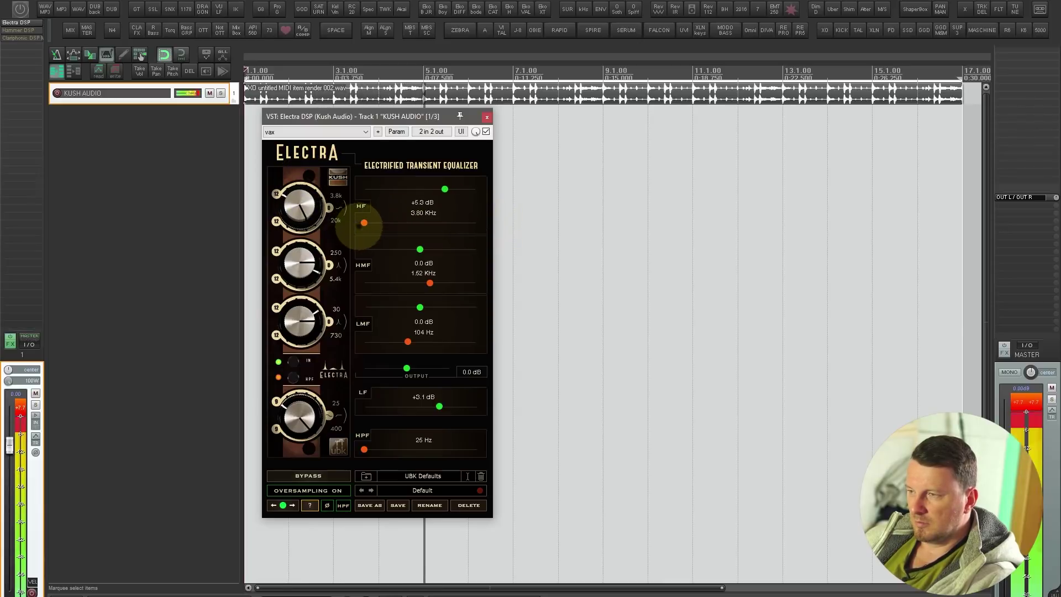
# - Set Electra's HMF frequency to 4.00 kHz and cut the band to about -3.5 dB
pyautogui.click(438, 266)
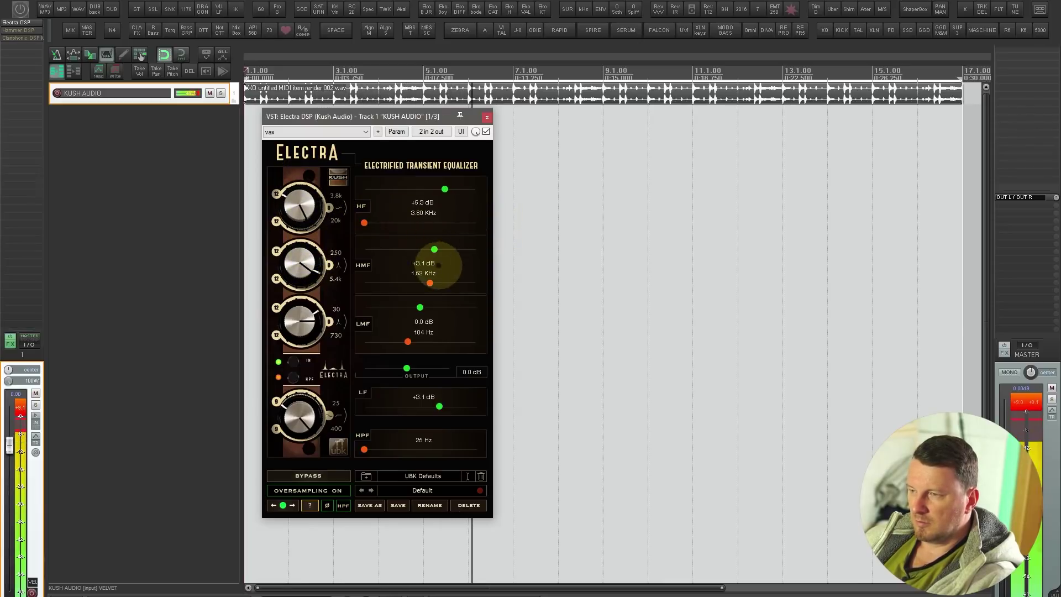
pyautogui.write('4')
pyautogui.press('Return')
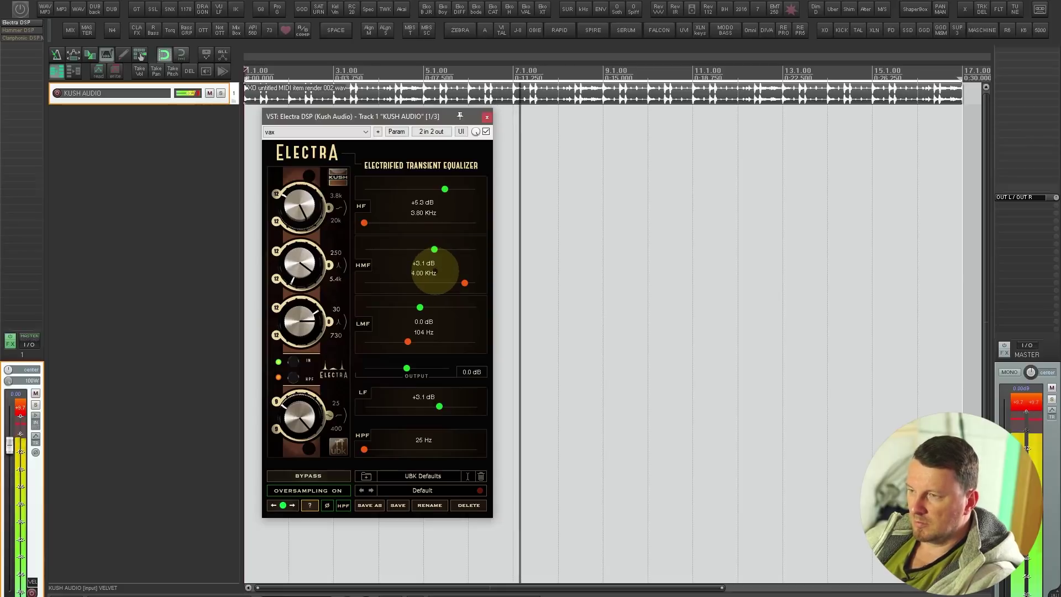
pyautogui.moveTo(434, 250); pyautogui.dragTo(403, 254)
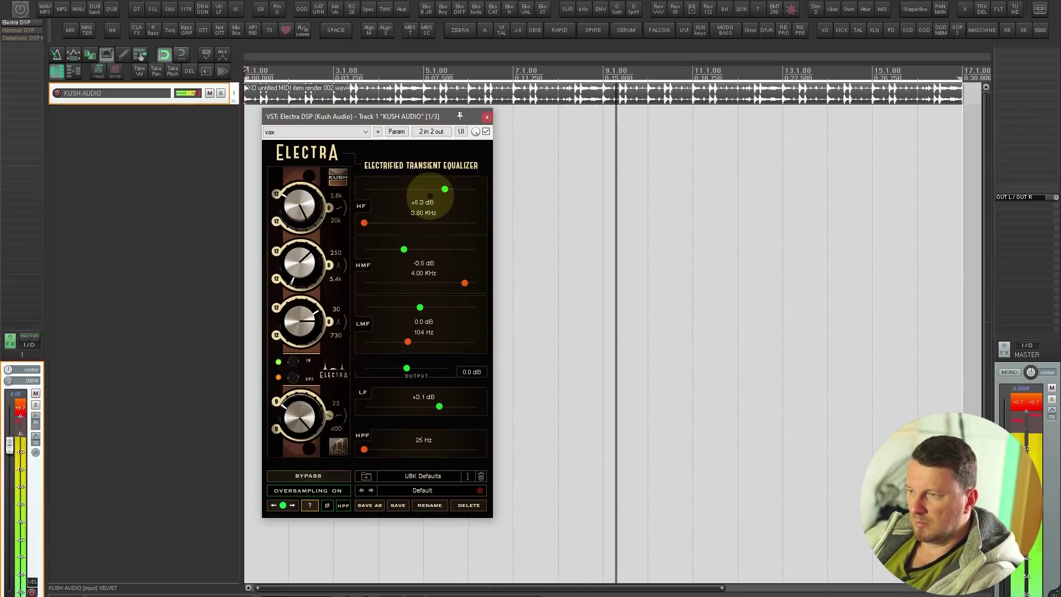
# - Boost Electra's LMF band to +2.6 dB at 730 Hz and return the HPF to 25 Hz
pyautogui.moveTo(323, 324); pyautogui.dragTo(303, 310)
pyautogui.doubleClick(426, 332)
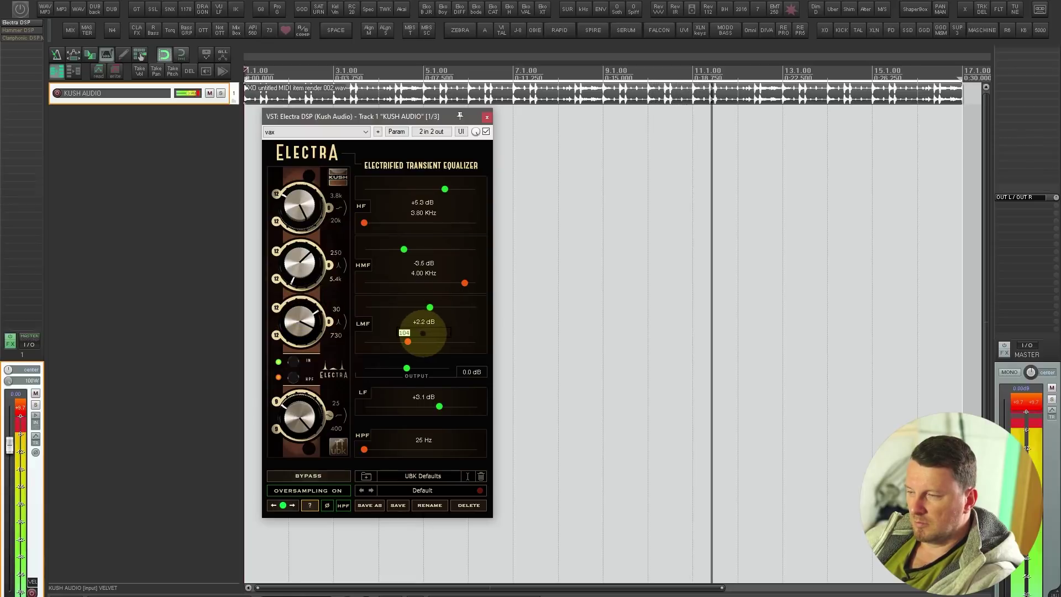
pyautogui.write('1000')
pyautogui.press('Return')
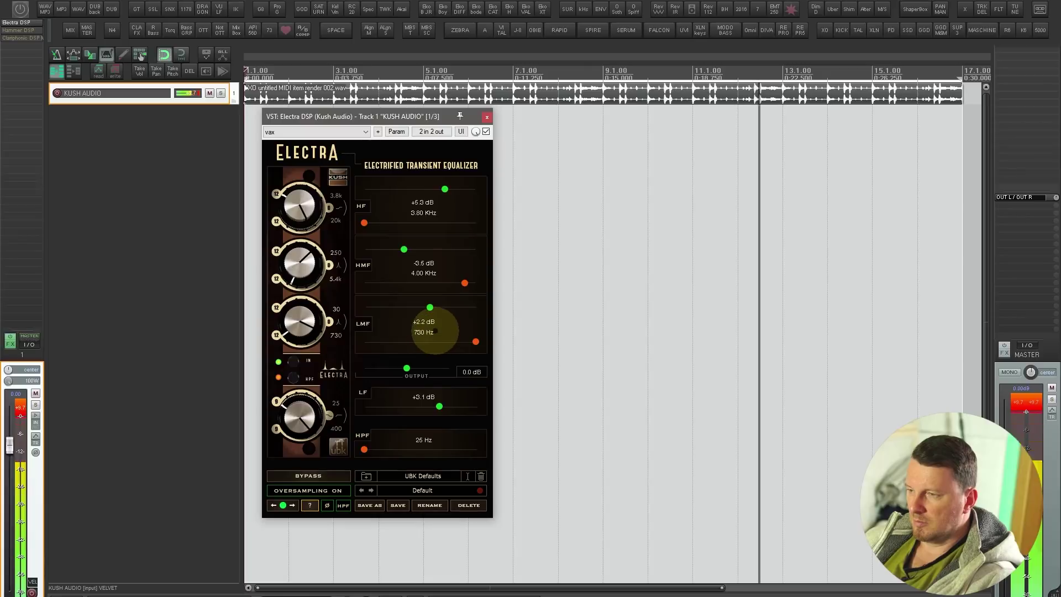
pyautogui.moveTo(311, 321); pyautogui.dragTo(311, 318)
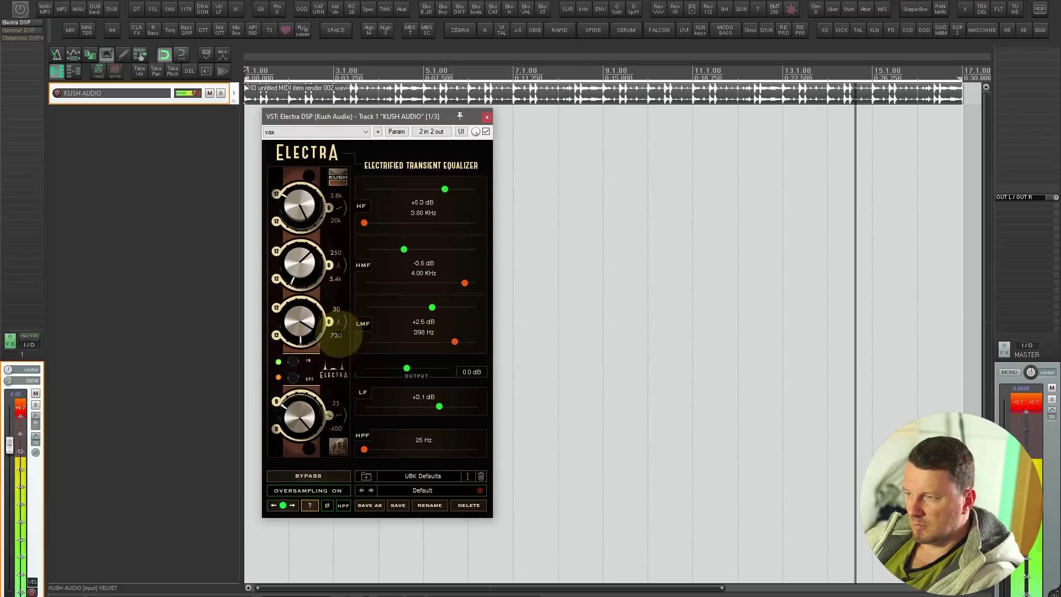
pyautogui.moveTo(345, 326); pyautogui.dragTo(333, 285)
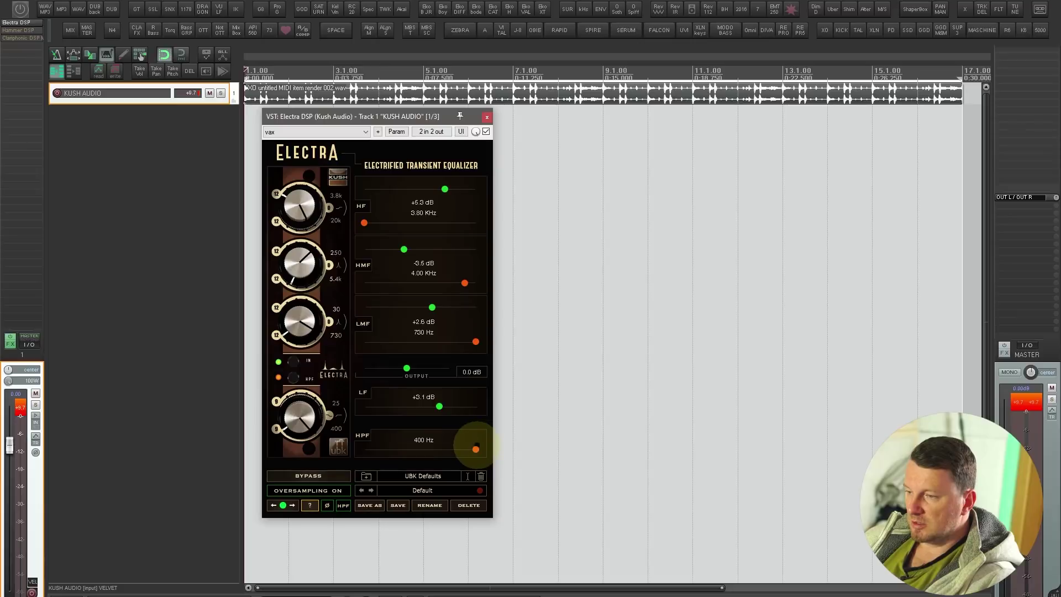
pyautogui.moveTo(474, 449); pyautogui.dragTo(301, 449)
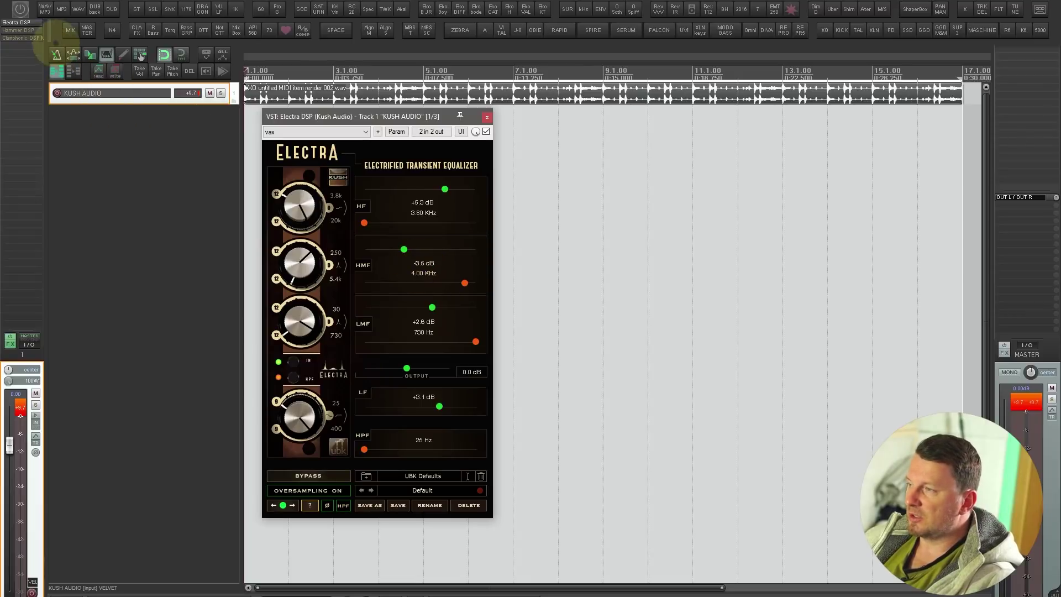
# - Open the Hammer DSP equalizer on the track and adjust Channel 1's low-band gain while auditioning the loop
pyautogui.click(22, 30)
pyautogui.moveTo(293, 11); pyautogui.dragTo(295, 119)
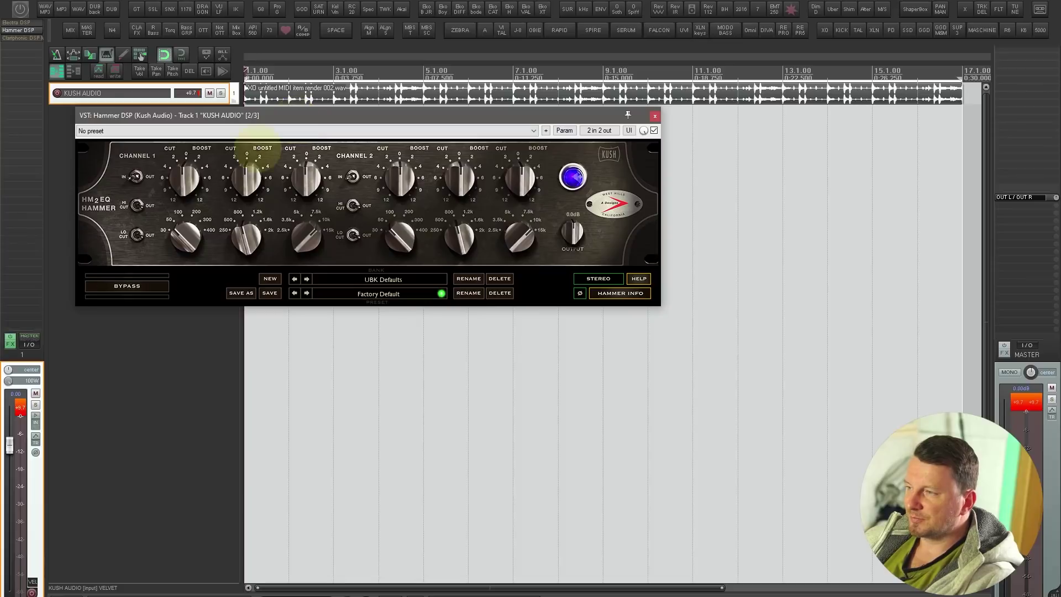
pyautogui.press('space')
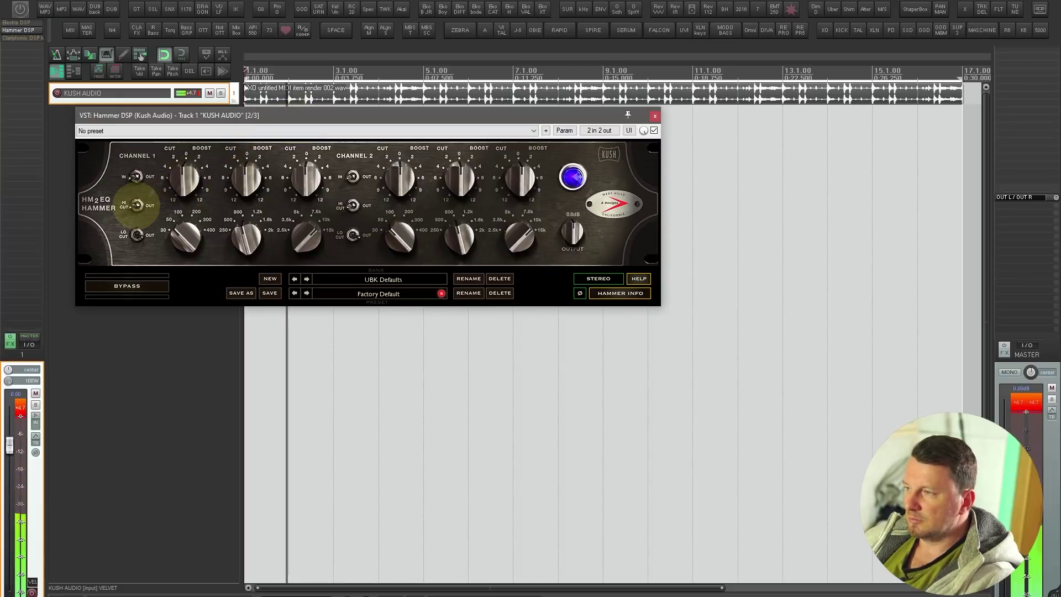
pyautogui.moveTo(190, 173); pyautogui.dragTo(176, 197)
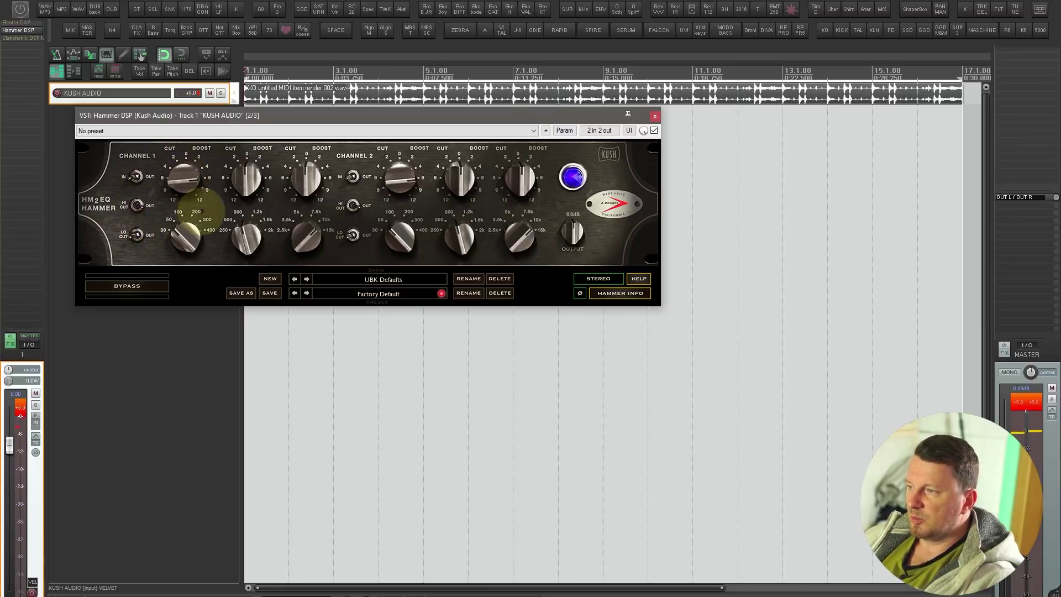
pyautogui.press('space')
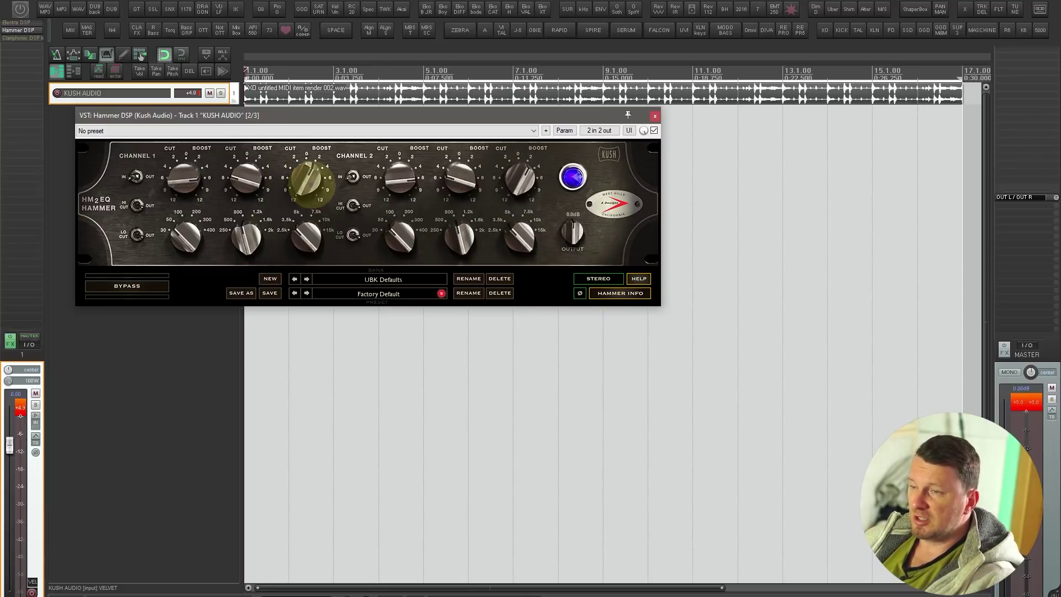
# - Open Clariphonic DSP MKII on the track, place its window below the audio item and start playback
pyautogui.click(27, 37)
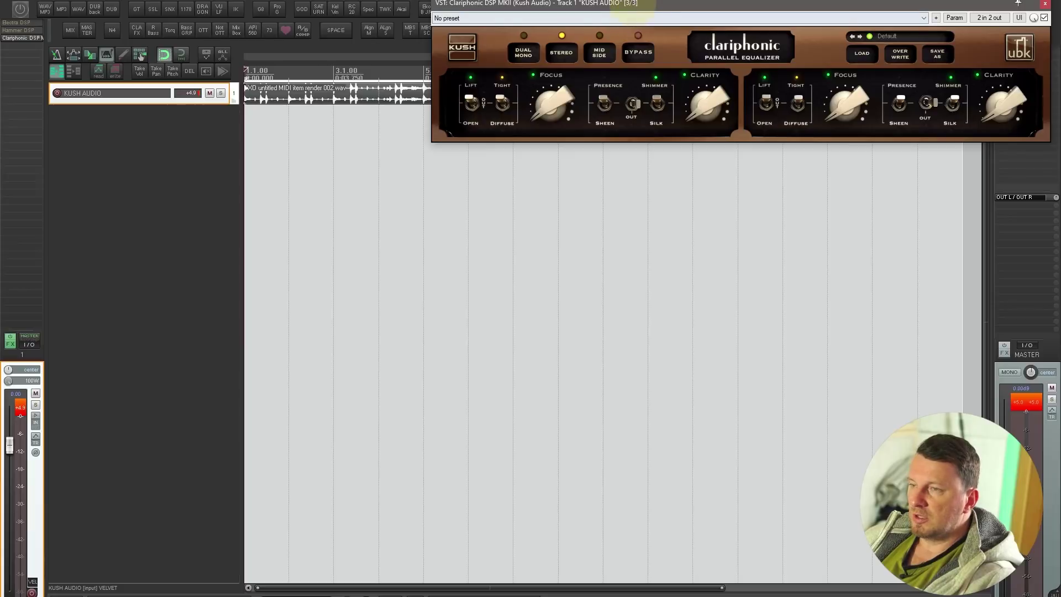
pyautogui.moveTo(630, 7); pyautogui.dragTo(257, 117)
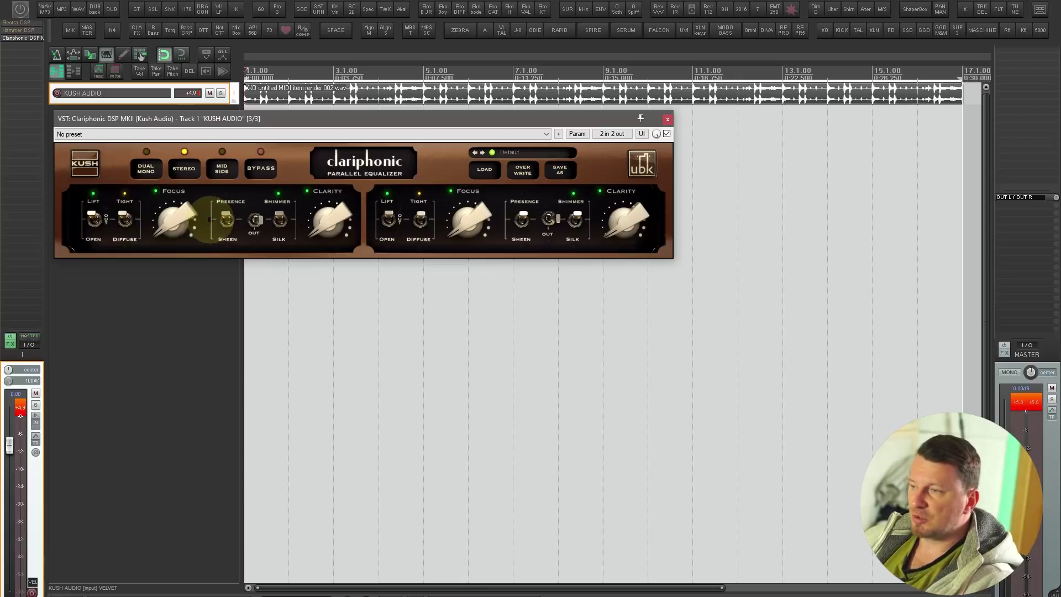
pyautogui.press('space')
# - Raise Clariphonic's Focus, audition its Open and Diffuse modes, reduce the Focus amount and return to Lift and Tight
pyautogui.moveTo(172, 218); pyautogui.dragTo(172, 237)
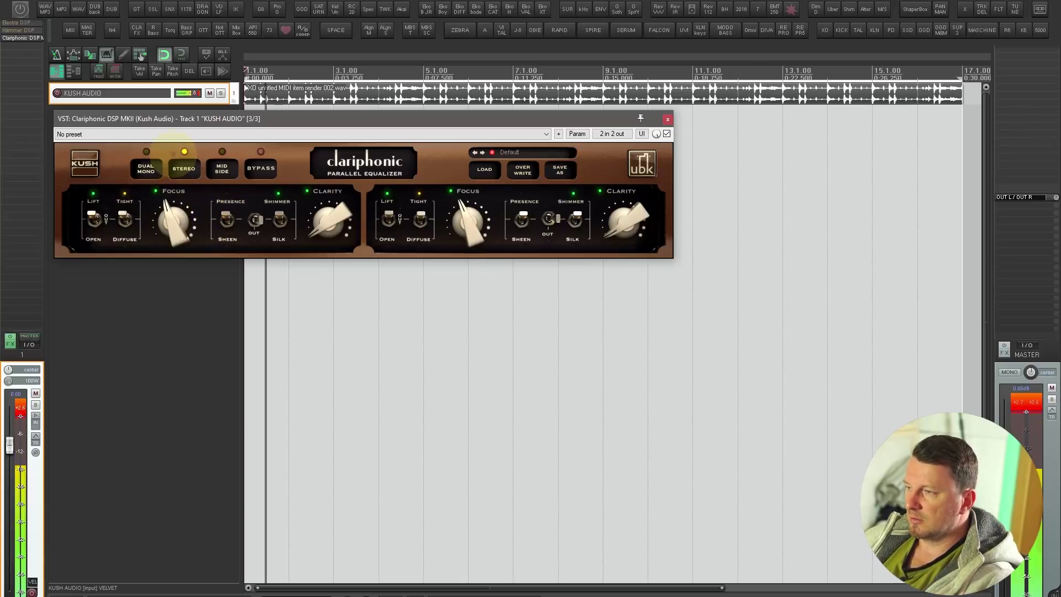
pyautogui.click(125, 221)
pyautogui.click(93, 224)
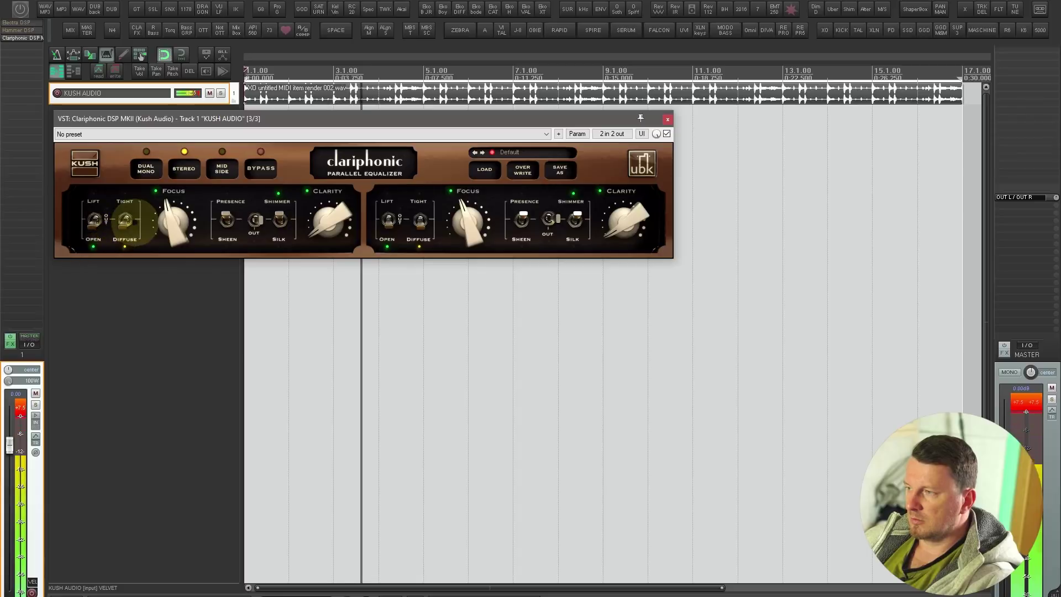
pyautogui.moveTo(172, 223)
pyautogui.mouseDown()
pyautogui.moveTo(176, 207)
pyautogui.moveTo(181, 297)
pyautogui.moveTo(178, 167)
pyautogui.moveTo(171, 311)
pyautogui.moveTo(172, 191)
pyautogui.moveTo(173, 222)
pyautogui.mouseUp()
pyautogui.click(125, 220)
pyautogui.click(94, 219)
# - Raise Clariphonic's Clarity and Focus and audition the Silk, Sheen and Presence modes, readjusting the Clarity amount
pyautogui.moveTo(329, 221); pyautogui.dragTo(330, 99)
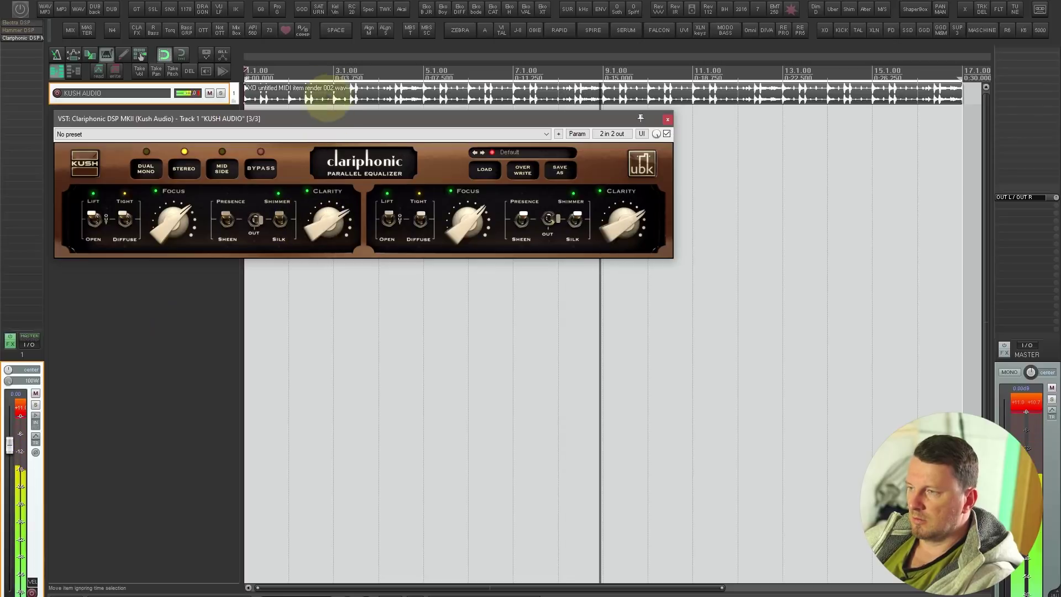
pyautogui.moveTo(175, 222); pyautogui.dragTo(172, 248)
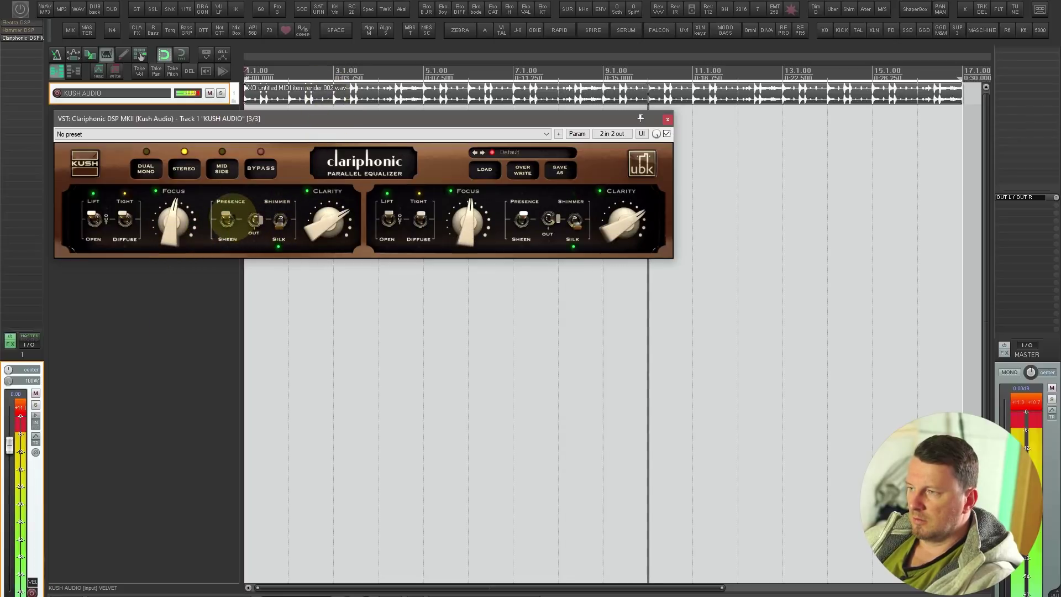
pyautogui.click(255, 219)
pyautogui.click(253, 220)
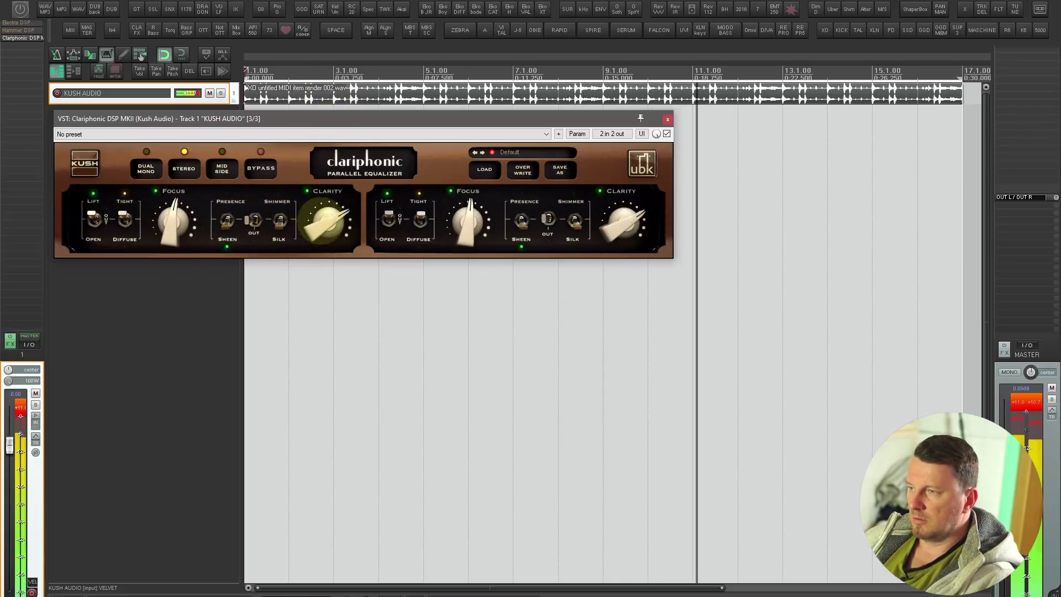
pyautogui.doubleClick(329, 221)
pyautogui.click(226, 220)
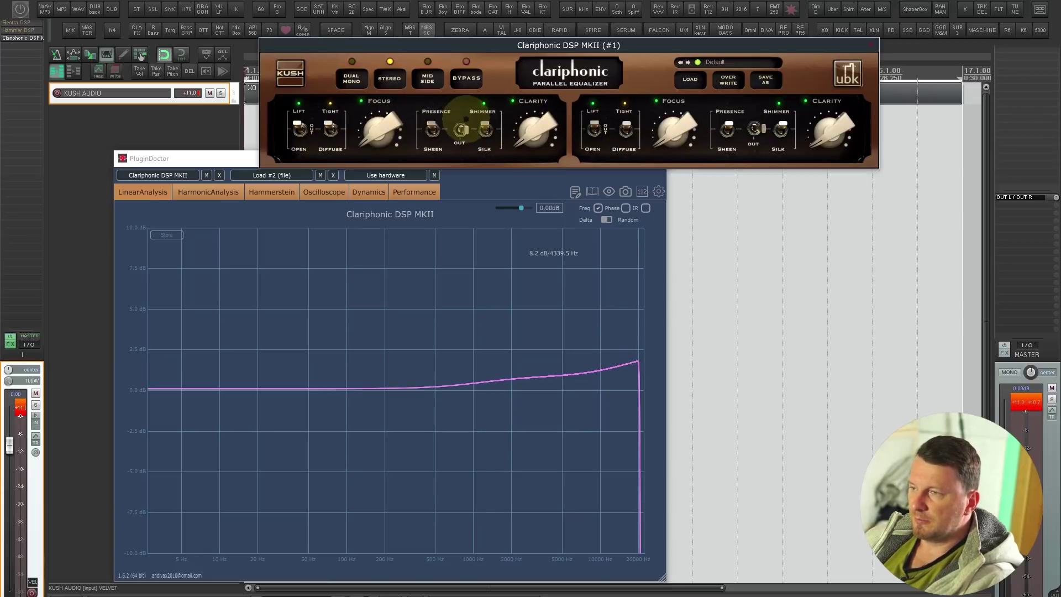
# - Raise Clarity and switch Shimmer to Silk on Clariphonic DSP MKII in PluginDoctor to compare its frequency curves
pyautogui.moveTo(533, 127); pyautogui.dragTo(529, 71)
pyautogui.click(485, 130)
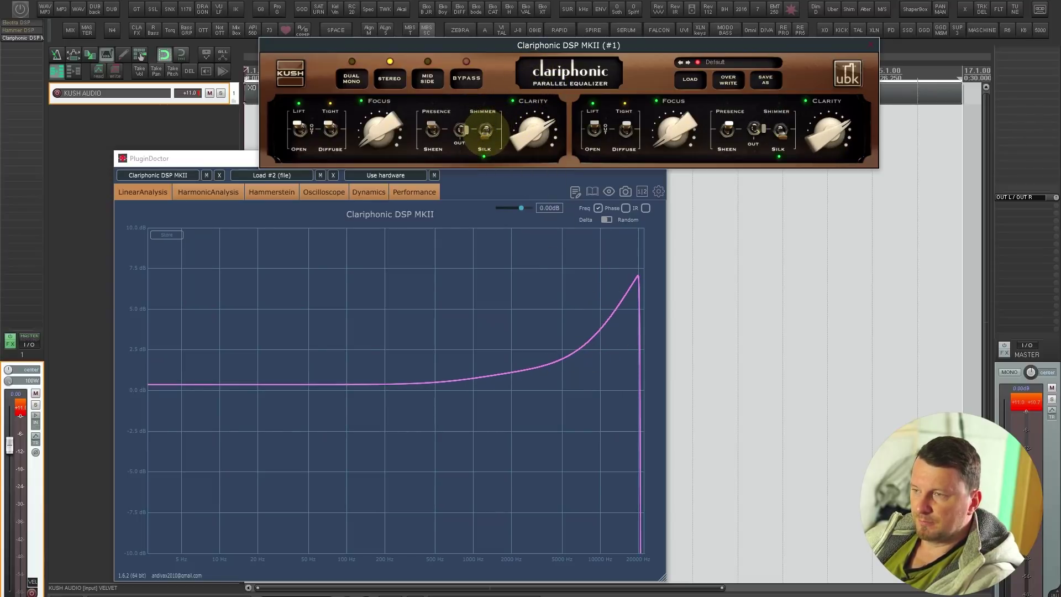
# - Alternate Clariphonic's Clarity band between Shimmer and Silk to compare their frequency curves
pyautogui.click(485, 130)
pyautogui.click(485, 130)
pyautogui.click(485, 130)
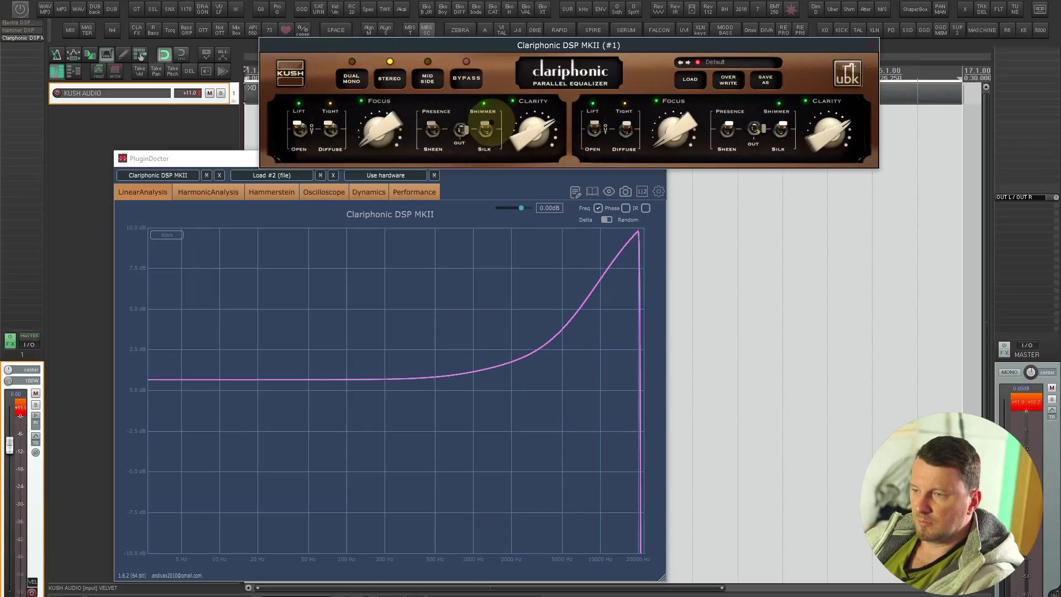
pyautogui.click(486, 130)
pyautogui.click(486, 130)
pyautogui.click(485, 130)
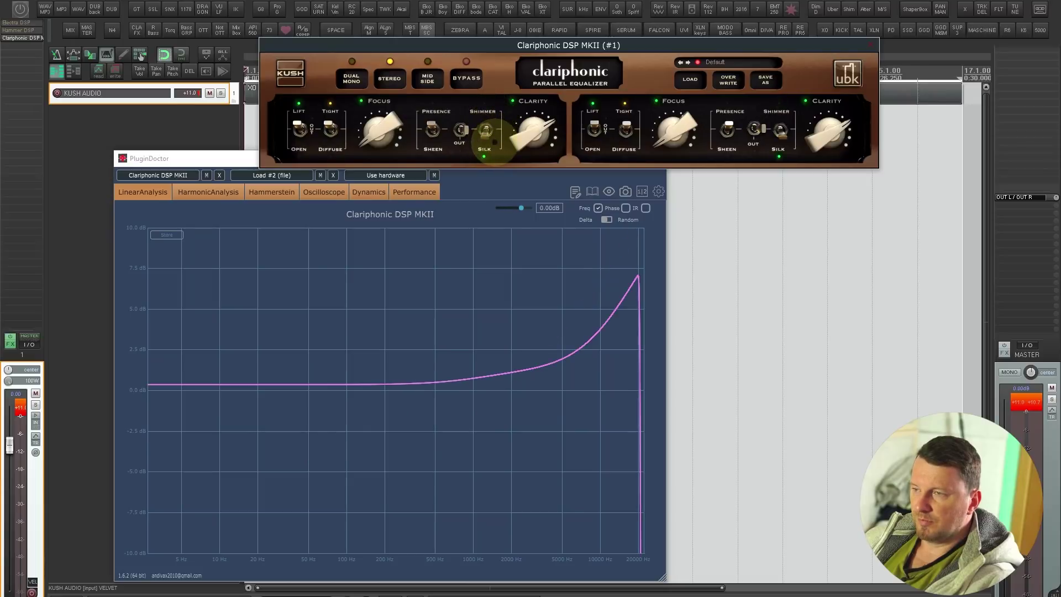
# - Compare the Clarity band's Sheen, Presence and Silk curves while lowering the Clarity amount, and return to Sheen
pyautogui.click(448, 133)
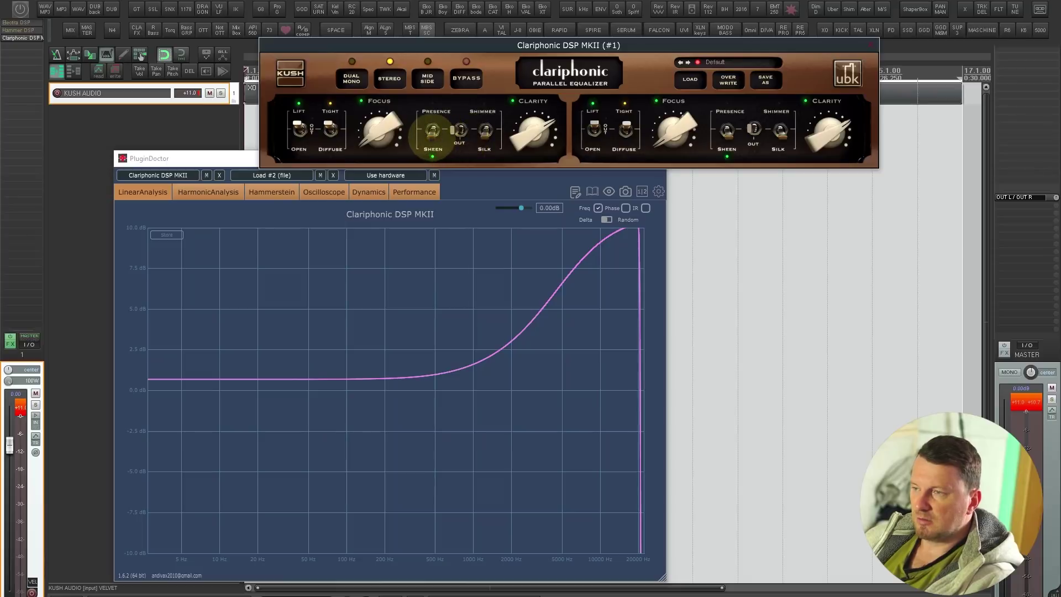
pyautogui.click(432, 132)
pyautogui.click(432, 130)
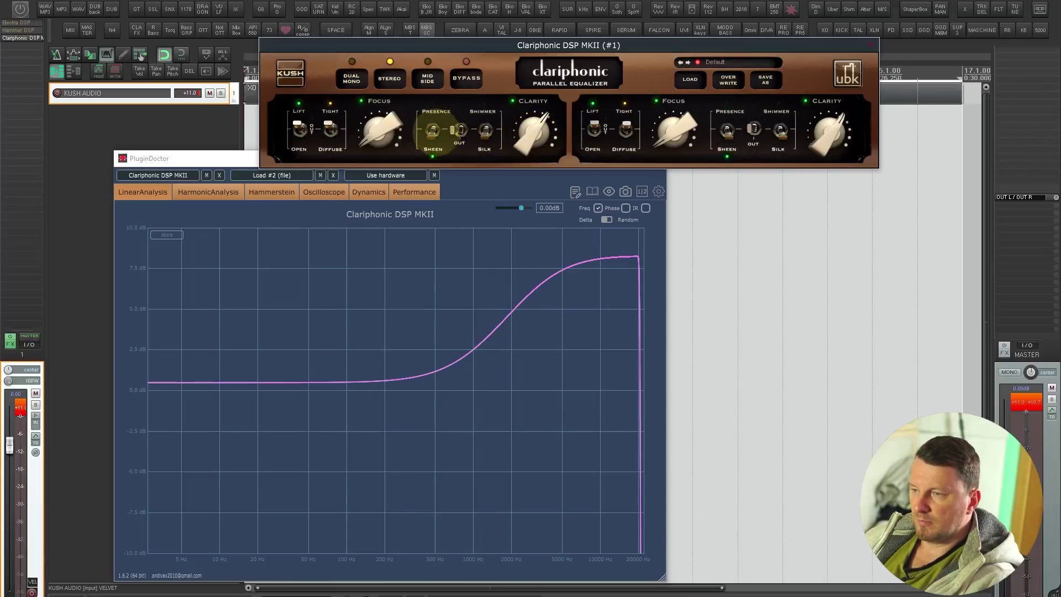
pyautogui.click(485, 131)
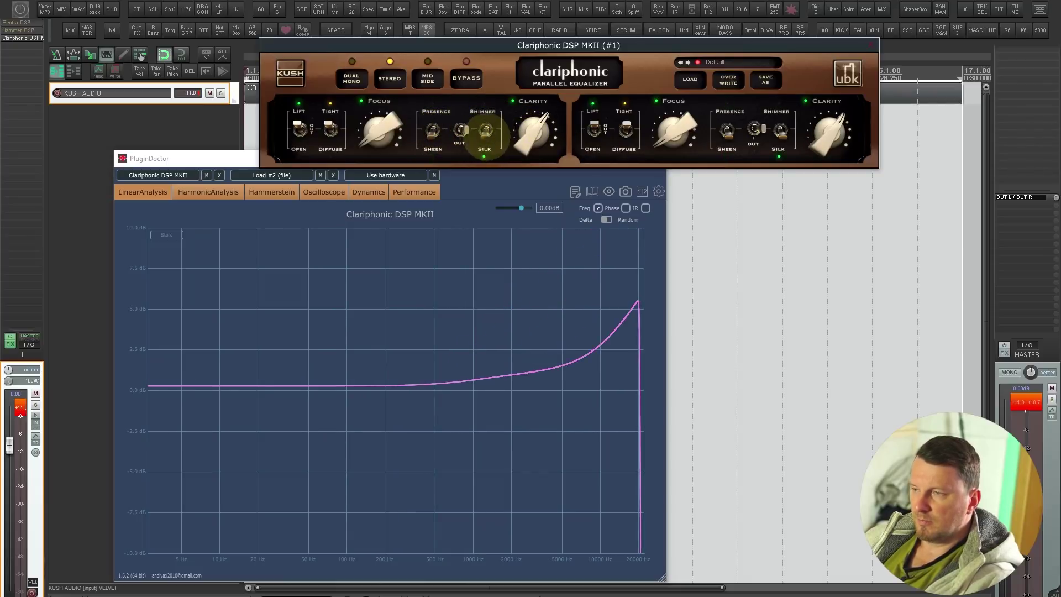
pyautogui.click(459, 130)
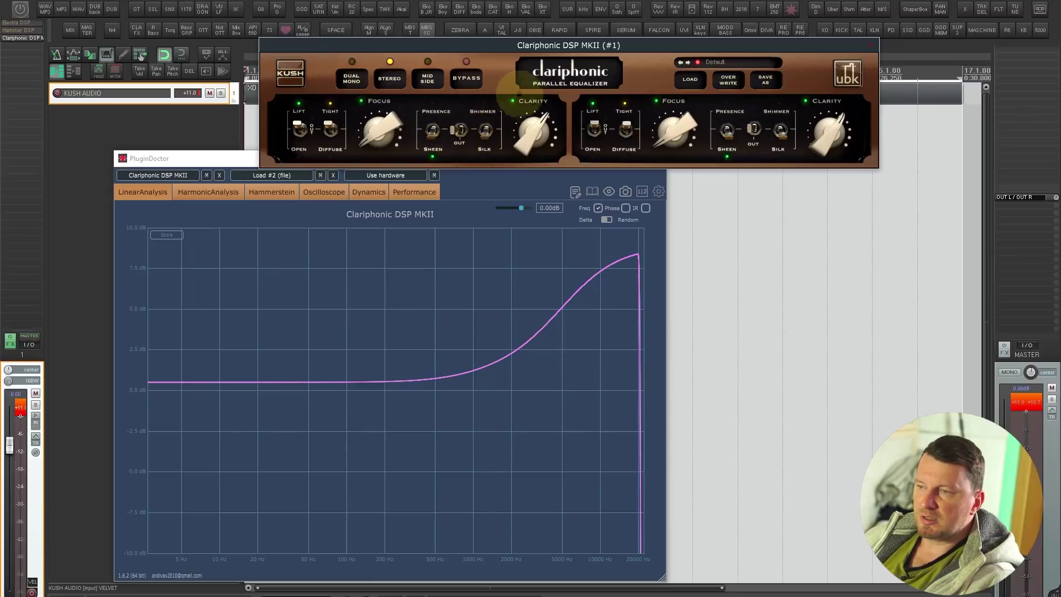
# - Take the Clarity band out of circuit, raise Focus slightly and switch it from Lift to Open, keeping Tight
pyautogui.click(459, 130)
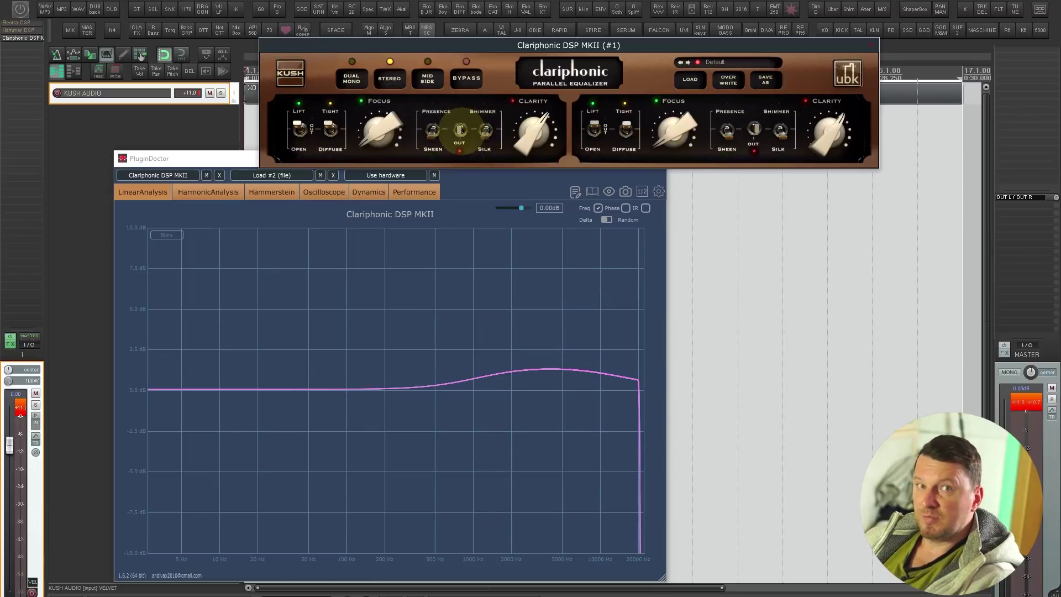
pyautogui.moveTo(379, 133); pyautogui.dragTo(381, 111)
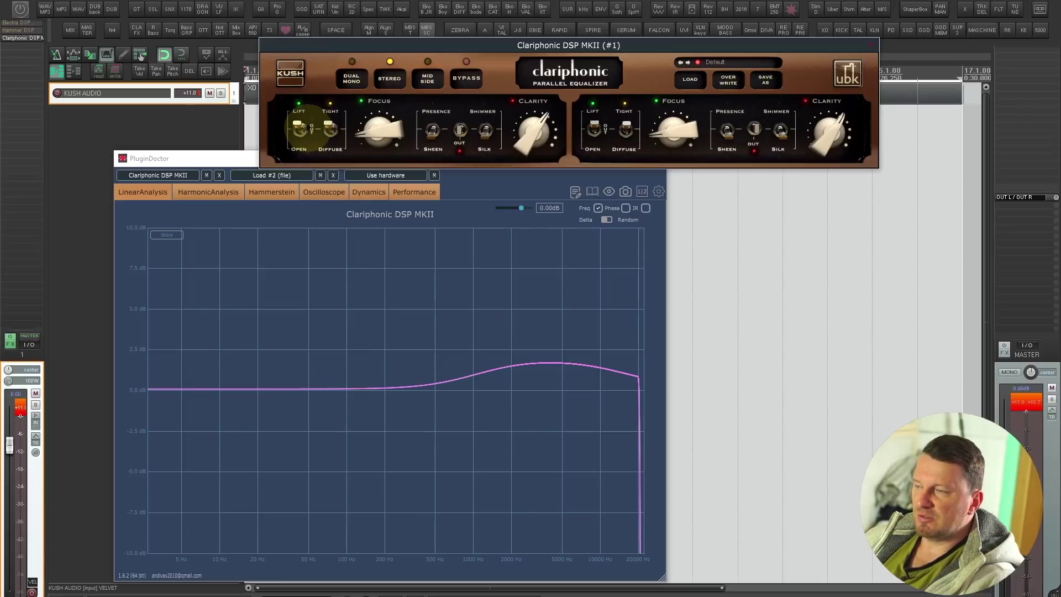
pyautogui.click(299, 129)
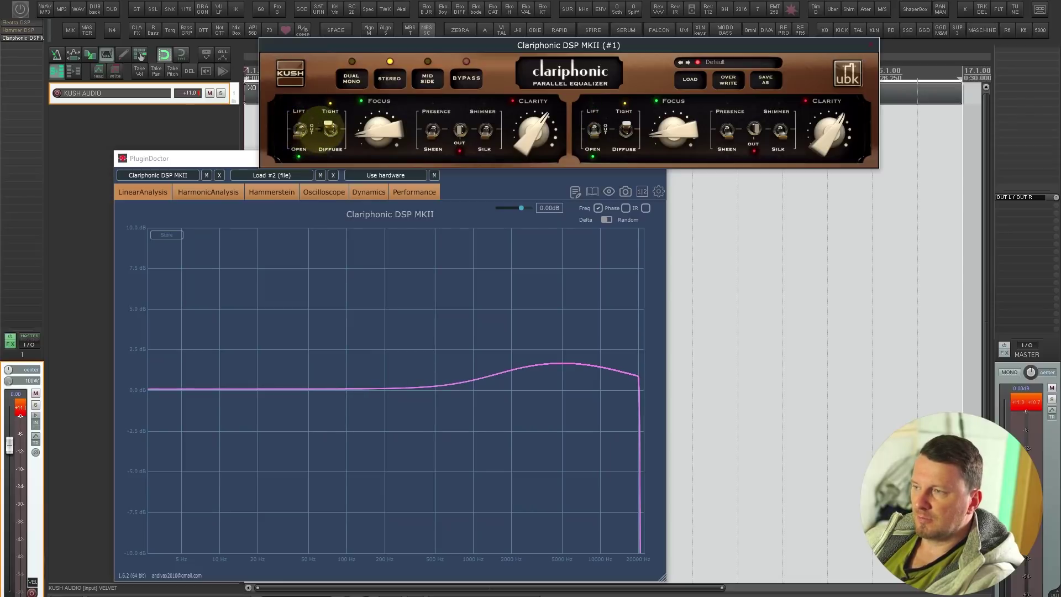
pyautogui.click(330, 130)
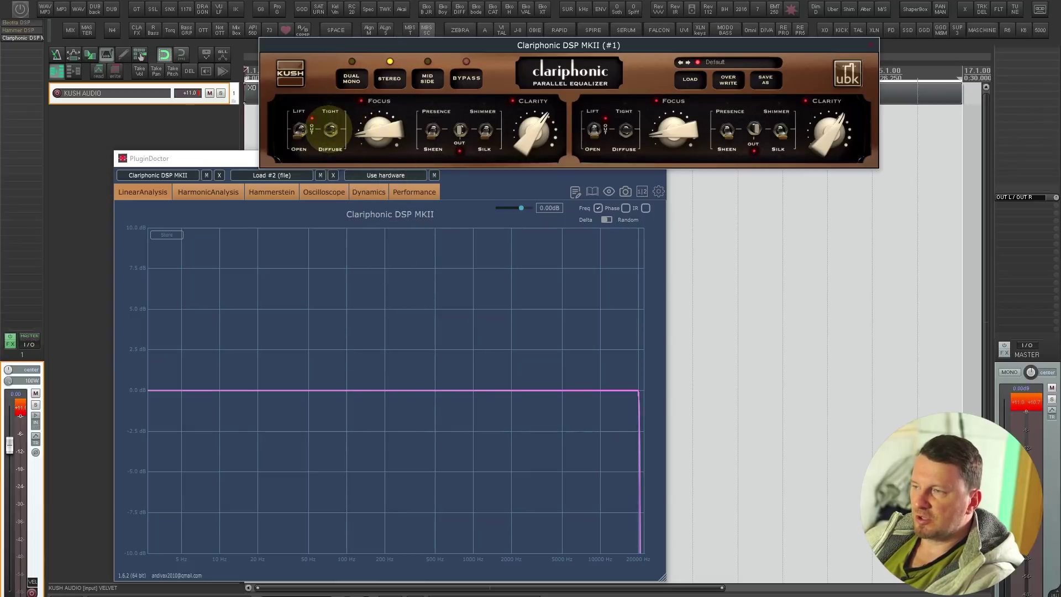
pyautogui.click(330, 130)
# - Raise the Focus amount in stages and switch it from Tight to Diffuse to examine the Open curve
pyautogui.moveTo(370, 123); pyautogui.dragTo(393, 142)
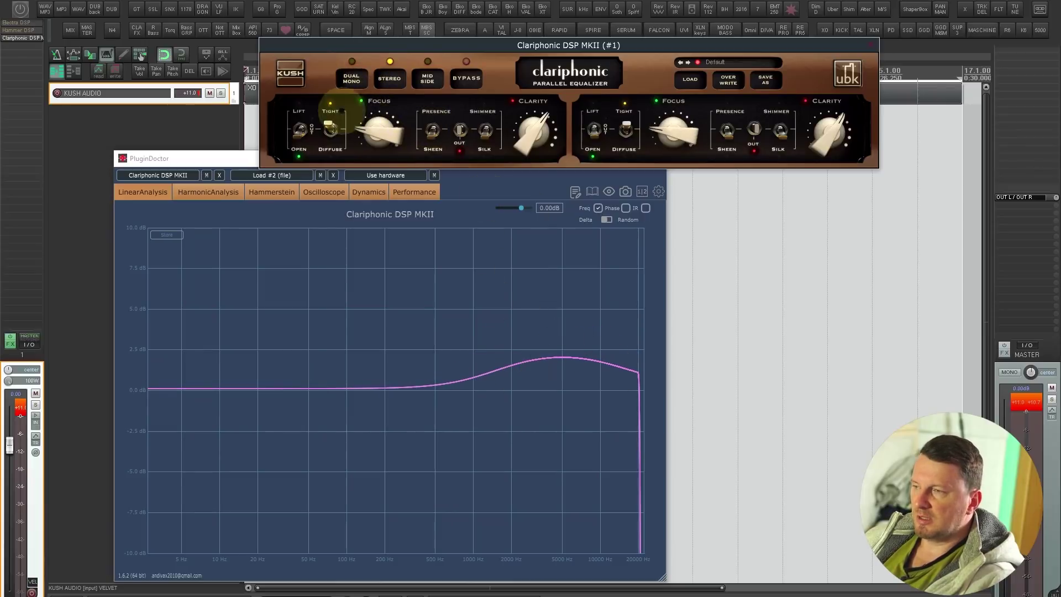
pyautogui.click(330, 129)
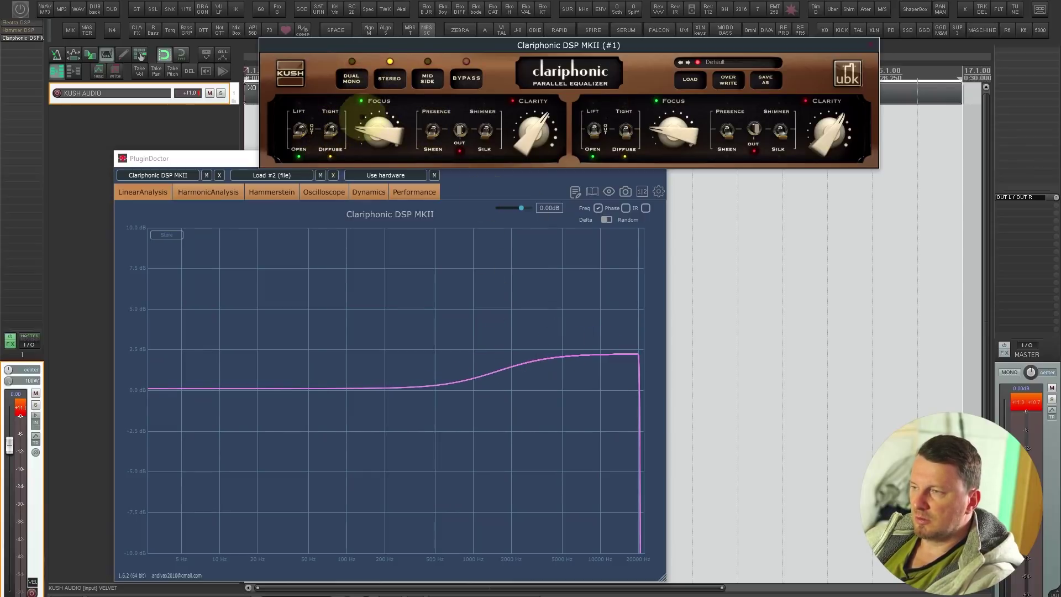
pyautogui.moveTo(379, 128); pyautogui.dragTo(375, 99)
pyautogui.click(608, 325)
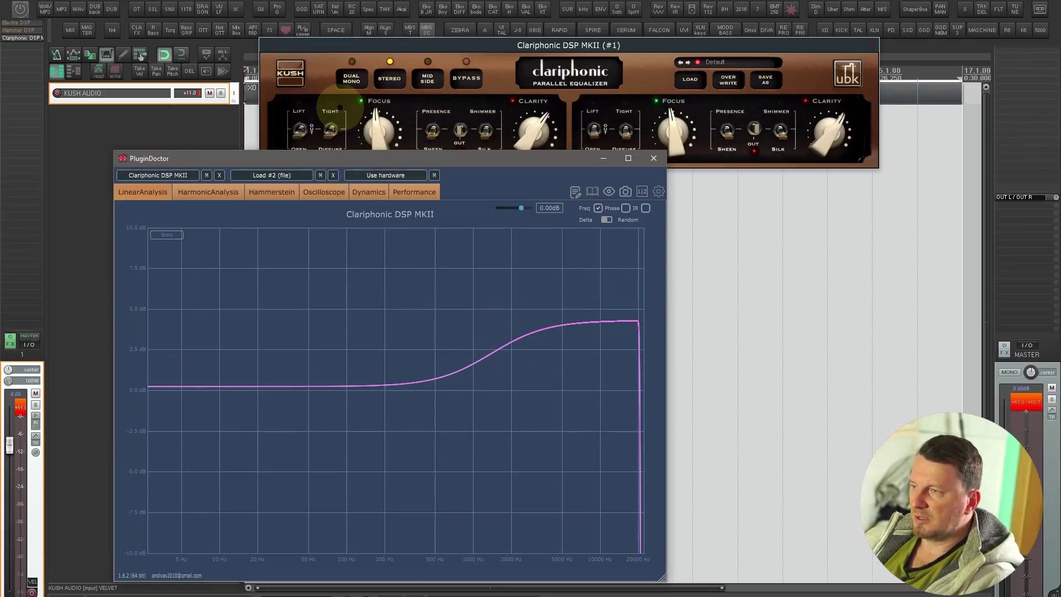
# - Alternate Focus between Lift and Open in Diffuse mode to compare the curves, finishing on Lift
pyautogui.click(300, 130)
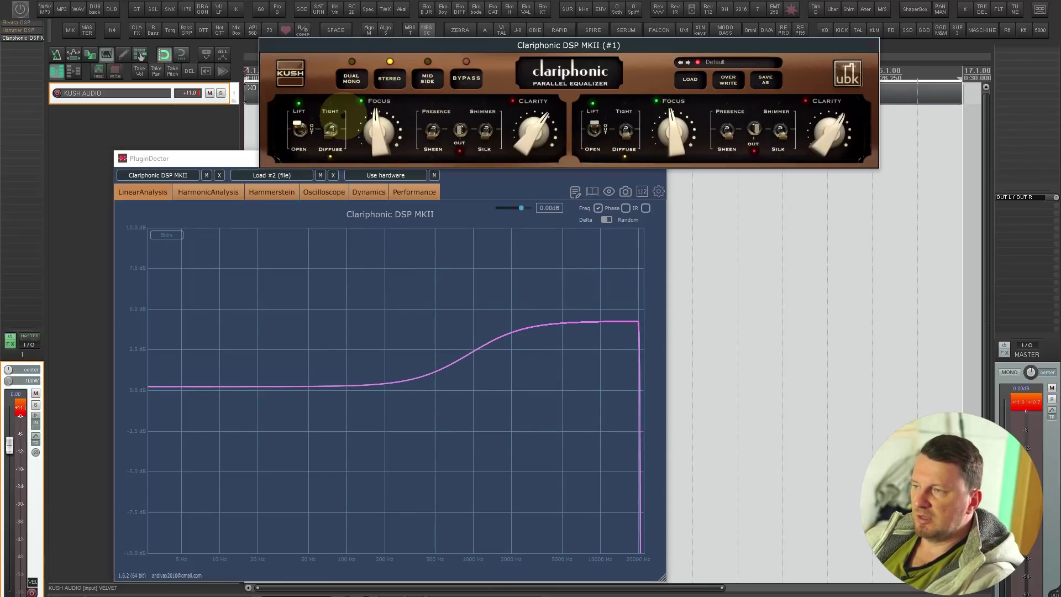
pyautogui.click(300, 127)
pyautogui.click(299, 127)
pyautogui.click(300, 137)
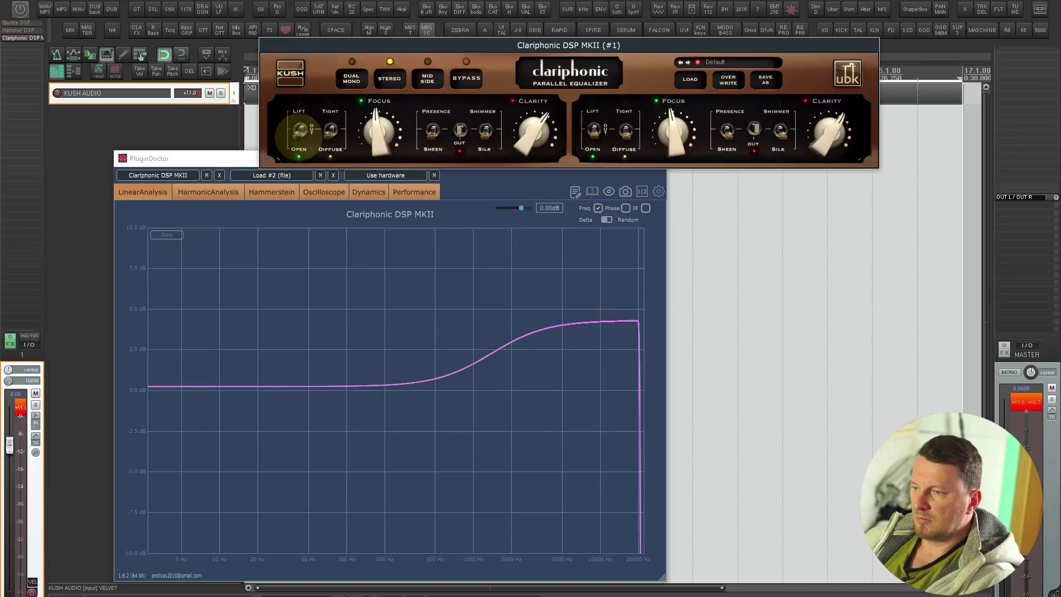
pyautogui.click(300, 125)
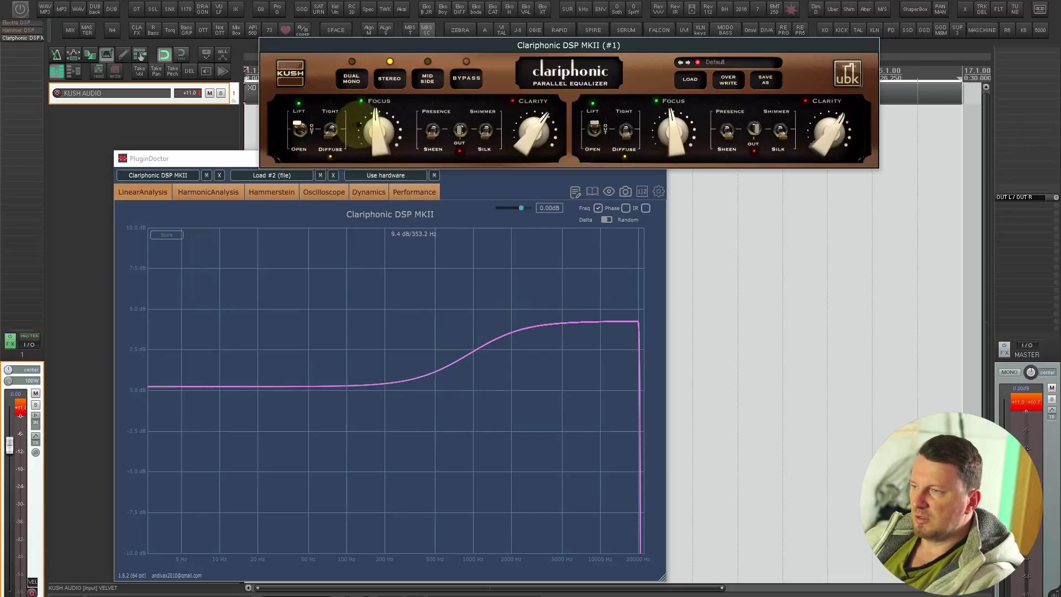
# - Set Focus to Tight and alternate between Lift and Open to compare the curves, finishing on Open
pyautogui.click(330, 128)
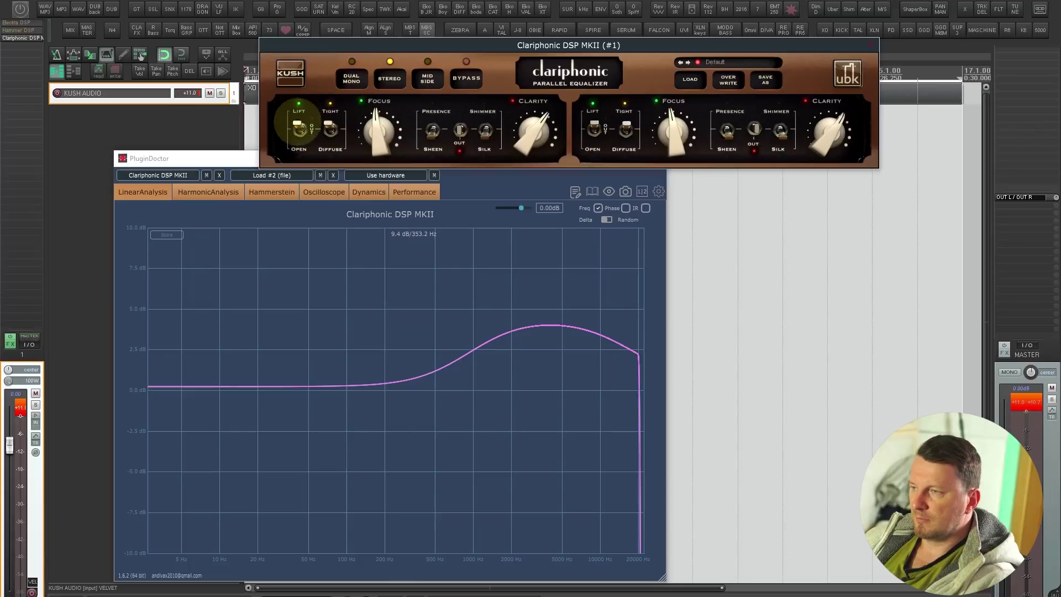
pyautogui.click(296, 150)
pyautogui.click(301, 106)
pyautogui.click(292, 144)
pyautogui.click(295, 112)
pyautogui.click(299, 127)
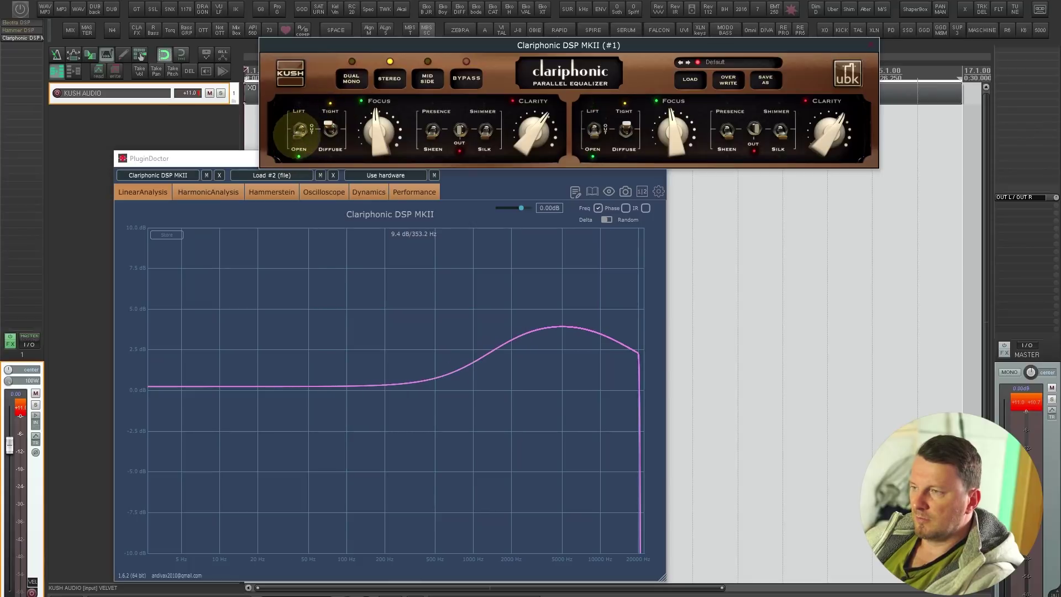
# - Switch Focus to Diffuse while readjusting its amount, and bring the Clarity band back in with a new amount
pyautogui.moveTo(378, 126); pyautogui.dragTo(382, 152)
pyautogui.click(330, 136)
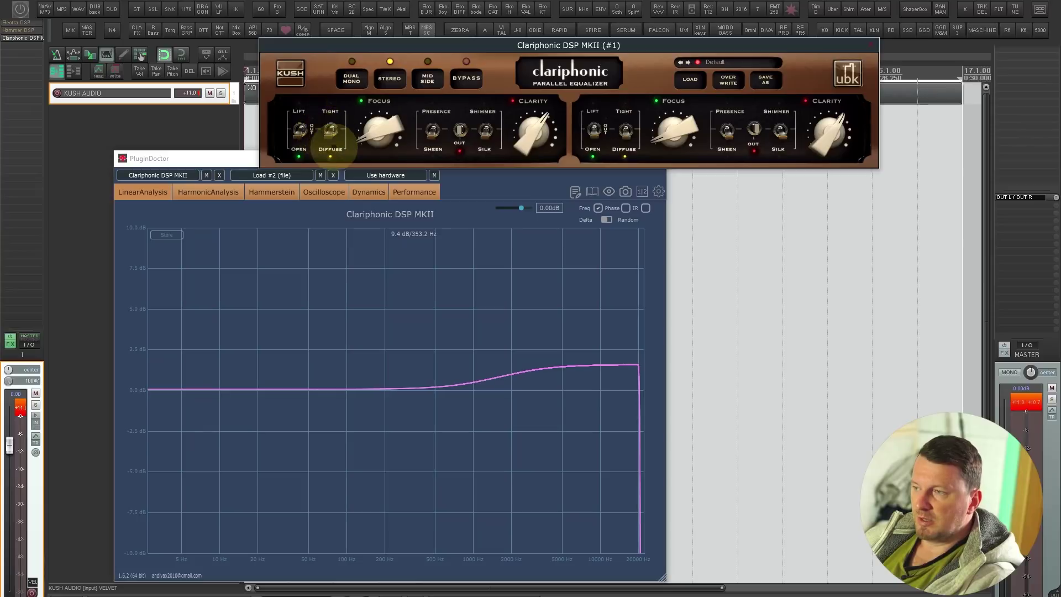
pyautogui.moveTo(376, 126); pyautogui.dragTo(376, 89)
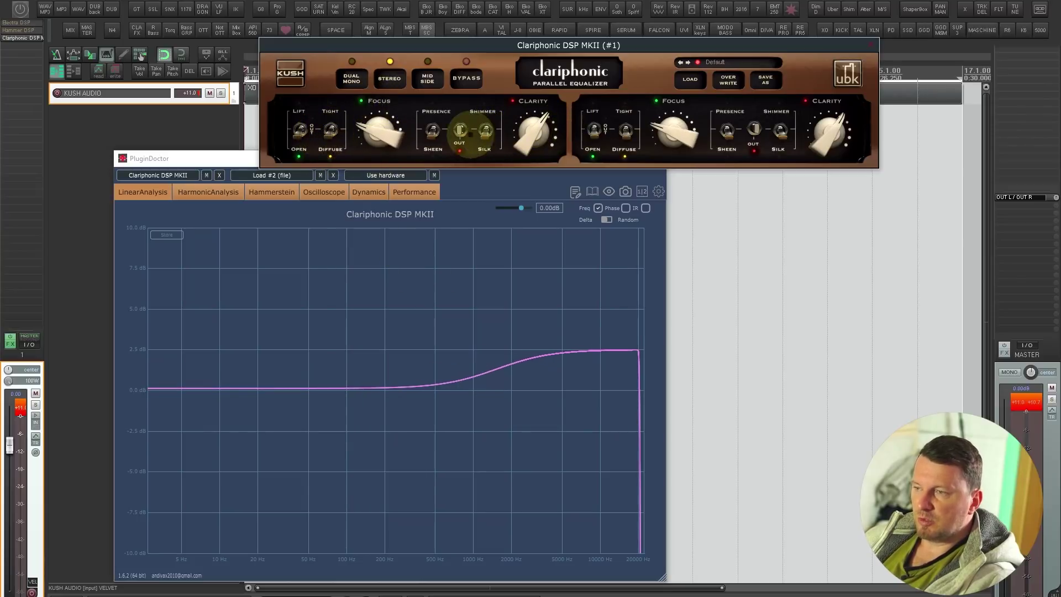
pyautogui.click(461, 130)
pyautogui.moveTo(533, 130); pyautogui.dragTo(546, 174)
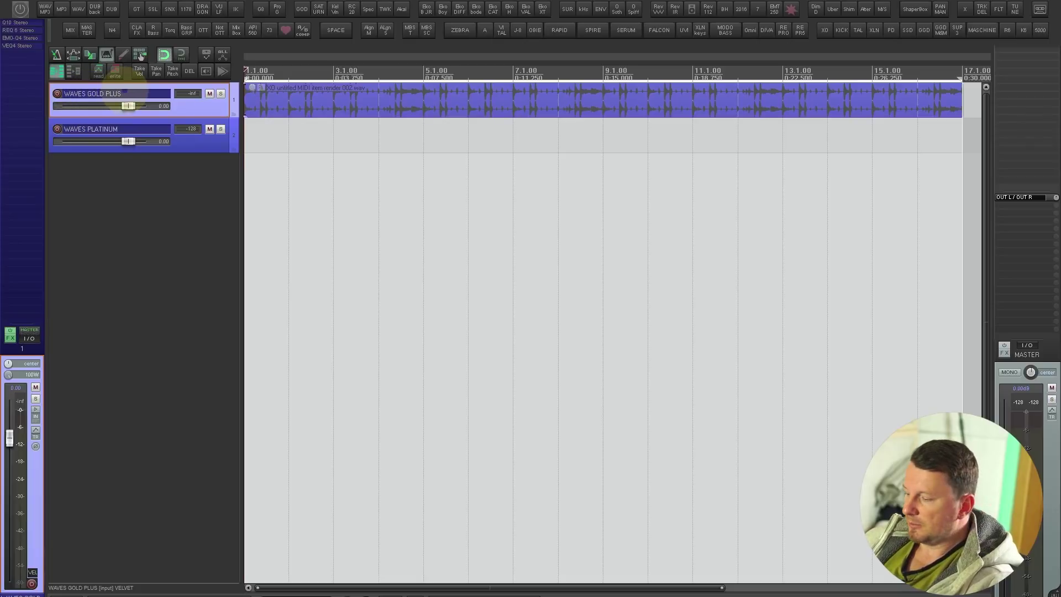
# - Start playback, open the WAVES GOLD PLUS track's effects chain and show the Q10 Stereo equalizer
pyautogui.press('space')
pyautogui.press('f')
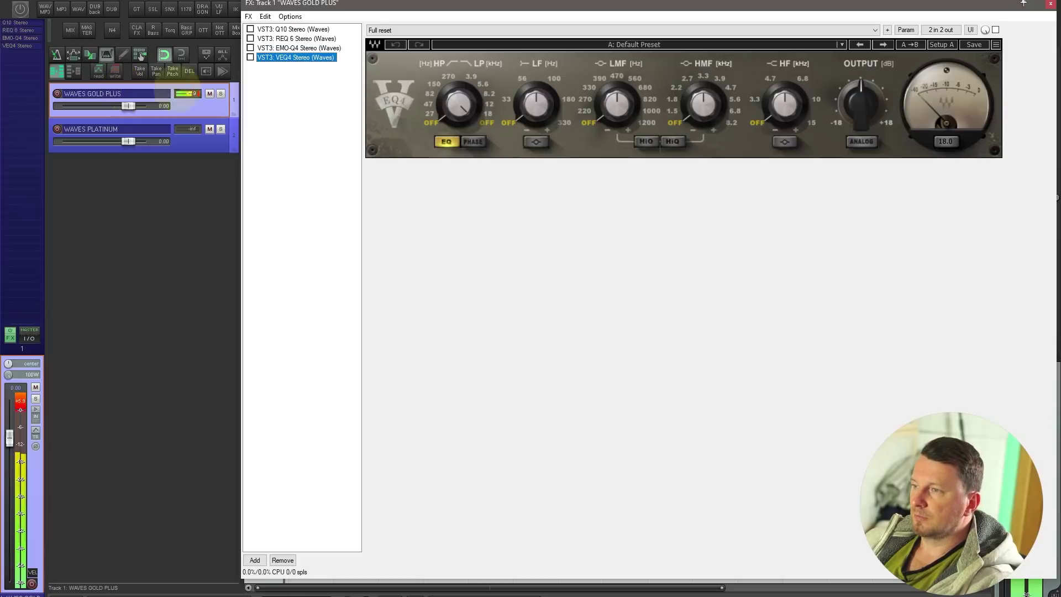
pyautogui.click(275, 29)
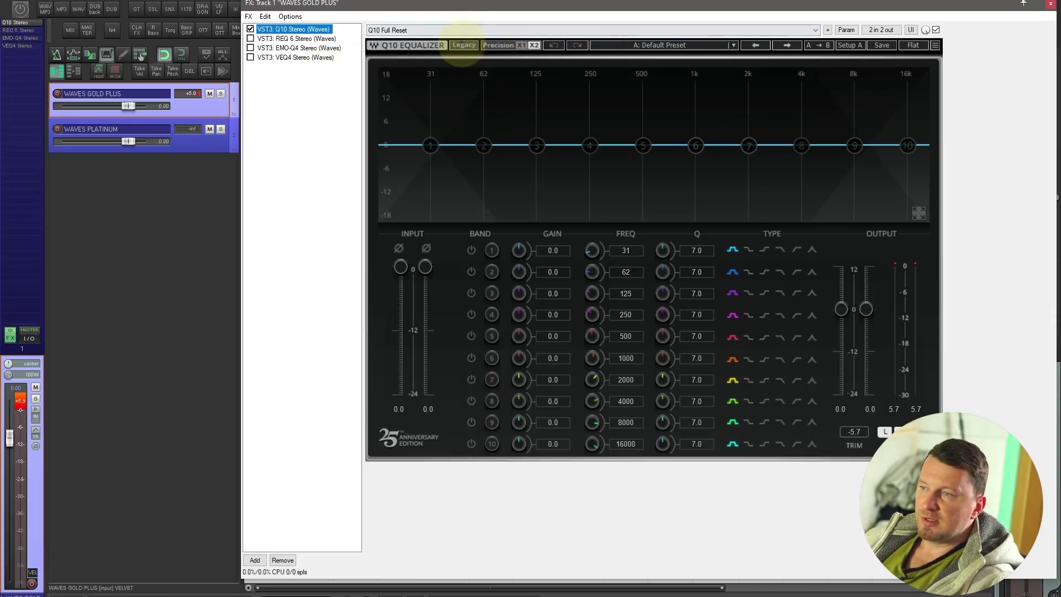
# - Compare Q10's Legacy and Modern interfaces and review its GUI size options
pyautogui.click(463, 44)
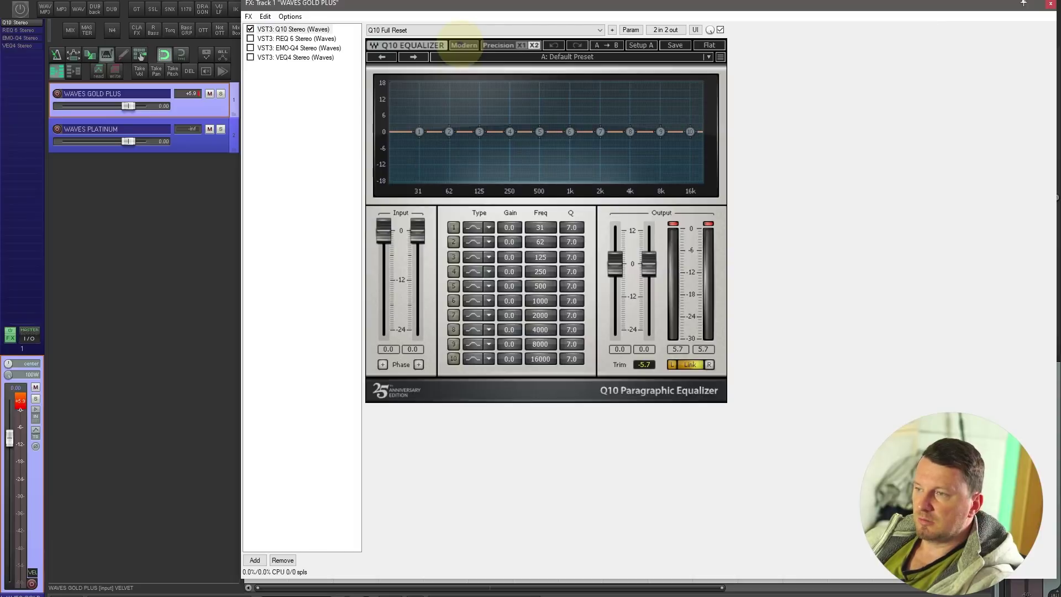
pyautogui.click(463, 45)
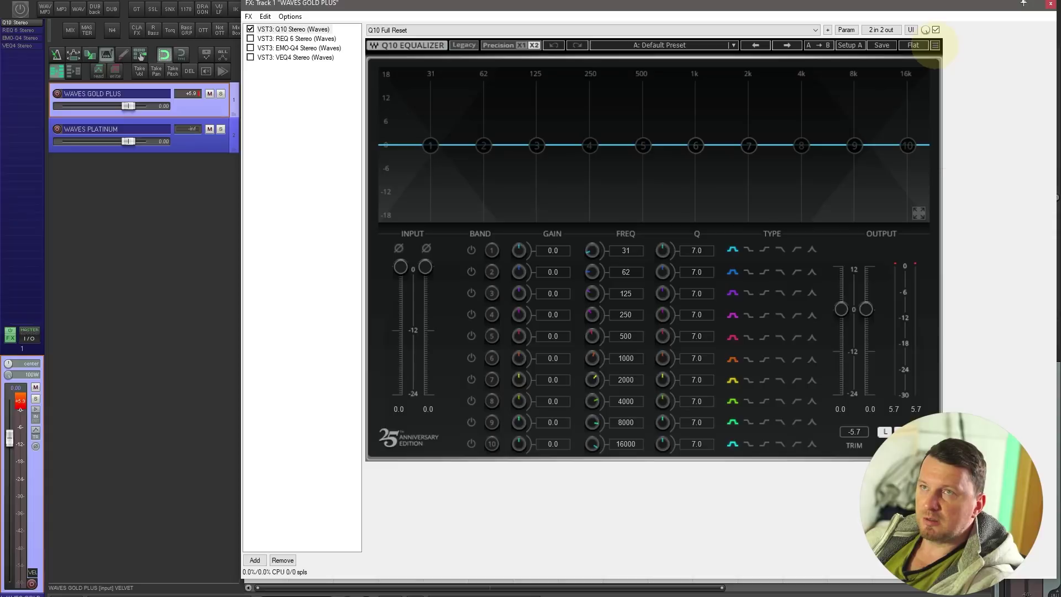
pyautogui.click(934, 45)
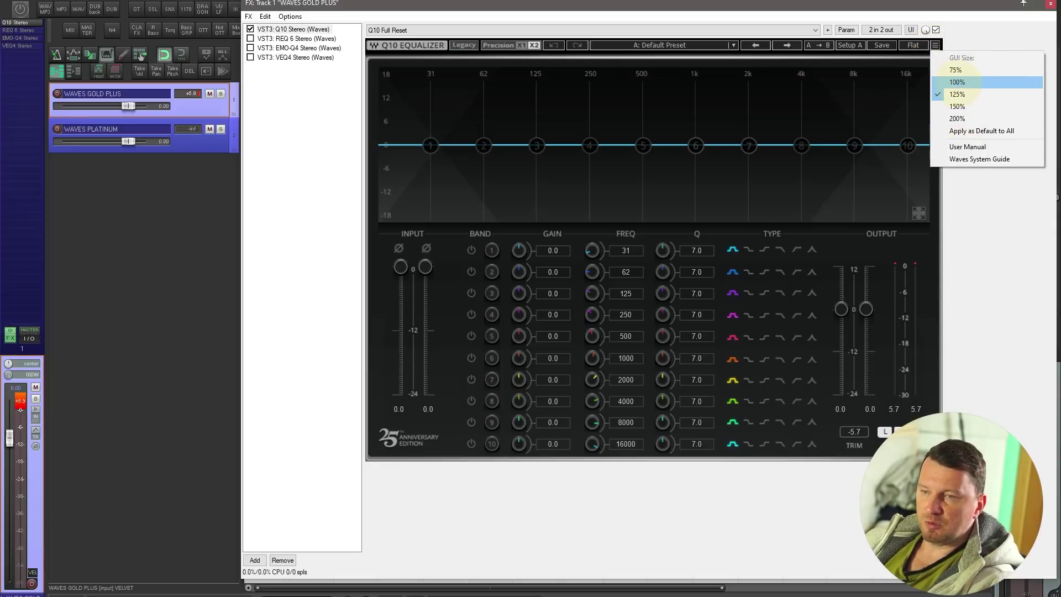
pyautogui.click(960, 254)
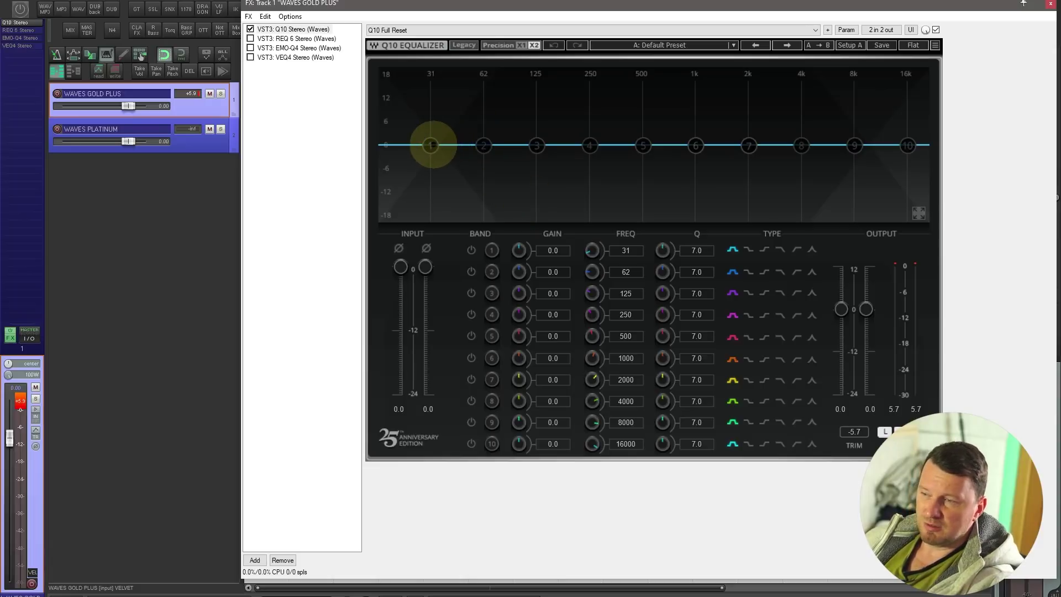
# - Set Q10's band 1 to a high-pass filter at 53 Hz with Q 15.1 and band 10 to a 7.2 dB high shelf at 9872 Hz
pyautogui.moveTo(430, 146); pyautogui.dragTo(430, 168)
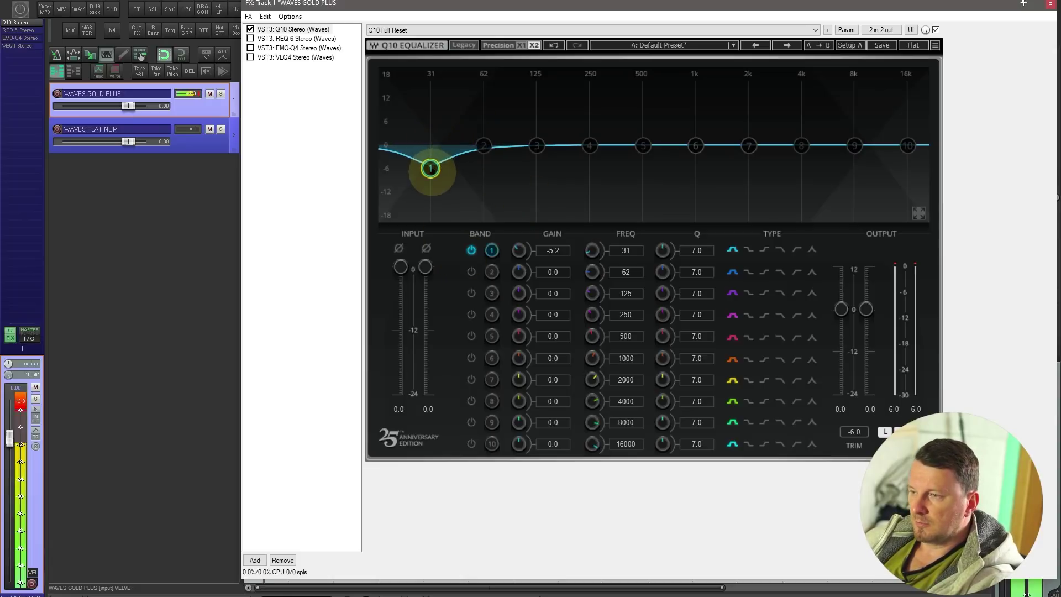
pyautogui.click(796, 249)
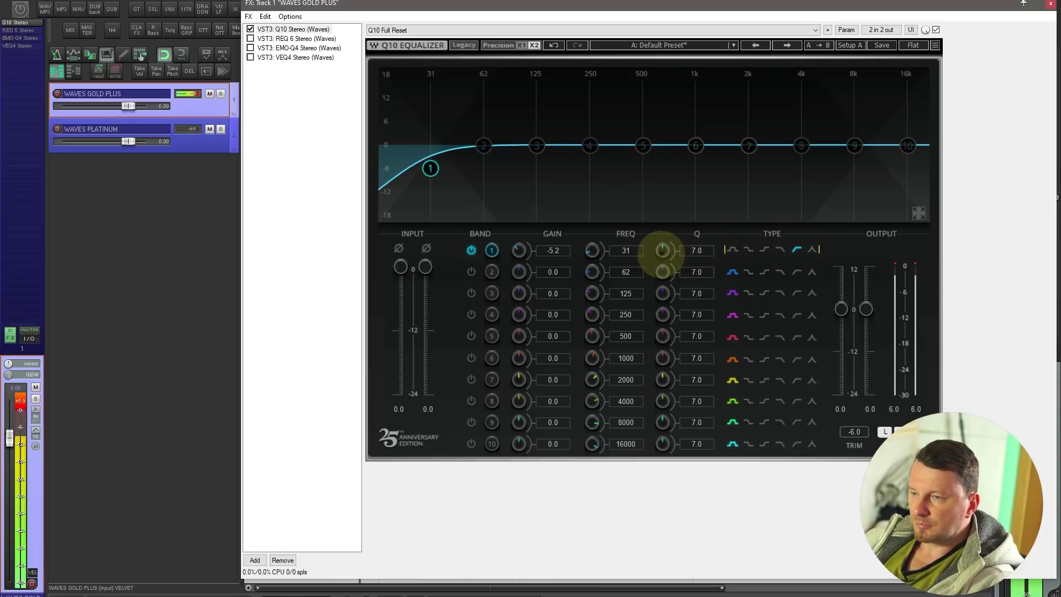
pyautogui.moveTo(663, 252); pyautogui.dragTo(665, 207)
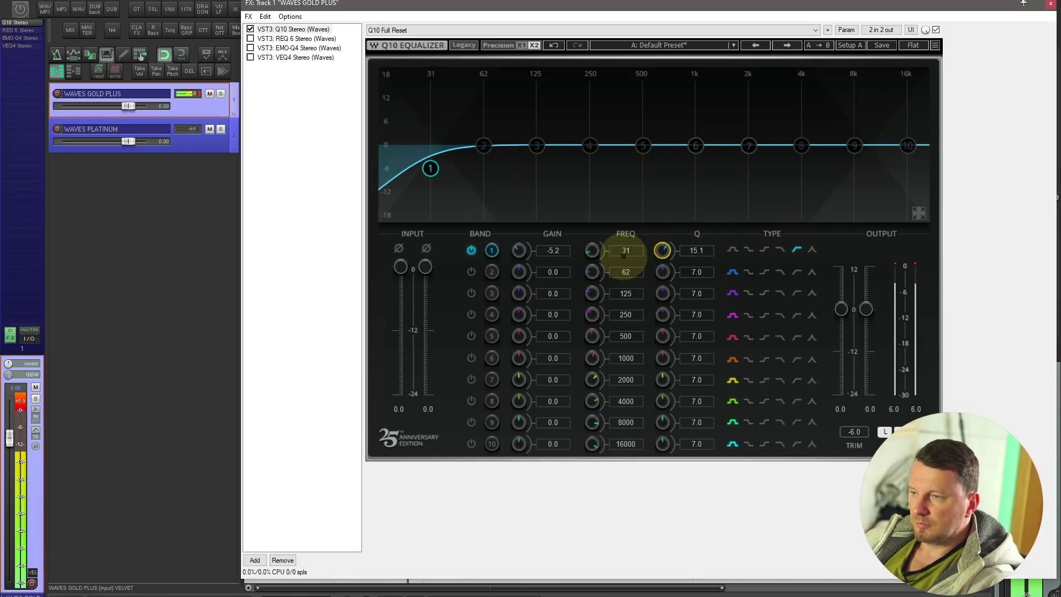
pyautogui.moveTo(431, 166); pyautogui.dragTo(472, 254)
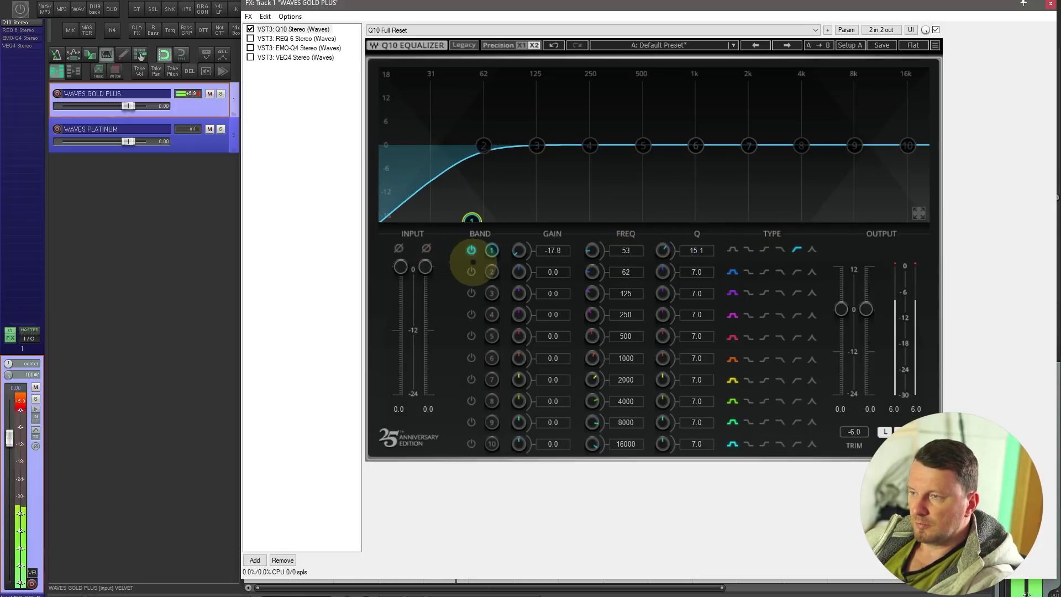
pyautogui.moveTo(906, 146); pyautogui.dragTo(870, 114)
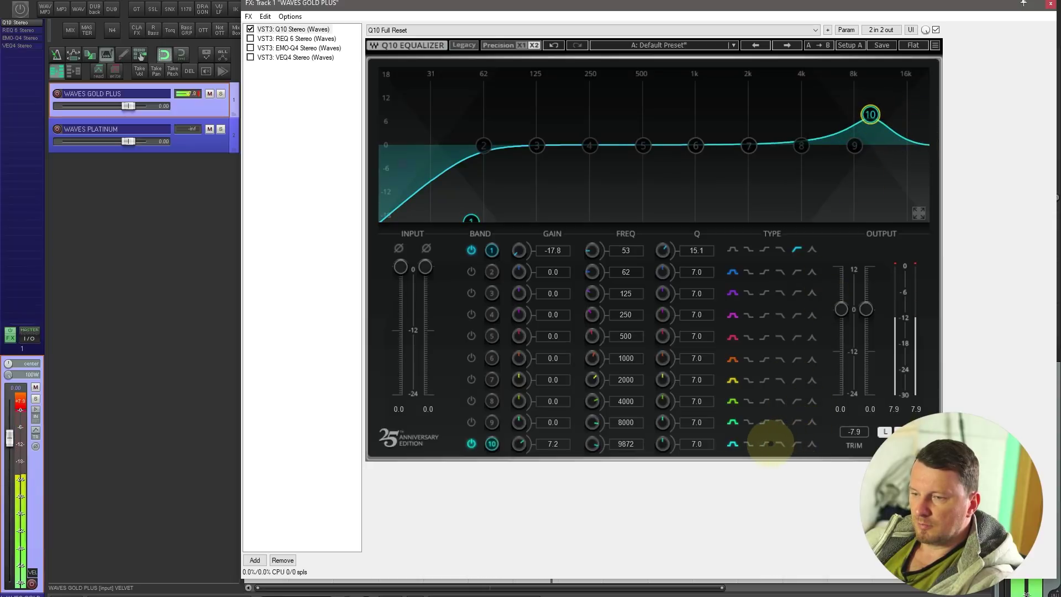
pyautogui.click(764, 443)
# - Cut band 8 by 3.9 dB at 4000 Hz and boost band 7 by 3.7 dB at 1678 Hz with Q 1.2
pyautogui.moveTo(801, 145); pyautogui.dragTo(727, 122)
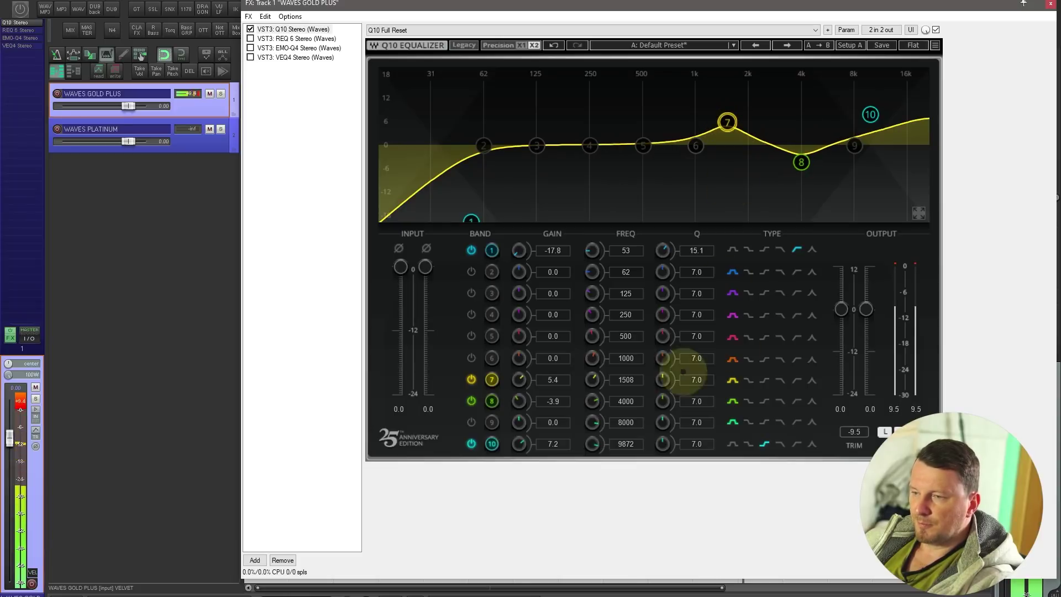
pyautogui.moveTo(662, 379); pyautogui.dragTo(661, 494)
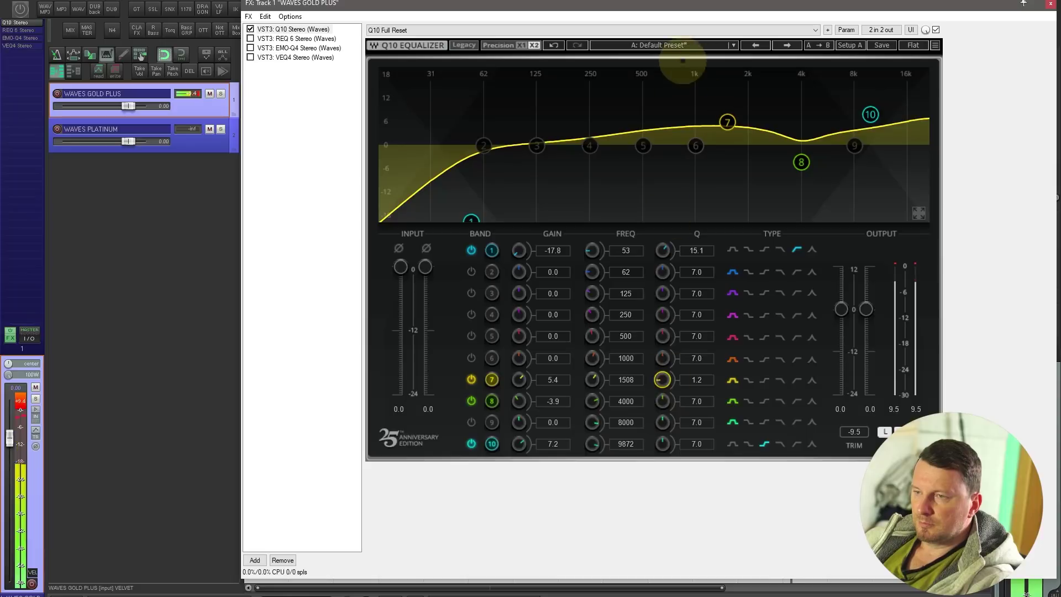
pyautogui.moveTo(727, 122); pyautogui.dragTo(734, 130)
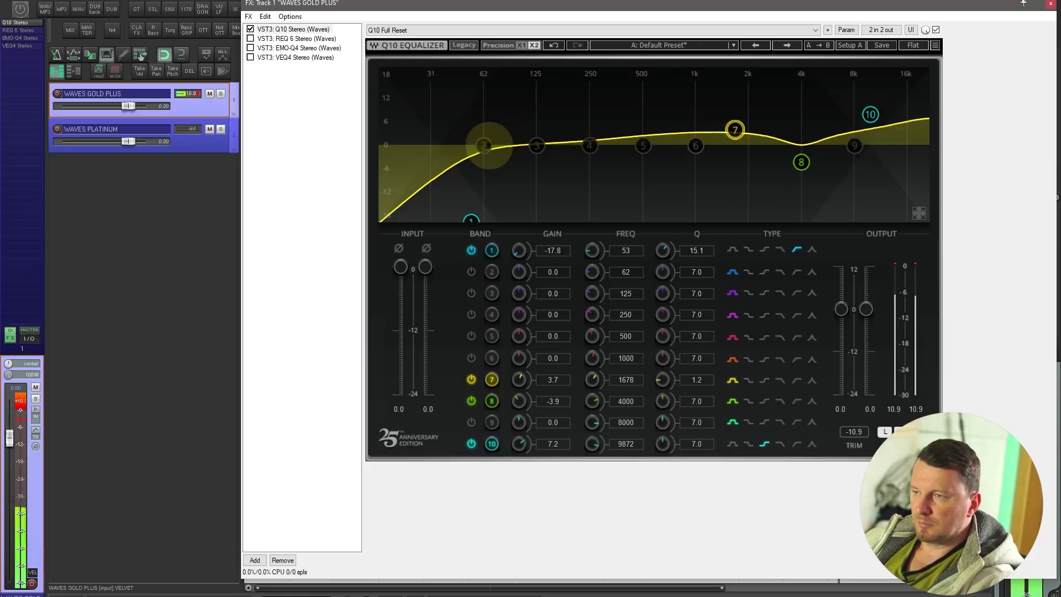
# - Boost Q10's band 2 by 4.8 dB at 55 Hz and change its filter type to low shelf
pyautogui.moveTo(483, 146); pyautogui.dragTo(473, 124)
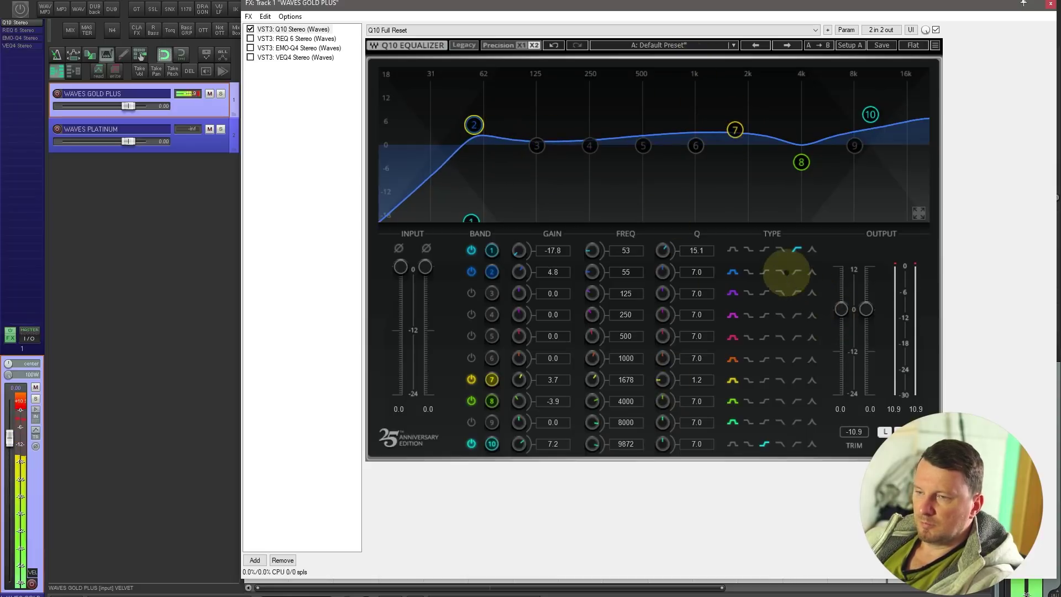
pyautogui.click(764, 271)
pyautogui.click(749, 271)
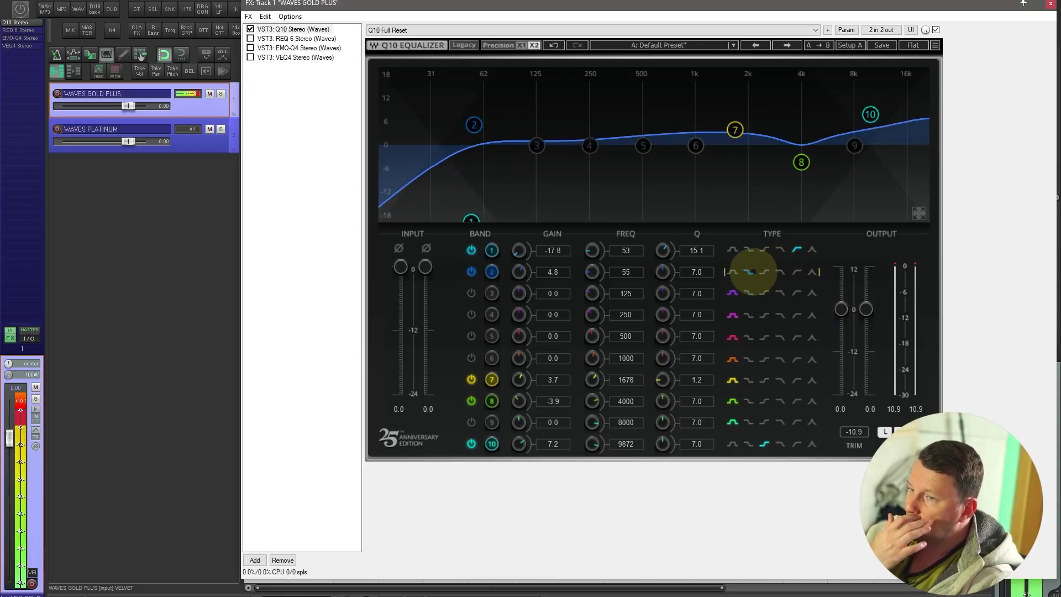
# - Raise Q10's band 2 shelf further and shape the lower mids with a band 3 cut and a slight band 5 boost
pyautogui.moveTo(474, 124); pyautogui.dragTo(450, 55)
pyautogui.moveTo(537, 145); pyautogui.dragTo(572, 167)
pyautogui.moveTo(642, 144); pyautogui.dragTo(633, 136)
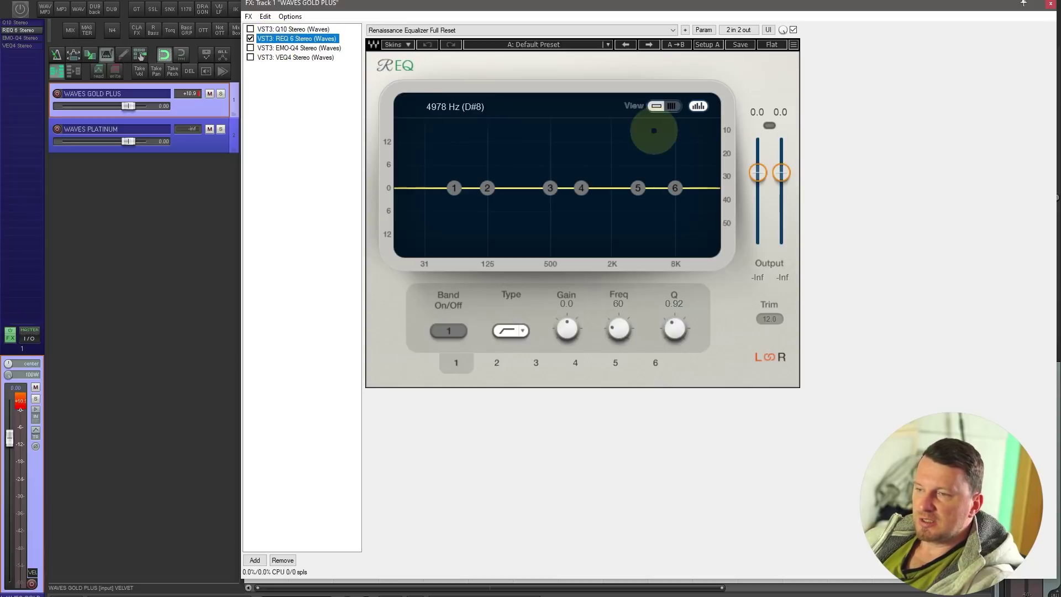
# - Compare REQ 6's single-band and all-bands views during playback, finishing on the all-bands view
pyautogui.press('space')
pyautogui.click(670, 106)
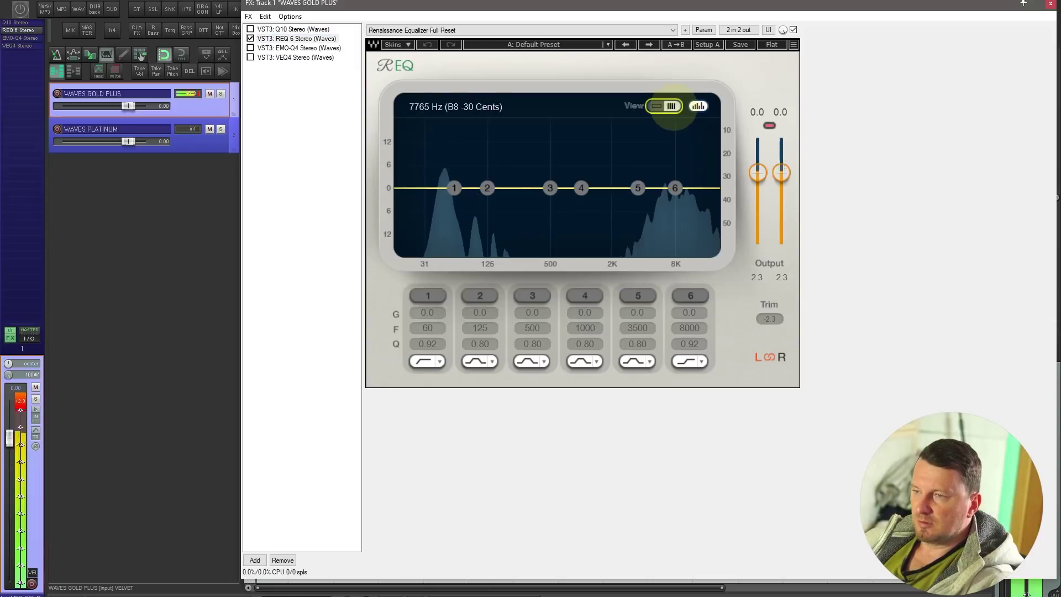
pyautogui.click(663, 105)
pyautogui.click(666, 106)
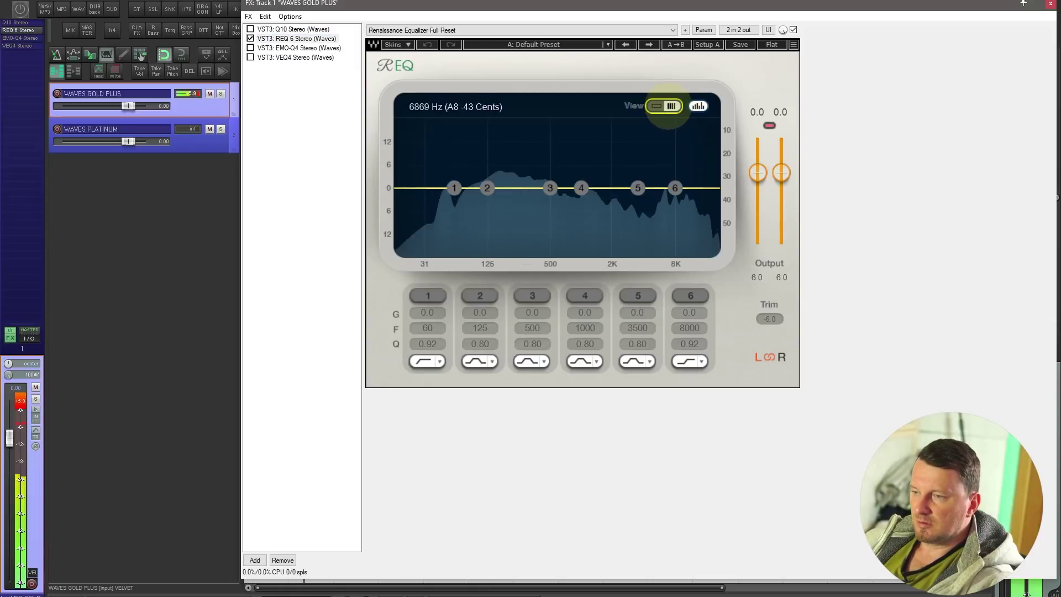
pyautogui.press('space')
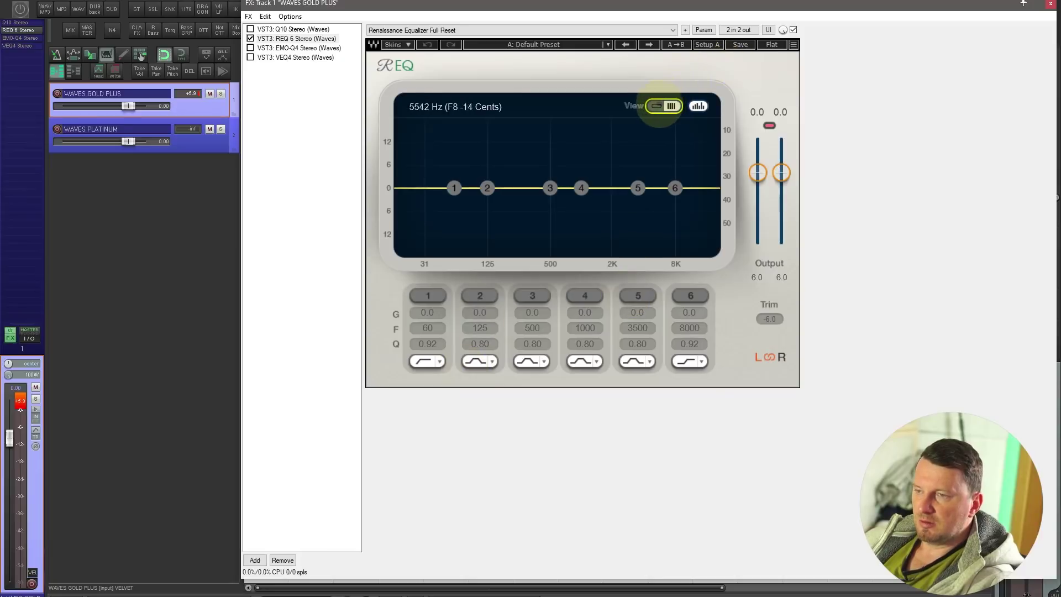
pyautogui.click(663, 106)
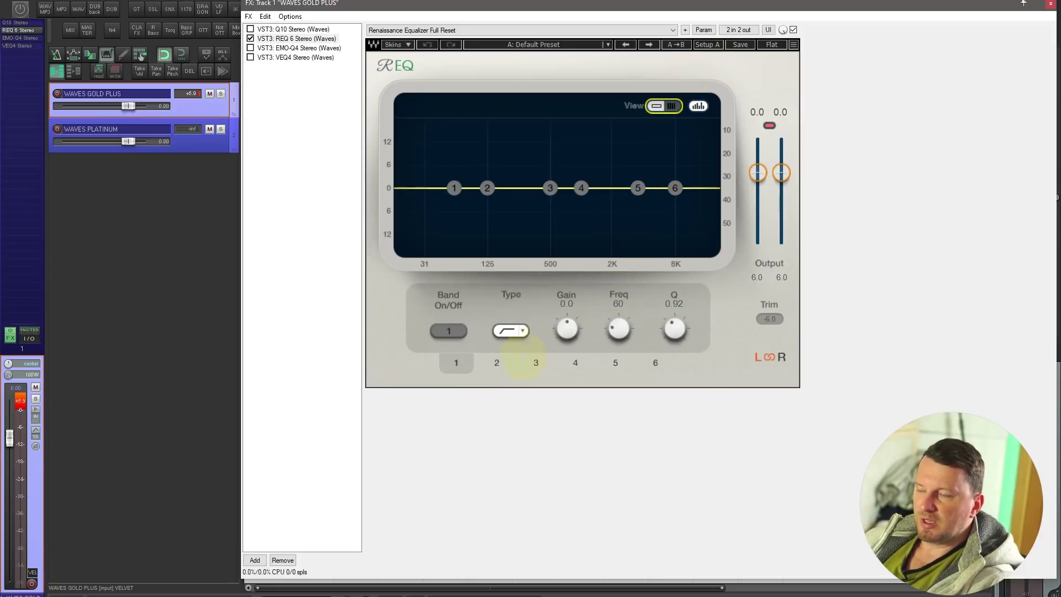
pyautogui.click(668, 106)
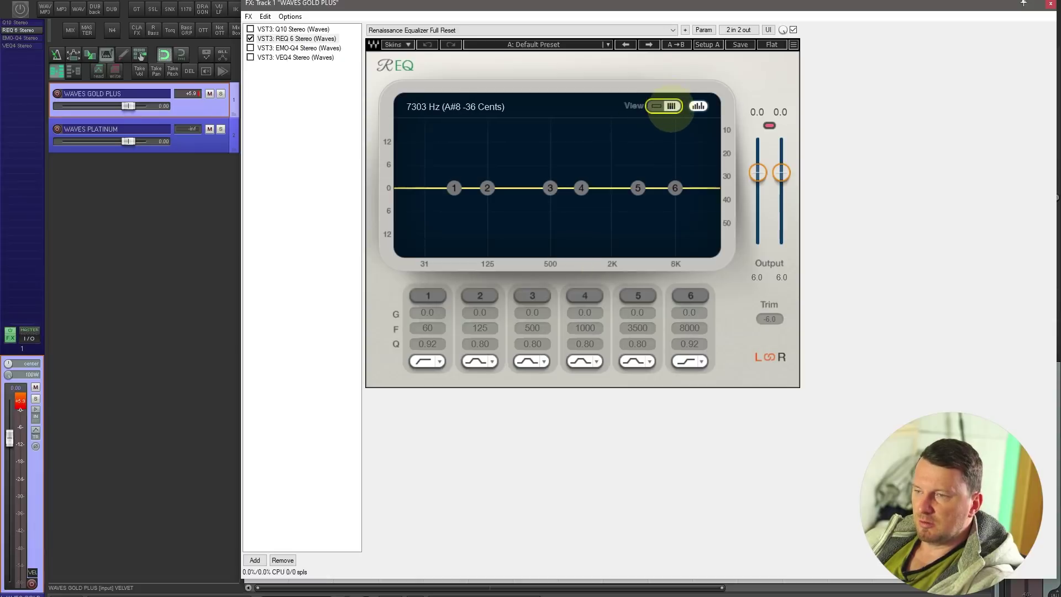
# - Set REQ 6's band 1 high-pass filter to 38 Hz and band 2 to an 8.5 dB low shelf at 71 Hz
pyautogui.press('space')
pyautogui.moveTo(453, 188); pyautogui.dragTo(434, 178)
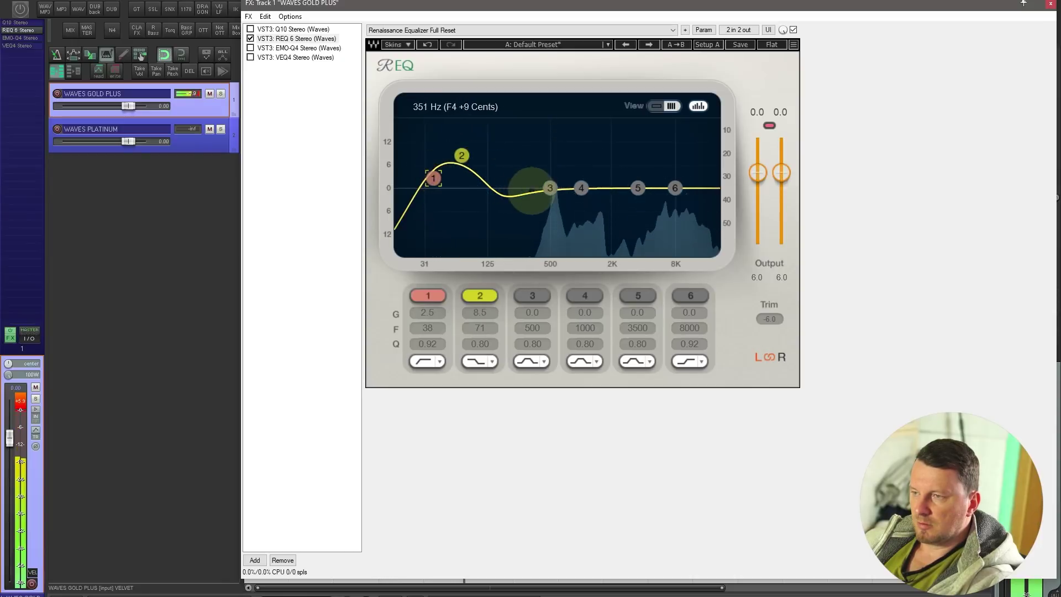
# - Boost REQ 6's band 4 by 2.8 dB at 1067 Hz with Q 0.26 and its band 6 high shelf by 3.9 dB at 7121 Hz
pyautogui.moveTo(580, 188); pyautogui.dragTo(584, 177)
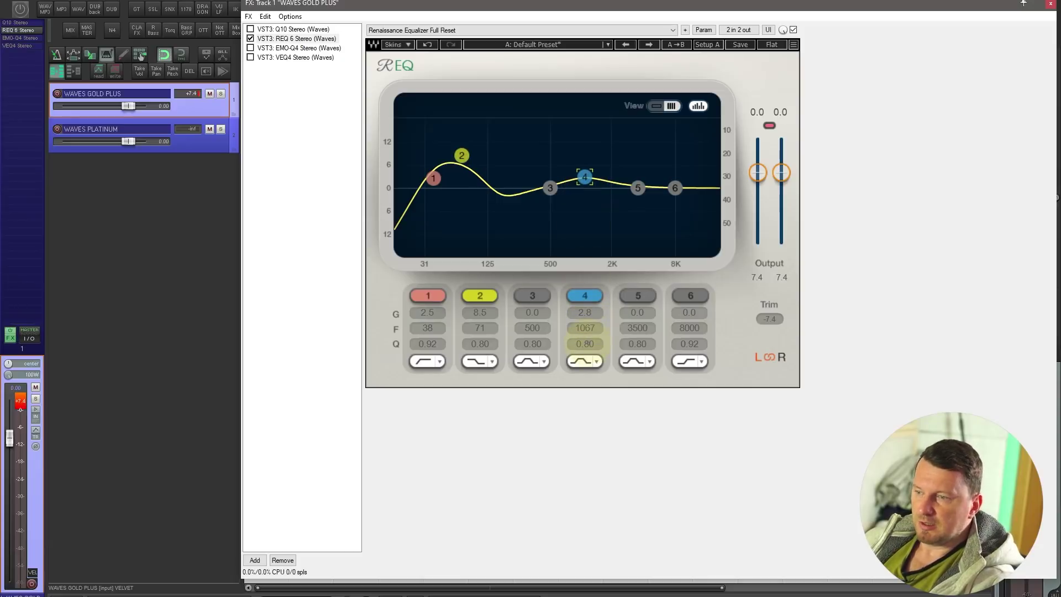
pyautogui.moveTo(588, 343); pyautogui.dragTo(588, 359)
pyautogui.press('space')
pyautogui.moveTo(675, 187)
pyautogui.mouseDown()
pyautogui.moveTo(674, 167)
pyautogui.moveTo(662, 165)
pyautogui.moveTo(638, 186)
pyautogui.moveTo(669, 174)
pyautogui.mouseUp()
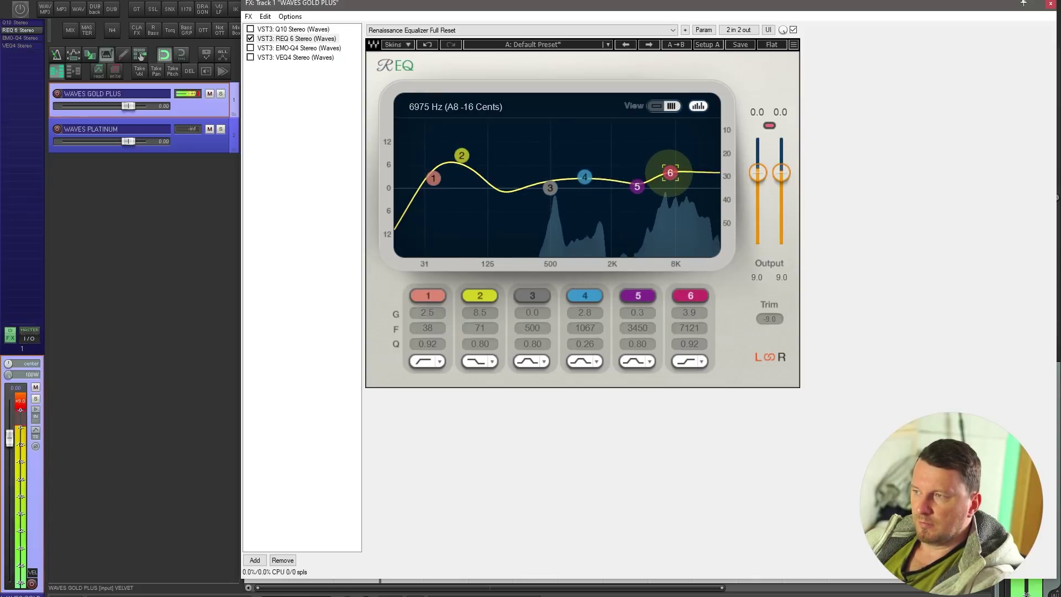
pyautogui.press('space')
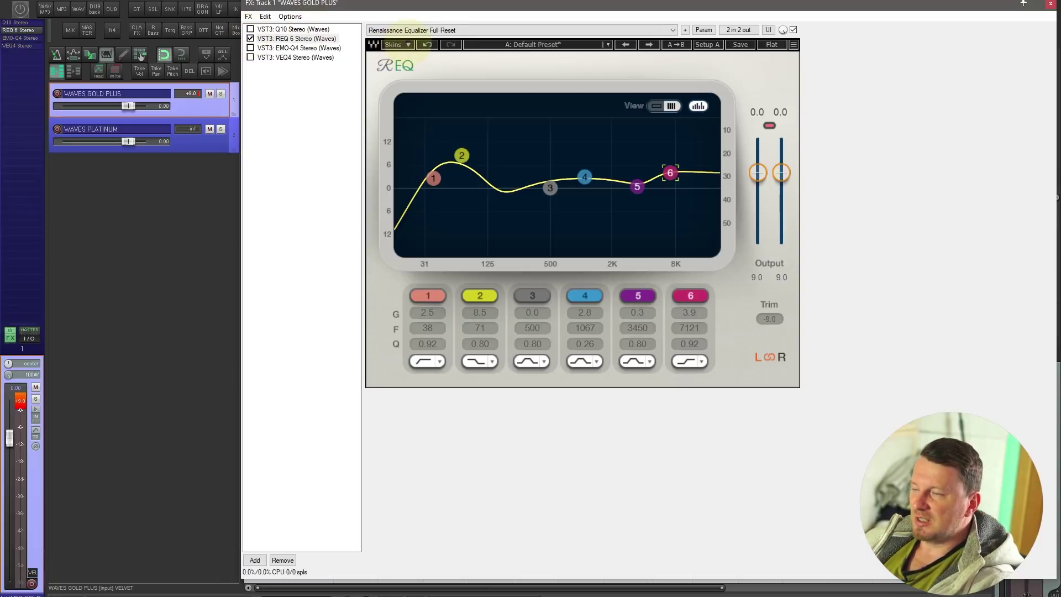
# - Preview REQ 6's Dark skin and switch the plugin to the Legacy skin
pyautogui.click(396, 44)
pyautogui.click(406, 70)
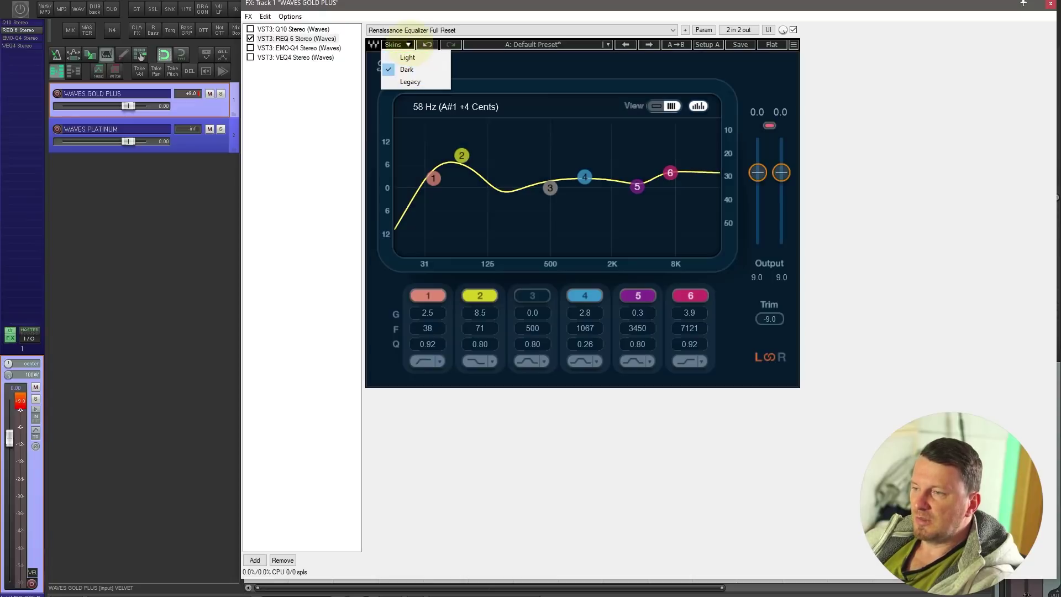
pyautogui.click(410, 82)
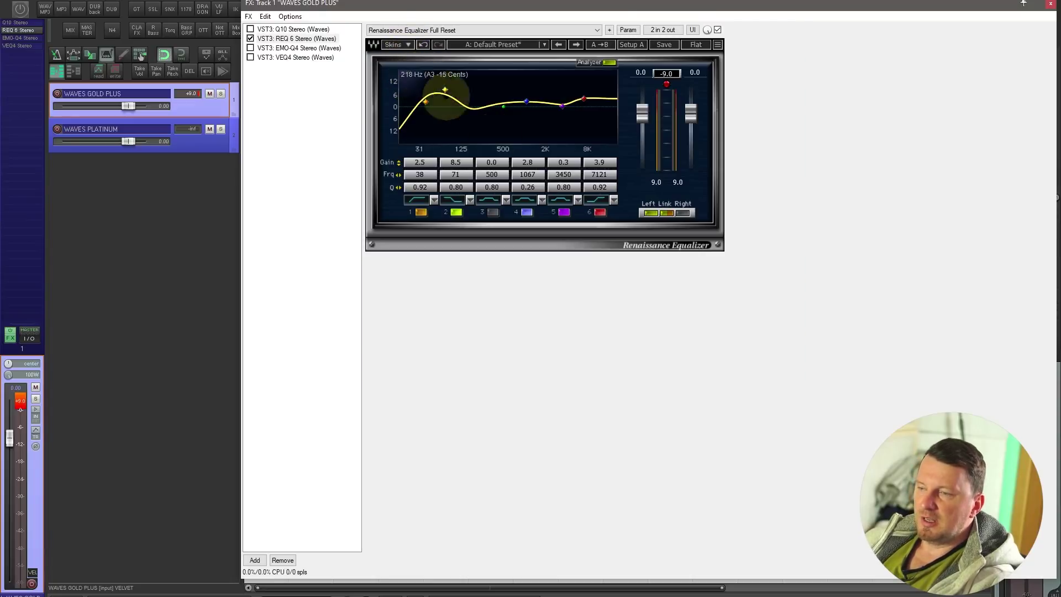
# - Show EMO-Q4 Stereo and set its band 1 to a 7.3 dB low shelf at 36 Hz while comparing filter types
pyautogui.click(282, 48)
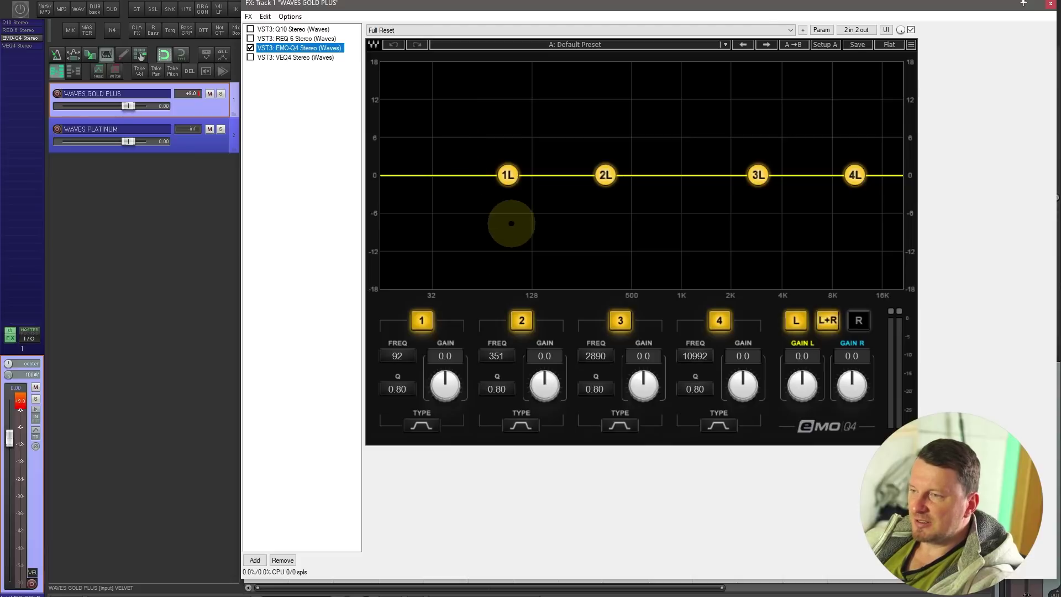
pyautogui.press('space')
pyautogui.moveTo(506, 173); pyautogui.dragTo(438, 129)
pyautogui.click(422, 425)
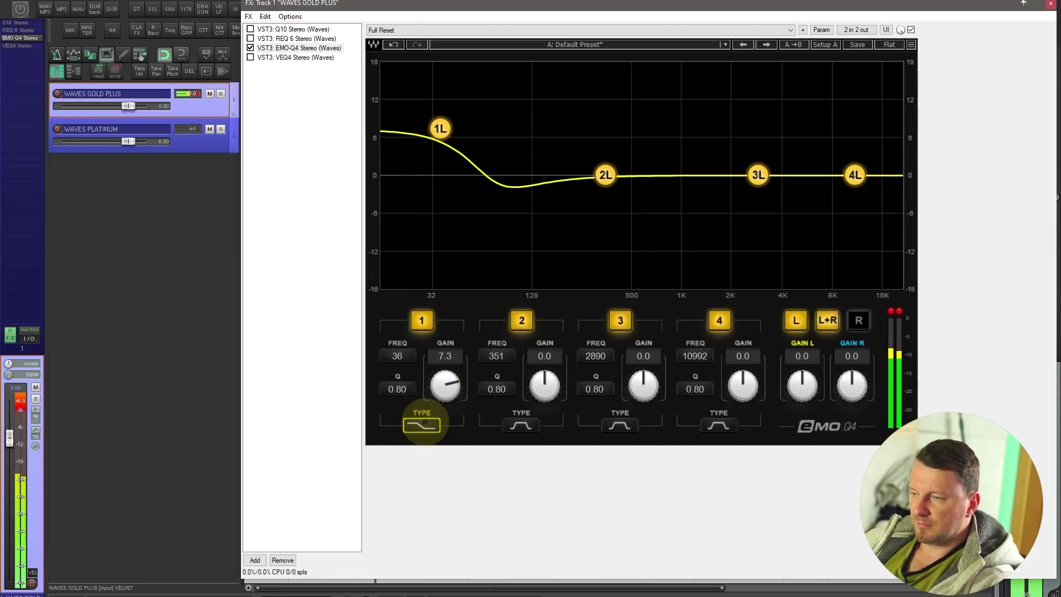
pyautogui.click(422, 425)
pyautogui.click(421, 425)
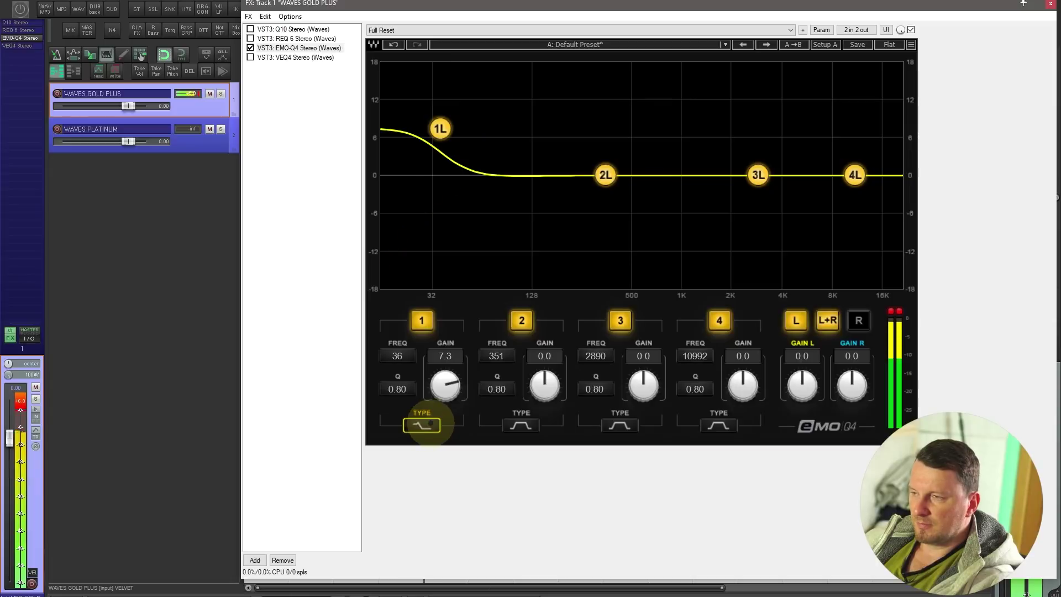
# - Raise EMO-Q4's band 1 Q to 1.39, compare its filter types and set a resonant low shelf of 6.1 dB at 78 Hz
pyautogui.moveTo(440, 129); pyautogui.dragTo(501, 131)
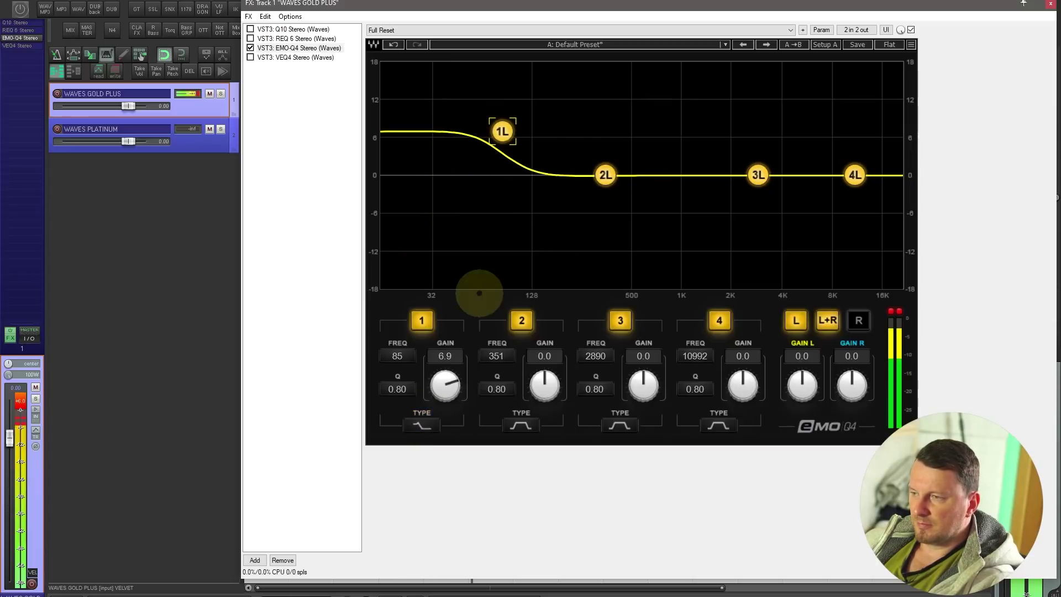
pyautogui.moveTo(396, 387); pyautogui.dragTo(414, 358)
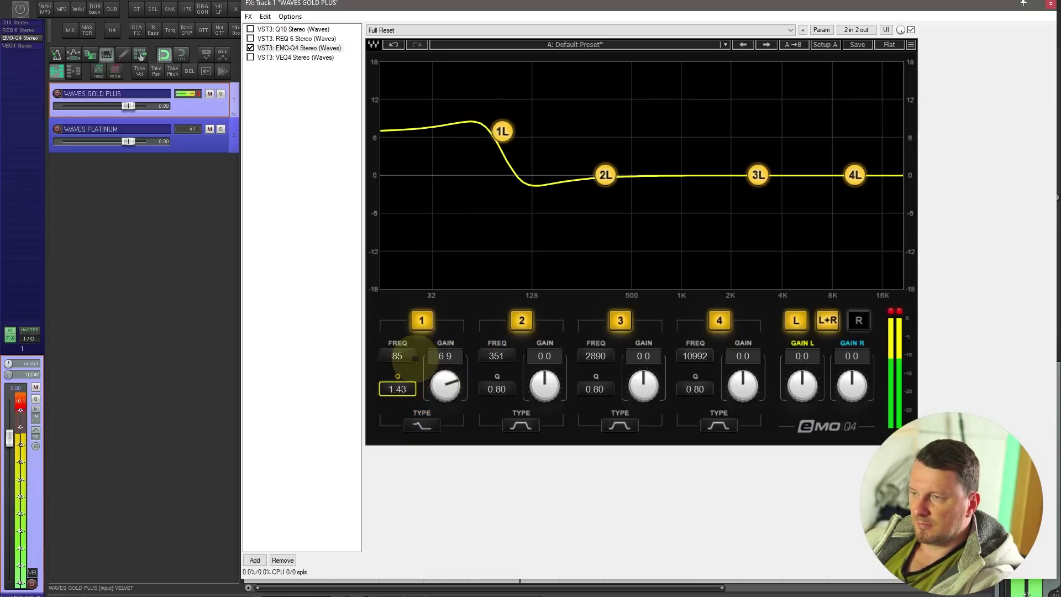
pyautogui.click(421, 425)
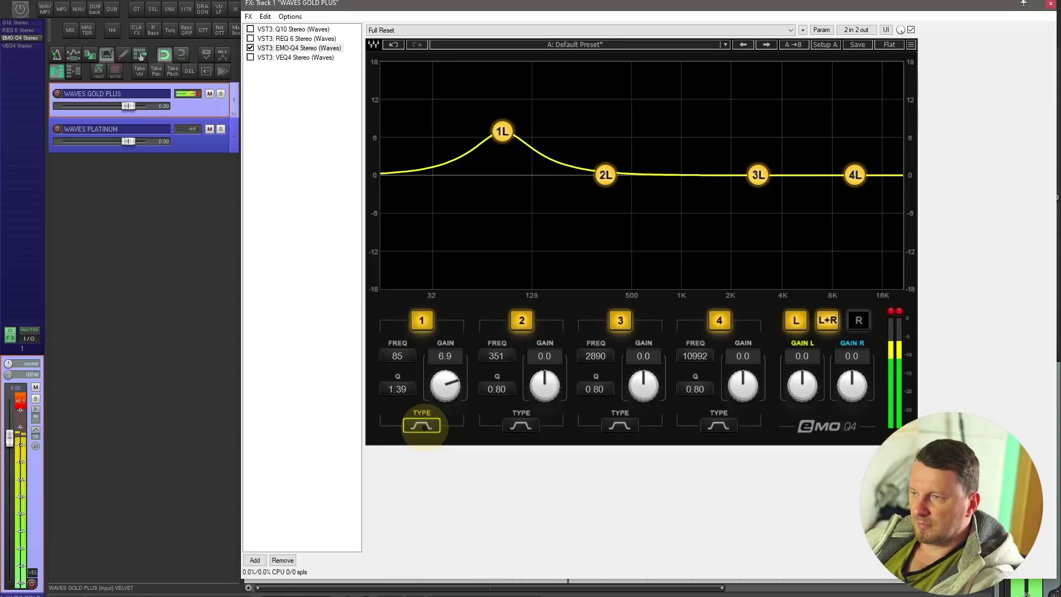
pyautogui.click(422, 426)
pyautogui.click(422, 426)
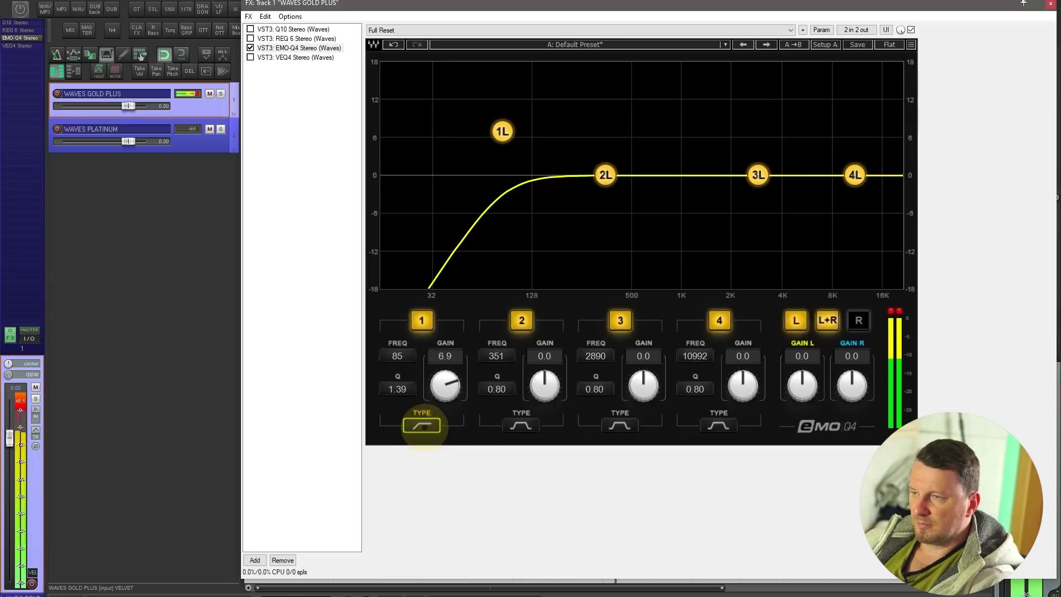
pyautogui.click(422, 426)
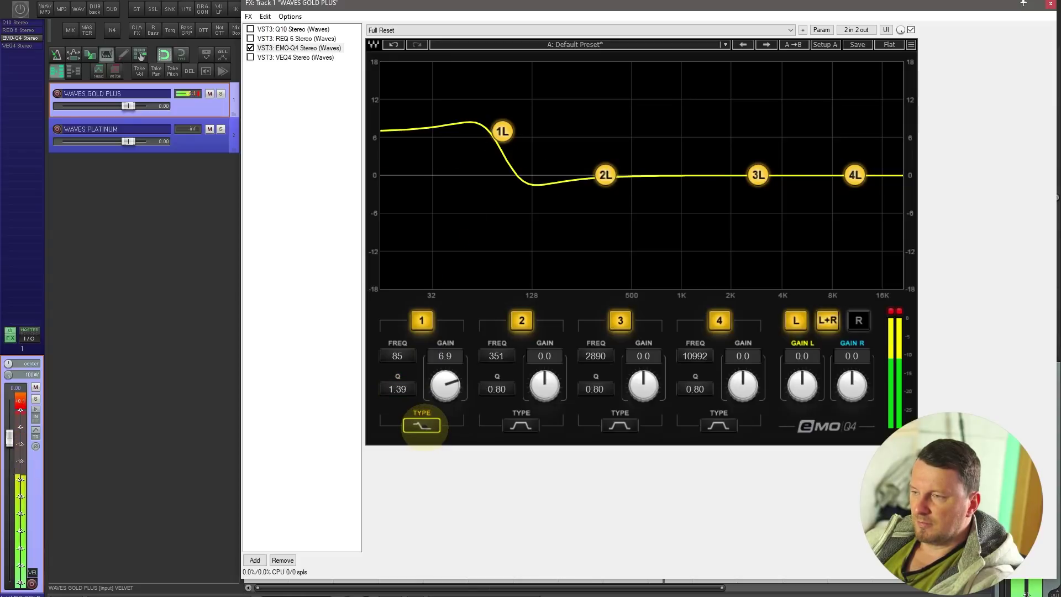
pyautogui.click(422, 426)
pyautogui.click(422, 425)
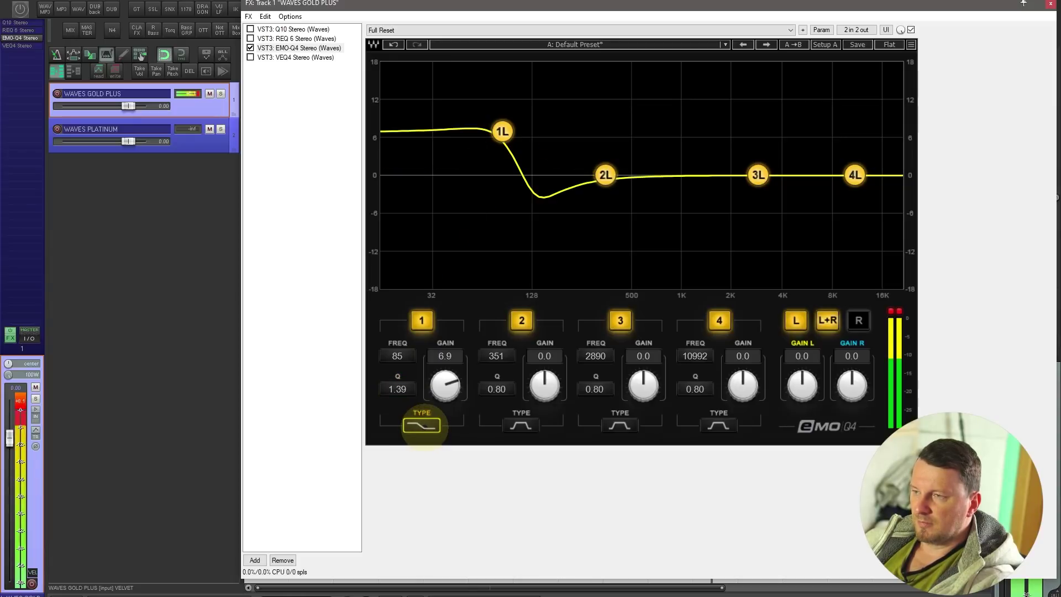
pyautogui.moveTo(501, 131); pyautogui.dragTo(496, 137)
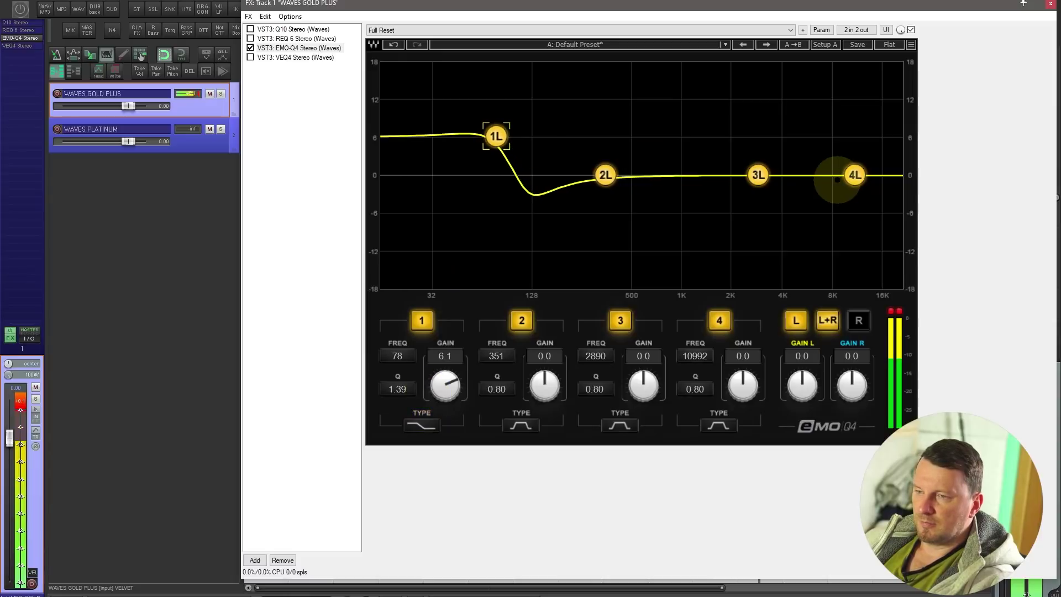
# - Set EMO-Q4's band 4 to a 4.7 dB high shelf at 6040 Hz and cut band 3 by 2.8 dB at 4005 Hz
pyautogui.moveTo(857, 174); pyautogui.dragTo(811, 144)
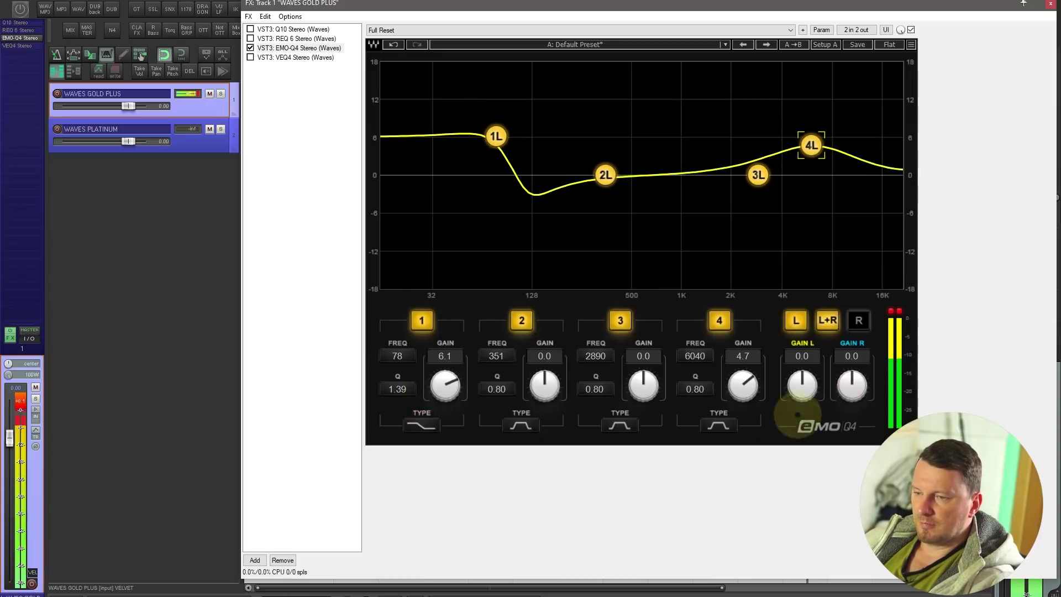
pyautogui.click(718, 425)
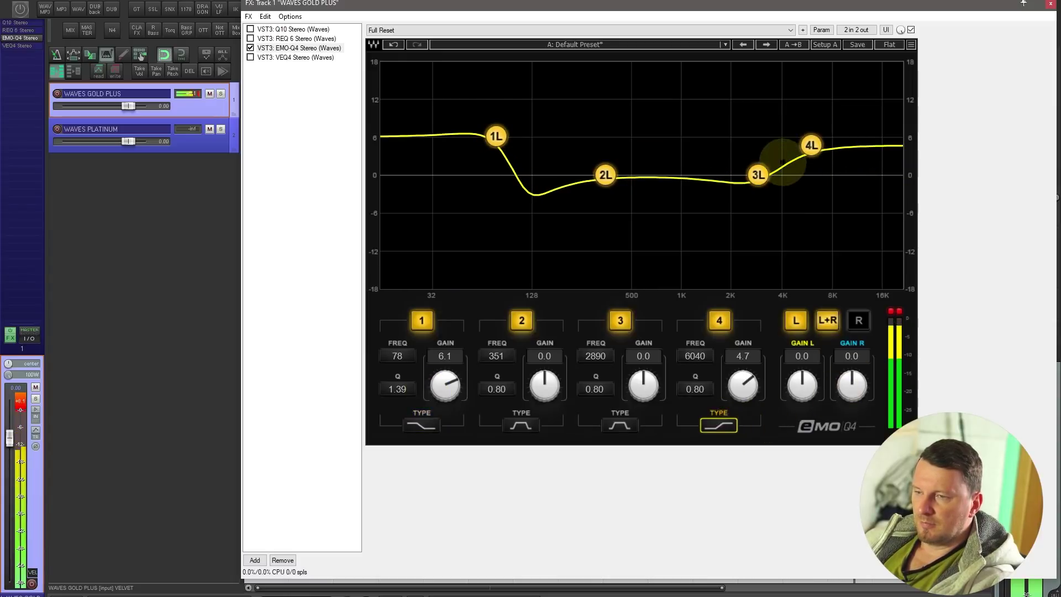
pyautogui.moveTo(759, 172); pyautogui.dragTo(781, 192)
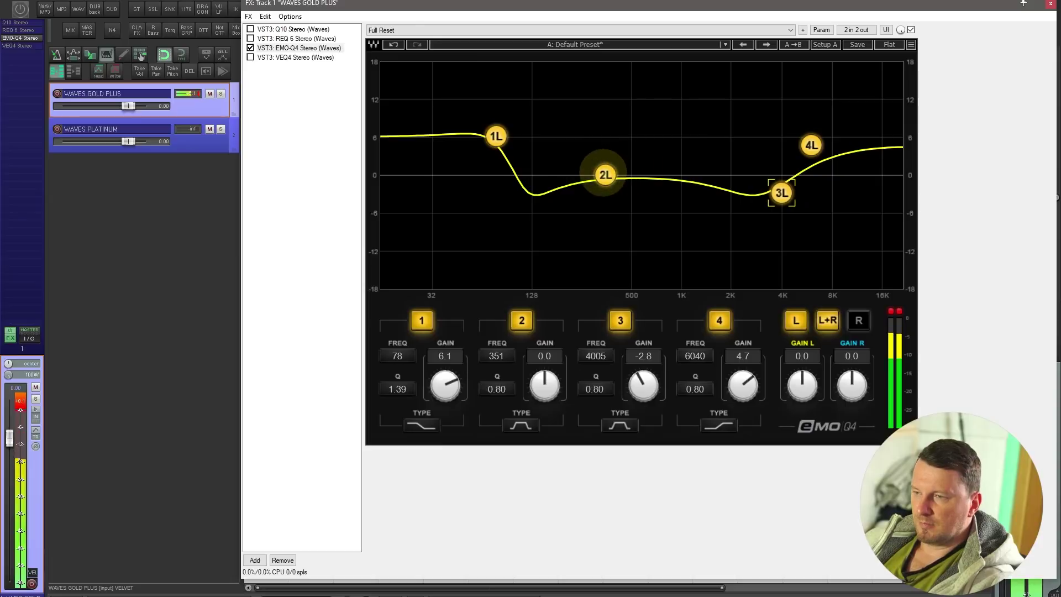
# - Boost EMO-Q4's band 2 by 3.4 dB at 463 Hz and set band 3 to Q 0.05 with 0.9 dB gain
pyautogui.moveTo(605, 175); pyautogui.dragTo(625, 153)
pyautogui.moveTo(608, 391); pyautogui.dragTo(615, 483)
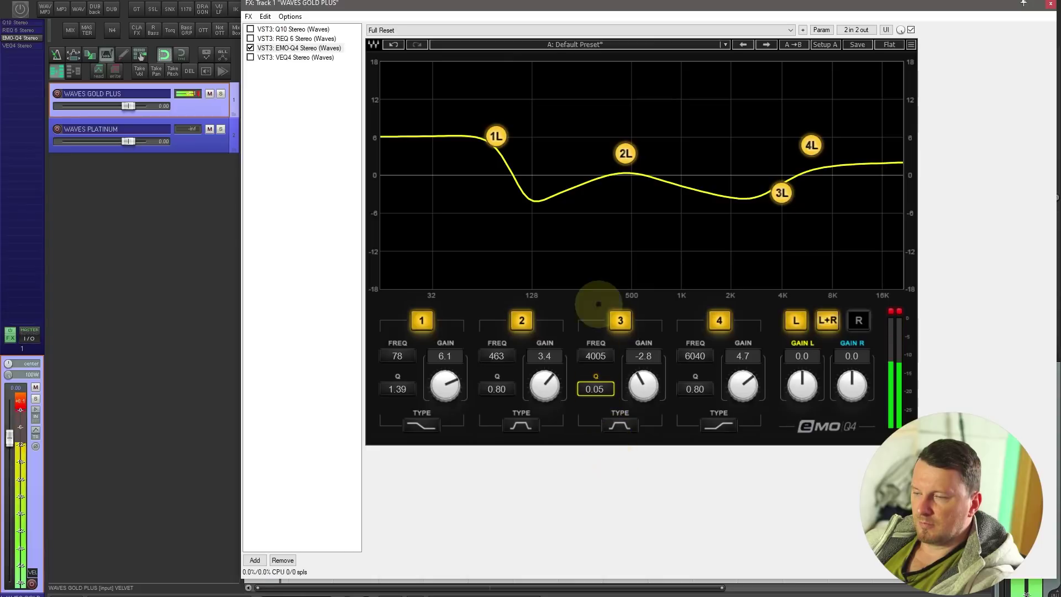
pyautogui.moveTo(641, 384); pyautogui.dragTo(669, 354)
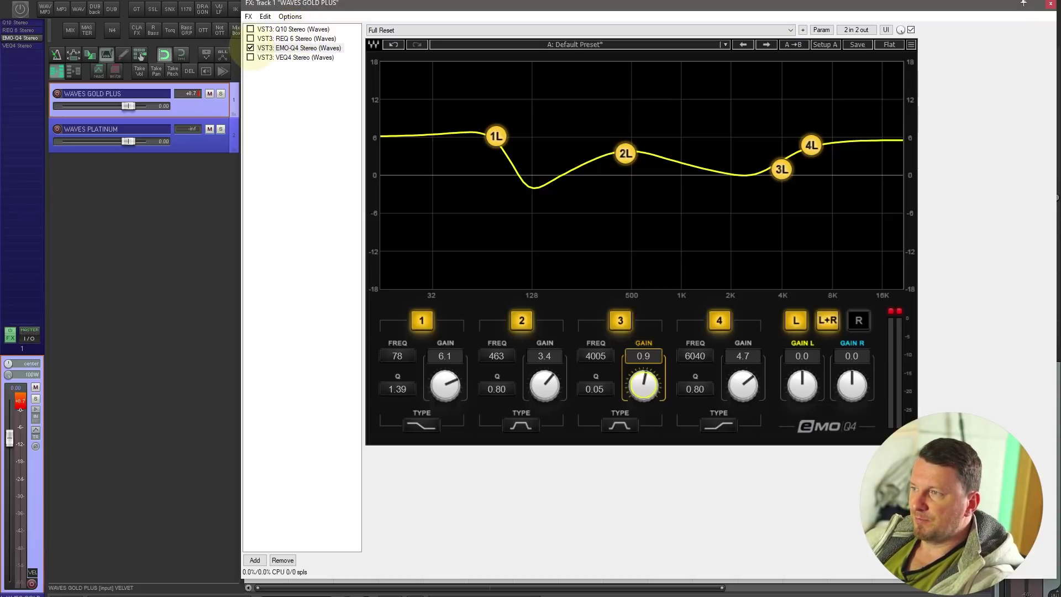
# - Show VEQ4 Stereo, boost its HF band at 15 kHz and enable Analog mode
pyautogui.click(271, 58)
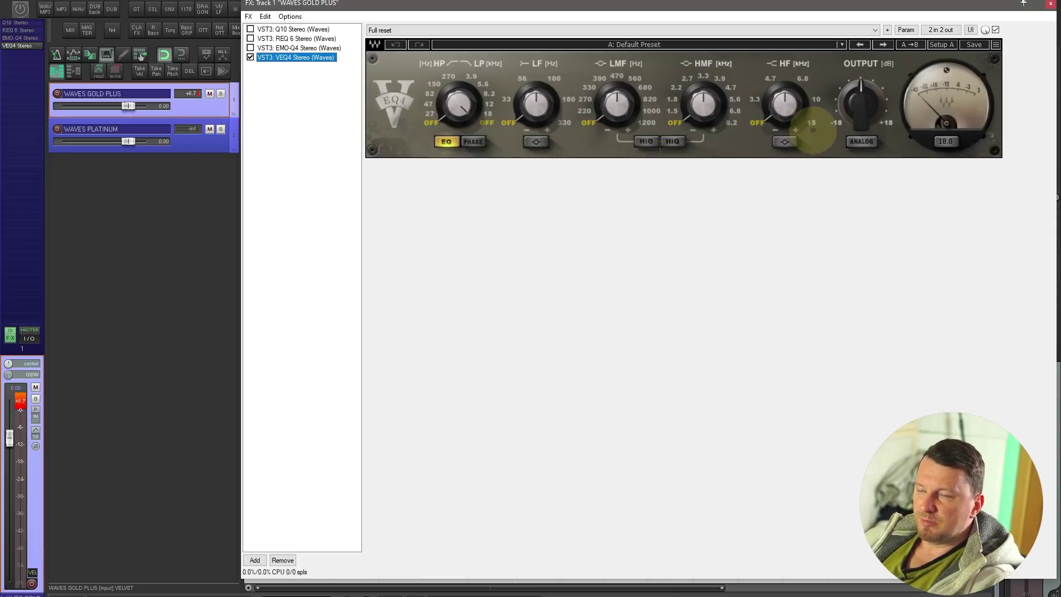
pyautogui.moveTo(787, 95); pyautogui.dragTo(781, 110)
pyautogui.moveTo(768, 45); pyautogui.dragTo(768, 4)
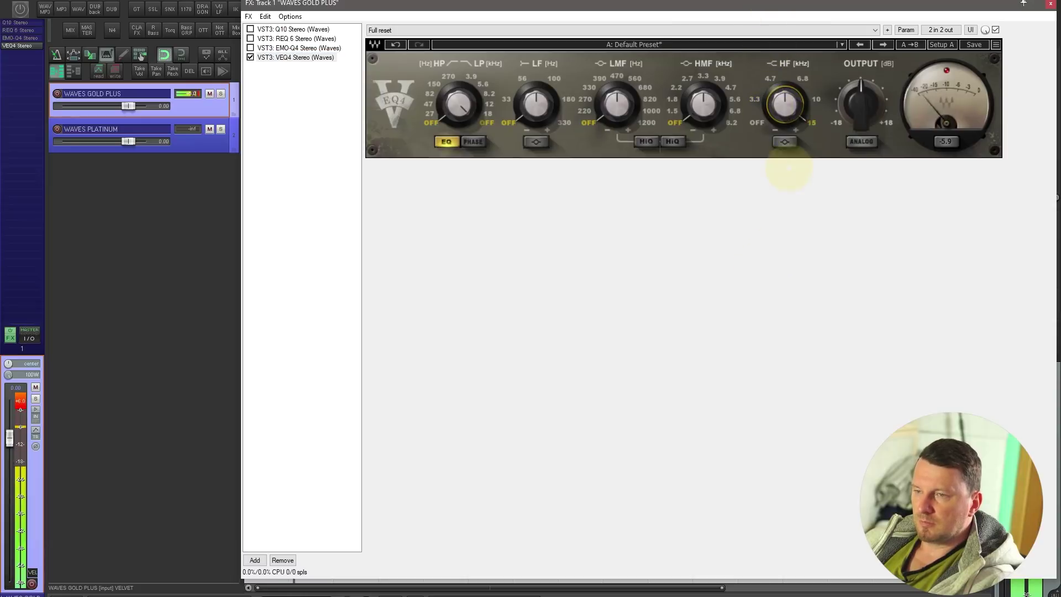
pyautogui.moveTo(787, 105); pyautogui.dragTo(787, 86)
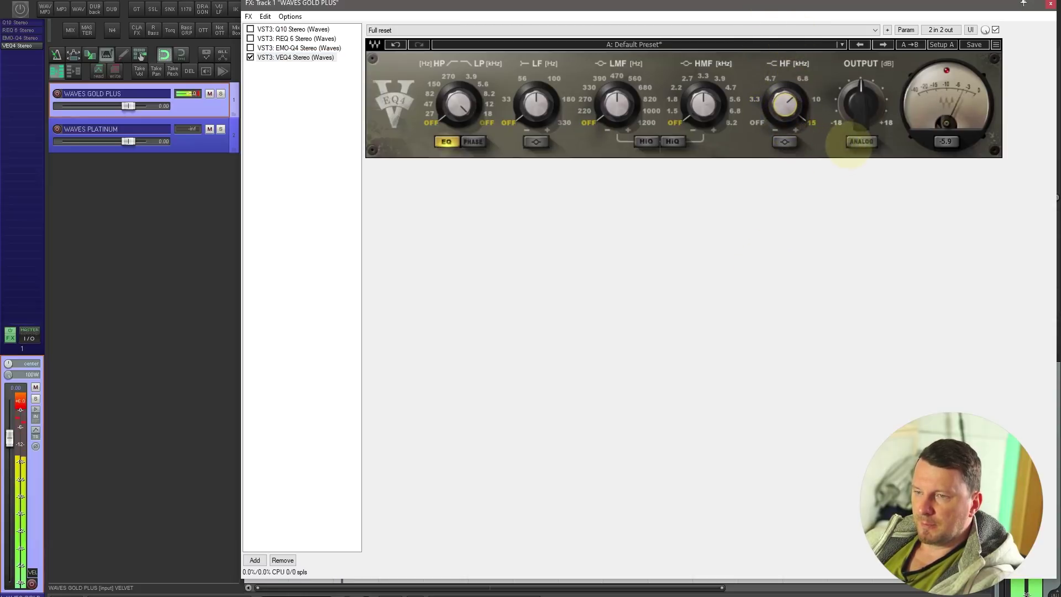
pyautogui.click(862, 141)
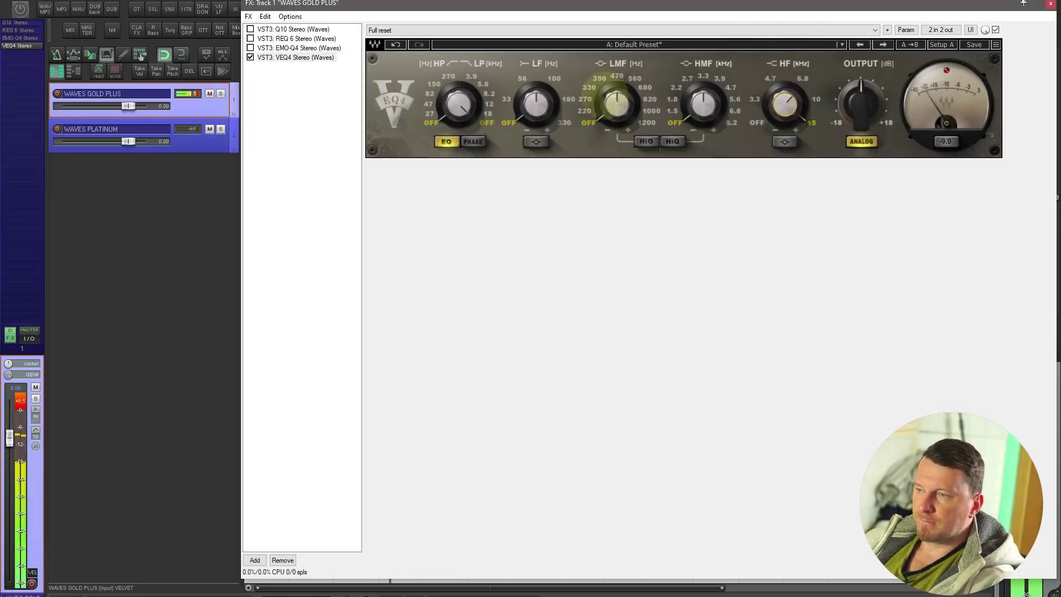
# - Try VEQ4's HP/LP filter settings during playback and return the filters to off
pyautogui.moveTo(442, 107); pyautogui.dragTo(440, 1)
pyautogui.moveTo(459, 105); pyautogui.dragTo(445, 274)
pyautogui.moveTo(448, 193); pyautogui.dragTo(442, 242)
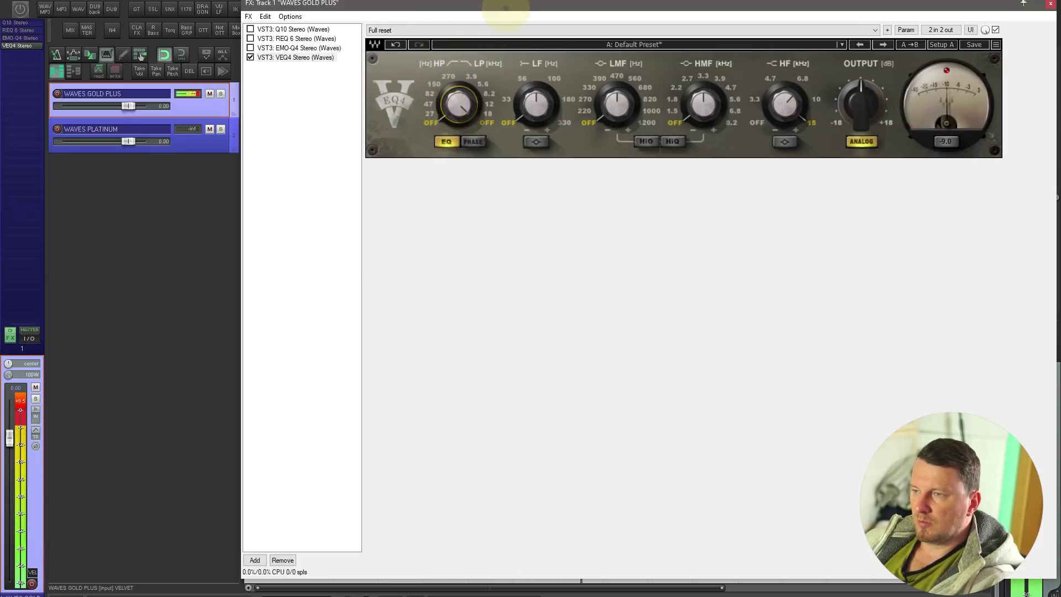
# - Boost VEQ4's LF band by 7.4 dB at 56 Hz and its LMF band at 1200 Hz
pyautogui.moveTo(535, 105); pyautogui.dragTo(536, 52)
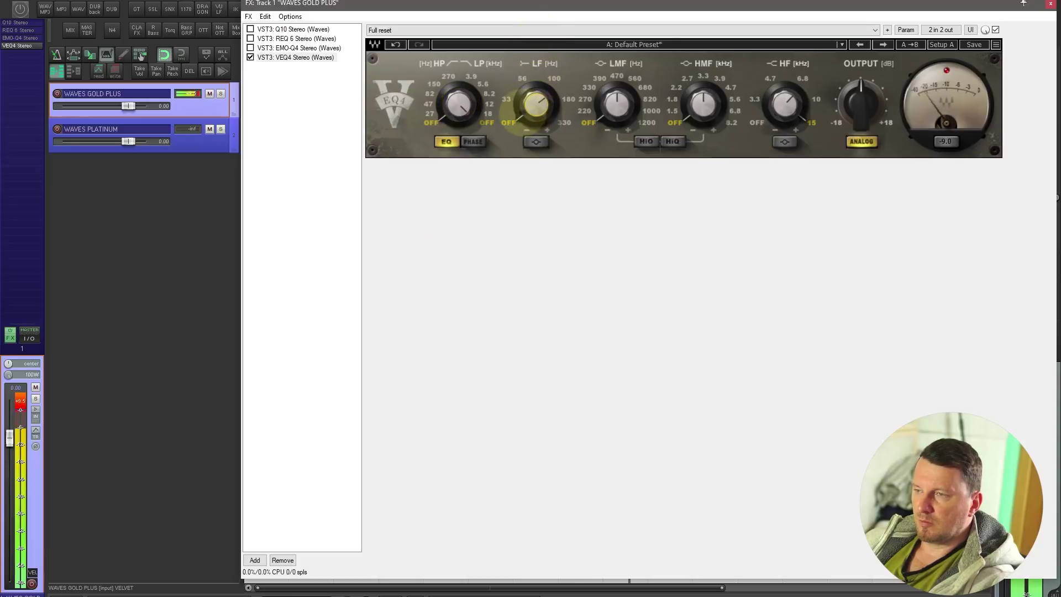
pyautogui.moveTo(520, 112); pyautogui.dragTo(521, 31)
pyautogui.click(538, 101)
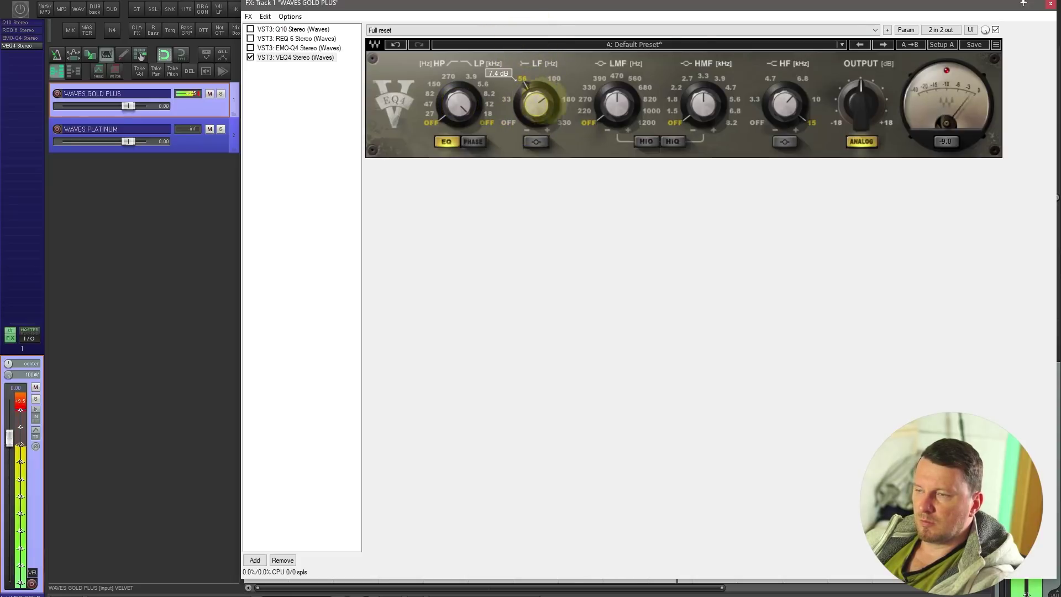
pyautogui.moveTo(604, 104); pyautogui.dragTo(619, 11)
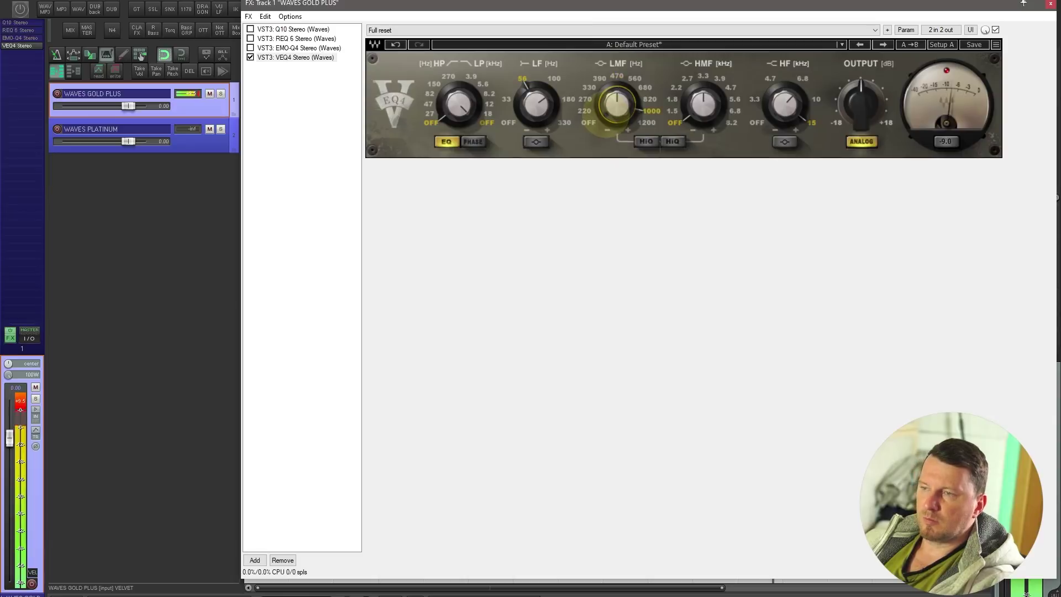
pyautogui.scroll(5, 606, 114)
pyautogui.moveTo(615, 108); pyautogui.dragTo(620, 71)
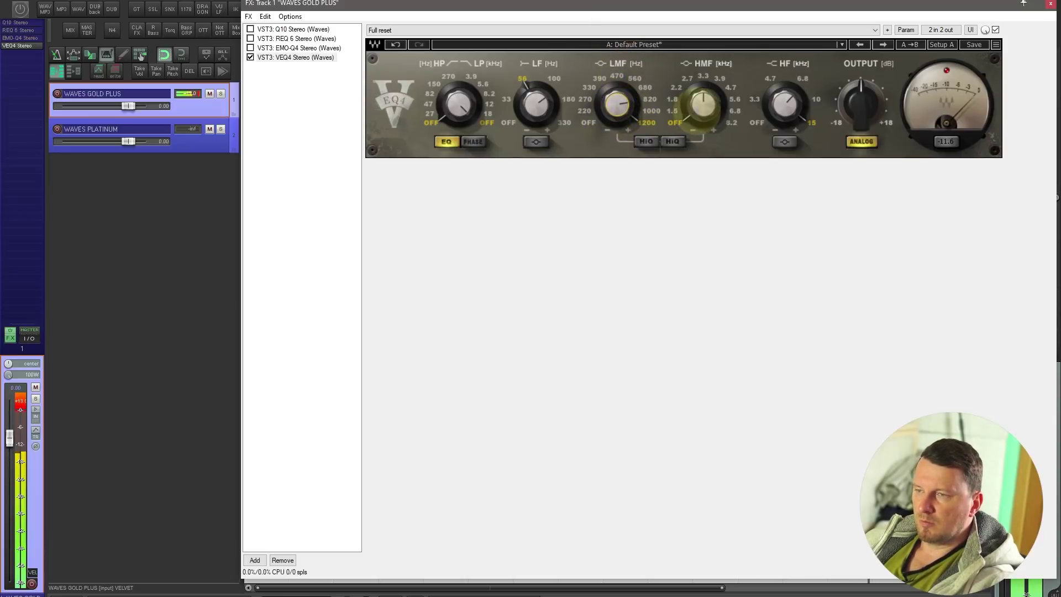
# - Set VEQ4's HMF band to a cut at 4.7 kHz and enable its HiQ
pyautogui.moveTo(703, 104); pyautogui.dragTo(700, 16)
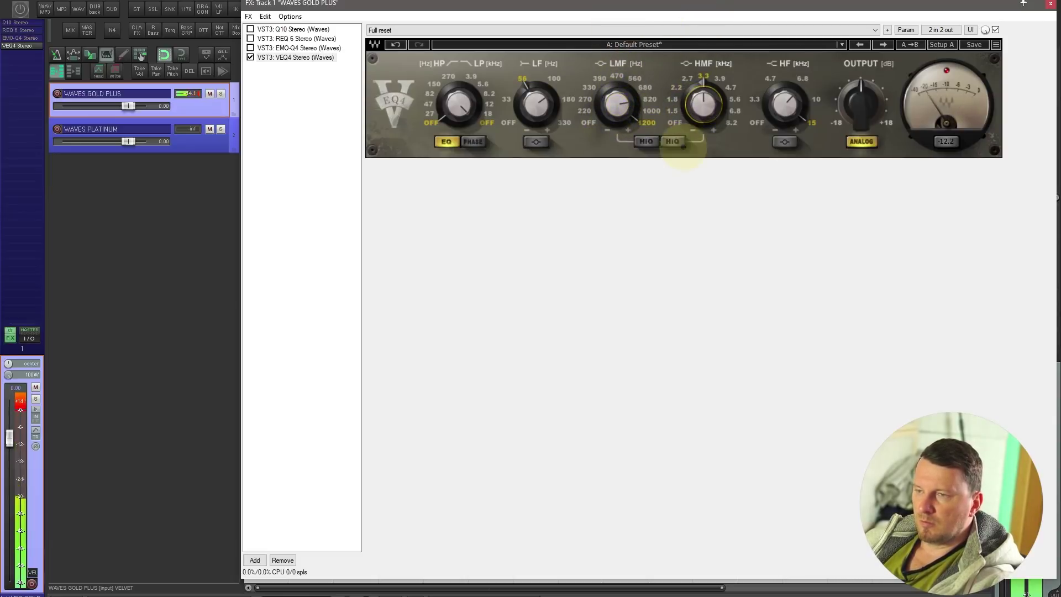
pyautogui.moveTo(685, 141); pyautogui.dragTo(690, 102)
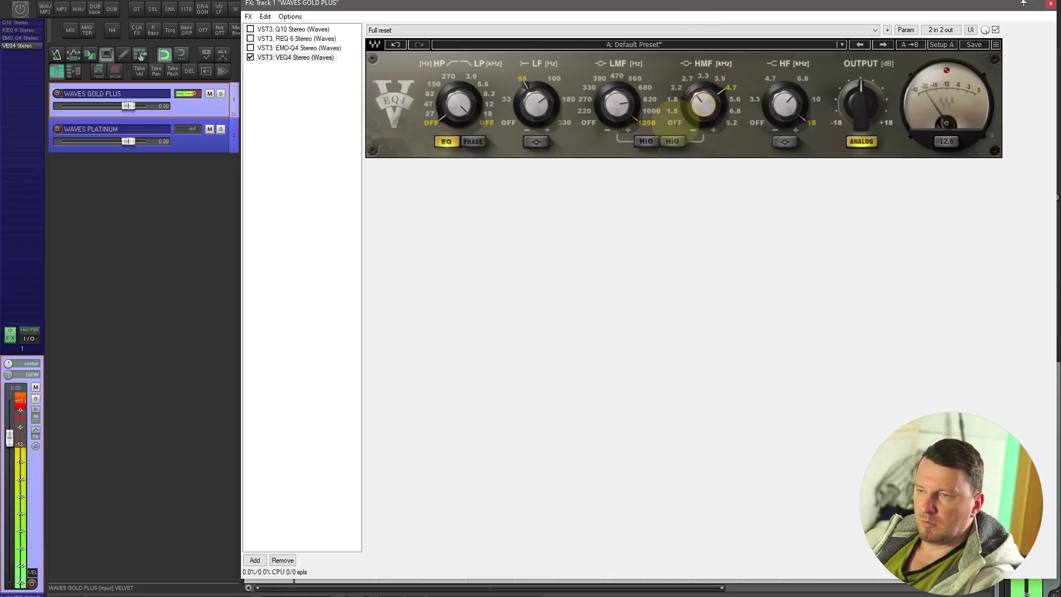
pyautogui.click(673, 141)
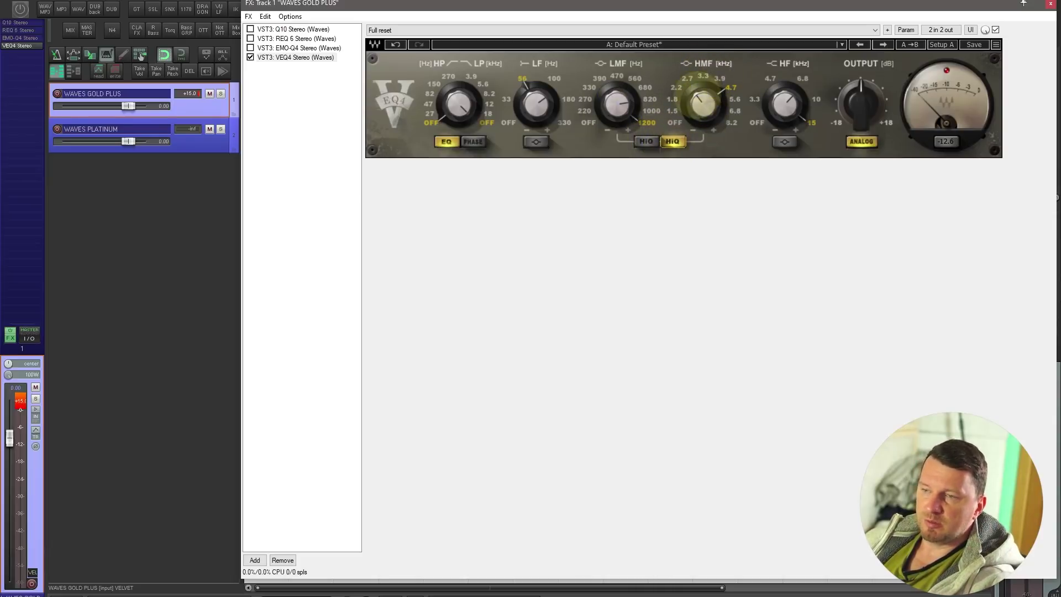
pyautogui.moveTo(701, 108)
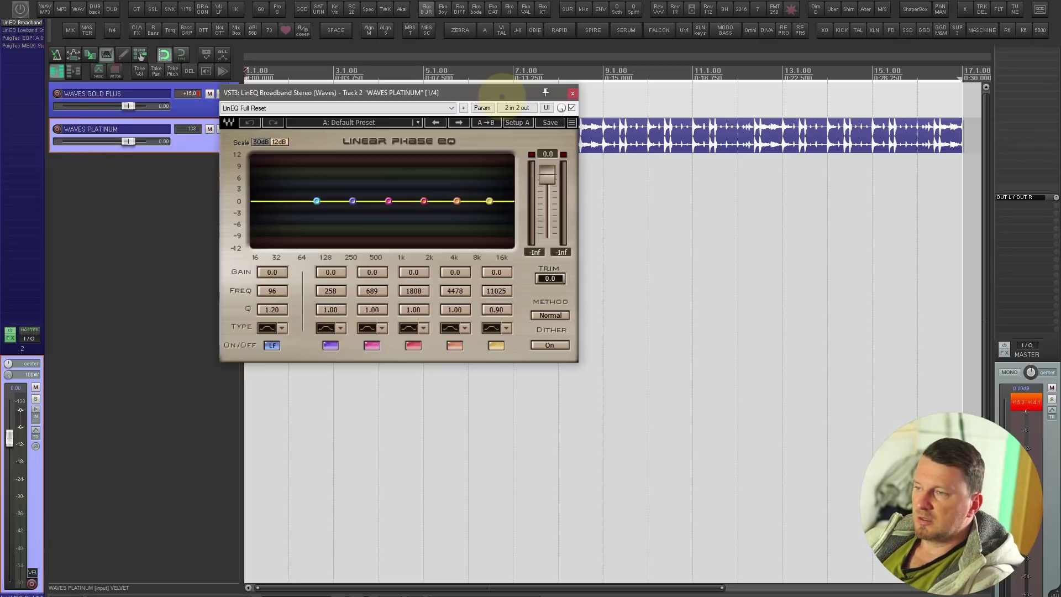
# - Play the loop through LinEQ Broadband, boosting LF 6.1 dB at 56 Hz and adding a 4.4 dB Resonant Hi-Shelf at 7666 Hz
pyautogui.moveTo(501, 92); pyautogui.dragTo(534, 92)
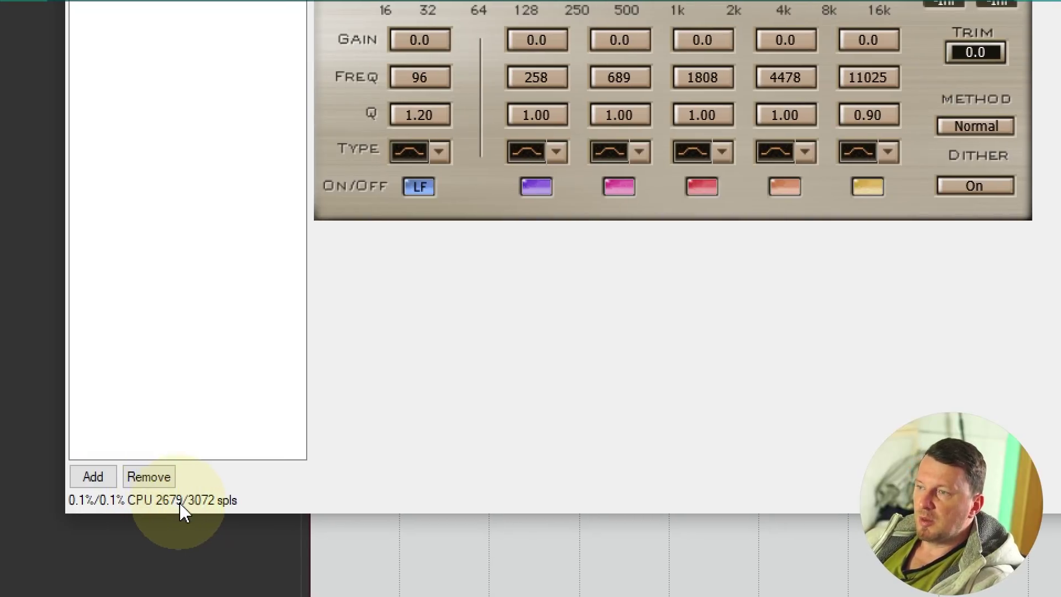
pyautogui.press('space')
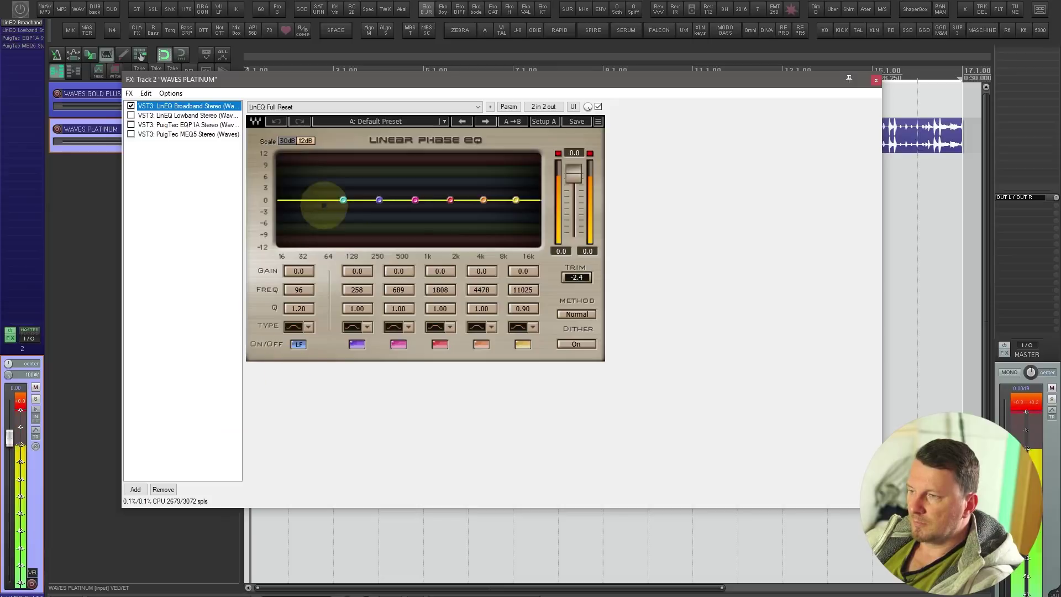
pyautogui.moveTo(342, 199); pyautogui.dragTo(324, 177)
pyautogui.moveTo(515, 200)
pyautogui.mouseDown()
pyautogui.moveTo(509, 183)
pyautogui.moveTo(501, 191)
pyautogui.mouseUp()
pyautogui.click(532, 327)
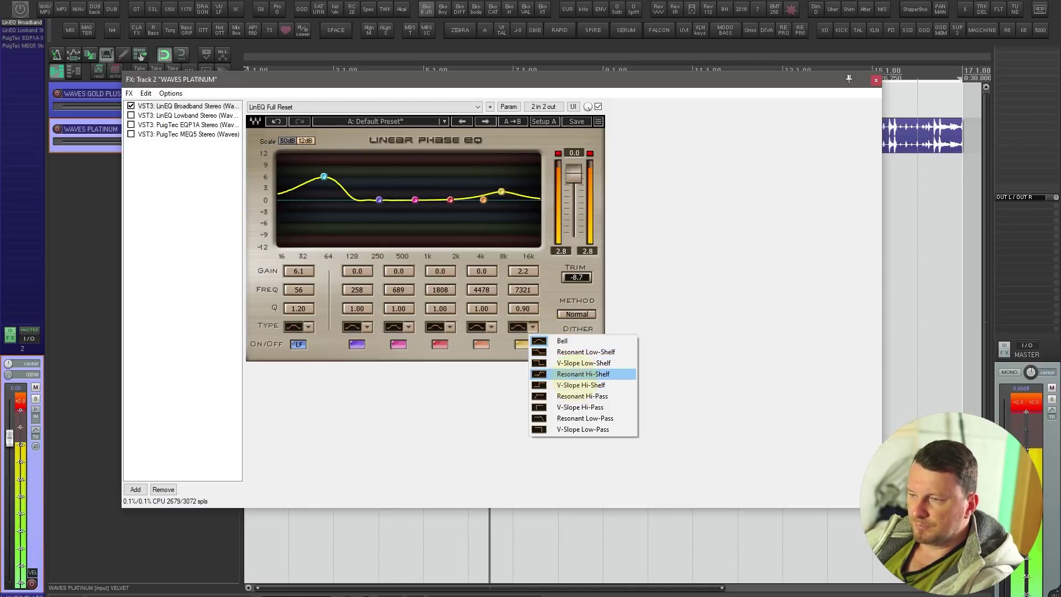
pyautogui.click(575, 373)
pyautogui.moveTo(501, 191); pyautogui.dragTo(444, 190)
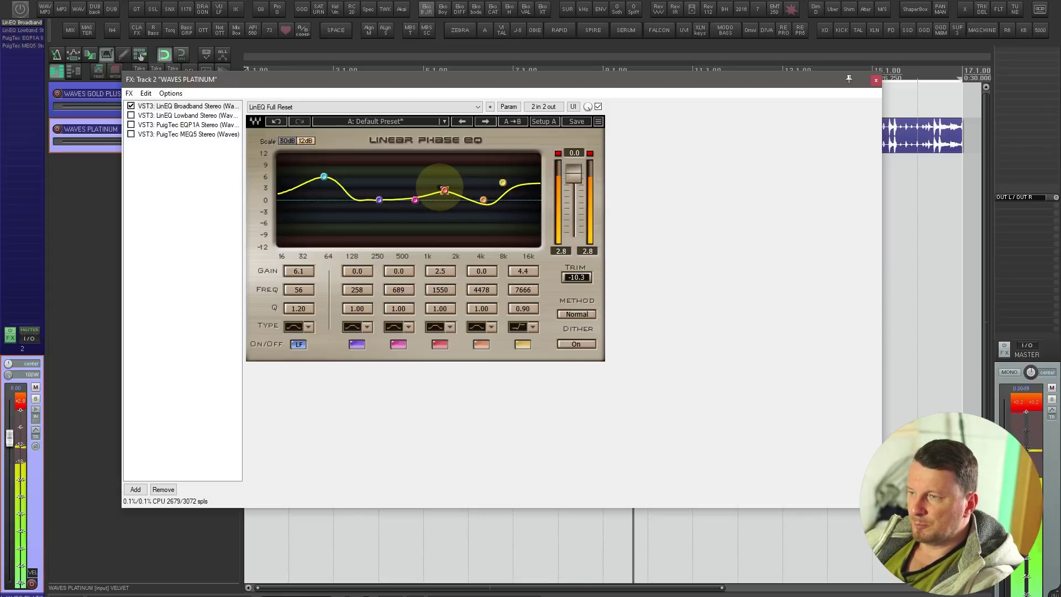
# - Set LinEQ Broadband's 1550 Hz band to Q 0.26, the 689 Hz band to 1.4 dB with Q 6.50, and cut 3.6 dB at 345 Hz
pyautogui.moveTo(446, 345); pyautogui.dragTo(351, 350)
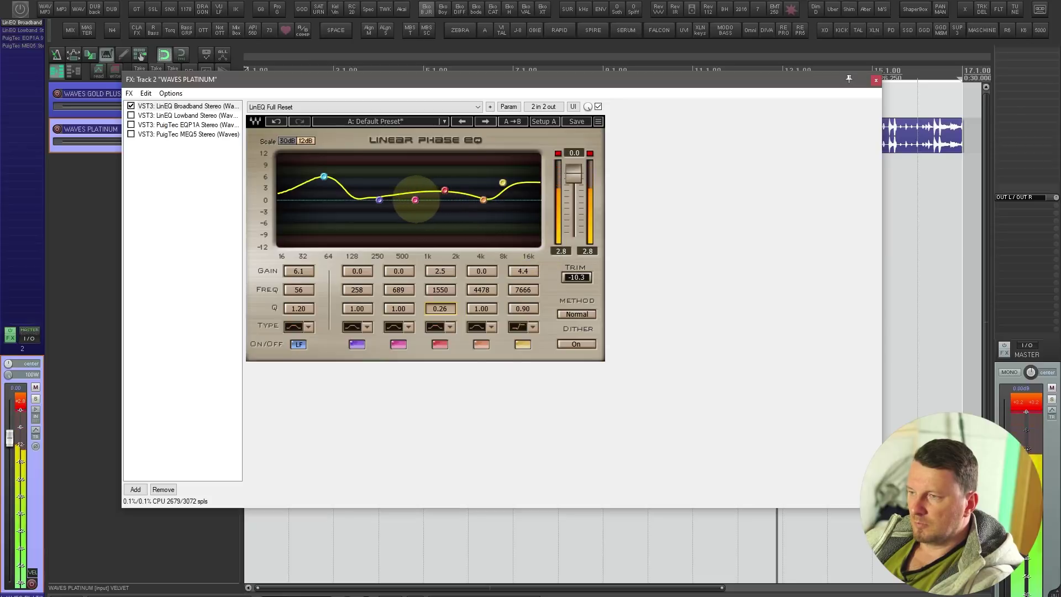
pyautogui.moveTo(415, 200); pyautogui.dragTo(415, 192)
pyautogui.moveTo(398, 309); pyautogui.dragTo(522, 326)
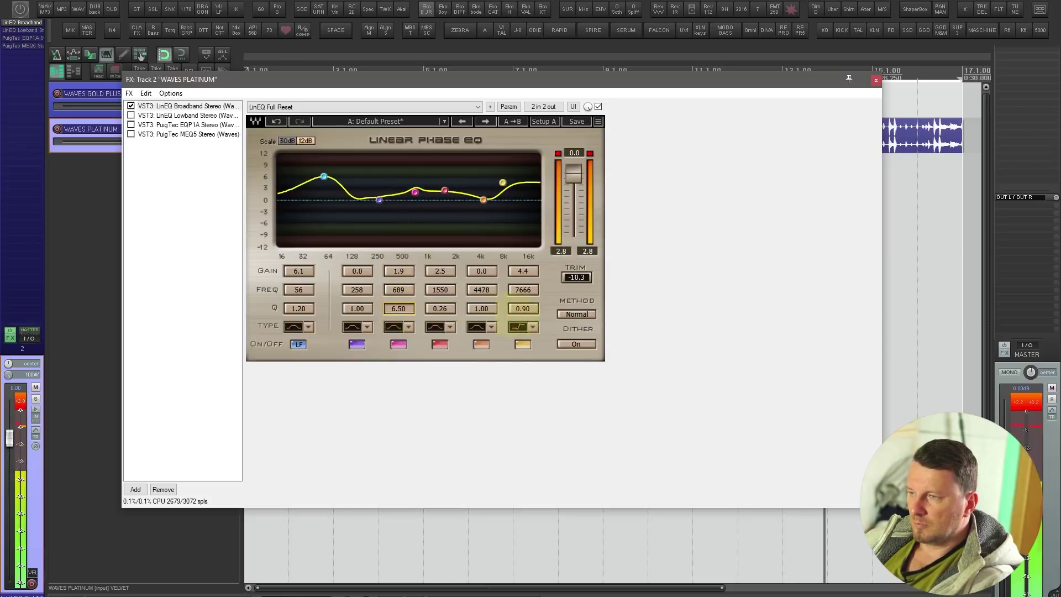
pyautogui.moveTo(415, 191); pyautogui.dragTo(390, 213)
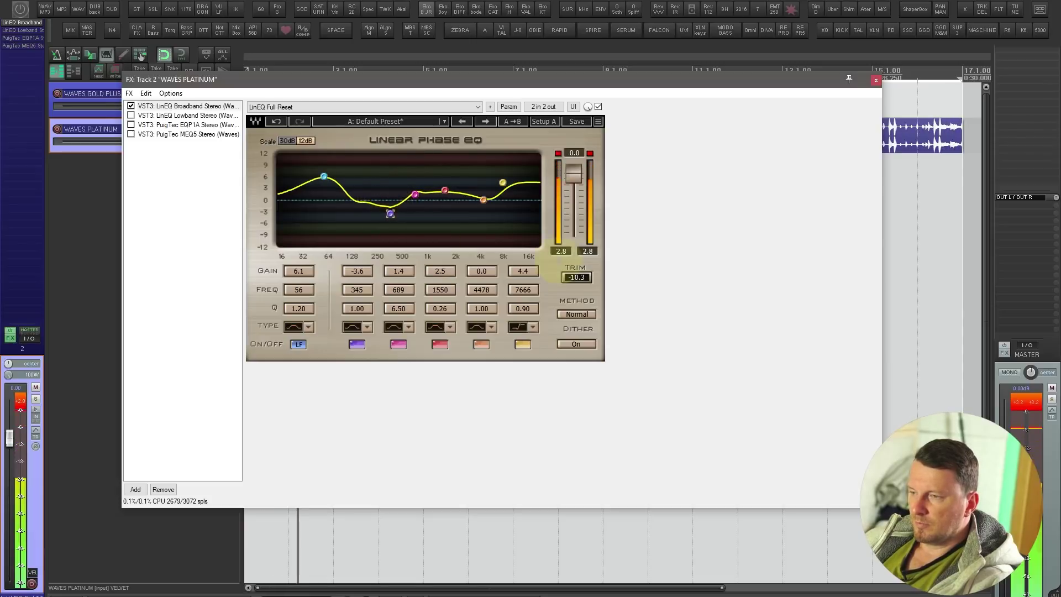
# - Compare LinEQ Broadband's Accurate, Normal and LowRipple methods, raising the 689 Hz band to 7.8 dB
pyautogui.click(589, 314)
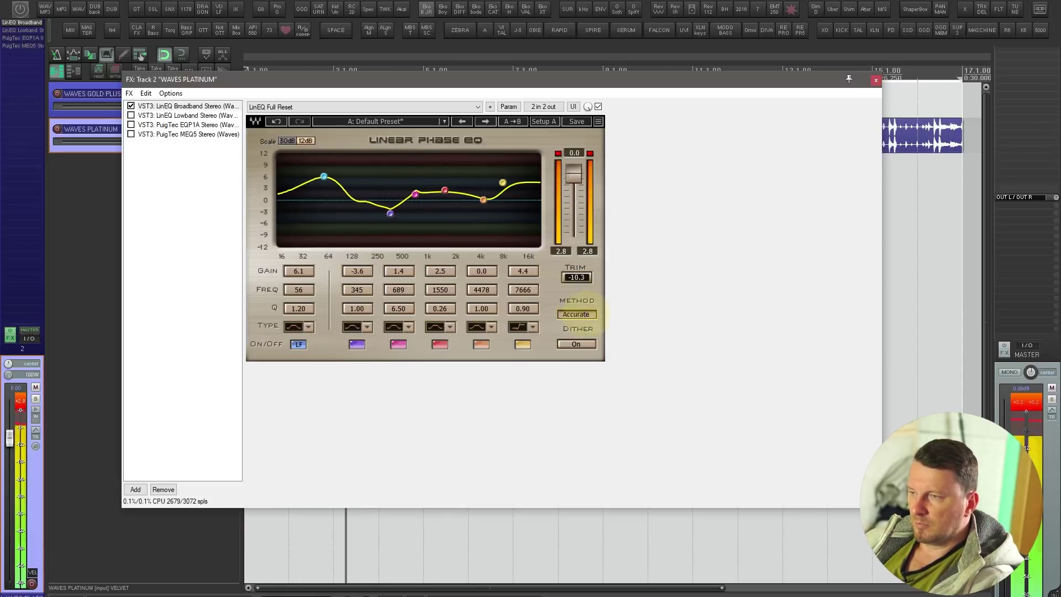
pyautogui.click(586, 313)
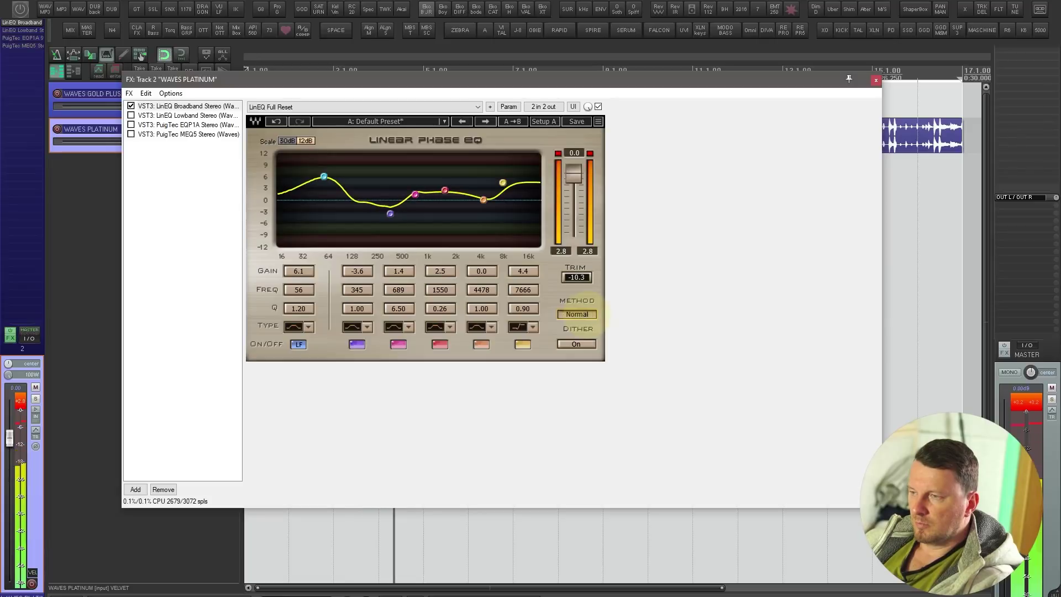
pyautogui.click(589, 314)
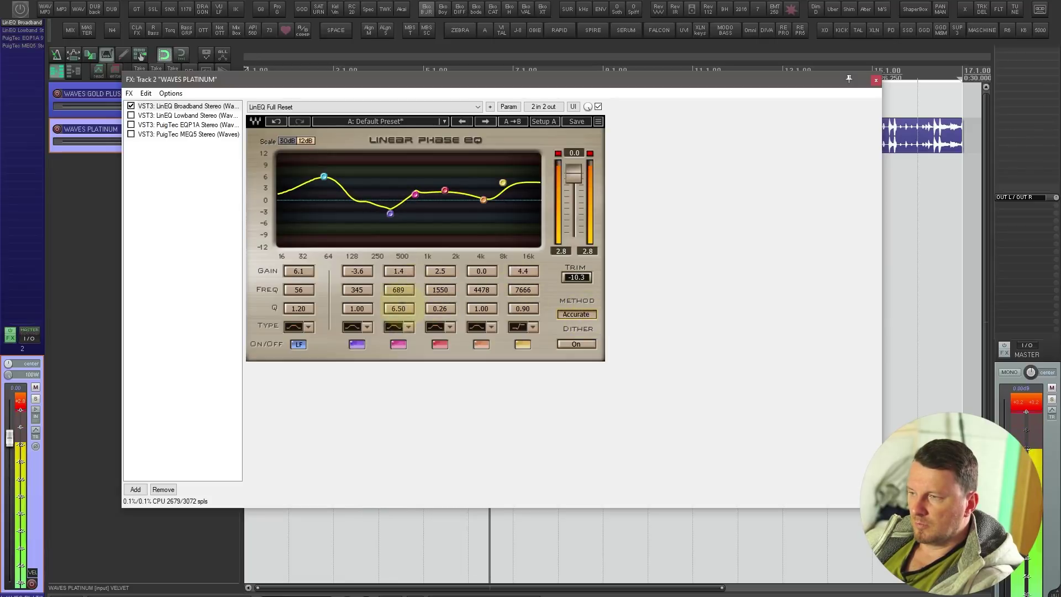
pyautogui.moveTo(399, 271); pyautogui.dragTo(408, 236)
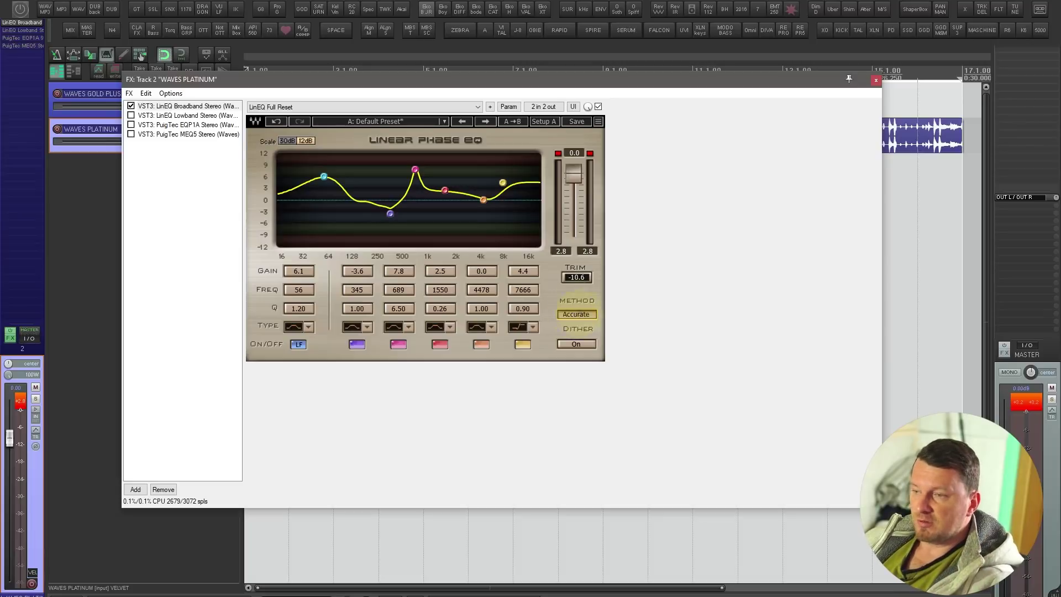
pyautogui.click(576, 313)
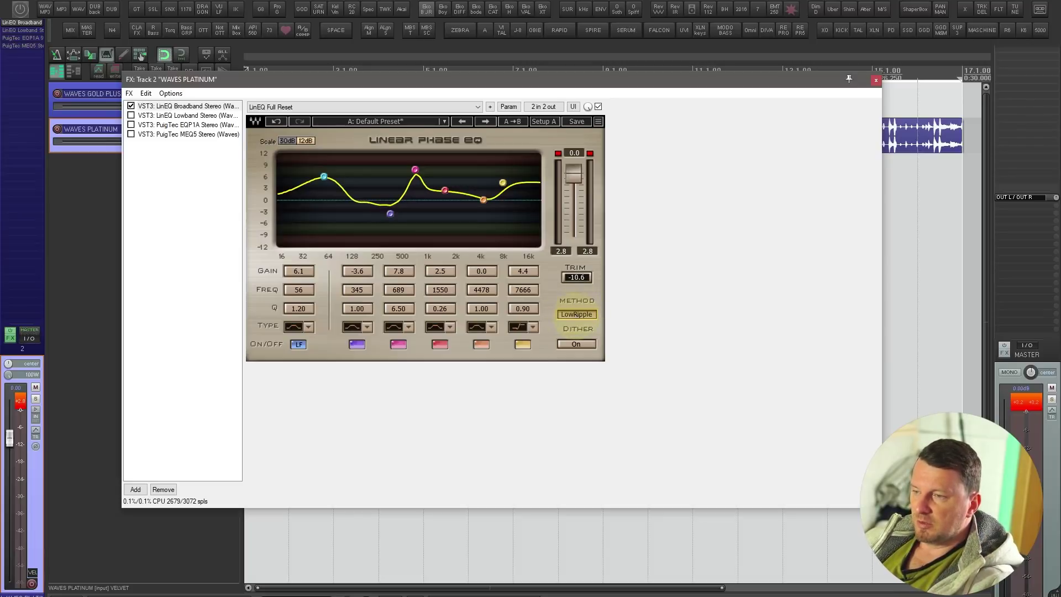
# - Set the 689 Hz band to 2.9 dB and the 345 Hz band to -4.3 dB, comparing LowRipple and ending on the Normal method
pyautogui.moveTo(415, 169); pyautogui.dragTo(415, 189)
pyautogui.press('space')
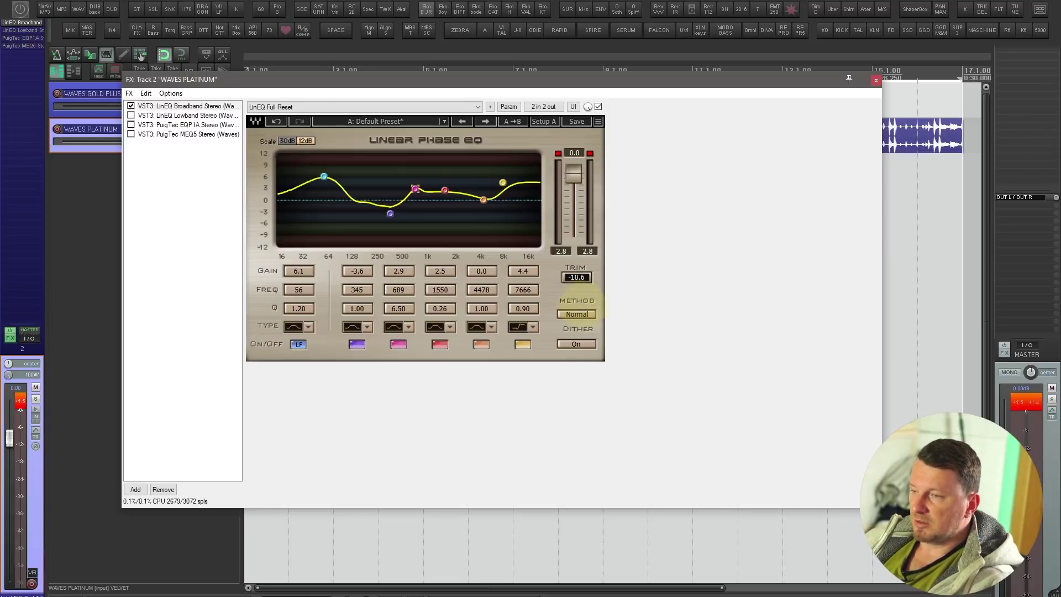
pyautogui.click(590, 314)
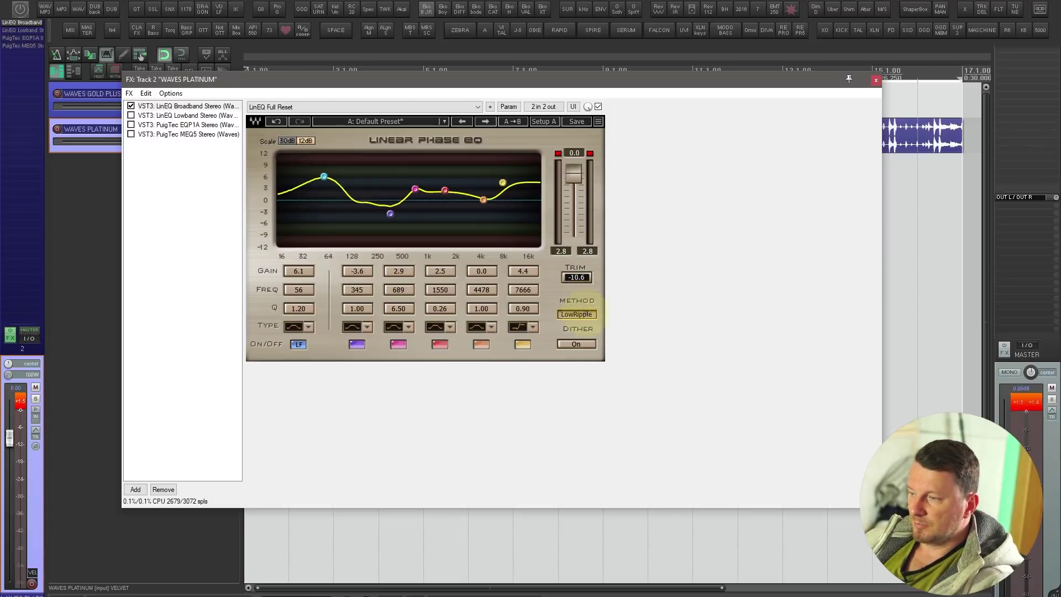
pyautogui.press('space')
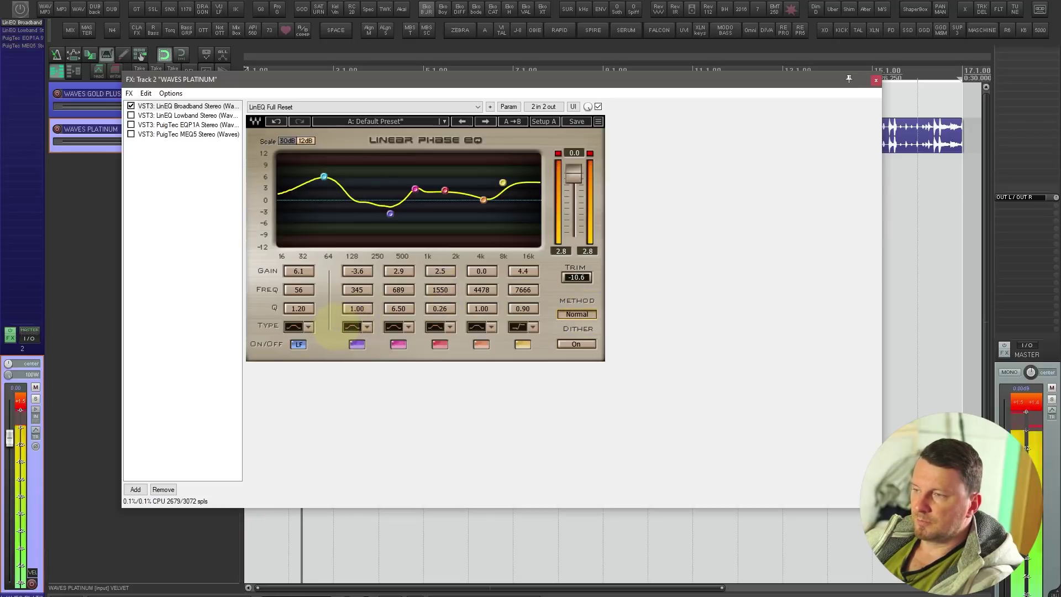
pyautogui.press('space')
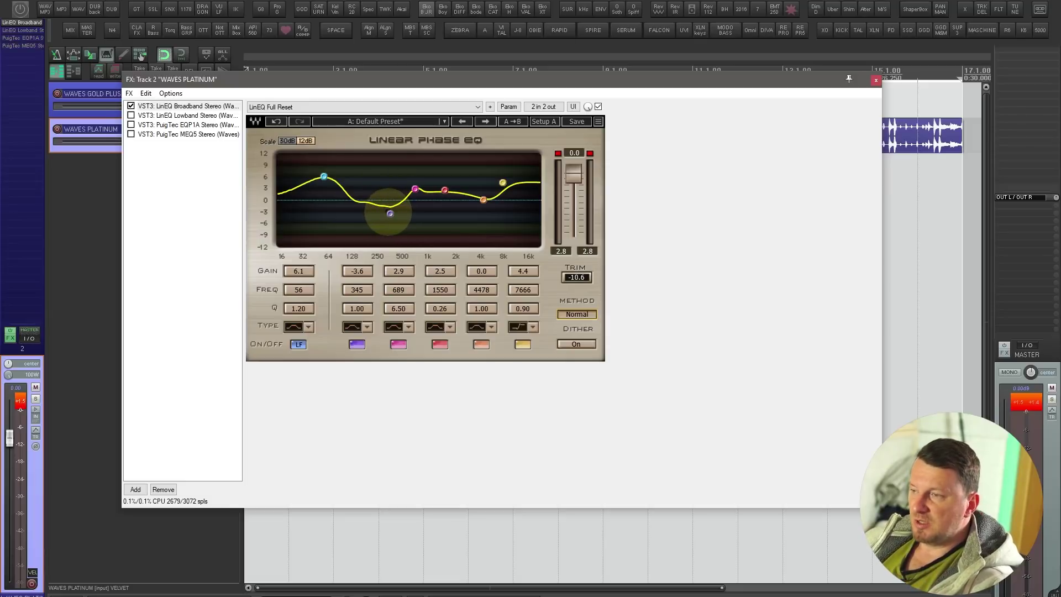
pyautogui.press('space')
pyautogui.moveTo(390, 213)
pyautogui.mouseDown()
pyautogui.moveTo(367, 190)
pyautogui.moveTo(372, 213)
pyautogui.moveTo(390, 172)
pyautogui.moveTo(370, 207)
pyautogui.moveTo(390, 216)
pyautogui.mouseUp()
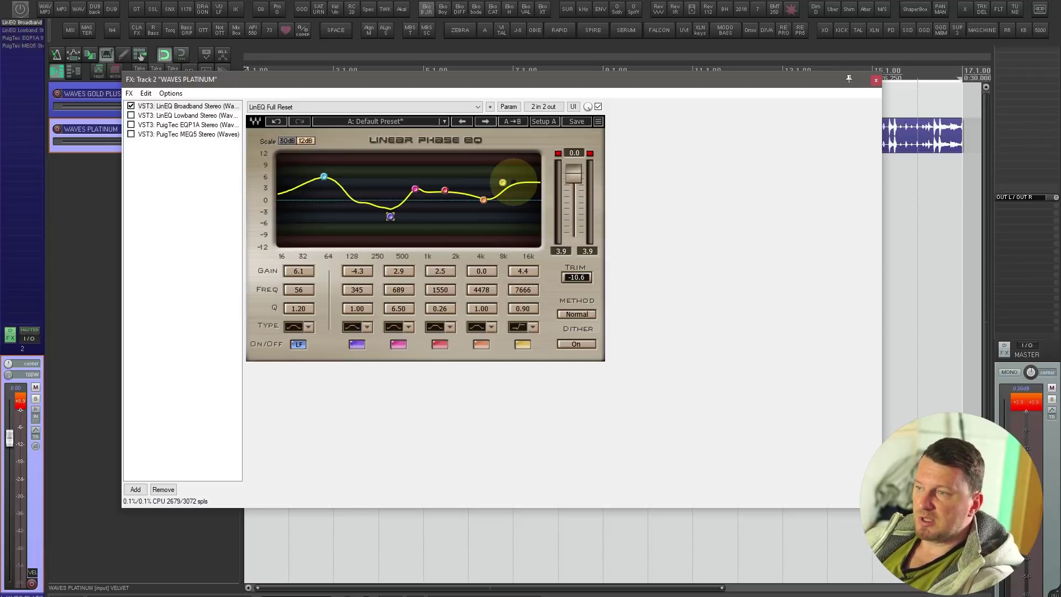
# - Show LinEQ Lowband Stereo, enable its first band and compare Resonant Hi-Pass with V-Slope Hi-Pass, ending on V-Slope
pyautogui.click(170, 116)
pyautogui.moveTo(176, 78)
pyautogui.mouseDown()
pyautogui.moveTo(199, 79)
pyautogui.moveTo(178, 76)
pyautogui.mouseUp()
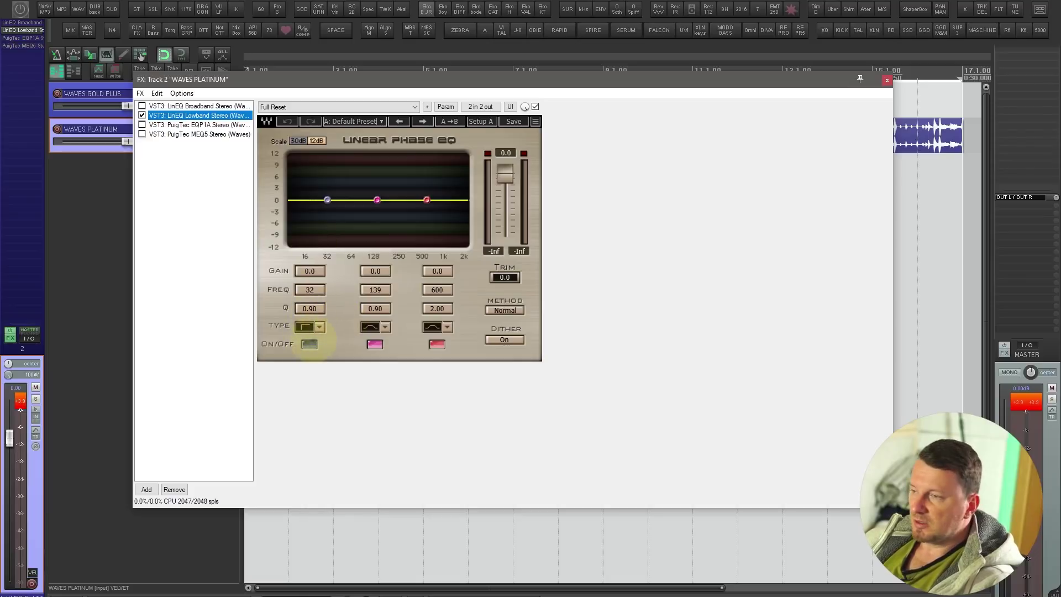
pyautogui.click(309, 344)
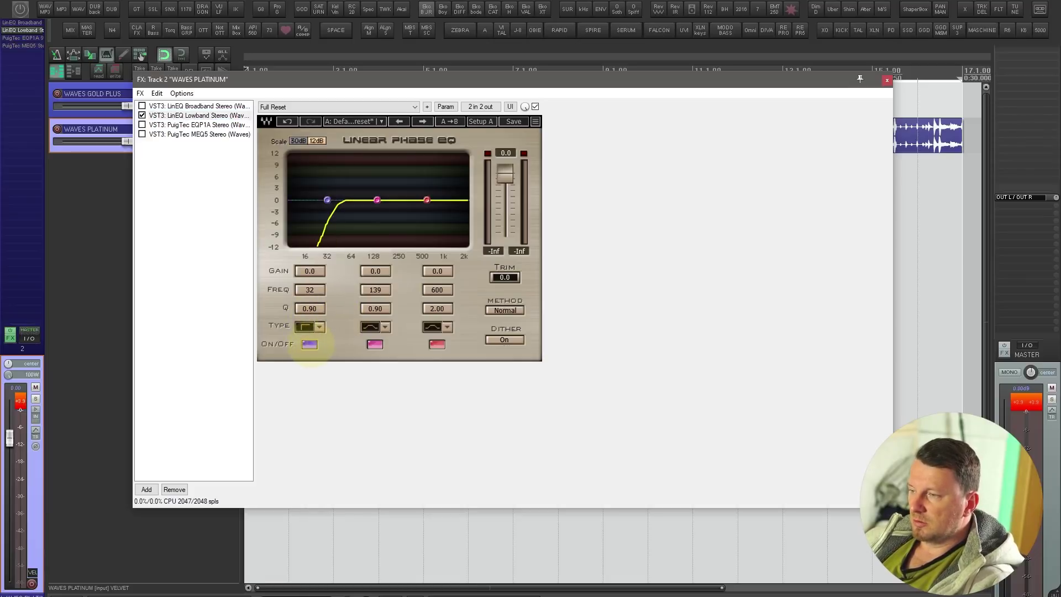
pyautogui.click(320, 327)
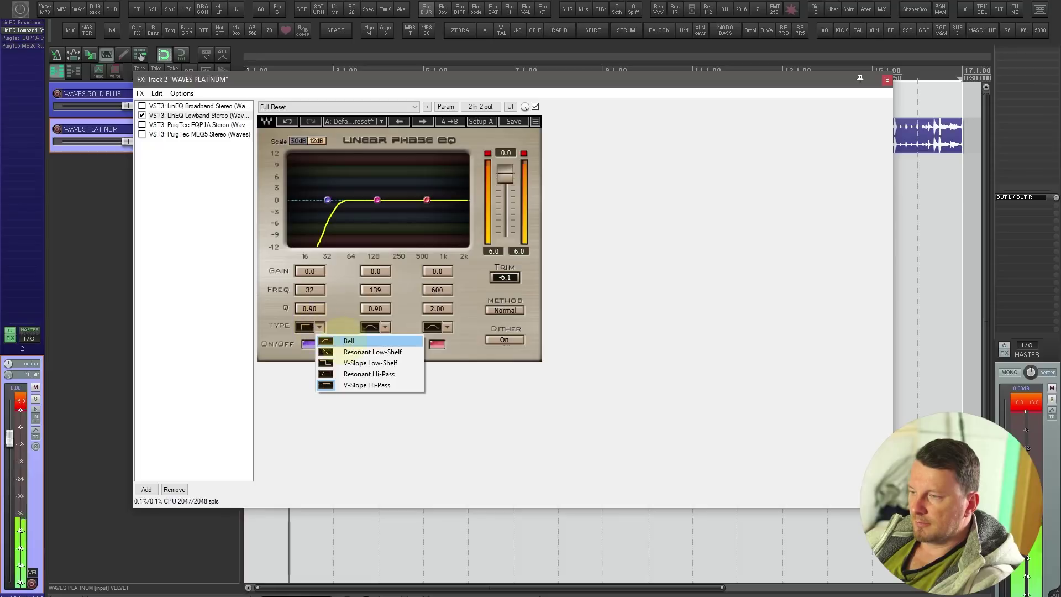
pyautogui.click(354, 374)
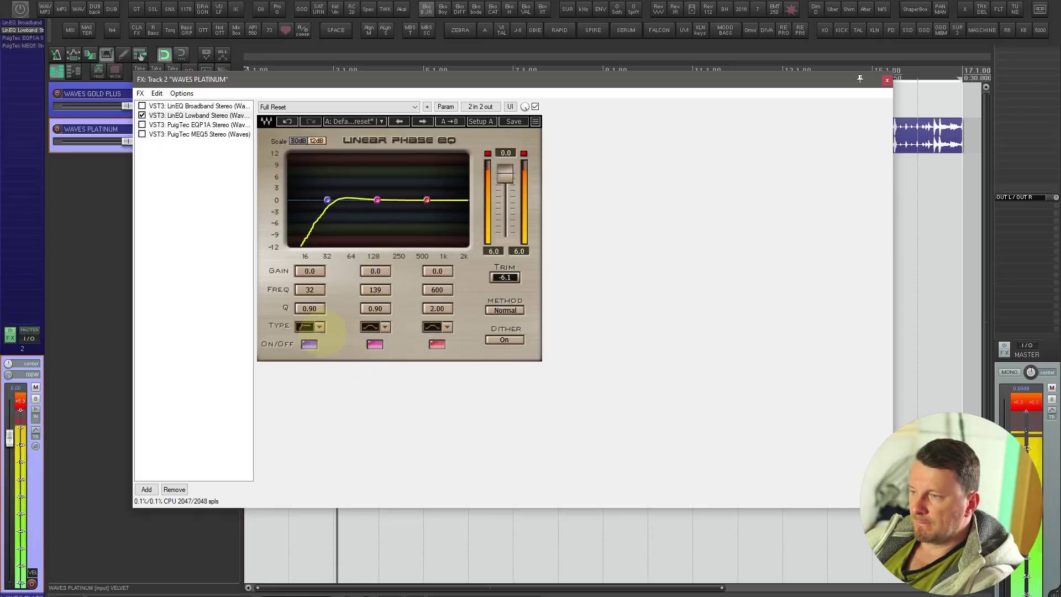
pyautogui.click(319, 327)
pyautogui.click(367, 385)
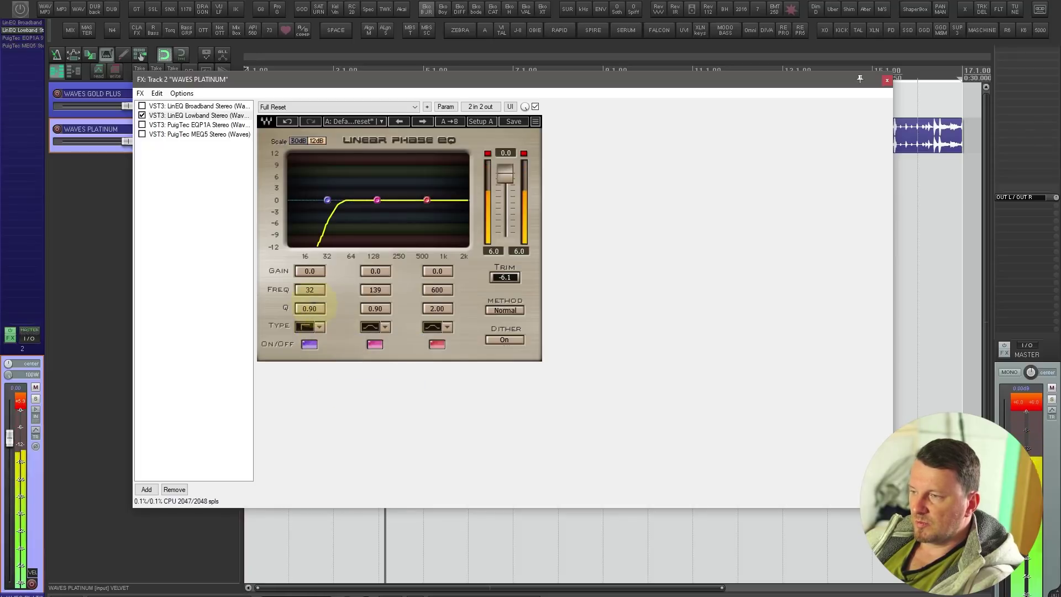
# - Set LinEQ Lowband's hi-pass to 65 Hz with Q 6.50 and boost the middle band by 6.6 dB at 151 Hz
pyautogui.moveTo(311, 307); pyautogui.dragTo(540, 300)
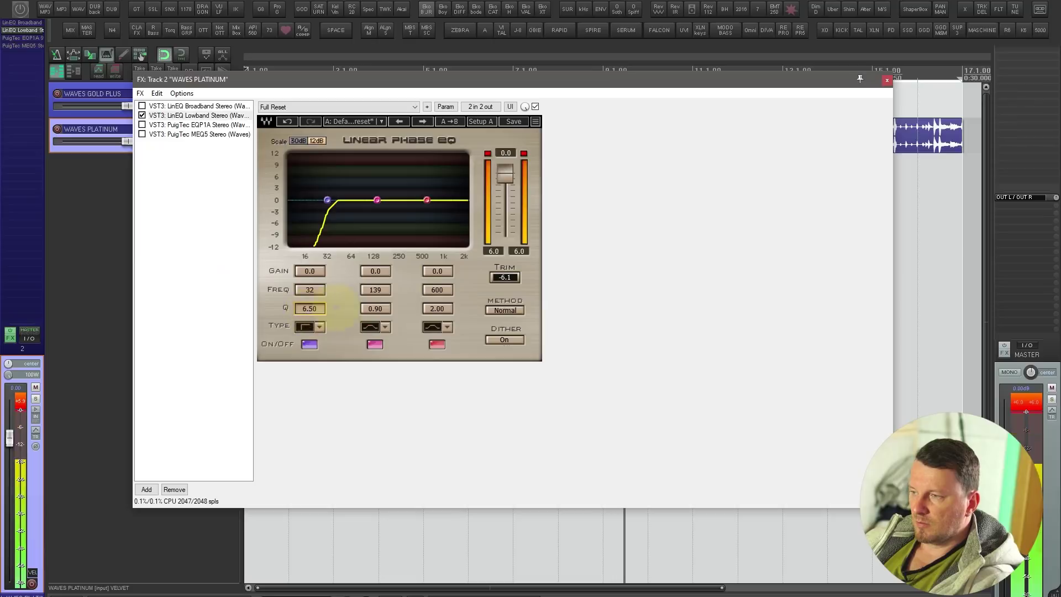
pyautogui.moveTo(310, 290)
pyautogui.mouseDown()
pyautogui.moveTo(338, 289)
pyautogui.moveTo(272, 288)
pyautogui.moveTo(348, 292)
pyautogui.mouseUp()
pyautogui.moveTo(377, 200); pyautogui.dragTo(379, 175)
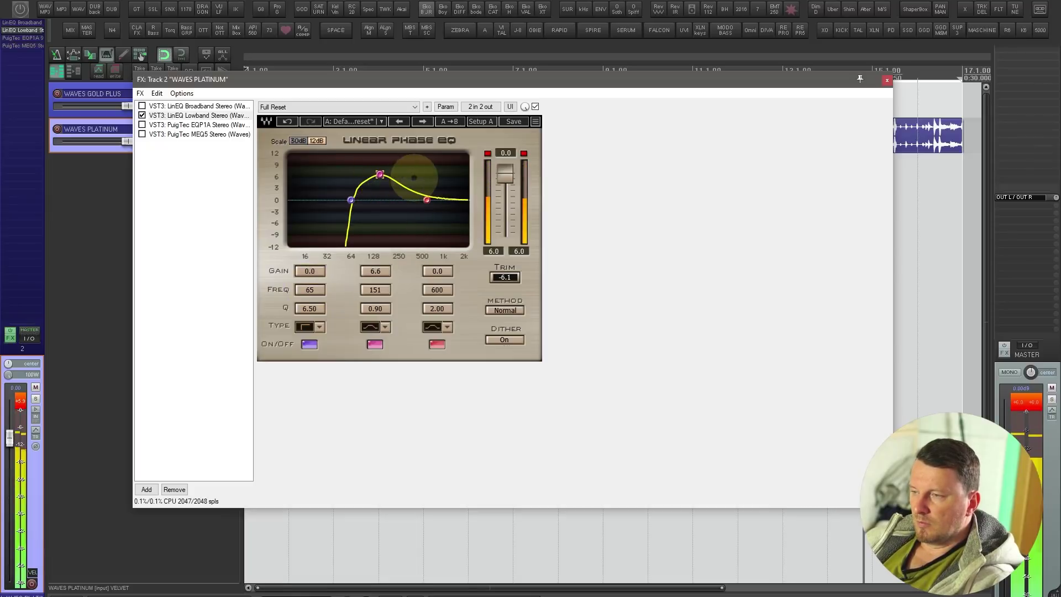
# - Cut LinEQ Lowband's 600 Hz band by 4 dB with Q 0.72 and lower the hi-pass frequency to 11 Hz
pyautogui.moveTo(427, 200); pyautogui.dragTo(427, 214)
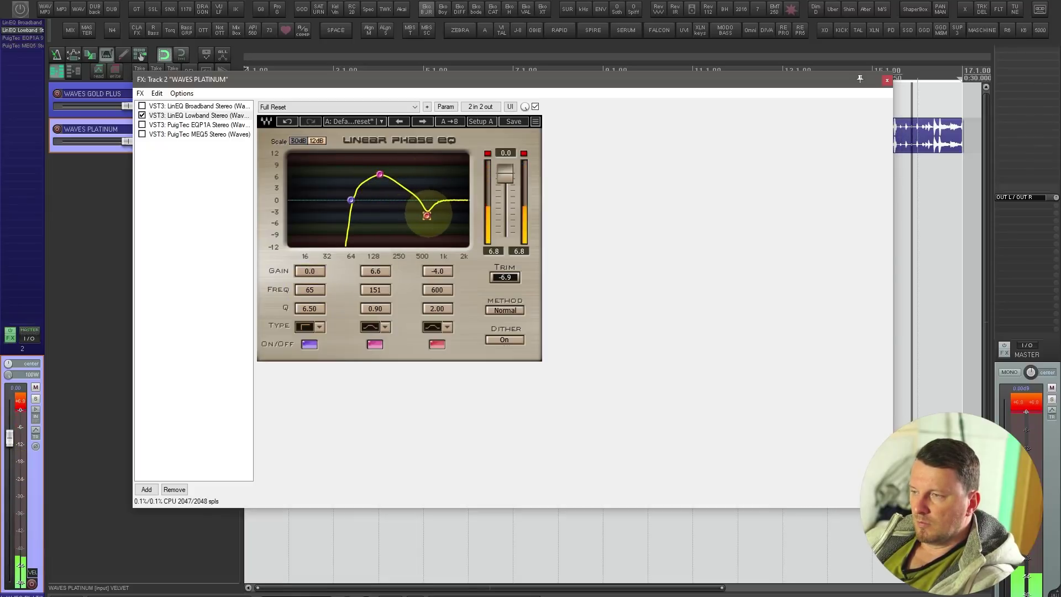
pyautogui.moveTo(437, 307)
pyautogui.mouseDown()
pyautogui.moveTo(427, 305)
pyautogui.moveTo(425, 319)
pyautogui.mouseUp()
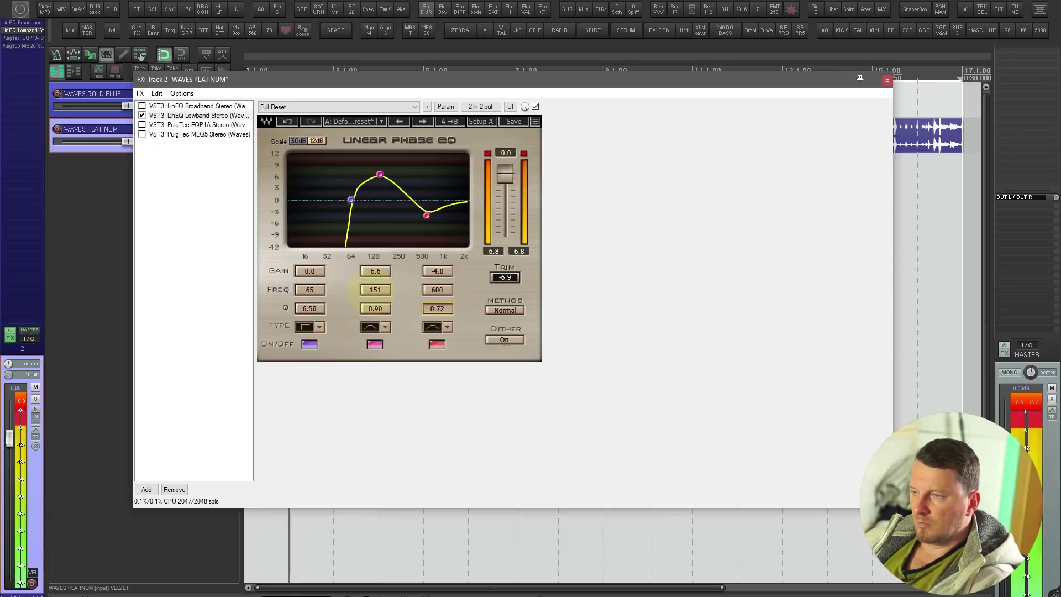
pyautogui.moveTo(309, 290); pyautogui.dragTo(237, 285)
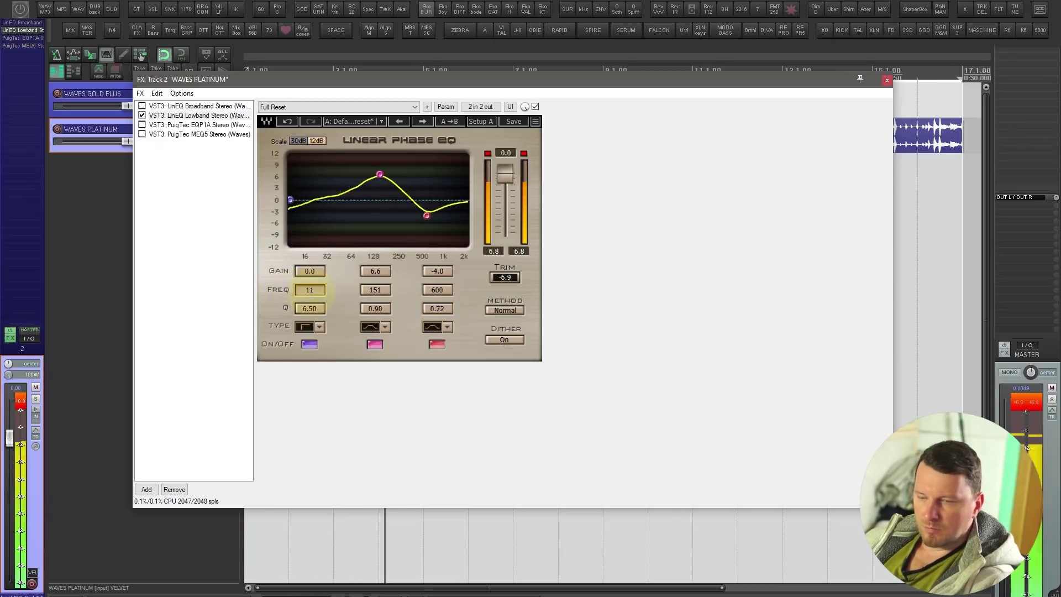
# - Shift LinEQ Lowband's boosted middle band to a lower frequency while keeping about the same gain
pyautogui.moveTo(381, 174); pyautogui.dragTo(345, 174)
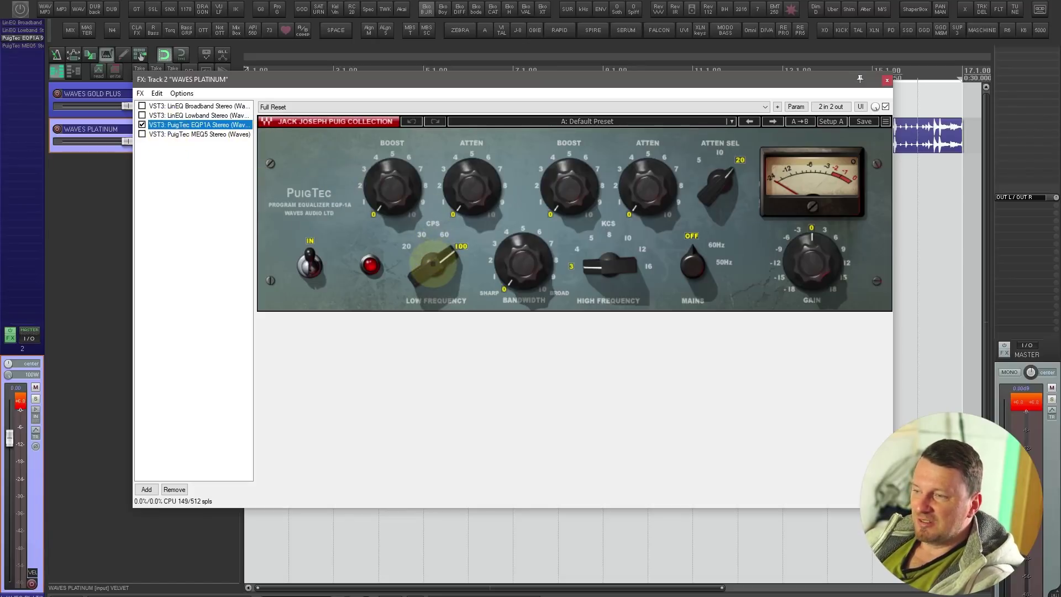
# - Set PuigTec EQP1A's low frequency to 20 CPS, with low Boost at about 8 and low Atten at about 5
pyautogui.moveTo(437, 262); pyautogui.dragTo(438, 355)
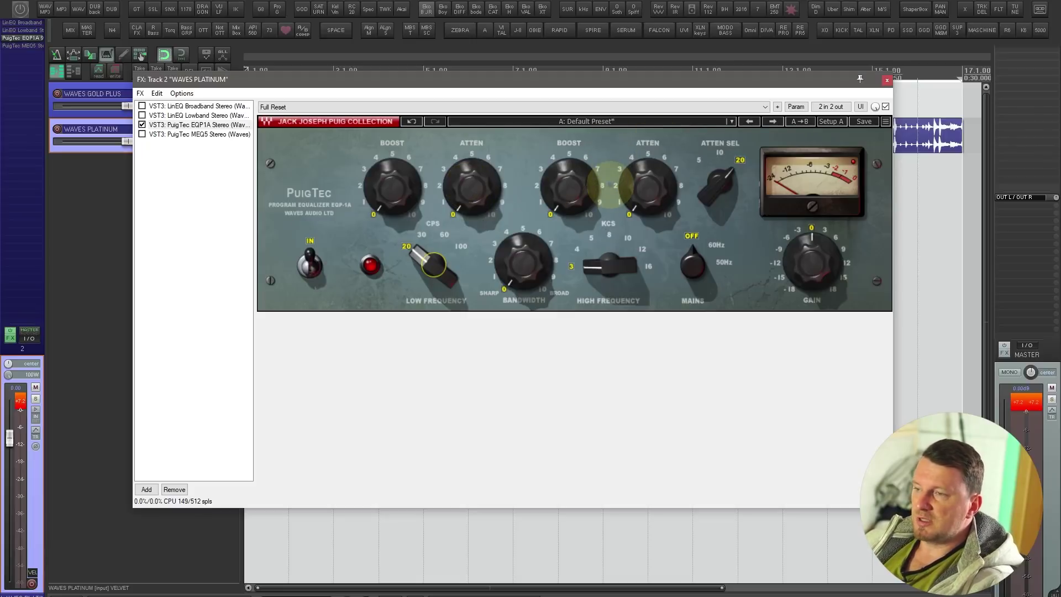
pyautogui.moveTo(395, 199); pyautogui.dragTo(406, 73)
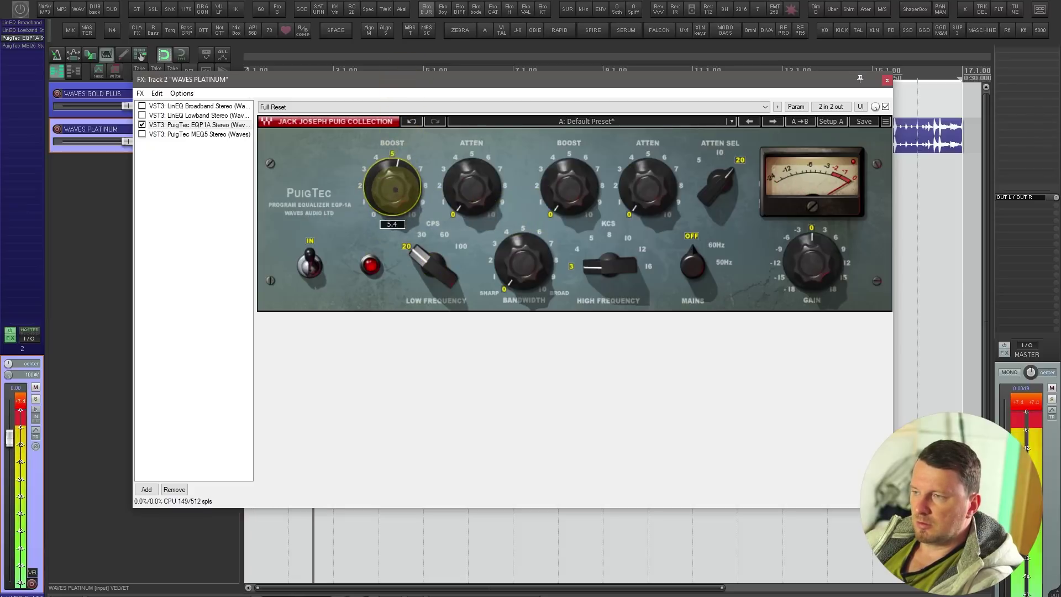
pyautogui.moveTo(394, 189); pyautogui.dragTo(412, 172)
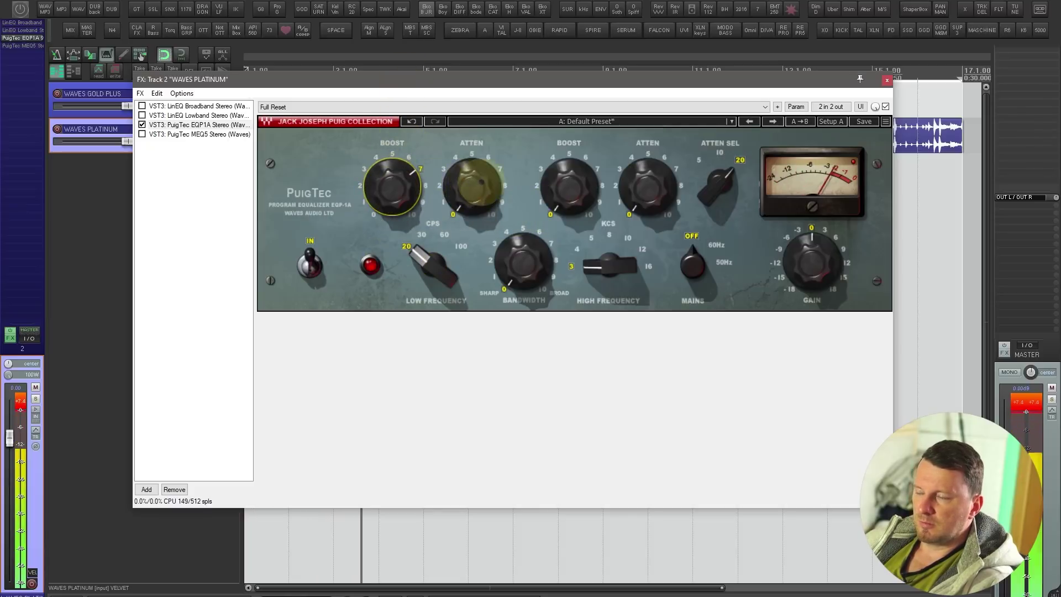
pyautogui.moveTo(472, 188); pyautogui.dragTo(473, 149)
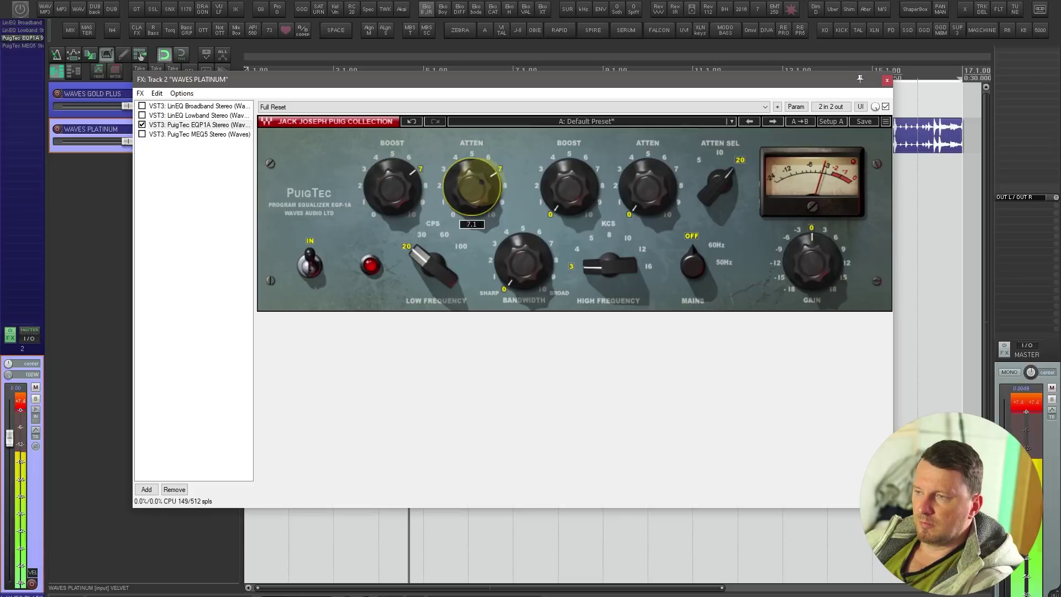
pyautogui.moveTo(392, 188); pyautogui.dragTo(393, 180)
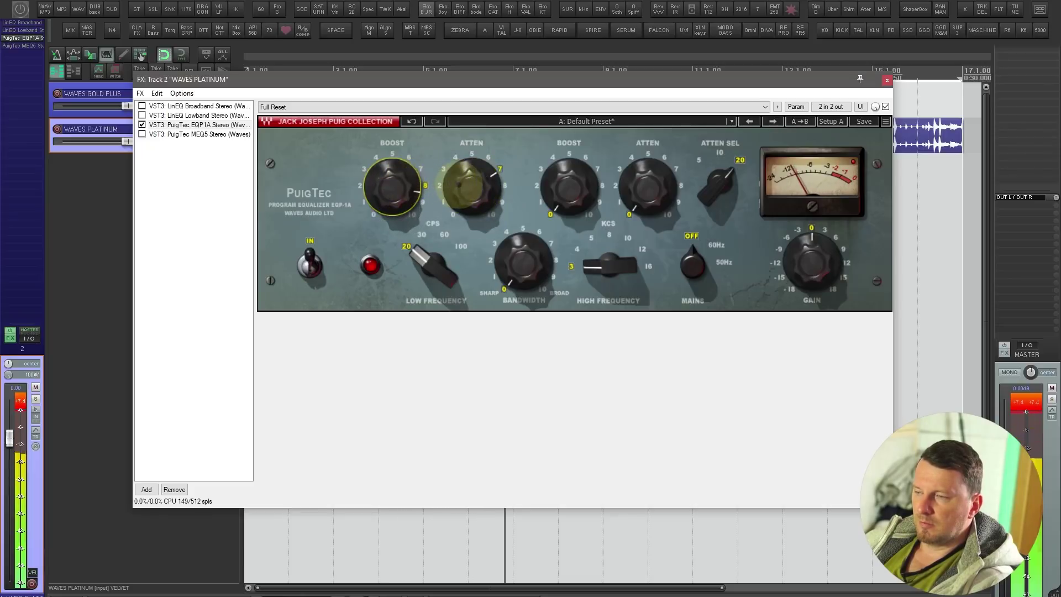
pyautogui.moveTo(464, 185); pyautogui.dragTo(465, 195)
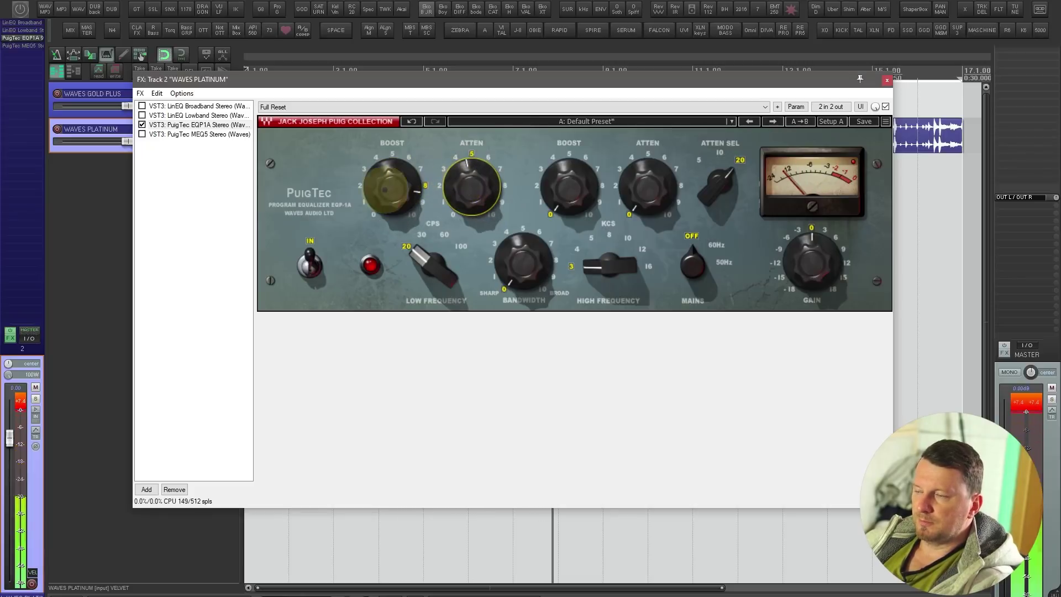
pyautogui.moveTo(386, 190); pyautogui.dragTo(386, 194)
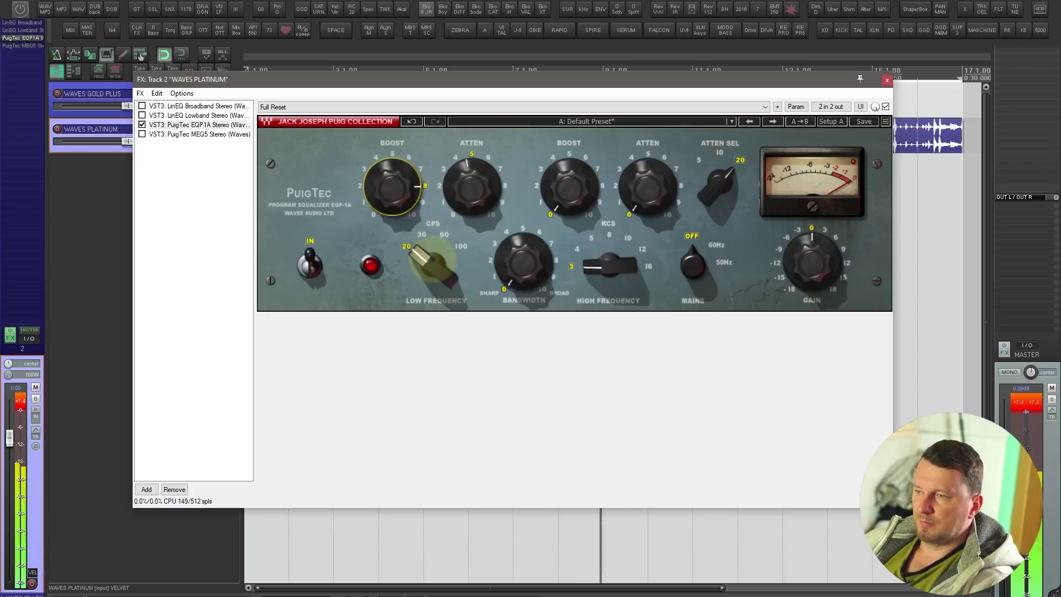
# - Switch the low frequency to 60 CPS, with low Boost at about 6 and low Atten at about 8
pyautogui.moveTo(433, 261); pyautogui.dragTo(434, 250)
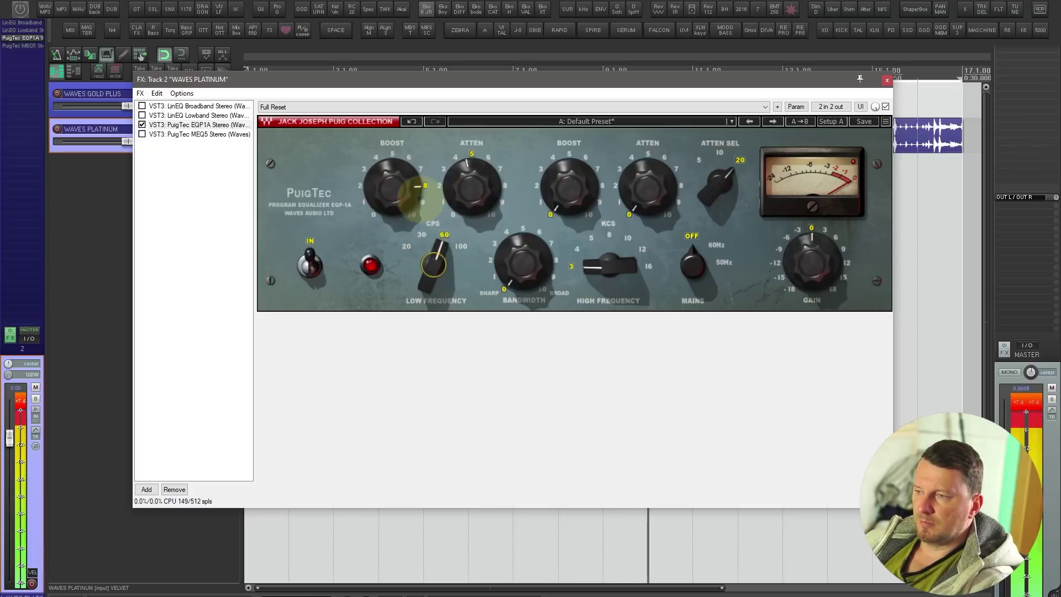
pyautogui.moveTo(393, 183); pyautogui.dragTo(393, 191)
pyautogui.moveTo(470, 185); pyautogui.dragTo(487, 126)
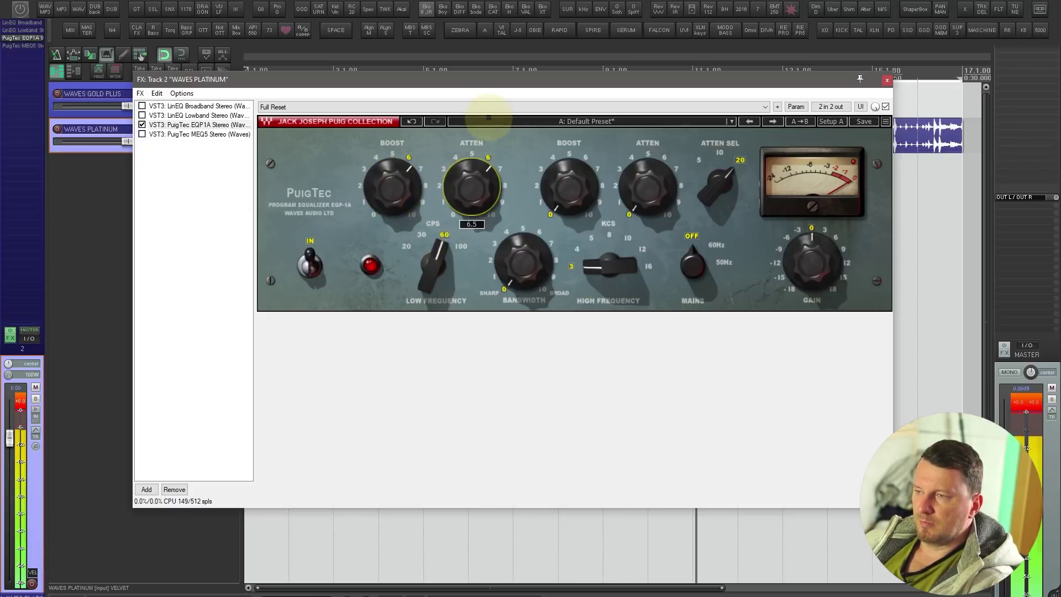
pyautogui.moveTo(469, 197); pyautogui.dragTo(475, 169)
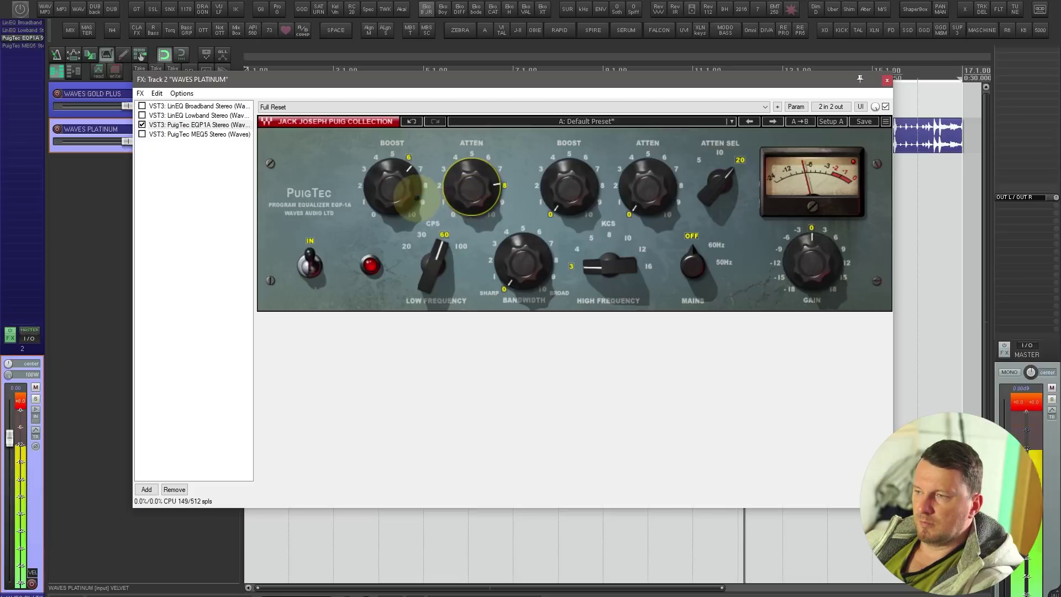
# - Change the low frequency to 30 CPS and fine-tune the low Boost to about 6 and Atten to about 8
pyautogui.moveTo(410, 198); pyautogui.dragTo(409, 210)
pyautogui.moveTo(432, 255)
pyautogui.mouseDown()
pyautogui.moveTo(433, 264)
pyautogui.moveTo(432, 256)
pyautogui.mouseUp()
pyautogui.moveTo(471, 186)
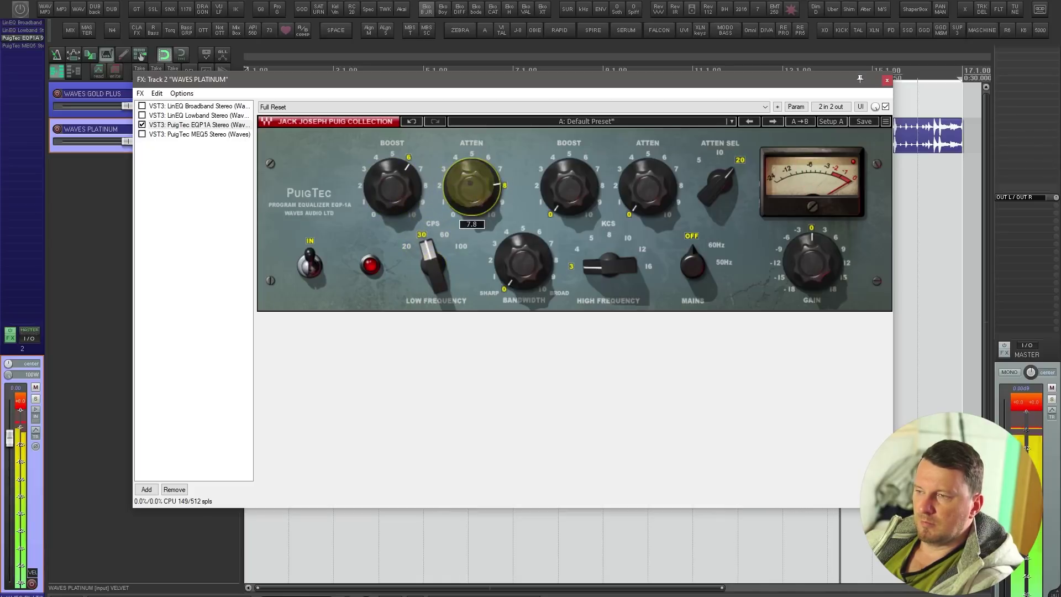
pyautogui.moveTo(469, 183); pyautogui.dragTo(470, 191)
pyautogui.click(413, 185)
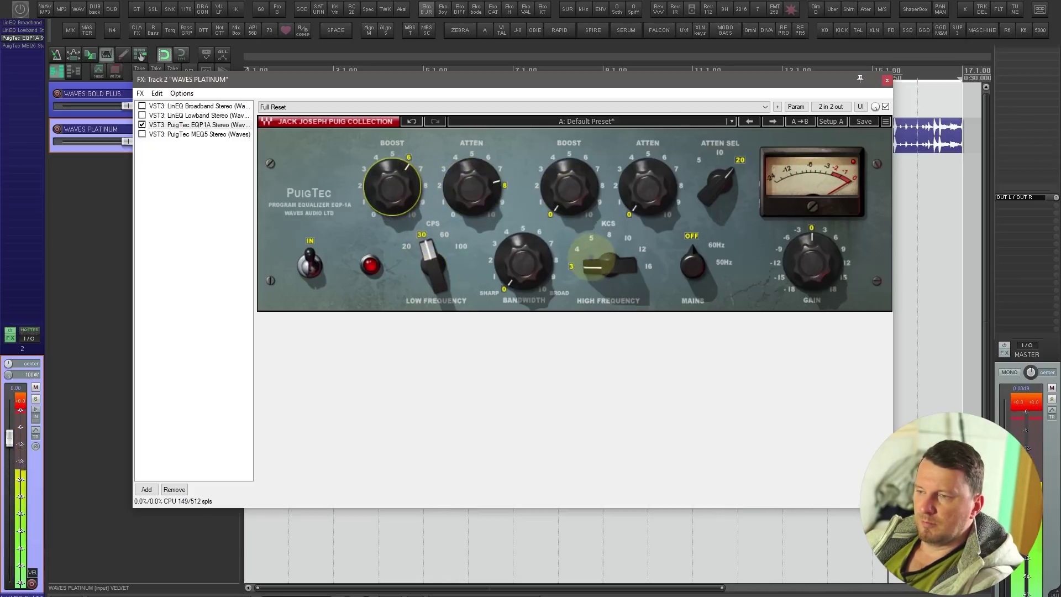
# - Set EQP1A's high frequency to 16 kHz with Boost 6.5 and Atten about 5, and switch Mains to 60Hz
pyautogui.moveTo(597, 273); pyautogui.dragTo(663, 287)
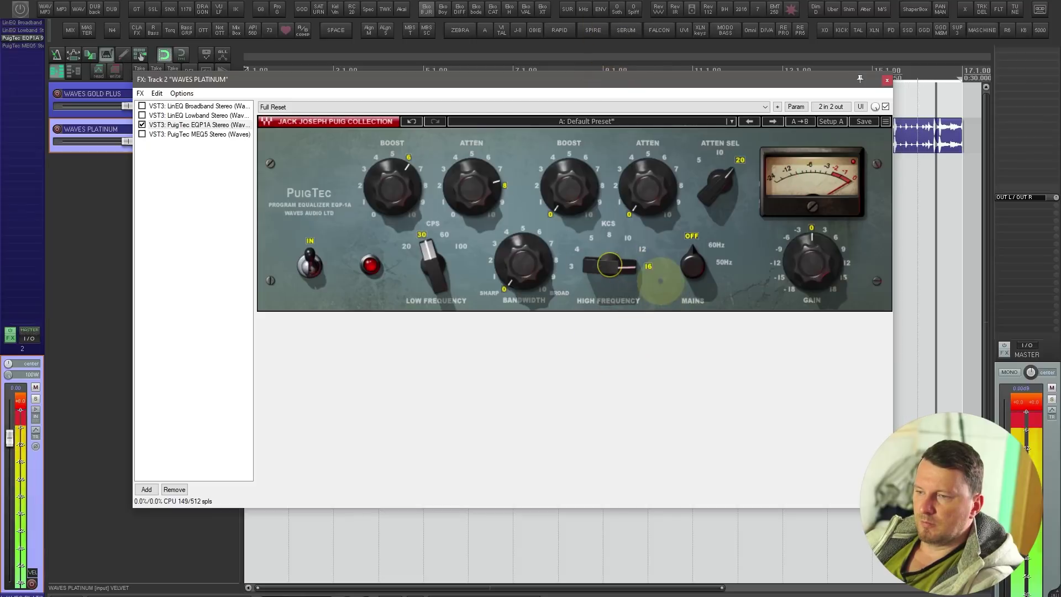
pyautogui.click(693, 264)
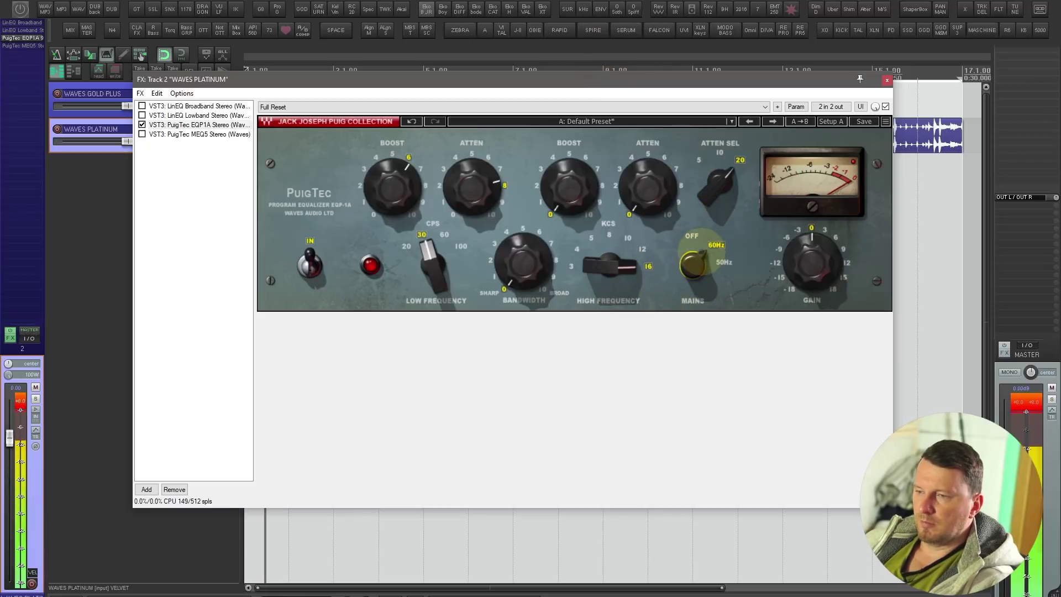
pyautogui.moveTo(569, 185); pyautogui.dragTo(594, 78)
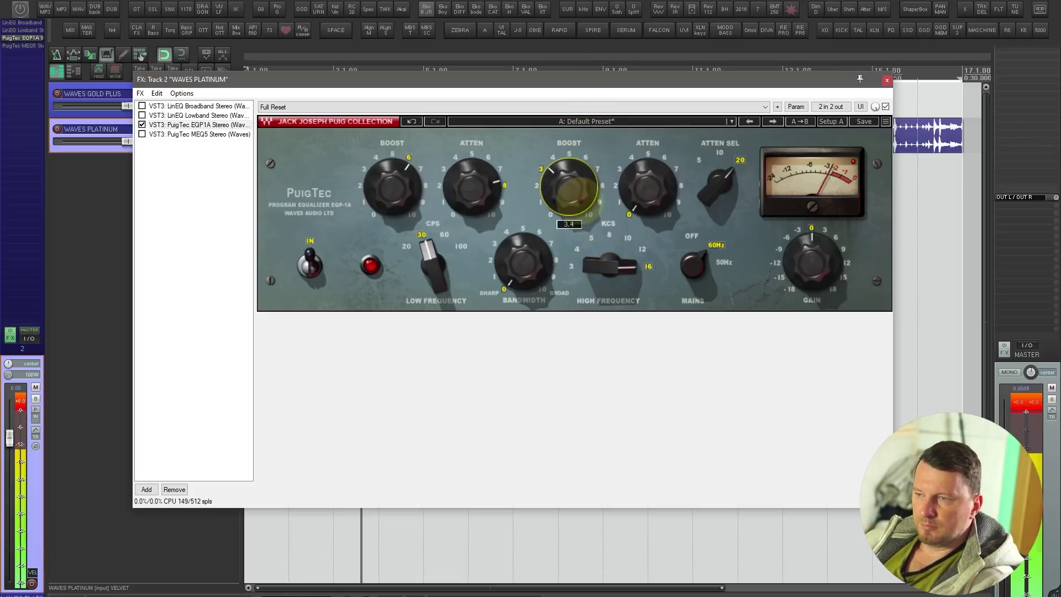
pyautogui.moveTo(575, 190); pyautogui.dragTo(569, 188)
pyautogui.moveTo(635, 193); pyautogui.dragTo(660, 56)
pyautogui.moveTo(583, 191); pyautogui.dragTo(588, 121)
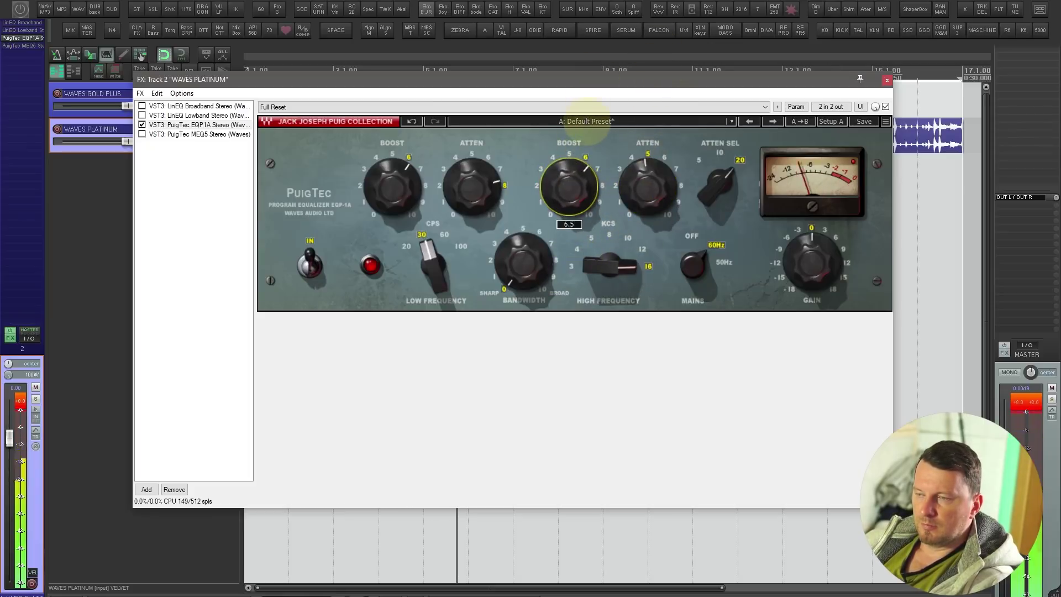
# - Set Atten Sel to 10 and the high Atten to about 6, and stop playback
pyautogui.moveTo(720, 181); pyautogui.dragTo(716, 260)
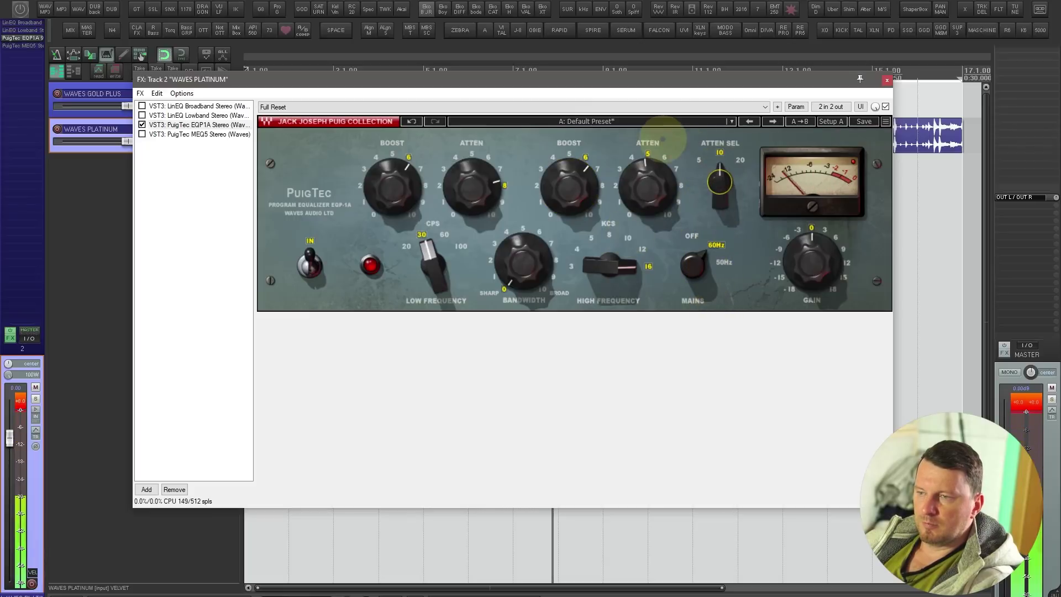
pyautogui.moveTo(656, 175); pyautogui.dragTo(664, 136)
pyautogui.press('space')
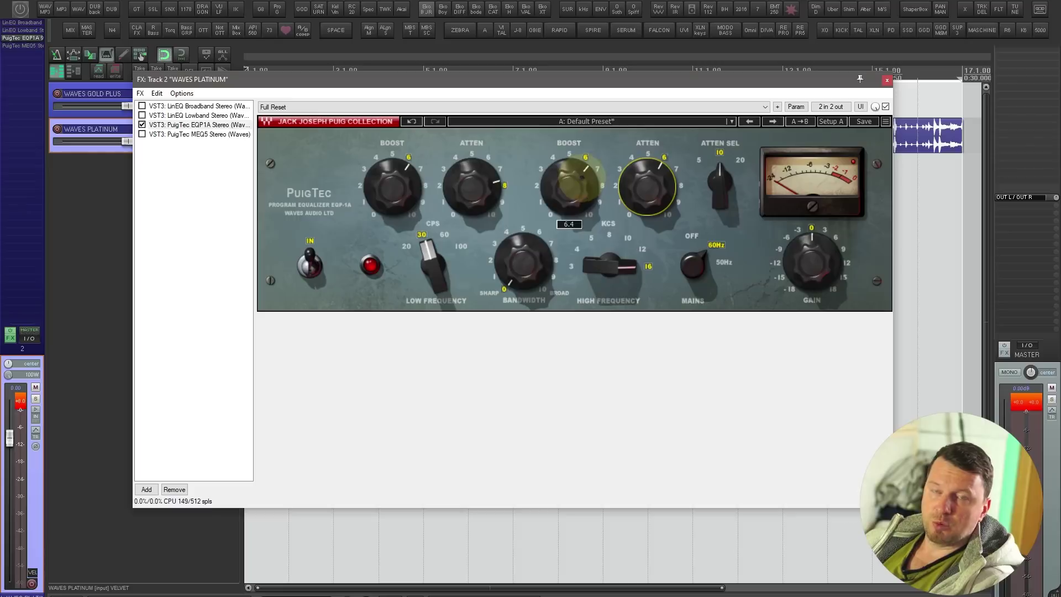
# - Set the high frequency to 10 with Boost about 8 and Atten about 6, and compare the sound with EQP1A bypassed
pyautogui.moveTo(627, 269)
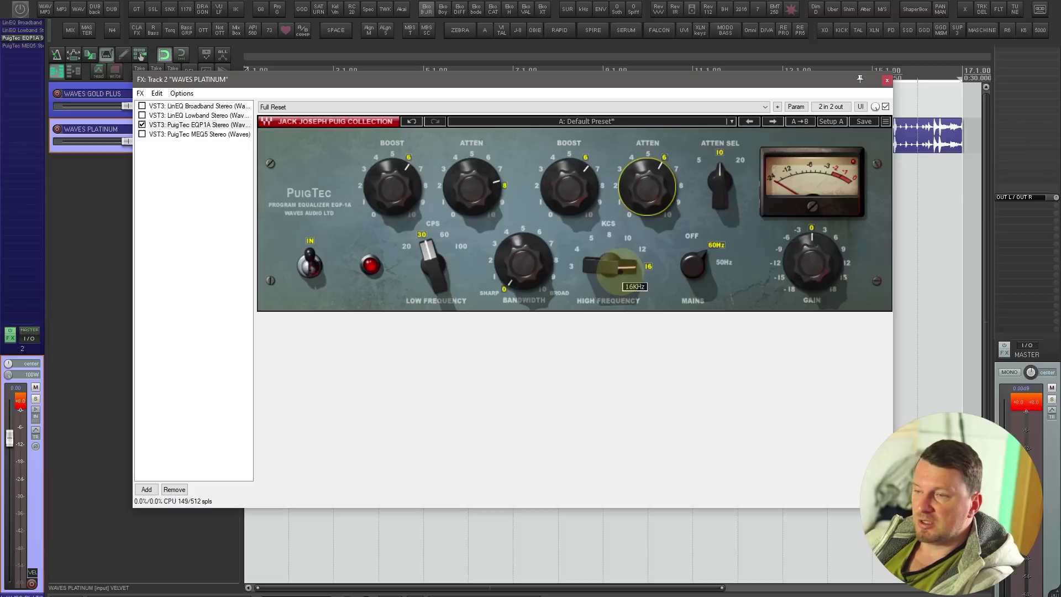
pyautogui.moveTo(627, 269); pyautogui.dragTo(616, 320)
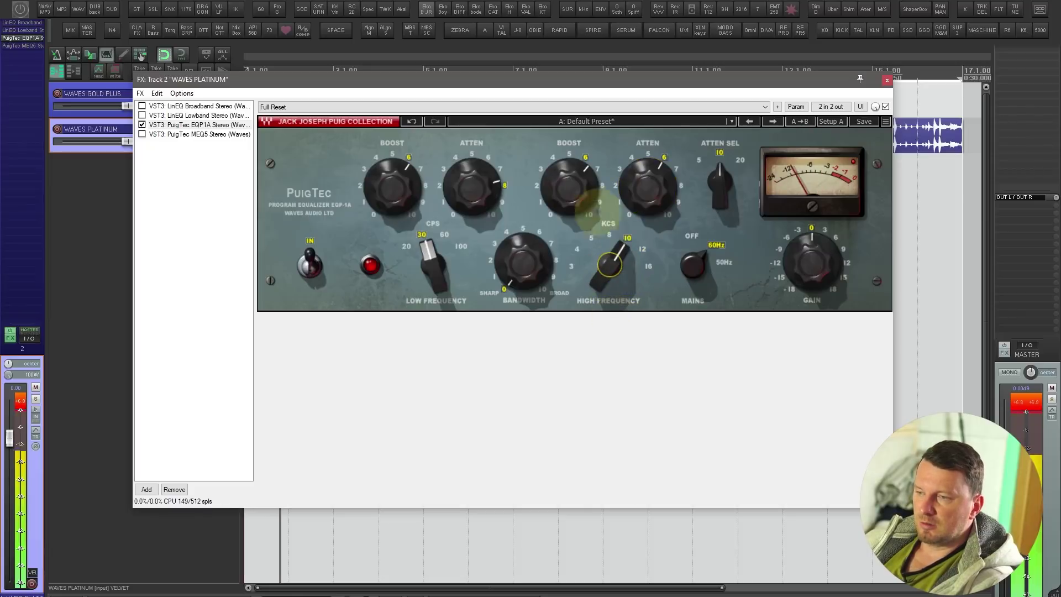
pyautogui.moveTo(568, 185); pyautogui.dragTo(569, 119)
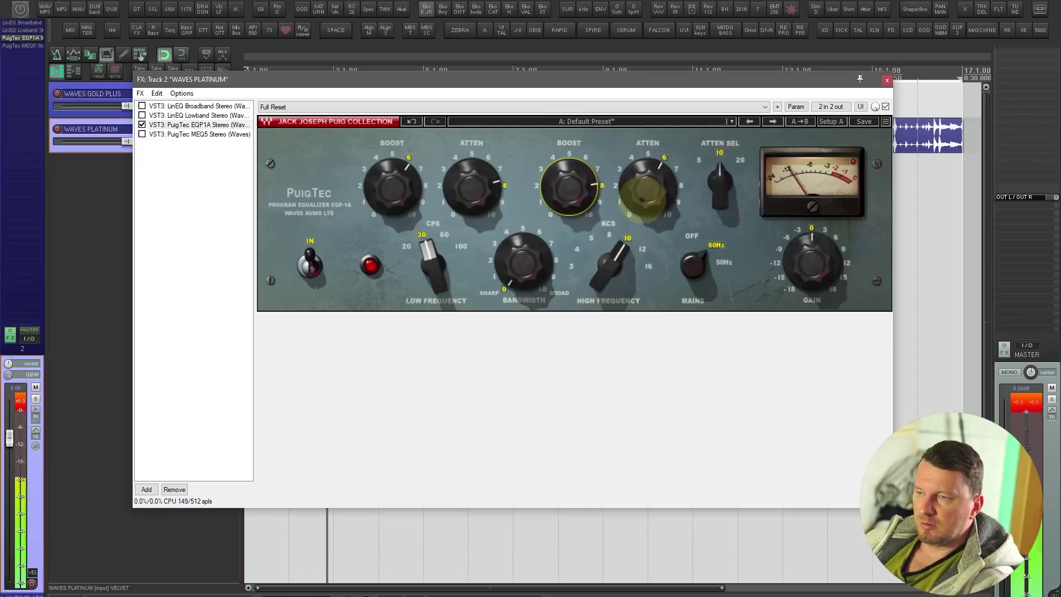
pyautogui.moveTo(648, 185); pyautogui.dragTo(632, 218)
pyautogui.moveTo(721, 219); pyautogui.dragTo(712, 185)
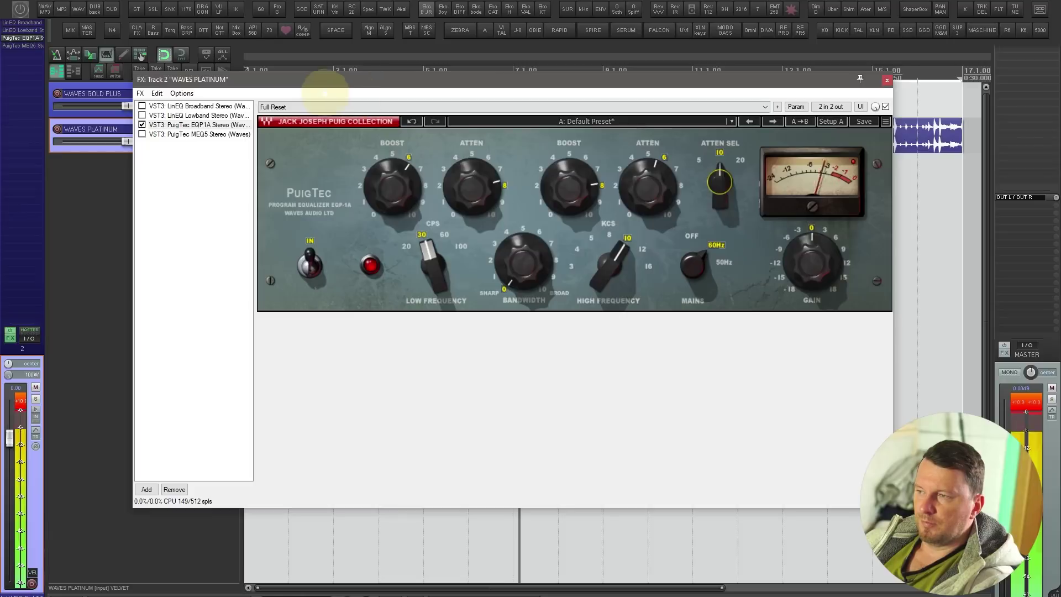
pyautogui.click(142, 125)
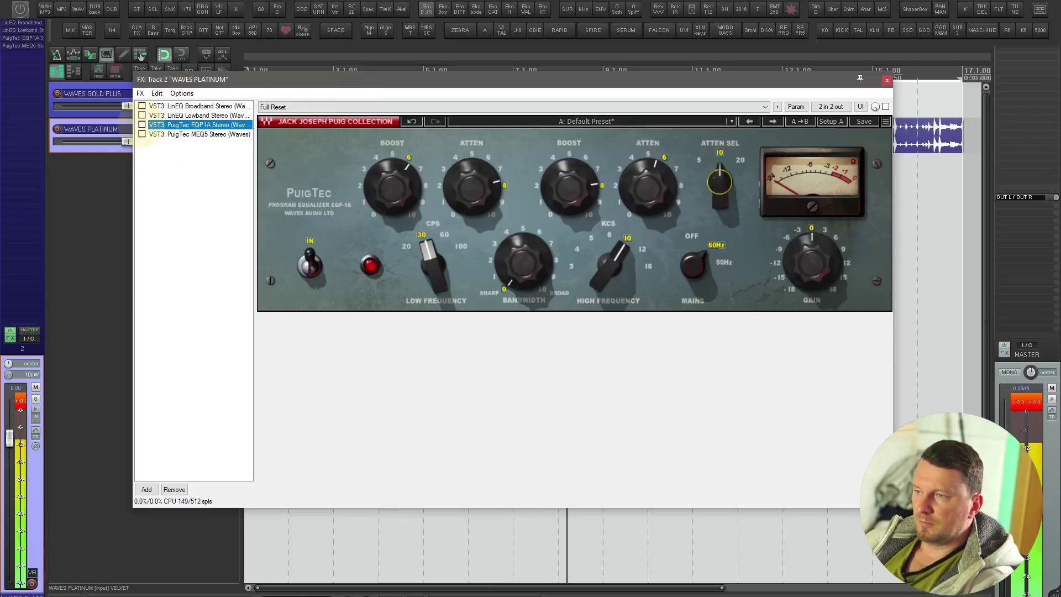
pyautogui.click(142, 125)
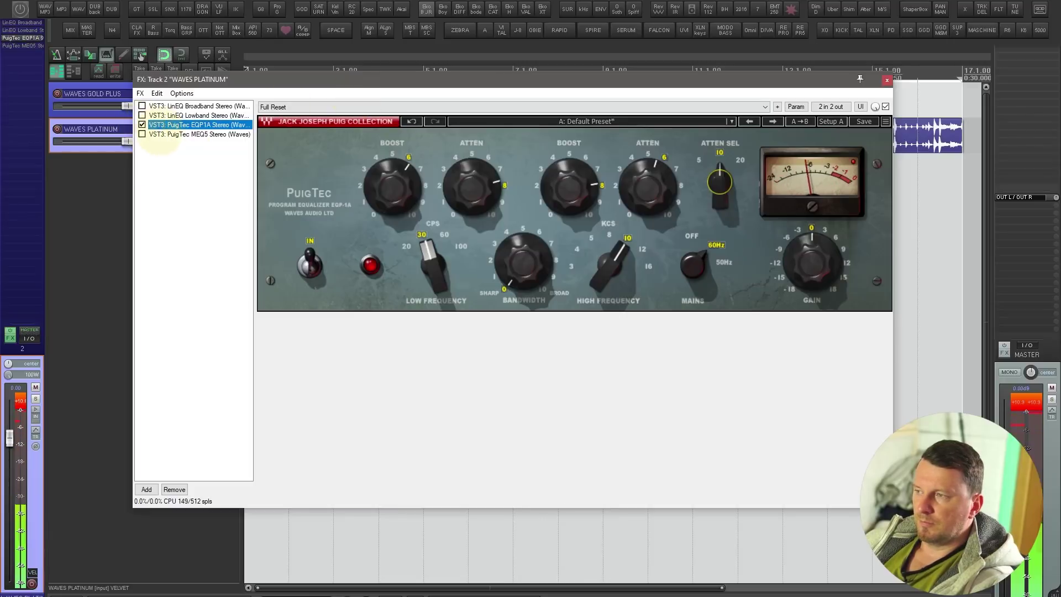
# - Enable PuigTec MEQ5 Stereo and boost its low Peak band at 1000 Hz to about 6
pyautogui.click(142, 135)
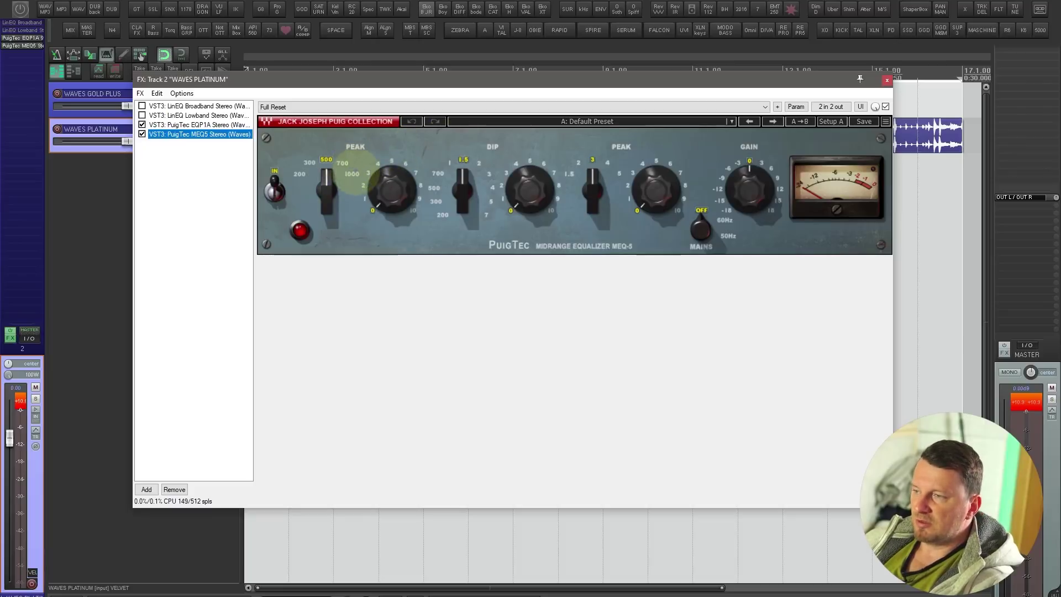
pyautogui.moveTo(330, 189); pyautogui.dragTo(341, 51)
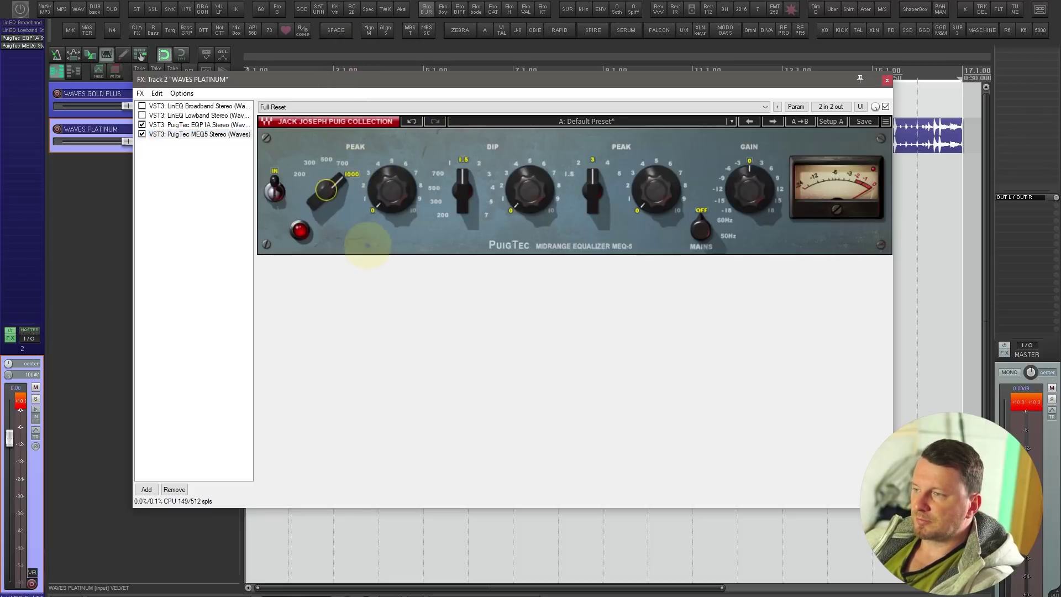
pyautogui.press('space')
pyautogui.moveTo(389, 190); pyautogui.dragTo(391, 2)
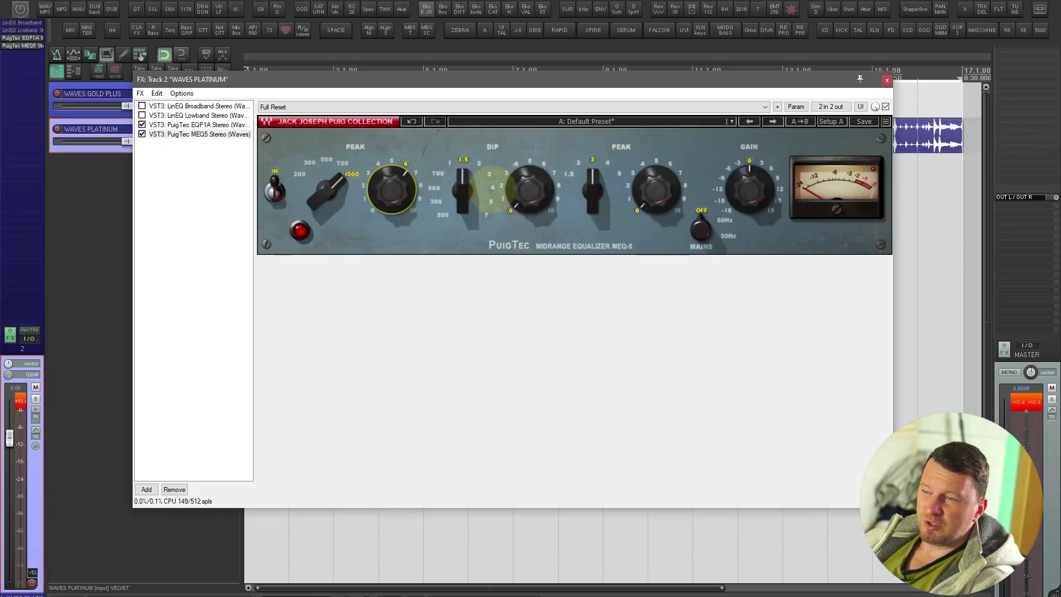
# - Try MEQ5's Dip band at 4 kHz with amount 7.0, and settle on 5 kHz with an amount of about 5
pyautogui.moveTo(463, 189); pyautogui.dragTo(466, 124)
pyautogui.moveTo(523, 203); pyautogui.dragTo(544, 22)
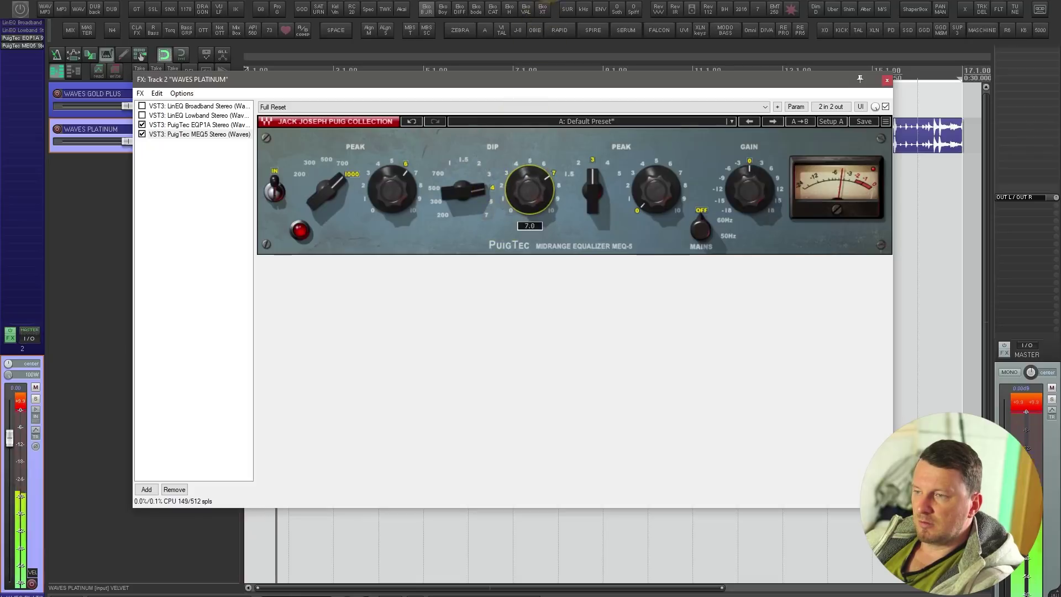
pyautogui.moveTo(533, 205); pyautogui.dragTo(532, 279)
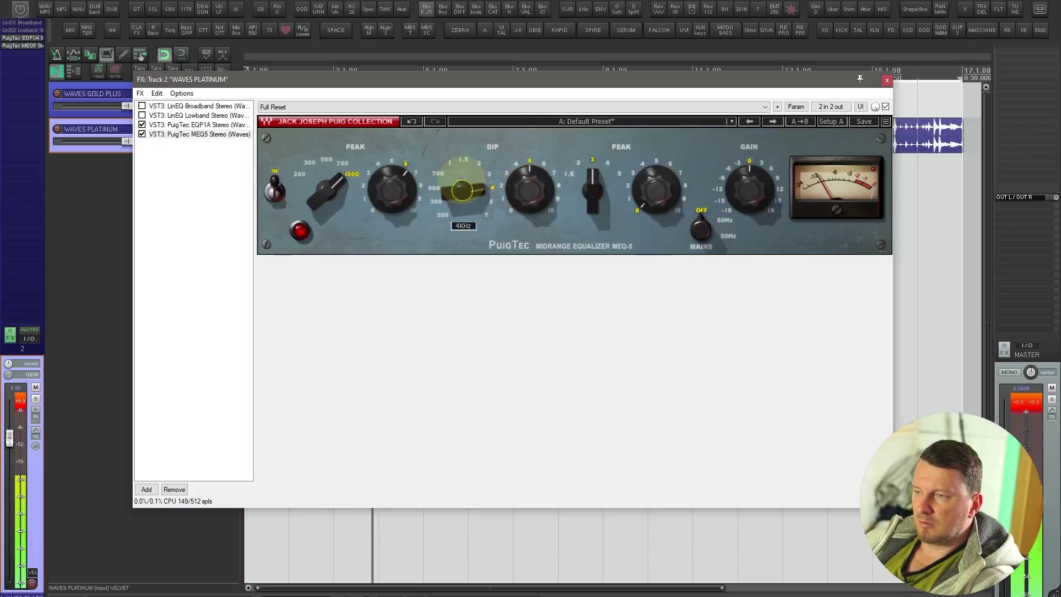
pyautogui.moveTo(461, 180); pyautogui.dragTo(467, 168)
pyautogui.moveTo(522, 186); pyautogui.dragTo(523, 205)
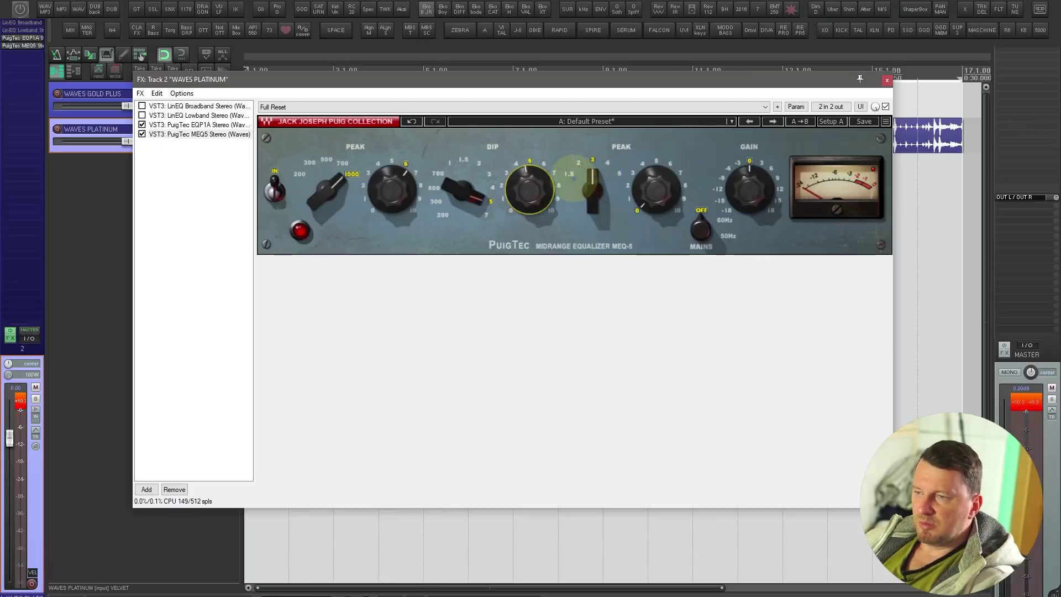
# - Set MEQ5's high Peak band to 2 kHz with a boost of about 8, and switch Mains to 50Hz
pyautogui.moveTo(593, 182); pyautogui.dragTo(590, 214)
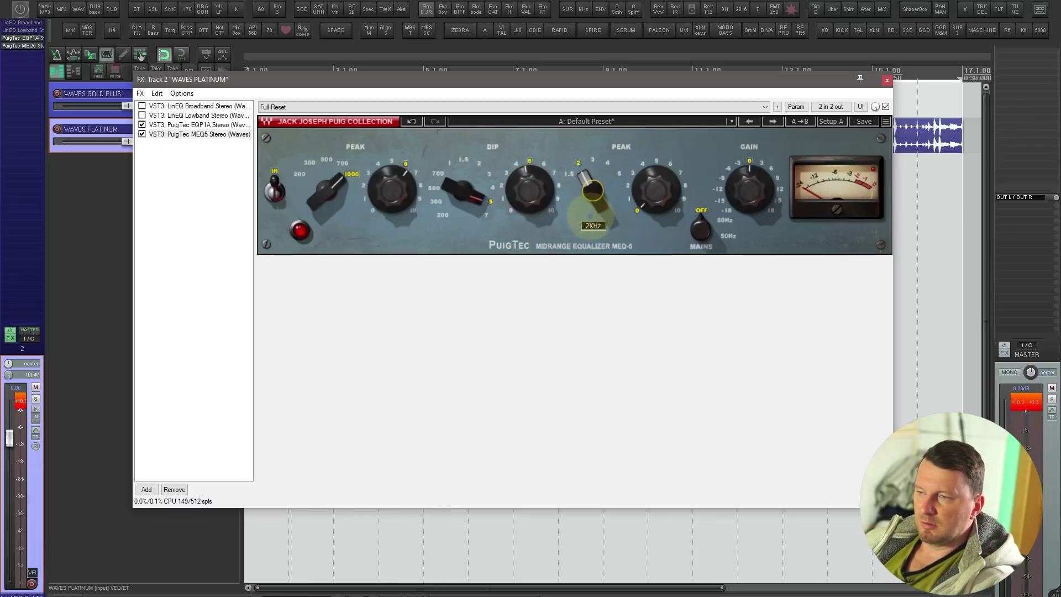
pyautogui.moveTo(649, 188); pyautogui.dragTo(667, 22)
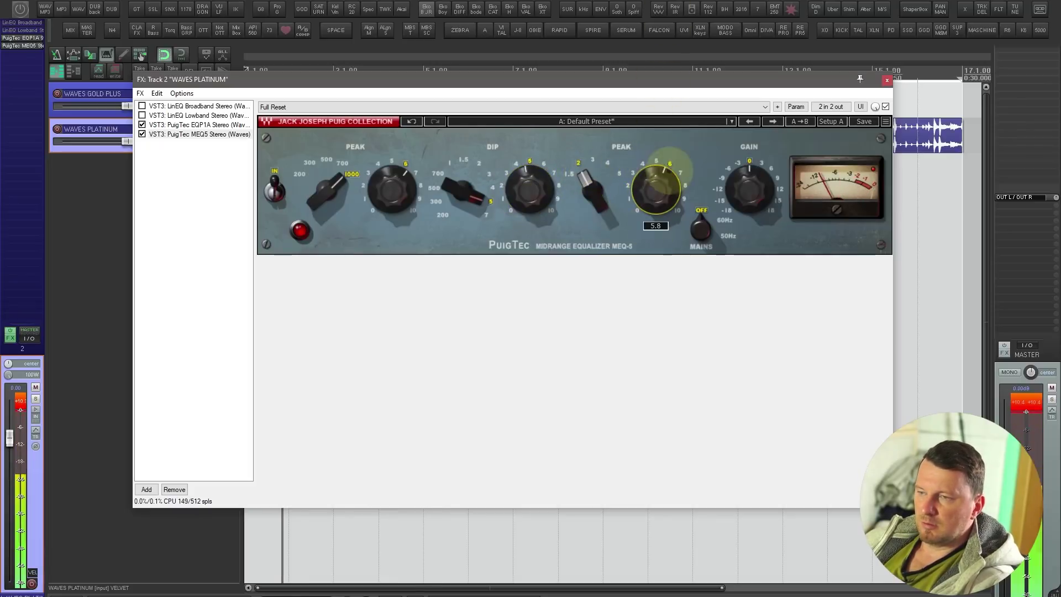
pyautogui.moveTo(668, 166); pyautogui.dragTo(674, 99)
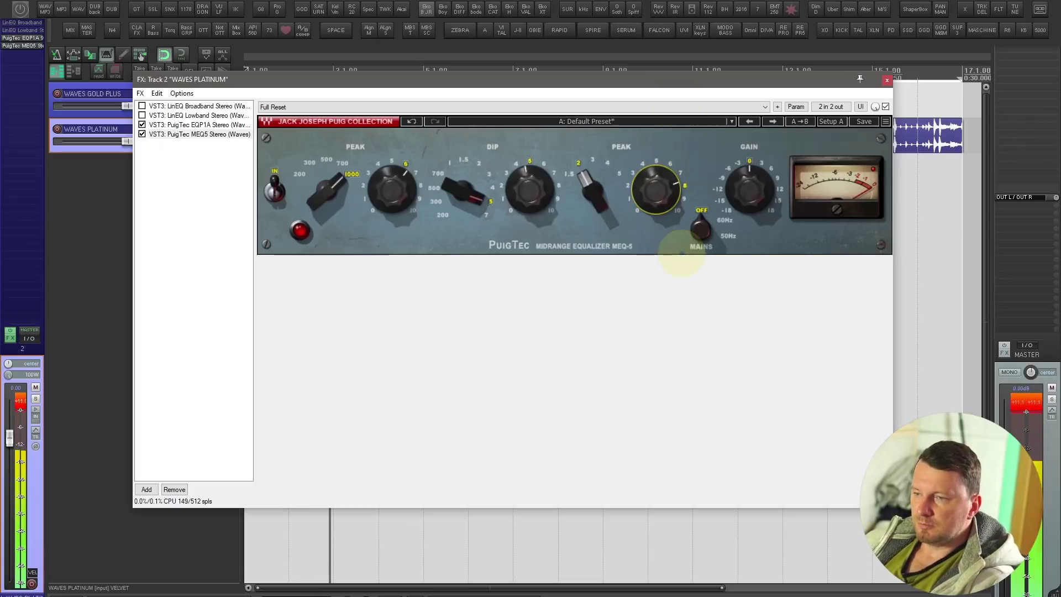
pyautogui.click(702, 229)
pyautogui.click(696, 222)
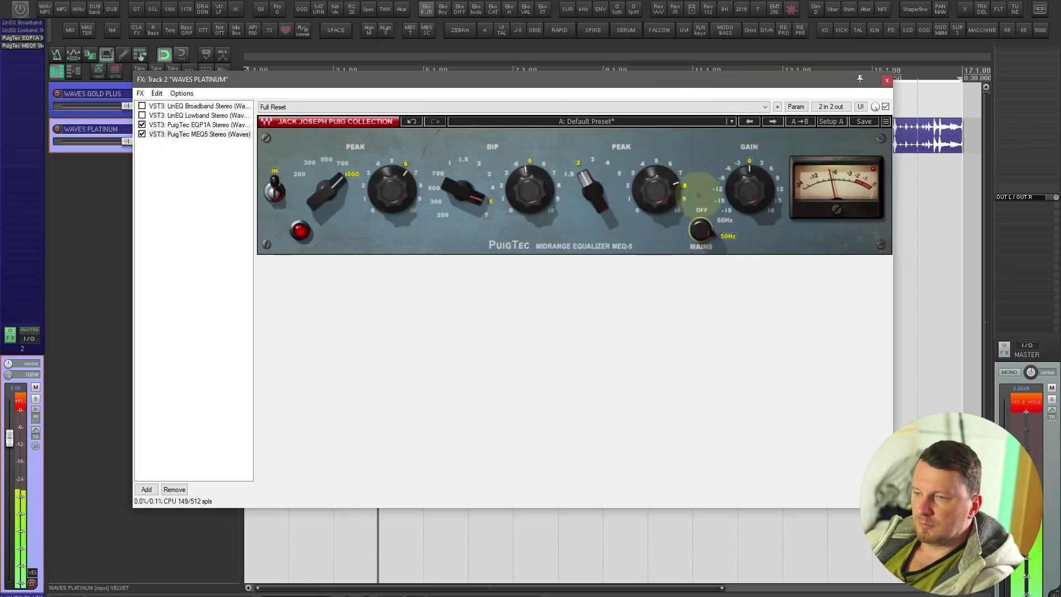
pyautogui.moveTo(682, 166); pyautogui.dragTo(639, 144)
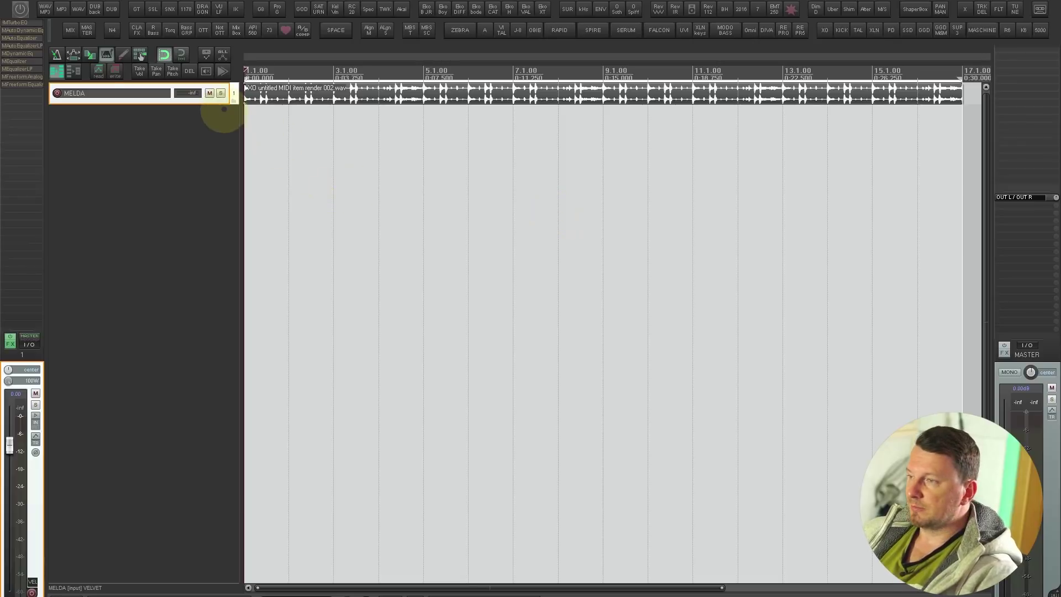
# - Play the loop on the MELDA track, open MTurboEQ, enable it, and stop playback
pyautogui.press('space')
pyautogui.click(22, 22)
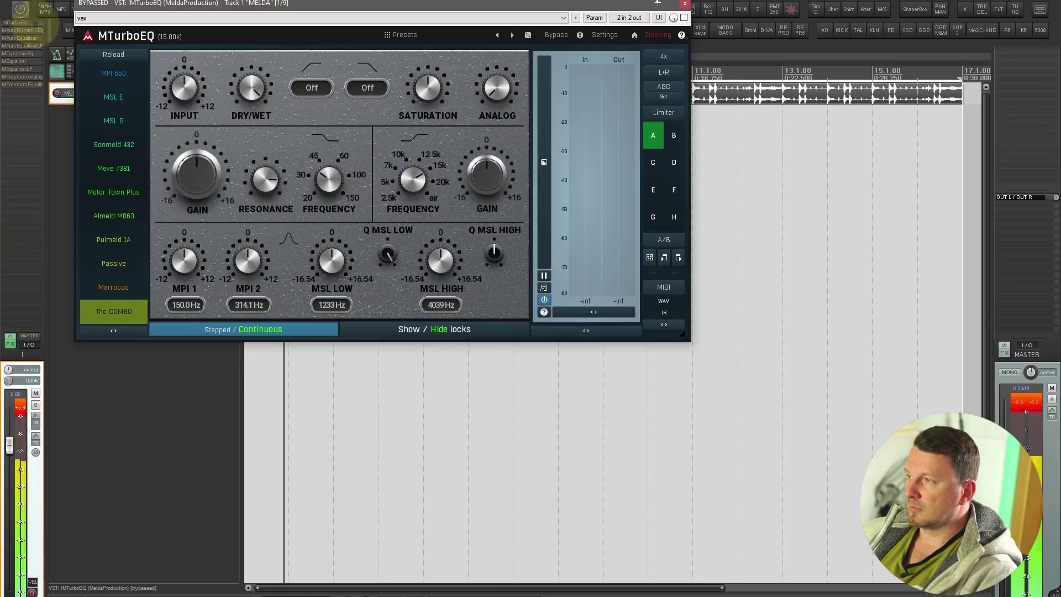
pyautogui.moveTo(345, 5); pyautogui.dragTo(486, 120)
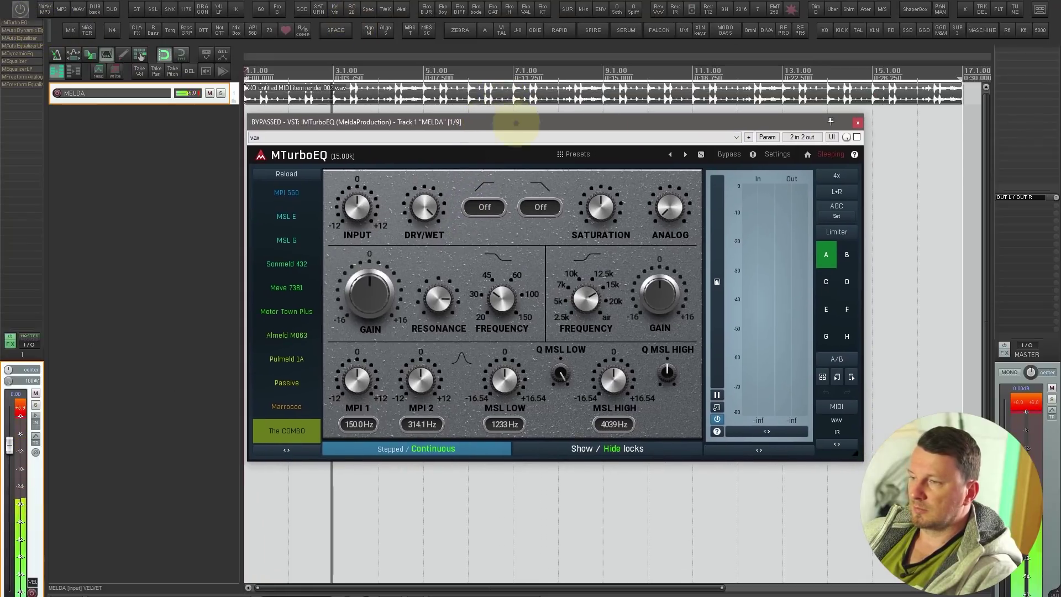
pyautogui.click(846, 137)
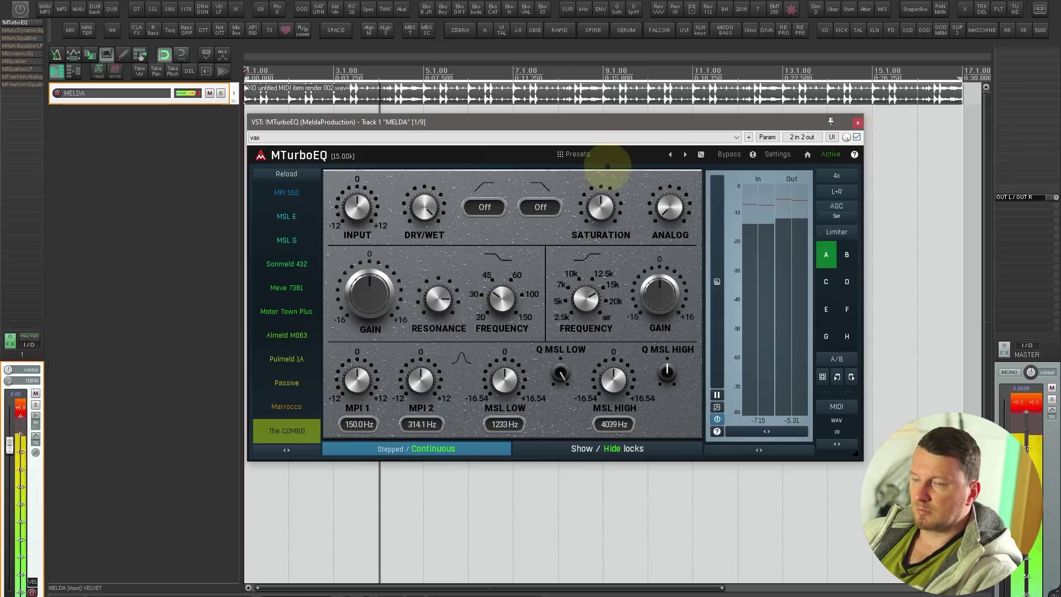
pyautogui.press('space')
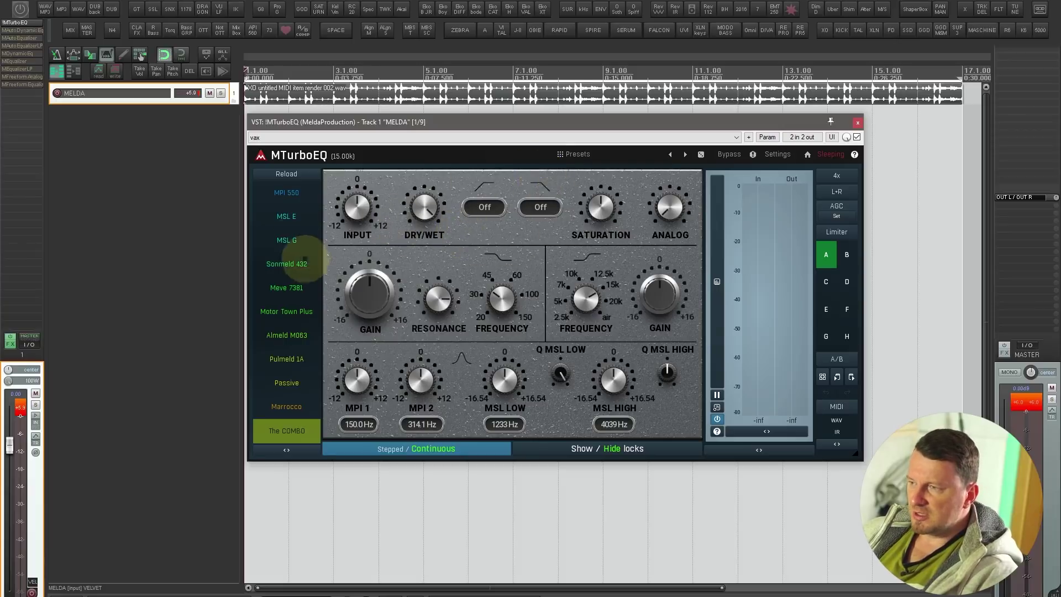
# - Browse MTurboEQ's MSL E, MSL G and Sonmeld 432 equalizer models
pyautogui.click(286, 216)
pyautogui.click(286, 240)
pyautogui.click(286, 263)
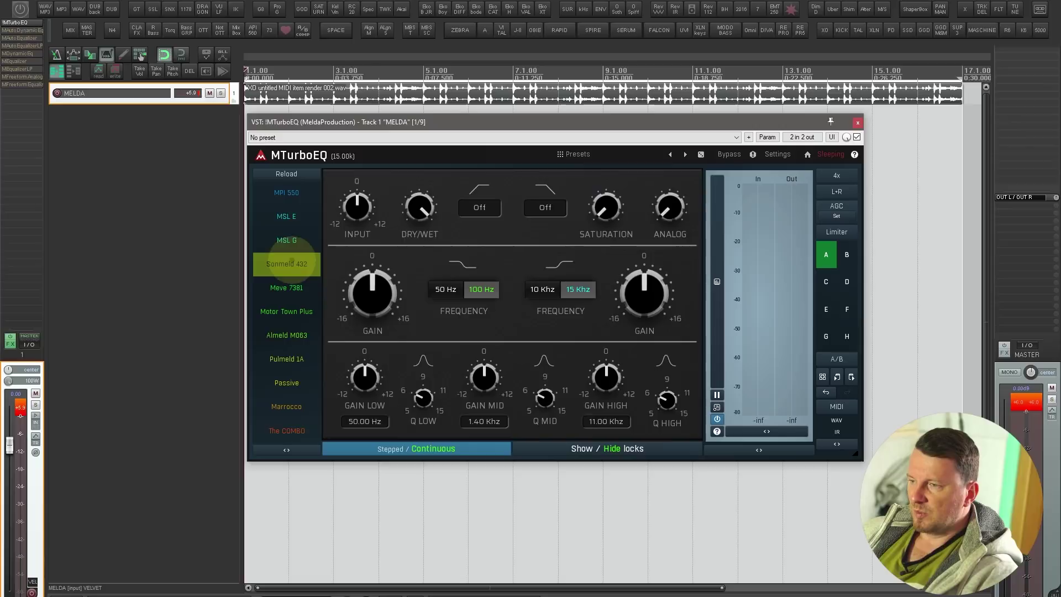
pyautogui.click(292, 223)
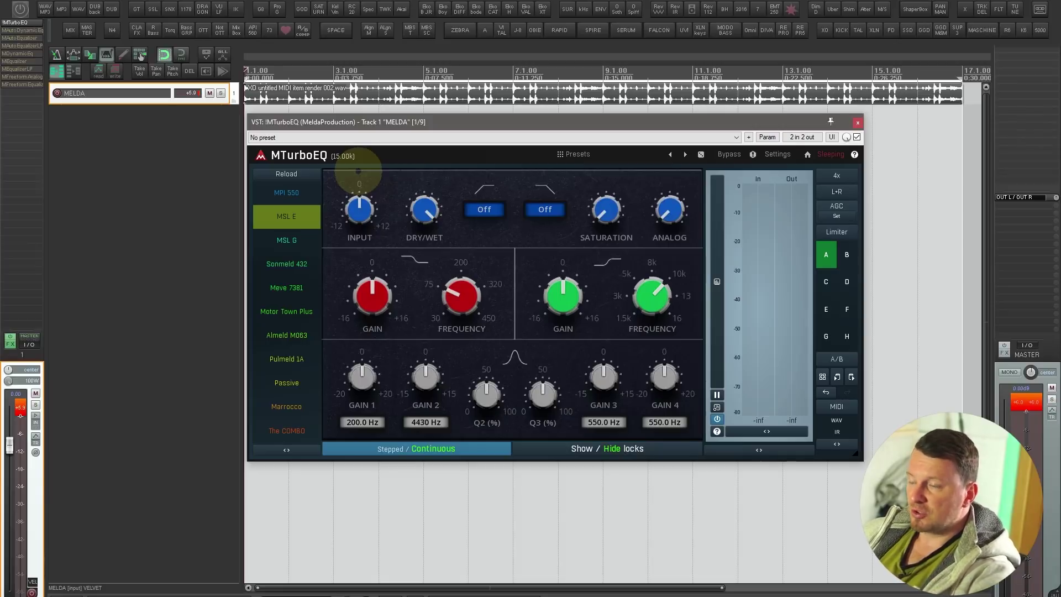
# - Play the loop through the MPI 550 model, boosting both shelves by about 8 with the high frequency at air
pyautogui.press('space')
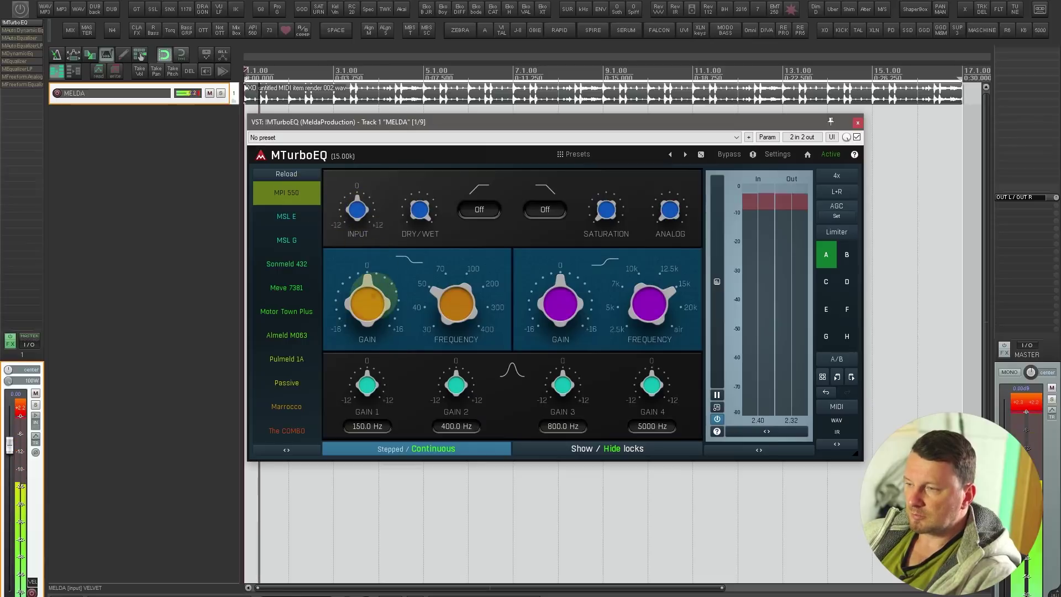
pyautogui.moveTo(371, 308); pyautogui.dragTo(377, 303)
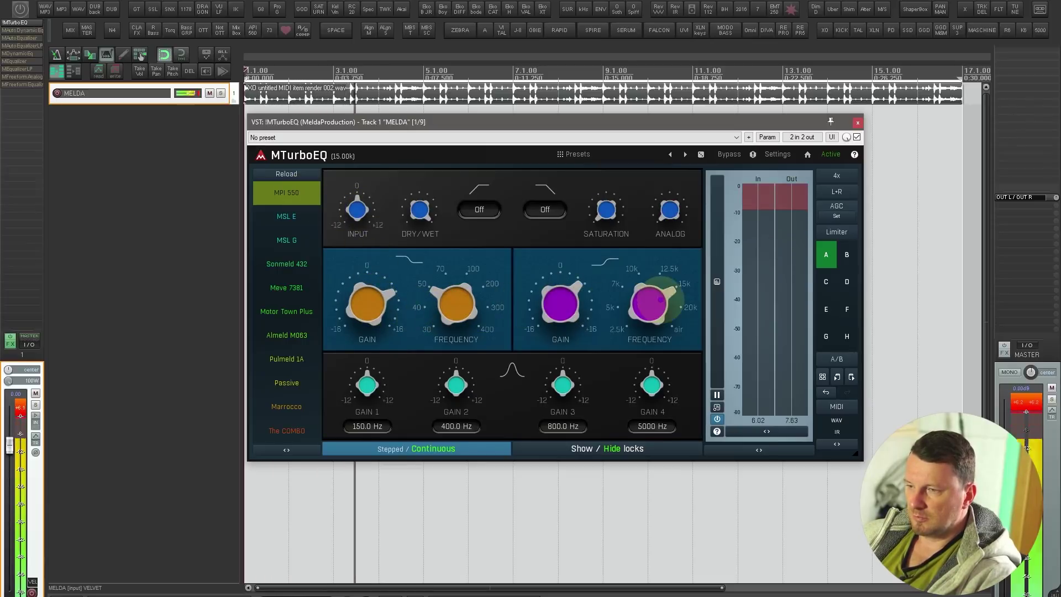
pyautogui.moveTo(568, 305); pyautogui.dragTo(569, 307)
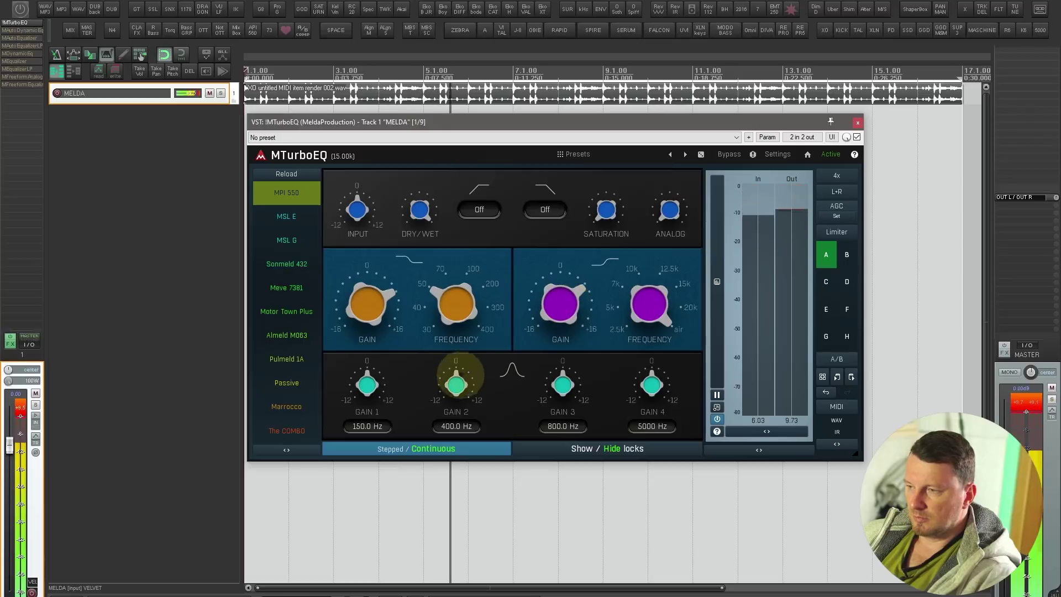
# - Tune bell band 1 to 300 Hz and band 3 to 929.4 Hz, with the low shelf between 100 and 200 Hz
pyautogui.doubleClick(379, 426)
pyautogui.write('300')
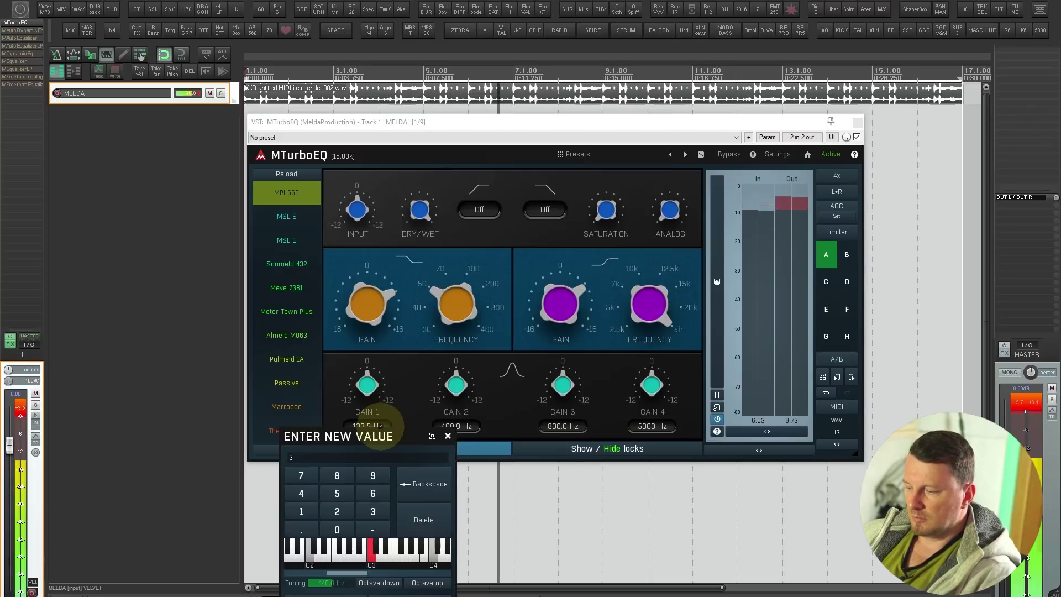
pyautogui.press('Return')
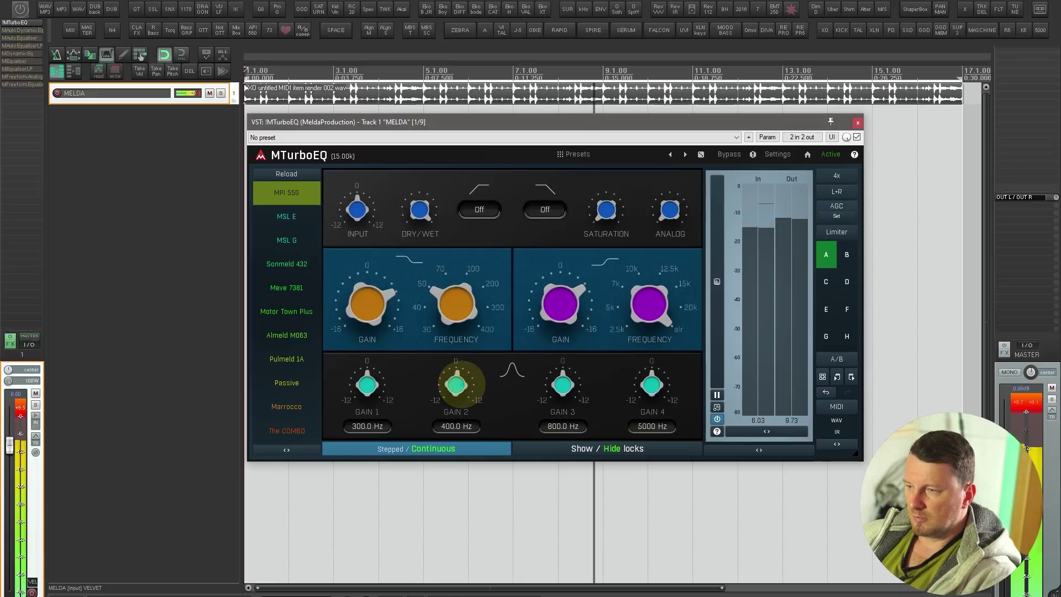
pyautogui.moveTo(461, 297); pyautogui.dragTo(457, 296)
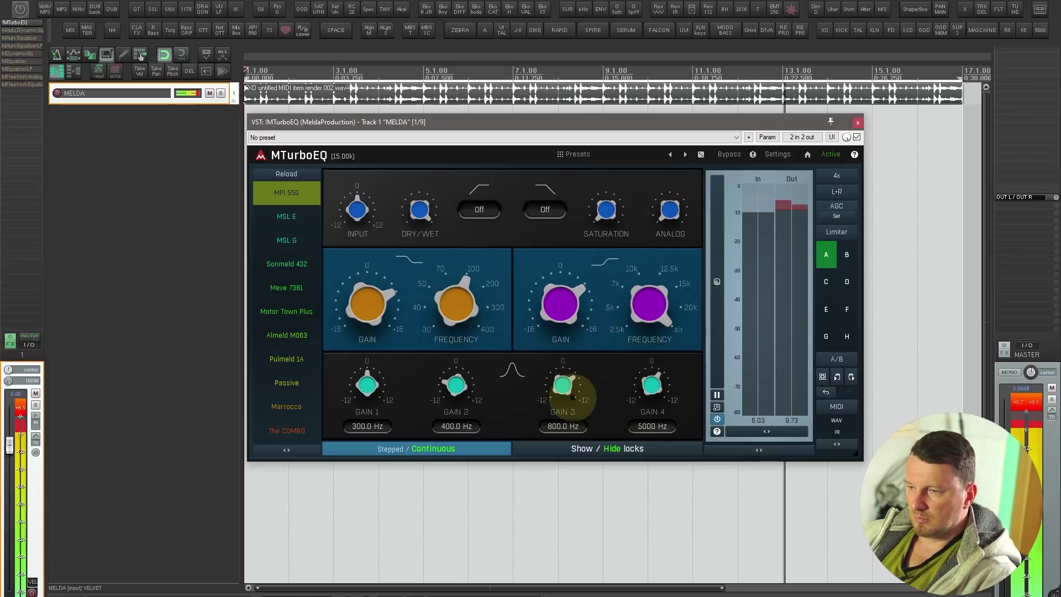
pyautogui.scroll(5, 569, 424)
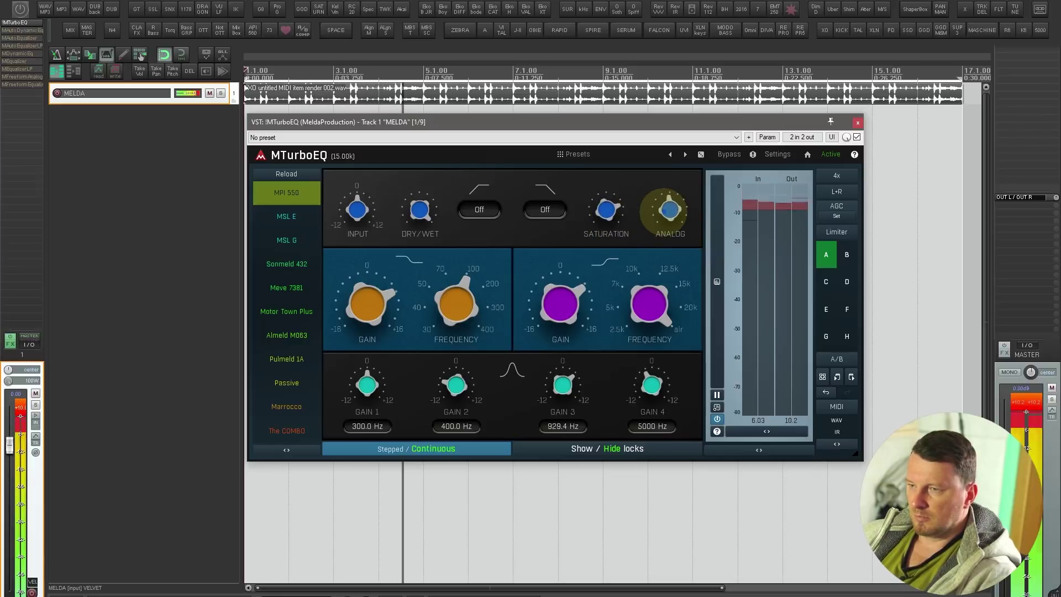
pyautogui.press('space')
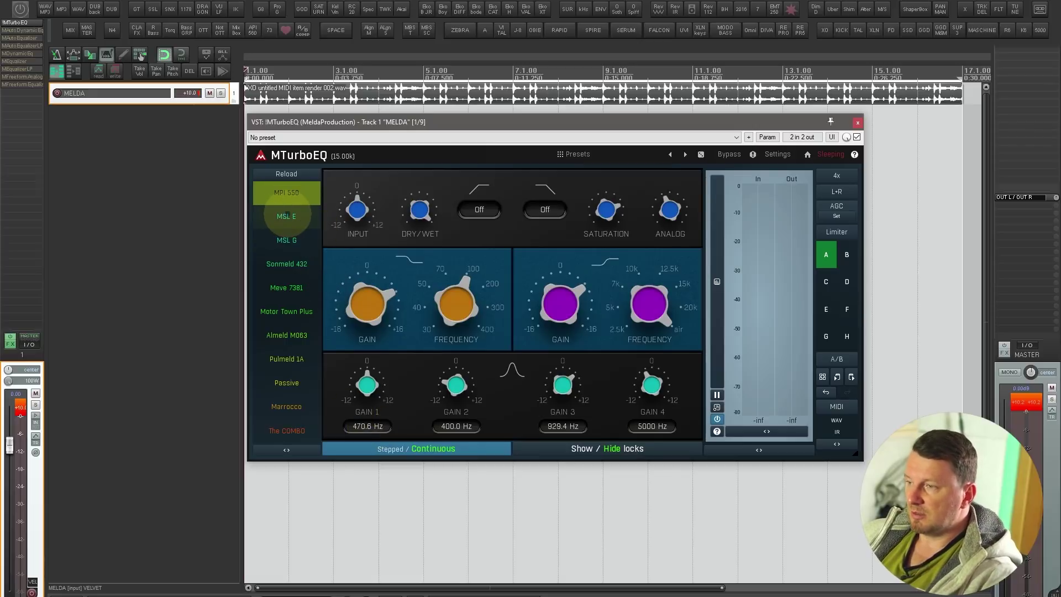
# - Play the loop through the Meve 7381 model, boosting its 110 Hz low shelf by about 7 and raising Saturation and Analog
pyautogui.press('space')
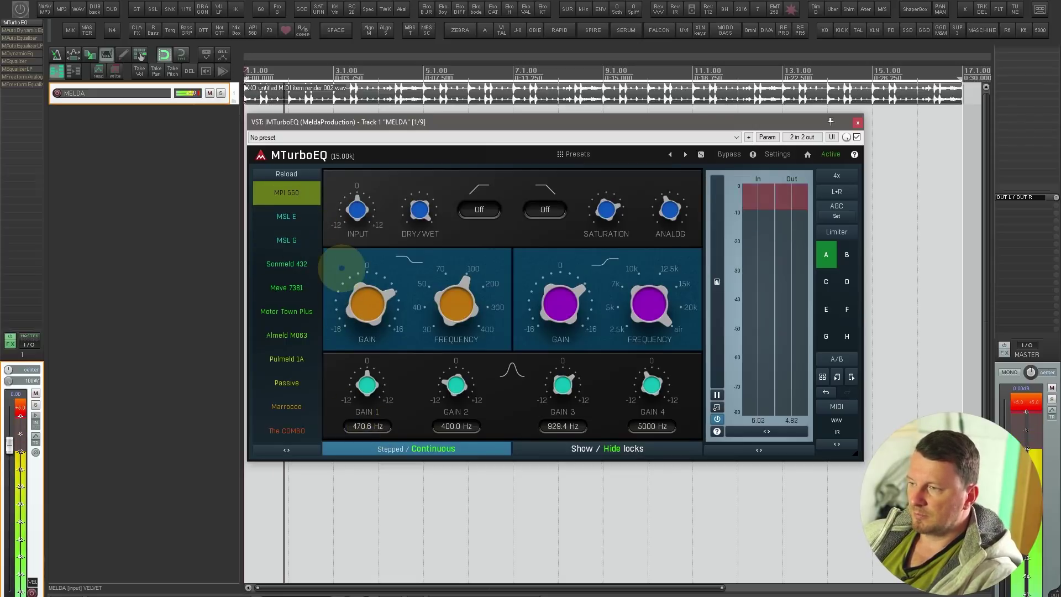
pyautogui.click(282, 283)
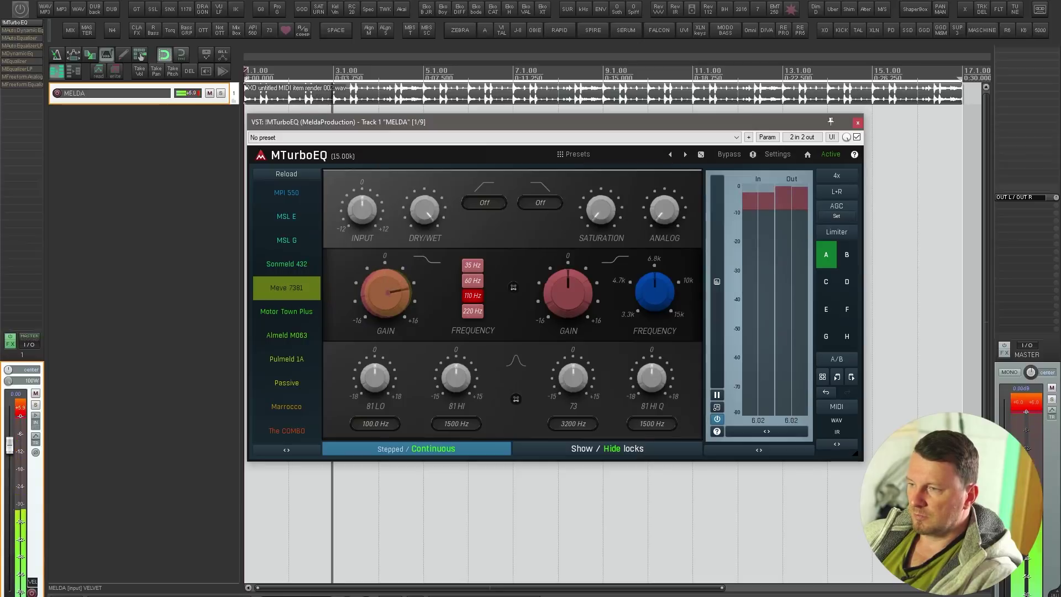
pyautogui.moveTo(388, 293); pyautogui.dragTo(390, 289)
pyautogui.moveTo(602, 216)
pyautogui.mouseDown()
pyautogui.moveTo(664, 207)
pyautogui.moveTo(600, 212)
pyautogui.mouseUp()
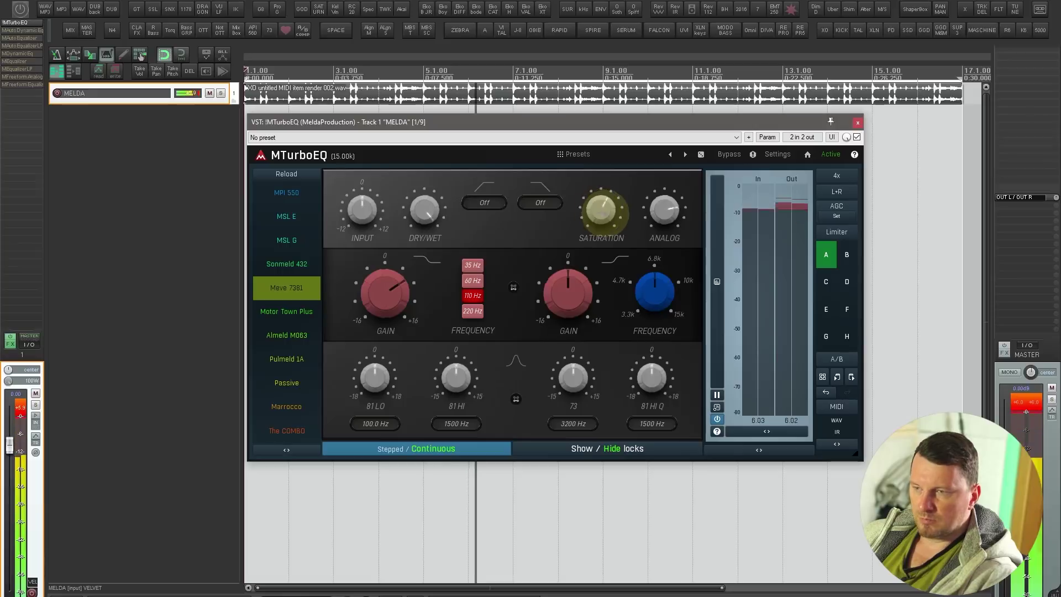
pyautogui.moveTo(661, 209); pyautogui.dragTo(660, 210)
# - Boost the high shelf by about 7 at 15k, and set the 81 LO band's frequency to 330 Hz
pyautogui.moveTo(655, 301); pyautogui.dragTo(656, 300)
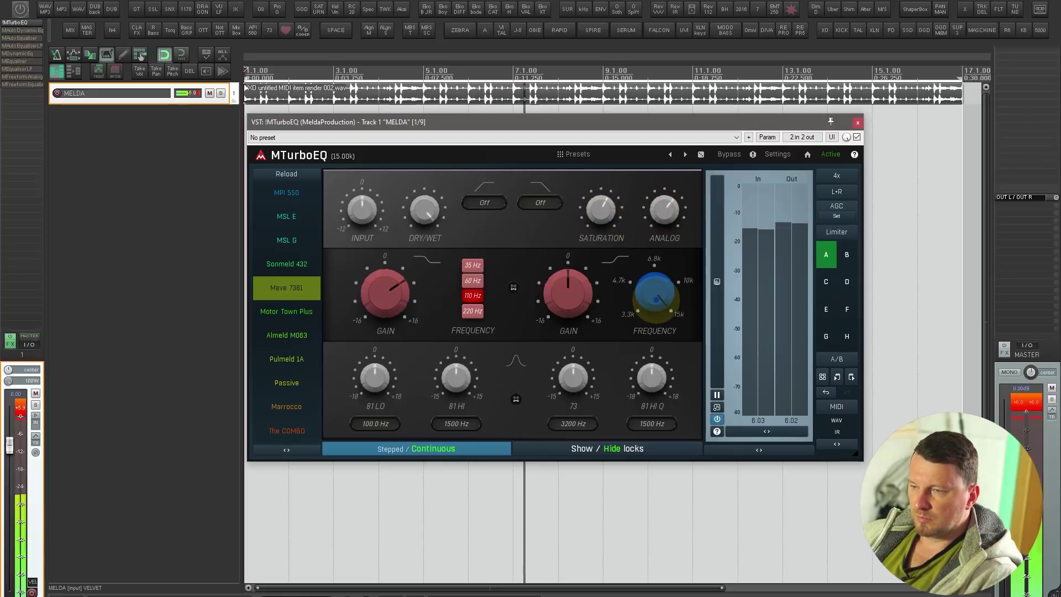
pyautogui.scroll(5, 587, 301)
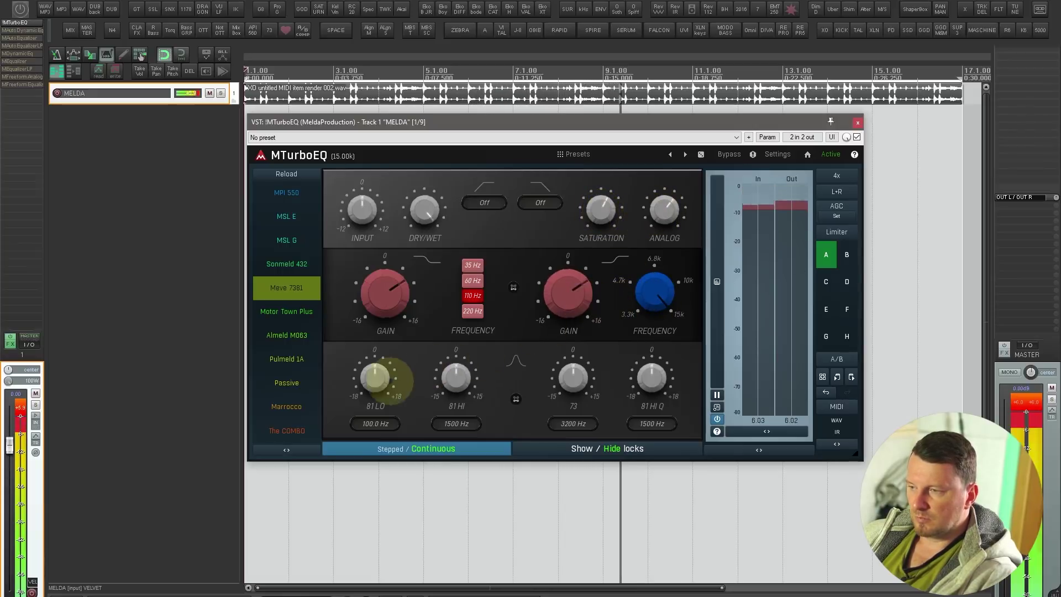
pyautogui.click(375, 423)
pyautogui.write('330')
pyautogui.press('Return')
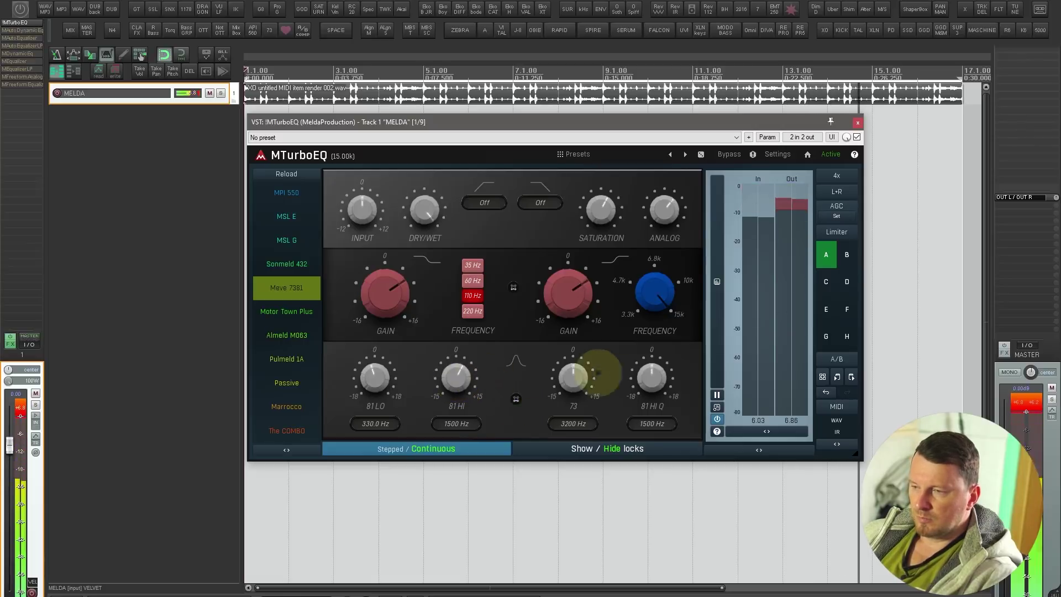
# - Set the 81 HI Q band to 5555 Hz and tune the 73 band to 1645 Hz
pyautogui.doubleClick(653, 422)
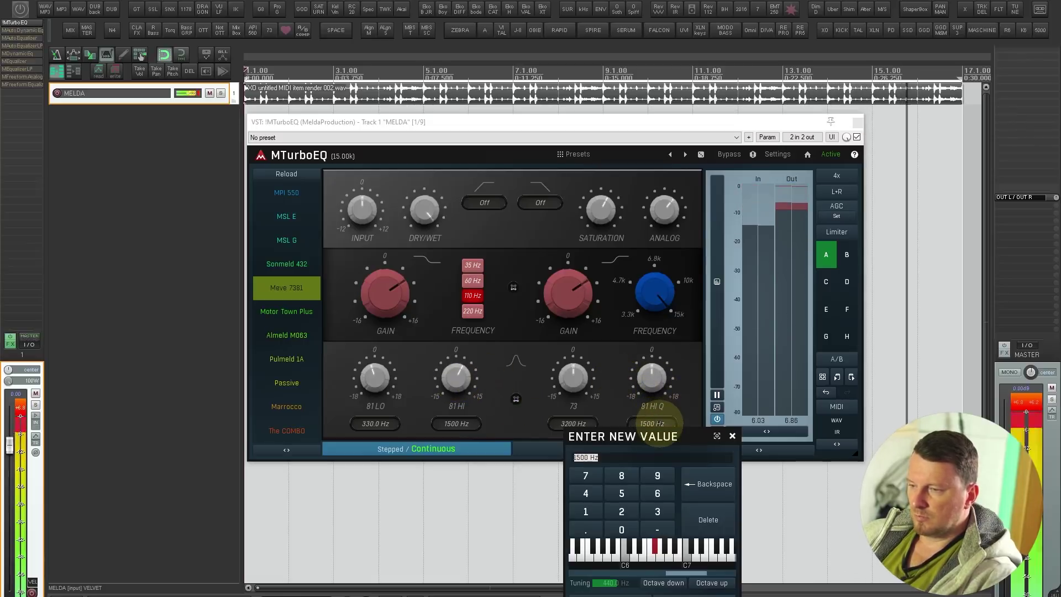
pyautogui.write('5555')
pyautogui.press('Return')
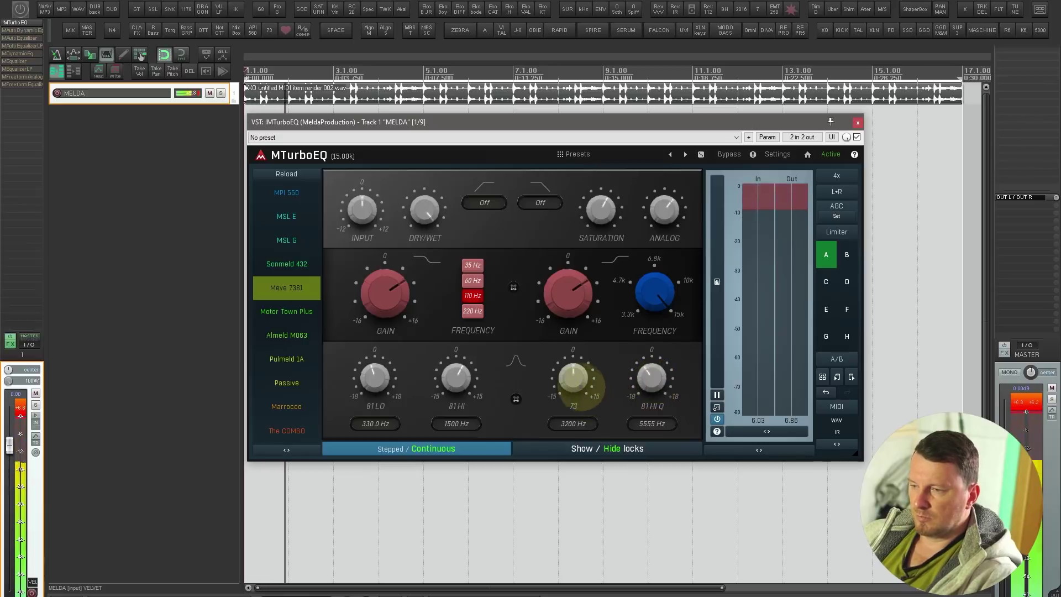
pyautogui.moveTo(578, 420); pyautogui.dragTo(578, 423)
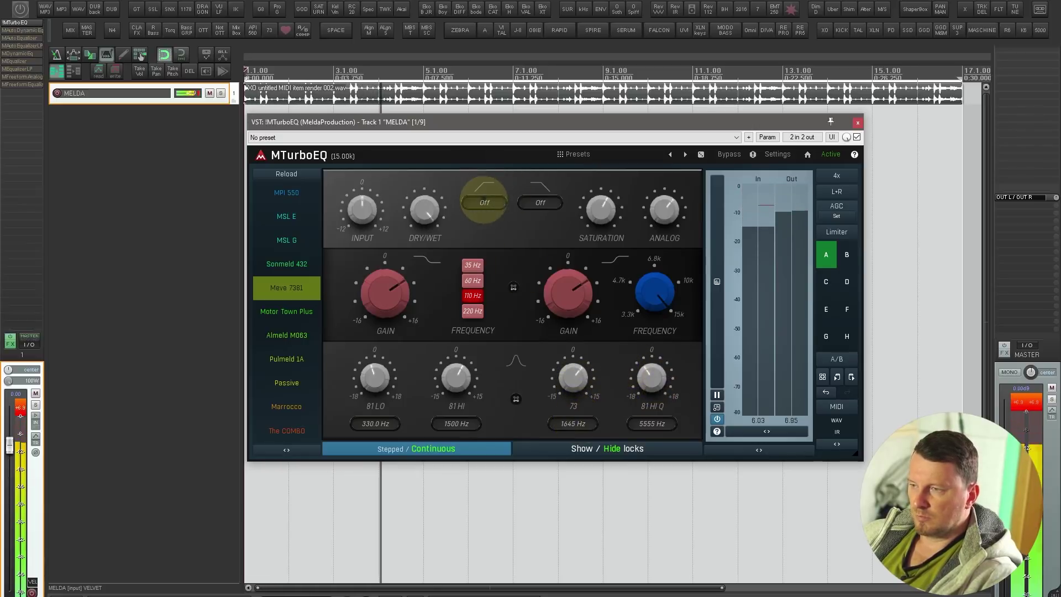
# - Set the high-pass filter to 29.77 Hz and the low-pass filter to 15.8 kHz, and stop playback
pyautogui.moveTo(485, 203); pyautogui.dragTo(485, 201)
pyautogui.scroll(-5, 484, 202)
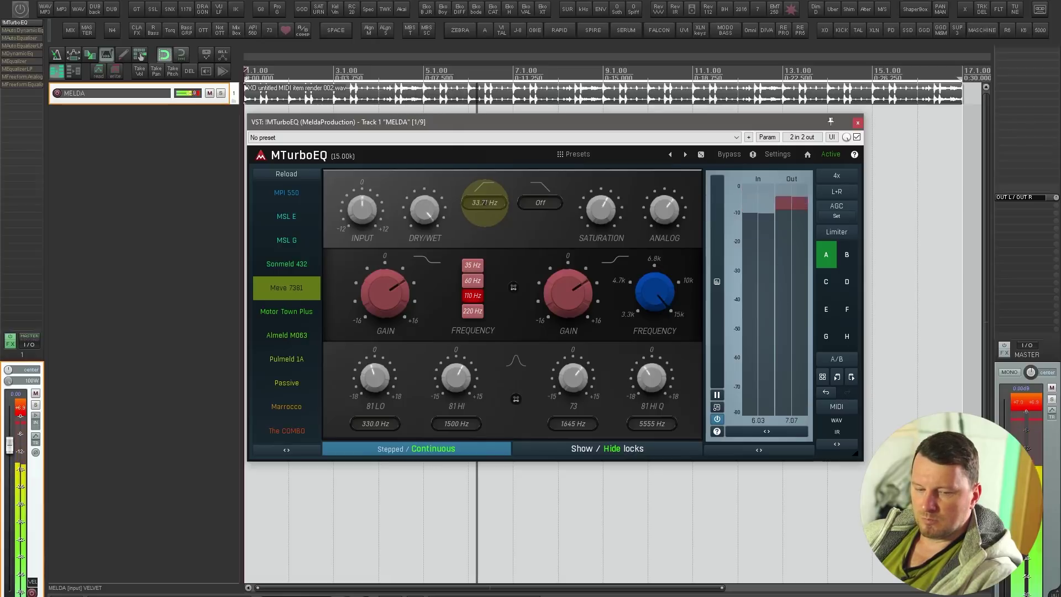
pyautogui.scroll(-2, 484, 202)
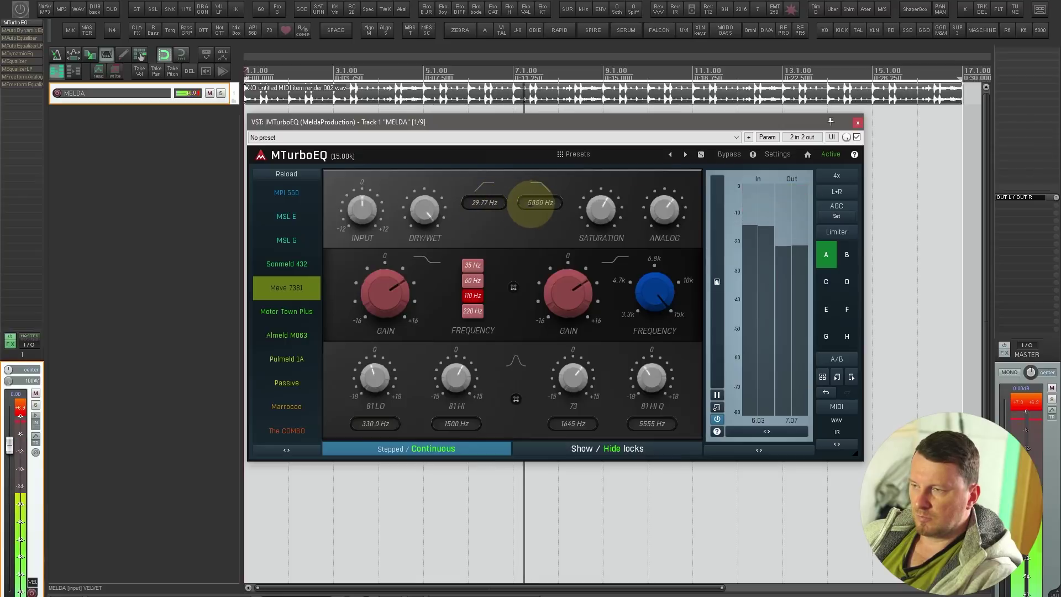
pyautogui.scroll(-1, 532, 209)
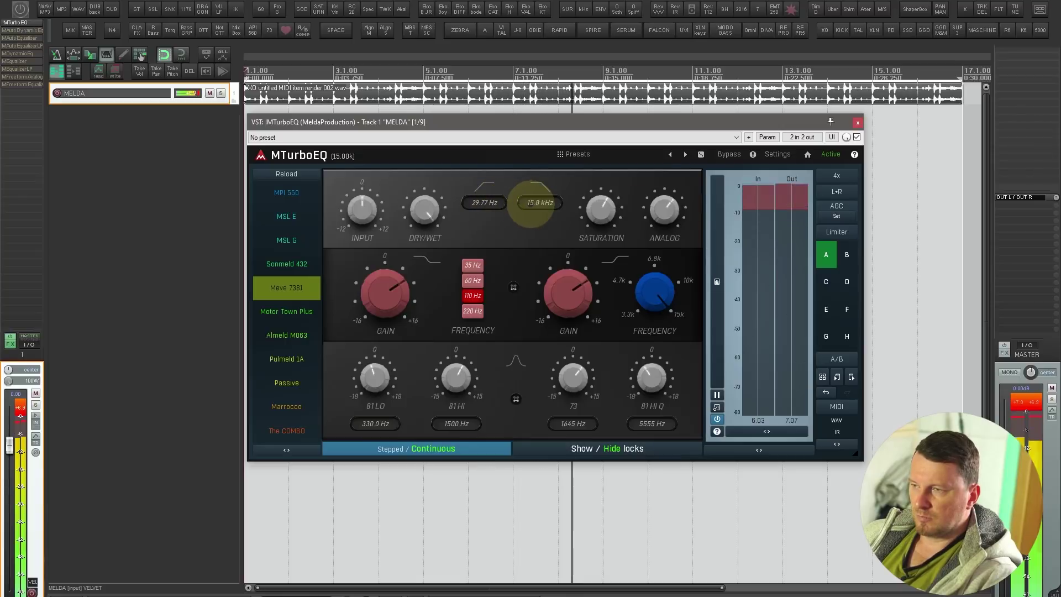
pyautogui.press('space')
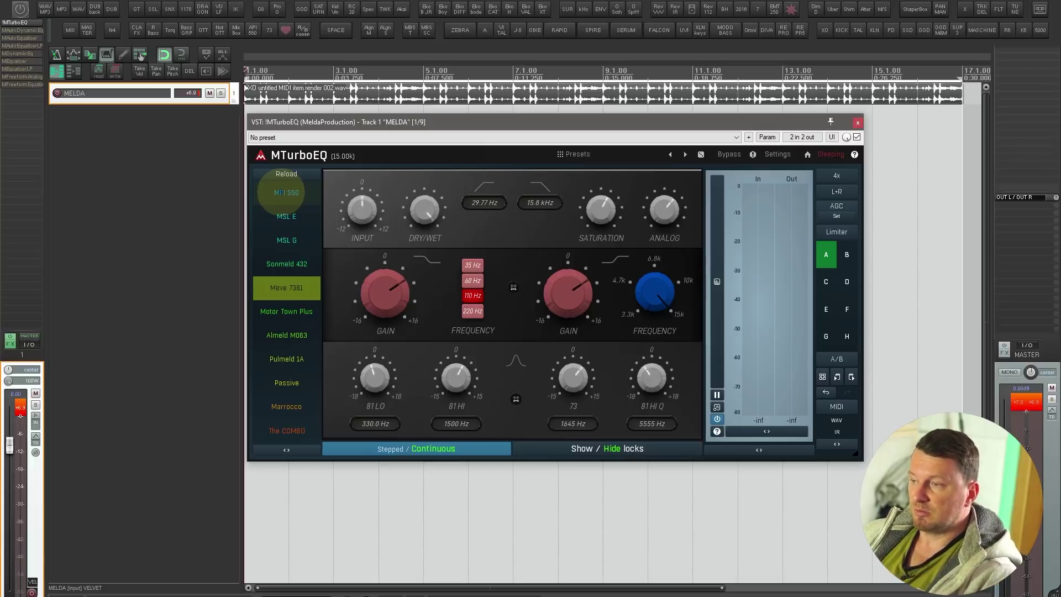
# - Play the loop and compare the MPI 550 model with Meve 7381
pyautogui.press('space')
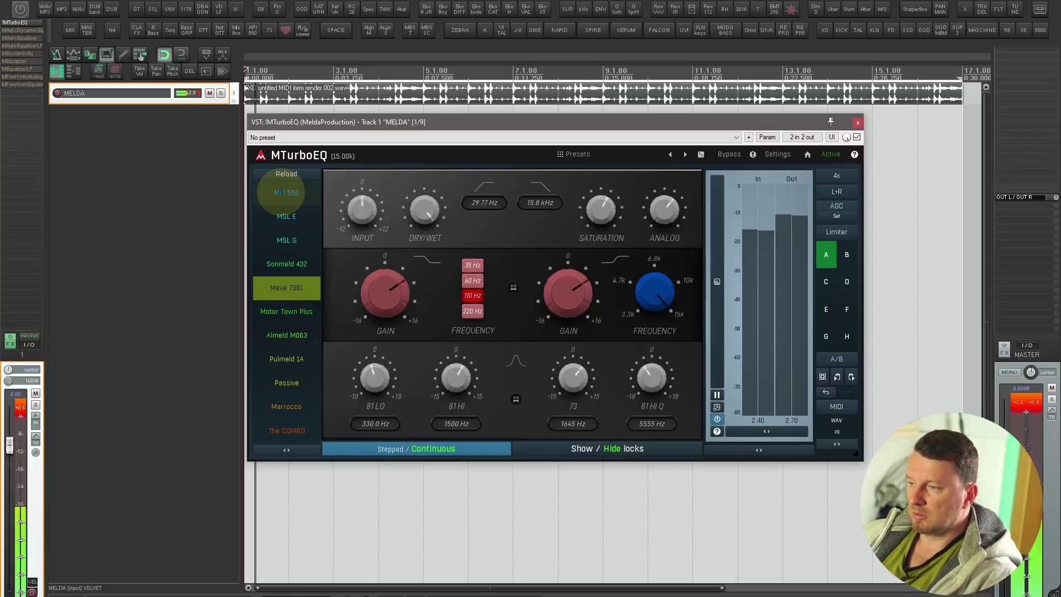
pyautogui.click(286, 192)
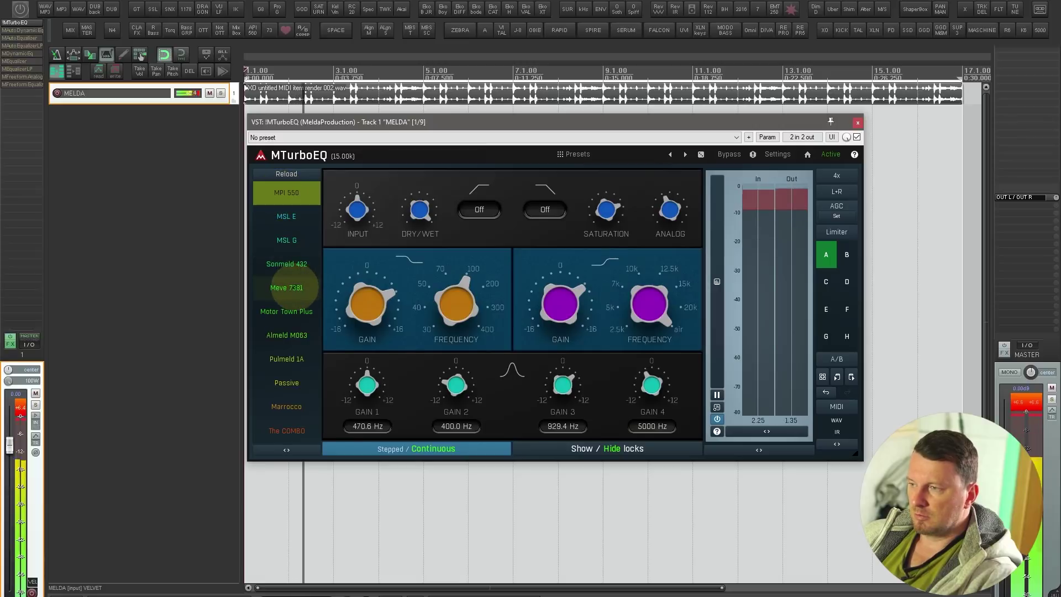
pyautogui.click(286, 288)
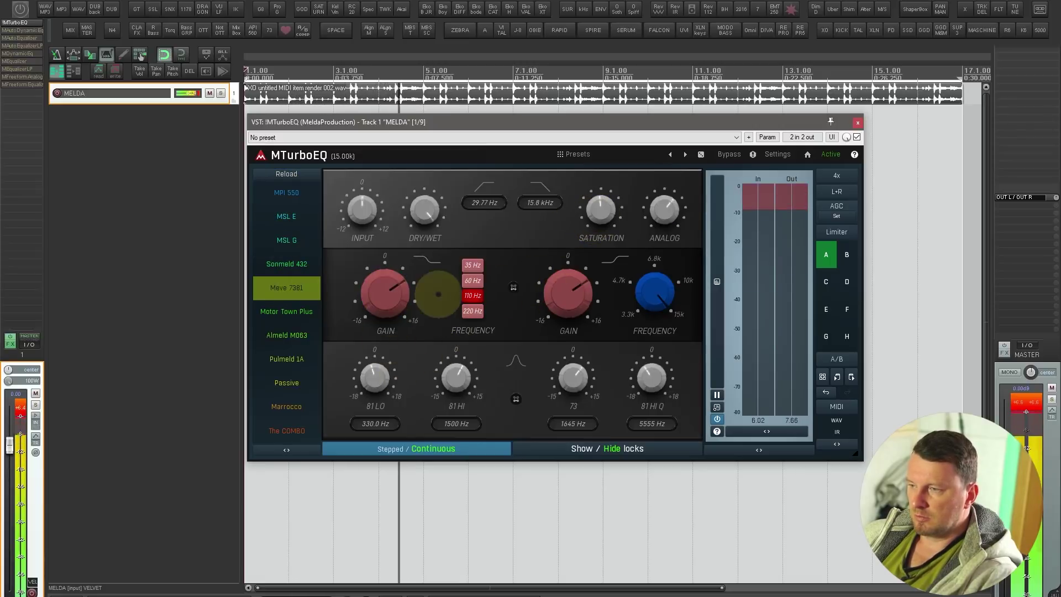
# - Switch Meve 7381's low shelf to 60 Hz, tune the 81 HI band to 686.1 Hz, and stop playback
pyautogui.click(472, 280)
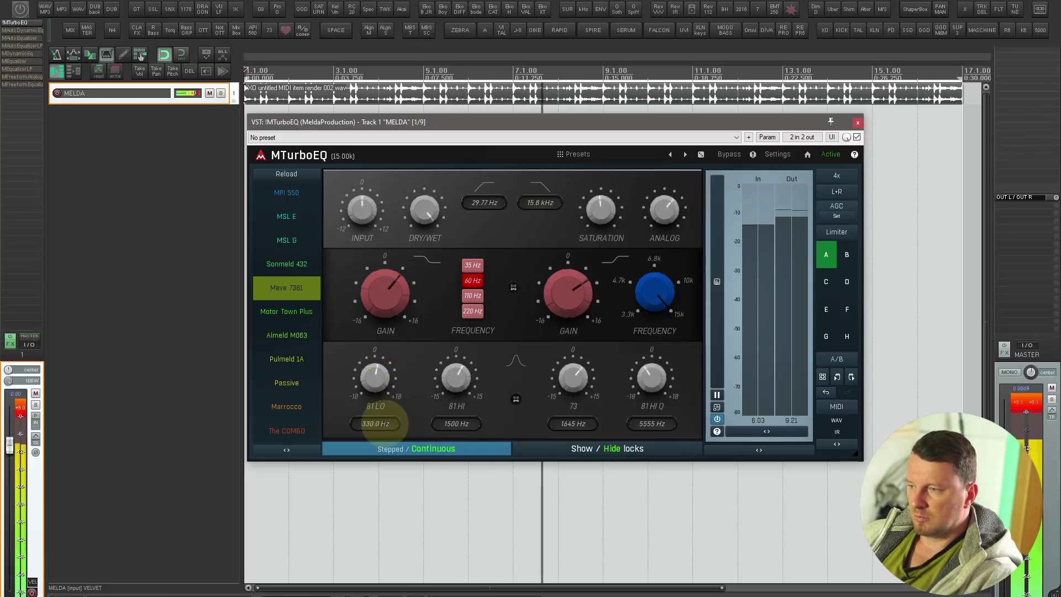
pyautogui.moveTo(453, 424); pyautogui.dragTo(456, 428)
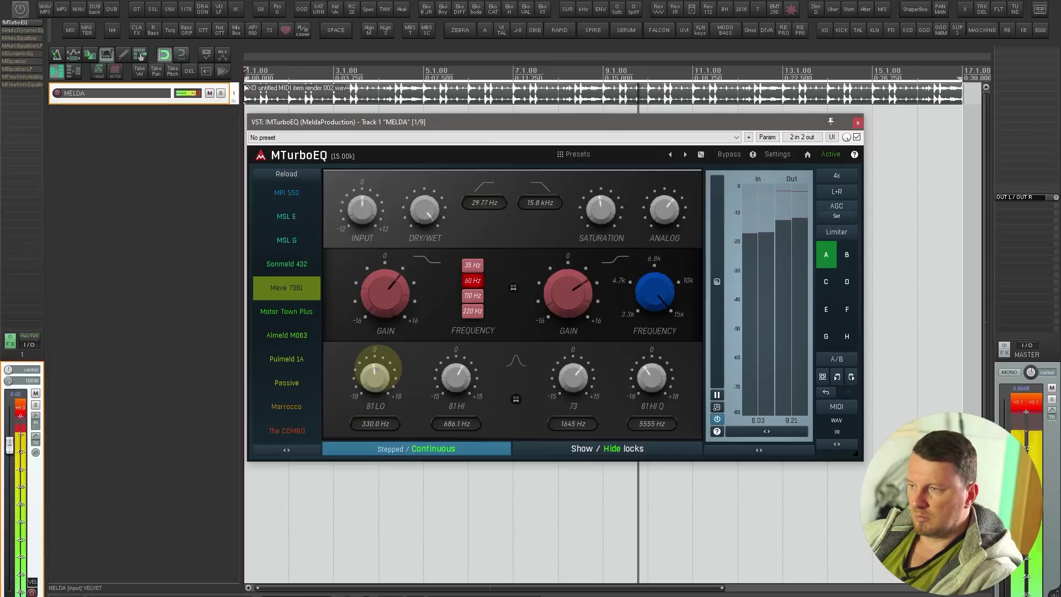
pyautogui.press('space')
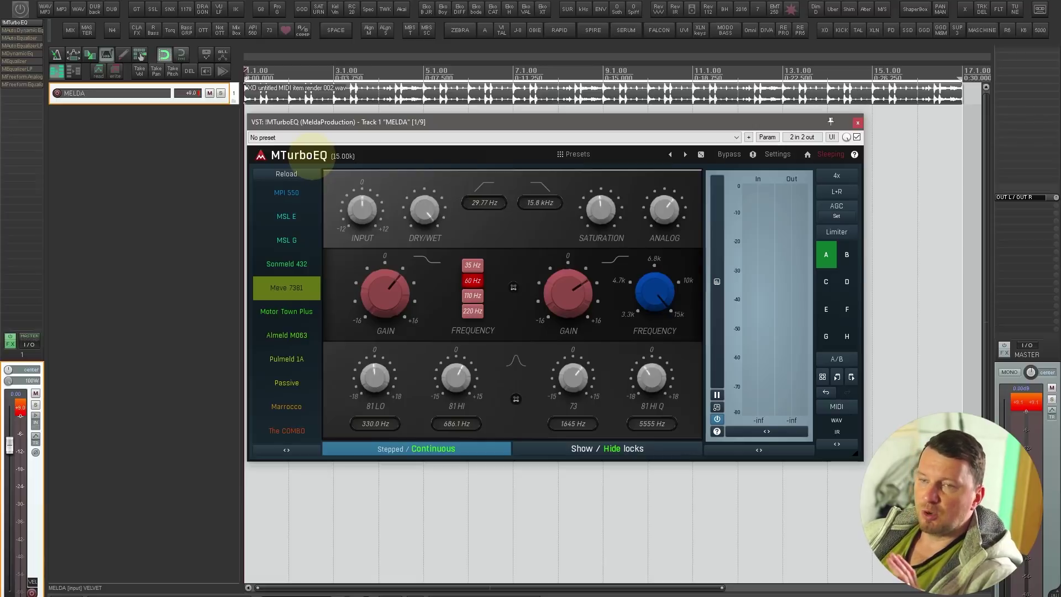
# - Close the MTurboEQ window and open the MELDA track's effects chain
pyautogui.press('Escape')
pyautogui.press('f')
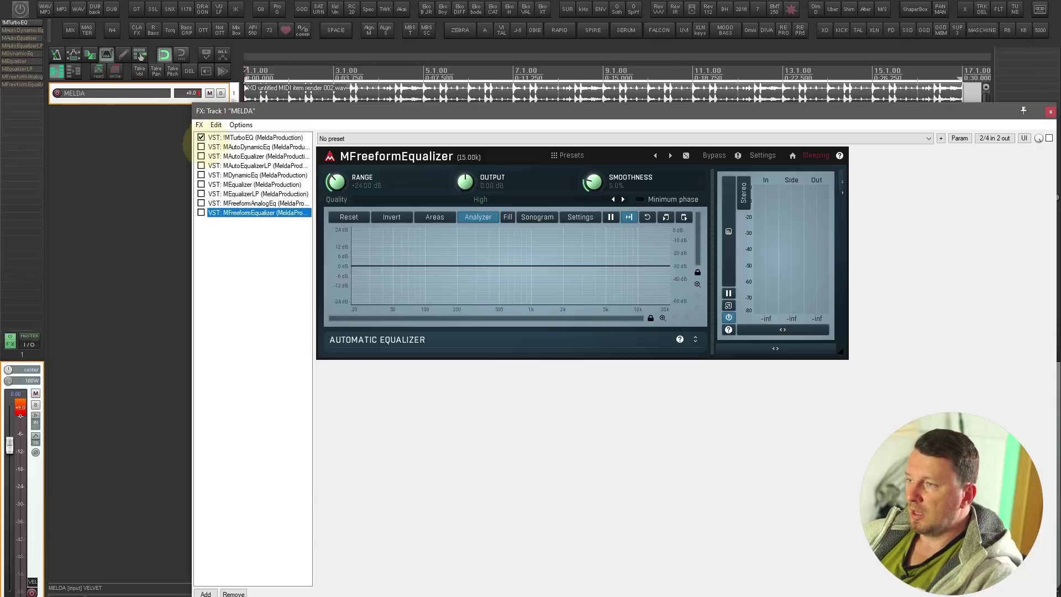
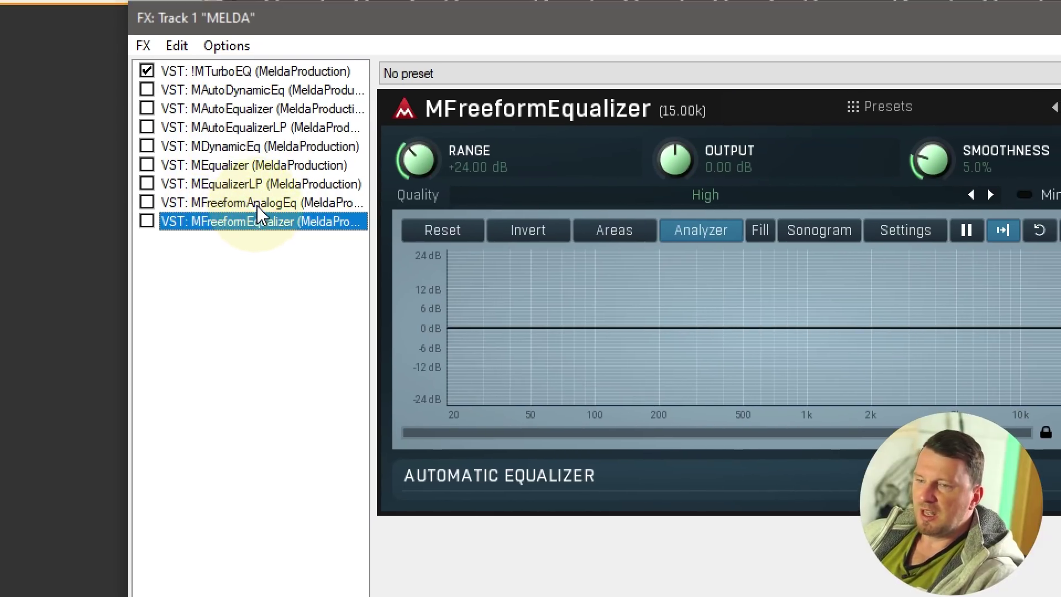
# - Show MFreeformAnalogEq from the MELDA chain and inspect its general plugin settings
pyautogui.click(257, 203)
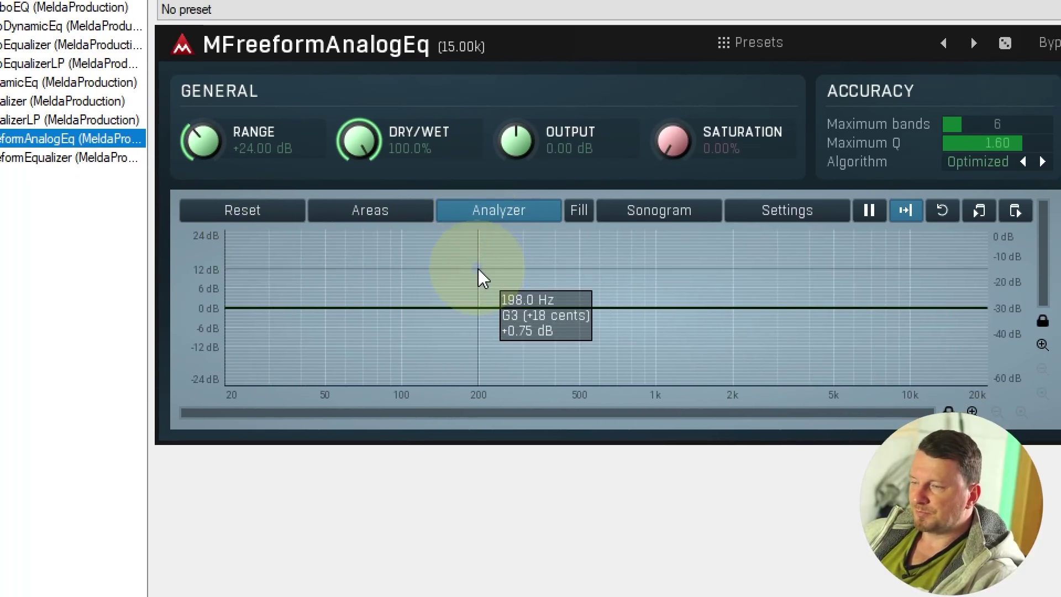
pyautogui.rightClick(478, 269)
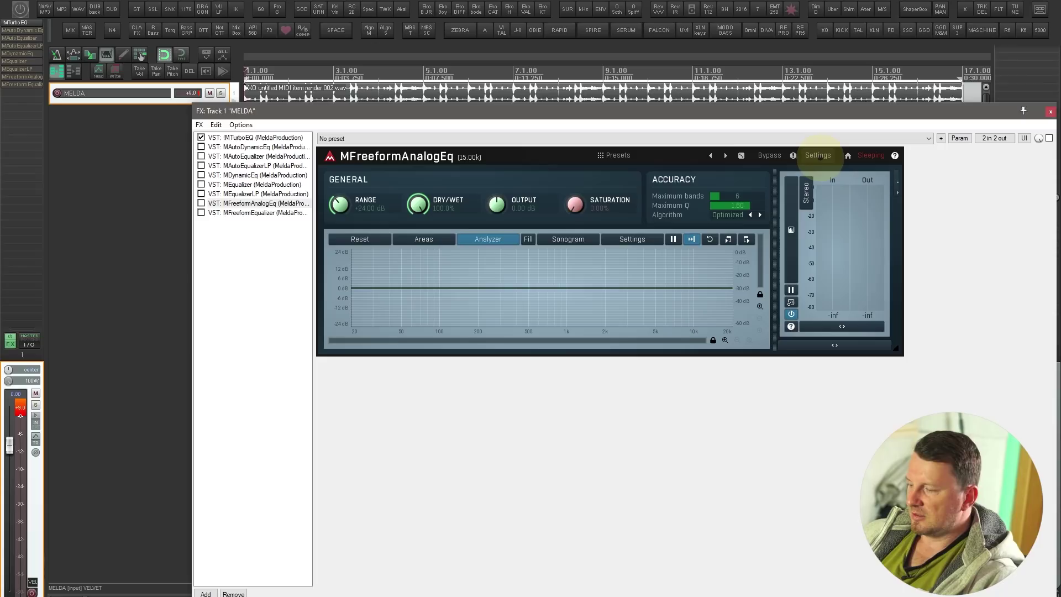
pyautogui.click(692, 72)
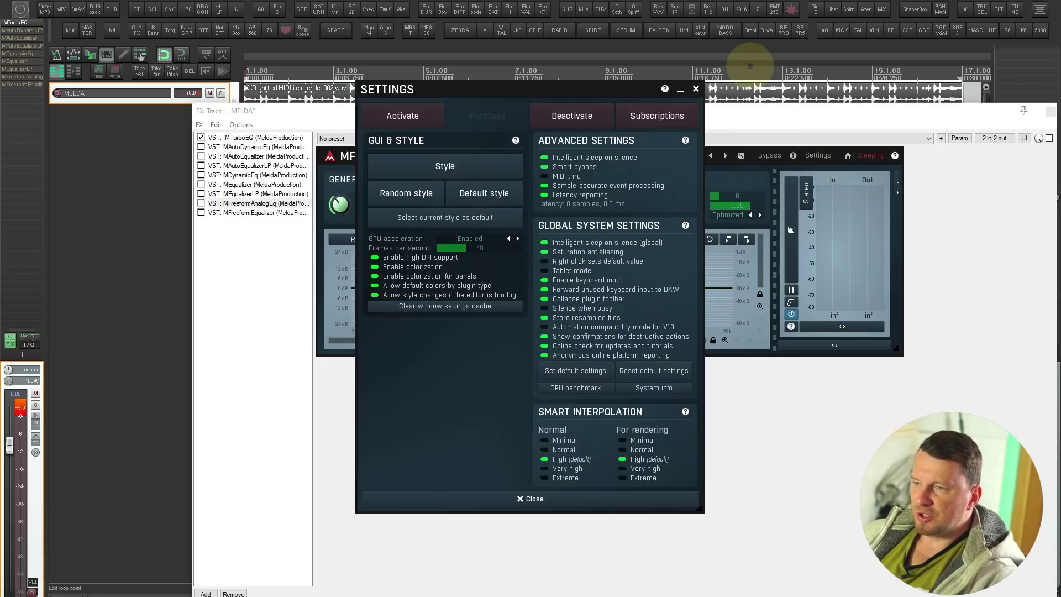
pyautogui.click(695, 89)
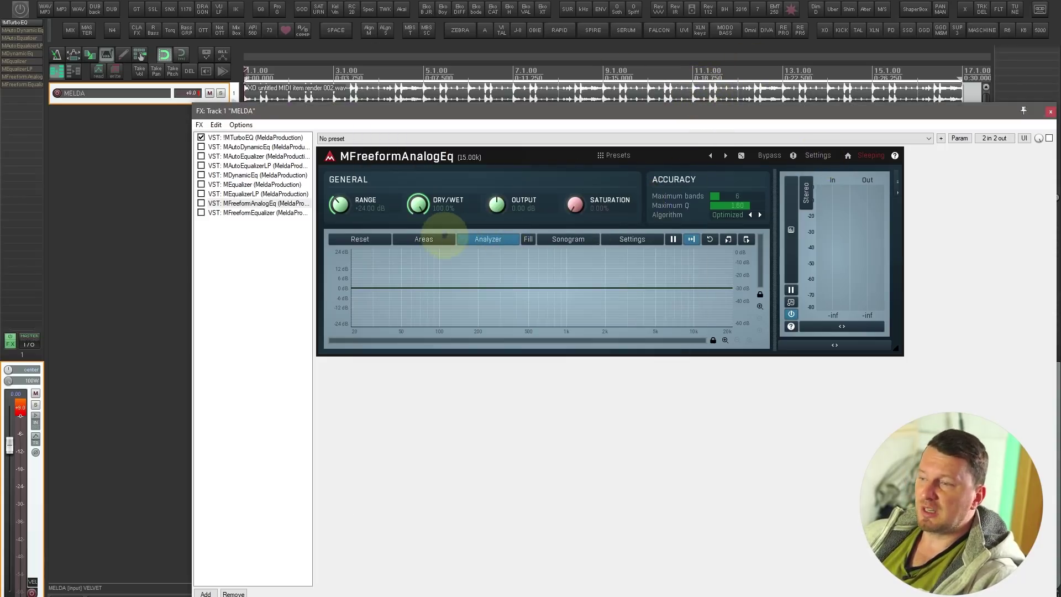
# - Look through MFreeformAnalogEq's area presets and enlarge the plugin's interface
pyautogui.click(431, 239)
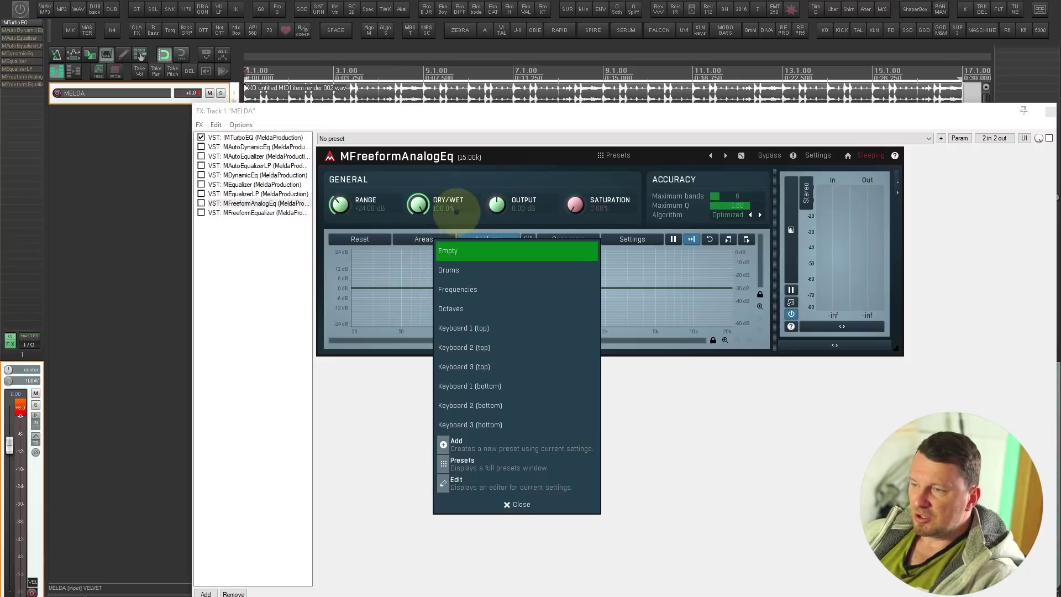
pyautogui.click(473, 207)
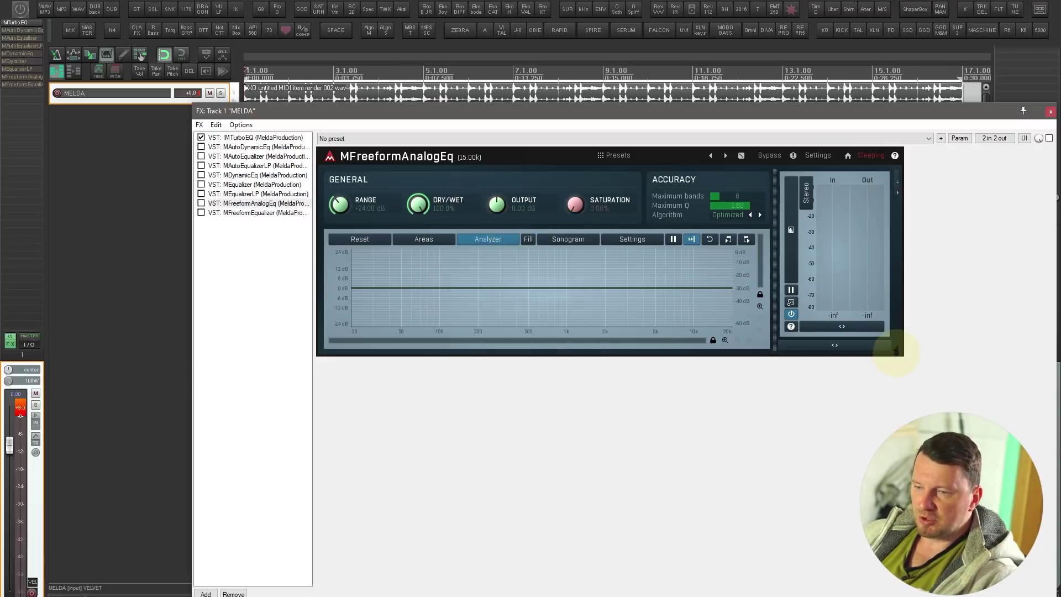
pyautogui.moveTo(896, 350); pyautogui.dragTo(975, 521)
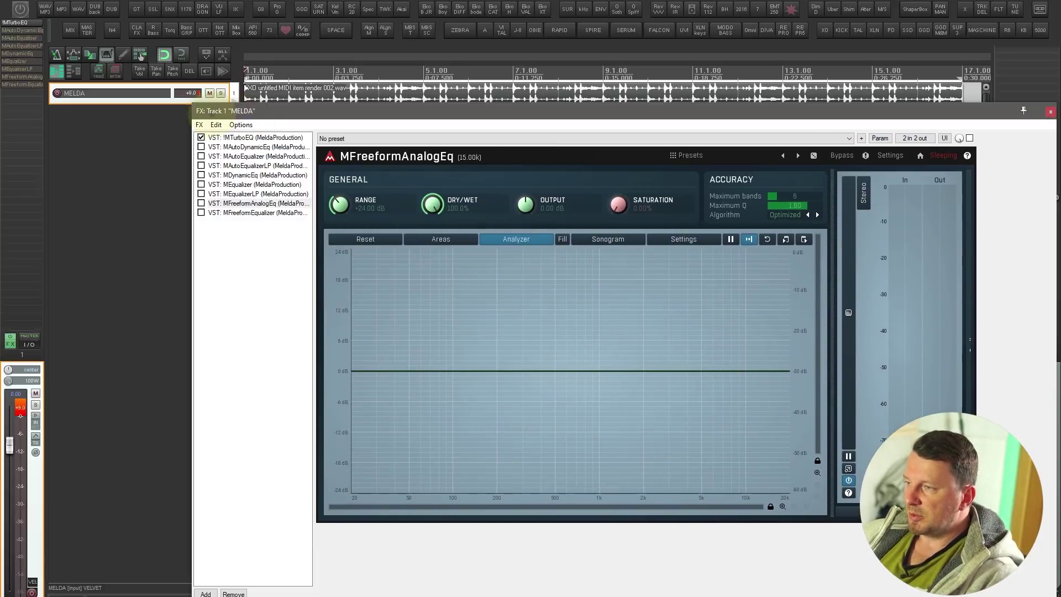
# - Make MAutoDynamicEq the only active equalizer in the chain and inspect the settings of its band 4
pyautogui.click(201, 146)
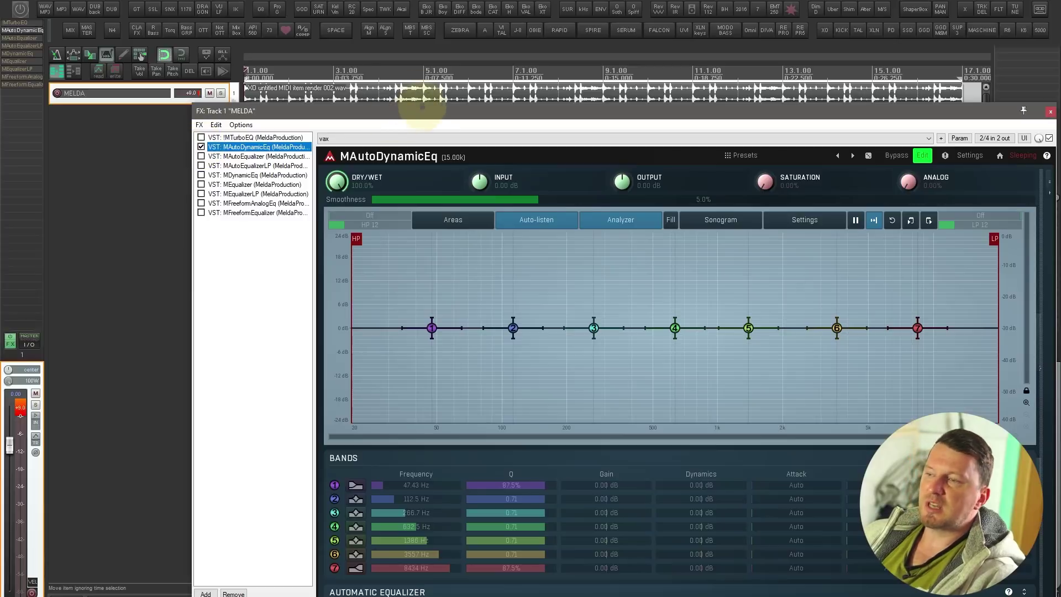
pyautogui.moveTo(421, 110); pyautogui.dragTo(279, 74)
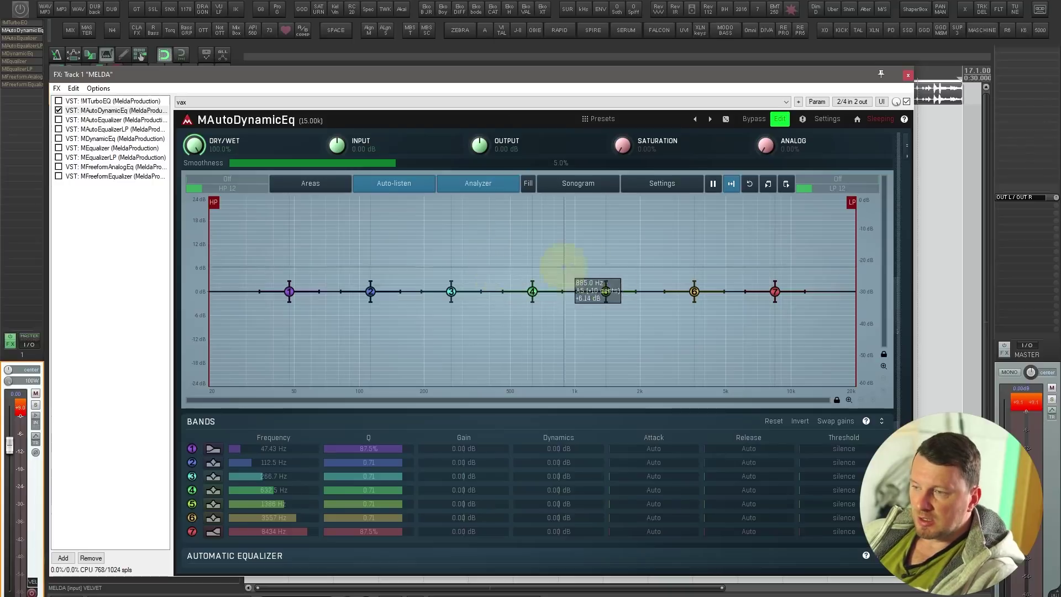
pyautogui.press('space')
pyautogui.moveTo(493, 267)
pyautogui.mouseDown()
pyautogui.moveTo(410, 263)
pyautogui.moveTo(552, 243)
pyautogui.moveTo(611, 255)
pyautogui.moveTo(526, 247)
pyautogui.moveTo(495, 260)
pyautogui.moveTo(506, 274)
pyautogui.mouseUp()
pyautogui.doubleClick(527, 291)
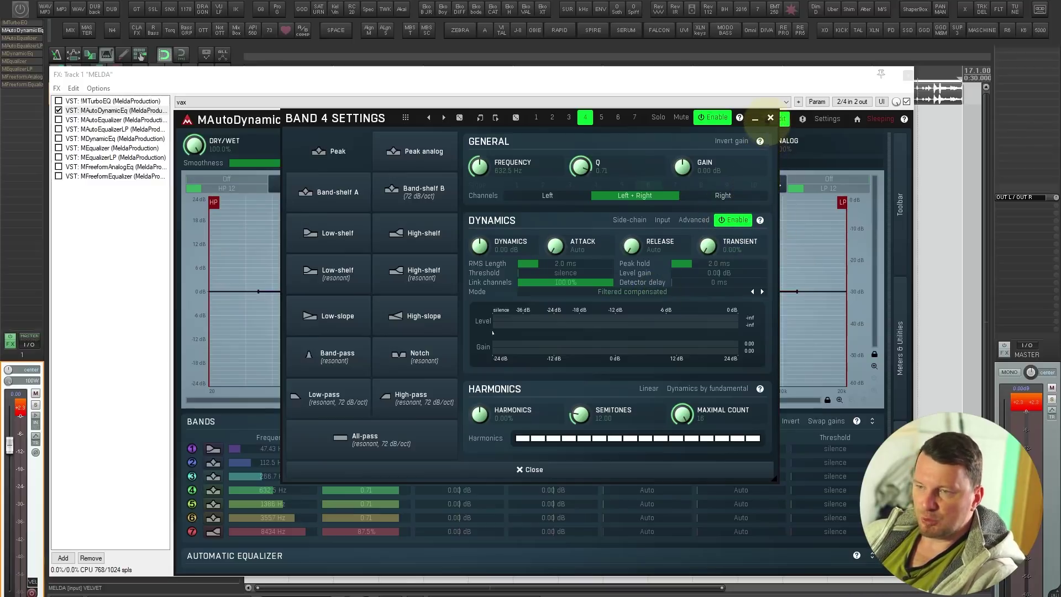
pyautogui.click(771, 117)
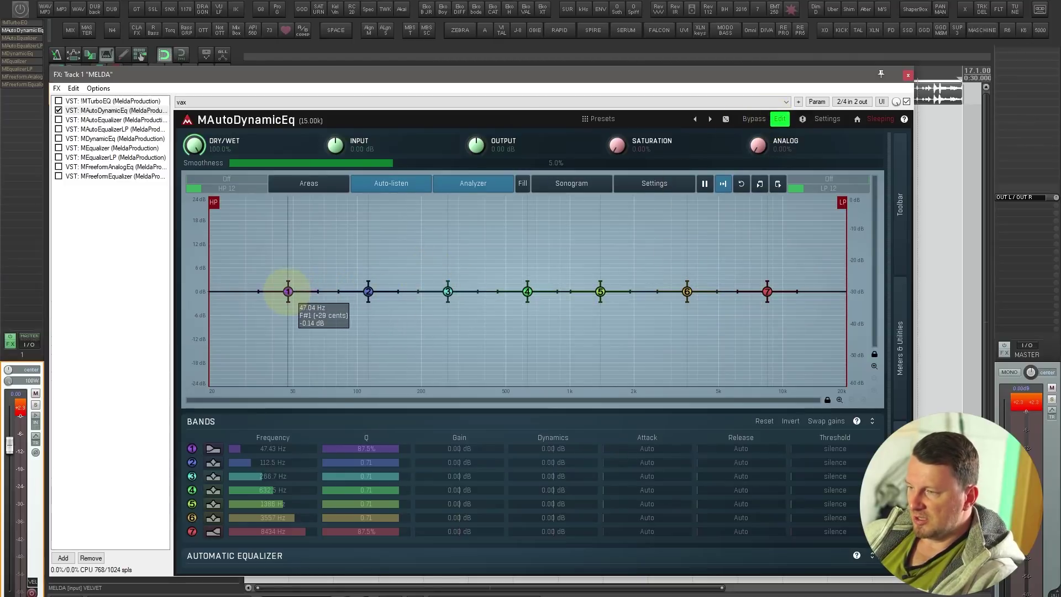
# - Play the loop, raise band 1 to about +0.98 dB at 47.14 Hz and change it to a Peak filter
pyautogui.press('space')
pyautogui.moveTo(288, 292); pyautogui.dragTo(287, 288)
pyautogui.click(213, 448)
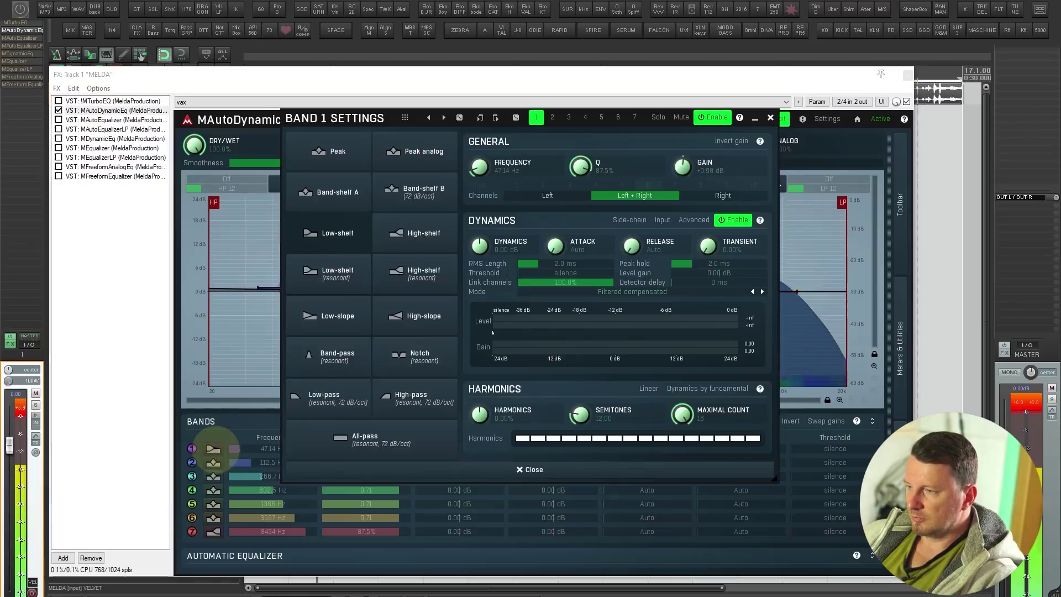
pyautogui.click(341, 146)
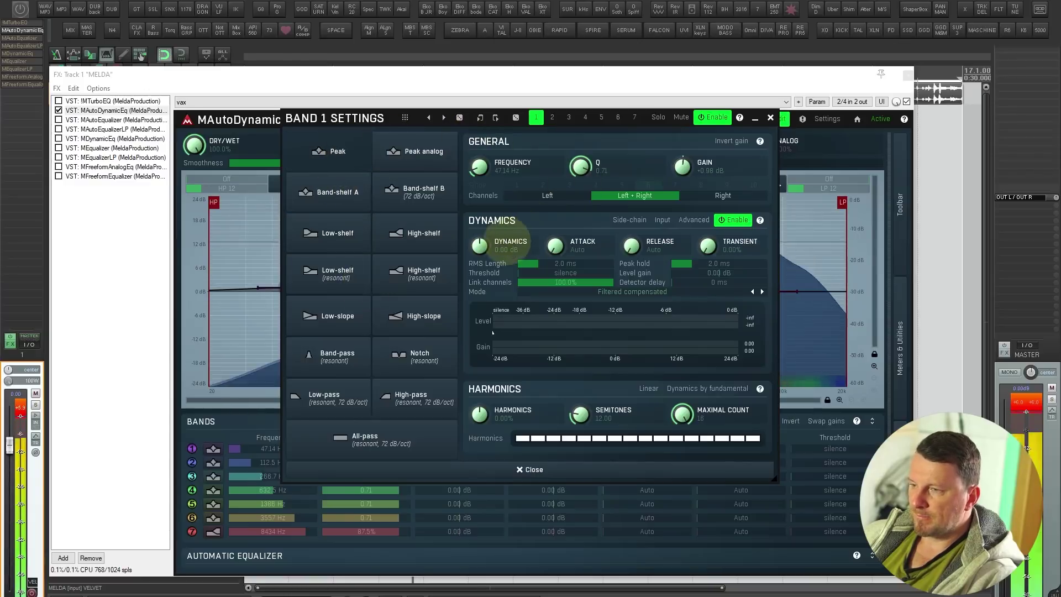
# - Set band 1's dynamics to about +15.94 dB, stop playback, and close the band settings
pyautogui.moveTo(479, 245); pyautogui.dragTo(524, 141)
pyautogui.moveTo(381, 117); pyautogui.dragTo(499, 134)
pyautogui.press('space')
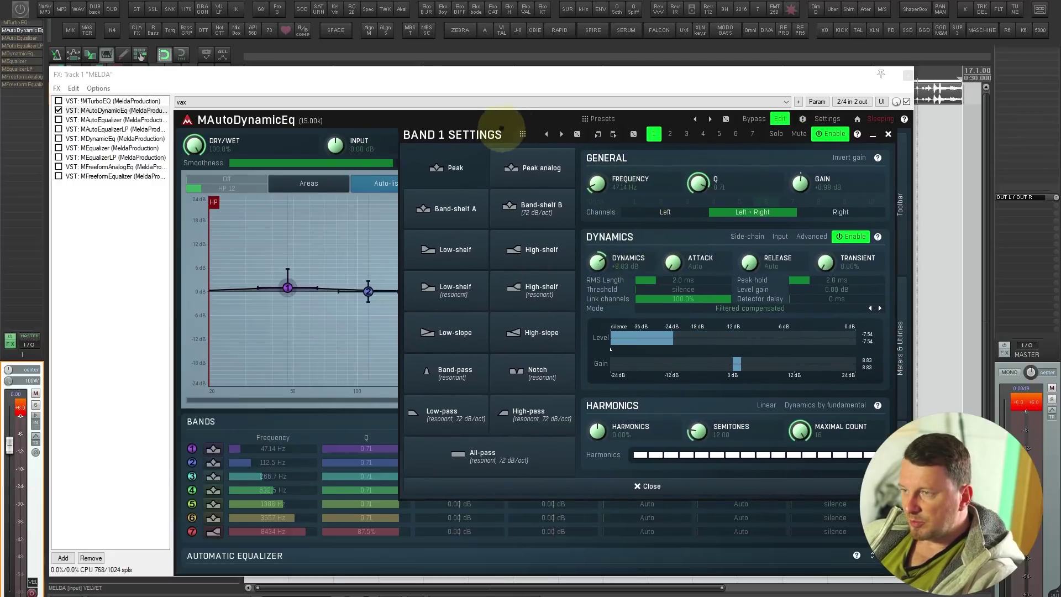
pyautogui.moveTo(478, 136); pyautogui.dragTo(567, 84)
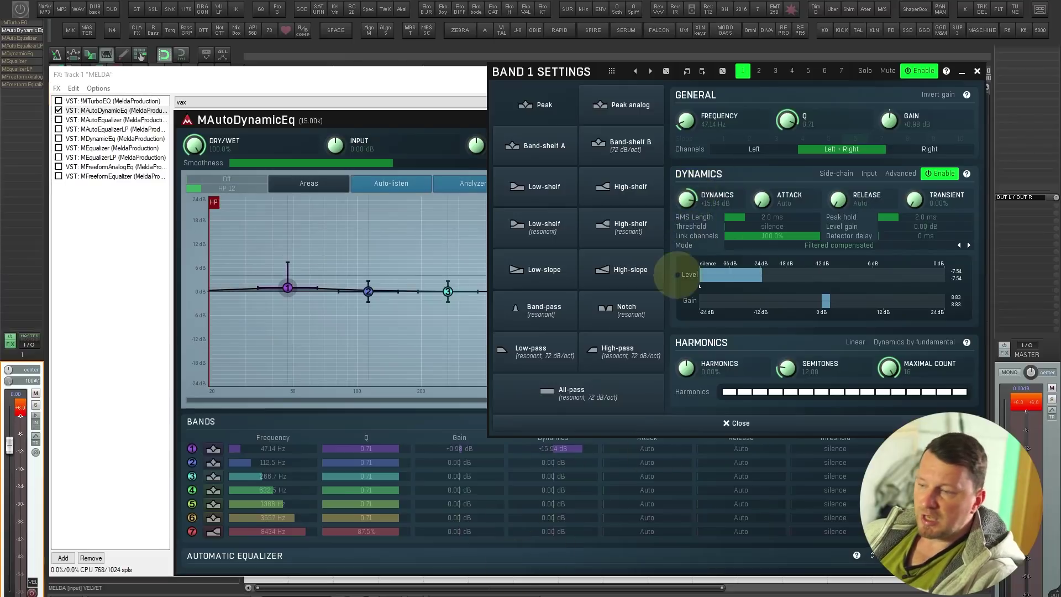
pyautogui.click(977, 71)
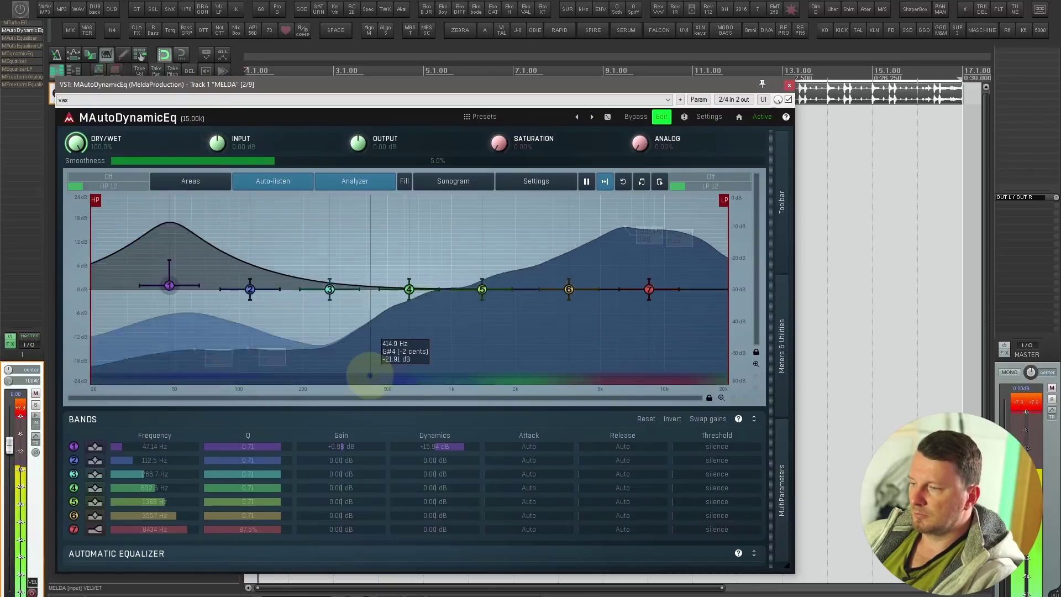
# - Set band 1's dynamics to about +6.5 dB, attack to 4.0 ms and release to 2.7 ms
pyautogui.moveTo(467, 445); pyautogui.dragTo(463, 448)
pyautogui.moveTo(529, 446); pyautogui.dragTo(534, 447)
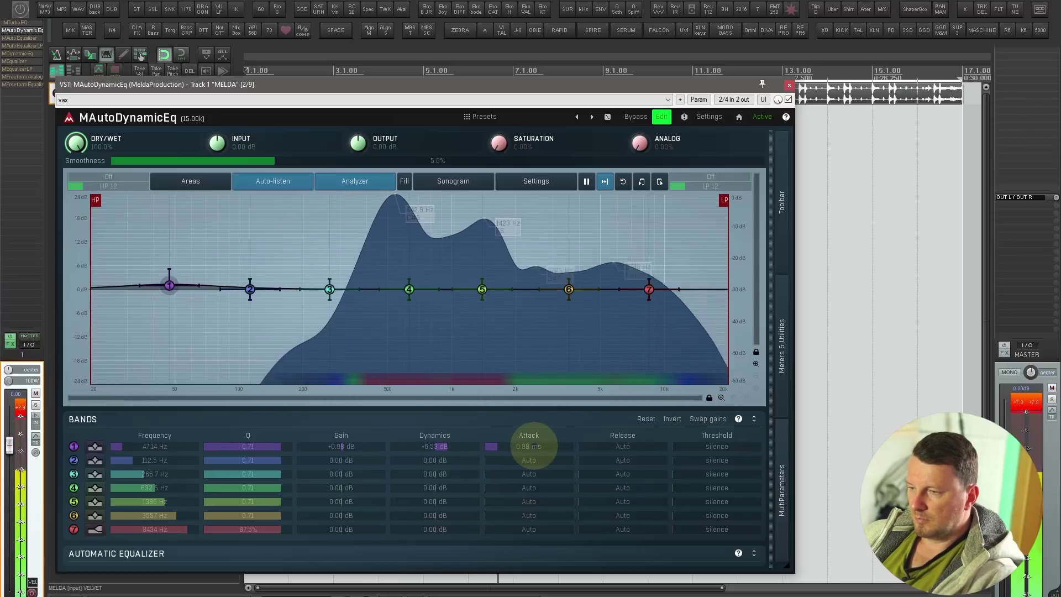
pyautogui.moveTo(621, 444); pyautogui.dragTo(621, 447)
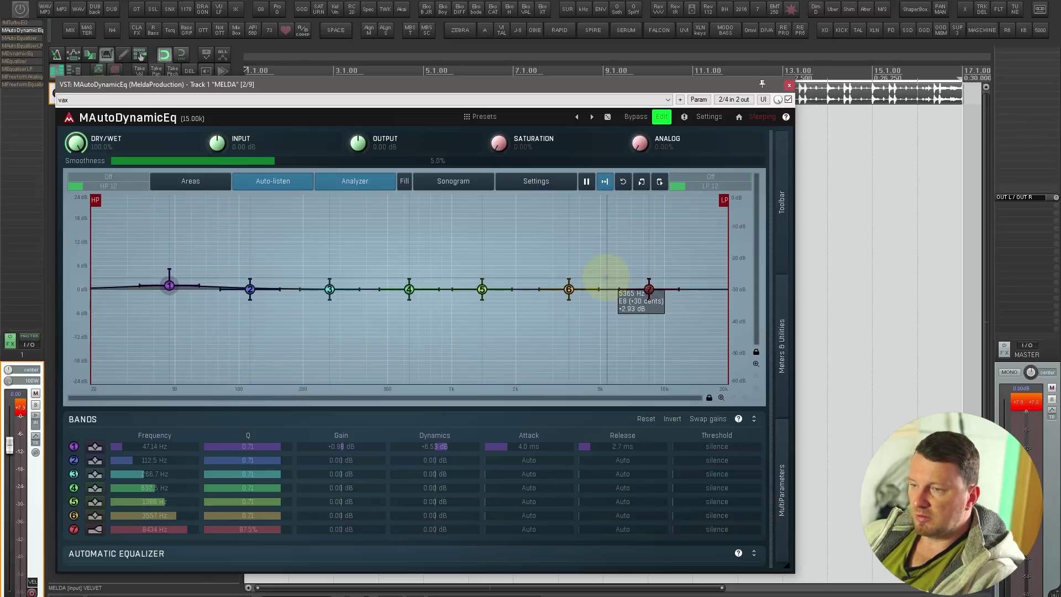
# - Boost high-shelf band 7 by about 7.4 dB at 8690 Hz and give it about +5.3 dB of dynamics
pyautogui.moveTo(648, 288); pyautogui.dragTo(649, 261)
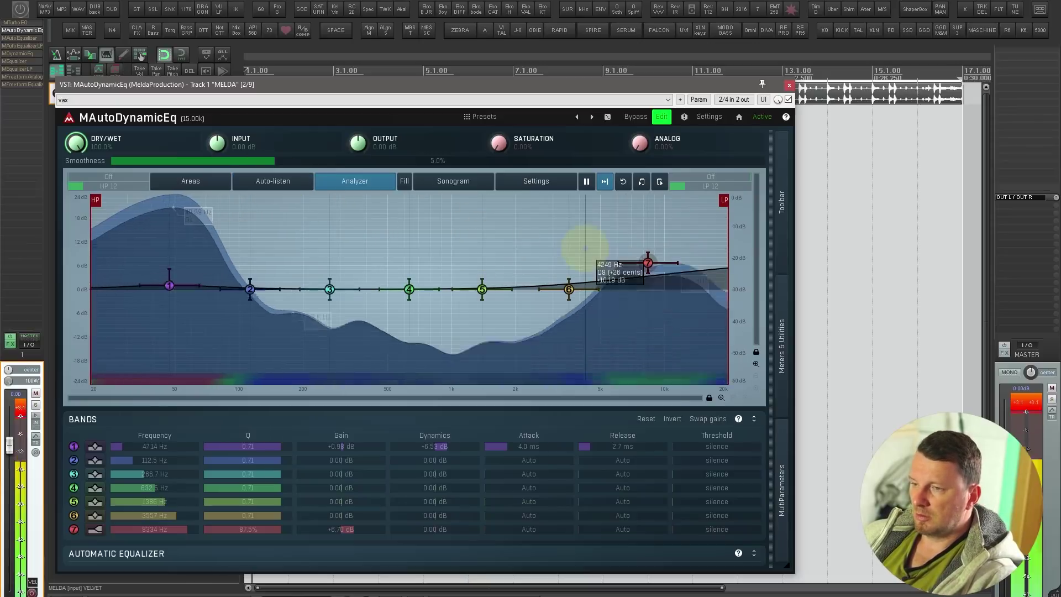
pyautogui.moveTo(647, 263)
pyautogui.mouseDown()
pyautogui.moveTo(681, 260)
pyautogui.moveTo(652, 251)
pyautogui.moveTo(652, 231)
pyautogui.moveTo(652, 253)
pyautogui.mouseUp()
pyautogui.press('space')
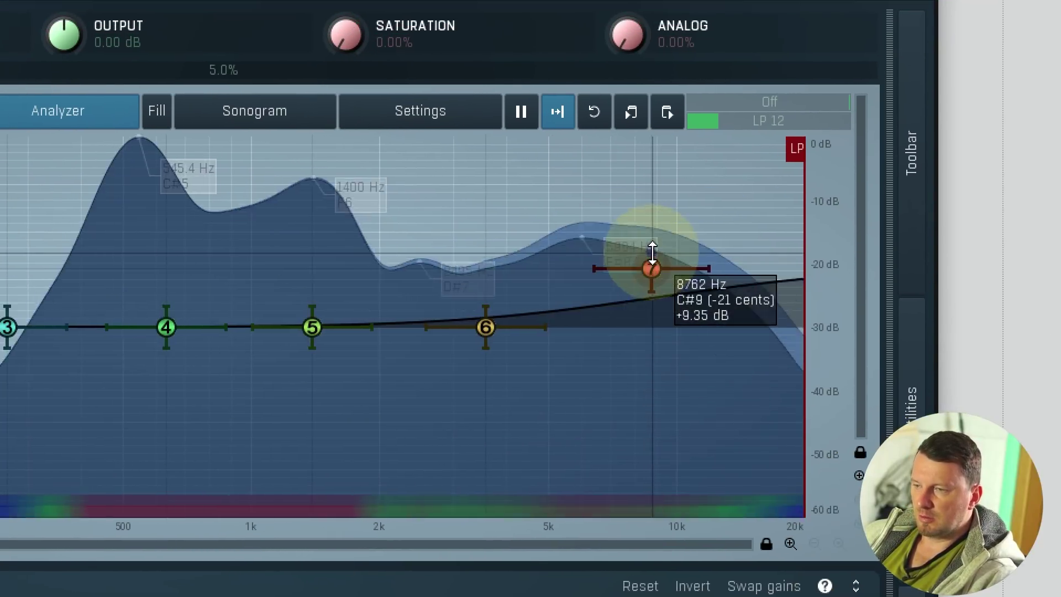
pyautogui.moveTo(652, 247); pyautogui.dragTo(652, 270)
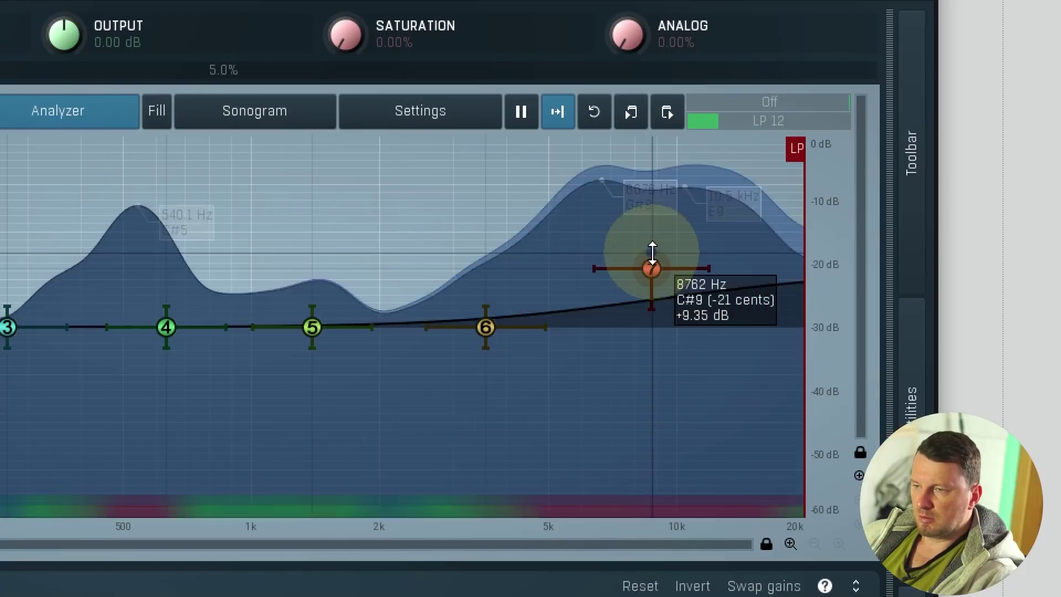
pyautogui.moveTo(650, 251)
pyautogui.mouseDown()
pyautogui.moveTo(650, 310)
pyautogui.moveTo(650, 238)
pyautogui.moveTo(650, 252)
pyautogui.mouseUp()
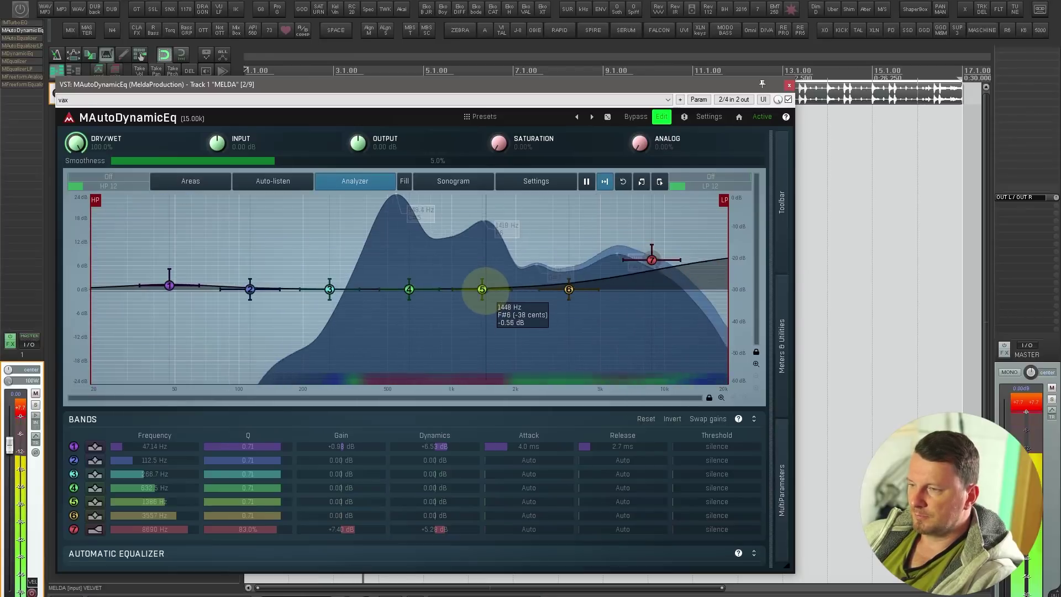
# - Boost band 5 by about 3.4 dB at 1463 Hz with Q 0.18, and cut band 3 at about 275 Hz
pyautogui.moveTo(482, 289); pyautogui.dragTo(509, 266)
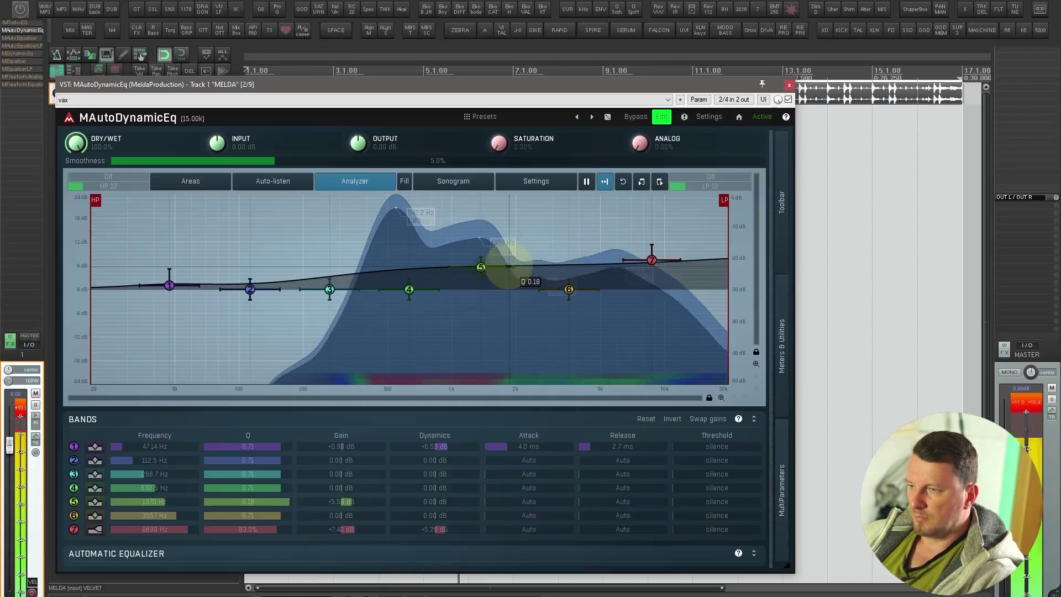
pyautogui.scroll(-8, 506, 268)
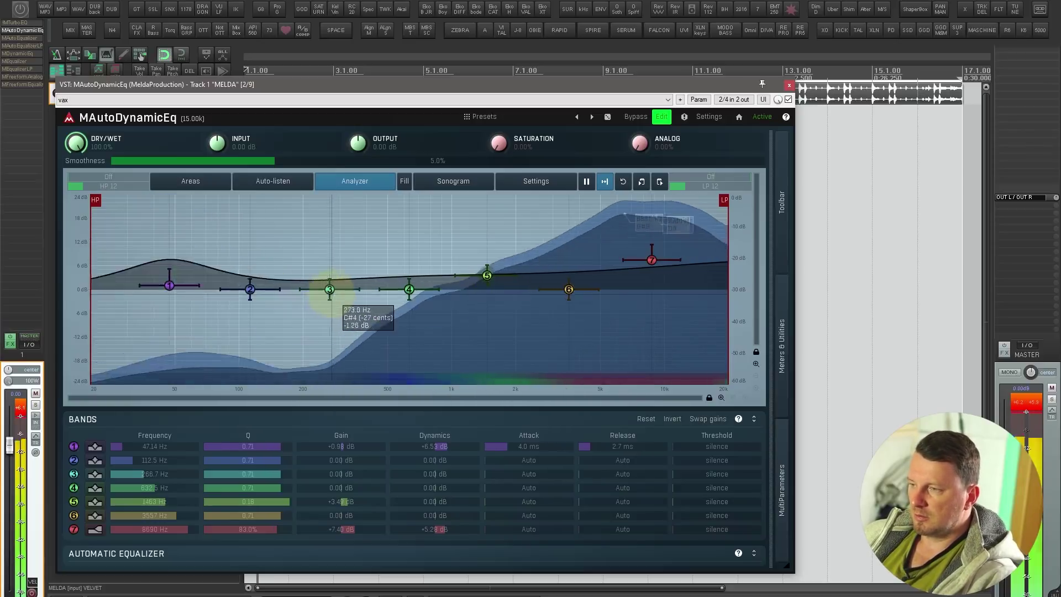
pyautogui.moveTo(329, 289)
pyautogui.mouseDown()
pyautogui.moveTo(316, 314)
pyautogui.moveTo(332, 304)
pyautogui.mouseUp()
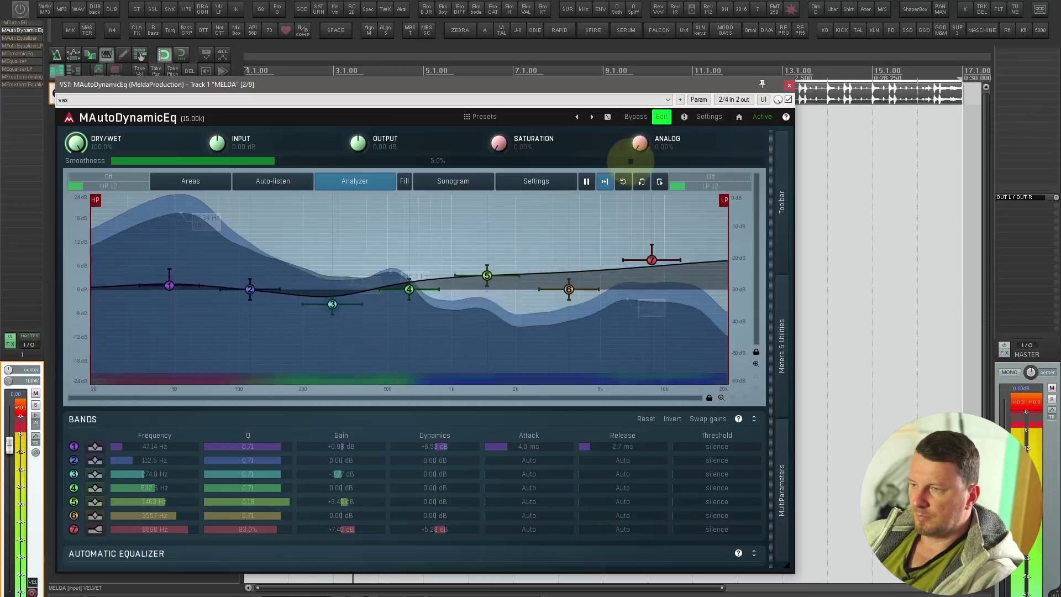
# - Turn up MAutoDynamicEq's saturation while the loop plays
pyautogui.moveTo(498, 144); pyautogui.dragTo(499, 144)
pyautogui.rightClick(499, 142)
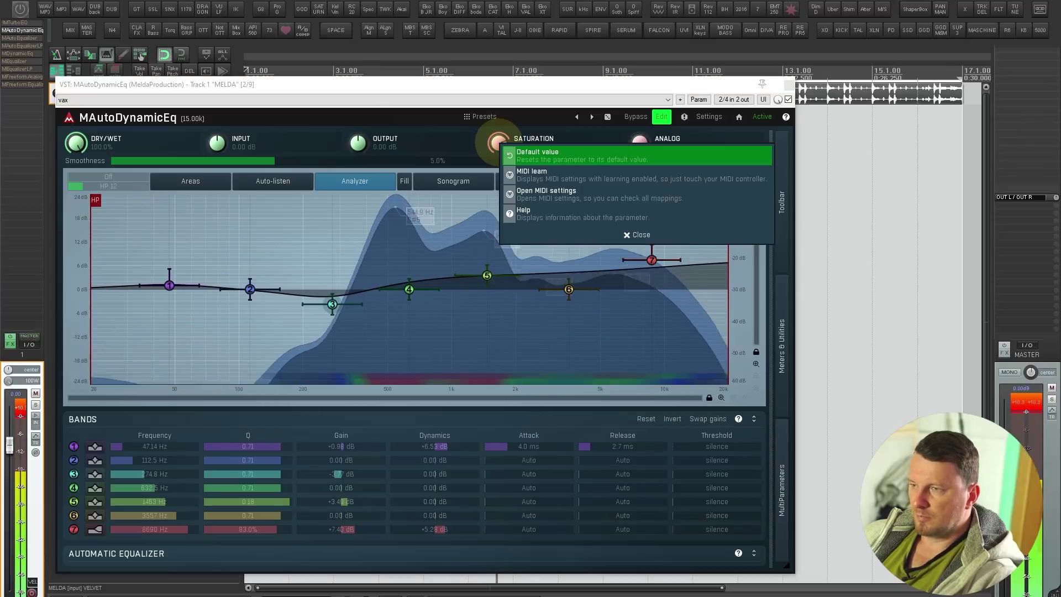
pyautogui.click(493, 141)
pyautogui.rightClick(536, 141)
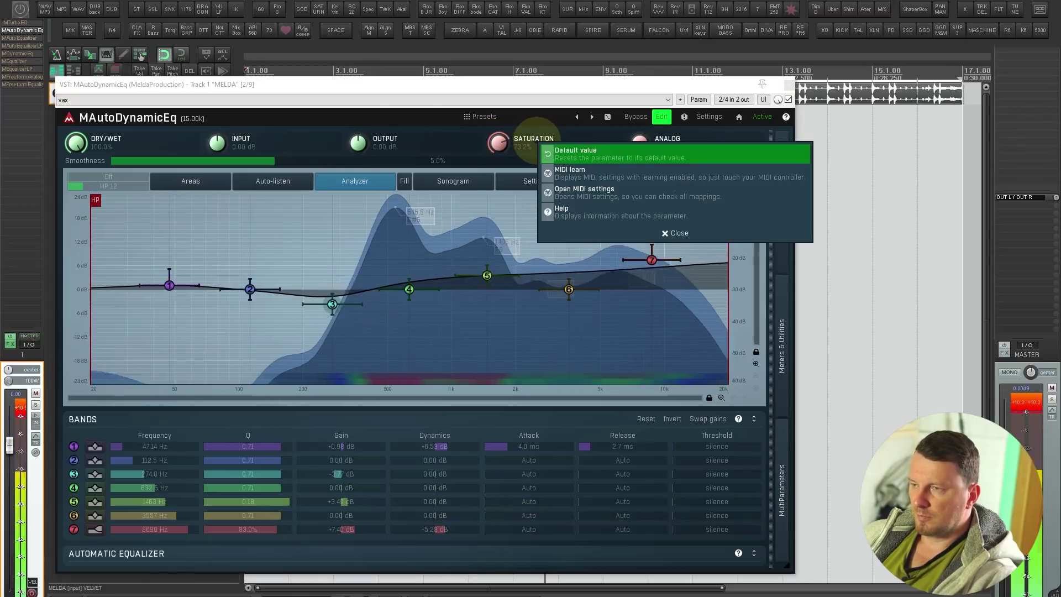
pyautogui.click(450, 137)
pyautogui.rightClick(457, 138)
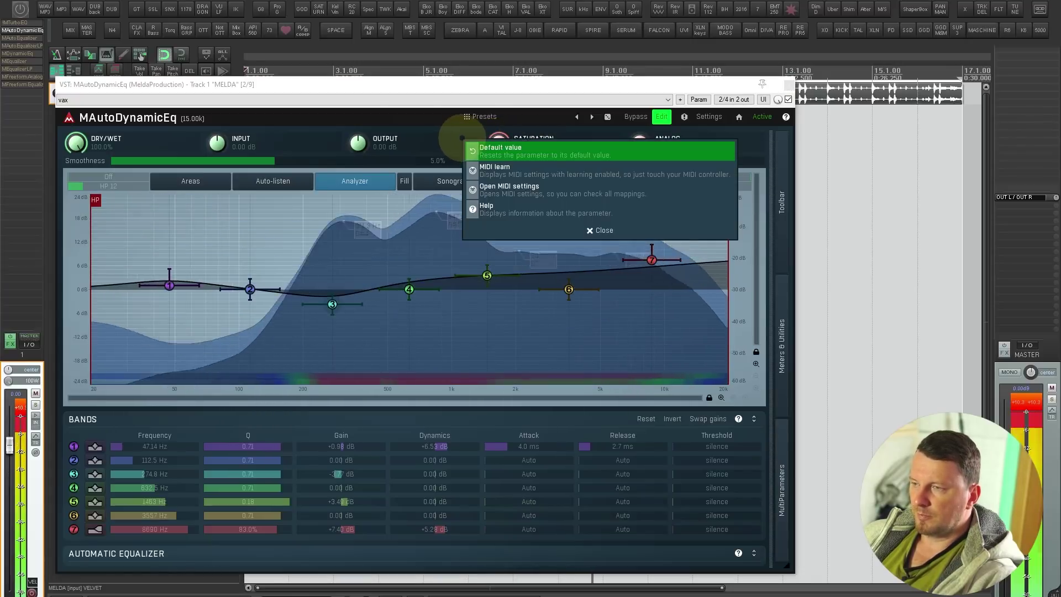
pyautogui.click(468, 140)
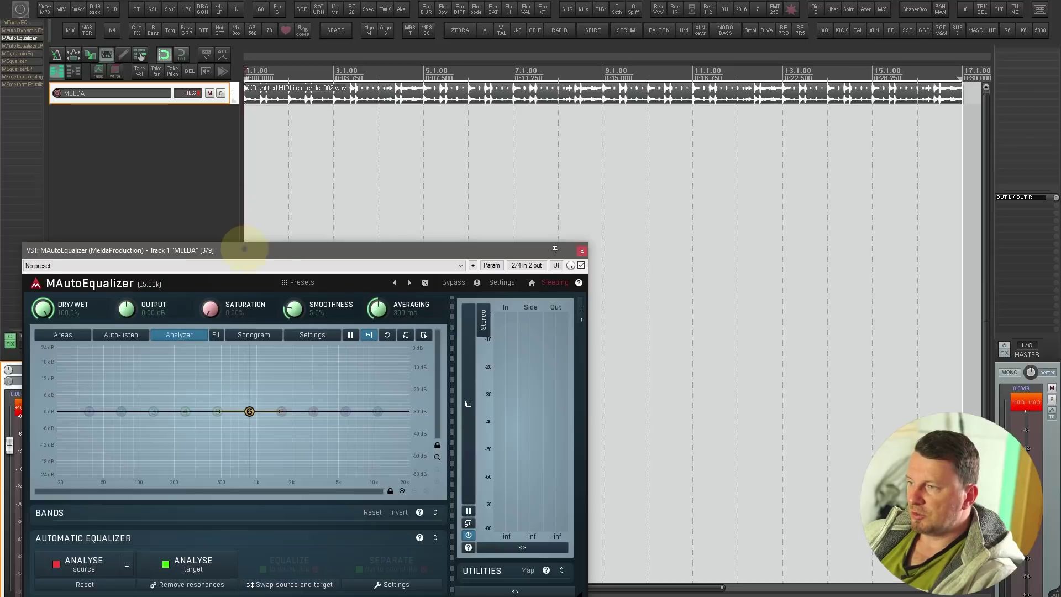
# - Switch to MAutoEqualizer, boost band 6 by about 5.58 dB at 896 Hz, and open that band's settings
pyautogui.moveTo(247, 245); pyautogui.dragTo(413, 113)
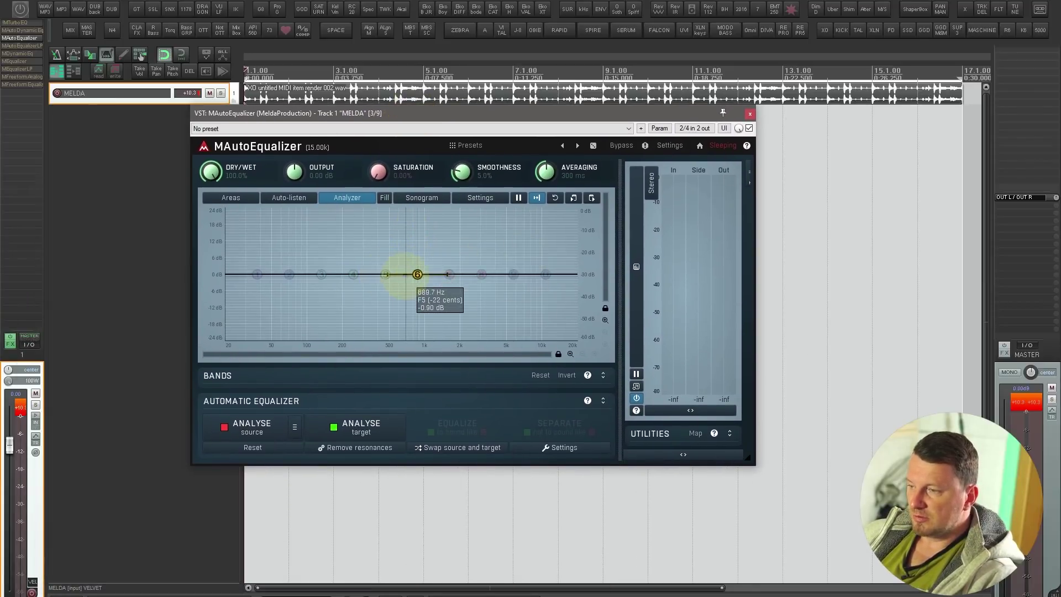
pyautogui.press('space')
pyautogui.moveTo(409, 275); pyautogui.dragTo(410, 260)
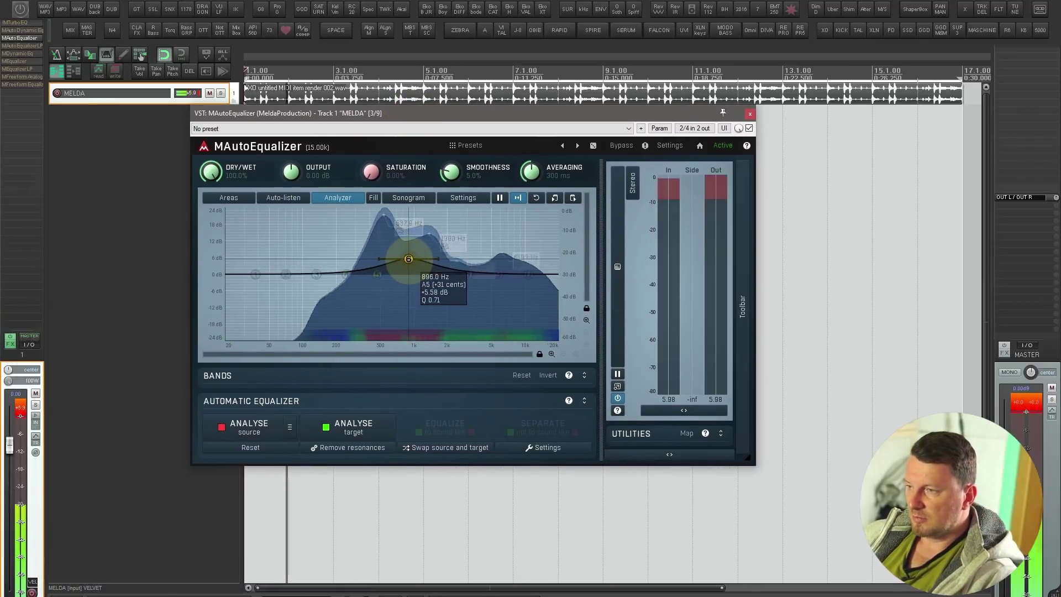
pyautogui.doubleClick(409, 258)
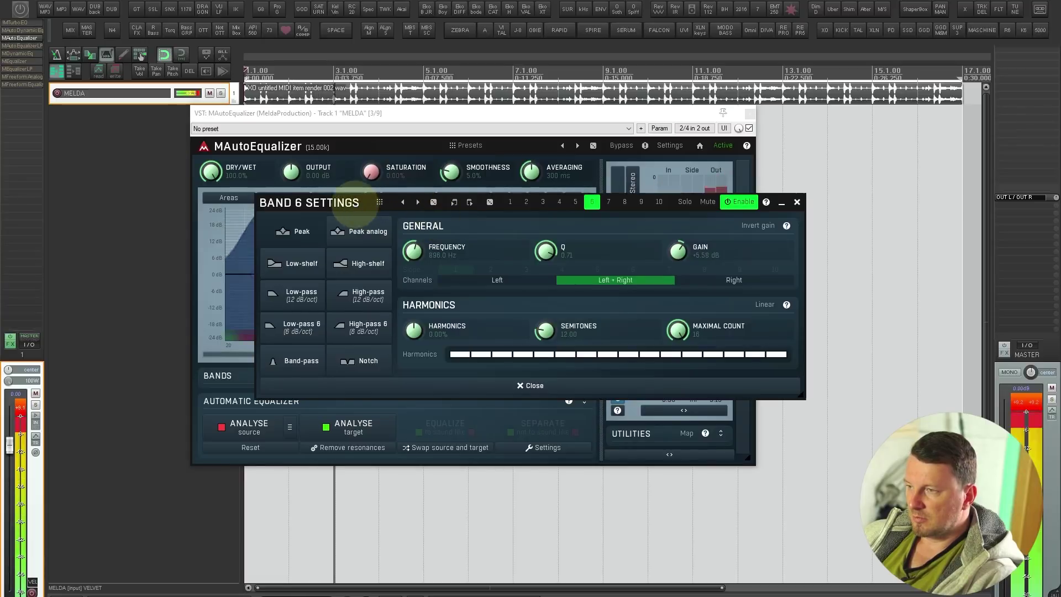
pyautogui.moveTo(355, 198); pyautogui.dragTo(399, 372)
pyautogui.press('space')
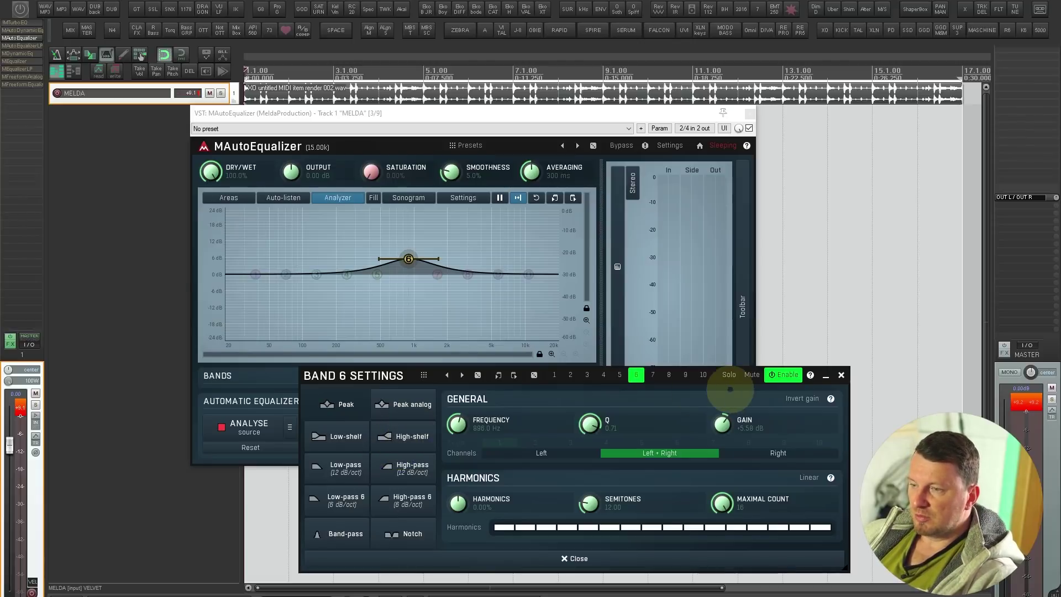
# - Browse the settings of the neighbouring MAutoEqualizer bands and enable band 5
pyautogui.click(604, 375)
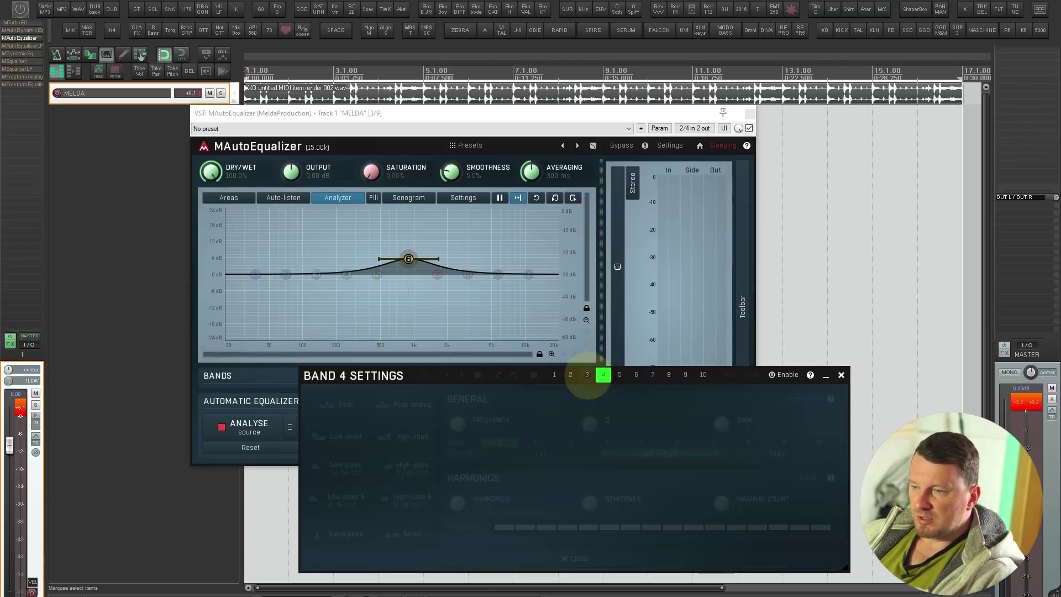
pyautogui.click(586, 375)
pyautogui.click(570, 374)
pyautogui.click(620, 375)
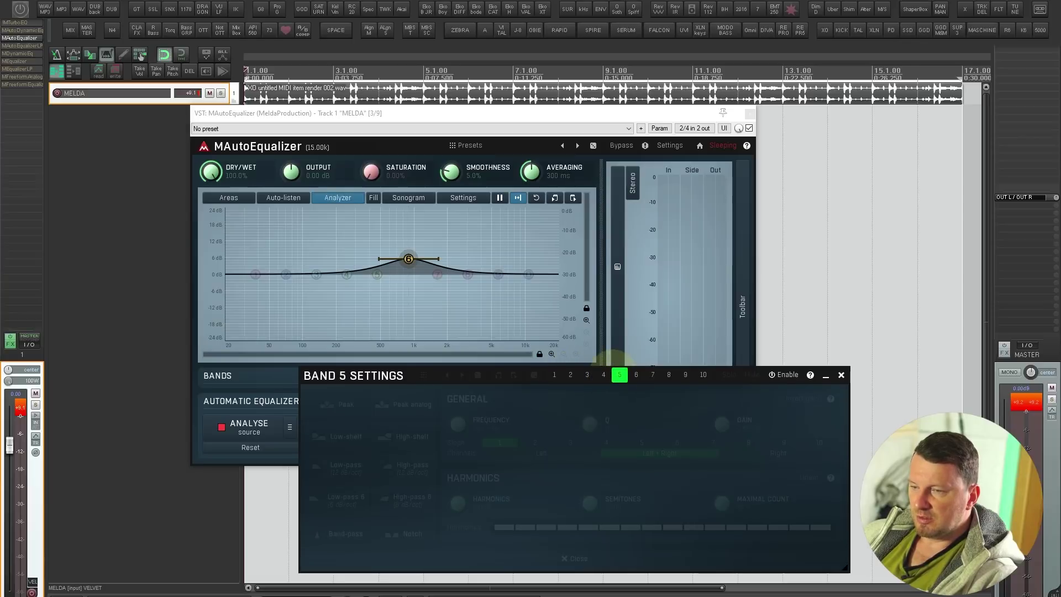
pyautogui.click(779, 375)
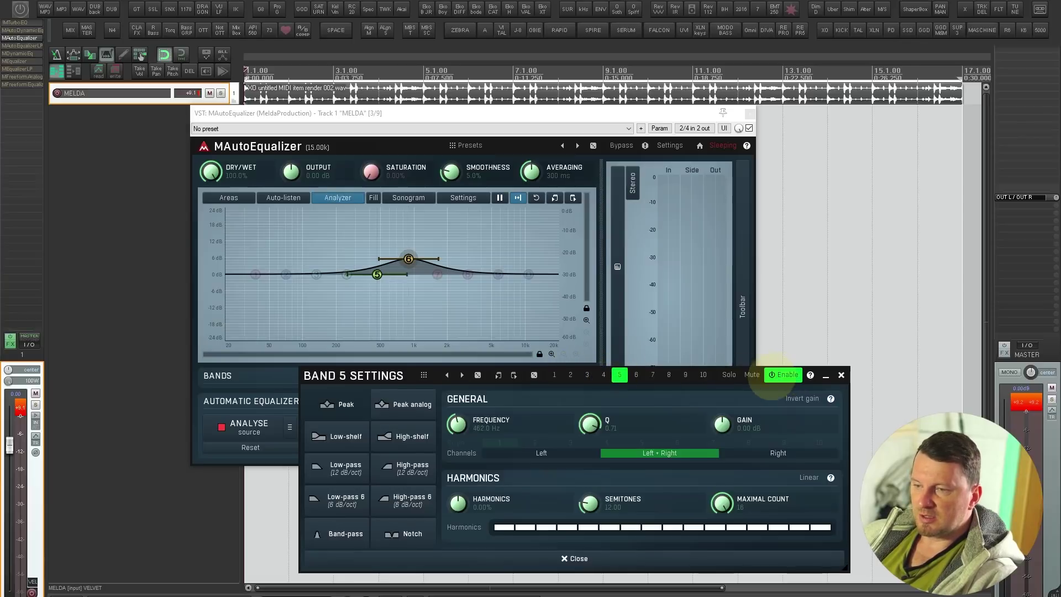
# - Close the band 5 settings, expand MAutoEqualizer's band list, and enable bands 1 and 2
pyautogui.click(841, 375)
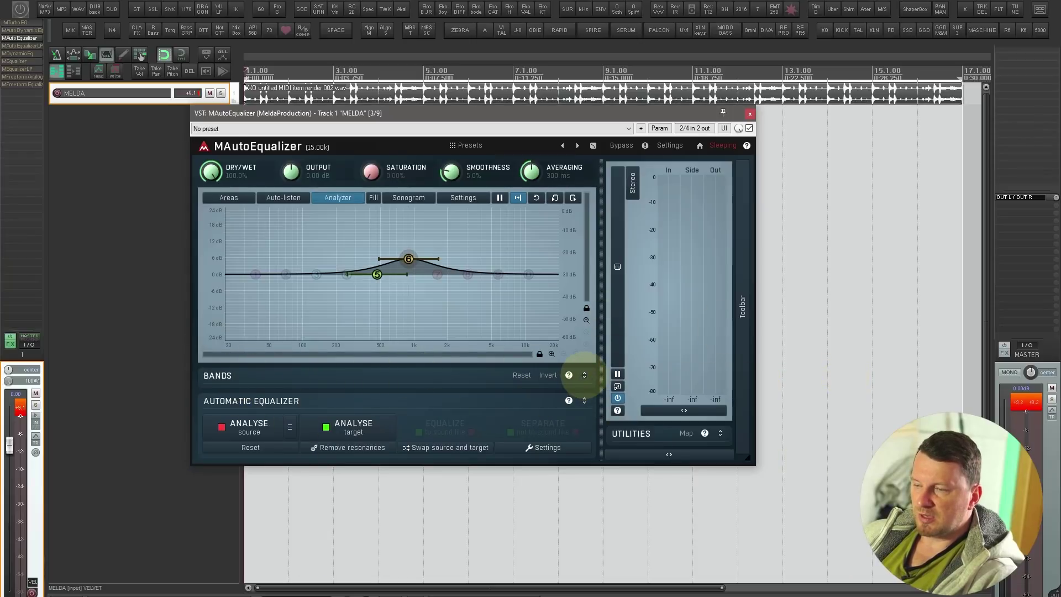
pyautogui.click(584, 375)
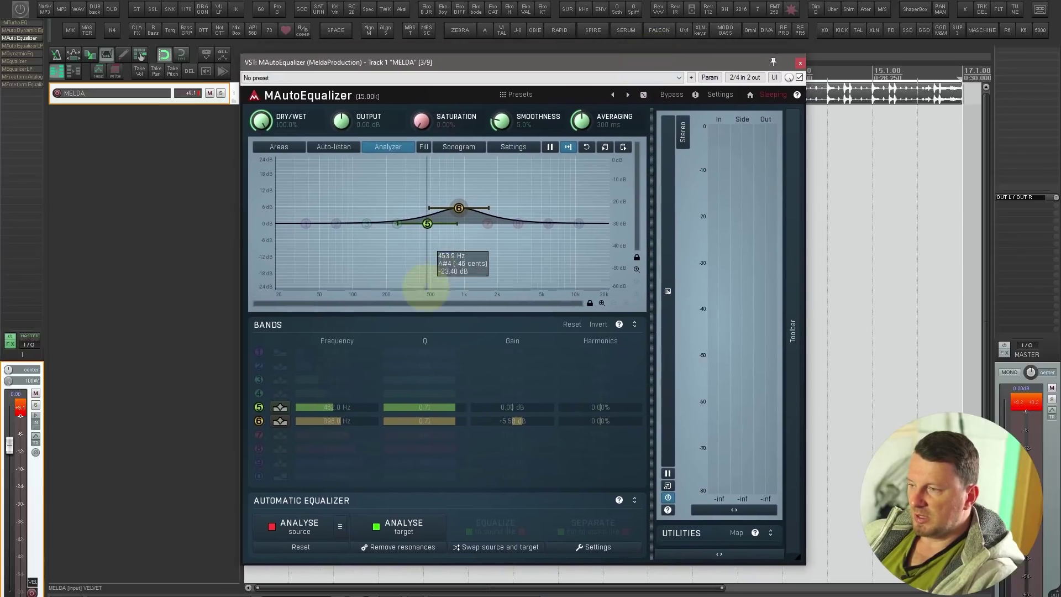
pyautogui.click(258, 365)
pyautogui.click(259, 351)
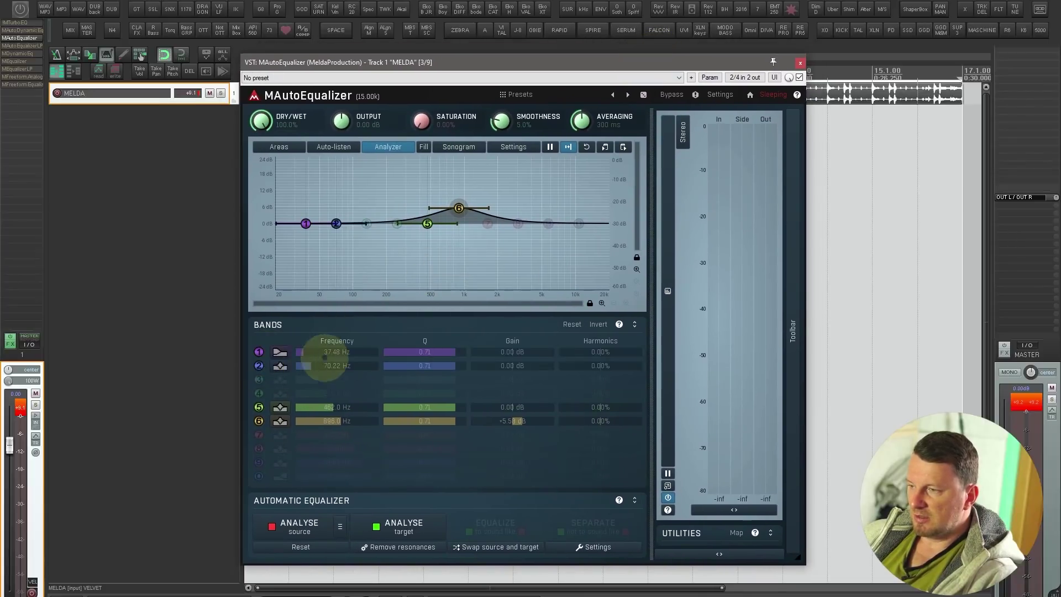
# - Set MAutoEqualizer band 1's filter type to Peak and close its settings
pyautogui.click(279, 354)
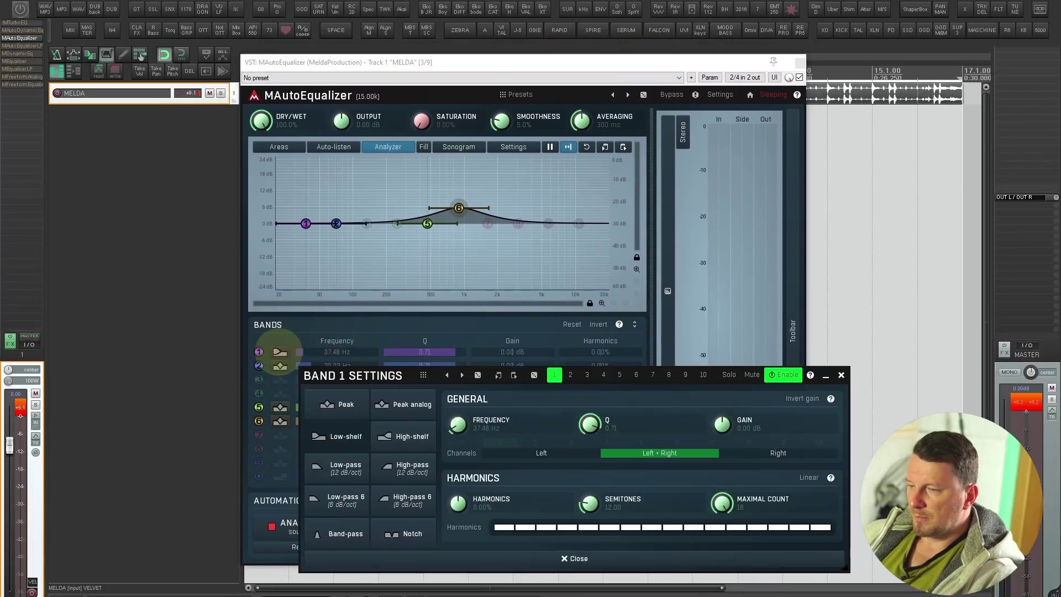
pyautogui.click(342, 404)
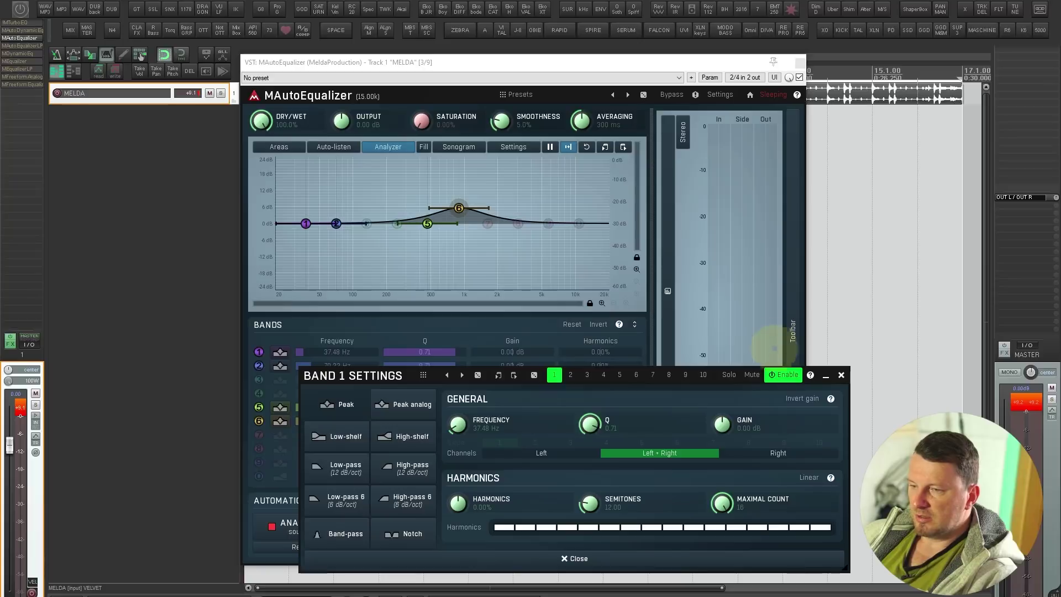
pyautogui.click(841, 375)
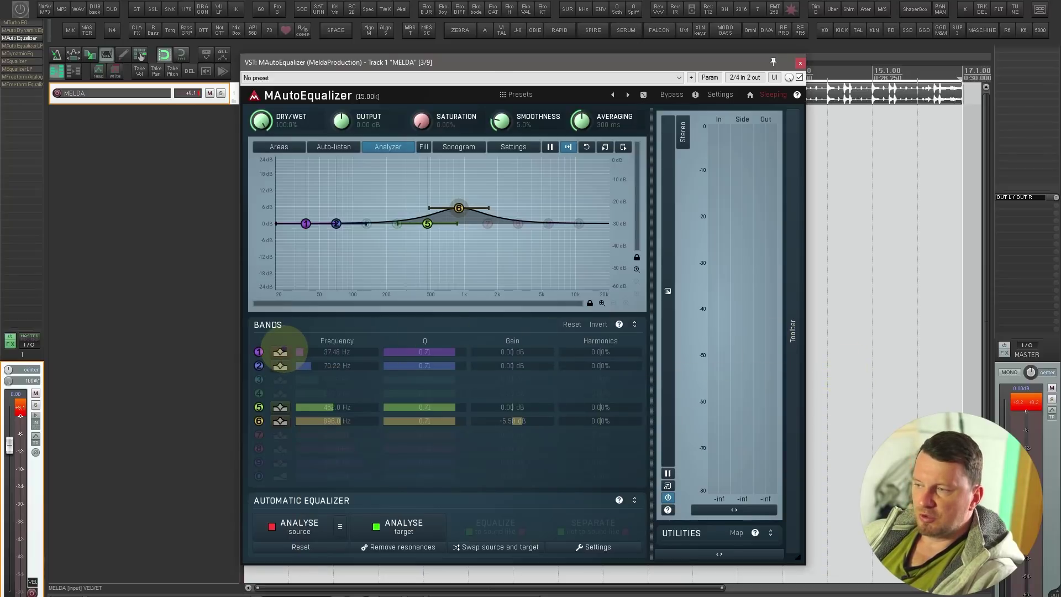
pyautogui.rightClick(283, 352)
pyautogui.click(308, 332)
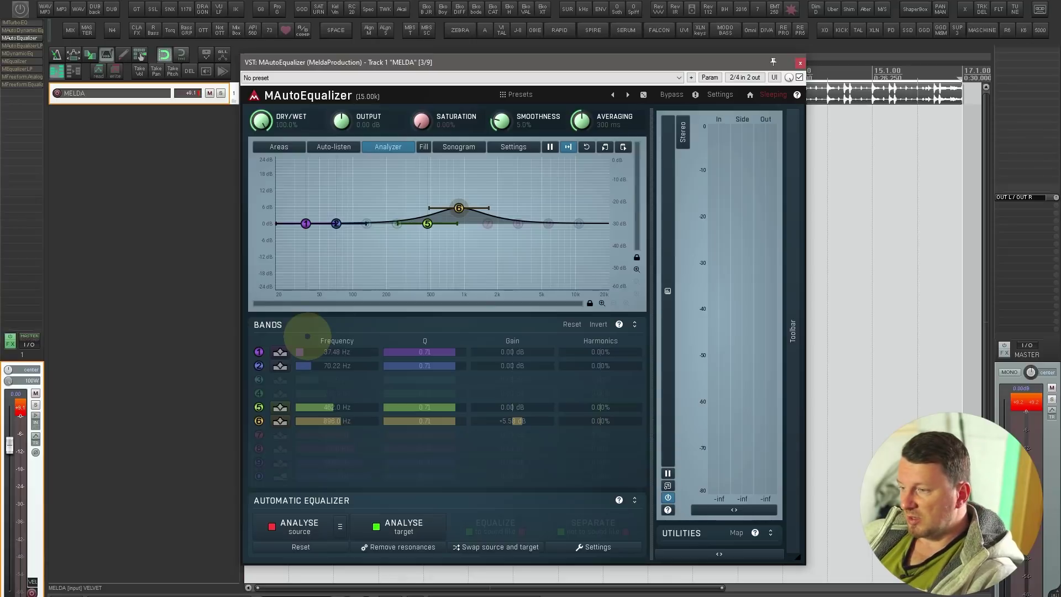
# - Reopen band 1's settings and set its filter type to High-pass (12 dB/oct) after trying Low-pass
pyautogui.click(281, 353)
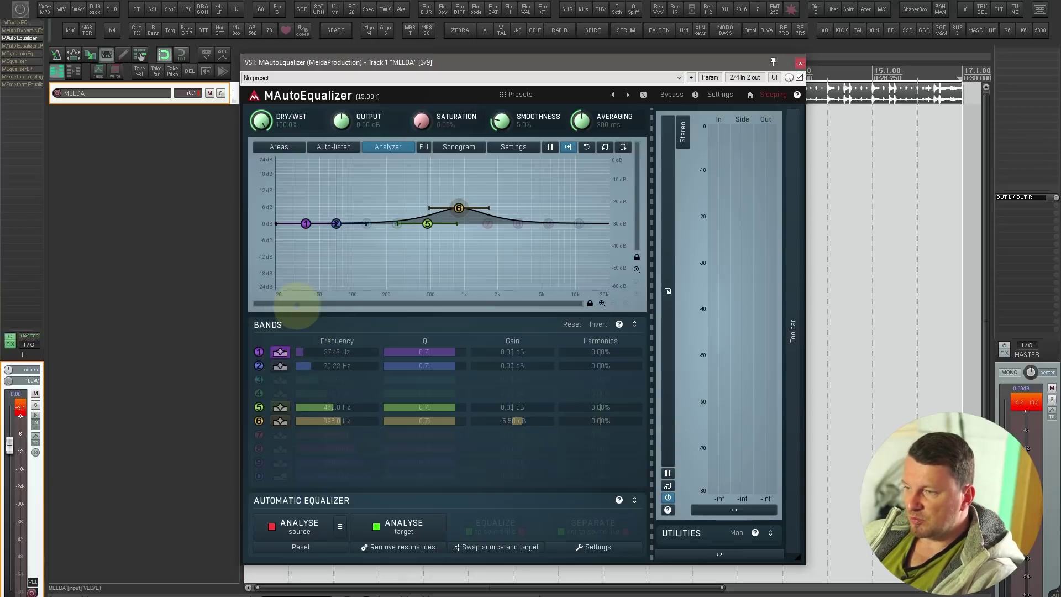
pyautogui.click(280, 352)
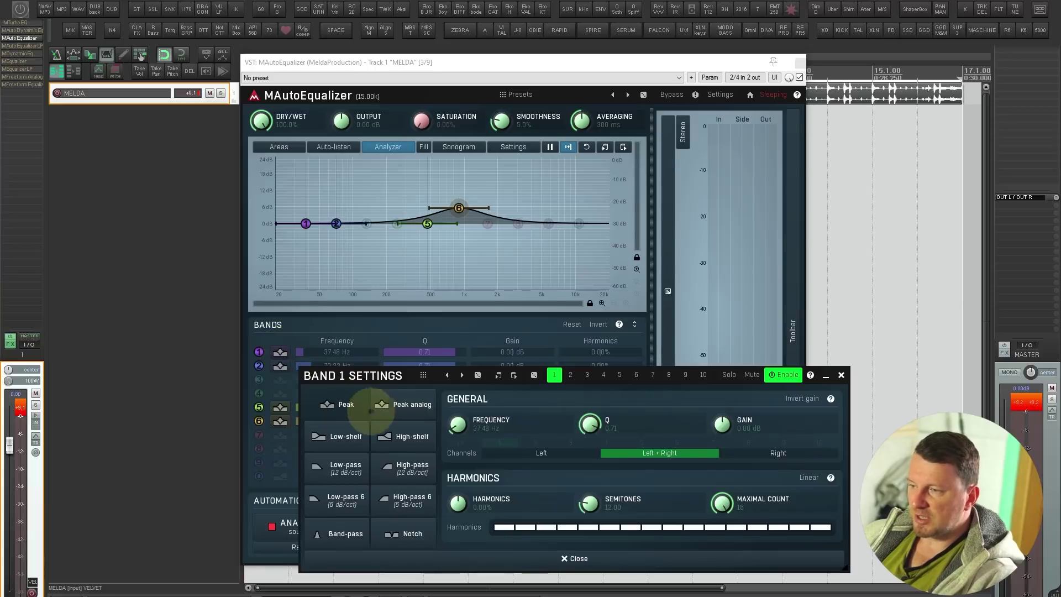
pyautogui.click(353, 467)
pyautogui.click(406, 466)
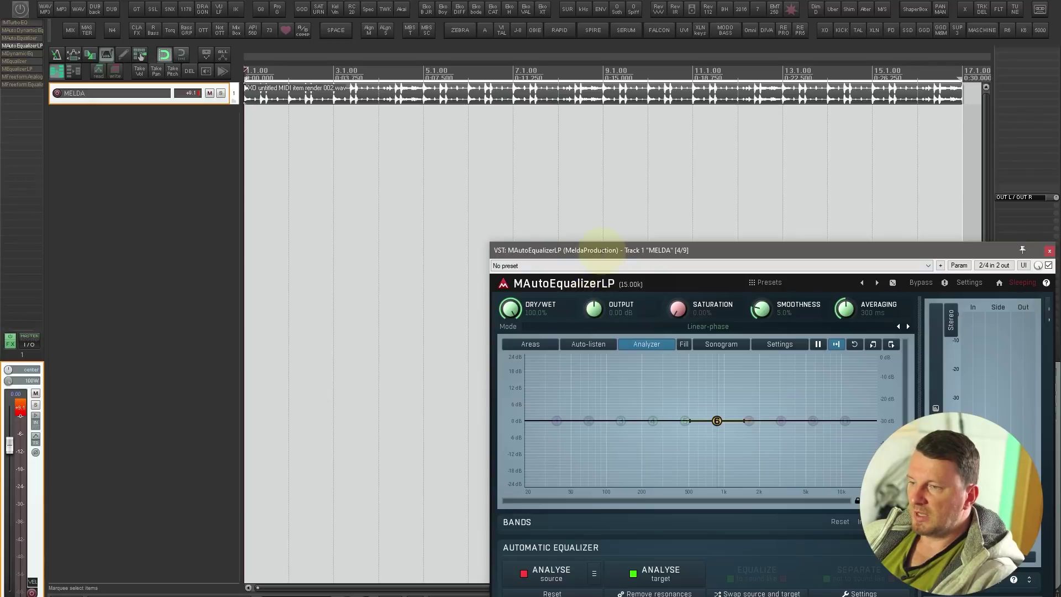
# - Leave MAutoDynamicEq's edit mode, try the Bass drum, Tilt EQ and Classic EQ devices, and reopen Classic EQ for editing
pyautogui.moveTo(600, 247); pyautogui.dragTo(365, 114)
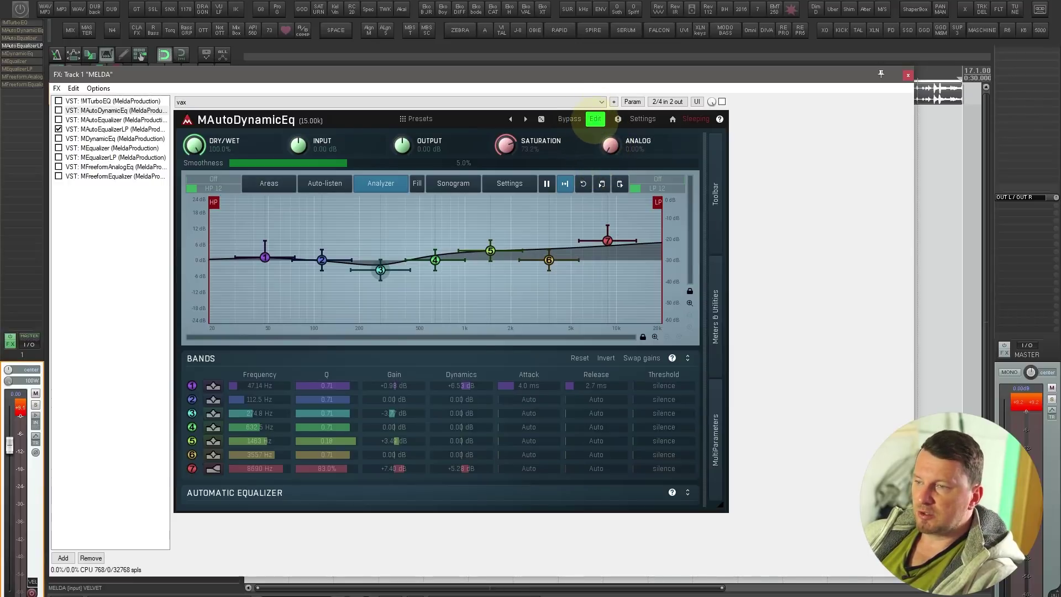
pyautogui.click(595, 119)
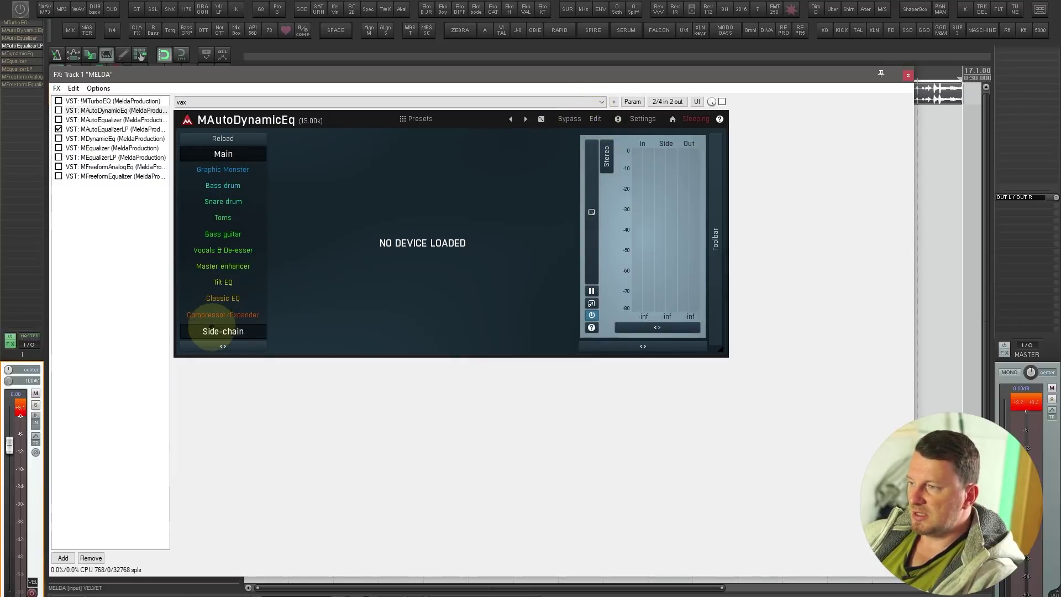
pyautogui.click(222, 185)
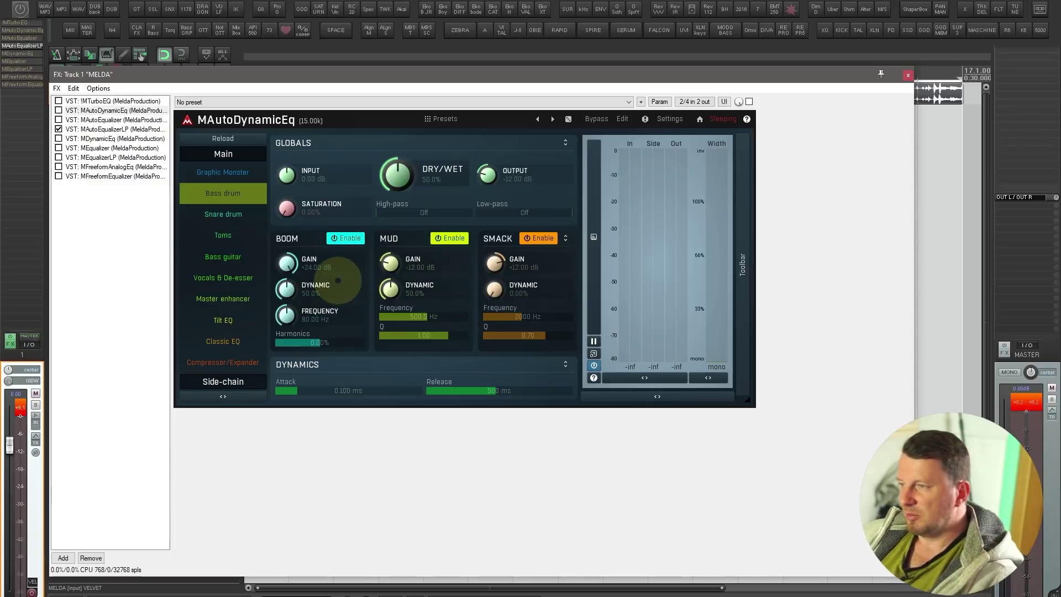
pyautogui.click(223, 320)
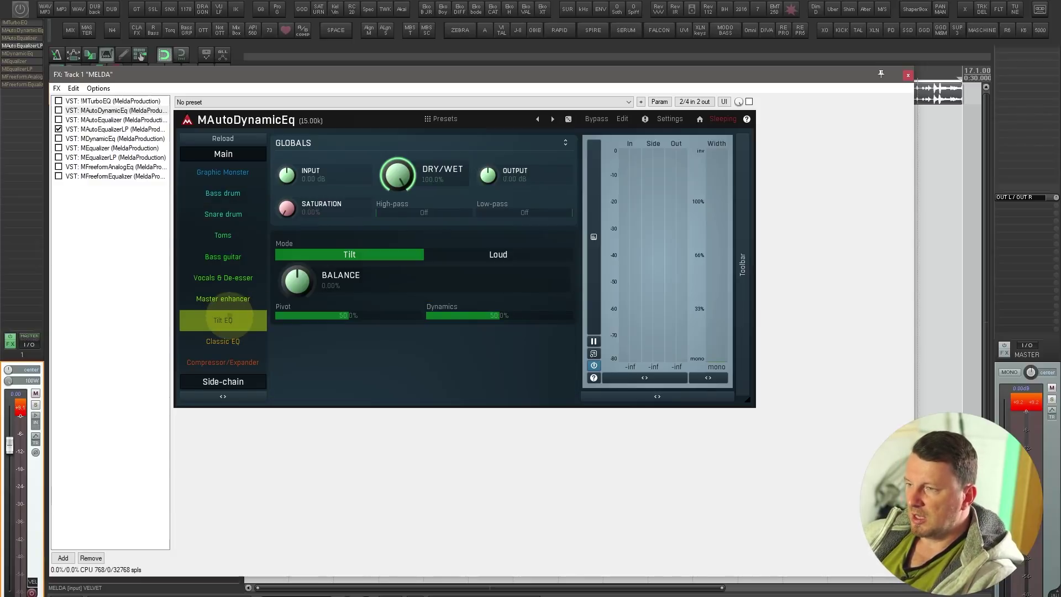
pyautogui.click(223, 341)
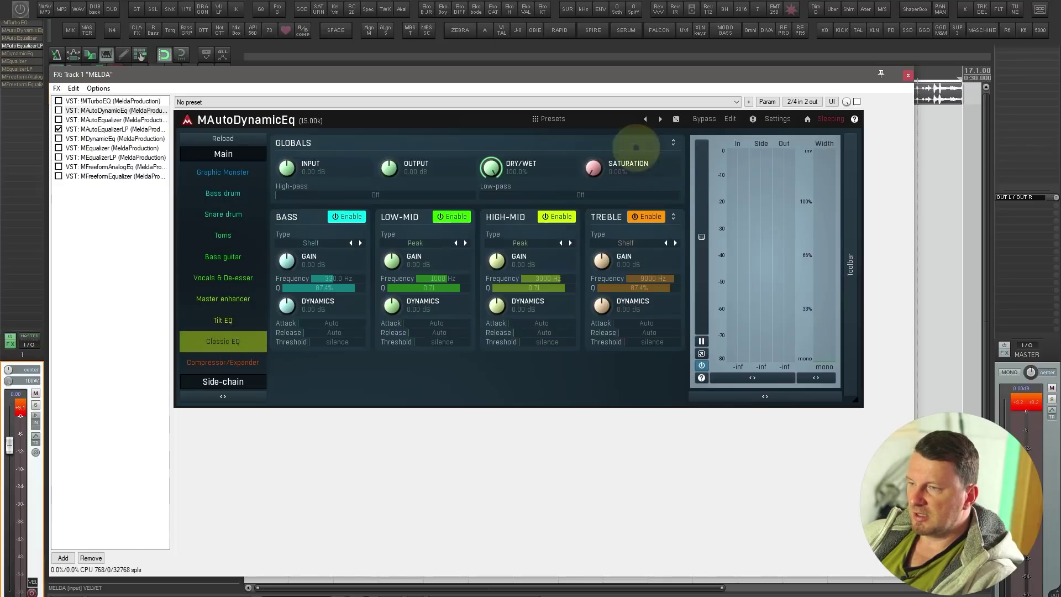
pyautogui.click(730, 119)
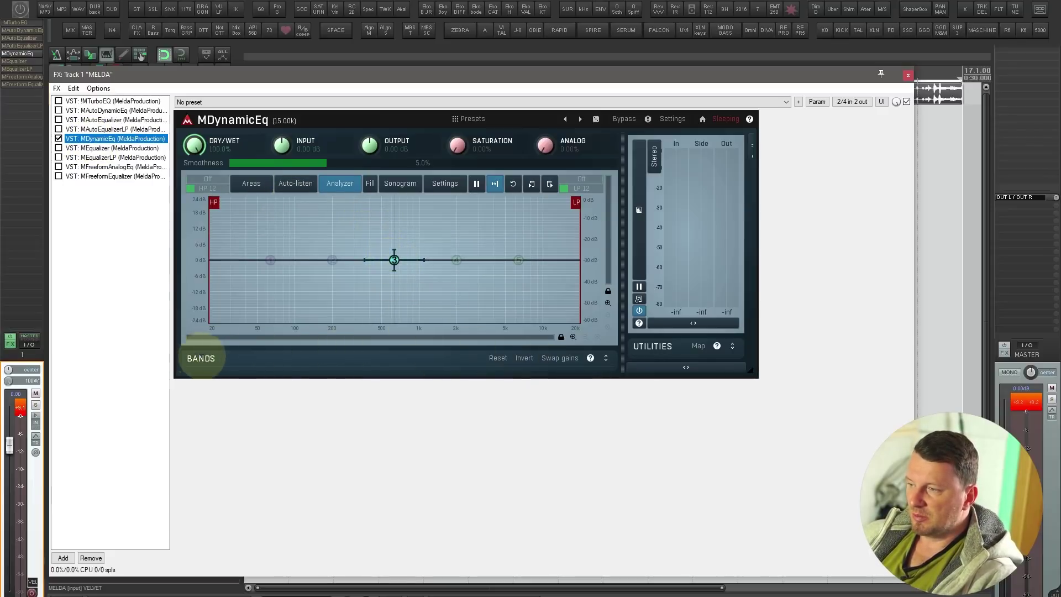
# - Expand MDynamicEq's band list and set its high-pass filter to the HP 120 slope at about 48.53 Hz
pyautogui.click(605, 358)
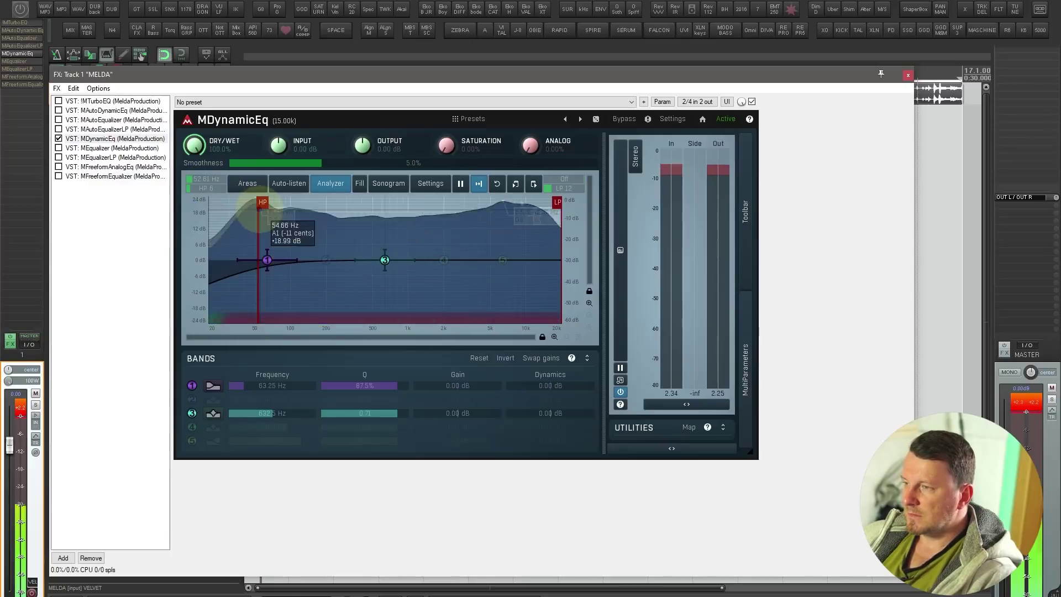
pyautogui.moveTo(258, 210)
pyautogui.mouseDown()
pyautogui.moveTo(428, 213)
pyautogui.moveTo(324, 215)
pyautogui.mouseUp()
pyautogui.moveTo(208, 197); pyautogui.dragTo(208, 185)
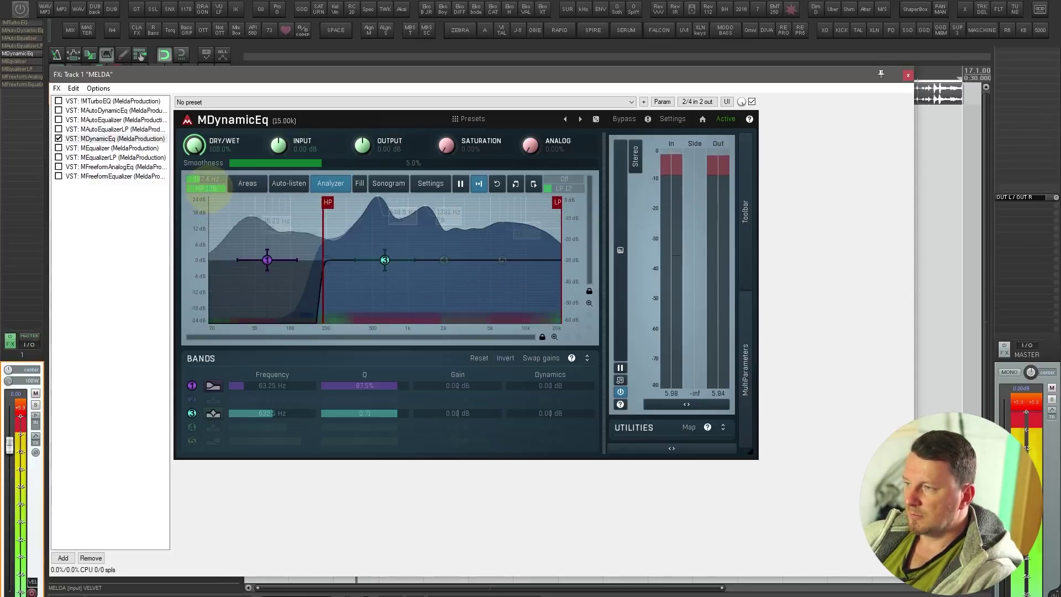
pyautogui.moveTo(324, 204); pyautogui.dragTo(308, 203)
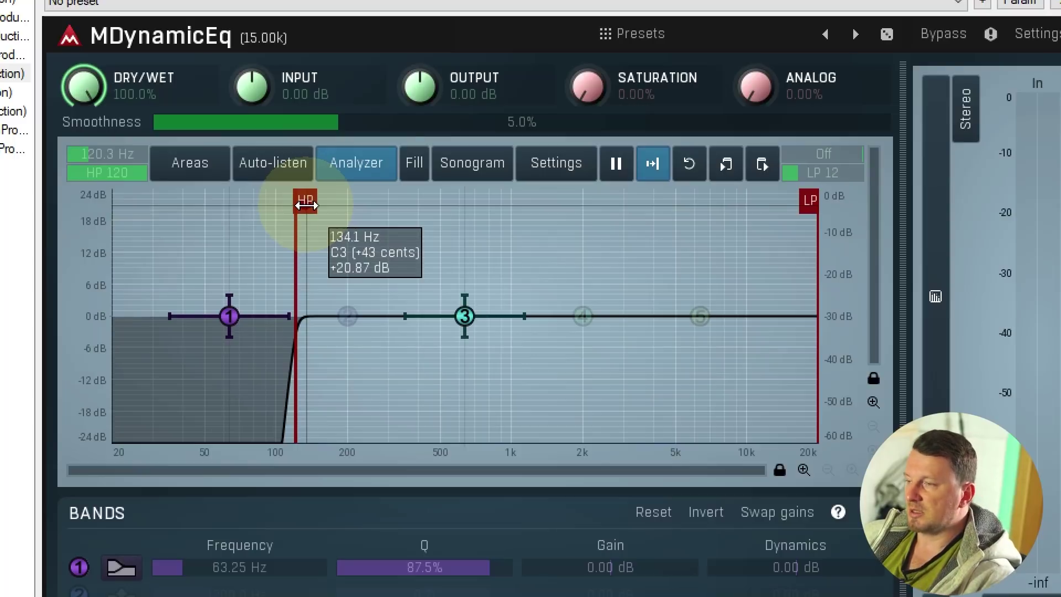
pyautogui.moveTo(306, 205); pyautogui.dragTo(216, 220)
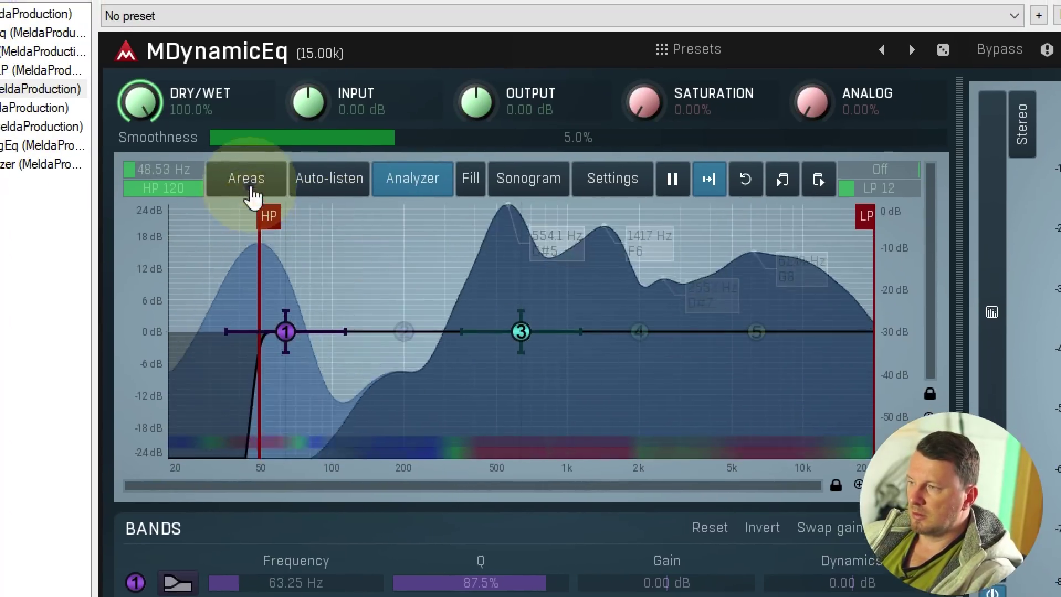
# - Display the Drums frequency areas on MDynamicEq's graph, and clear them from the graph again
pyautogui.click(246, 164)
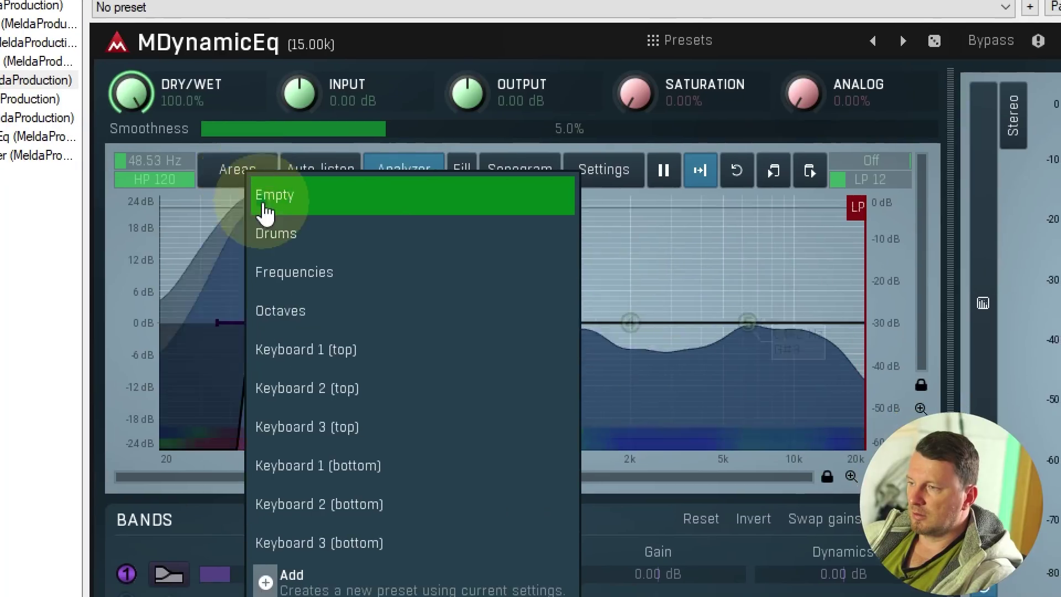
pyautogui.click(284, 247)
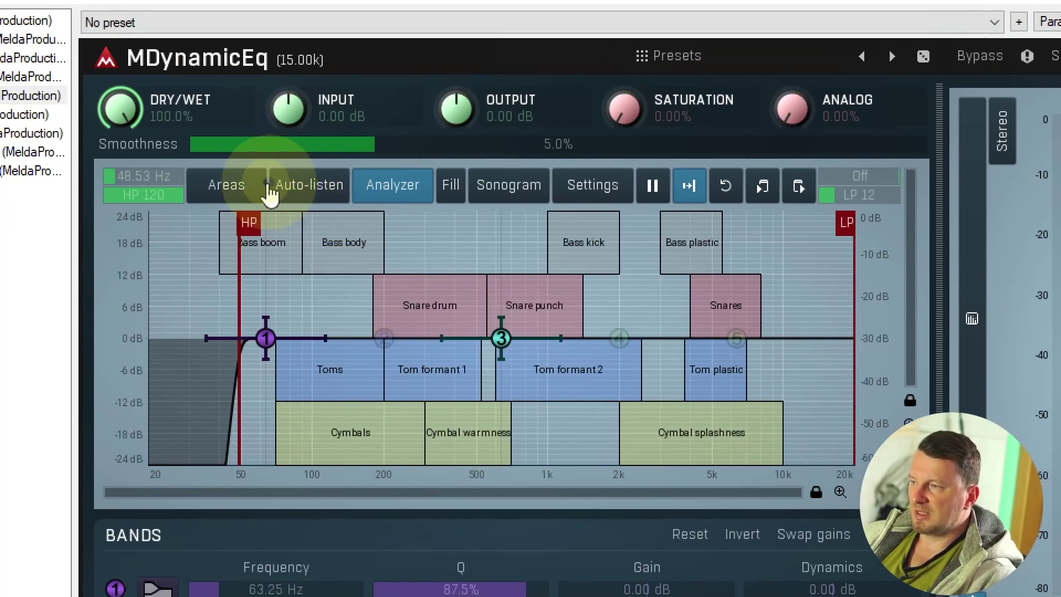
pyautogui.click(153, 54)
pyautogui.click(297, 211)
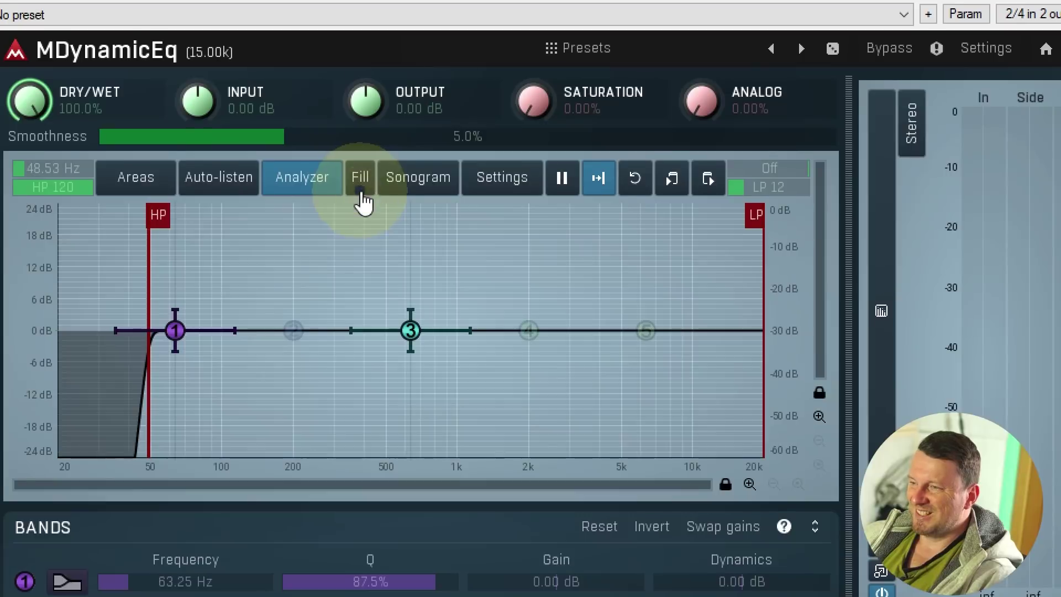
pyautogui.click(421, 180)
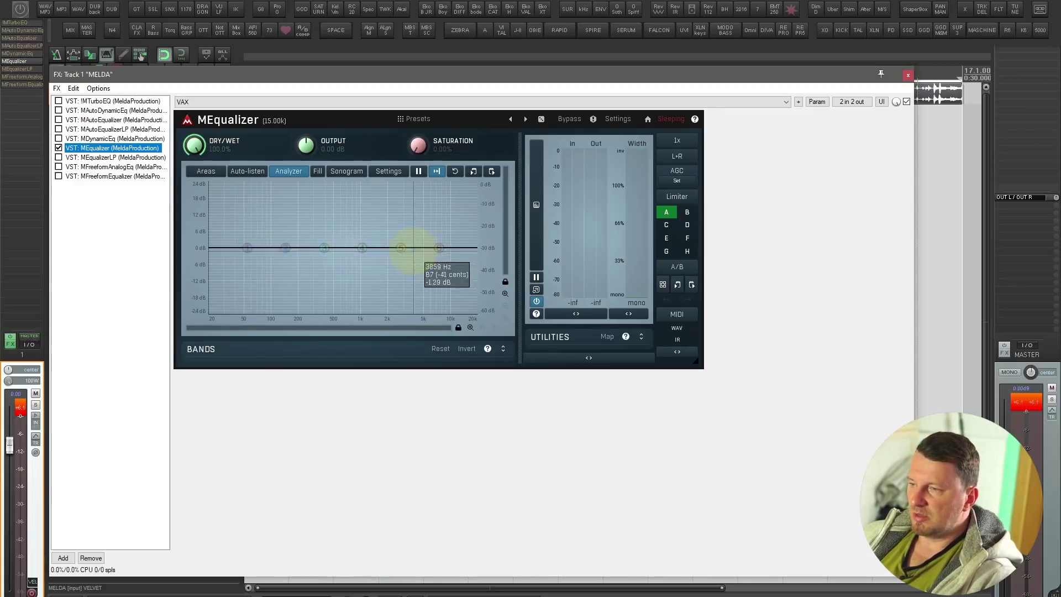
# - Expand MEqualizer's band list, disable the plugin, and enable MEqualizerLP instead
pyautogui.click(503, 349)
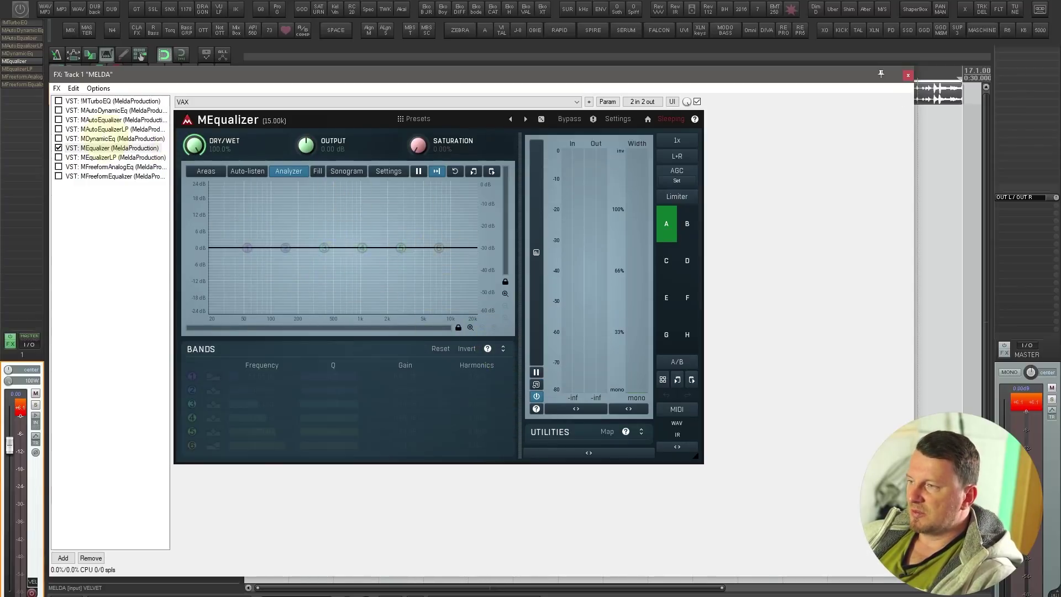
pyautogui.click(58, 148)
pyautogui.click(58, 157)
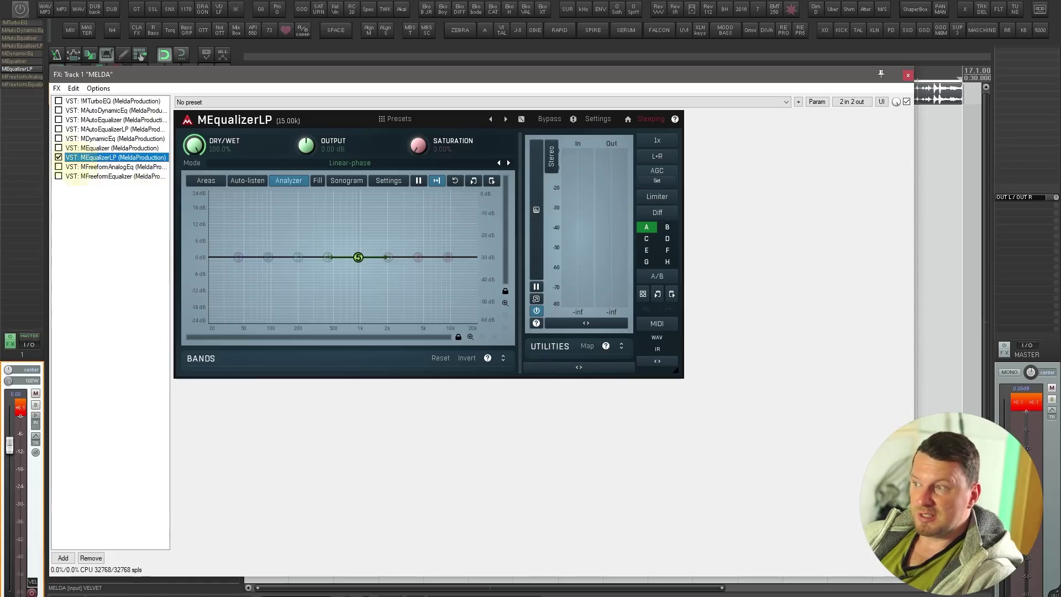
# - Disable MEqualizerLP and draw a freehand MFreeformAnalogEq curve with about 10 dB low boost, a dip near 200 Hz and about 12 dB high boost
pyautogui.click(58, 157)
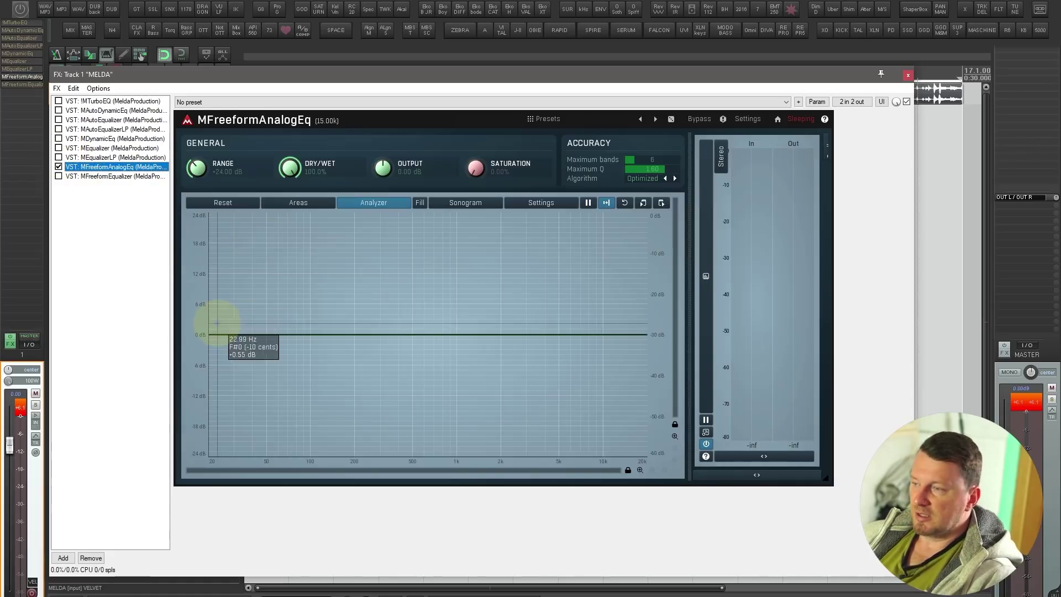
pyautogui.moveTo(217, 317)
pyautogui.mouseDown()
pyautogui.moveTo(260, 289)
pyautogui.moveTo(367, 355)
pyautogui.moveTo(492, 334)
pyautogui.moveTo(651, 276)
pyautogui.mouseUp()
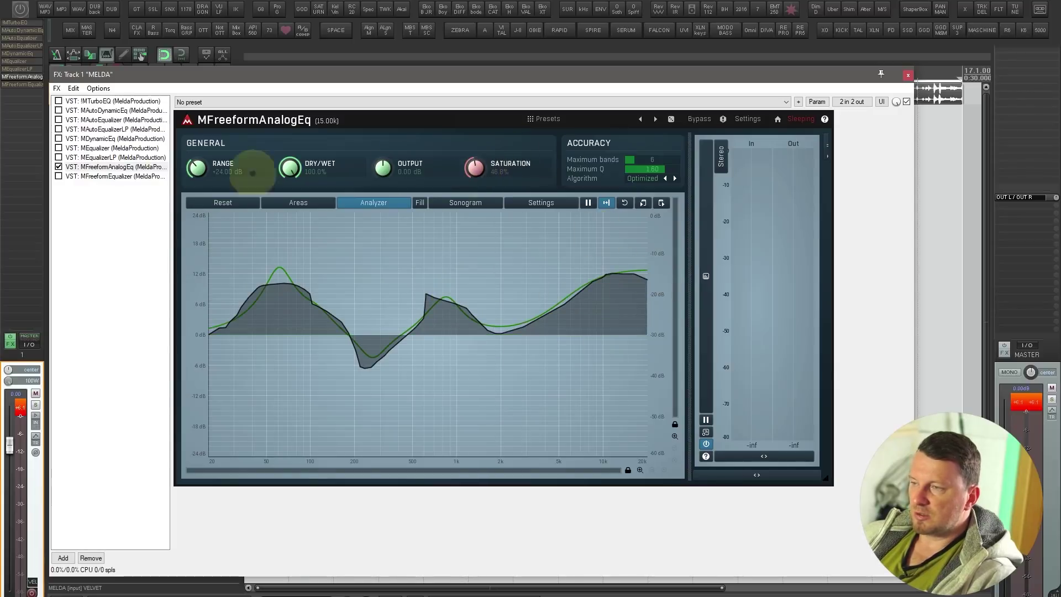
# - Switch to MFreeformEqualizer, enlarge it, and draw a freehand curve with about 12 dB low boost and a deep cut near 200 Hz
pyautogui.press('Down')
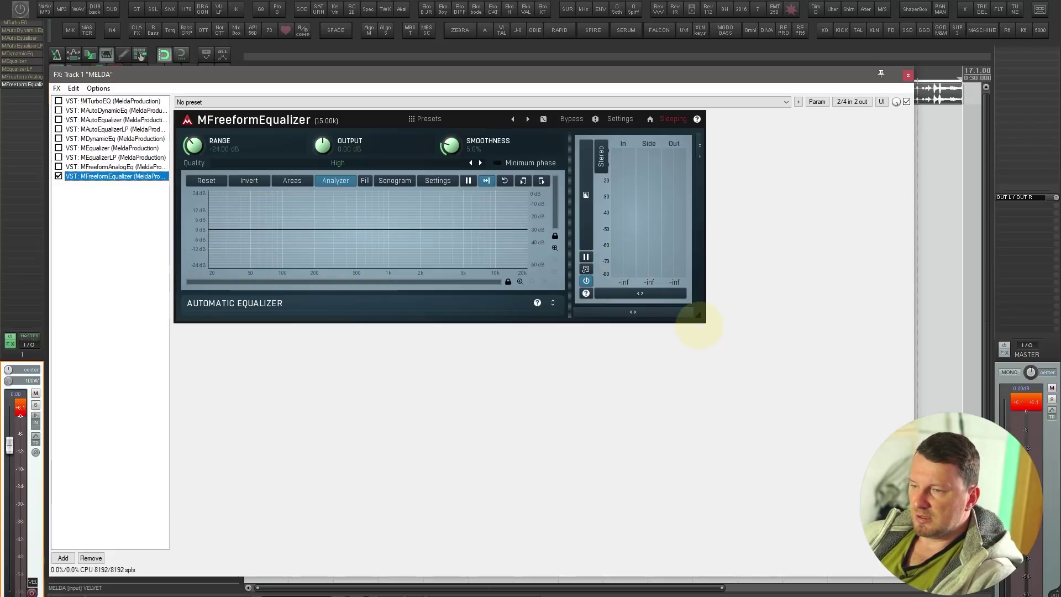
pyautogui.moveTo(699, 316); pyautogui.dragTo(845, 466)
pyautogui.moveTo(230, 303)
pyautogui.mouseDown()
pyautogui.moveTo(264, 254)
pyautogui.moveTo(338, 318)
pyautogui.moveTo(455, 284)
pyautogui.moveTo(482, 295)
pyautogui.moveTo(624, 281)
pyautogui.mouseUp()
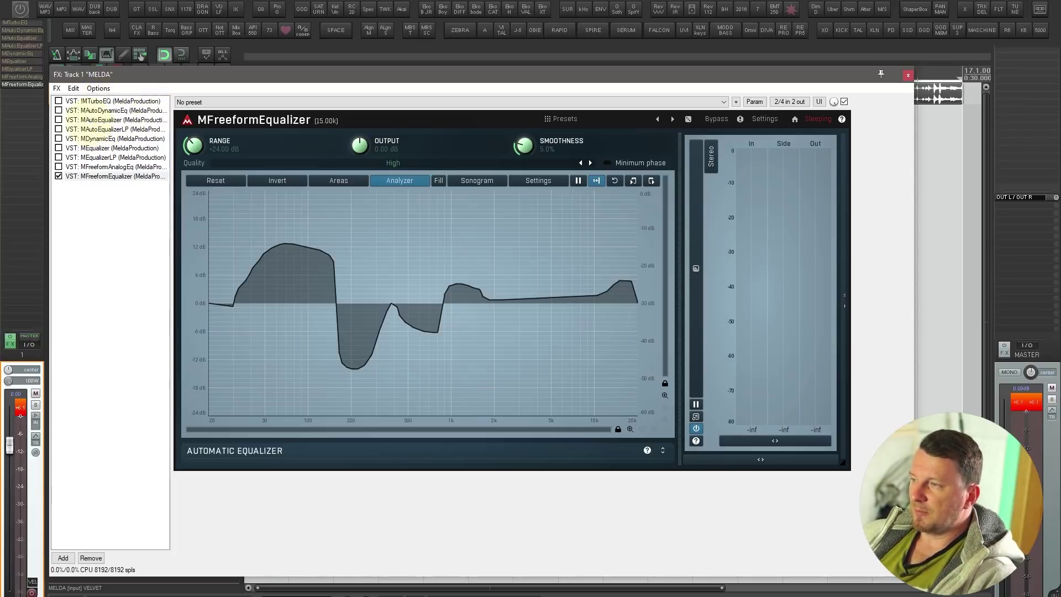
# - Disable MFreeformEqualizer, bring back MAutoDynamicEq, and switch from it to MAutoEqualizerLP
pyautogui.click(97, 120)
pyautogui.click(84, 111)
pyautogui.click(58, 176)
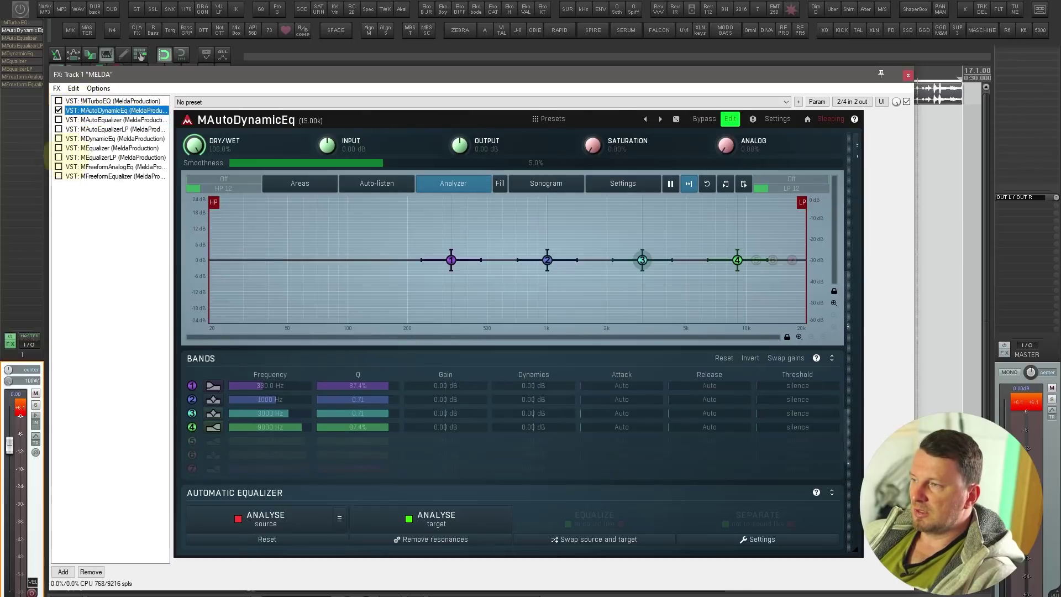
pyautogui.click(59, 110)
pyautogui.click(59, 129)
pyautogui.click(100, 130)
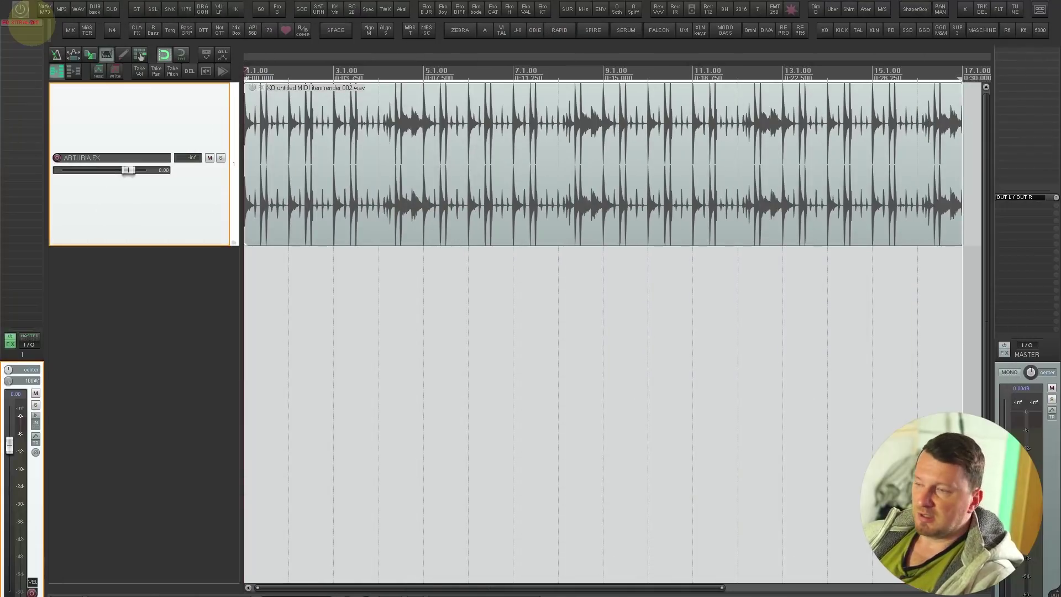
# - Open EQ SITRAL-295 on the Arturia FX track and try channel 1's high-pass and low-pass filters while the loop plays
pyautogui.click(28, 23)
pyautogui.moveTo(642, 118); pyautogui.dragTo(673, 101)
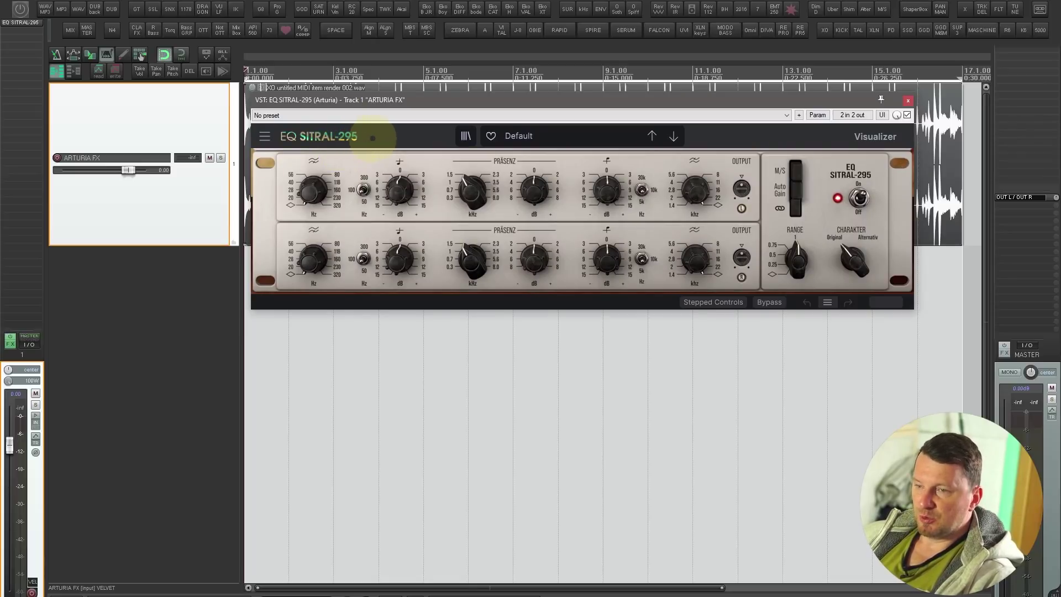
pyautogui.press('space')
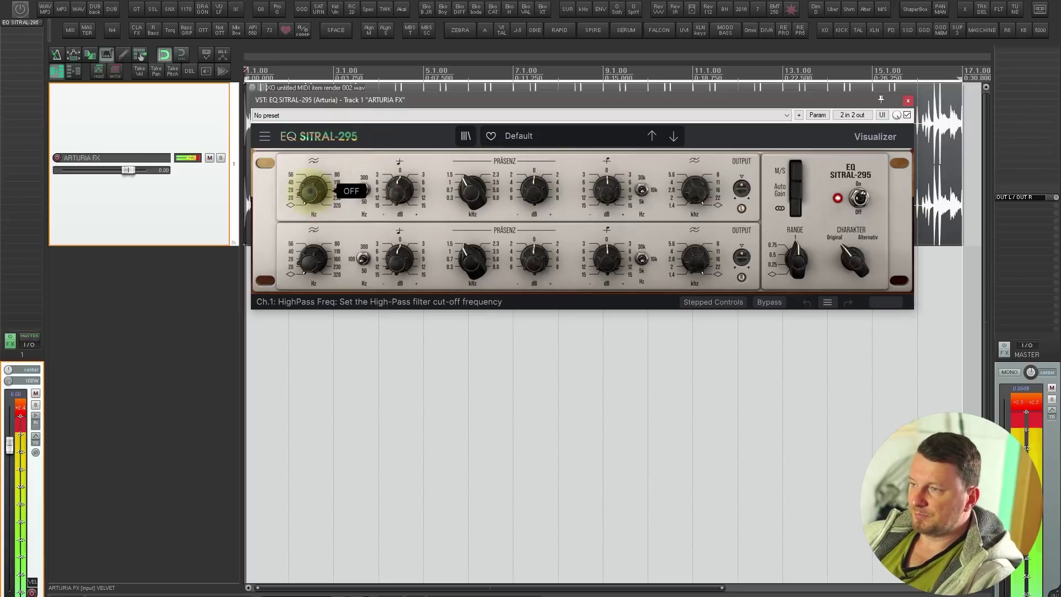
pyautogui.moveTo(313, 190)
pyautogui.mouseDown()
pyautogui.moveTo(326, 29)
pyautogui.moveTo(308, 193)
pyautogui.mouseUp()
pyautogui.press('space')
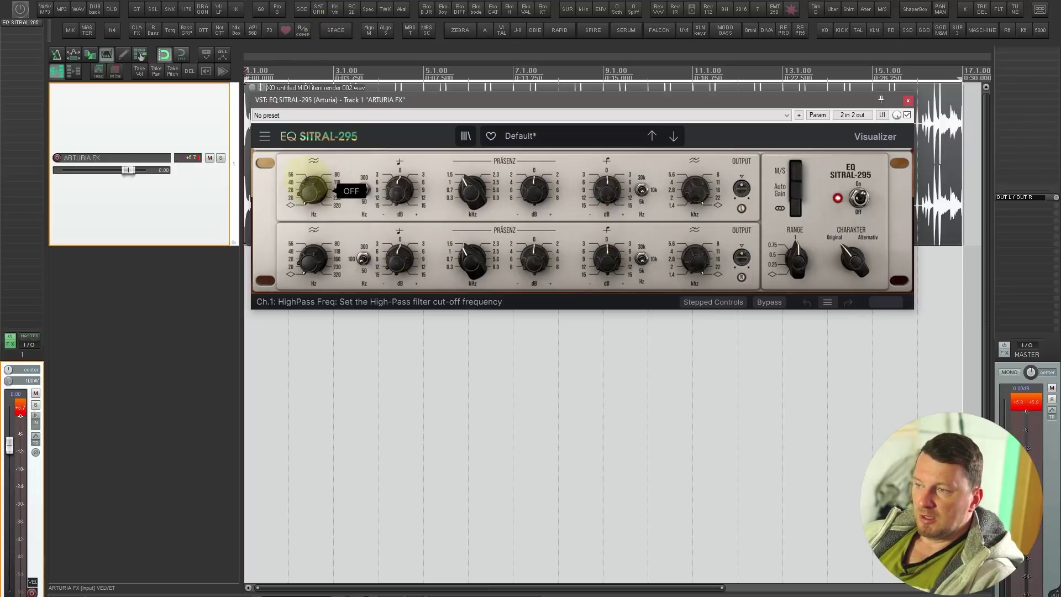
pyautogui.press('space')
pyautogui.moveTo(693, 189)
pyautogui.mouseDown()
pyautogui.moveTo(691, 344)
pyautogui.moveTo(695, 189)
pyautogui.mouseUp()
pyautogui.press('space')
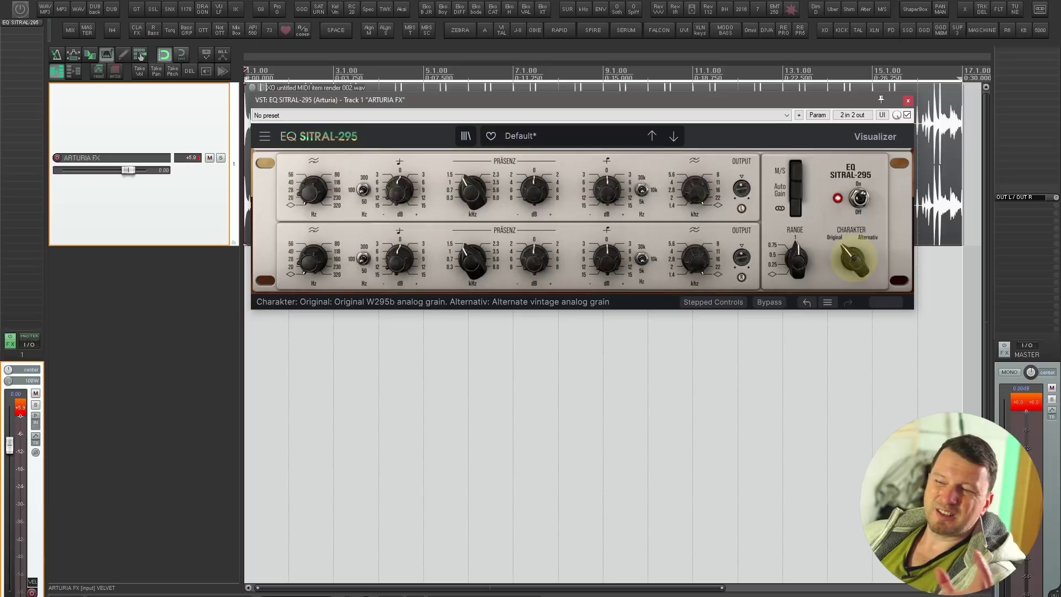
# - Play the drum loop and boost channel 1's low shelf to about 11.4 dB in EQ SITRAL-295
pyautogui.moveTo(796, 259); pyautogui.dragTo(794, 200)
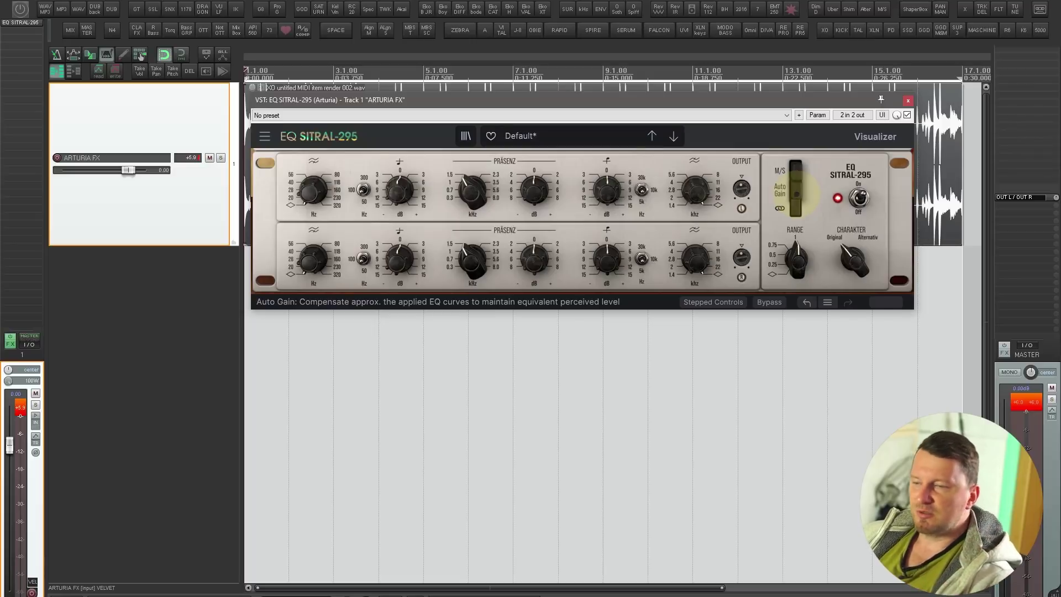
pyautogui.press('space')
pyautogui.moveTo(391, 184); pyautogui.dragTo(402, 146)
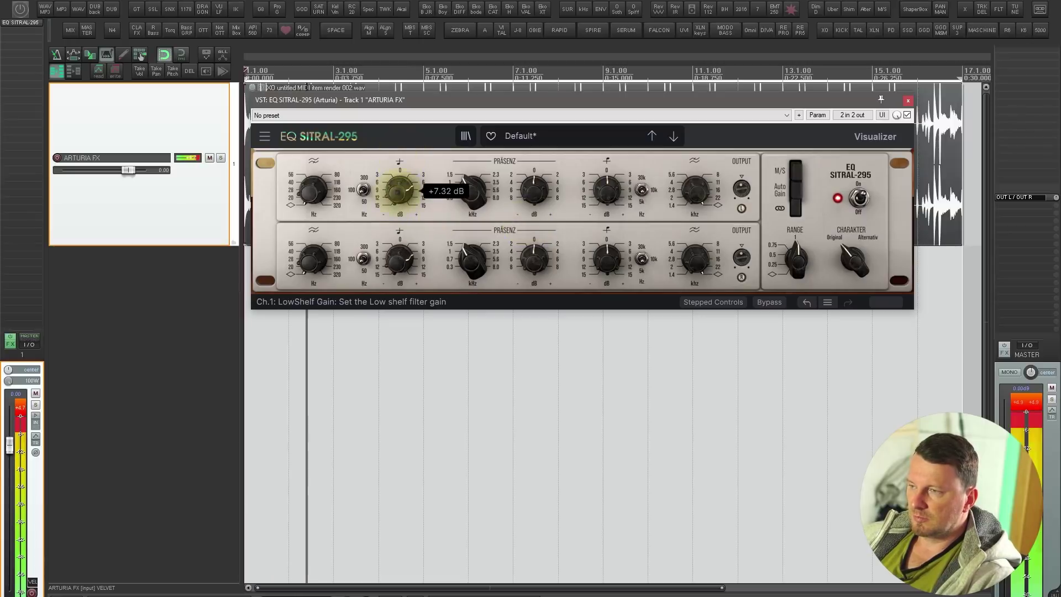
pyautogui.moveTo(398, 181); pyautogui.dragTo(400, 177)
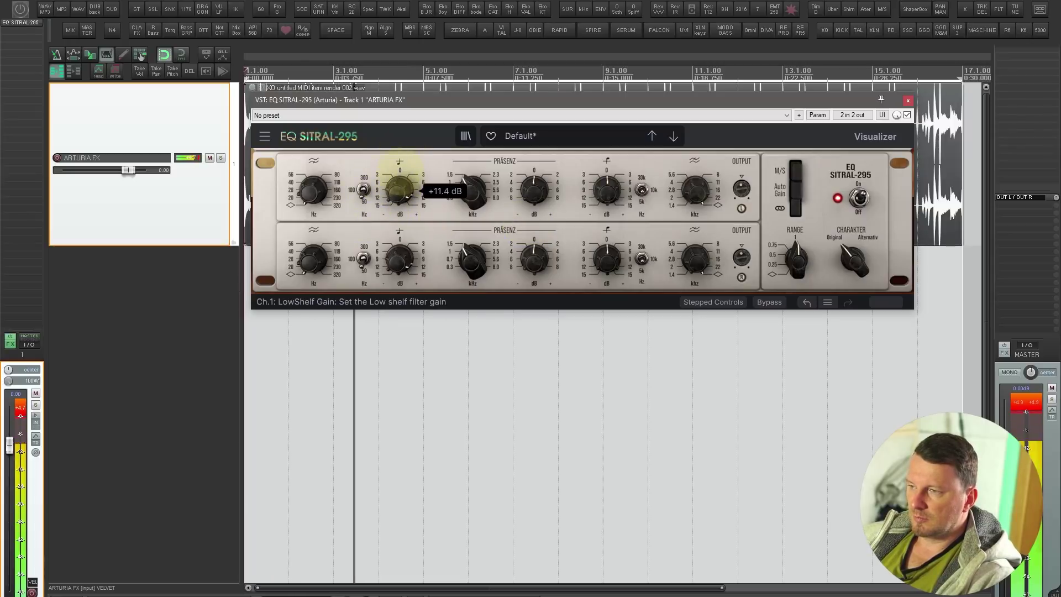
# - Enlarge the EQ SITRAL-295 window to 140%, reposition it, and view the available window sizes
pyautogui.hotkey('ctrl', '+')
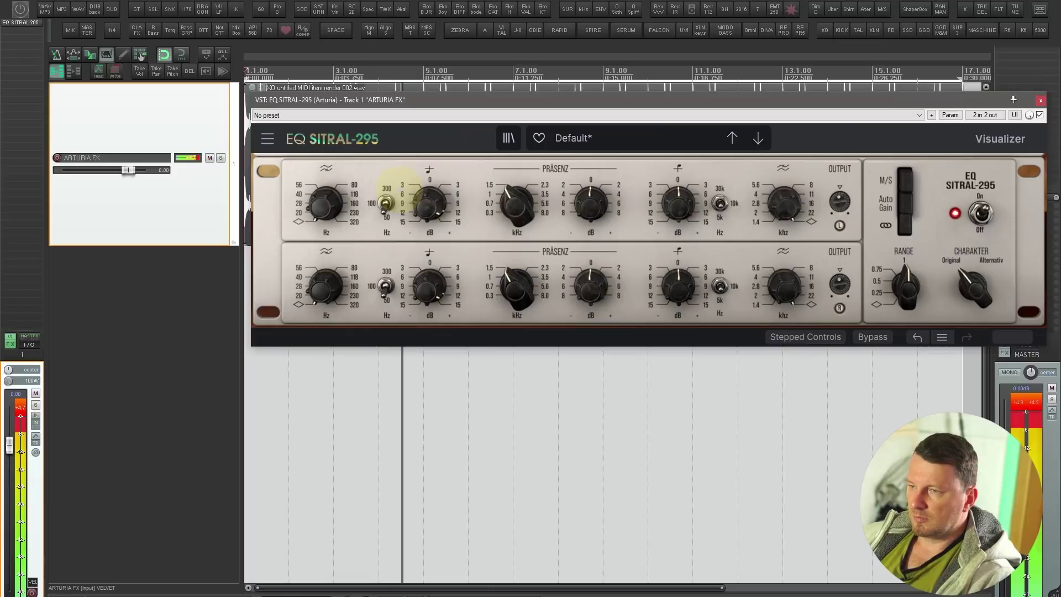
pyautogui.moveTo(422, 112); pyautogui.dragTo(332, 98)
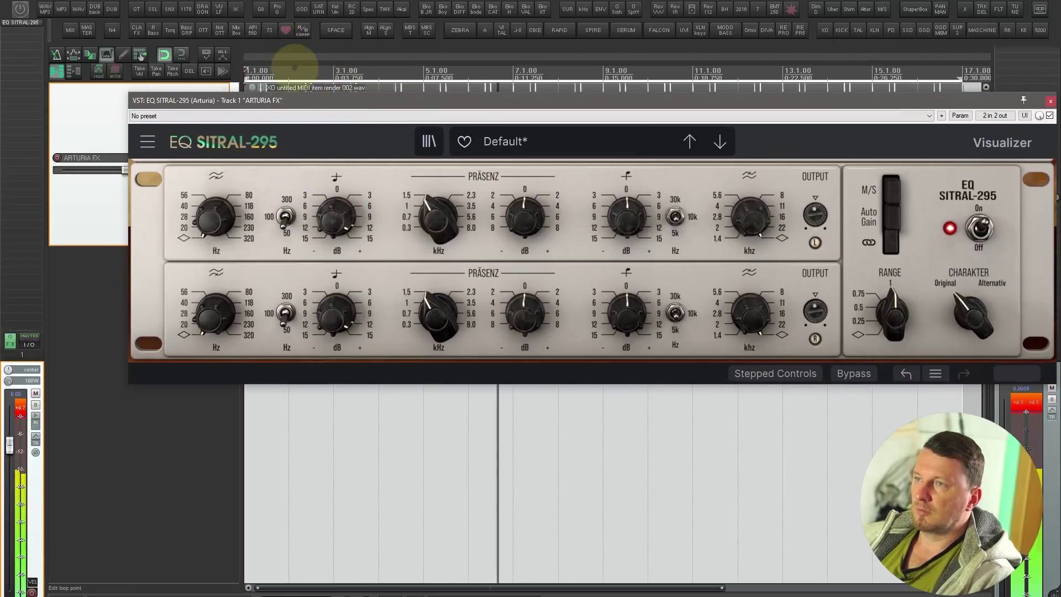
pyautogui.moveTo(318, 102); pyautogui.dragTo(265, 58)
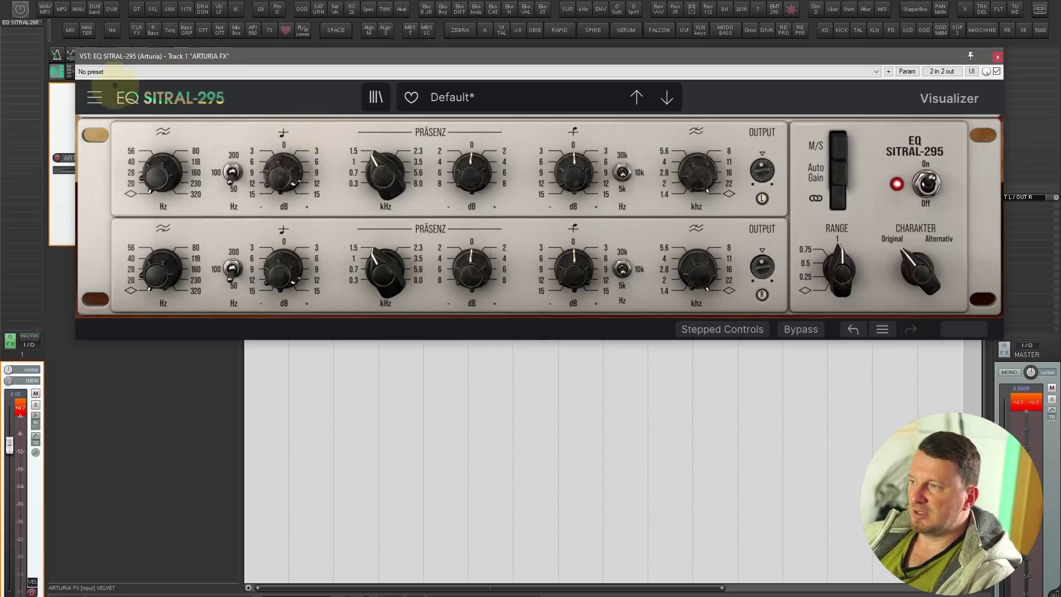
pyautogui.click(94, 97)
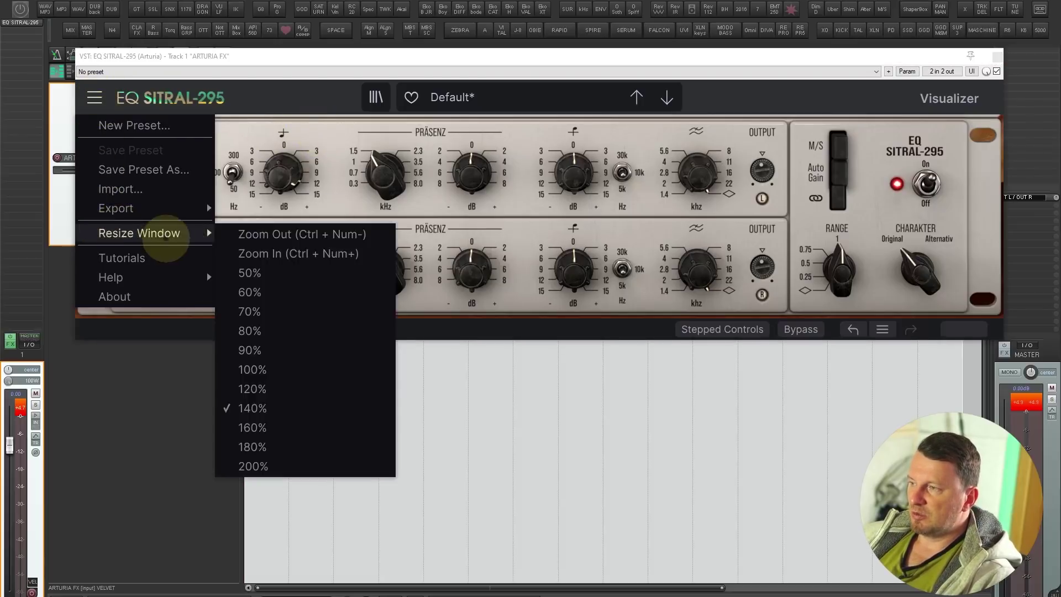
pyautogui.moveTo(182, 233)
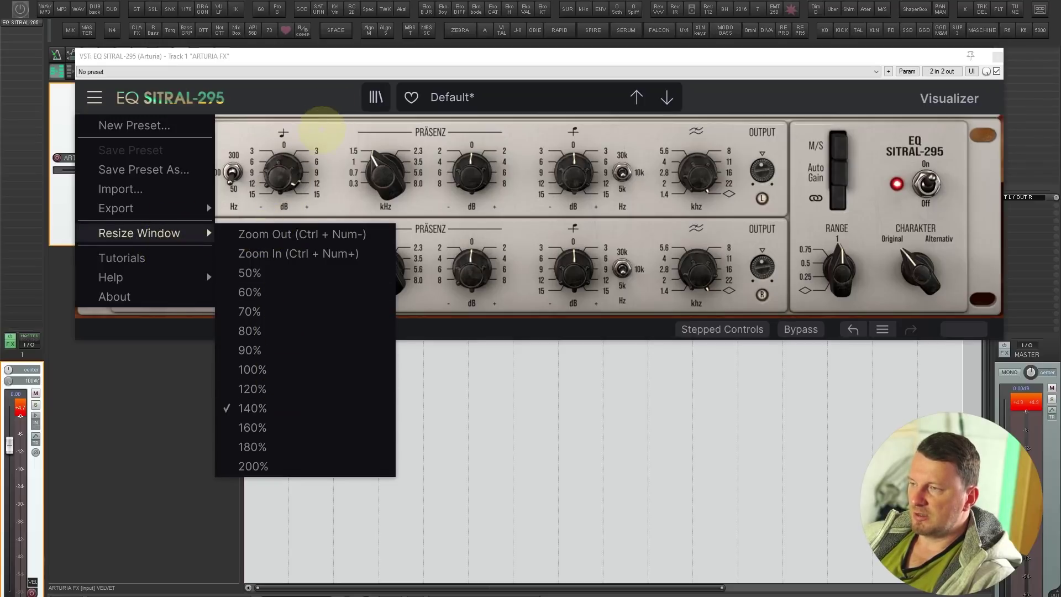
pyautogui.moveTo(315, 60); pyautogui.dragTo(303, 58)
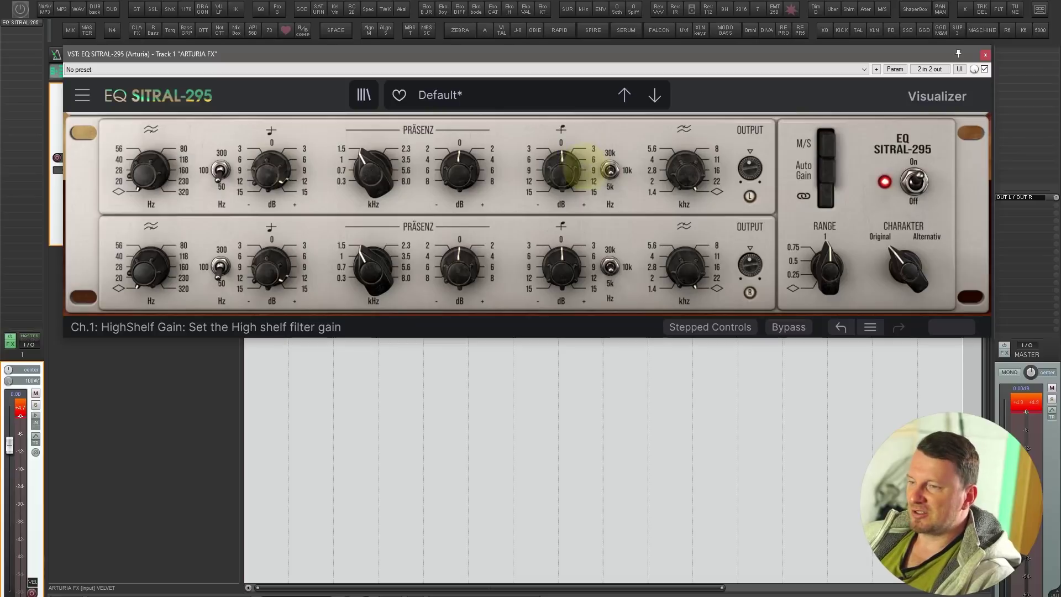
# - Play the loop, boost channel 1's high shelf, and raise the Präsenz bell by about 6 dB near 0.7 kHz
pyautogui.press('space')
pyautogui.moveTo(567, 172); pyautogui.dragTo(571, 116)
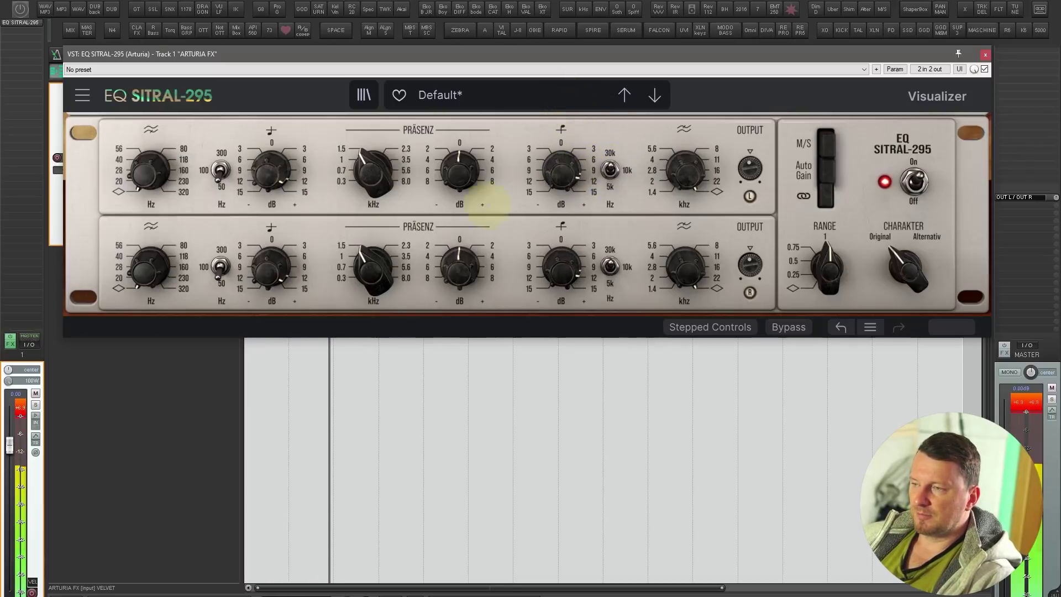
pyautogui.moveTo(458, 170); pyautogui.dragTo(458, 142)
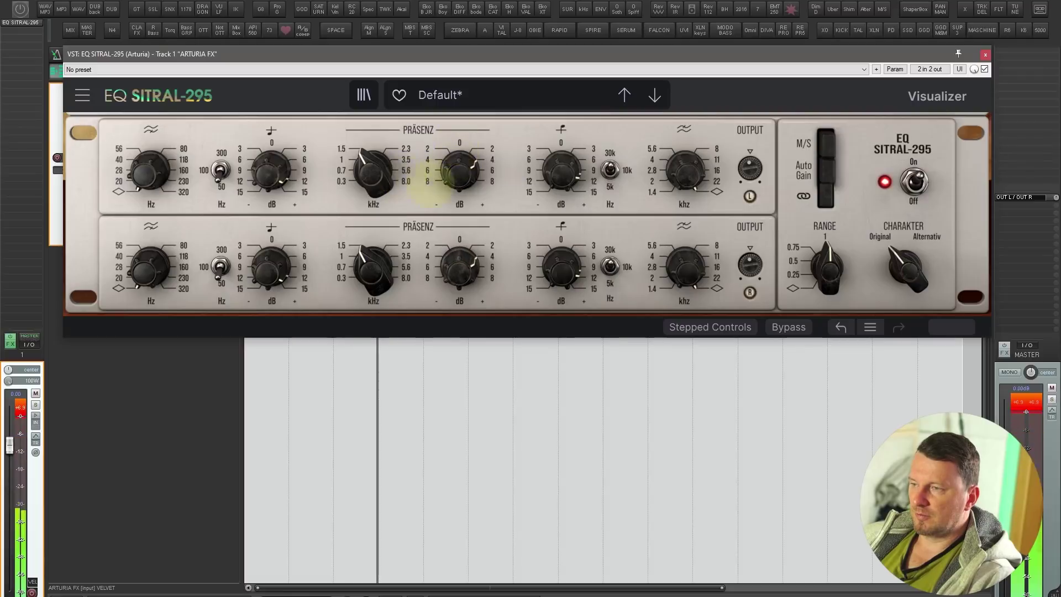
pyautogui.moveTo(378, 177); pyautogui.dragTo(377, 200)
pyautogui.moveTo(458, 169); pyautogui.dragTo(459, 152)
pyautogui.moveTo(372, 170); pyautogui.dragTo(372, 172)
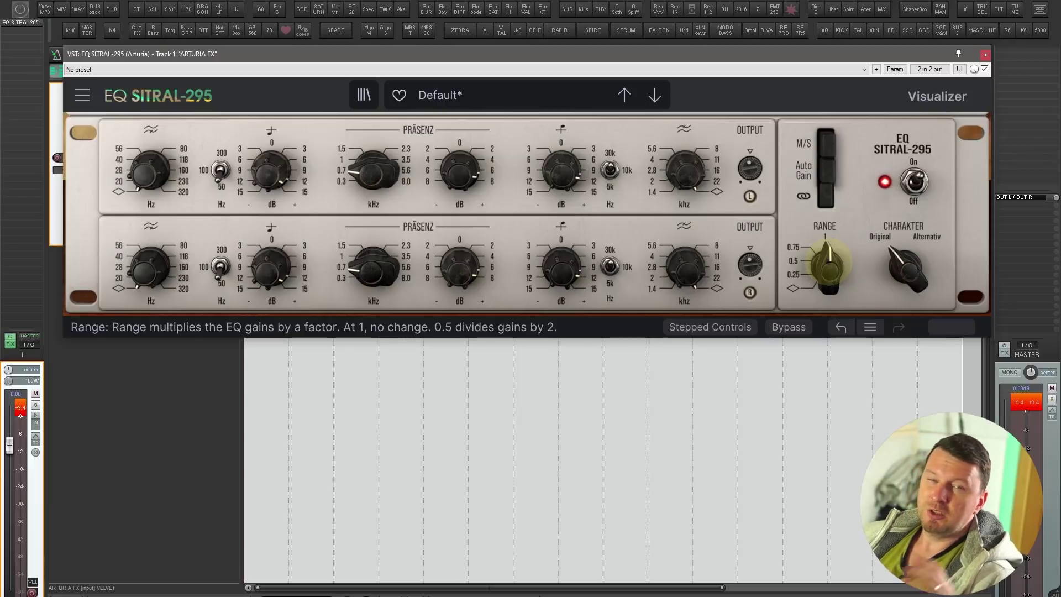
# - Try the Range control while the loop plays, return it to 1, and show the Visualizer
pyautogui.moveTo(827, 265)
pyautogui.mouseDown()
pyautogui.moveTo(846, 428)
pyautogui.moveTo(845, 263)
pyautogui.mouseUp()
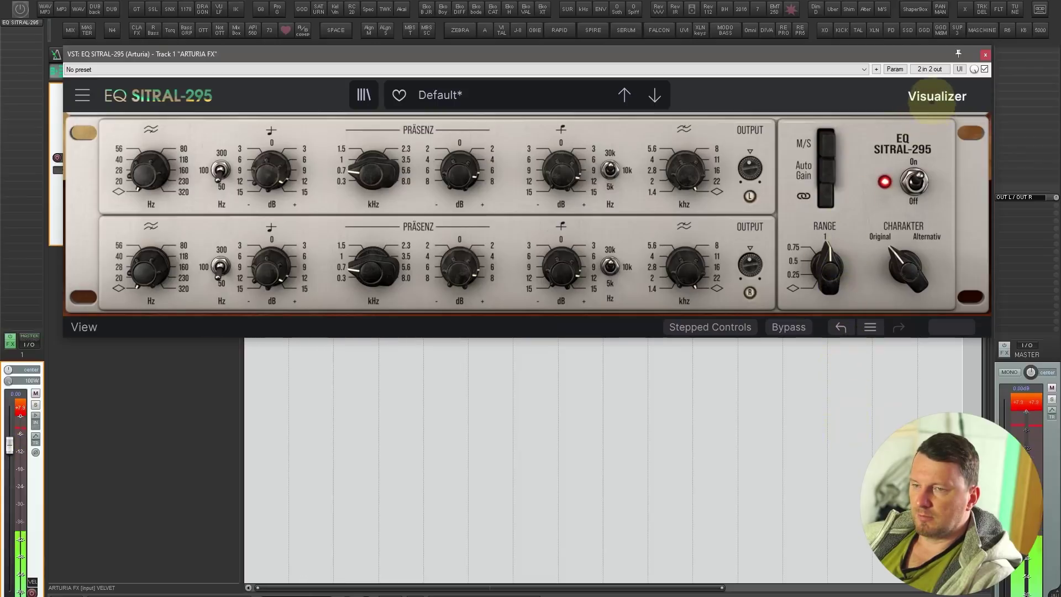
pyautogui.click(932, 102)
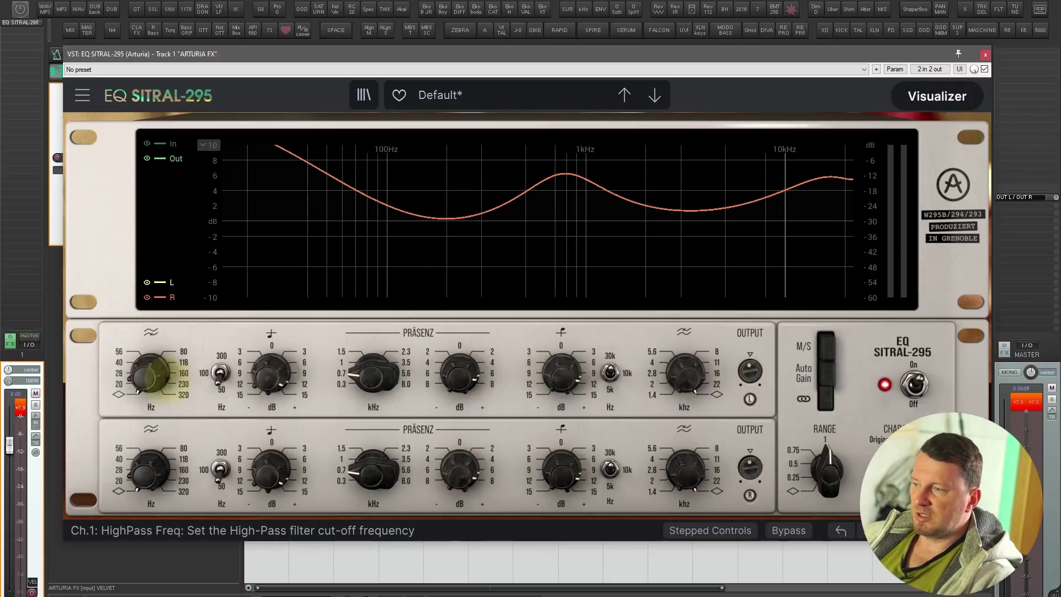
# - While the loop plays, raise channel 1's high-pass cutoff, set the low shelf to about 14.4 dB, and shape a gentler Präsenz boost at 1500 Hz
pyautogui.press('space')
pyautogui.moveTo(149, 373); pyautogui.dragTo(148, 338)
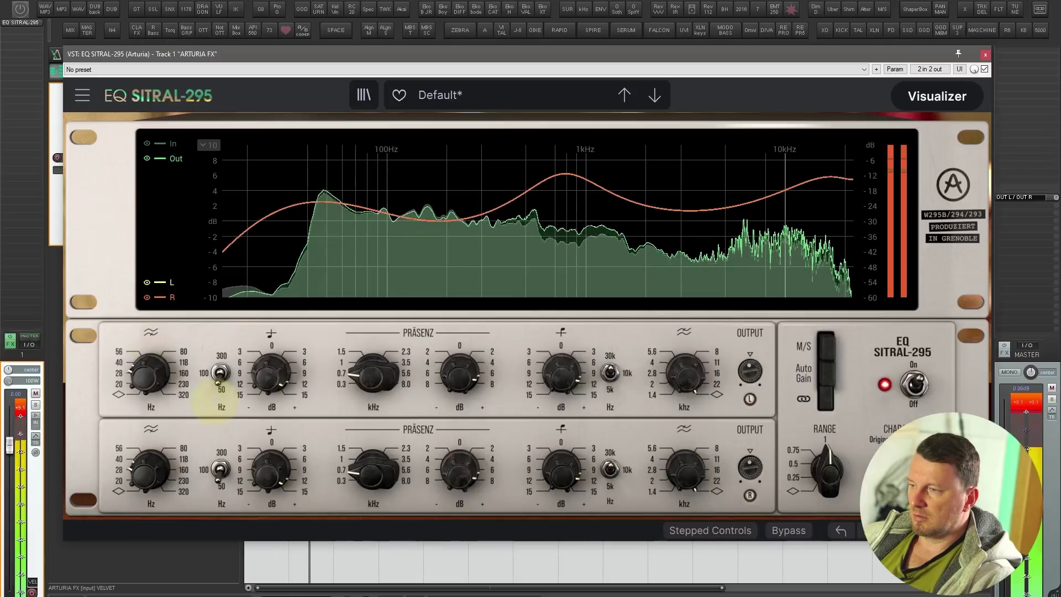
pyautogui.moveTo(267, 376); pyautogui.dragTo(271, 370)
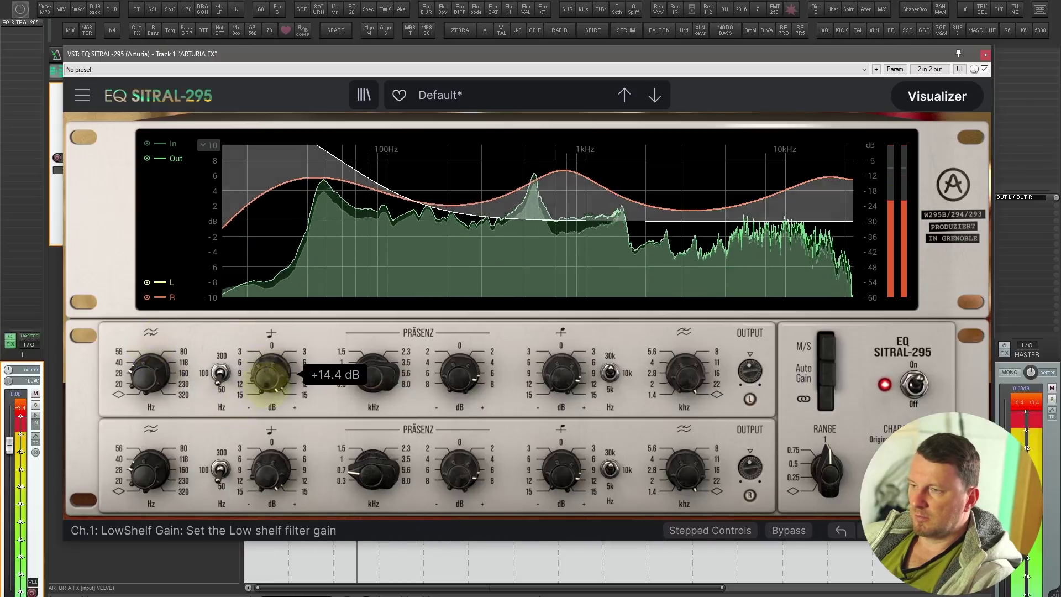
pyautogui.moveTo(373, 378); pyautogui.dragTo(381, 345)
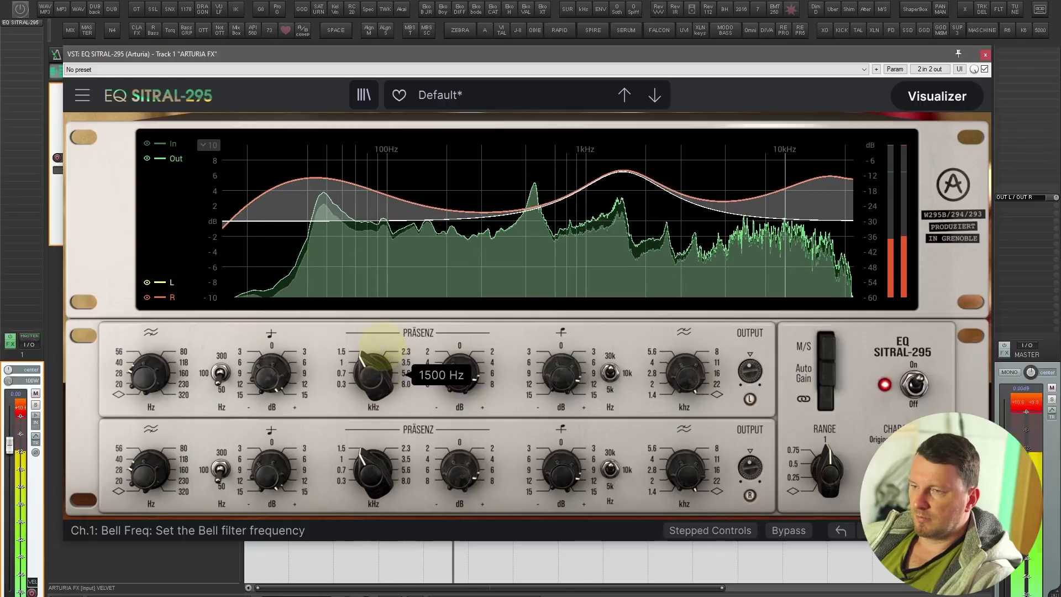
pyautogui.moveTo(457, 372); pyautogui.dragTo(467, 388)
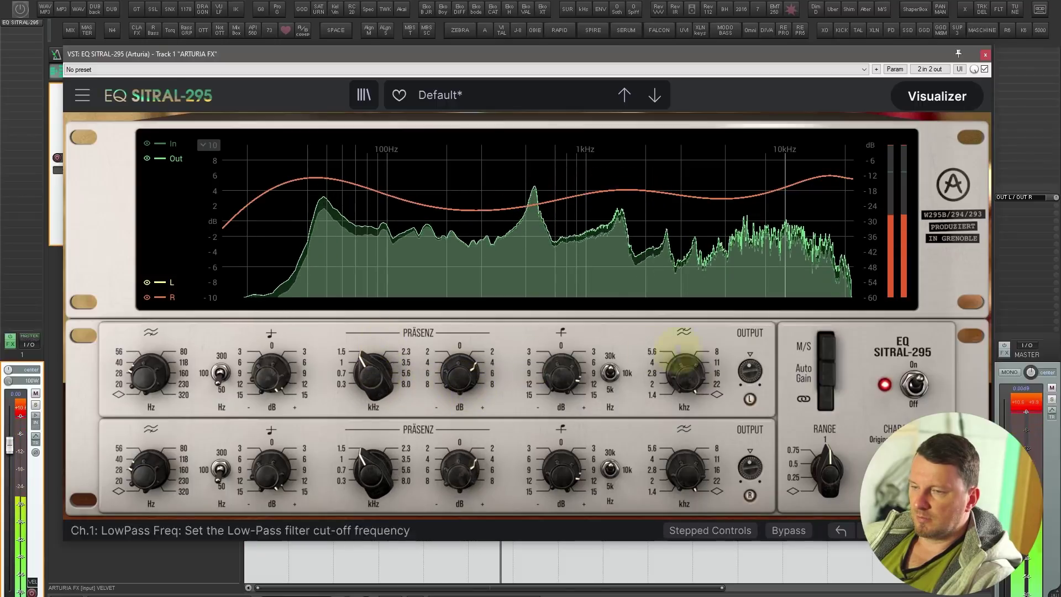
# - Compare channel 1's high-shelf frequency at 30k and 5k while the loop plays, and return it to 10k
pyautogui.click(610, 376)
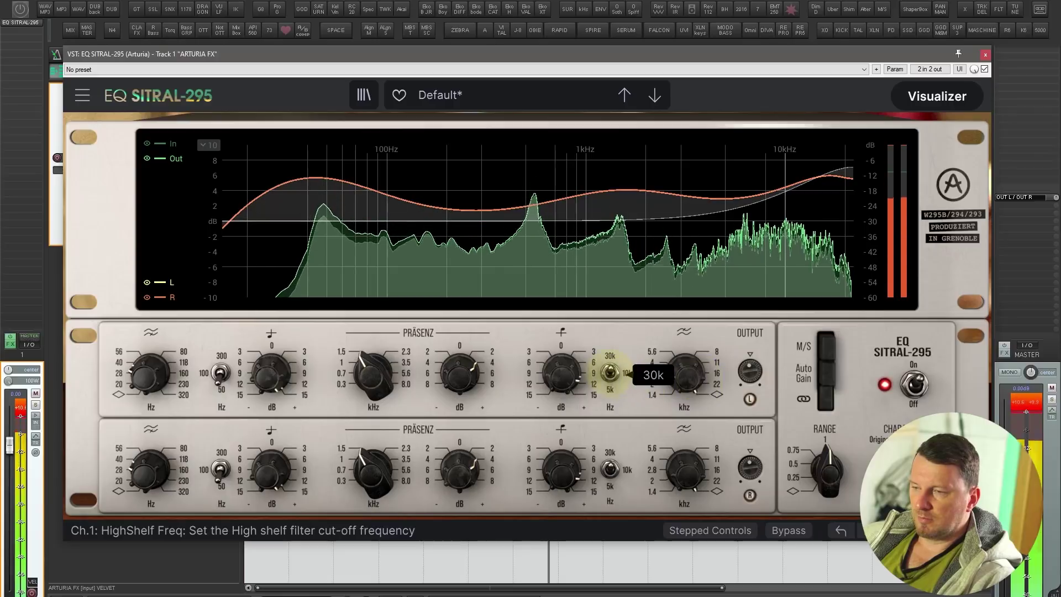
pyautogui.click(610, 373)
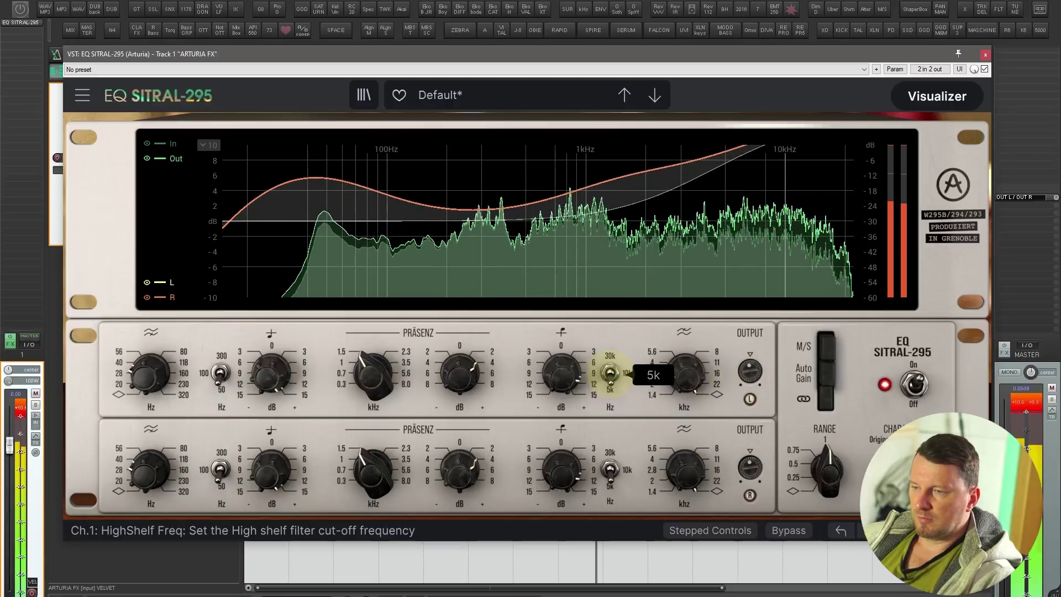
pyautogui.click(610, 373)
pyautogui.click(610, 374)
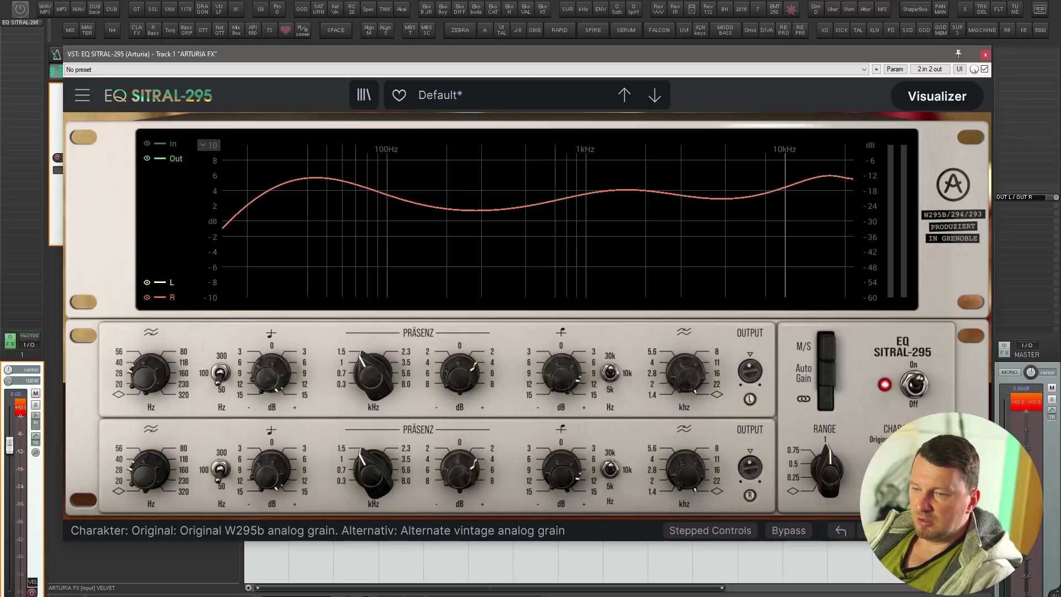
# - Play the loop with Auto Gain switched on and raise channel 1's output trim to about 6.5 dB
pyautogui.press('space')
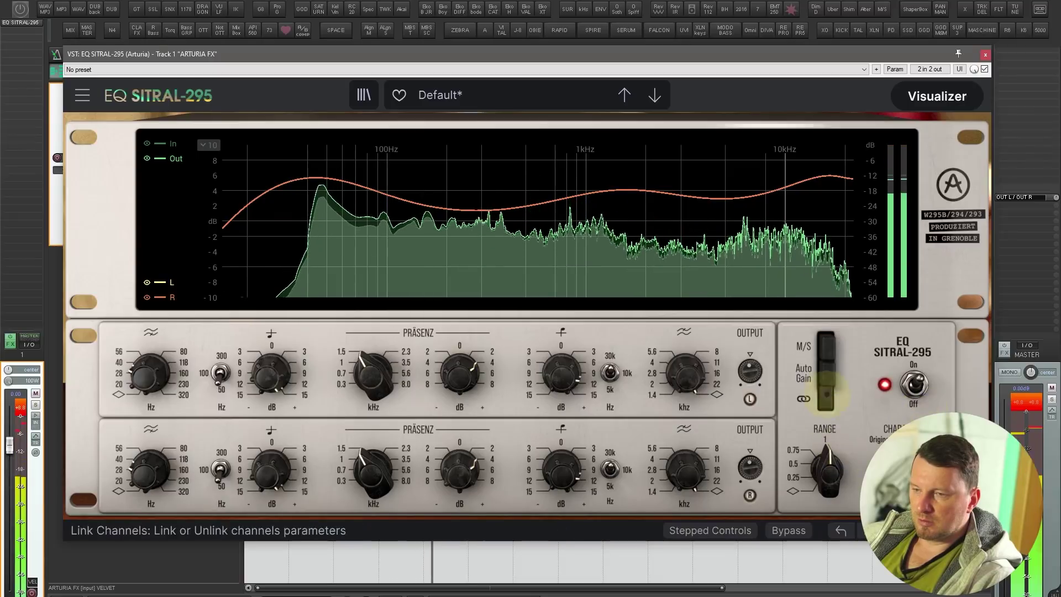
pyautogui.click(826, 371)
pyautogui.moveTo(763, 372); pyautogui.dragTo(765, 326)
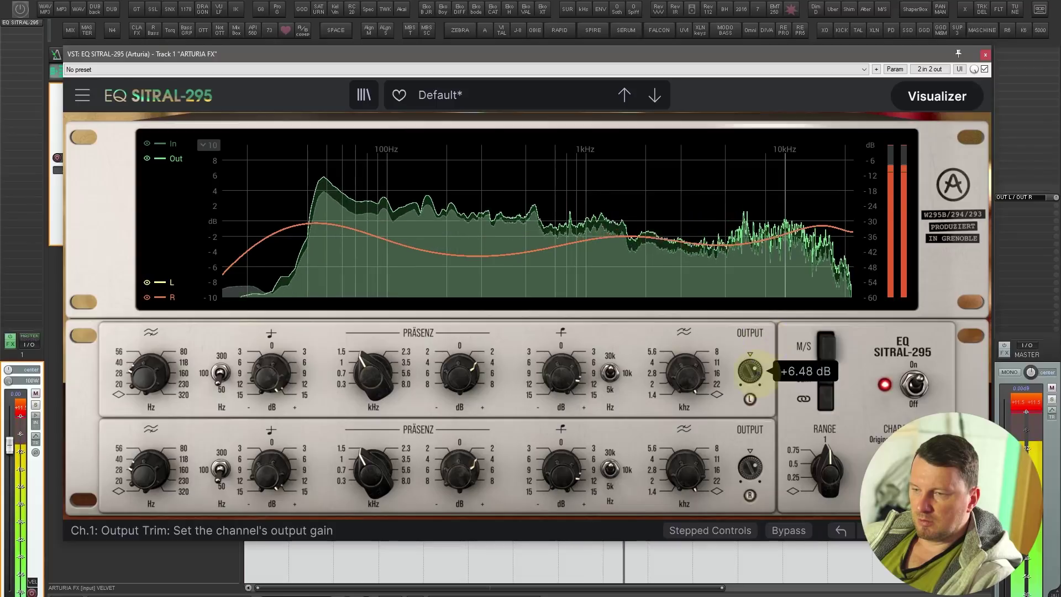
pyautogui.press('space')
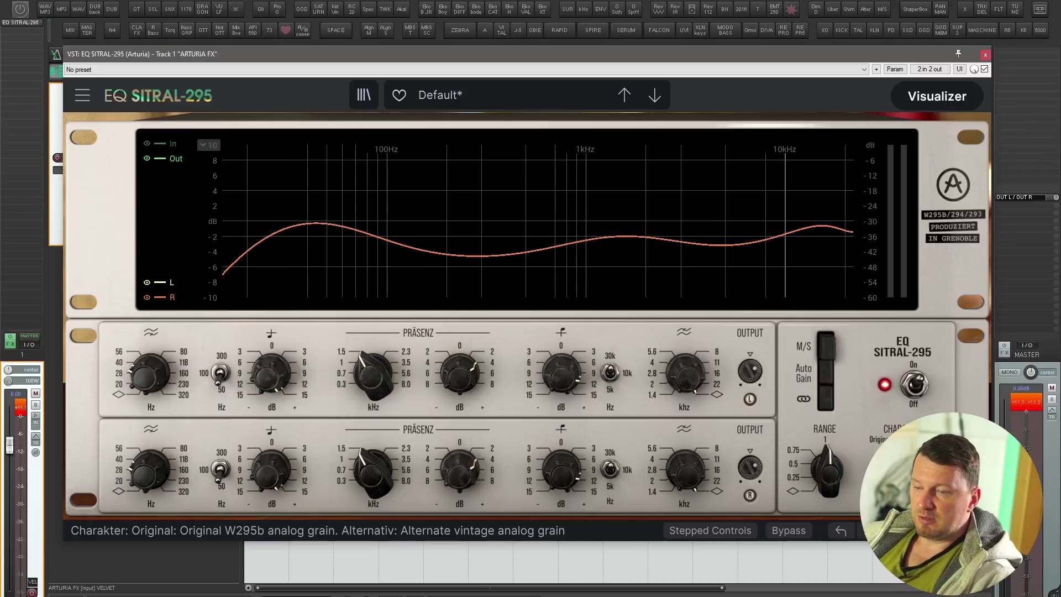
pyautogui.press('space')
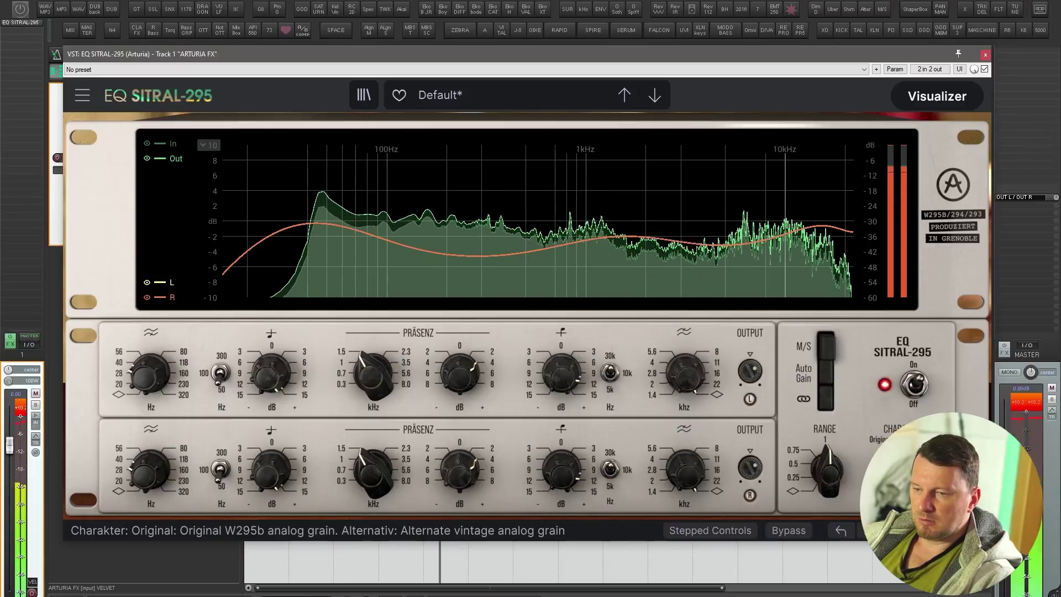
pyautogui.press('space')
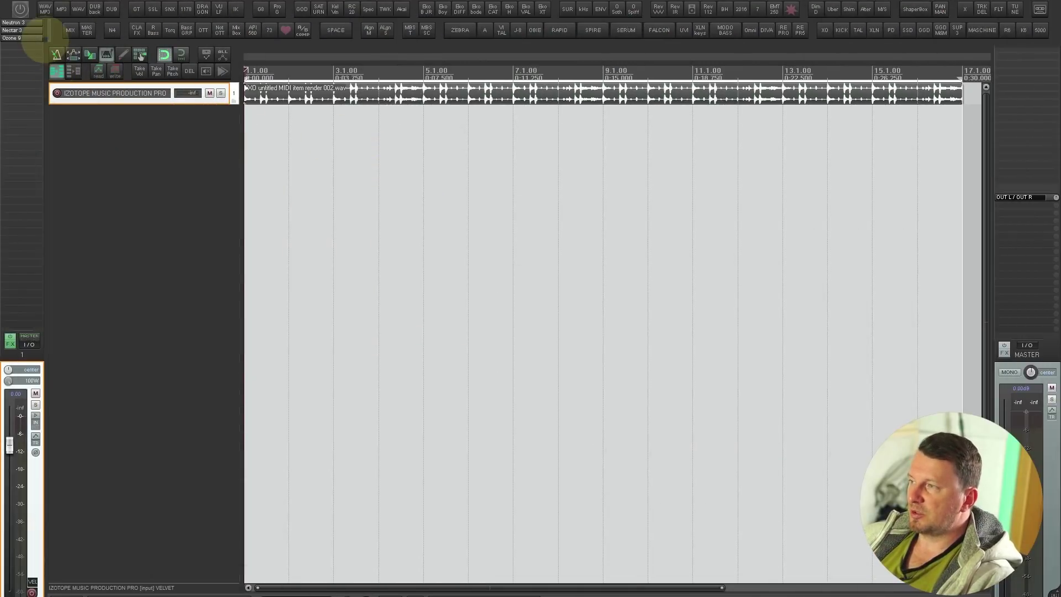
# - Open Neutron 3 on the iZotope Music Production Pro track and view the modules that can be added to its chain
pyautogui.click(22, 22)
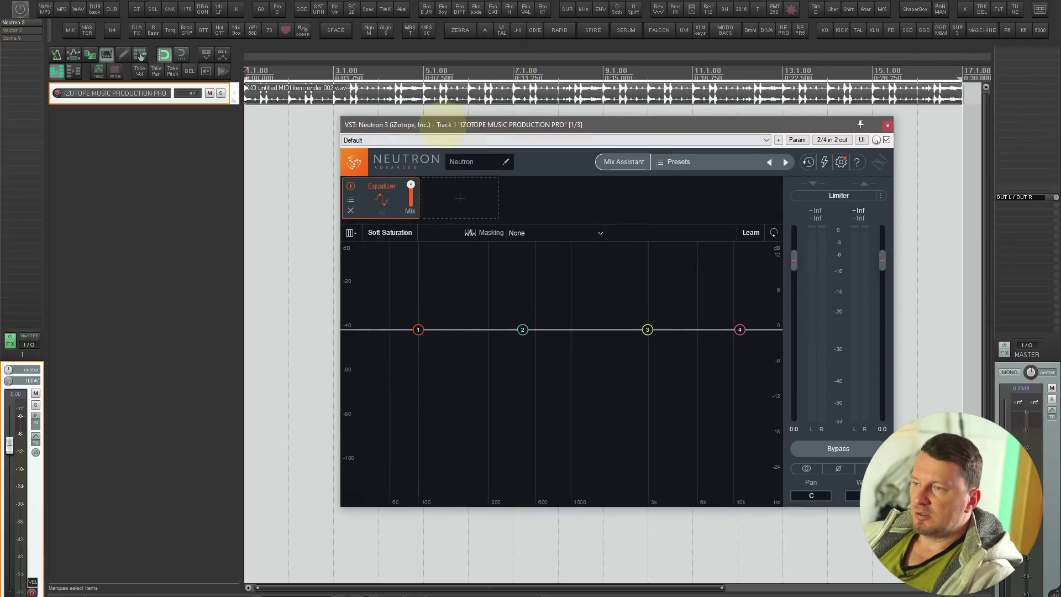
pyautogui.click(460, 198)
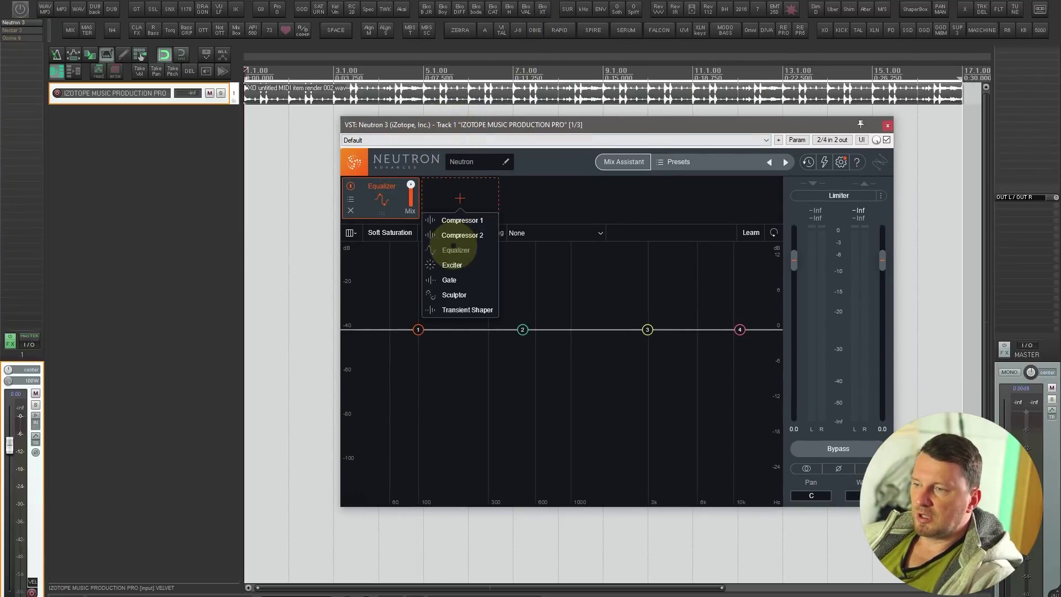
pyautogui.click(530, 203)
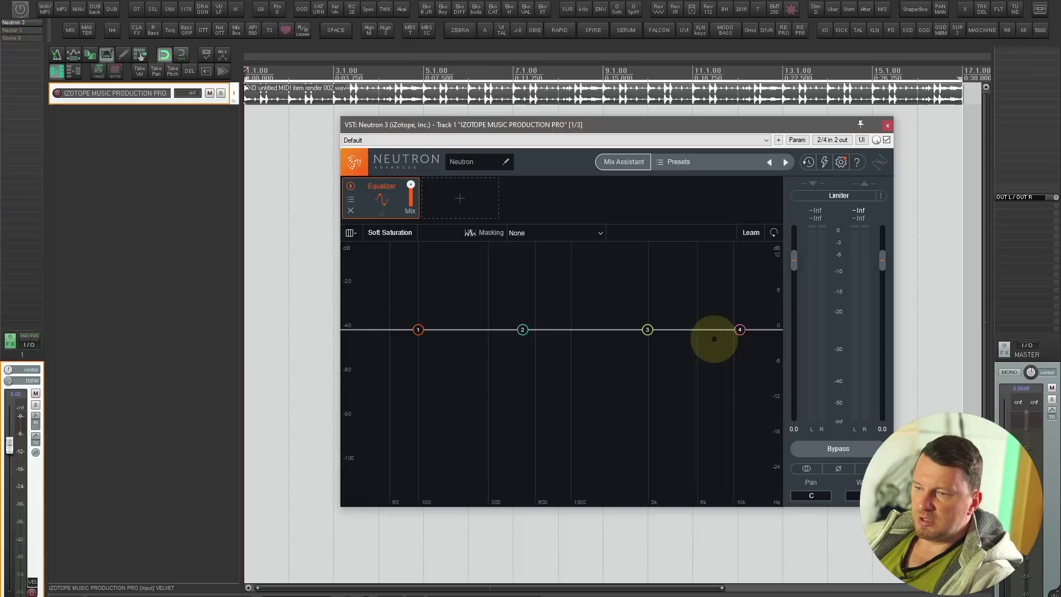
# - Add further bands along the flat line of Neutron's Equalizer, up to band 11 at about 1970 Hz
pyautogui.click(691, 330)
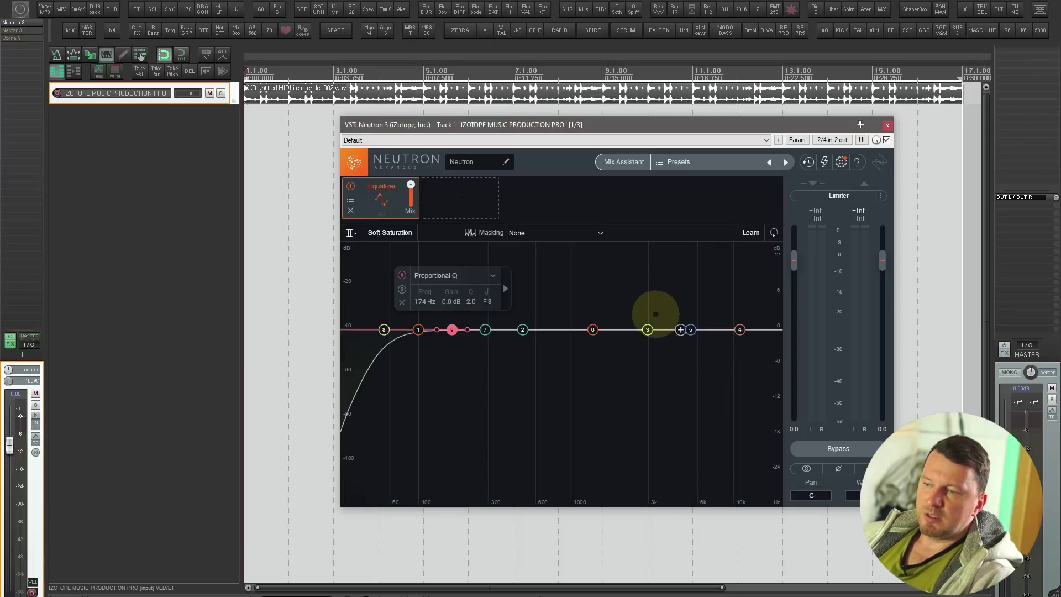
pyautogui.click(559, 329)
pyautogui.click(618, 329)
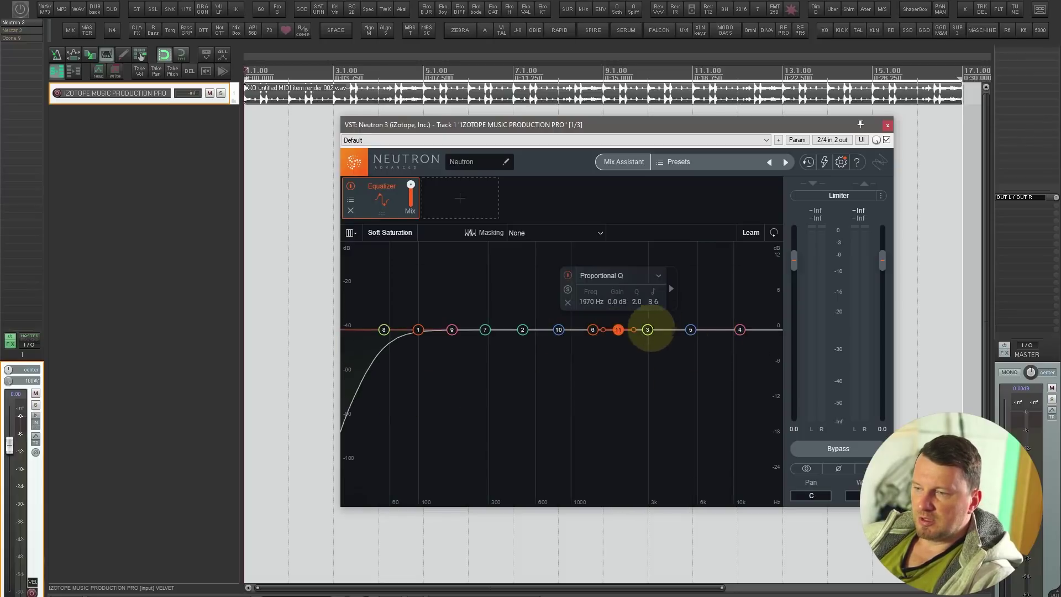
# - Add band 12, widen it to a Q of 0.2, show its dynamic options, and move it to about 3859 Hz at -0.1 dB
pyautogui.click(497, 267)
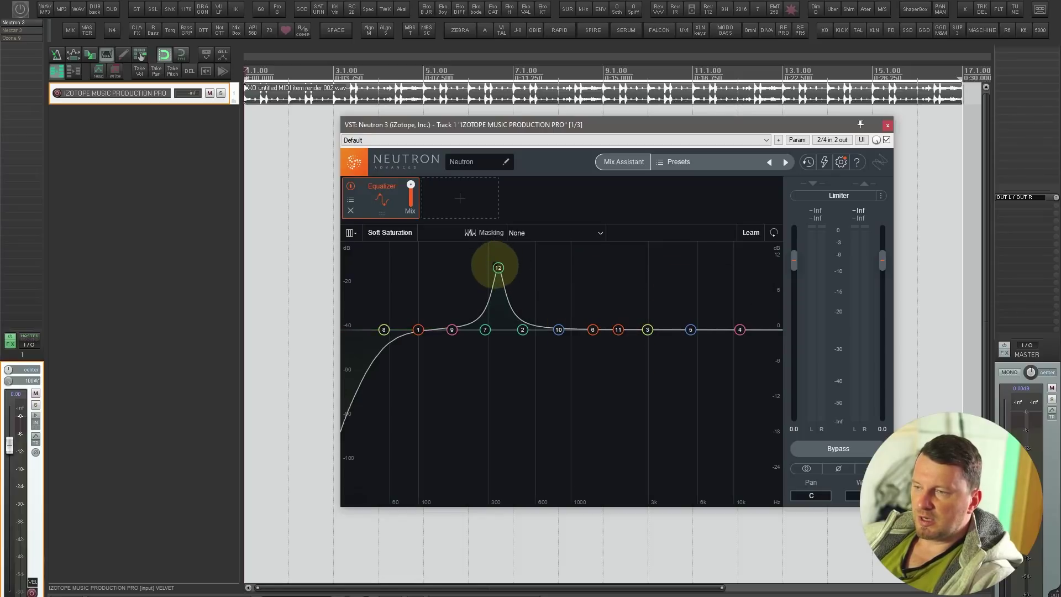
pyautogui.moveTo(498, 267); pyautogui.dragTo(502, 313)
pyautogui.scroll(-5, 503, 314)
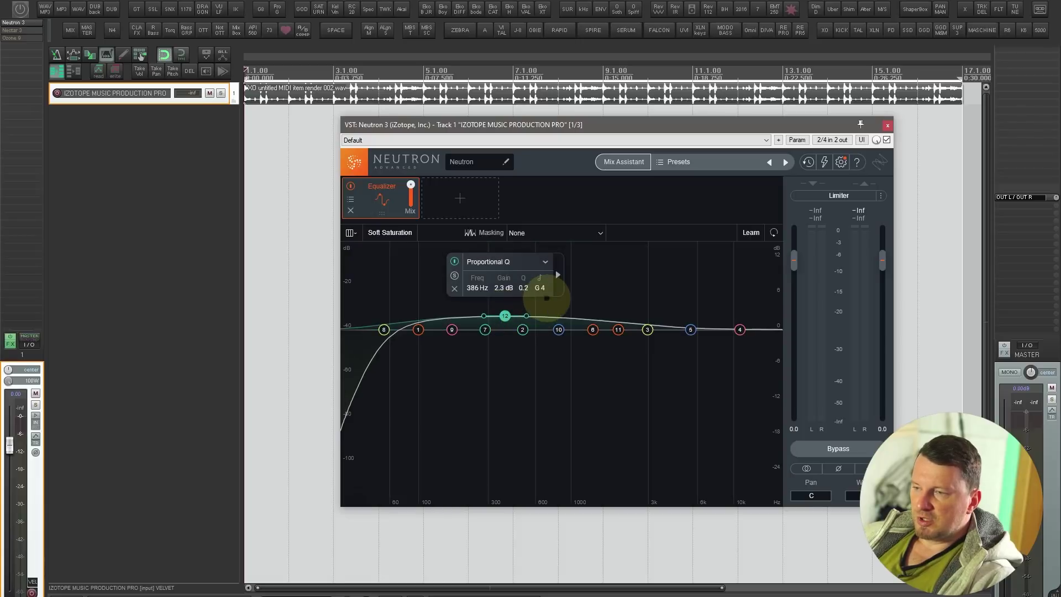
pyautogui.click(558, 276)
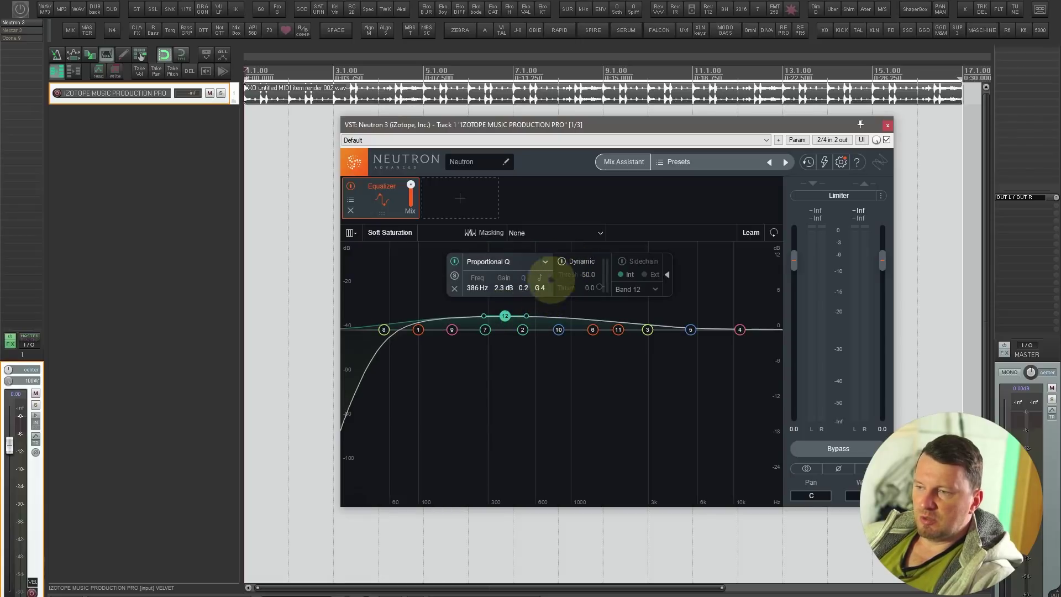
pyautogui.moveTo(512, 307); pyautogui.dragTo(666, 330)
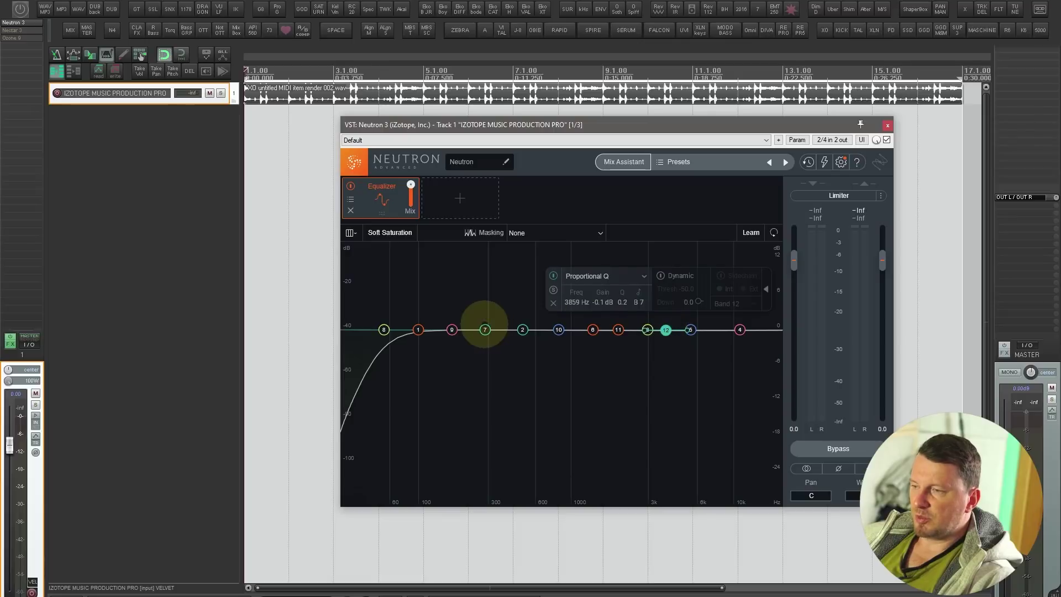
# - Play the loop, enable dynamic processing on Neutron's band 9 at 155 Hz and 0.3 dB, and lower its threshold to -80.0
pyautogui.moveTo(418, 330); pyautogui.dragTo(466, 327)
pyautogui.press('space')
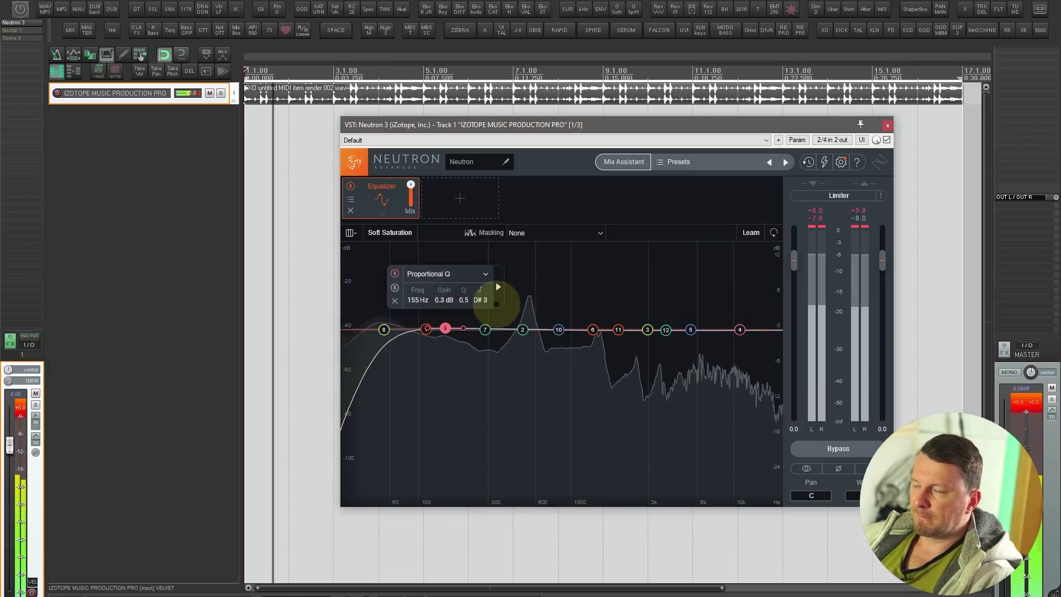
pyautogui.click(498, 287)
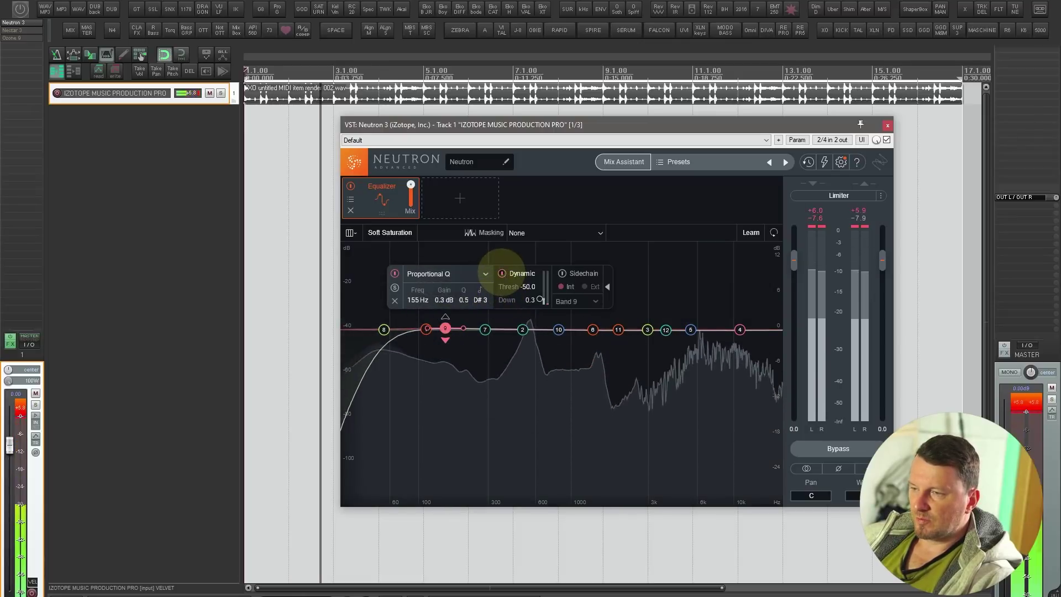
pyautogui.moveTo(539, 299)
pyautogui.mouseDown()
pyautogui.moveTo(540, 273)
pyautogui.moveTo(540, 300)
pyautogui.mouseUp()
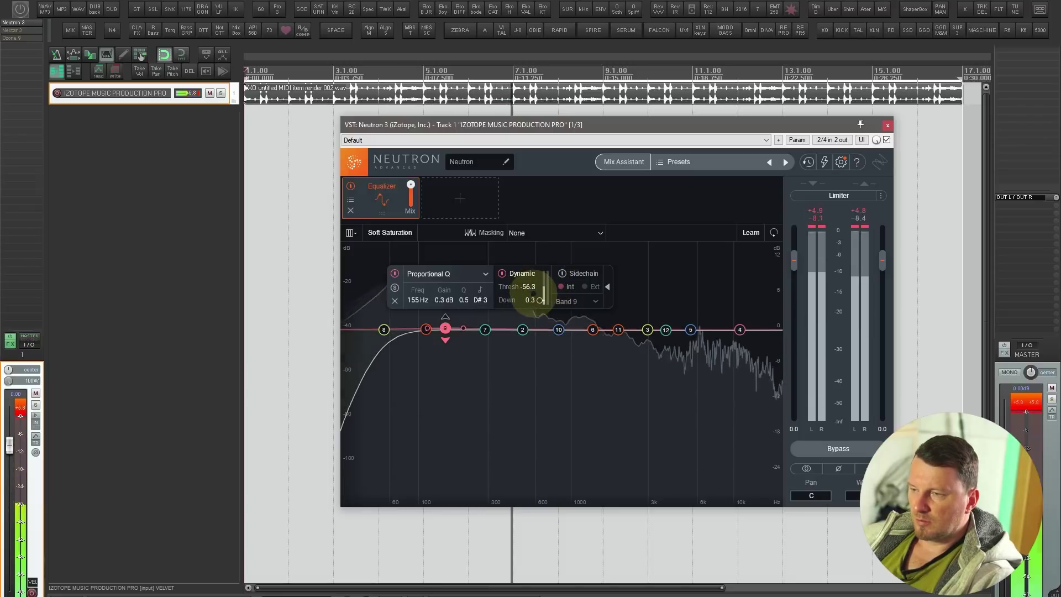
pyautogui.moveTo(540, 286); pyautogui.dragTo(540, 288)
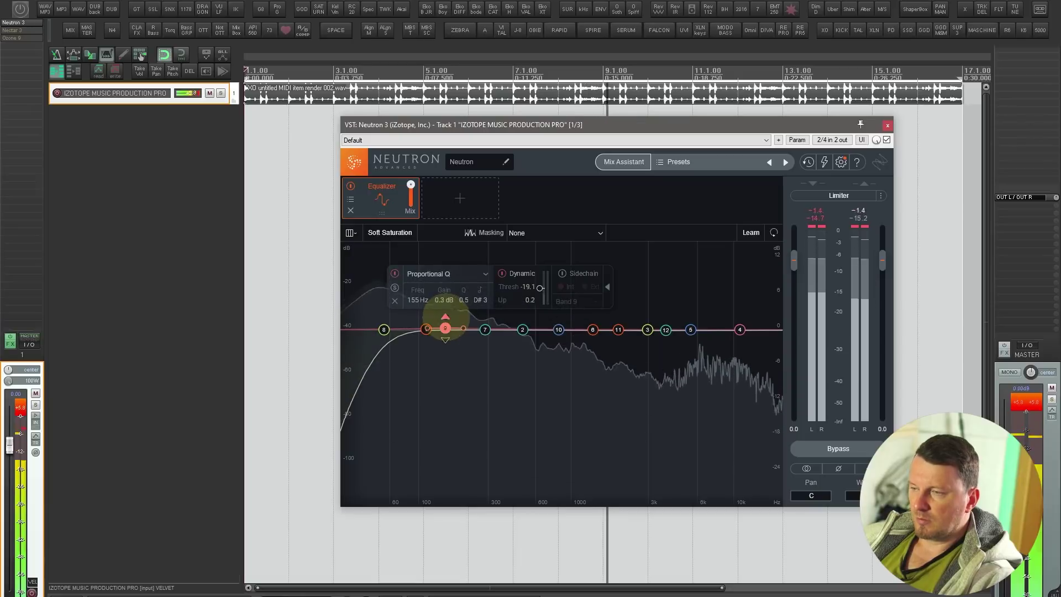
pyautogui.moveTo(540, 288); pyautogui.dragTo(539, 299)
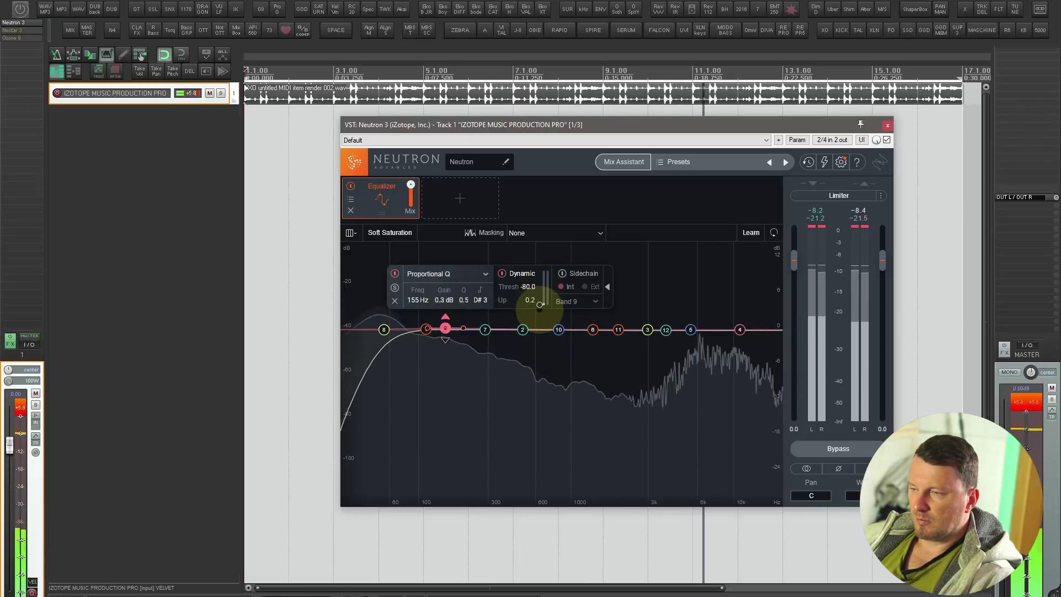
# - Boost band 9 to 8.6 dB, raise its dynamic threshold to -23.7, and shift the band down to band 8's frequency
pyautogui.moveTo(444, 329); pyautogui.dragTo(444, 294)
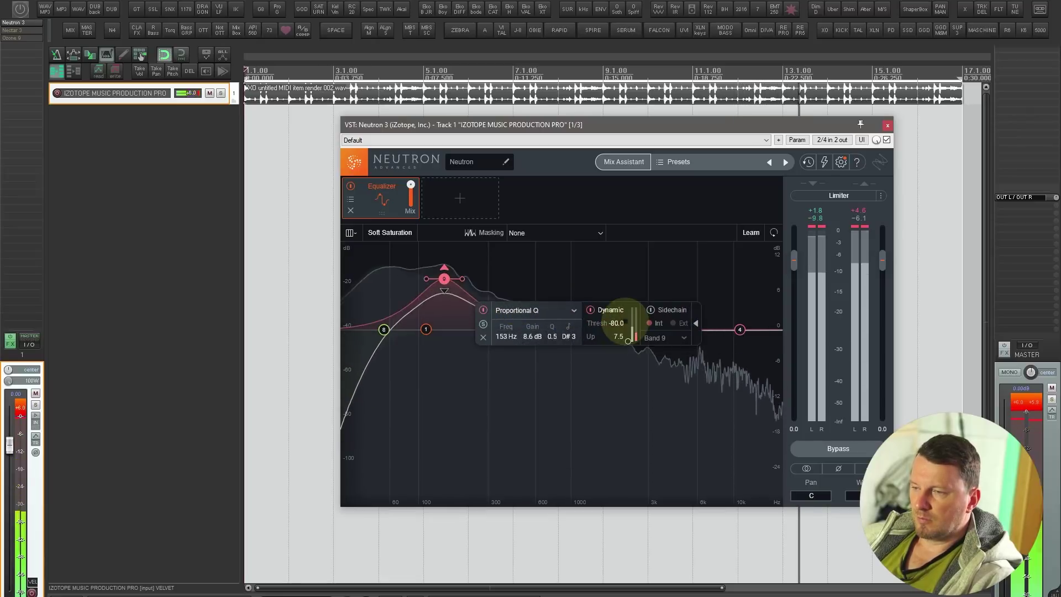
pyautogui.moveTo(628, 341); pyautogui.dragTo(629, 331)
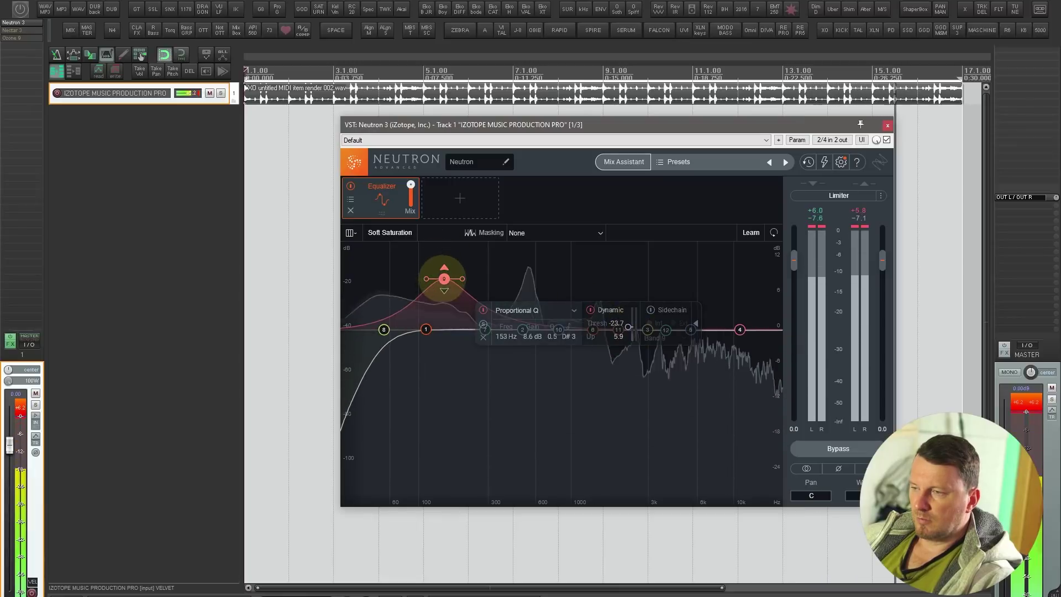
pyautogui.moveTo(444, 279); pyautogui.dragTo(384, 273)
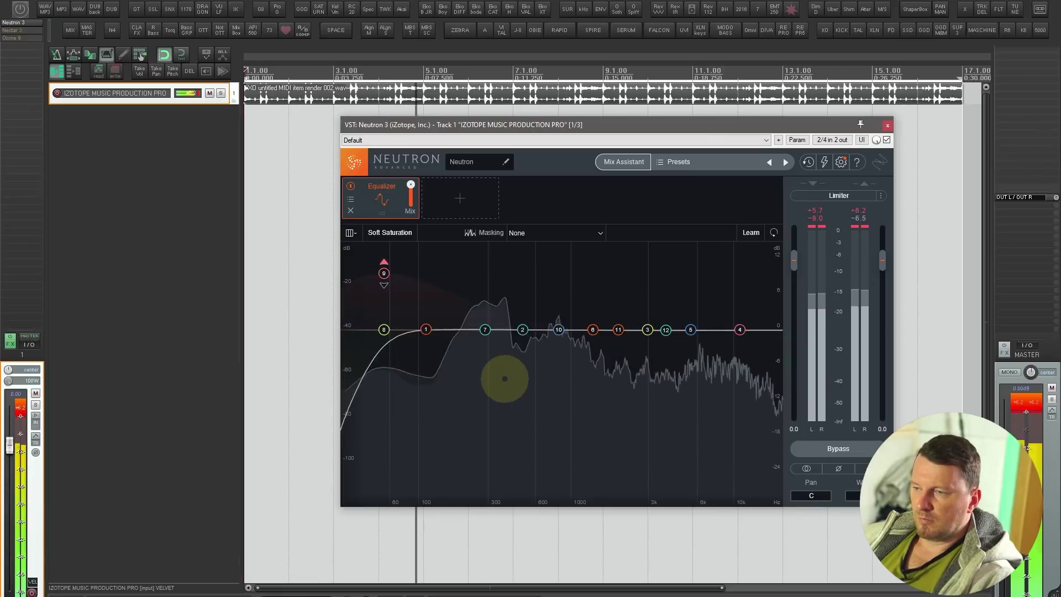
# - Cut band 2 to -4.1 dB at 587 Hz with dynamic processing, check its available filter shapes, and stop playback
pyautogui.moveTo(522, 329); pyautogui.dragTo(551, 353)
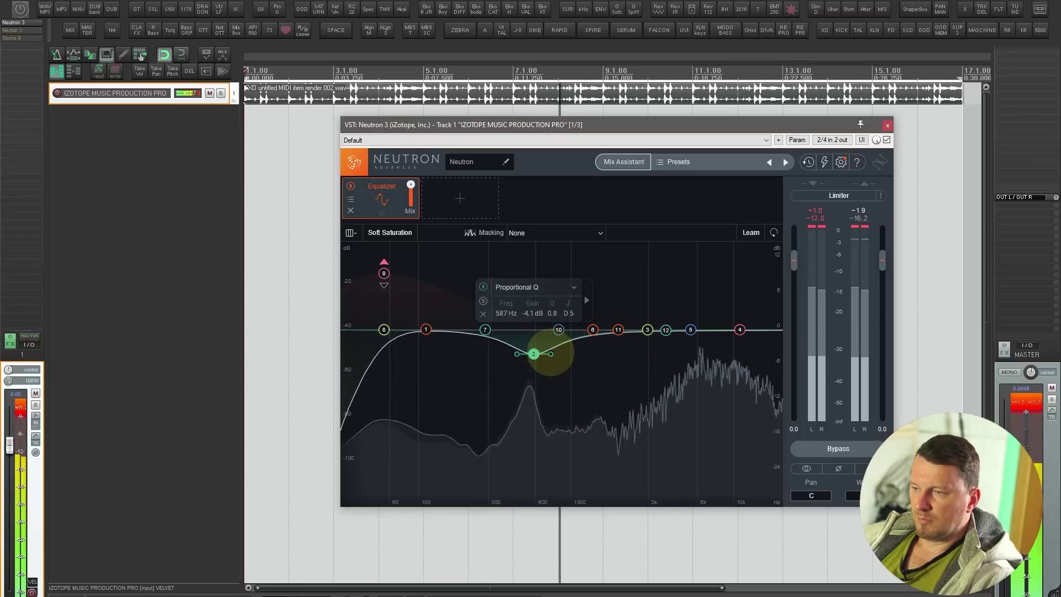
pyautogui.click(587, 301)
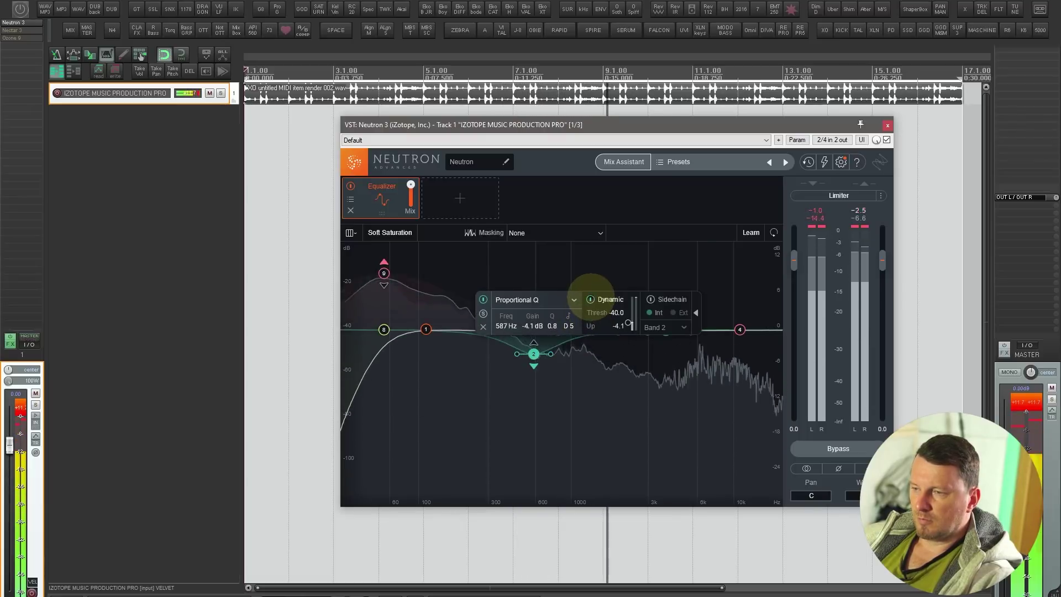
pyautogui.click(530, 299)
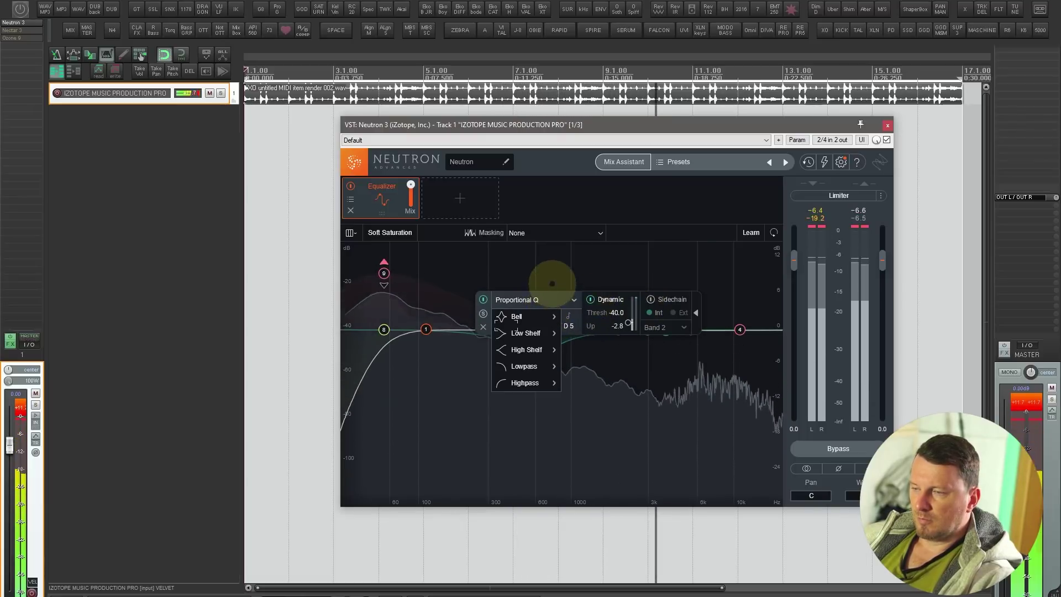
pyautogui.click(552, 294)
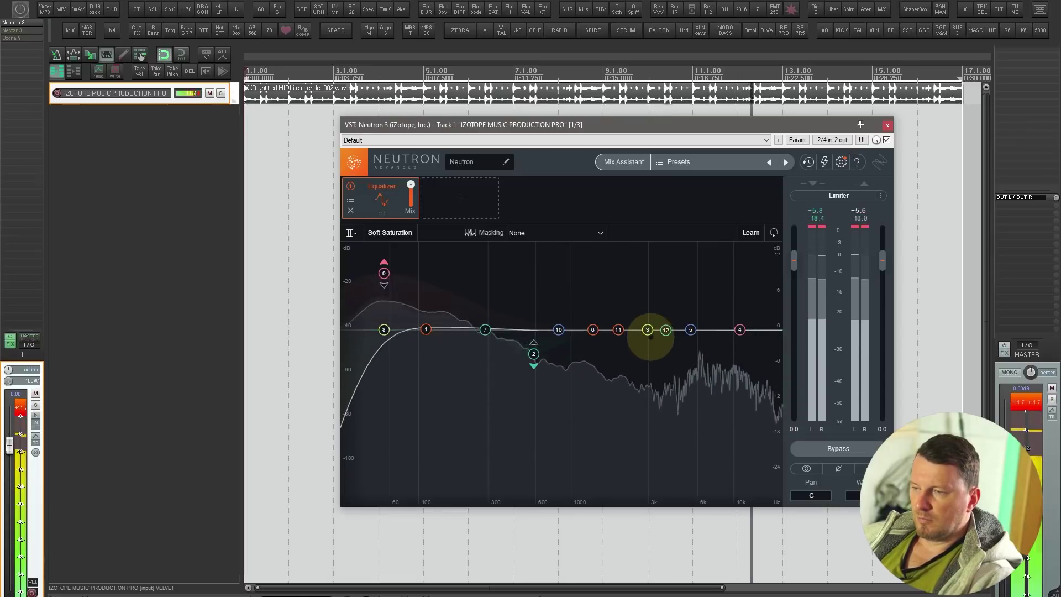
pyautogui.press('space')
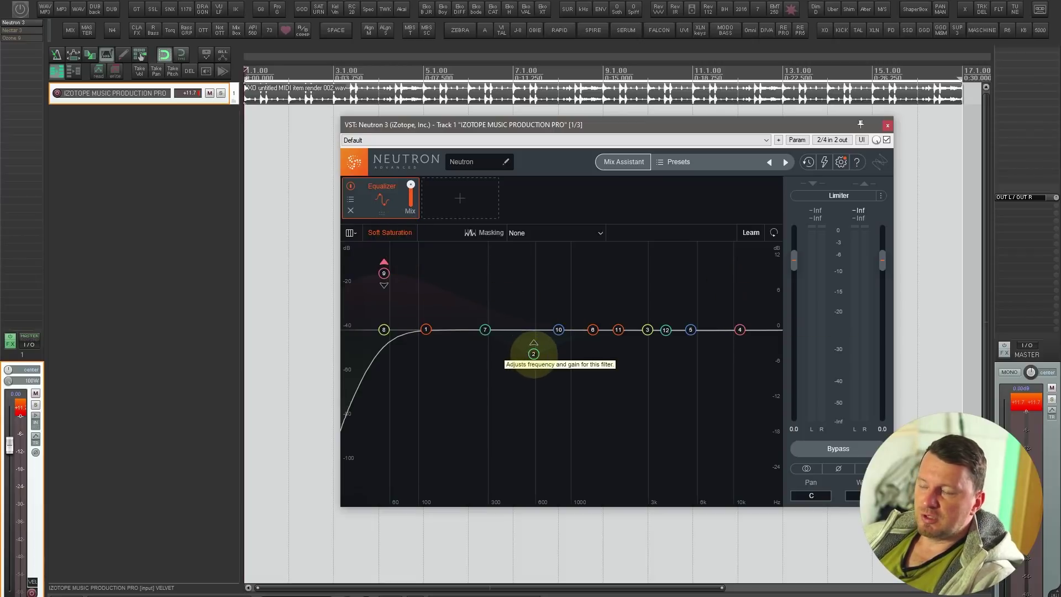
# - View the internal sidechain sources available for band 2 in its dynamic options
pyautogui.click(533, 354)
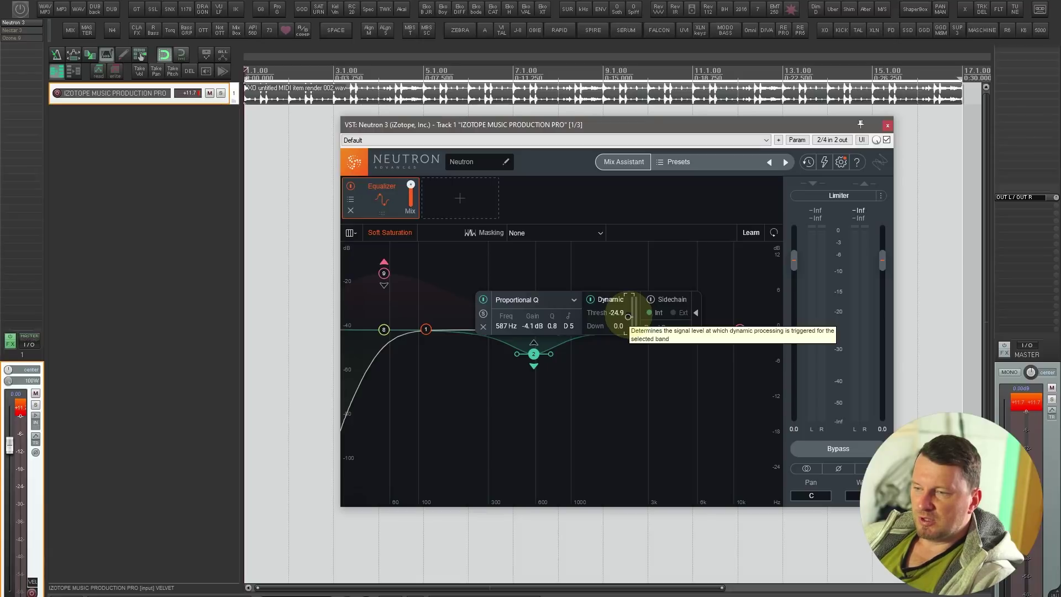
pyautogui.click(680, 328)
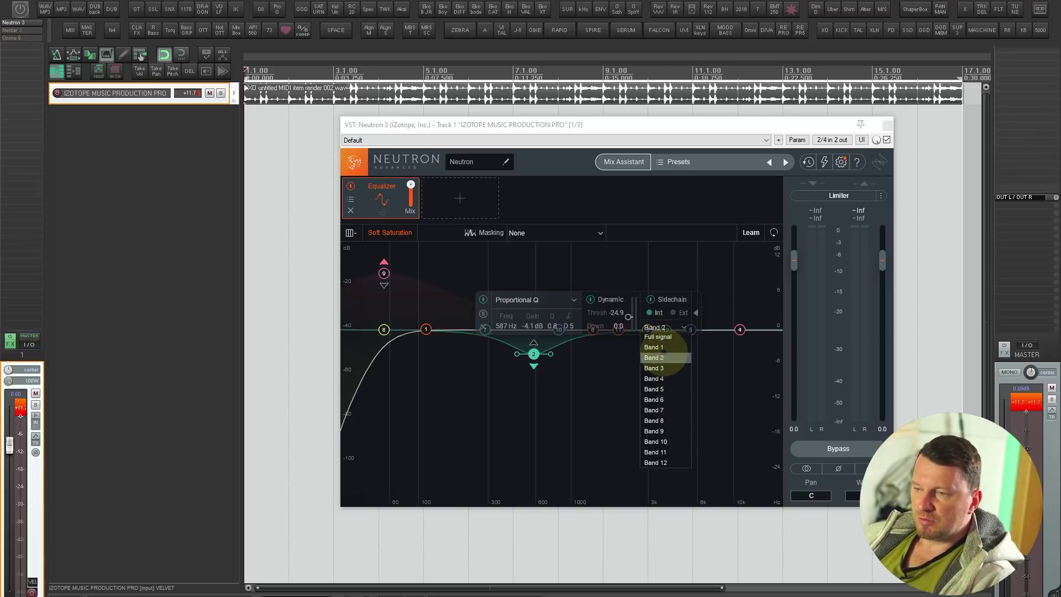
pyautogui.click(666, 307)
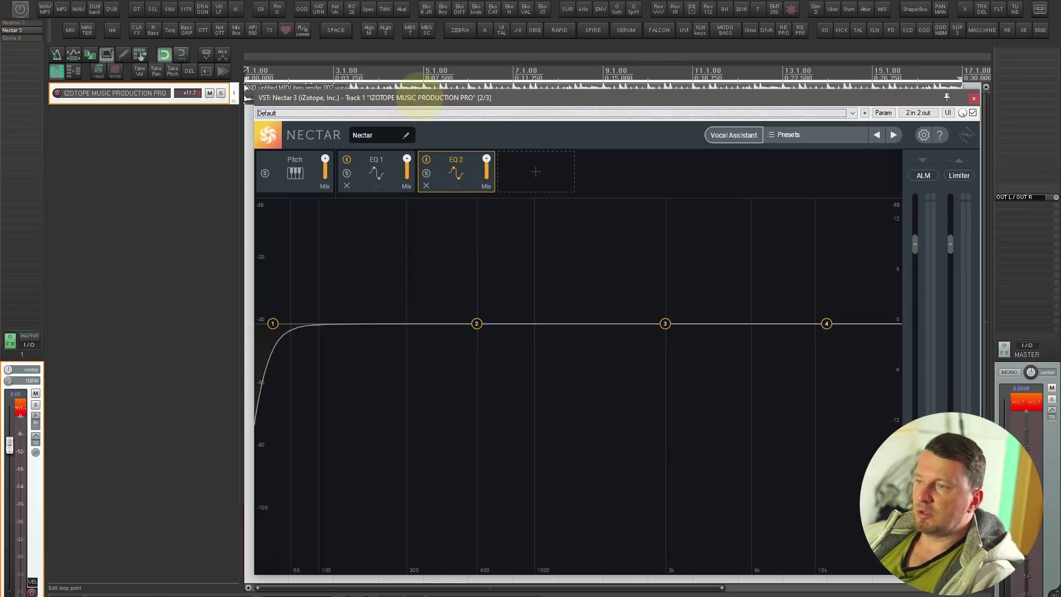
# - Switch to Nectar 3's EQ 1 and add bands 5 to 9, making band 9 a gain-dynamic cut at 4158 Hz and -3.7 dB
pyautogui.moveTo(418, 99); pyautogui.dragTo(252, 95)
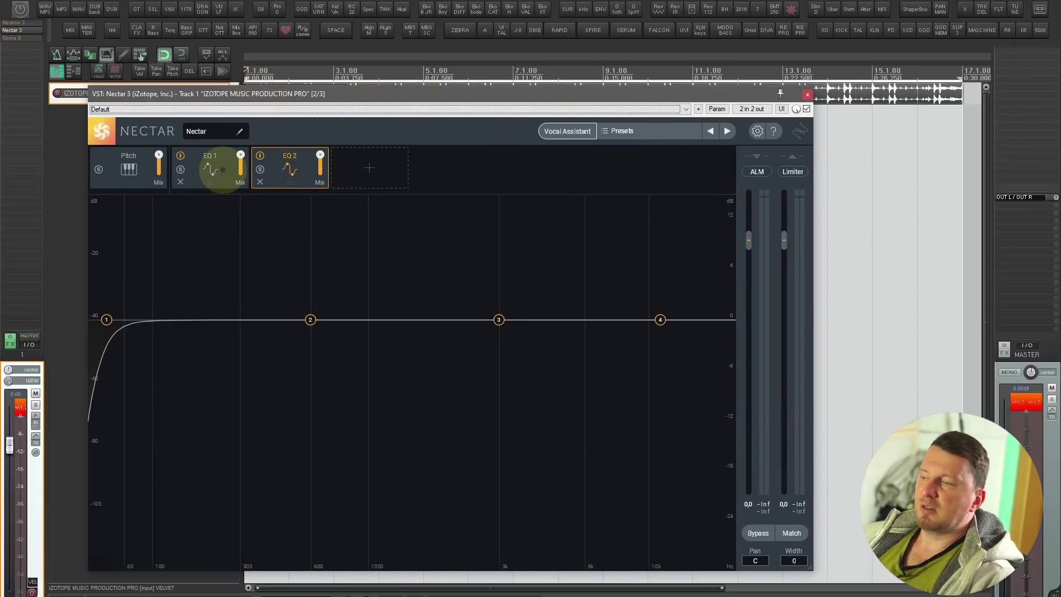
pyautogui.click(221, 172)
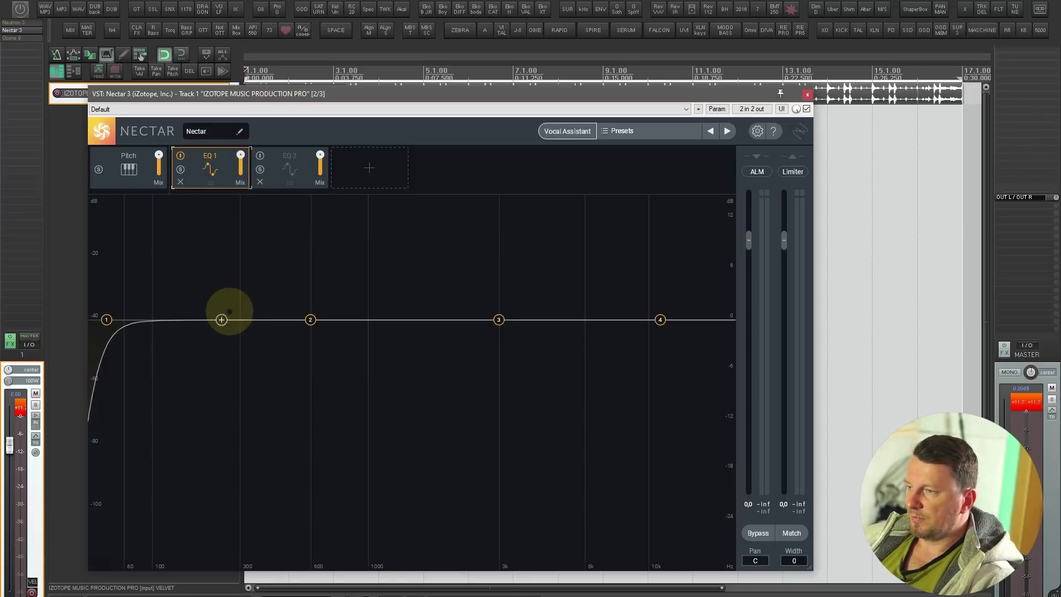
pyautogui.doubleClick(210, 319)
pyautogui.doubleClick(290, 254)
pyautogui.doubleClick(361, 322)
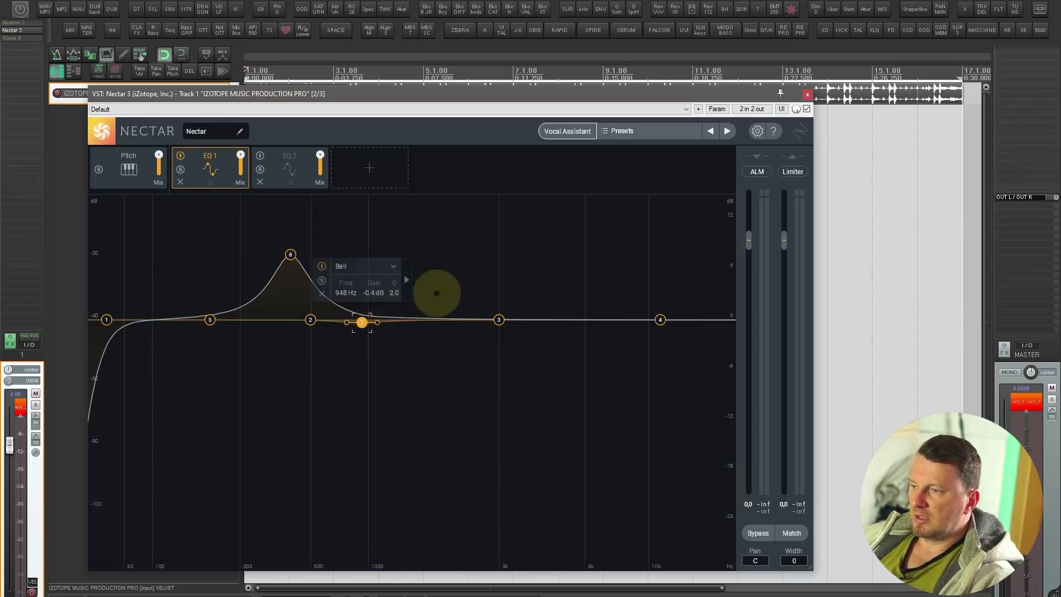
pyautogui.doubleClick(462, 276)
pyautogui.doubleClick(538, 350)
pyautogui.click(584, 294)
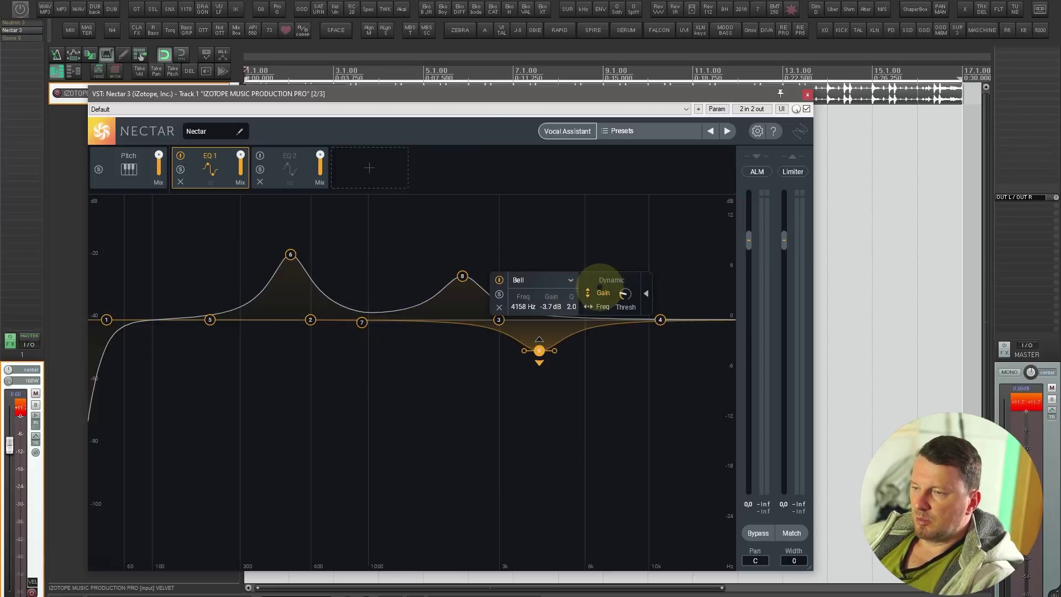
# - Add bands 10 to 15 across EQ 1 as one high boost and several cuts, ending at 921 Hz and -8.9 dB
pyautogui.doubleClick(590, 245)
pyautogui.doubleClick(412, 340)
pyautogui.doubleClick(524, 434)
pyautogui.doubleClick(655, 370)
pyautogui.doubleClick(433, 399)
pyautogui.doubleClick(358, 393)
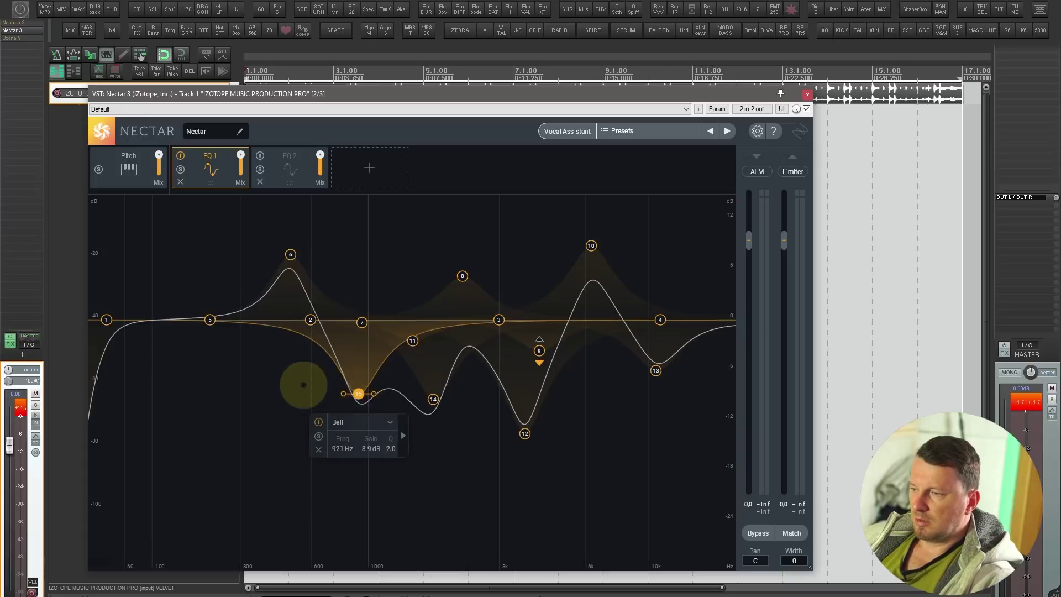
# - Fill EQ 1 with further cutting bands 16 to 24, ending with band 24 at 148 Hz and -7.3 dB
pyautogui.doubleClick(303, 384)
pyautogui.doubleClick(240, 384)
pyautogui.doubleClick(391, 483)
pyautogui.doubleClick(478, 486)
pyautogui.doubleClick(560, 470)
pyautogui.doubleClick(633, 440)
pyautogui.doubleClick(711, 411)
pyautogui.doubleClick(184, 410)
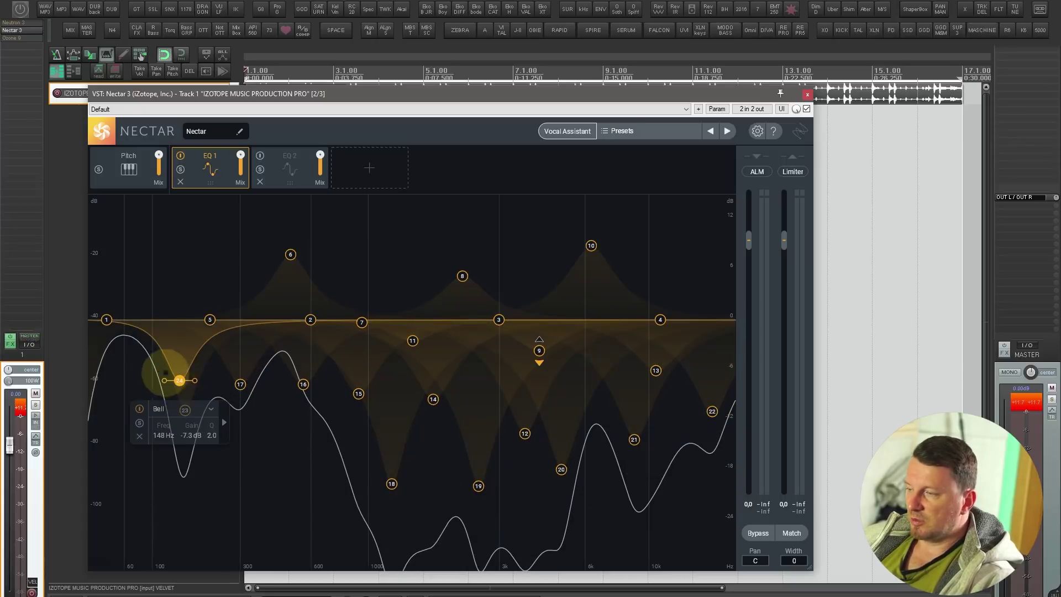
pyautogui.doubleClick(179, 380)
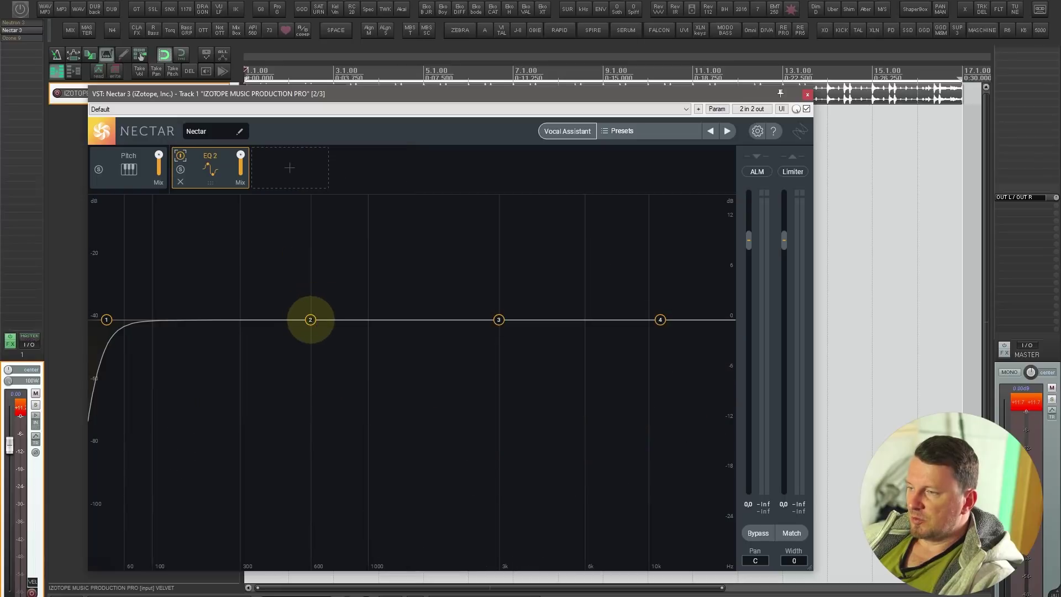
# - Remove EQ 1 and, in EQ 2, set band 2 to Q 0.5 with dynamic gain, boosting it to 10.2 dB at 77 Hz
pyautogui.moveTo(310, 319); pyautogui.dragTo(162, 292)
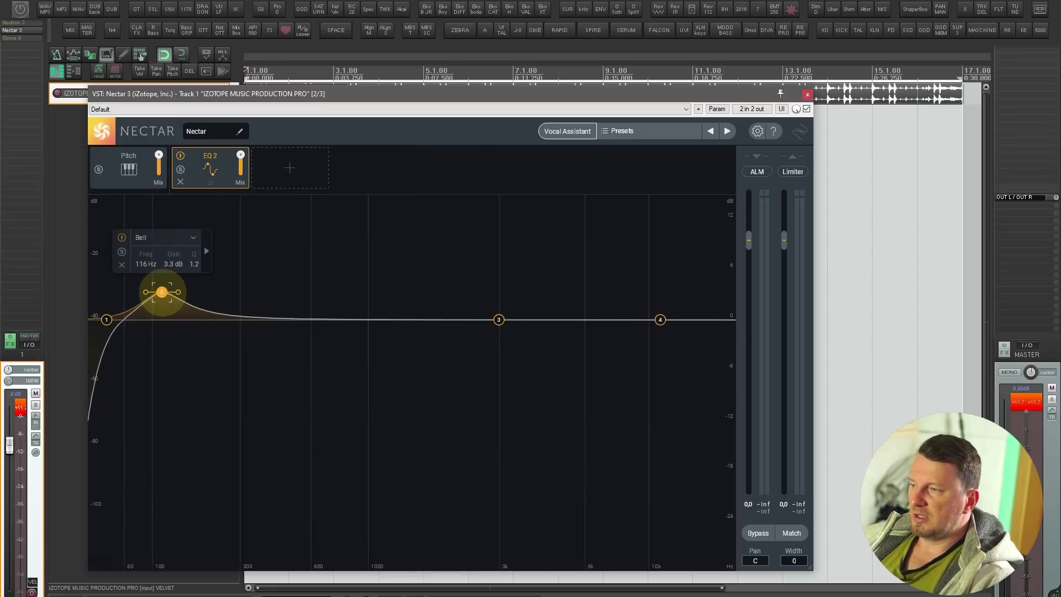
pyautogui.scroll(-5, 162, 292)
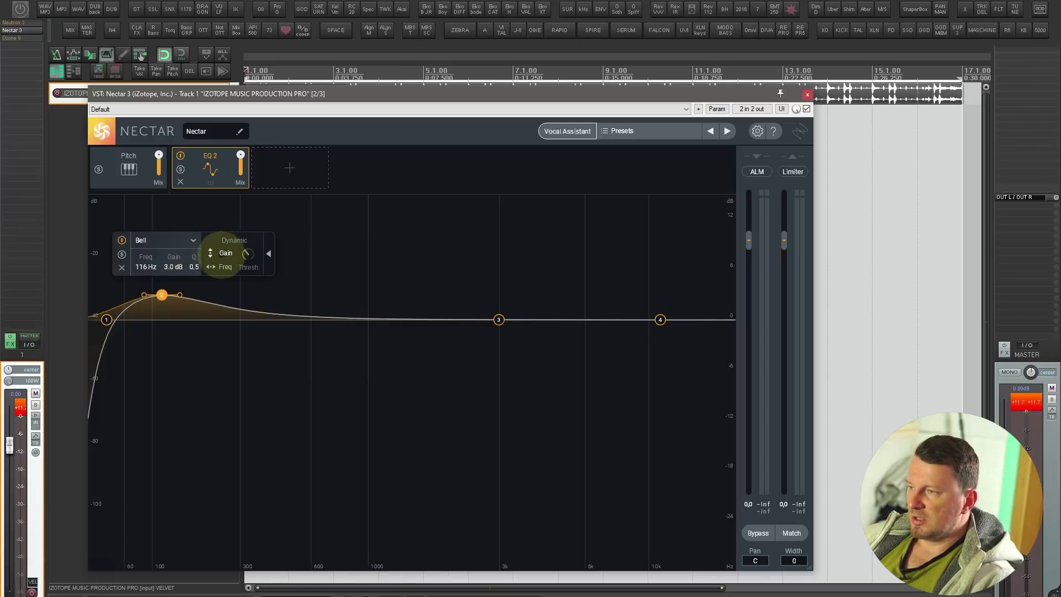
pyautogui.click(225, 253)
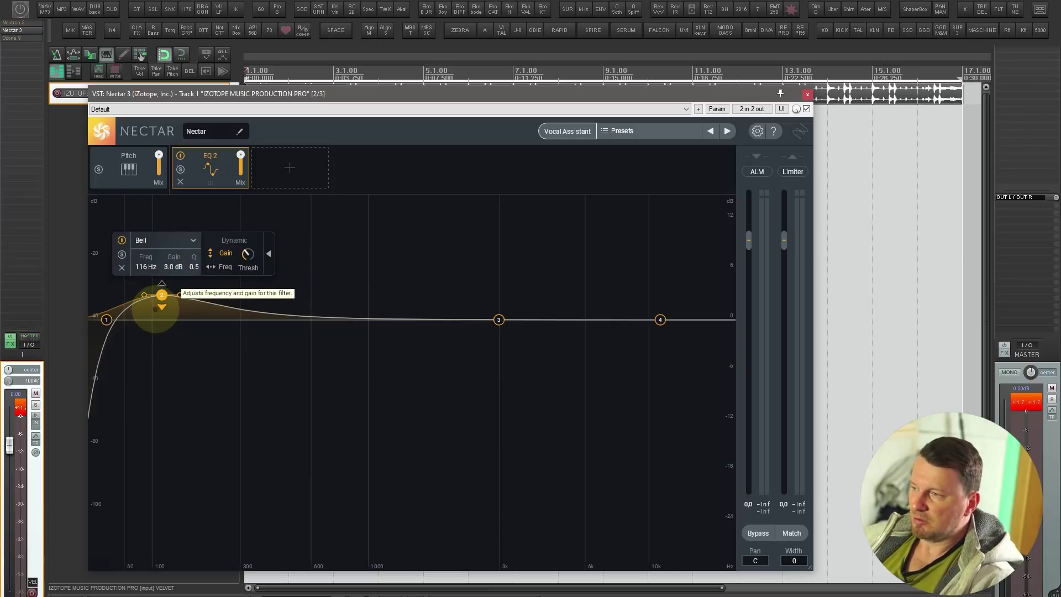
pyautogui.moveTo(162, 294); pyautogui.dragTo(162, 270)
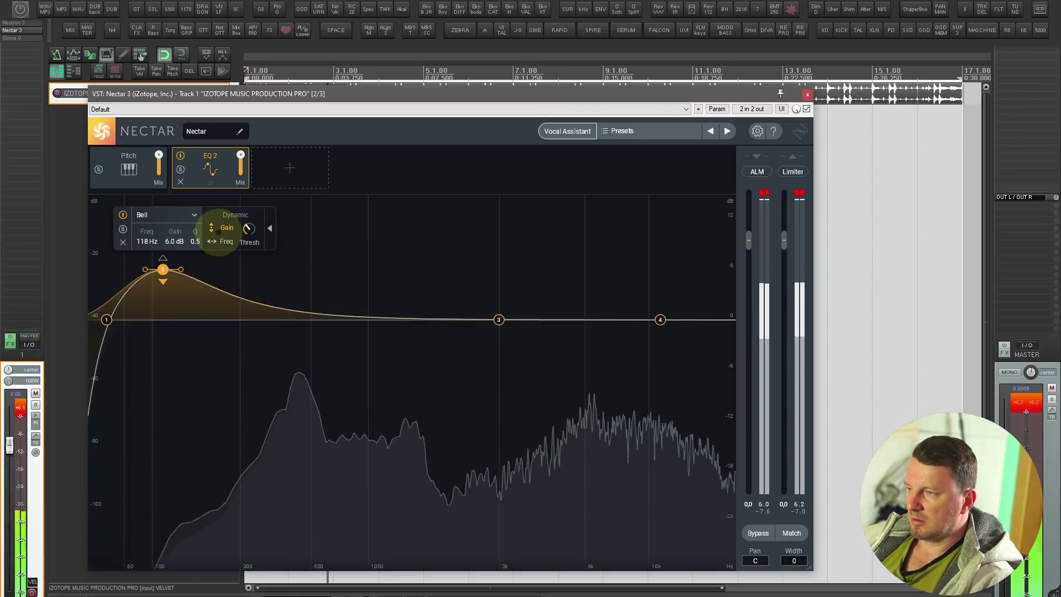
pyautogui.moveTo(163, 269); pyautogui.dragTo(137, 234)
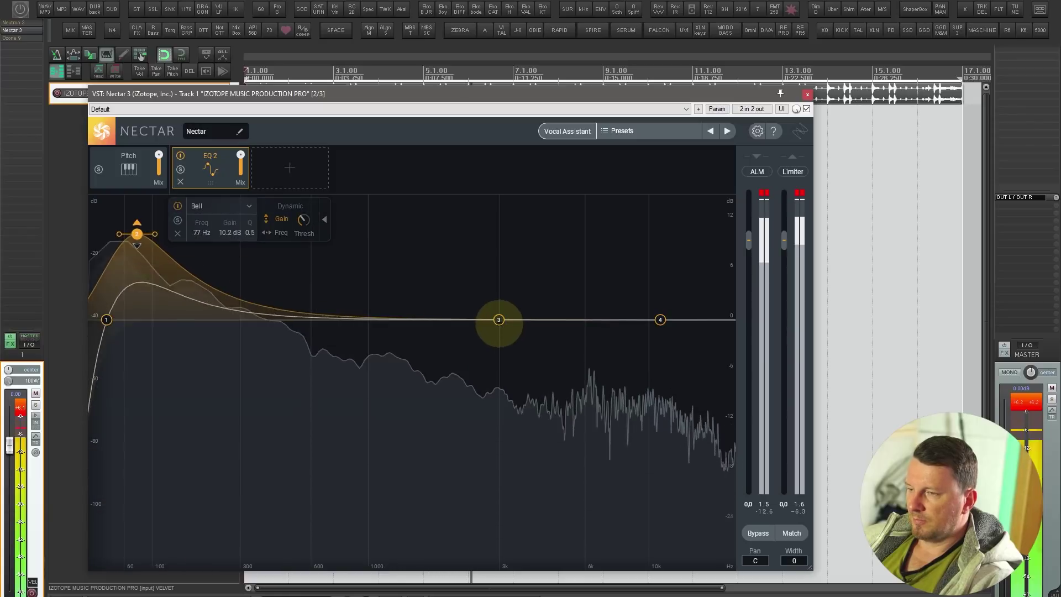
# - Cut band 3 to -5.2 dB at 833 Hz and add gain-dynamic band 5 at 6152 Hz, -4.1 dB and Q 0.1
pyautogui.moveTo(498, 319); pyautogui.dragTo(347, 363)
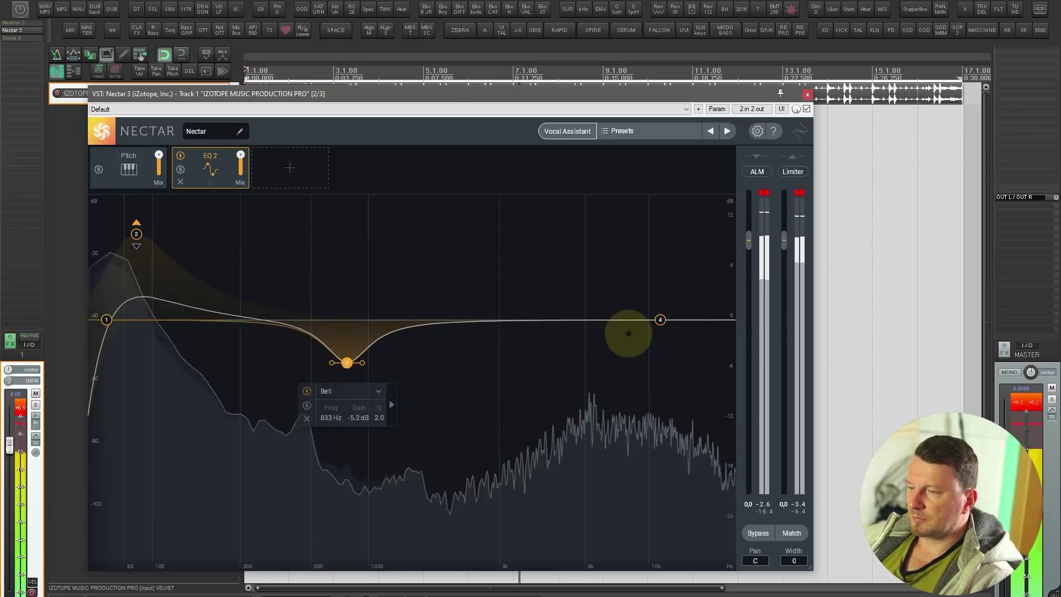
pyautogui.doubleClick(558, 319)
pyautogui.moveTo(559, 319); pyautogui.dragTo(589, 321)
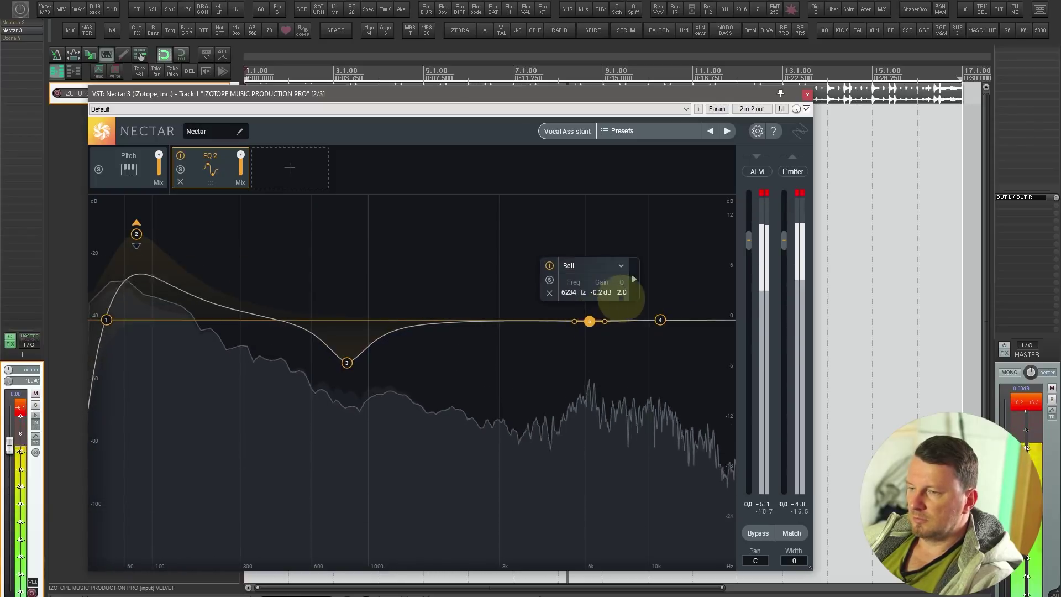
pyautogui.click(634, 279)
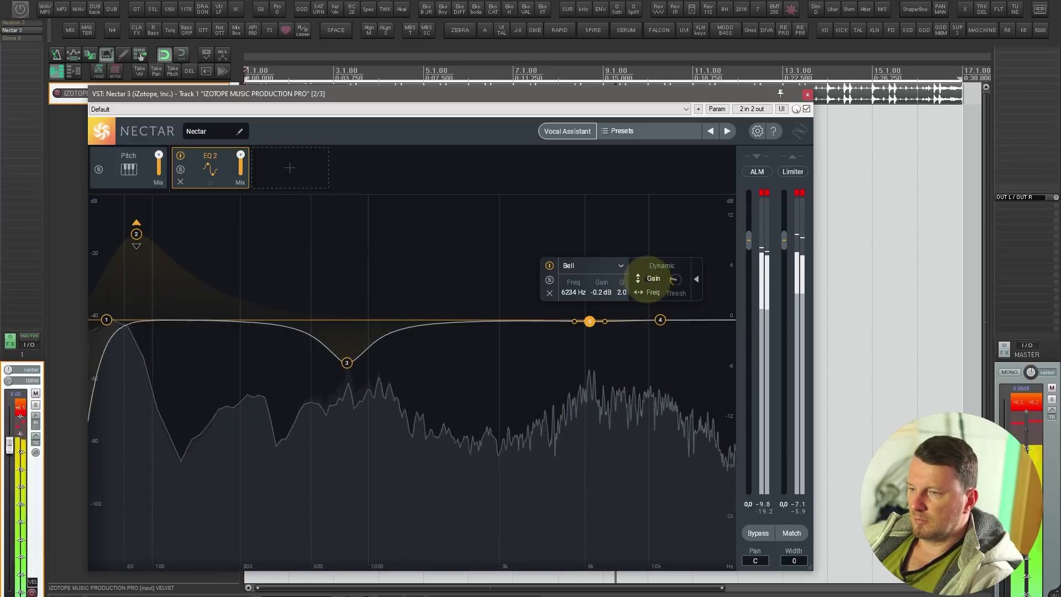
pyautogui.moveTo(589, 321); pyautogui.dragTo(618, 354)
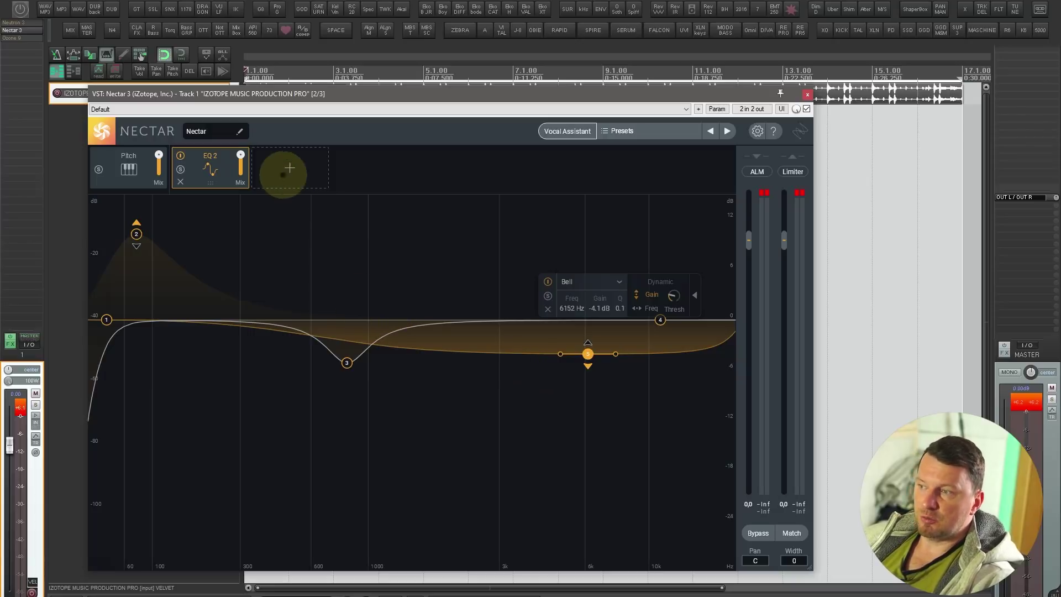
# - View the modules that can be added to Nectar's chain, and close the plugin window
pyautogui.click(289, 168)
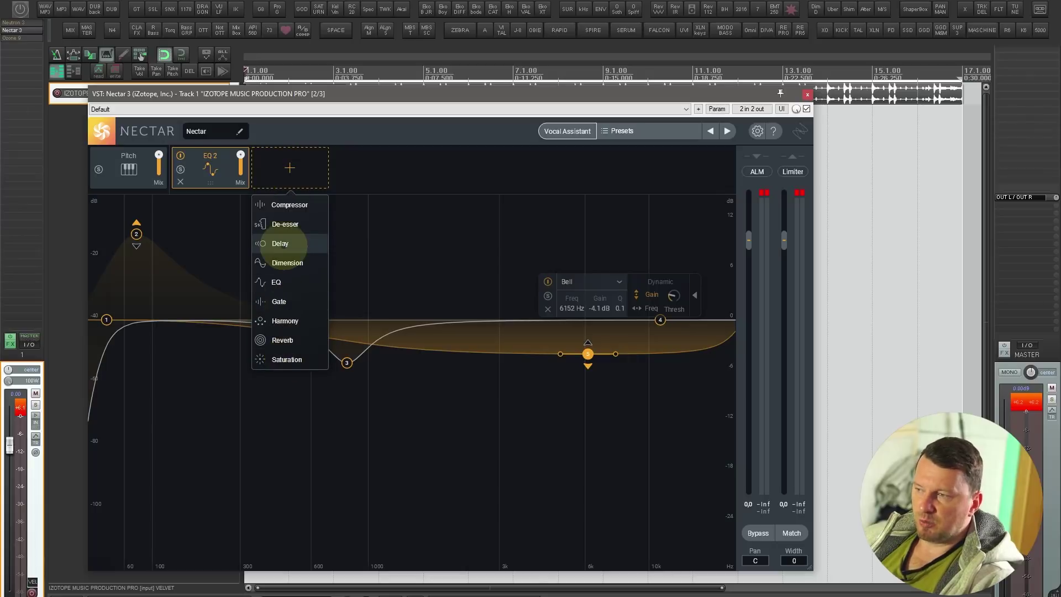
pyautogui.click(398, 248)
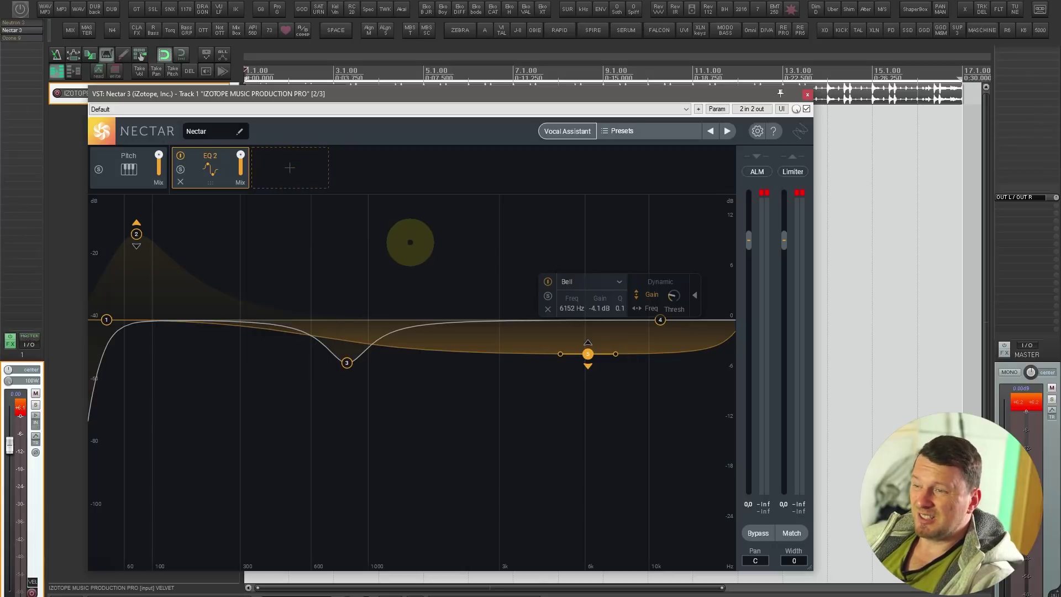
pyautogui.click(140, 55)
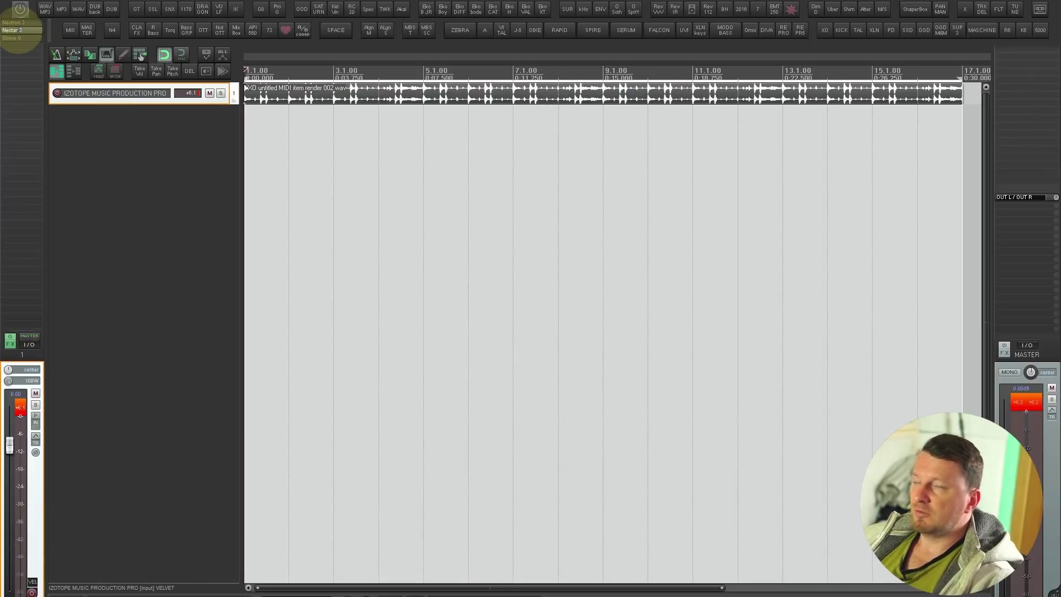
# - Open Ozone 9 from the track's effects, add a Vintage EQ module and show the Equalizer 1 module
pyautogui.click(14, 38)
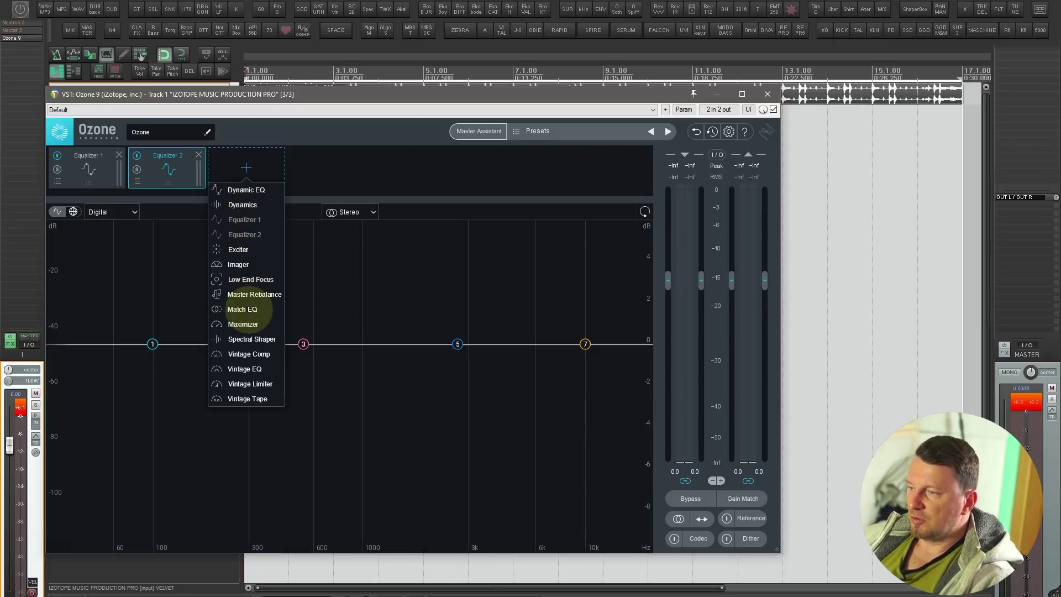
pyautogui.click(247, 367)
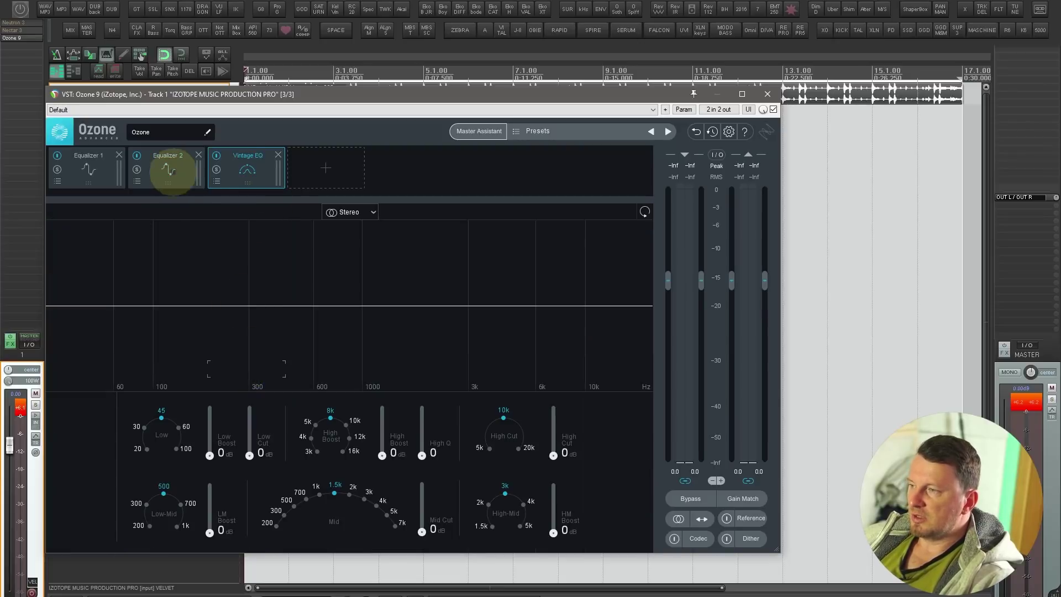
pyautogui.click(97, 166)
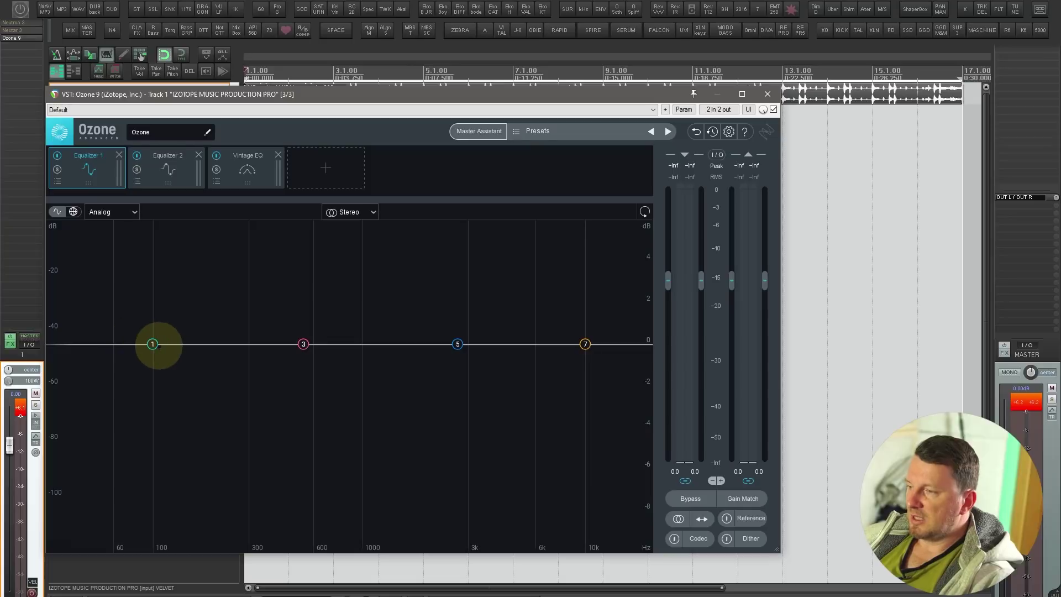
# - Make band 1 of Equalizer 1 a Bell filter at 81 Hz with 0.4 dB gain
pyautogui.moveTo(153, 344); pyautogui.dragTo(136, 338)
pyautogui.click(144, 281)
pyautogui.moveTo(149, 298)
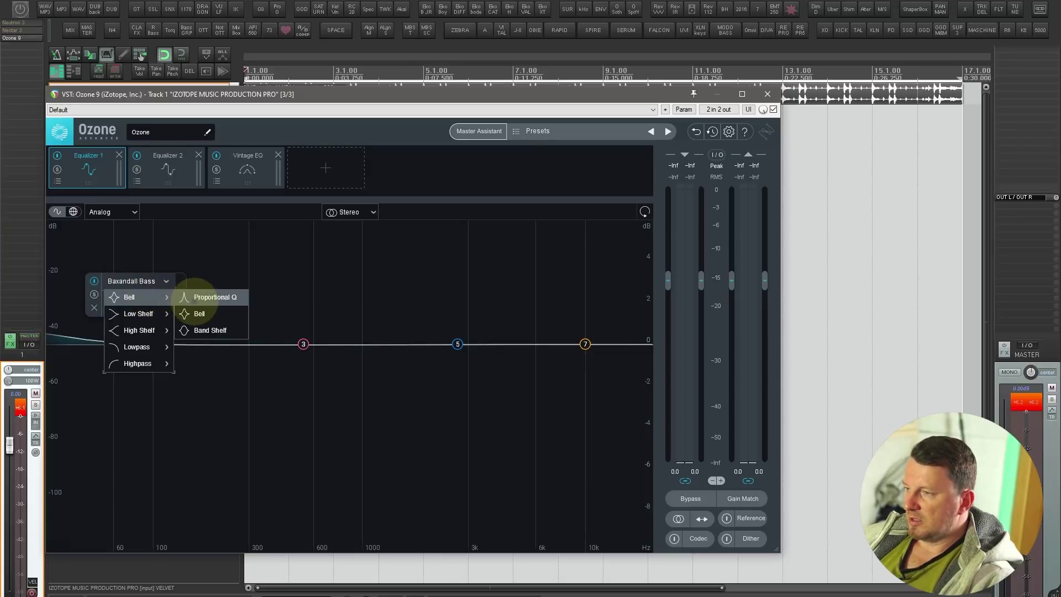
pyautogui.click(198, 314)
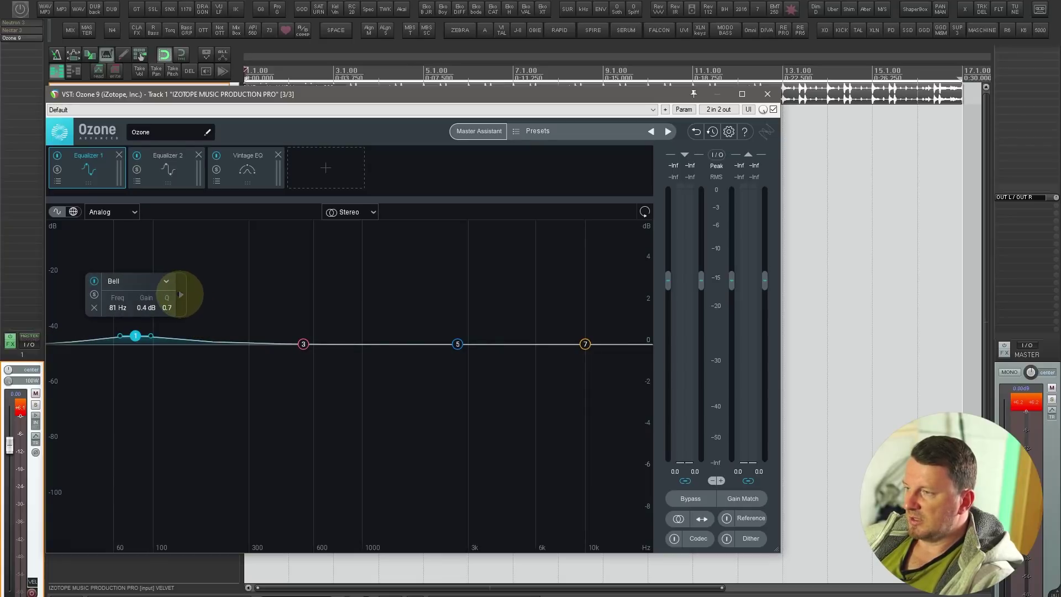
# - Switch Equalizer 1 to Digital and, with the loop playing, boost band 1 by 3.3 dB at 48 Hz with 27% phase
pyautogui.click(110, 211)
pyautogui.click(108, 232)
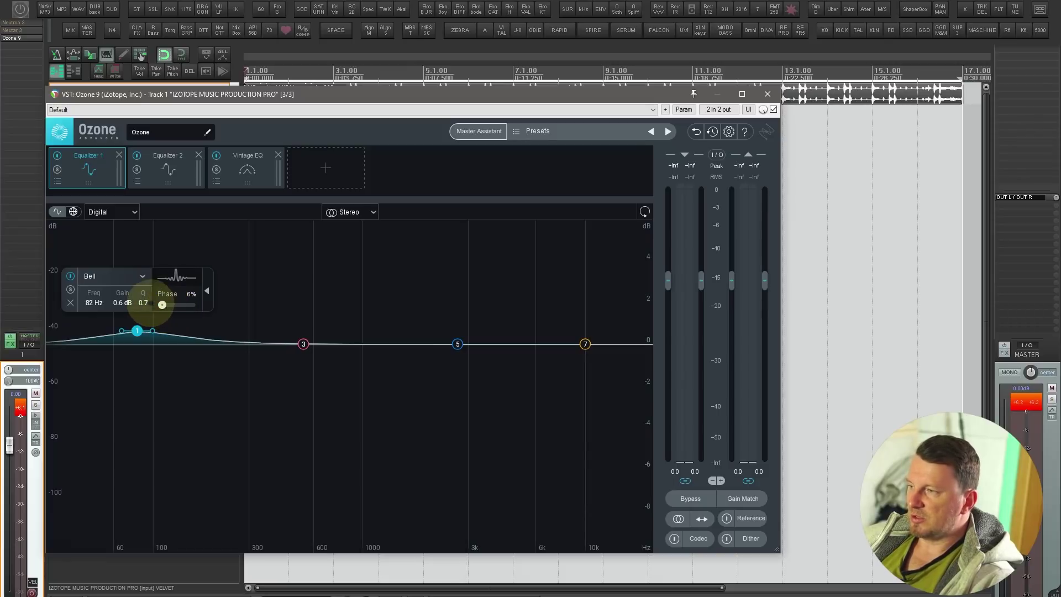
pyautogui.press('space')
pyautogui.moveTo(137, 330); pyautogui.dragTo(94, 285)
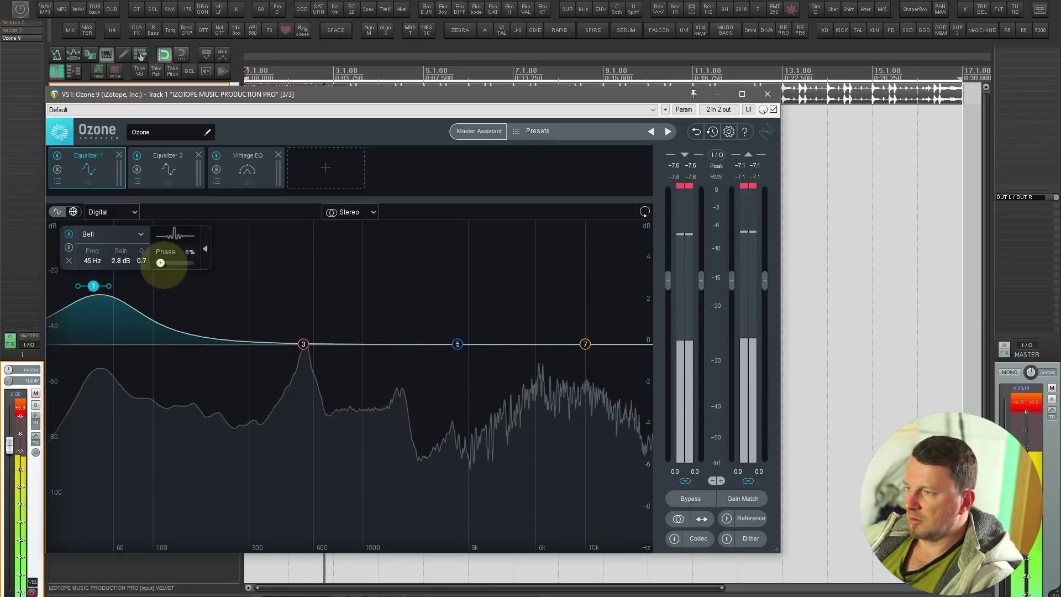
pyautogui.moveTo(160, 263)
pyautogui.mouseDown()
pyautogui.moveTo(193, 262)
pyautogui.moveTo(162, 262)
pyautogui.moveTo(175, 262)
pyautogui.mouseUp()
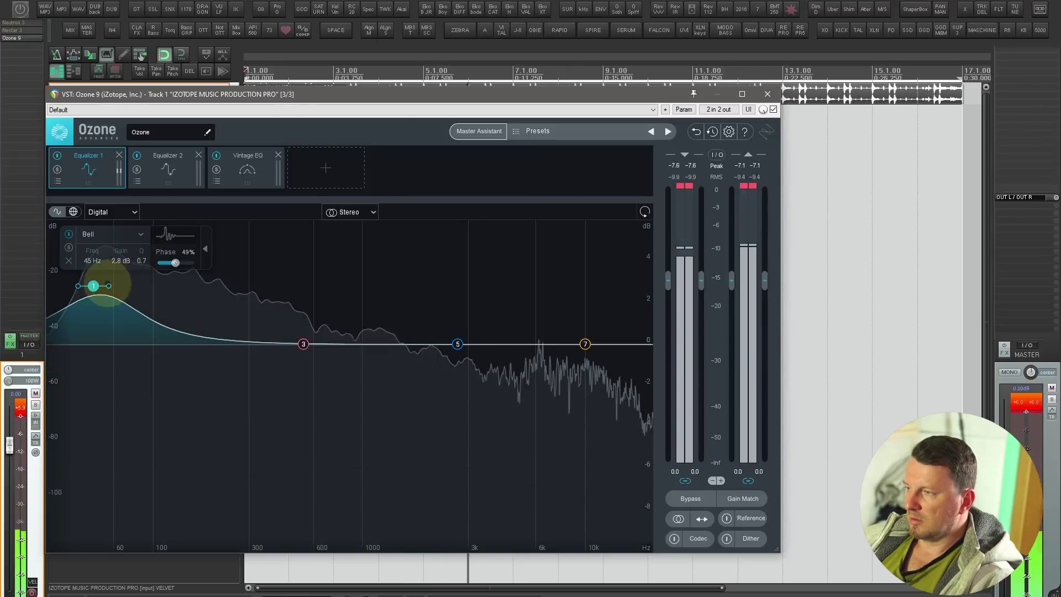
pyautogui.moveTo(93, 286); pyautogui.dragTo(97, 275)
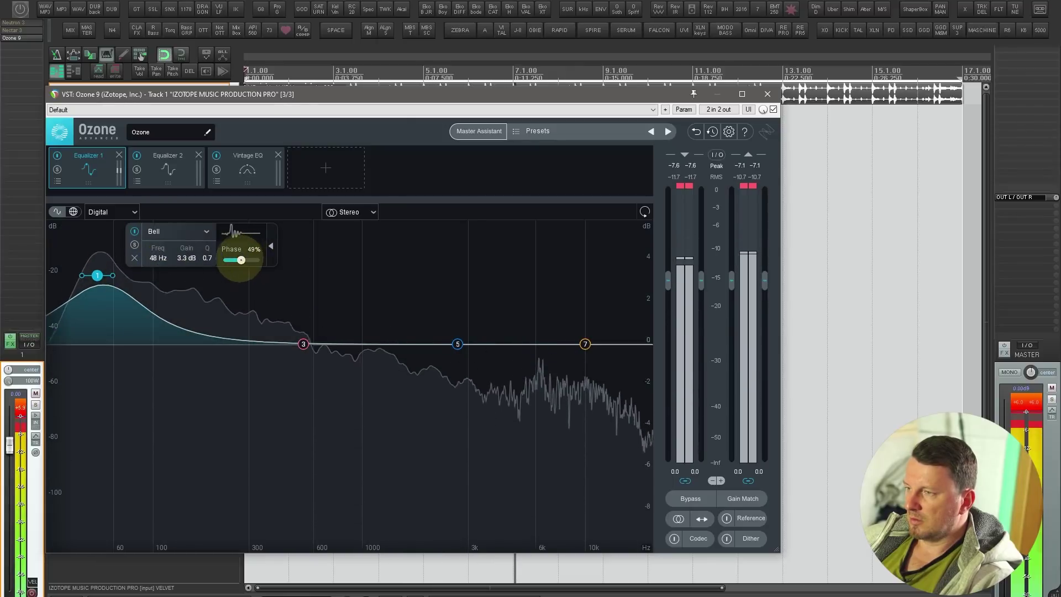
pyautogui.moveTo(241, 260)
pyautogui.mouseDown()
pyautogui.moveTo(253, 260)
pyautogui.moveTo(223, 259)
pyautogui.moveTo(233, 260)
pyautogui.mouseUp()
# - Return Equalizer 1 to Analog with band 1 at 3.5 dB, show the settings of all bands and stop playback
pyautogui.click(110, 212)
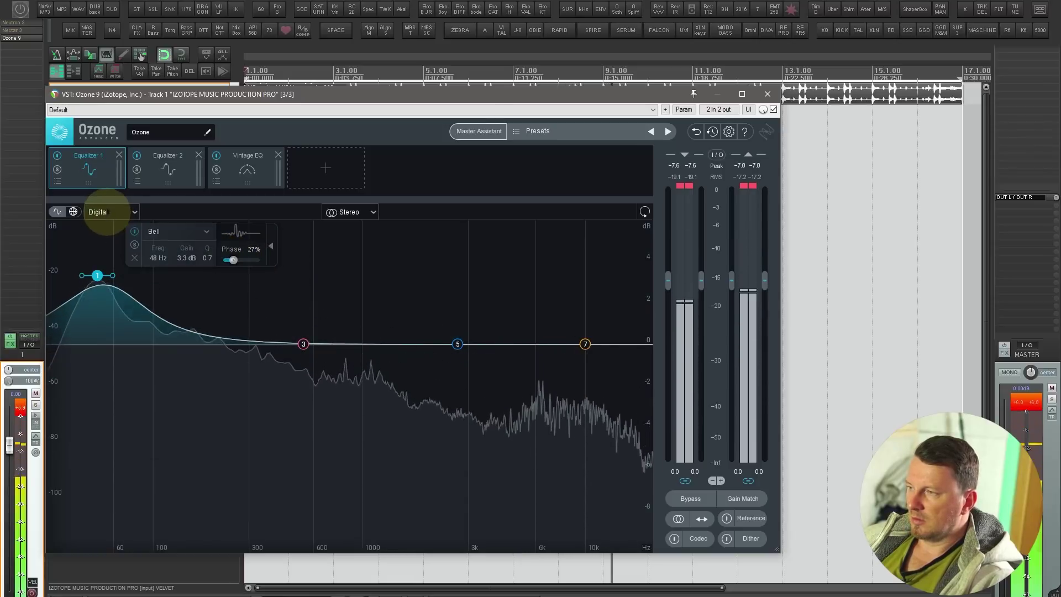
pyautogui.click(119, 225)
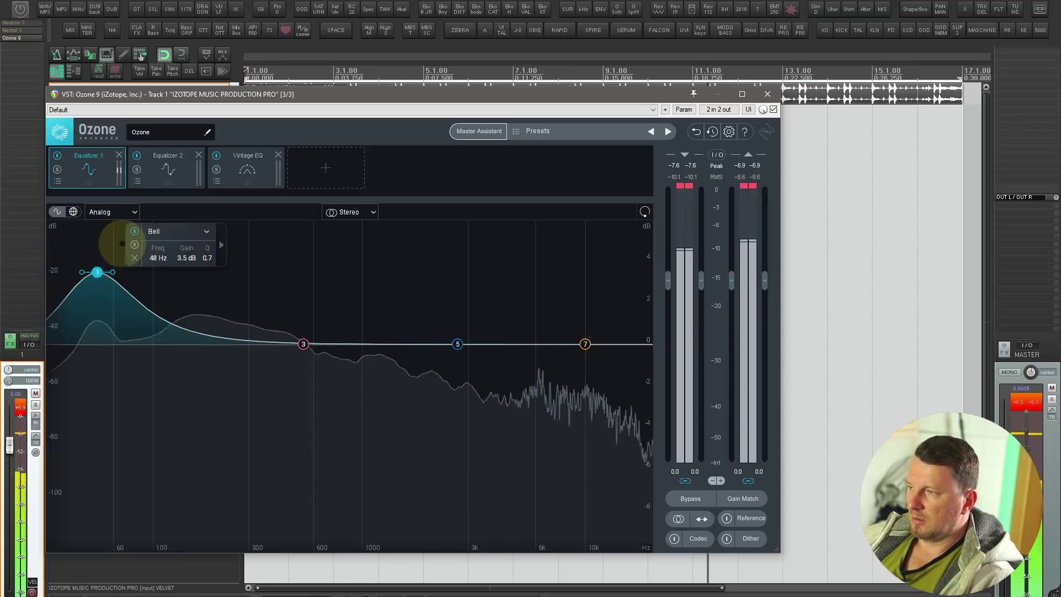
pyautogui.click(73, 211)
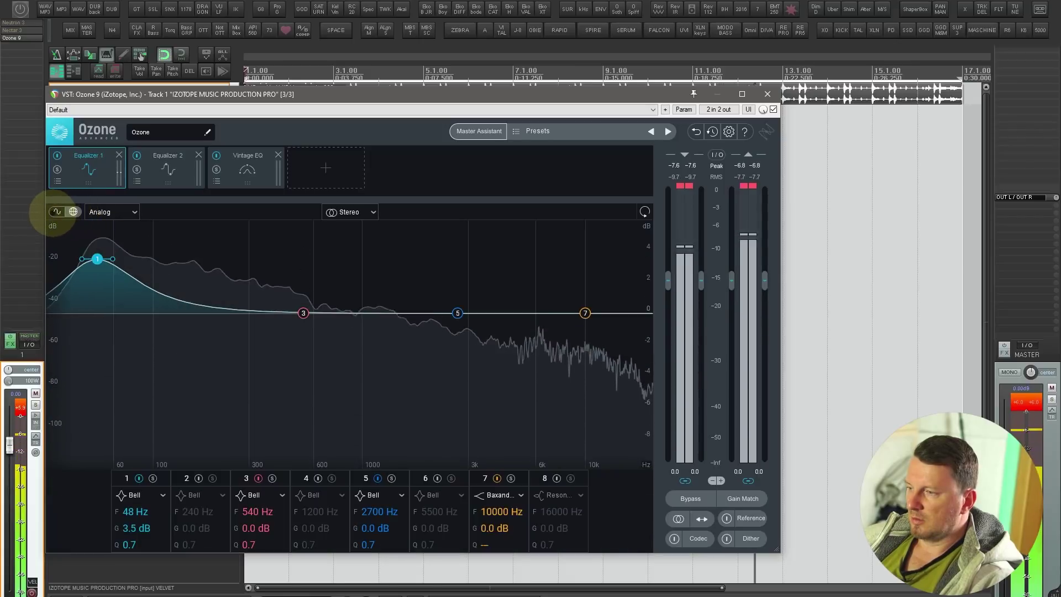
pyautogui.press('space')
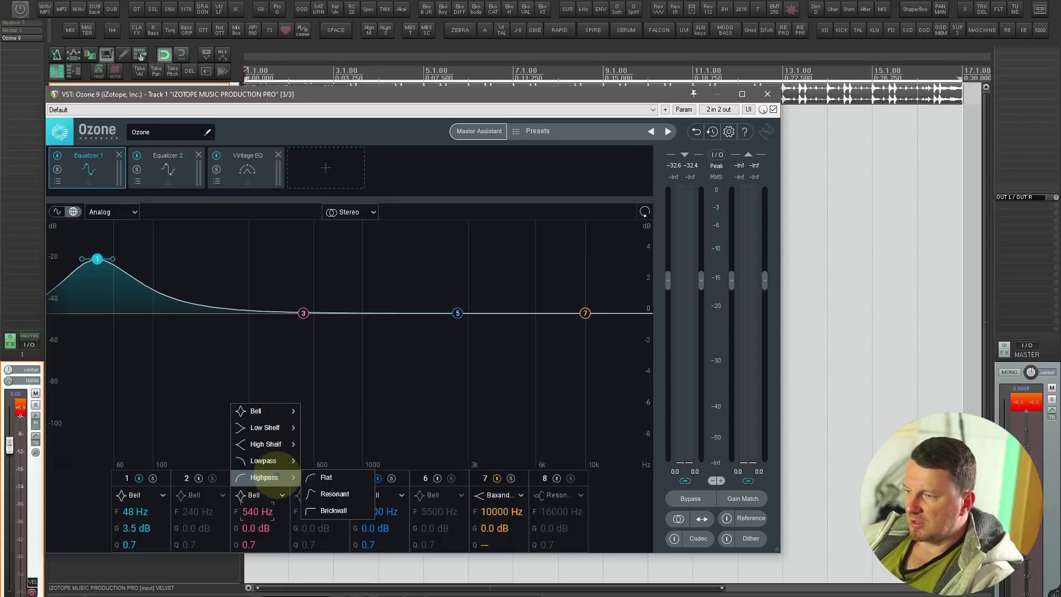
# - Review the filter shapes for band 3, make it a Bandshelf and set it to 488 Hz with 0.1 dB gain
pyautogui.moveTo(284, 423)
pyautogui.moveTo(270, 463)
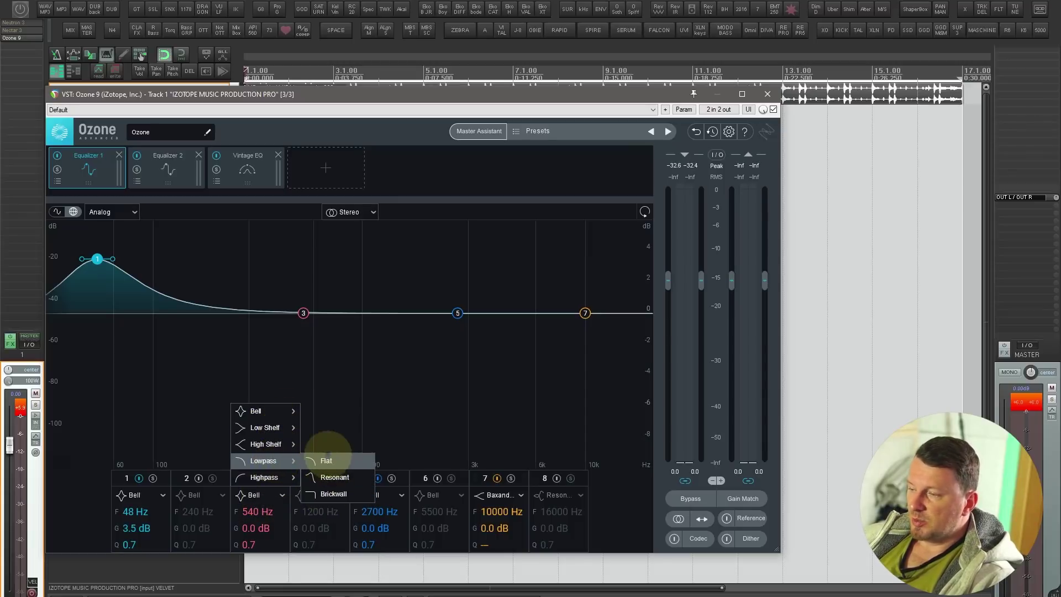
pyautogui.moveTo(279, 442)
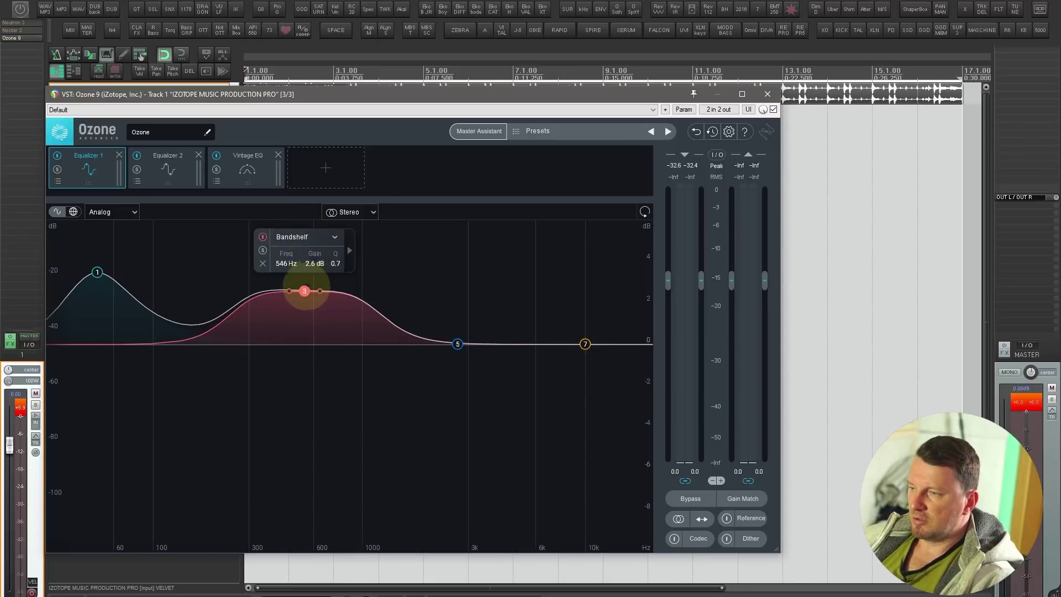
pyautogui.moveTo(304, 290); pyautogui.dragTo(294, 343)
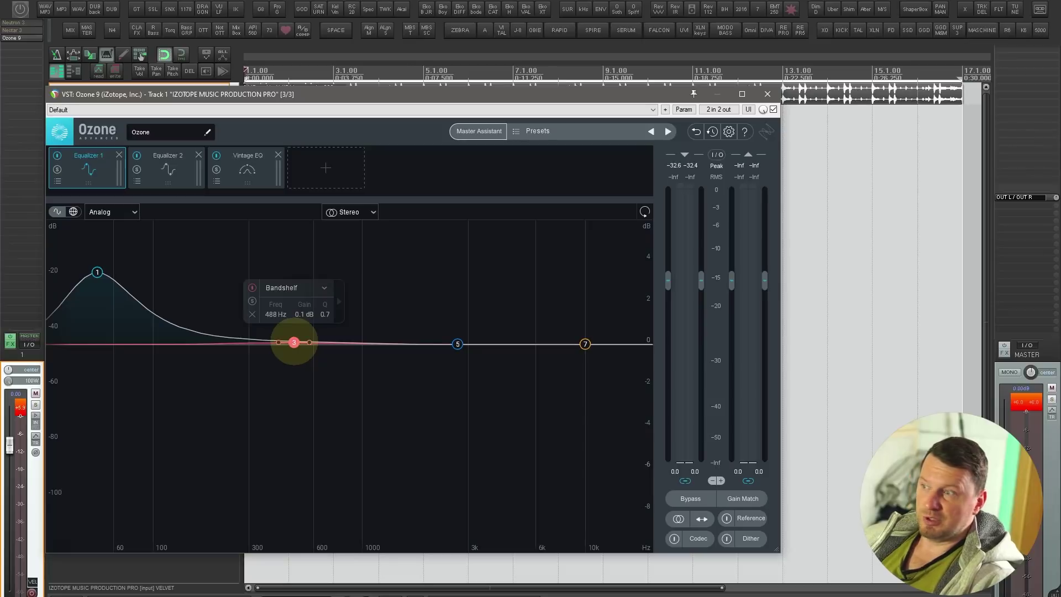
# - Remove the Equalizer 2 and Equalizer 1 modules from the Ozone chain, keeping only Vintage EQ
pyautogui.click(198, 155)
pyautogui.click(119, 154)
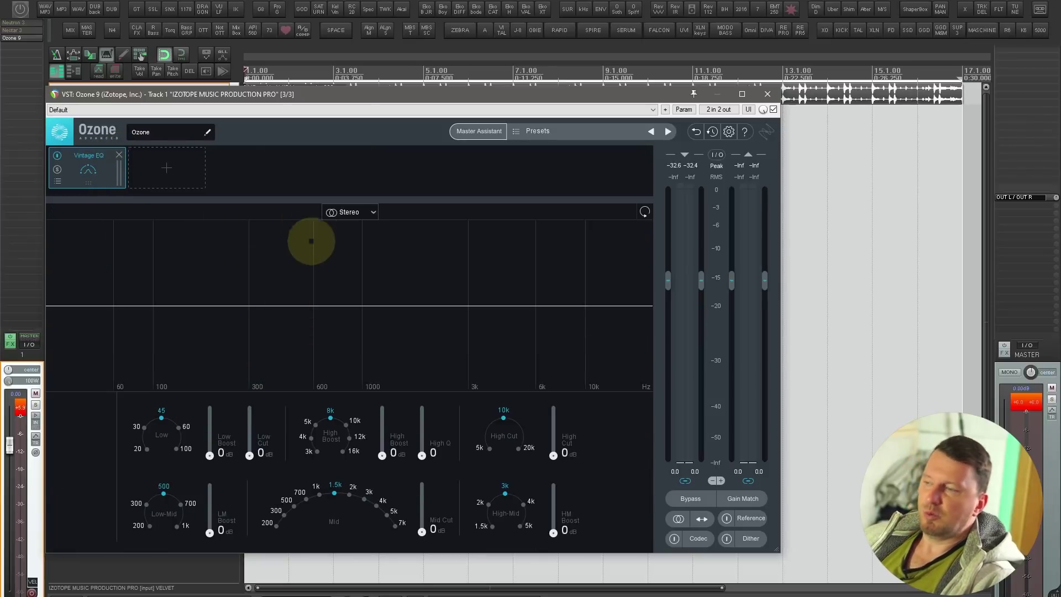
pyautogui.moveTo(318, 95); pyautogui.dragTo(328, 93)
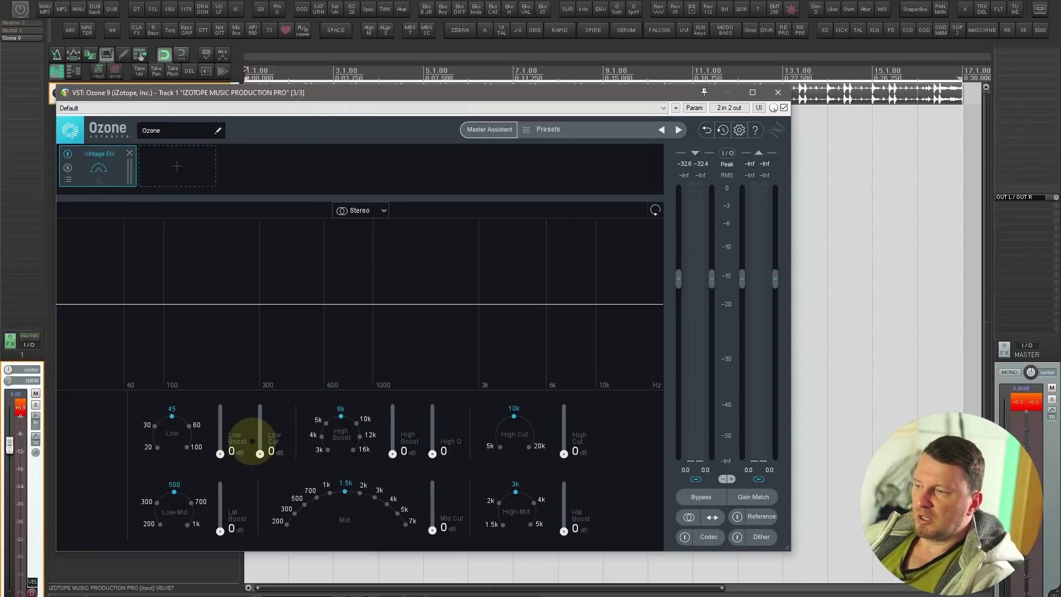
# - In Vintage EQ, set Low Boost to 4.8 dB and Low Cut to 8.0 dB while auditioning the loop
pyautogui.press('space')
pyautogui.moveTo(220, 453); pyautogui.dragTo(220, 428)
pyautogui.press('space')
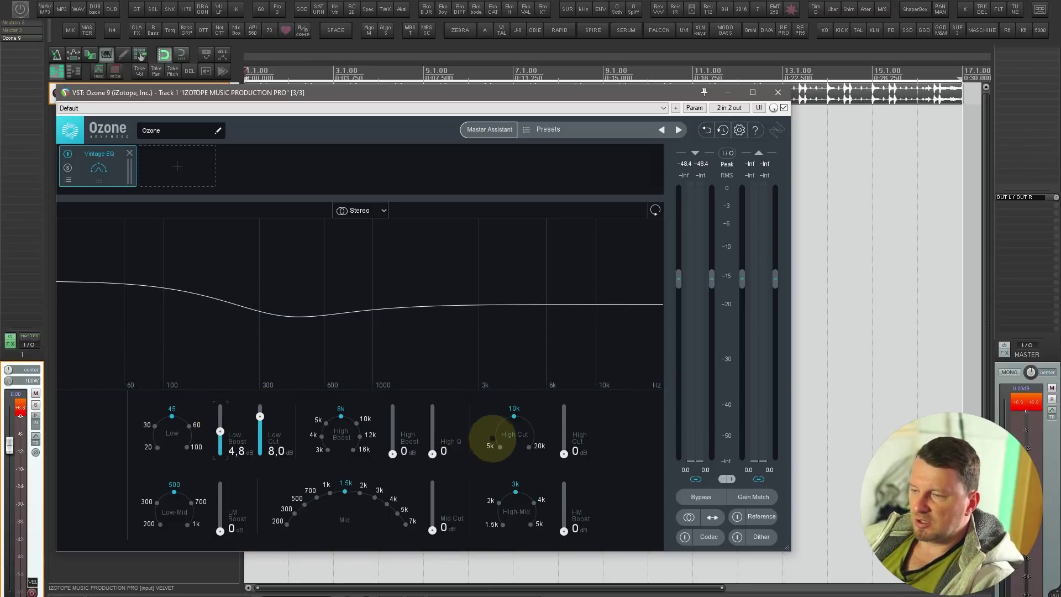
# - With the loop playing, set High Boost to 5.4 dB at 16k and High Q to 6.1
pyautogui.press('space')
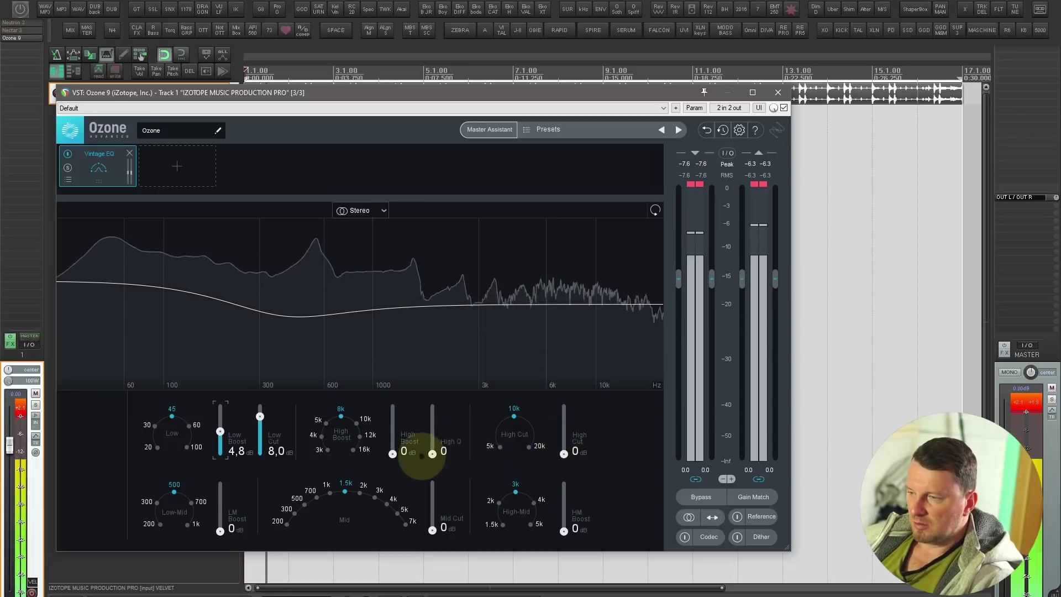
pyautogui.moveTo(392, 454); pyautogui.dragTo(392, 428)
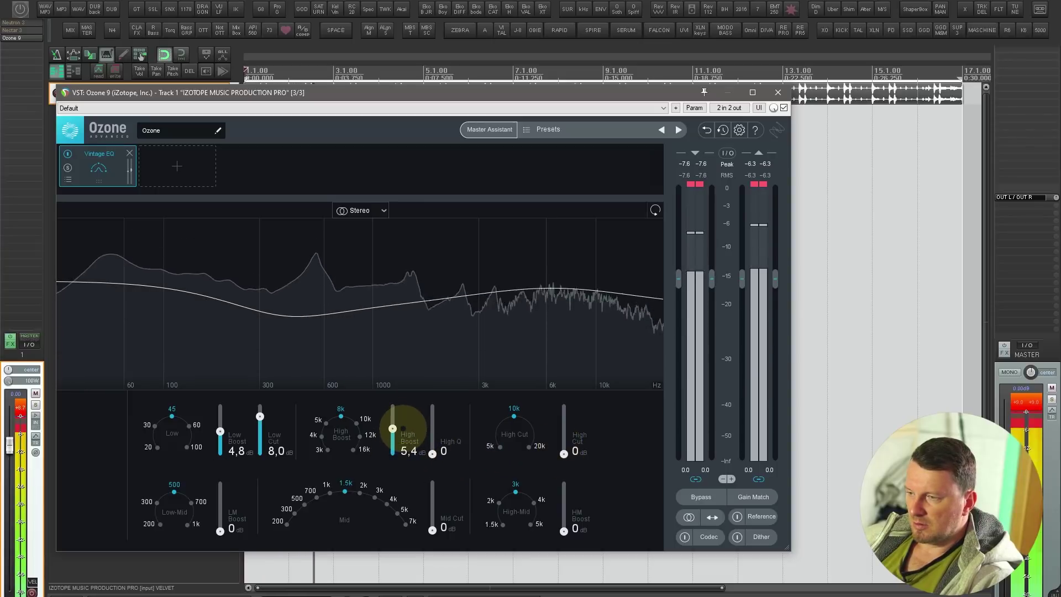
pyautogui.click(356, 447)
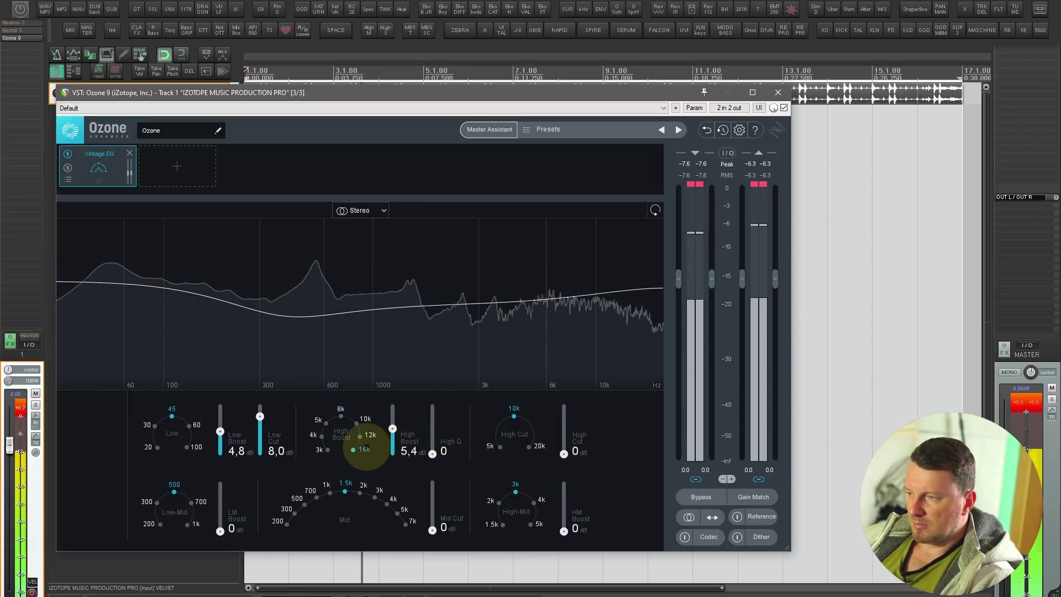
pyautogui.moveTo(432, 453); pyautogui.dragTo(432, 425)
# - Set High Cut to 6.2 dB at 5k, raise High Boost to 8.4 dB and stop playback
pyautogui.moveTo(563, 454); pyautogui.dragTo(563, 430)
pyautogui.click(529, 447)
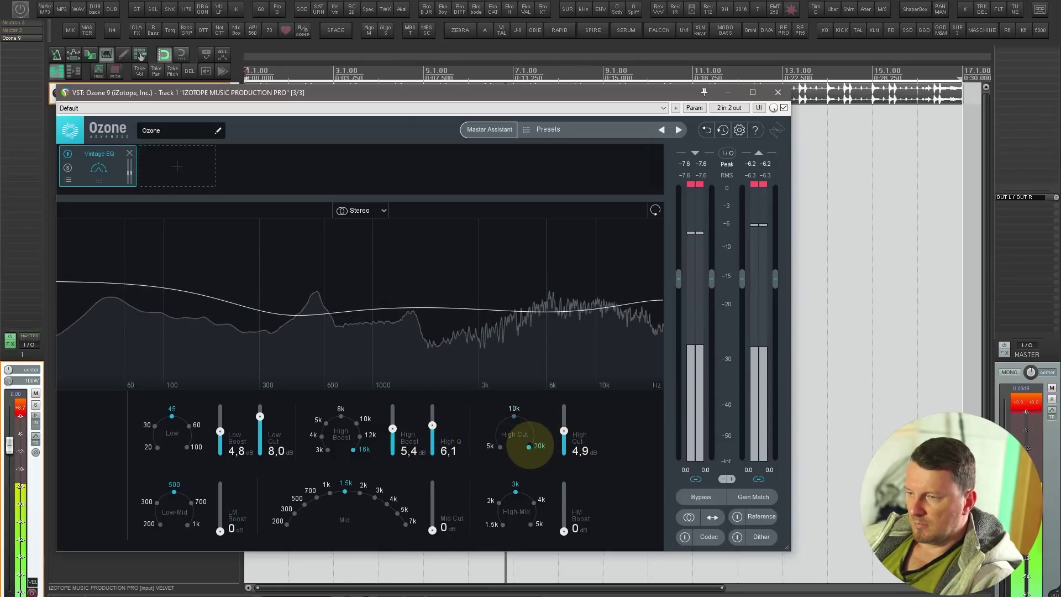
pyautogui.click(500, 446)
pyautogui.moveTo(563, 430)
pyautogui.mouseDown()
pyautogui.moveTo(563, 416)
pyautogui.moveTo(564, 425)
pyautogui.mouseUp()
pyautogui.moveTo(392, 429); pyautogui.dragTo(392, 414)
pyautogui.press('space')
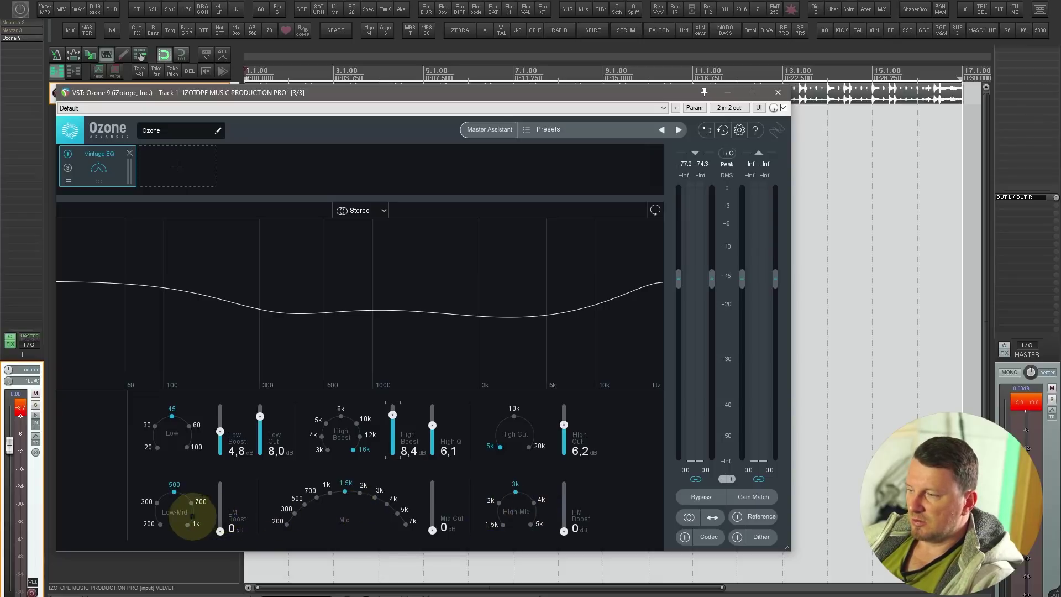
# - While the loop plays, set LM Boost to 2.0 dB and Mid Cut to 5.5 dB at 5k
pyautogui.press('space')
pyautogui.moveTo(220, 530)
pyautogui.mouseDown()
pyautogui.moveTo(221, 511)
pyautogui.moveTo(219, 522)
pyautogui.mouseUp()
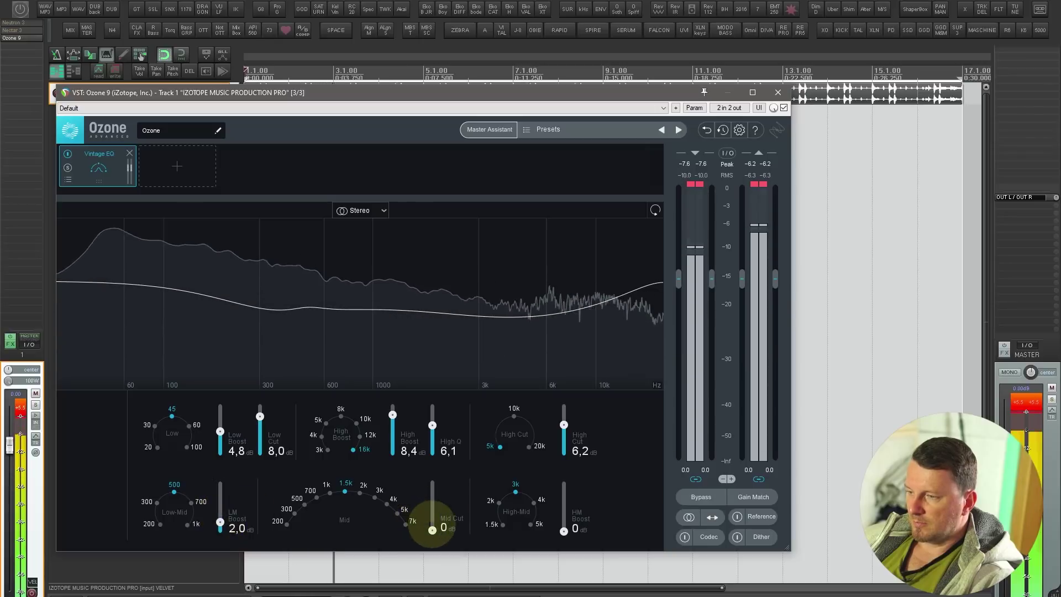
pyautogui.moveTo(433, 526); pyautogui.dragTo(431, 502)
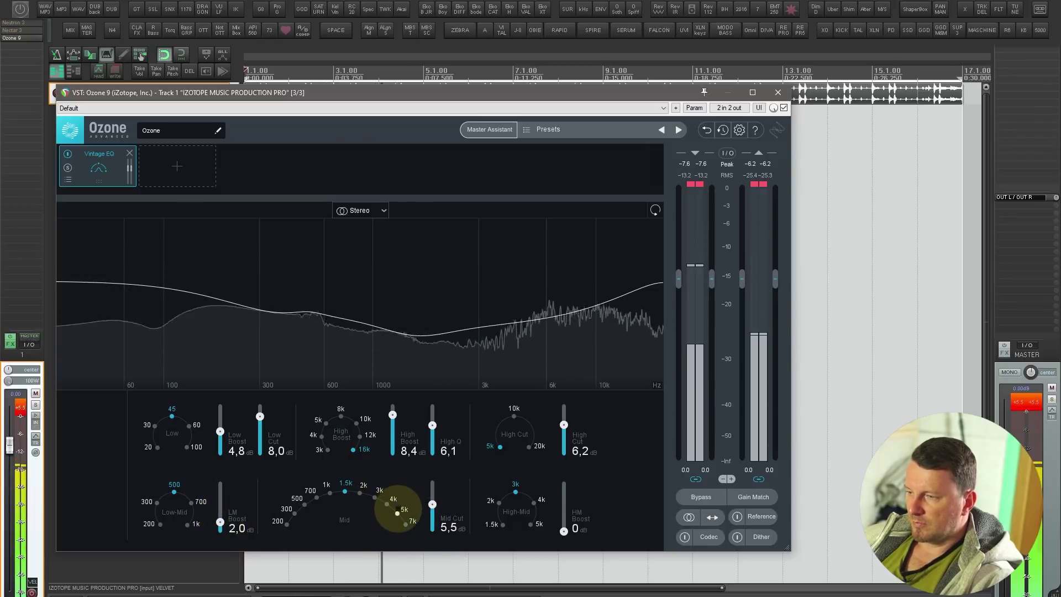
pyautogui.click(404, 510)
# - Set HM Boost to 6.7 dB at 1.5k and raise LM Boost to 3.6 dB
pyautogui.moveTo(564, 531); pyautogui.dragTo(564, 513)
pyautogui.click(503, 524)
pyautogui.press('space')
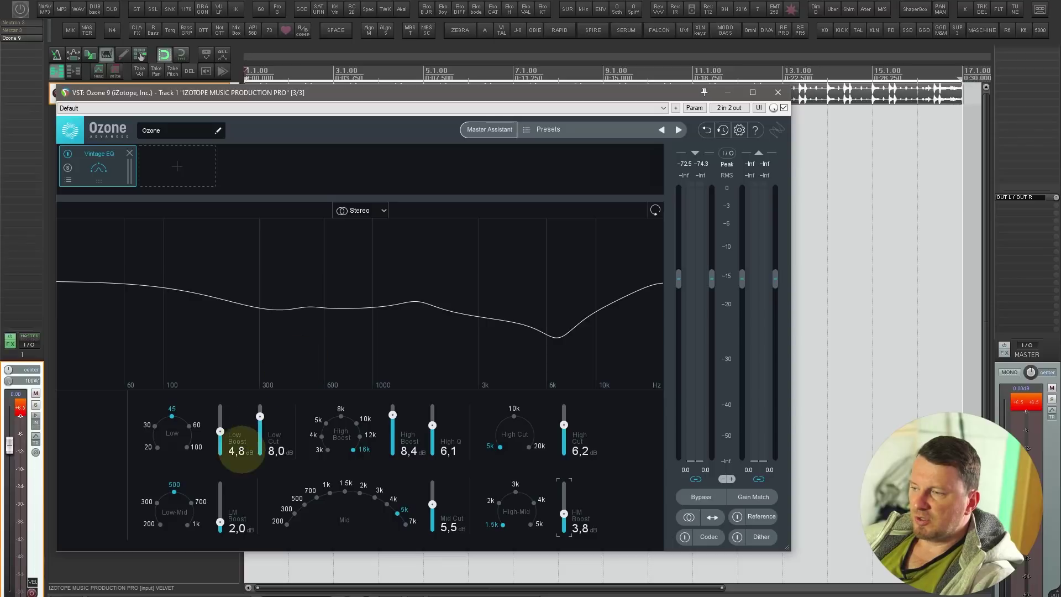
pyautogui.moveTo(220, 522)
pyautogui.mouseDown()
pyautogui.moveTo(220, 496)
pyautogui.moveTo(220, 517)
pyautogui.mouseUp()
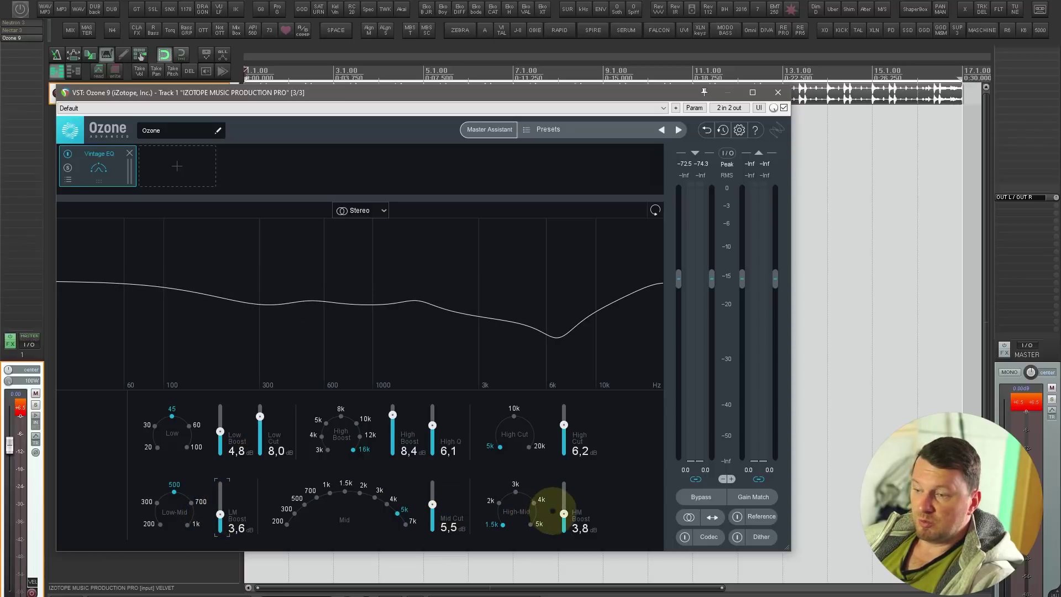
pyautogui.moveTo(564, 513)
pyautogui.mouseDown()
pyautogui.moveTo(563, 490)
pyautogui.moveTo(564, 509)
pyautogui.moveTo(563, 500)
pyautogui.mouseUp()
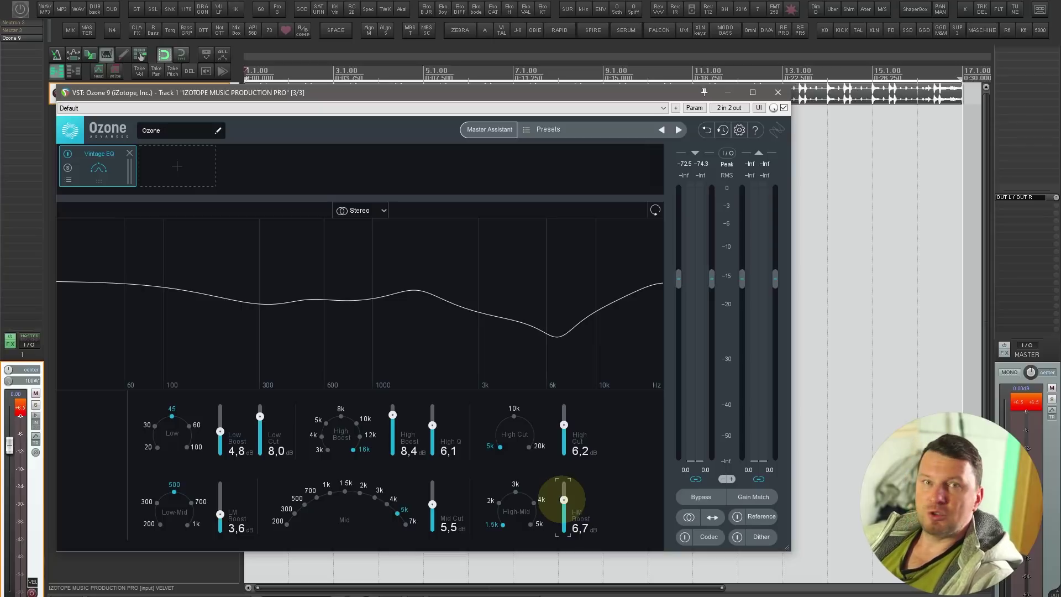
# - Replace the module with Dynamic EQ and add Equalizer 1, Equalizer 2 and a fresh Vintage EQ to the chain
pyautogui.click(100, 186)
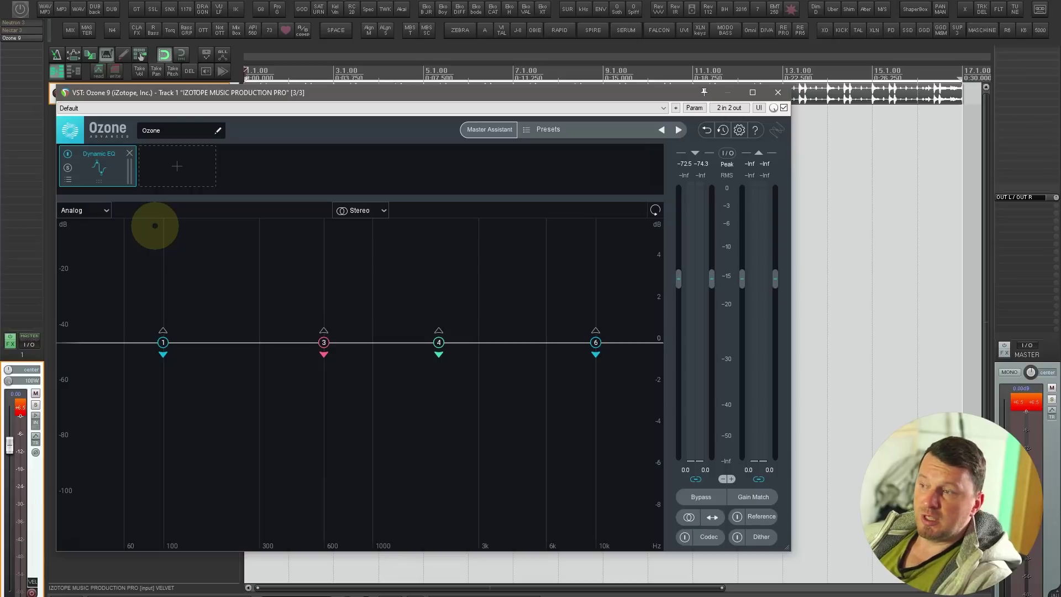
pyautogui.click(178, 166)
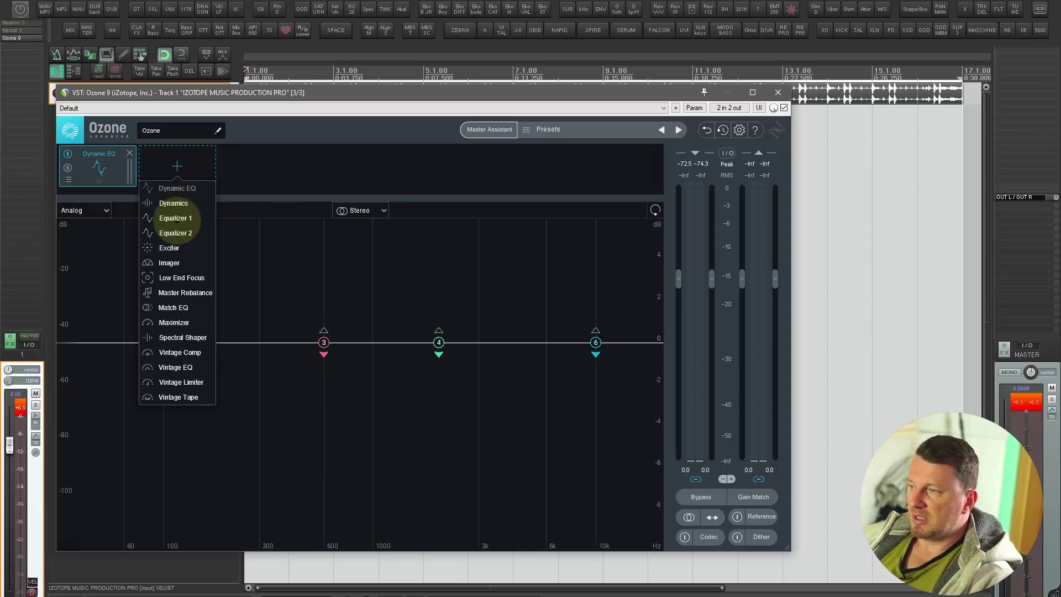
pyautogui.click(175, 217)
pyautogui.click(256, 167)
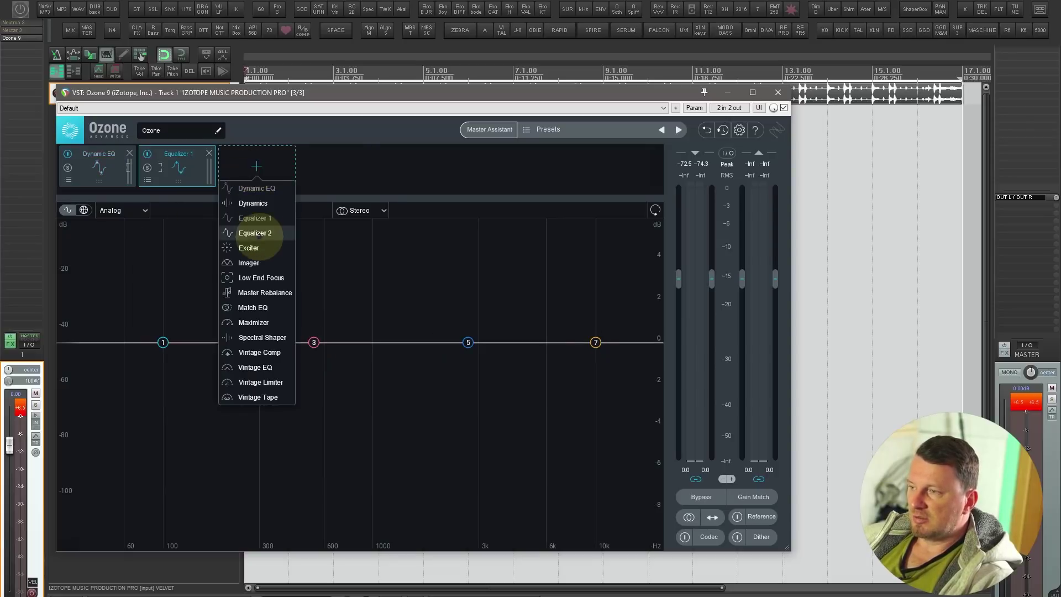
pyautogui.click(257, 233)
pyautogui.click(335, 165)
pyautogui.click(357, 367)
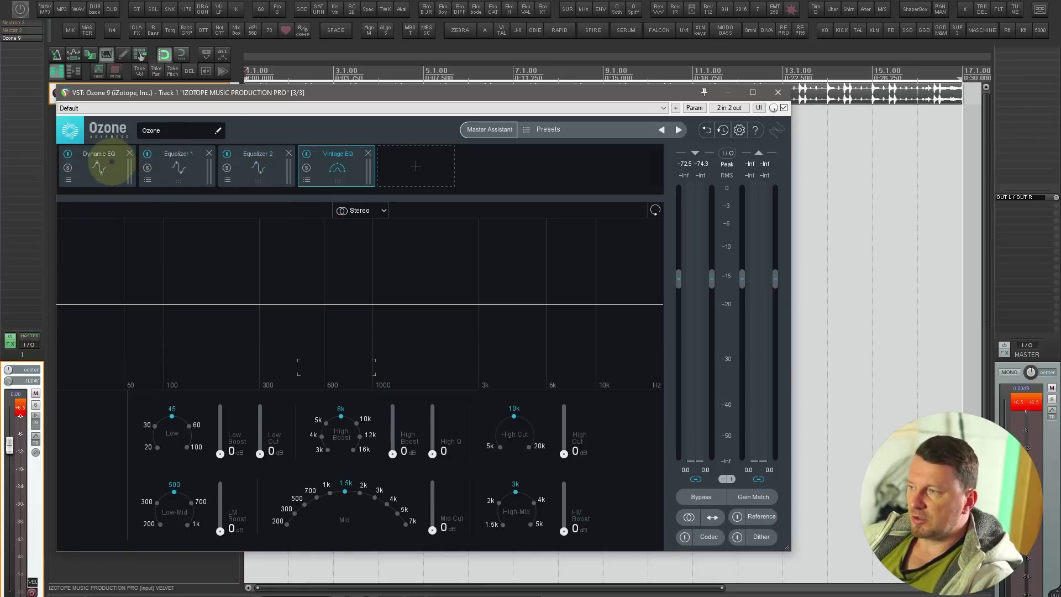
# - In the Dynamic EQ module, boost band 1 by 2.3 dB at 77 Hz during playback and try Proportional Q before setting Bell
pyautogui.click(111, 164)
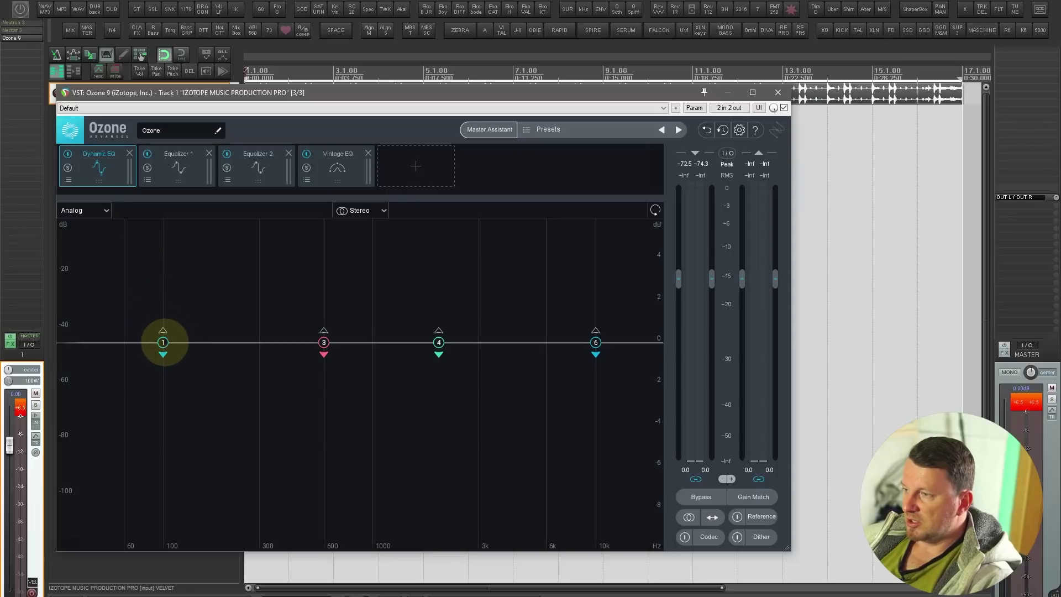
pyautogui.press('space')
pyautogui.moveTo(163, 342); pyautogui.dragTo(142, 294)
pyautogui.click(124, 239)
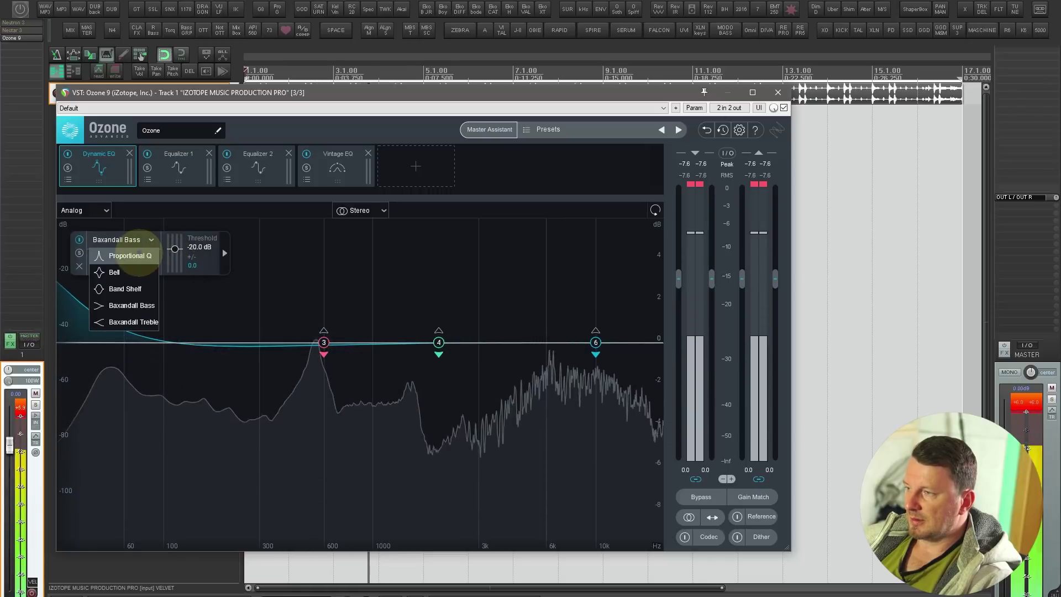
pyautogui.click(137, 256)
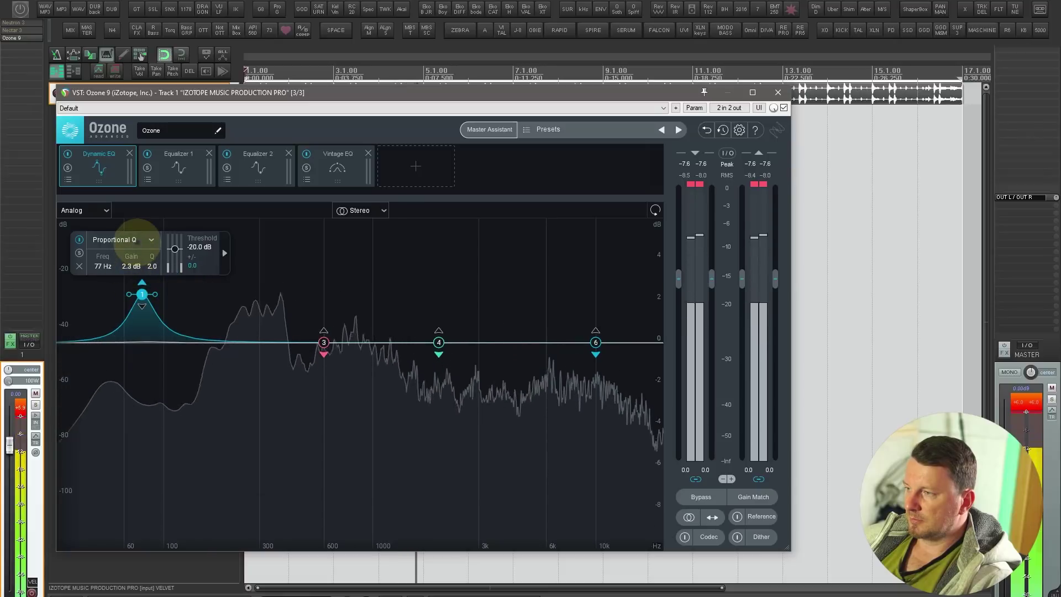
pyautogui.click(137, 239)
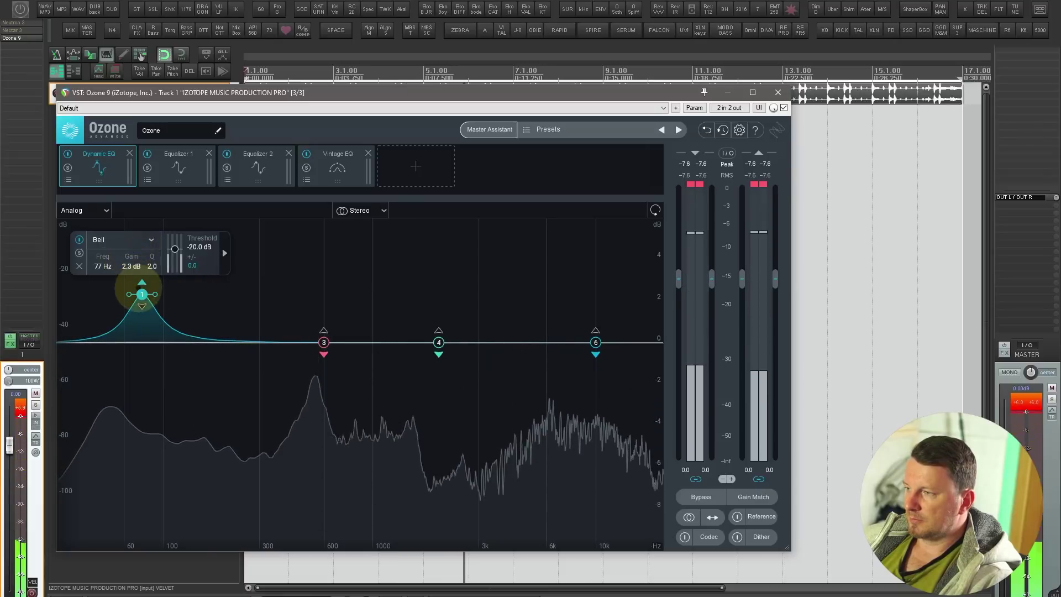
# - Widen band 1 to Q 0.2, raise it to 5.6 dB at 55 Hz and expand the gain scale
pyautogui.moveTo(142, 294); pyautogui.dragTo(105, 244)
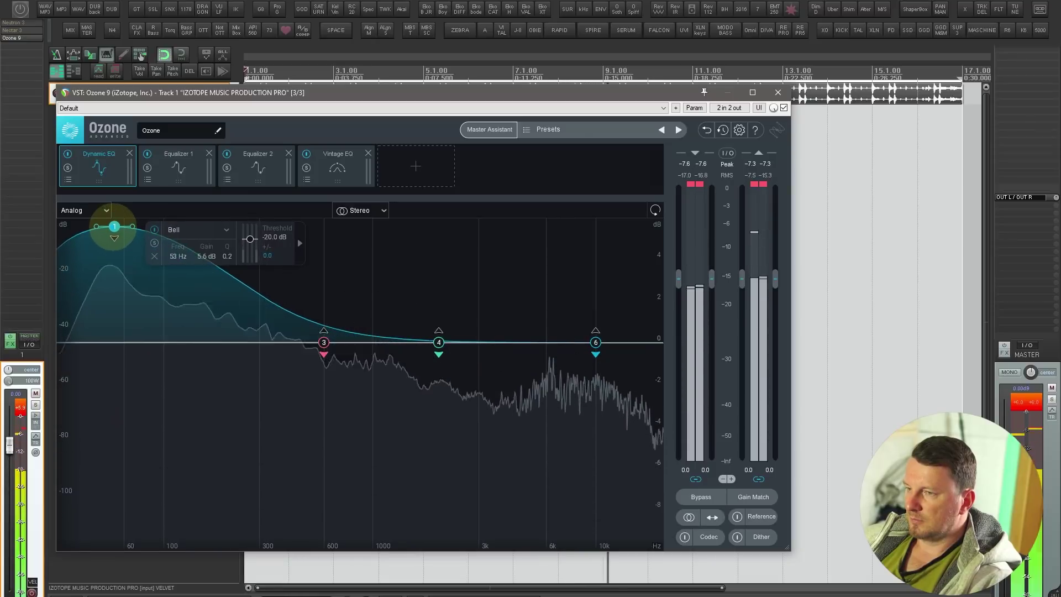
pyautogui.moveTo(112, 203); pyautogui.dragTo(117, 227)
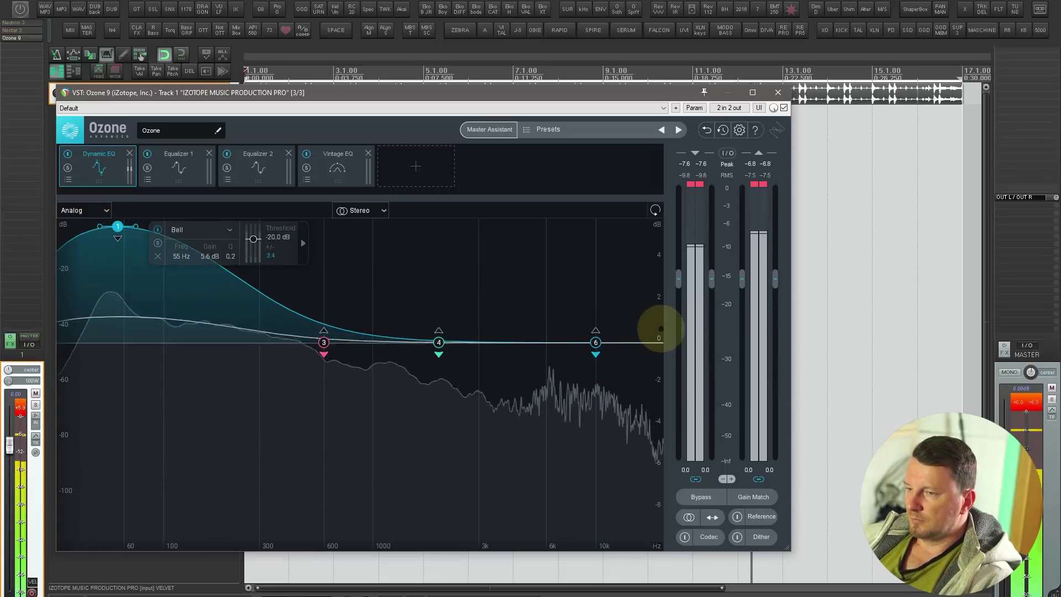
pyautogui.scroll(-5, 661, 329)
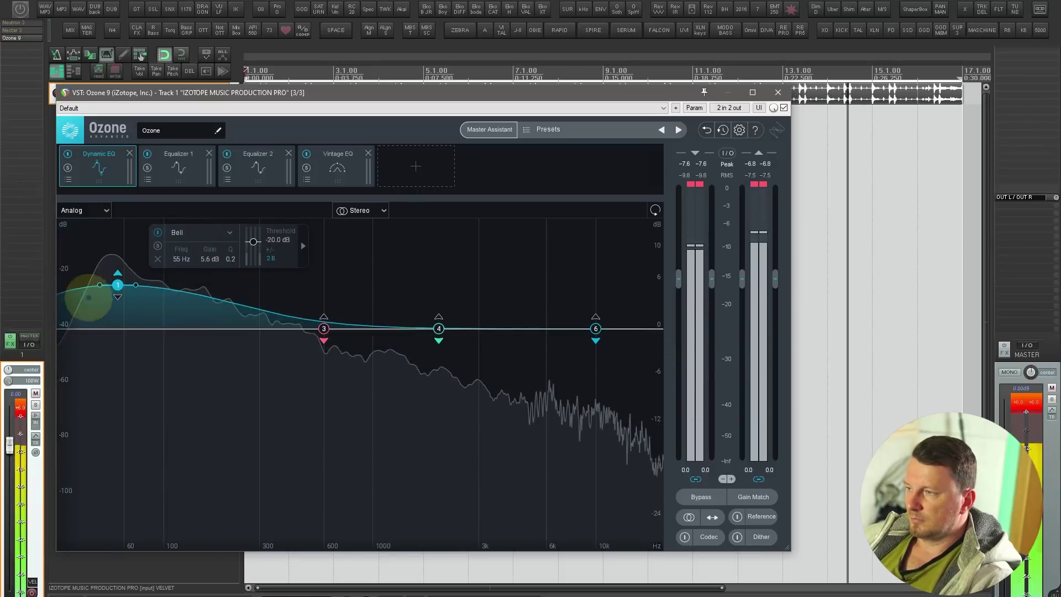
# - Set band 1 to 10.8 dB at 47 Hz with Q 1.4 and threshold -52.1 dB, ending with playback stopped
pyautogui.moveTo(117, 285); pyautogui.dragTo(110, 230)
pyautogui.scroll(8, 111, 255)
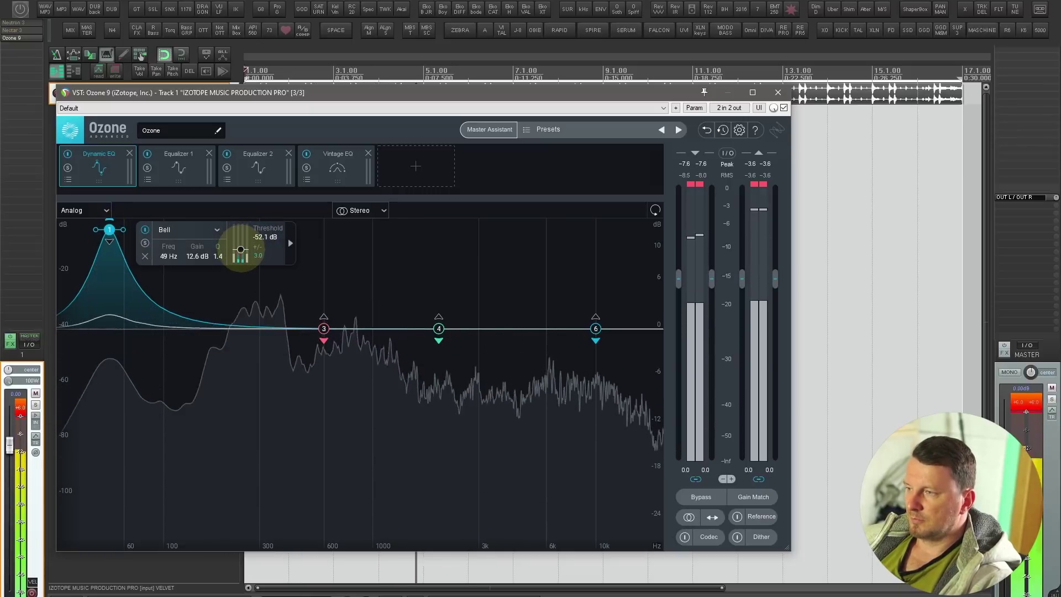
pyautogui.moveTo(111, 234)
pyautogui.mouseDown()
pyautogui.moveTo(105, 260)
pyautogui.moveTo(105, 250)
pyautogui.mouseUp()
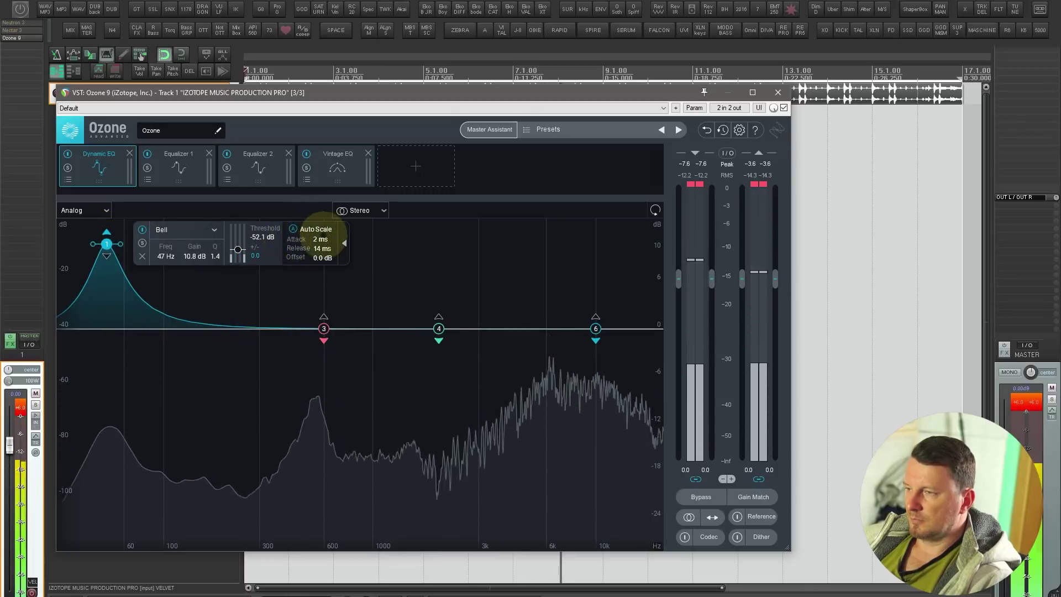
pyautogui.press('space')
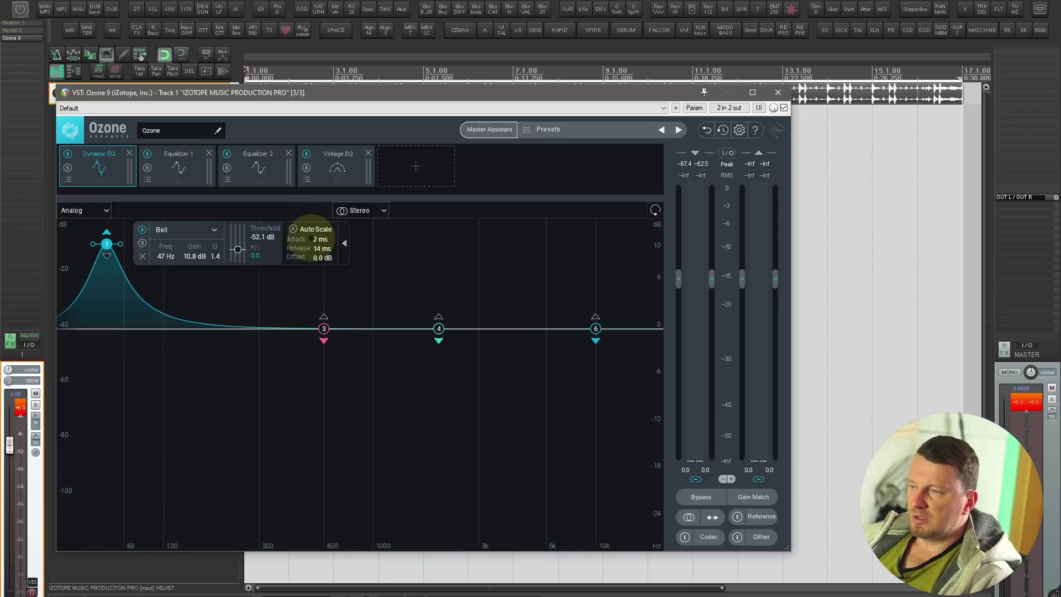
# - While the loop plays, lower band 1's dynamic Offset to -5.9 dB, ending with playback stopped
pyautogui.press('space')
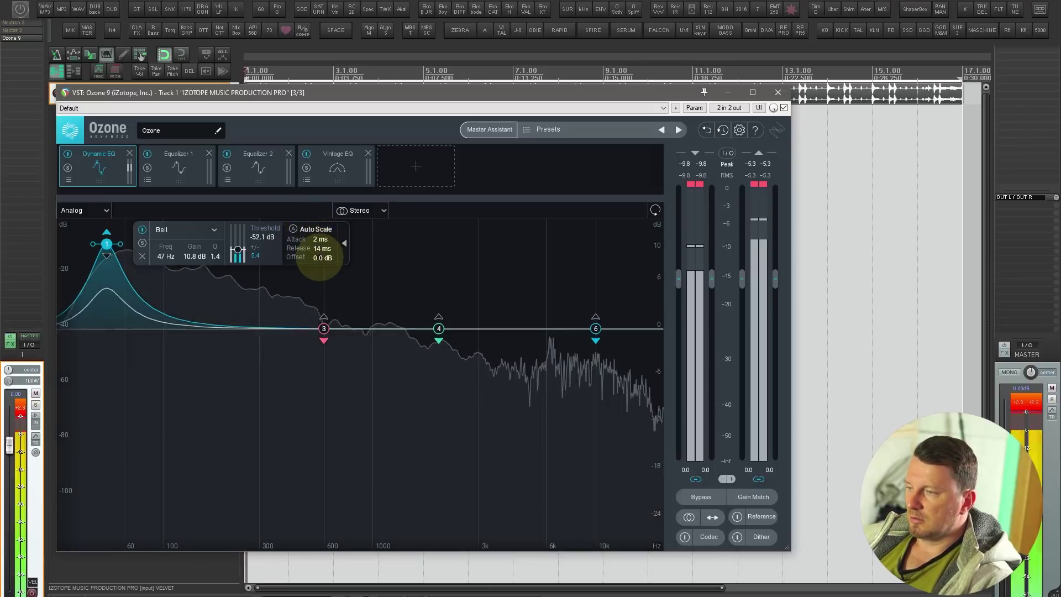
pyautogui.moveTo(321, 260); pyautogui.dragTo(320, 276)
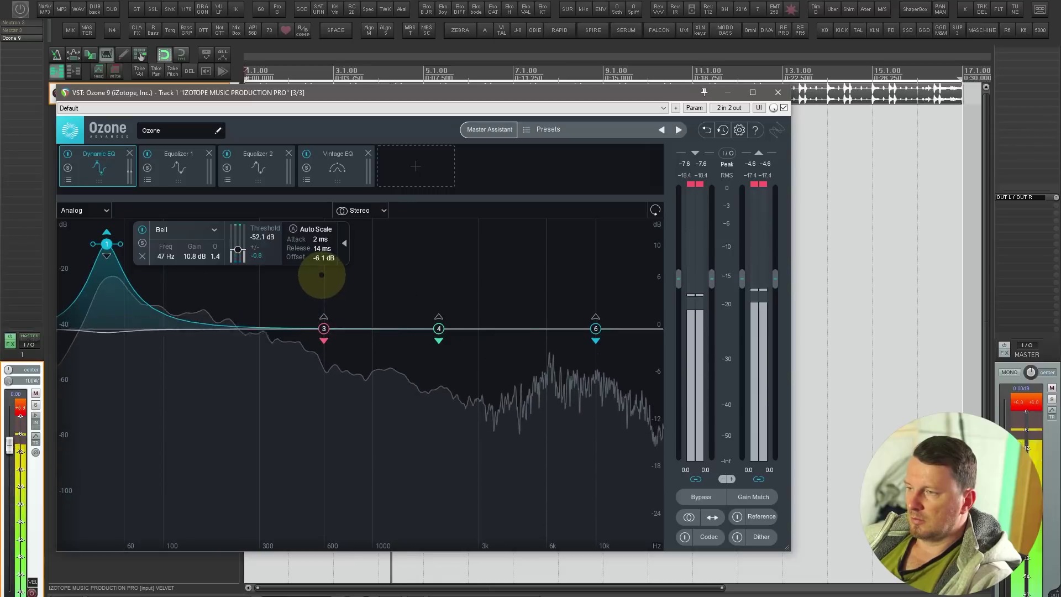
pyautogui.press('space')
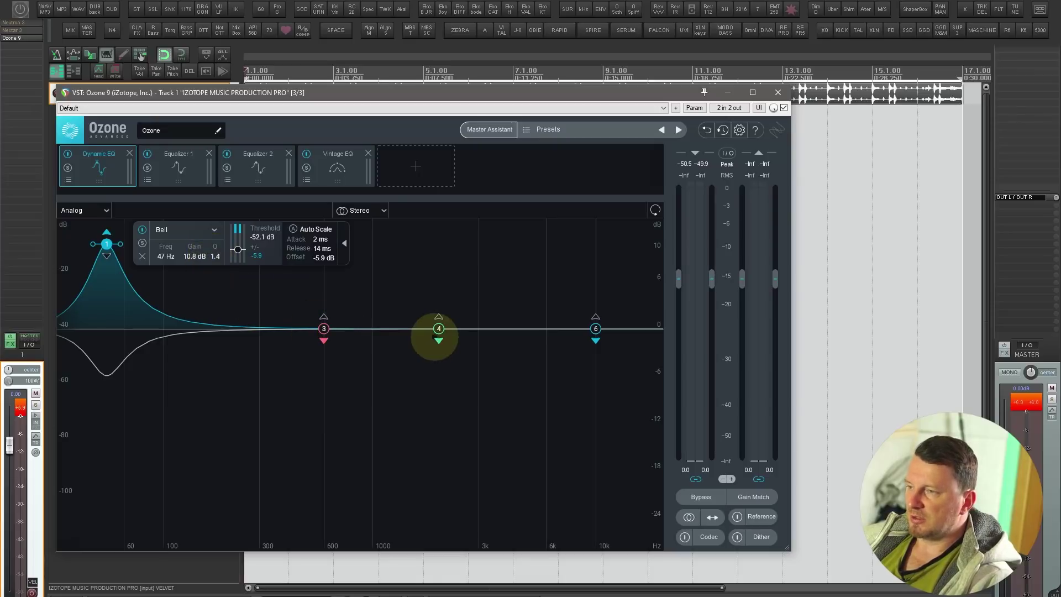
# - Audition the Dynamic EQ in Digital mode with the loop playing, and return it to Analog mode
pyautogui.click(104, 210)
pyautogui.click(81, 241)
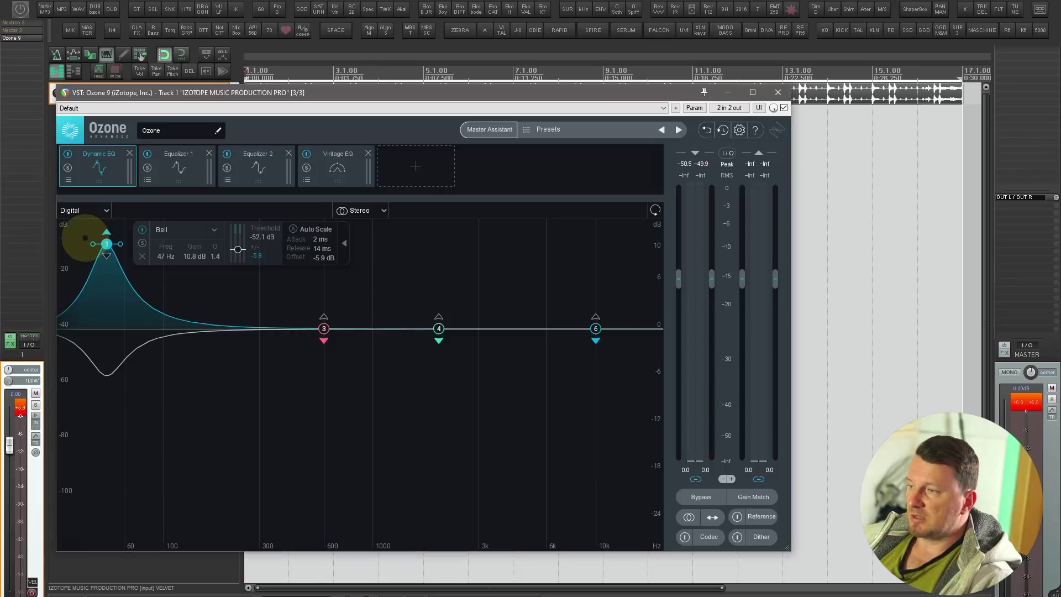
pyautogui.press('space')
pyautogui.click(190, 230)
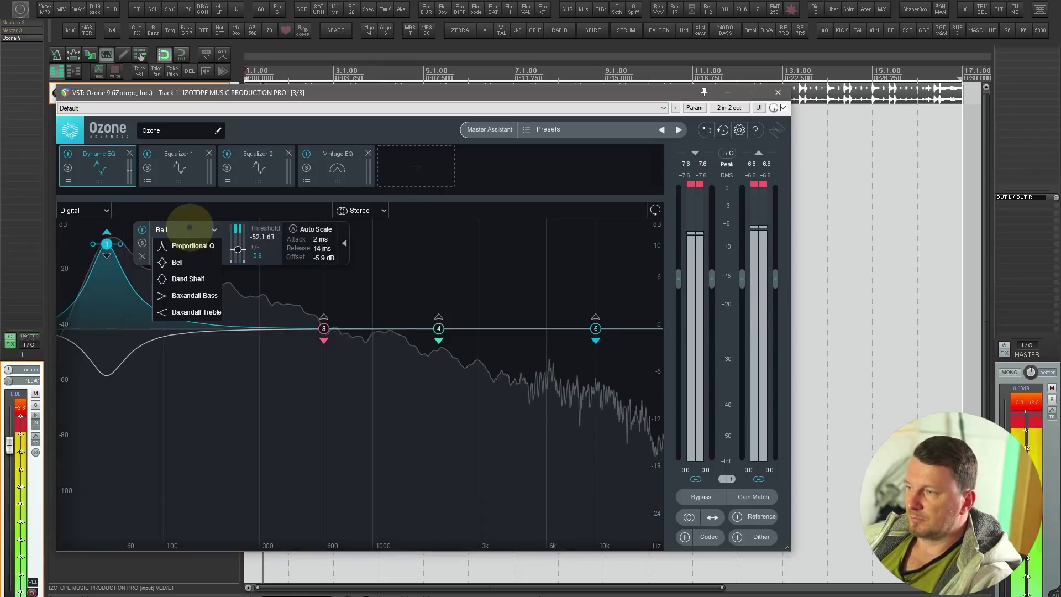
pyautogui.click(190, 230)
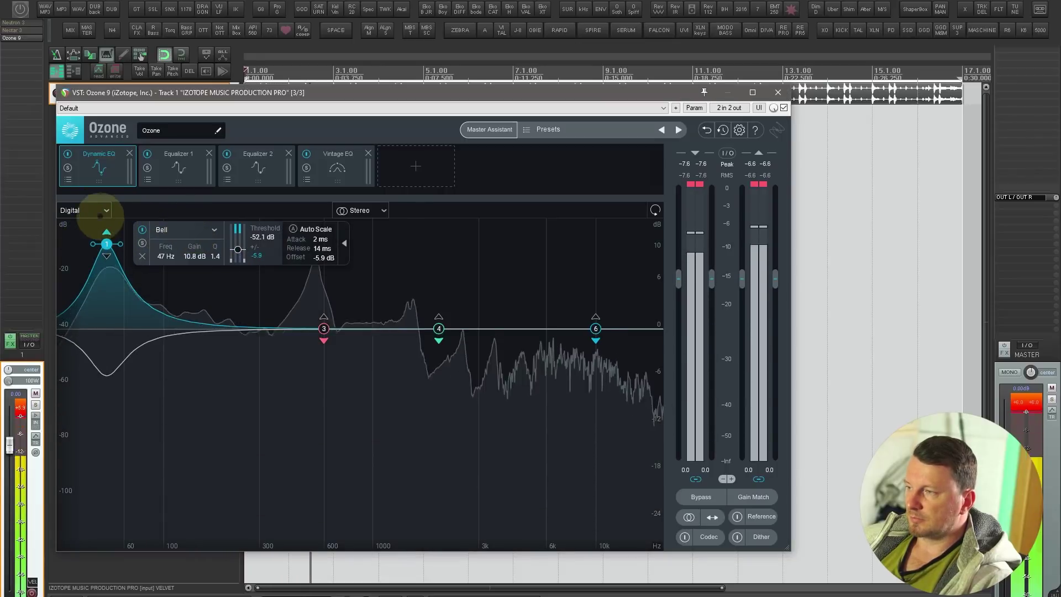
pyautogui.click(93, 210)
pyautogui.click(95, 212)
pyautogui.press('Escape')
pyautogui.press('space')
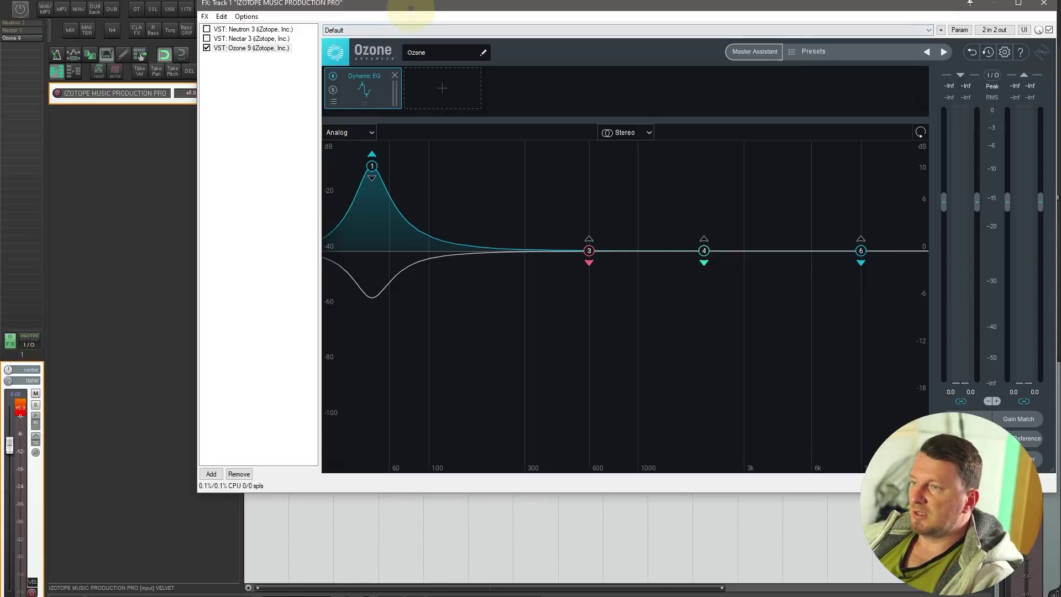
# - Move the FX window fully into view, add an Equalizer 1 module after the Dynamic EQ and set it to Mid/Side processing
pyautogui.moveTo(410, 8); pyautogui.dragTo(266, 34)
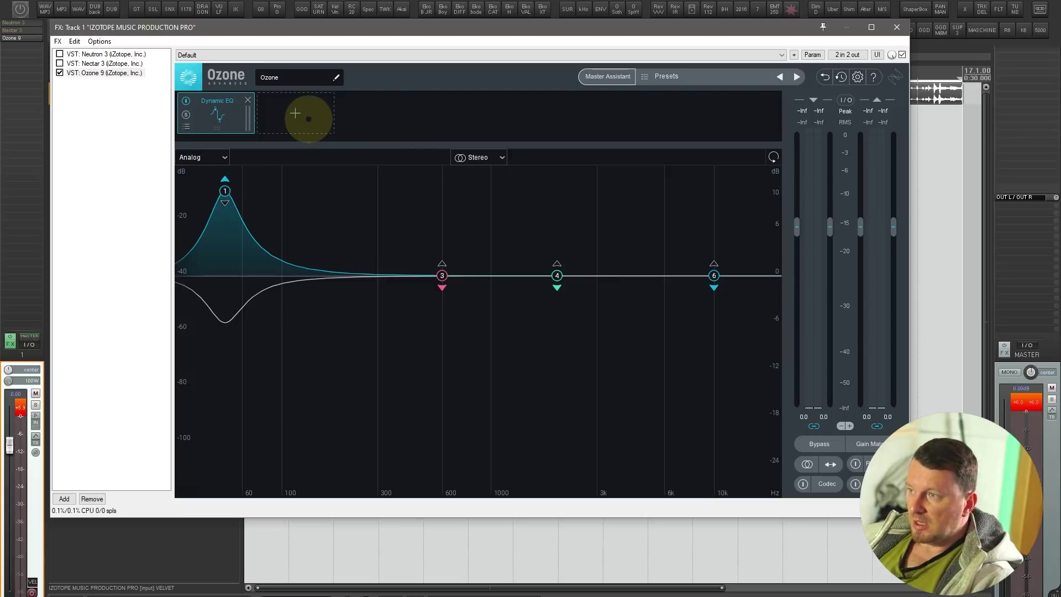
pyautogui.click(308, 116)
pyautogui.click(297, 165)
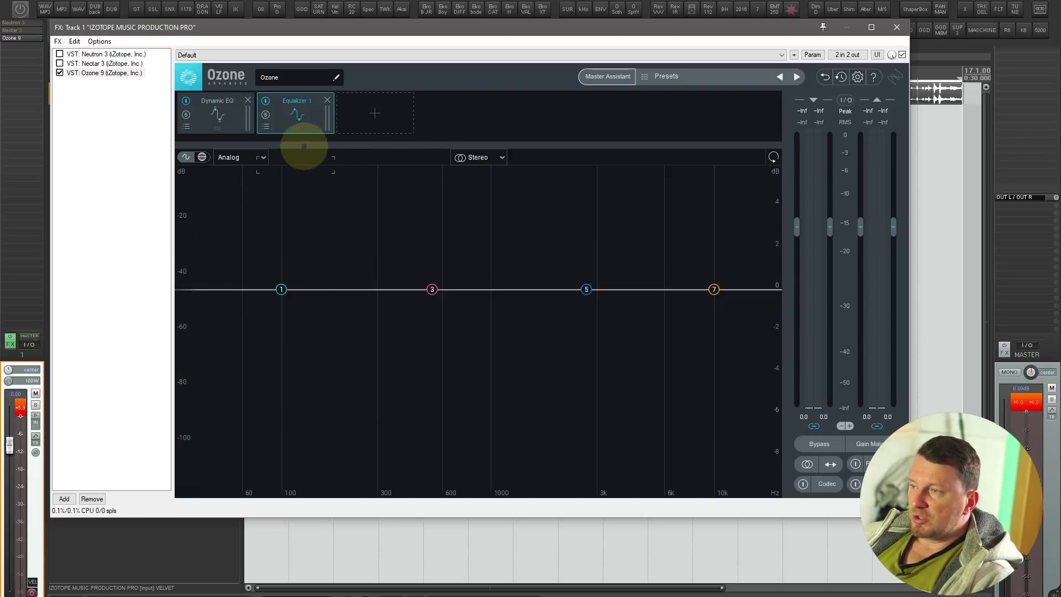
pyautogui.click(476, 157)
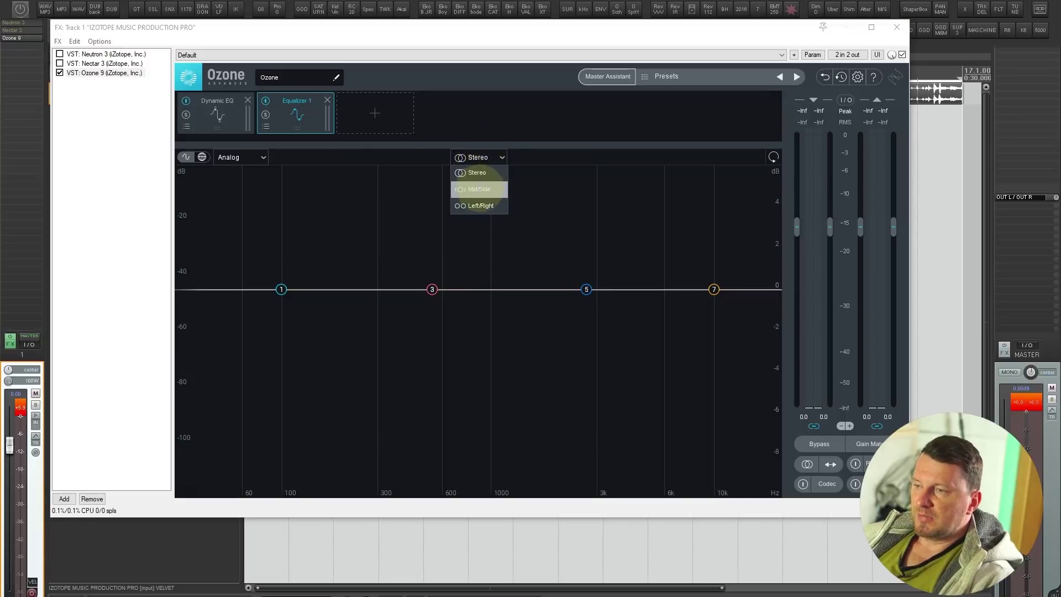
pyautogui.click(478, 189)
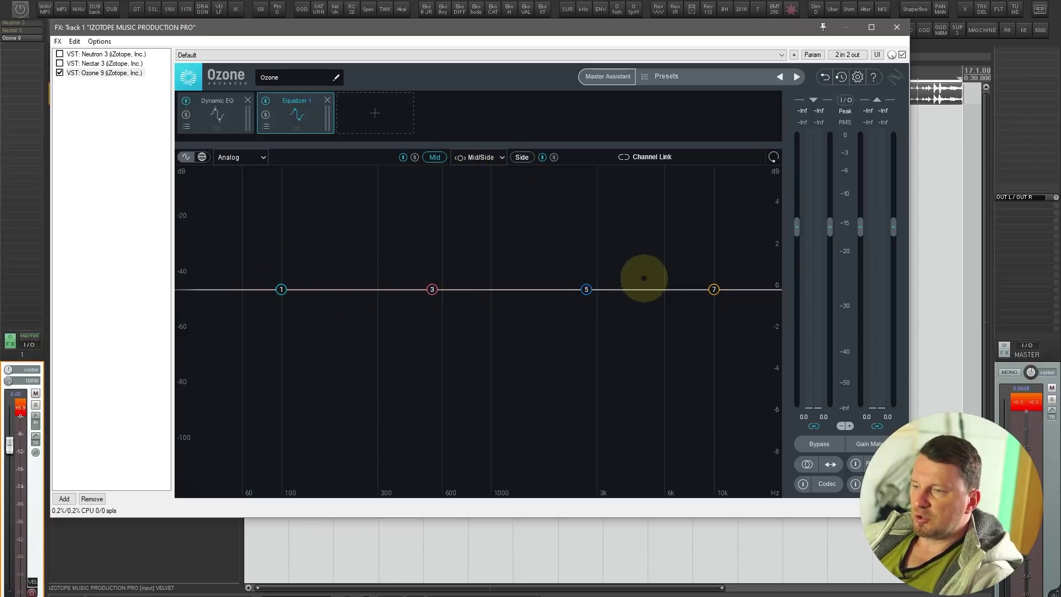
# - During playback, cut band 3 of the Mid channel by 3.1 dB at 409 Hz and remove the Dynamic EQ module
pyautogui.press('space')
pyautogui.moveTo(280, 288); pyautogui.dragTo(406, 353)
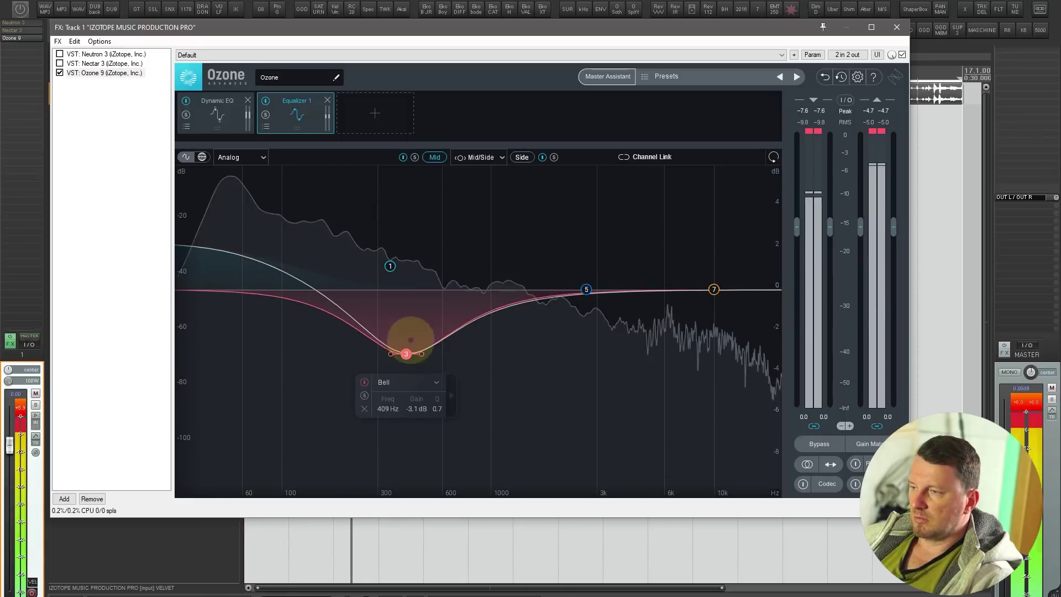
pyautogui.click(248, 100)
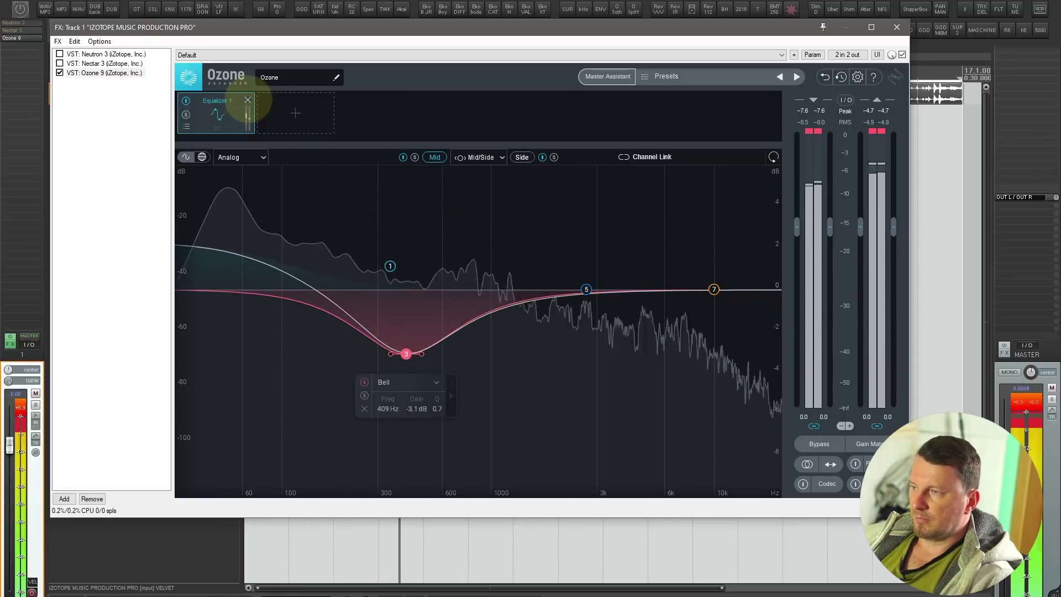
# - On the Mid channel, boost band 5 slightly, band 7 by 1.9 dB at 9030 Hz and band 1 by 2.5 dB at 312 Hz
pyautogui.moveTo(586, 289); pyautogui.dragTo(579, 271)
pyautogui.moveTo(703, 287); pyautogui.dragTo(703, 250)
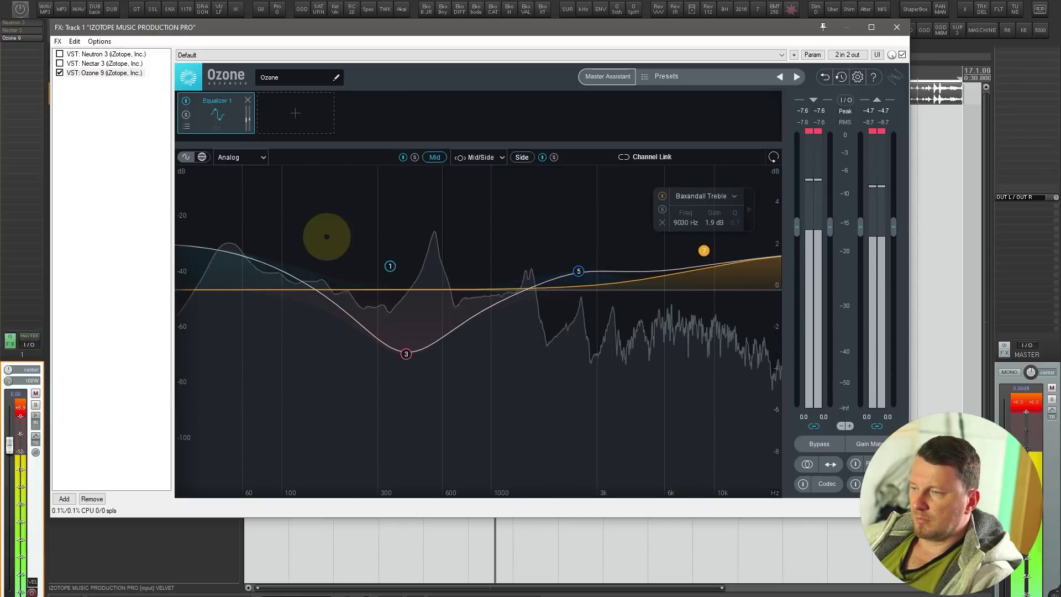
pyautogui.moveTo(392, 256); pyautogui.dragTo(381, 237)
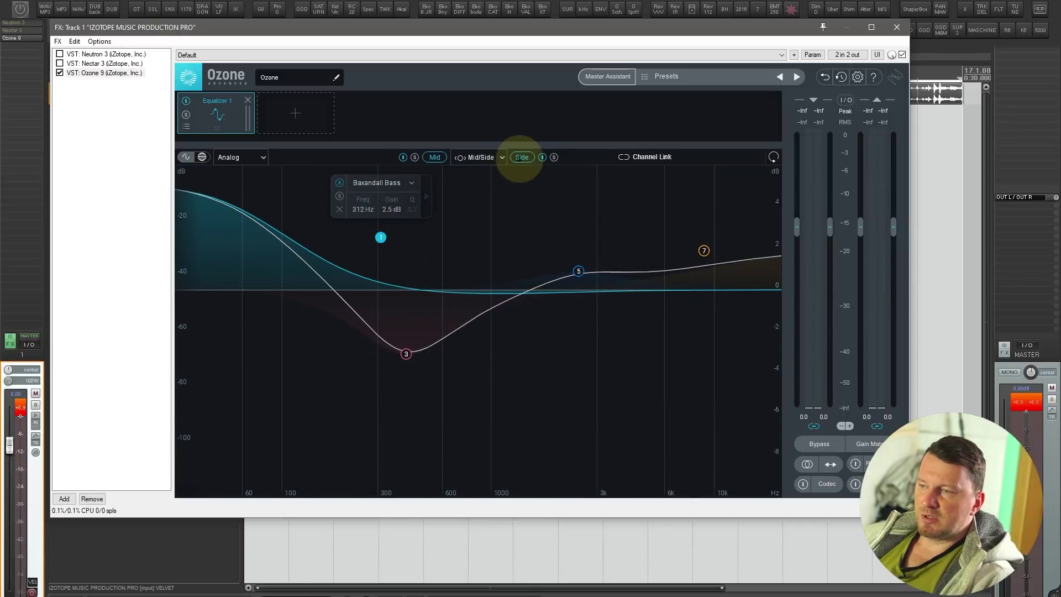
# - Switch to editing the Side channel and change band 1 to a Flat highpass filter
pyautogui.click(521, 158)
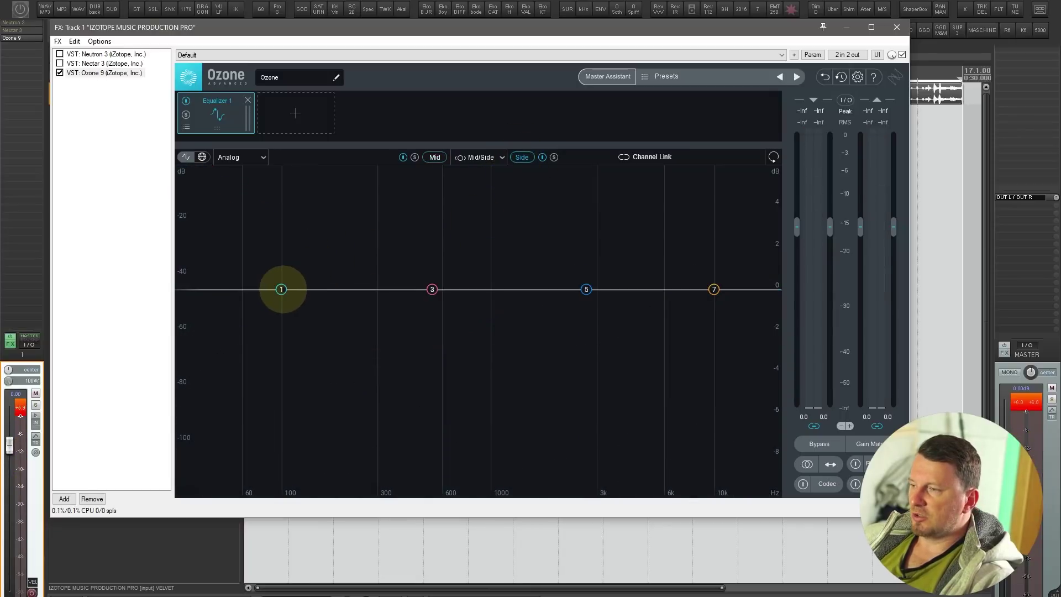
pyautogui.click(281, 289)
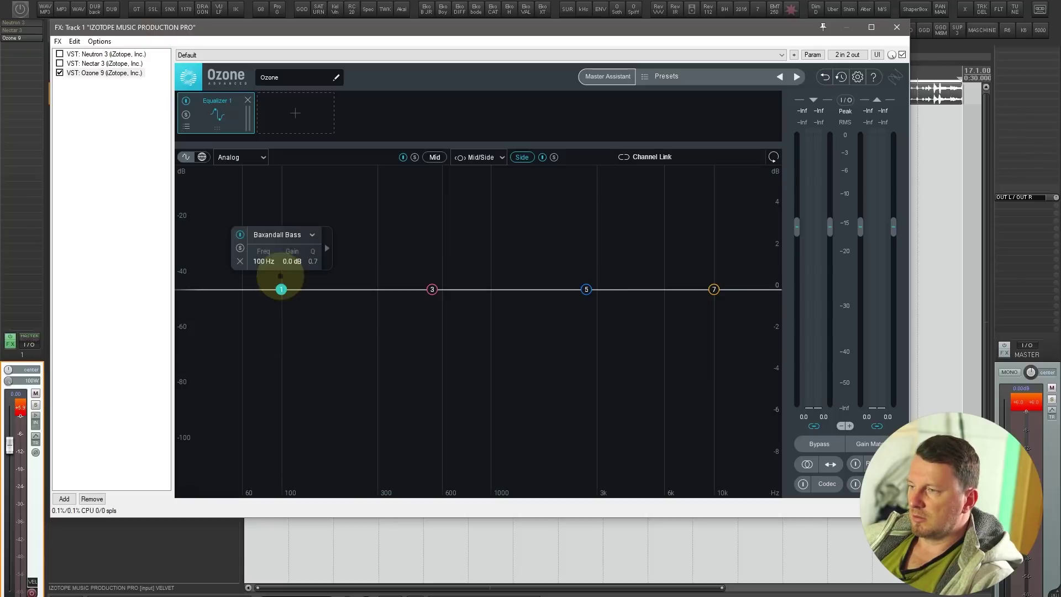
pyautogui.click(279, 234)
pyautogui.moveTo(287, 313)
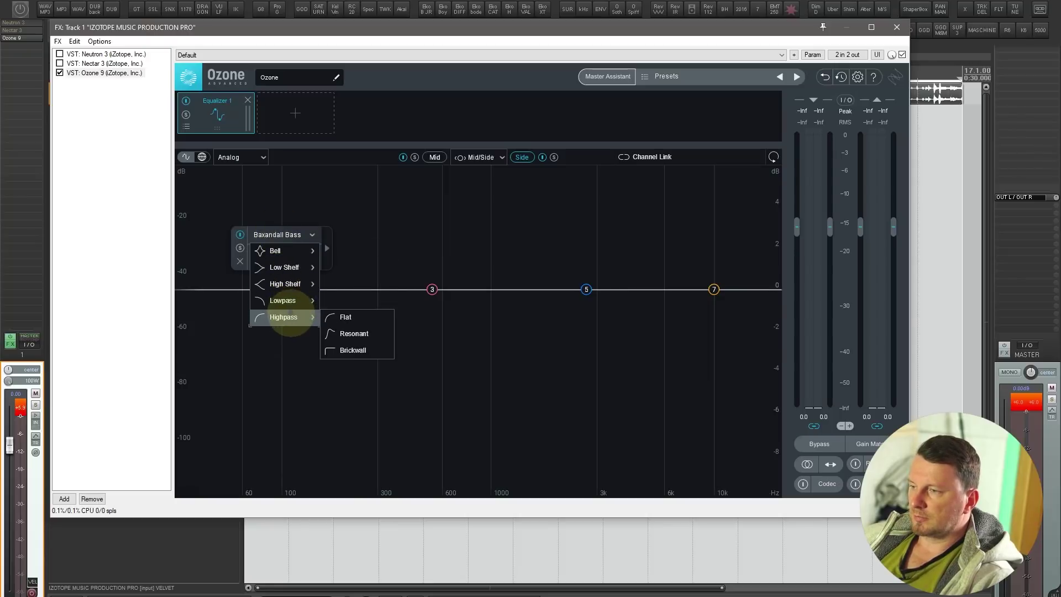
pyautogui.click(330, 315)
# - With the loop playing, move the Side highpass to about 300 Hz and boost band 3 to 5.2 dB at 890 Hz and band 7 to 2.7 dB at 3833 Hz
pyautogui.press('space')
pyautogui.moveTo(282, 289); pyautogui.dragTo(480, 181)
pyautogui.press('space')
pyautogui.press('space')
pyautogui.scroll(-4, 456, 251)
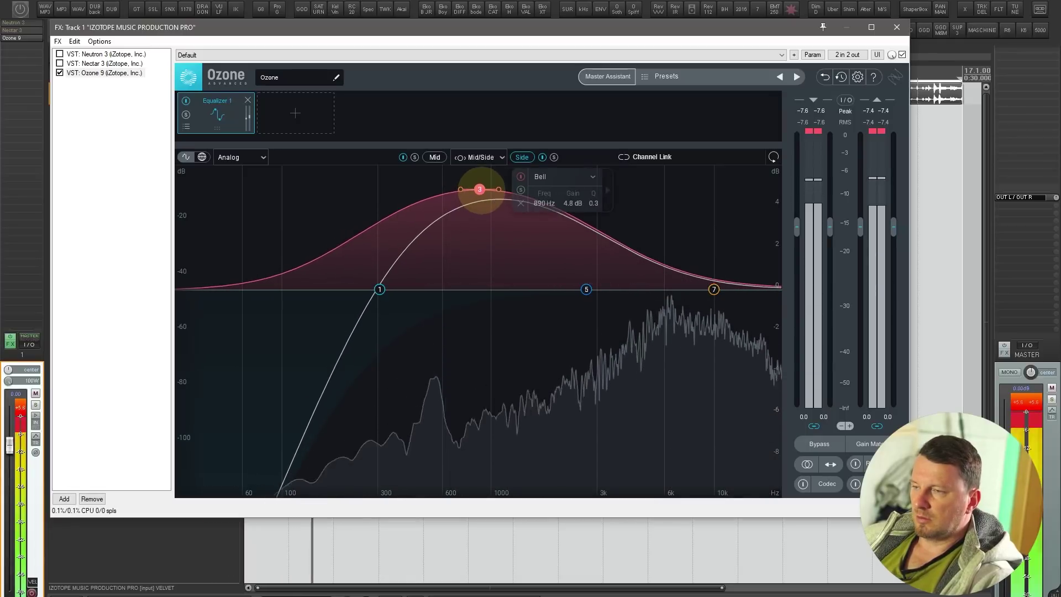
pyautogui.scroll(-1, 479, 183)
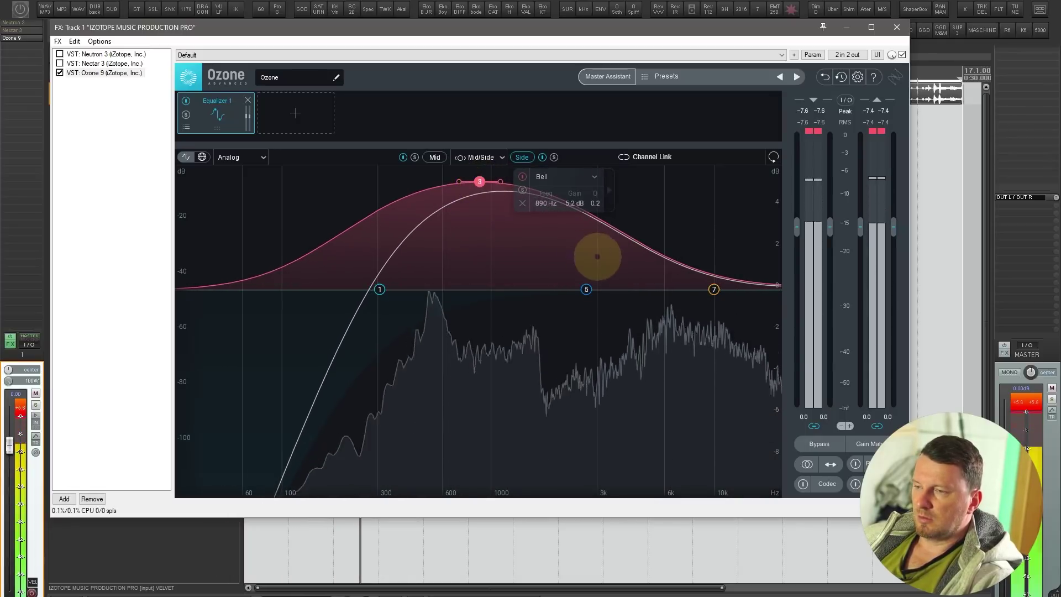
pyautogui.moveTo(714, 289); pyautogui.dragTo(620, 232)
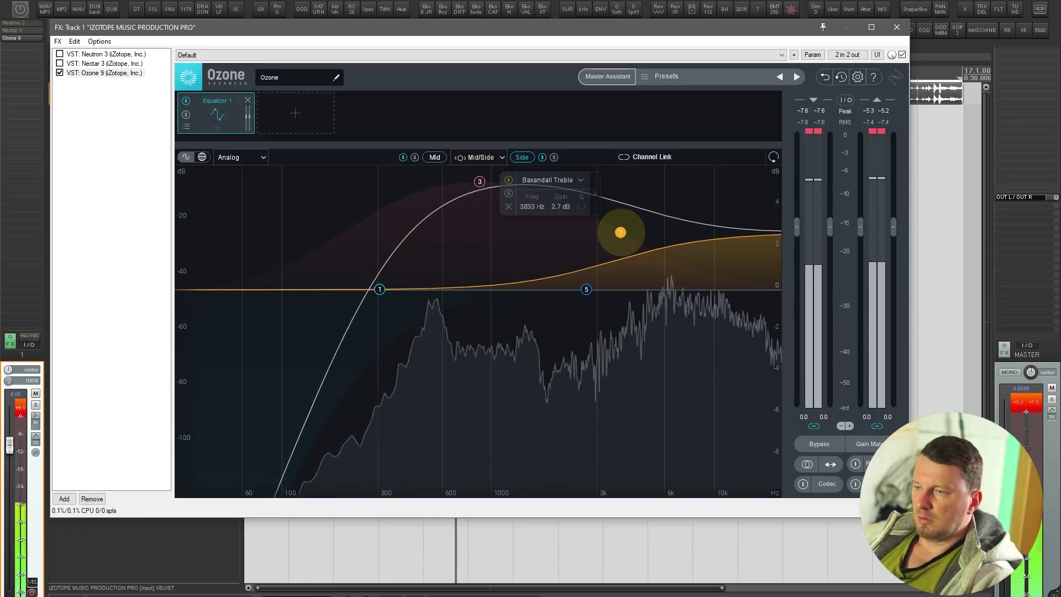
pyautogui.press('space')
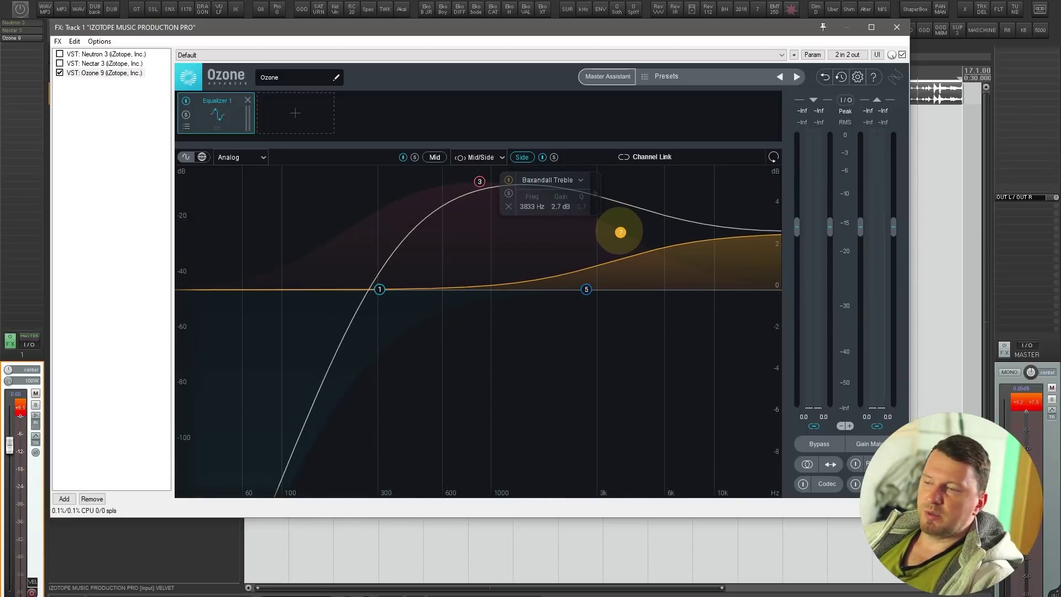